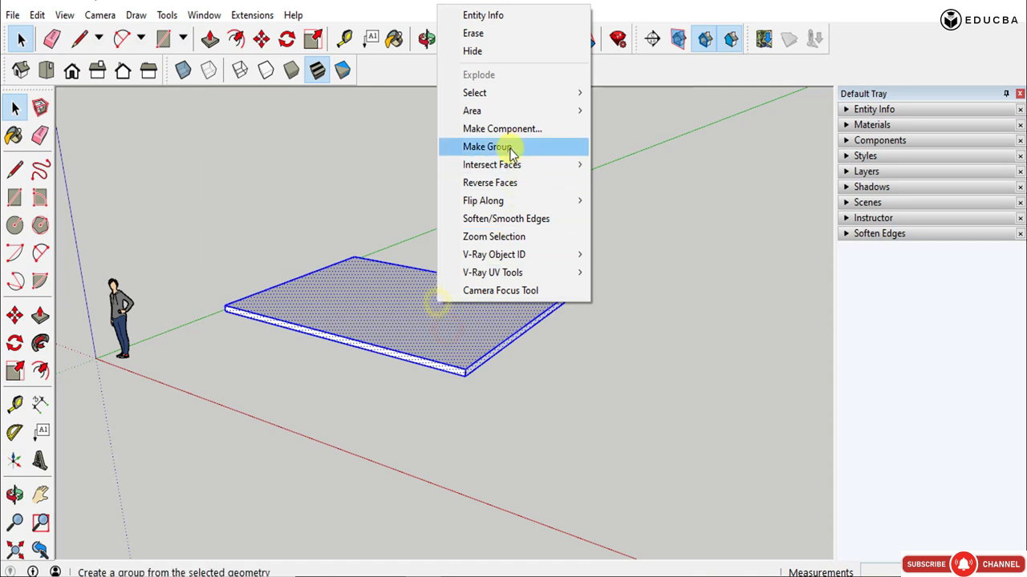
- Make the selected slab a group and place a copy 3000 mm straight above it
click(507, 147)
scroll(477, 364, up, 4)
key(m)
key(ctrl)
click(466, 387)
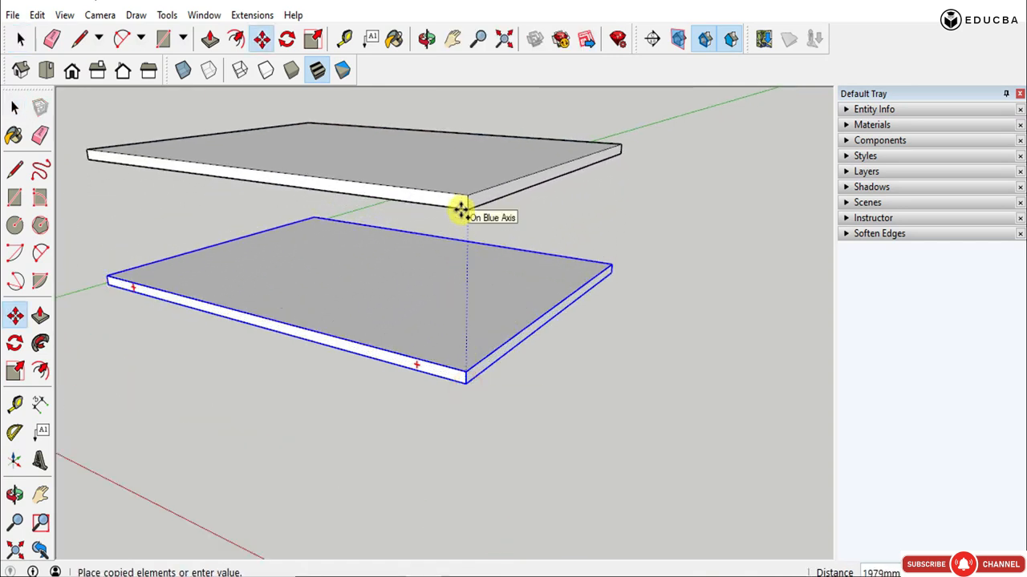
key(Return)
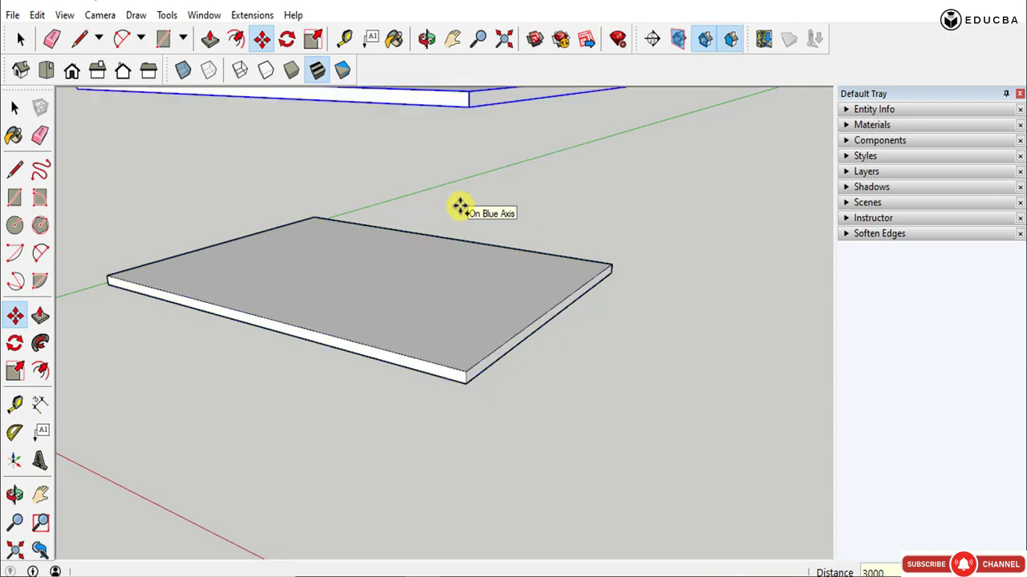
- Examine the spacing between the two stacked slabs relative to the human figure
scroll(458, 206, down, 3)
middle_drag(428, 275, 546, 264)
scroll(181, 254, up, 3)
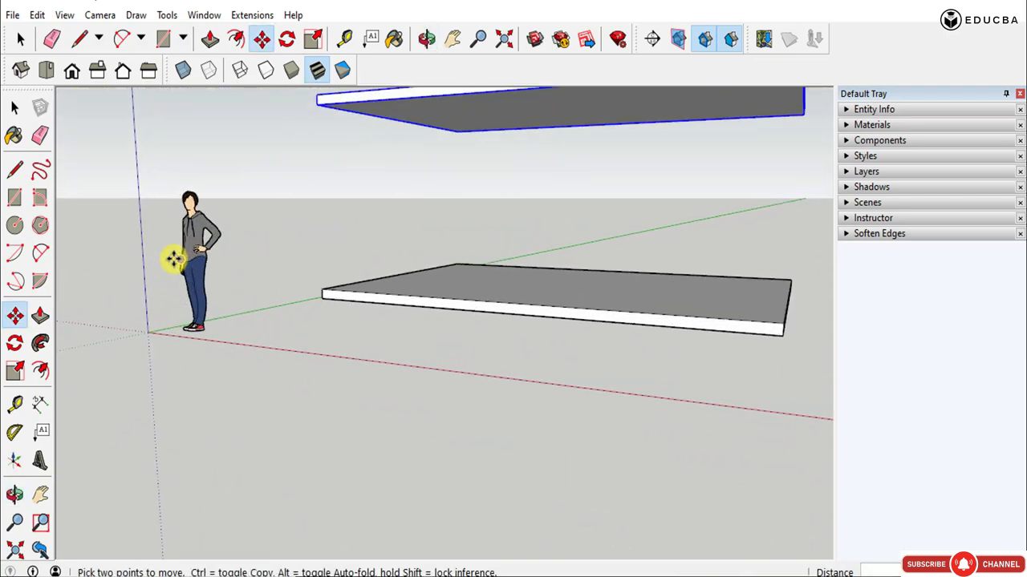
middle_drag(172, 259, 463, 307)
key(space)
middle_drag(284, 290, 413, 344)
scroll(385, 284, up, 3)
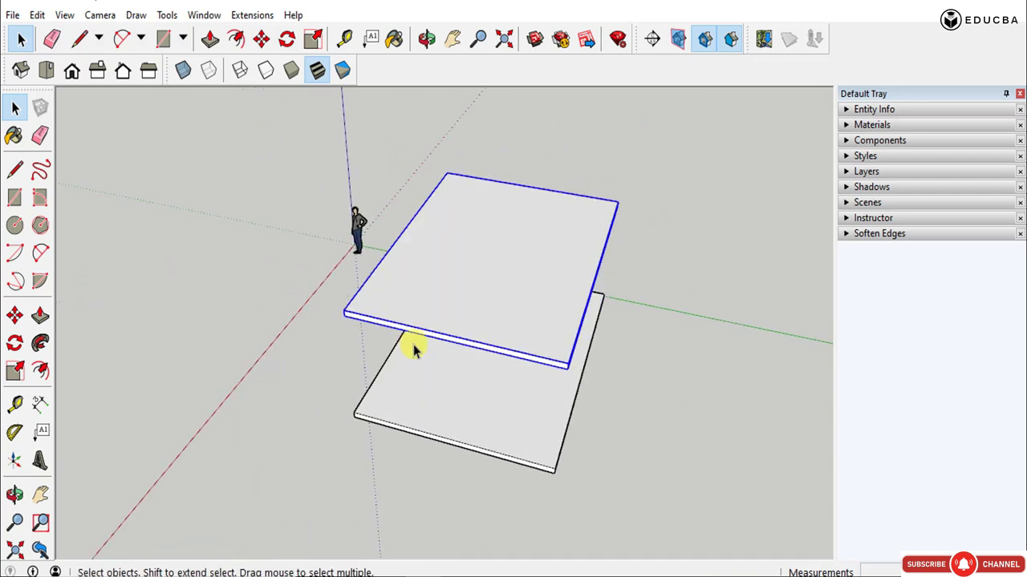
- Draw a 1200 mm reference line along the upper slab's side edge, starting from its near top corner
scroll(542, 481, up, 3)
middle_drag(554, 465, 554, 431)
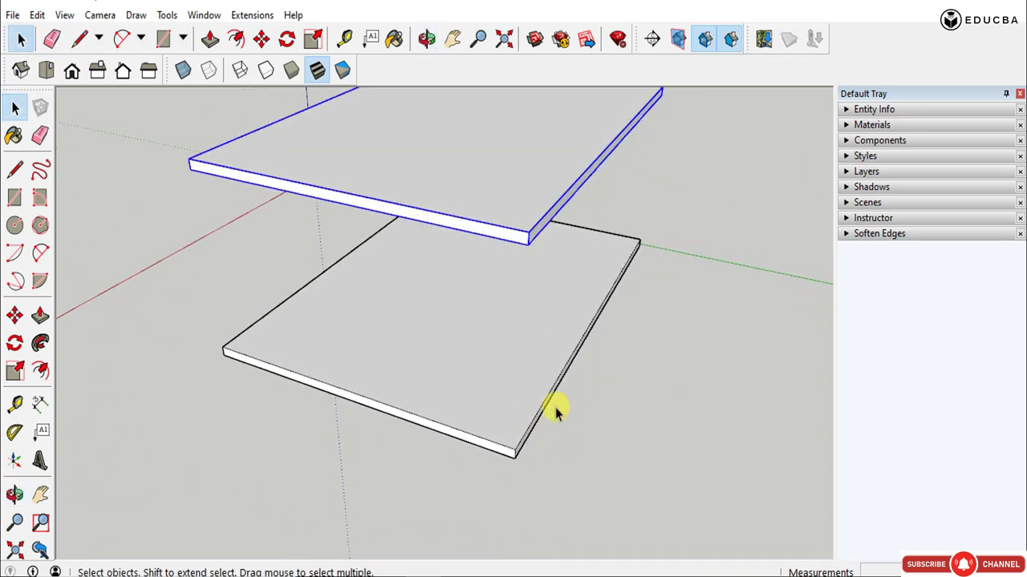
middle_drag(458, 389, 495, 445)
scroll(612, 318, up, 2)
middle_drag(552, 307, 401, 280)
scroll(401, 279, down, 2)
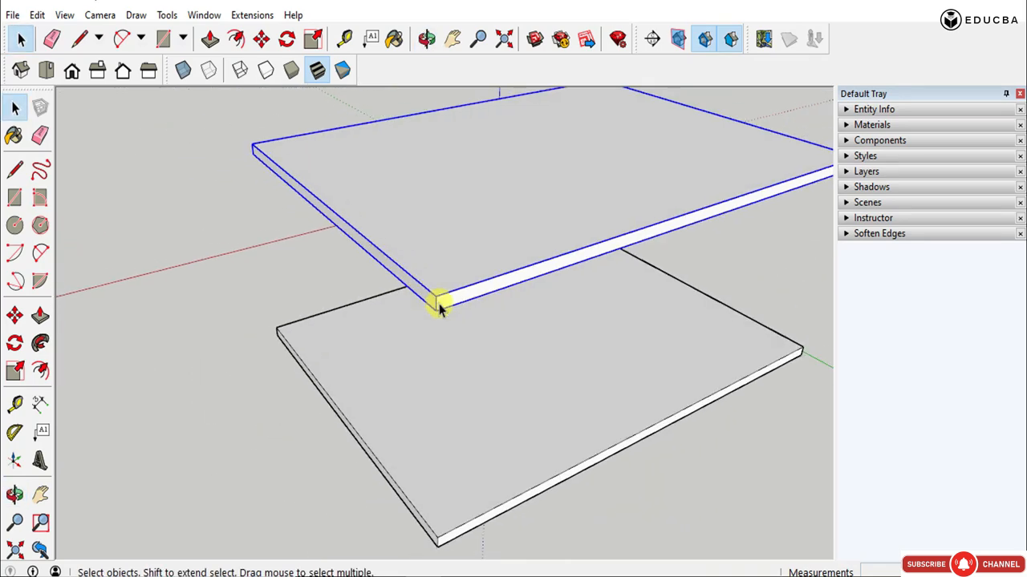
key(l)
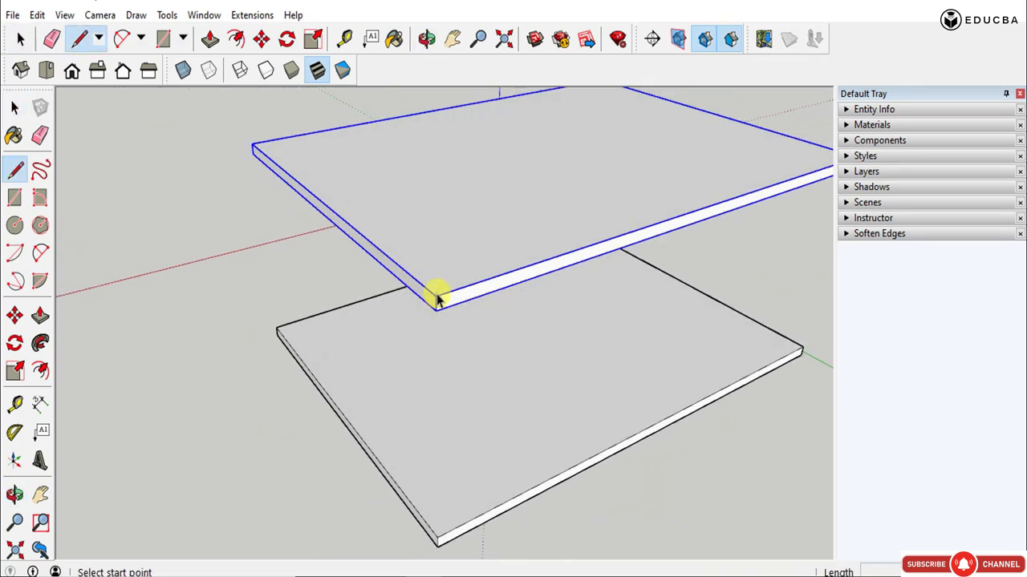
click(435, 297)
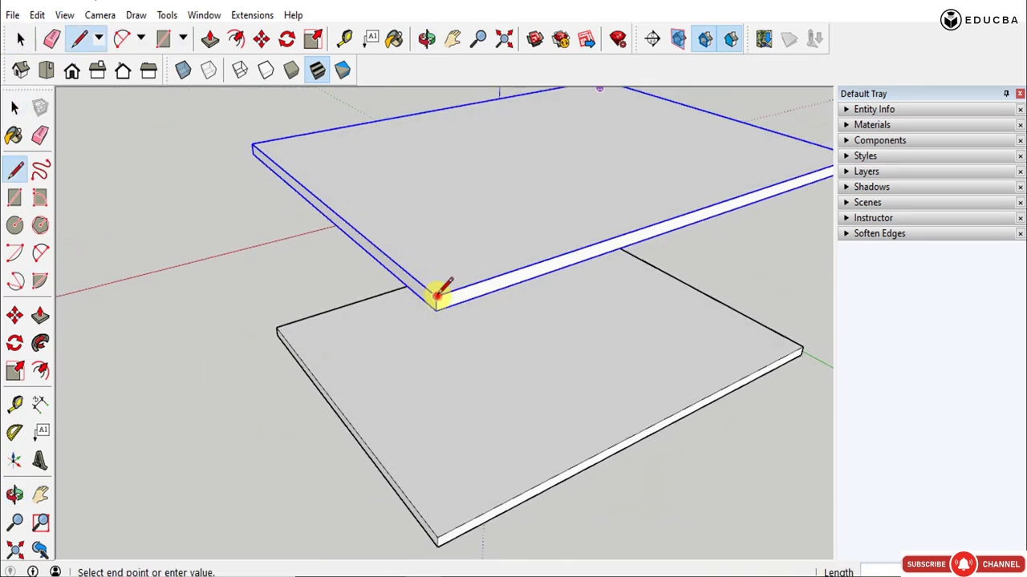
click(358, 232)
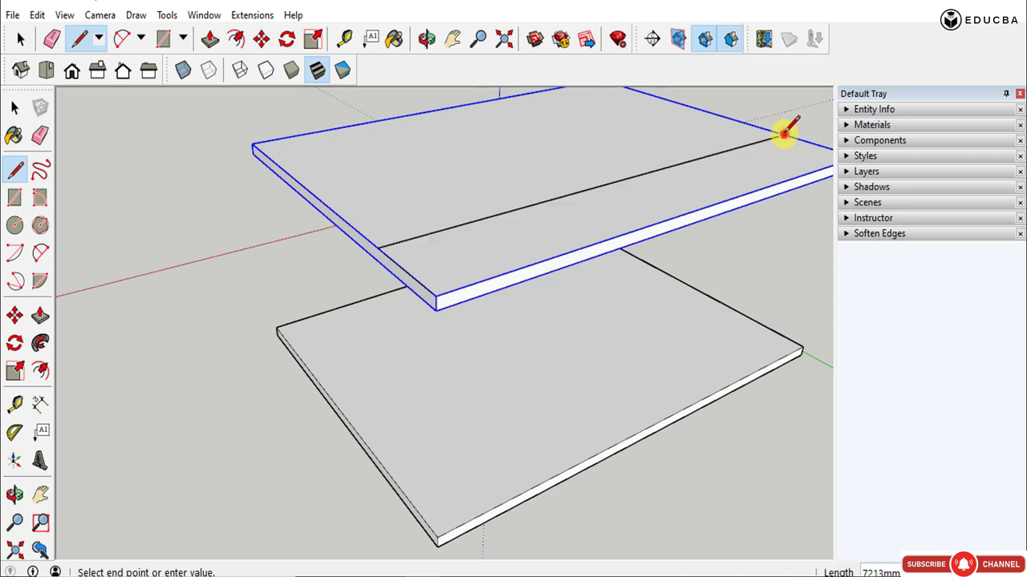
- Open the upper slab's group for editing and try to paste the line across the slab in place
key(space)
double_click(679, 196)
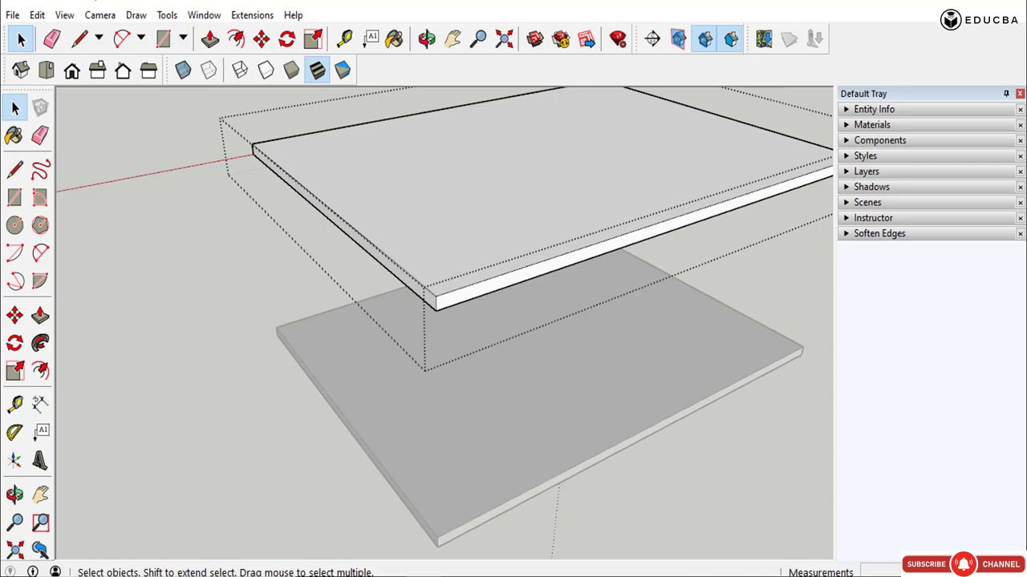
click(37, 15)
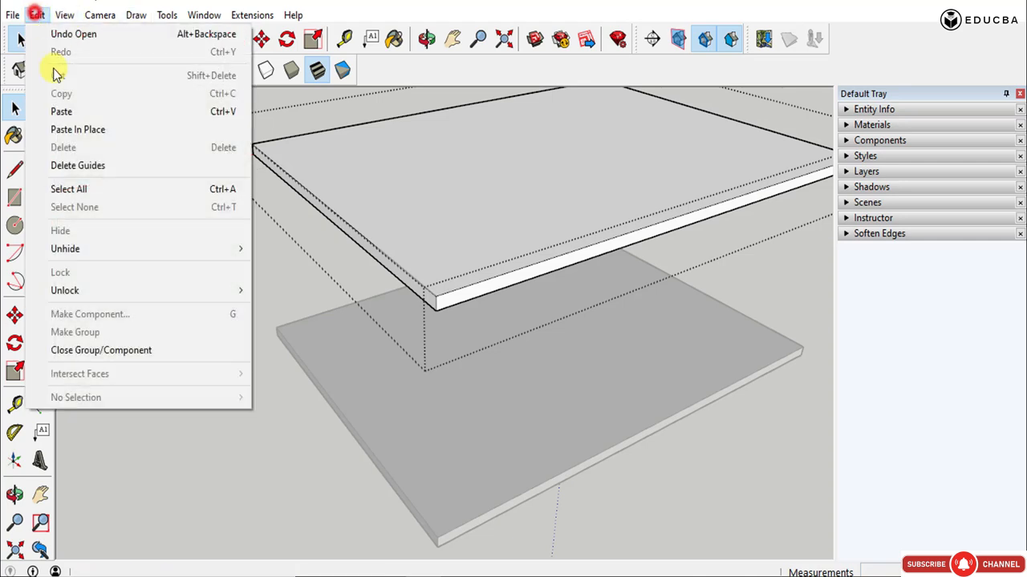
click(87, 130)
- Push the upper slab's long side face inward by 1200 mm to the end of the reference line
middle_drag(431, 230, 435, 268)
key(p)
click(447, 303)
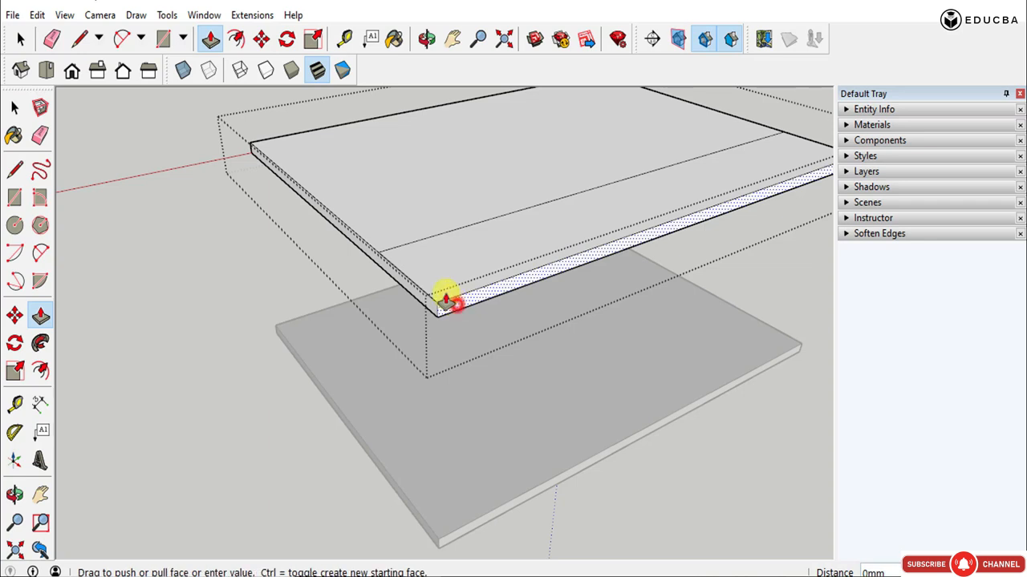
click(376, 255)
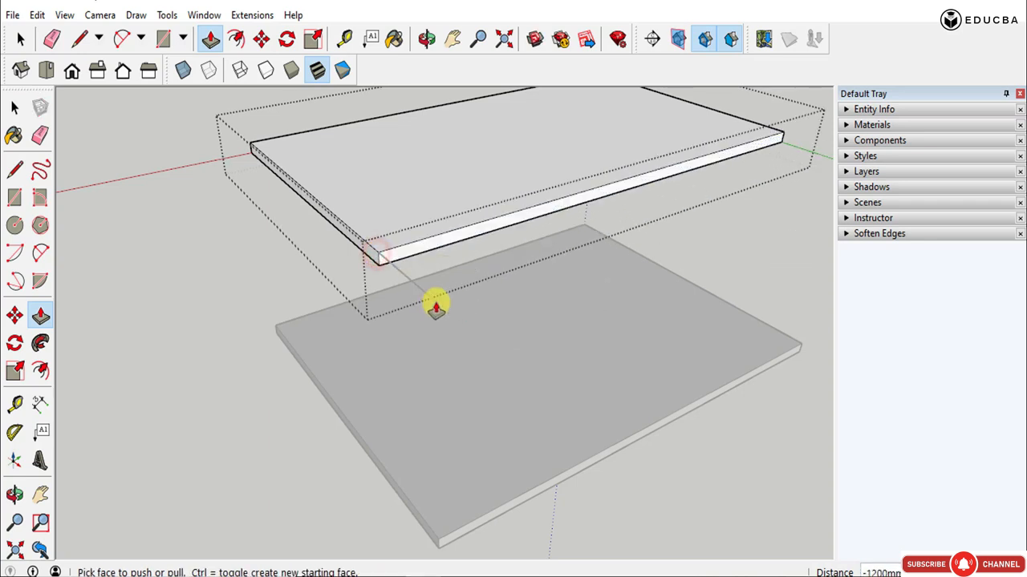
- Close the upper slab's group and delete the leftover 1200 mm reference line
key(space)
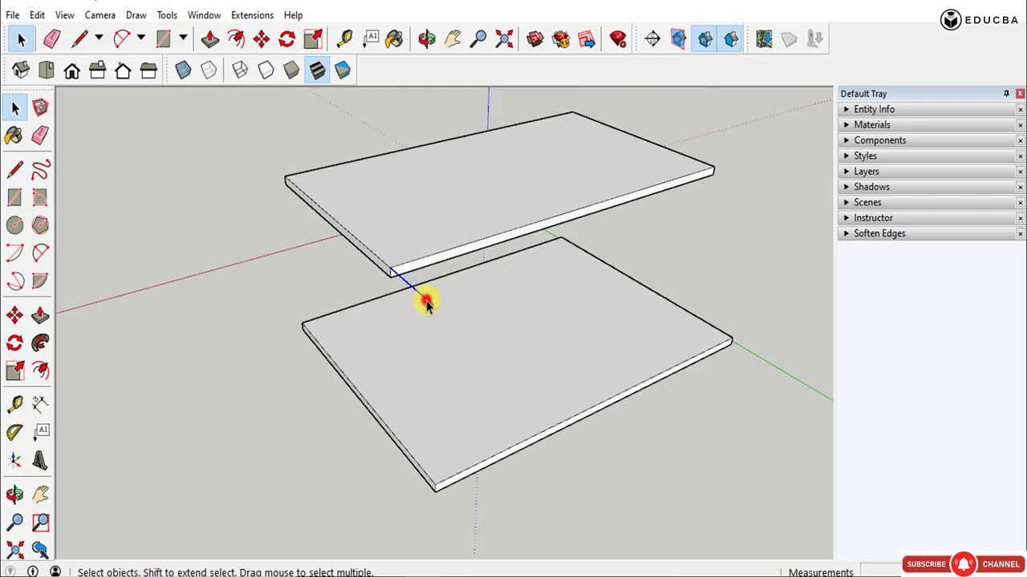
key(o)
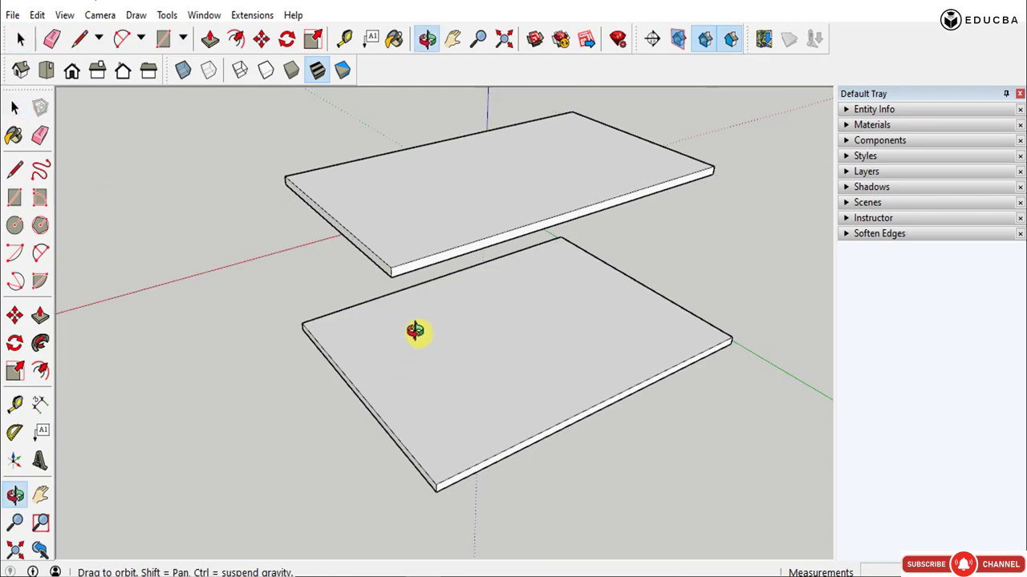
drag(412, 332, 434, 240)
key(space)
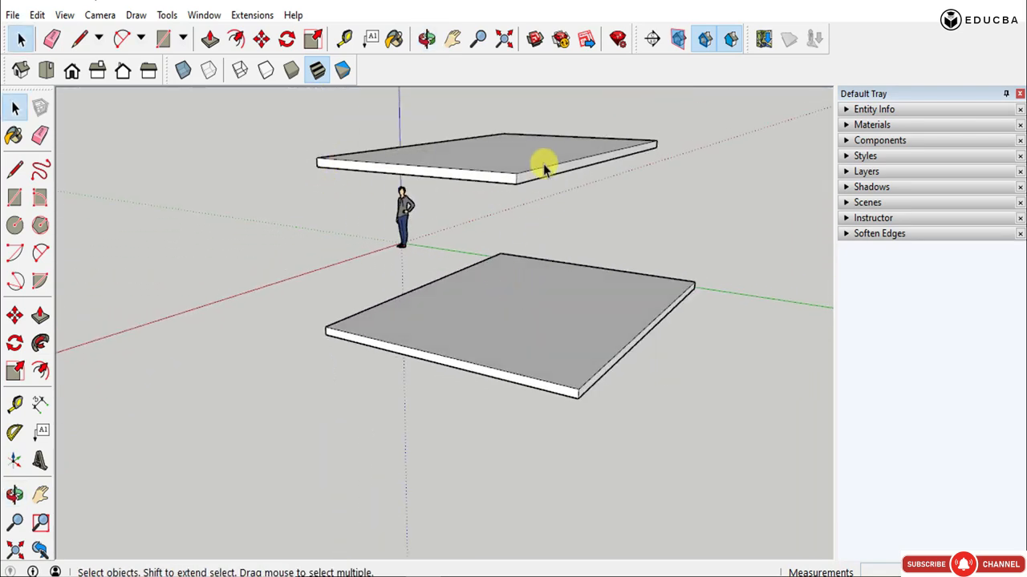
- Inside the lower slab's group, copy the long top edge on the stair side 1200 mm inward across the top face
key(o)
drag(543, 163, 560, 358)
middle_drag(560, 358, 548, 284)
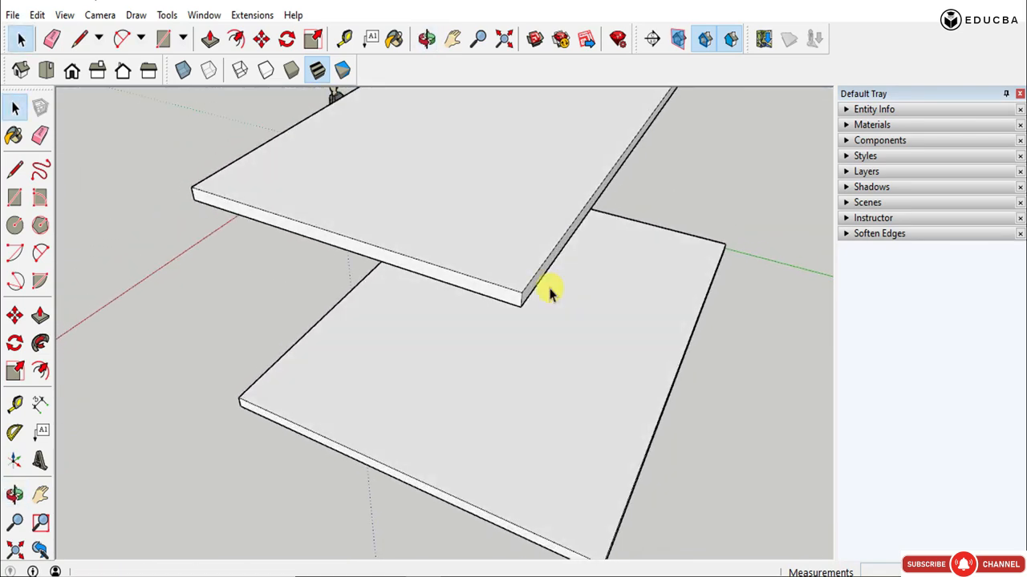
scroll(488, 294, down, 3)
mouse_move(506, 322)
middle_down()
mouse_move(544, 323)
mouse_move(500, 328)
middle_up()
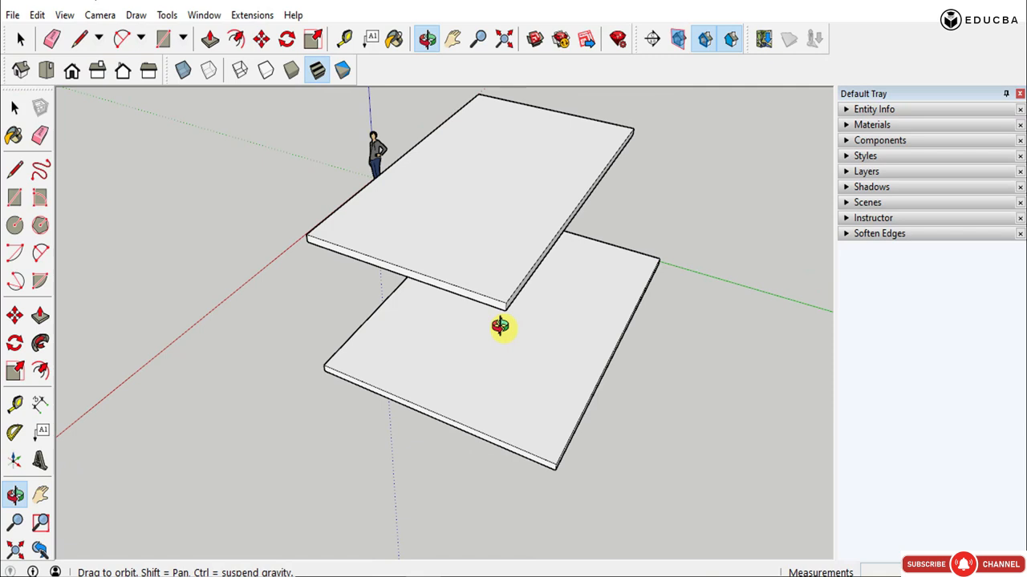
scroll(551, 463, up, 2)
click(555, 466)
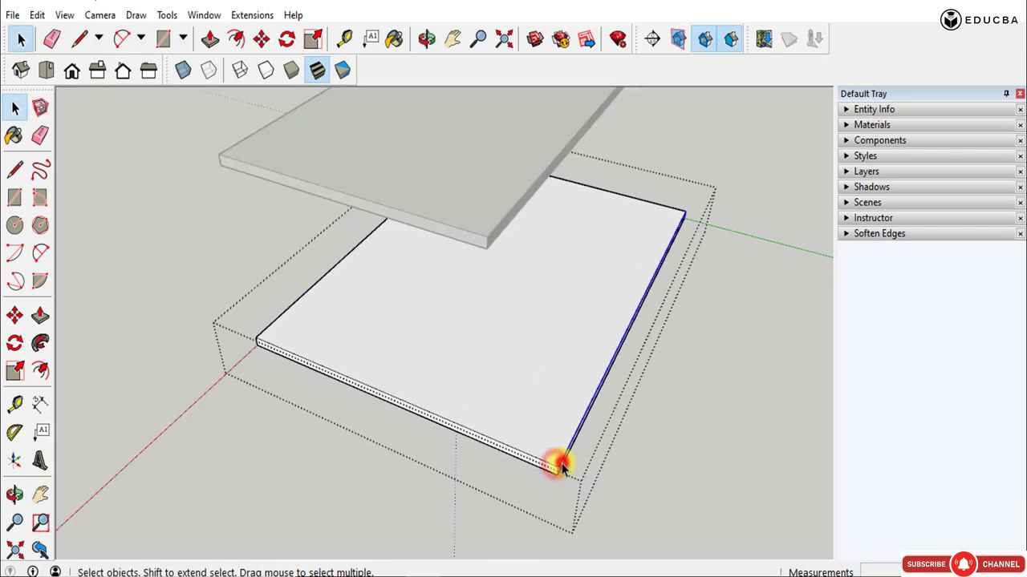
key(m)
key(ctrl)
click(557, 467)
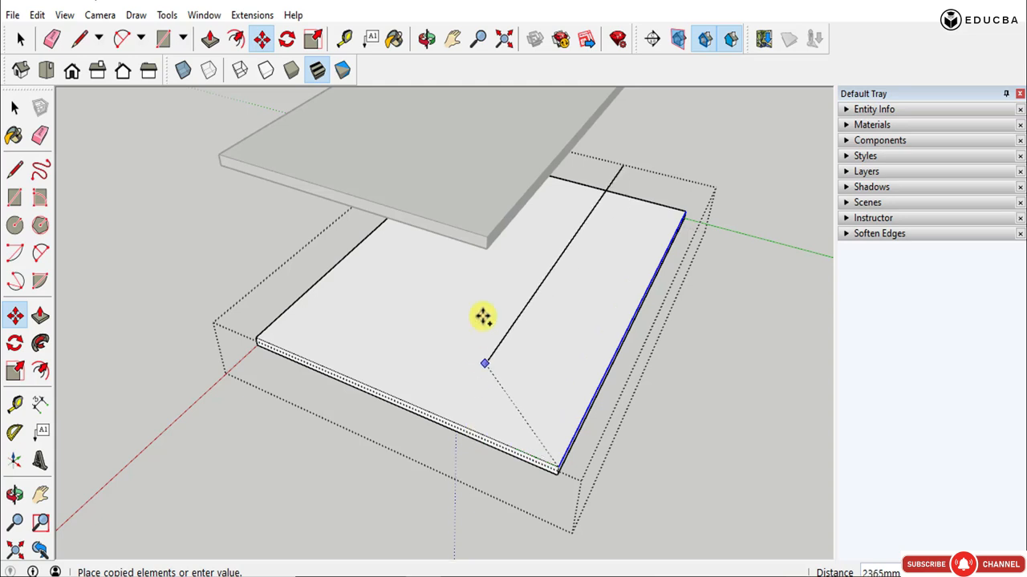
click(465, 426)
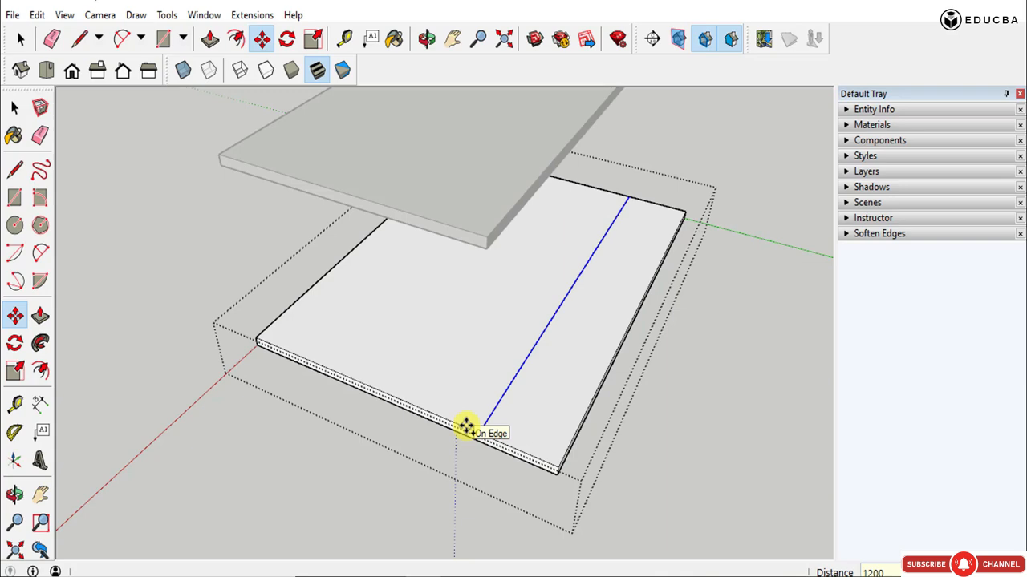
key(space)
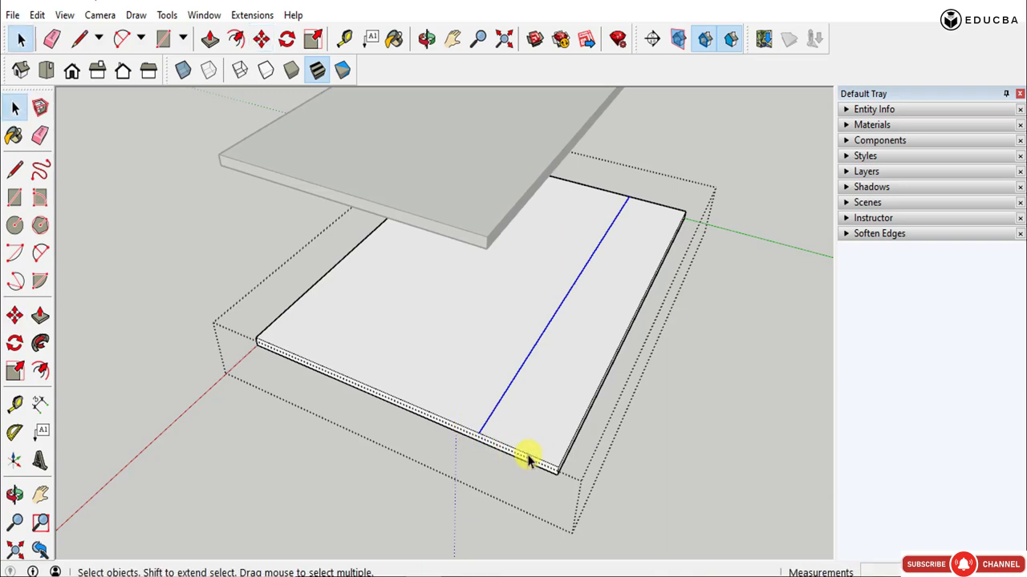
- Copy the stair strip's short end edge inward along the slab and repeat the copy x11 as tread lines
scroll(533, 459, up, 2)
click(523, 417)
middle_drag(523, 417, 641, 205)
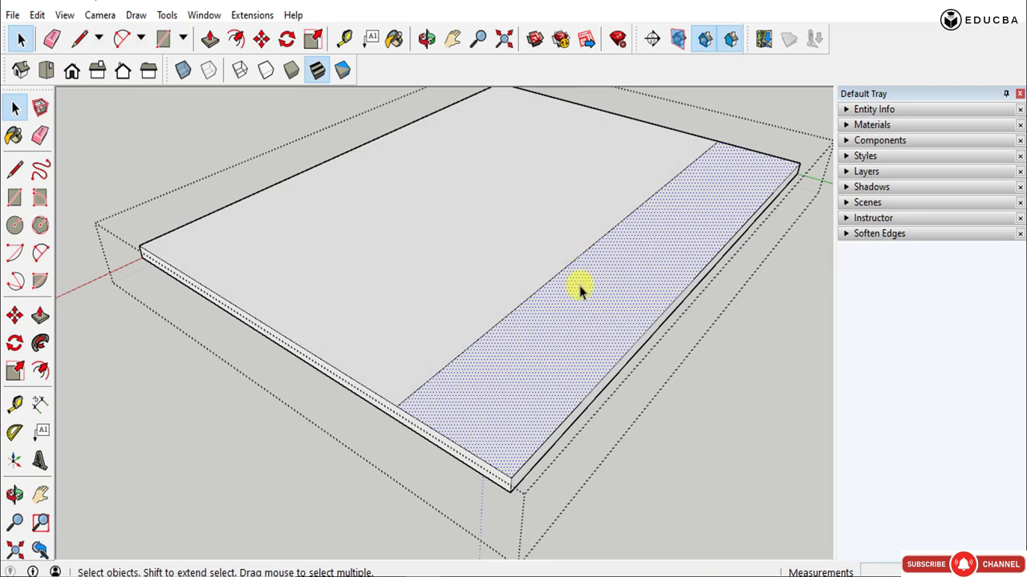
scroll(436, 401, up, 1)
click(471, 467)
key(m)
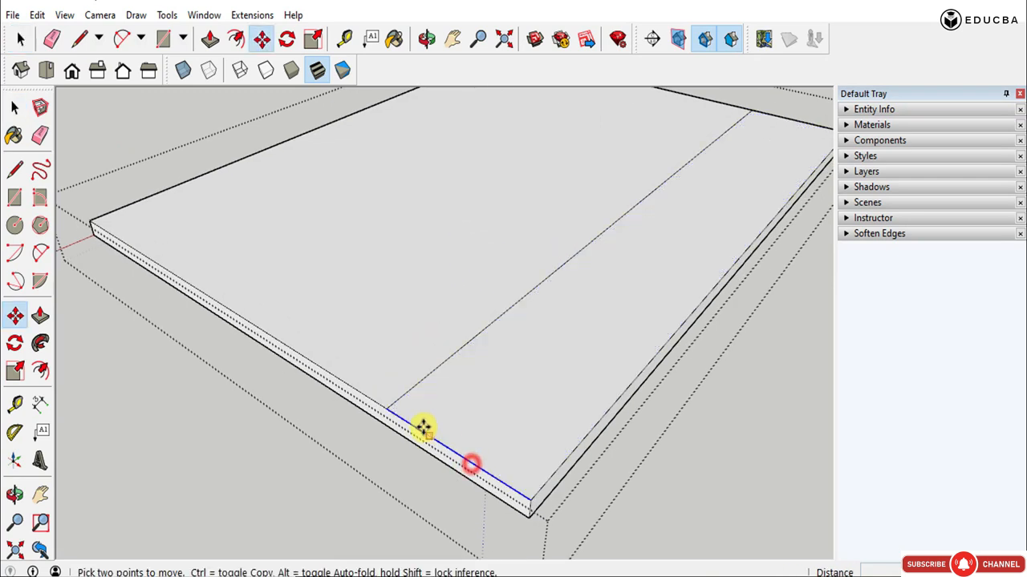
key(ctrl)
click(387, 410)
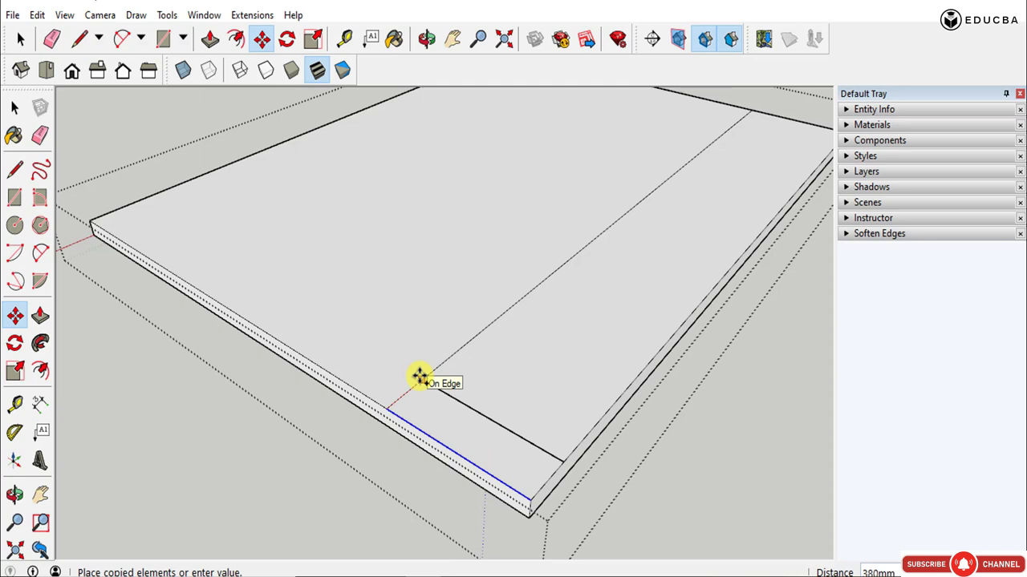
click(419, 377)
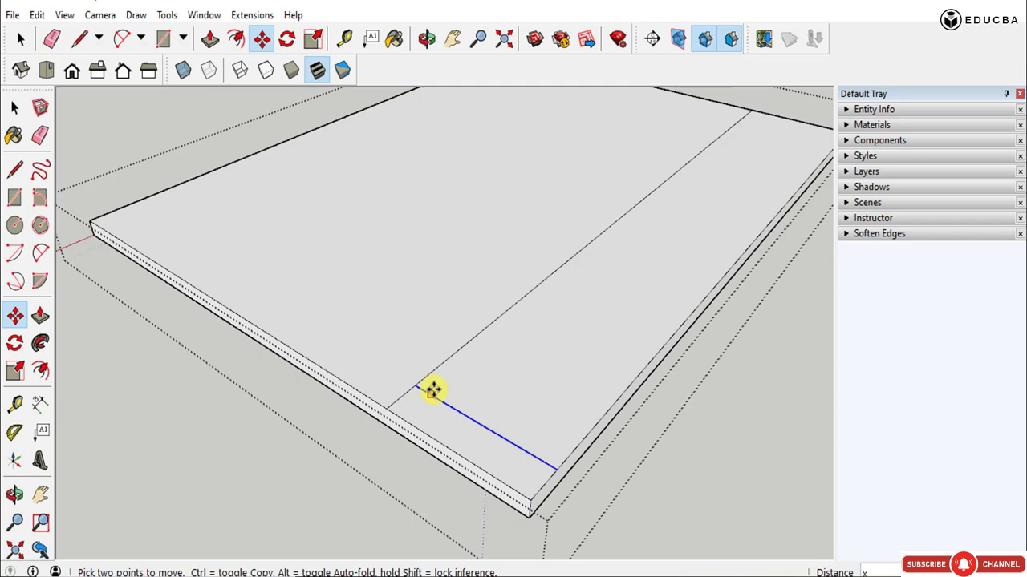
key(Return)
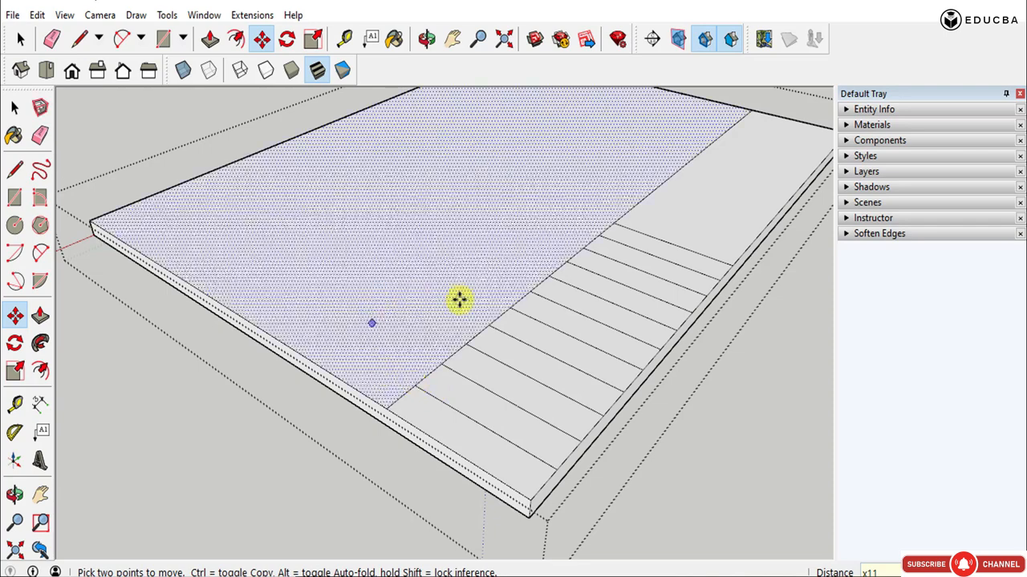
- Extrude the innermost narrow tread strip, next to the undivided end of the stair strip, upward by 150 mm
middle_drag(513, 353, 497, 413)
key(space)
scroll(377, 450, down, 1)
scroll(377, 447, up, 1)
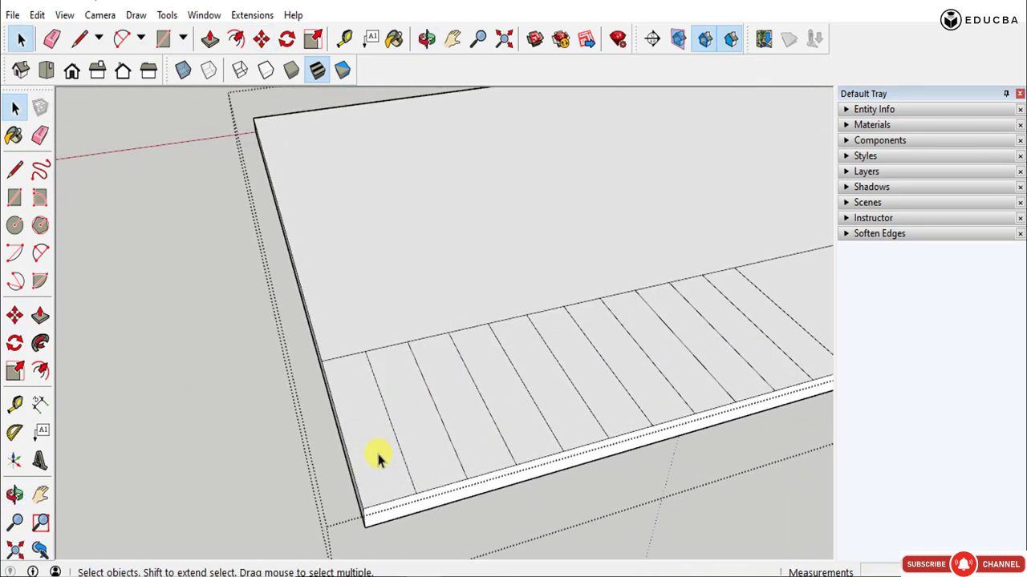
key(p)
middle_drag(607, 470, 472, 428)
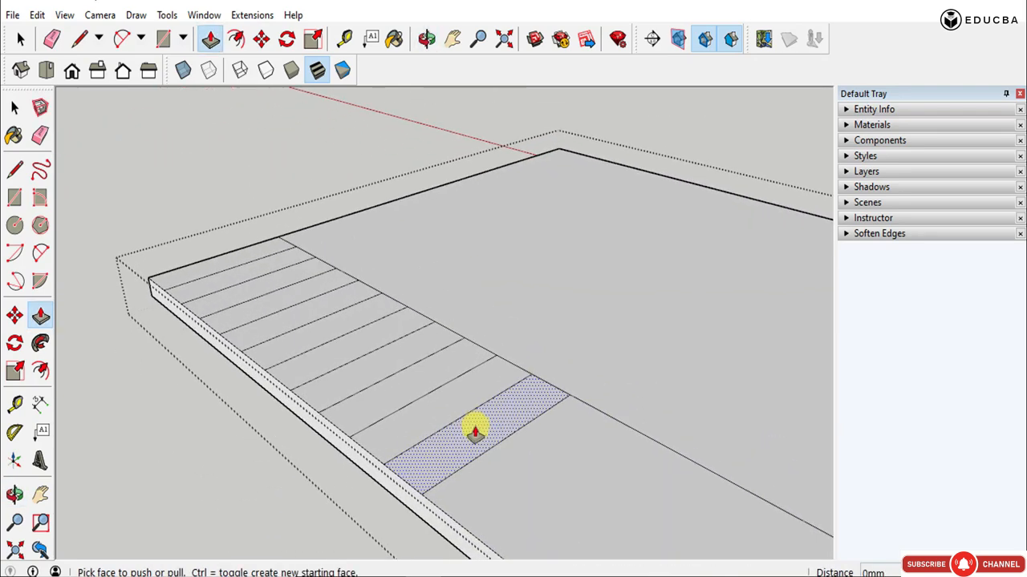
drag(475, 434, 473, 393)
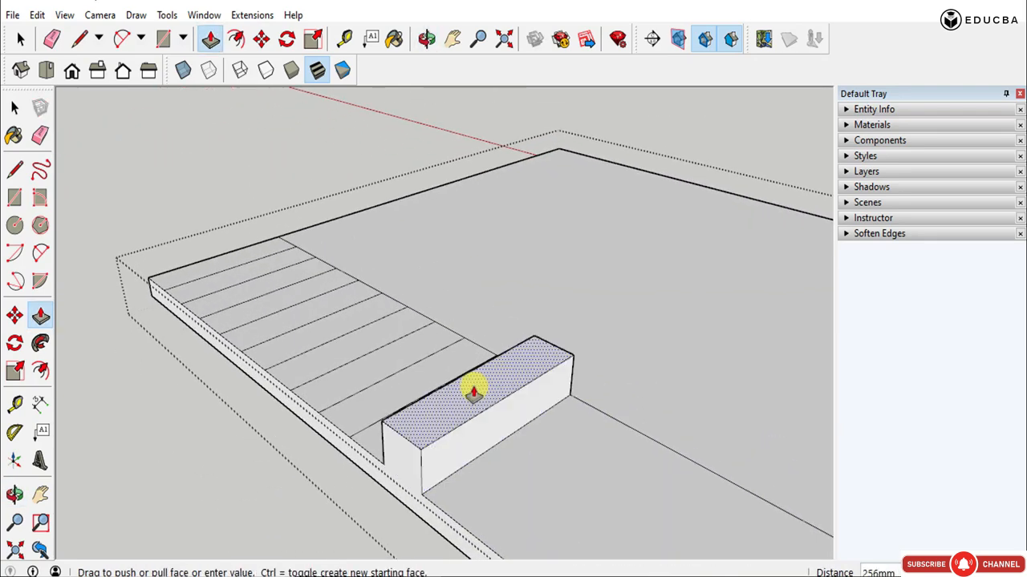
text(150)
key(Return)
- Raise the second and third tread strips in 150 mm increments, so each stands 150 mm above the step before it
middle_drag(470, 390, 477, 465)
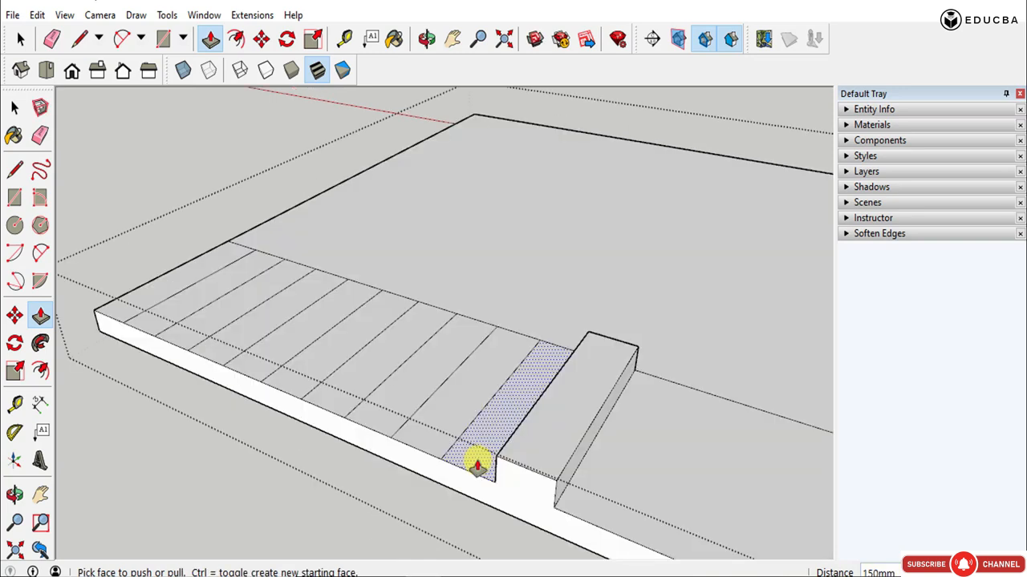
double_click(477, 467)
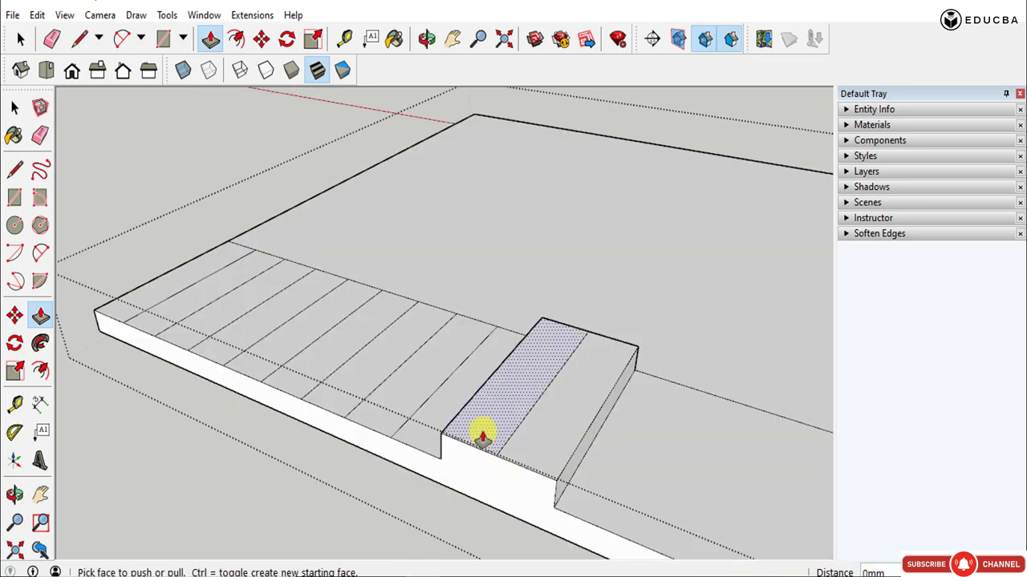
double_click(482, 434)
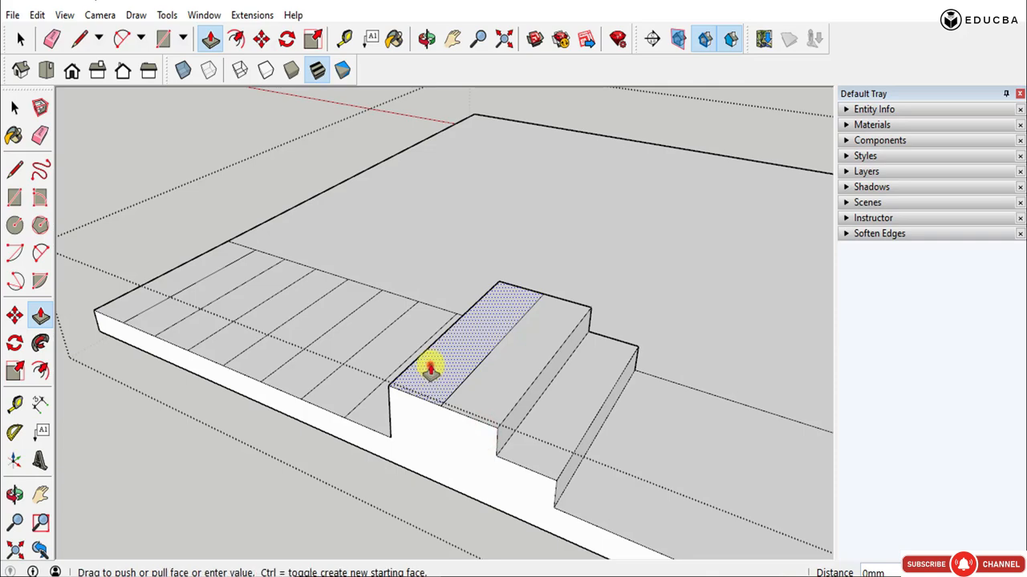
double_click(430, 365)
middle_drag(578, 451, 669, 449)
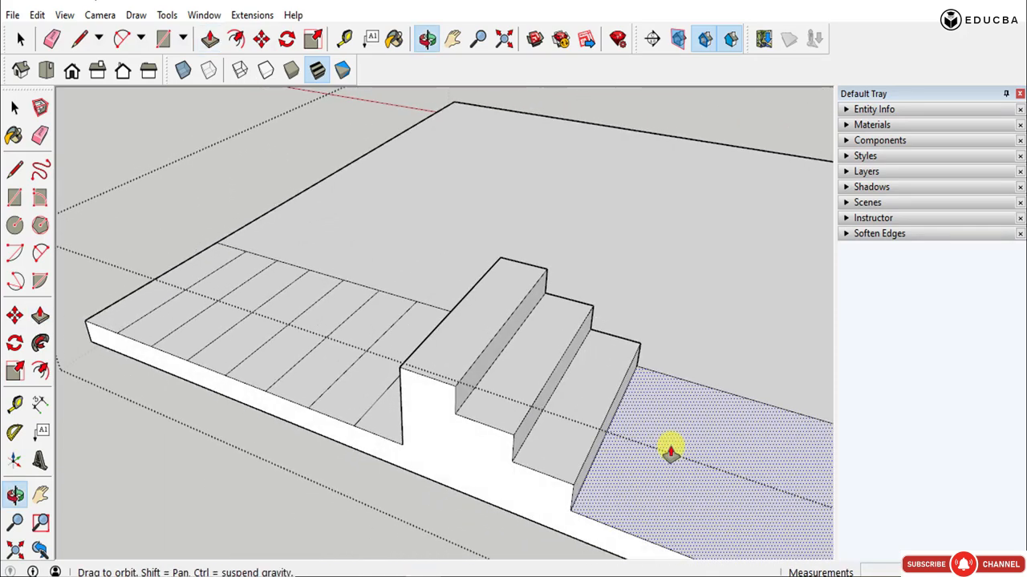
- Raise the fourth tread strip in repeated 150 mm extrusions to one riser above the third step
double_click(370, 381)
double_click(381, 357)
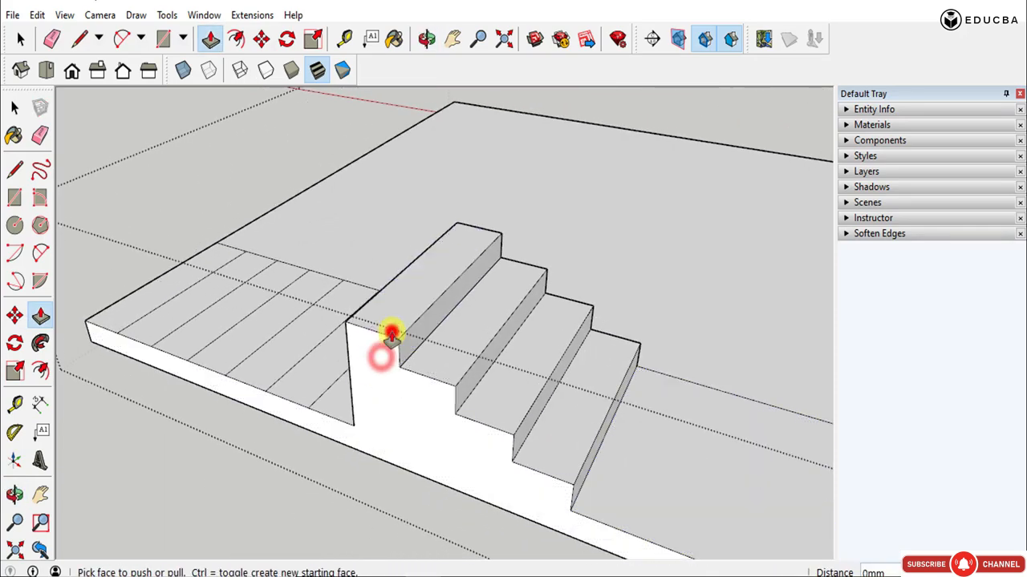
double_click(390, 332)
- Raise the fifth tread strip by the repeated 600 mm extrusion, plus another 150 mm to form the top step
middle_drag(414, 349, 374, 420)
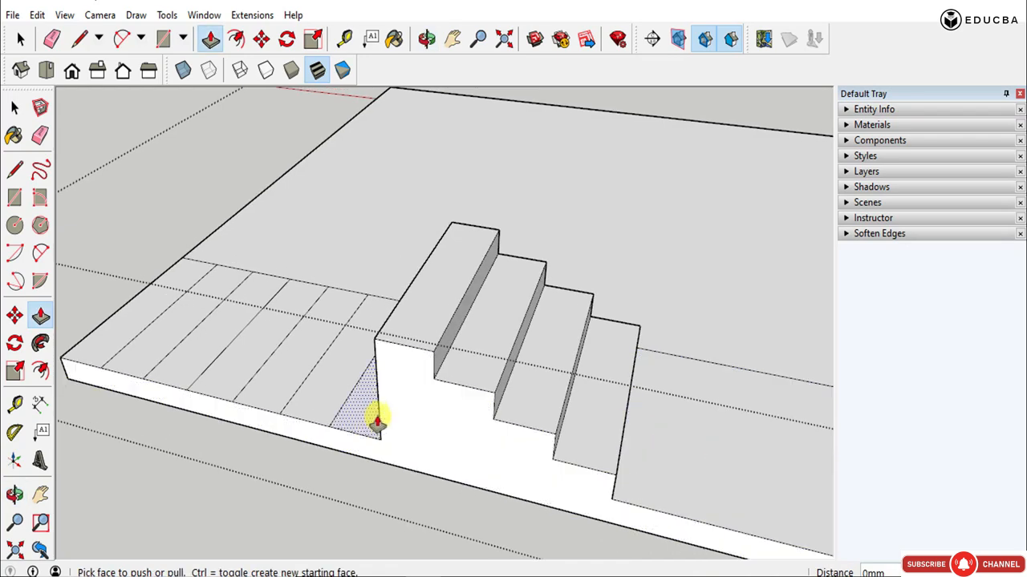
double_click(364, 427)
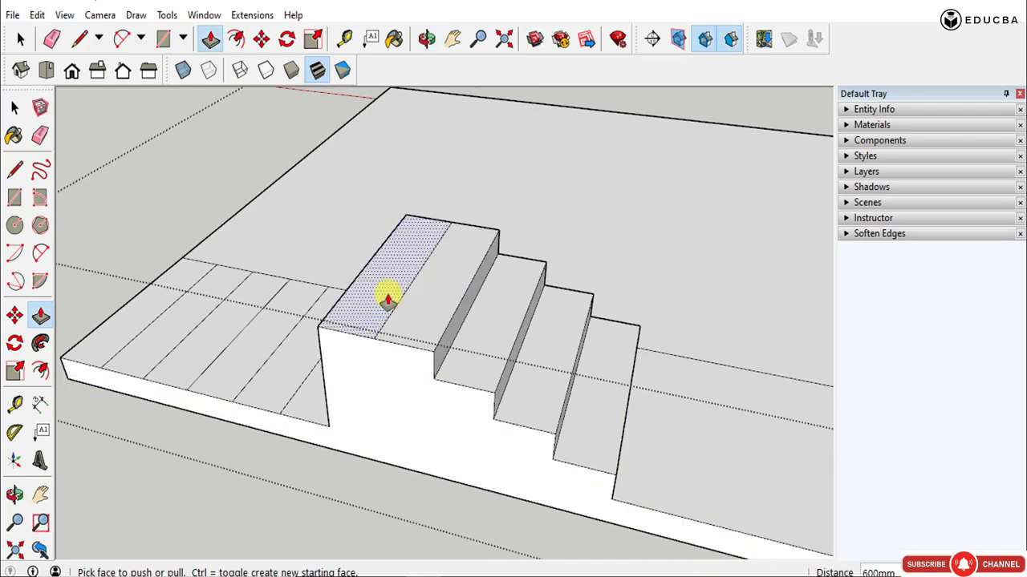
drag(386, 294, 380, 275)
text(150)
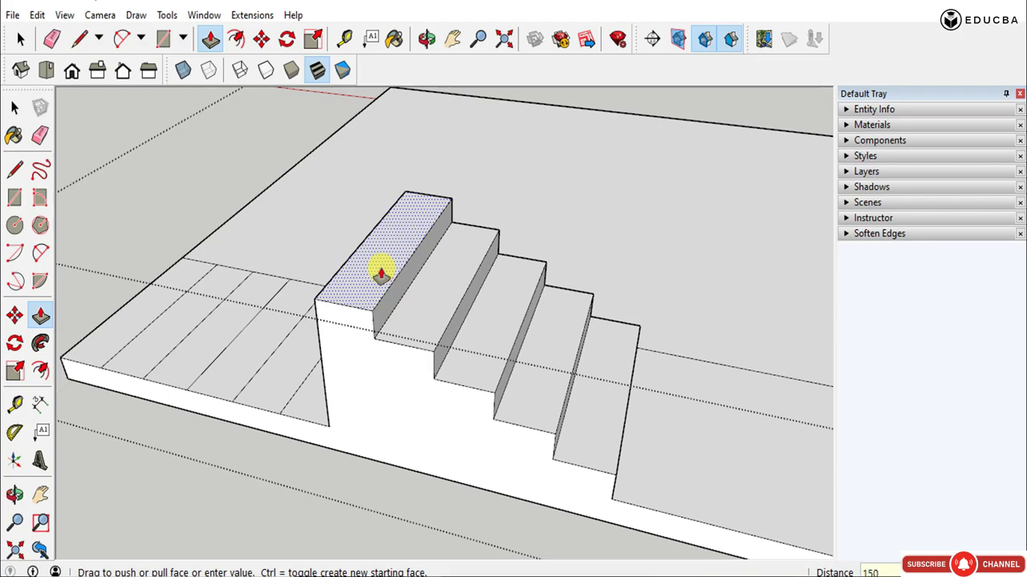
key(Return)
- Extrude the tall back face of the fifth step 1000 mm over the remaining tread strips to form a landing
middle_drag(381, 275, 305, 397)
key(space)
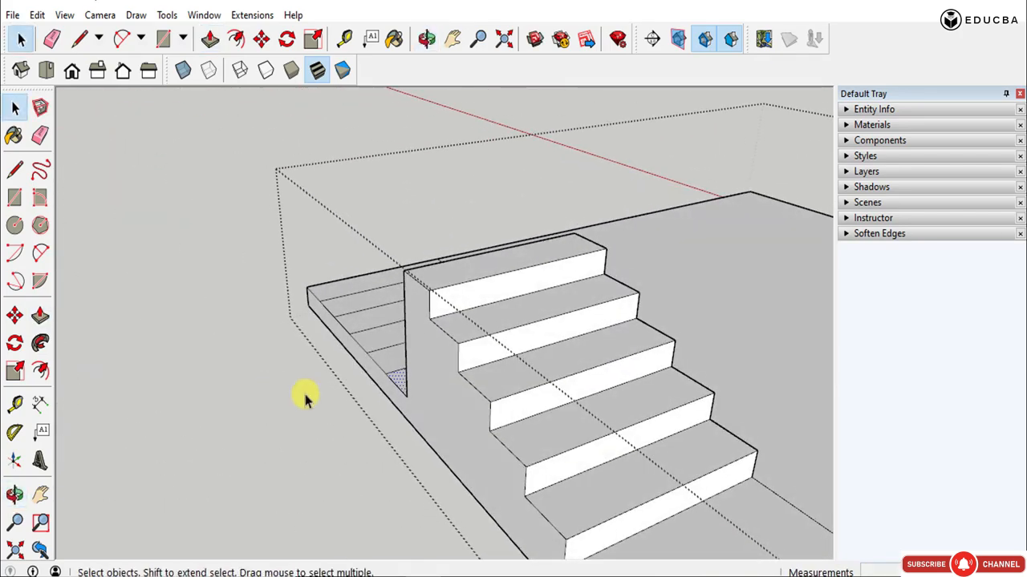
scroll(457, 428, down, 3)
middle_drag(474, 430, 598, 433)
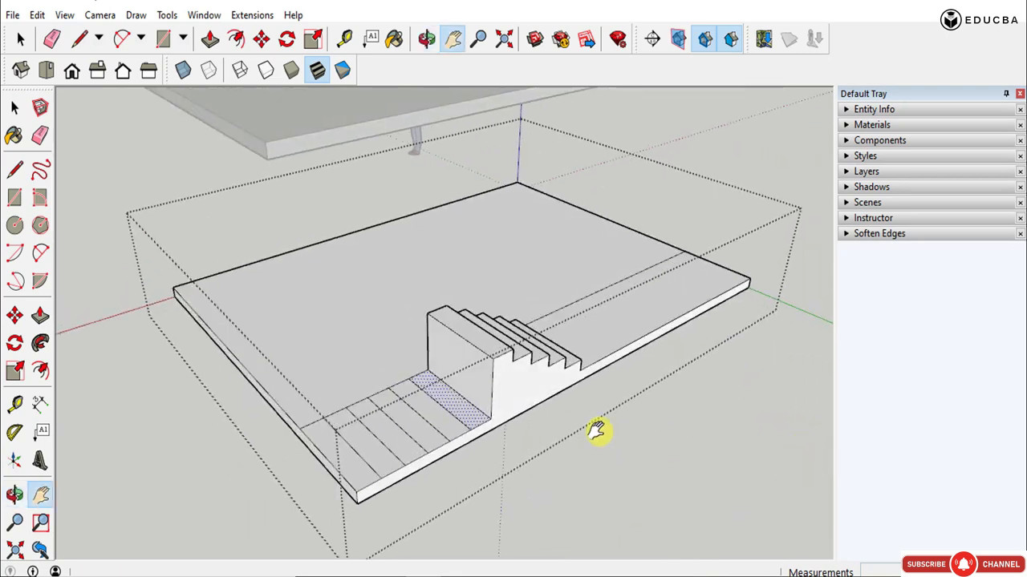
scroll(480, 413, up, 3)
scroll(483, 415, down, 2)
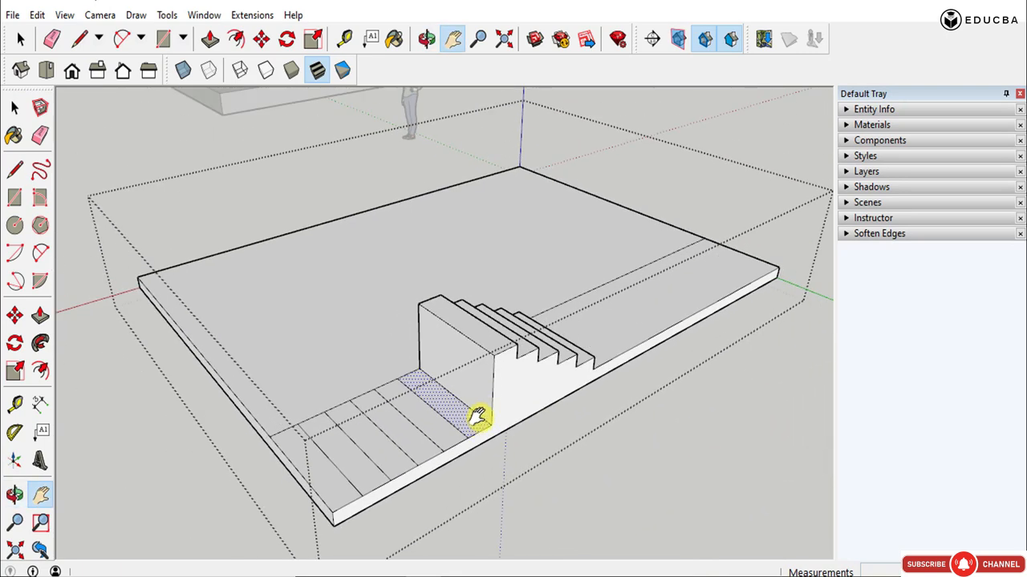
key(p)
drag(488, 405, 429, 385)
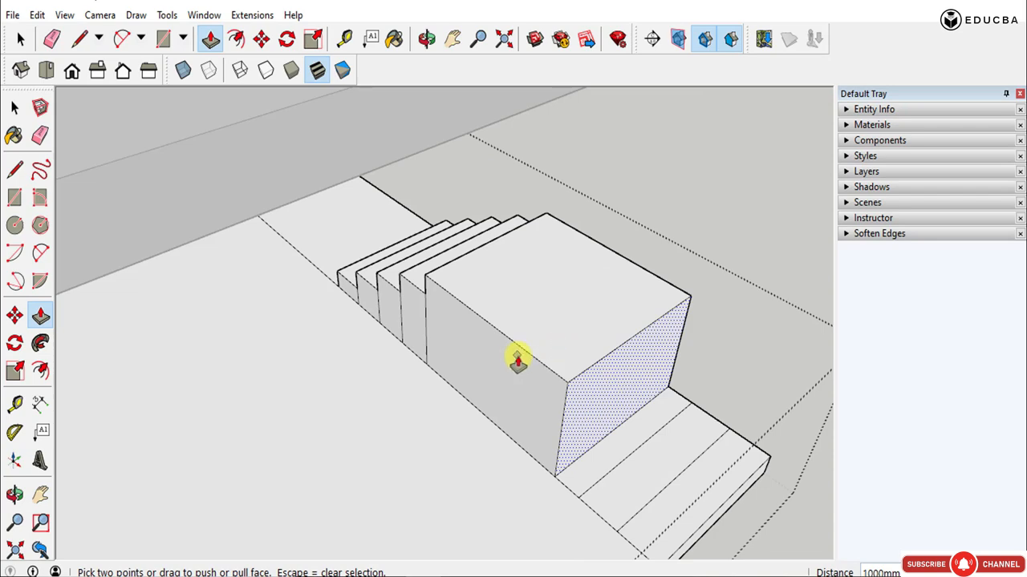
key(space)
- Extrude the landing's inner side face across the slab, extending the landing well beyond the width of the stair flight
key(p)
drag(509, 379, 292, 447)
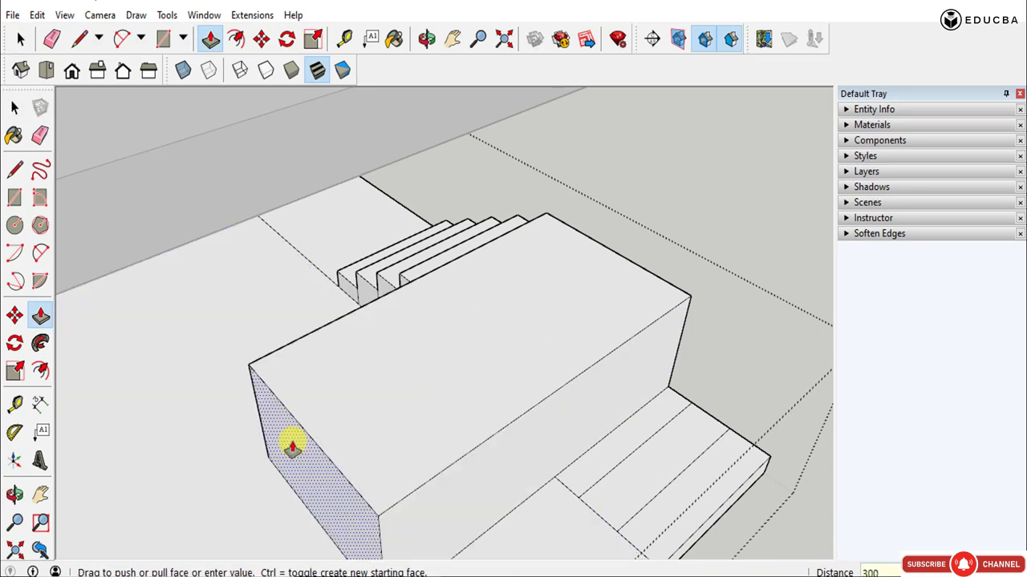
key(Return)
- Examine the landing and the stair flight from the front, side and rear
middle_drag(452, 407, 556, 453)
middle_drag(762, 540, 402, 419)
key(space)
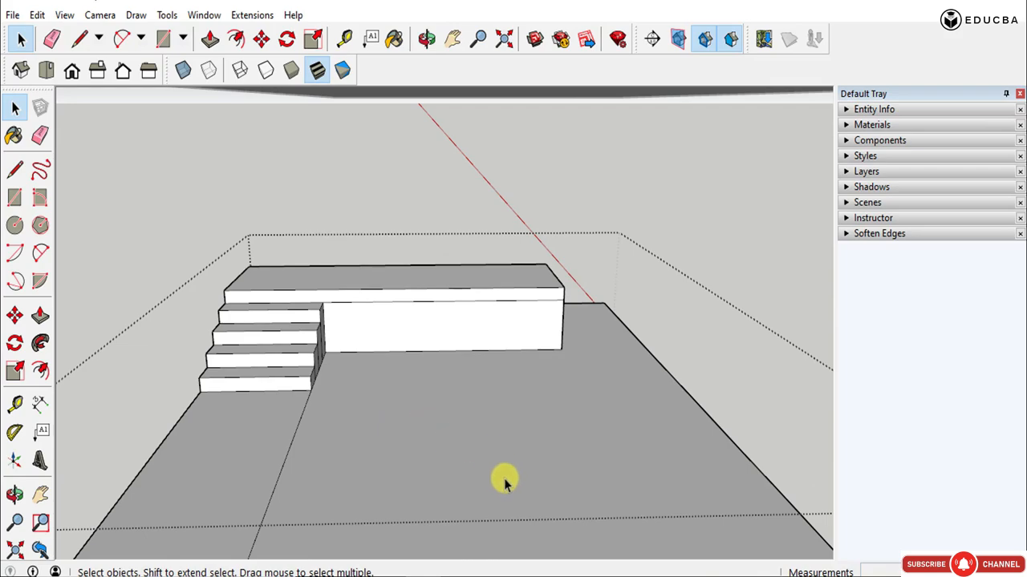
middle_drag(264, 385, 706, 393)
scroll(465, 353, up, 2)
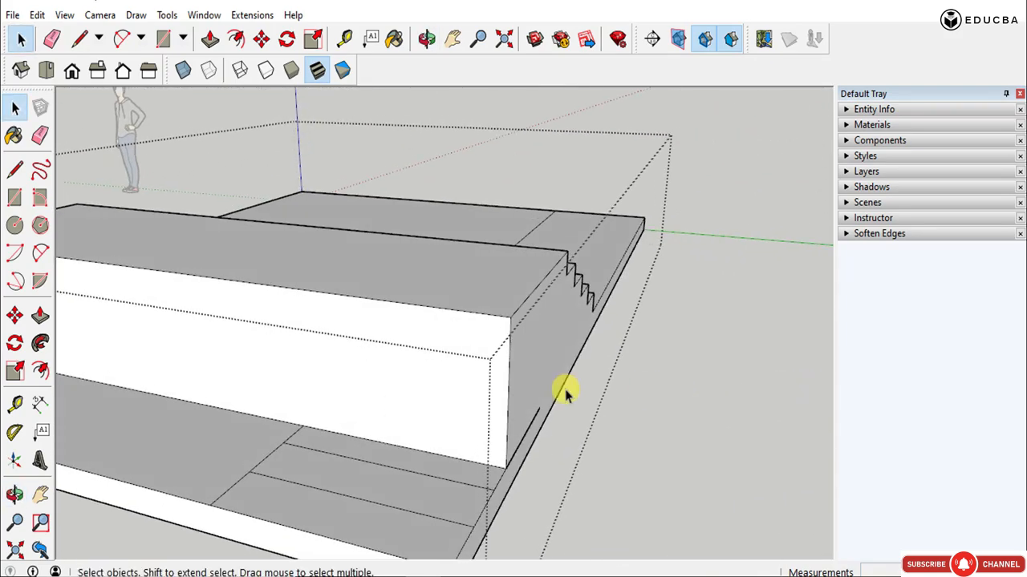
scroll(463, 375, up, 3)
middle_drag(596, 339, 387, 356)
scroll(307, 356, down, 3)
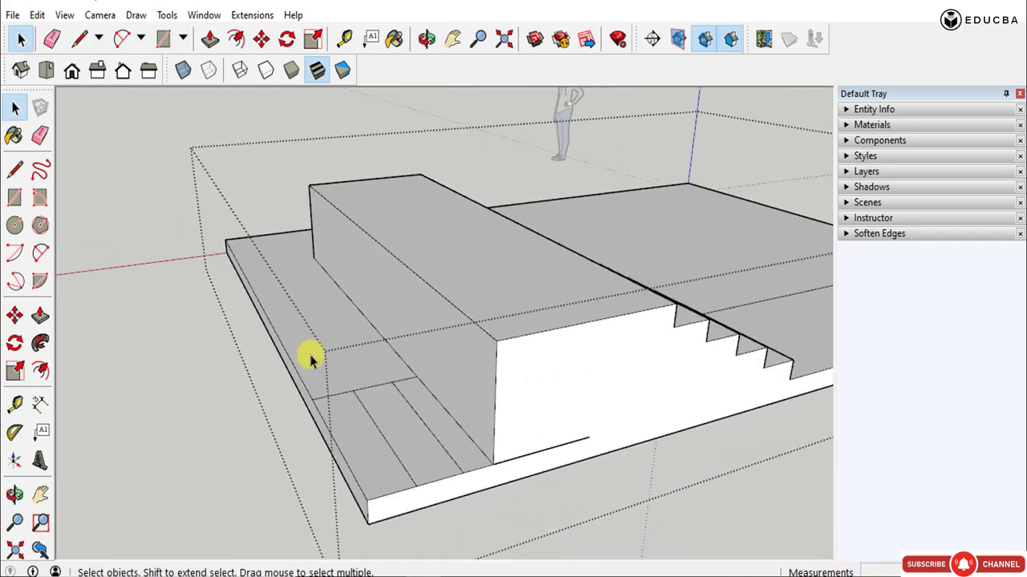
middle_drag(307, 355, 377, 423)
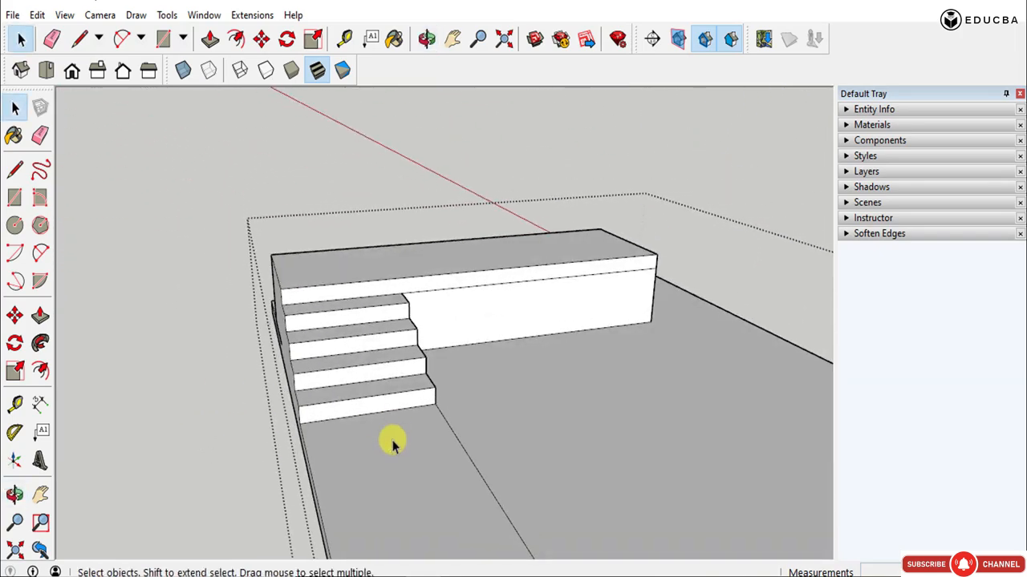
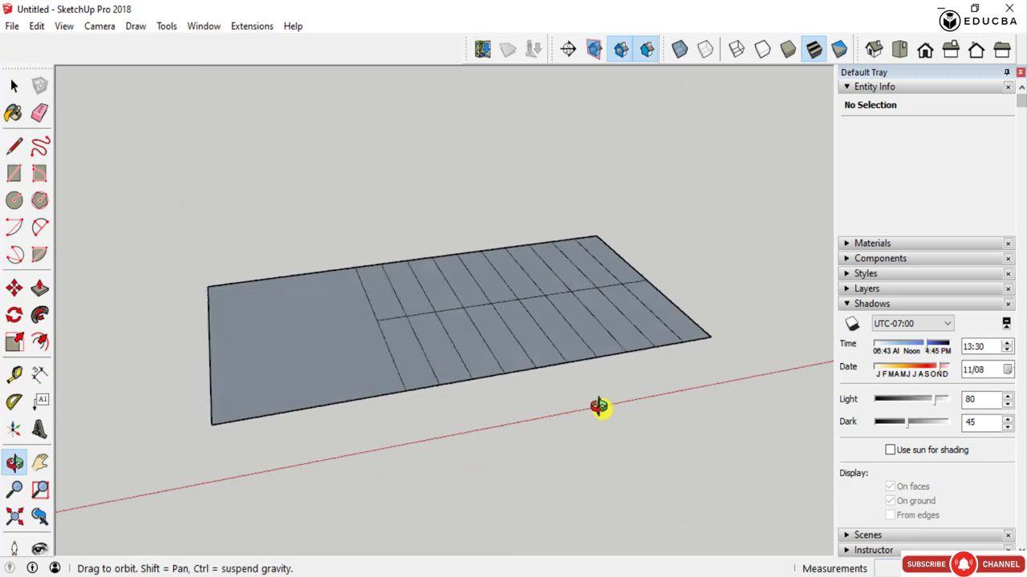
- Extrude the outermost near-side tread strip of the slab 150 mm upward to form the first step
key(p)
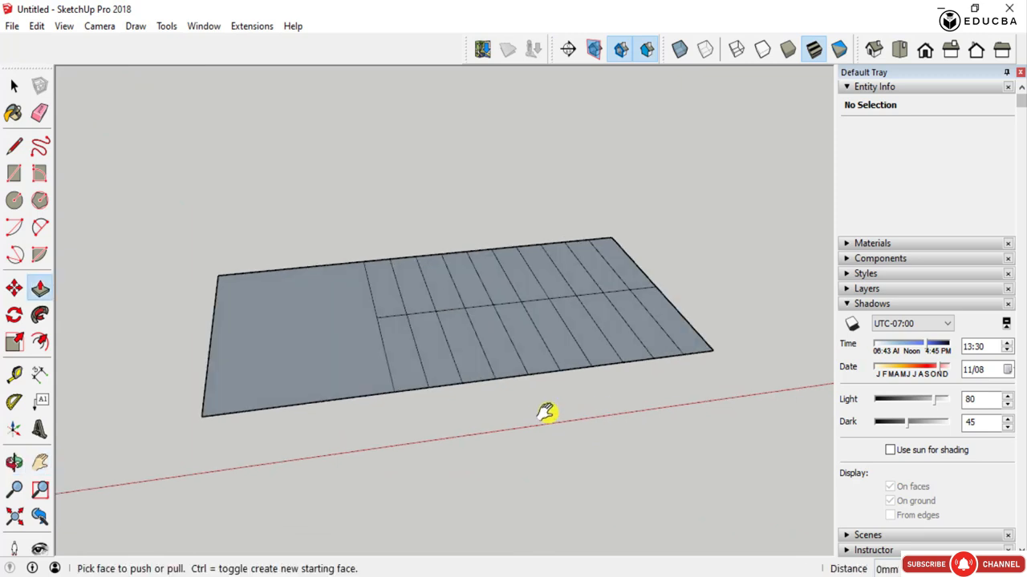
middle_drag(641, 390, 495, 401)
scroll(356, 378, down, 4)
scroll(557, 420, up, 5)
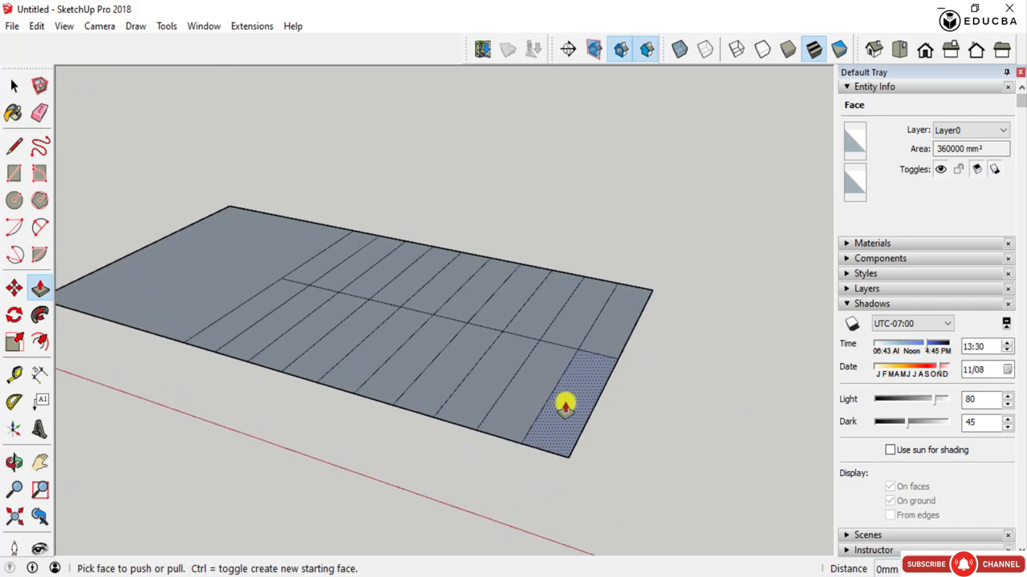
scroll(625, 400, down, 4)
mouse_move(631, 405)
middle_down()
mouse_move(442, 355)
mouse_move(436, 419)
mouse_move(603, 441)
mouse_move(458, 435)
middle_up()
scroll(586, 355, up, 3)
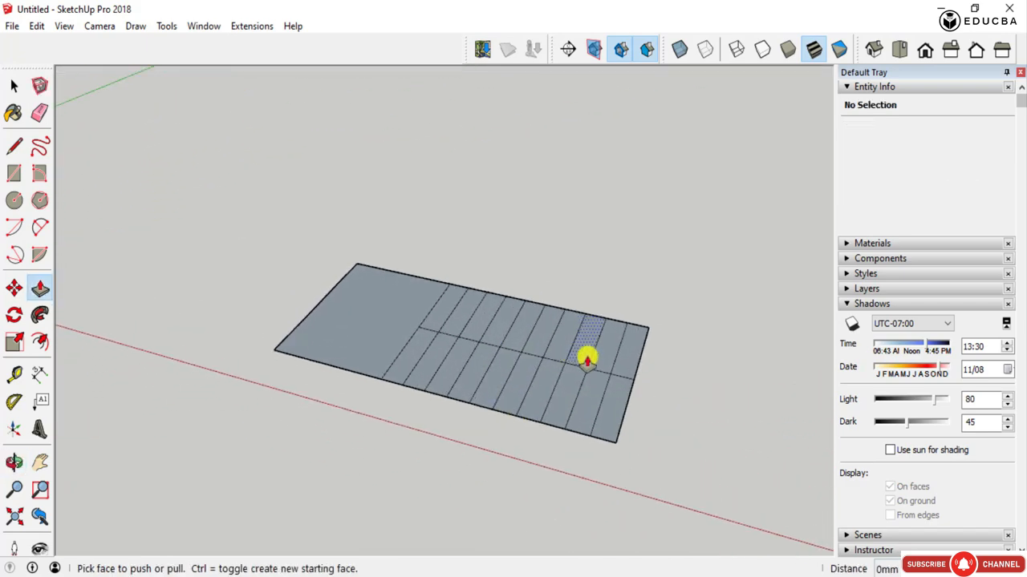
mouse_move(586, 355)
middle_down()
mouse_move(458, 441)
mouse_move(321, 280)
mouse_move(302, 222)
mouse_move(369, 362)
mouse_move(633, 435)
mouse_move(652, 339)
middle_up()
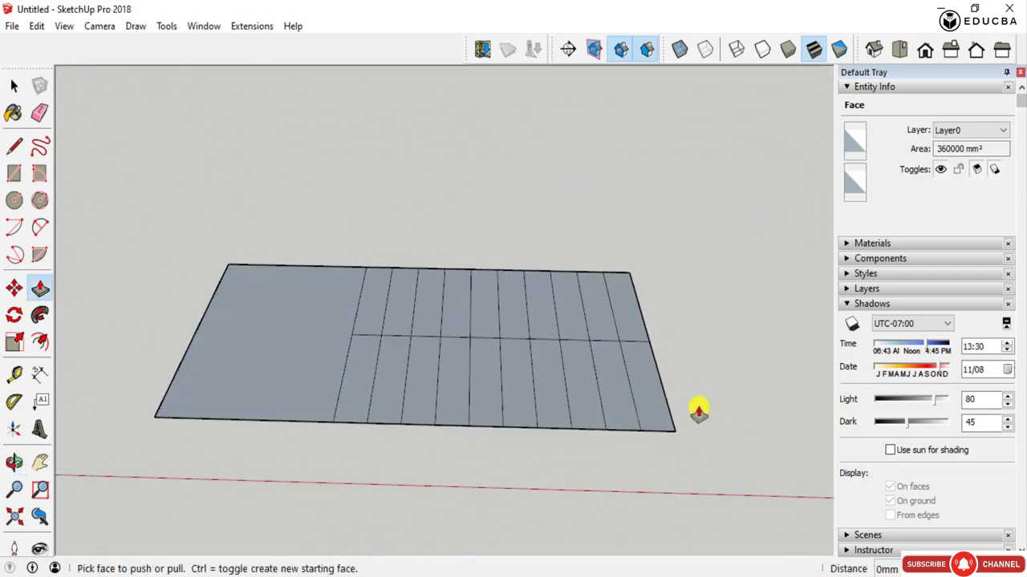
click(642, 385)
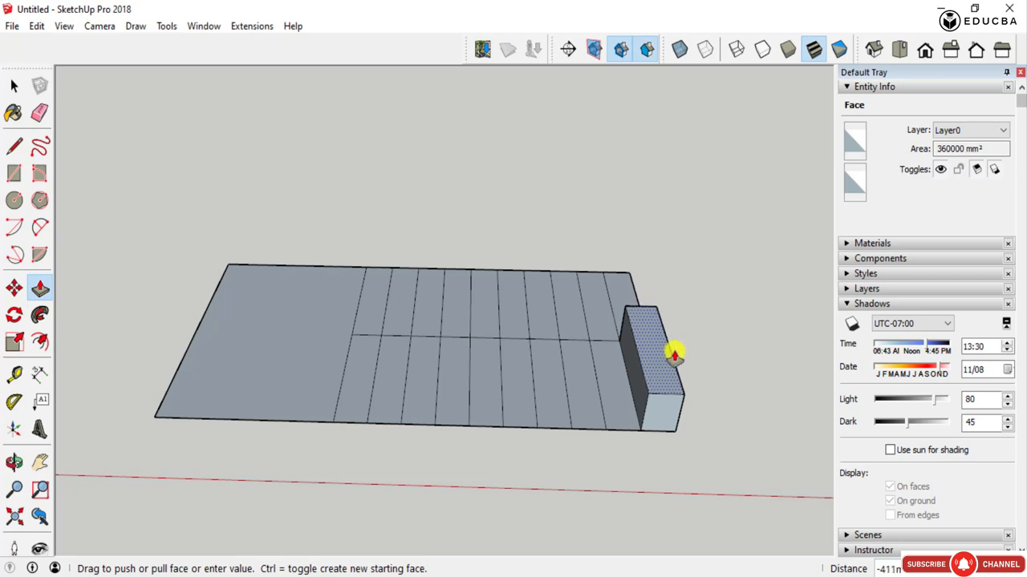
key(Escape)
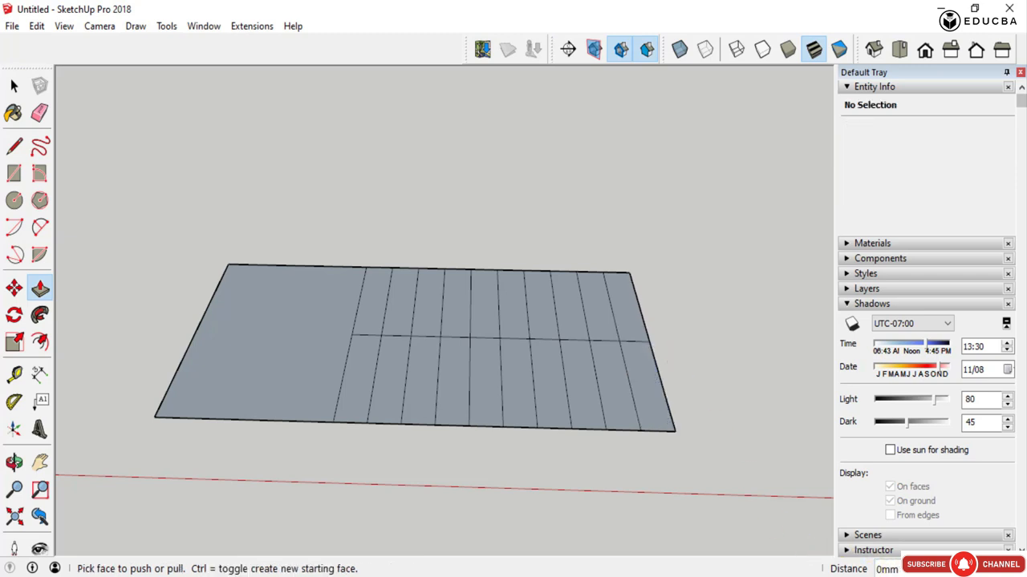
click(656, 418)
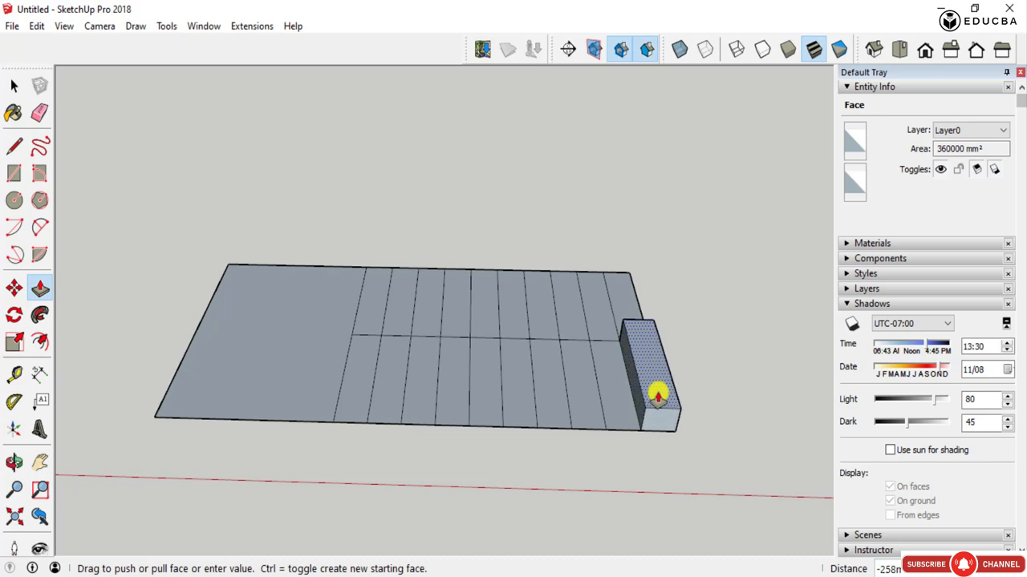
scroll(660, 406, up, 3)
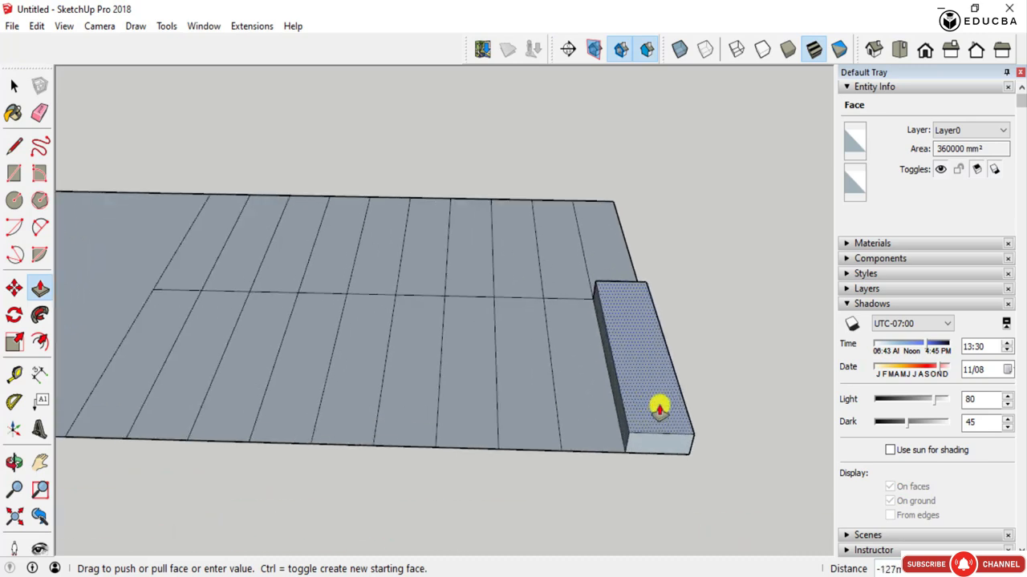
middle_drag(660, 406, 559, 385)
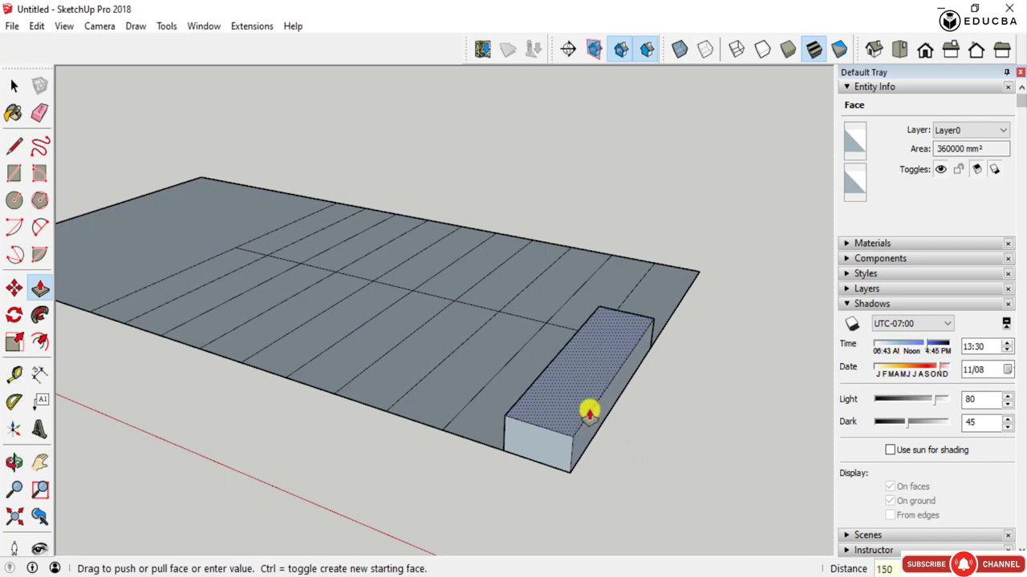
key(Return)
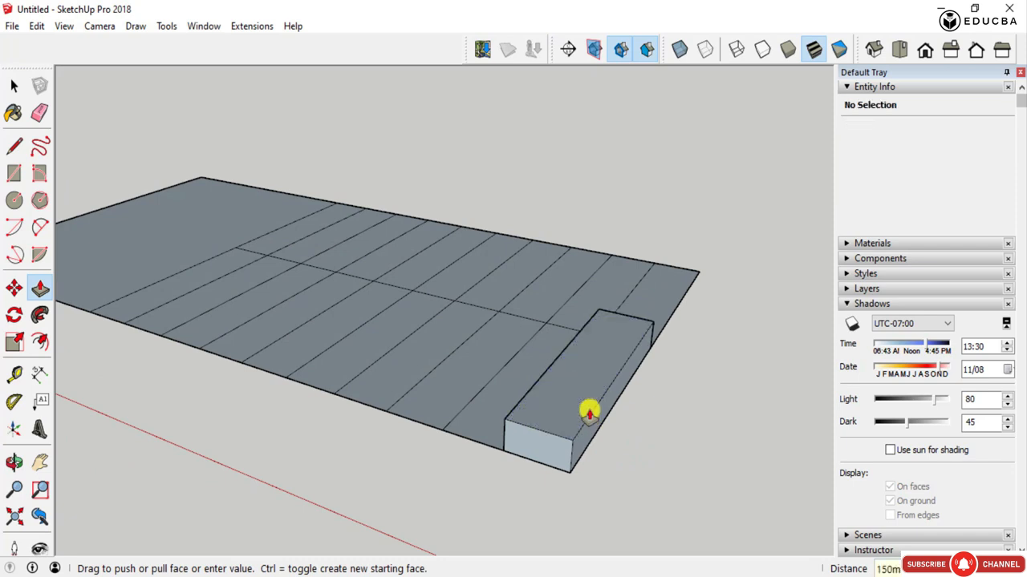
- Extrude the second, third and fourth near-side tread strips level with the first step's top
click(468, 417)
click(581, 385)
click(419, 408)
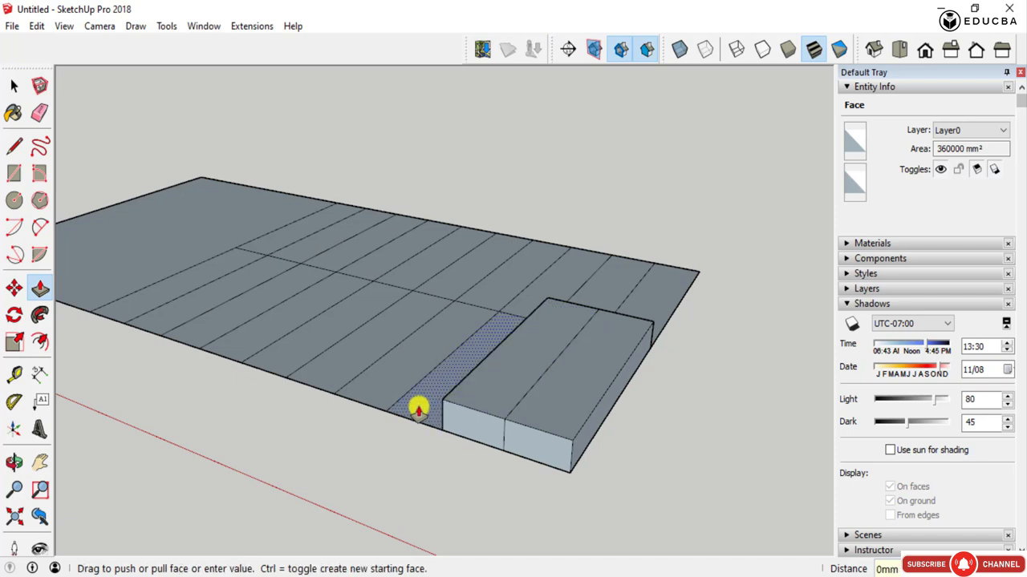
click(508, 385)
click(371, 385)
click(435, 377)
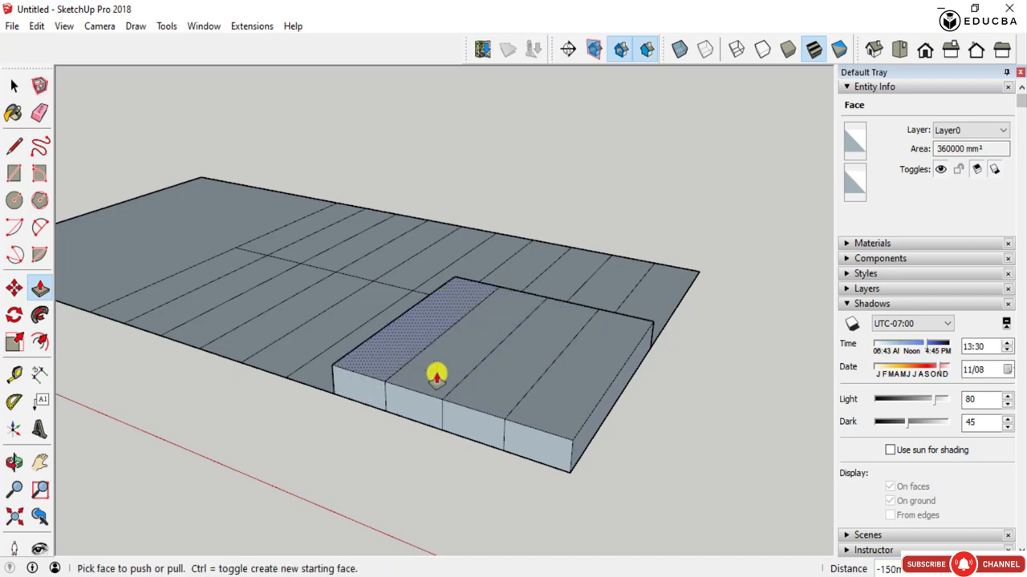
- Repeat the 150 mm extrusion on the tops of the second, third and fourth tread strips
double_click(512, 380)
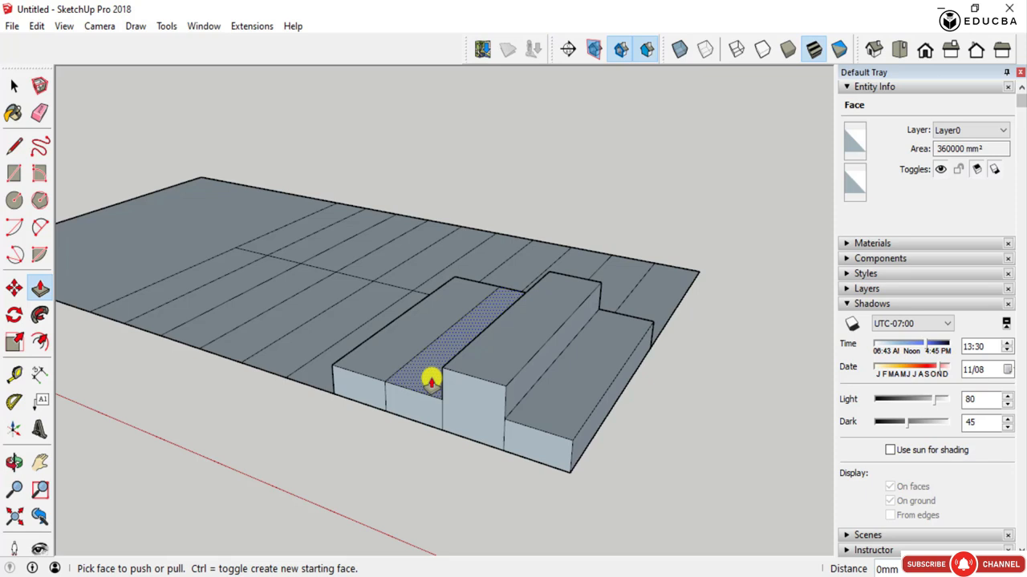
double_click(430, 382)
click(359, 360)
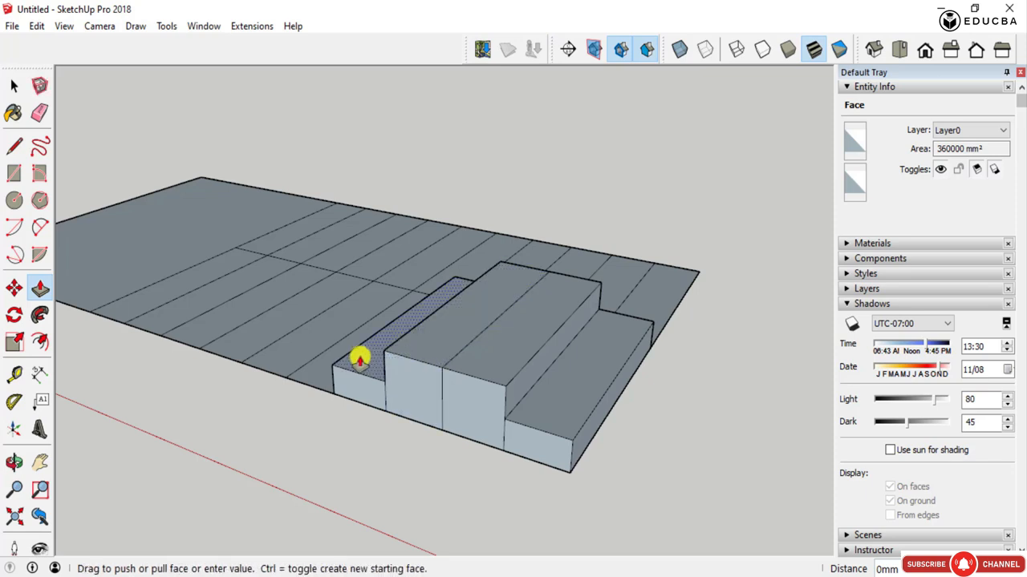
click(359, 361)
- Raise the third step by another 150 mm and the fourth by two further 150 mm extrusions
double_click(459, 335)
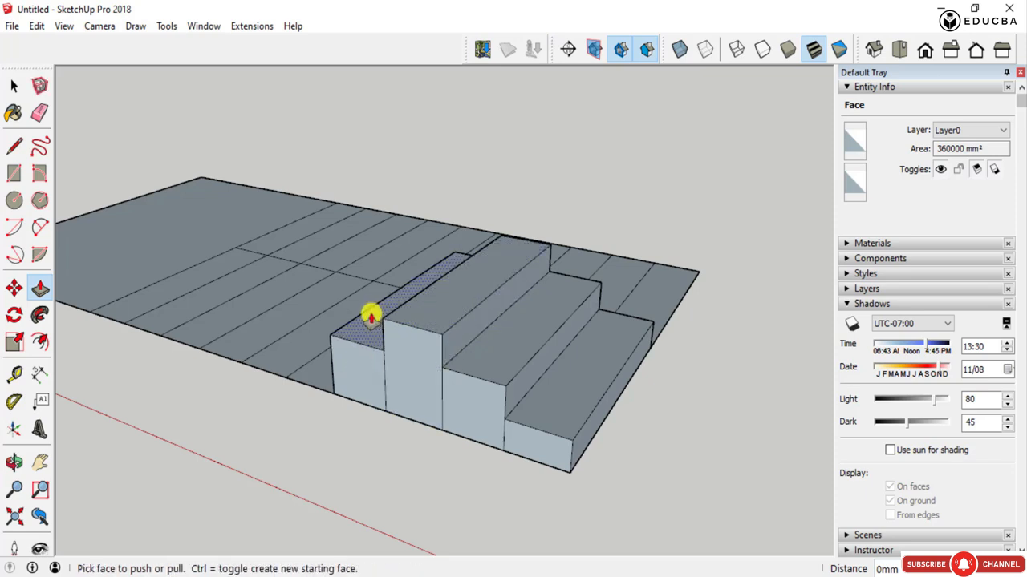
click(363, 321)
click(372, 293)
mouse_move(602, 394)
middle_down()
mouse_move(382, 387)
mouse_move(129, 346)
mouse_move(298, 372)
mouse_move(617, 394)
mouse_move(687, 337)
mouse_move(623, 392)
mouse_move(520, 421)
mouse_move(546, 468)
mouse_move(586, 394)
middle_up()
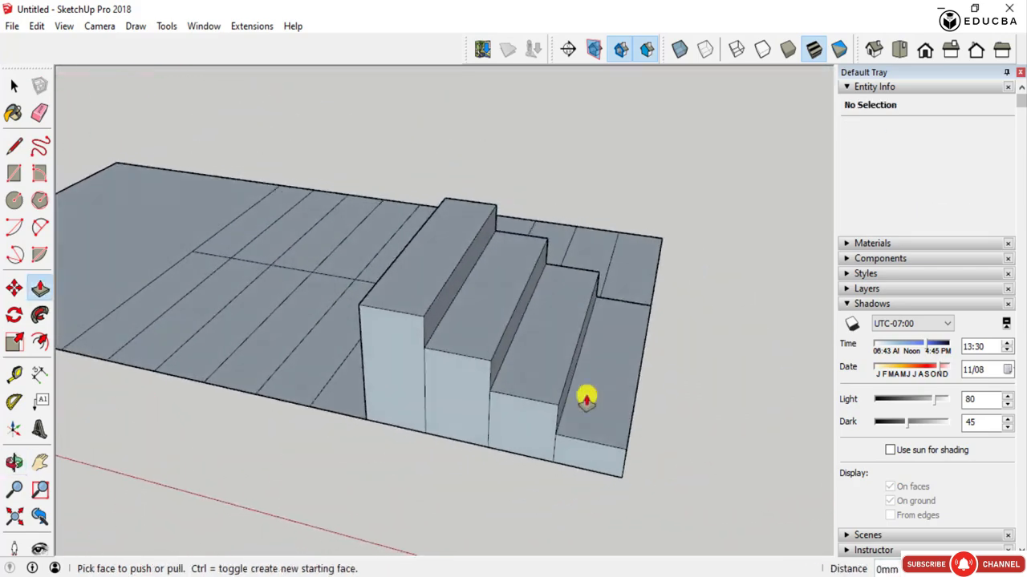
- Extrude the fifth, sixth and seventh tread strips level with the fourth step's top
scroll(493, 337, down, 3)
click(412, 372)
click(460, 305)
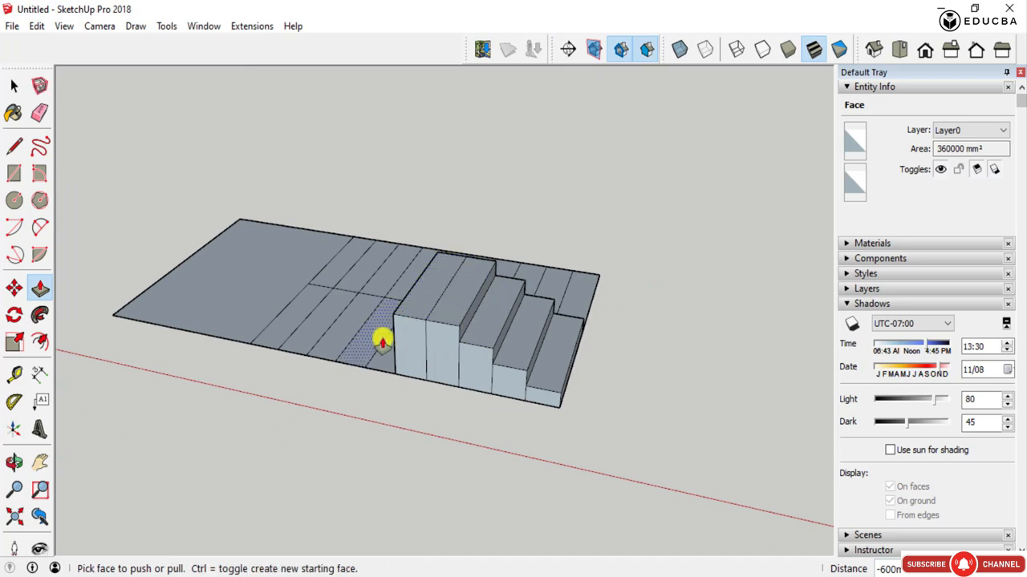
click(389, 360)
click(416, 303)
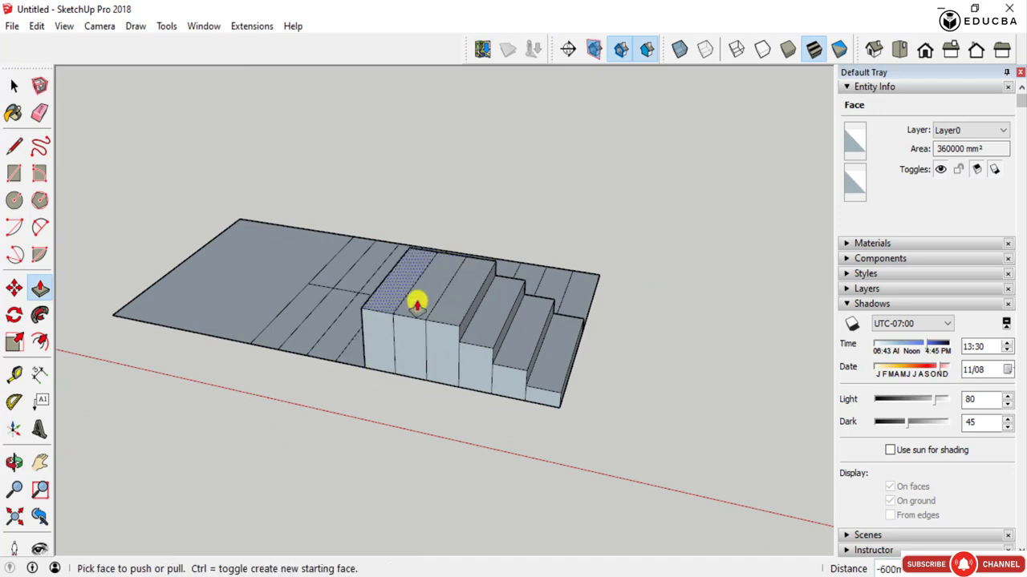
click(355, 339)
click(389, 300)
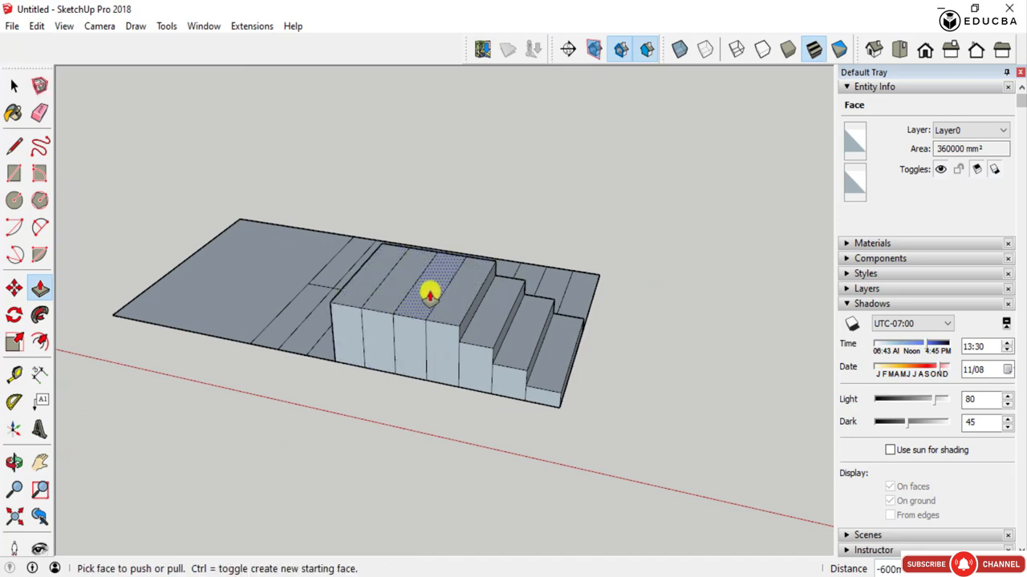
- Extrude the fifth step another 150 mm, and raise the sixth 150 mm above the fifth step's new level
click(430, 296)
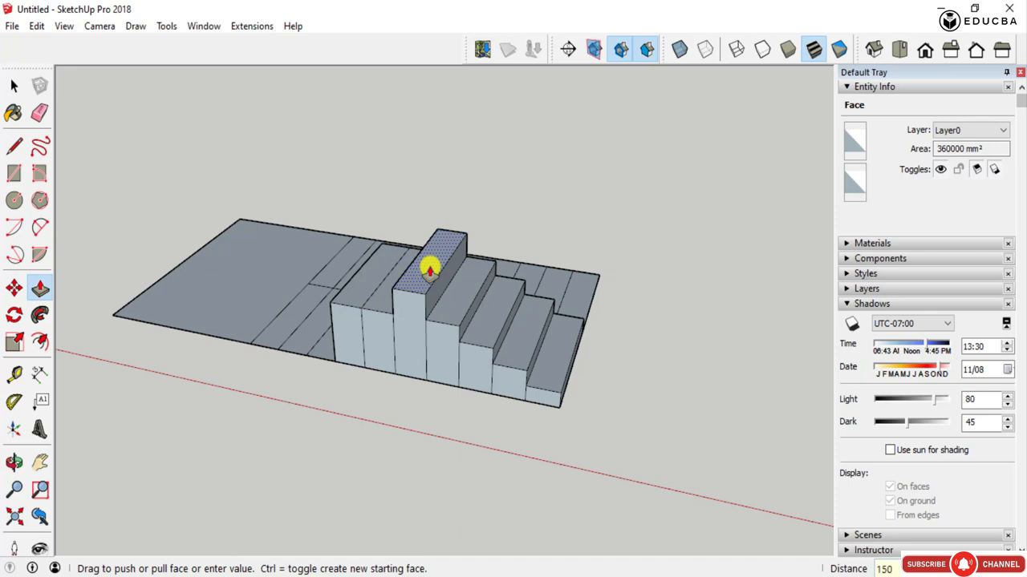
key(Return)
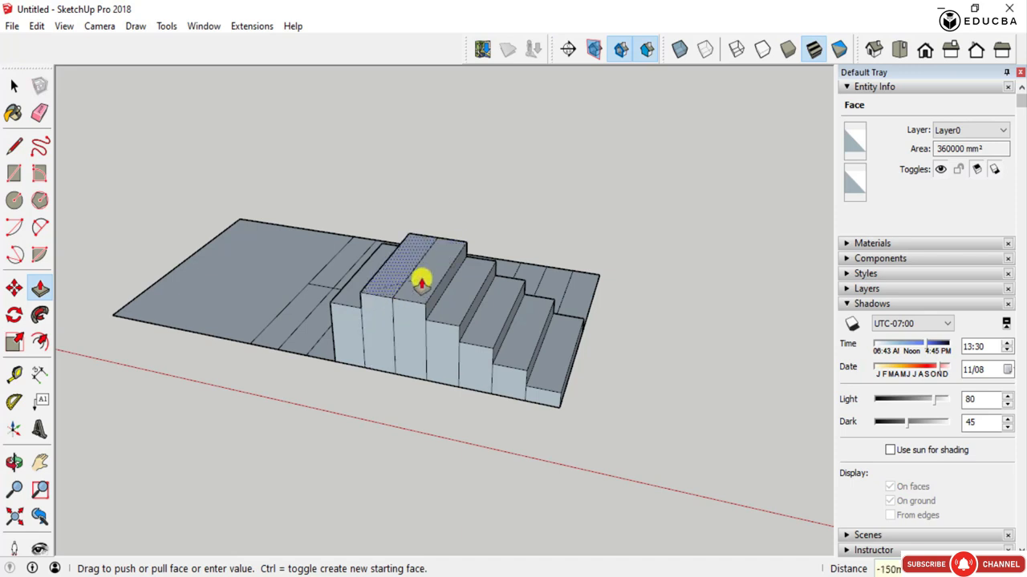
click(421, 281)
click(396, 283)
text(15)
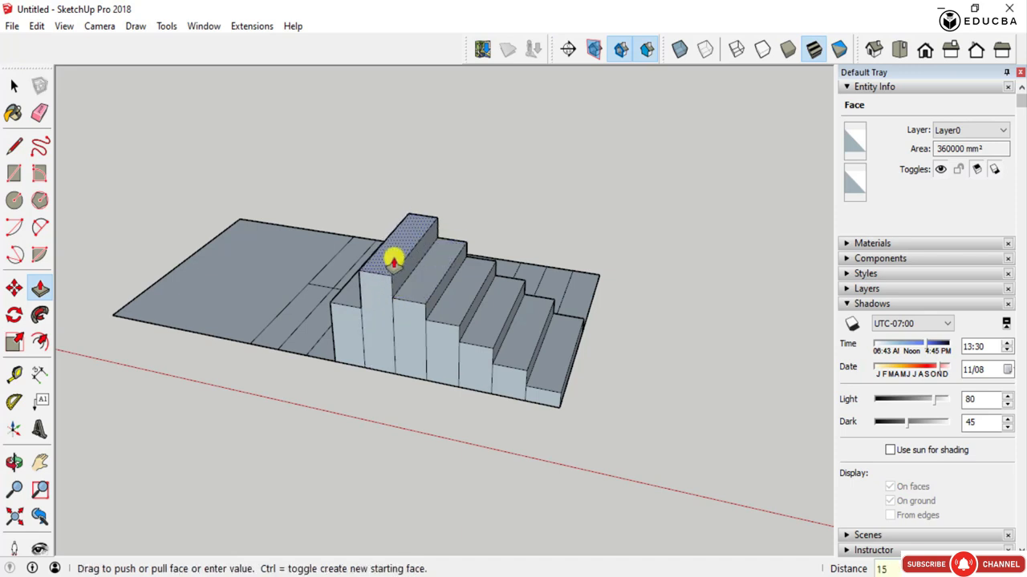
key(Return)
- Raise the seventh tread strip level with the sixth step's top, plus another 150 mm
click(355, 297)
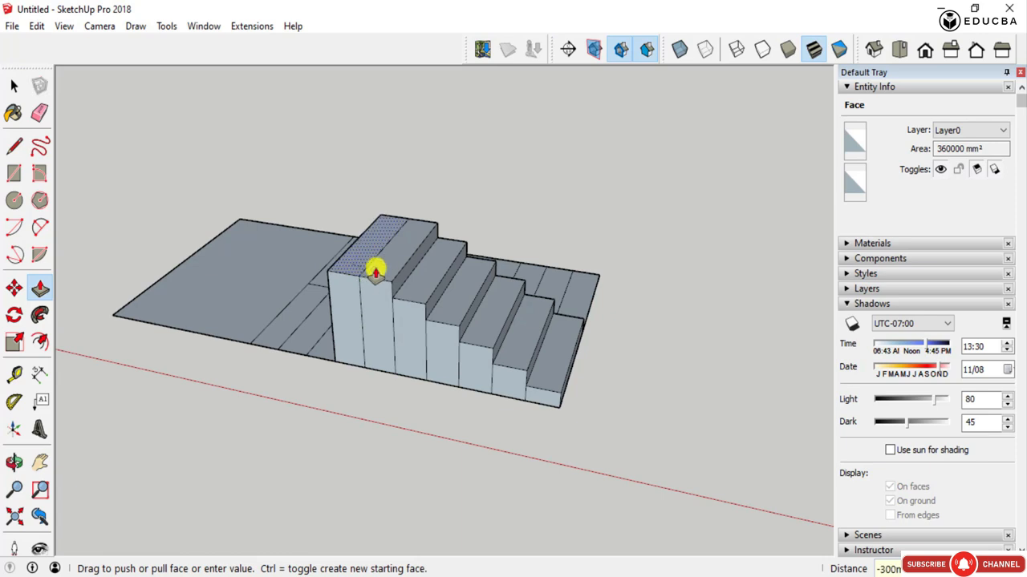
click(376, 269)
click(353, 262)
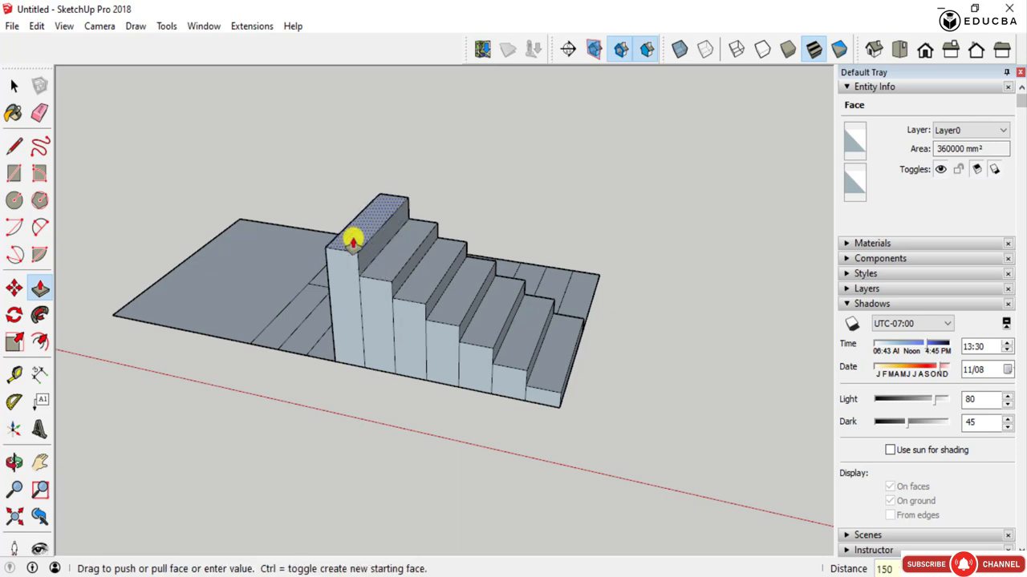
- Examine the seven-step flight from the side, front and above
middle_drag(328, 337, 474, 341)
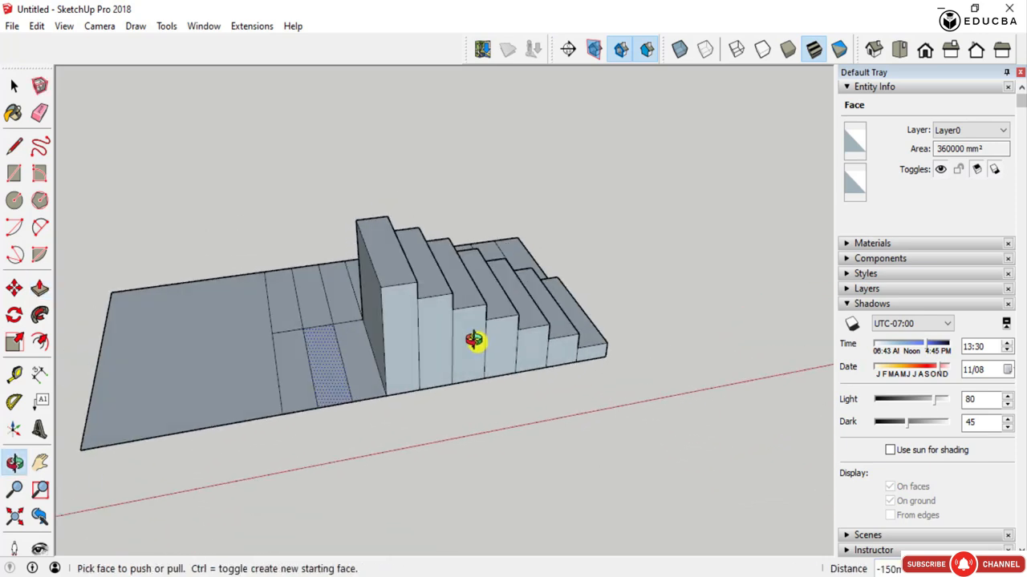
middle_drag(422, 374, 46, 345)
scroll(417, 328, up, 4)
middle_drag(345, 353, 642, 394)
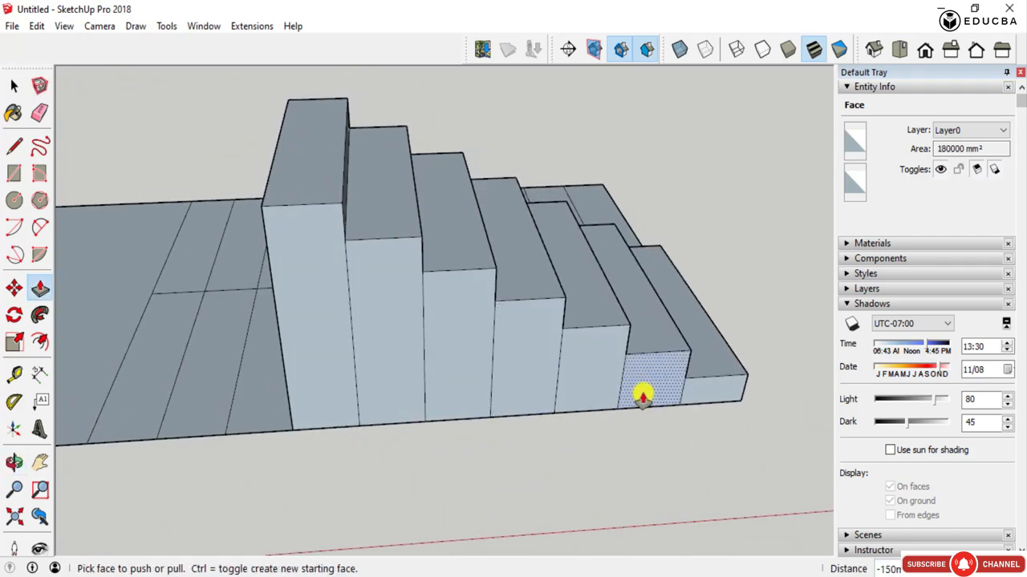
scroll(642, 396, down, 2)
scroll(683, 399, up, 3)
scroll(679, 404, down, 3)
scroll(559, 314, down, 2)
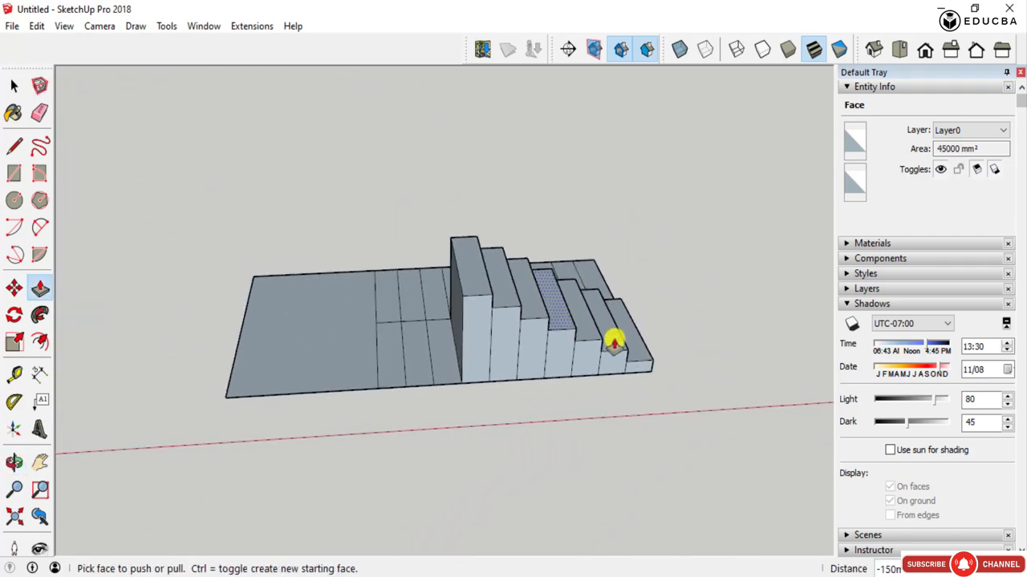
middle_drag(614, 344, 479, 337)
key(space)
scroll(542, 365, up, 2)
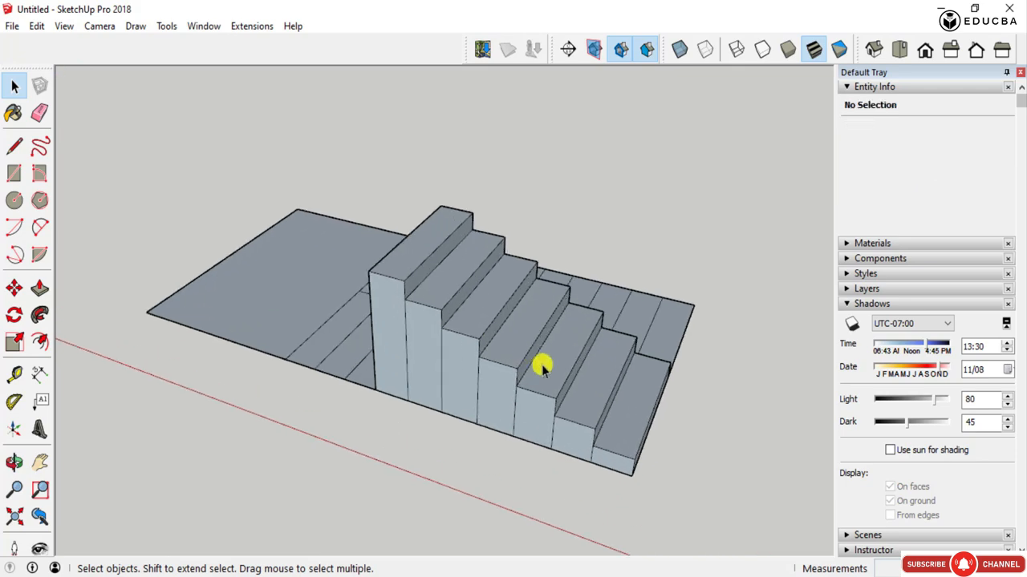
scroll(542, 365, down, 2)
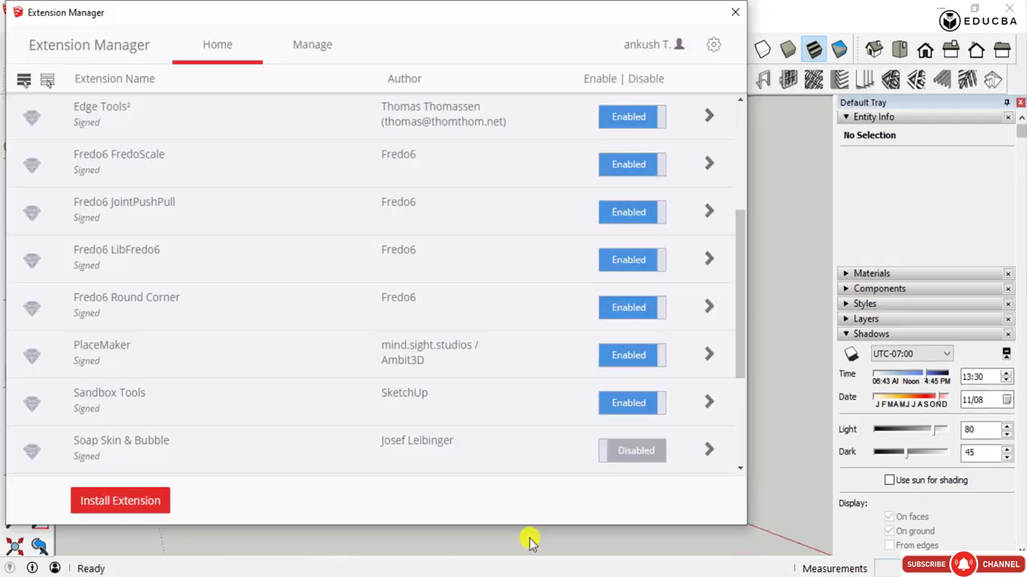
- Close the Extension Manager and examine the flat slab with its two rows of tread strips
click(733, 15)
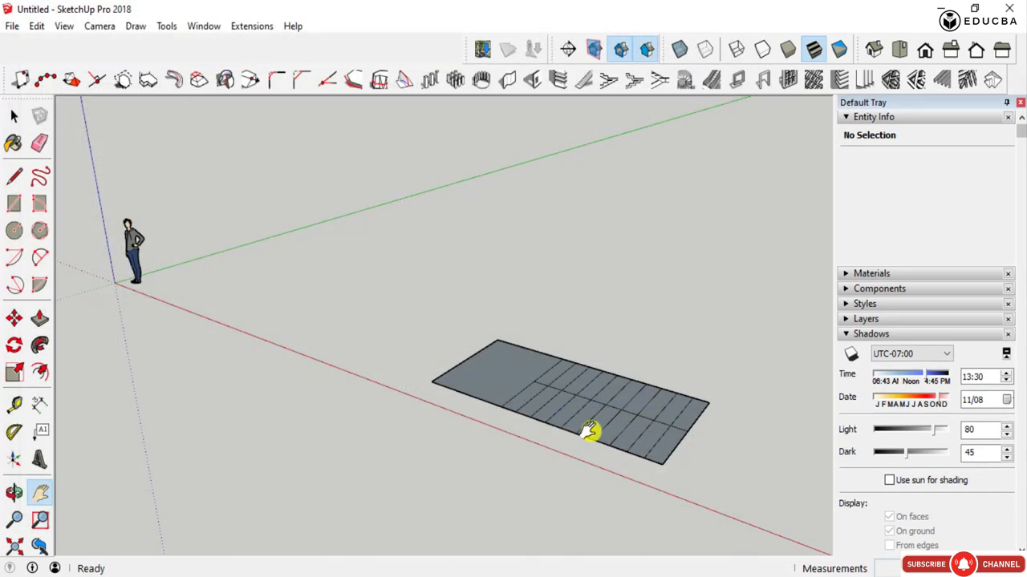
mouse_move(591, 431)
middle_down()
mouse_move(572, 466)
mouse_move(659, 504)
mouse_move(350, 390)
mouse_move(500, 457)
mouse_move(455, 425)
middle_up()
scroll(456, 425, up, 2)
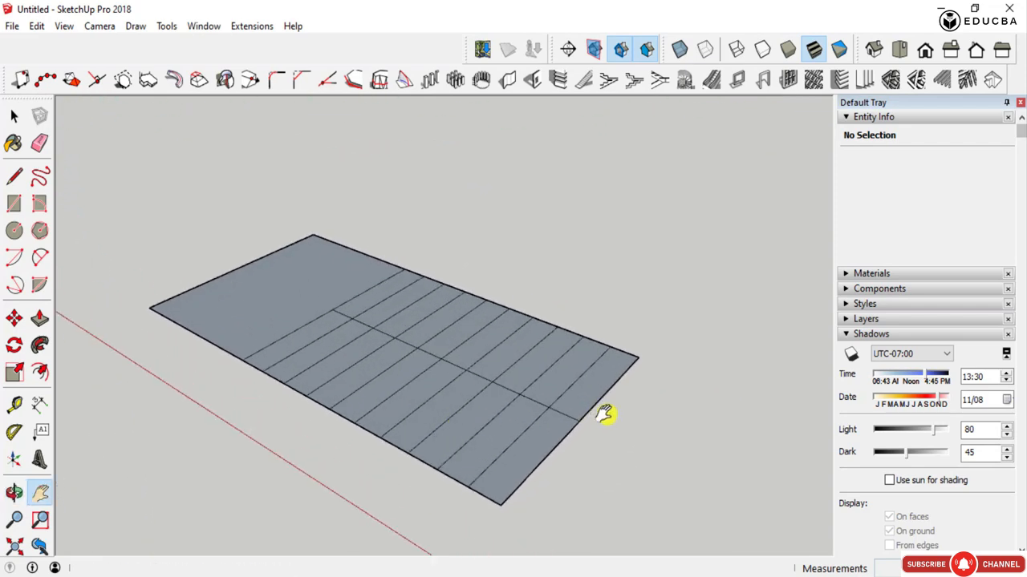
mouse_move(604, 414)
middle_down()
mouse_move(507, 444)
mouse_move(350, 316)
mouse_move(543, 468)
mouse_move(723, 479)
mouse_move(360, 305)
mouse_move(408, 300)
mouse_move(452, 522)
mouse_move(316, 300)
mouse_move(324, 364)
middle_up()
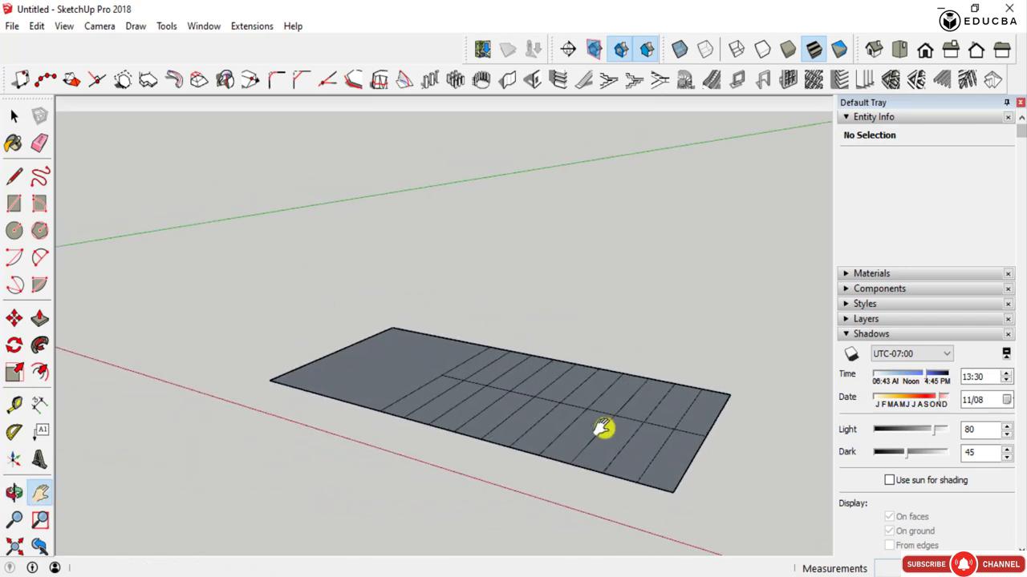
scroll(603, 427, down, 3)
middle_drag(516, 428, 490, 419)
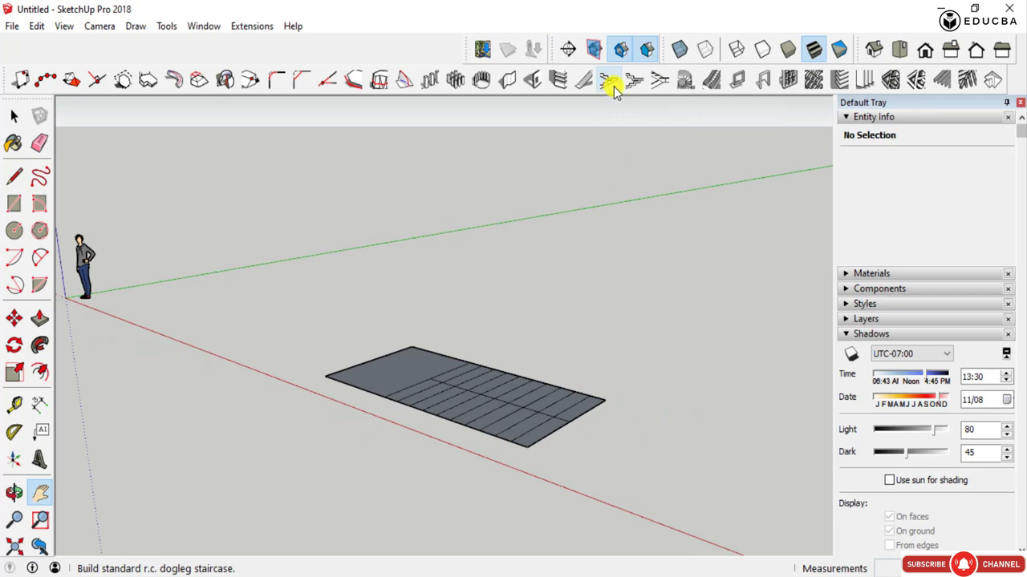
- Open the settings of the standard reinforced-concrete dogleg staircase builder and close them without building
click(609, 81)
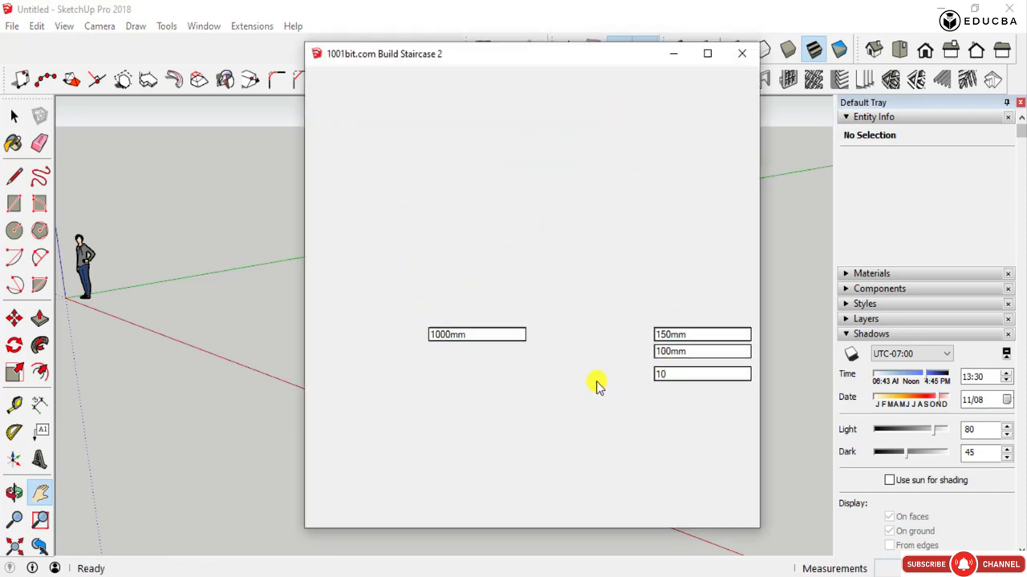
click(742, 53)
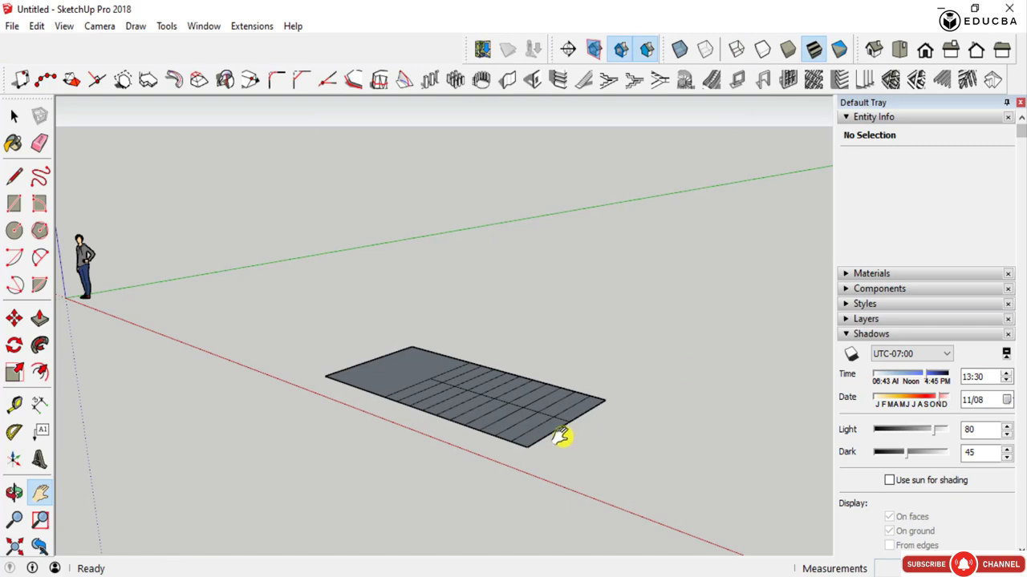
- Configure a standard reinforced-concrete dogleg staircase with a flight width of 1200 and a gap in between of 10
click(609, 84)
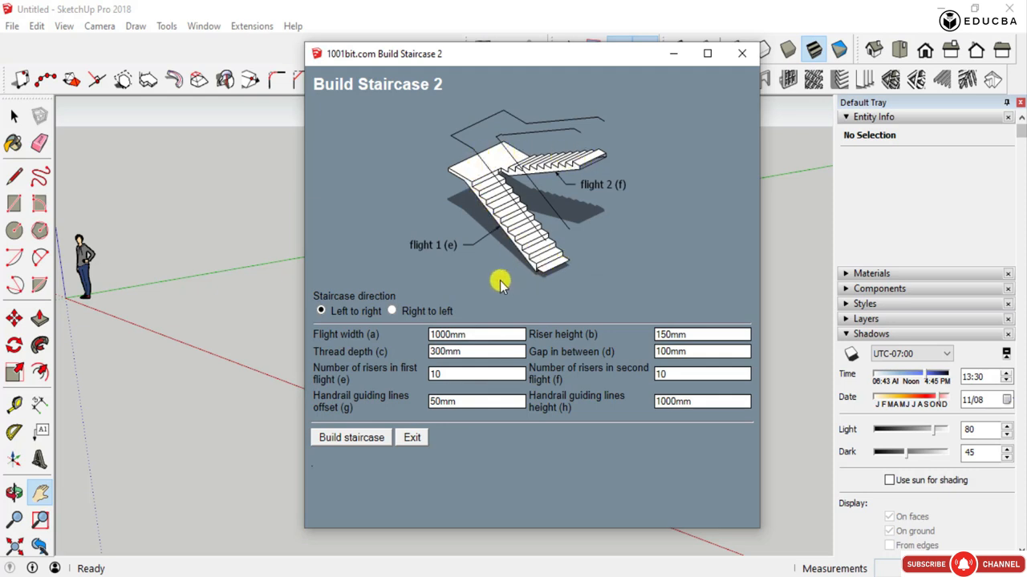
double_click(463, 337)
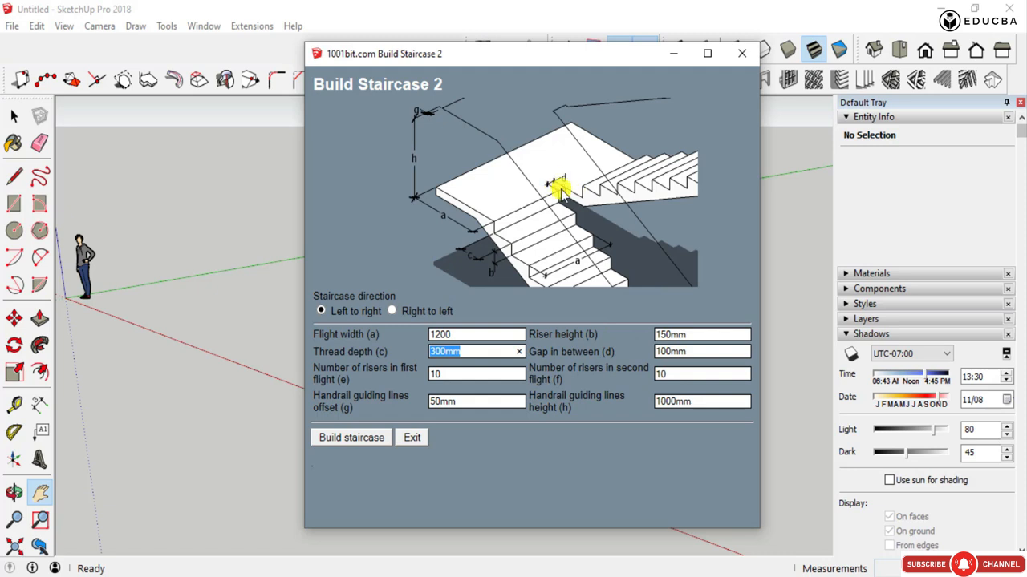
drag(686, 353, 651, 357)
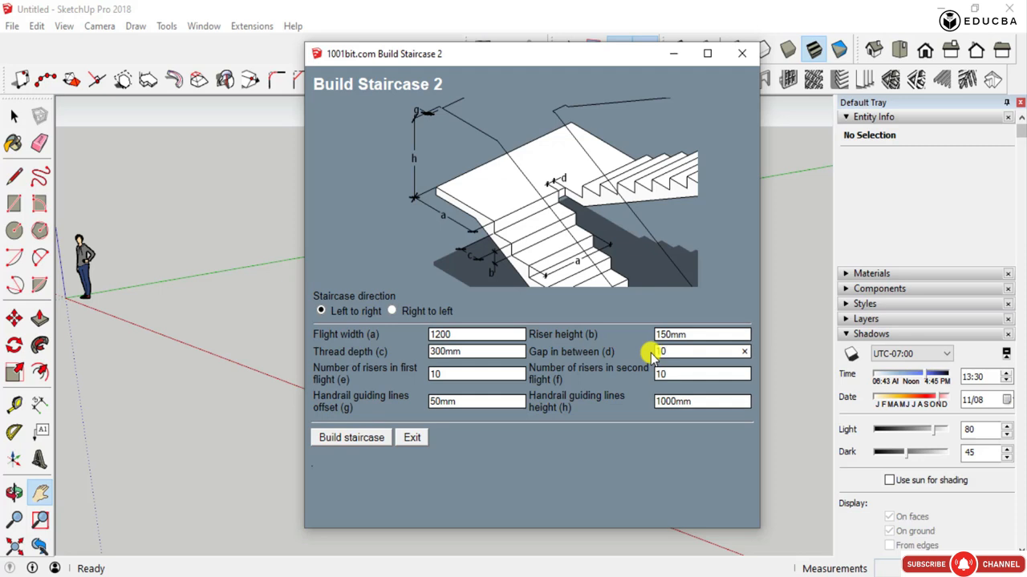
text(10)
double_click(681, 376)
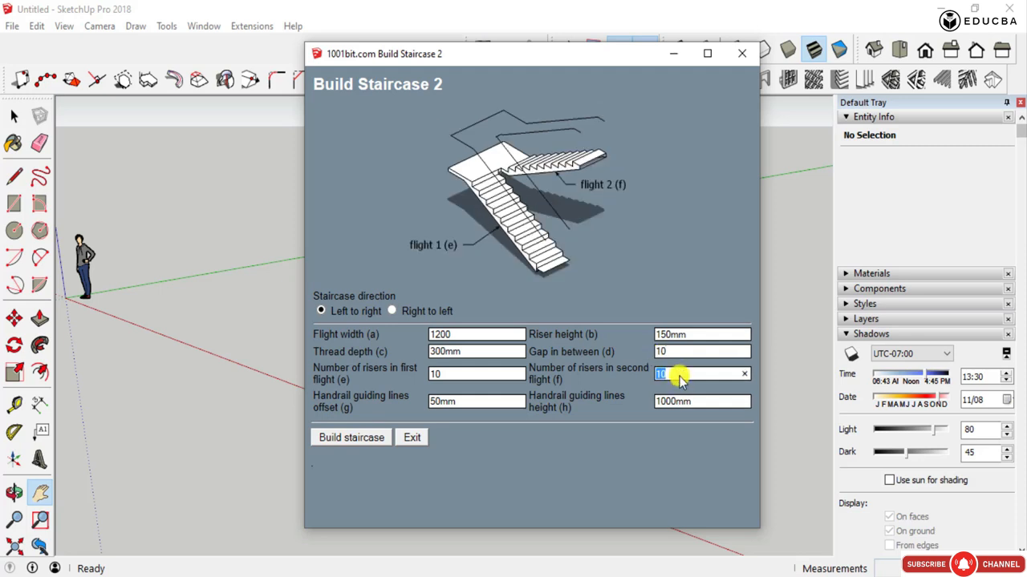
double_click(441, 374)
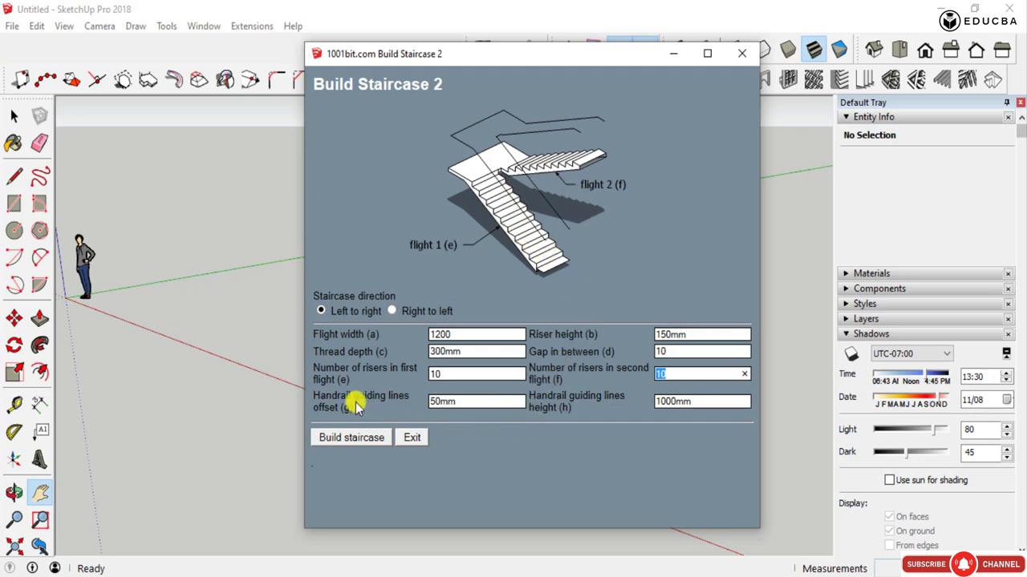
click(674, 401)
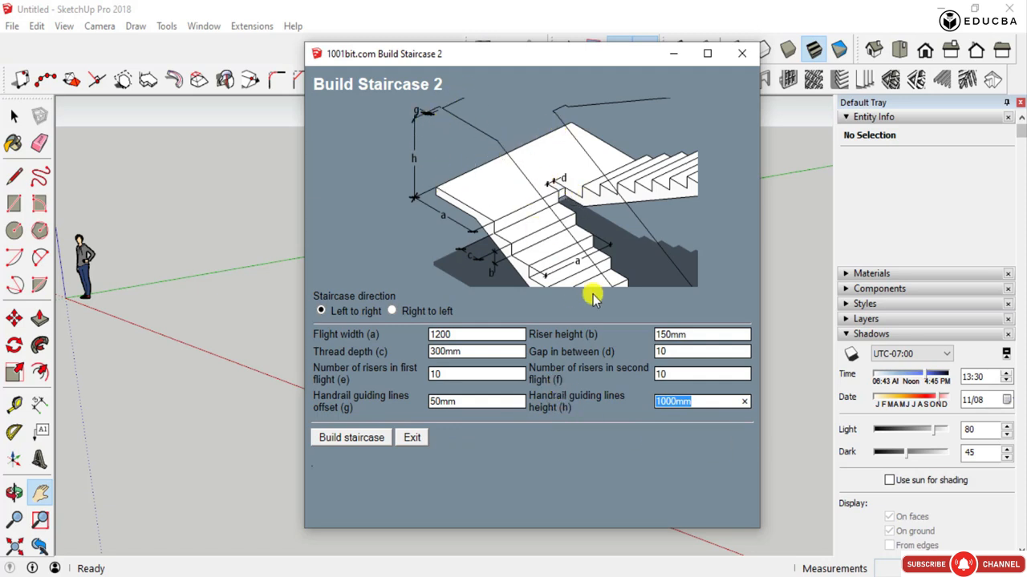
- Build the configured dogleg staircase, starting it at the slab's outer corner on the tread-strip end
click(363, 441)
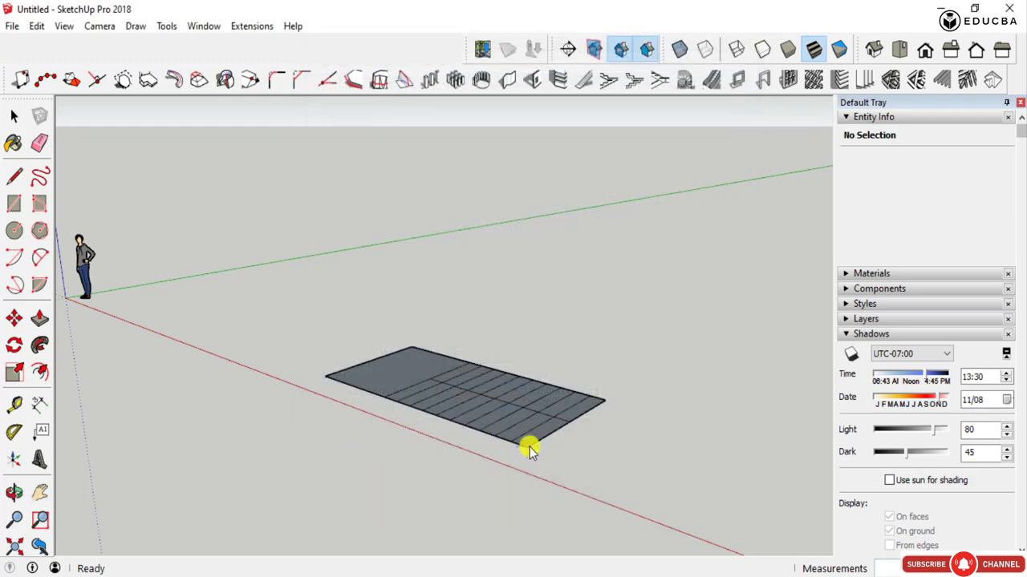
scroll(530, 449, up, 3)
middle_drag(528, 444, 535, 512)
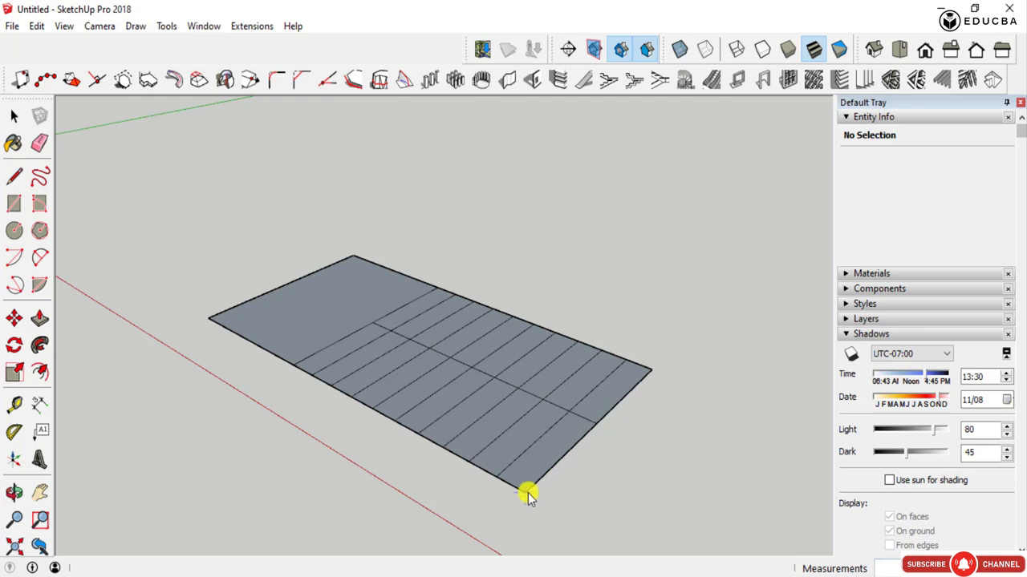
click(528, 494)
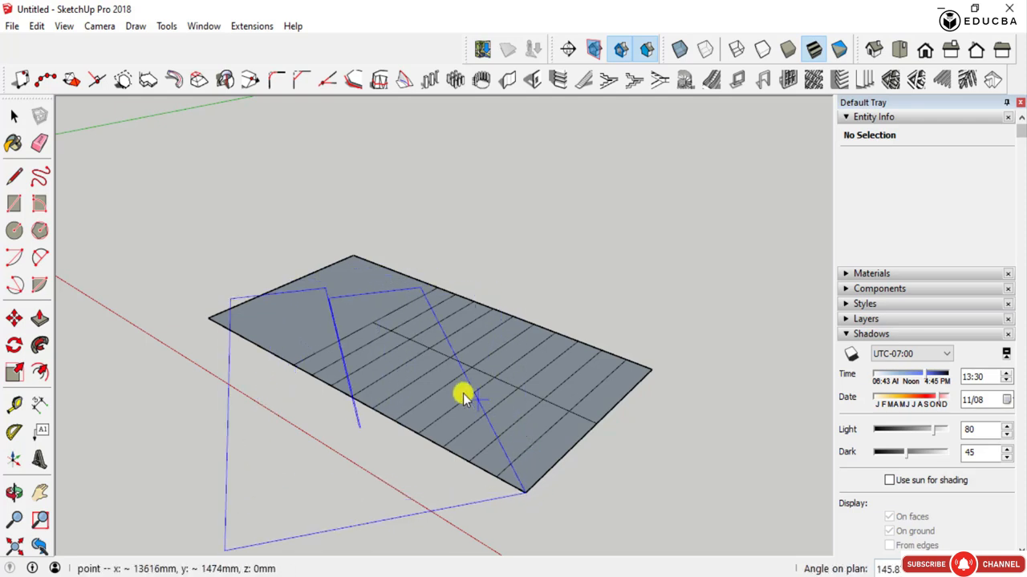
scroll(454, 391, down, 3)
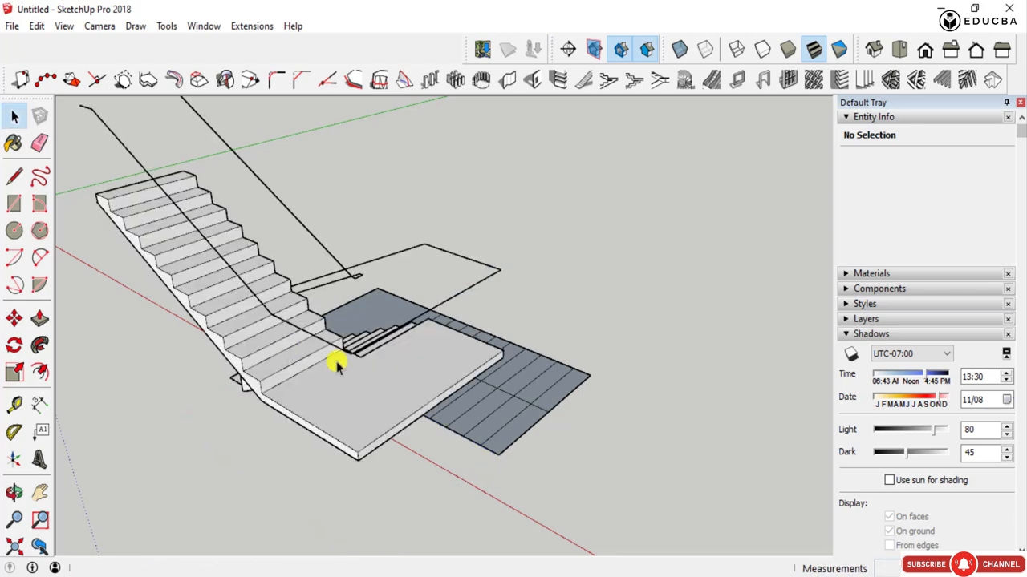
- Move the staircase group by its bottom step's corner onto a corner of the slab's undivided end
scroll(385, 381, down, 4)
middle_drag(511, 426, 96, 399)
middle_drag(420, 368, 180, 363)
scroll(512, 323, up, 4)
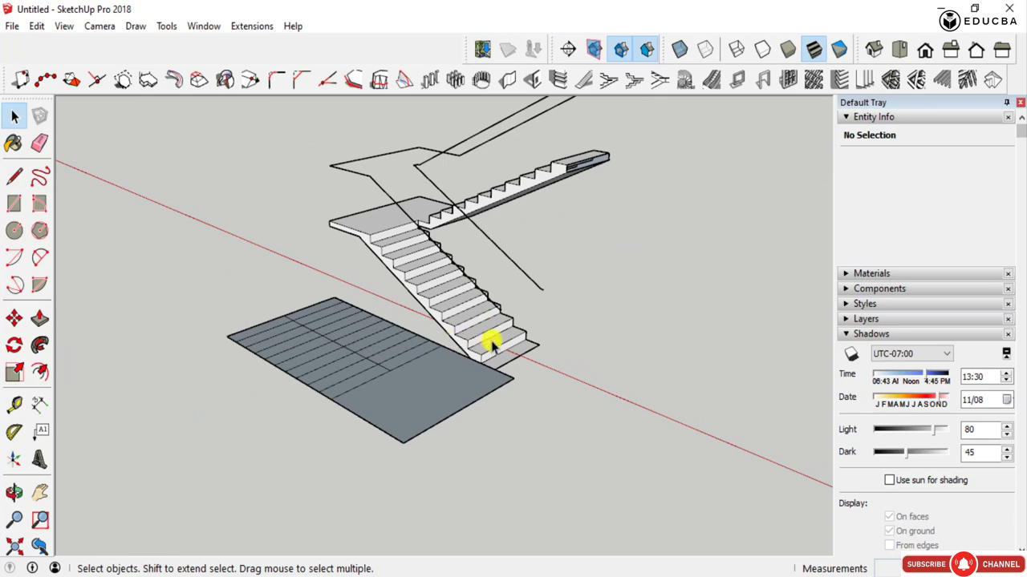
middle_drag(491, 343, 385, 375)
click(509, 358)
key(m)
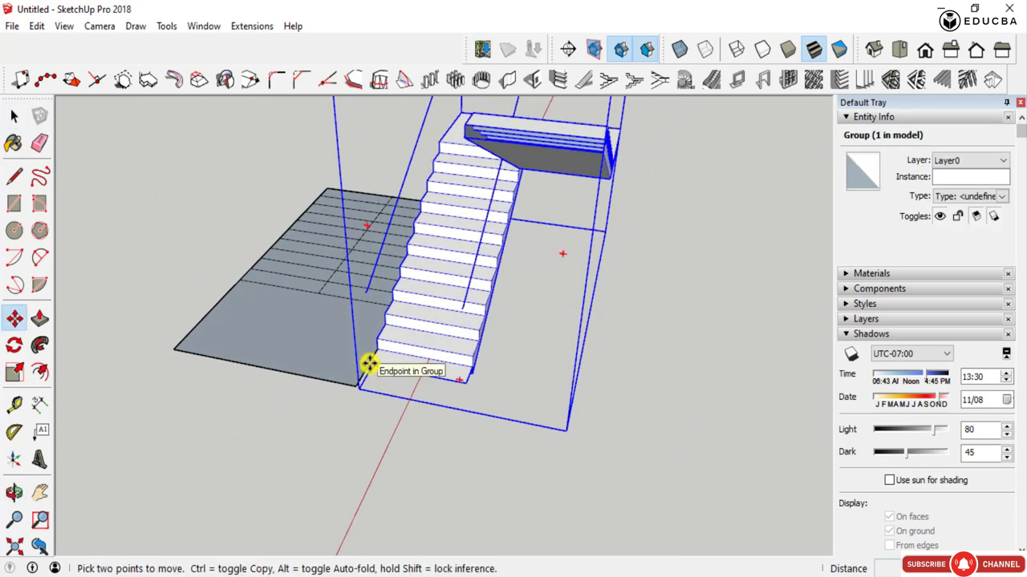
click(369, 363)
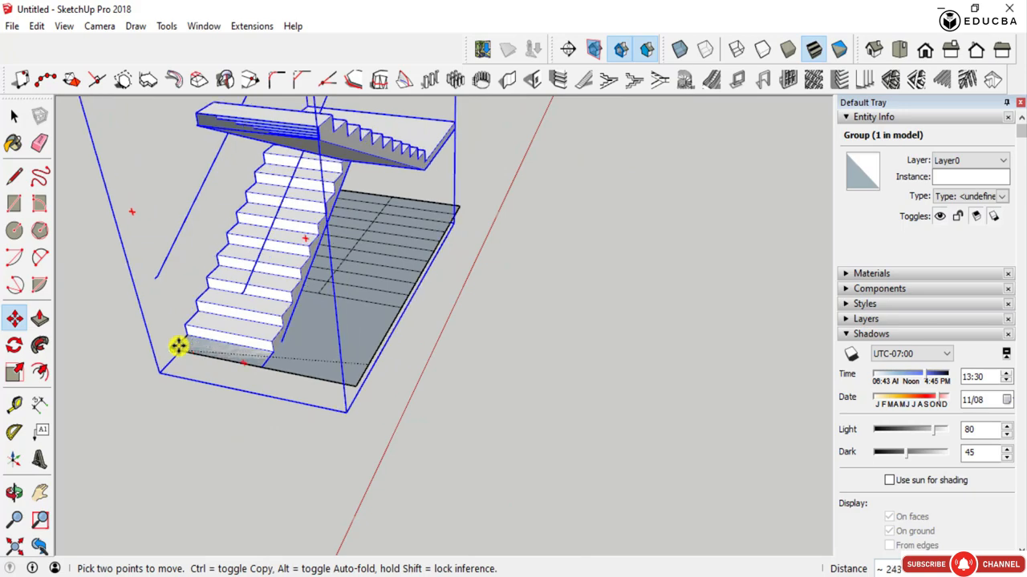
middle_drag(179, 344, 490, 522)
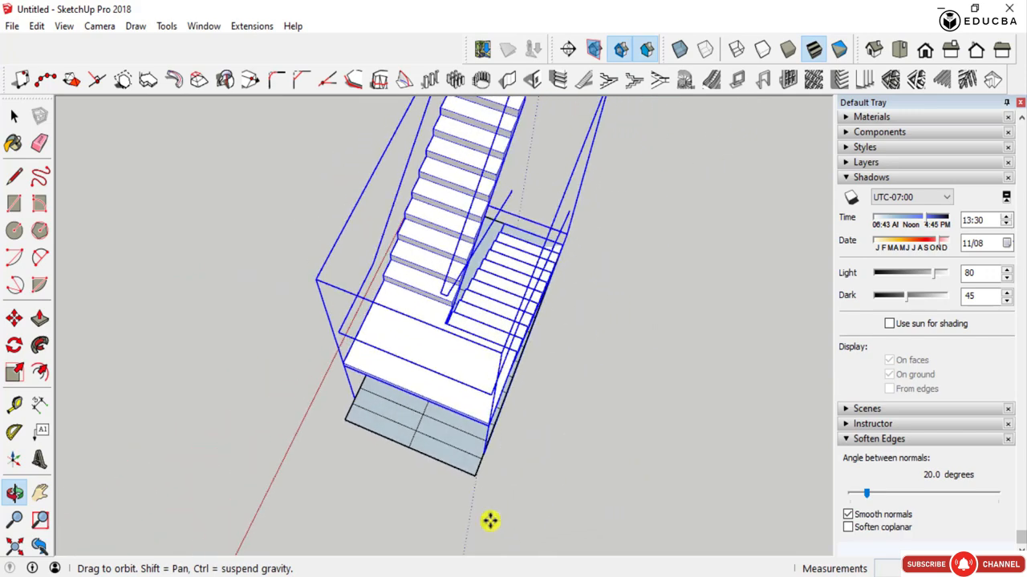
- Try to rotate the staircase group in the horizontal plane, by 180 degrees and by 90 degrees
scroll(490, 521, down, 1)
scroll(486, 245, down, 1)
click(534, 230)
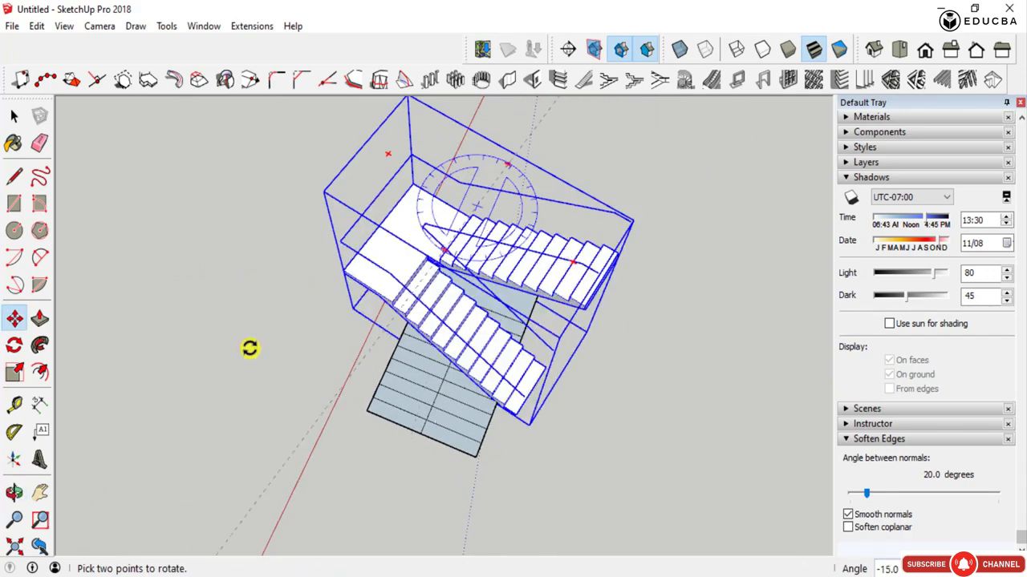
text(180)
key(Return)
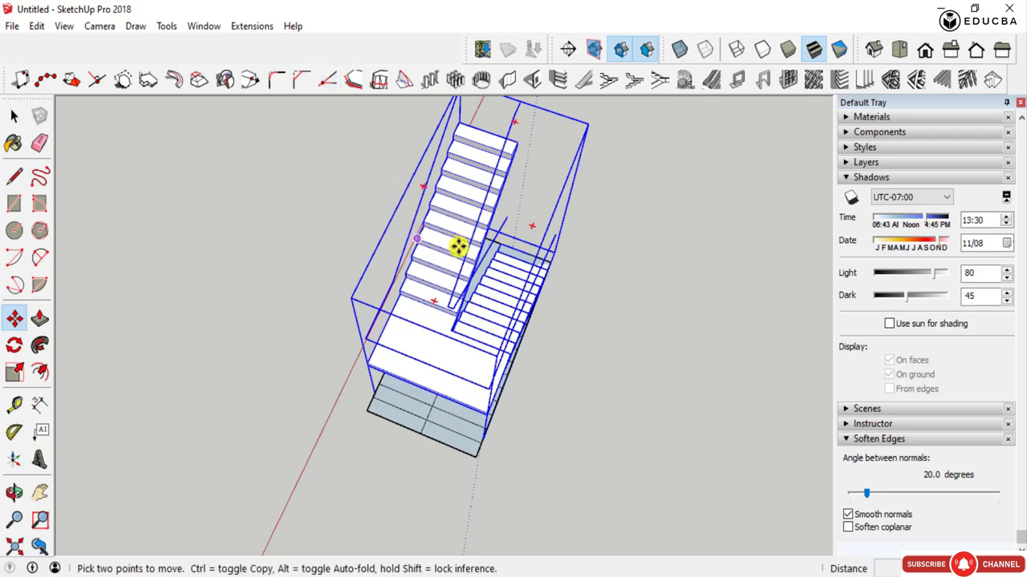
click(535, 227)
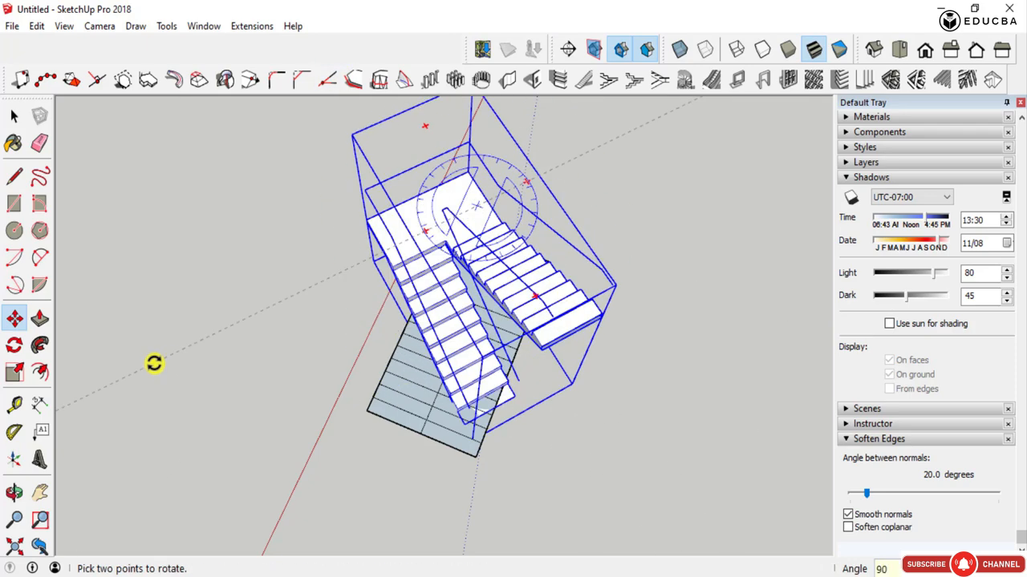
text(90)
key(Return)
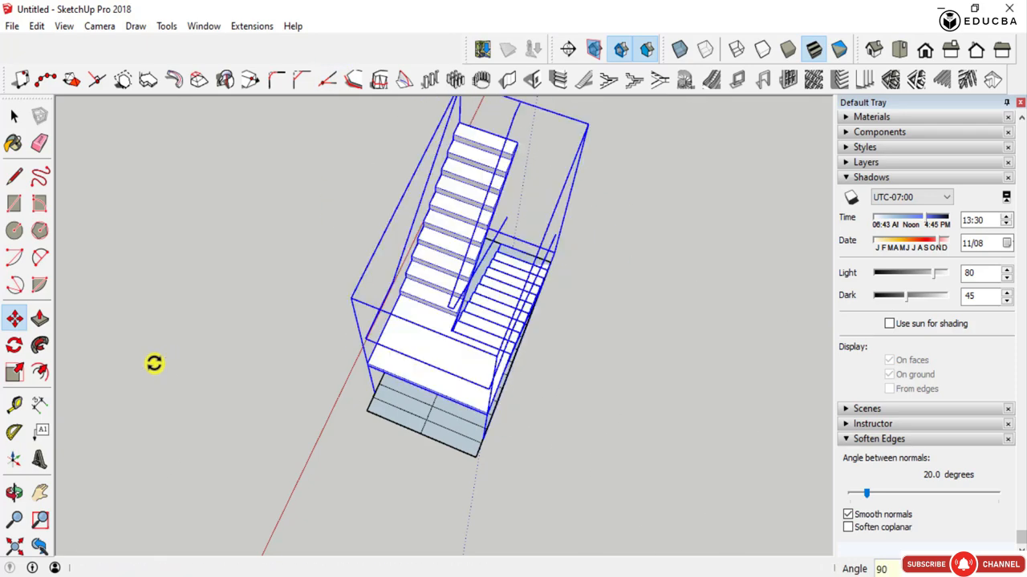
- Rotate the staircase group horizontally so its landing points toward the slab's undivided end
click(535, 230)
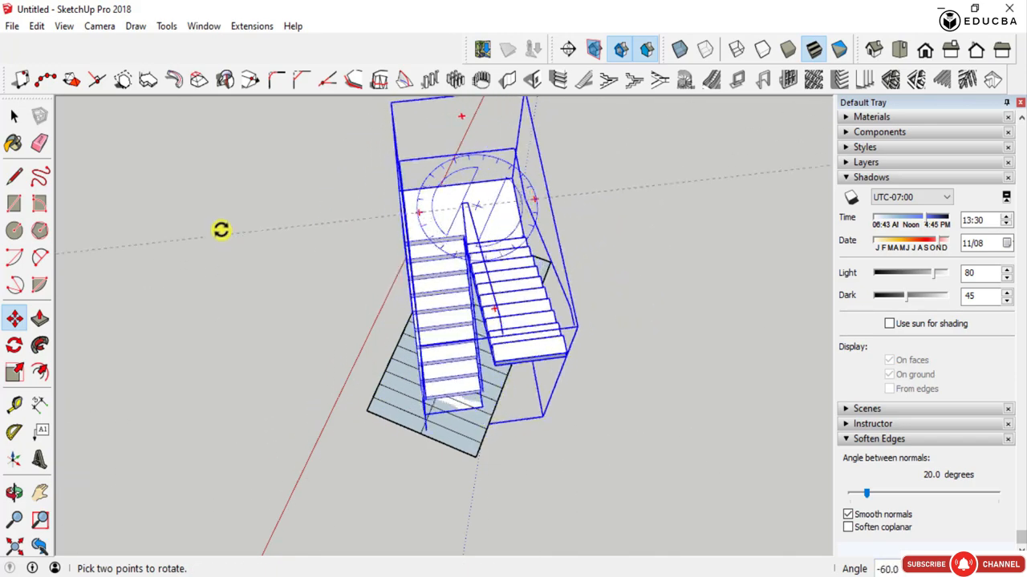
click(228, 113)
- Move the staircase group to line it up with the slab, bringing its bottom step's outer corner to the slab's corner
middle_drag(428, 424, 784, 338)
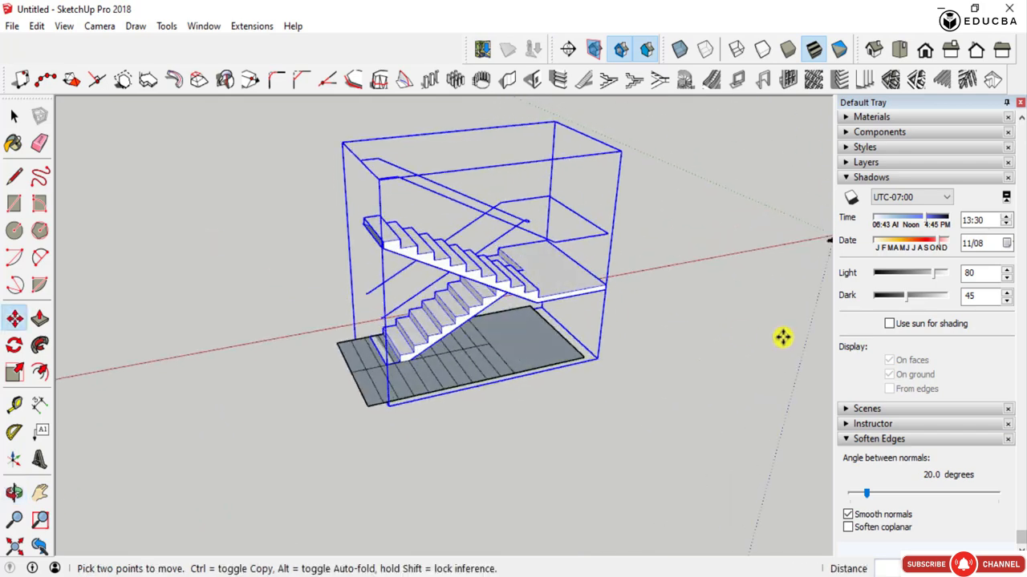
scroll(610, 320, up, 3)
click(592, 268)
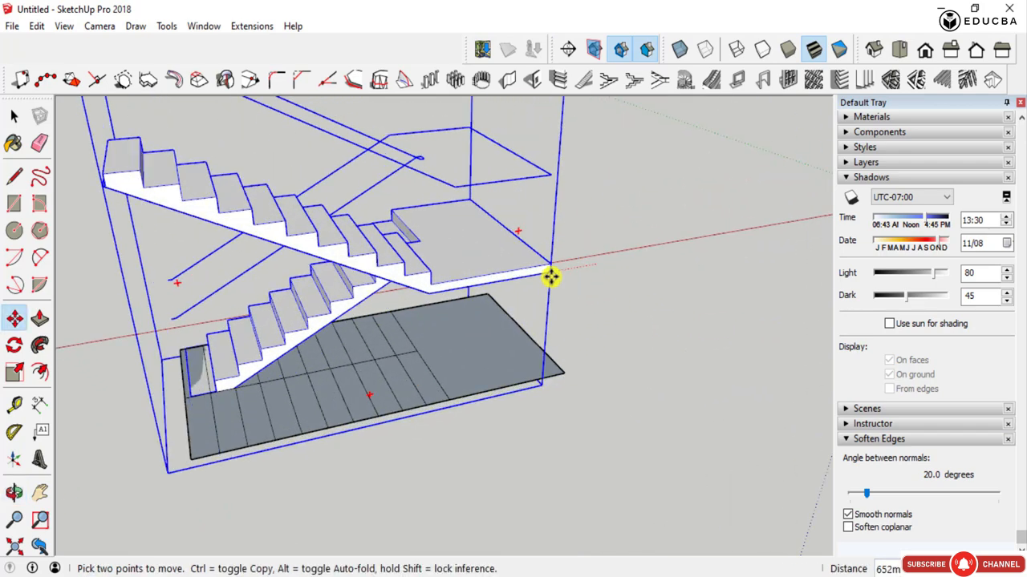
click(563, 373)
middle_drag(160, 401, 259, 470)
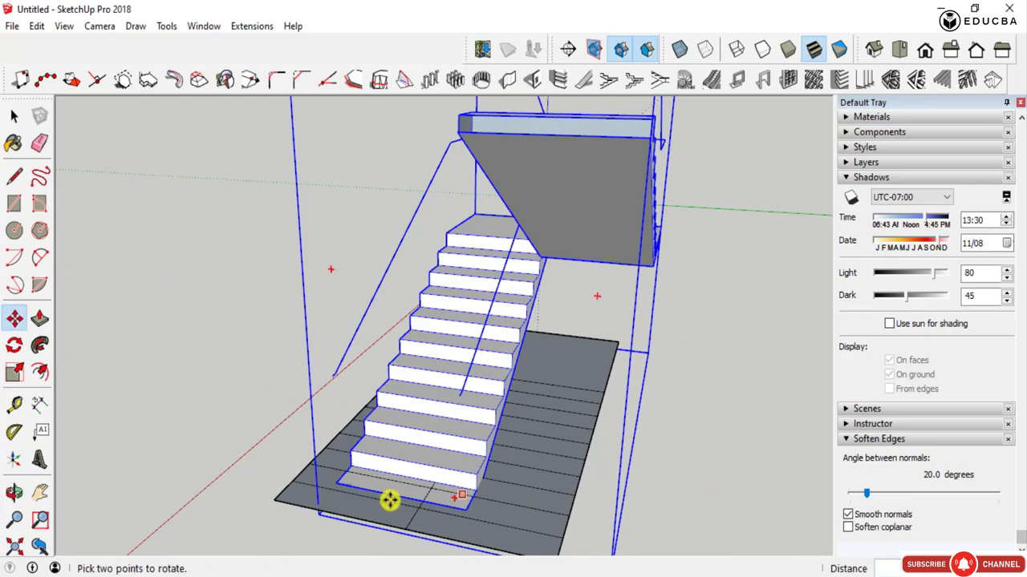
middle_drag(325, 485, 280, 495)
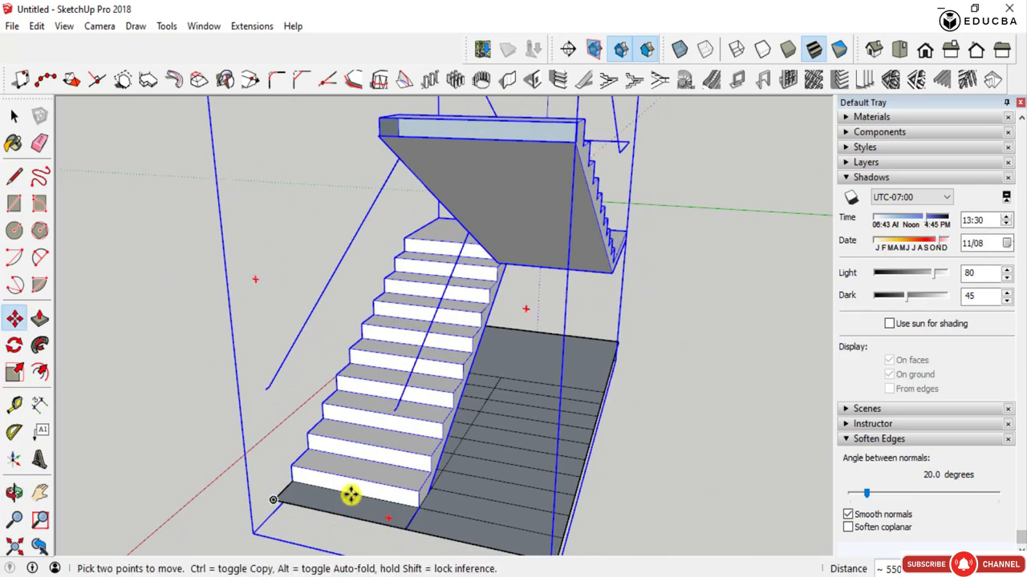
- Deselect the staircase and examine its two flights, landing and handrail guide lines over the slab from several sides
middle_drag(350, 493, 704, 466)
scroll(545, 417, down, 4)
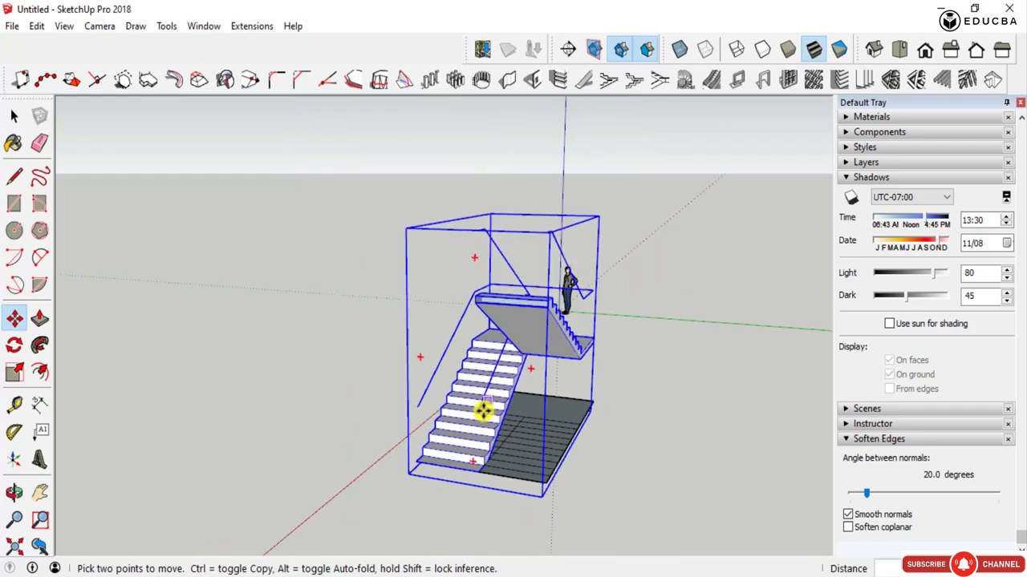
middle_drag(437, 400, 653, 478)
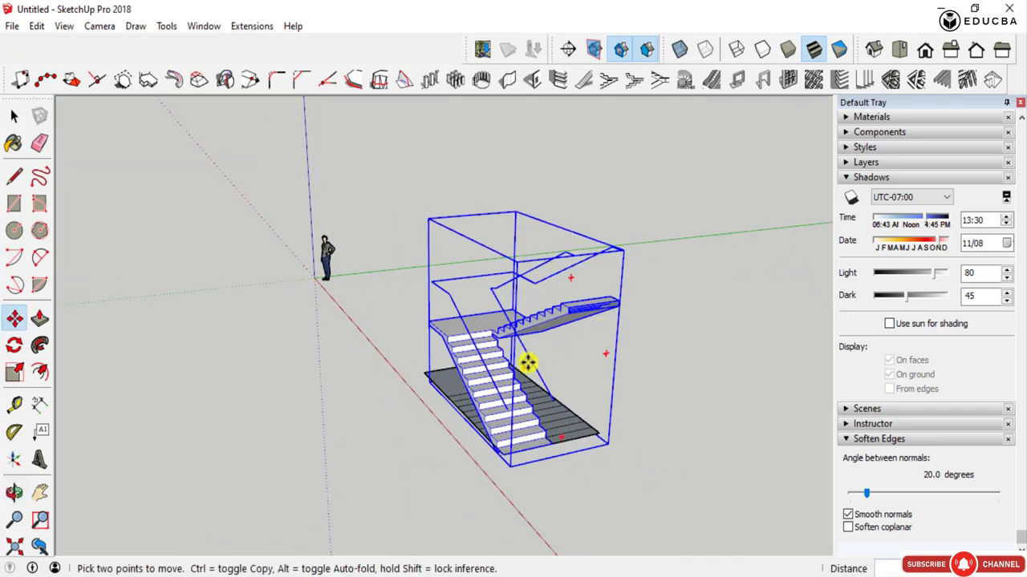
key(space)
click(658, 373)
scroll(497, 381, up, 1)
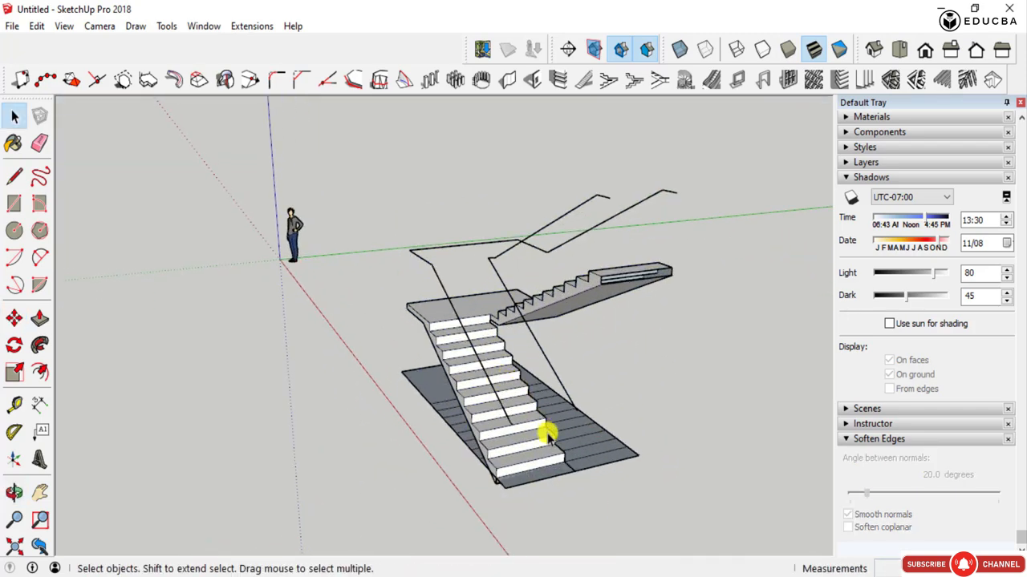
scroll(521, 423, up, 2)
middle_drag(399, 371, 575, 424)
scroll(574, 423, down, 2)
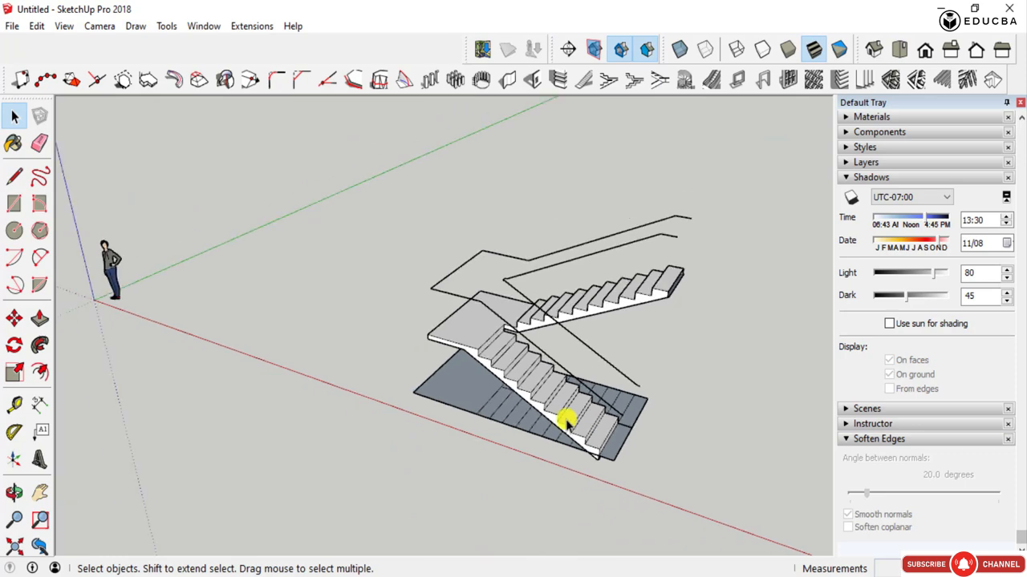
scroll(576, 414, up, 3)
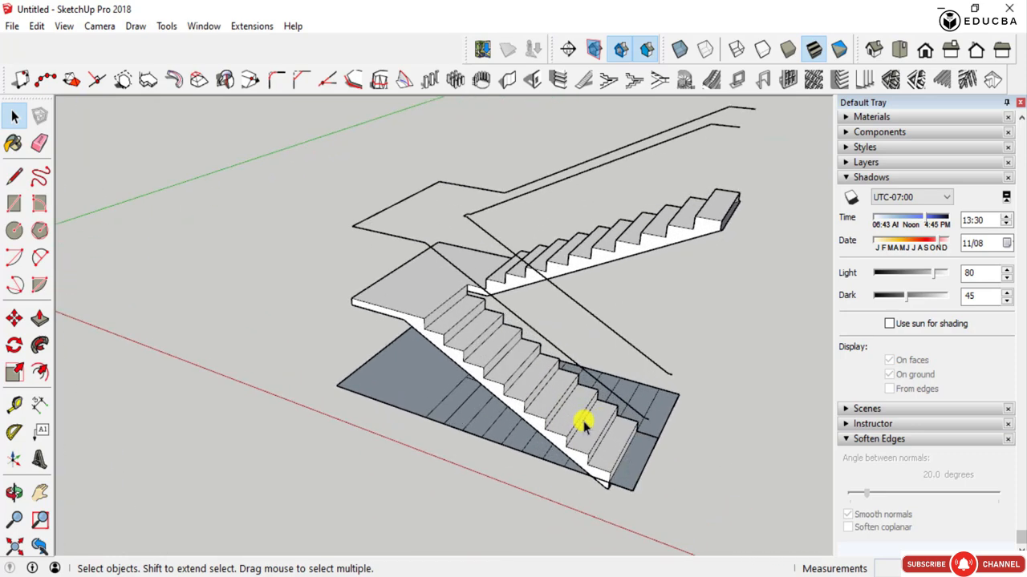
middle_drag(626, 472, 589, 405)
scroll(619, 453, up, 2)
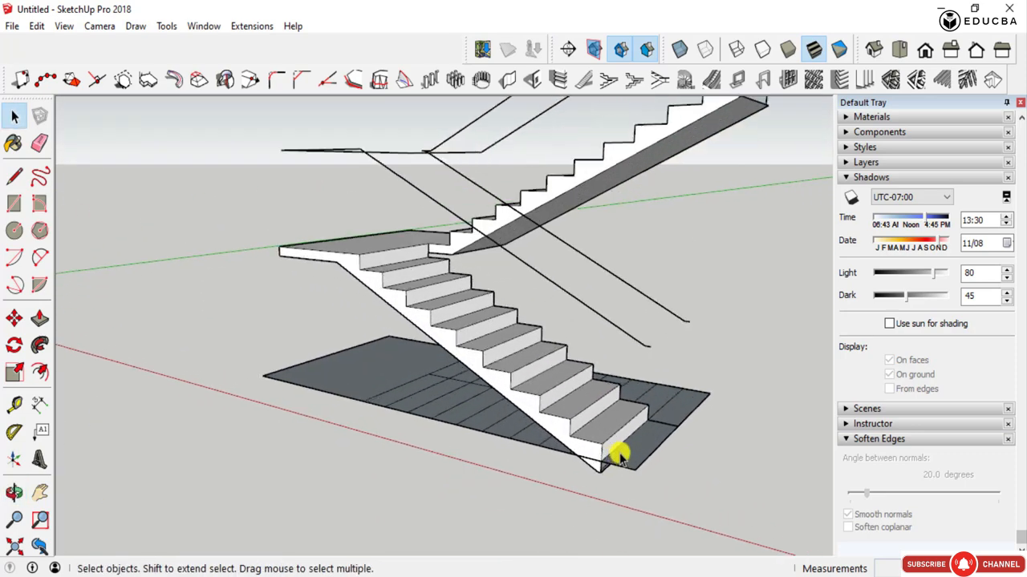
scroll(586, 430, down, 2)
middle_drag(514, 318, 477, 348)
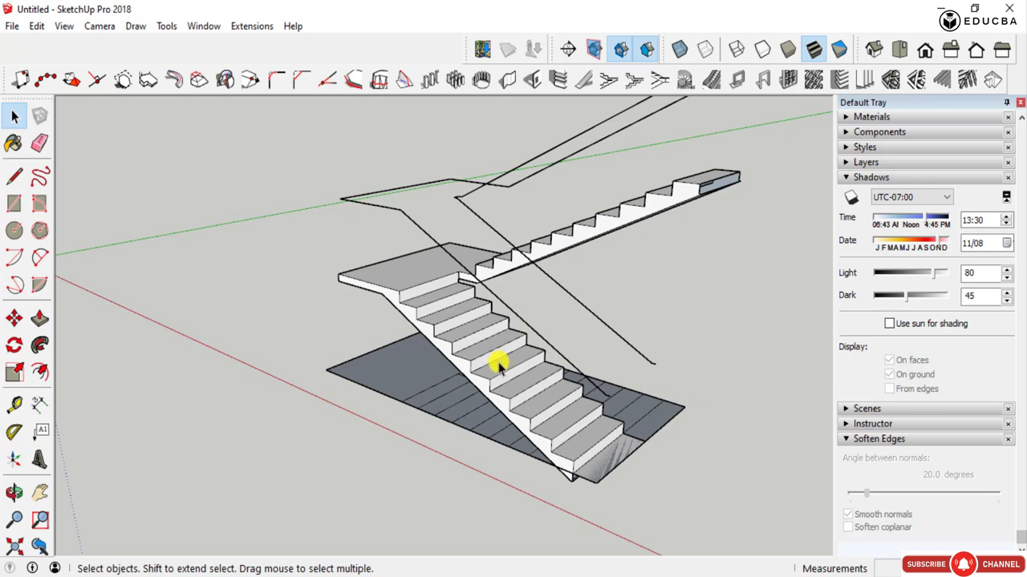
middle_drag(632, 358, 454, 394)
scroll(497, 345, up, 3)
scroll(499, 341, up, 3)
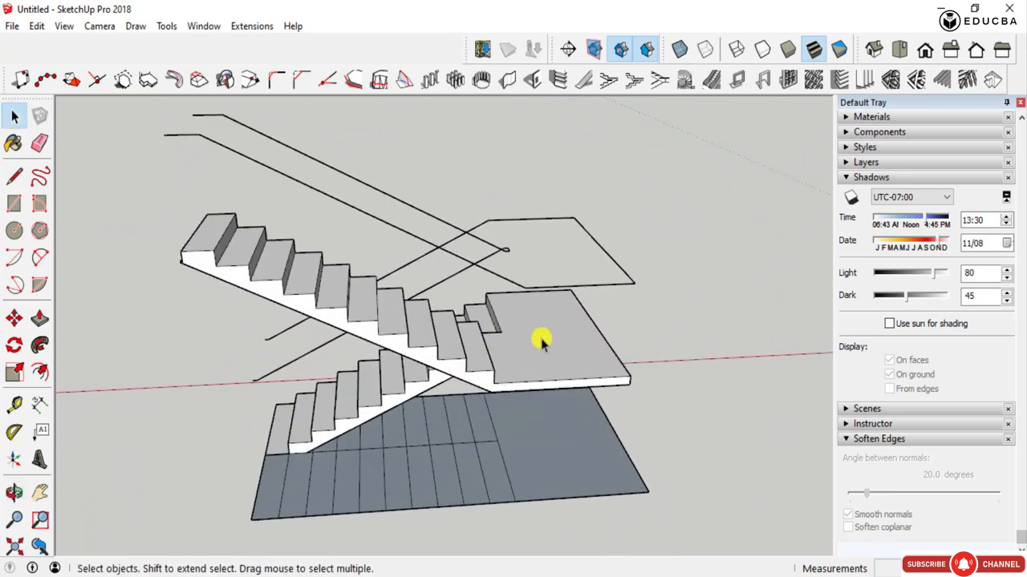
mouse_move(540, 339)
middle_down()
mouse_move(580, 356)
mouse_move(552, 351)
middle_up()
scroll(596, 479, down, 4)
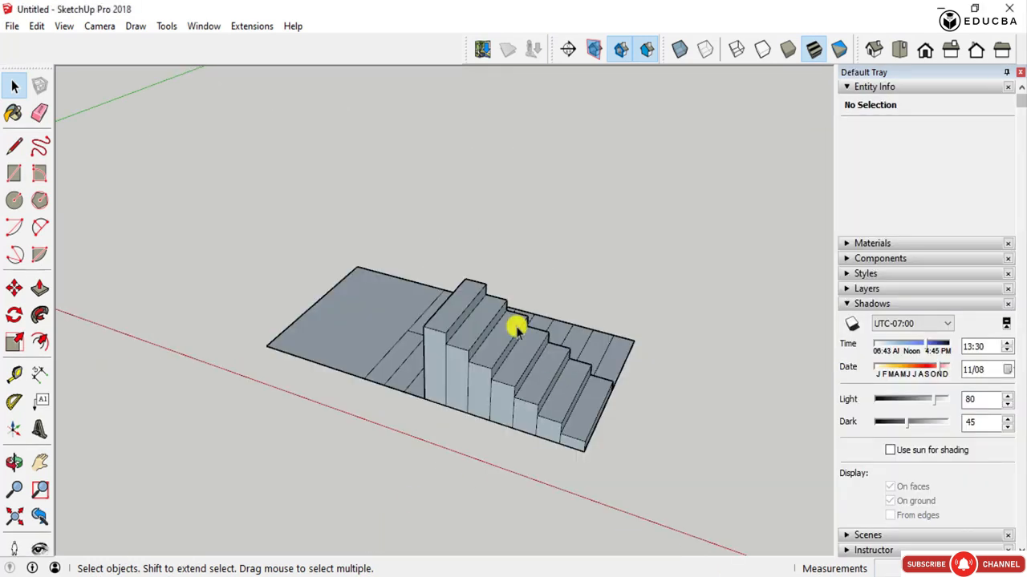
- Undo the dogleg staircase built over the slab
mouse_move(516, 325)
middle_down()
mouse_move(500, 348)
mouse_move(639, 371)
middle_up()
key(ctrl+z)
key(ctrl+z)
key(ctrl+z)
key(ctrl+z)
key(ctrl+z)
key(ctrl+z)
key(ctrl+z)
key(ctrl+z)
key(ctrl+z)
key(ctrl+z)
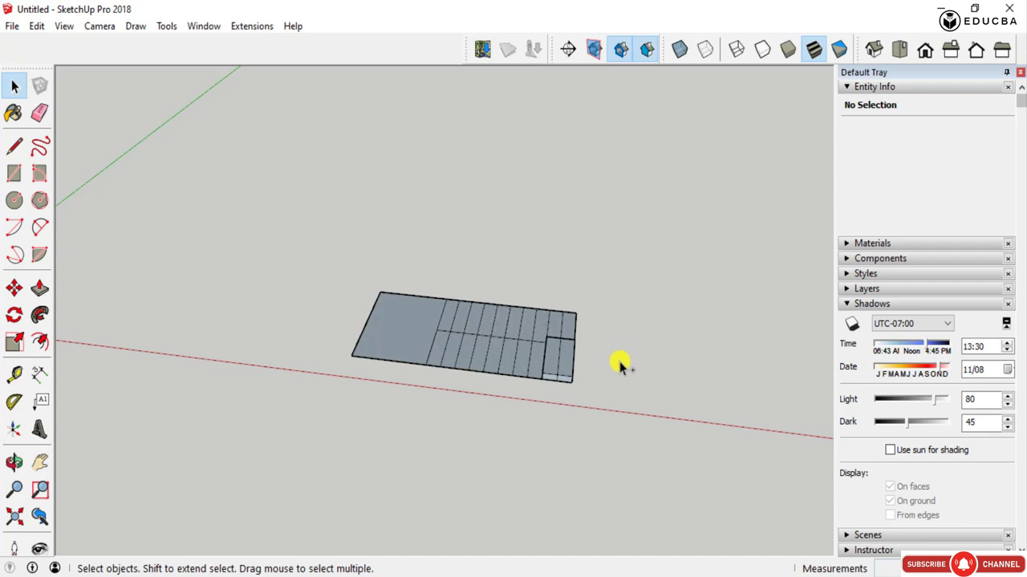
- Check the list of installed extensions and open the Extension Warehouse
scroll(457, 328, up, 3)
middle_drag(458, 328, 583, 396)
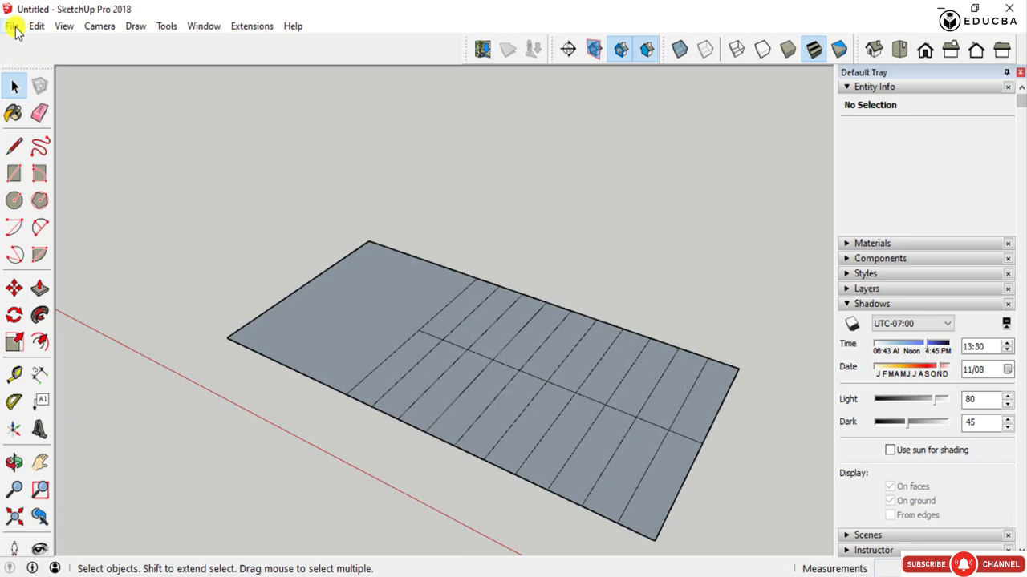
click(238, 32)
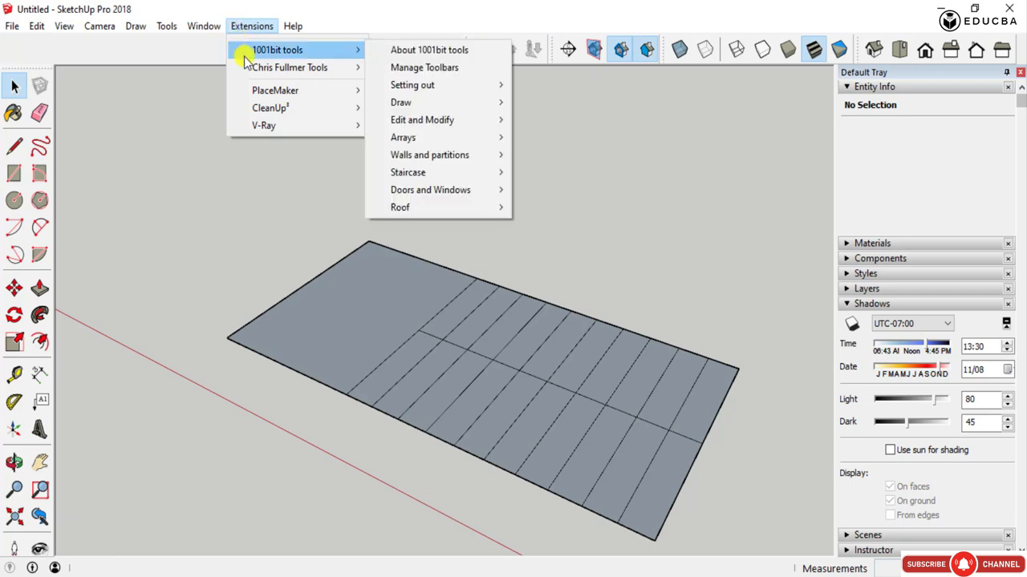
mouse_move(247, 96)
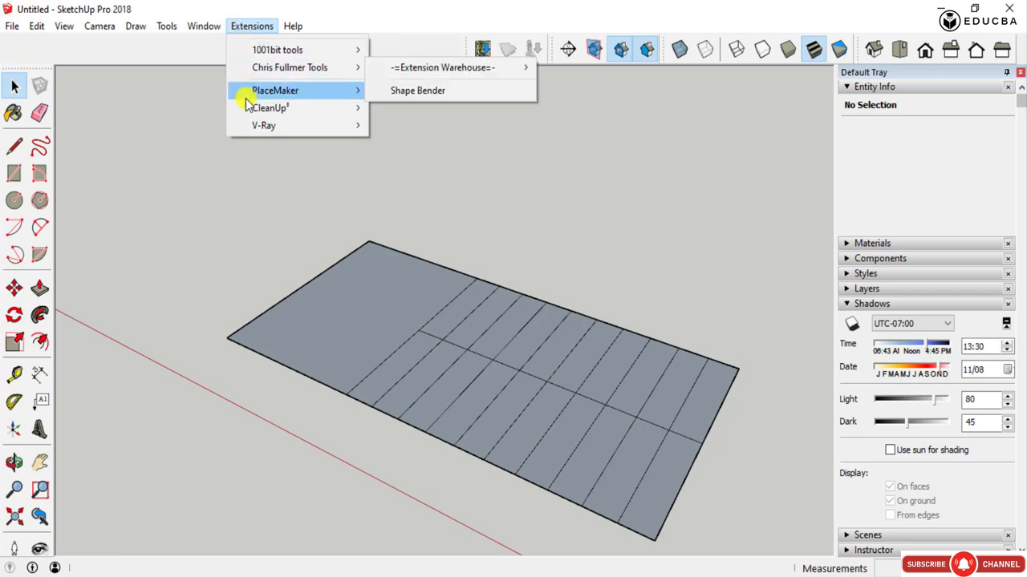
click(201, 32)
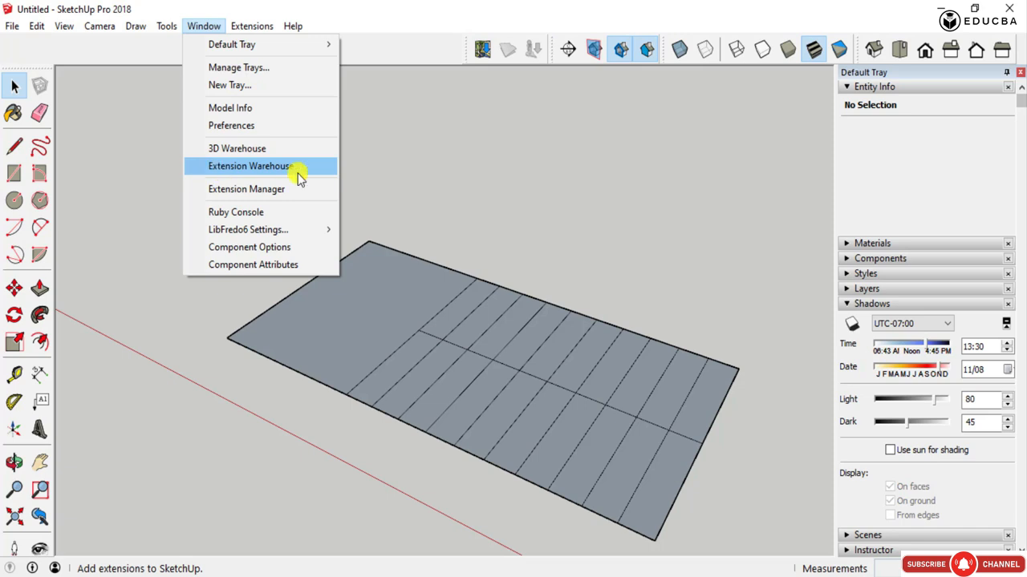
click(215, 174)
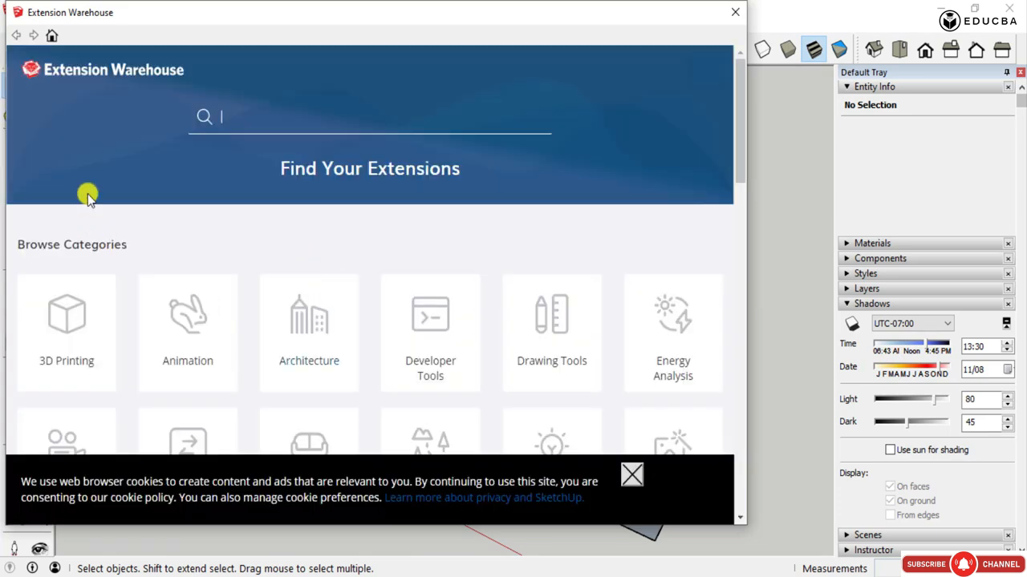
- Look through the Extension Warehouse categories, from 3D Printing and Architecture to Interior Design and Woodworking
scroll(545, 268, down, 3)
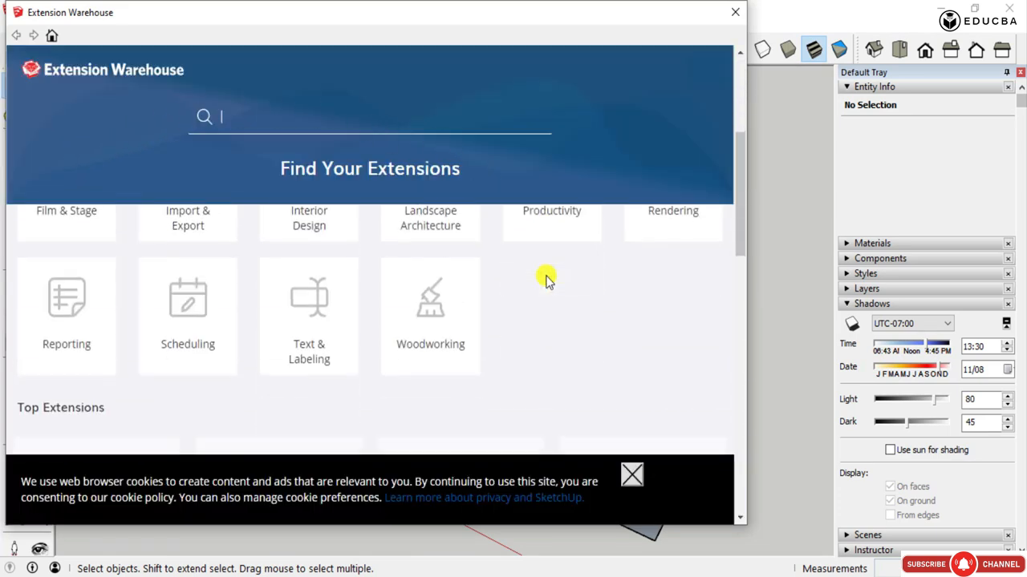
scroll(545, 277, up, 3)
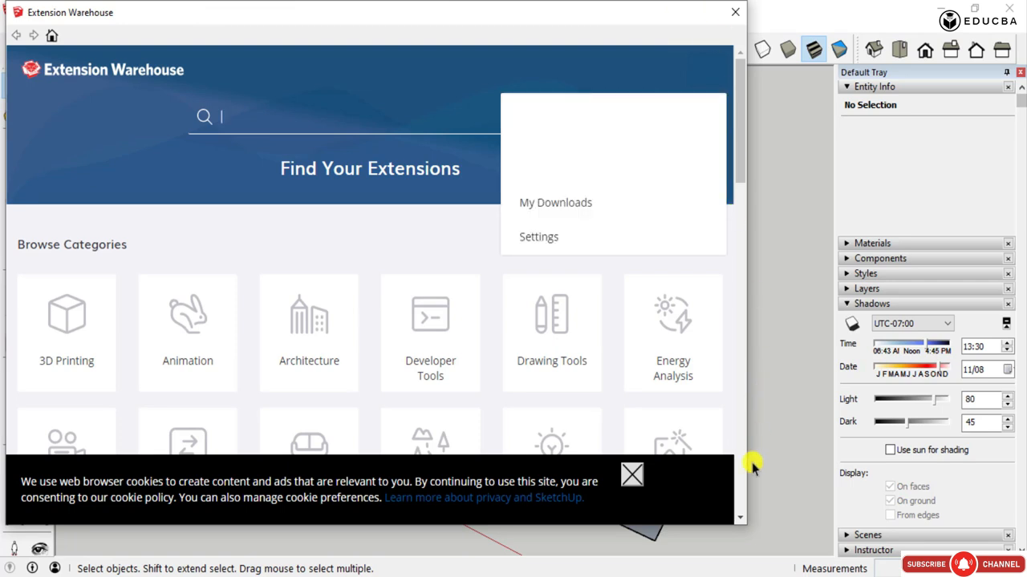
scroll(479, 153, down, 5)
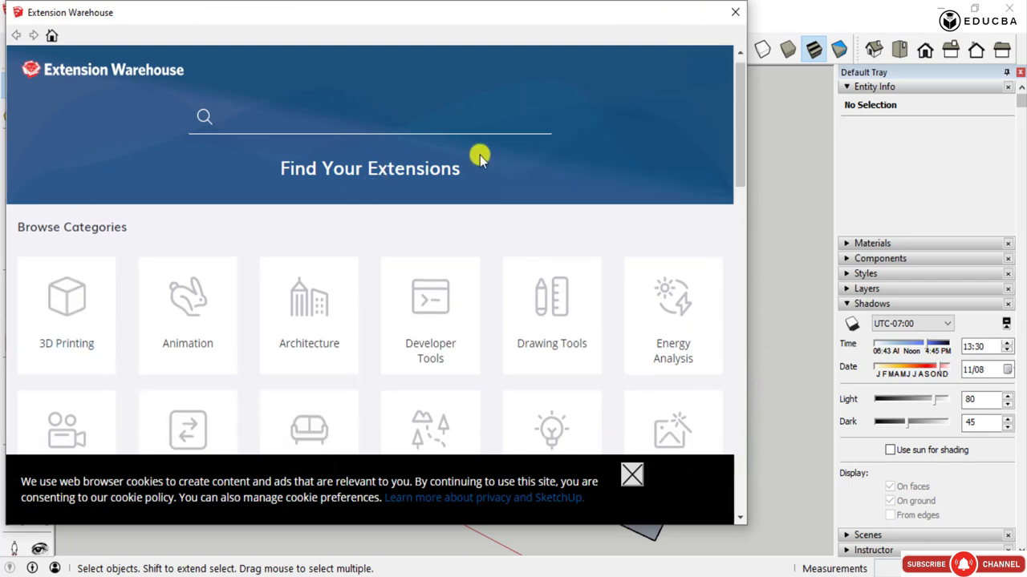
scroll(457, 329, up, 5)
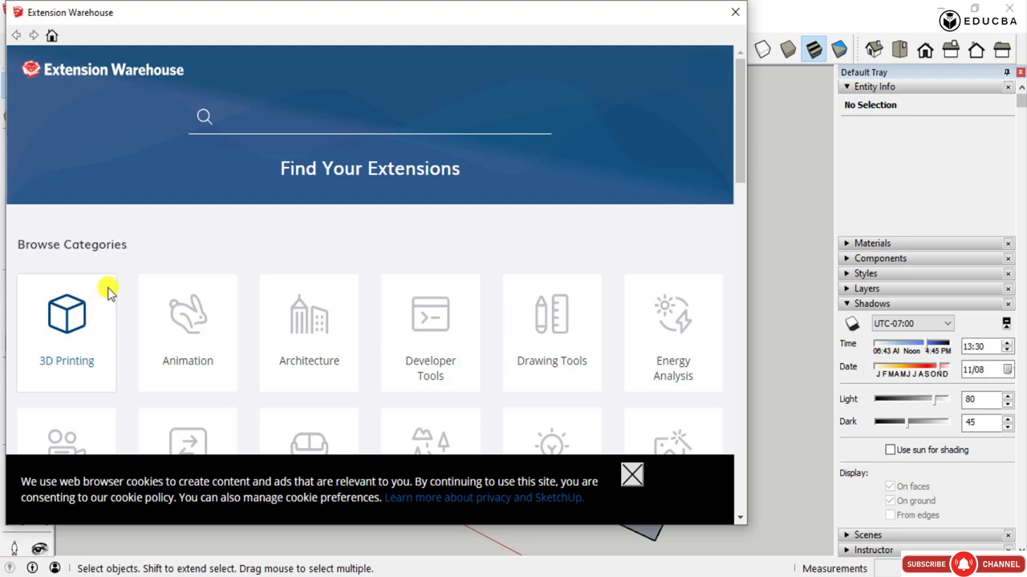
scroll(120, 281, down, 3)
scroll(125, 285, up, 3)
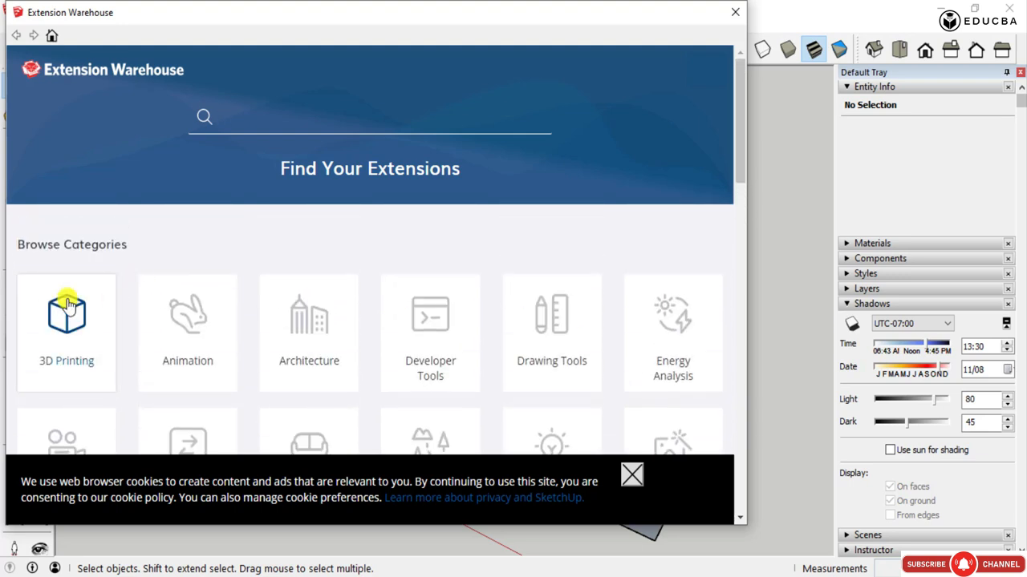
scroll(68, 308, down, 1)
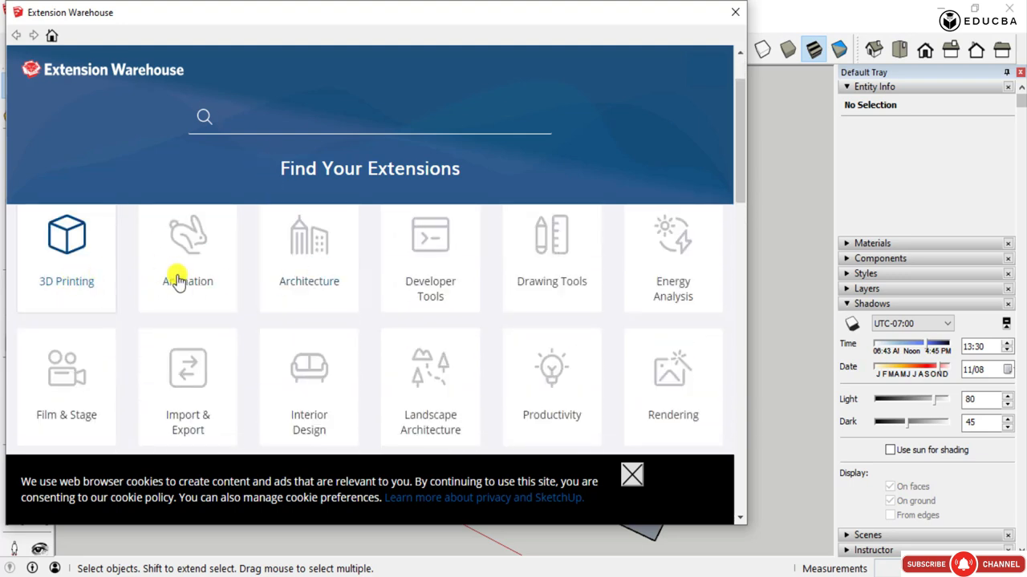
scroll(641, 289, down, 1)
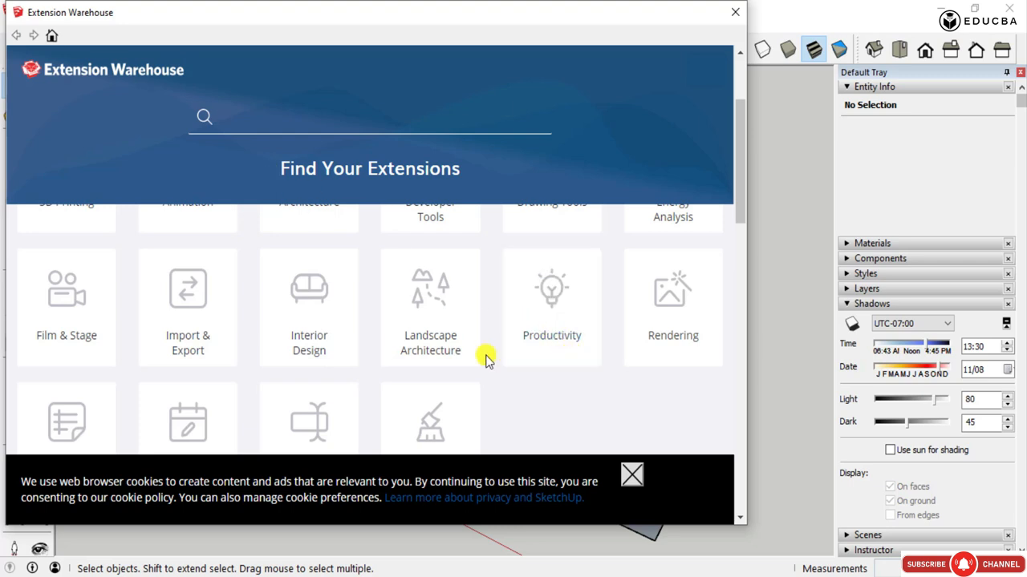
scroll(486, 358, up, 2)
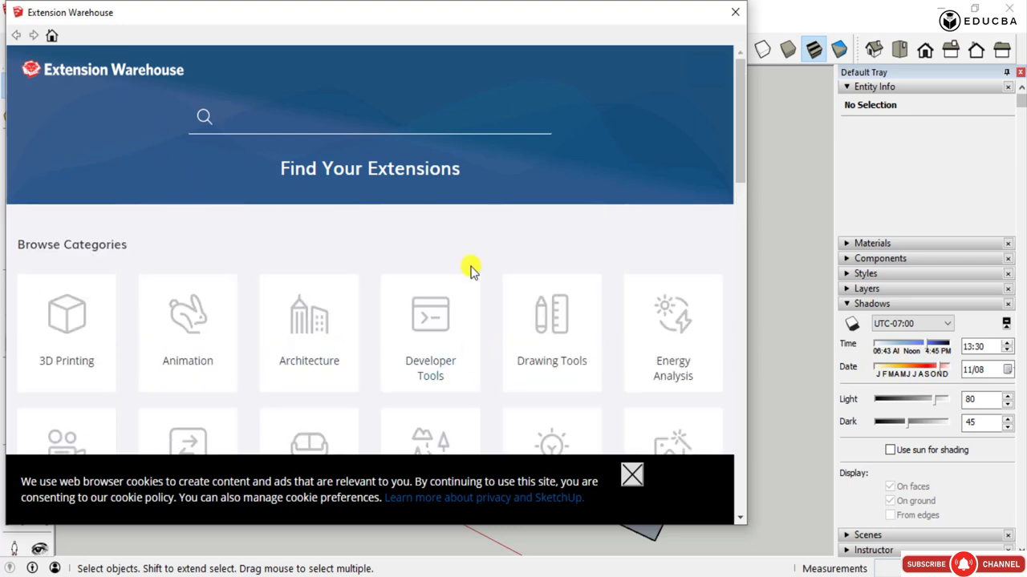
scroll(490, 305, down, 1)
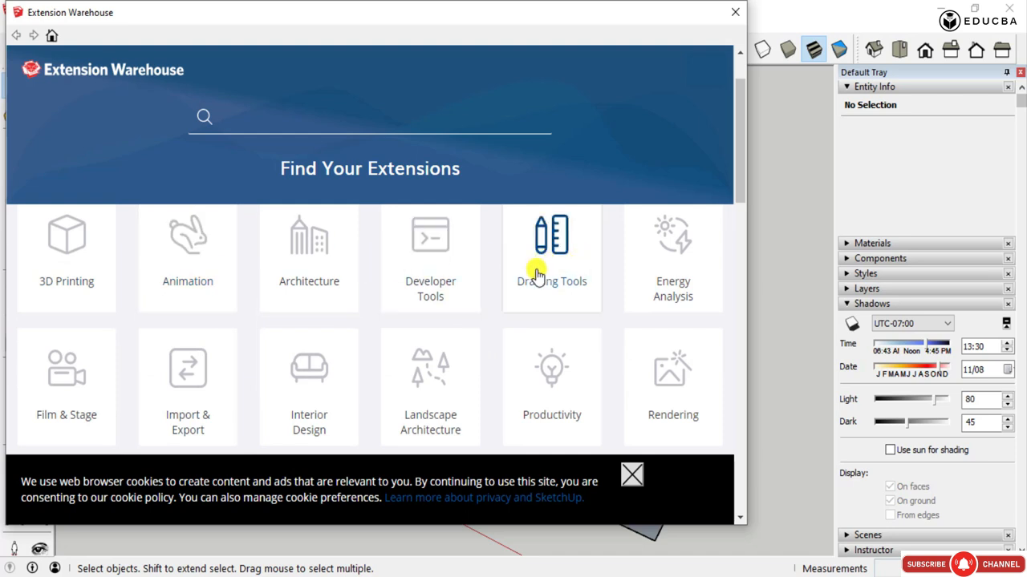
scroll(241, 317, up, 1)
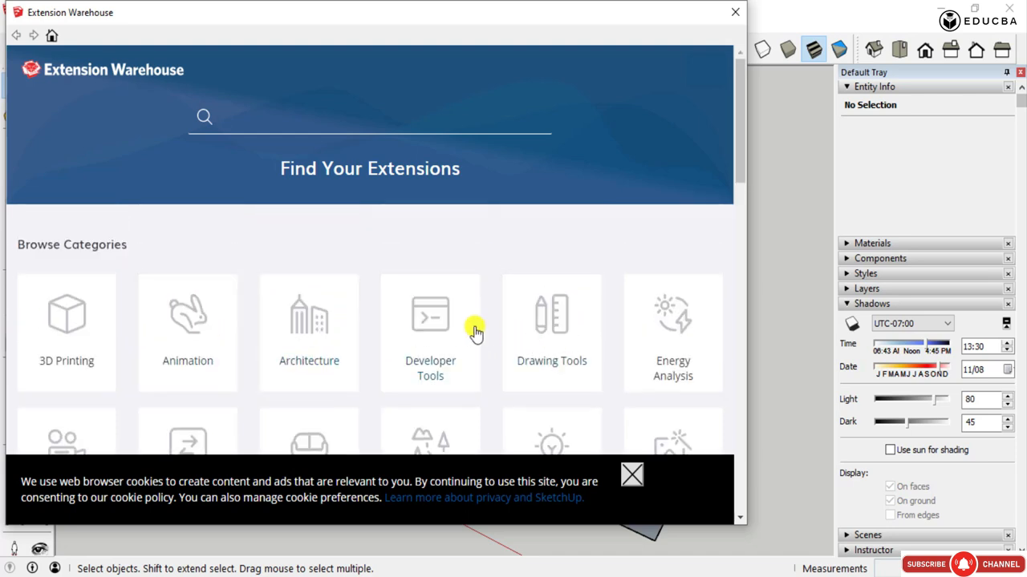
scroll(329, 333, down, 2)
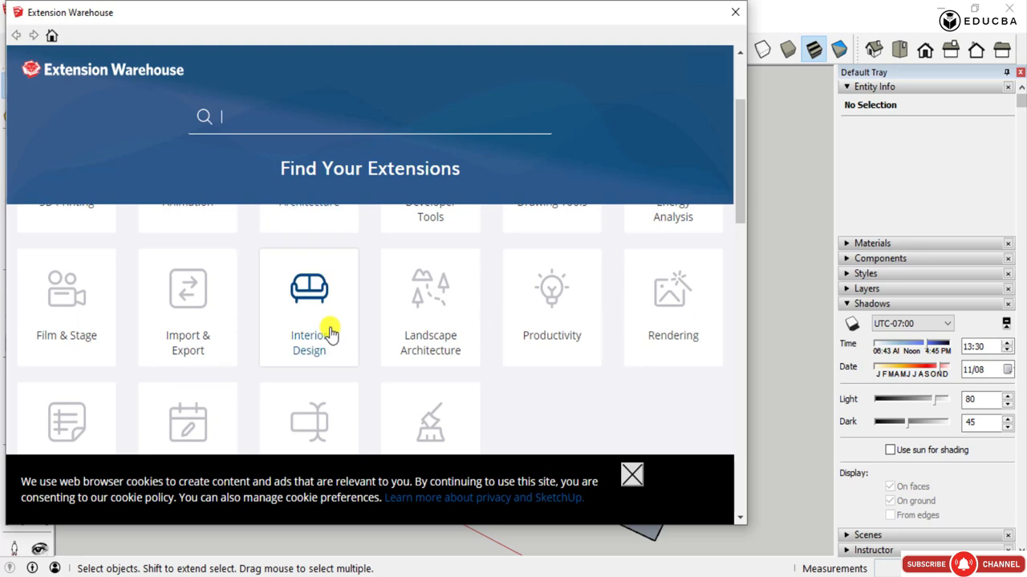
scroll(329, 333, up, 1)
scroll(351, 284, down, 1)
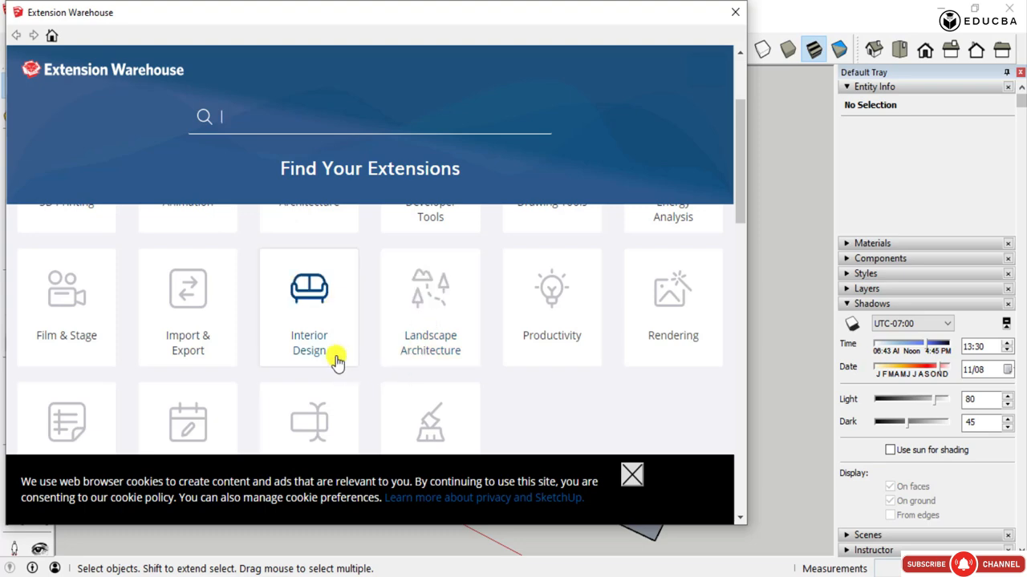
scroll(345, 339, up, 2)
scroll(311, 284, down, 1)
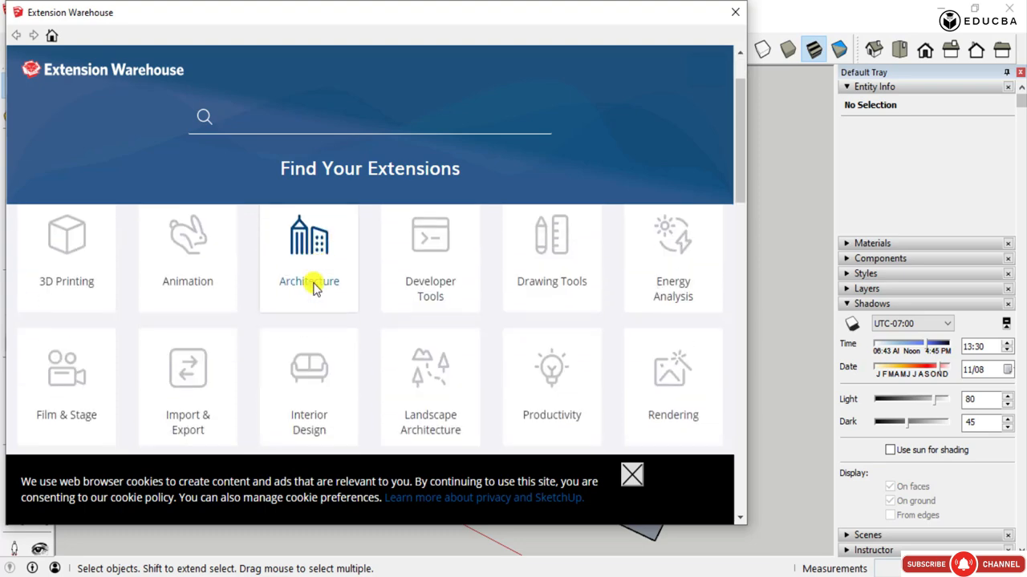
- Open the Interior Design category and look through the extensions offered on its page in the web browser
click(310, 371)
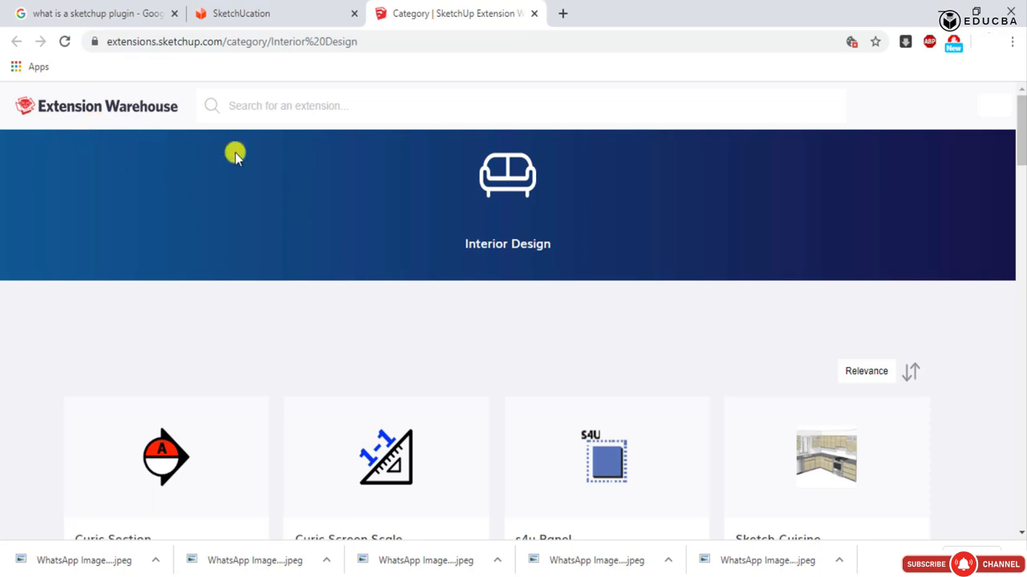
scroll(436, 294, down, 3)
scroll(454, 328, down, 1)
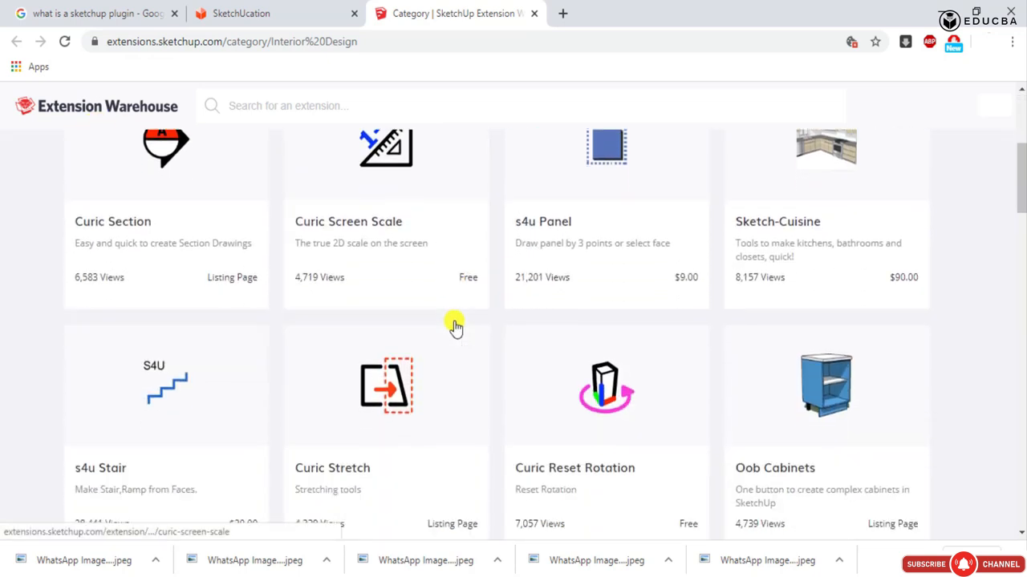
scroll(282, 337, up, 2)
scroll(818, 312, down, 2)
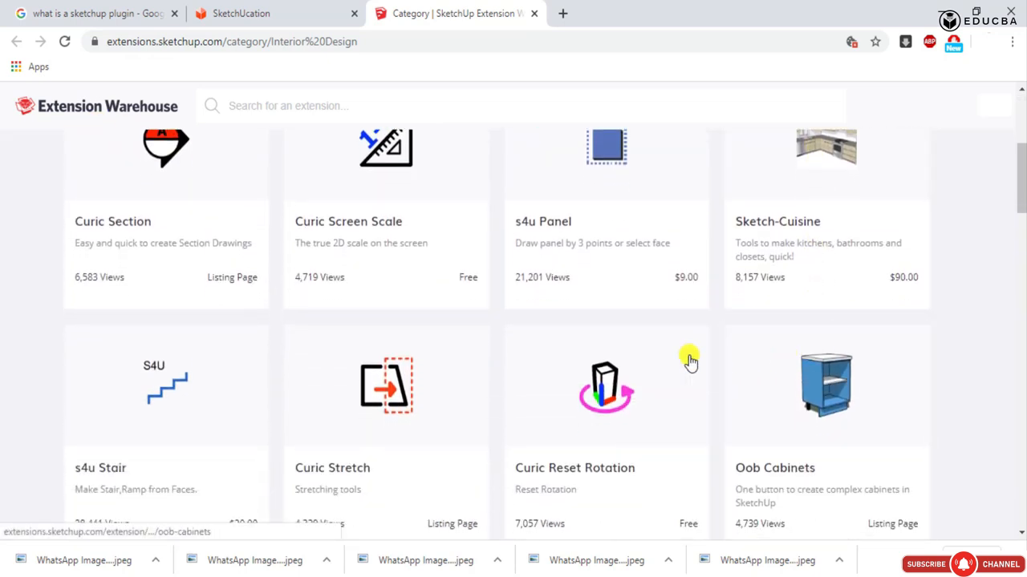
scroll(339, 360, down, 2)
scroll(433, 369, down, 4)
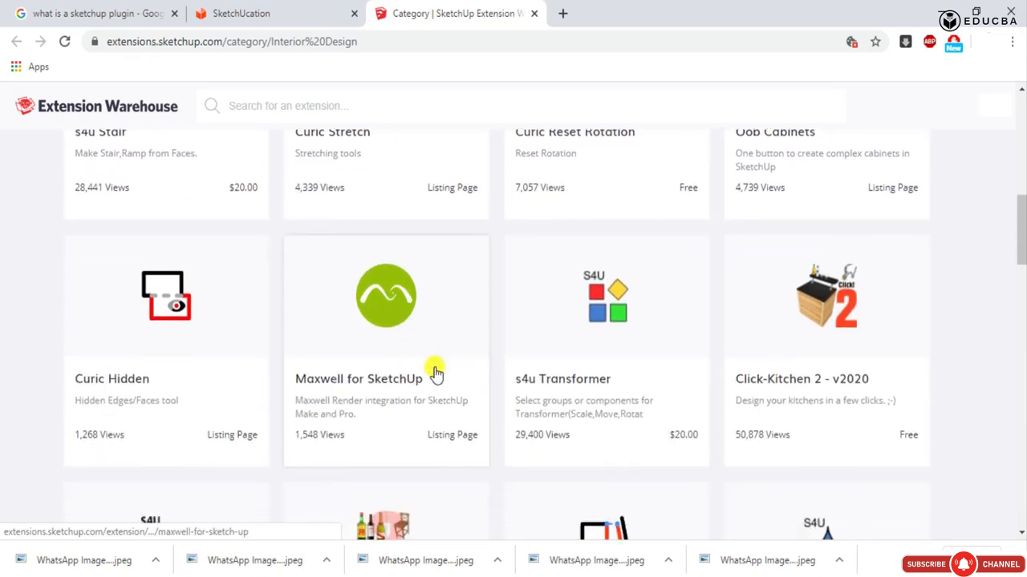
scroll(626, 383, up, 3)
scroll(629, 385, up, 6)
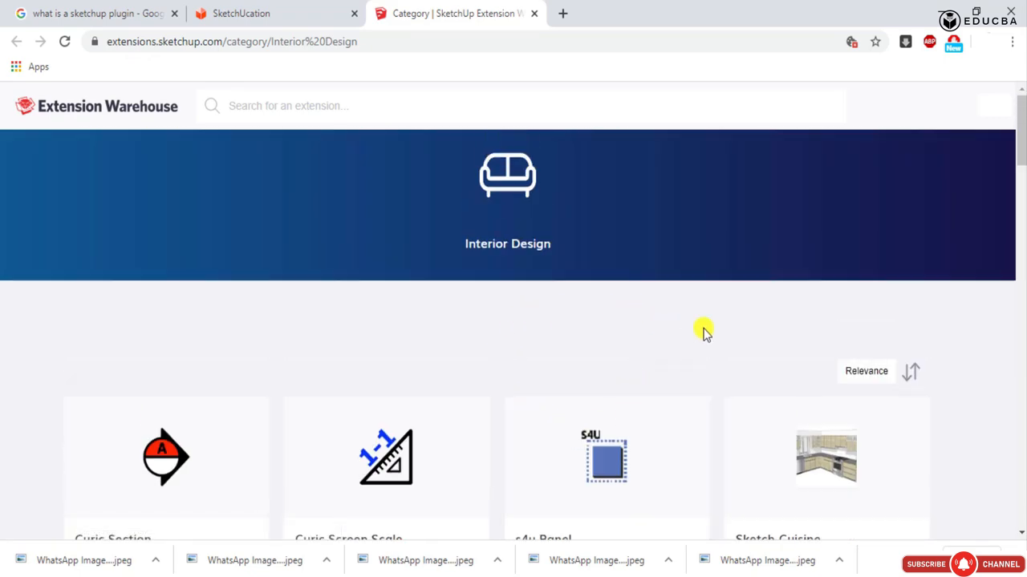
- Examine the sorting choices for the Interior Design extensions, return to SketchUp and close the Extension Warehouse
click(889, 374)
scroll(909, 379, down, 2)
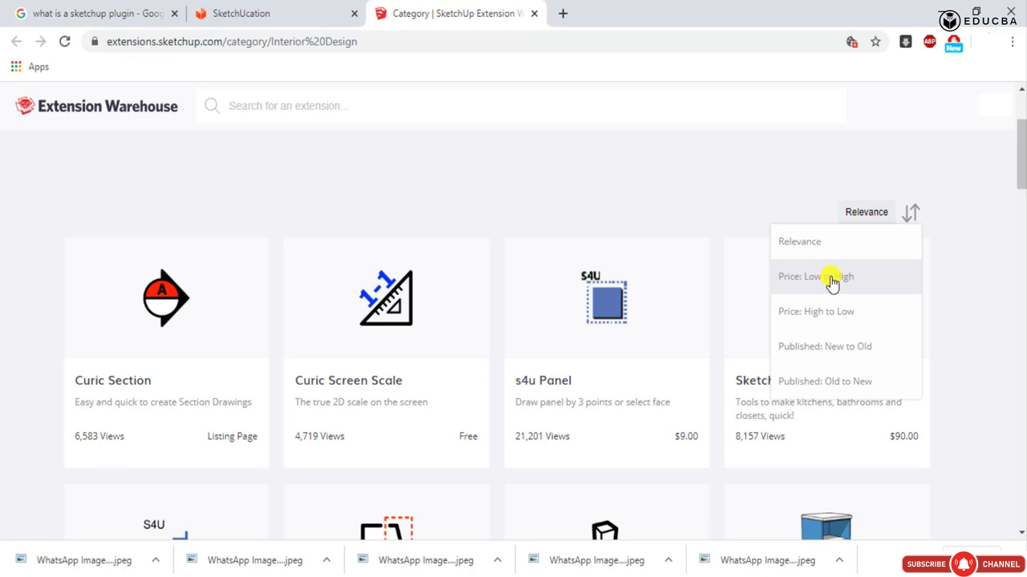
scroll(831, 281, down, 1)
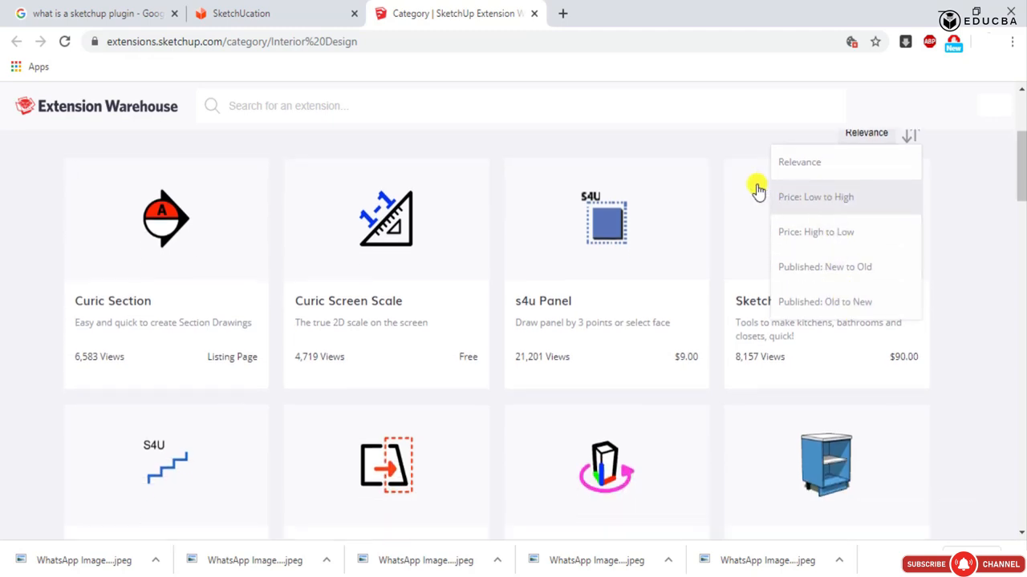
click(677, 149)
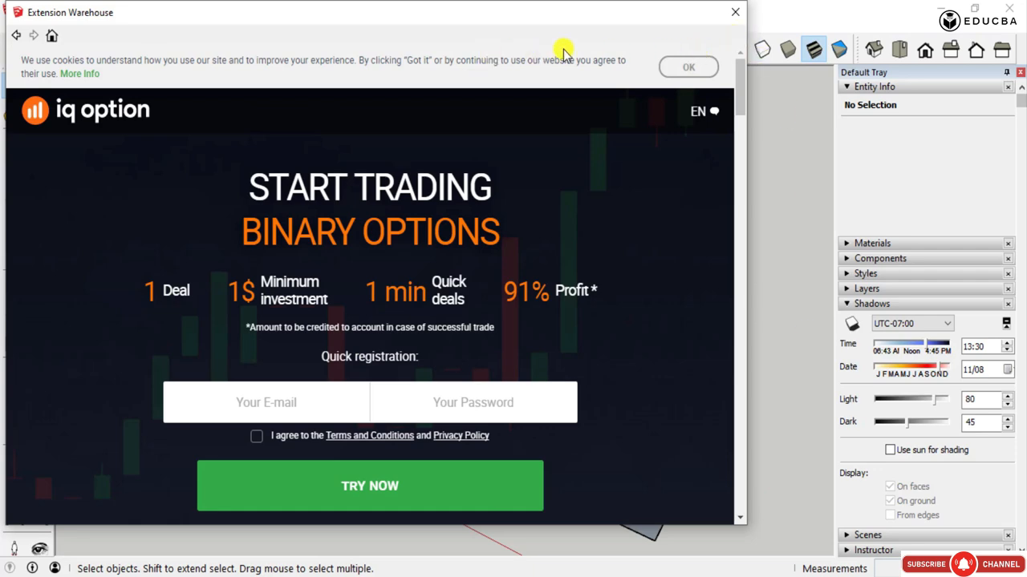
click(735, 12)
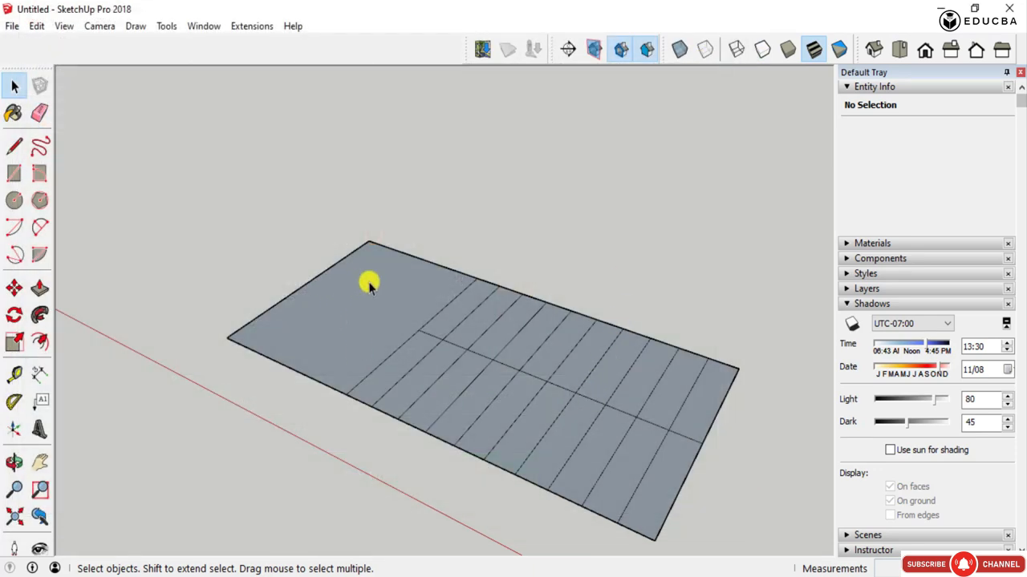
- Open the Extension Manager to inspect the installed extensions
scroll(310, 321, down, 3)
middle_drag(310, 321, 413, 411)
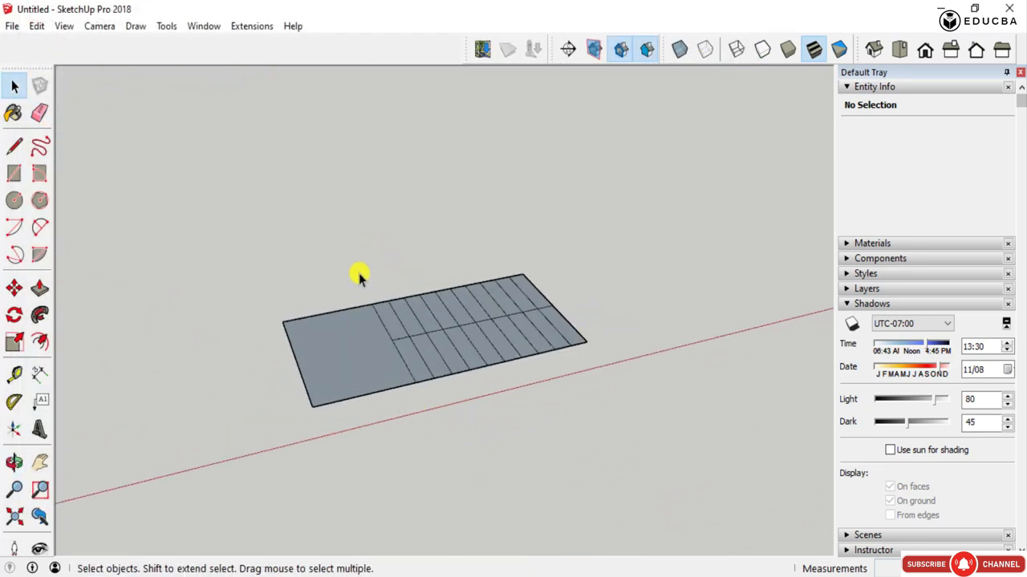
scroll(523, 363, down, 2)
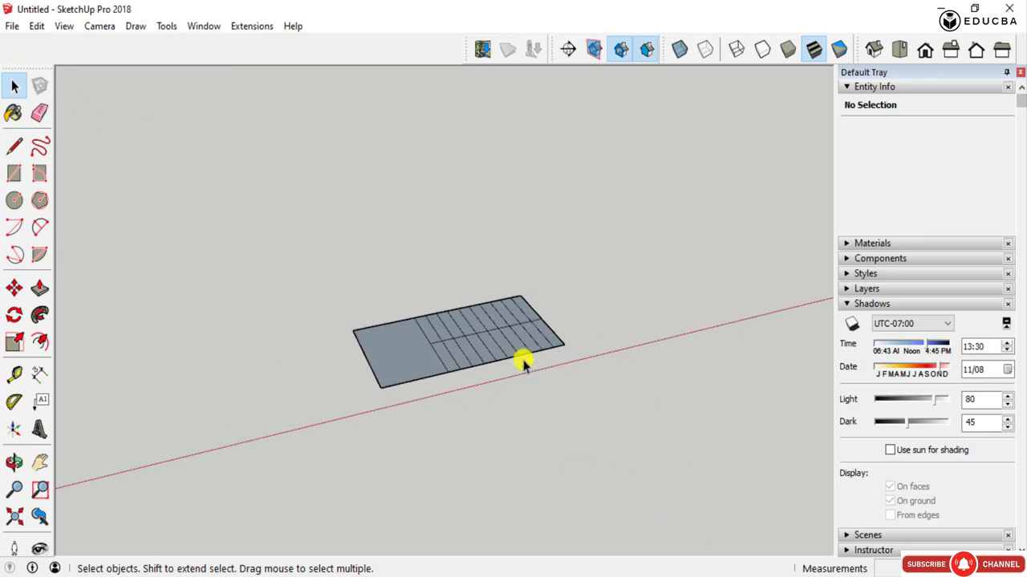
middle_drag(523, 362, 336, 305)
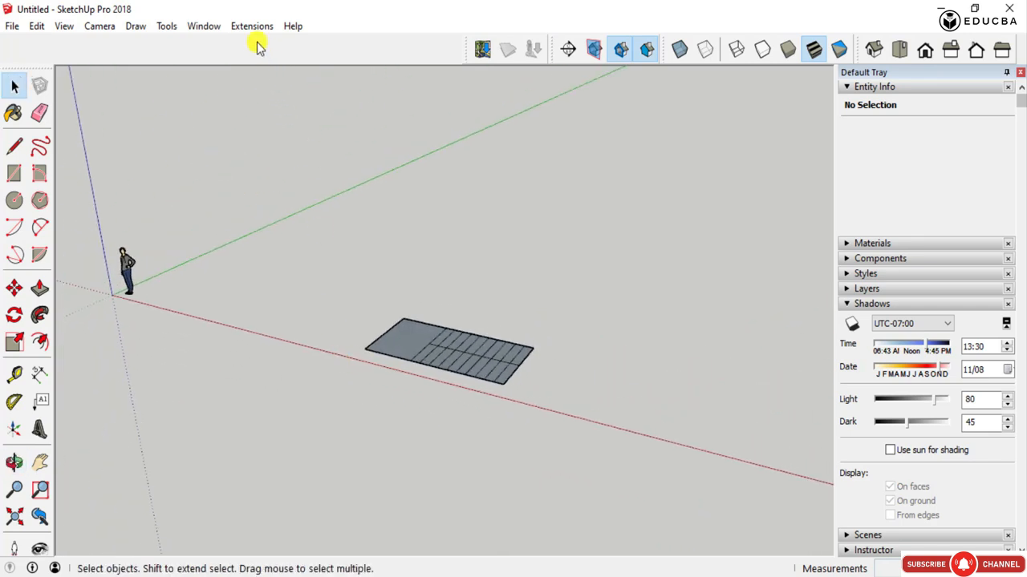
scroll(442, 348, up, 1)
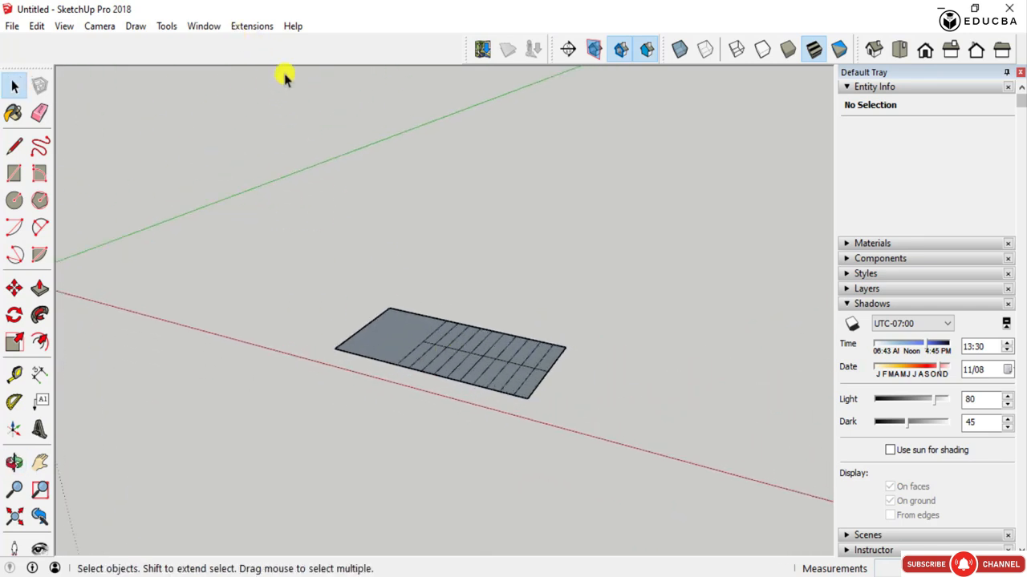
click(205, 31)
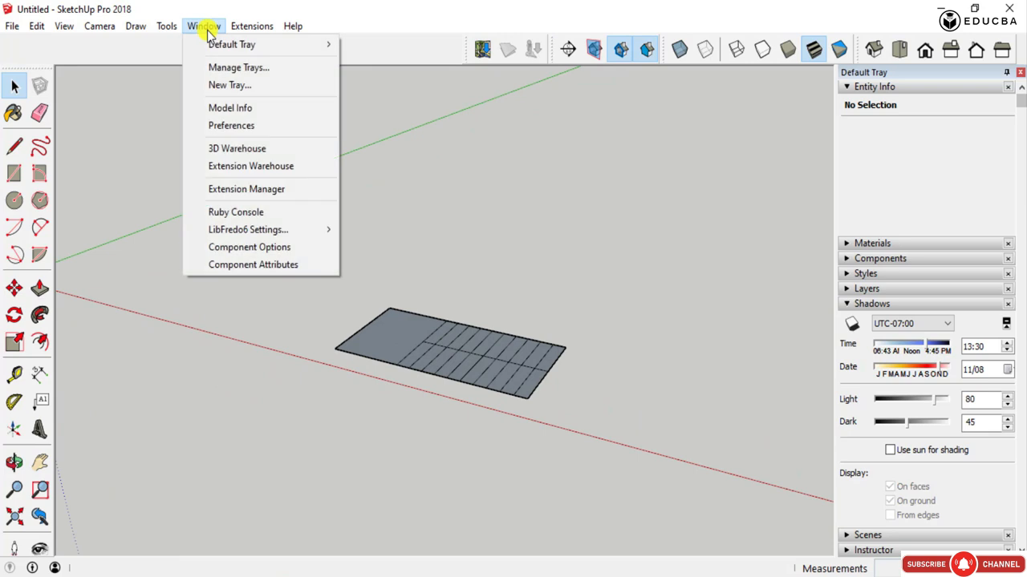
click(251, 195)
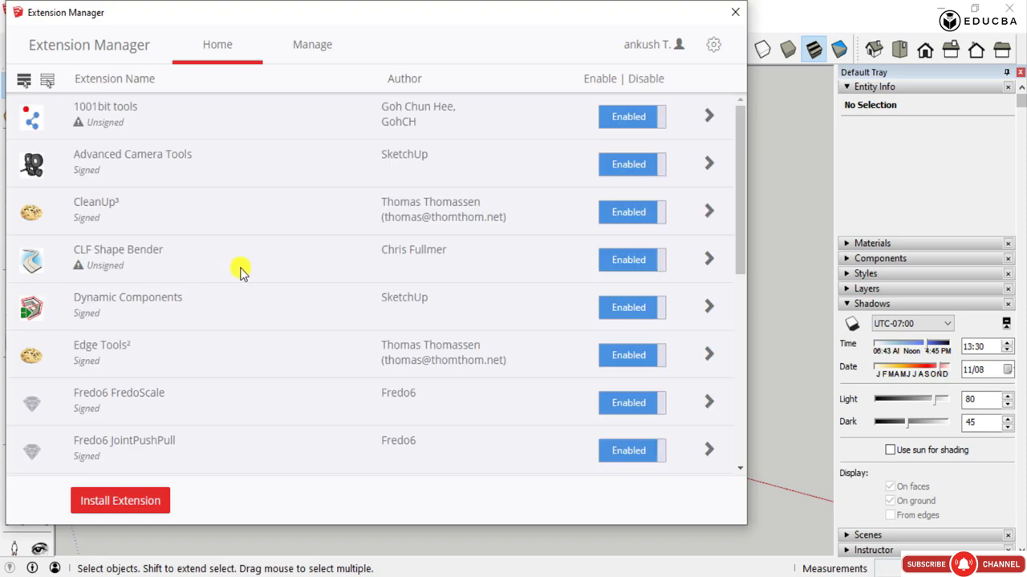
- Look through the installed extensions and show the update and uninstall options for each one
scroll(291, 235, down, 6)
scroll(296, 271, up, 6)
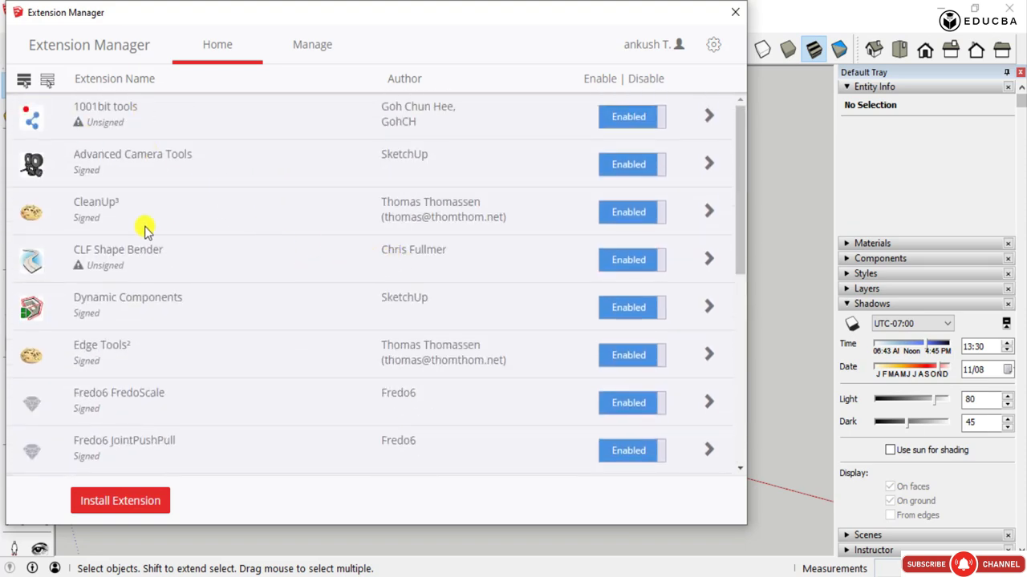
click(317, 57)
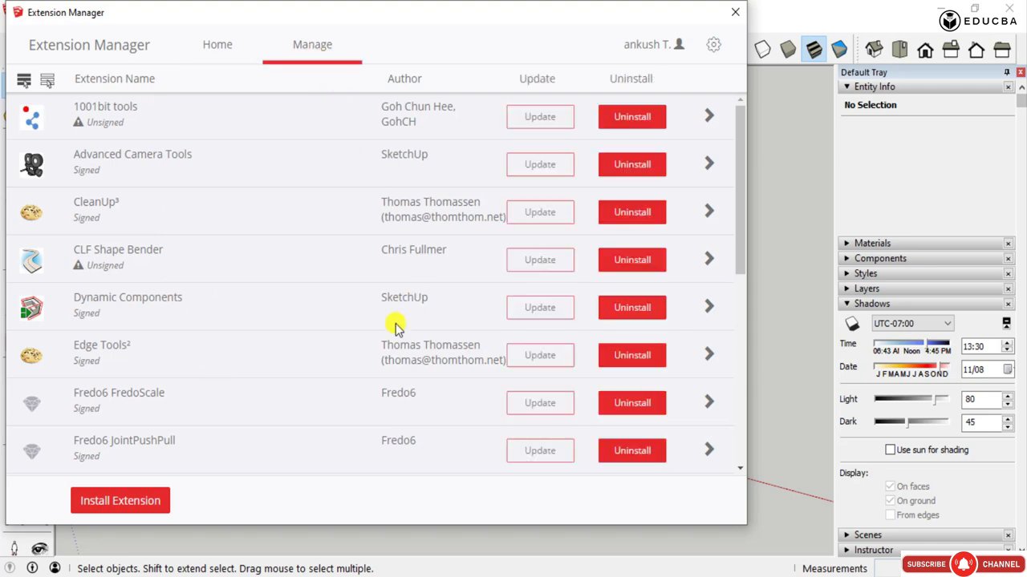
- Switch the Extension Manager from the update and uninstall options to the enable/disable view and look through the installed extensions
scroll(609, 156, down, 4)
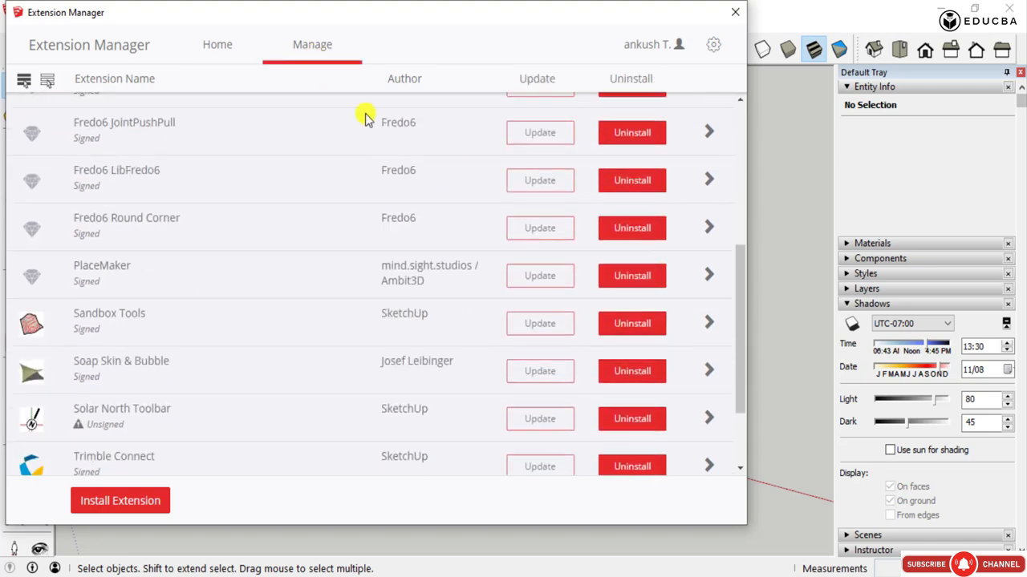
click(233, 56)
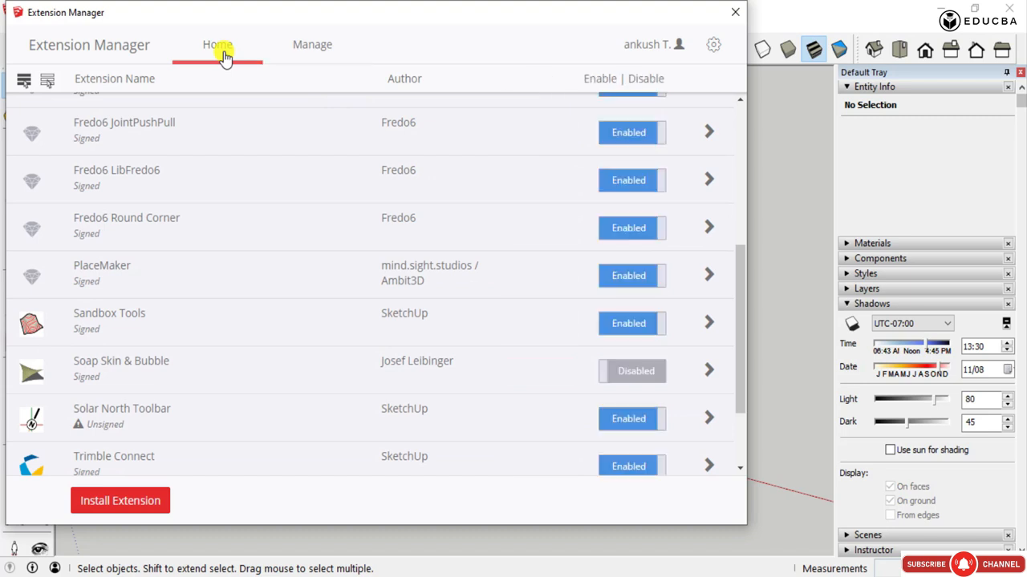
scroll(634, 132, up, 4)
scroll(628, 256, up, 2)
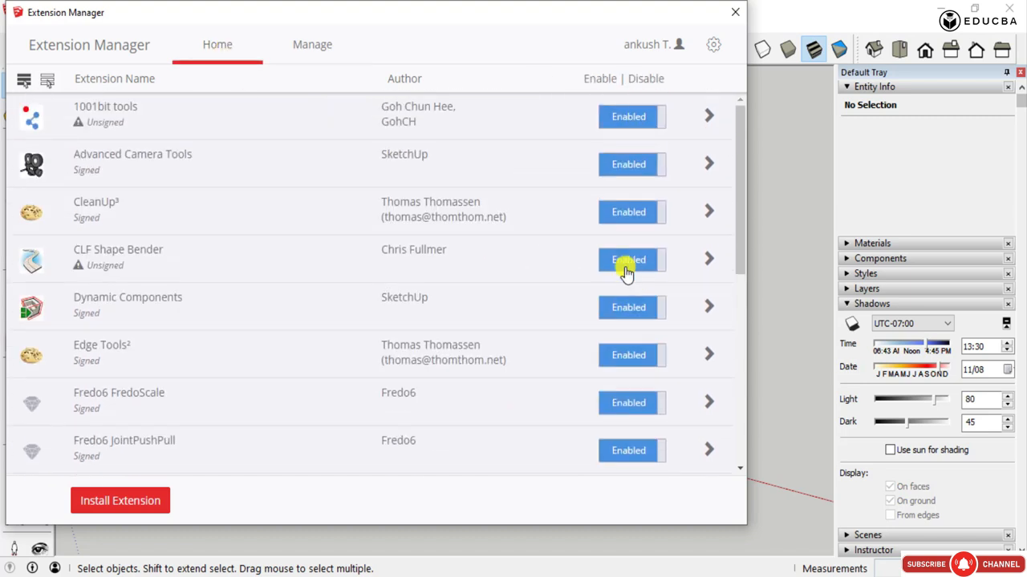
scroll(165, 202, down, 6)
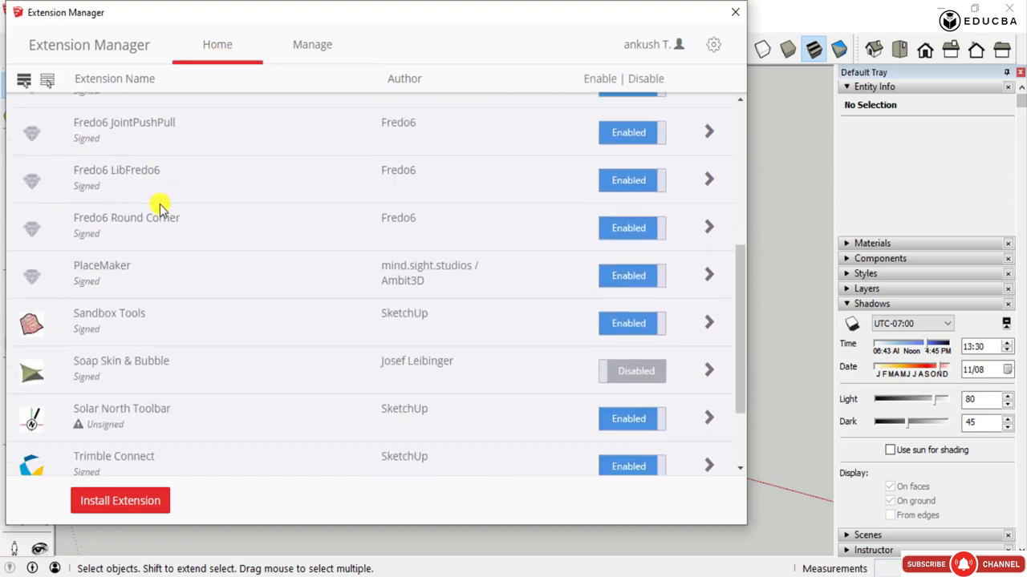
scroll(160, 209, down, 2)
scroll(171, 213, up, 9)
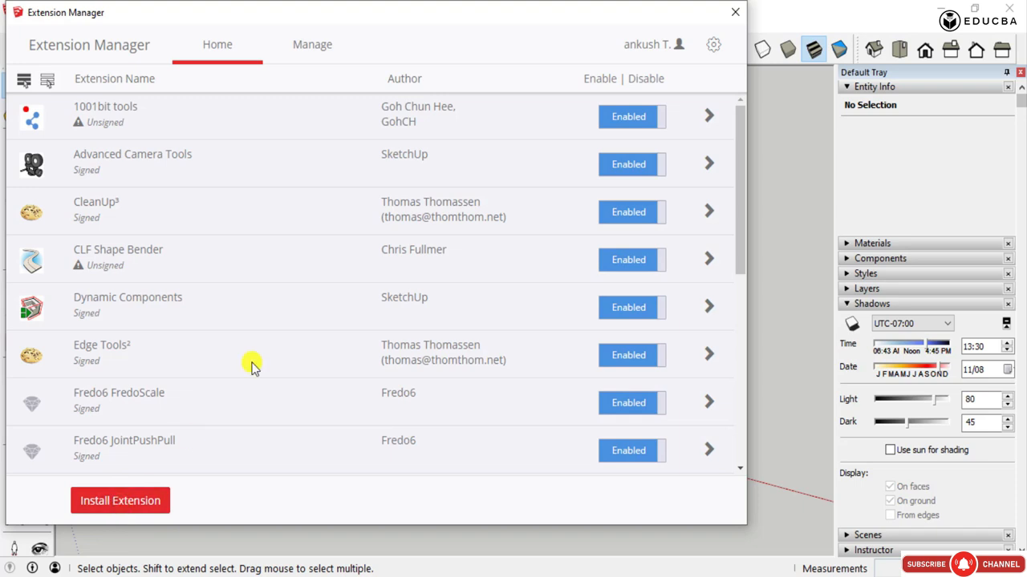
- Show how to install an extension by browsing the RBZ files in Downloads, selecting FredoScale_v3.1a, and closing the file chooser without installing
click(136, 502)
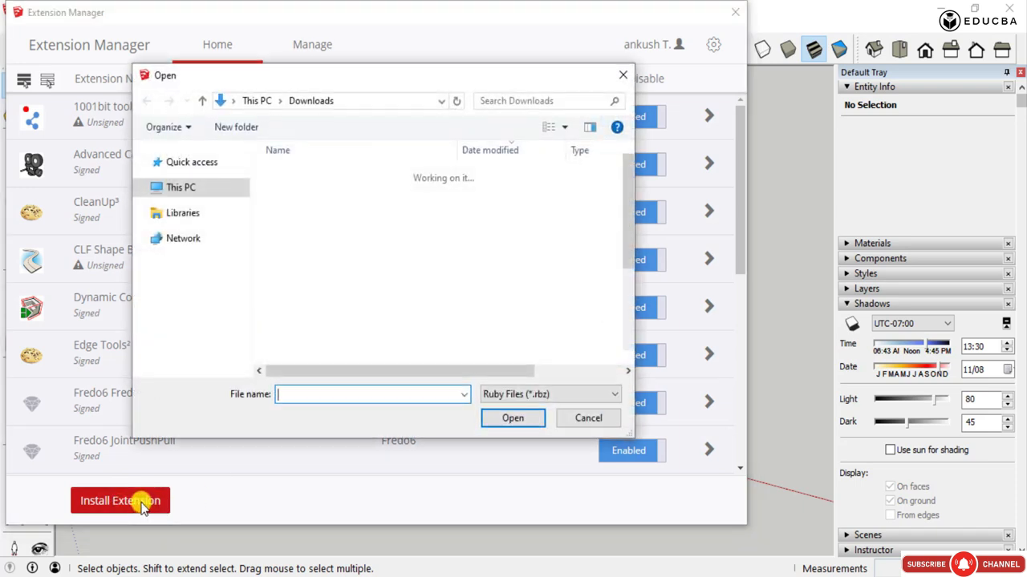
scroll(347, 214, down, 1)
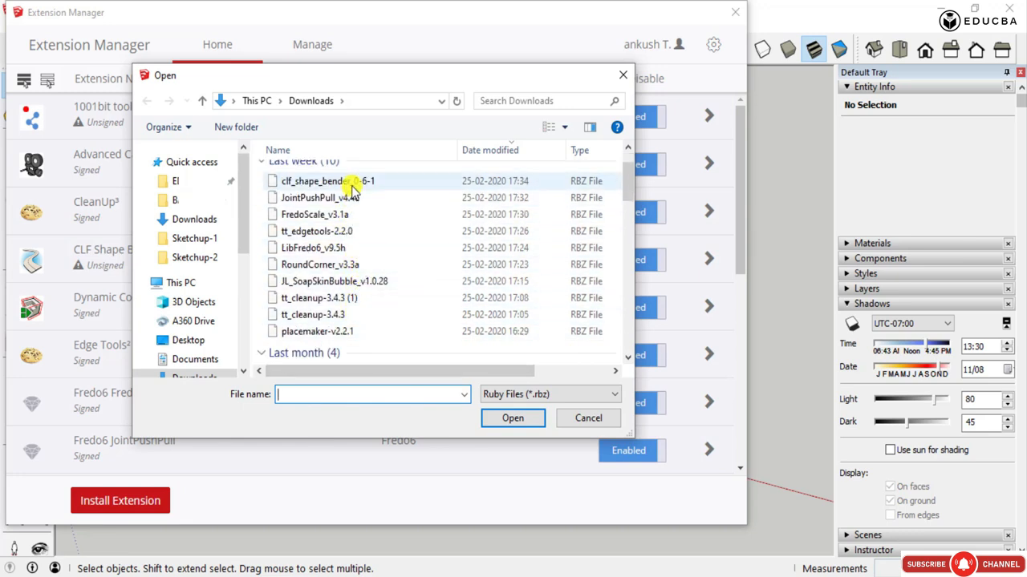
scroll(350, 186, up, 1)
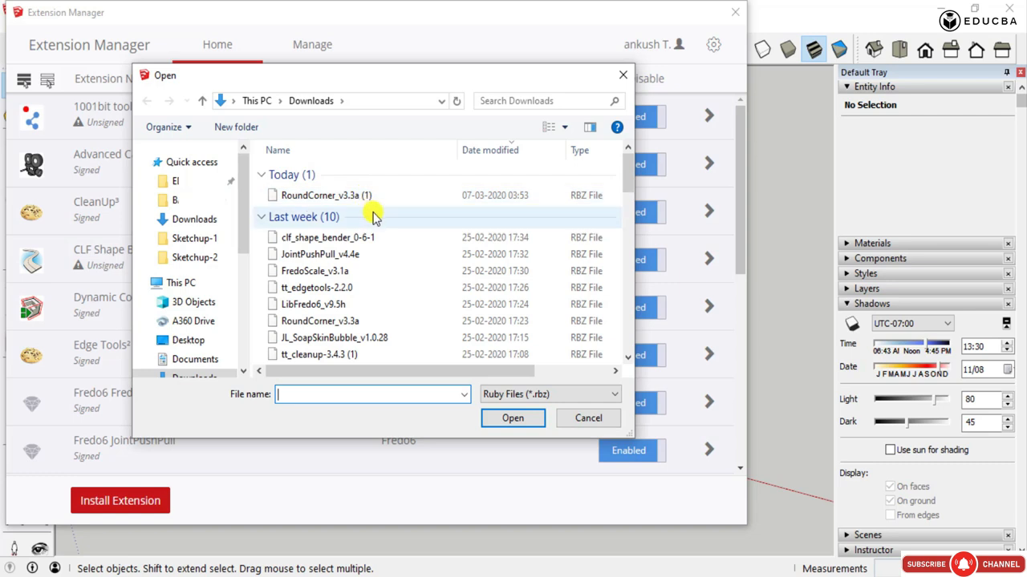
click(343, 304)
click(339, 271)
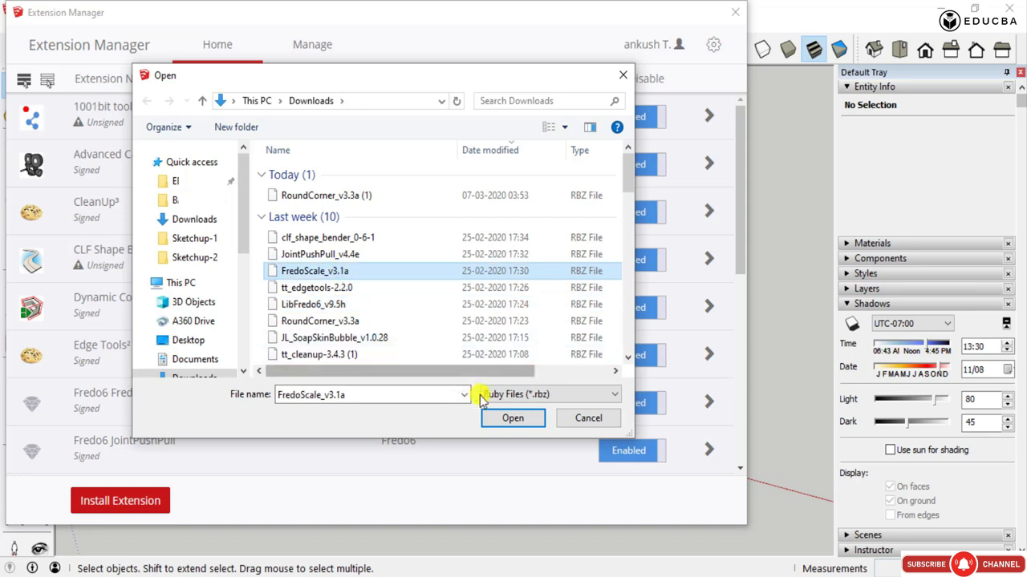
click(622, 74)
- Review the list of installed extensions once more and close the Extension Manager to return to the model
scroll(366, 303, down, 5)
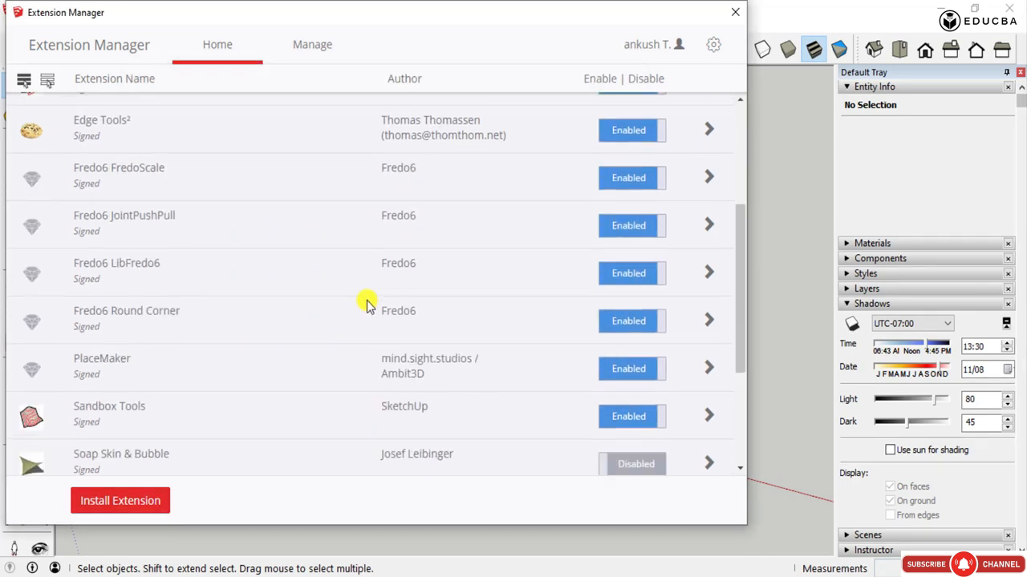
scroll(371, 404, up, 5)
scroll(374, 401, down, 3)
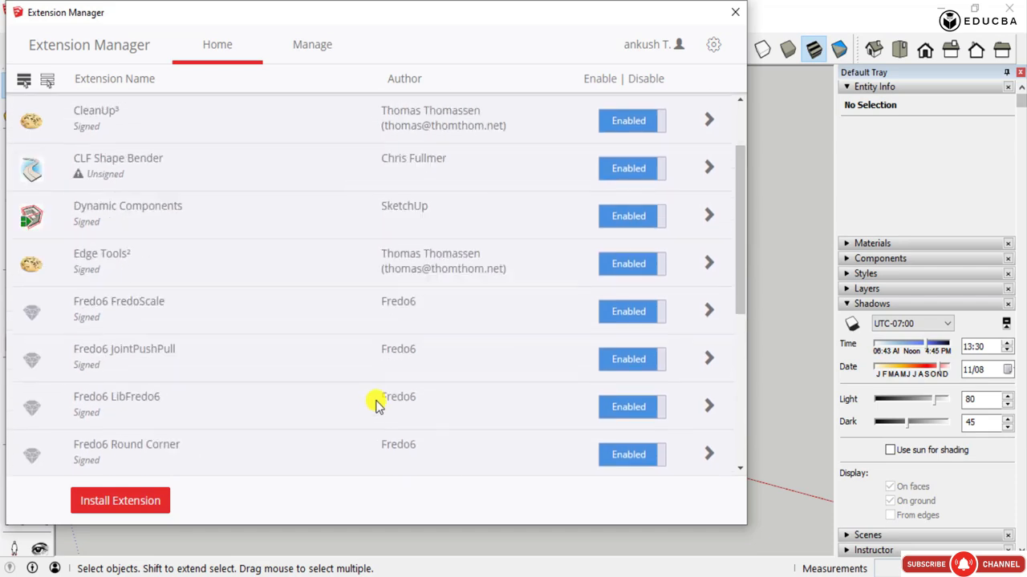
scroll(374, 401, up, 3)
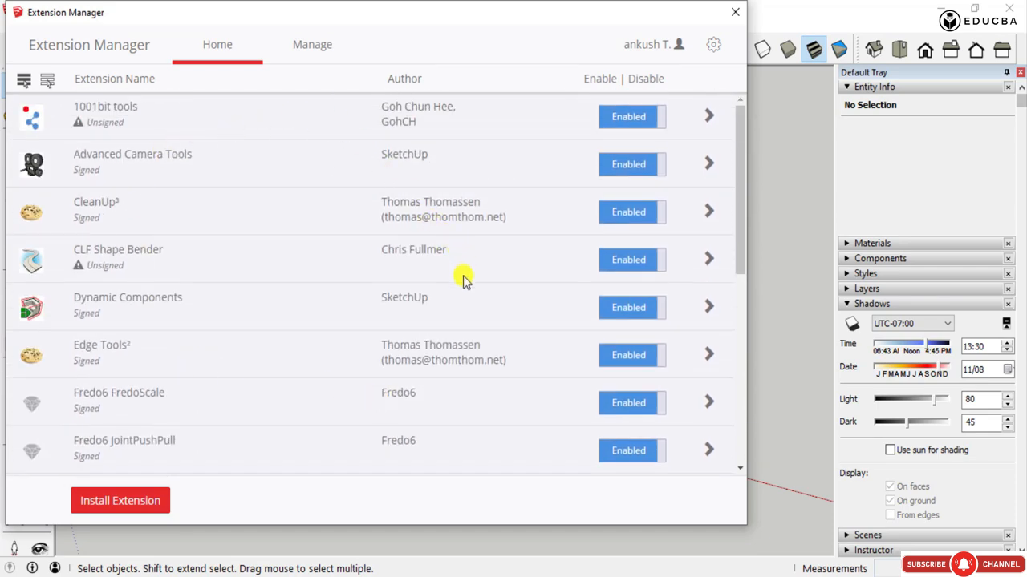
click(736, 11)
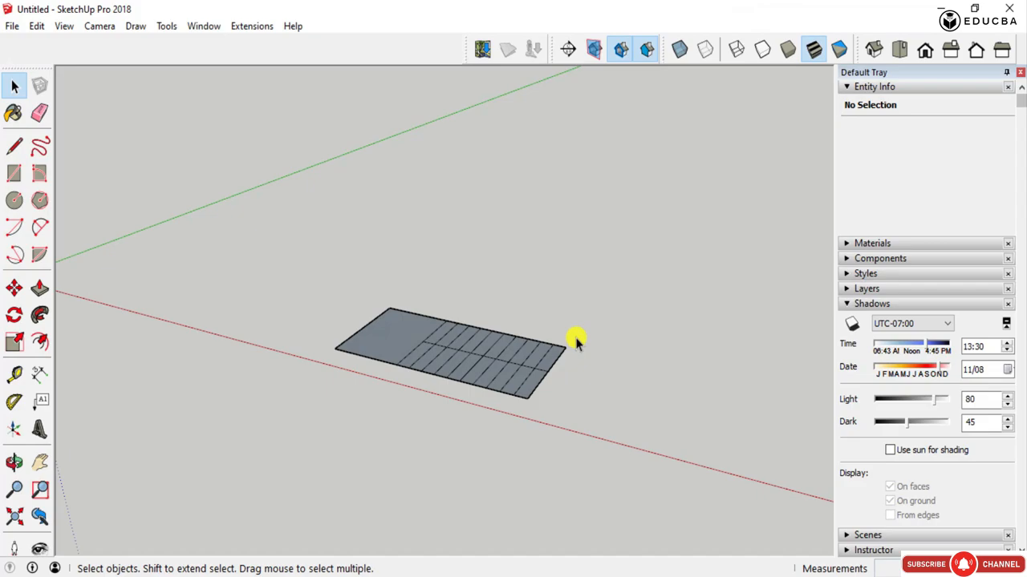
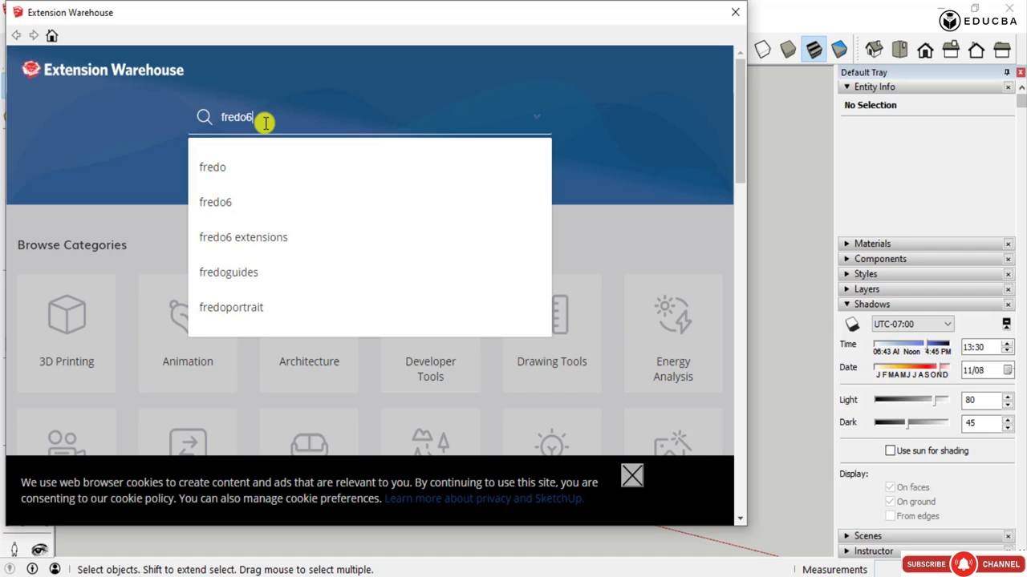
- Search the Extension Warehouse for fredo6 and look through the whole list of matching extensions
key(Return)
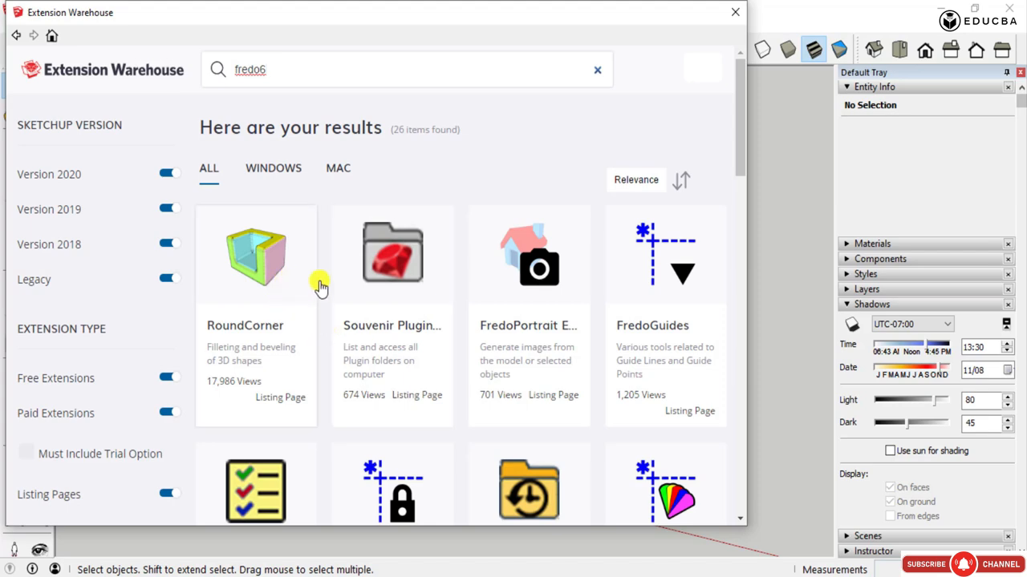
scroll(470, 287, down, 2)
scroll(470, 286, down, 1)
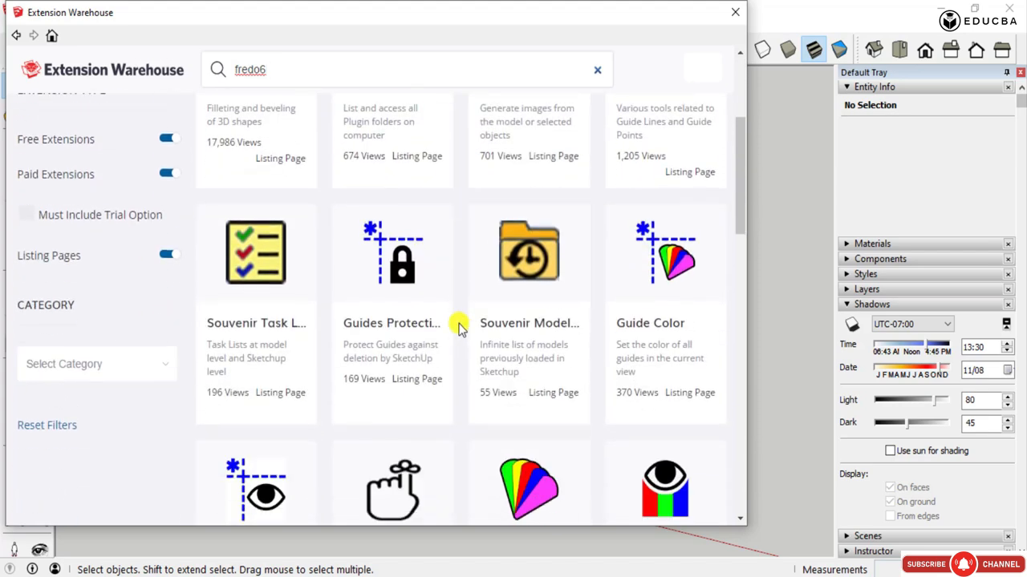
scroll(458, 326, up, 3)
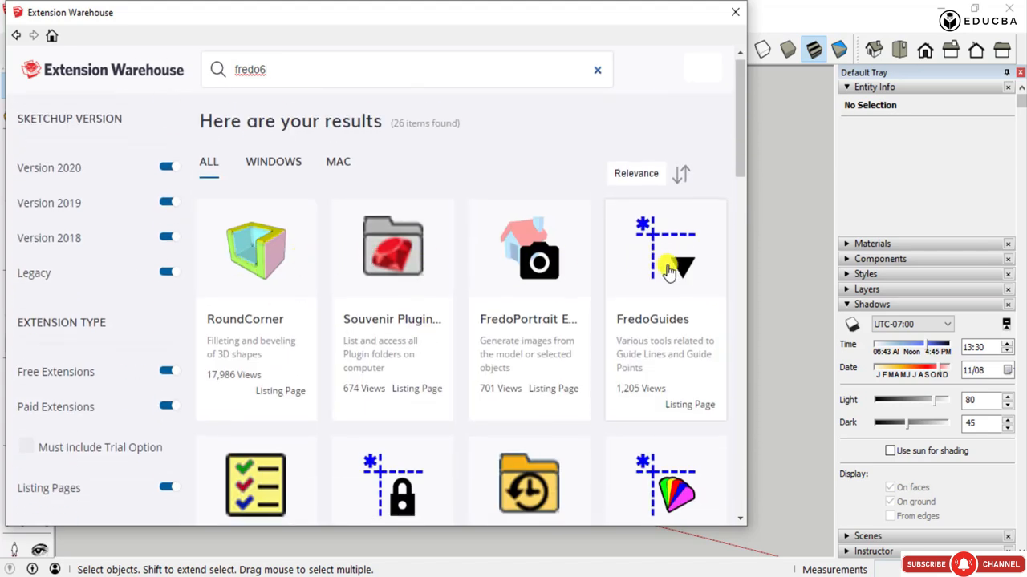
scroll(665, 264, down, 3)
scroll(668, 271, down, 7)
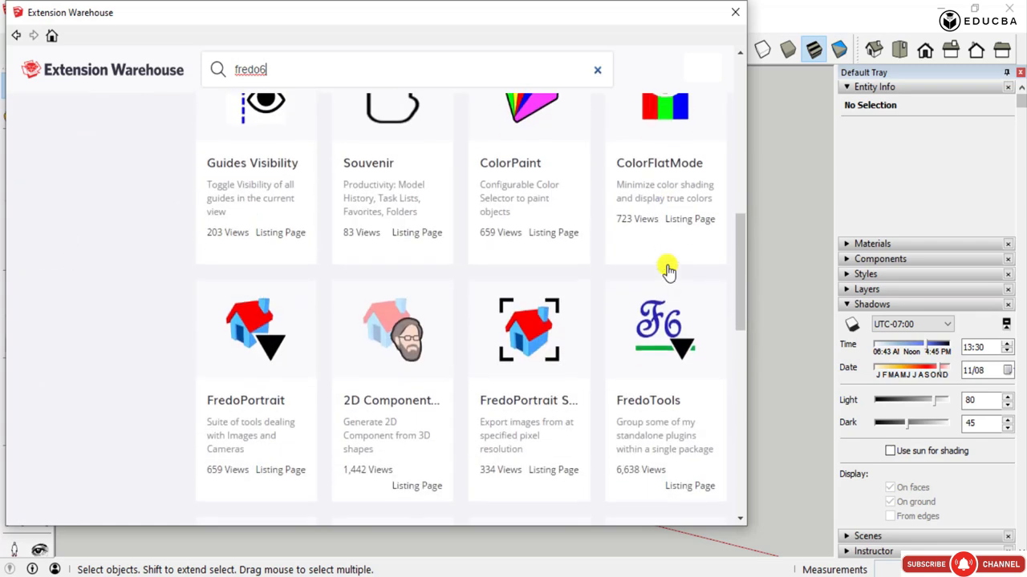
scroll(669, 270, down, 5)
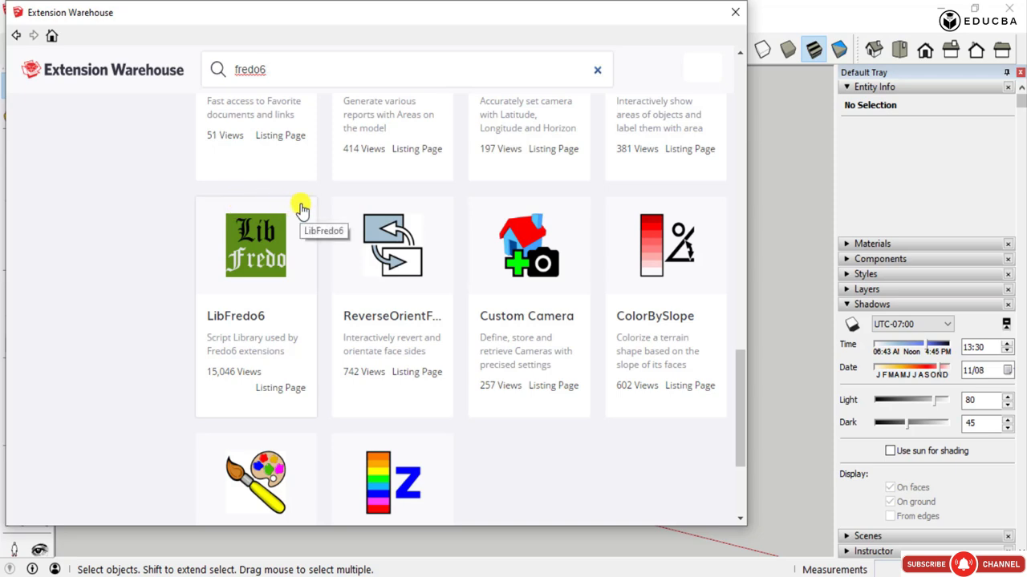
scroll(314, 332, up, 5)
scroll(315, 335, down, 6)
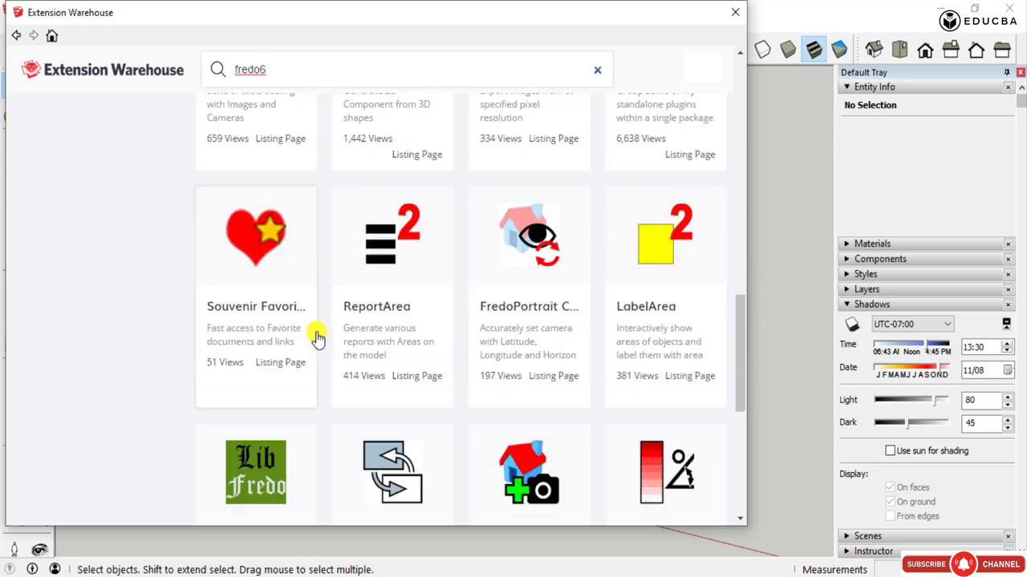
scroll(316, 333, up, 2)
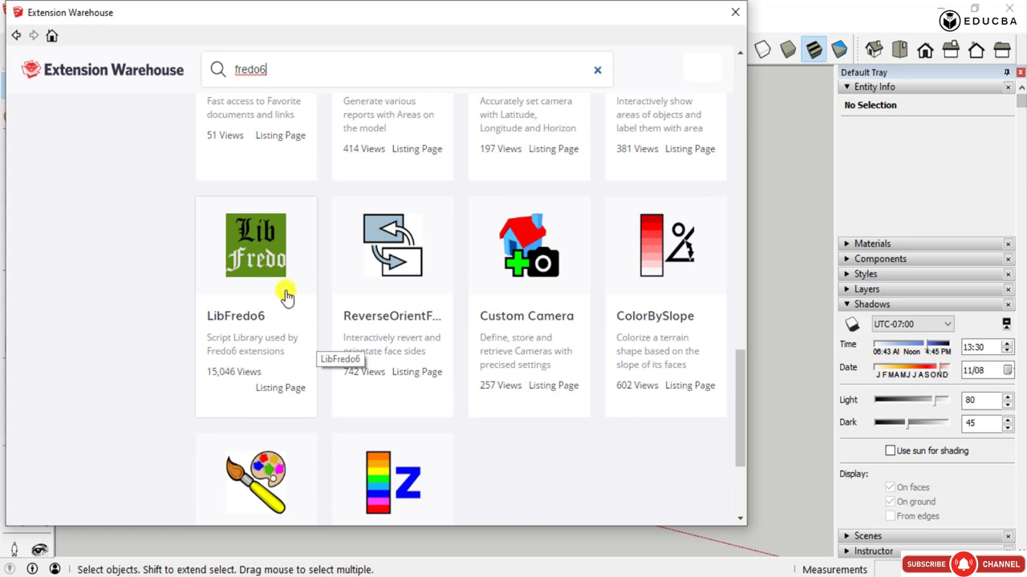
scroll(291, 299, down, 2)
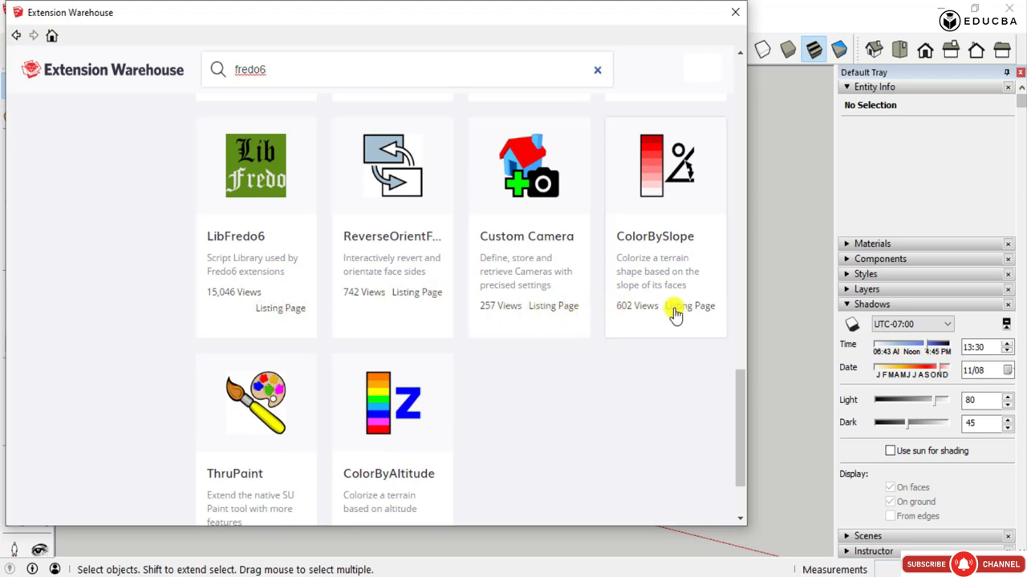
scroll(445, 329, up, 7)
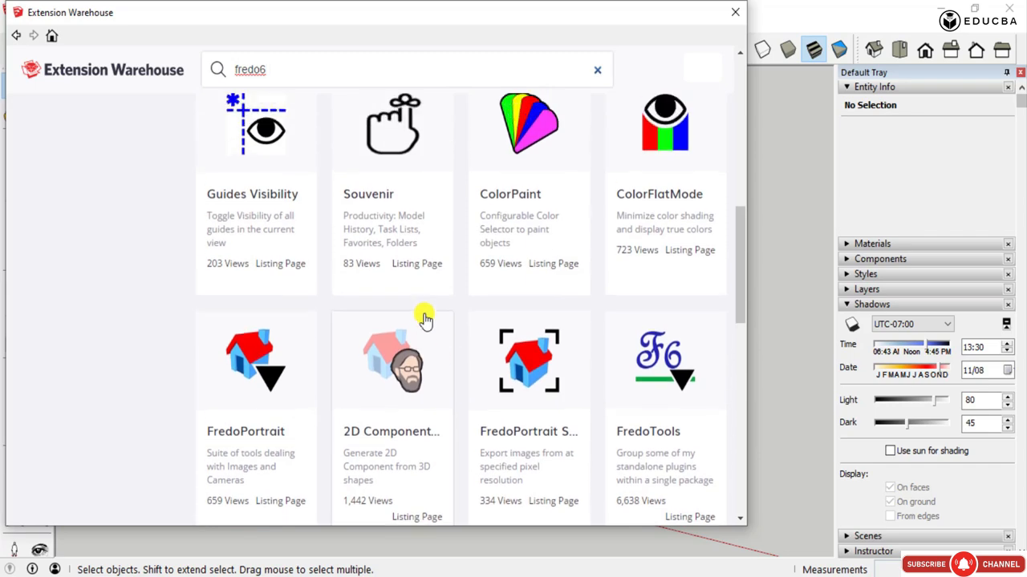
scroll(436, 312, up, 6)
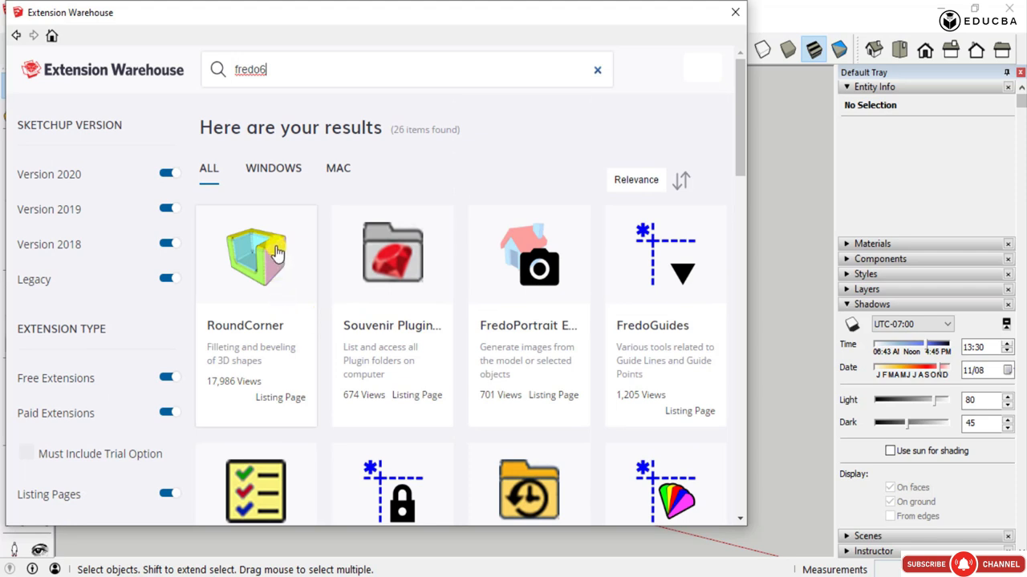
- Review the SketchUp version, extension type and category filters beside the fredo6 results
scroll(275, 250, down, 2)
scroll(274, 248, down, 2)
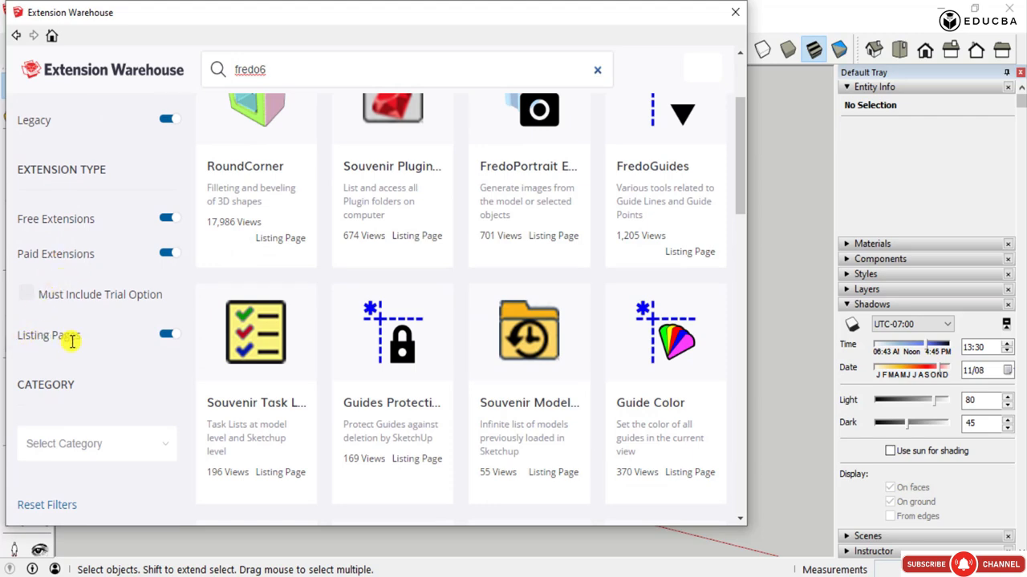
scroll(326, 348, up, 4)
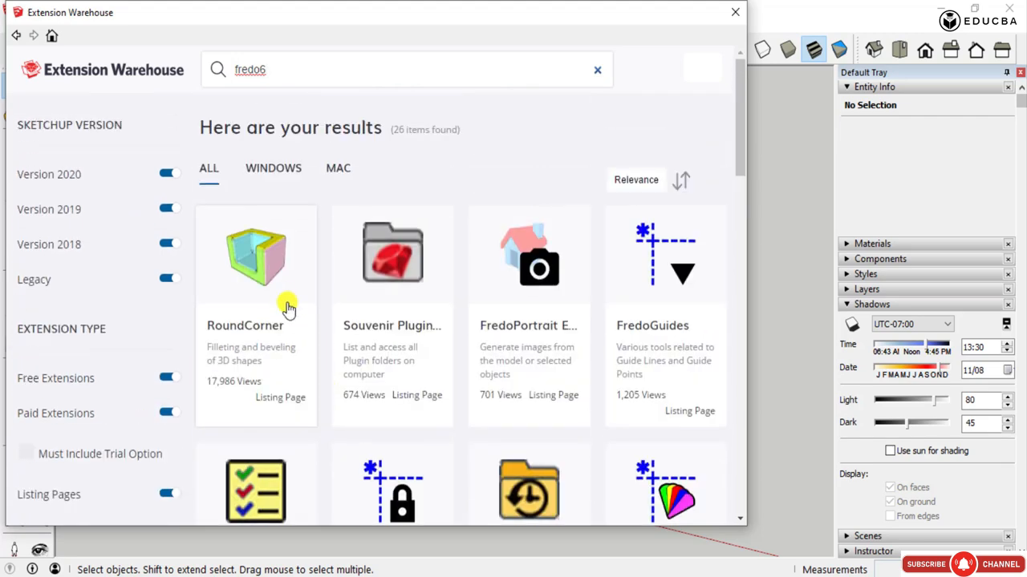
- Find LibFredo6 among the fredo6 results and open its listing page to view the details
scroll(286, 297, down, 12)
scroll(285, 292, down, 6)
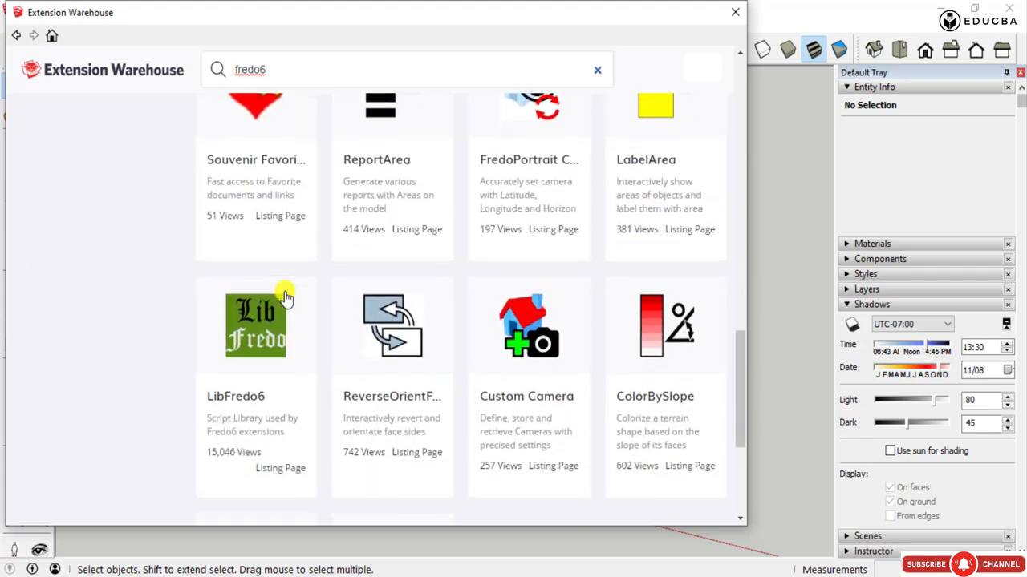
click(265, 323)
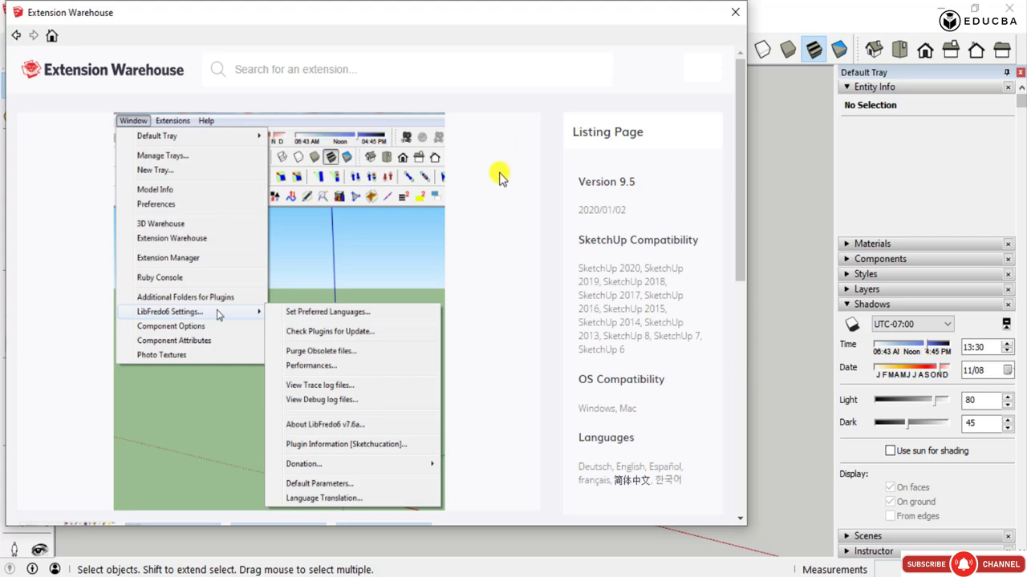
scroll(499, 174, down, 5)
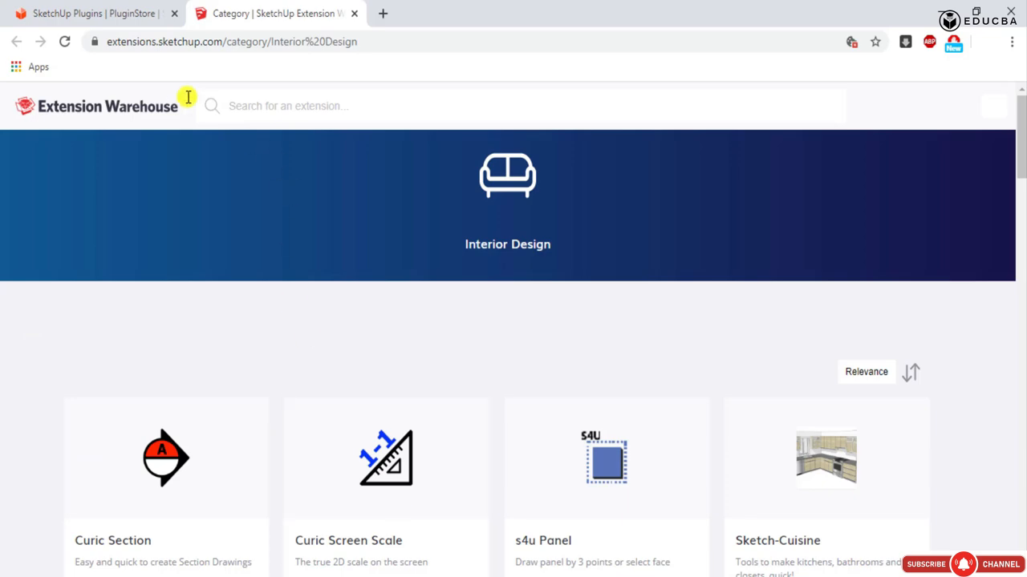
- Switch to the browser's SketchUcation PluginStore page and examine the plugins listed for joint push pull
click(133, 22)
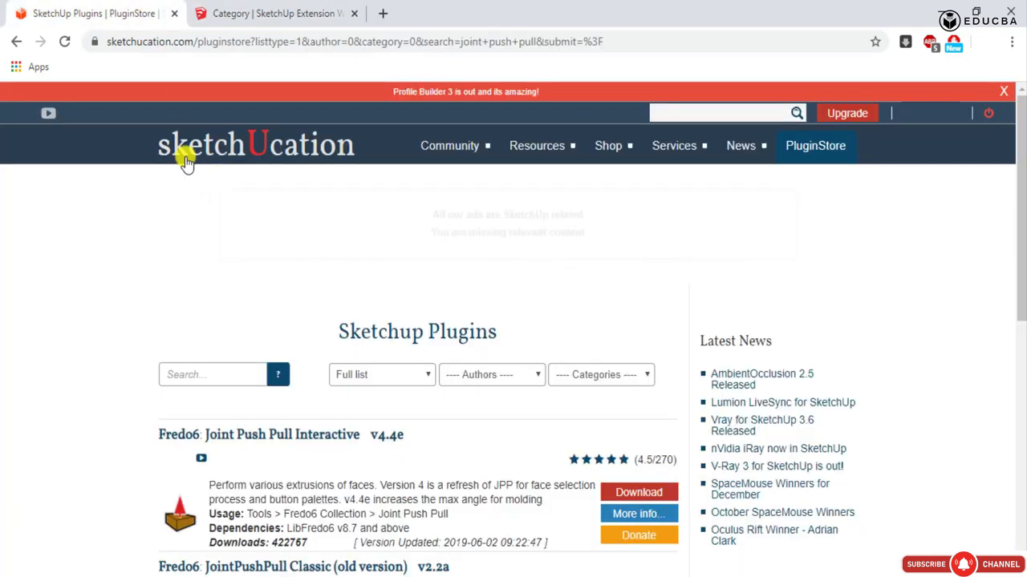
scroll(404, 309, down, 10)
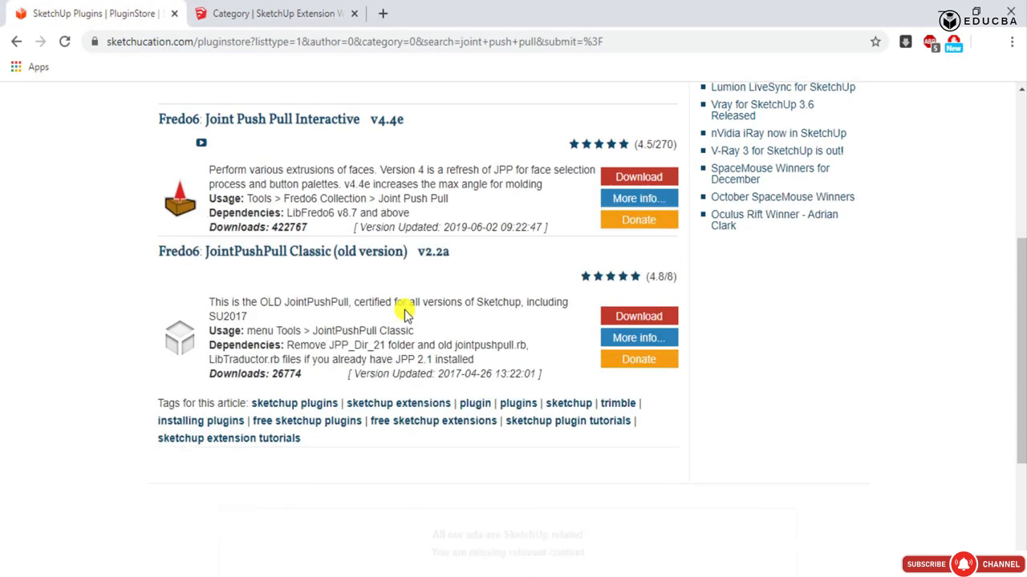
scroll(404, 313, up, 10)
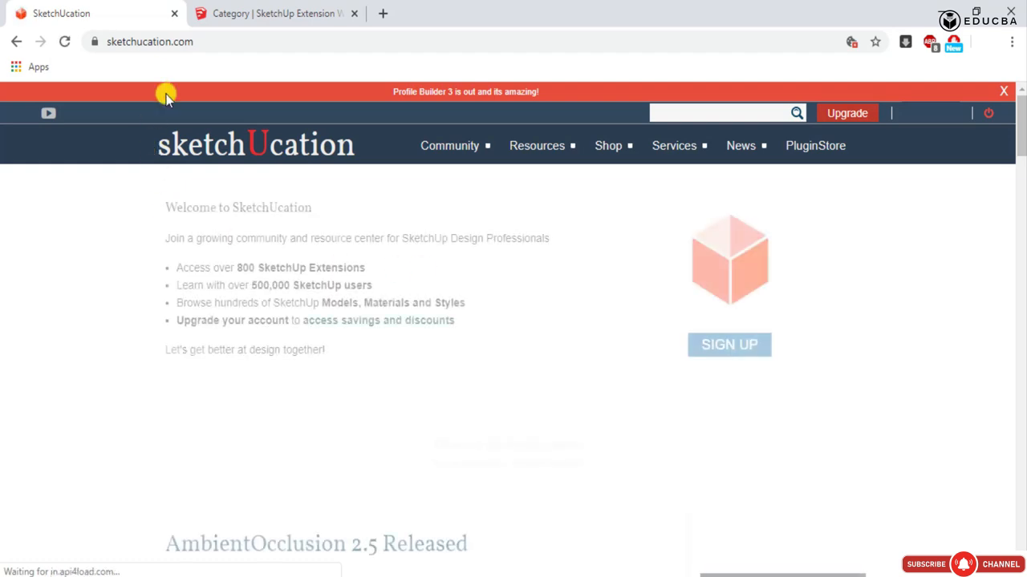
- Look through the news and tutorial articles on the SketchUcation home page and return to its beginning
scroll(343, 333, down, 8)
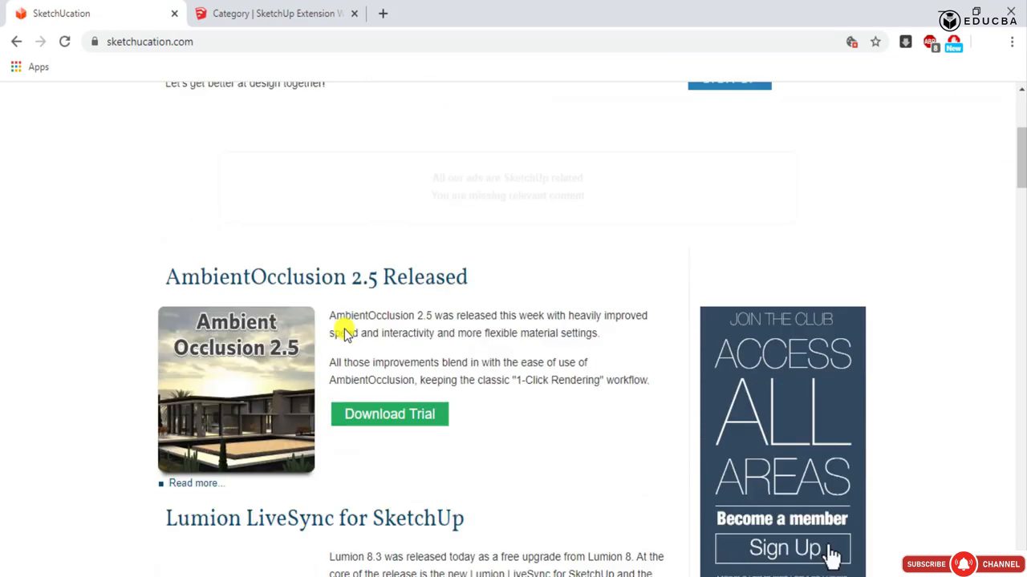
scroll(344, 329, down, 6)
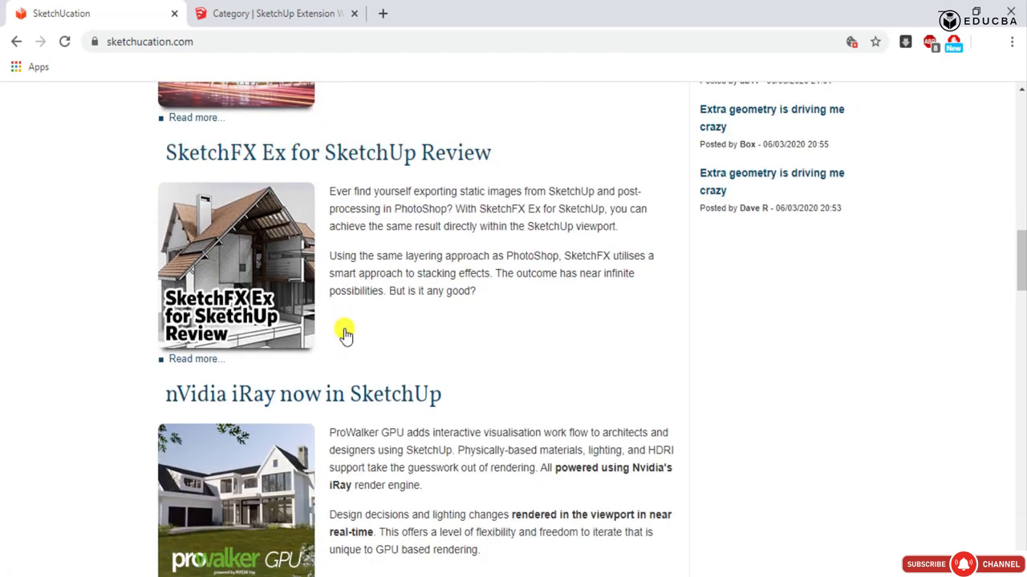
scroll(344, 332, down, 3)
scroll(432, 441, down, 9)
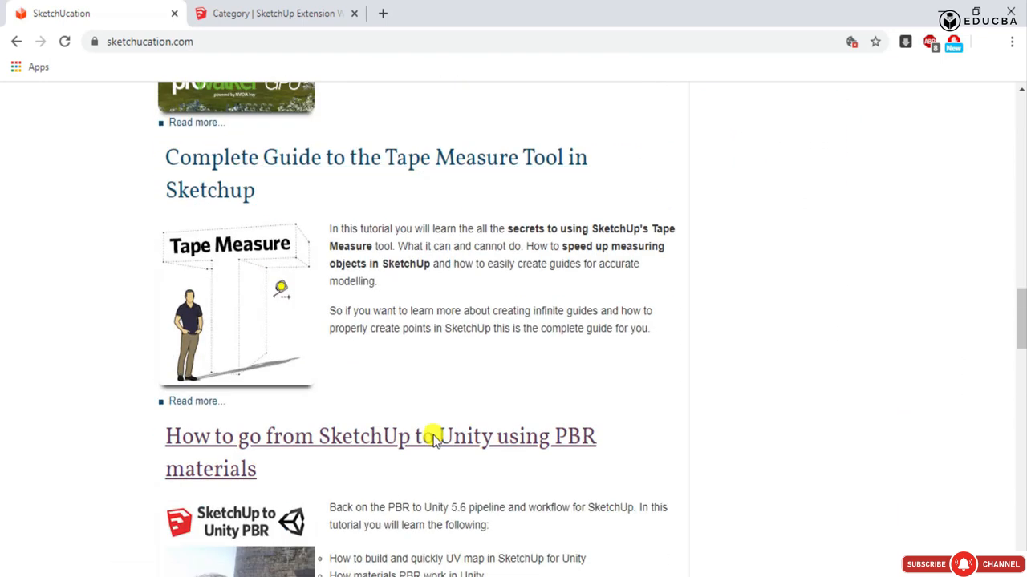
scroll(430, 438, up, 5)
scroll(433, 433, up, 20)
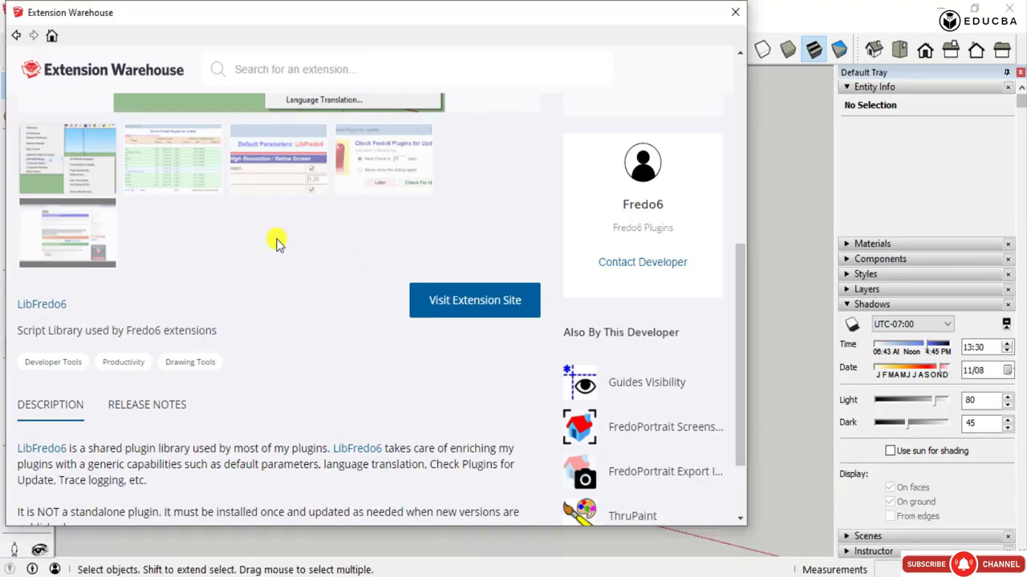
scroll(374, 286, up, 5)
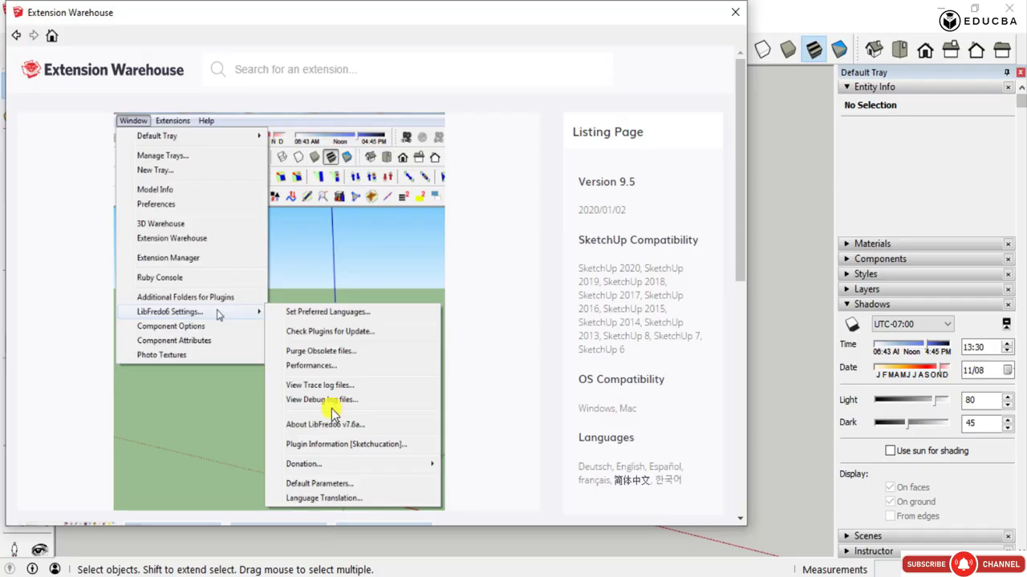
- Back in SketchUp, review the LibFredo6 listing down to its extension site link and description, and close the Extension Warehouse
scroll(502, 211, down, 10)
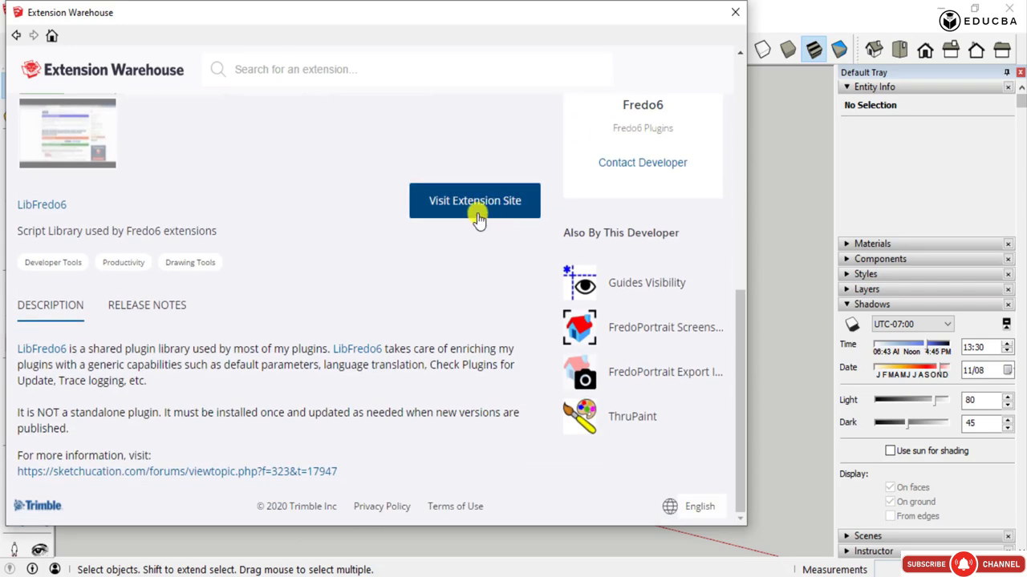
scroll(498, 224, up, 10)
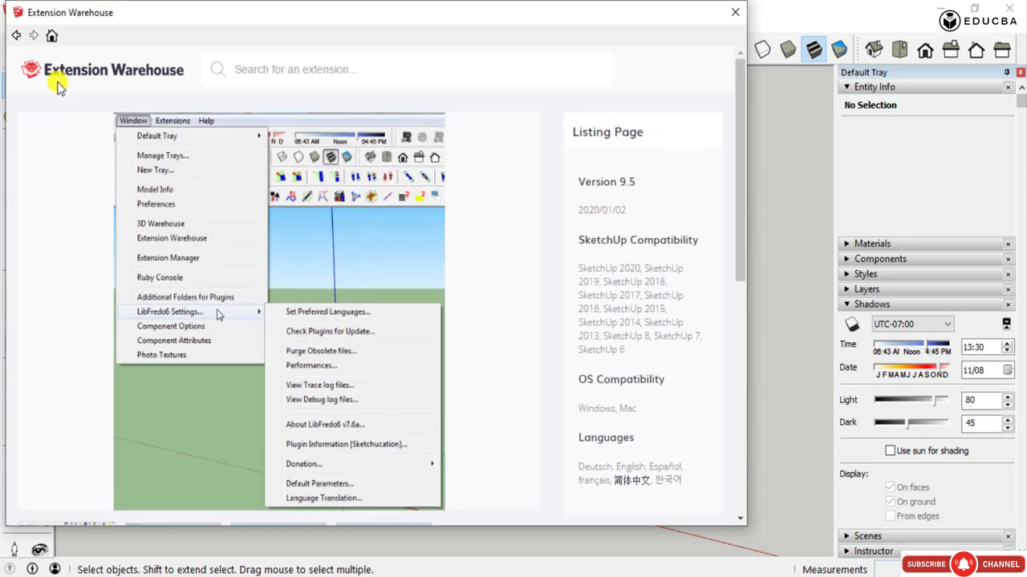
click(734, 12)
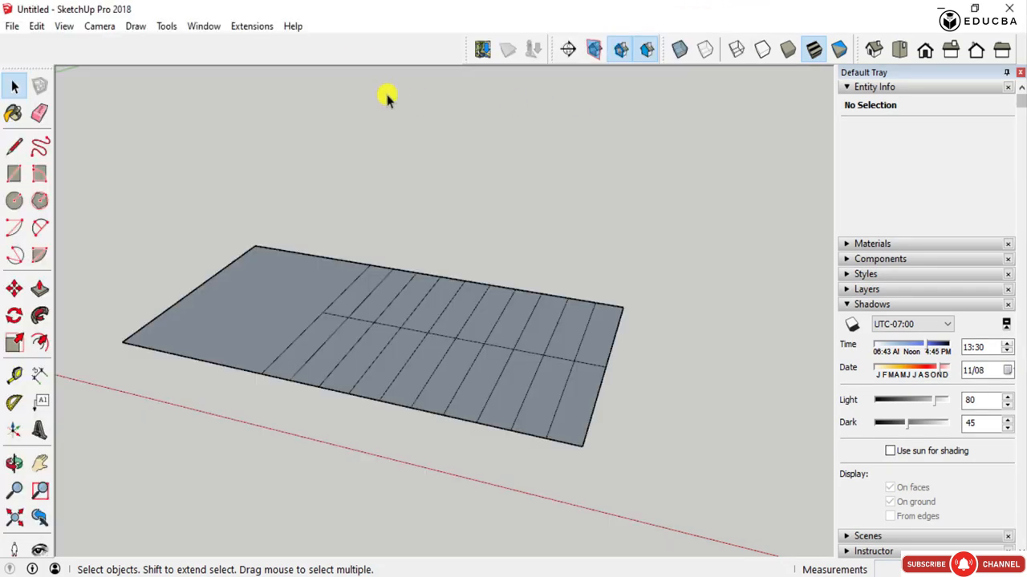
- Open the Extension Manager and install the JointPushPull_v4.4e RBZ file from the Downloads folder
click(239, 31)
mouse_move(212, 30)
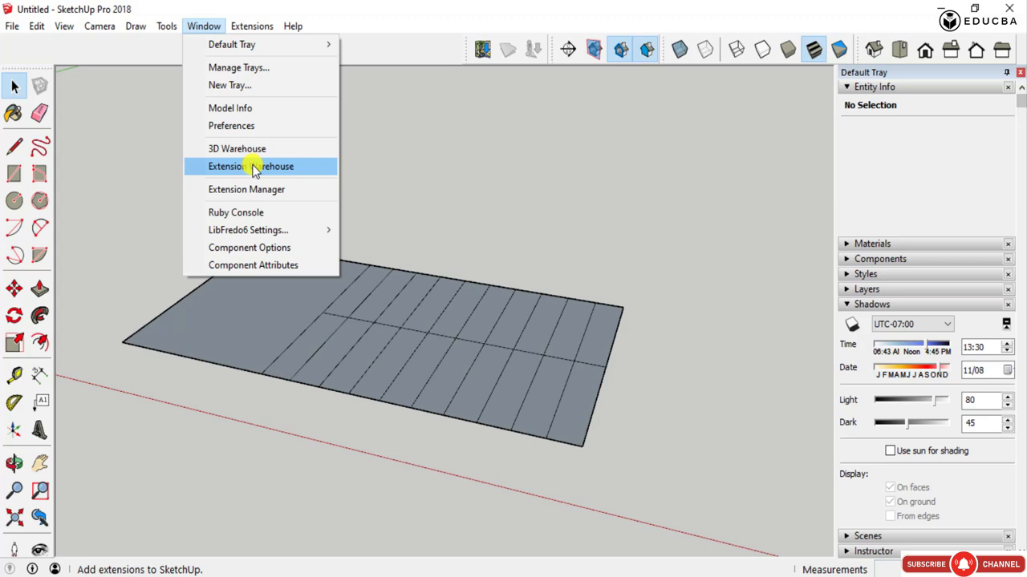
click(256, 190)
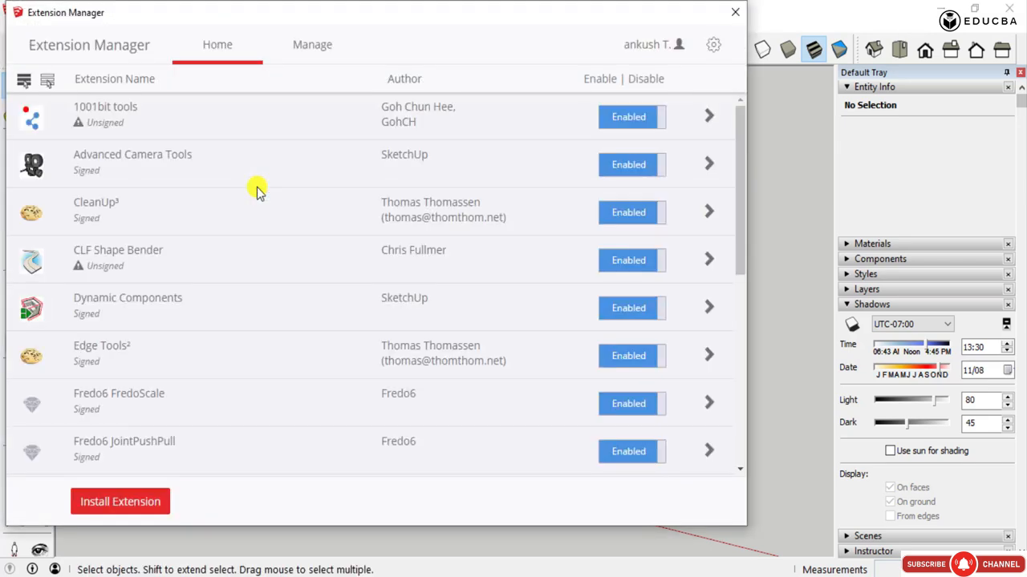
click(148, 505)
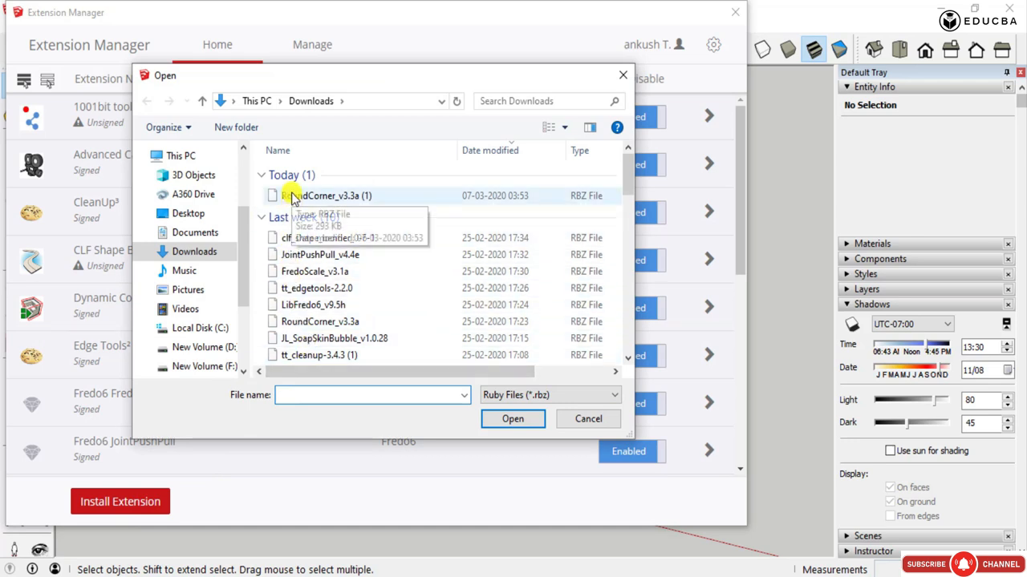
click(304, 255)
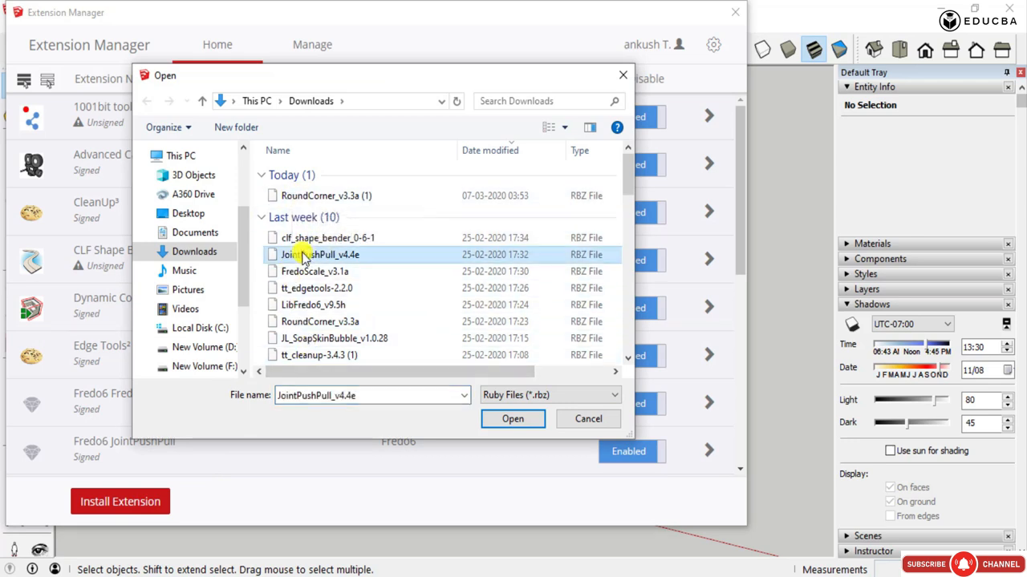
click(513, 419)
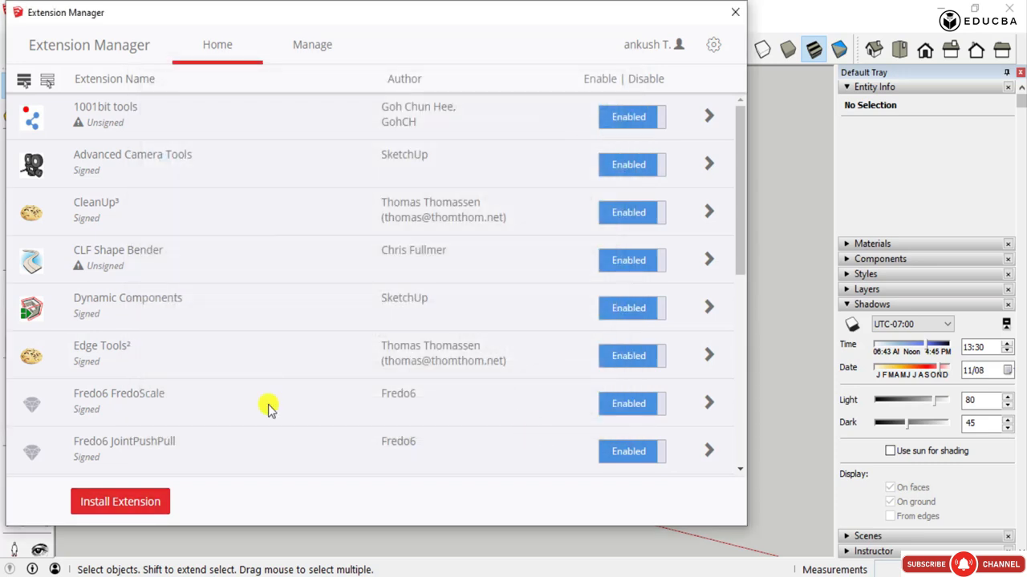
- Review the installed extensions, view their update and uninstall options, and return to the enable/disable view
scroll(268, 409, down, 9)
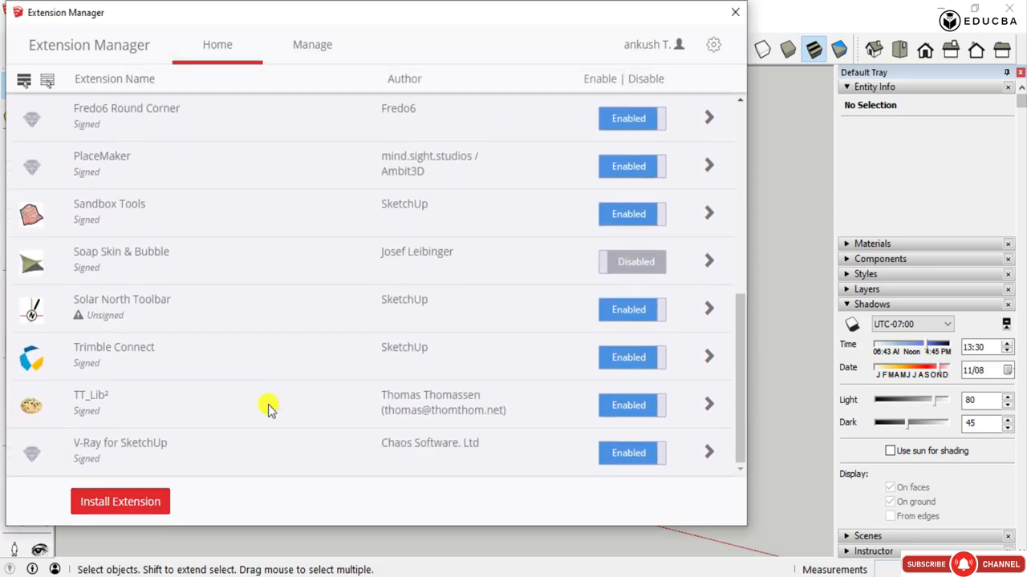
scroll(269, 409, up, 3)
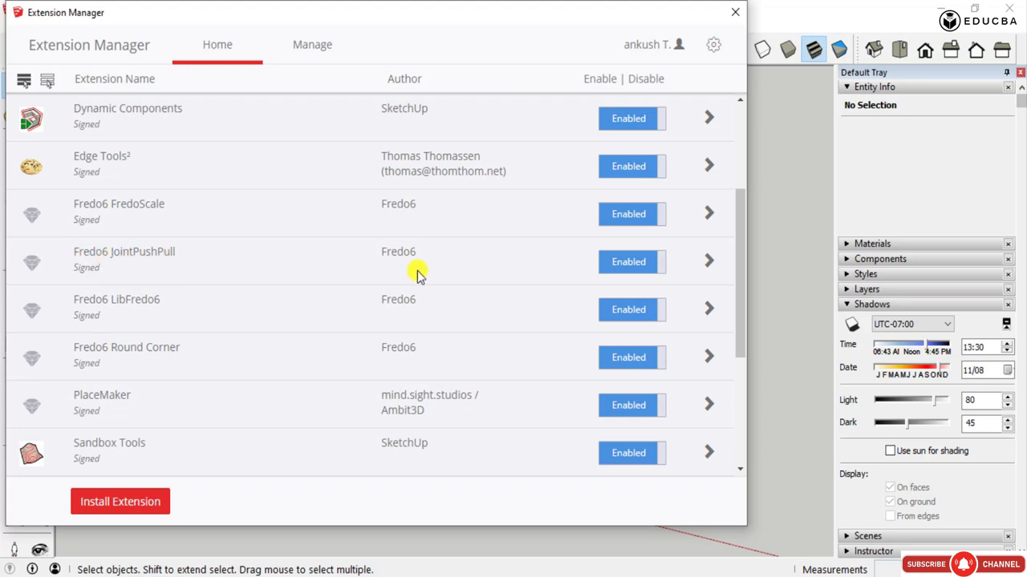
click(312, 46)
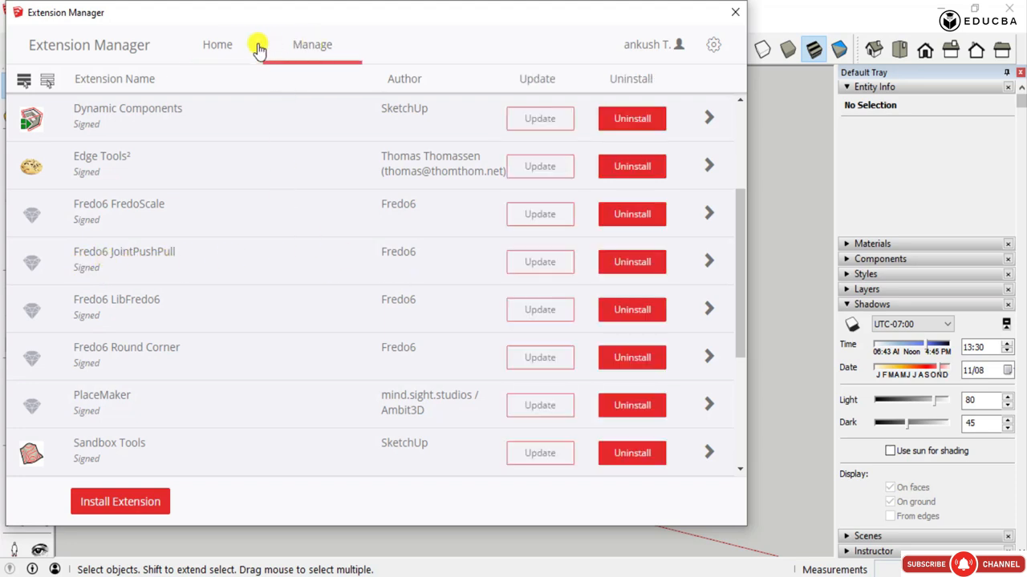
click(229, 48)
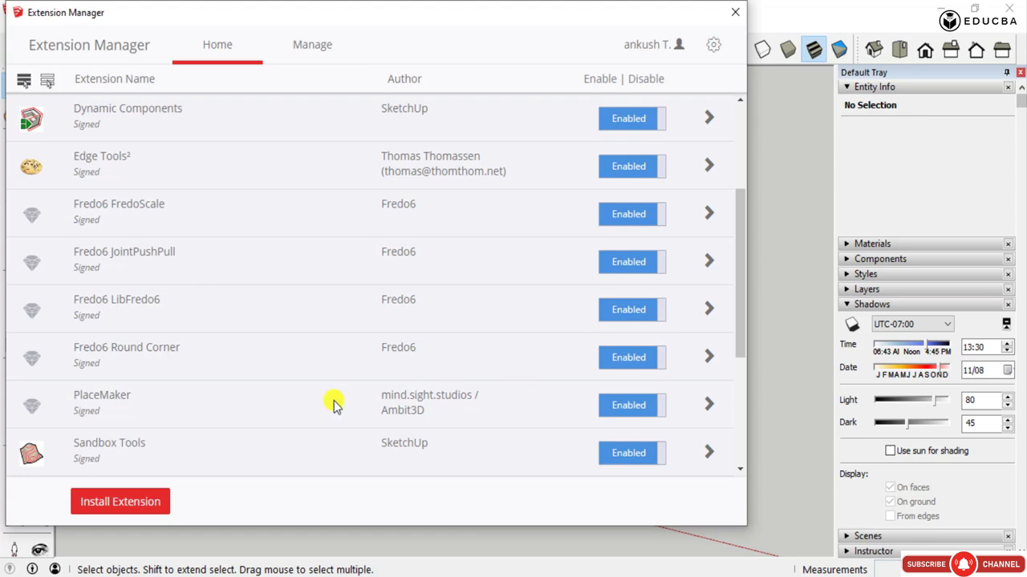
- Toggle the Fredo6 LibFredo6 extension off and back on, apply the changes, and close the Extension Manager
click(652, 315)
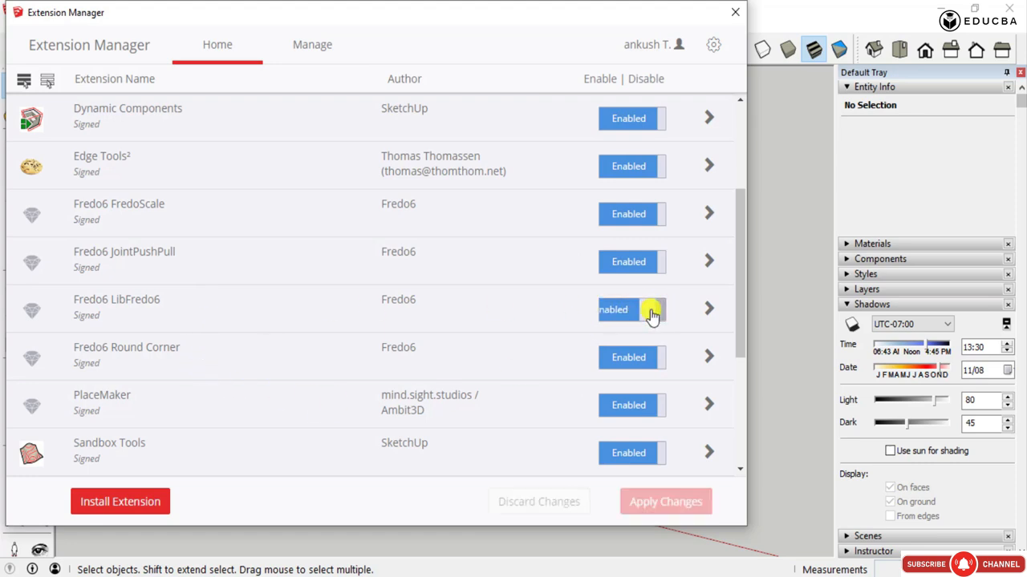
click(616, 314)
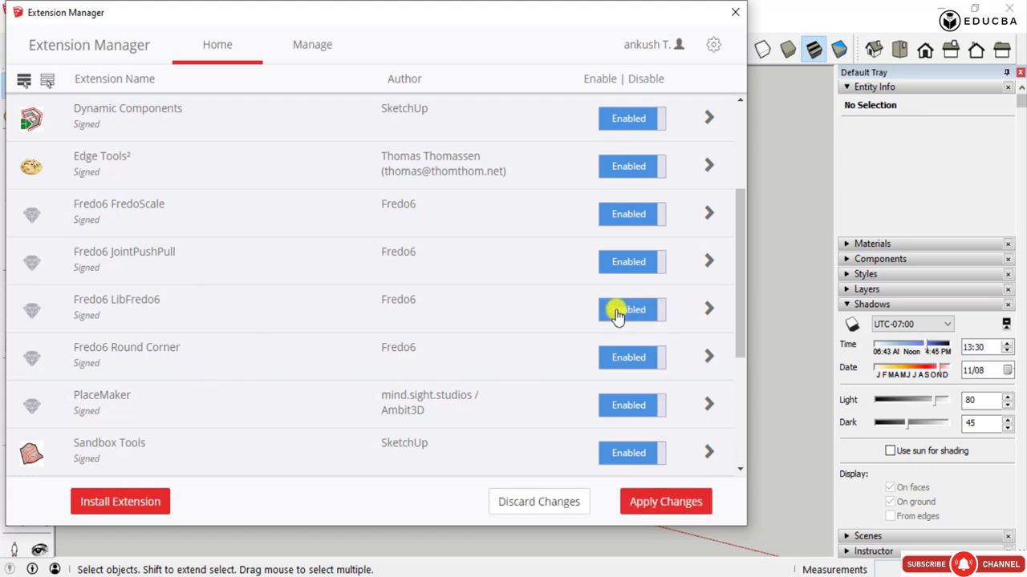
click(655, 503)
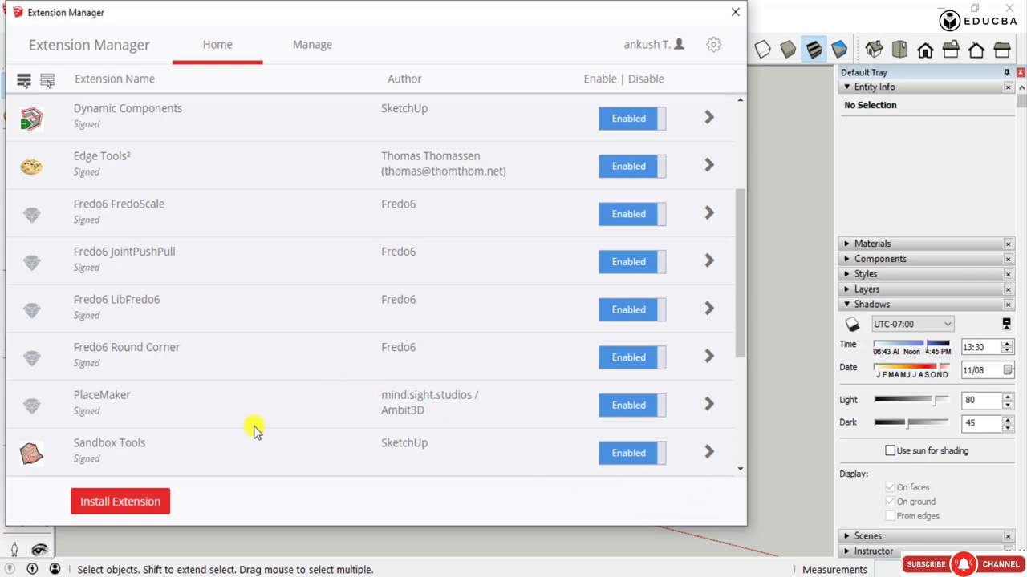
click(735, 15)
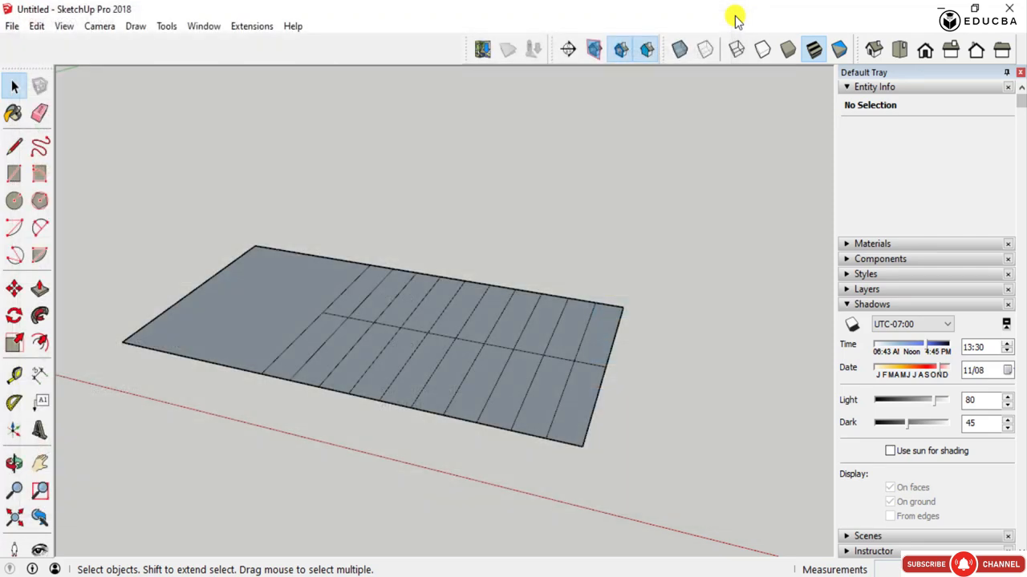
- Search the Extension Warehouse for "1001bit tools freeware" and open the 1001bit Tools (Freeware) listing in the browser
scroll(578, 310, down, 5)
middle_drag(634, 351, 740, 367)
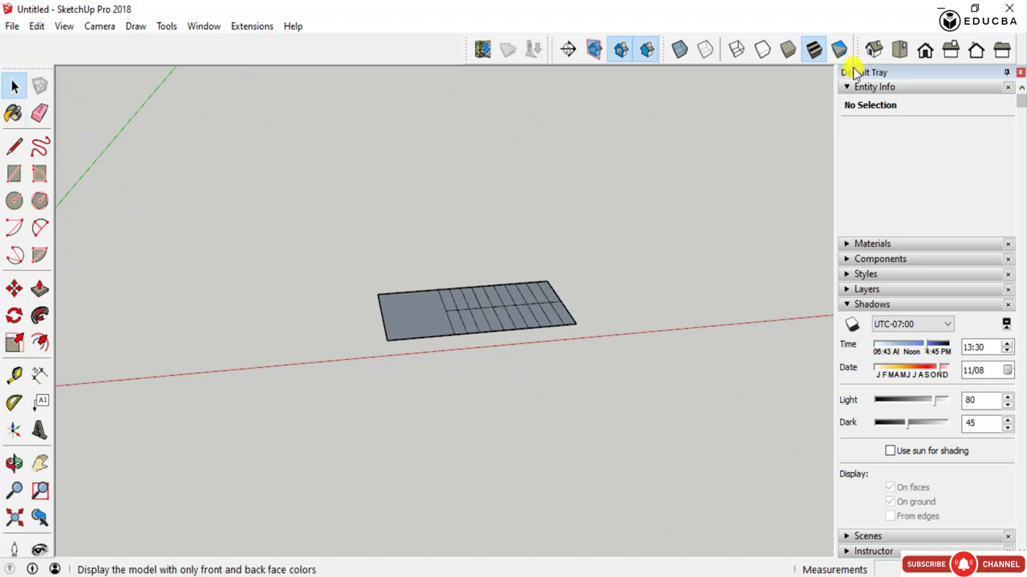
click(217, 29)
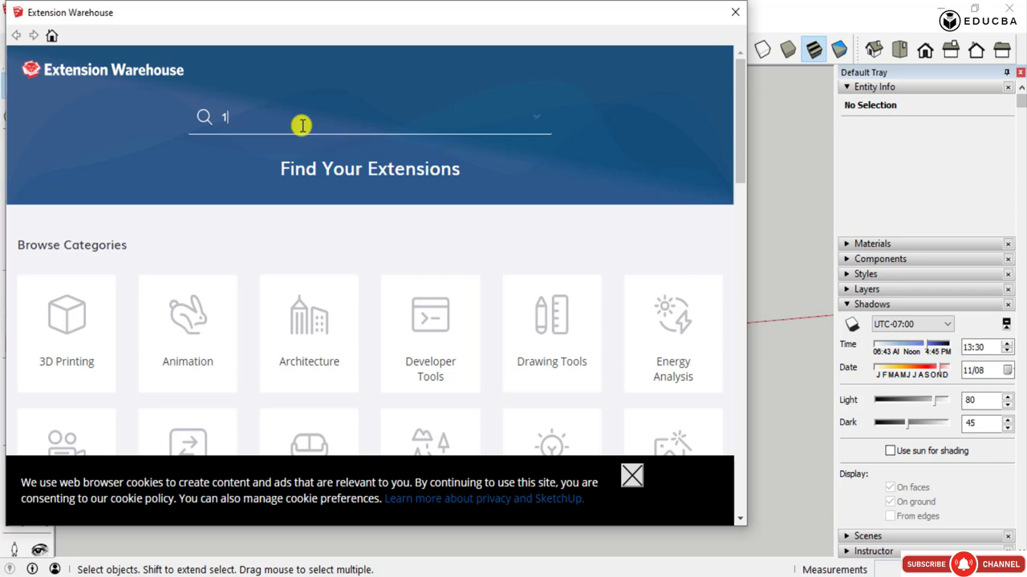
text(1)
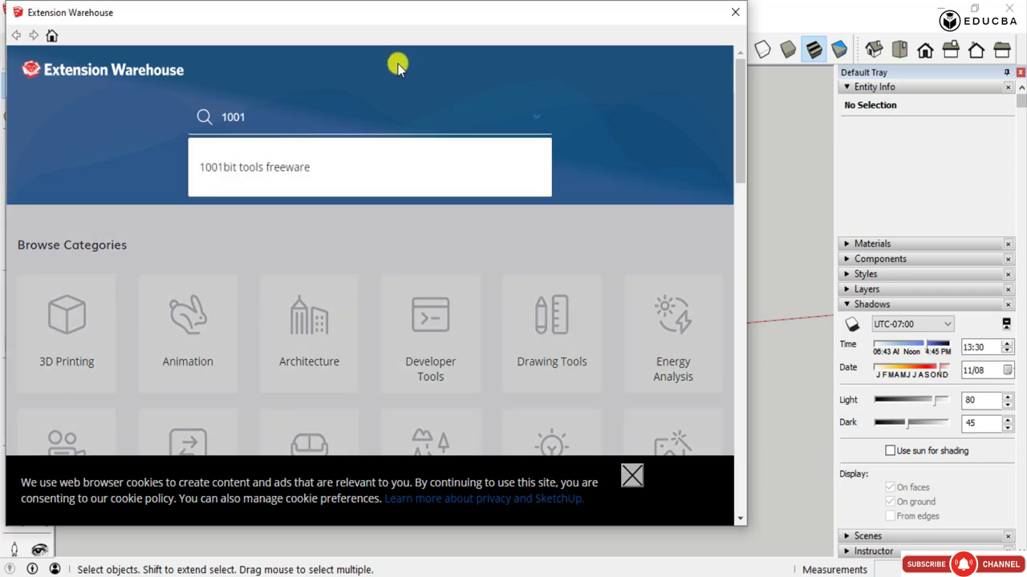
click(261, 170)
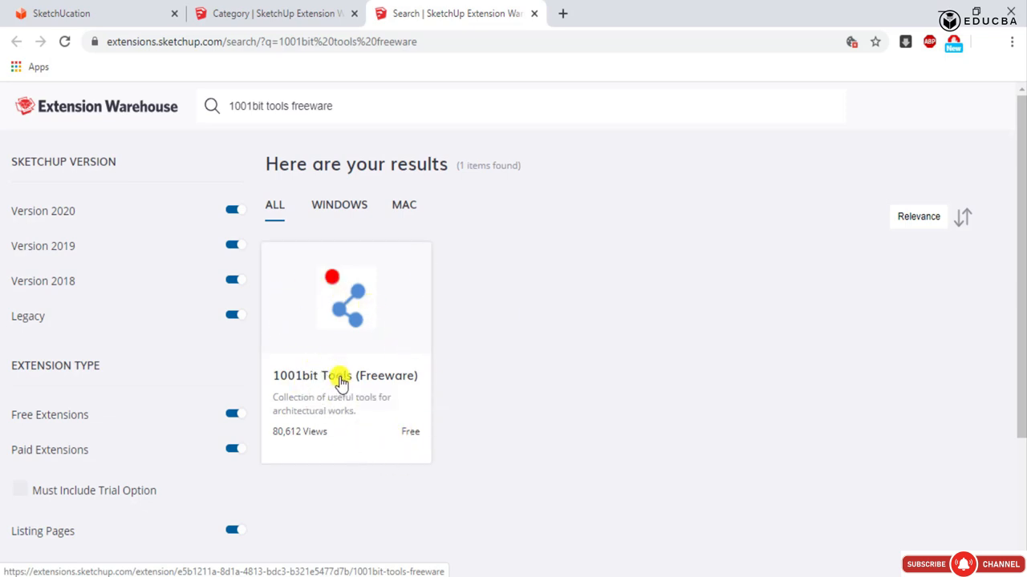
click(393, 459)
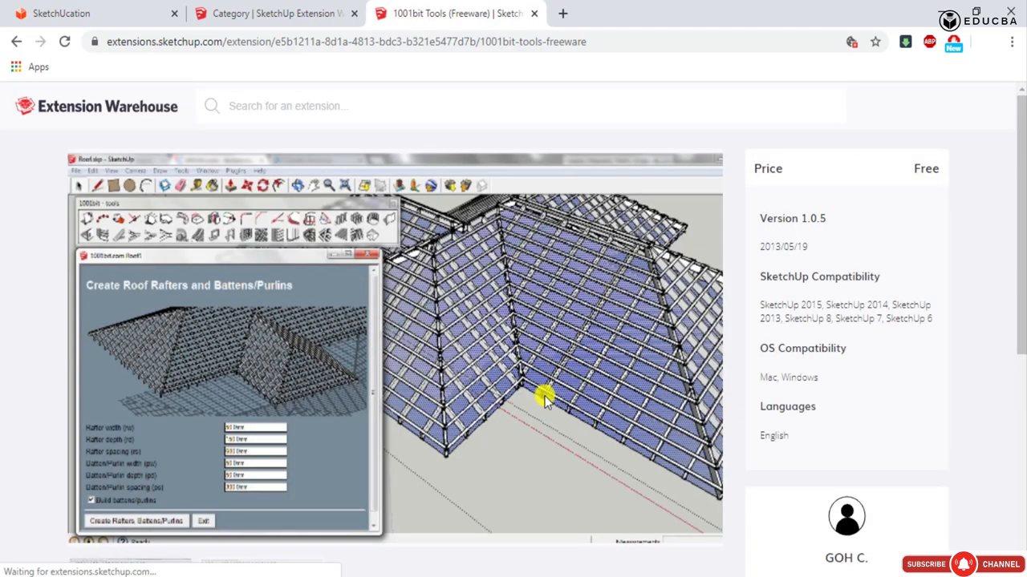
- Review the 1001bit Tools (Freeware) listing, including its compatibility details, preview images, download option and description
scroll(606, 415, down, 3)
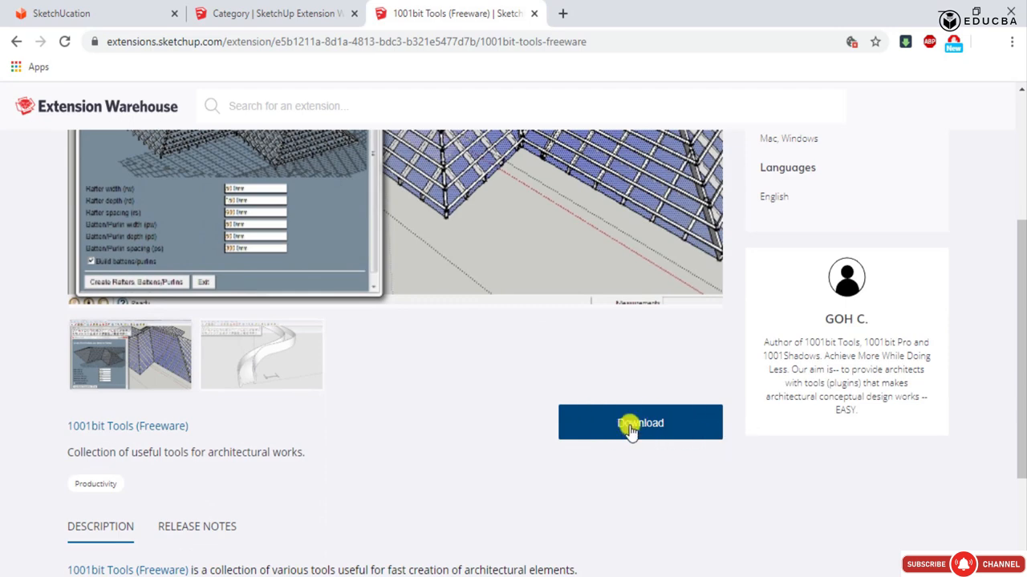
scroll(530, 406, up, 3)
scroll(500, 347, down, 3)
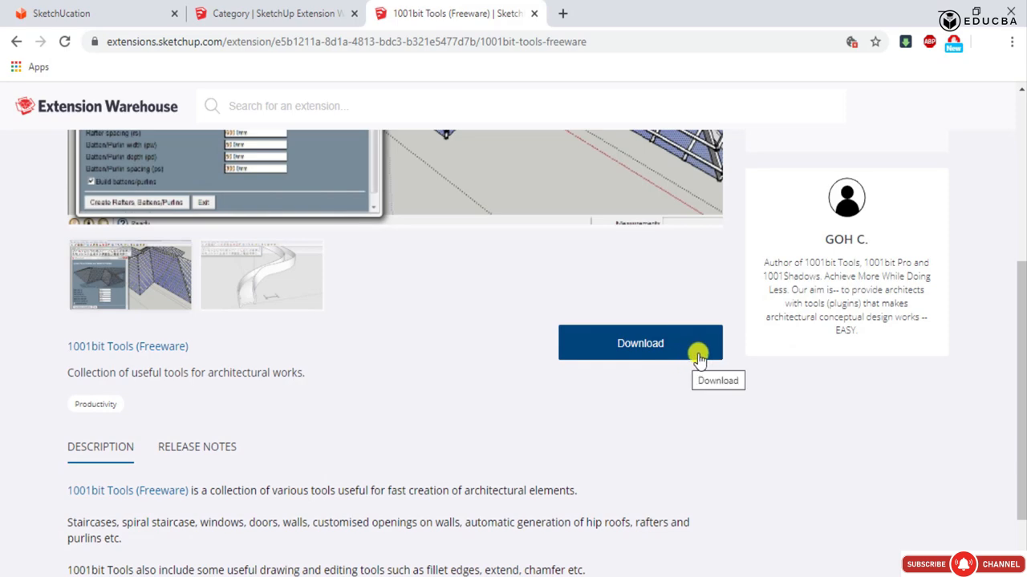
scroll(584, 405, up, 4)
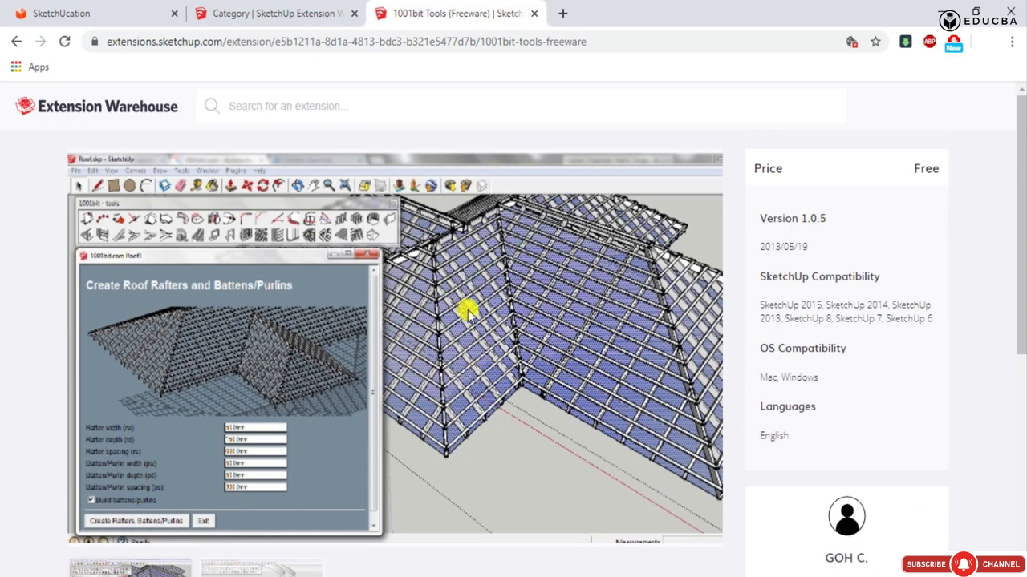
scroll(473, 314, down, 2)
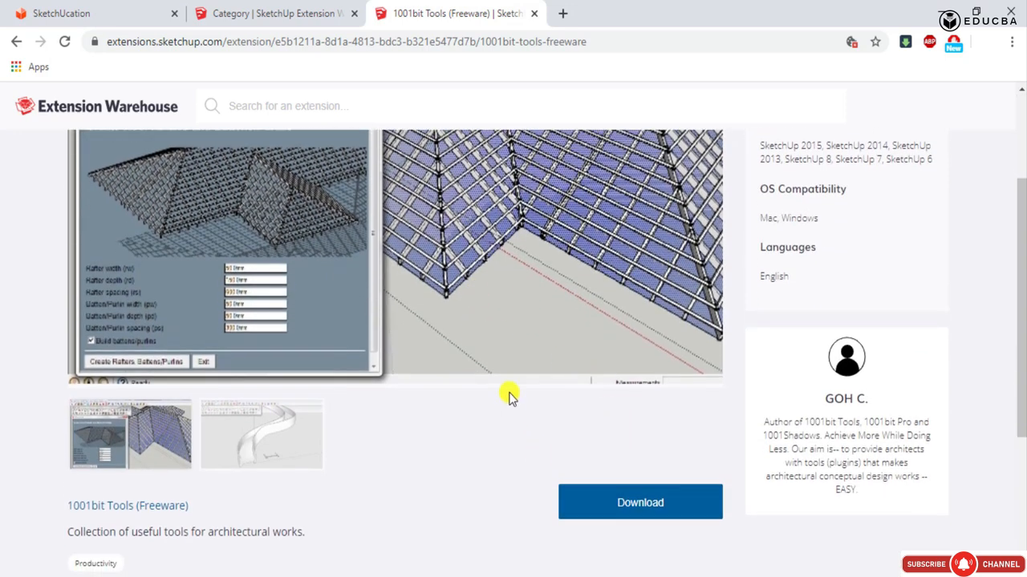
scroll(509, 394, down, 2)
scroll(618, 360, down, 1)
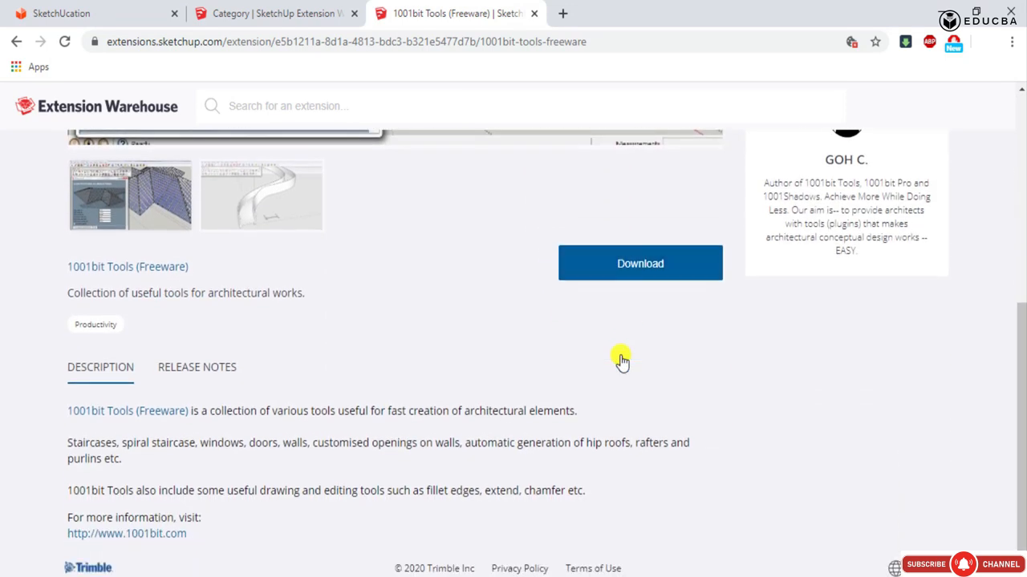
scroll(621, 361, up, 3)
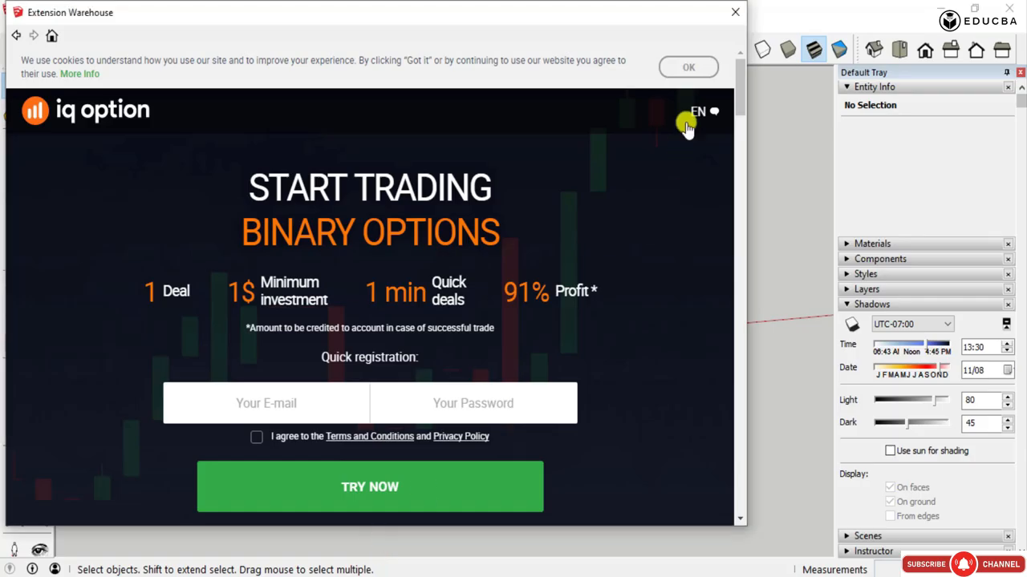
- Back in SketchUp, close the Extension Warehouse, display the 1001bit - tools toolbar to look over its tools, and hide it again
click(735, 9)
right_click(385, 50)
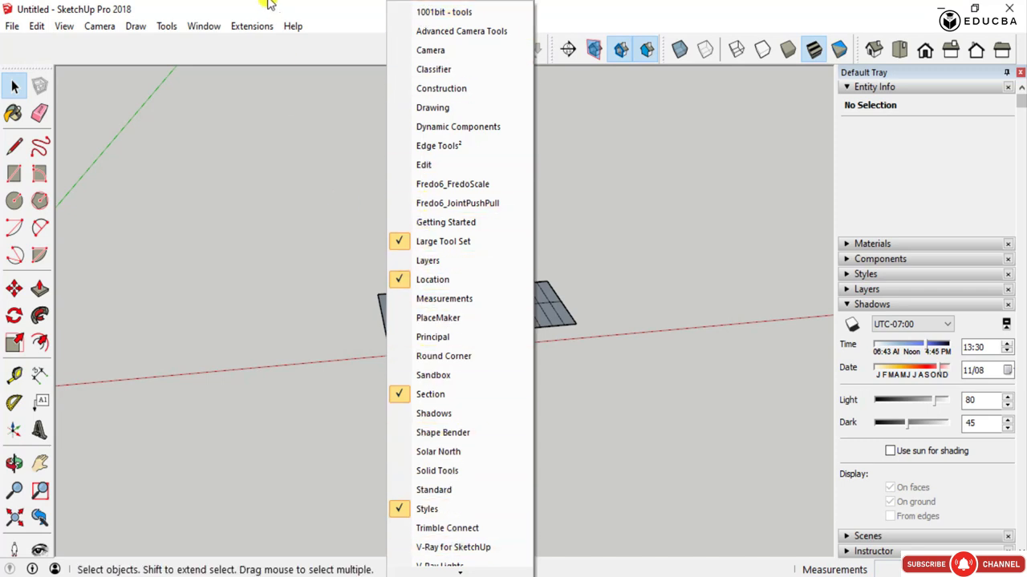
click(272, 58)
right_click(272, 53)
click(248, 52)
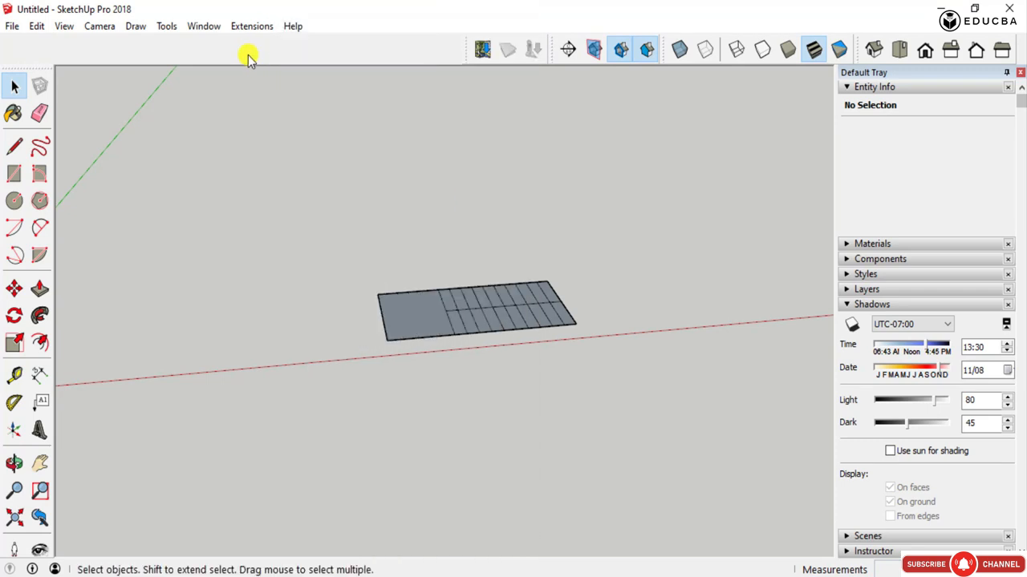
right_click(249, 38)
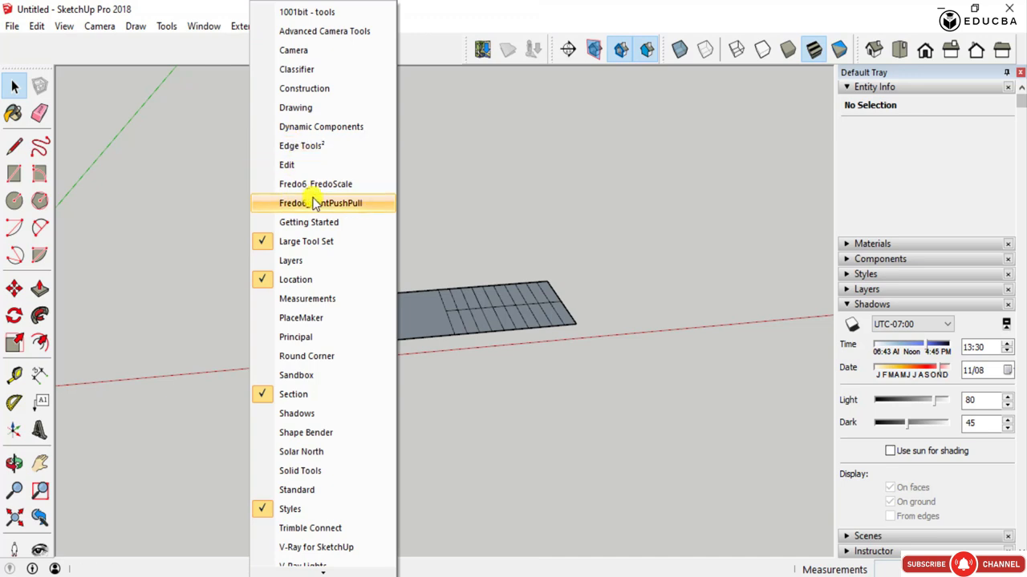
click(287, 12)
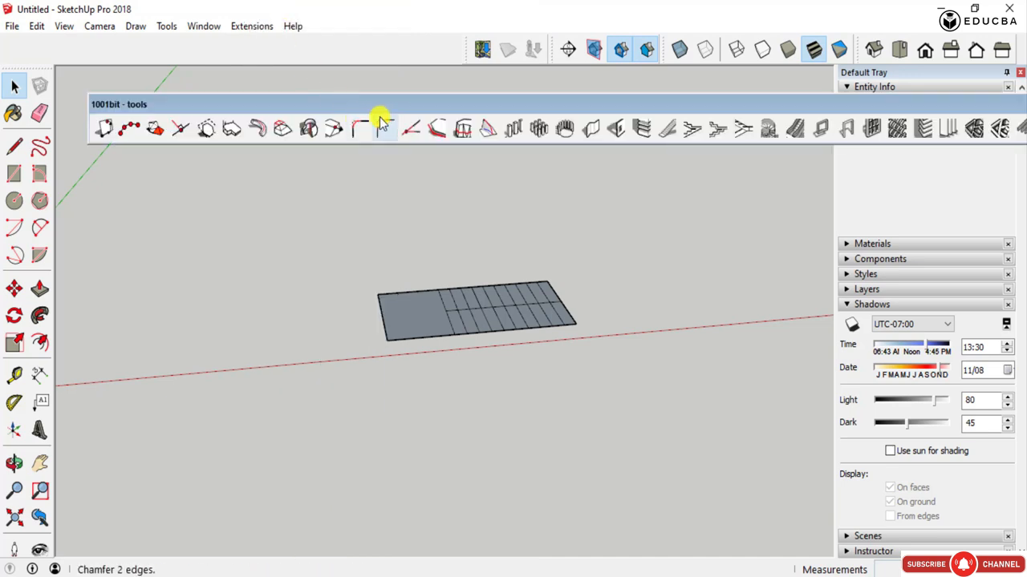
drag(408, 105, 340, 83)
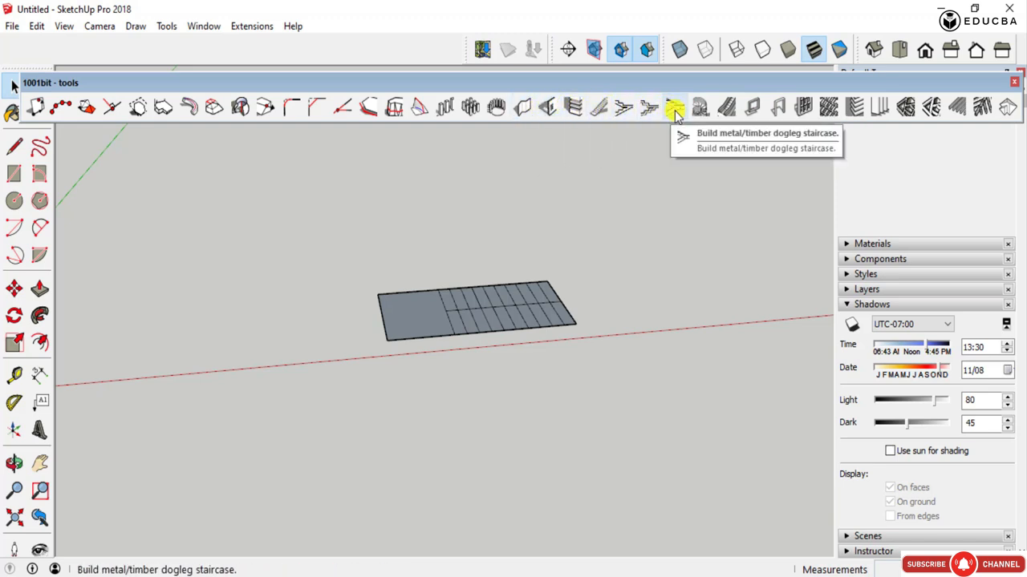
click(1014, 84)
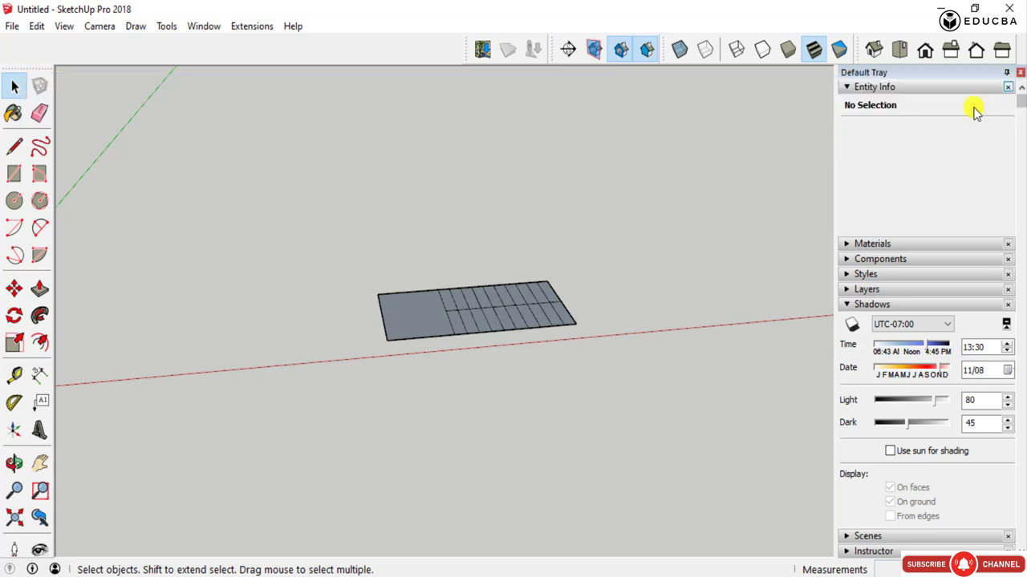
- Display the Fredo6_JointPushPull toolbar, look over its tools, and hide it again
right_click(337, 52)
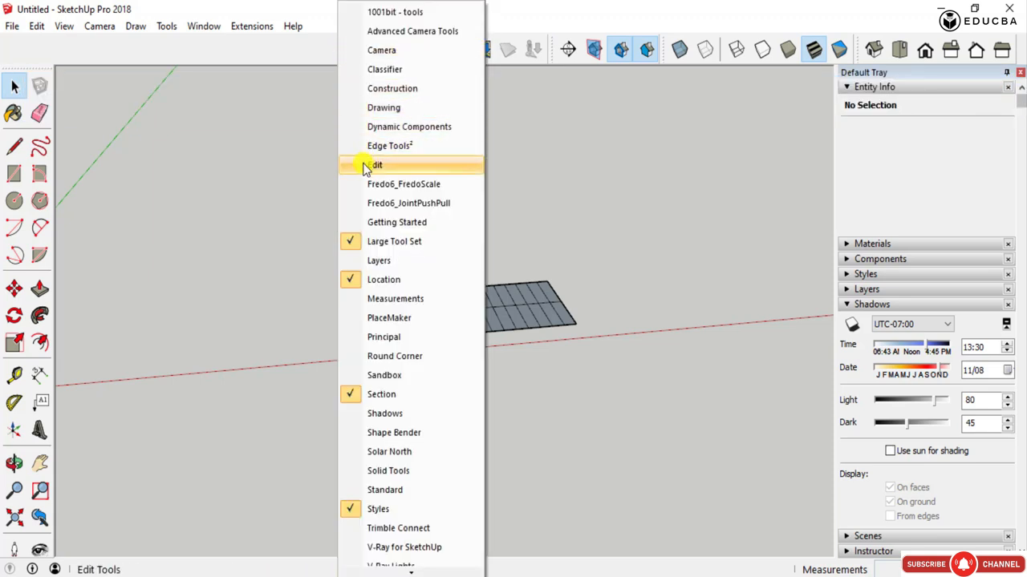
click(353, 205)
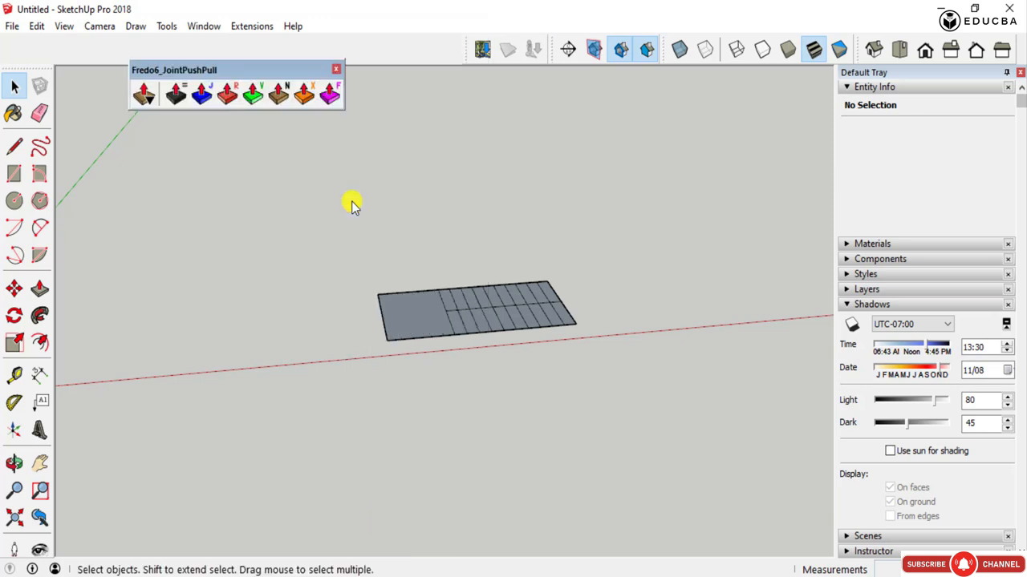
drag(229, 69, 189, 93)
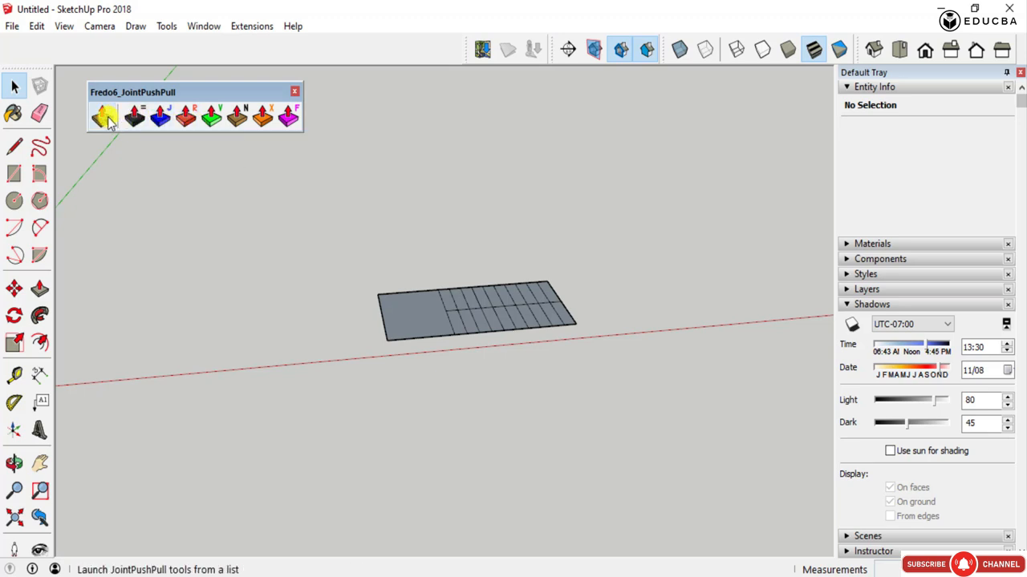
click(296, 93)
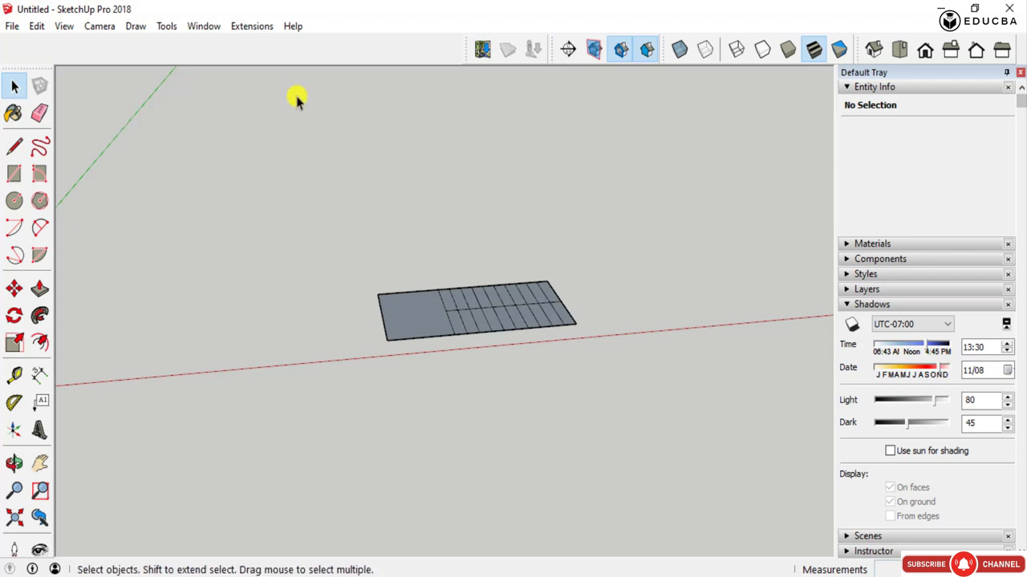
- Display the 1001bit - tools toolbar again and adjust its docked position in the row above the drawing area
middle_drag(569, 314, 447, 305)
scroll(446, 311, up, 2)
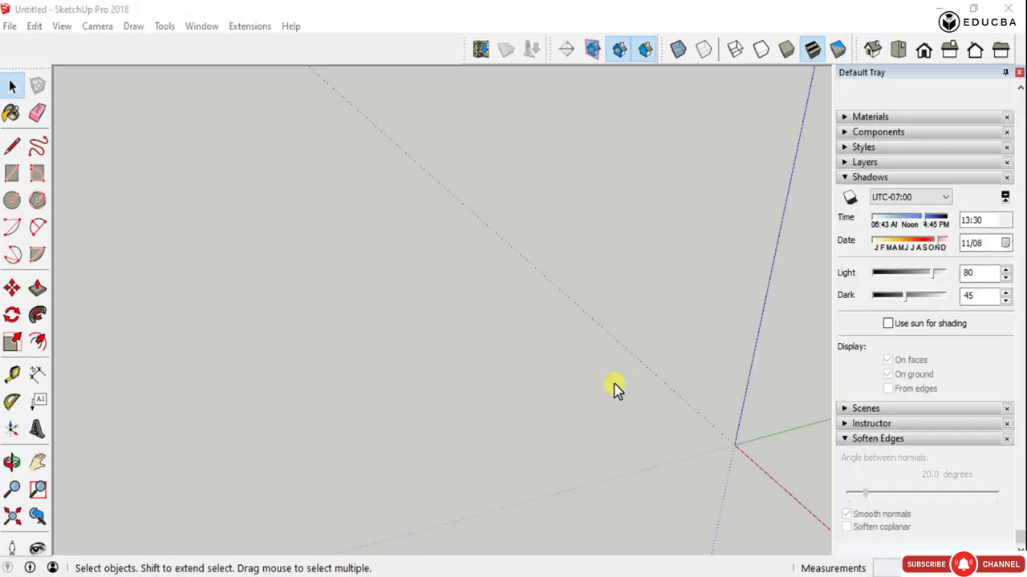
right_click(239, 52)
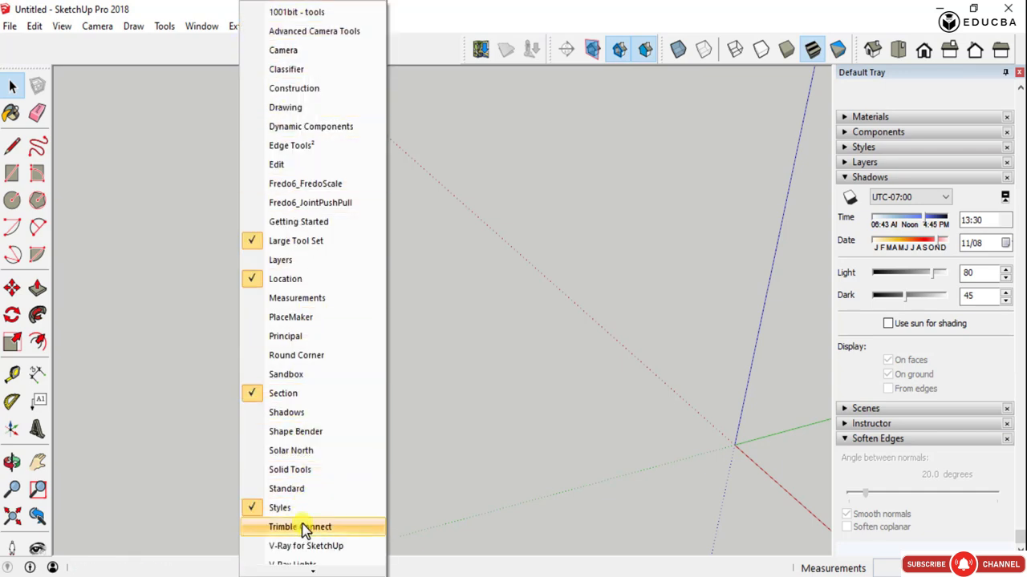
scroll(309, 521, down, 3)
scroll(311, 486, up, 3)
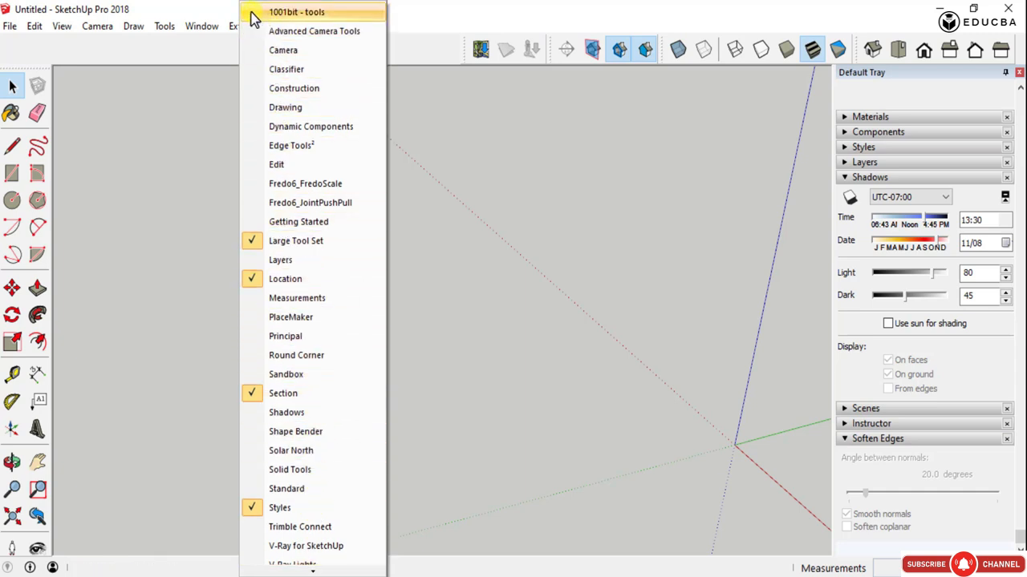
click(289, 12)
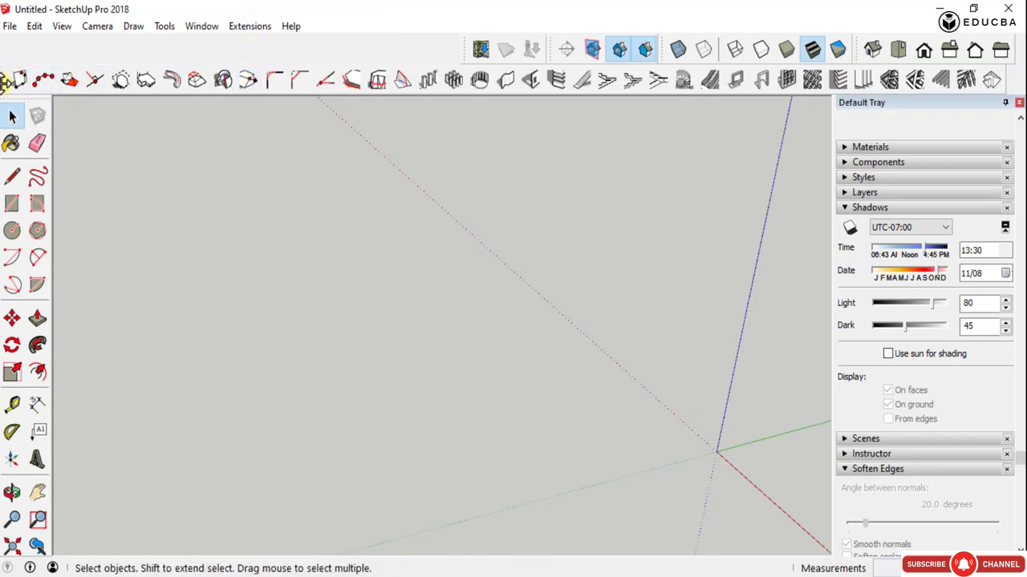
drag(5, 80, 41, 90)
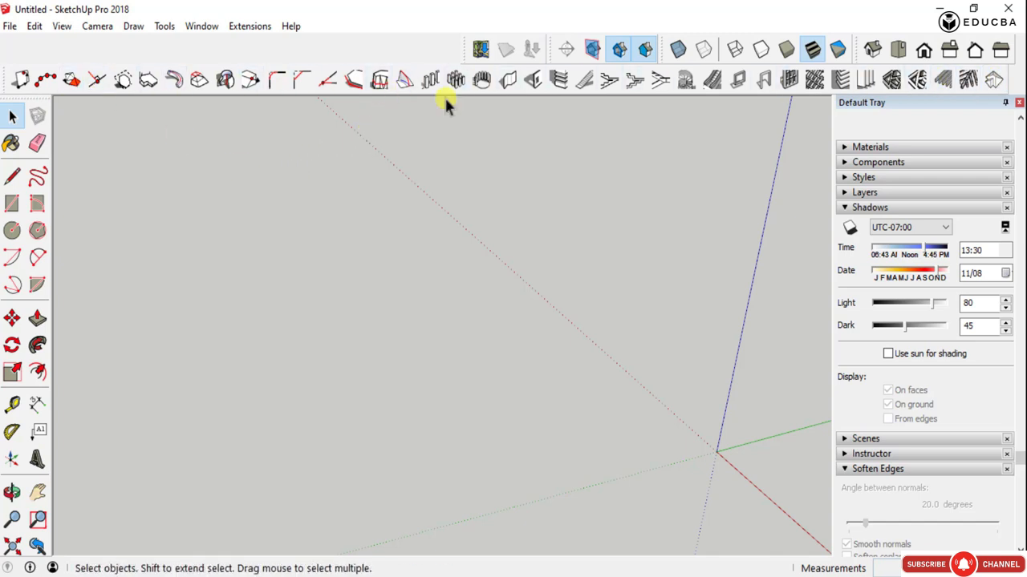
- Open the 1001bit Divide Edge settings and move the dialog aside to clear more of the drawing area
scroll(305, 282, down, 5)
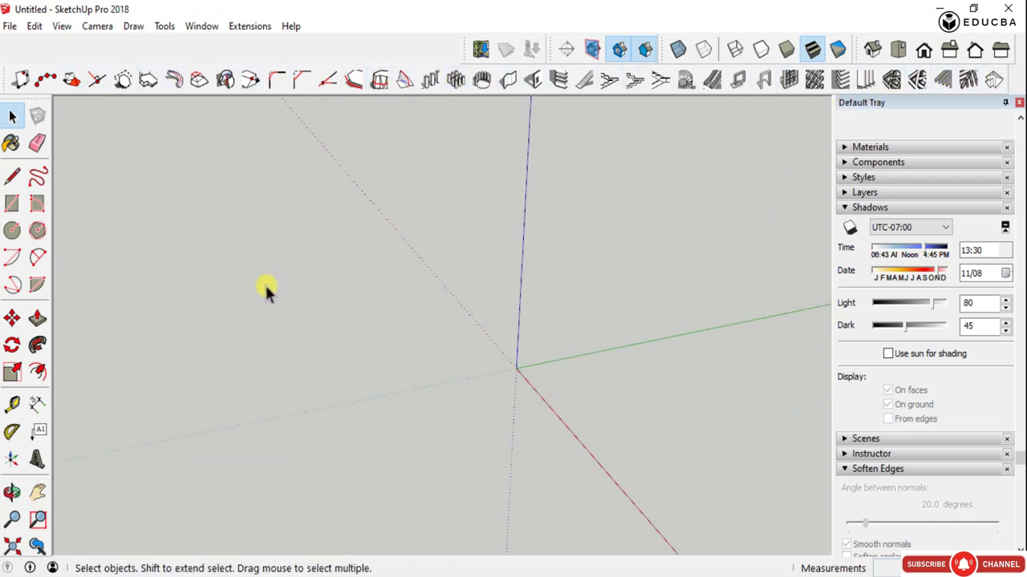
middle_drag(283, 336, 428, 341)
scroll(590, 317, down, 3)
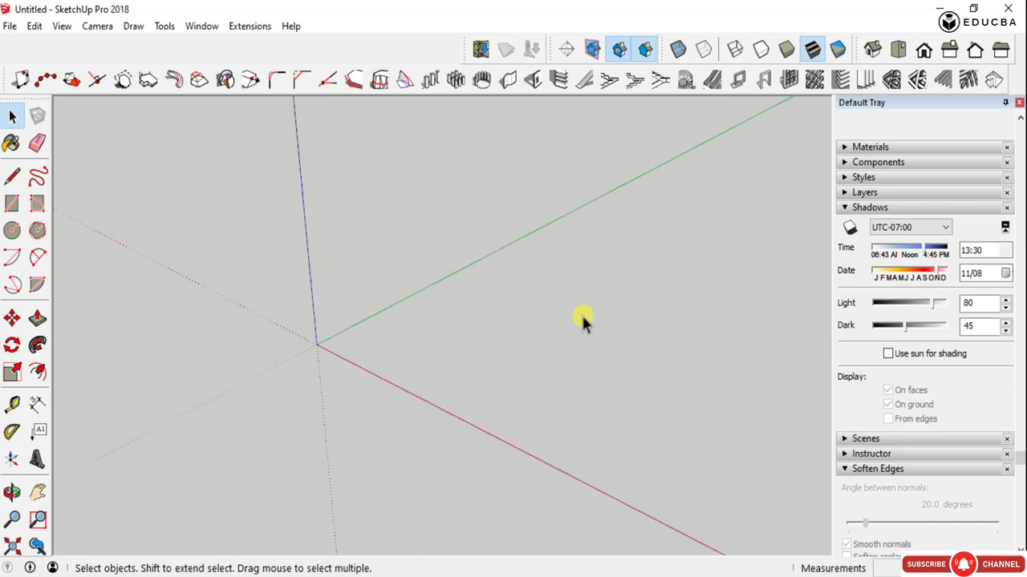
key(h)
scroll(321, 356, up, 4)
drag(290, 337, 347, 340)
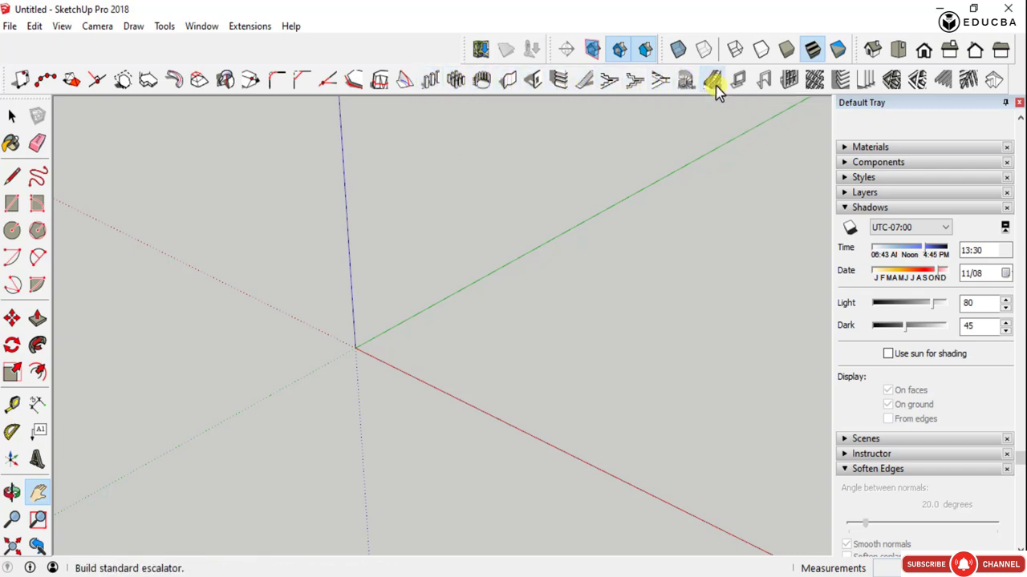
click(46, 81)
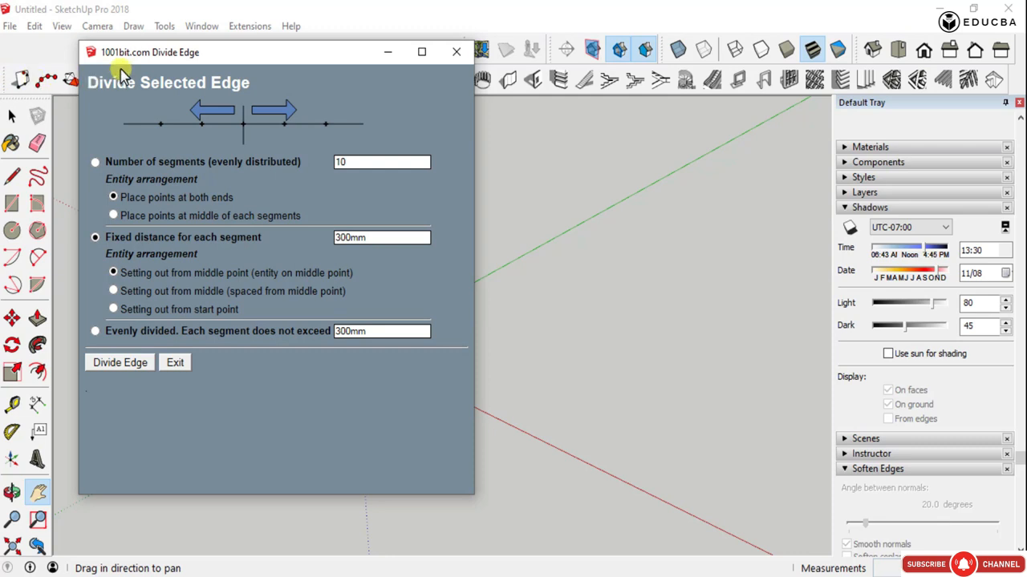
drag(124, 56, 61, 57)
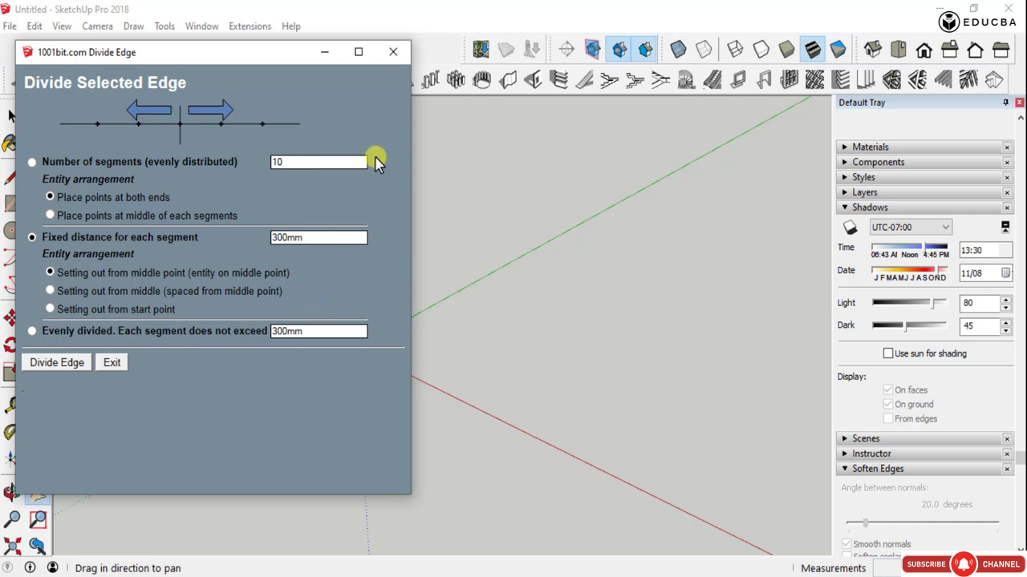
- Close the Divide Edge settings, draw a line from the origin along the red axis, and select the line
click(391, 53)
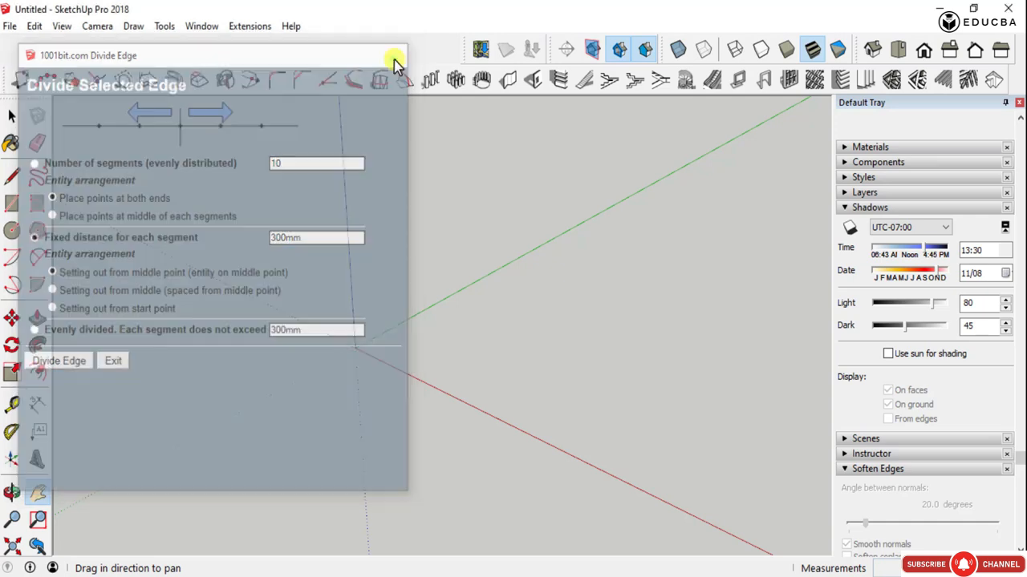
key(l)
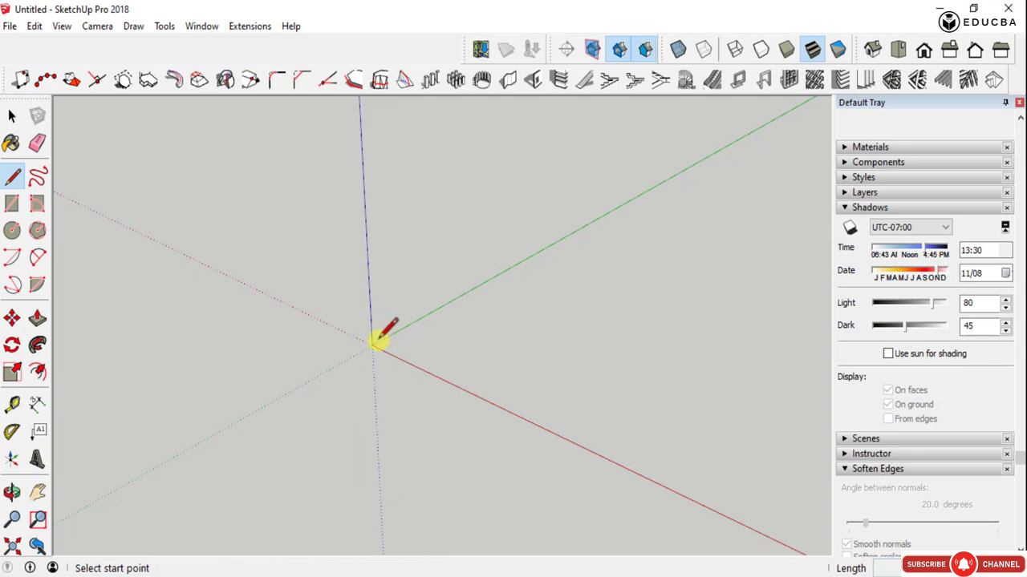
click(373, 345)
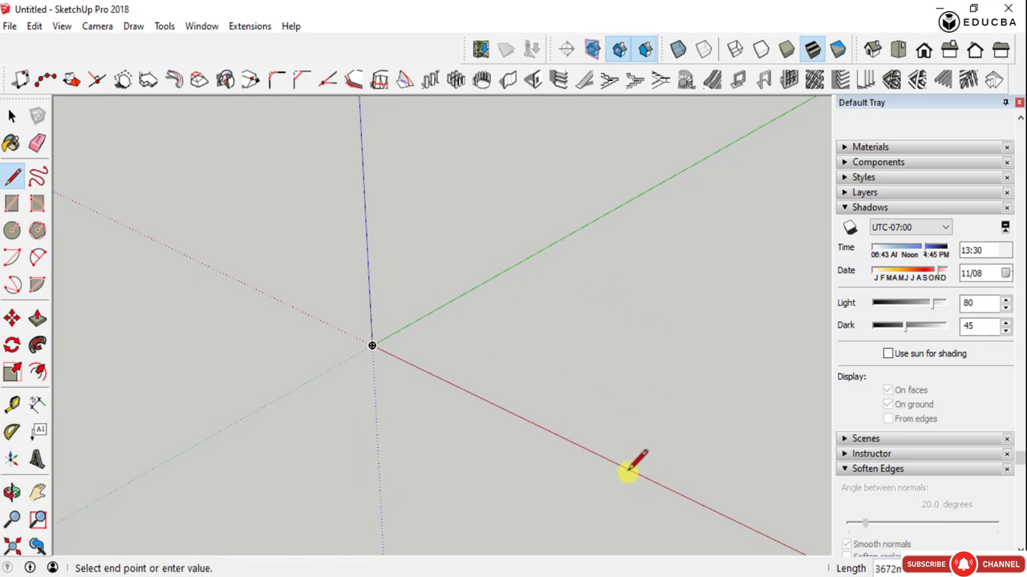
scroll(505, 415, down, 2)
middle_drag(563, 402, 602, 394)
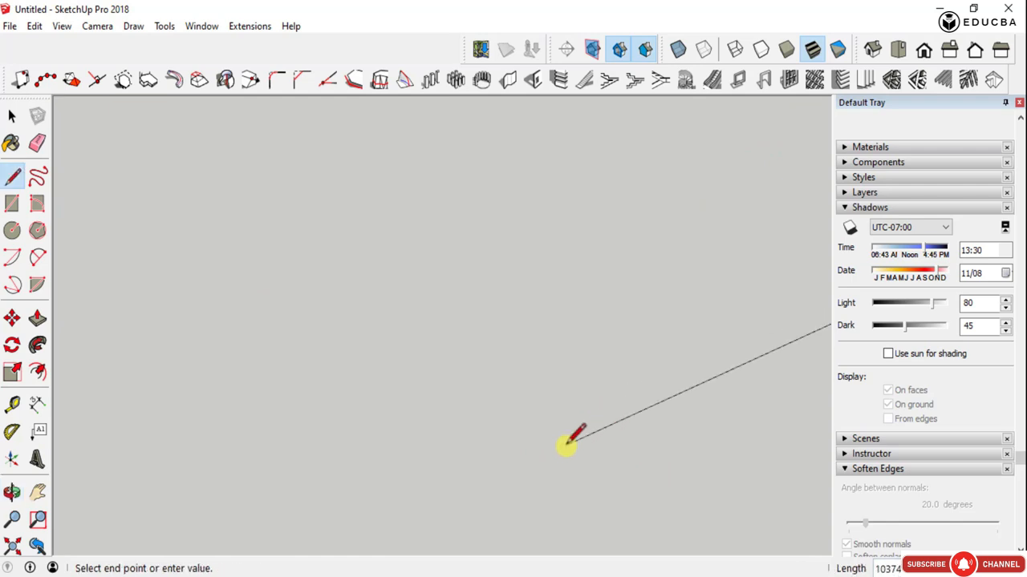
scroll(364, 422, down, 5)
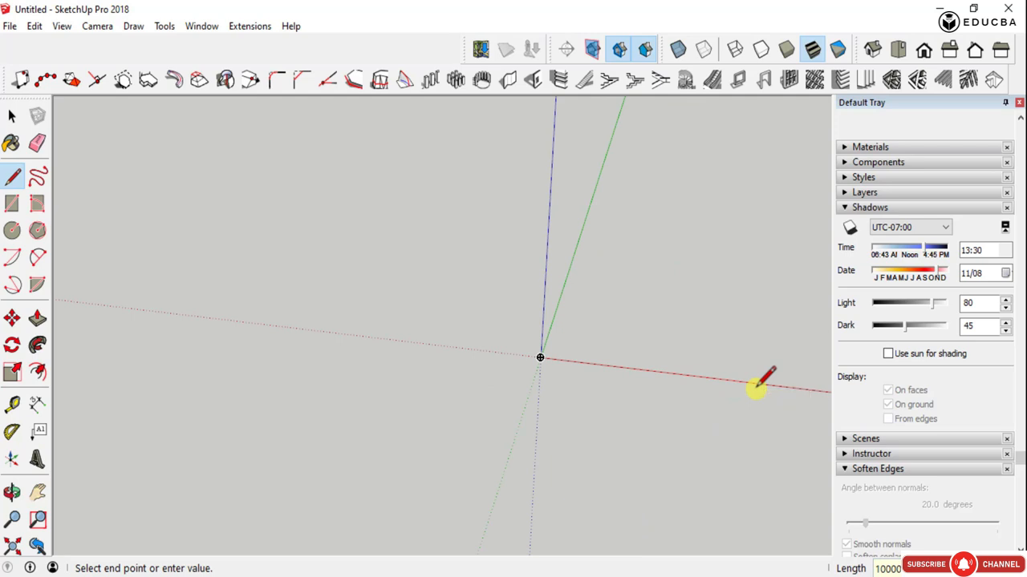
key(Return)
key(Escape)
middle_drag(715, 332, 369, 351)
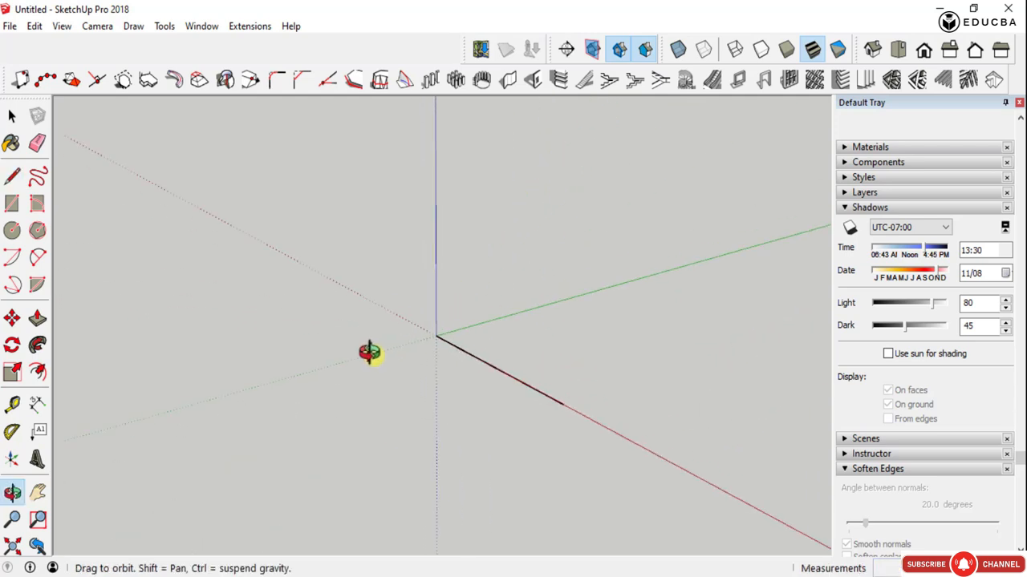
key(space)
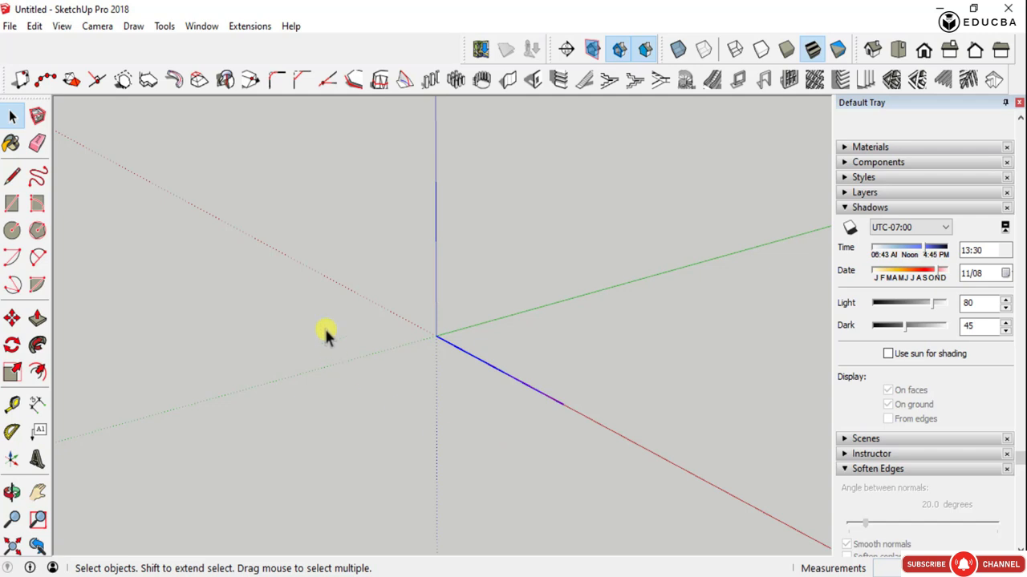
- Try dividing the selected line into 20 evenly distributed segments with points at both ends, using the 1001bit Divide Edge tool
click(42, 81)
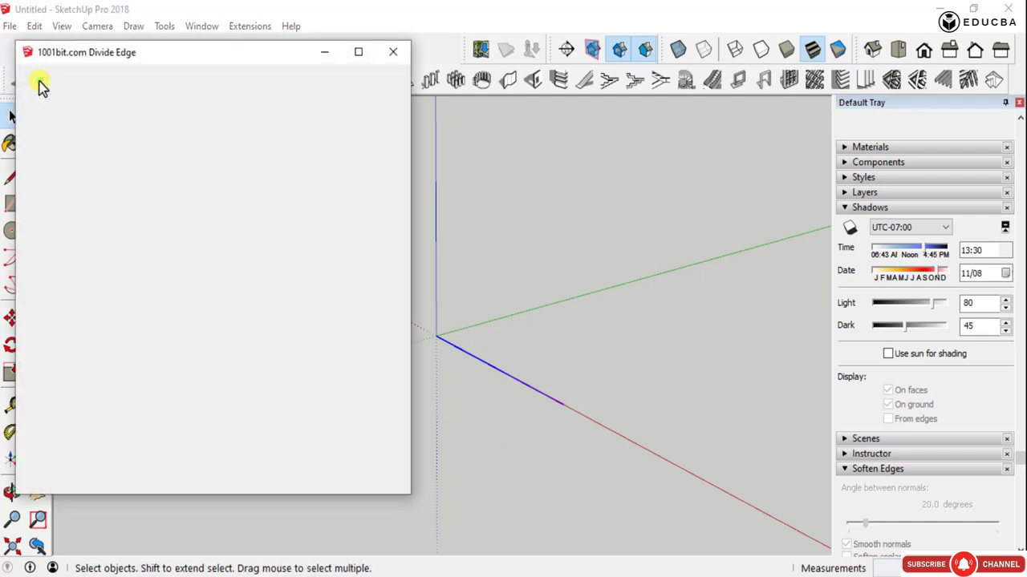
click(395, 53)
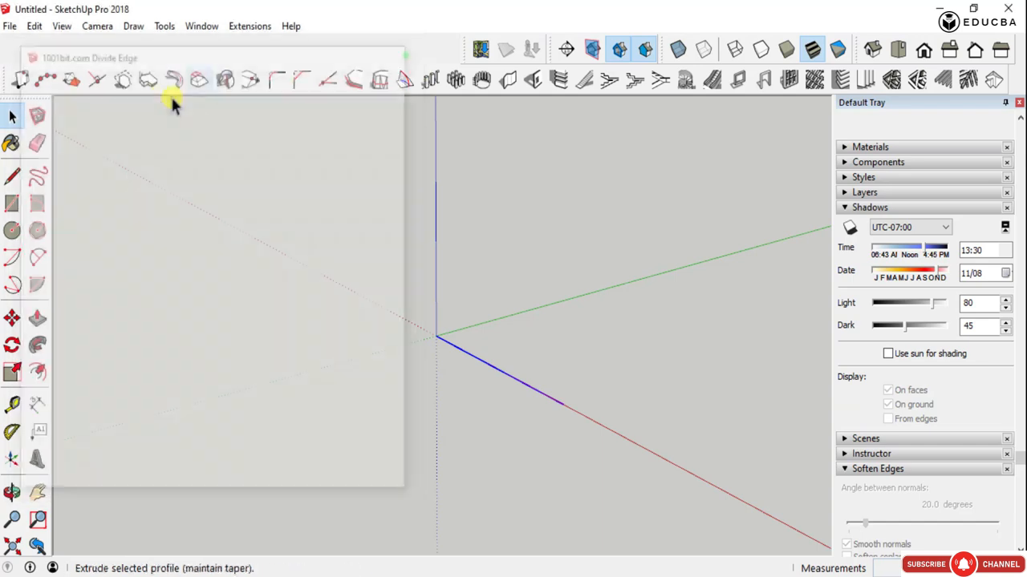
click(49, 81)
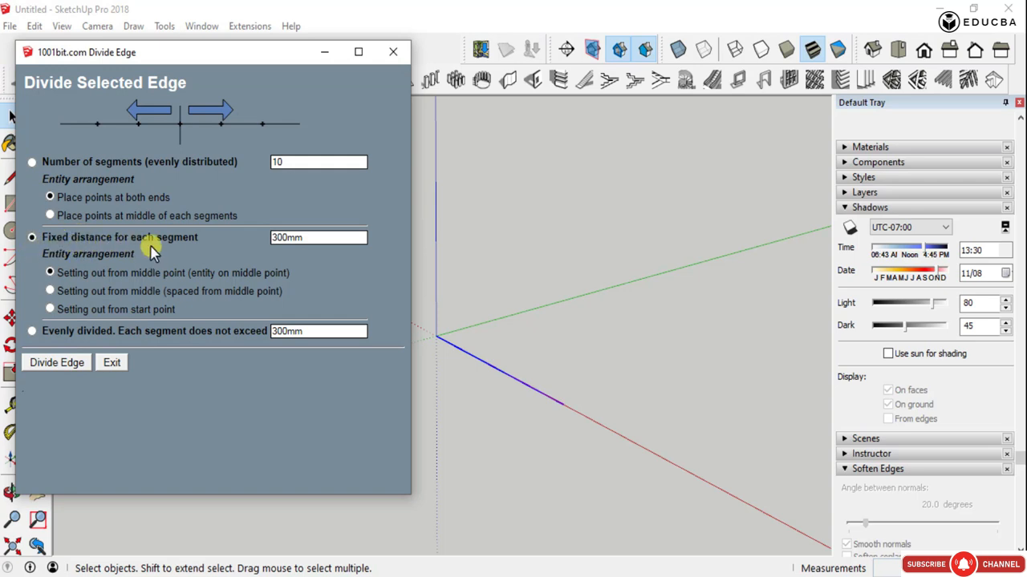
click(32, 163)
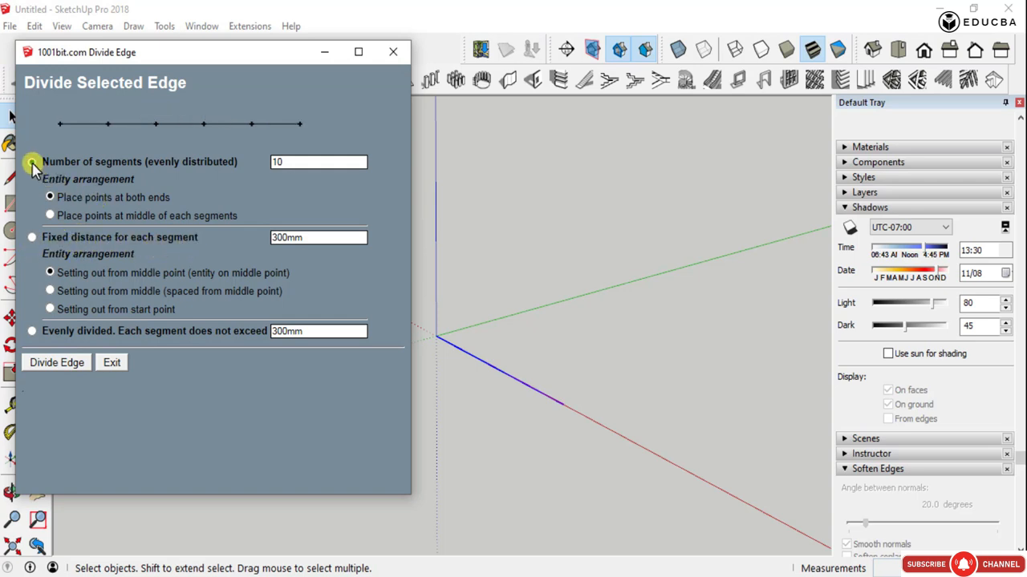
click(32, 332)
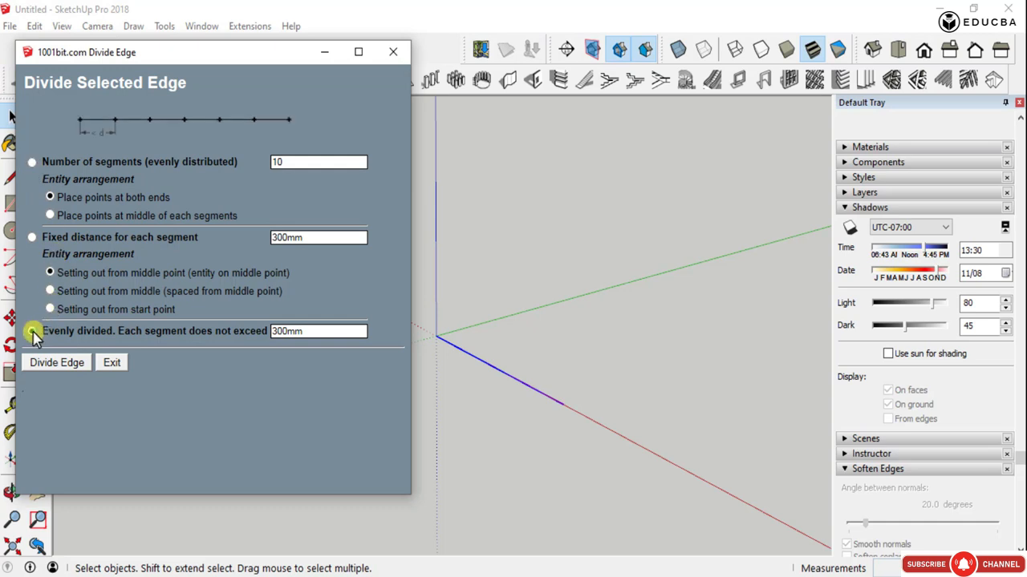
click(31, 163)
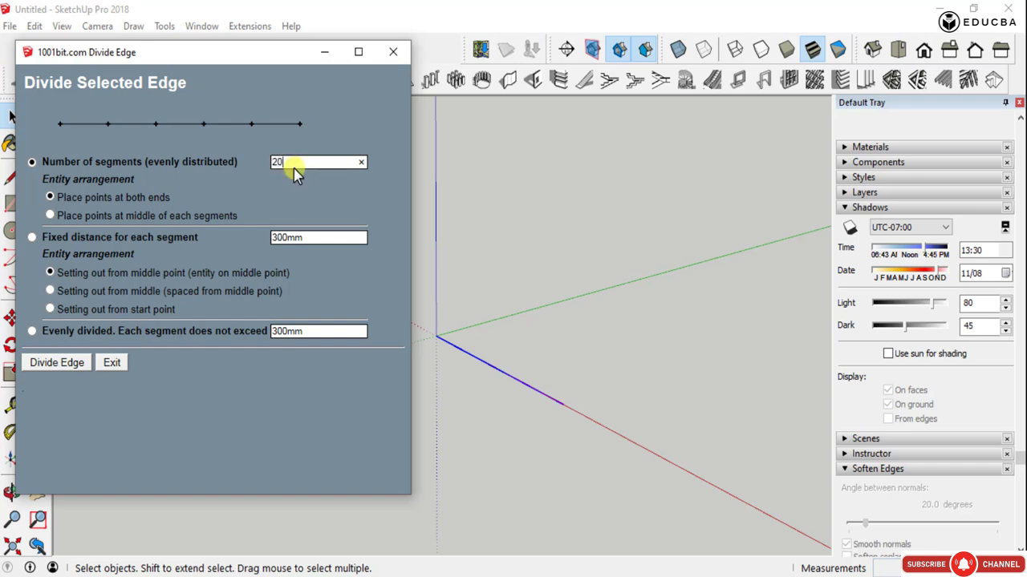
click(40, 363)
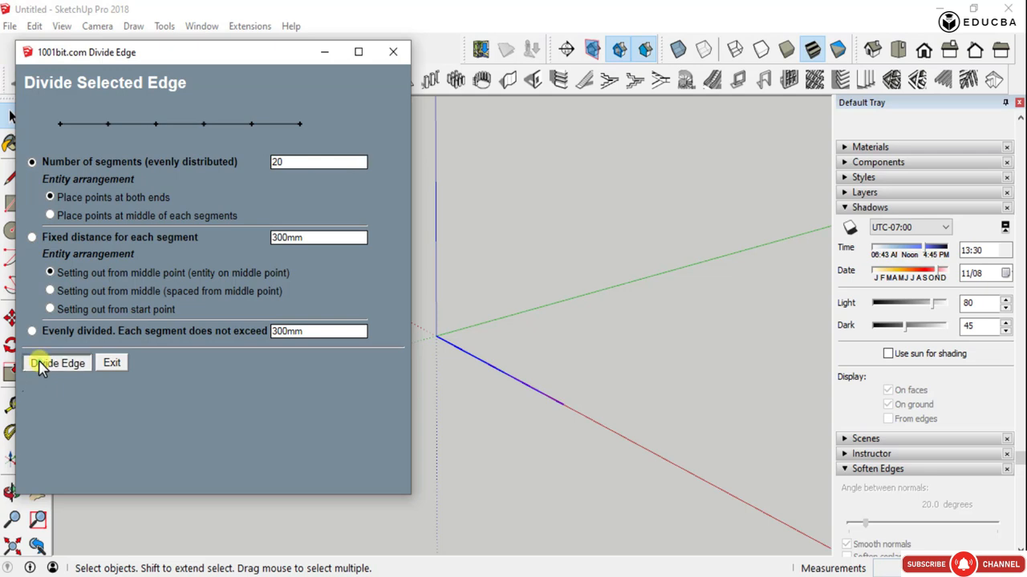
scroll(553, 401, up, 3)
scroll(562, 405, up, 3)
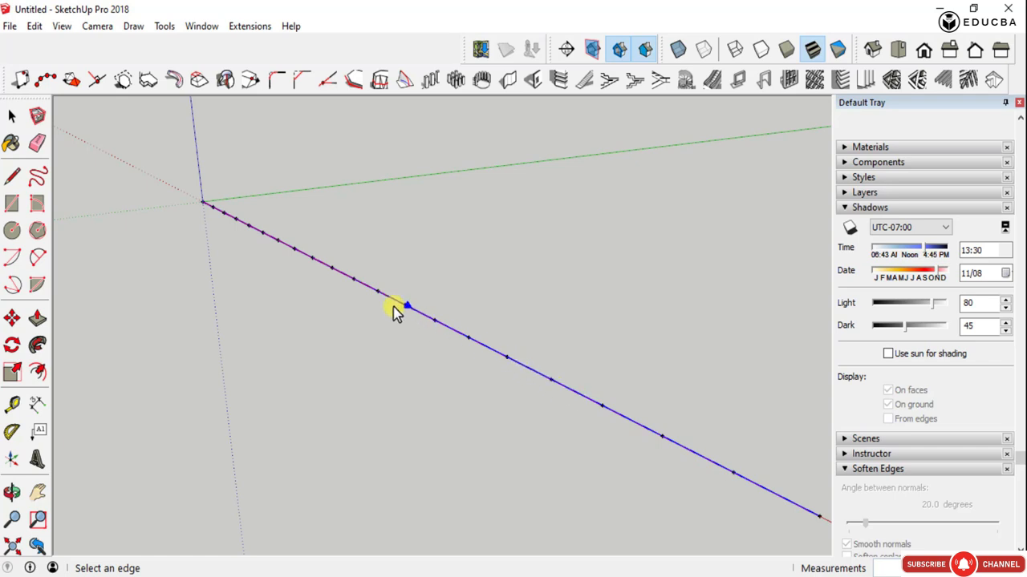
scroll(374, 300, down, 3)
key(space)
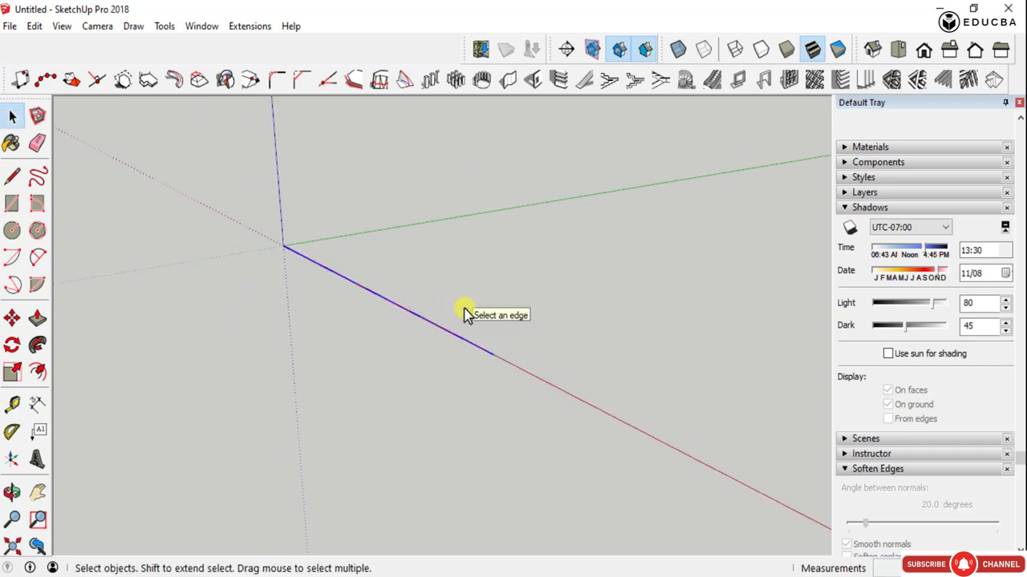
- Reopen the Divide Edge settings and try both point placements, then a fixed distance of 5000 set out from the middle and from the start point
click(50, 84)
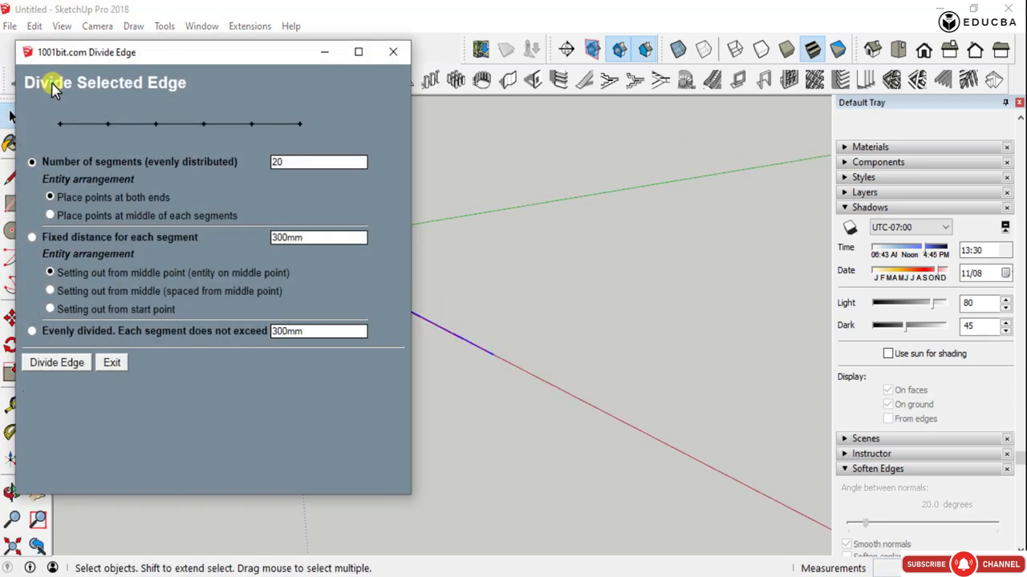
drag(234, 61, 218, 57)
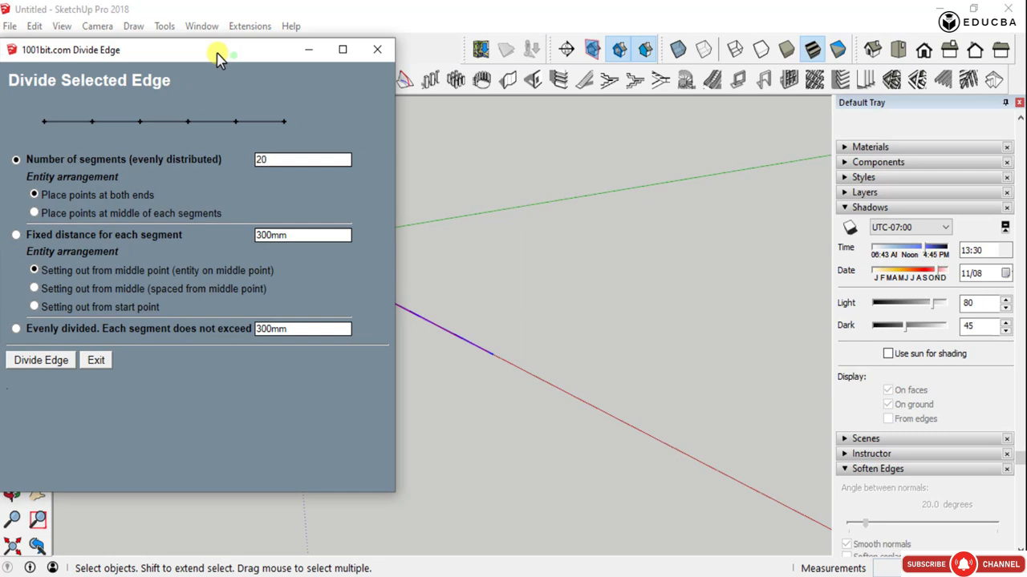
click(34, 213)
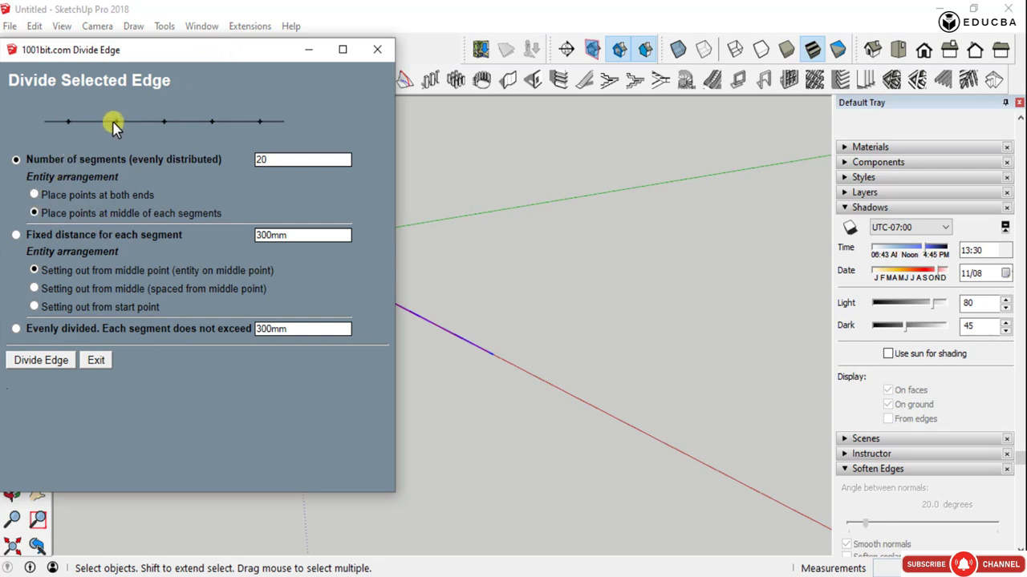
click(34, 197)
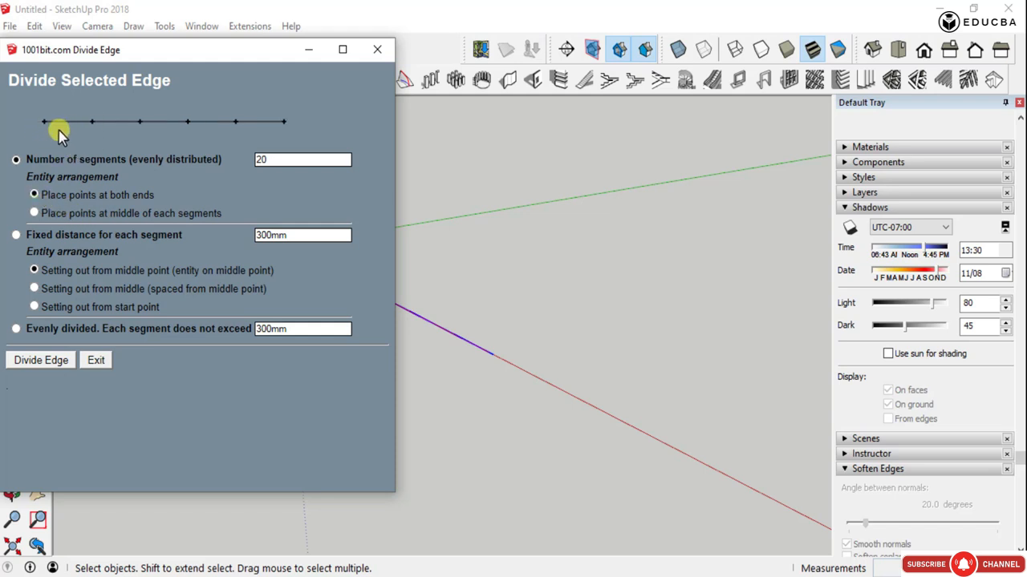
click(17, 235)
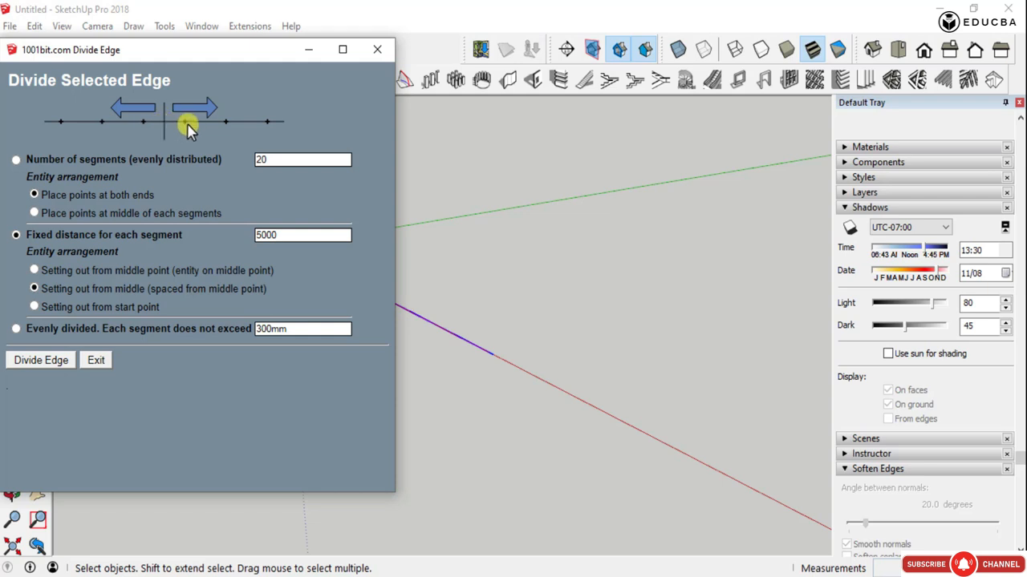
click(34, 308)
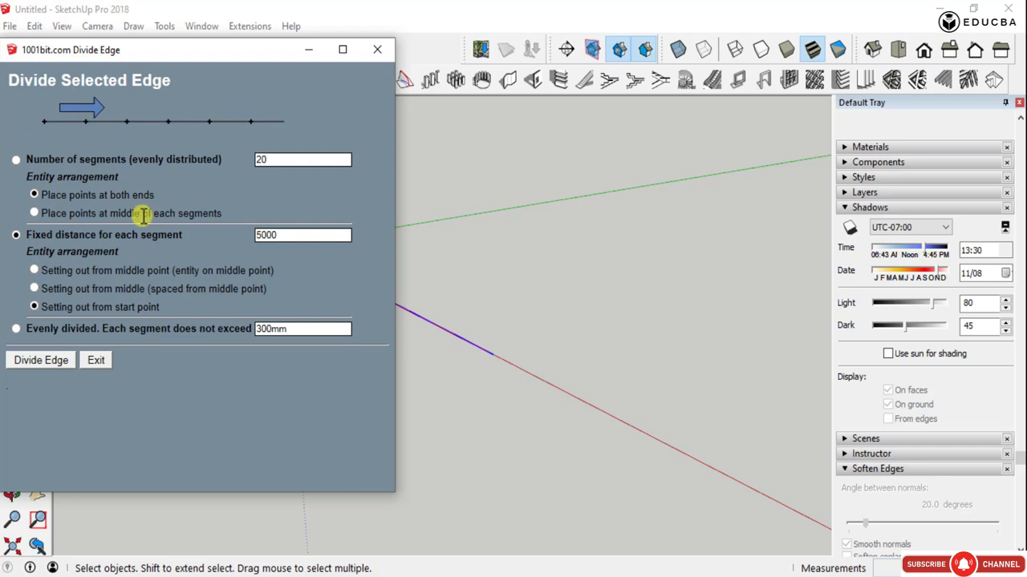
- Try dividing the line evenly with each segment not exceeding 6000
click(17, 329)
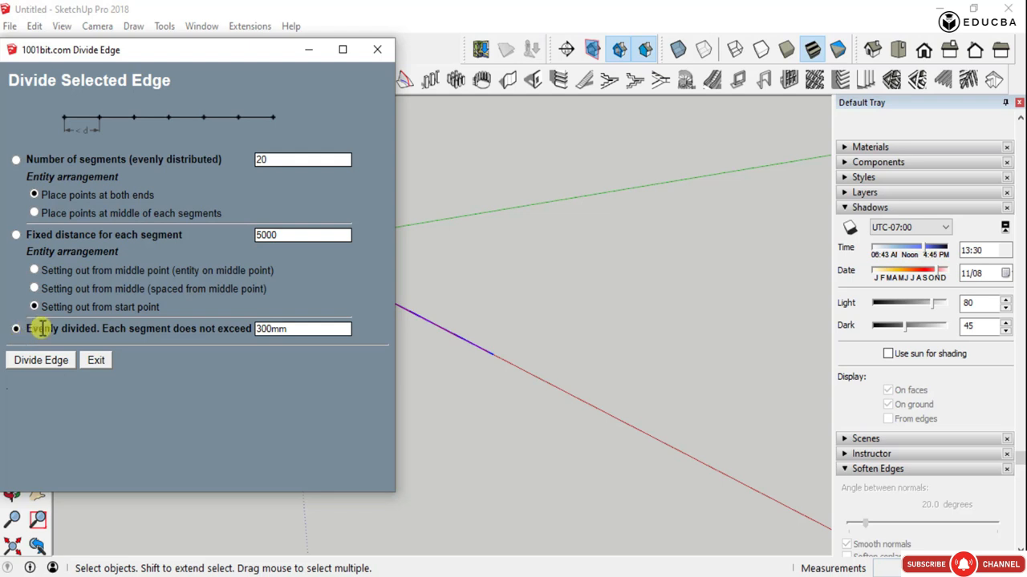
double_click(280, 331)
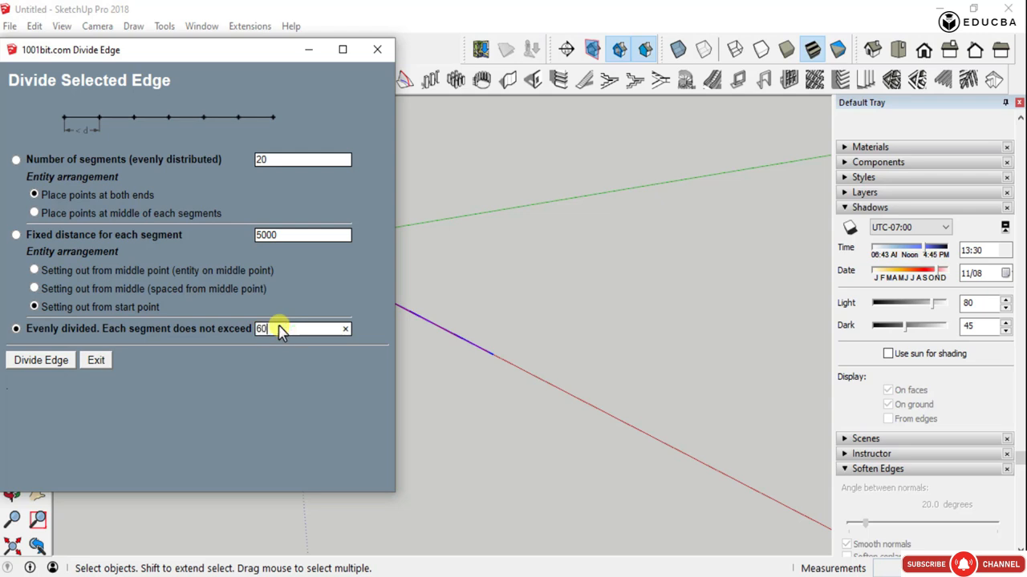
click(62, 365)
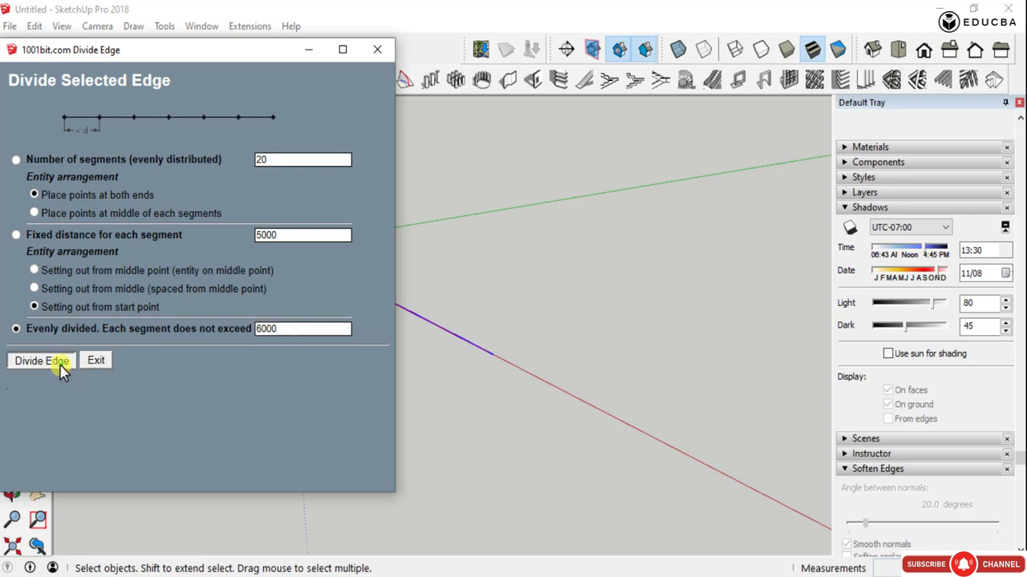
- Examine the spacing of the division points along the line from its start to its end
scroll(284, 314, up, 3)
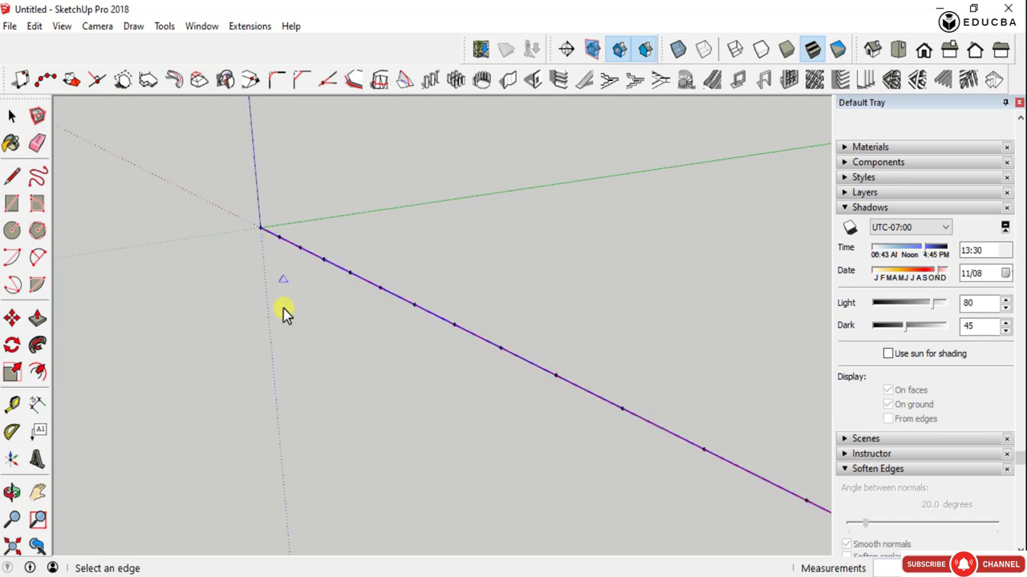
middle_drag(284, 314, 588, 346)
scroll(294, 367, down, 5)
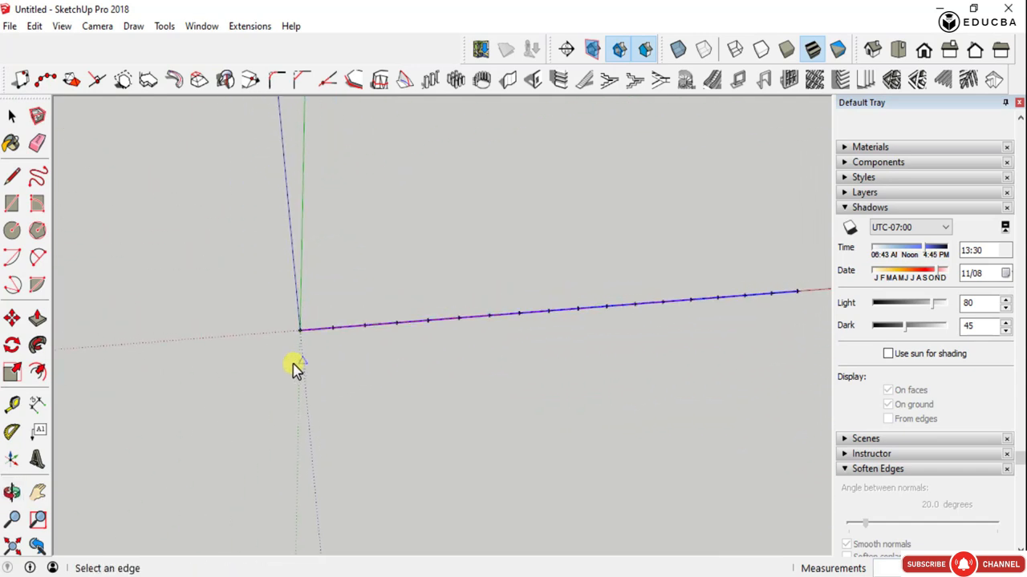
scroll(644, 312, up, 2)
scroll(550, 326, up, 2)
scroll(672, 339, down, 3)
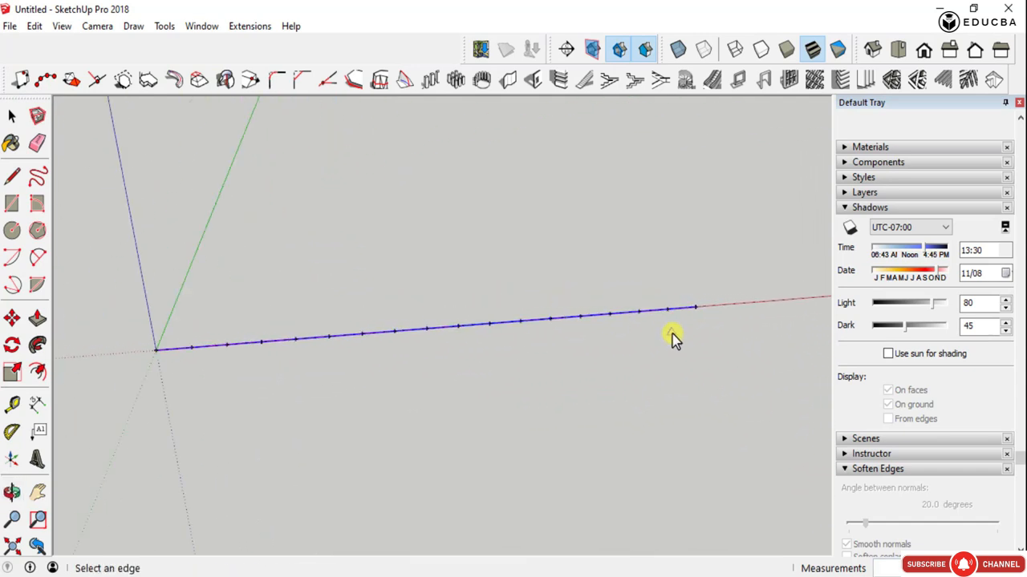
scroll(676, 317, up, 2)
scroll(678, 315, up, 4)
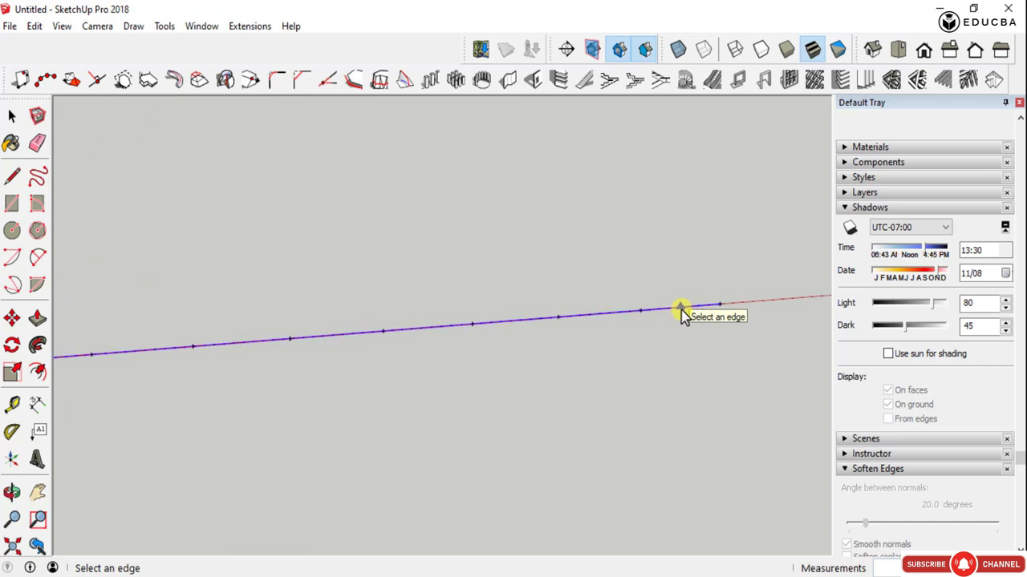
scroll(683, 313, down, 1)
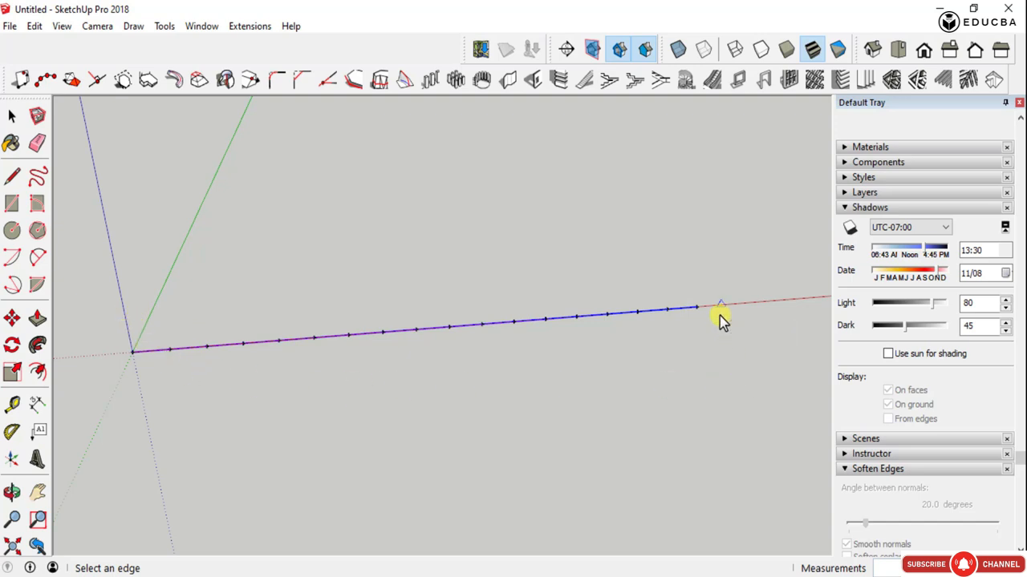
click(46, 79)
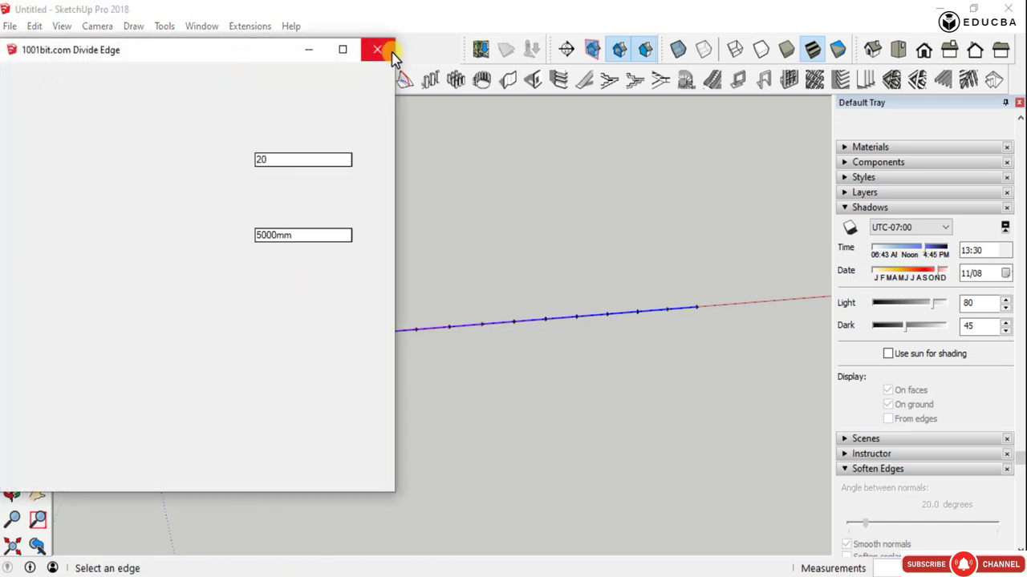
click(377, 49)
click(48, 80)
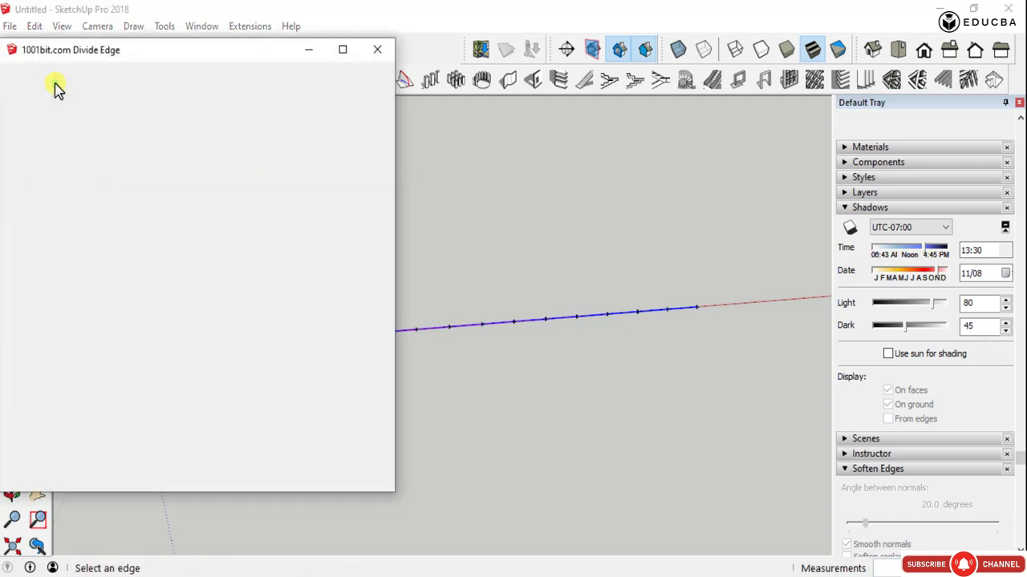
click(377, 49)
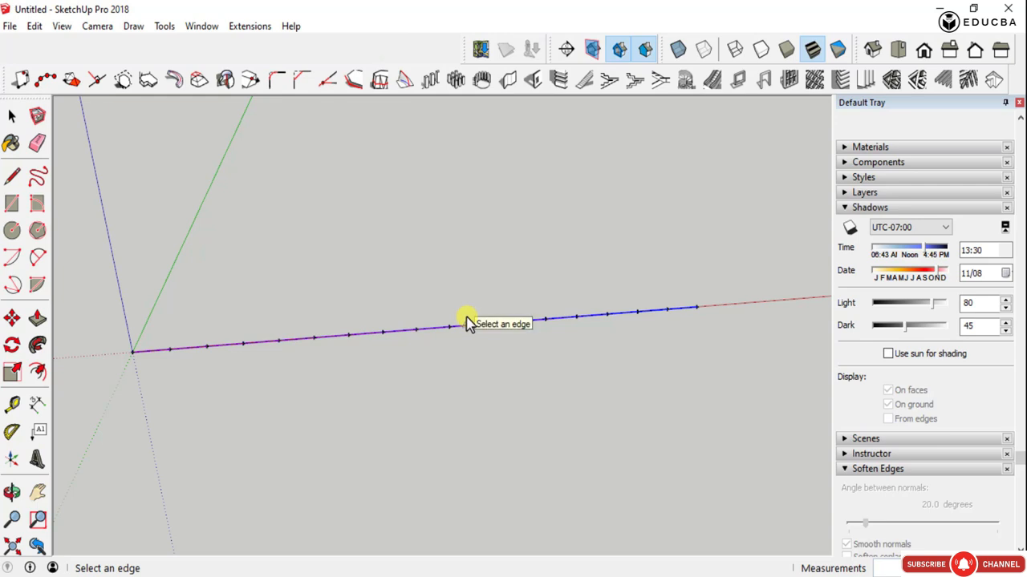
key(space)
scroll(481, 328, down, 2)
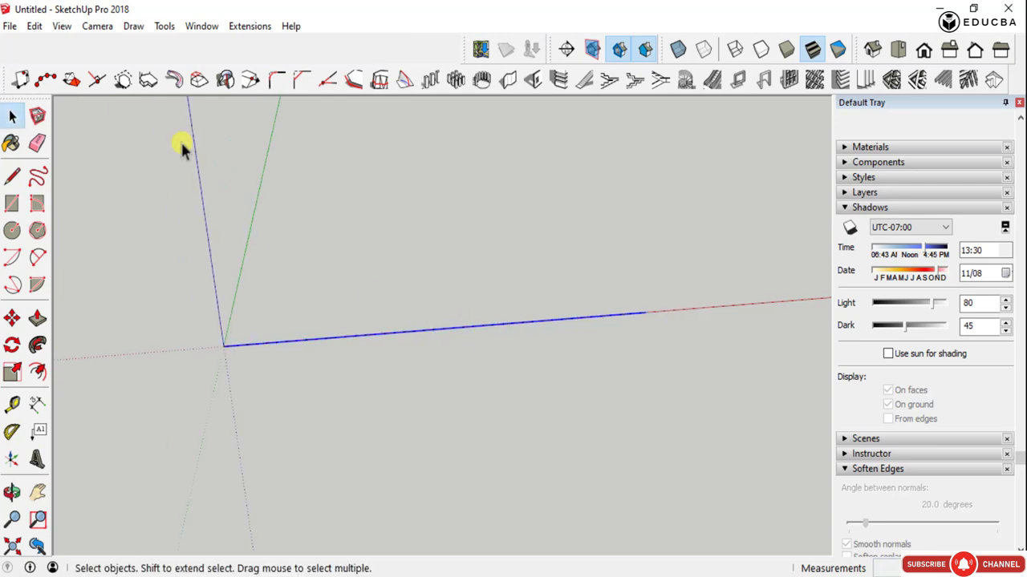
click(48, 80)
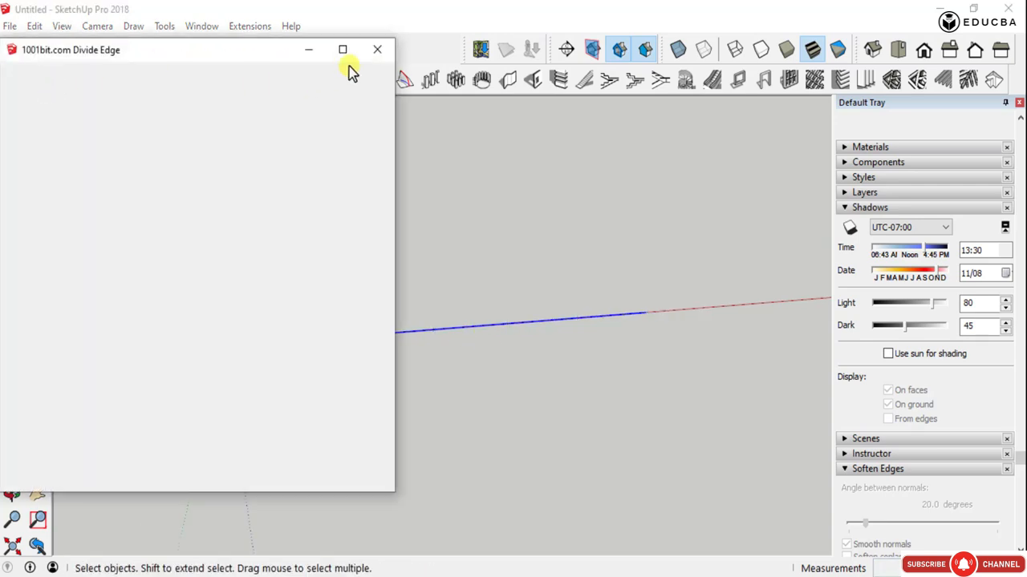
click(376, 53)
middle_drag(596, 385, 566, 398)
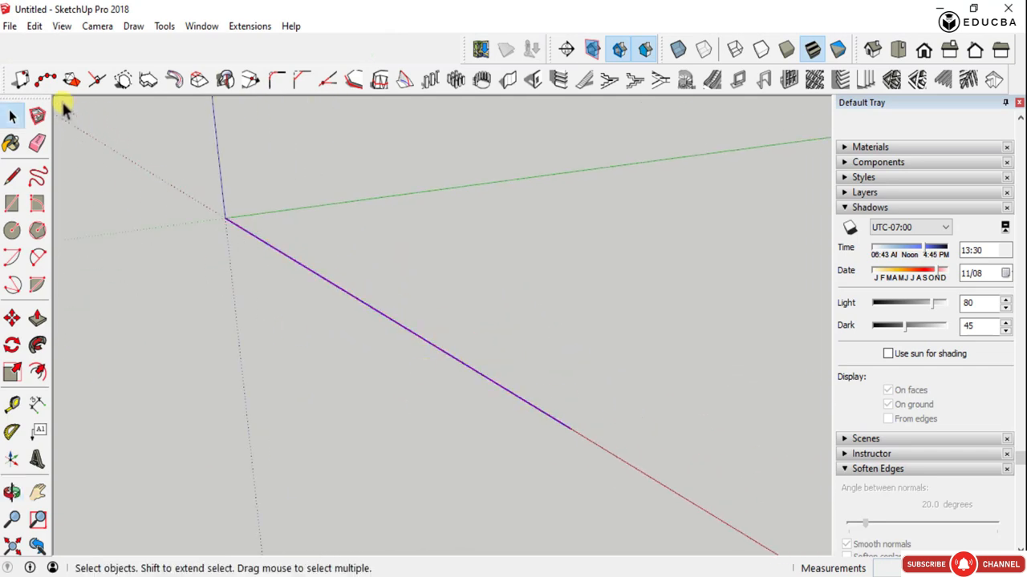
- Try dividing the line evenly with each segment not exceeding 4500 mm, and inspect the division points from end to end
click(45, 81)
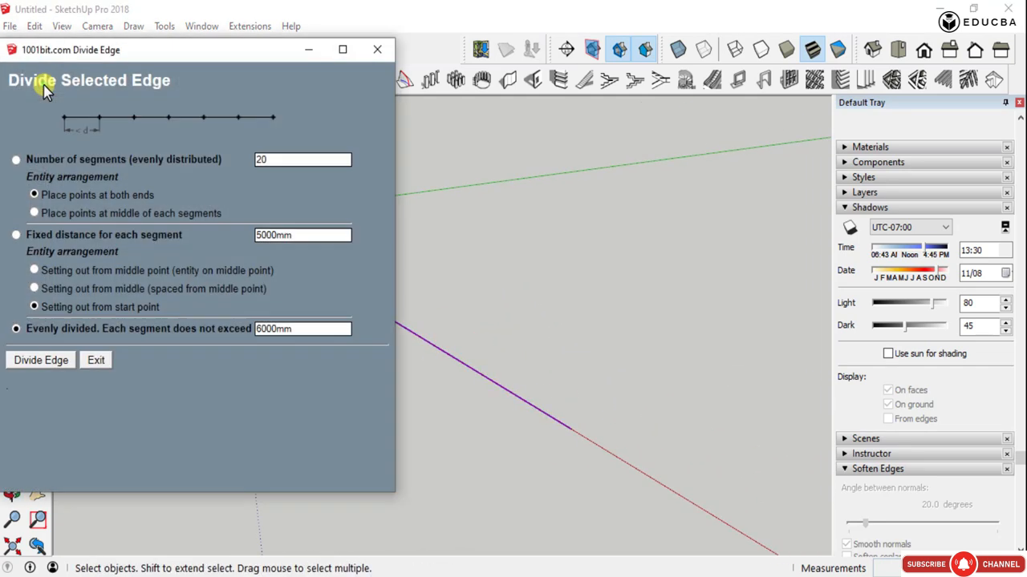
double_click(277, 331)
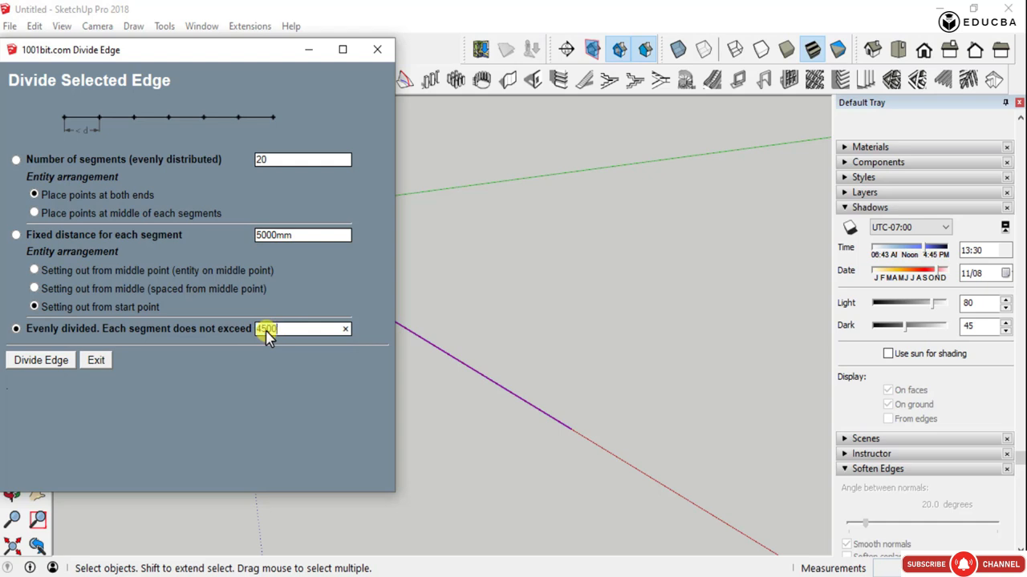
click(45, 361)
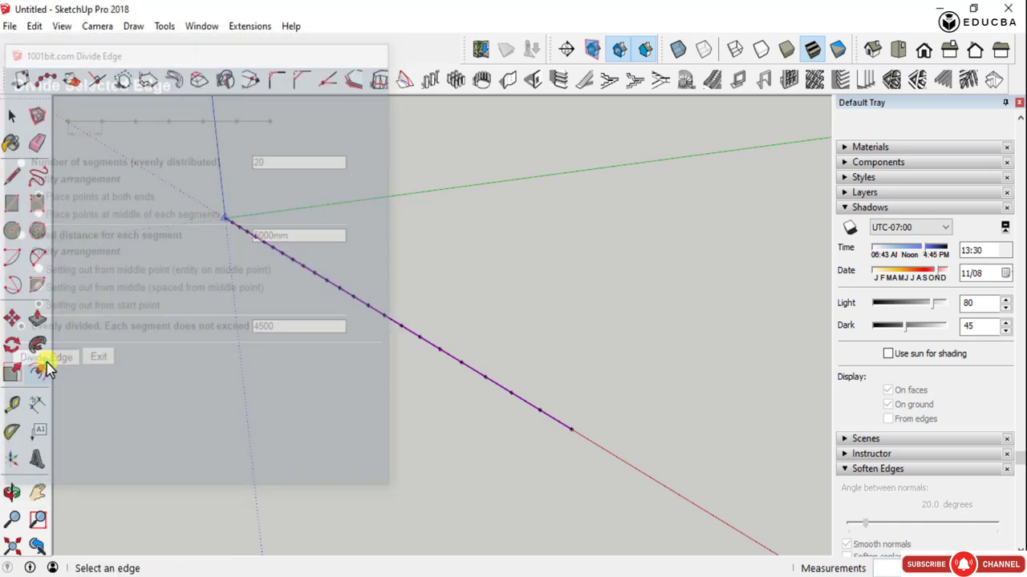
scroll(236, 213, up, 3)
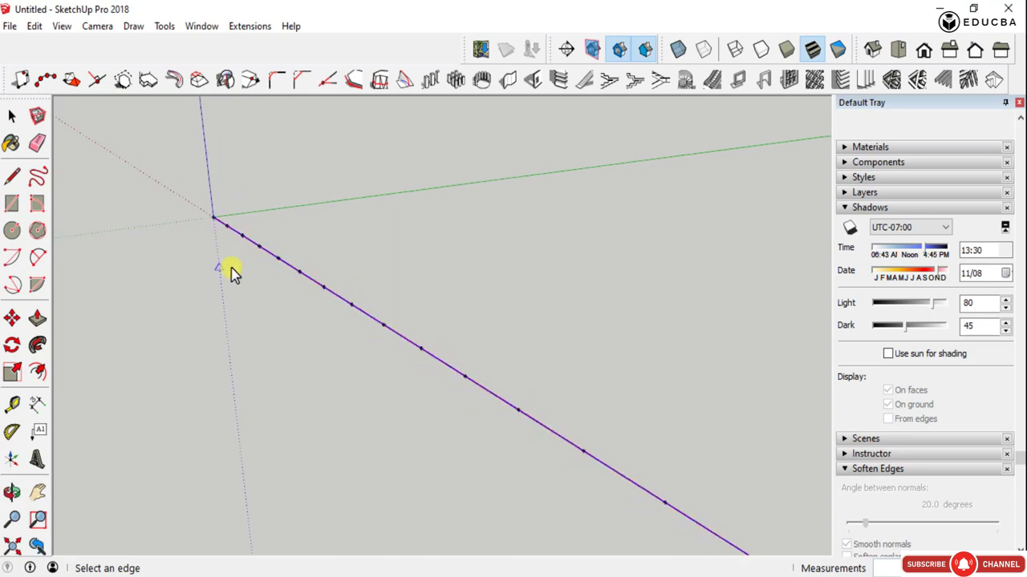
middle_drag(231, 273, 289, 356)
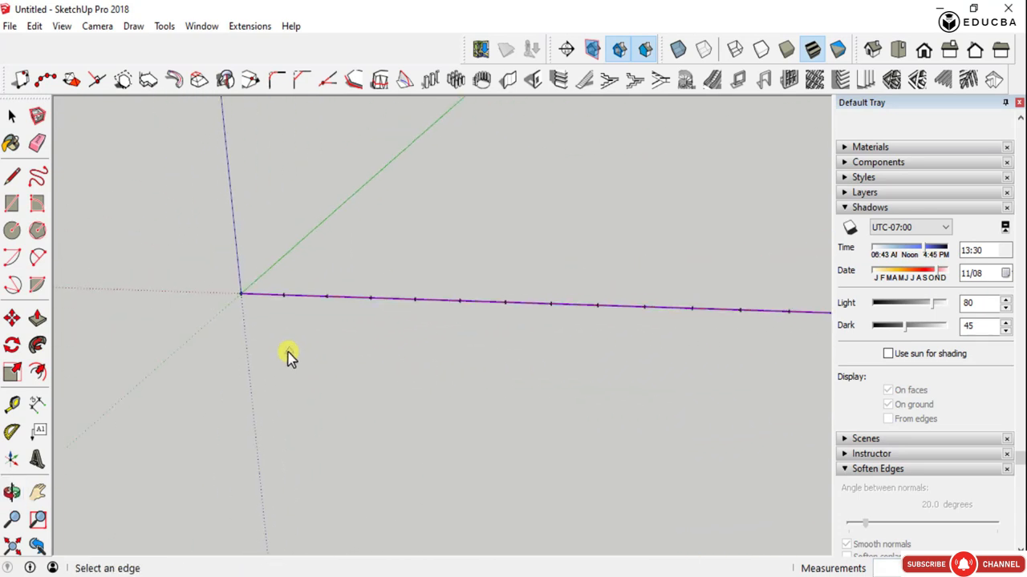
scroll(237, 353, down, 3)
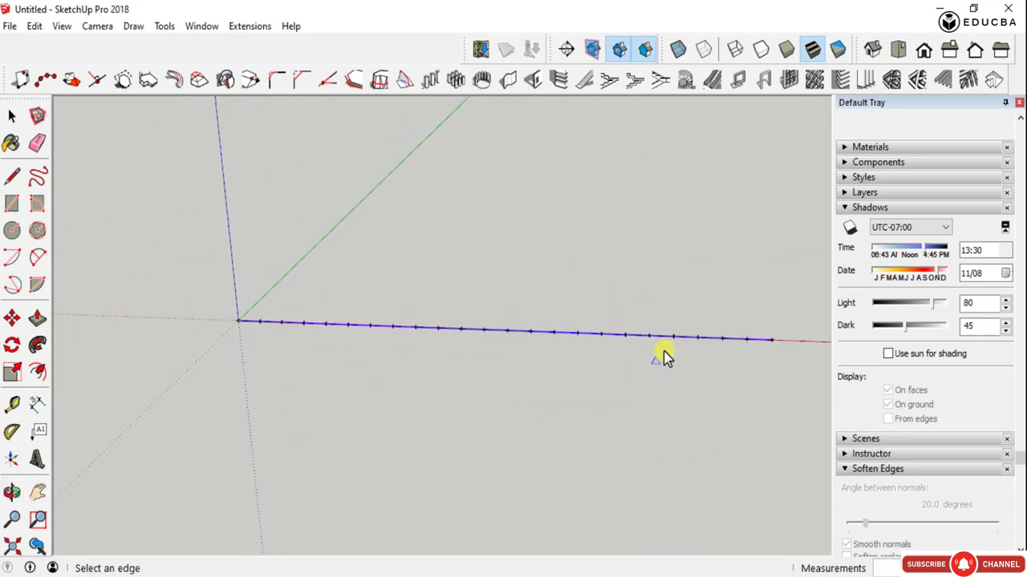
scroll(782, 351, up, 4)
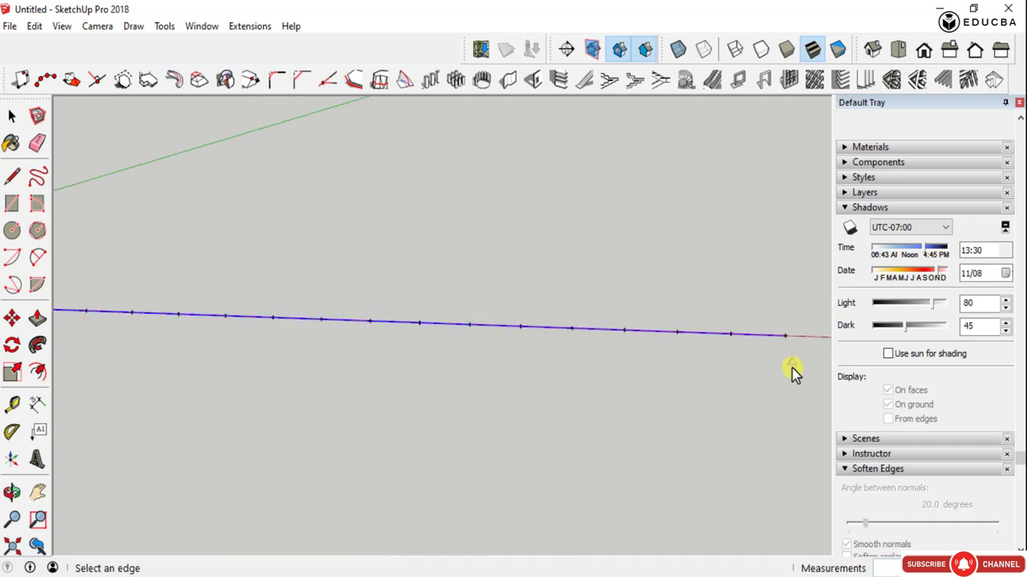
scroll(792, 371, down, 3)
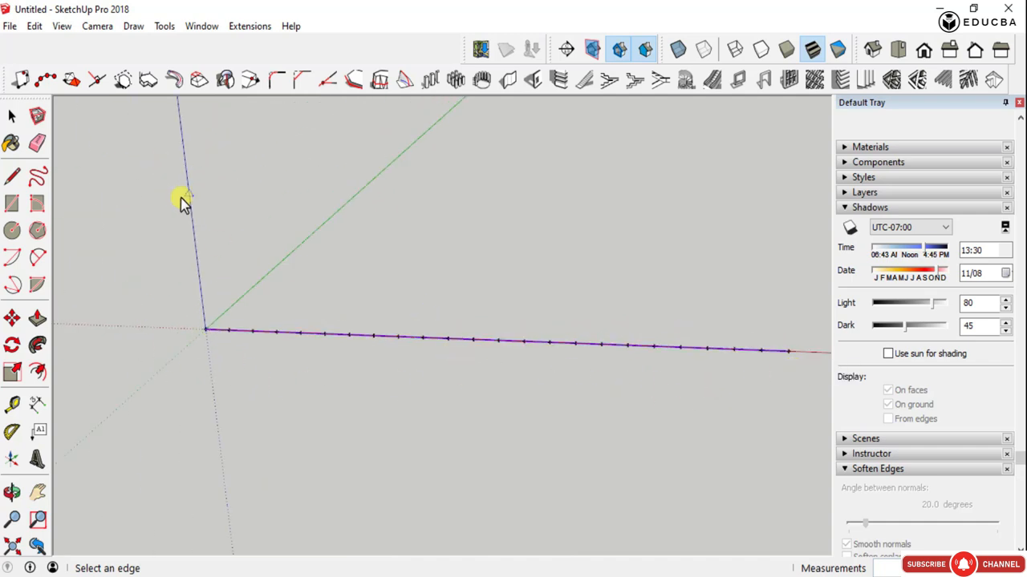
key(space)
middle_drag(182, 202, 357, 345)
drag(347, 339, 675, 558)
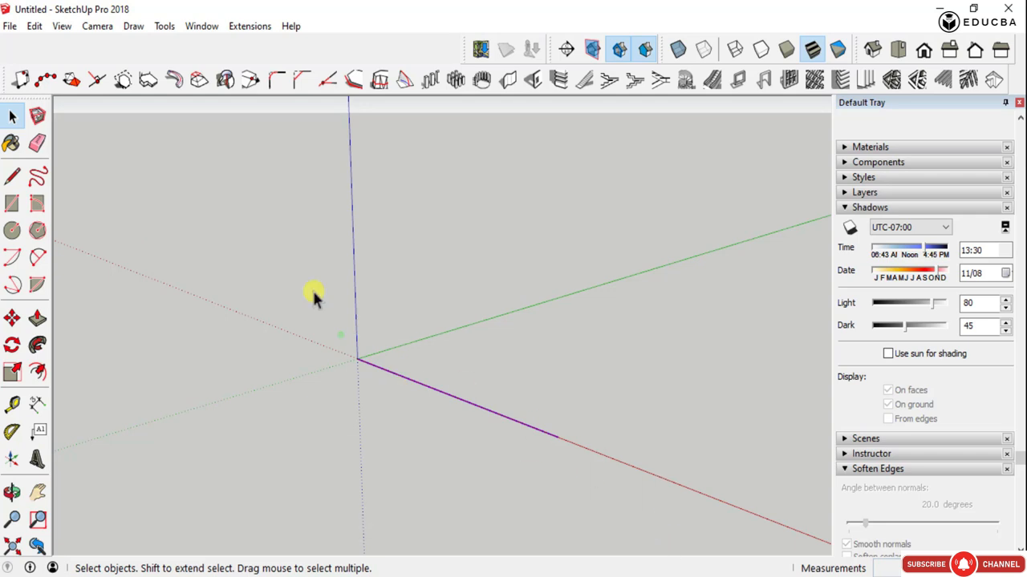
- Divide the line with a fixed segment distance of 4500 mm, setting out from the start point
click(47, 80)
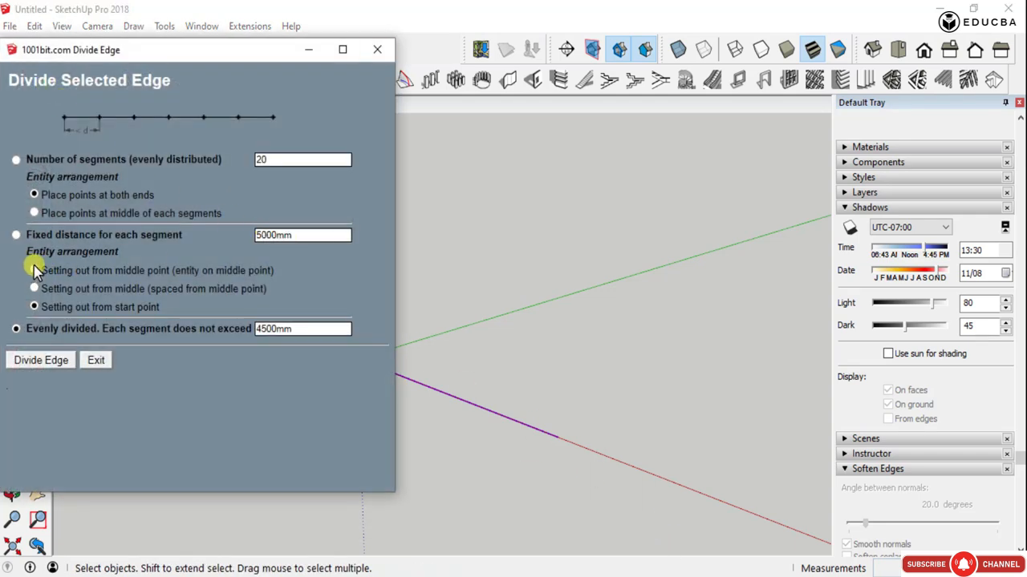
click(17, 235)
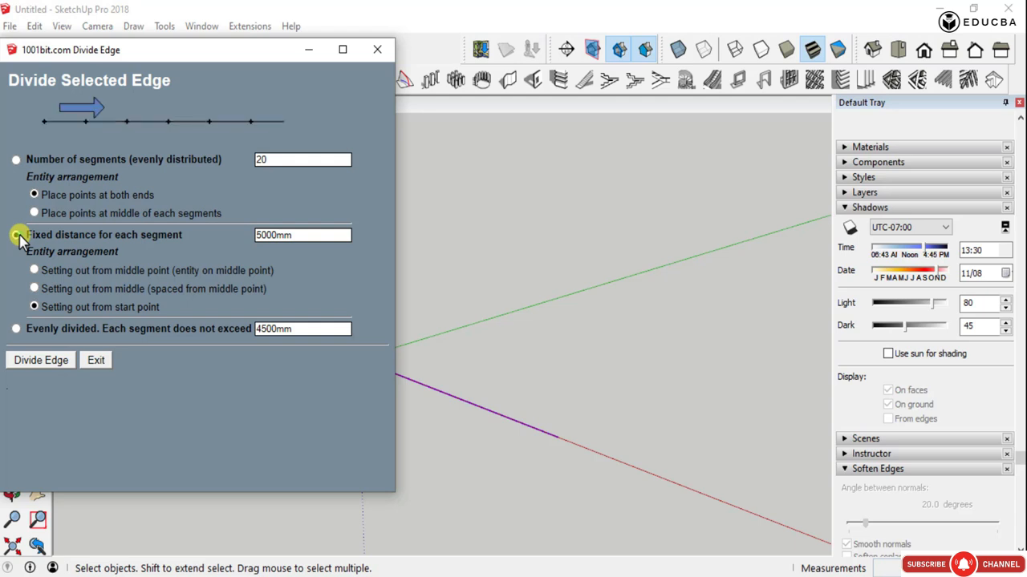
double_click(267, 235)
text(45)
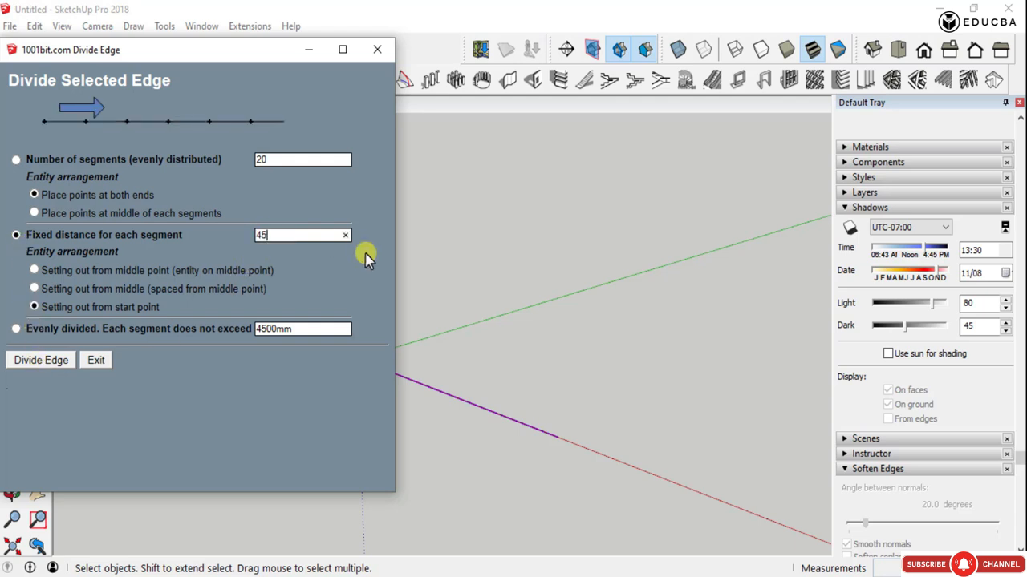
click(32, 361)
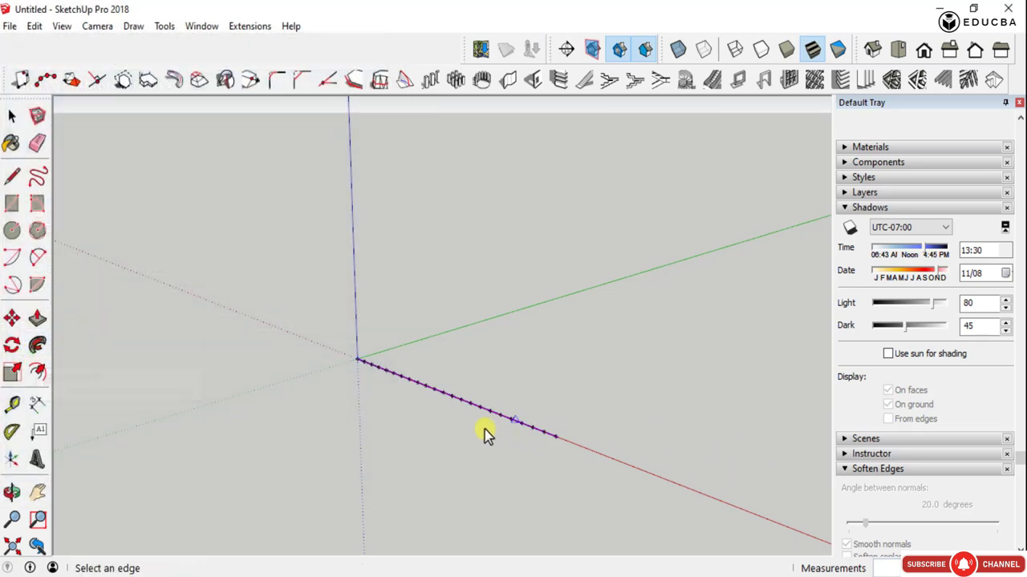
middle_drag(405, 393, 751, 415)
scroll(754, 361, up, 5)
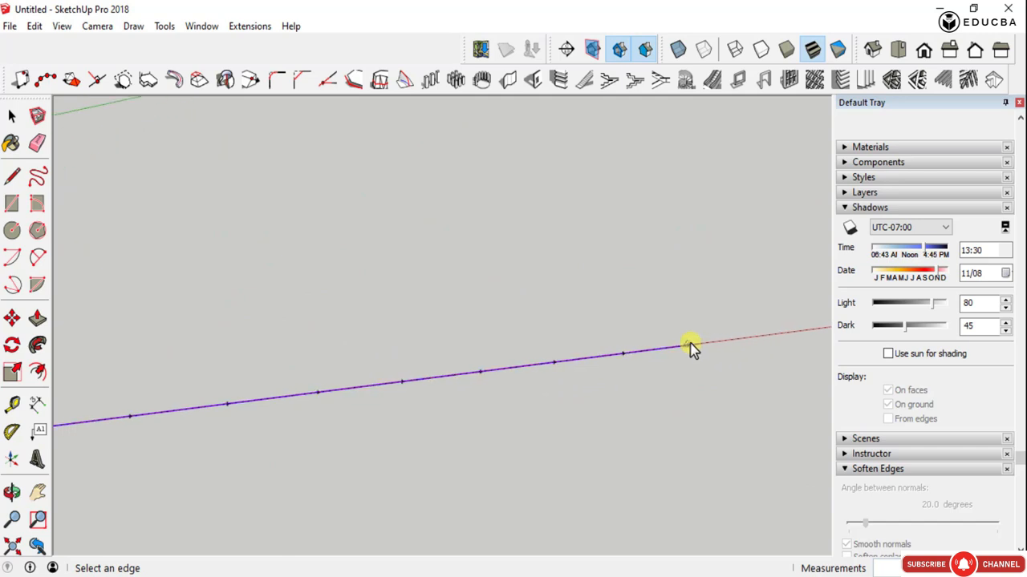
- Explode the group of division points along the line into individual guide points
key(space)
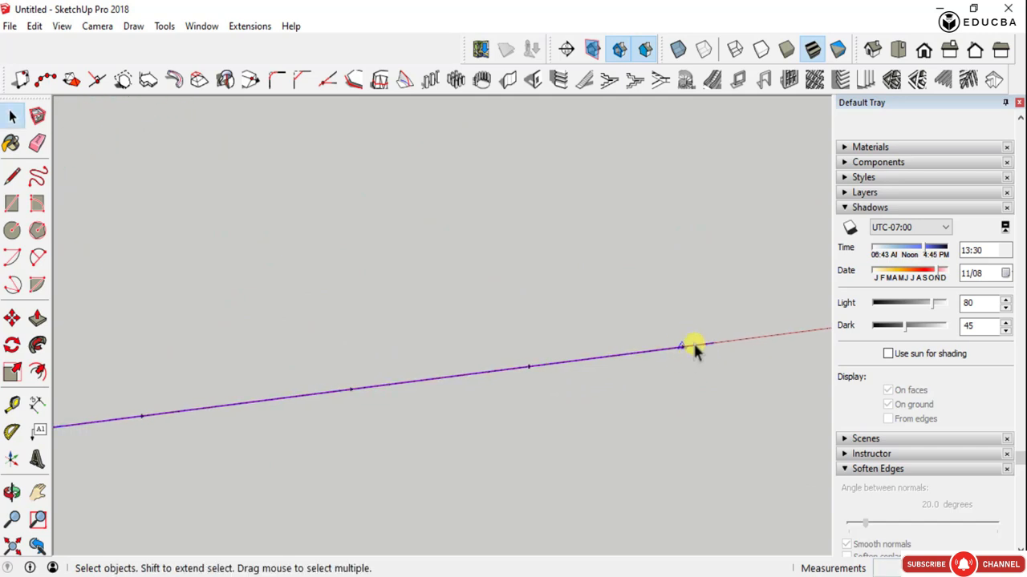
drag(742, 392, 708, 322)
middle_drag(585, 280, 632, 455)
key(e)
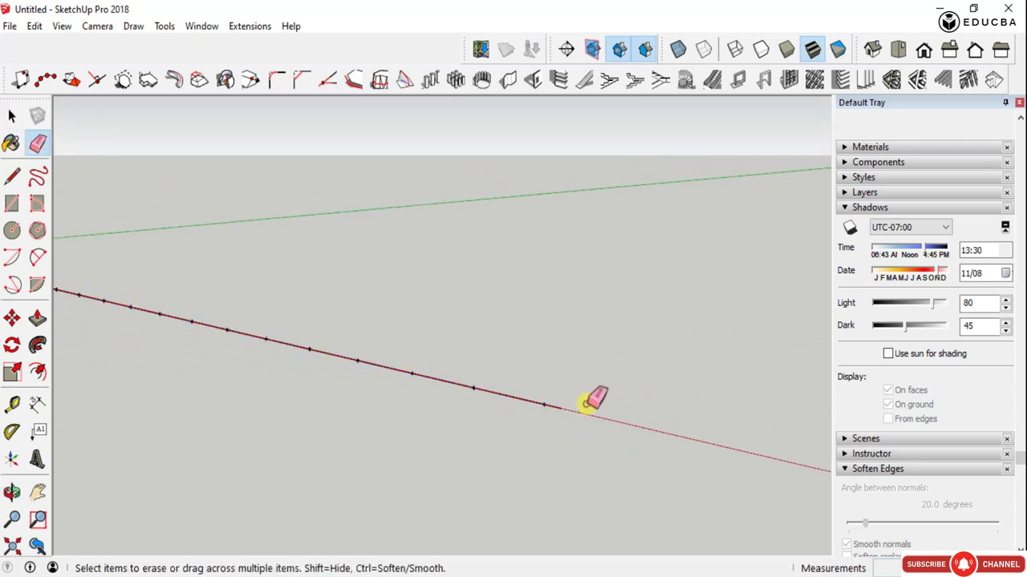
key(space)
middle_drag(560, 407, 252, 511)
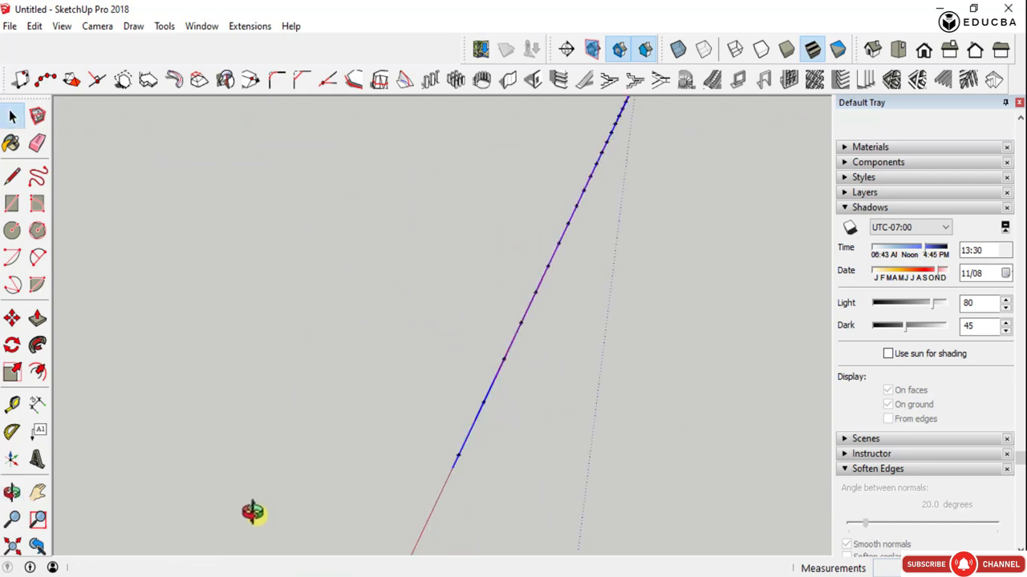
scroll(450, 458, up, 5)
middle_drag(479, 501, 543, 528)
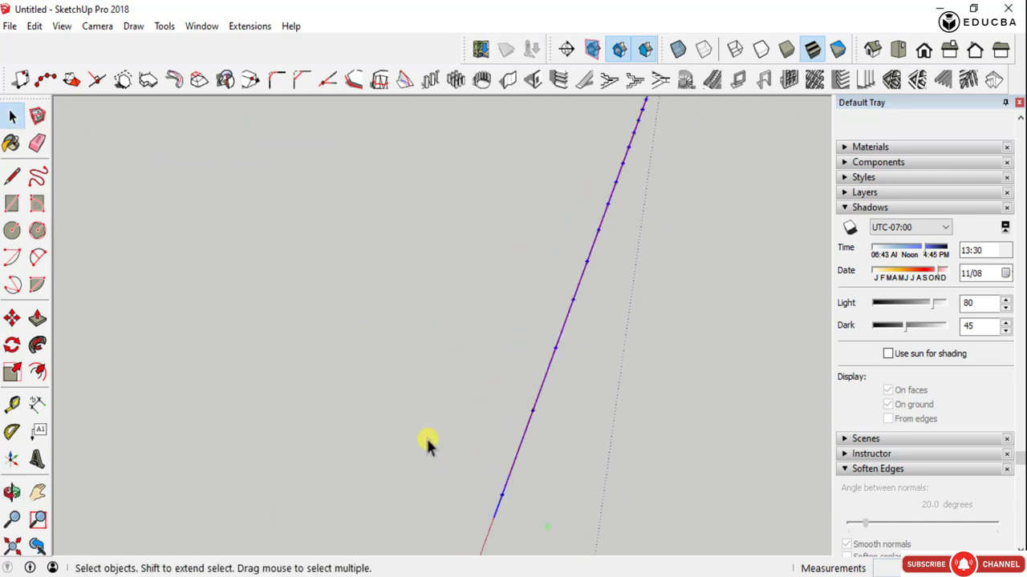
right_click(511, 465)
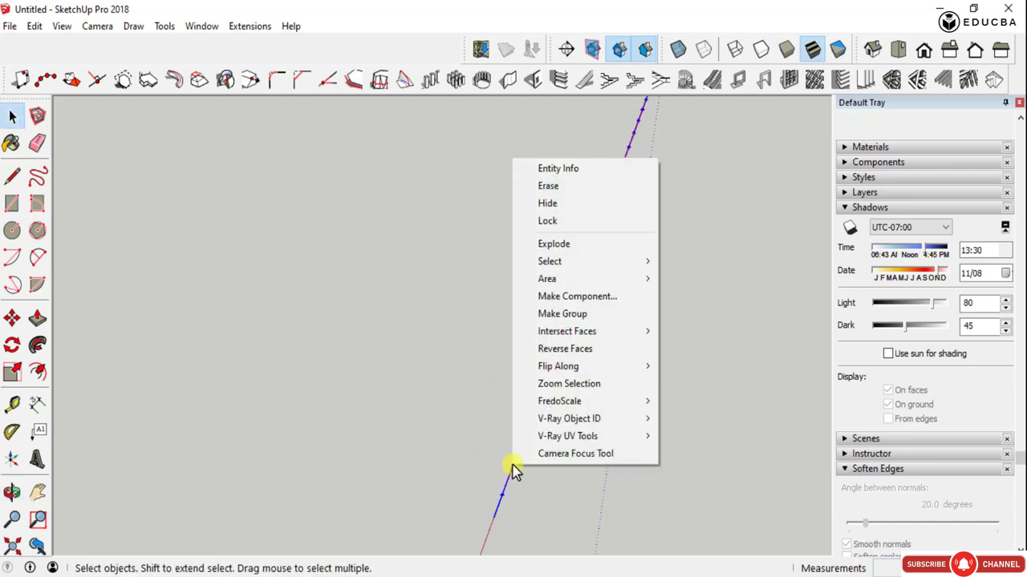
click(594, 245)
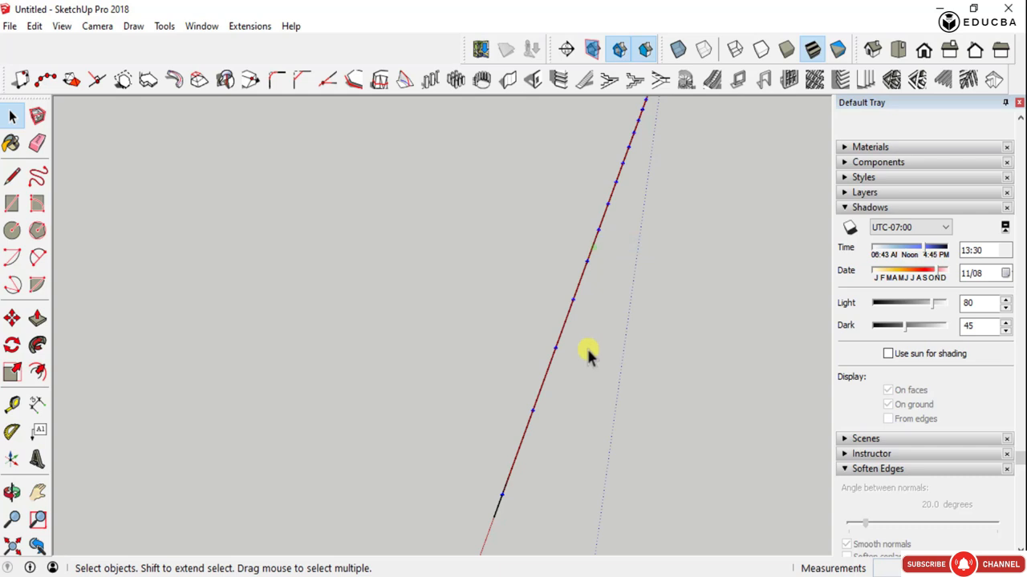
- Delete only the original line beneath the exploded guide points
click(494, 511)
click(518, 517)
middle_drag(499, 512, 737, 370)
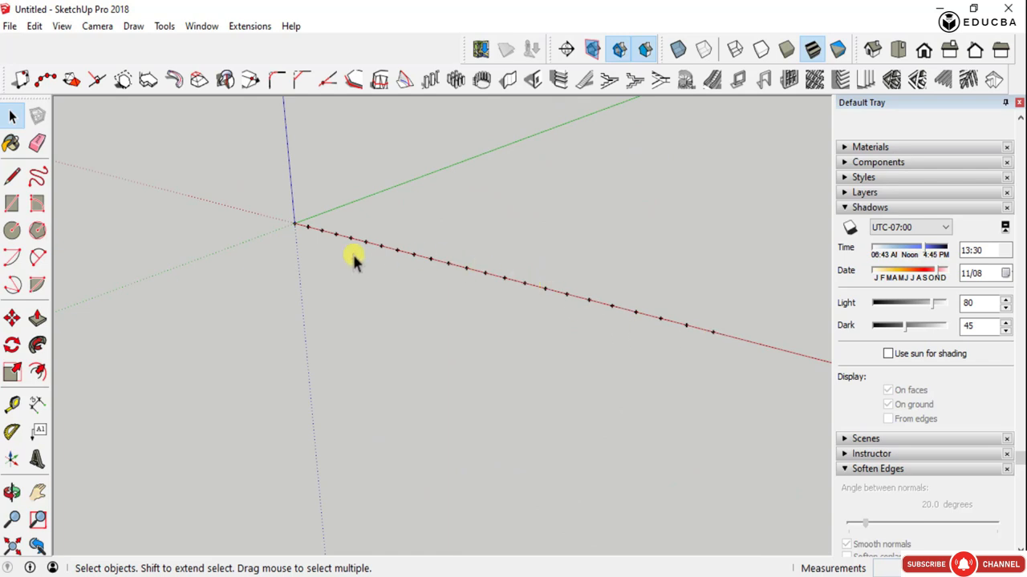
- Draw connected line segments along the red axis, snapping to the guide points from the first one beyond the origin
scroll(303, 223, up, 5)
key(l)
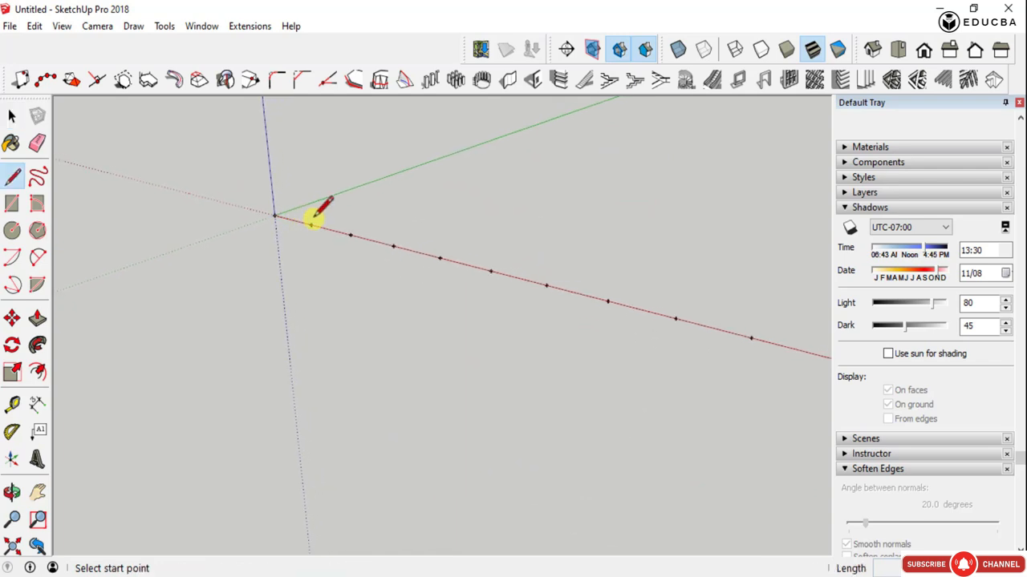
click(312, 225)
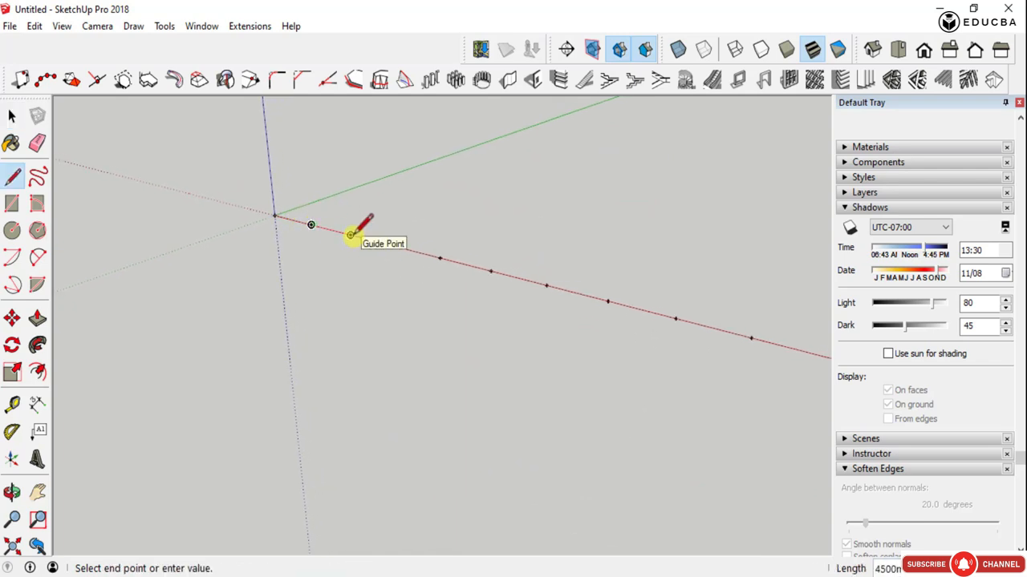
click(350, 234)
click(394, 245)
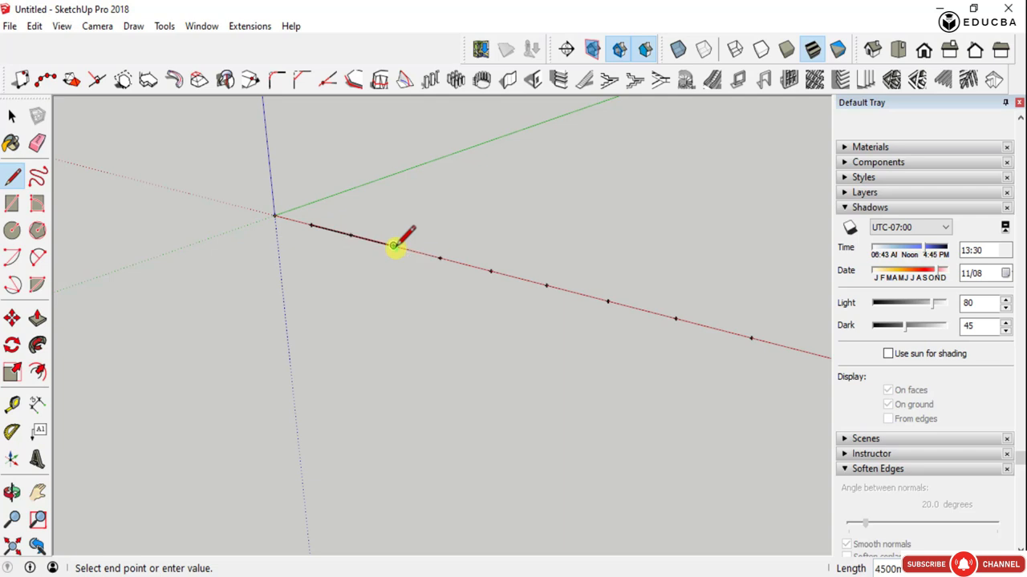
scroll(394, 244, down, 2)
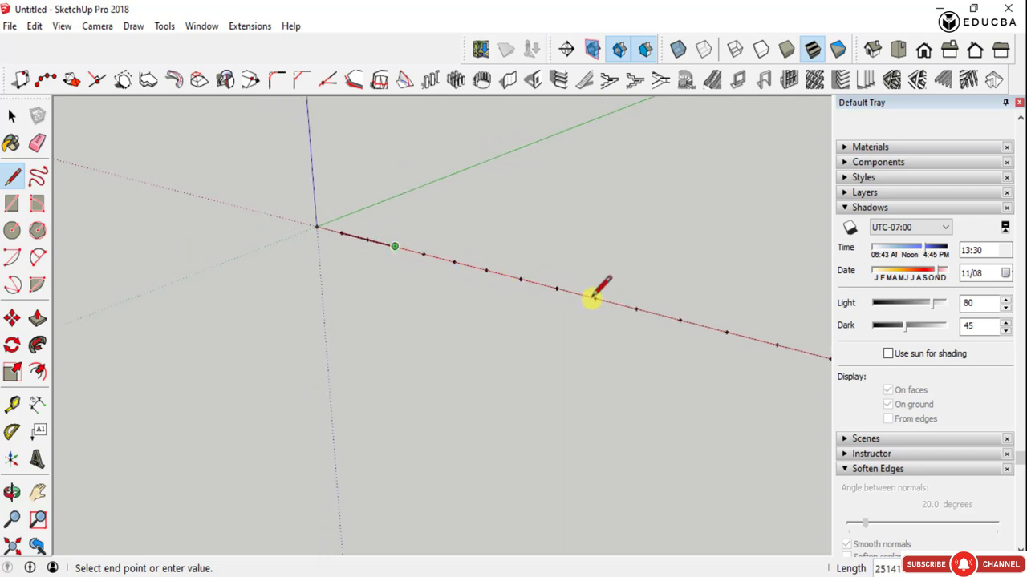
click(630, 308)
key(Escape)
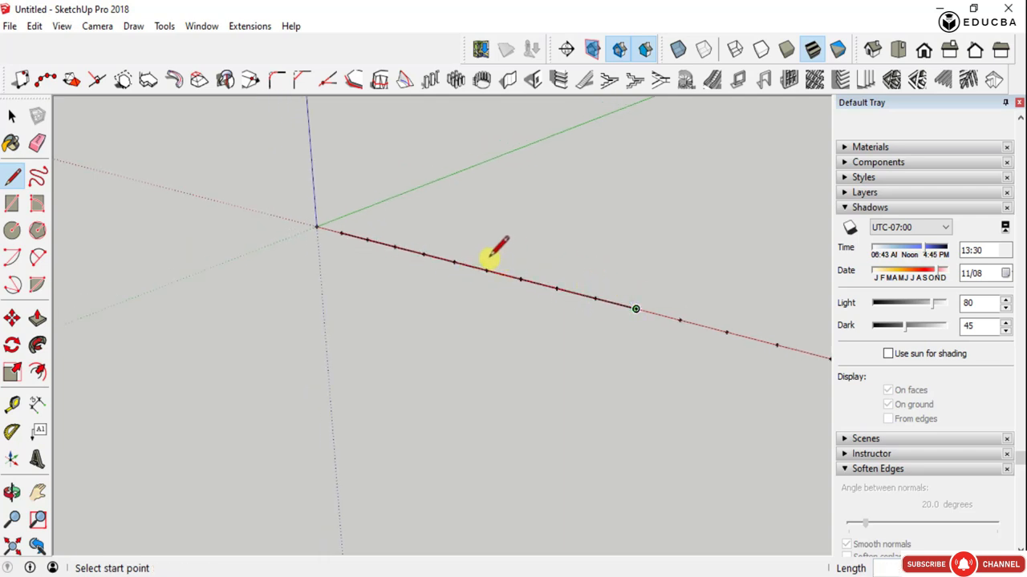
- Delete all the guide points and drawn segments along the red axis, including the guide point at the origin
scroll(373, 295, down, 2)
middle_drag(372, 294, 568, 371)
key(space)
drag(806, 367, 504, 199)
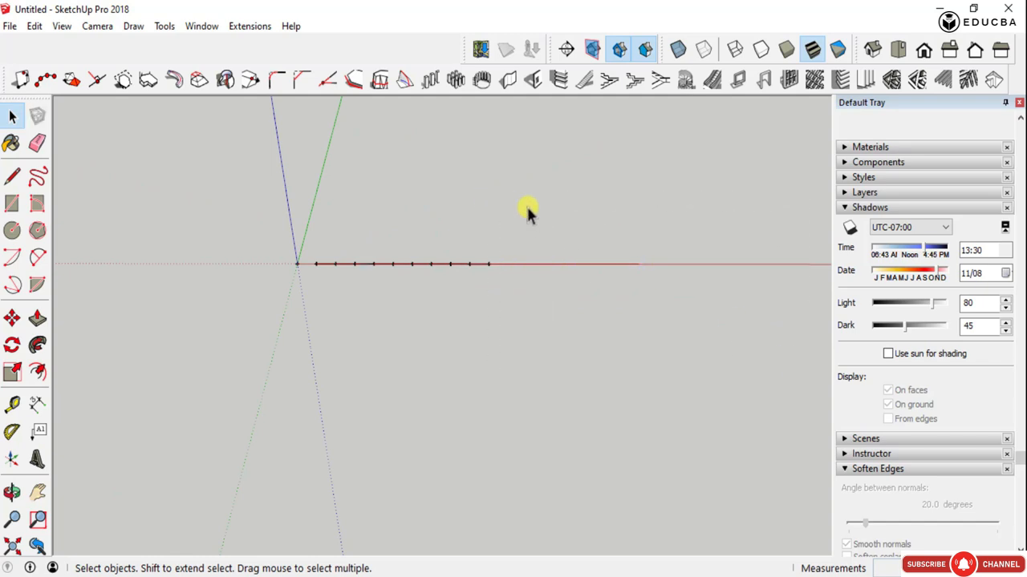
middle_drag(299, 273, 512, 317)
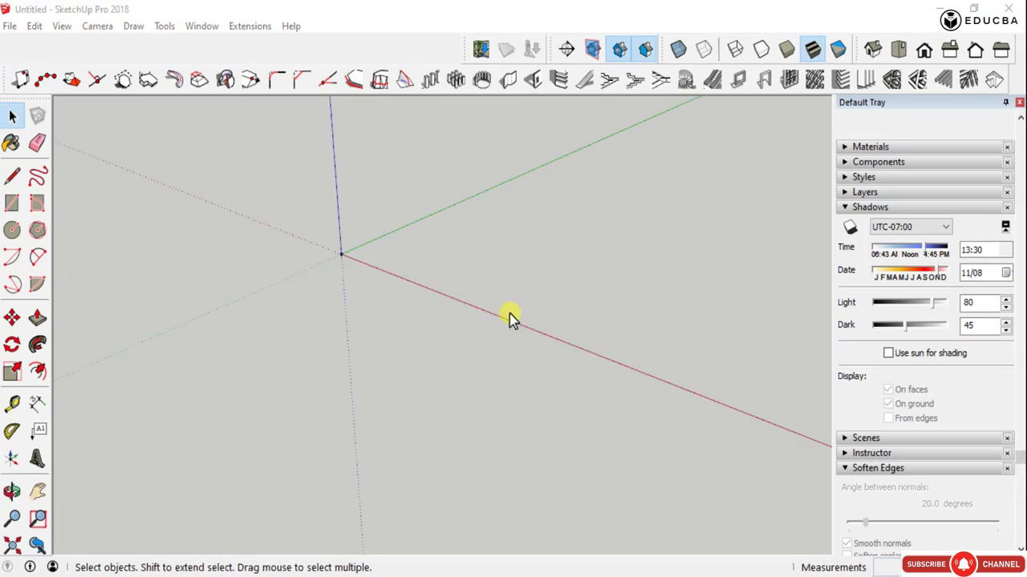
middle_drag(413, 281, 505, 209)
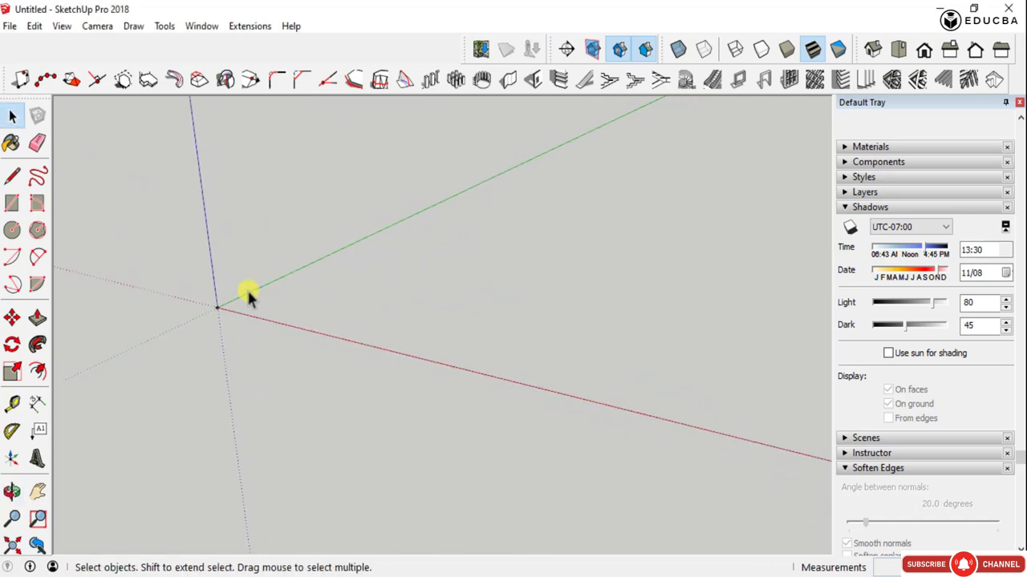
middle_drag(246, 293, 253, 298)
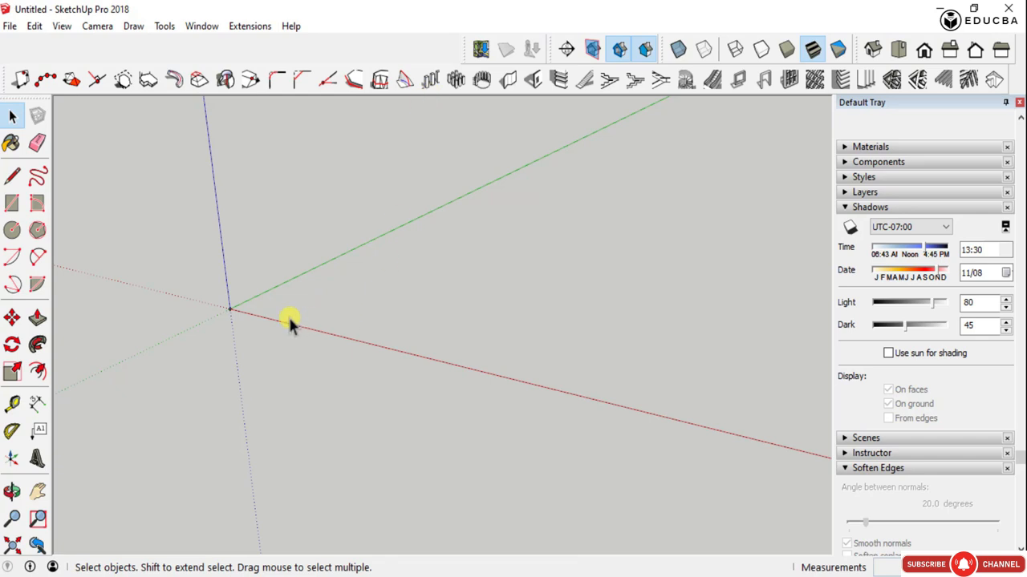
middle_drag(288, 315, 149, 295)
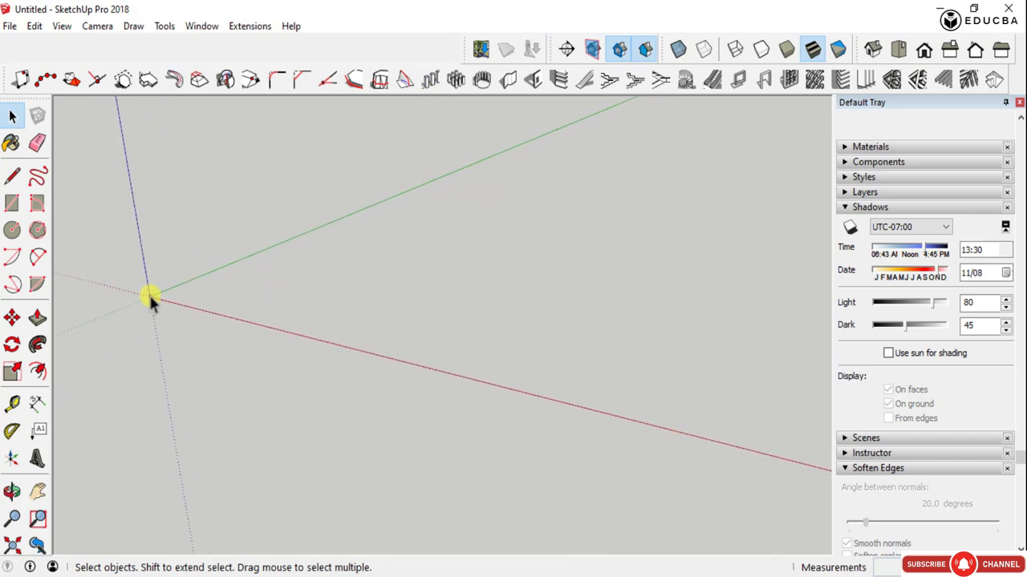
scroll(150, 296, up, 5)
click(149, 292)
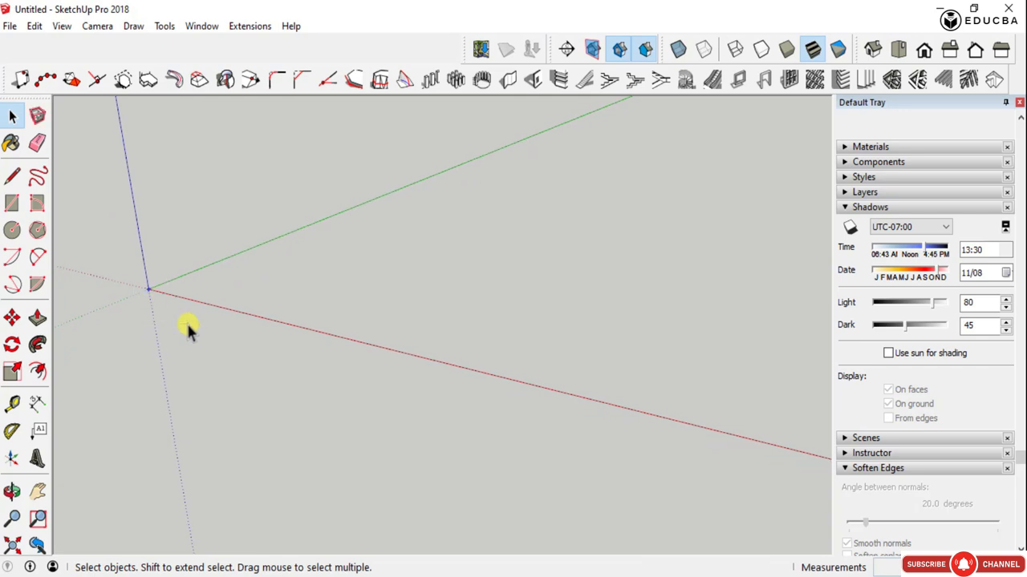
click(185, 325)
middle_drag(185, 325, 316, 226)
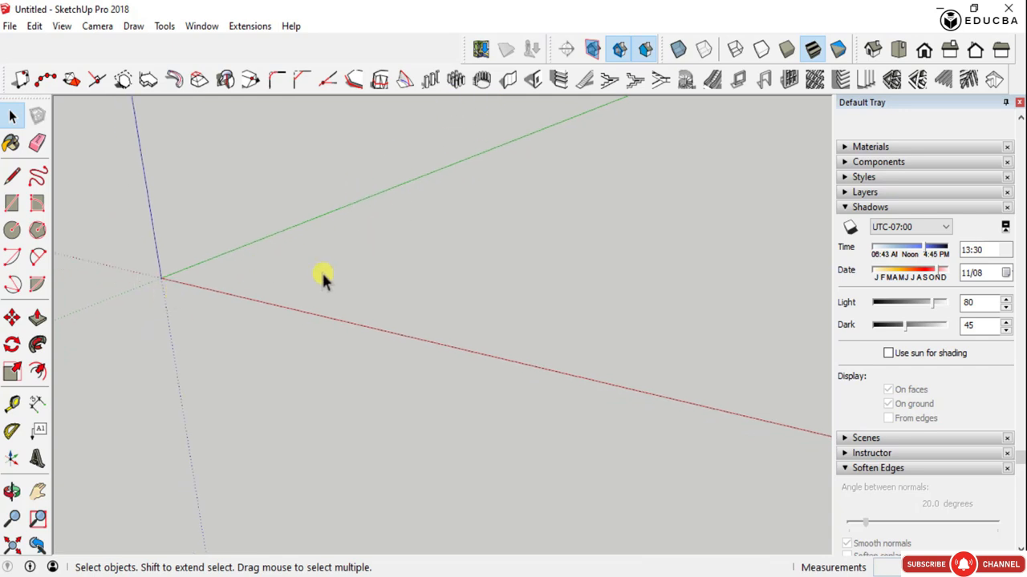
scroll(208, 311, up, 6)
key(c)
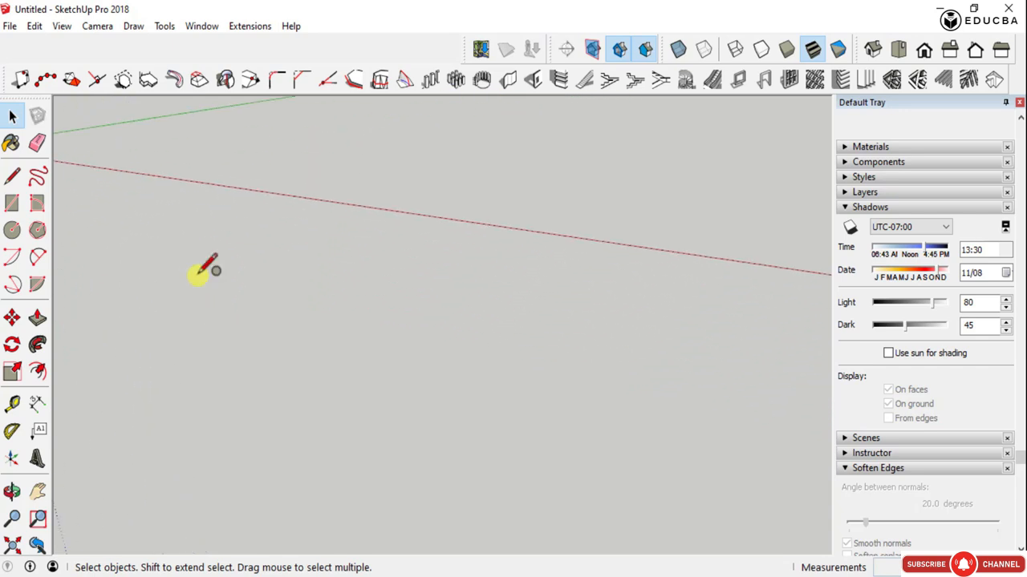
scroll(559, 386, down, 2)
scroll(559, 386, down, 1)
middle_drag(229, 217, 275, 321)
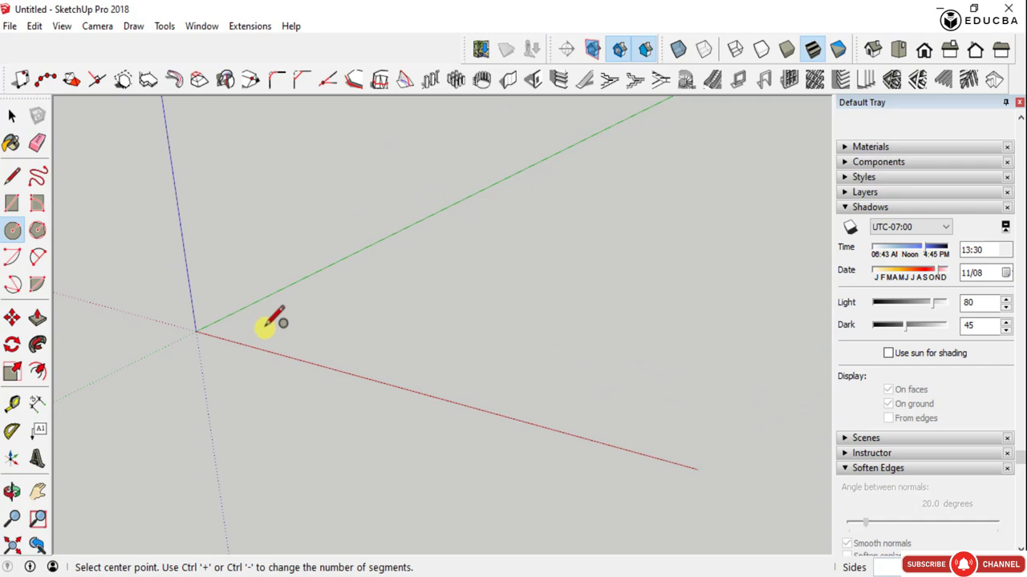
click(268, 328)
key(space)
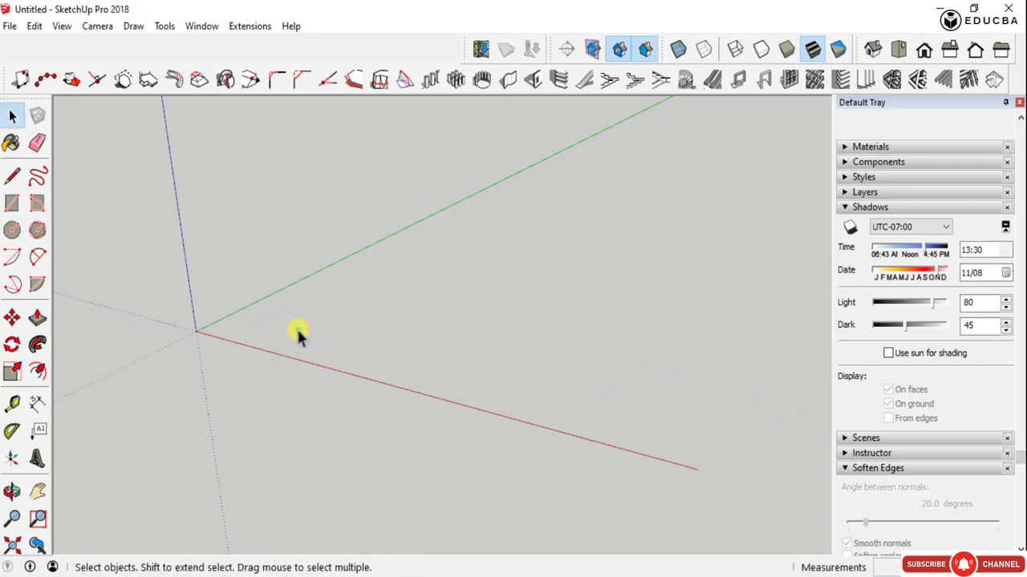
key(r)
click(275, 319)
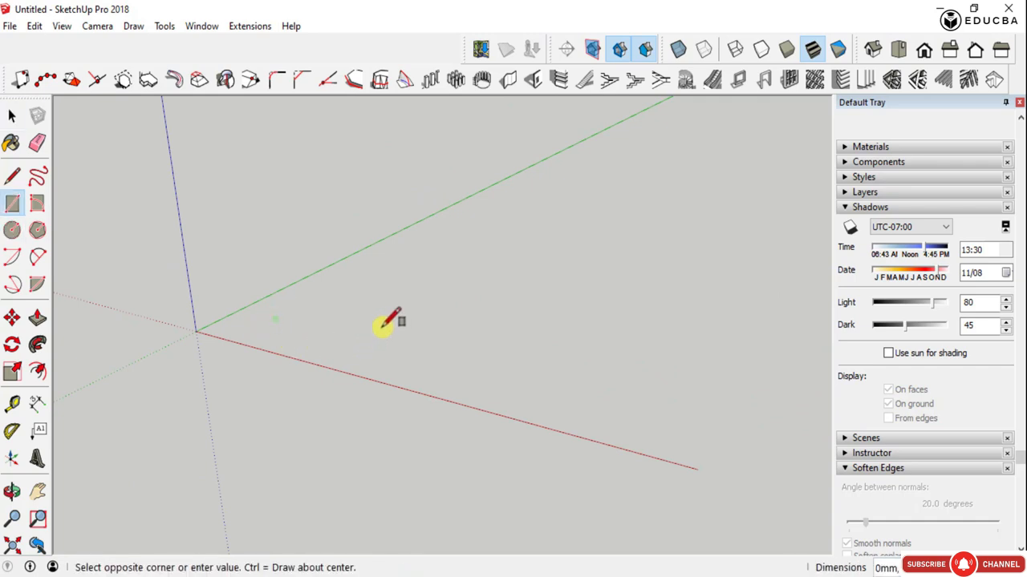
key(space)
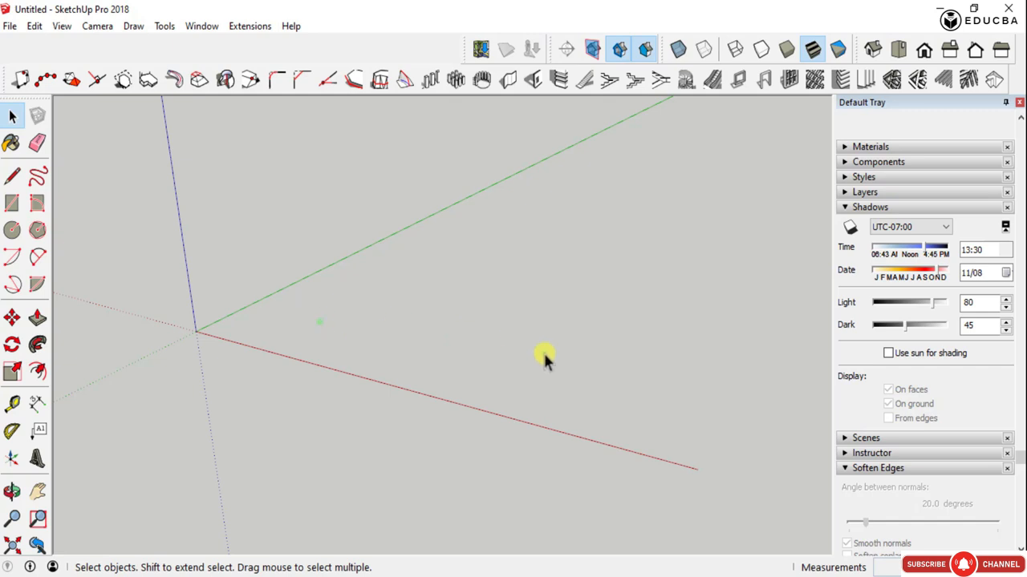
middle_drag(545, 361, 567, 327)
scroll(677, 388, down, 5)
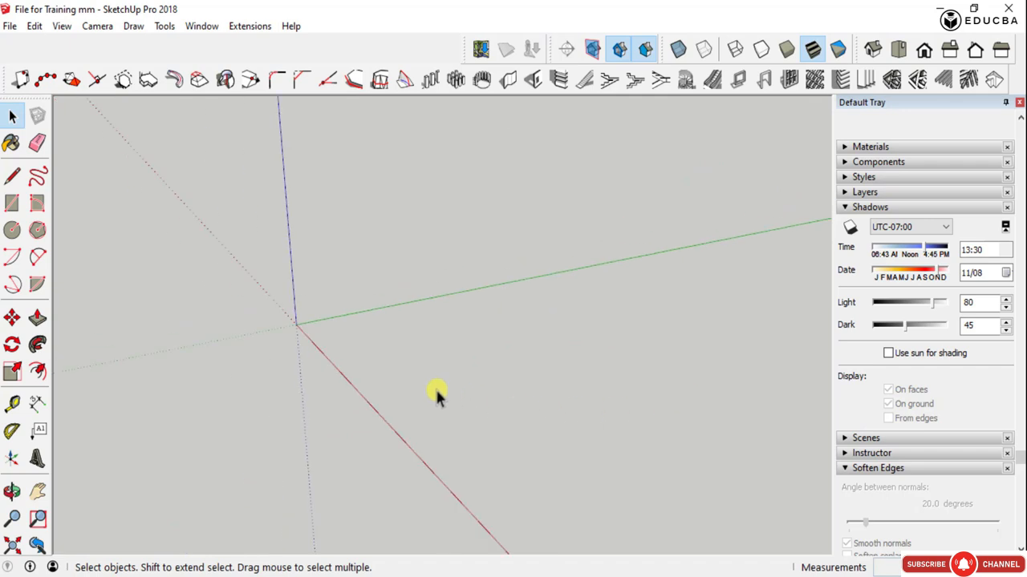
- Draw a rectangle on the ground near the origin, entering 1000 mm as its first dimension
scroll(433, 391, up, 3)
key(r)
click(238, 289)
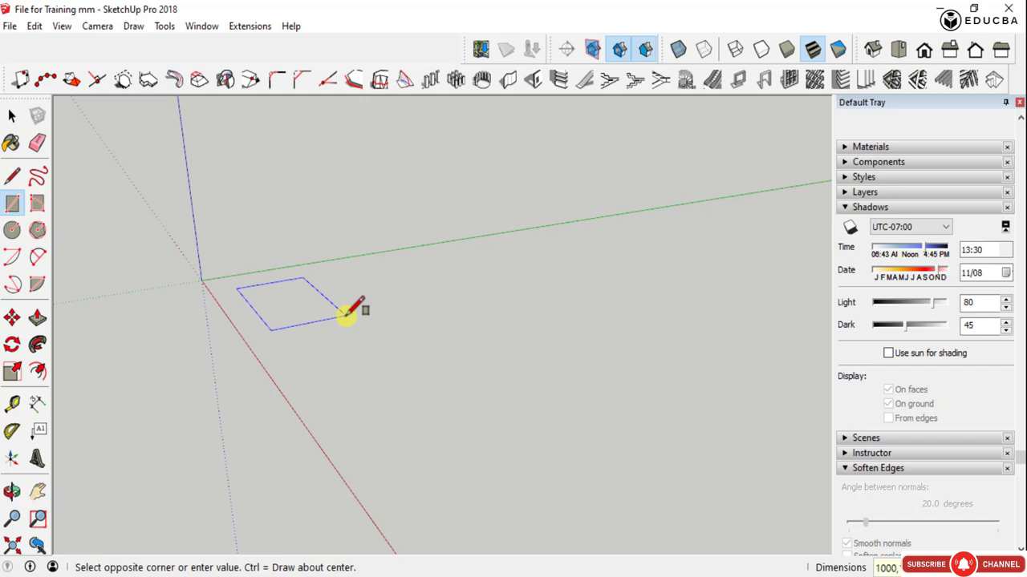
key(Escape)
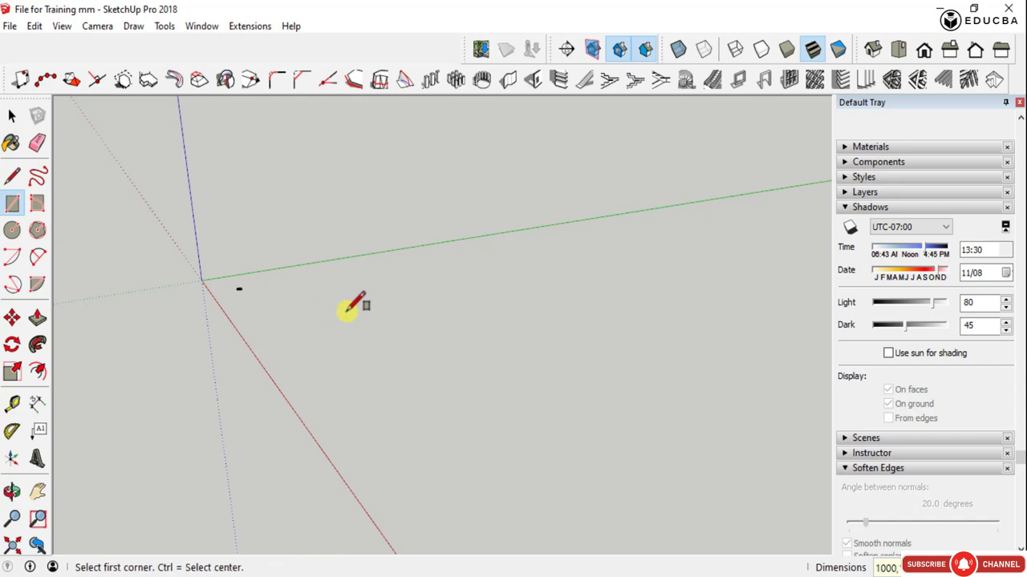
key(space)
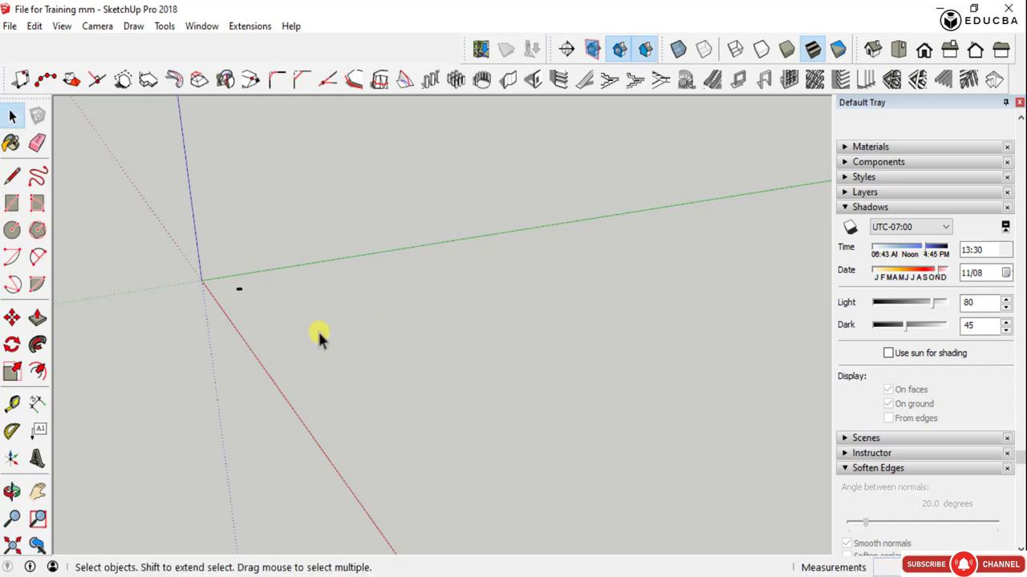
- Push/pull the rectangle upward by 3000 mm to form a column
click(14, 544)
scroll(436, 252, down, 3)
middle_drag(436, 252, 426, 474)
scroll(393, 437, down, 2)
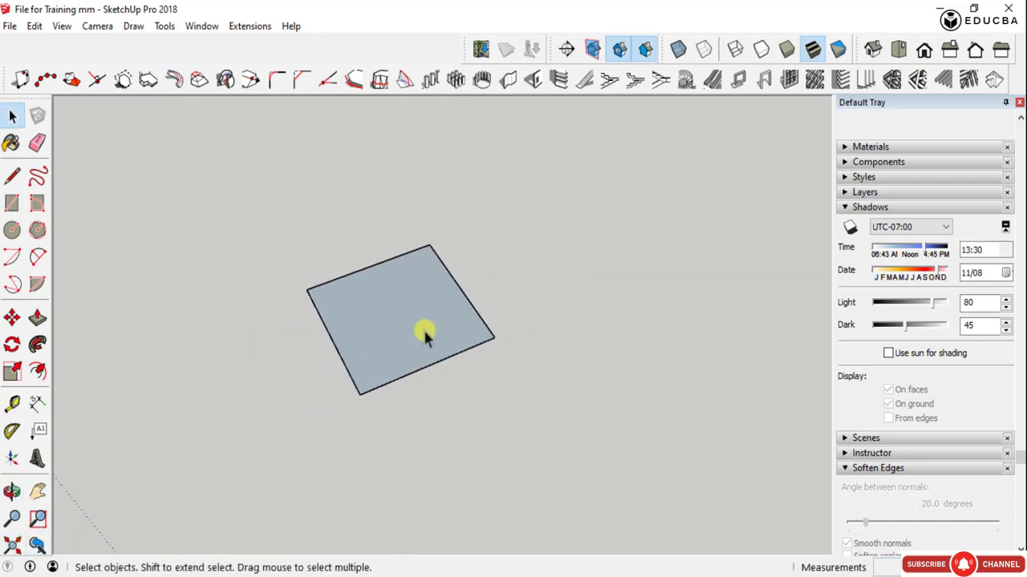
middle_drag(426, 332, 399, 329)
double_click(399, 329)
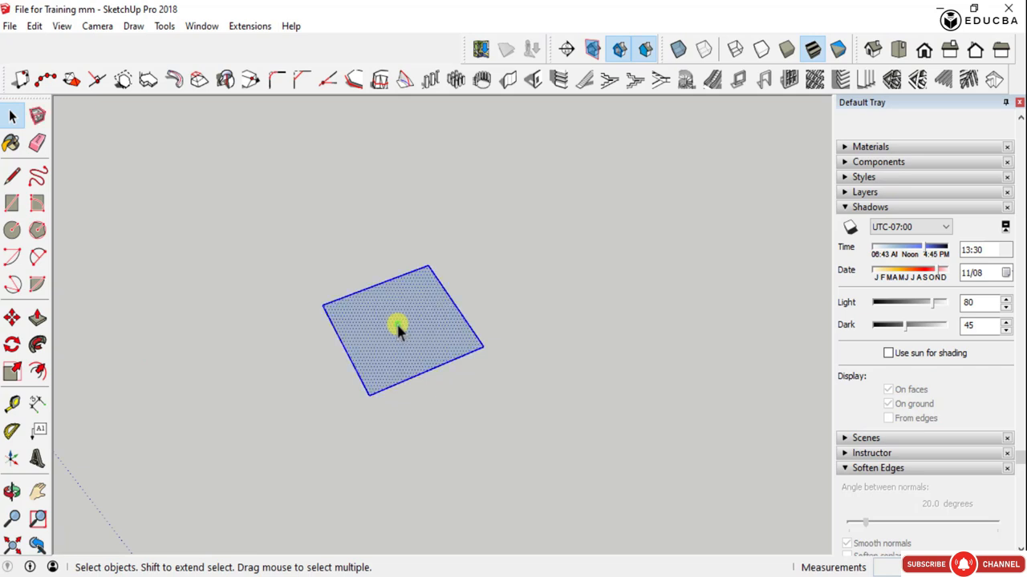
key(p)
scroll(394, 328, down, 3)
click(401, 343)
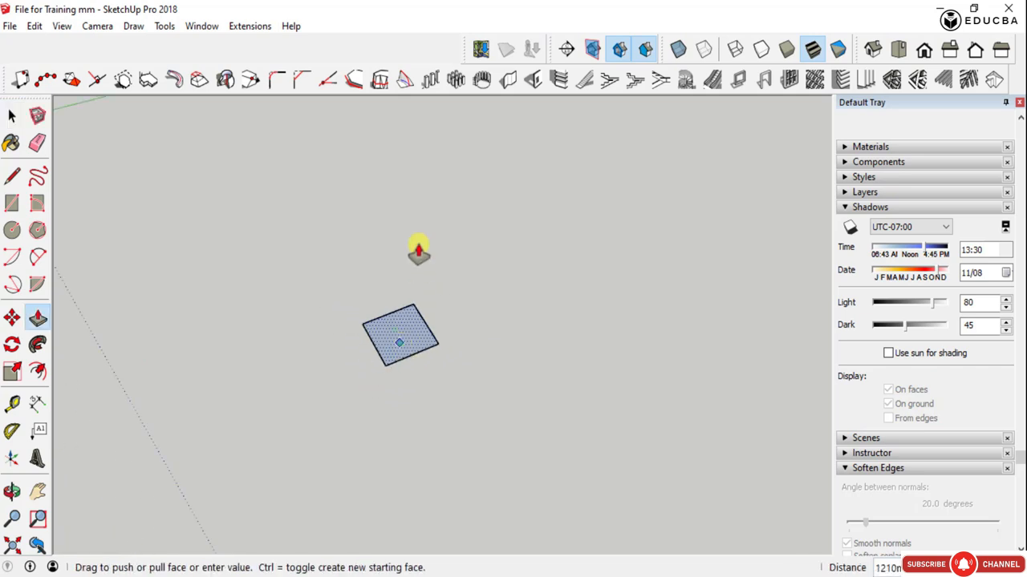
scroll(421, 232, down, 1)
scroll(421, 232, down, 3)
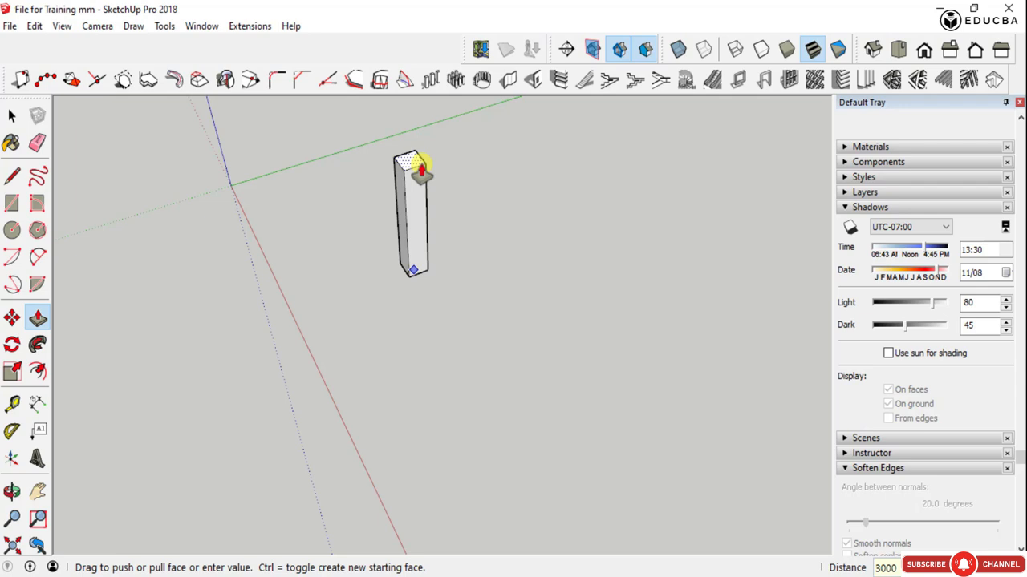
key(Return)
key(space)
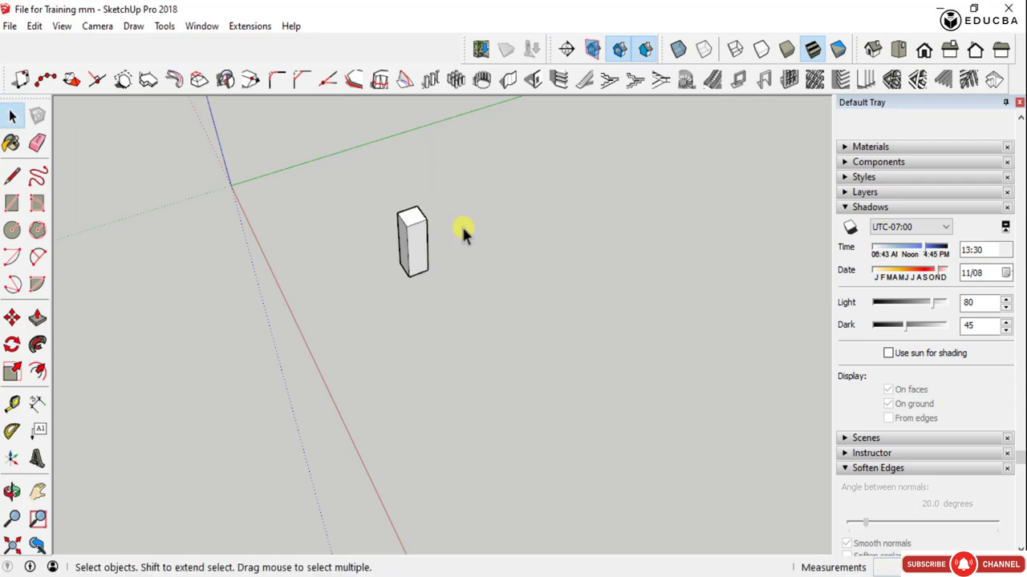
- Group all the faces and edges of the column
scroll(461, 228, up, 2)
drag(348, 143, 484, 336)
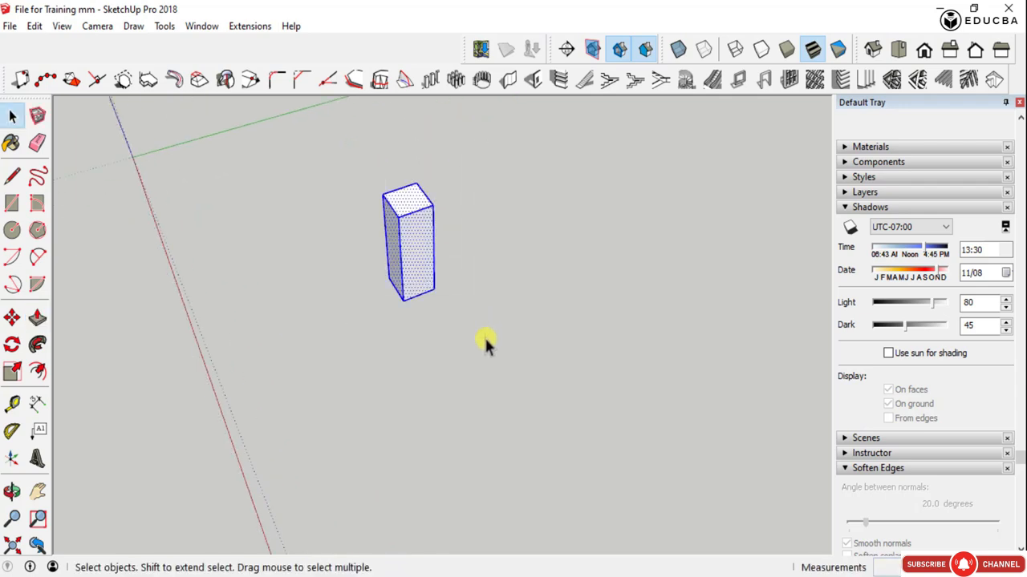
right_click(418, 220)
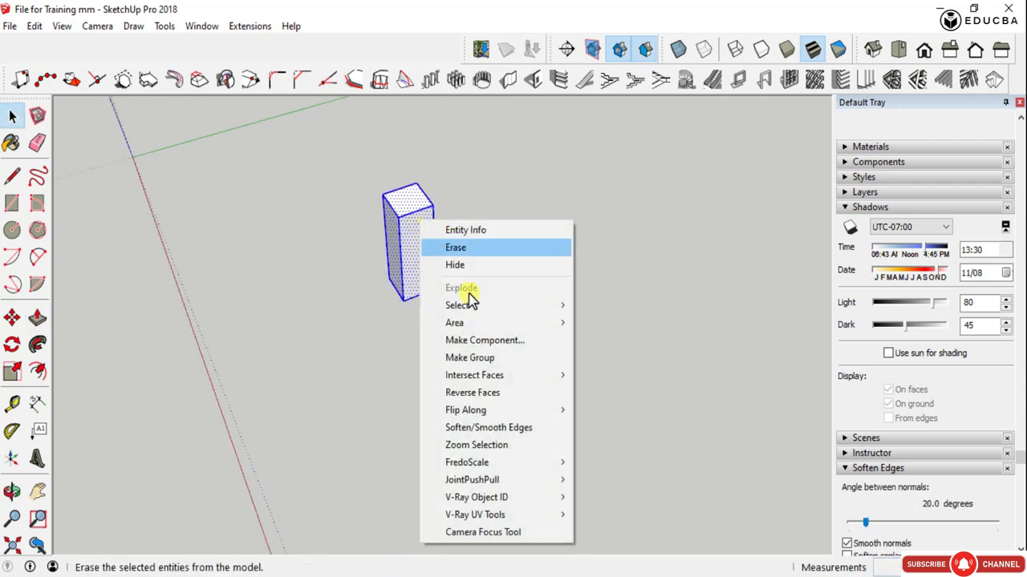
click(489, 367)
- Convert the grouped column into a component with the definition name "column"
right_click(410, 228)
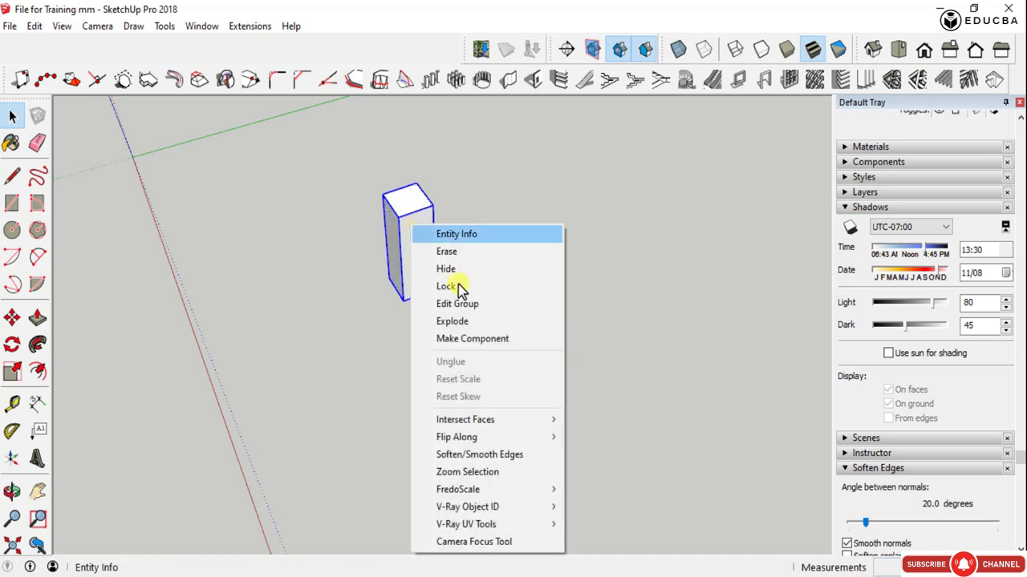
click(471, 340)
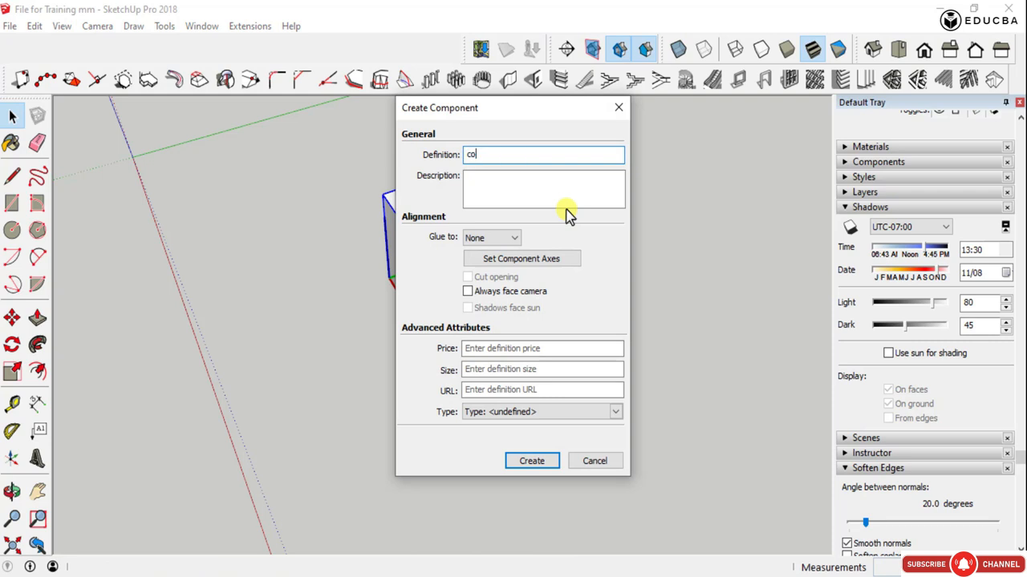
text(column)
key(Return)
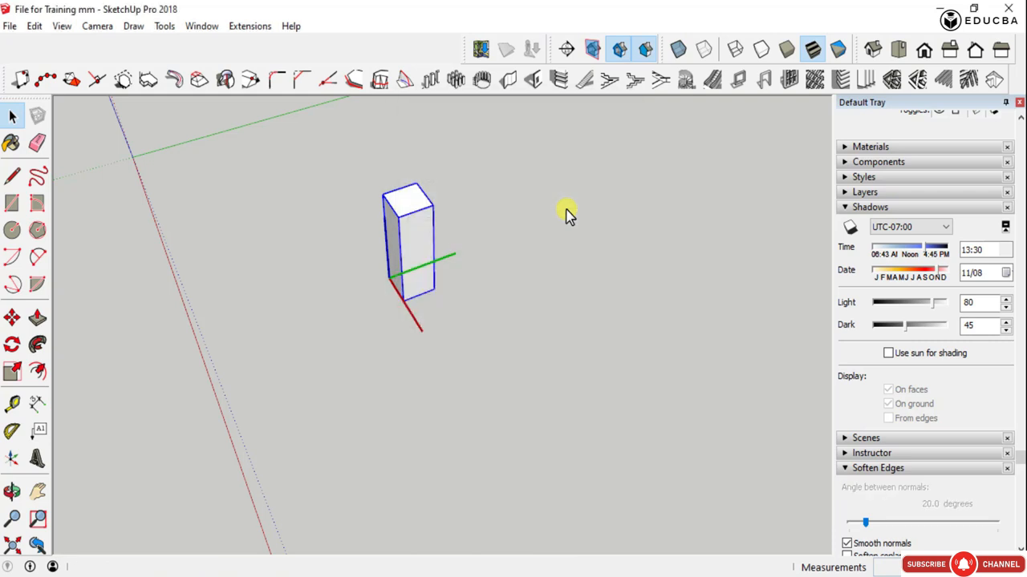
- Start a 1001bit Linear Array of the column component using evenly distributed entities placed at both ends
middle_drag(390, 282, 405, 251)
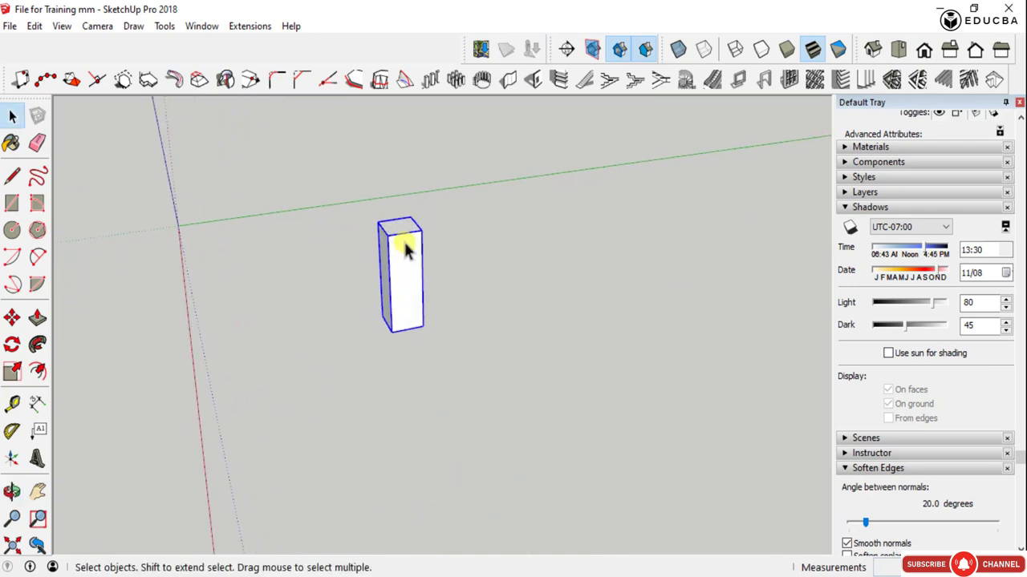
scroll(369, 313, down, 2)
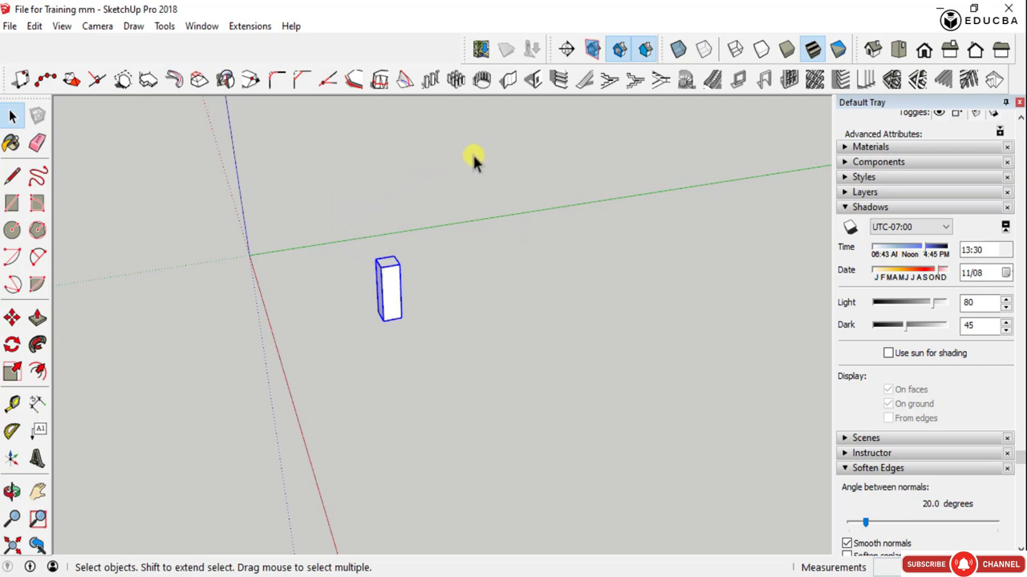
scroll(386, 295, up, 5)
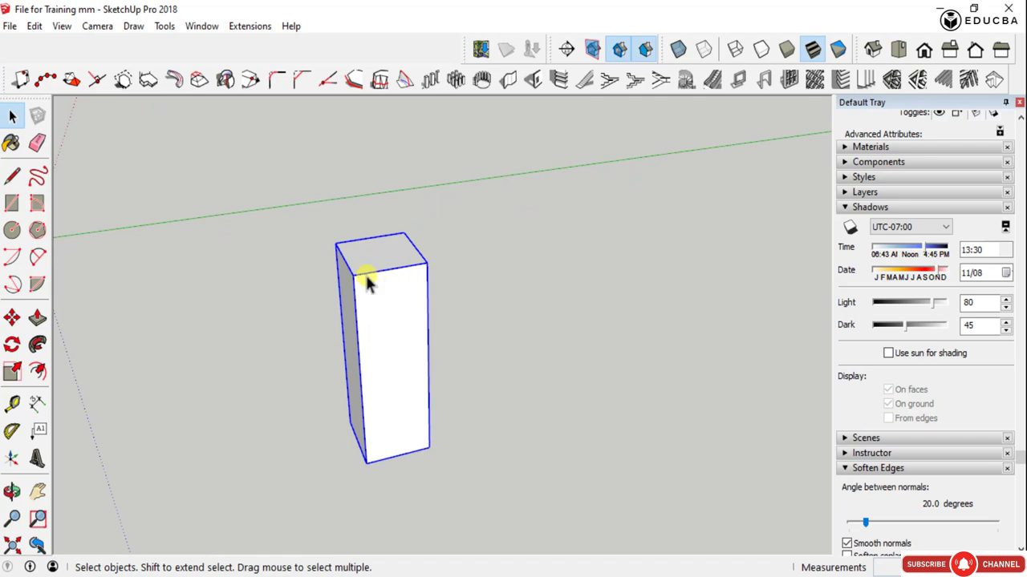
middle_drag(370, 270, 444, 289)
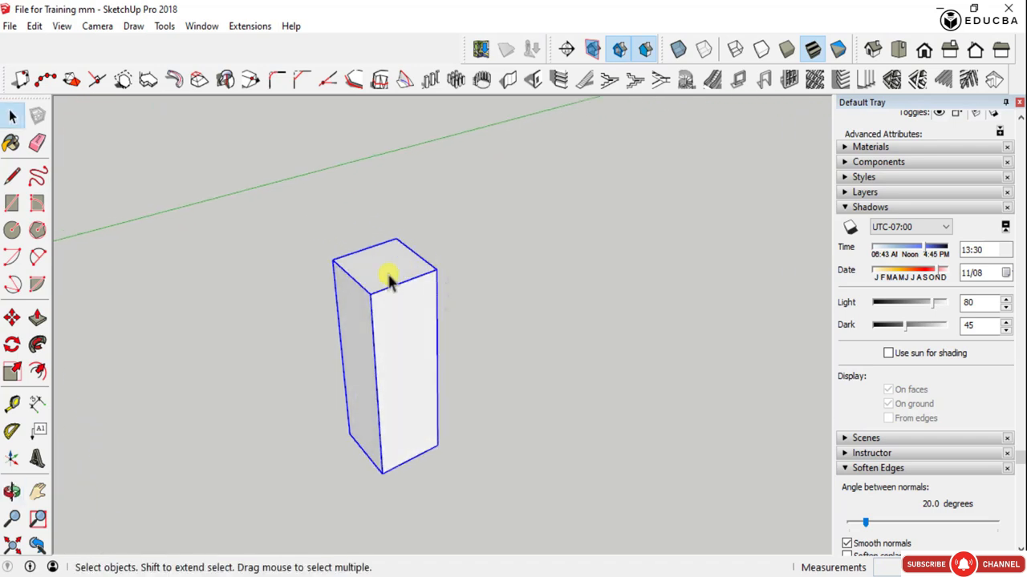
click(429, 82)
drag(347, 68, 789, 76)
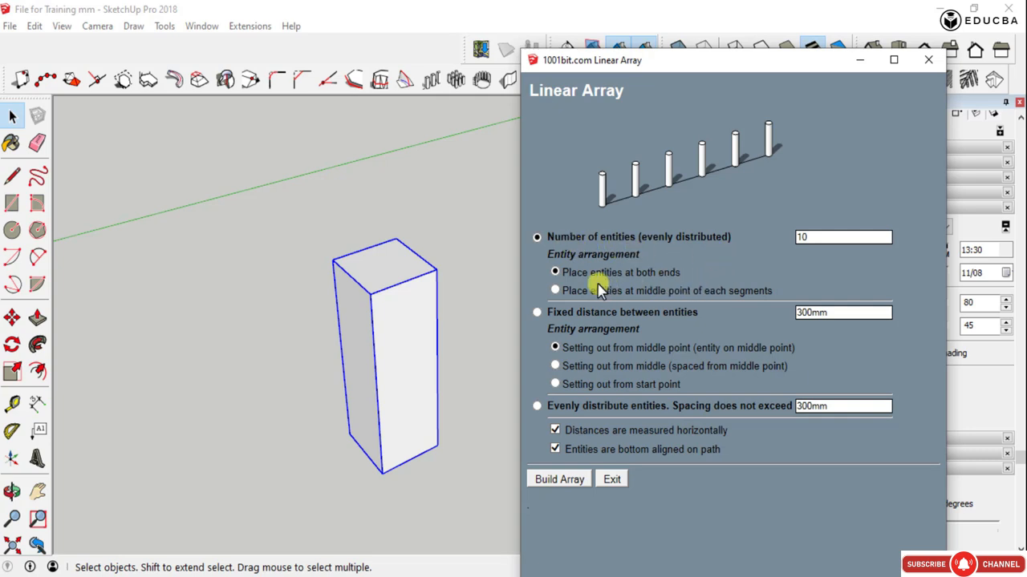
double_click(799, 239)
click(559, 479)
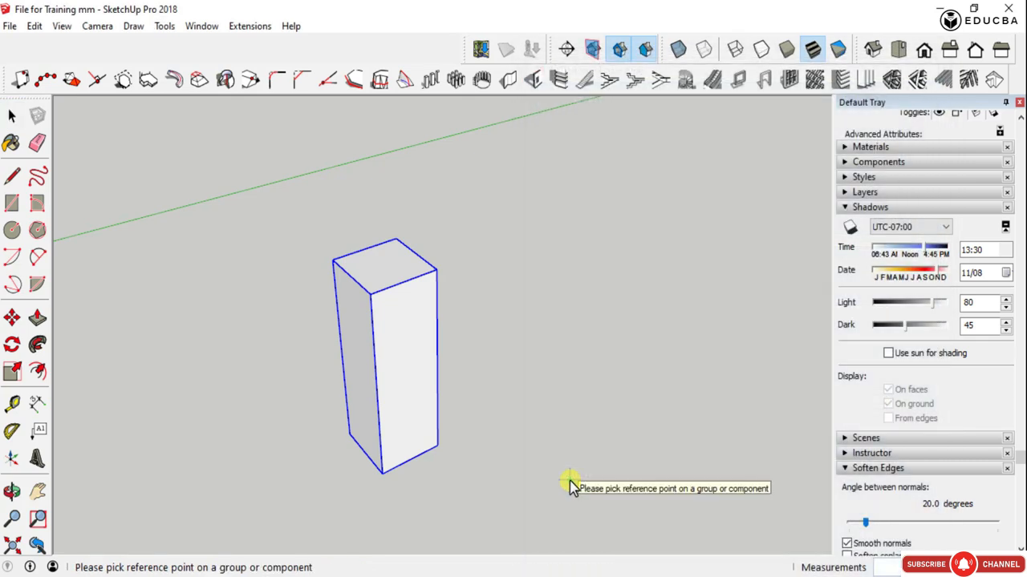
- Pick a point on the bottom edge of the column's shaded side as the array's reference point
scroll(401, 469, down, 2)
scroll(401, 470, down, 2)
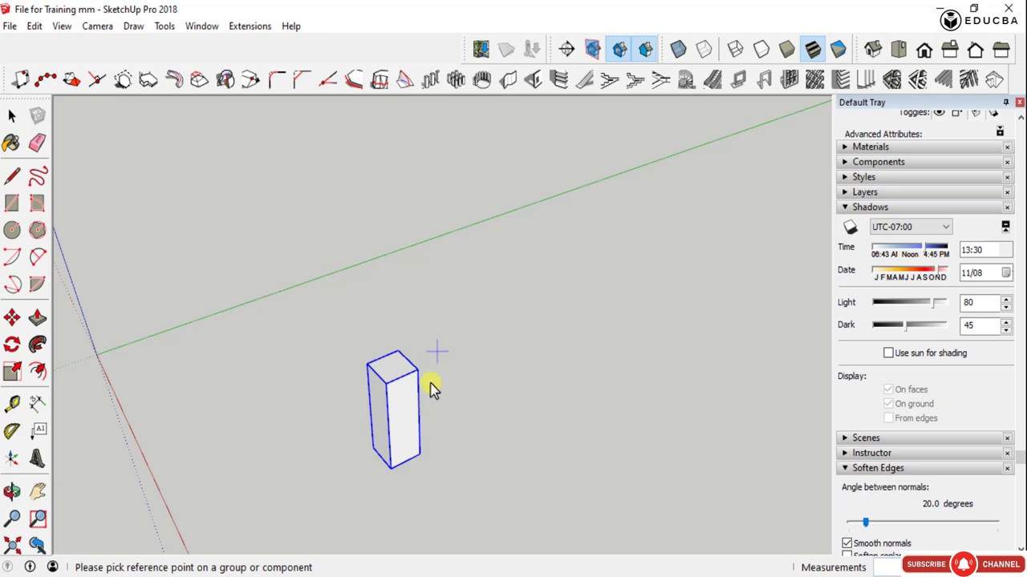
scroll(407, 444, up, 1)
scroll(407, 444, up, 1)
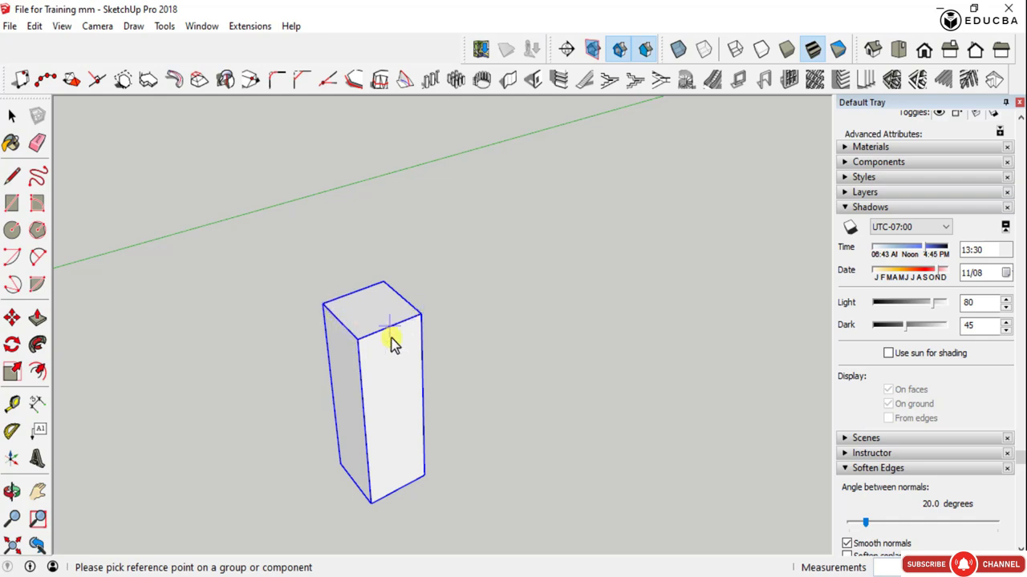
click(349, 485)
- Place the column array parallel to the red axis by picking its start point near the original column and its end point farther out
scroll(489, 434, down, 4)
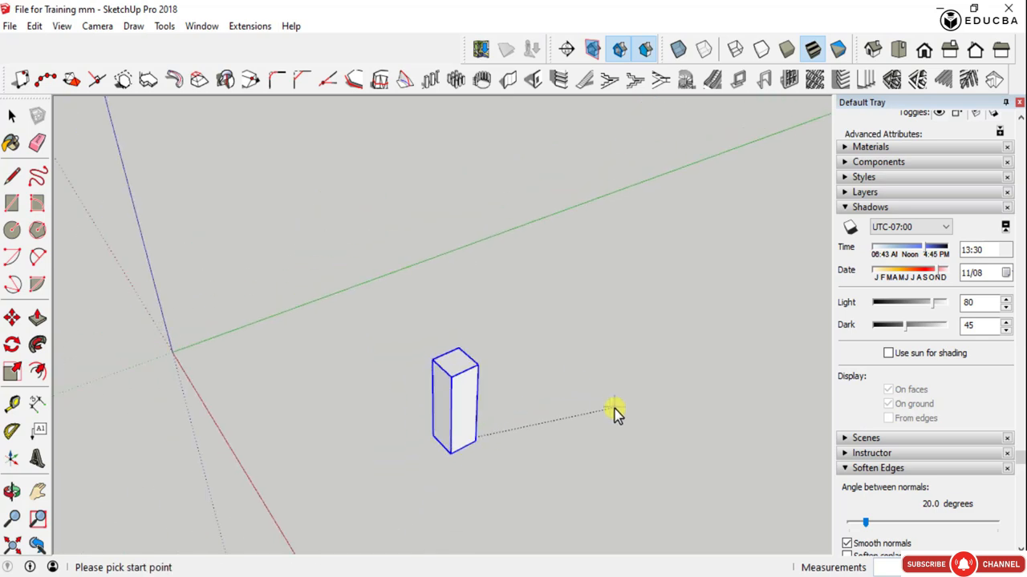
middle_drag(613, 413, 344, 360)
scroll(574, 487, down, 2)
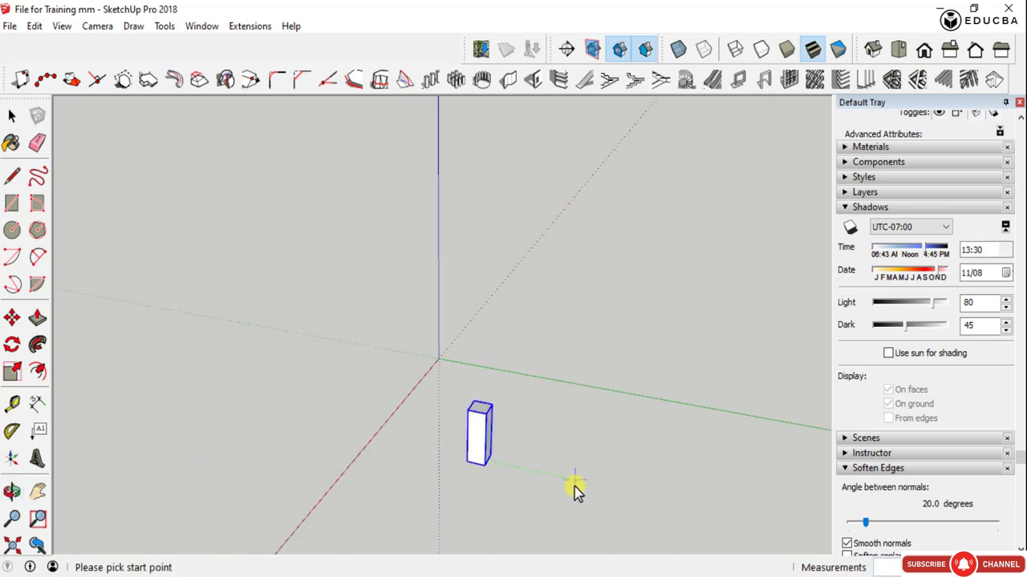
scroll(574, 487, down, 2)
middle_drag(574, 487, 712, 489)
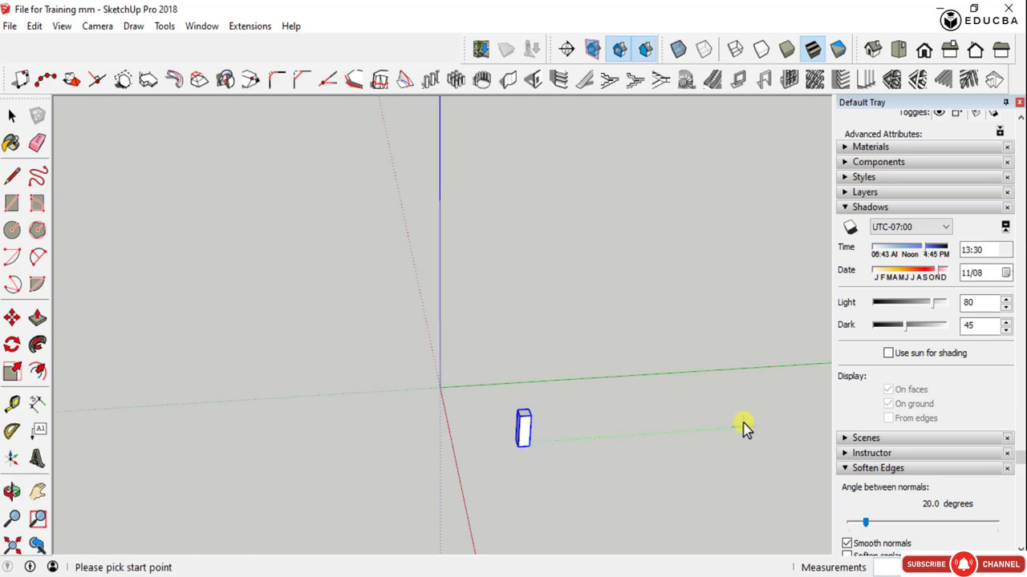
scroll(545, 522, down, 2)
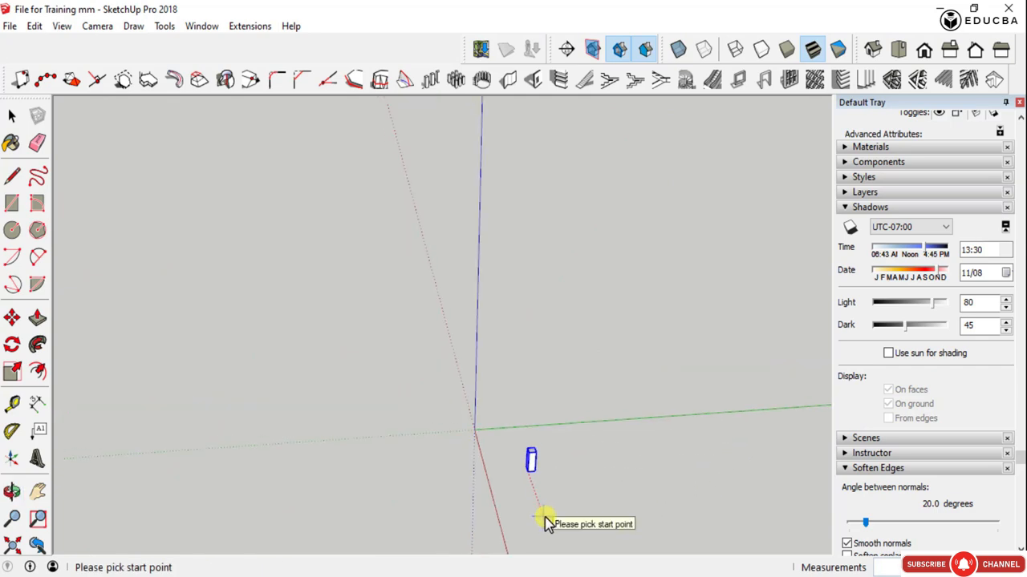
middle_drag(544, 523, 786, 490)
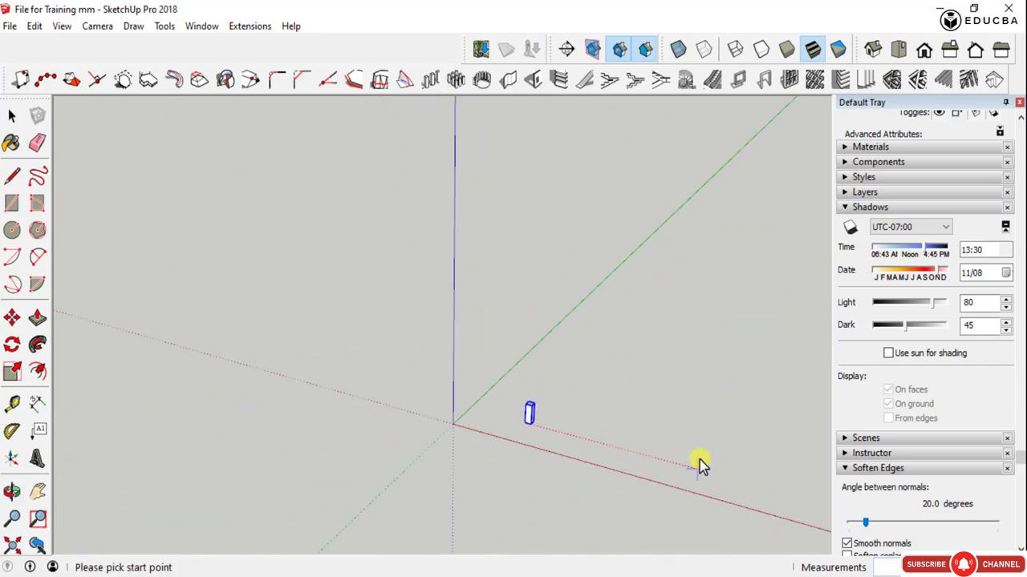
scroll(697, 463, up, 2)
scroll(698, 466, down, 1)
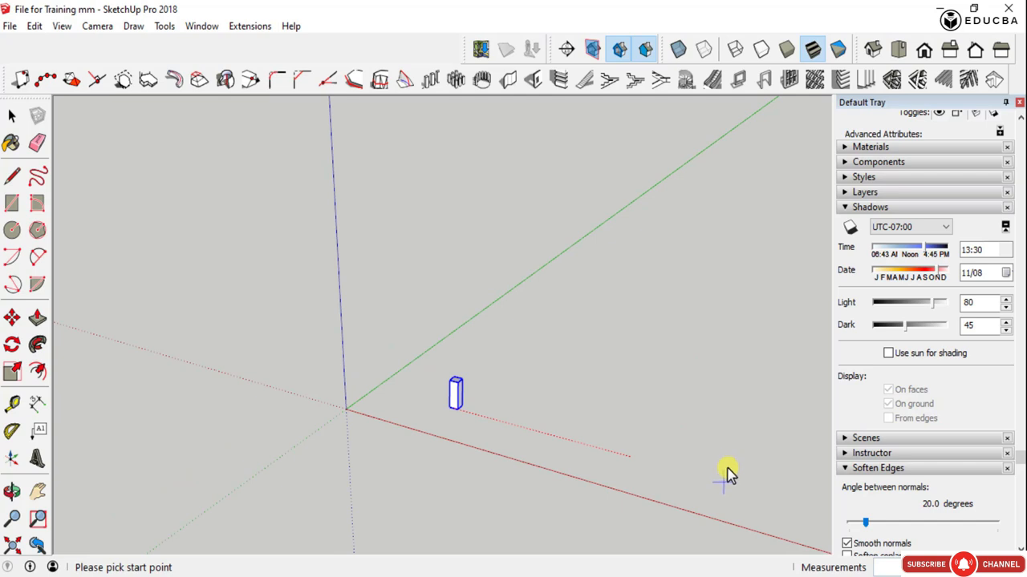
scroll(557, 447, down, 2)
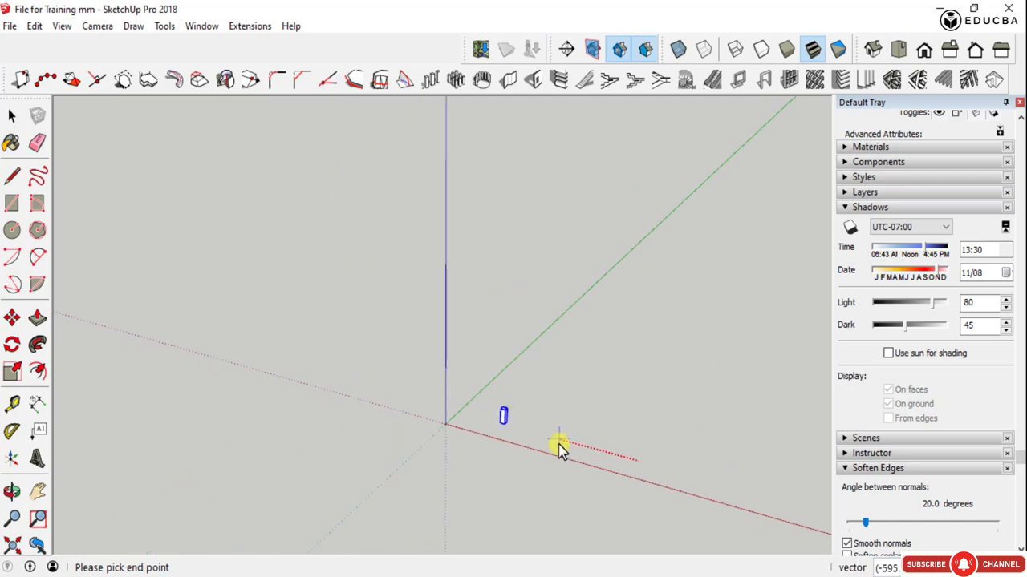
click(557, 446)
scroll(560, 451, down, 2)
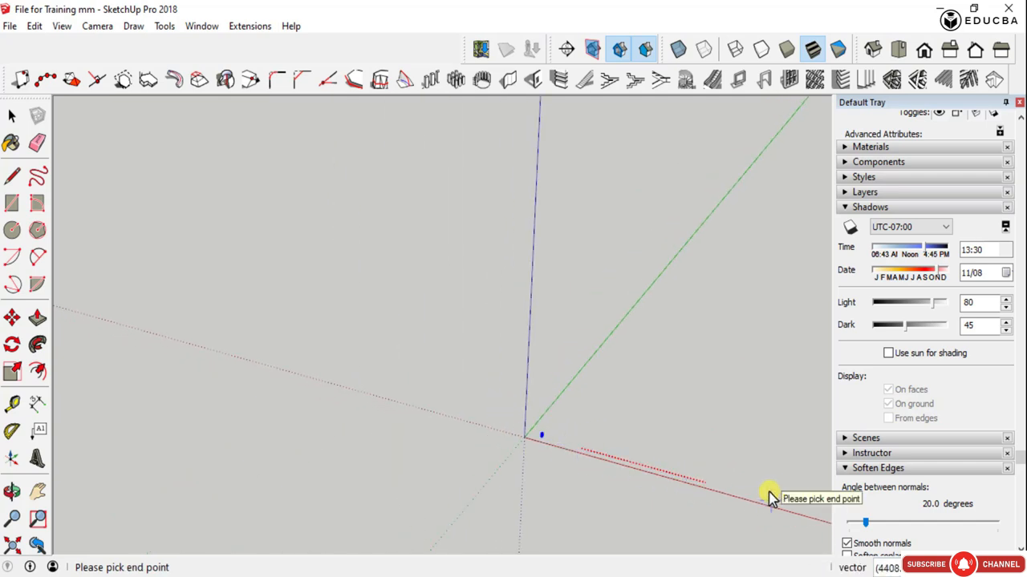
click(728, 478)
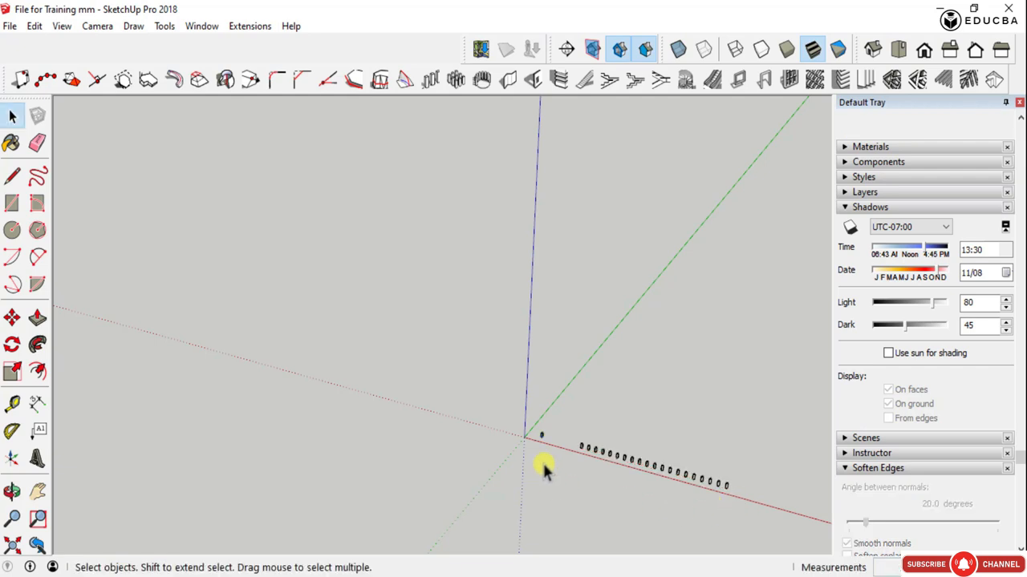
- Examine the row of arrayed columns from both sides and check the spacing along its length
scroll(530, 433, up, 2)
scroll(515, 425, down, 2)
scroll(715, 481, up, 3)
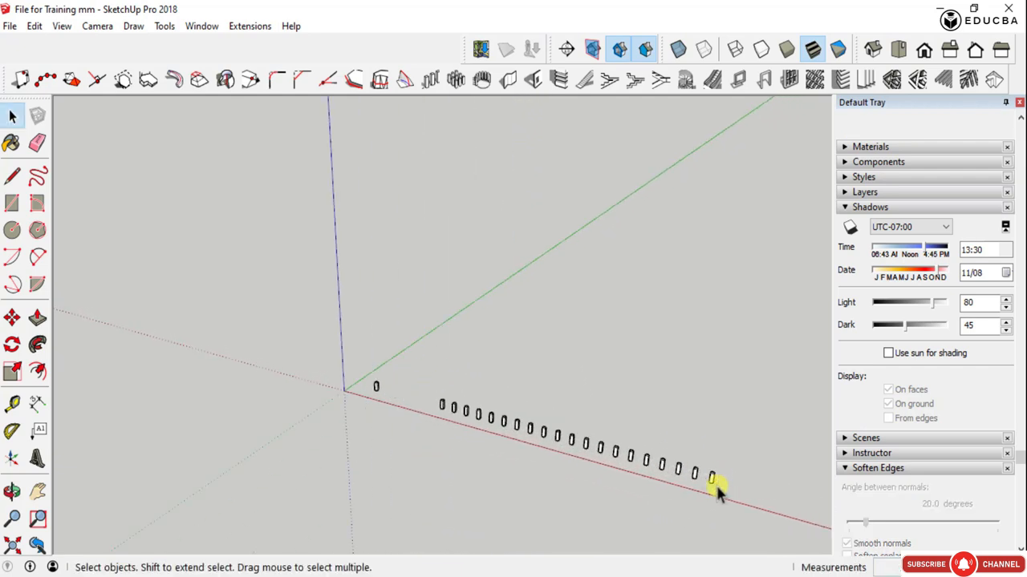
scroll(715, 484, up, 2)
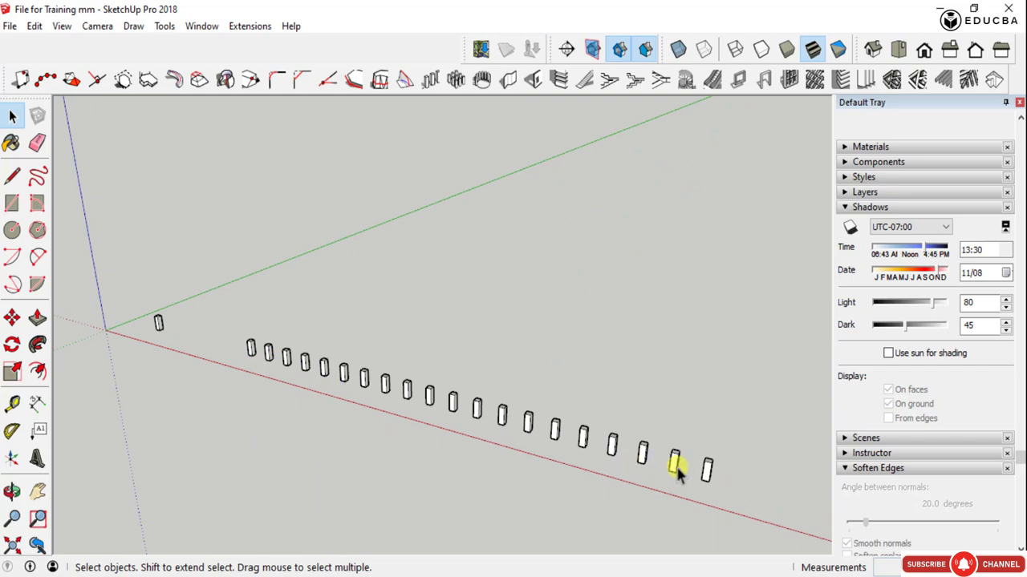
middle_drag(676, 465, 300, 444)
scroll(303, 441, down, 2)
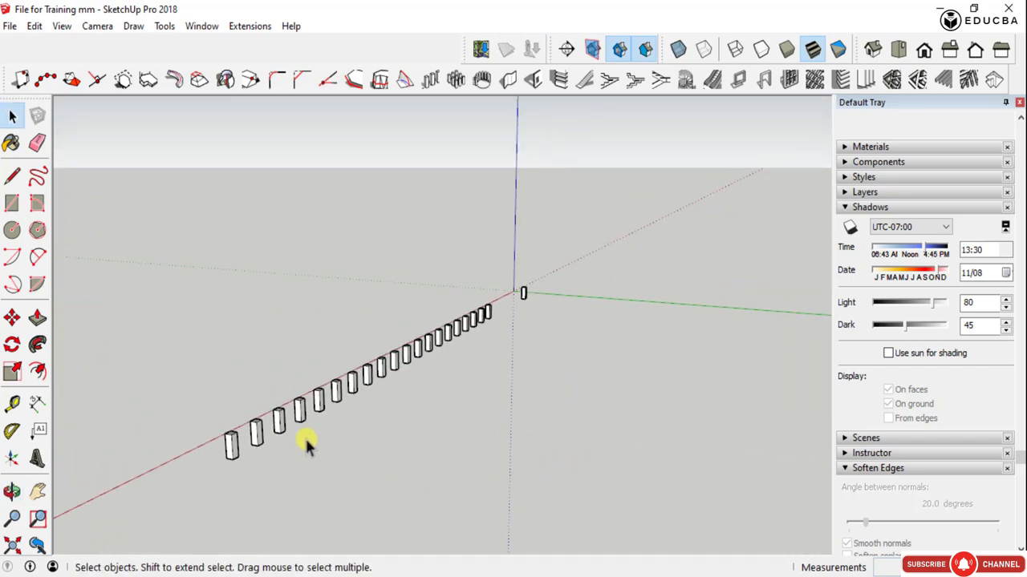
scroll(236, 448, up, 1)
scroll(233, 451, down, 2)
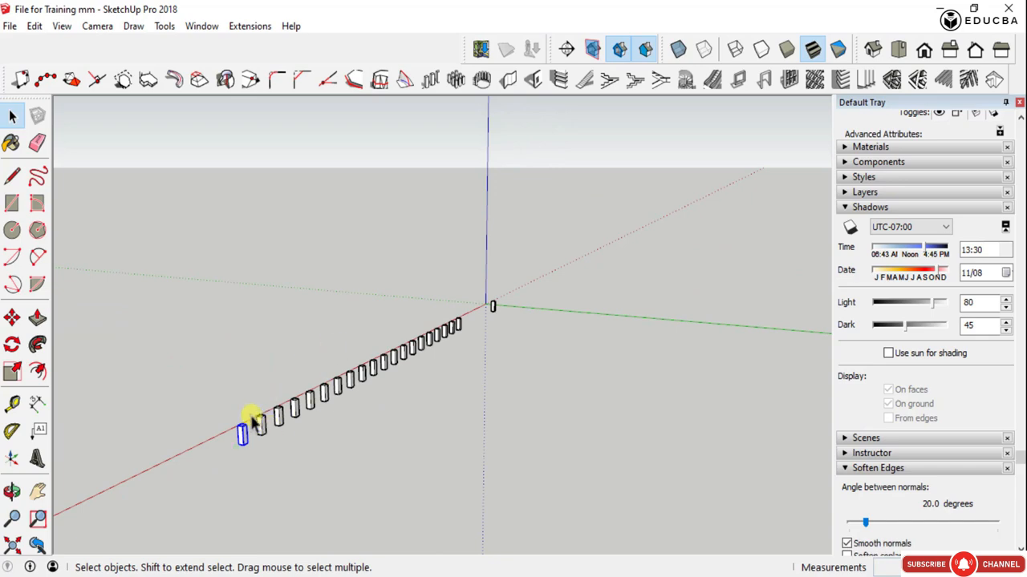
- Build a Linear Array of 10 evenly distributed columns from the row's end column, placed farther out along the red axis with entities at both ends
click(428, 81)
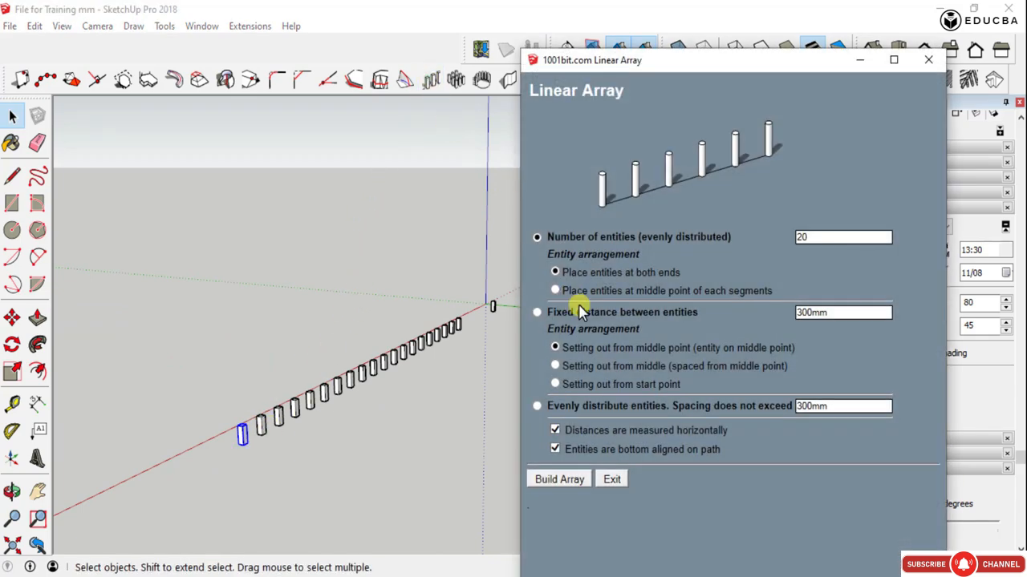
double_click(806, 237)
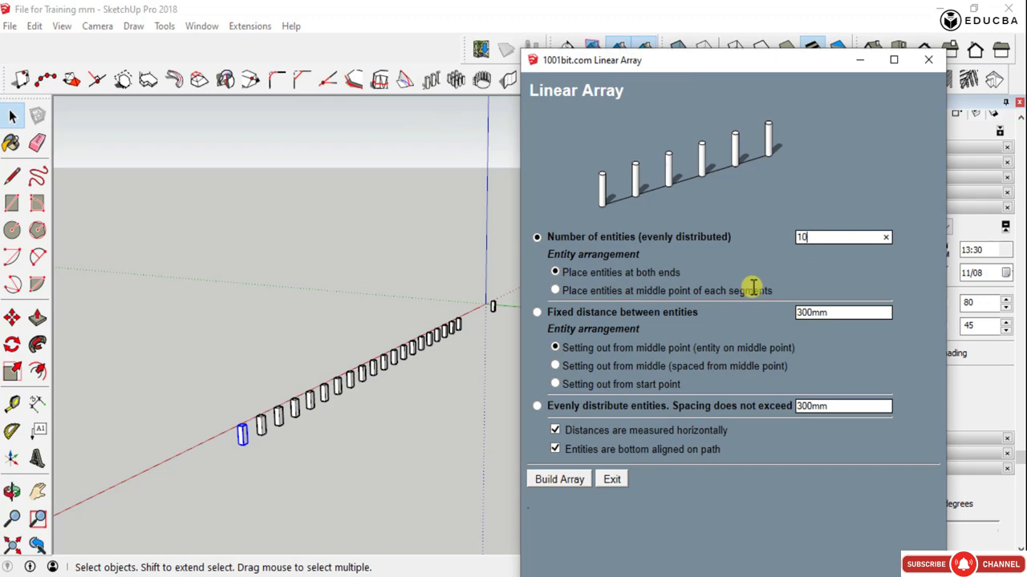
text(10)
click(563, 479)
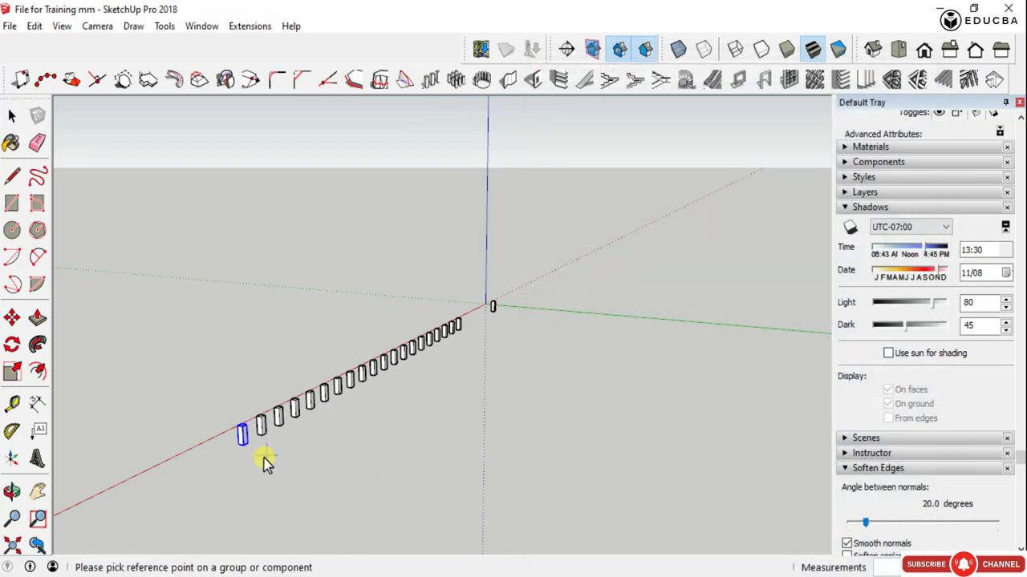
click(243, 441)
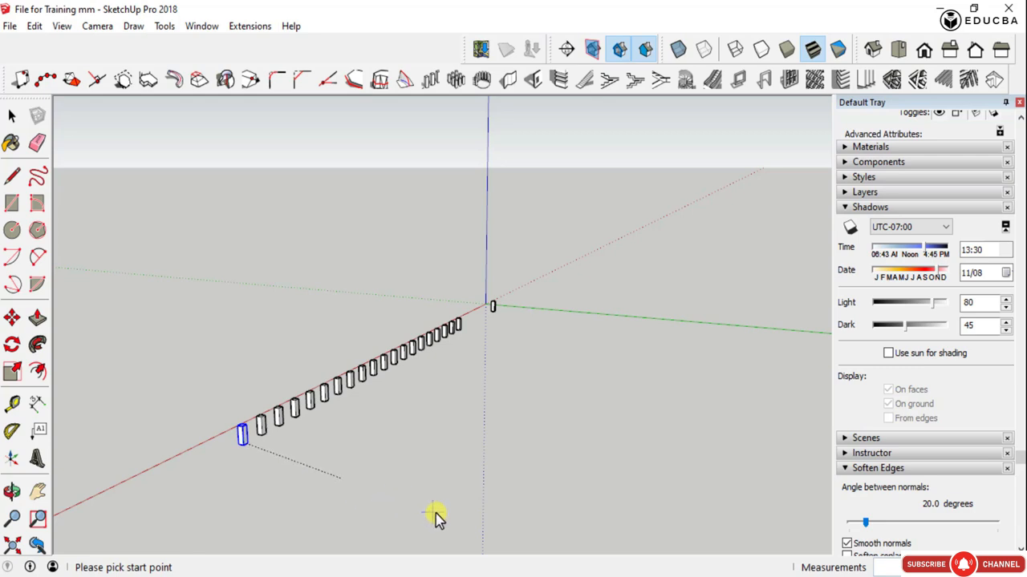
scroll(610, 513, down, 3)
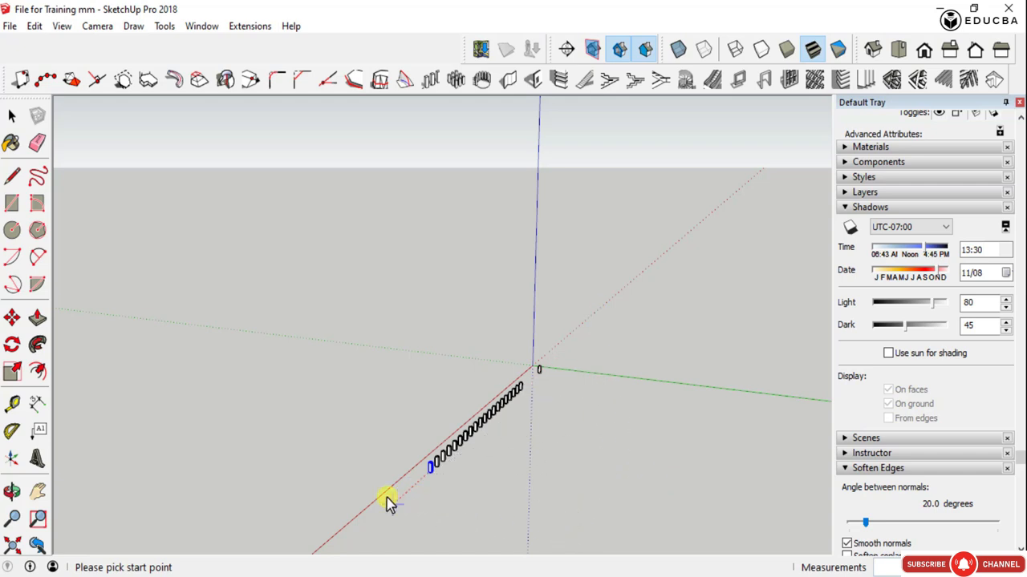
scroll(387, 498, down, 1)
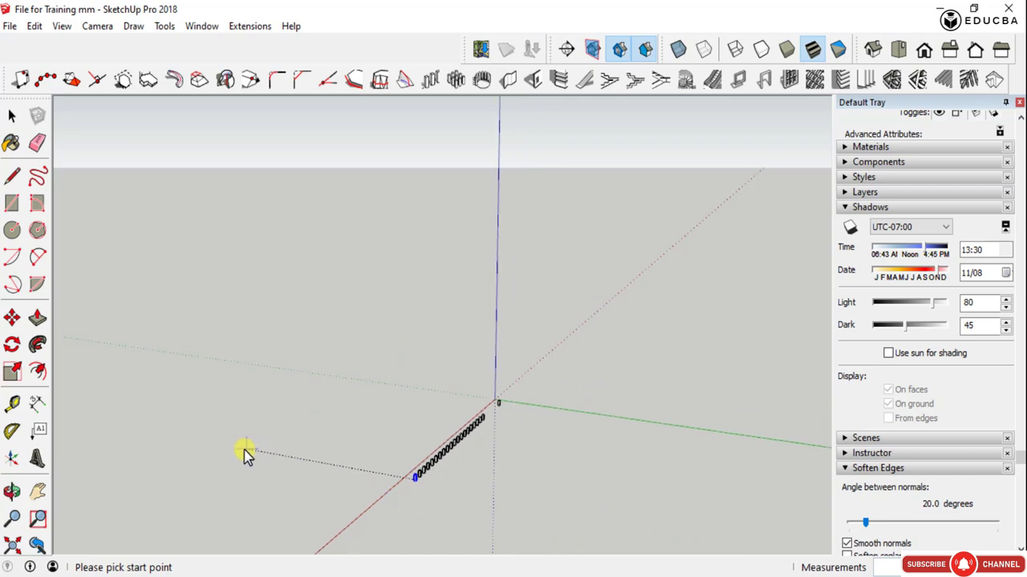
middle_drag(688, 529, 719, 398)
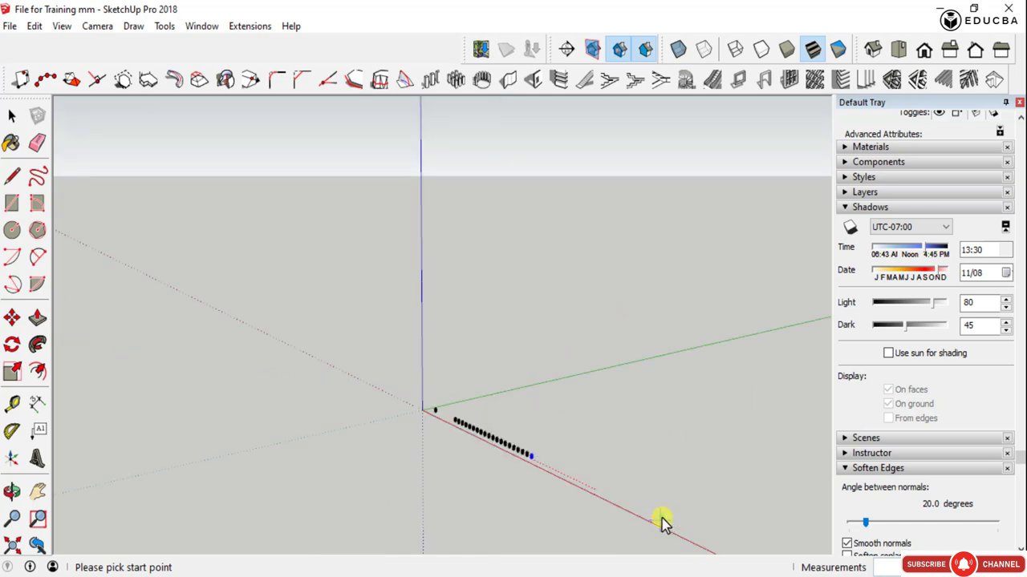
click(691, 540)
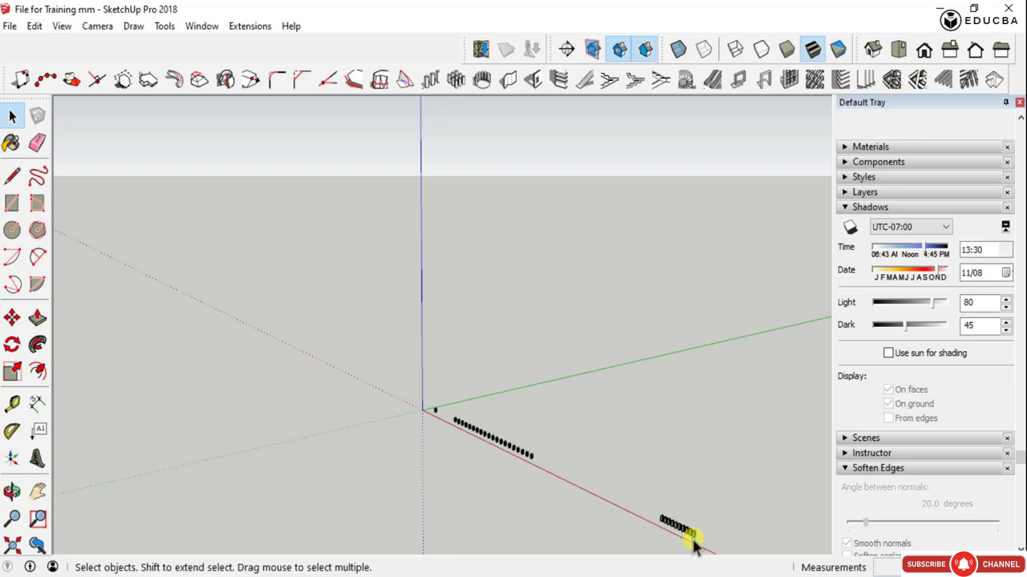
- Delete the separate far row of ten arrayed columns
scroll(695, 546, up, 6)
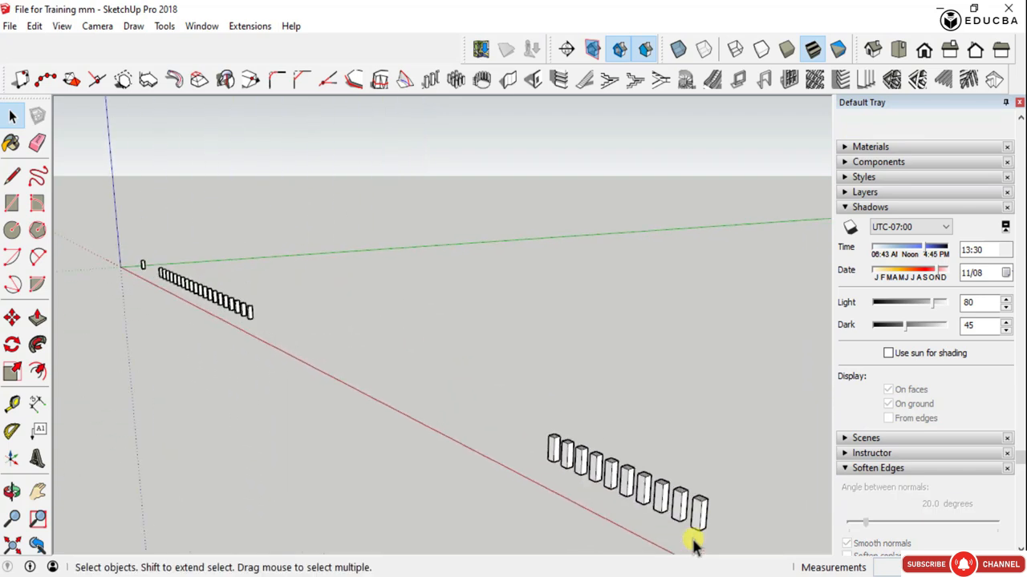
scroll(694, 541, up, 2)
middle_drag(520, 474, 665, 460)
scroll(658, 461, down, 2)
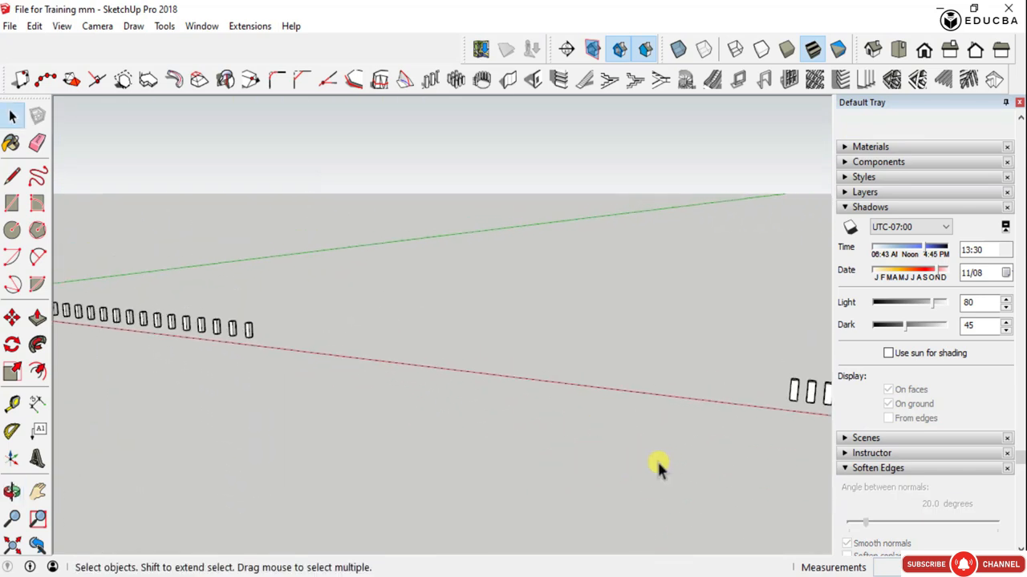
scroll(414, 434, down, 2)
drag(750, 429, 571, 345)
key(Delete)
- Start another Linear Array of 10 from the remaining row's end column, taking the reference point on its bottom edge
scroll(211, 351, up, 4)
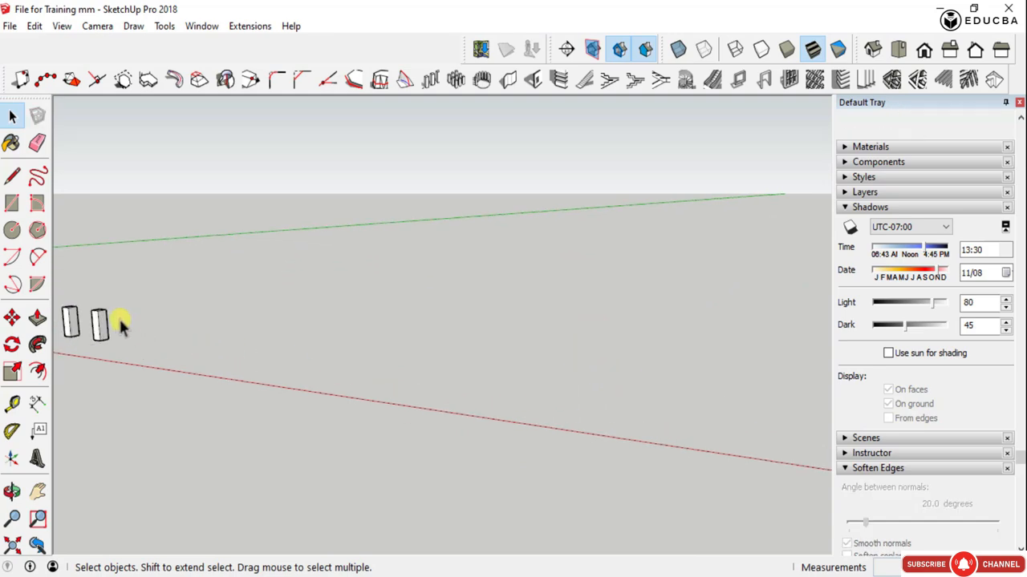
click(431, 79)
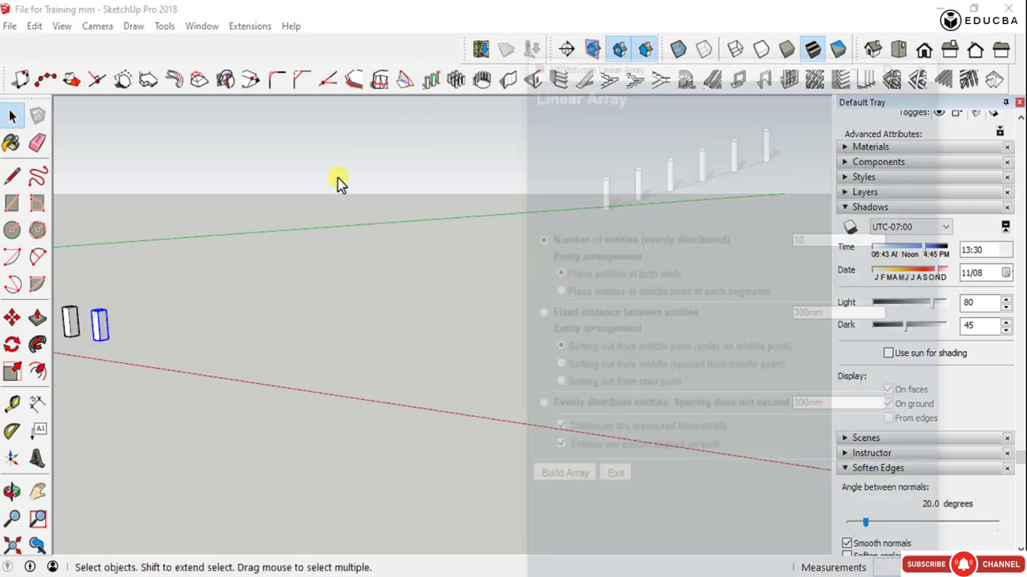
click(548, 481)
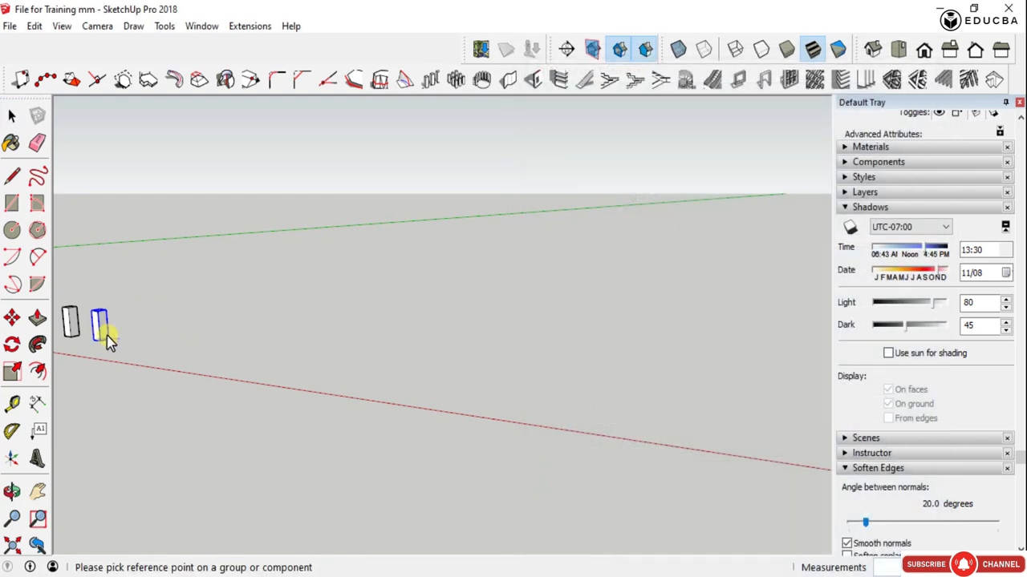
scroll(106, 339, up, 5)
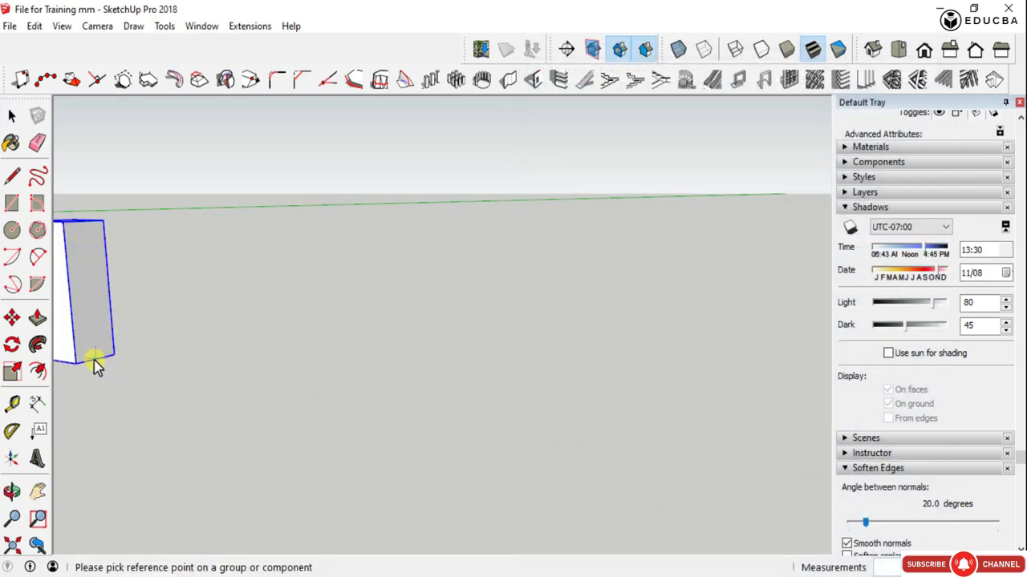
click(101, 357)
- Pick the array's start point just beyond the end column and its end point farther along the red axis direction
scroll(270, 344, down, 5)
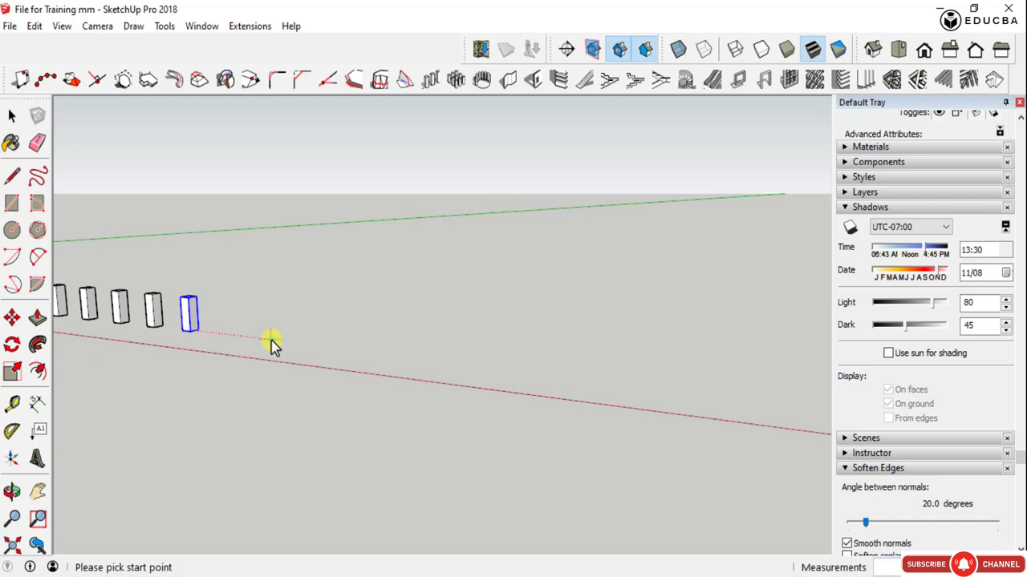
click(271, 340)
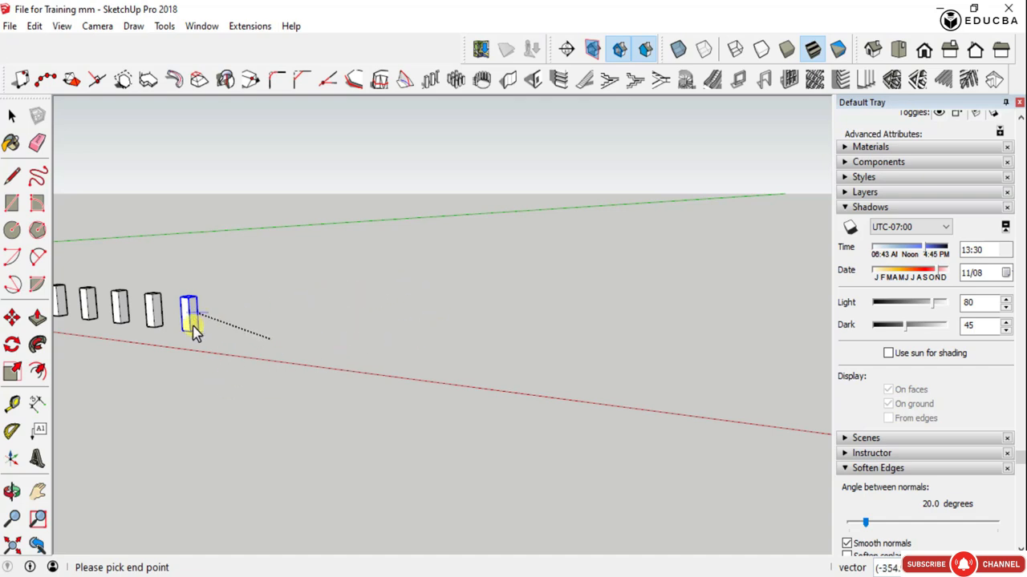
scroll(165, 332, down, 2)
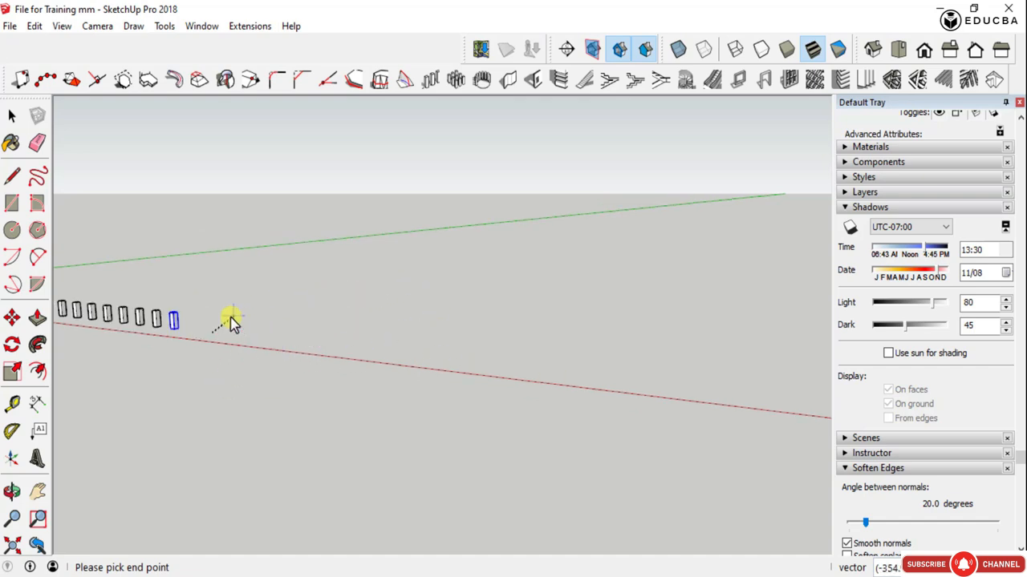
click(376, 366)
scroll(566, 390, down, 3)
scroll(393, 365, down, 2)
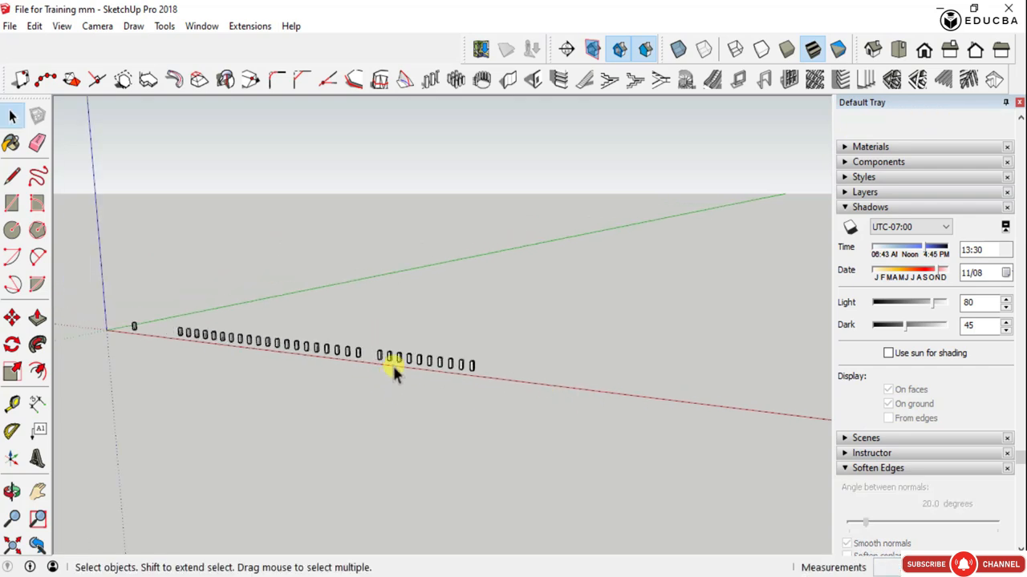
- Delete both rows of arrayed columns, keeping only the original column near the origin
scroll(391, 360, up, 5)
drag(583, 406, 775, 447)
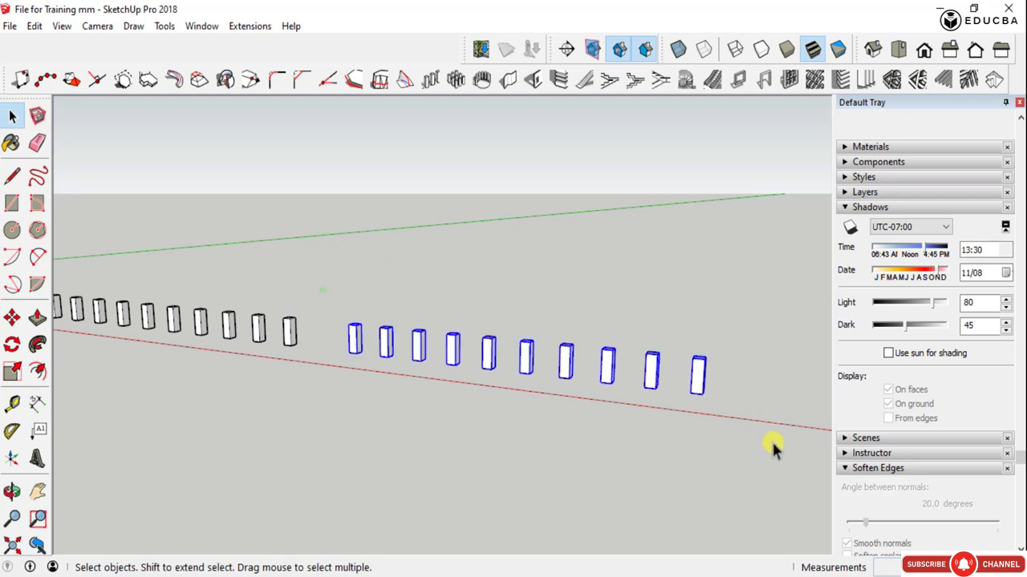
scroll(779, 468, down, 3)
drag(667, 473, 348, 332)
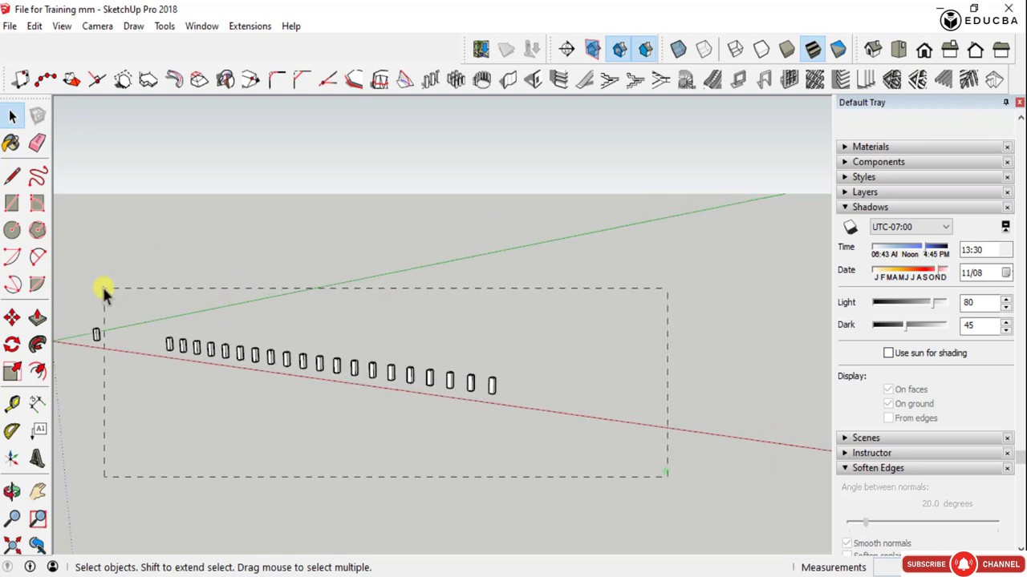
drag(103, 292, 563, 472)
key(Delete)
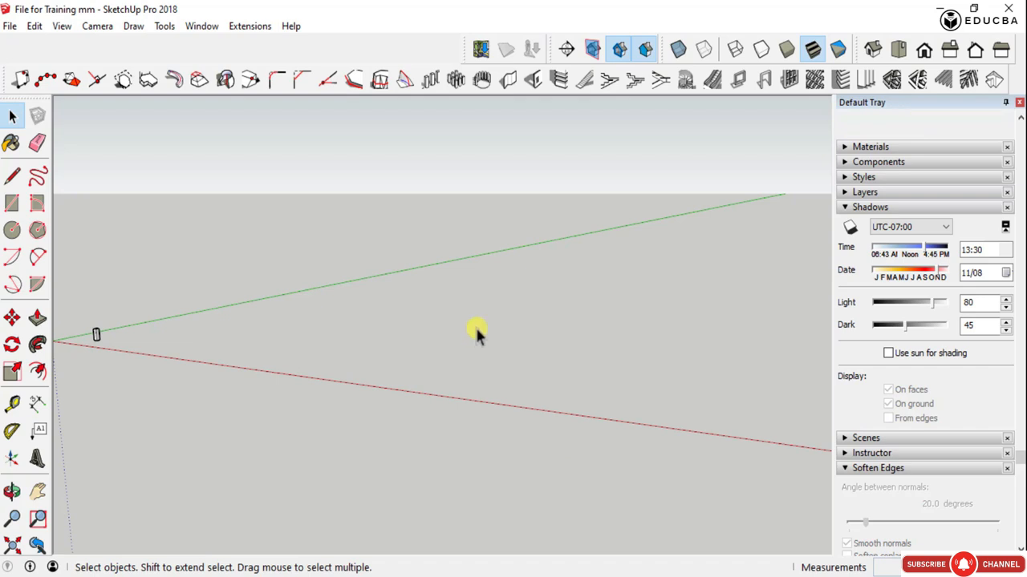
scroll(475, 326, down, 2)
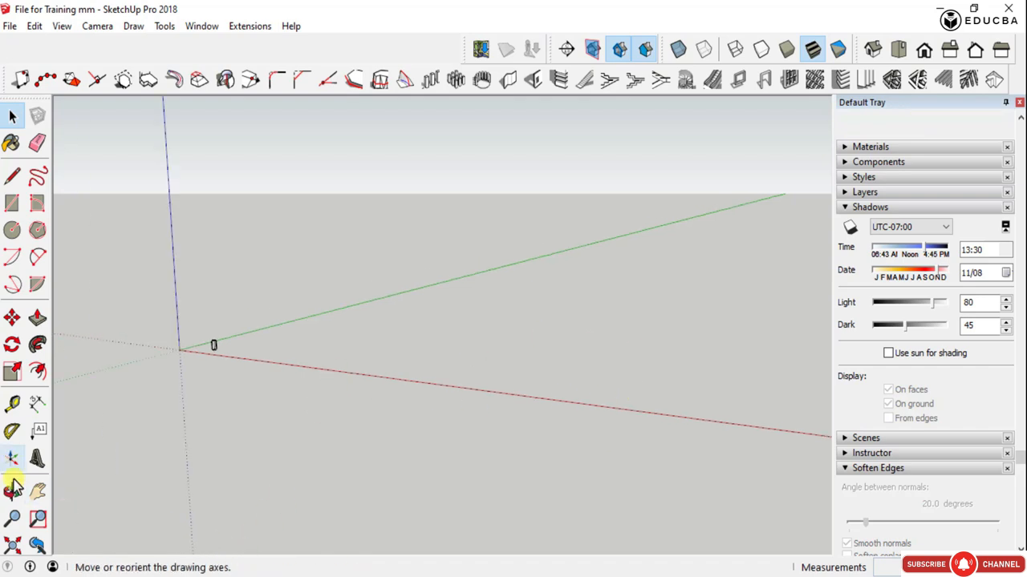
- Select the remaining column near the origin and start the 1001bit Linear Array on it
click(12, 546)
key(space)
scroll(473, 385, down, 3)
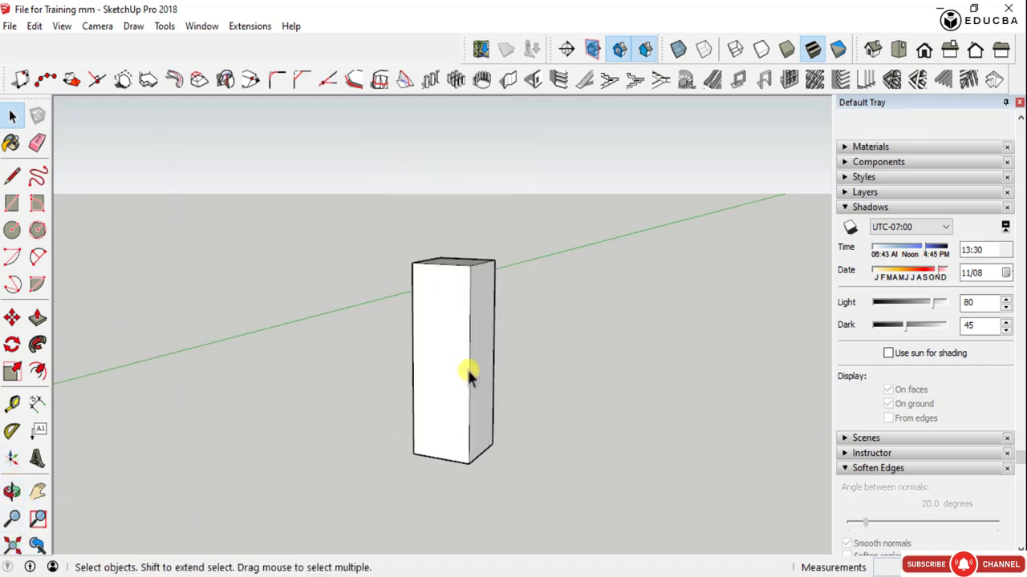
middle_drag(469, 377, 486, 439)
click(458, 313)
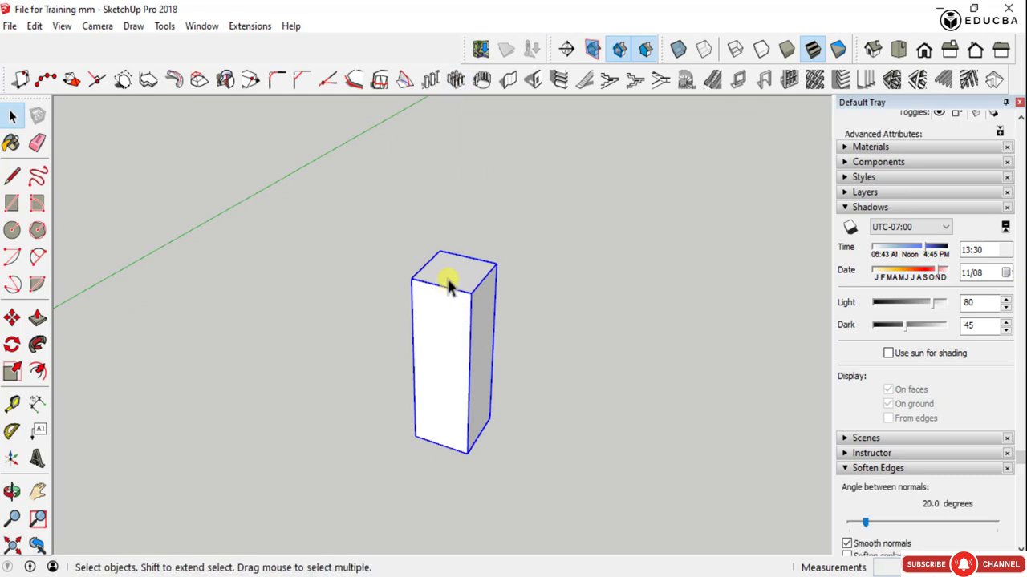
click(430, 81)
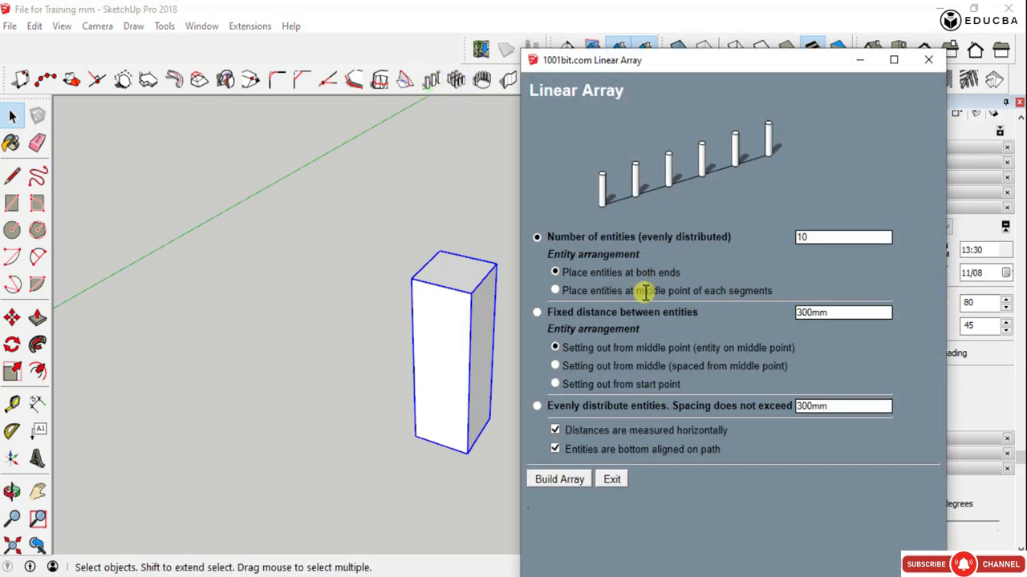
- Compare placing entities at both ends with the middle of each segment, leaving the middle-point arrangement chosen for the evenly distributed number
click(555, 292)
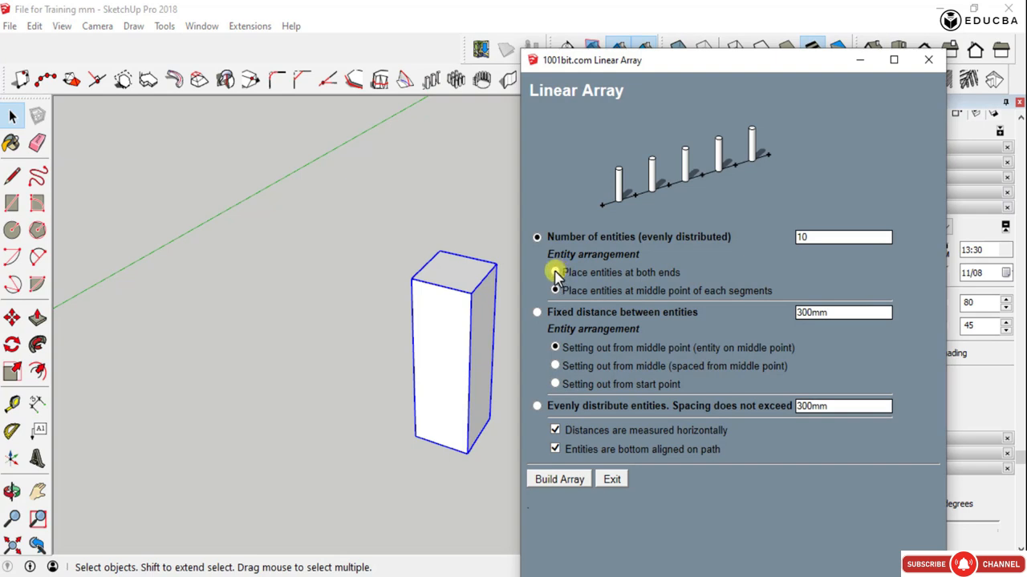
click(555, 272)
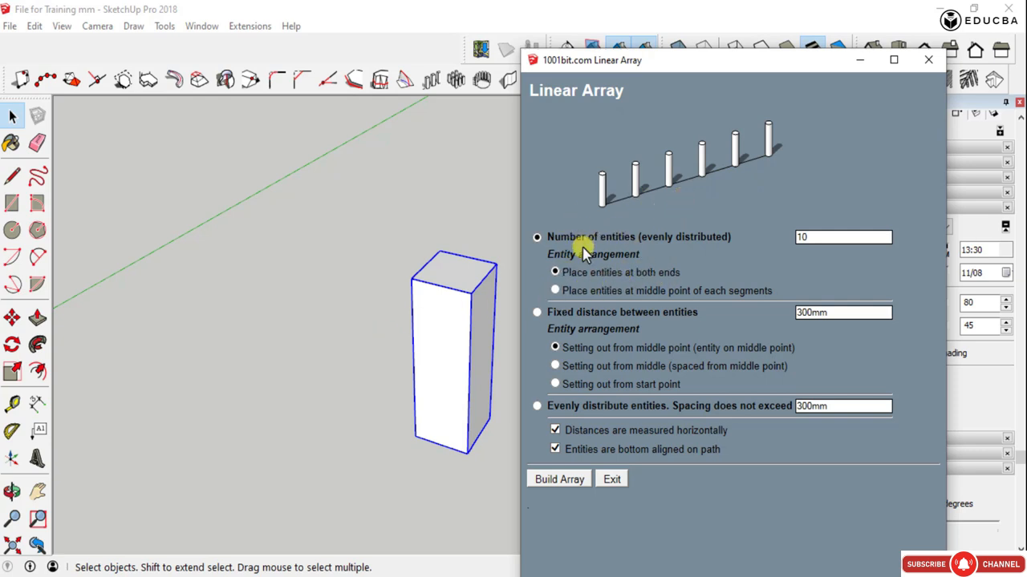
click(556, 292)
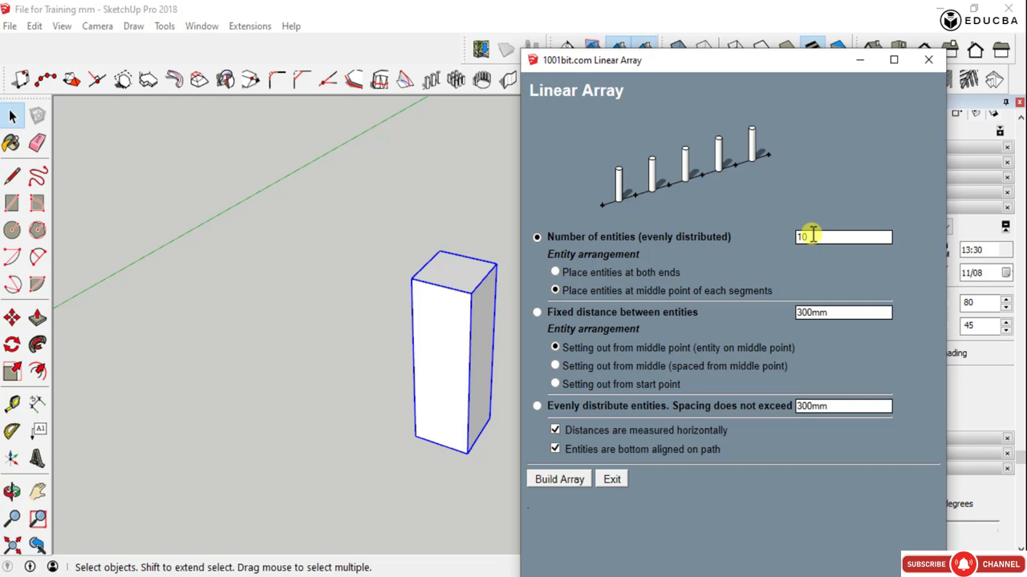
- Examine the three setting-out arrangements for fixed distance between entities: entity on middle point, spaced from middle, and from start point
click(537, 312)
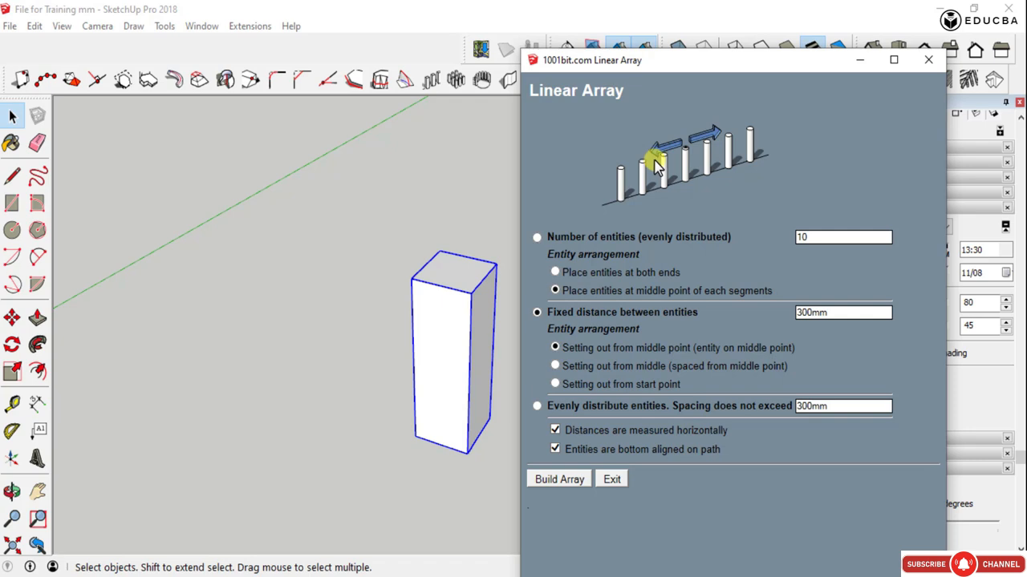
click(556, 367)
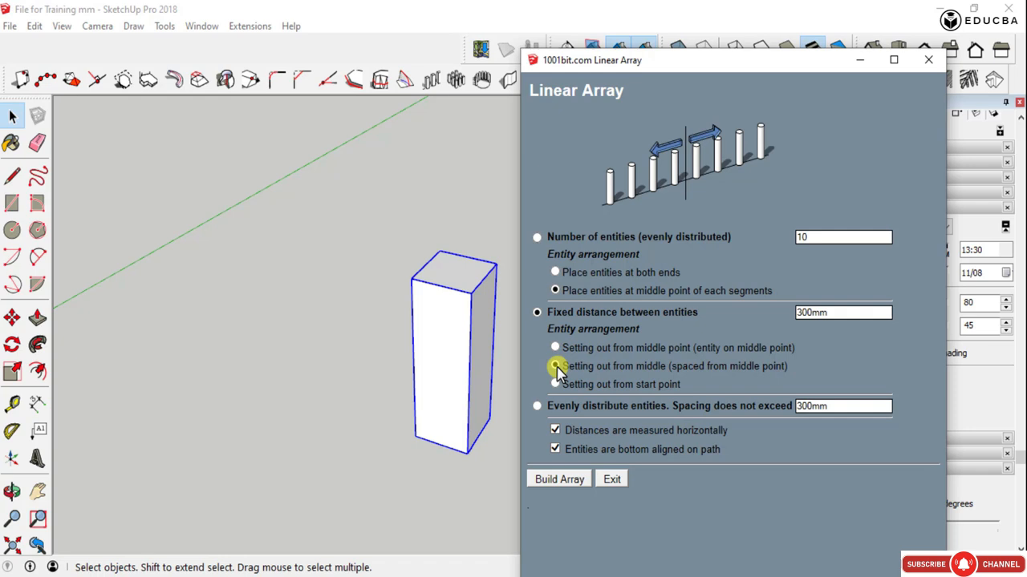
click(557, 385)
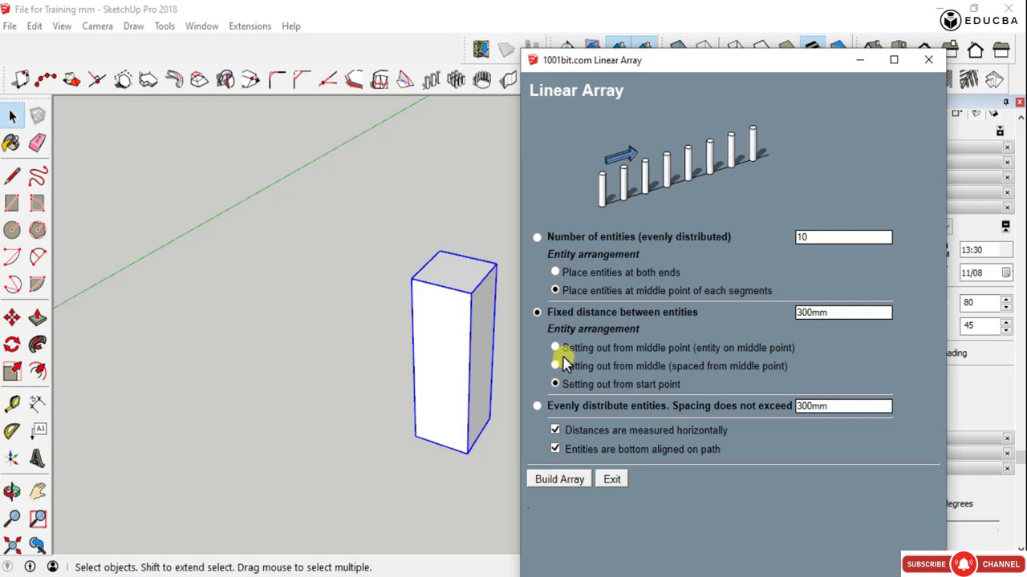
click(555, 348)
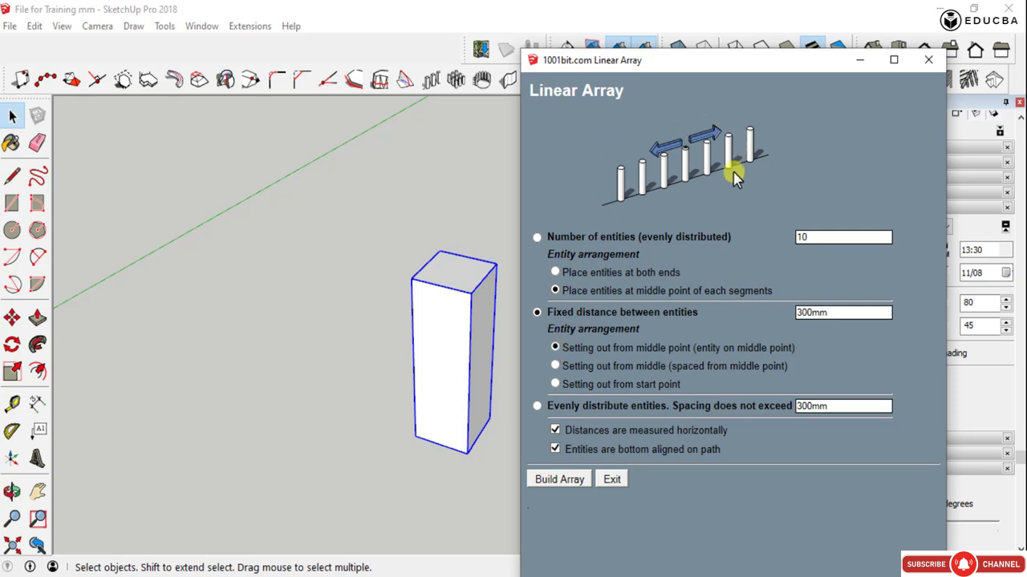
click(555, 366)
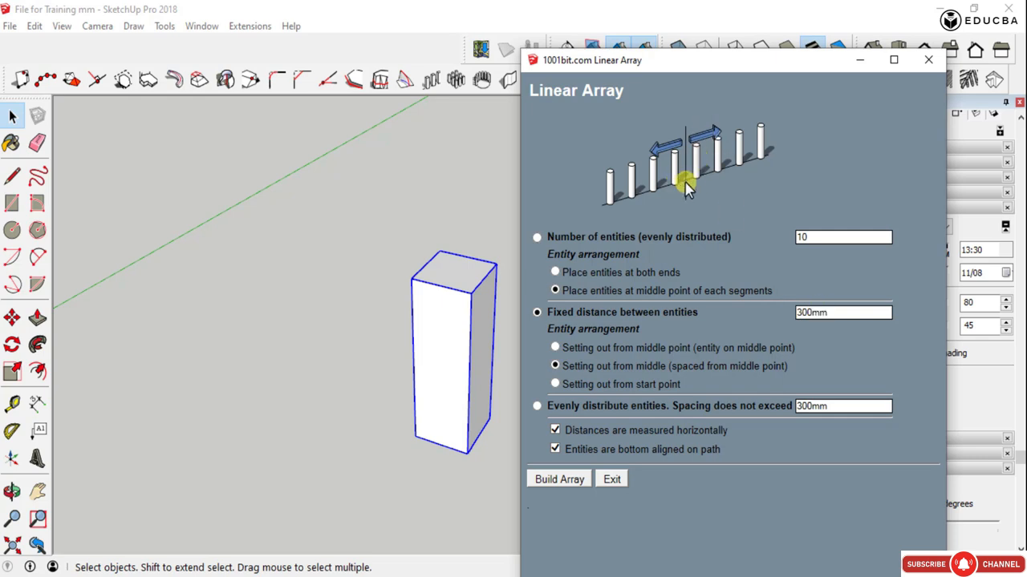
click(554, 385)
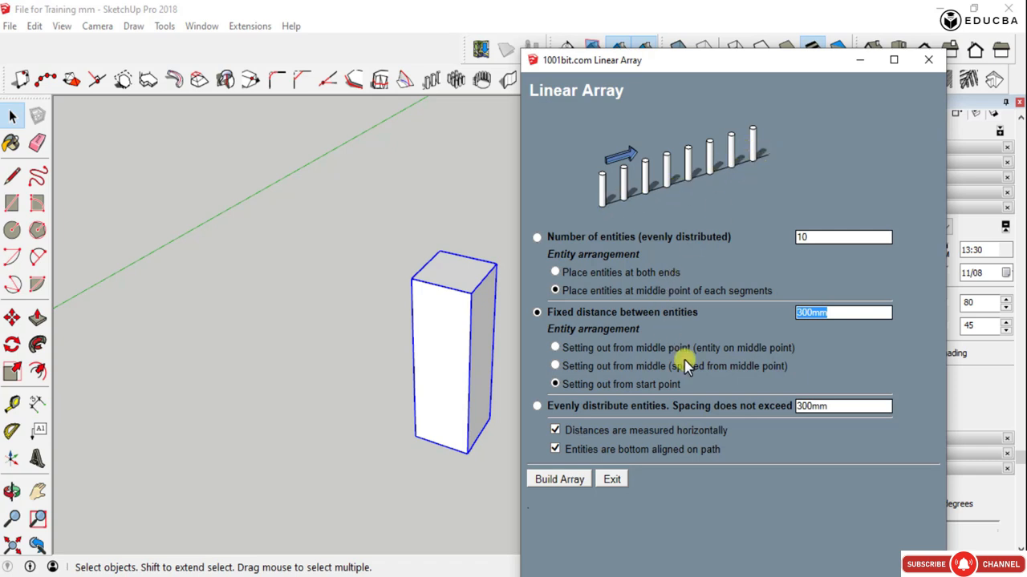
- Examine the evenly distributed mode with its maximum spacing value and the horizontal distance measurement option
click(537, 406)
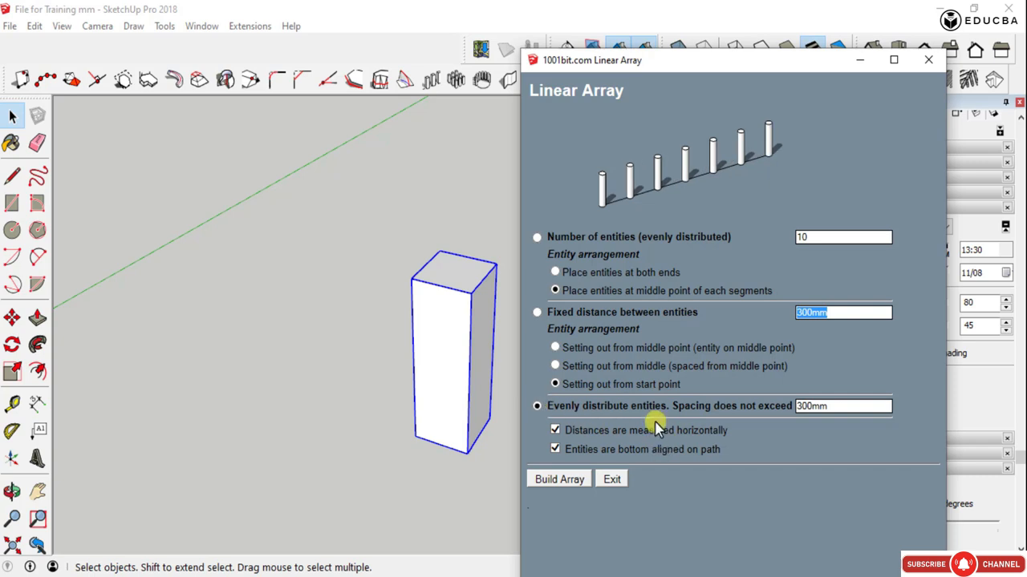
double_click(842, 410)
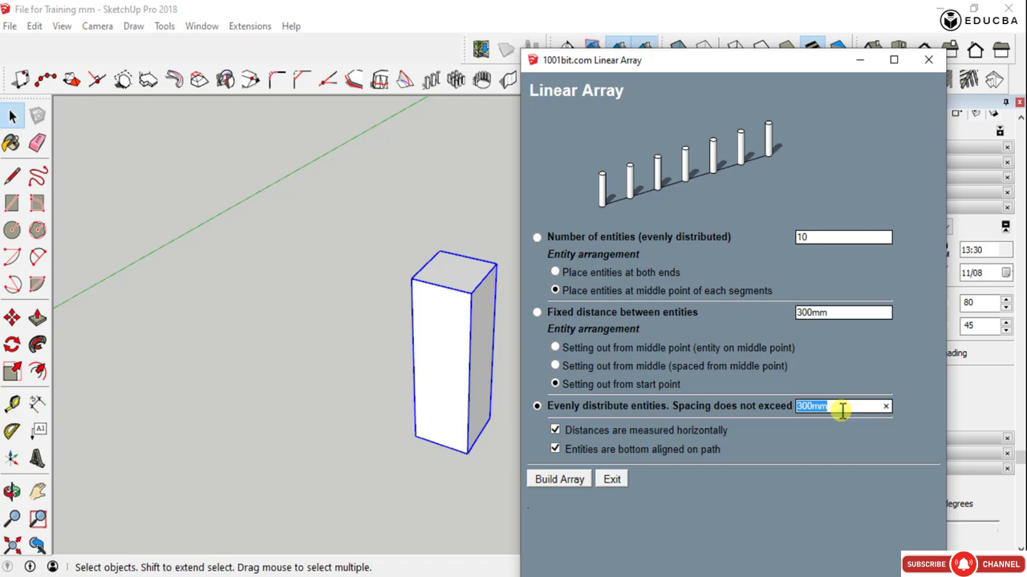
click(555, 430)
- Build the array with a fixed distance of 2000mm between entities, setting out from the middle point with an entity on it
click(538, 313)
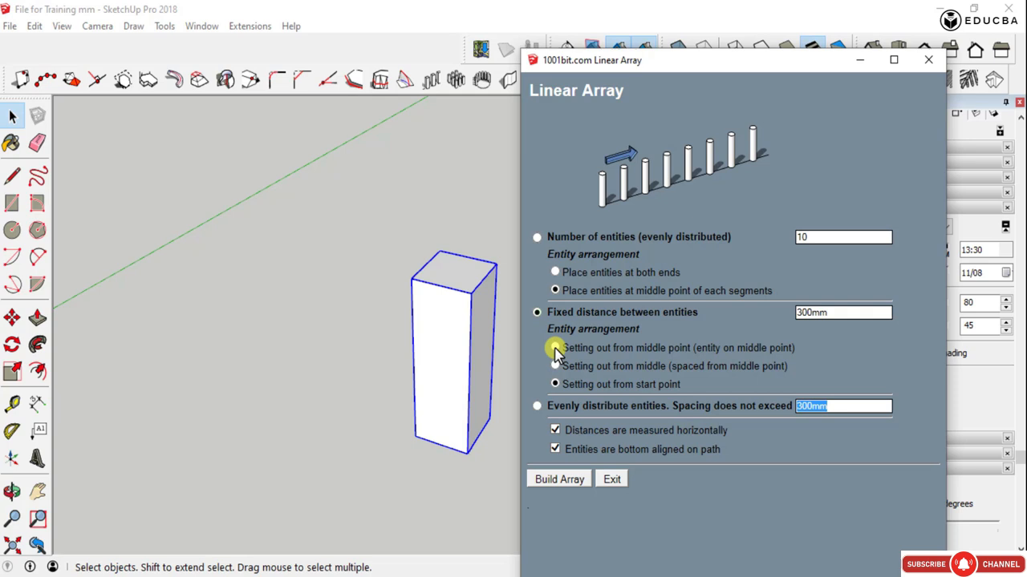
click(555, 348)
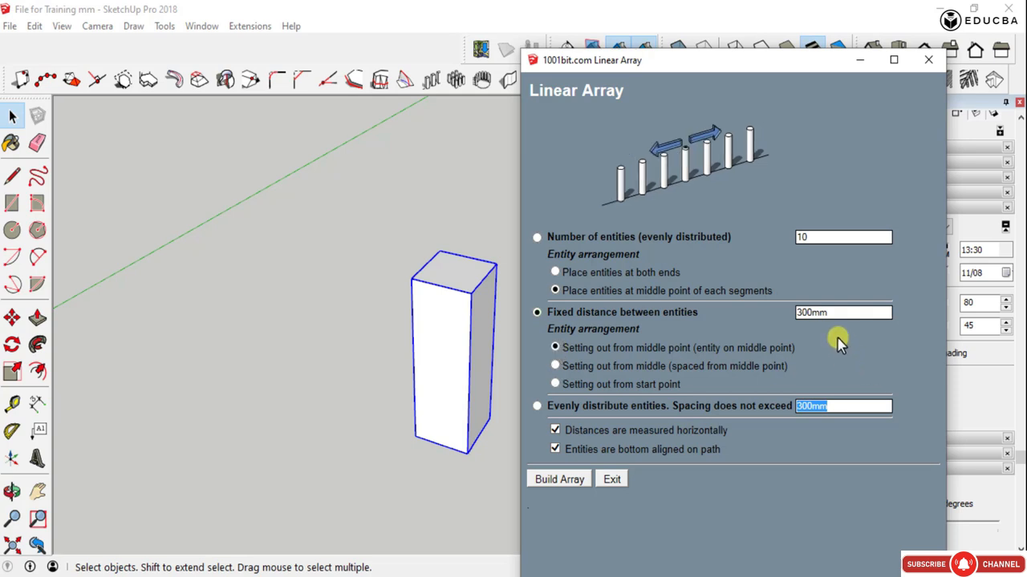
click(829, 312)
click(579, 480)
scroll(481, 387, down, 3)
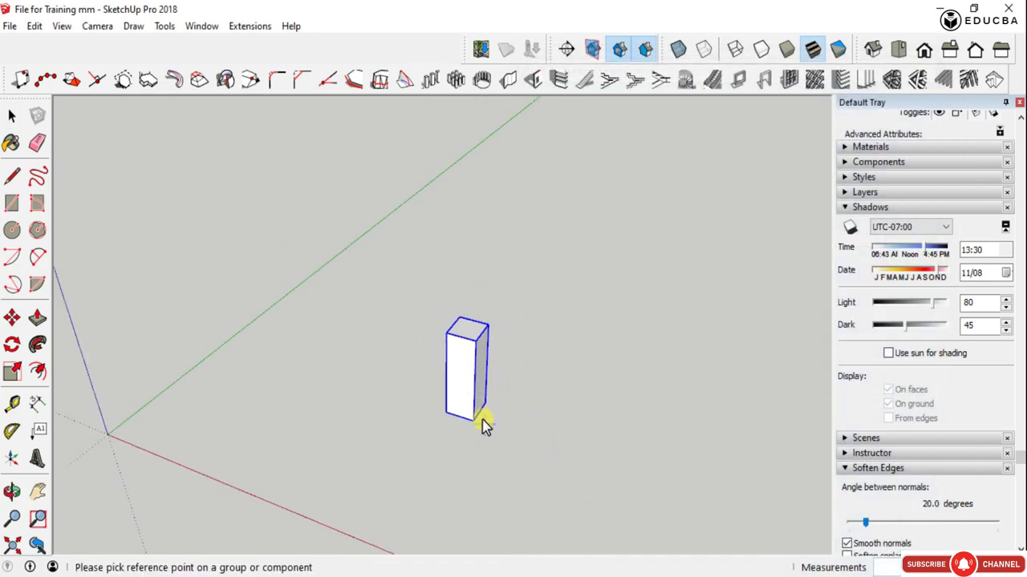
click(475, 417)
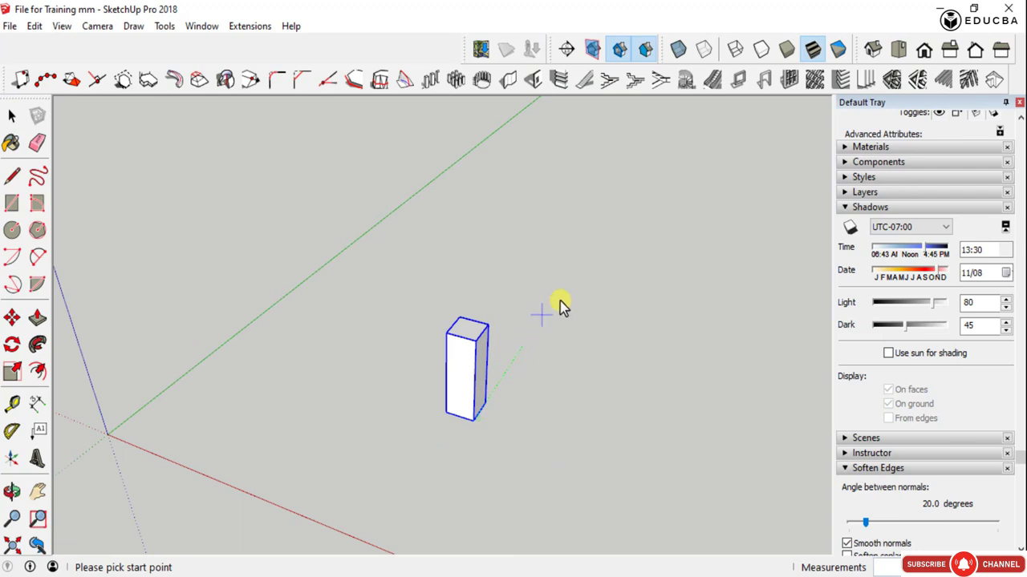
scroll(588, 258, down, 1)
scroll(588, 257, down, 1)
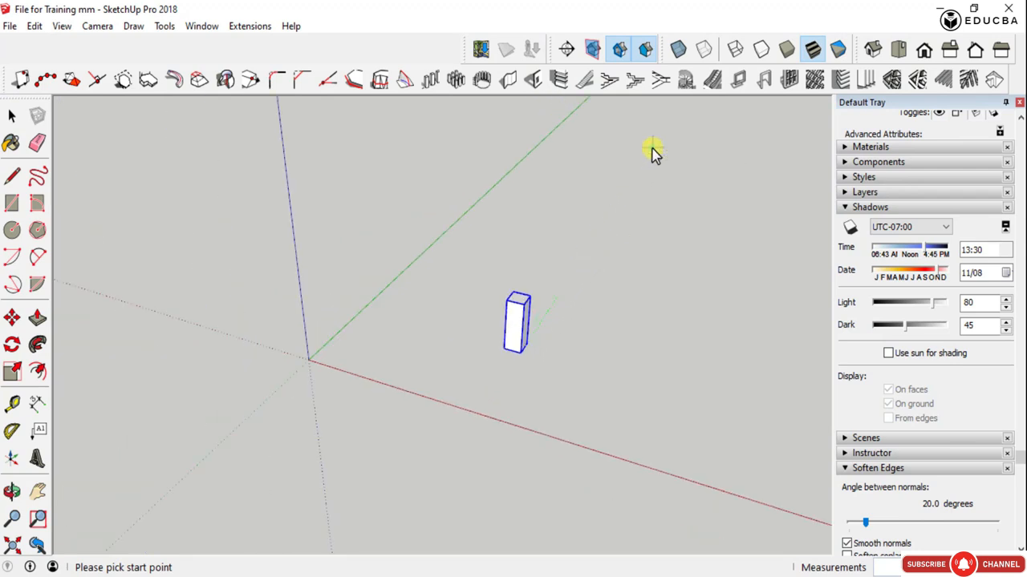
scroll(677, 313, down, 2)
click(610, 325)
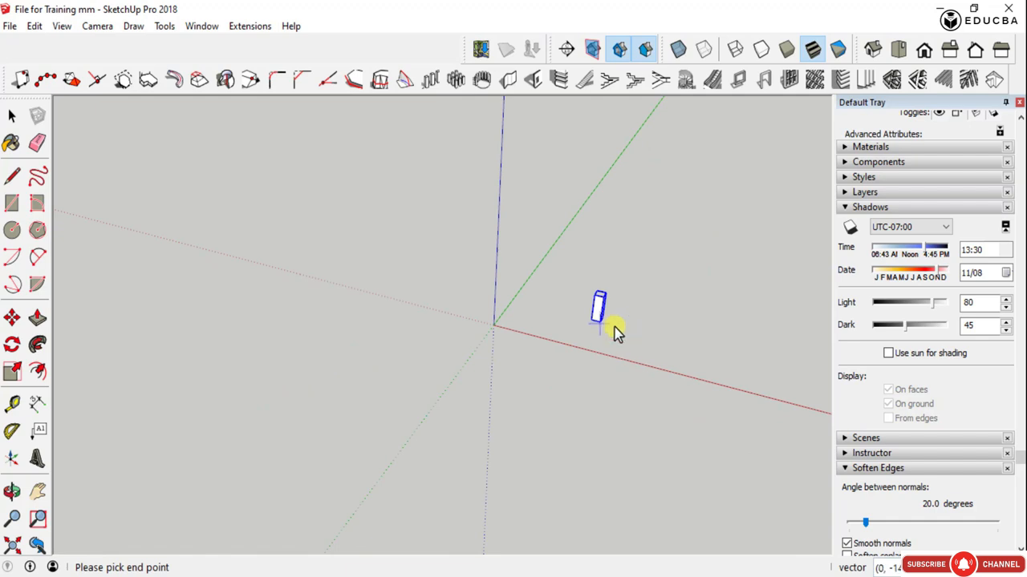
middle_drag(710, 153, 321, 420)
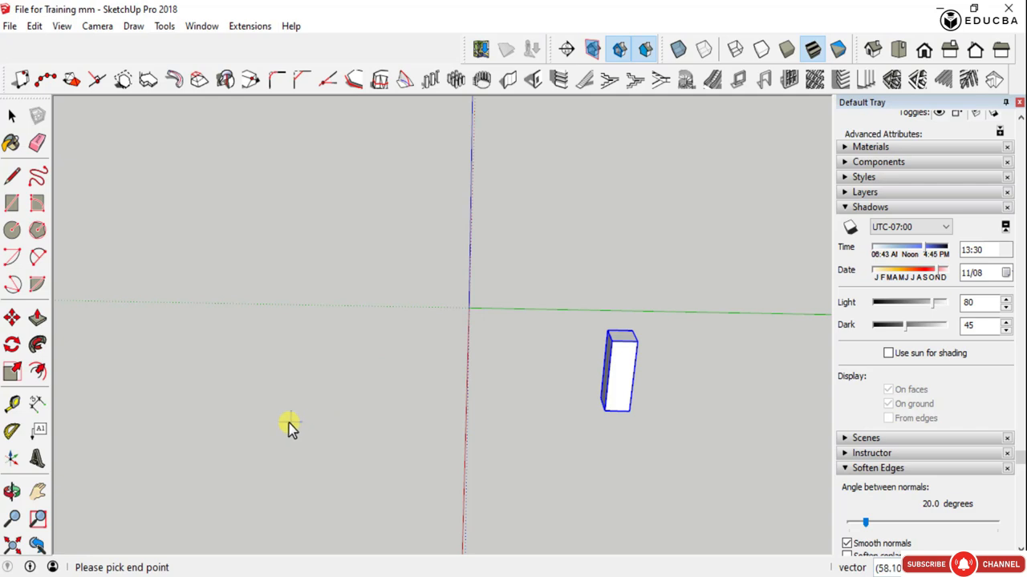
key(space)
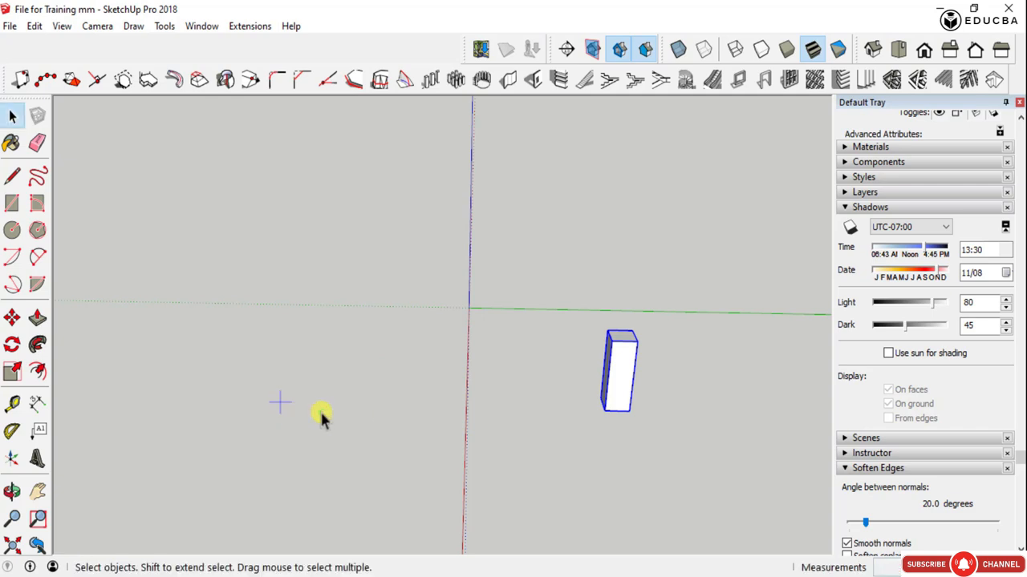
click(307, 415)
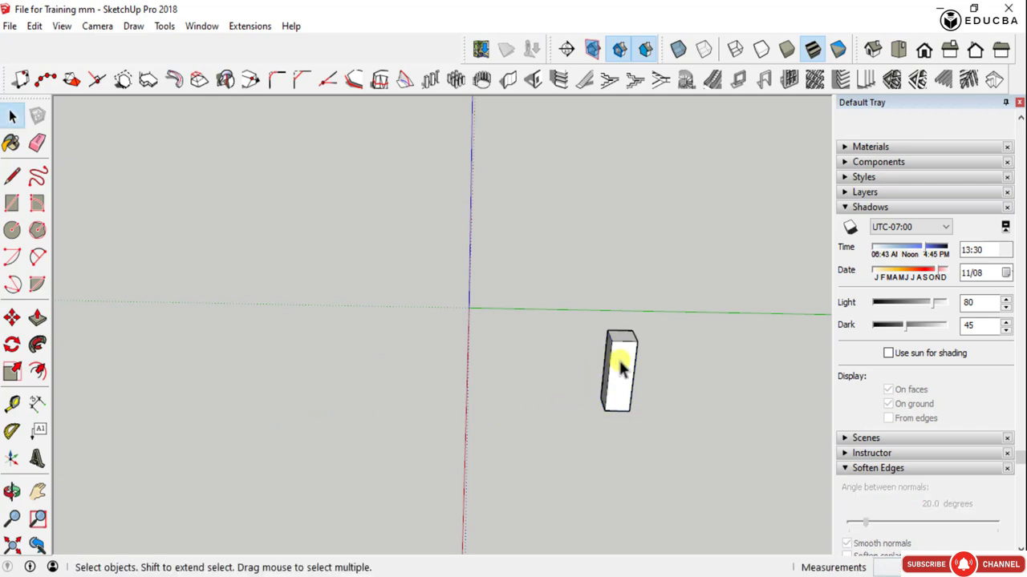
- Restart Linear Array on the column with a fixed distance of 2000mm, setting out from middle (spaced from middle point)
scroll(618, 360, up, 3)
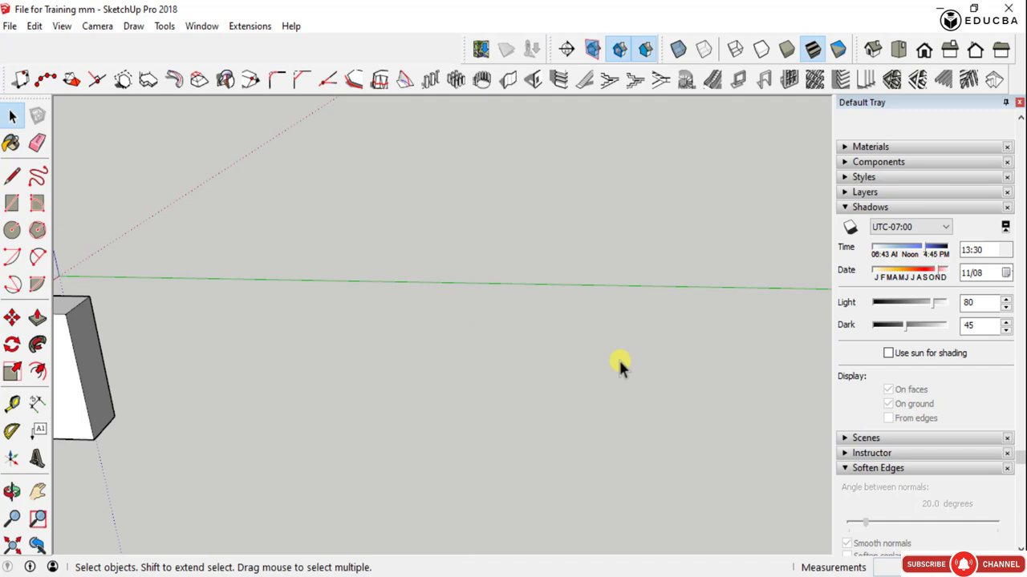
scroll(619, 358, down, 3)
drag(349, 421, 264, 302)
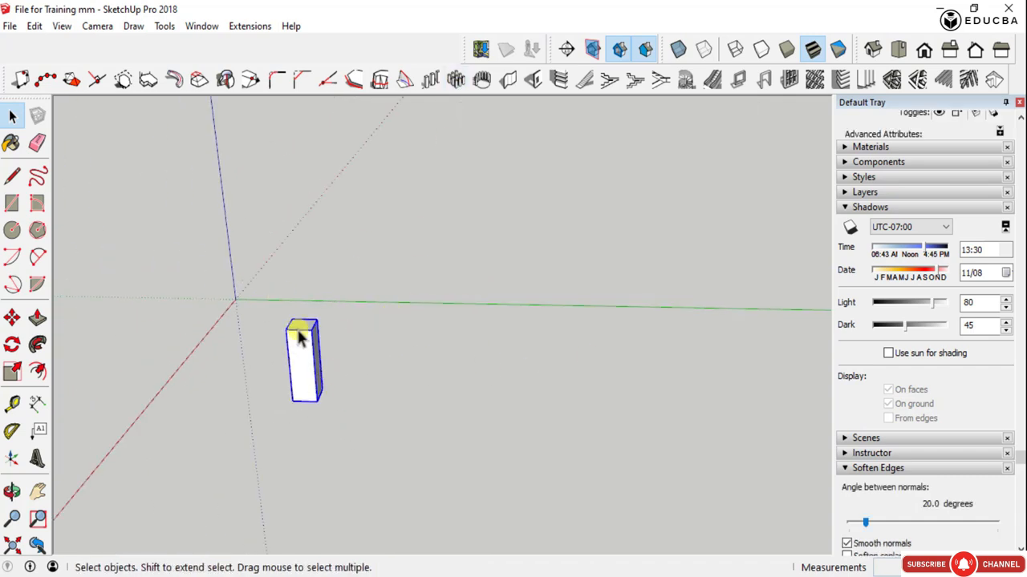
click(430, 81)
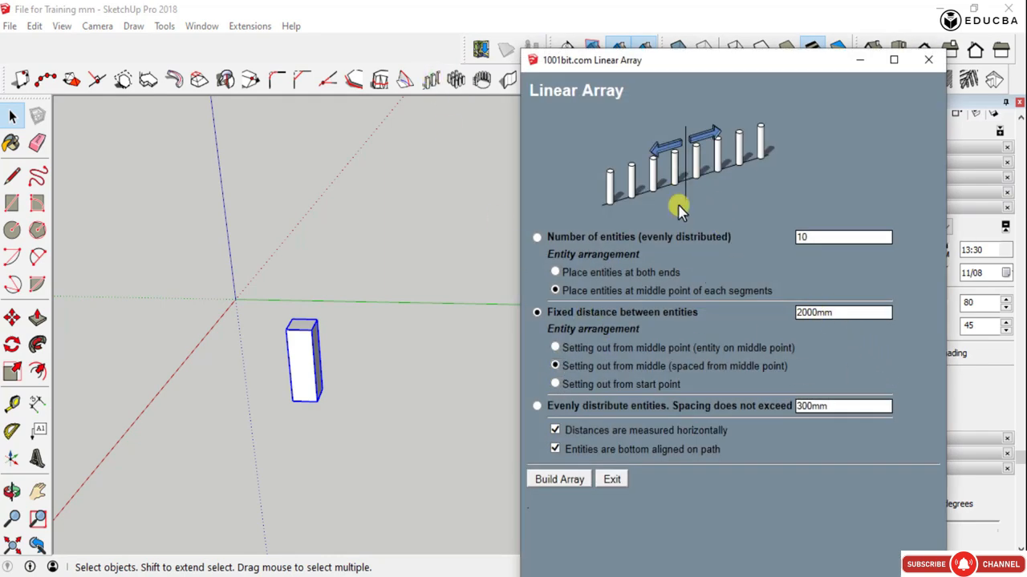
click(556, 366)
click(559, 482)
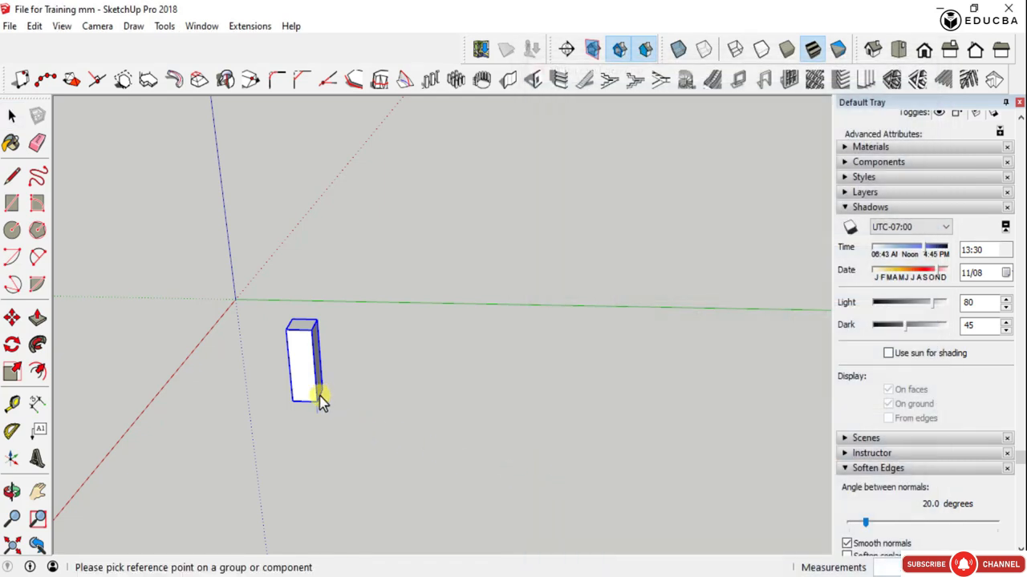
- Place the array using the column's bottom corner as reference, a start point just beside it and an end point along the green axis direction
mouse_move(319, 402)
middle_down()
mouse_move(339, 404)
mouse_move(238, 426)
mouse_move(321, 390)
middle_up()
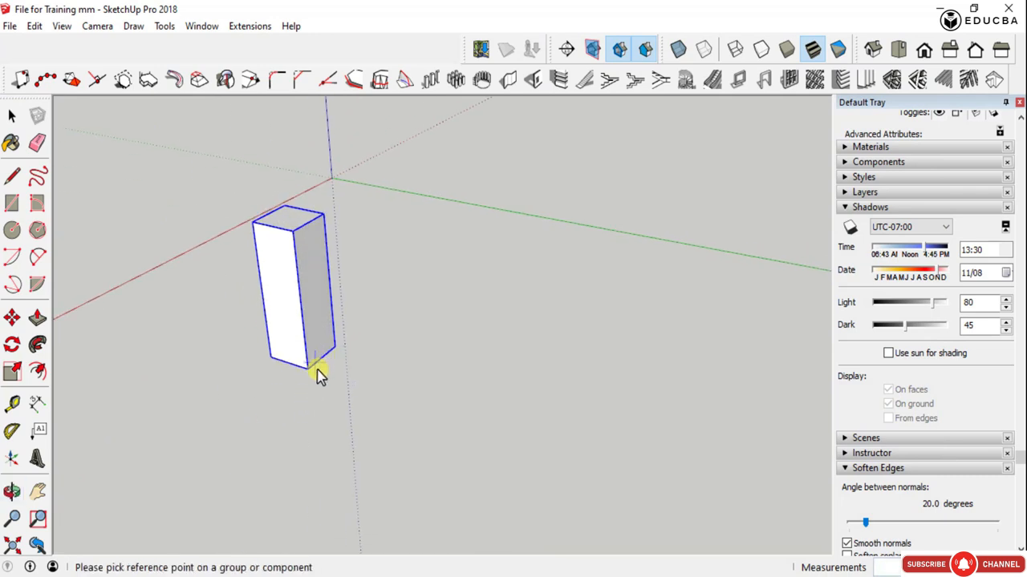
click(308, 374)
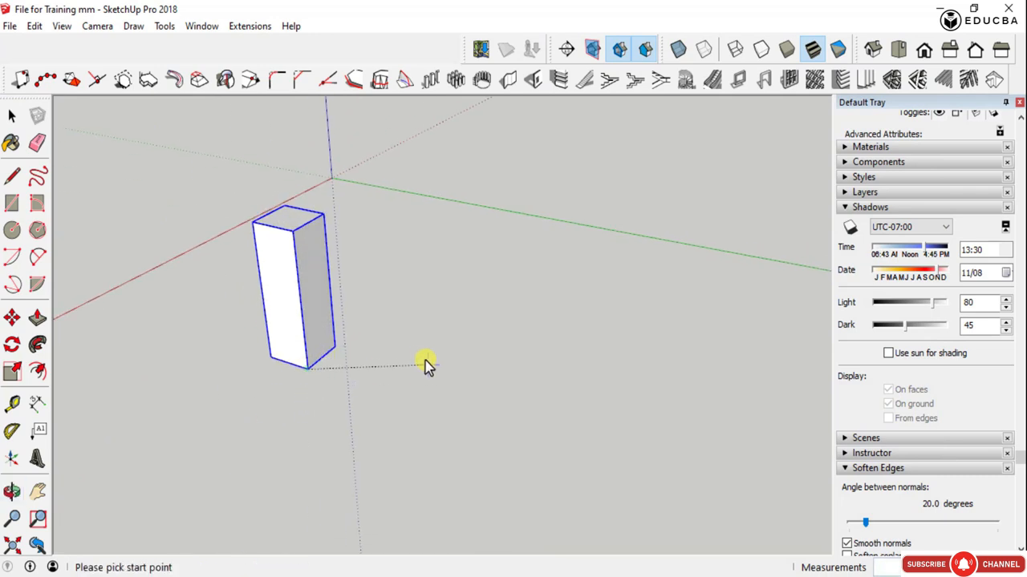
scroll(380, 339, down, 5)
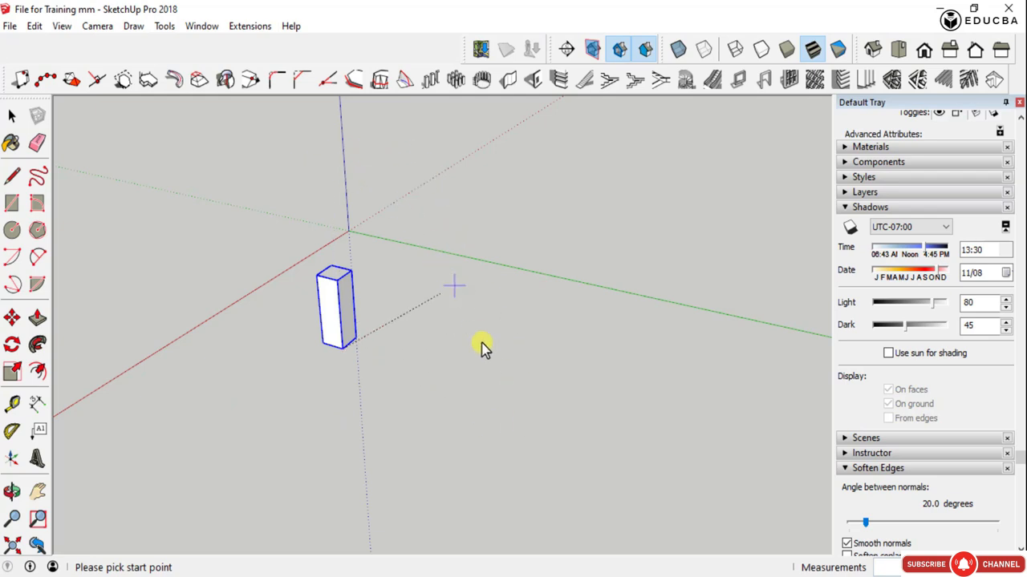
click(393, 368)
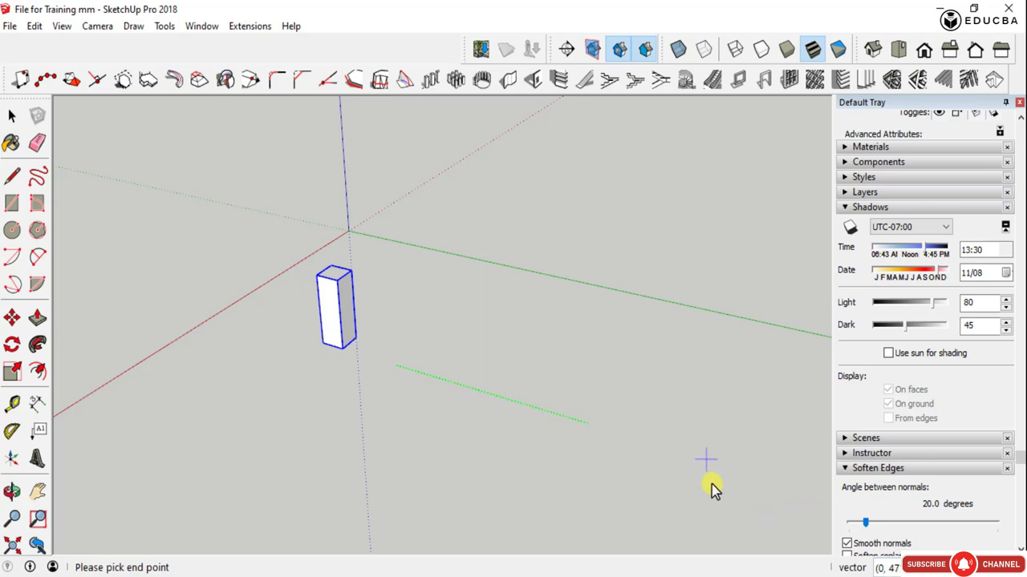
click(656, 447)
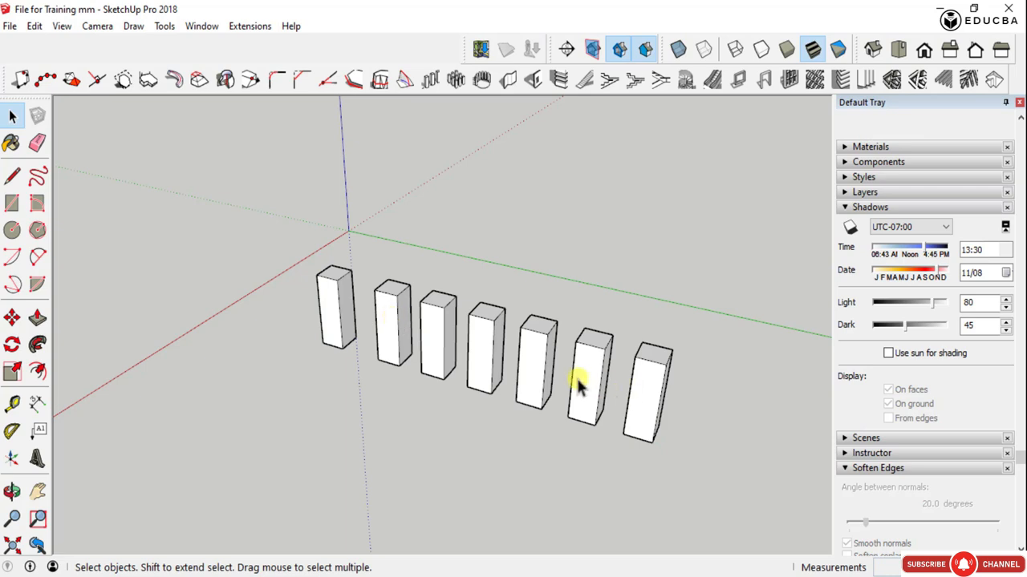
- Measure the clear gap between the fourth and fifth columns in the row at their facing top corners
scroll(538, 385, up, 2)
scroll(538, 385, up, 2)
key(t)
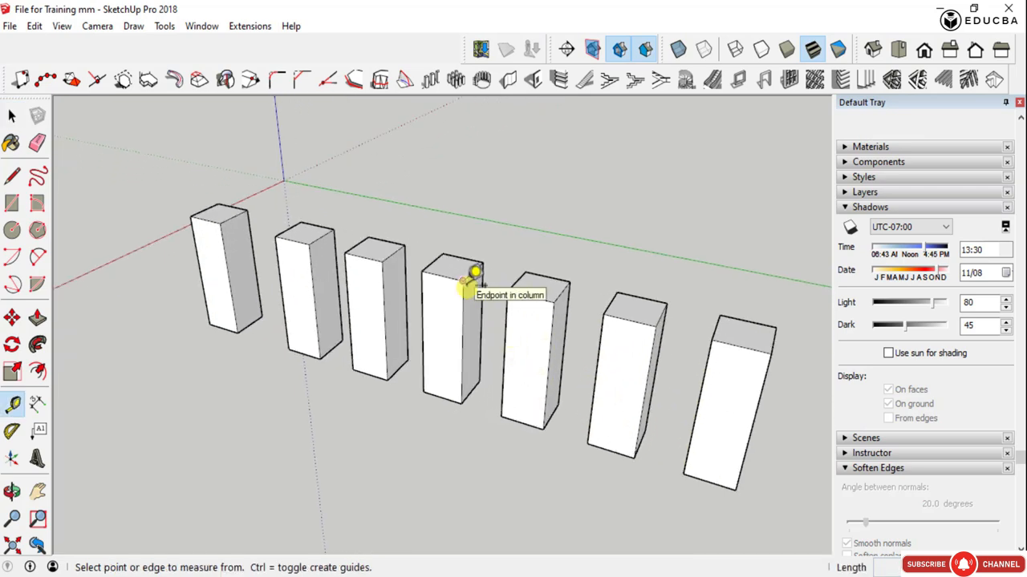
click(464, 281)
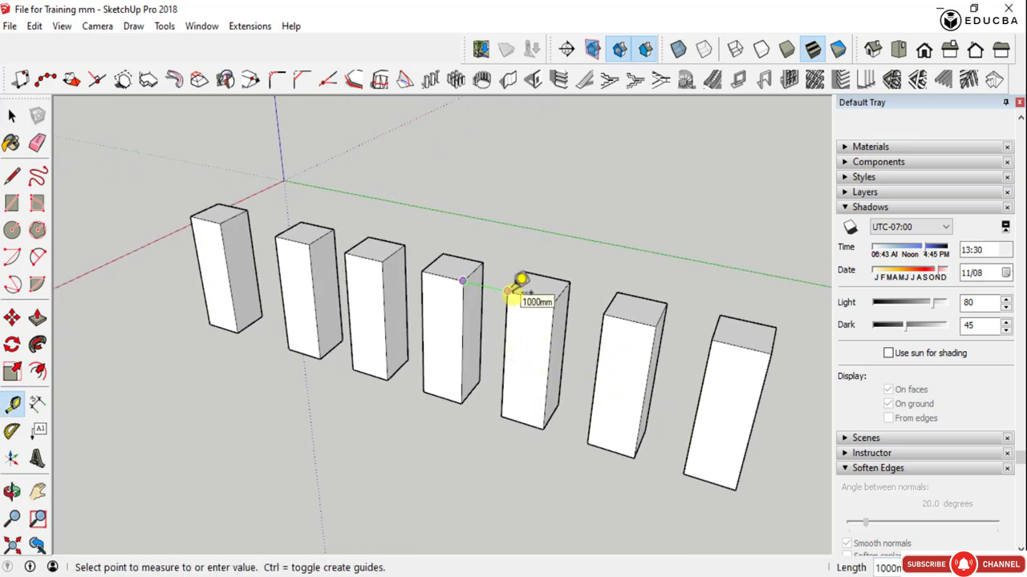
click(520, 281)
click(554, 302)
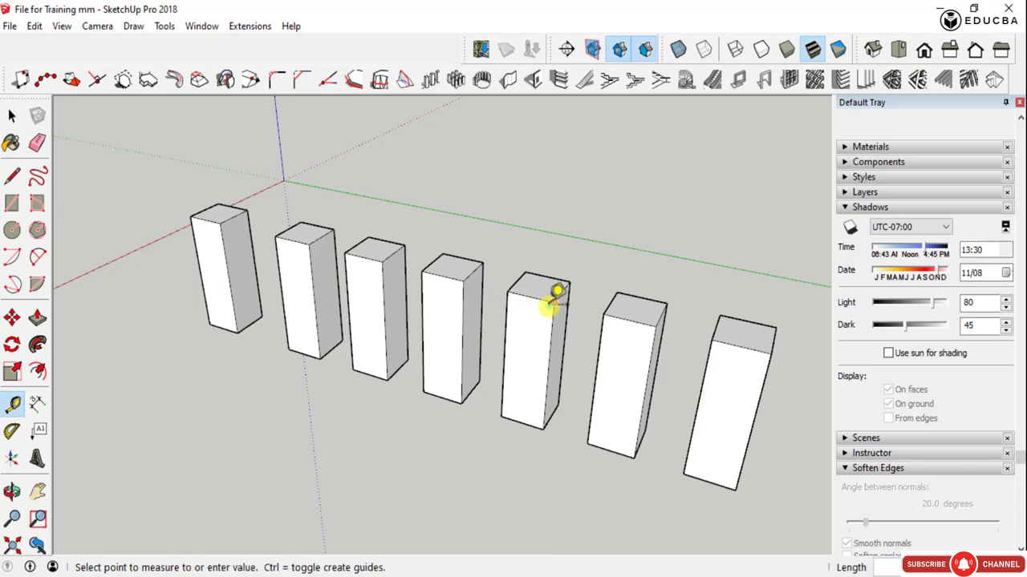
key(space)
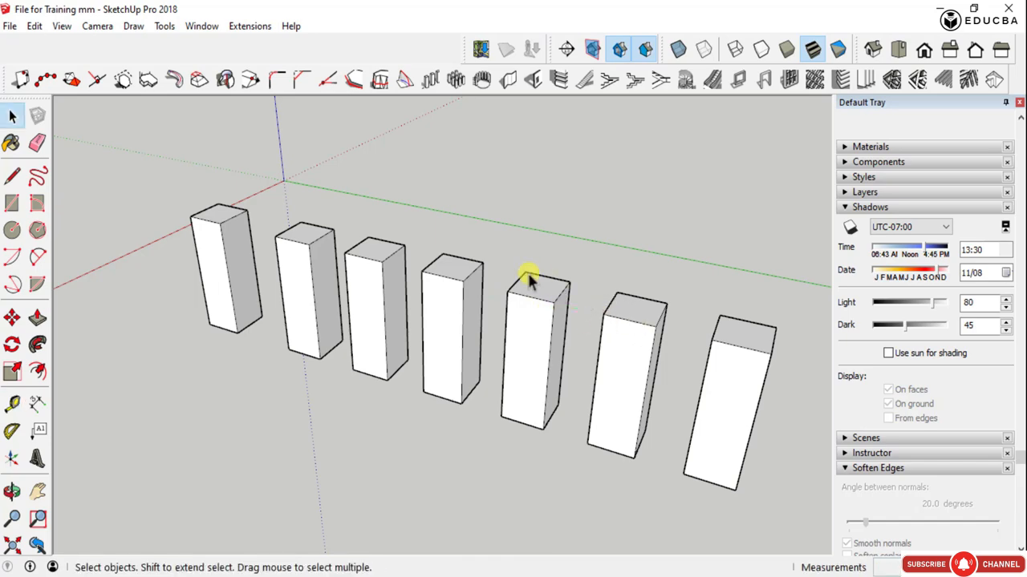
- Start a Linear Array of the fourth column with a fixed distance of 2000mm, setting out from start point
click(465, 277)
click(431, 82)
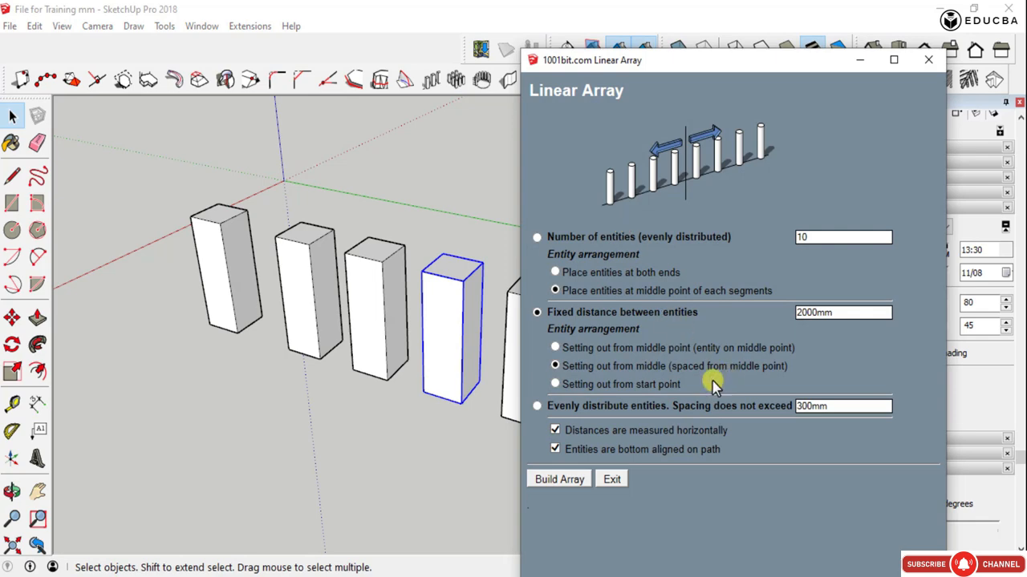
click(555, 384)
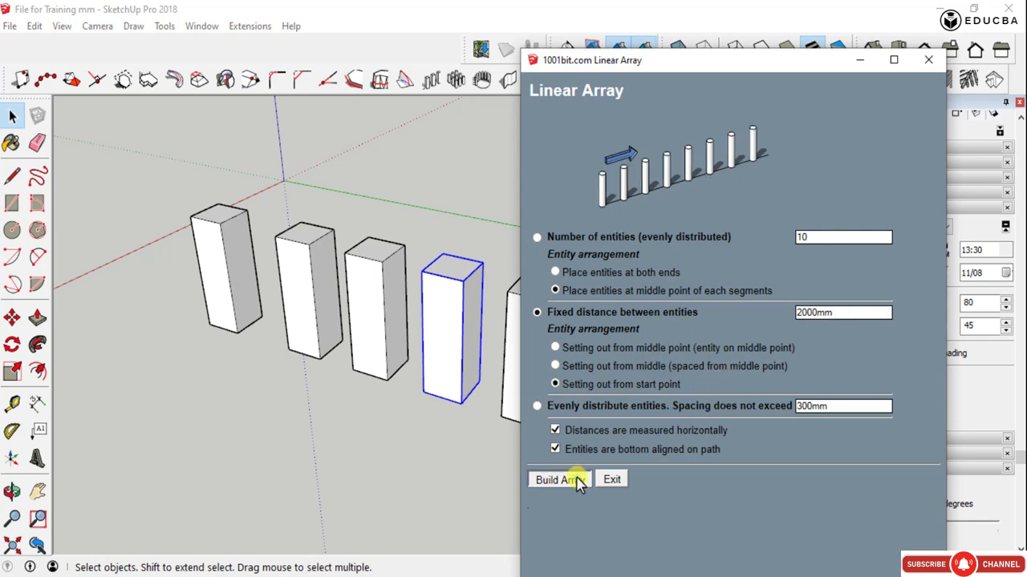
click(559, 479)
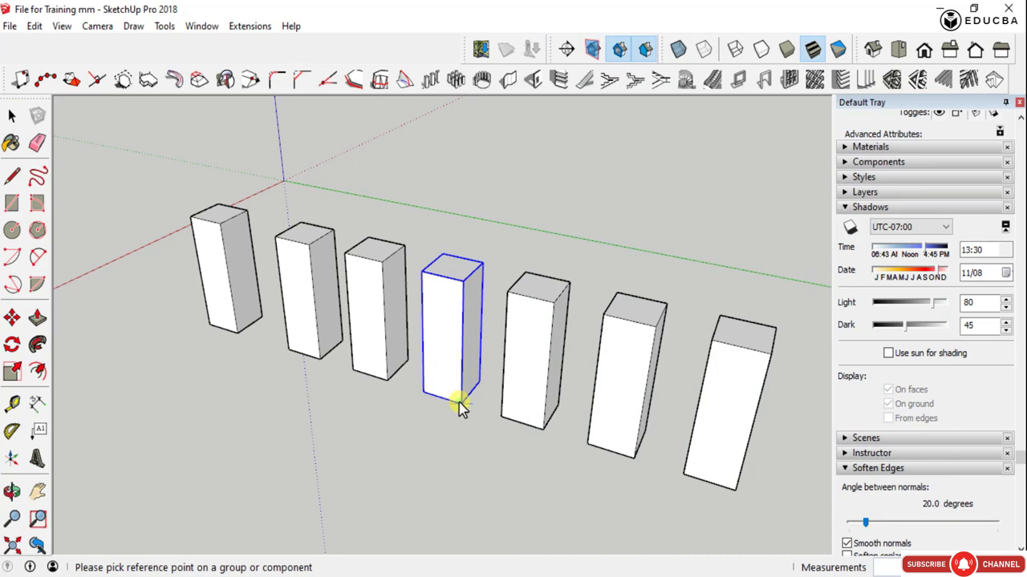
- Place the array using the column's bottom corner as reference, from a start point in front of the row to an end point along the red axis direction
click(457, 401)
scroll(437, 393, down, 3)
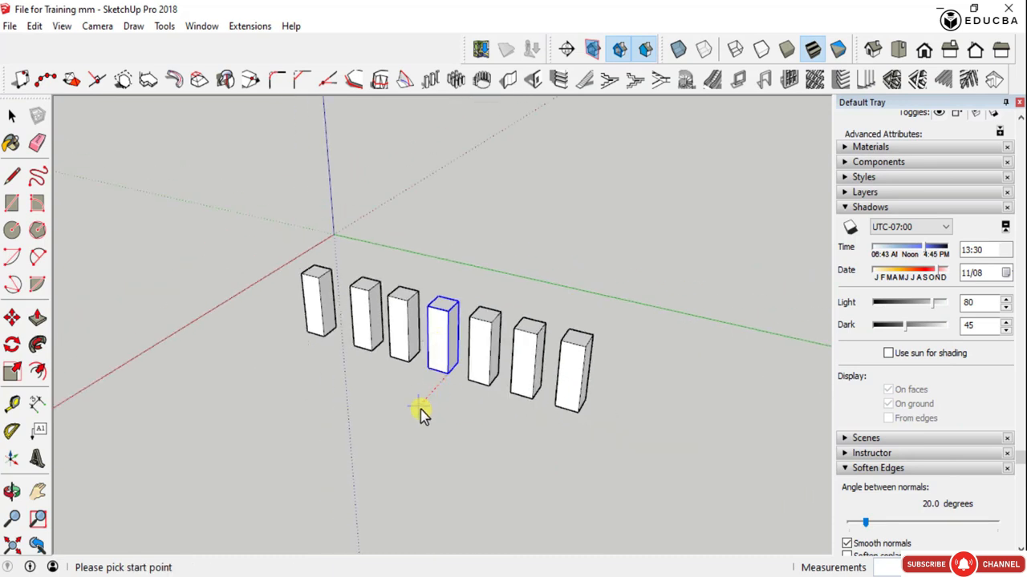
scroll(422, 414, down, 3)
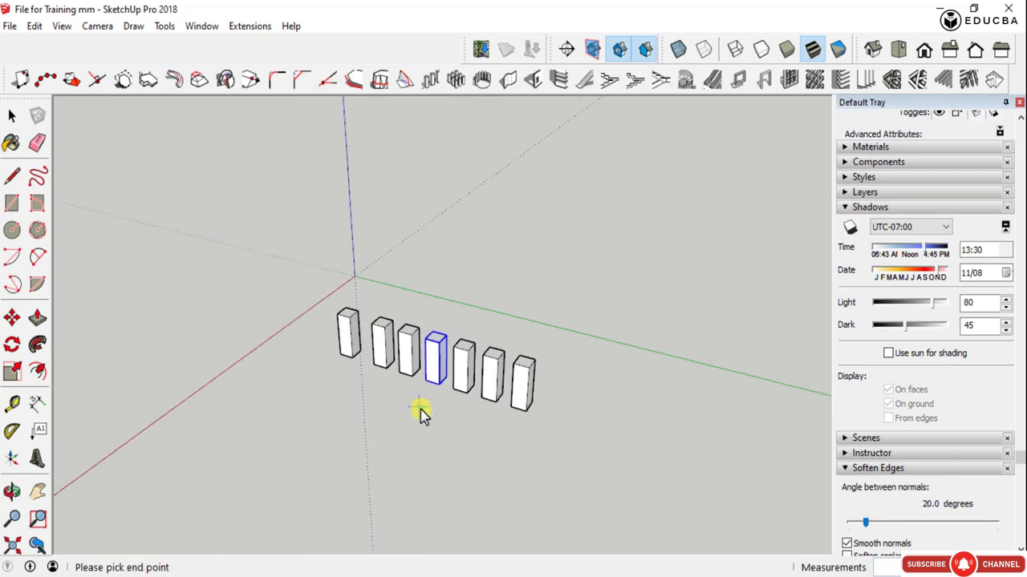
click(418, 412)
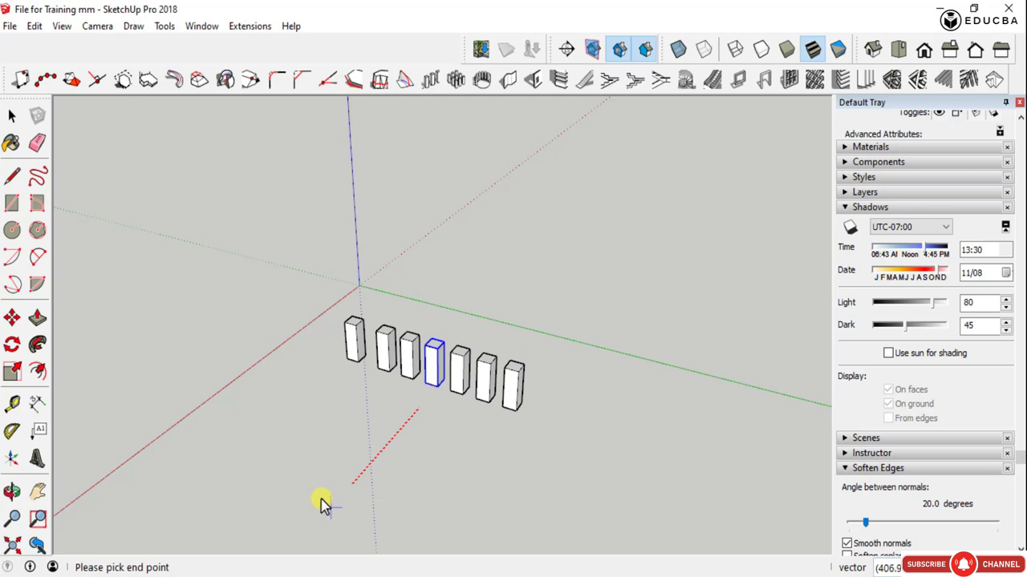
scroll(322, 504, down, 1)
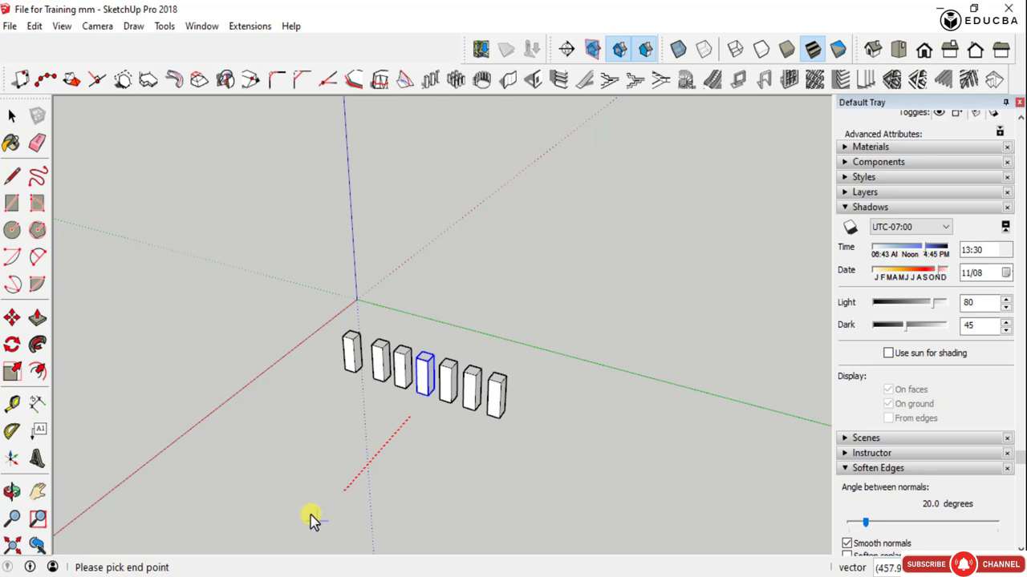
click(311, 515)
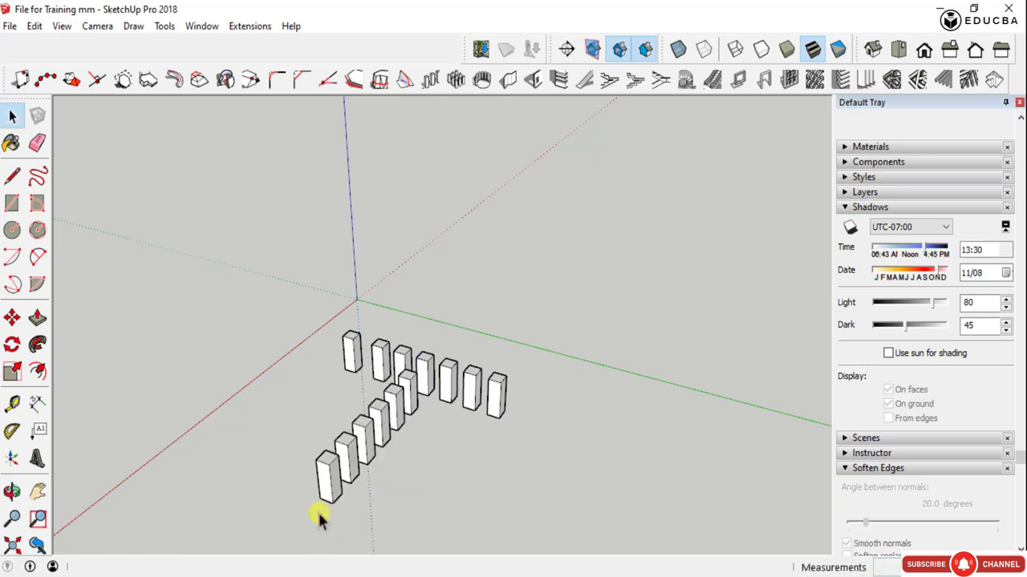
scroll(407, 460, up, 3)
middle_drag(408, 443, 394, 382)
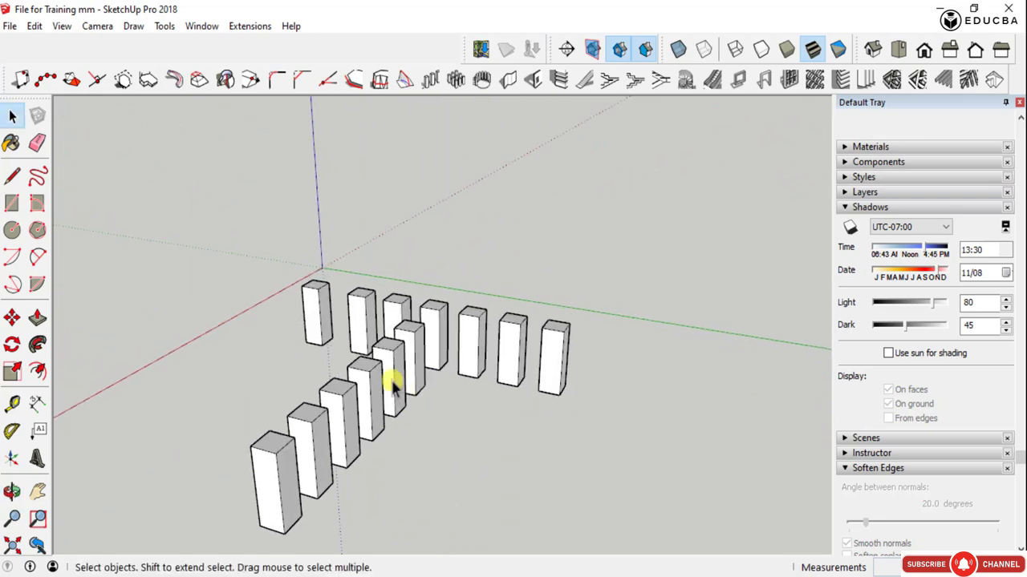
scroll(390, 412, down, 4)
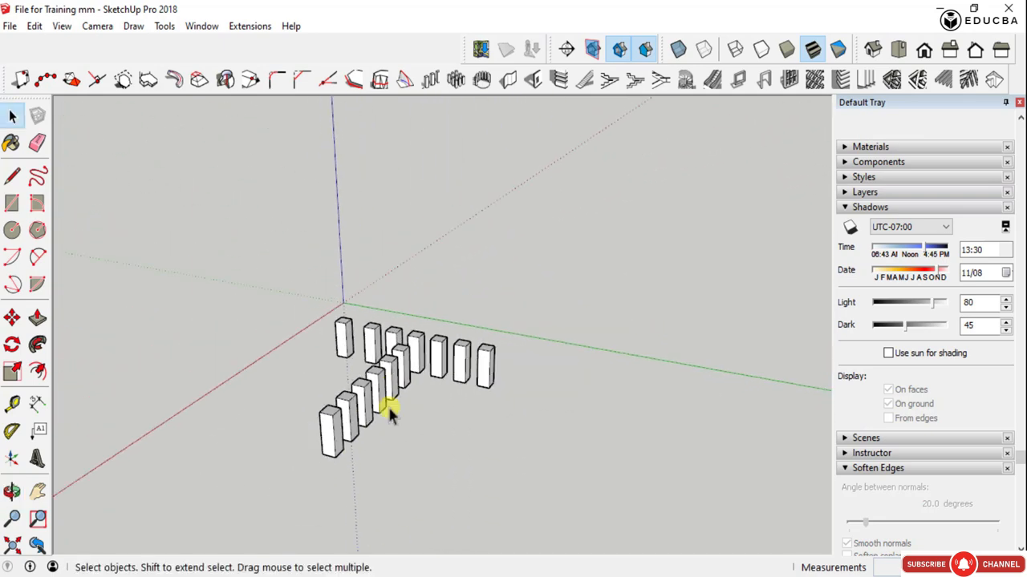
- Build the 2000mm array from the start point again on the fourth column, along a much longer path in the red axis direction
click(414, 351)
click(433, 80)
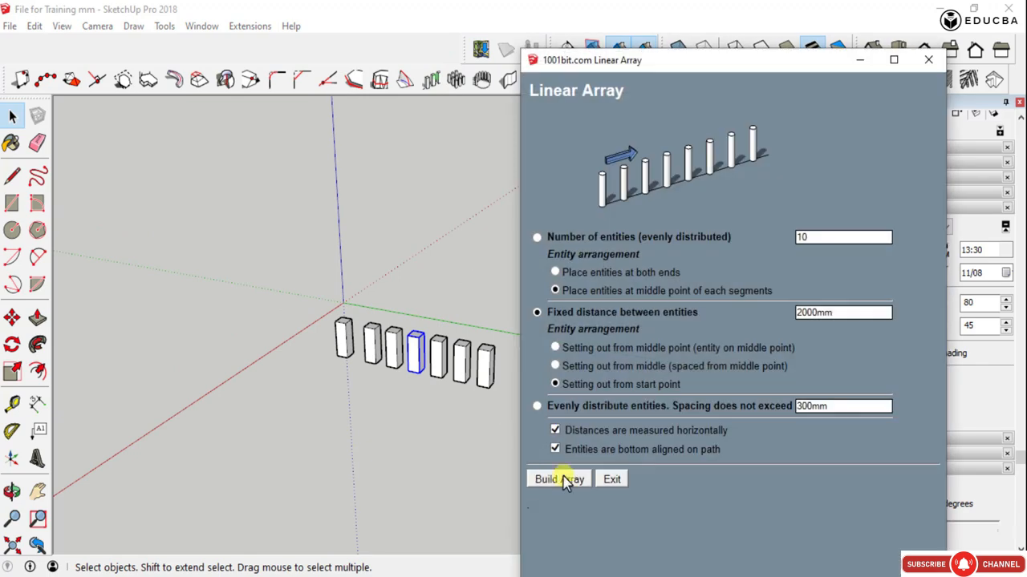
click(555, 478)
click(423, 378)
scroll(255, 540, down, 2)
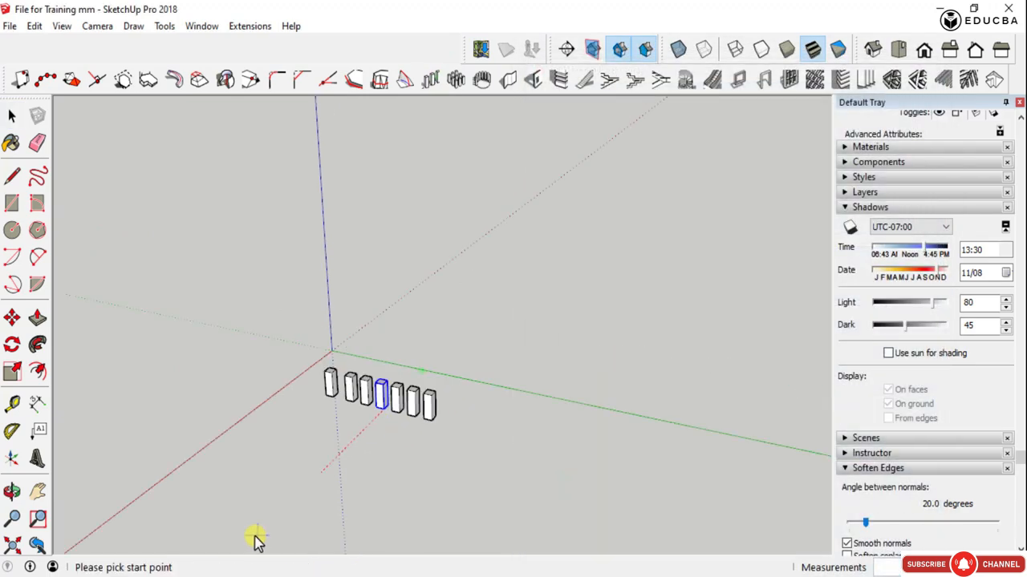
click(276, 526)
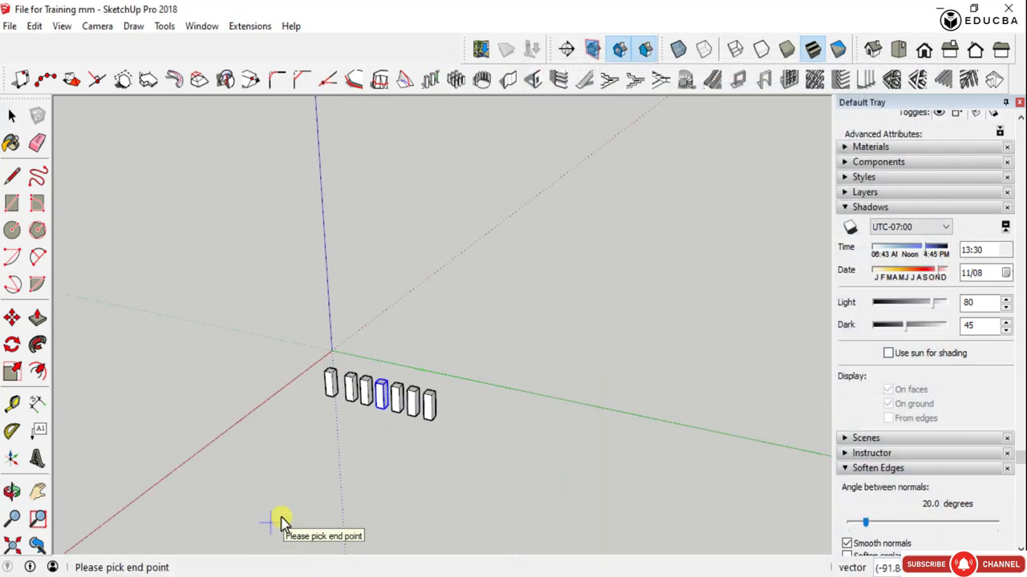
scroll(270, 500, down, 4)
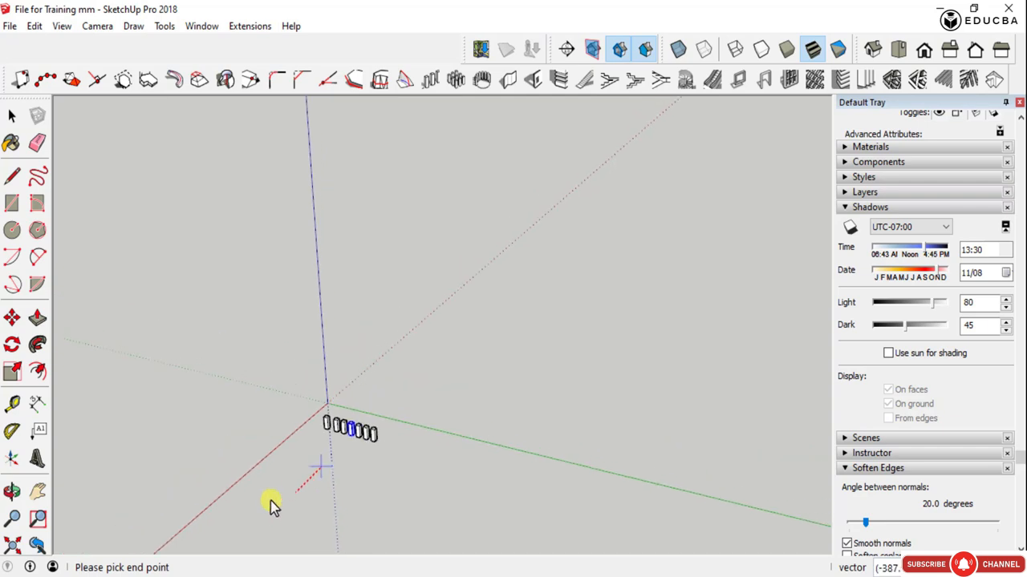
middle_drag(239, 541, 80, 506)
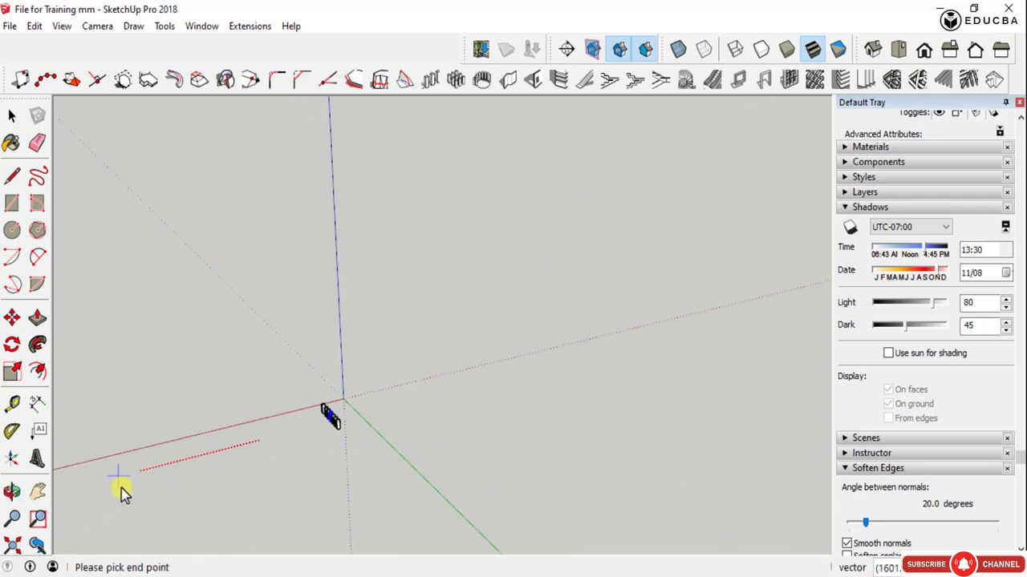
click(117, 484)
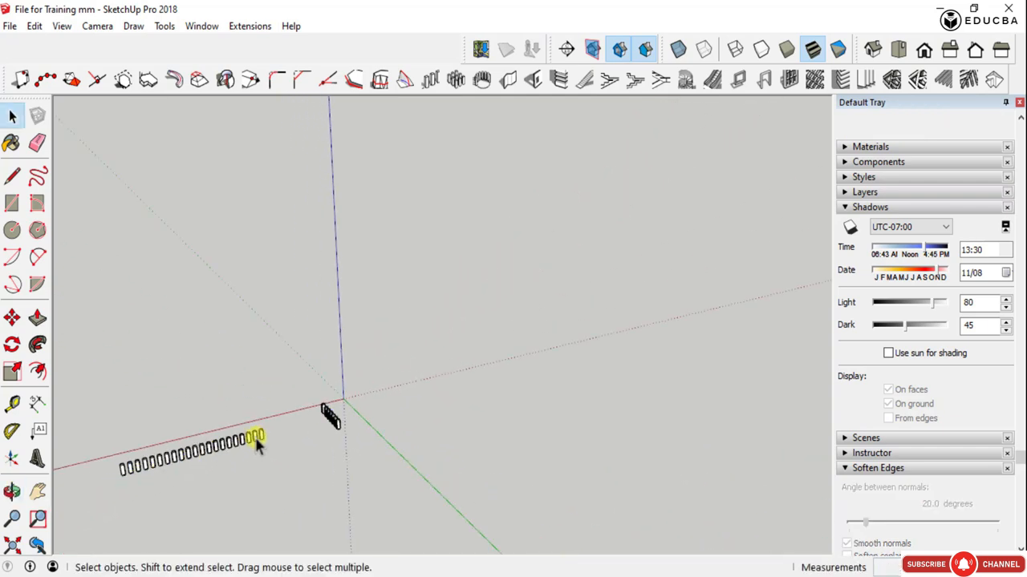
- Delete the whole long row of columns running along the red axis
scroll(195, 449, up, 3)
scroll(362, 415, down, 3)
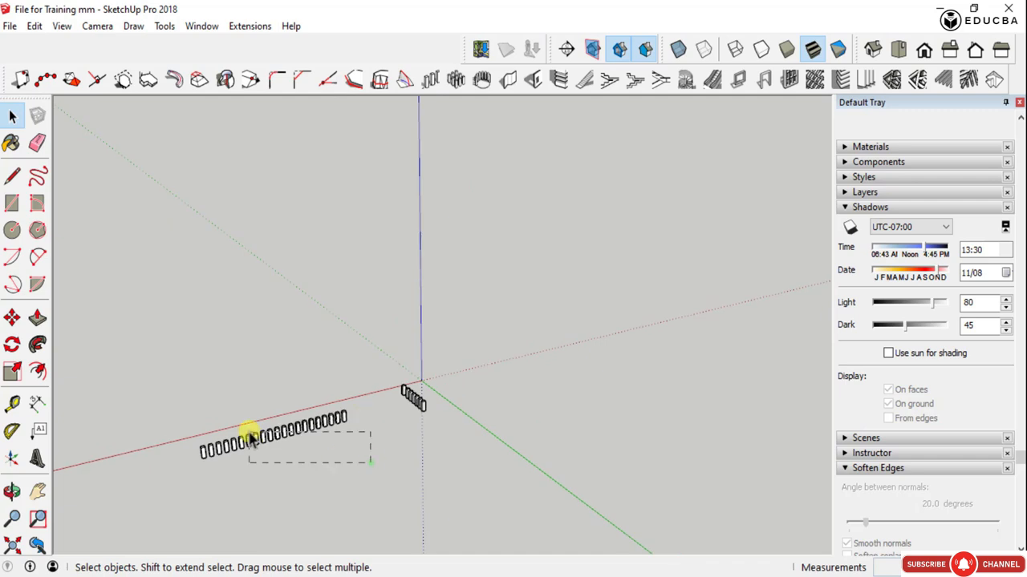
drag(251, 437, 179, 404)
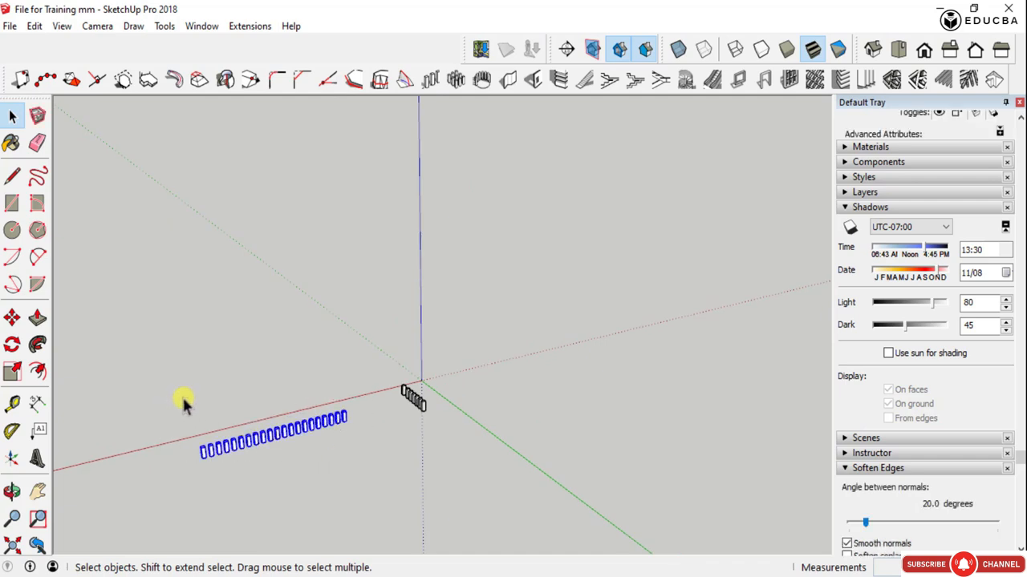
key(Delete)
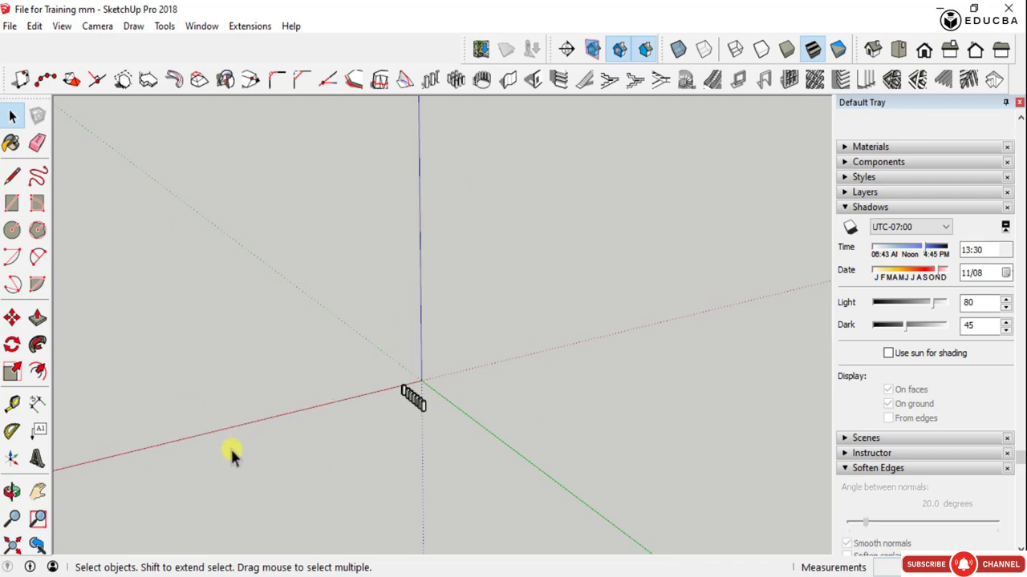
- Delete all columns in the remaining row except the one nearest the origin
scroll(417, 405, up, 5)
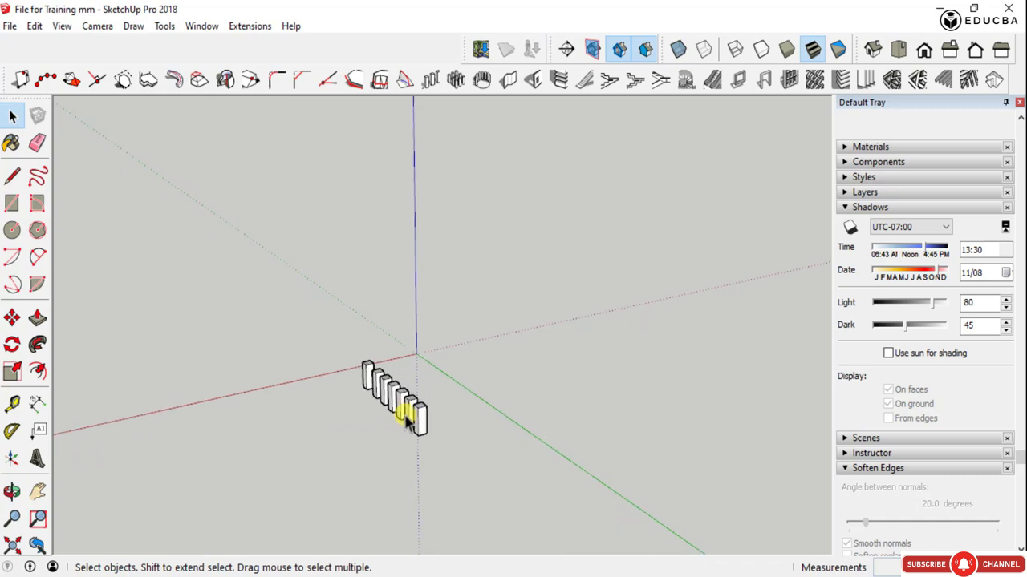
scroll(321, 425, up, 3)
middle_drag(321, 425, 529, 467)
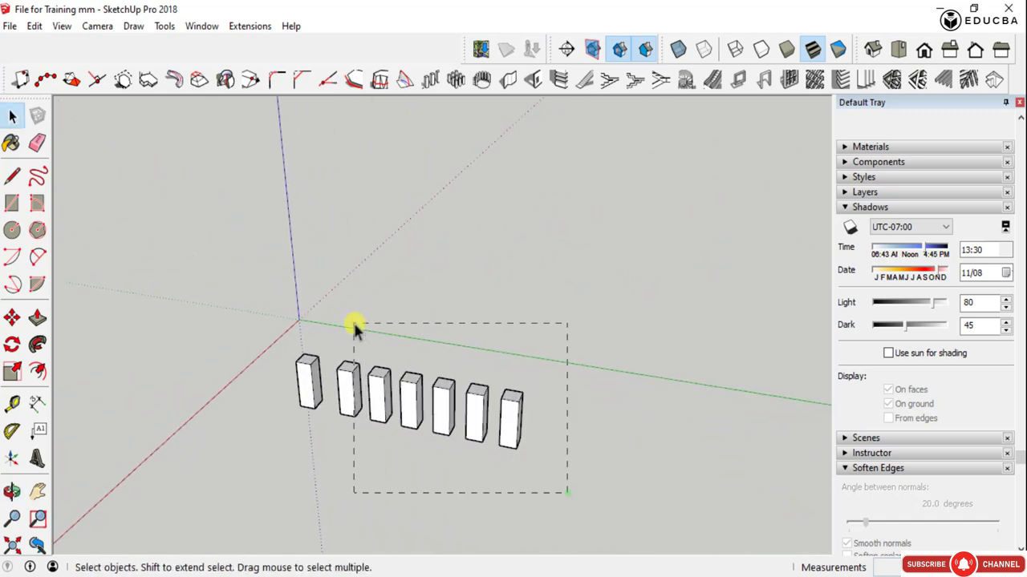
drag(354, 324, 330, 309)
key(Delete)
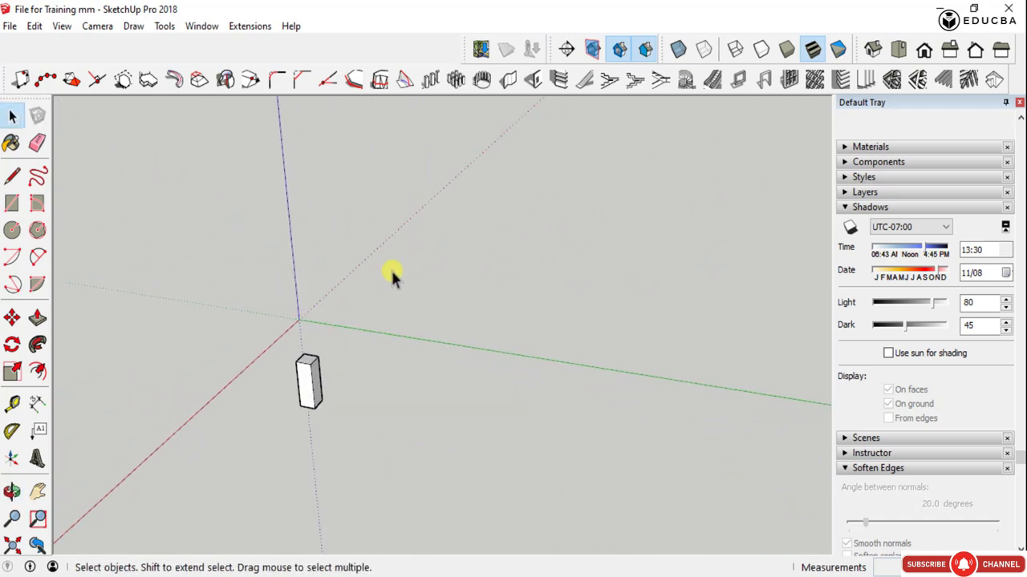
- Try to start the Rectangular Array tool with no group or component selected
click(454, 81)
click(655, 236)
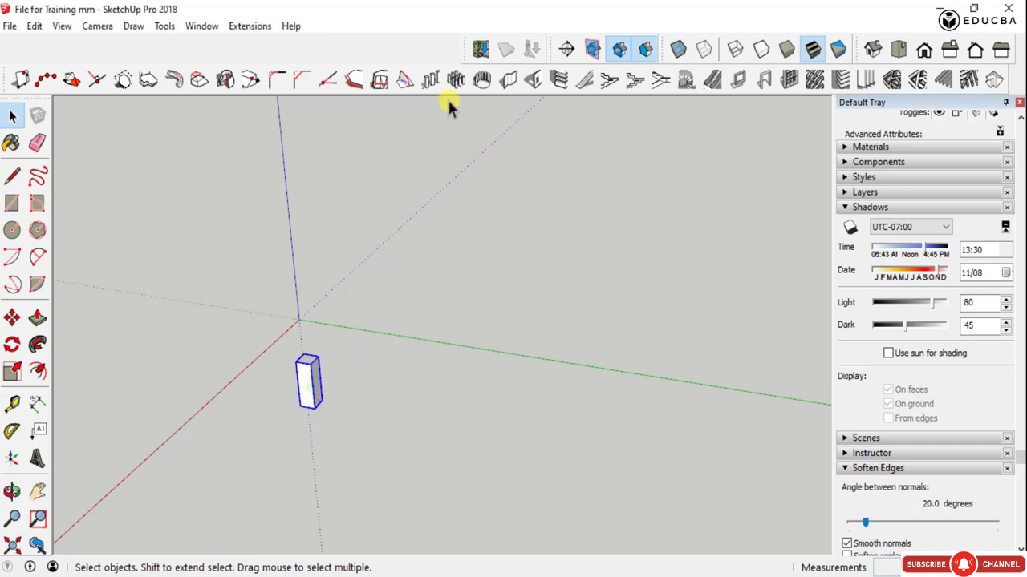
click(403, 286)
click(456, 81)
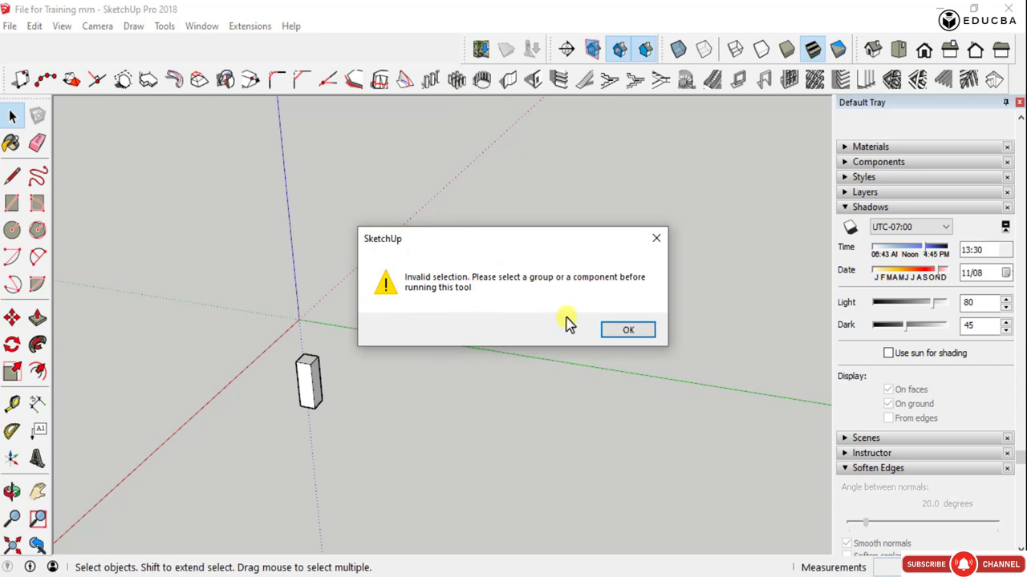
click(625, 329)
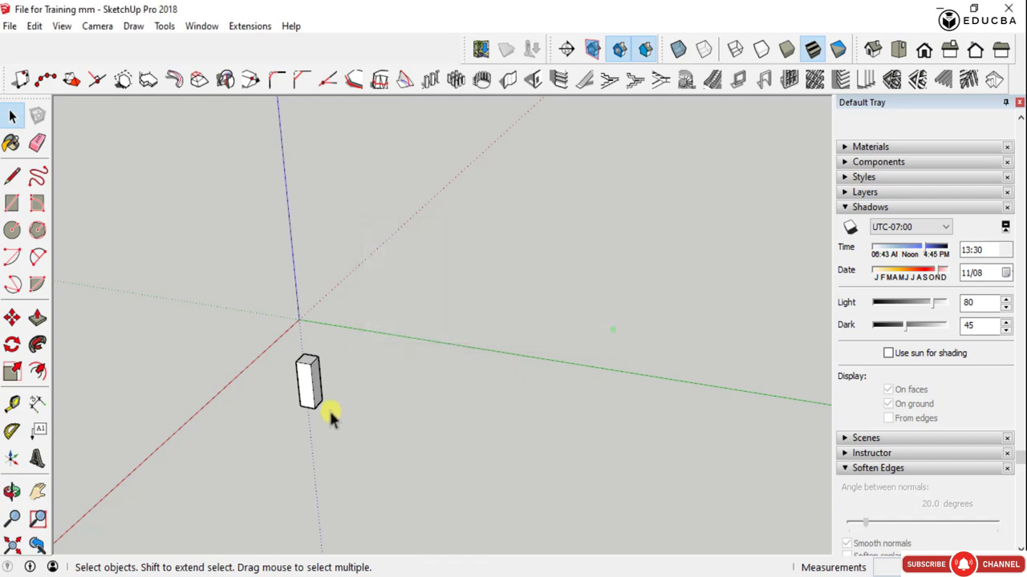
- Start Rectangular Array on the remaining column and open the column distance for editing
drag(330, 412, 277, 348)
click(457, 83)
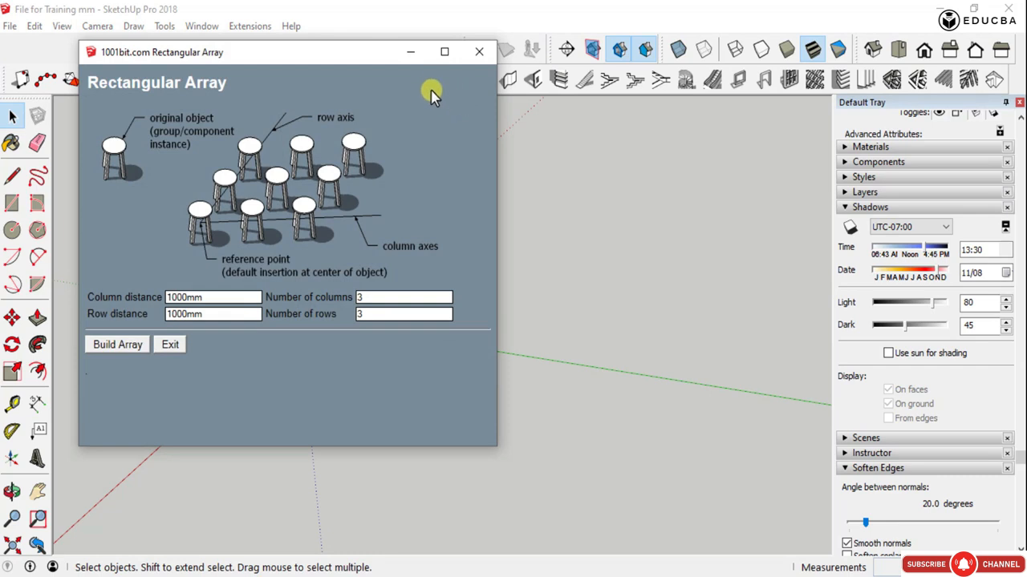
drag(356, 57, 703, 132)
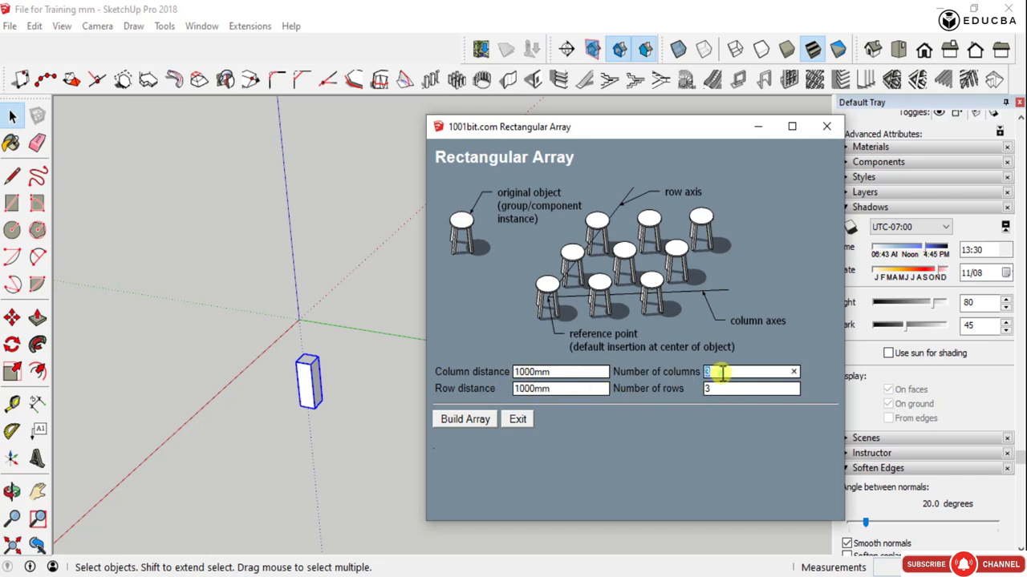
click(576, 370)
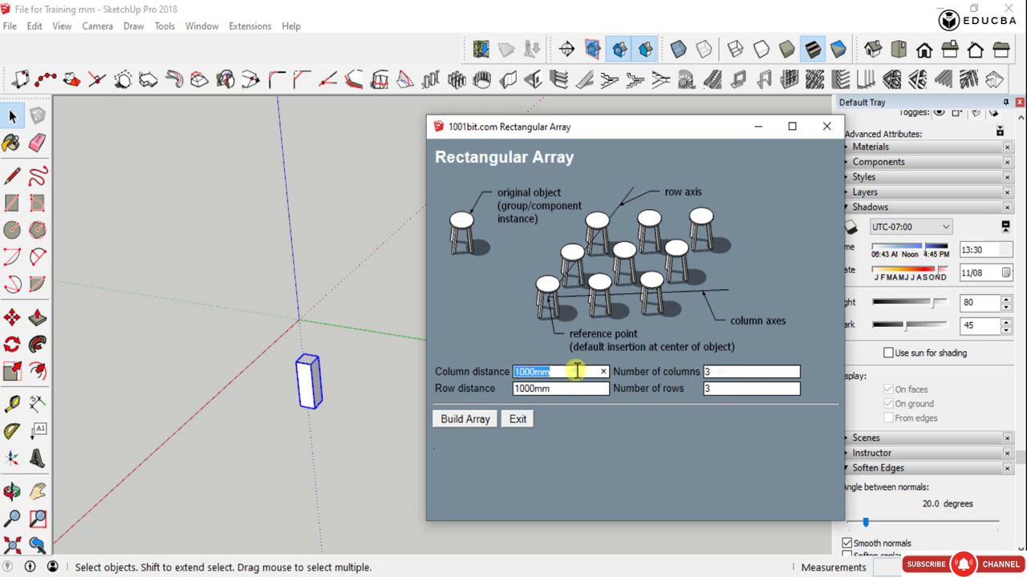
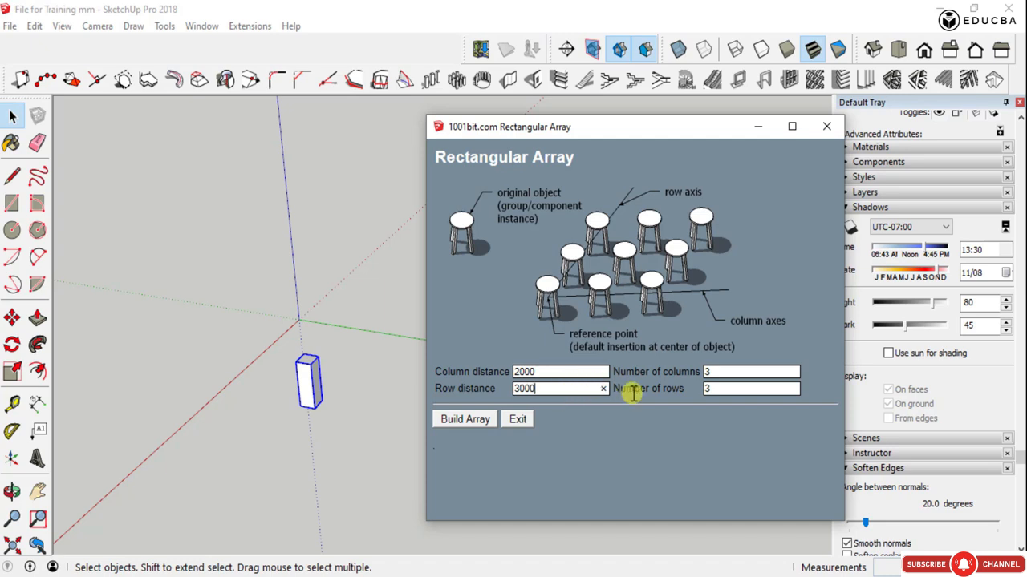
- Set the rectangular array to 5 columns and 5 rows and start building it
double_click(714, 372)
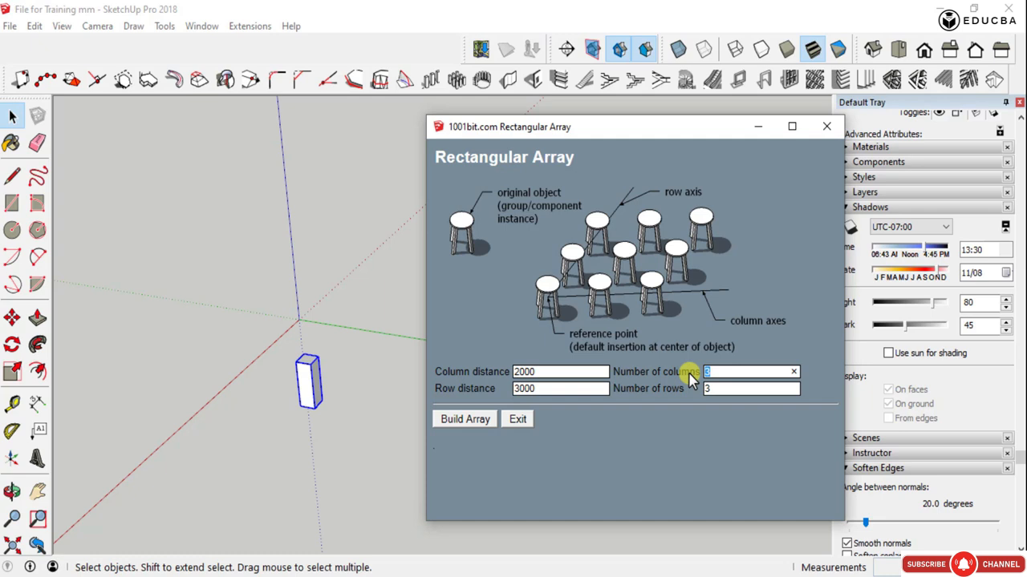
text(5)
double_click(728, 388)
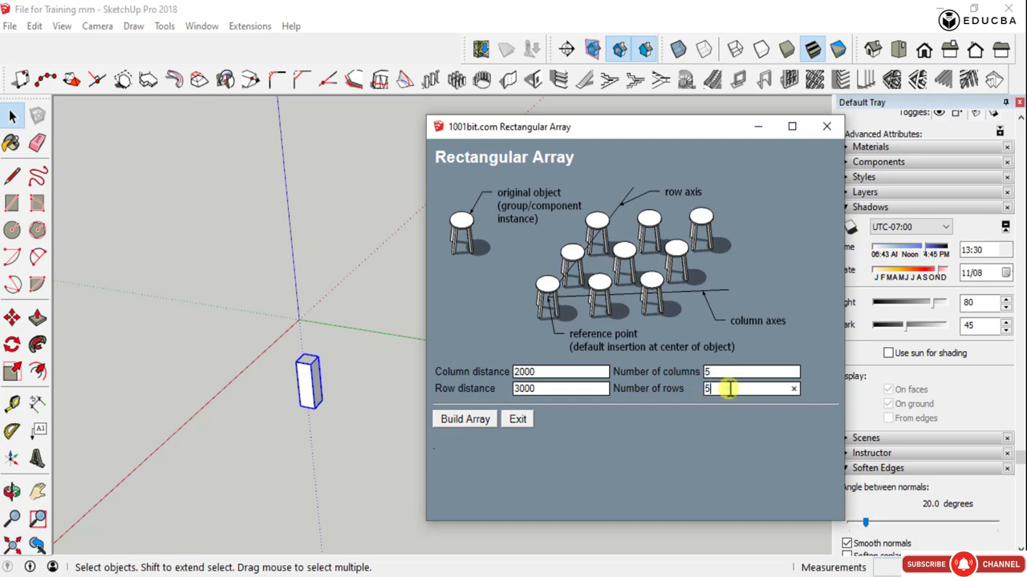
click(465, 419)
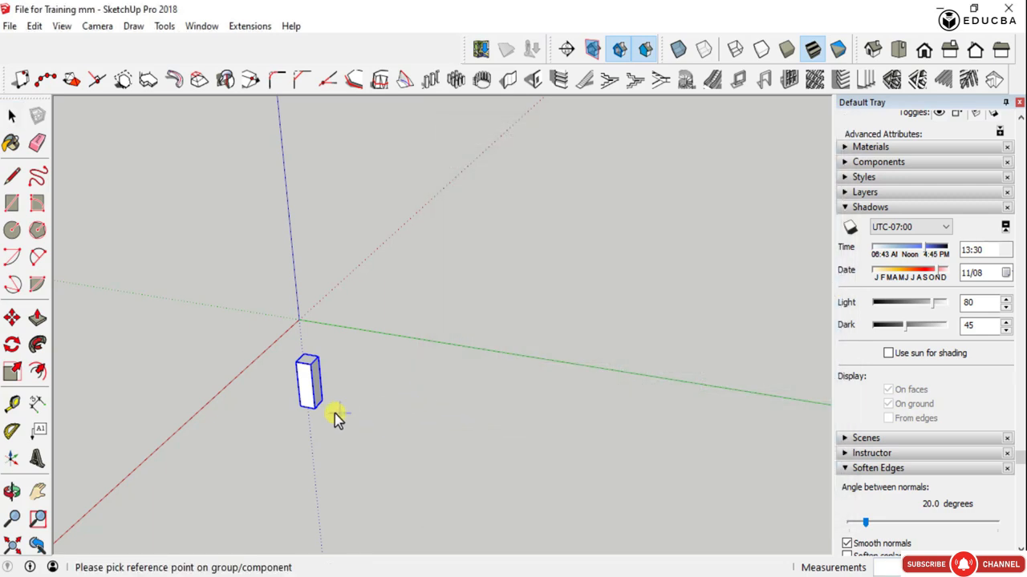
- Place the array with a reference point on the column's base edge, running columns along the green axis and rows along the red axis
scroll(323, 405, up, 5)
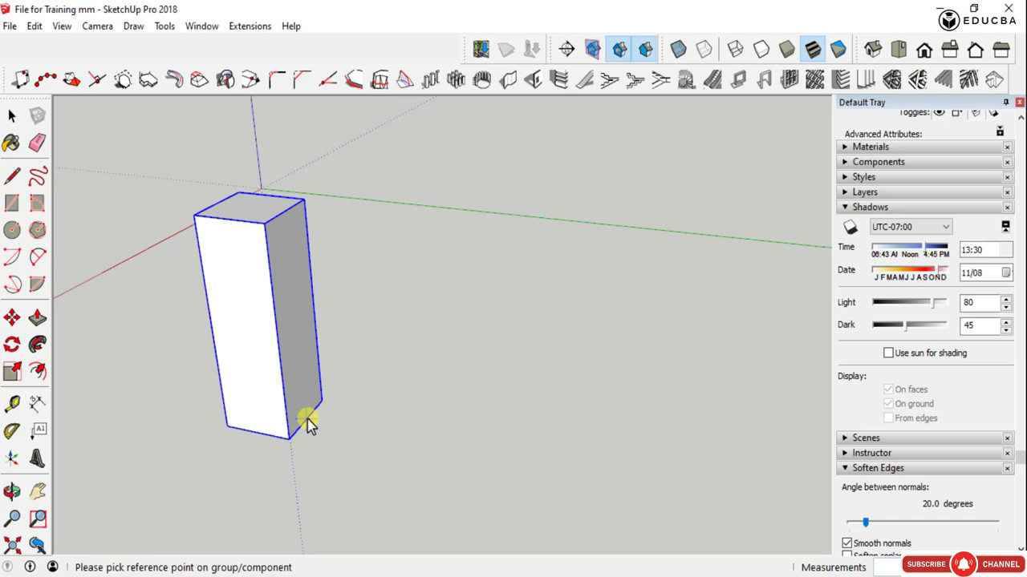
click(310, 422)
scroll(310, 423, down, 5)
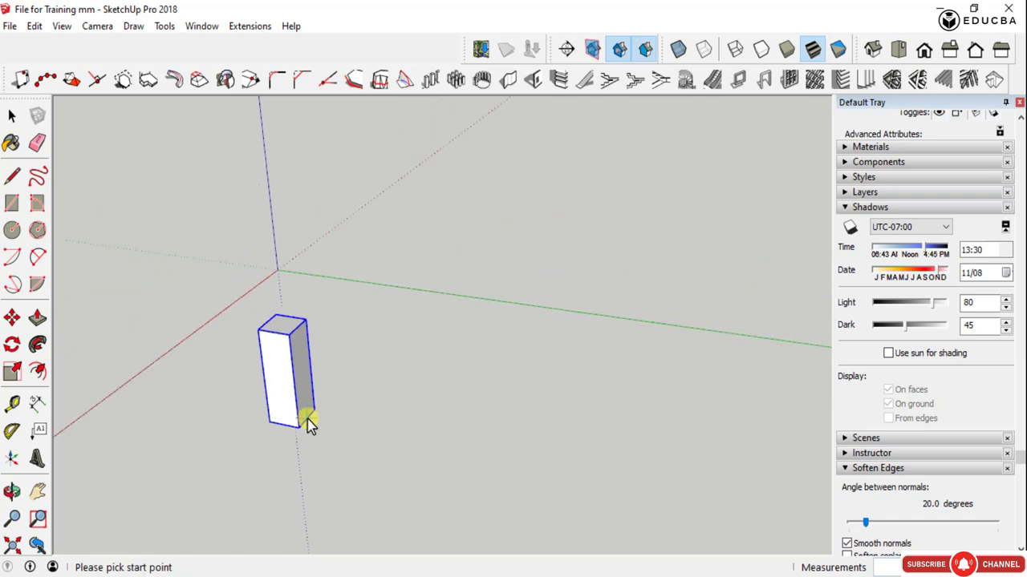
scroll(366, 438, down, 2)
click(367, 435)
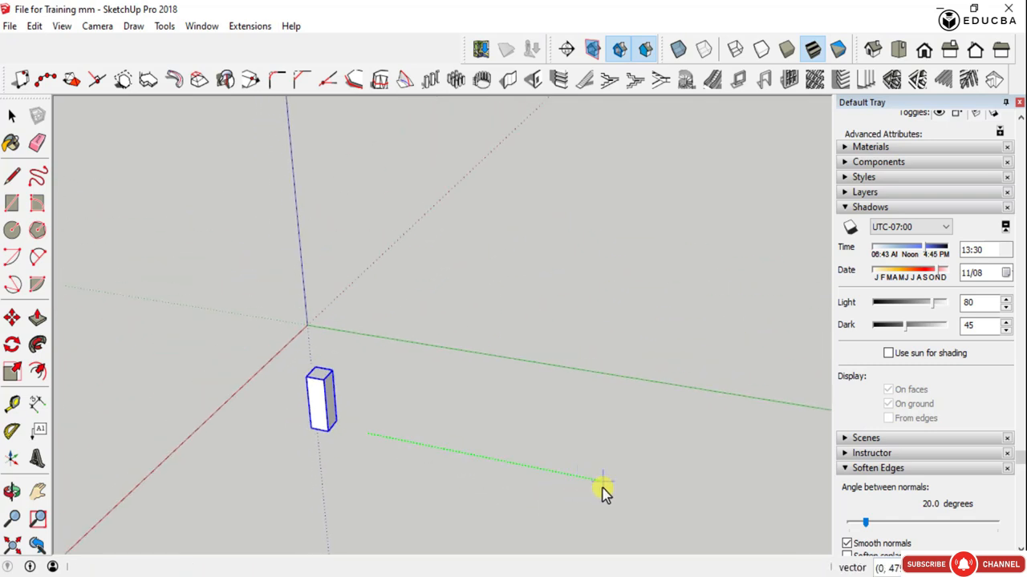
scroll(603, 491, down, 1)
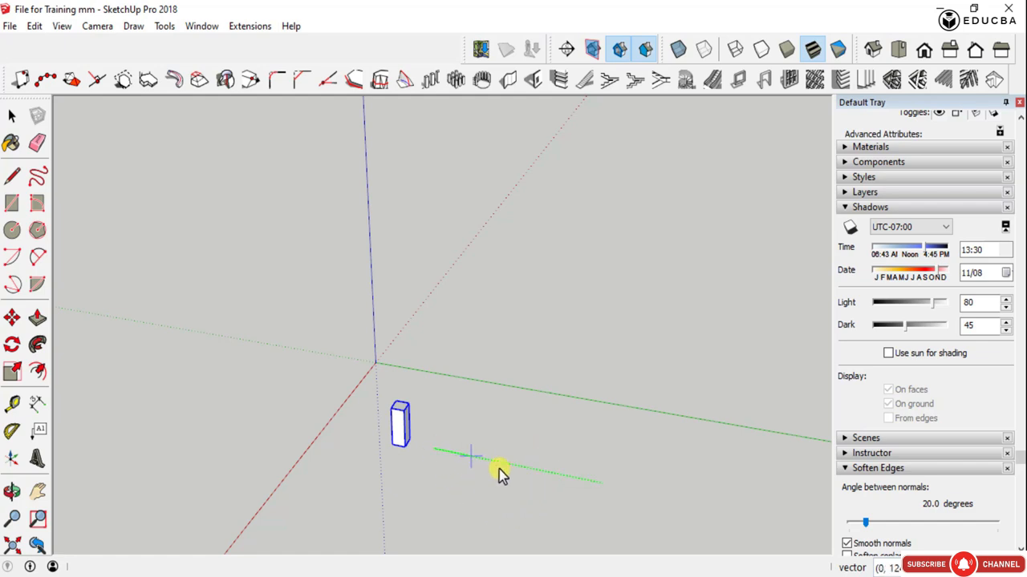
middle_drag(454, 477, 231, 458)
scroll(217, 464, down, 1)
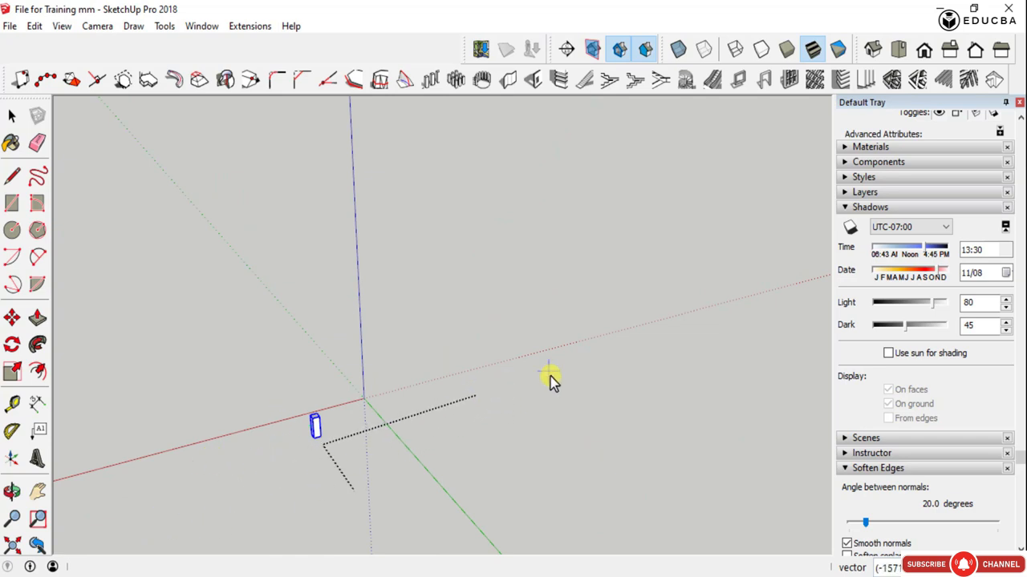
key(Return)
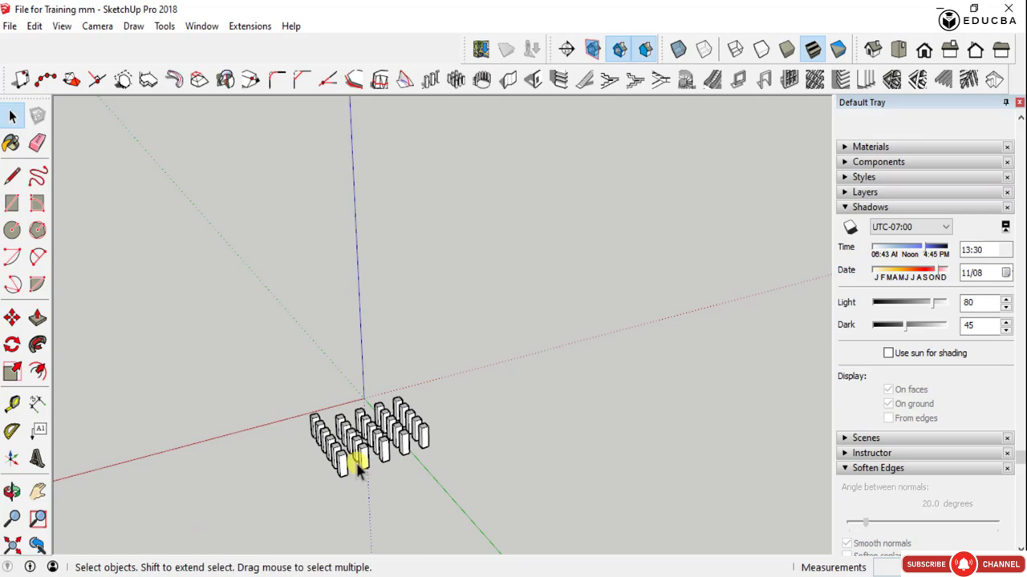
- Examine the column array's layout and spacing from several sides, selecting one of its inner columns
scroll(357, 469, up, 4)
middle_drag(275, 435, 600, 474)
scroll(401, 465, up, 4)
middle_drag(401, 465, 545, 374)
scroll(545, 373, down, 3)
middle_drag(594, 424, 270, 393)
drag(622, 517, 353, 242)
scroll(445, 385, up, 4)
click(437, 405)
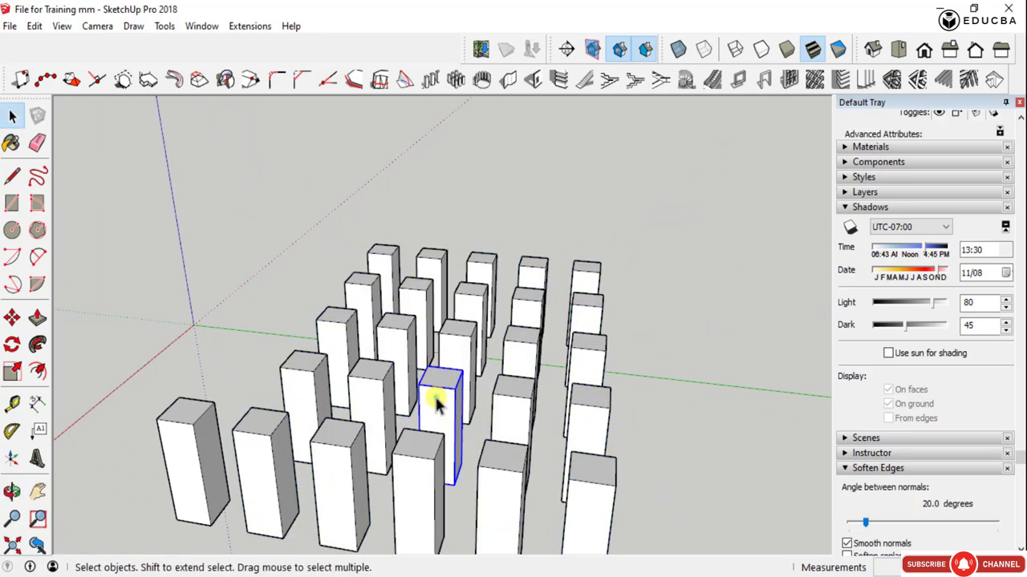
scroll(454, 267, down, 3)
scroll(514, 365, up, 2)
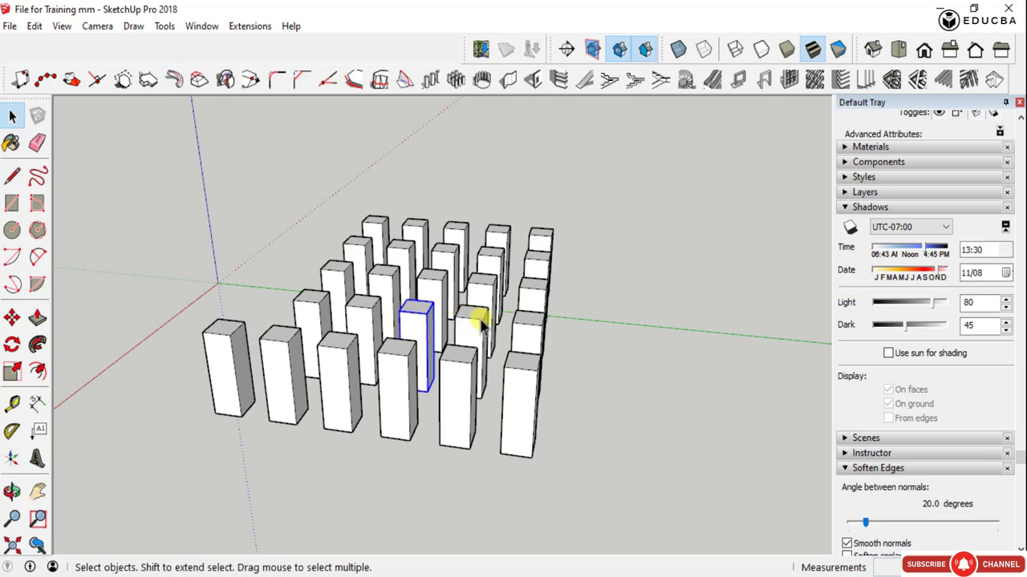
- Delete the columns of the rectangular array, keeping only a single column
click(473, 314)
shift+click(483, 294)
shift+click(429, 294)
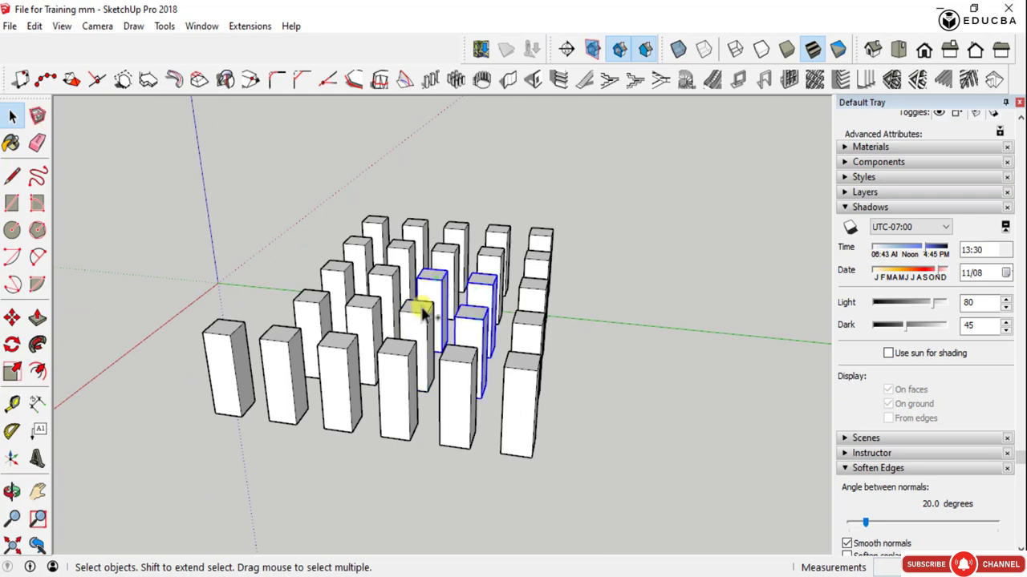
key(Delete)
middle_drag(493, 314, 550, 425)
scroll(500, 372, down, 3)
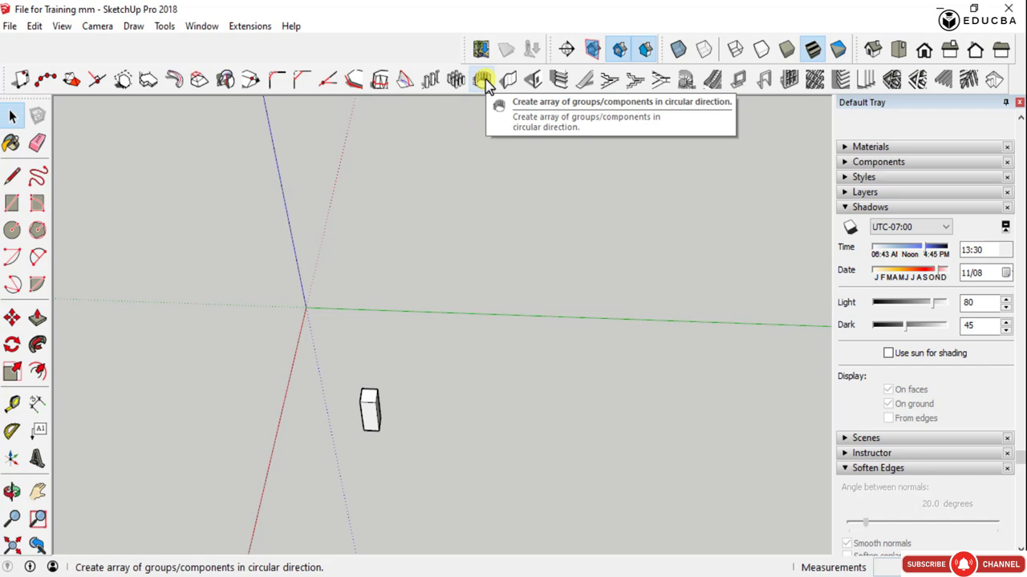
drag(411, 461, 424, 468)
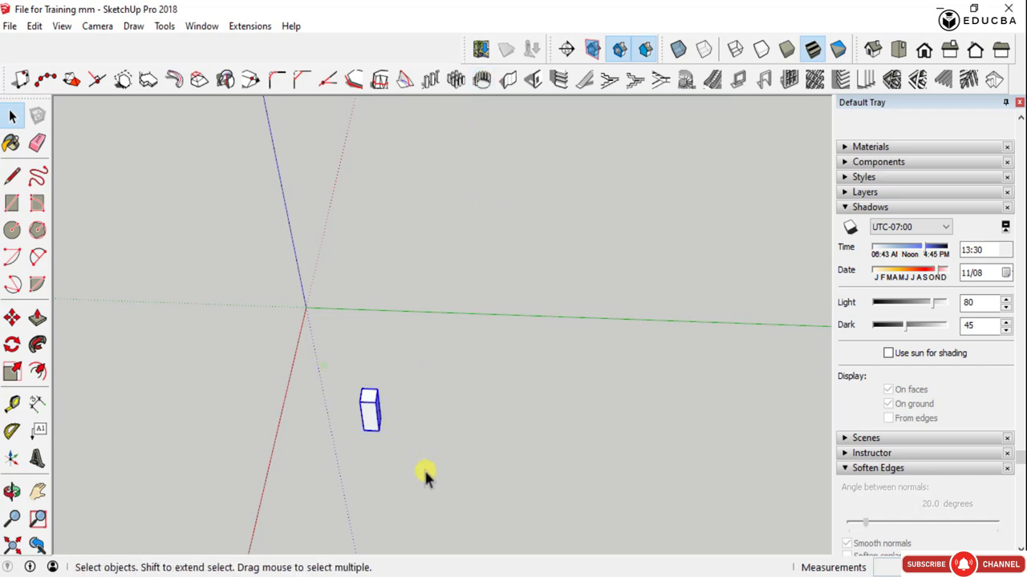
click(488, 85)
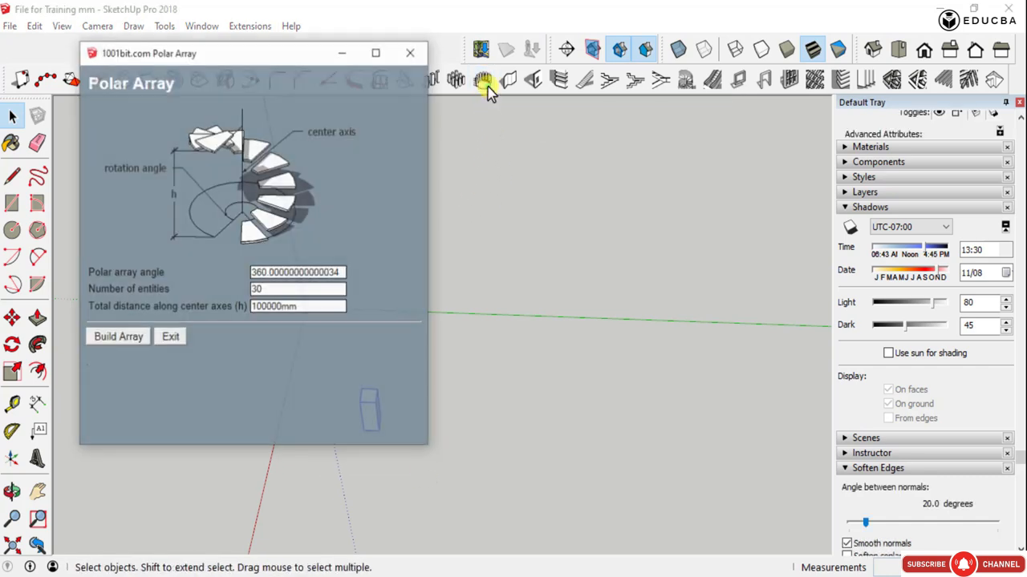
drag(294, 60, 651, 105)
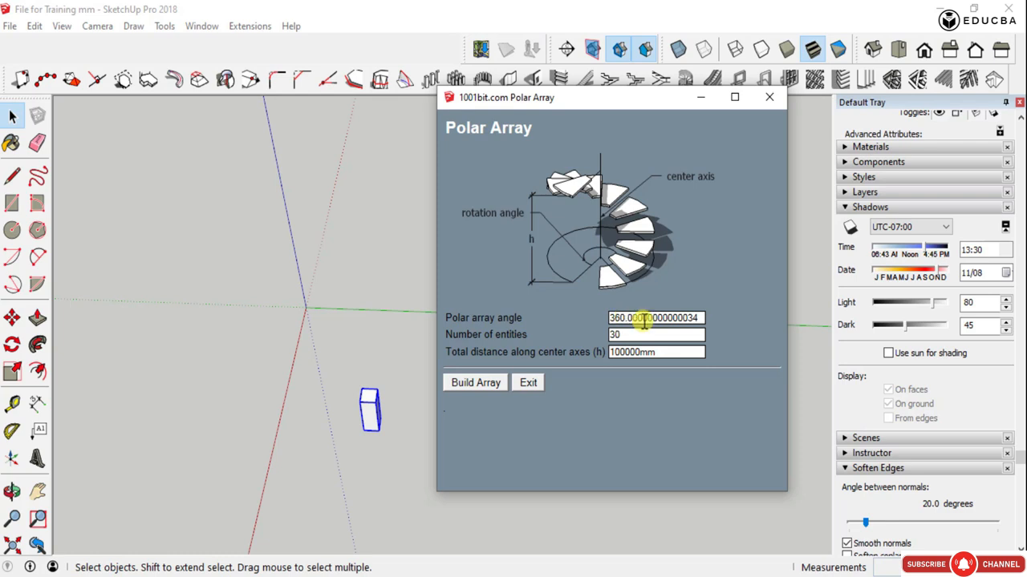
click(769, 97)
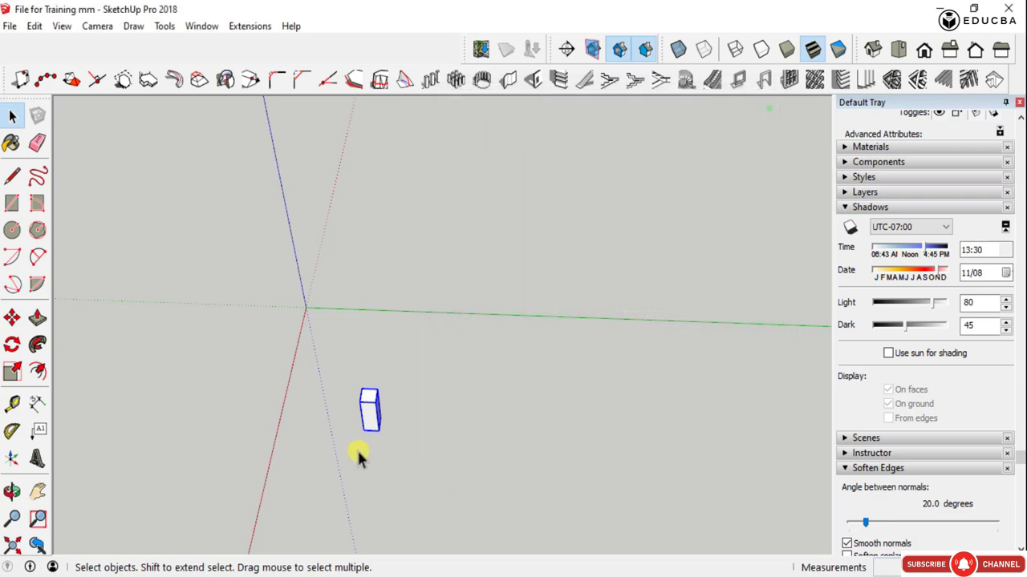
- Open the column group for editing and push its top face down 2750 mm to leave a low block
scroll(367, 413, up, 6)
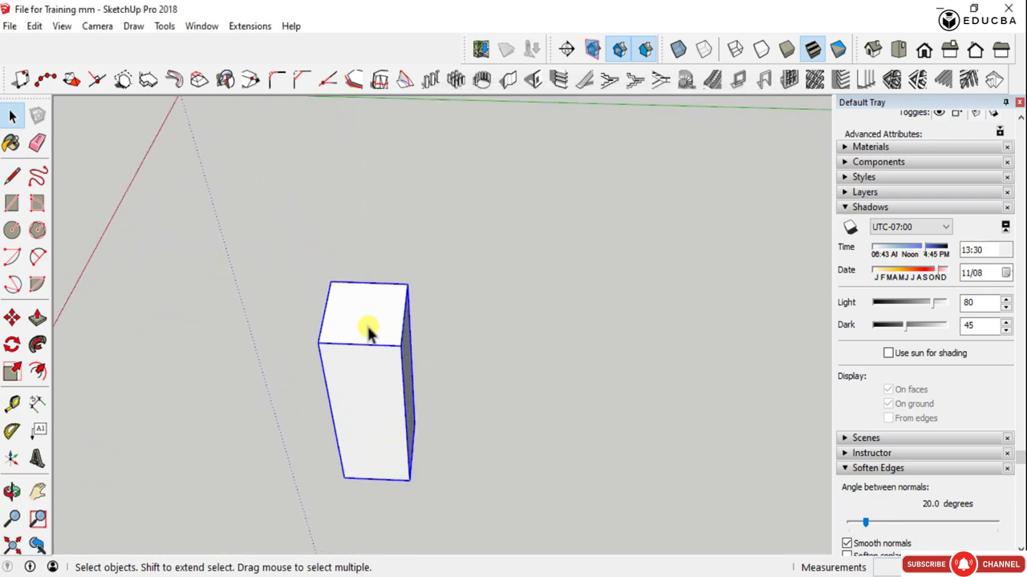
double_click(367, 333)
key(p)
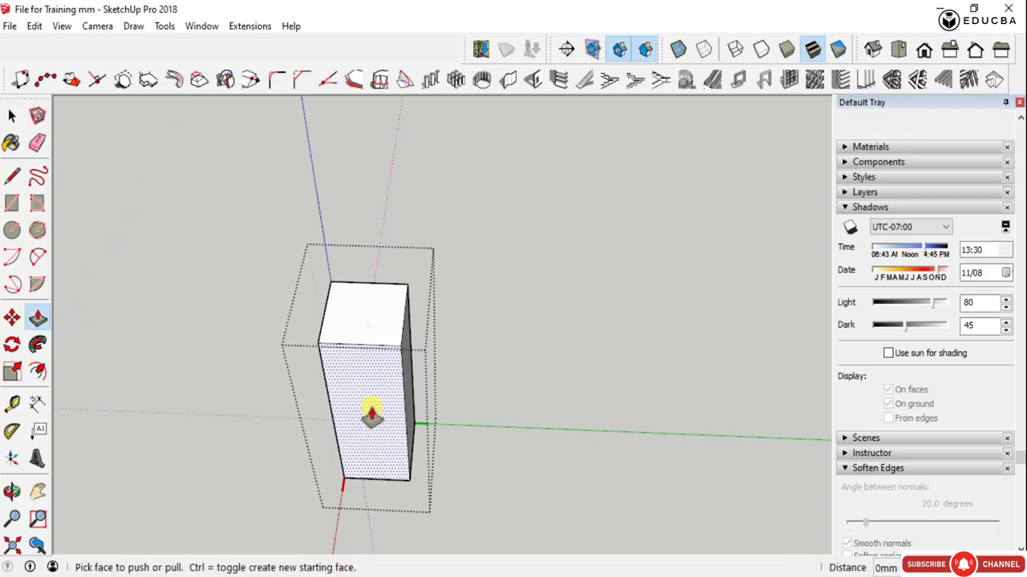
drag(362, 333, 383, 457)
scroll(373, 461, up, 3)
middle_drag(383, 457, 371, 413)
drag(371, 412, 379, 460)
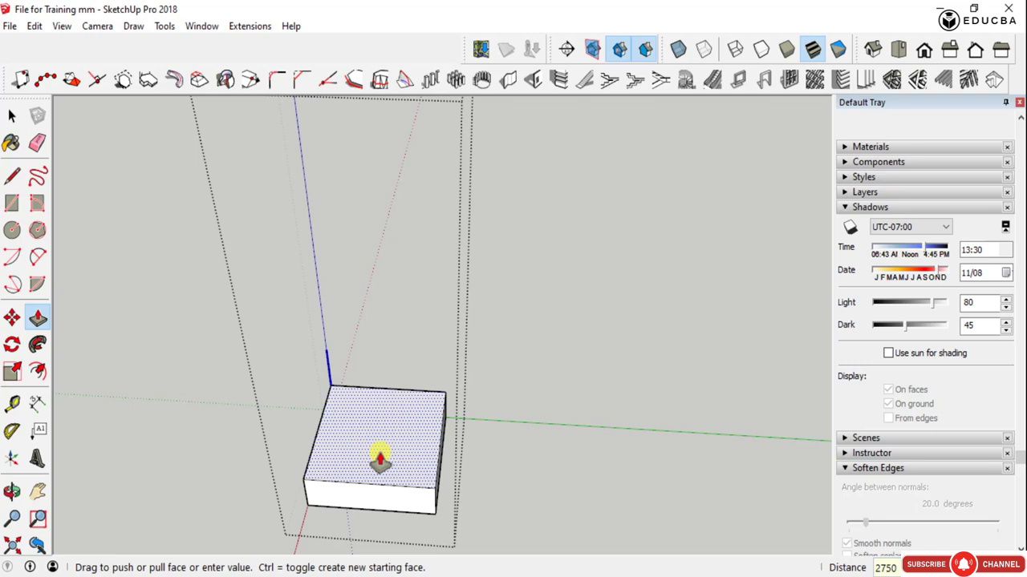
text(m)
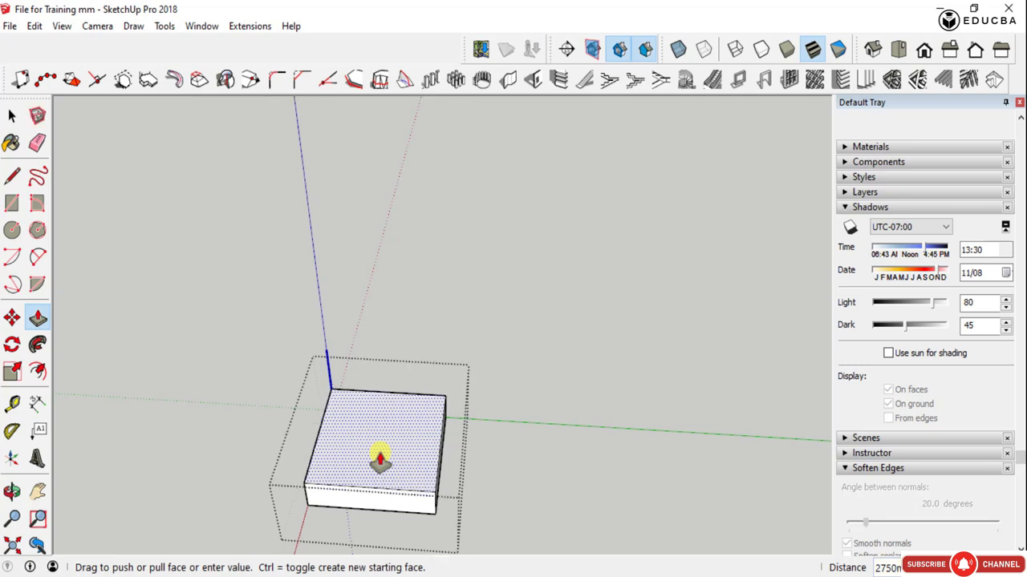
key(Return)
- Draw two diagonal lines, each about 707 mm long, across opposite corners of the block's top face
scroll(399, 481, up, 3)
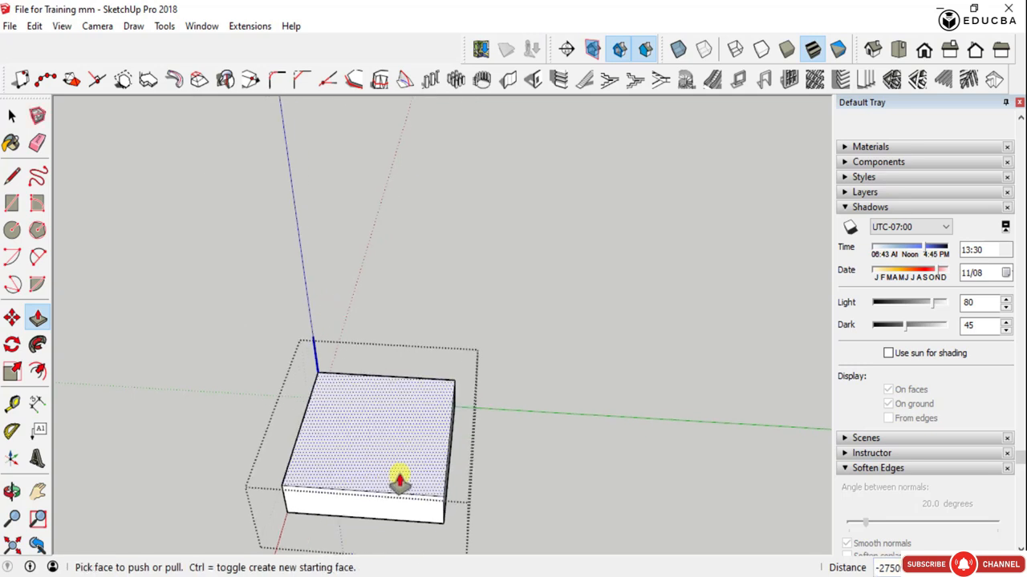
mouse_move(407, 457)
middle_down()
mouse_move(259, 440)
mouse_move(281, 451)
middle_up()
key(l)
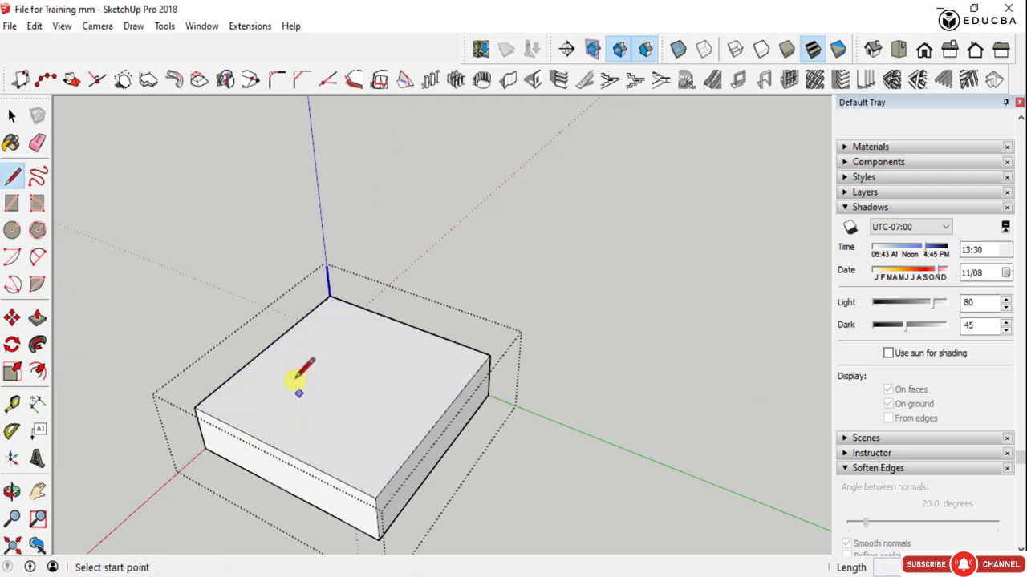
click(268, 346)
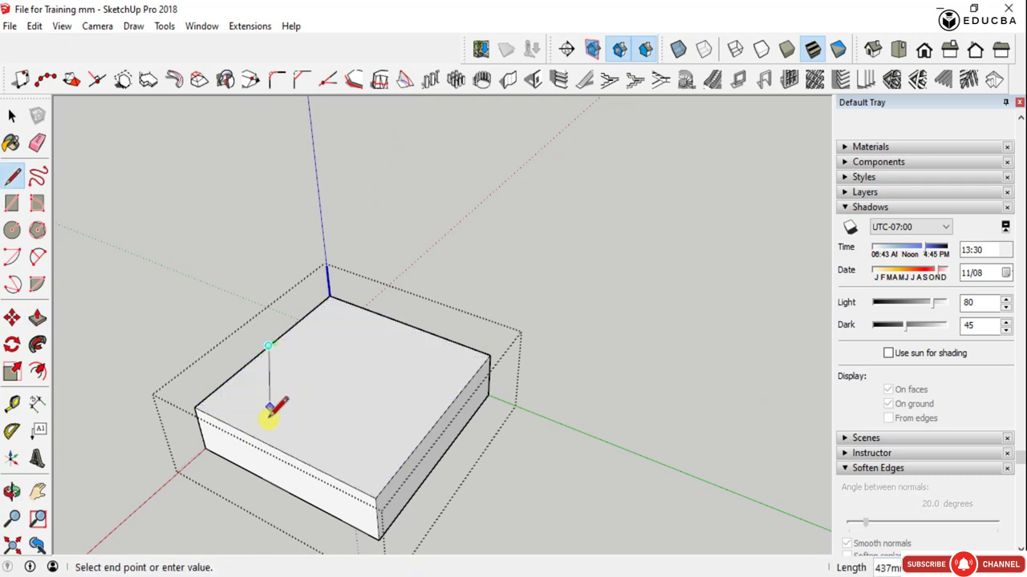
click(278, 449)
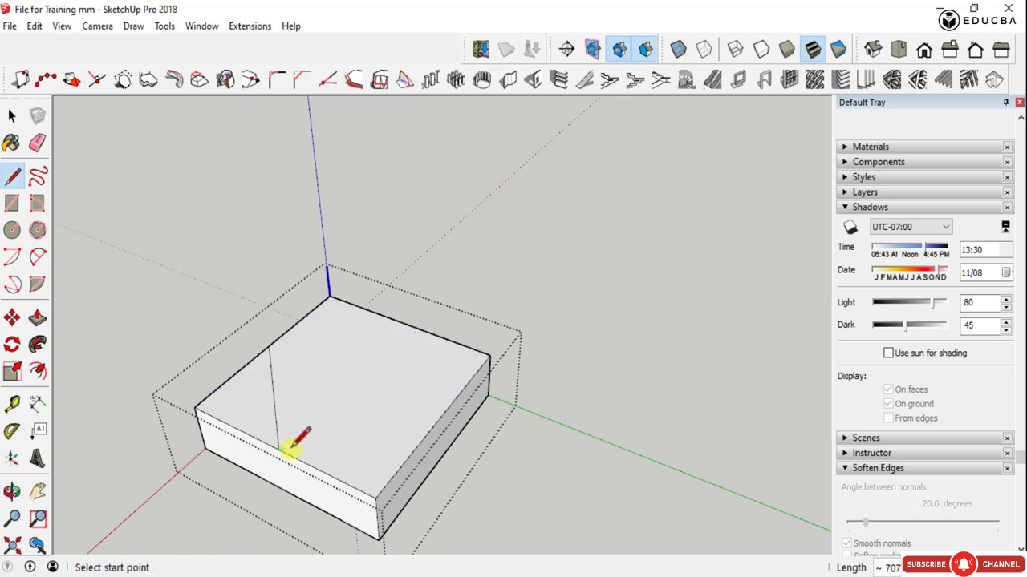
click(406, 324)
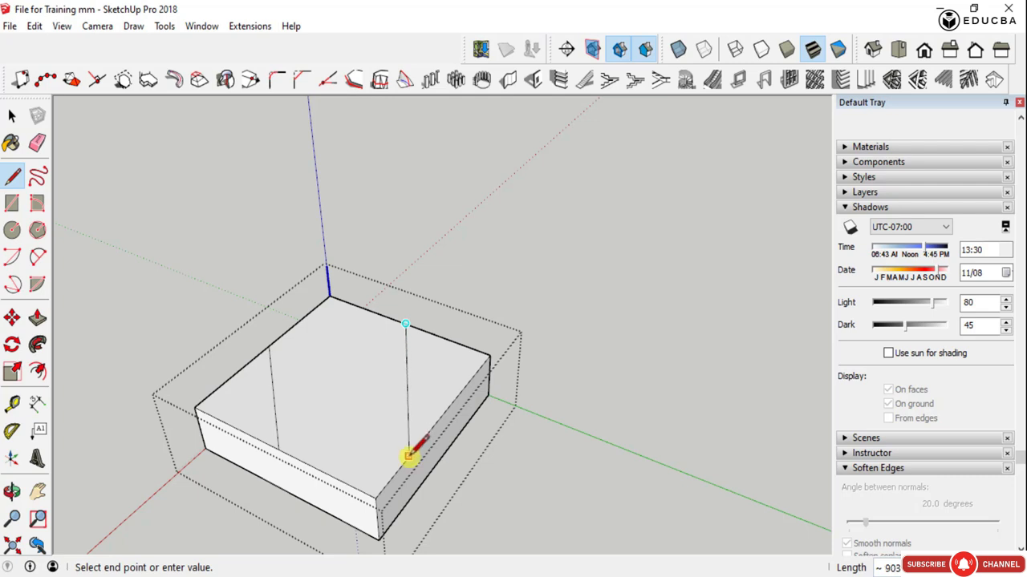
click(439, 420)
- Push both corner triangles down through the block to cut them off and leave a hexagonal shape
key(p)
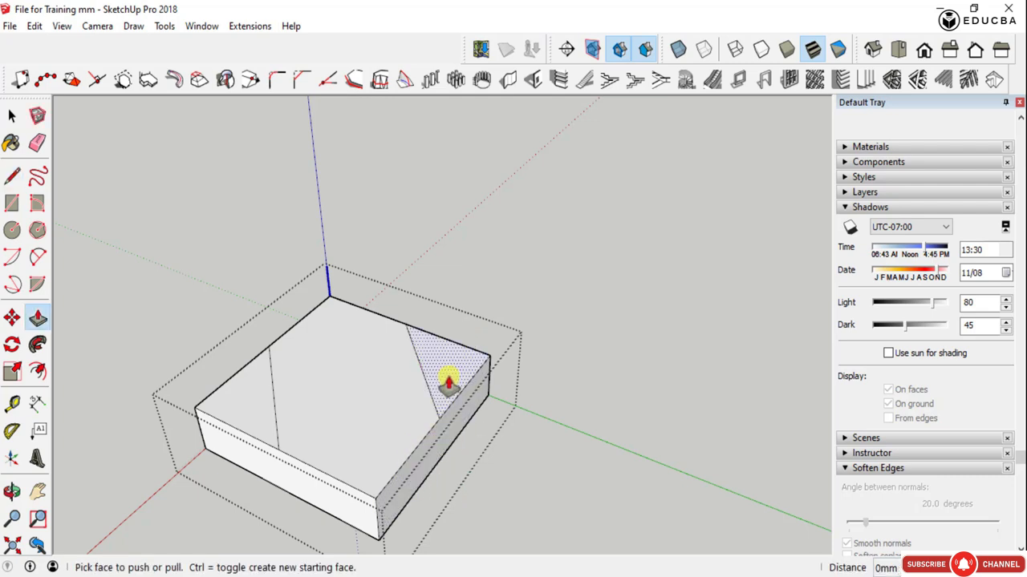
drag(449, 385, 468, 429)
drag(230, 414, 238, 457)
- Push the hexagonal top face down 150 mm and finish editing the group
middle_drag(439, 361, 328, 348)
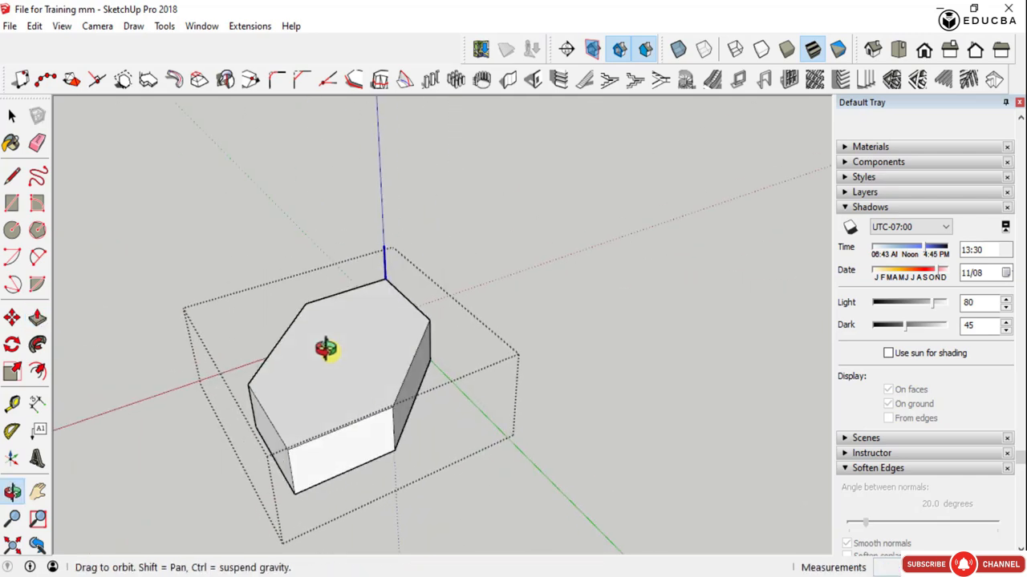
mouse_move(350, 360)
mouse_down()
mouse_move(355, 393)
mouse_move(354, 376)
mouse_up()
text(1)
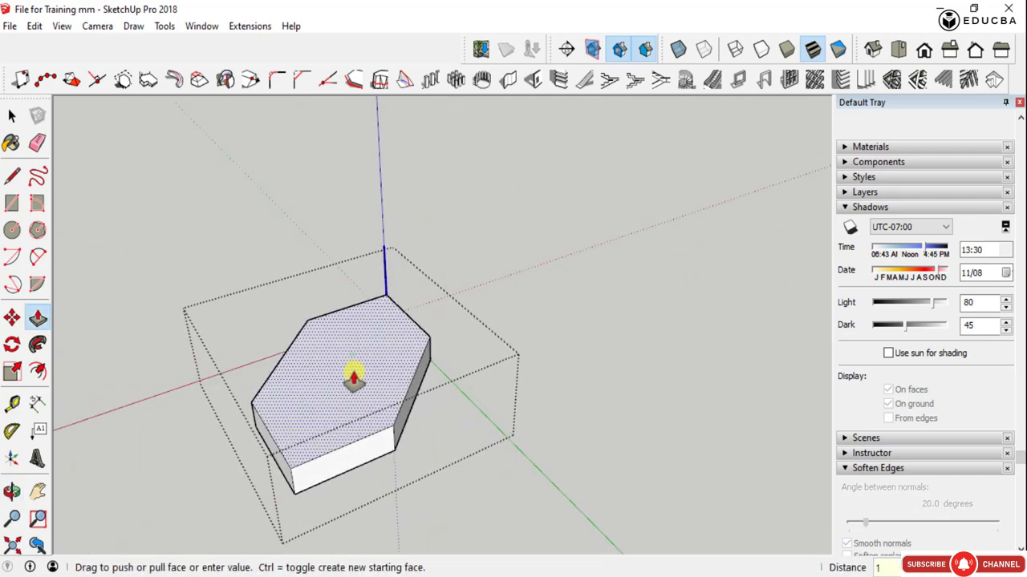
text(50)
key(Return)
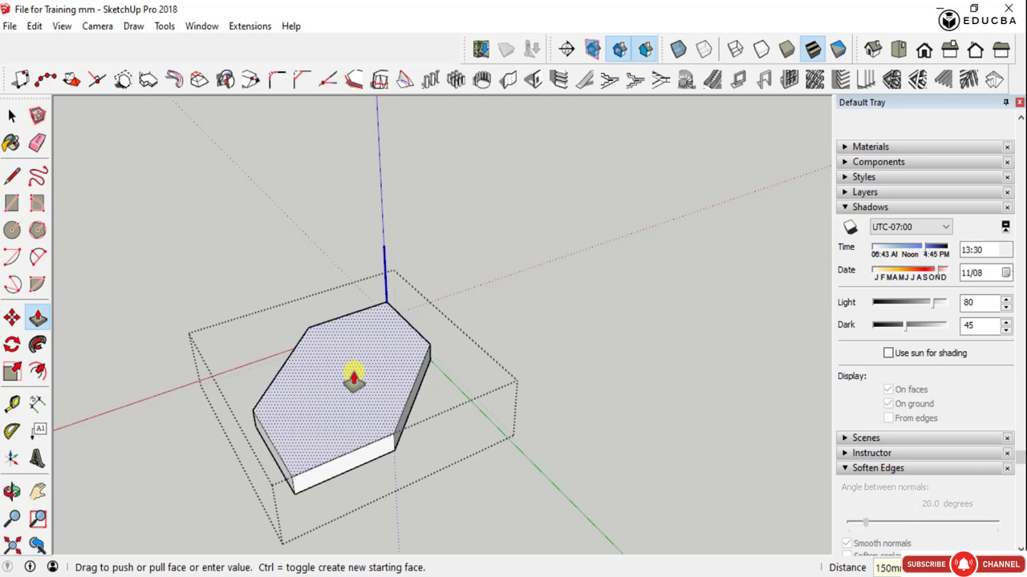
key(space)
click(457, 355)
- Start a Polar Array of the hexagonal block group with angle 15, 25 entities and a total distance of 3000 mm along the axis
scroll(417, 353, down, 3)
middle_drag(329, 393, 258, 447)
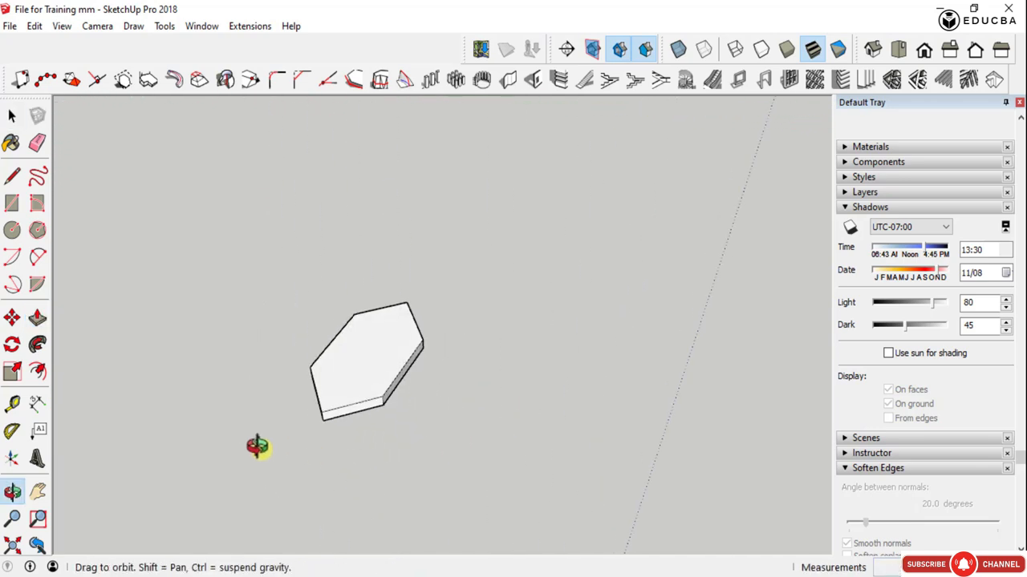
scroll(420, 321, up, 2)
scroll(393, 329, down, 3)
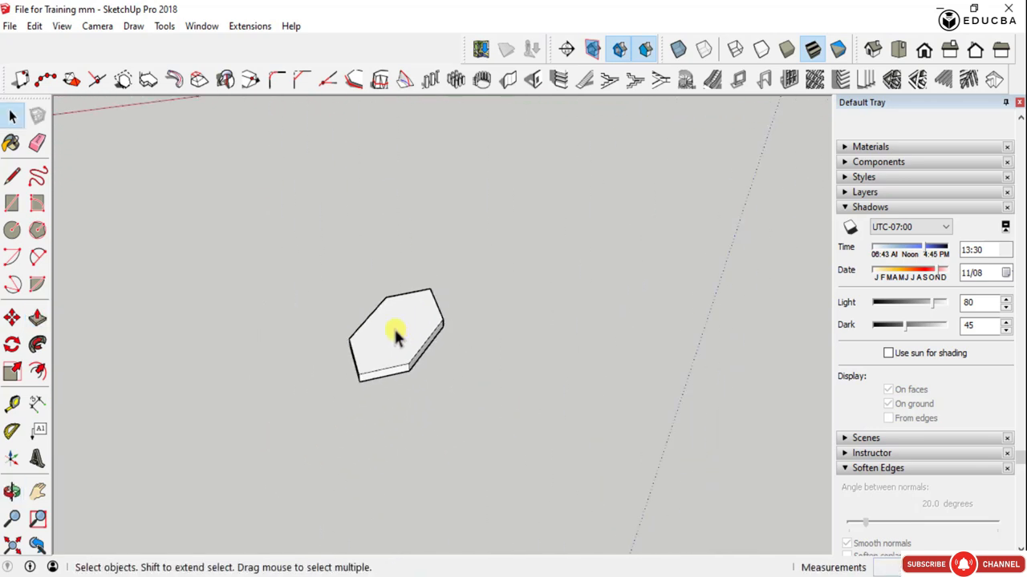
click(393, 326)
middle_drag(373, 339, 433, 345)
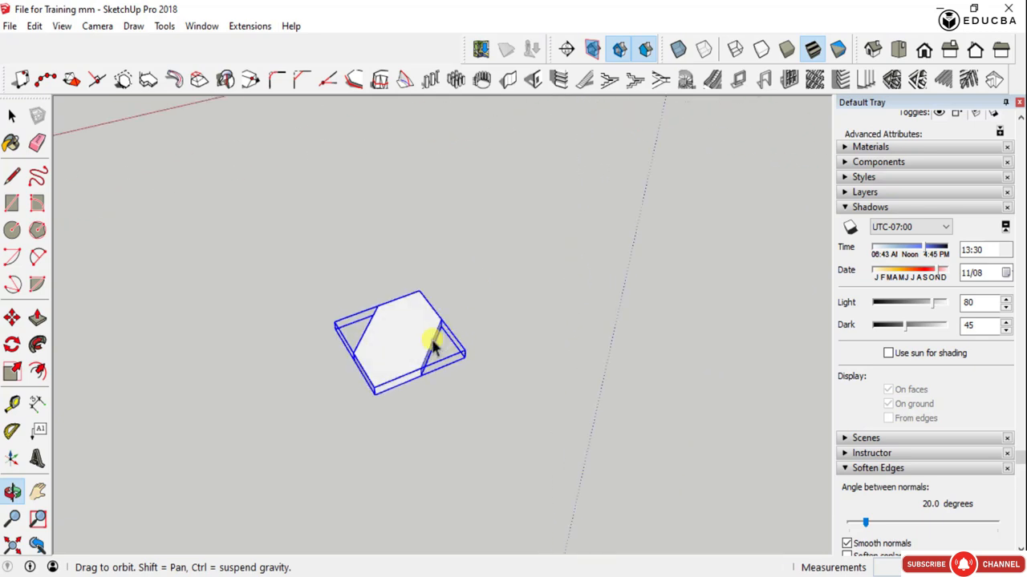
drag(262, 269, 554, 416)
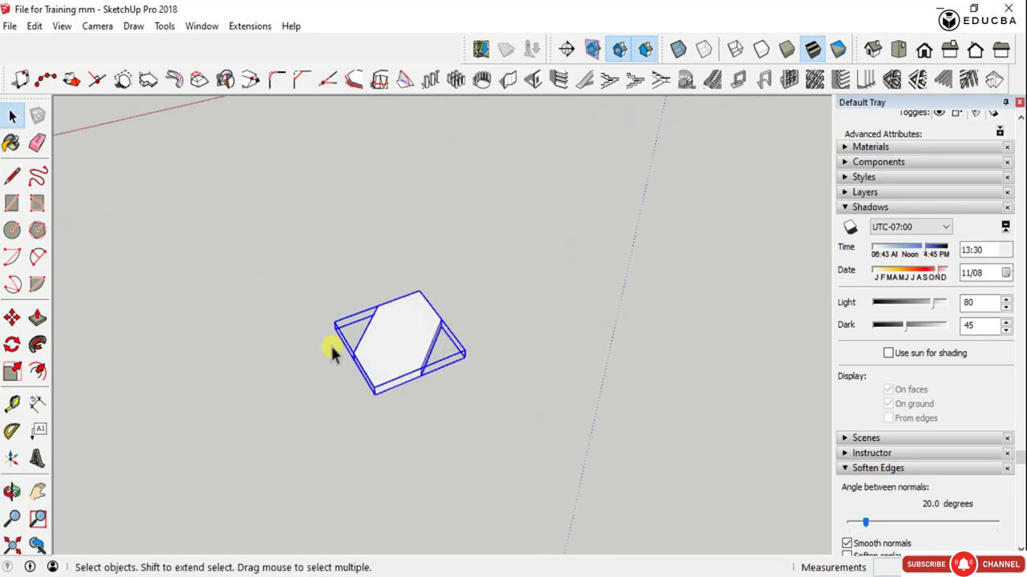
click(481, 81)
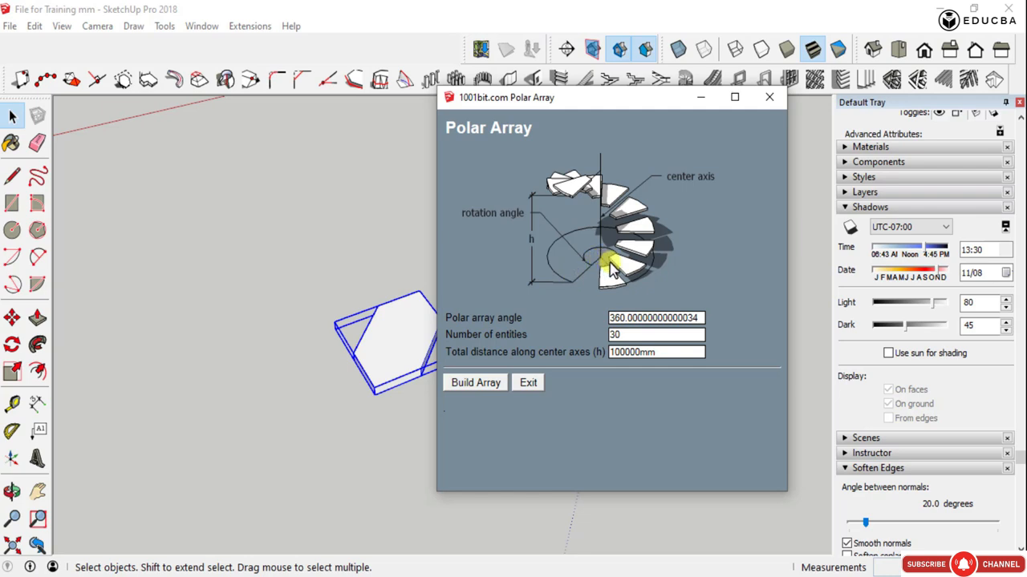
double_click(625, 317)
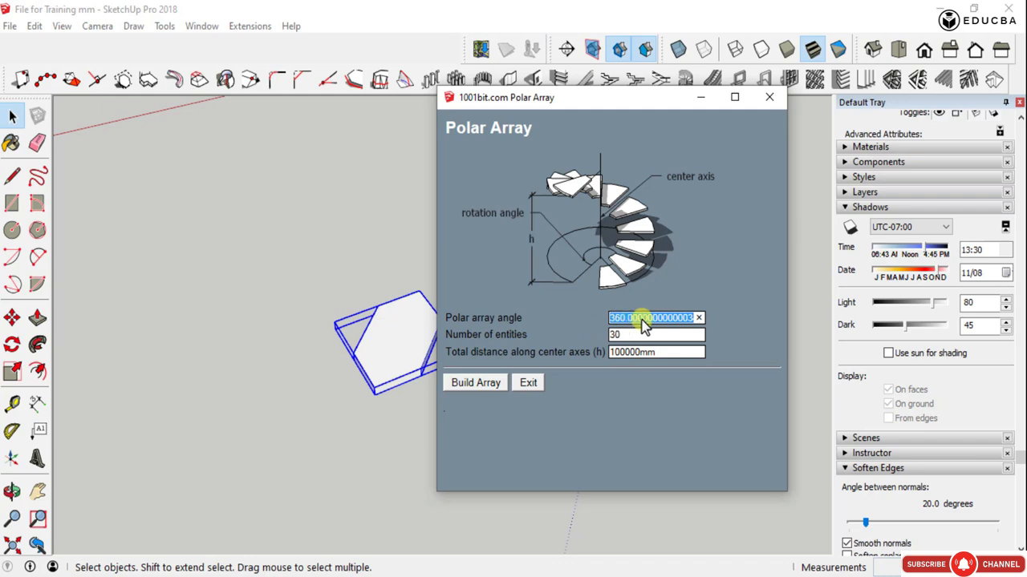
text(15)
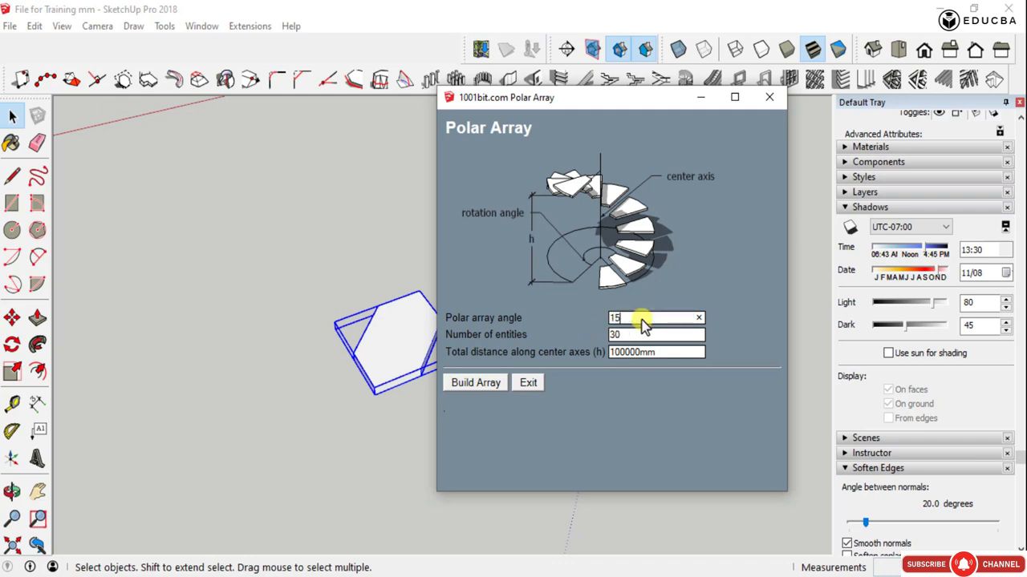
double_click(616, 336)
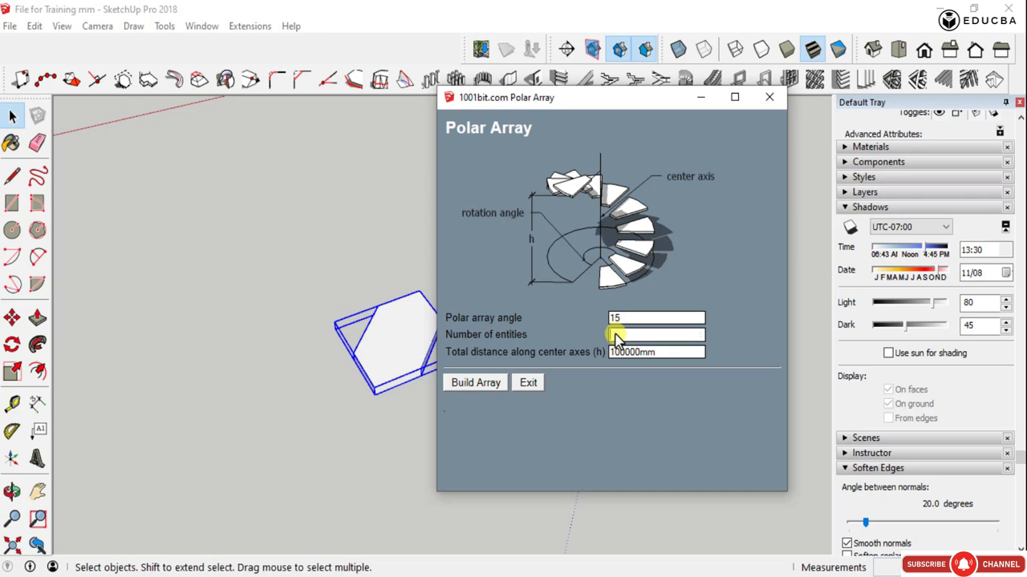
text(25)
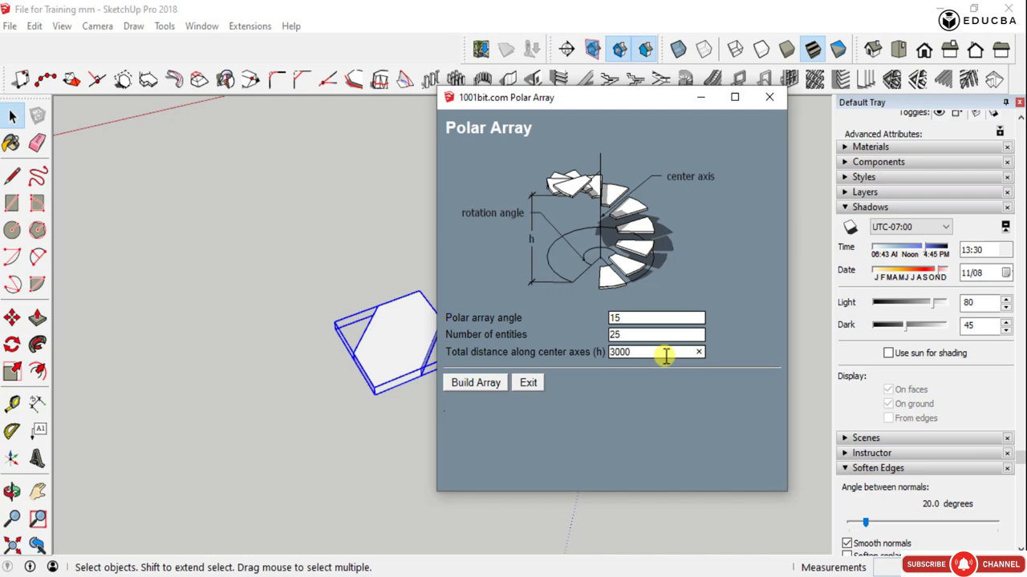
click(478, 384)
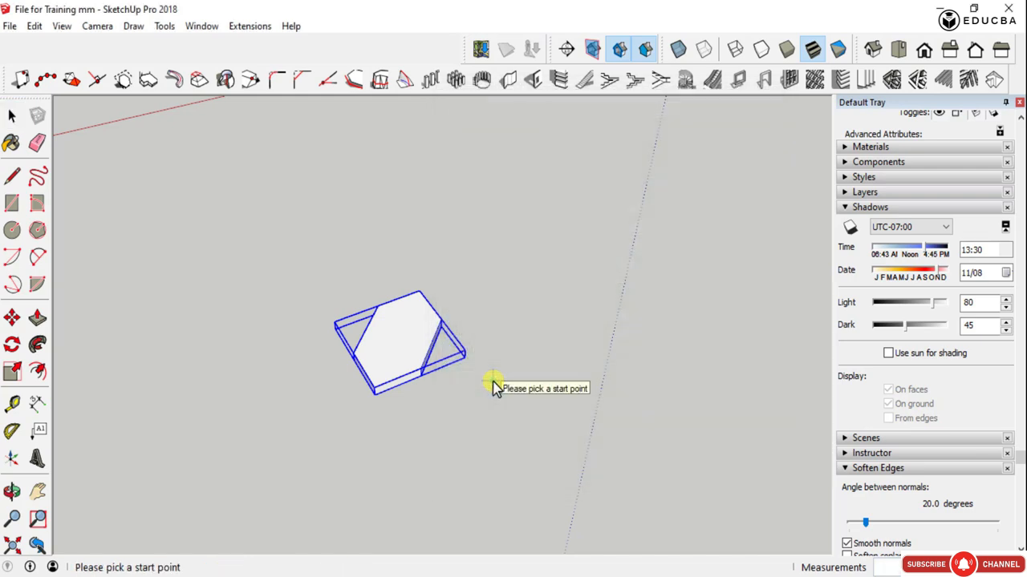
- Build the array around a vertical axis through the block's far uncut corner, inspect the stack and undo it
click(421, 297)
scroll(420, 293, down, 5)
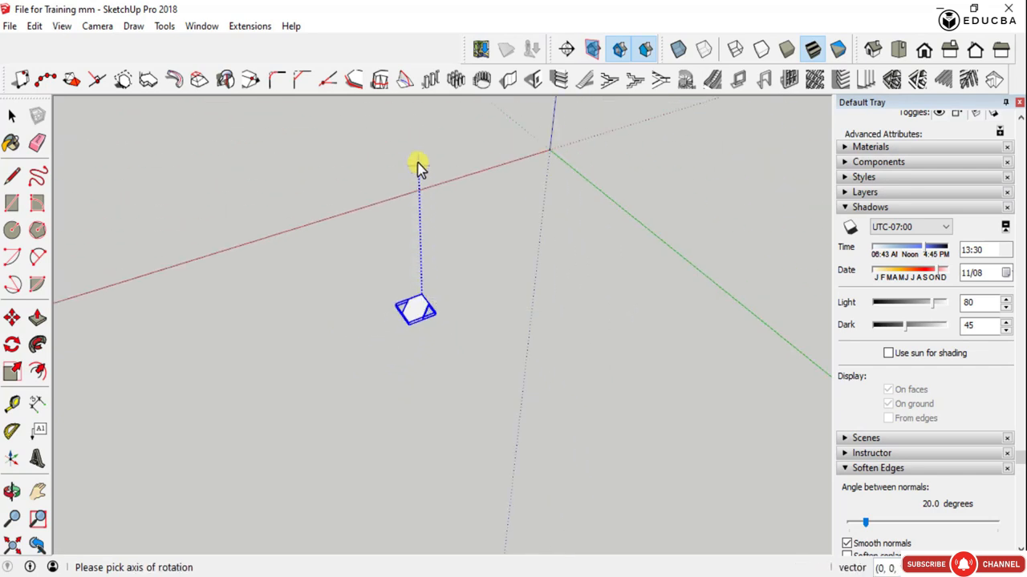
scroll(418, 136, down, 3)
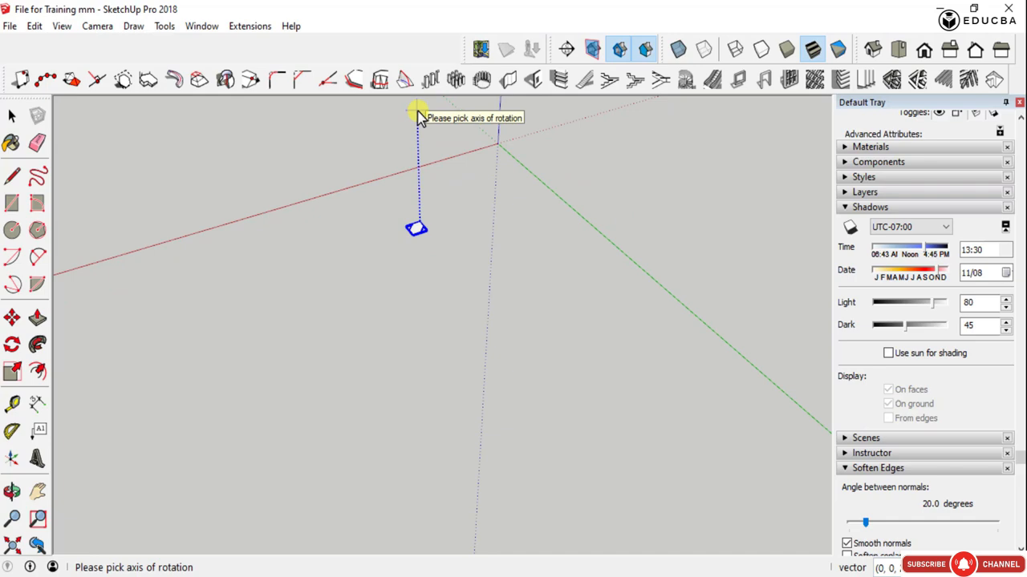
click(417, 113)
scroll(409, 173, up, 10)
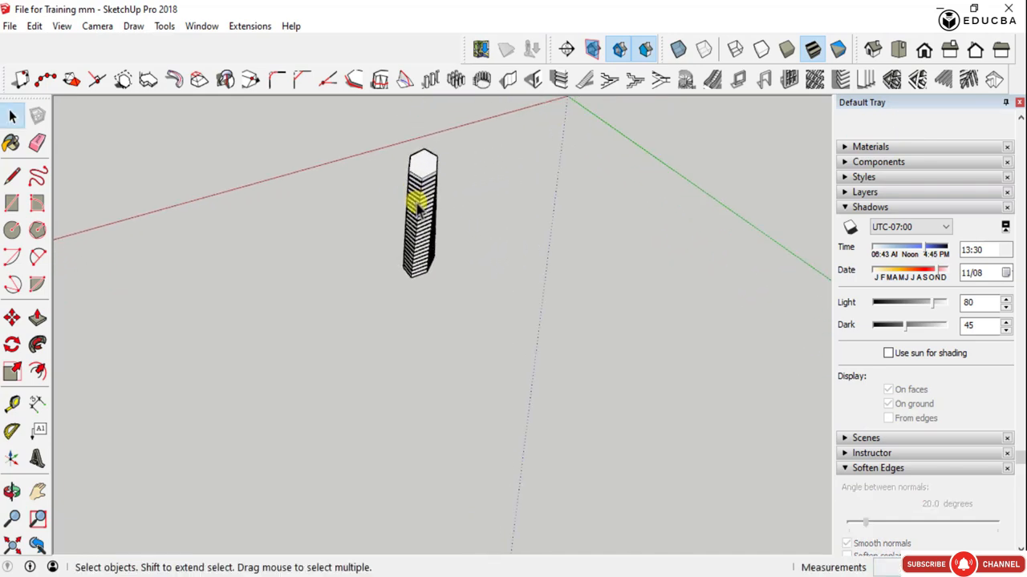
middle_drag(425, 231, 439, 253)
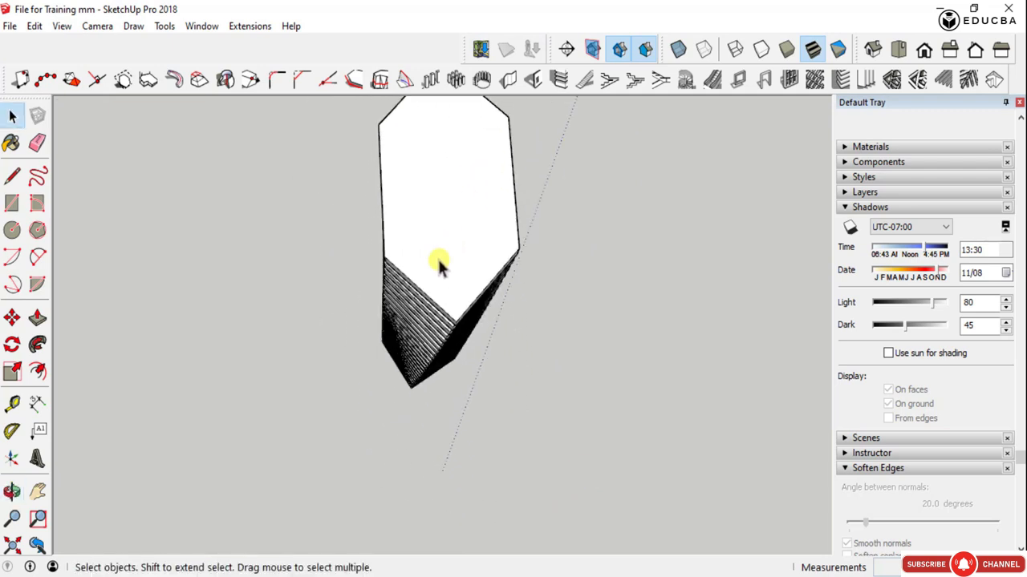
scroll(449, 359, down, 4)
middle_drag(451, 364, 479, 208)
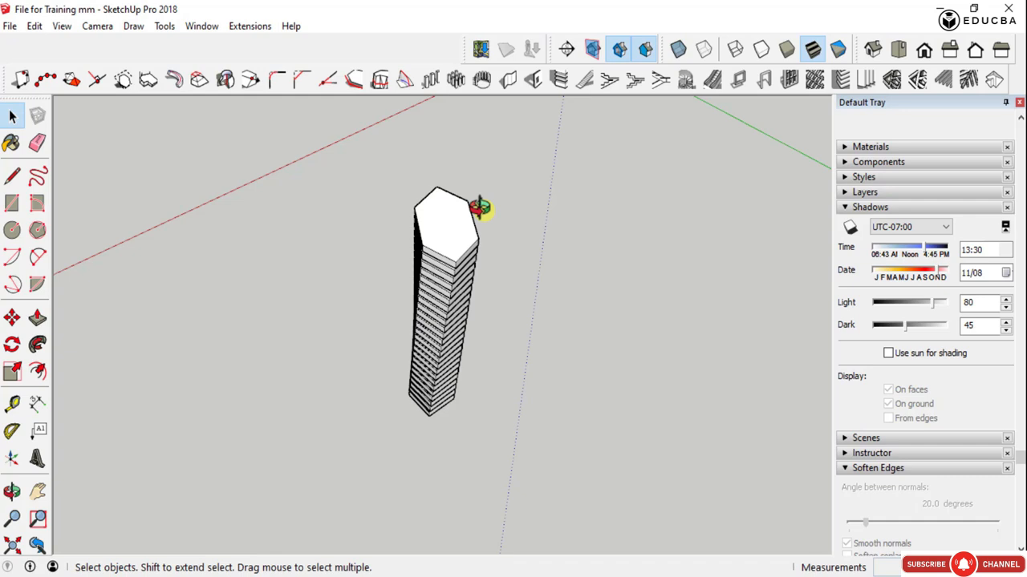
key(ctrl+z)
- Build a Polar Array of the hexagonal block with angle 360 around a vertical axis through its far uncut corner
click(422, 372)
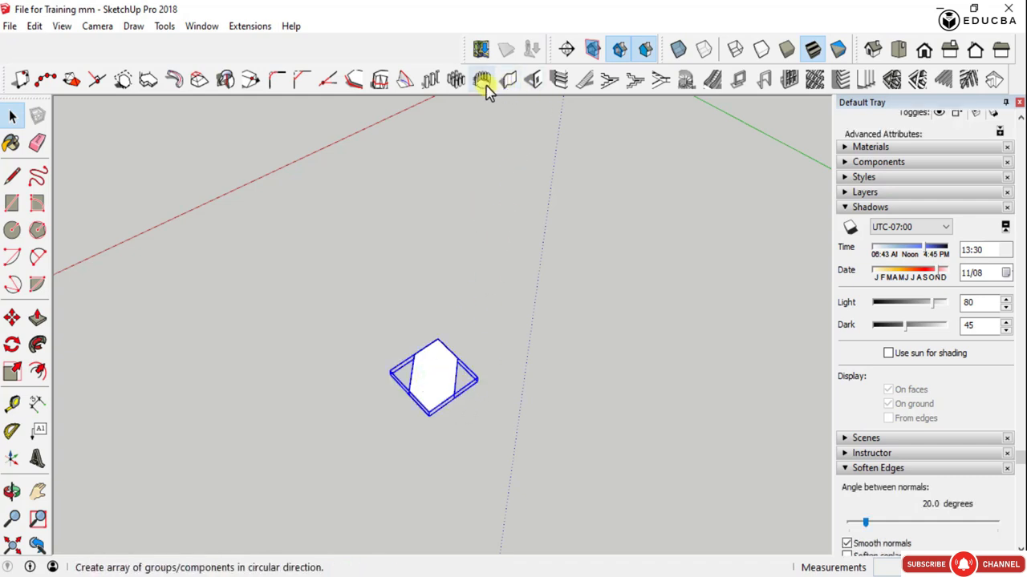
click(483, 84)
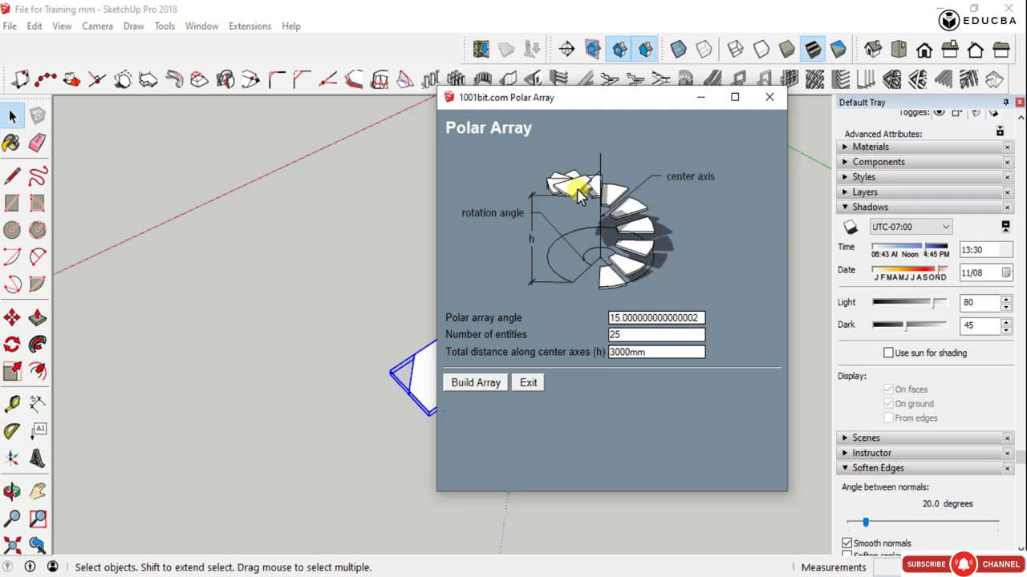
double_click(627, 317)
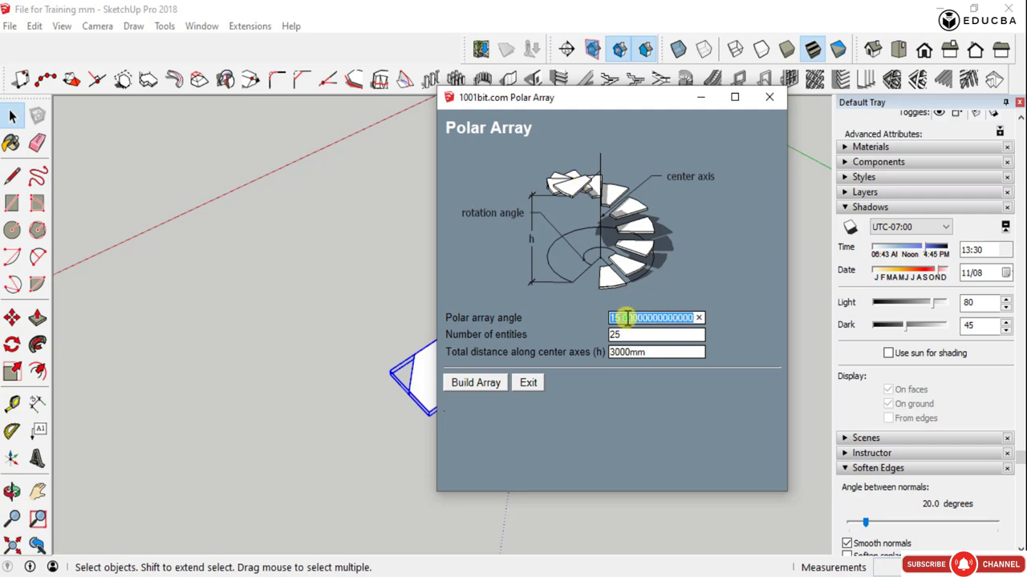
text(360)
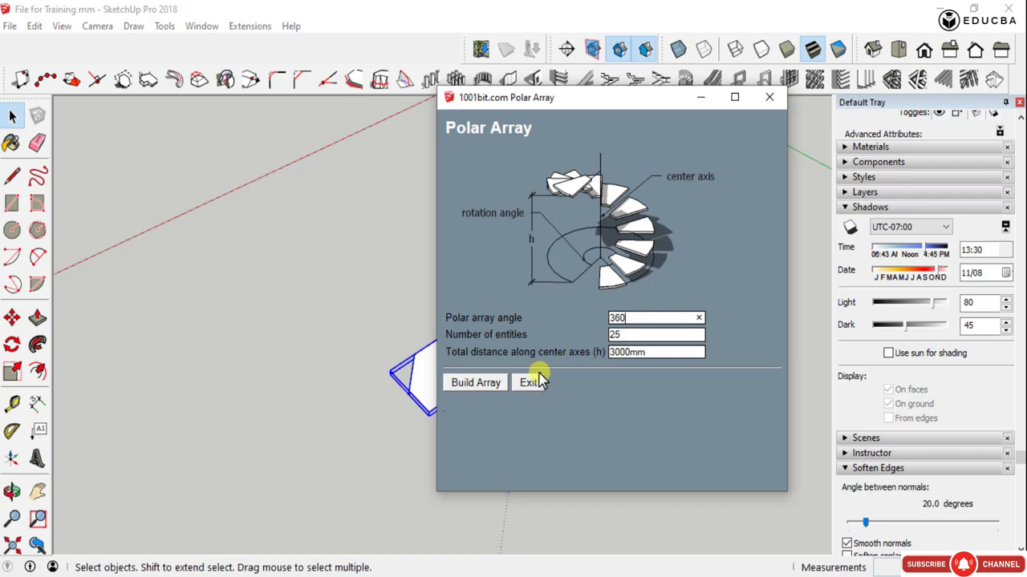
click(492, 384)
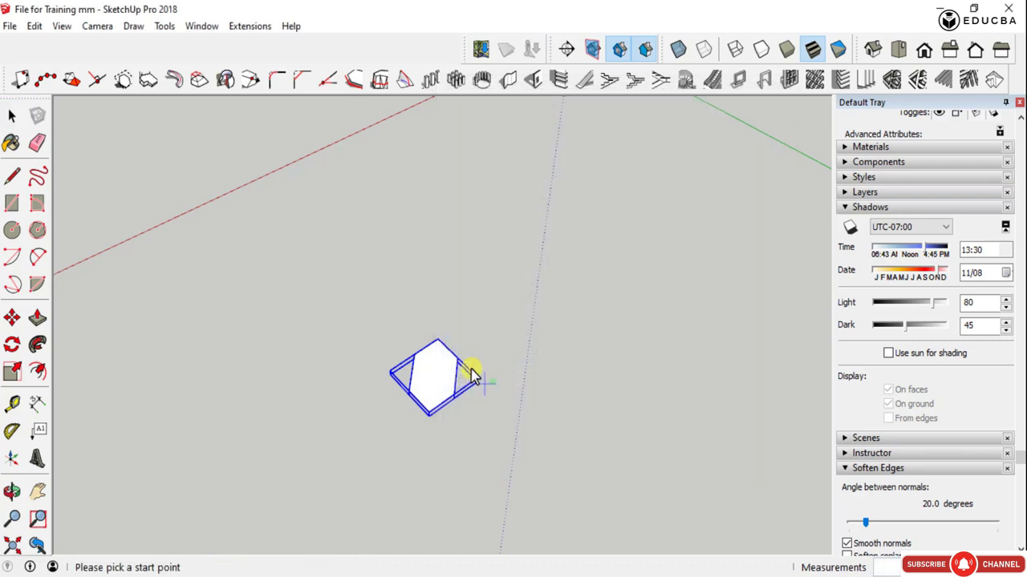
click(441, 342)
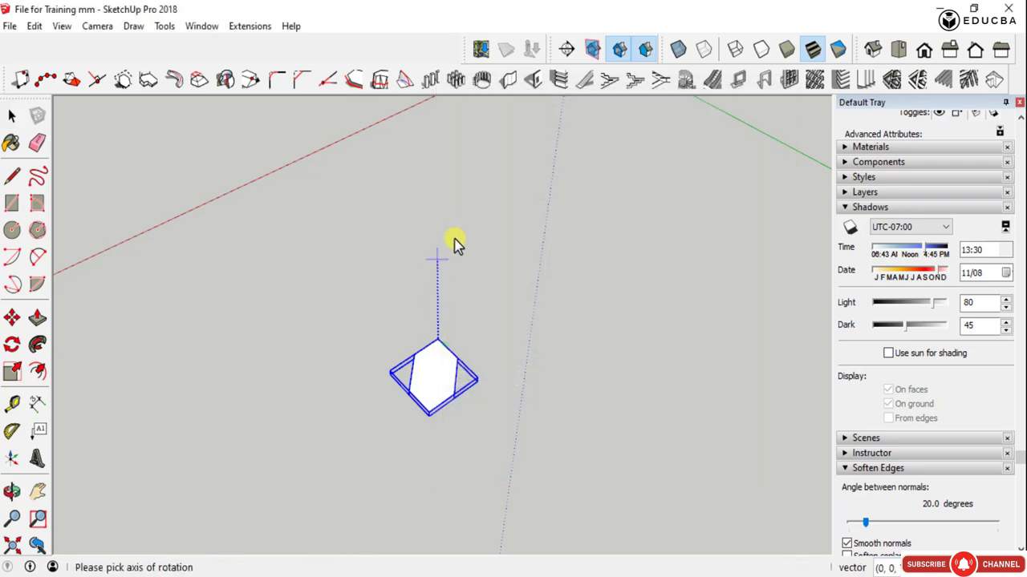
click(448, 146)
- Examine the 360-degree array of hexagonal blocks from the sides and from above
key(o)
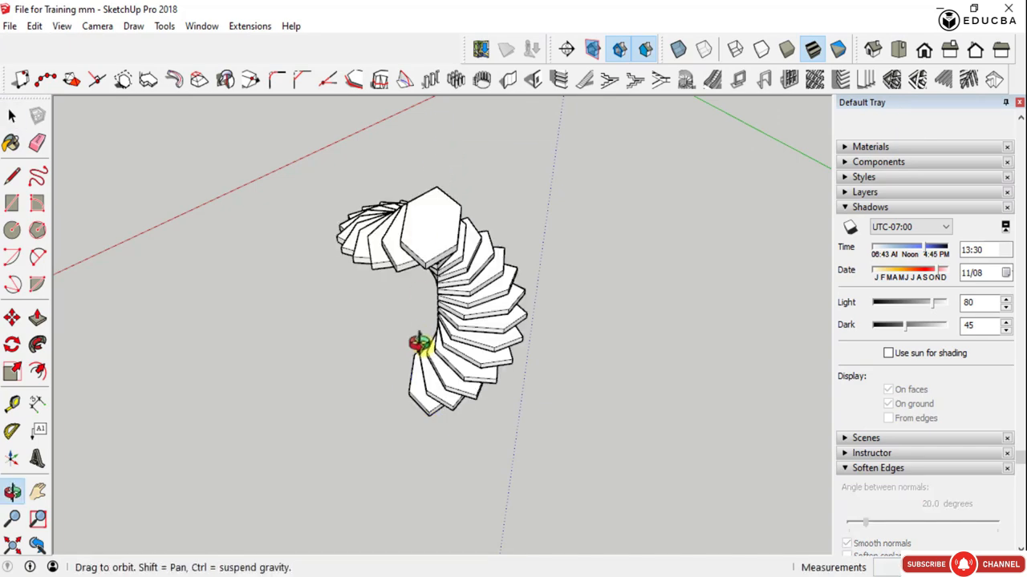
drag(419, 343, 561, 154)
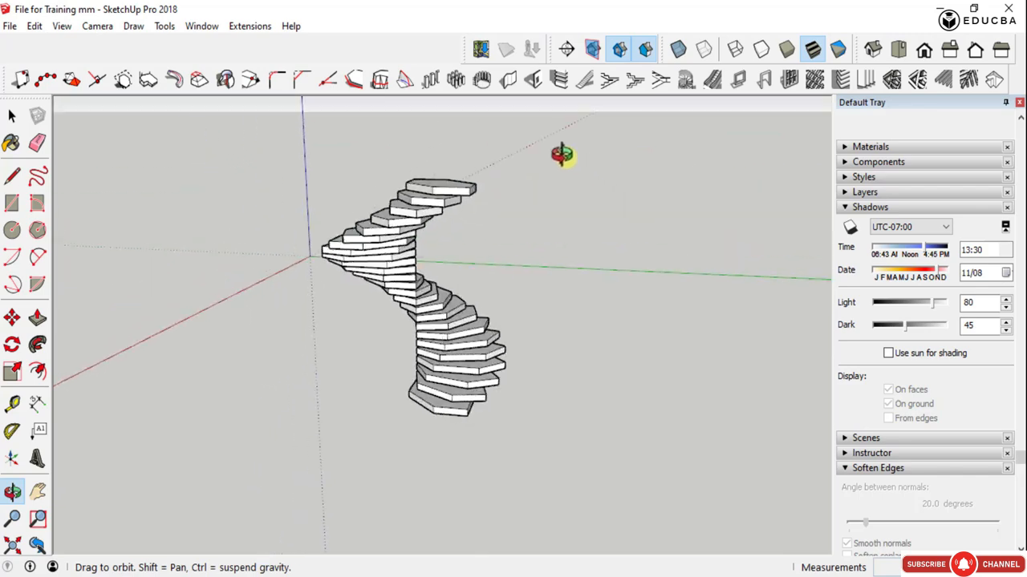
middle_drag(561, 154, 350, 187)
middle_drag(567, 341, 377, 353)
middle_drag(553, 284, 450, 305)
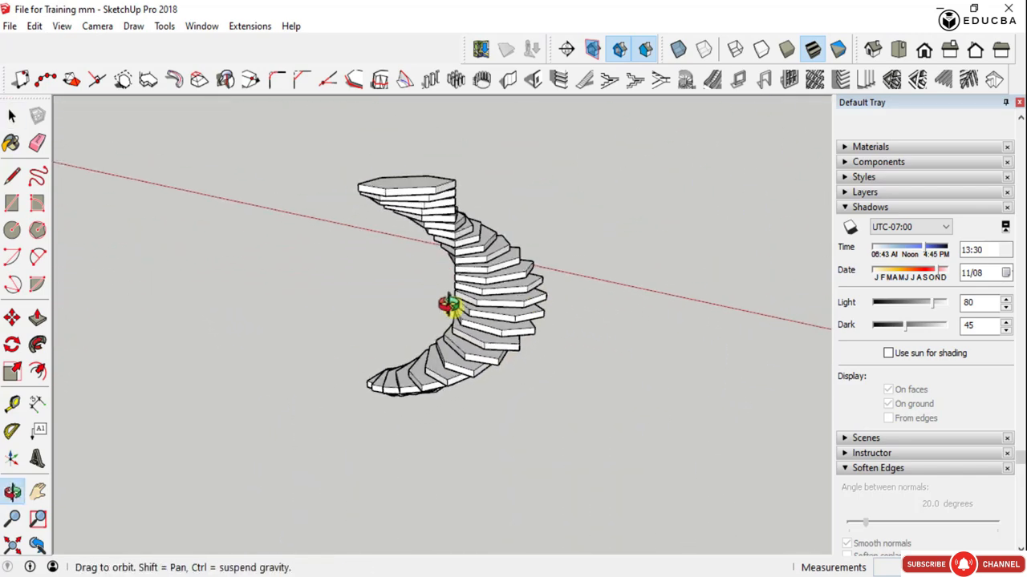
drag(451, 305, 645, 421)
key(space)
scroll(442, 228, up, 3)
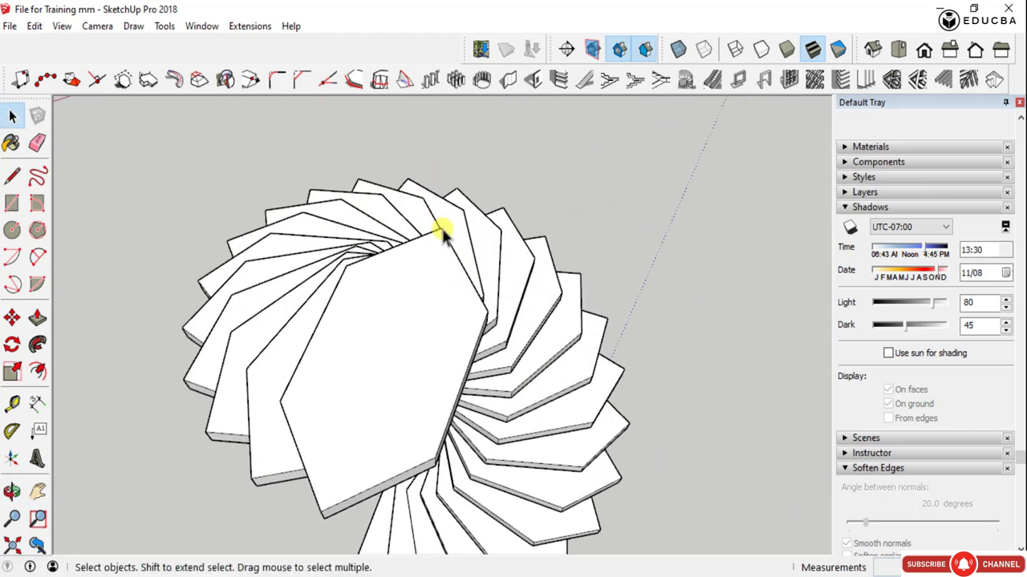
middle_drag(441, 222, 336, 196)
scroll(427, 250, down, 3)
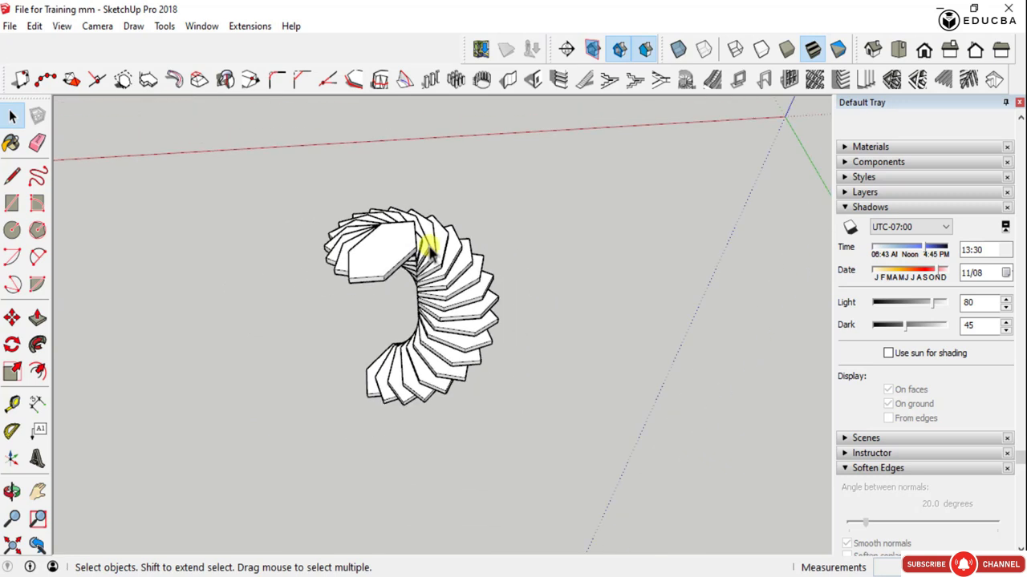
- Undo the last array and rebuild it with a greater total distance along a vertical axis through the same block corner
key(ctrl+z)
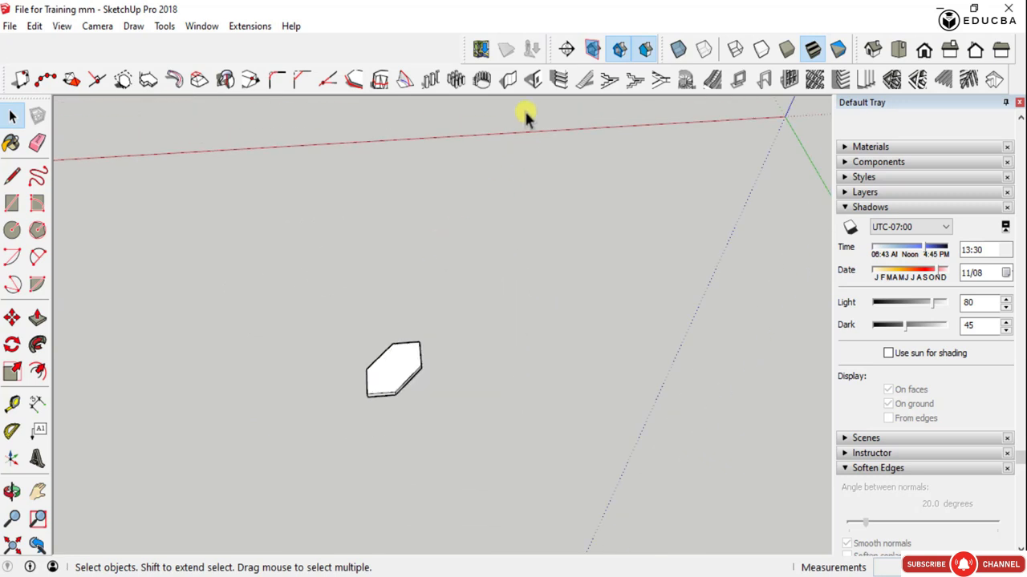
click(401, 363)
click(481, 80)
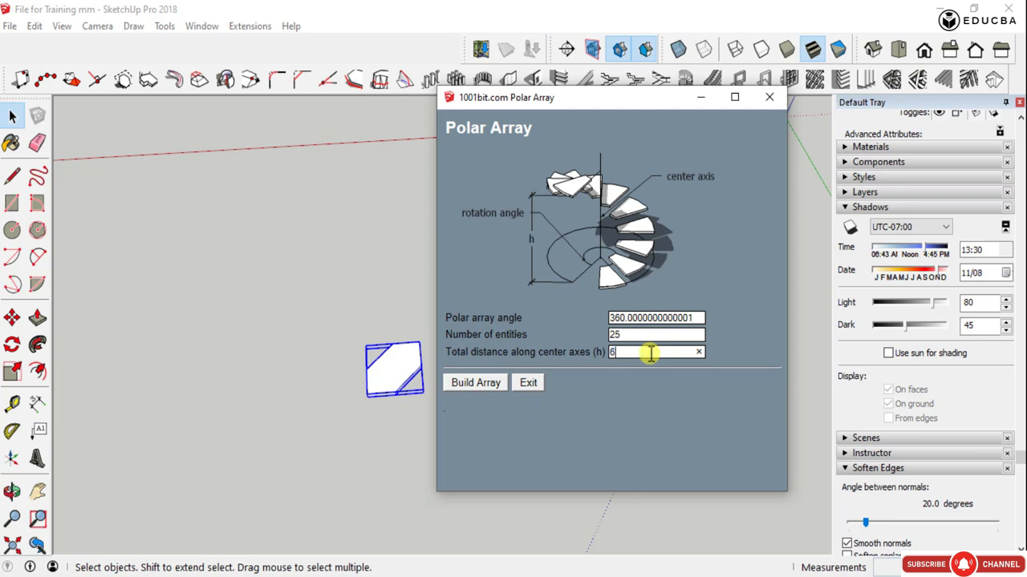
click(473, 383)
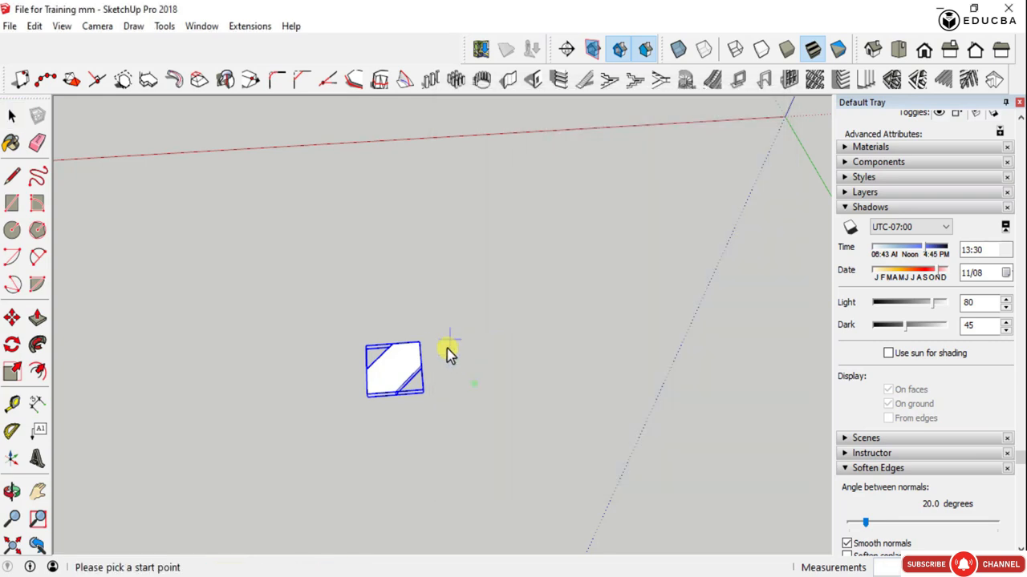
click(419, 345)
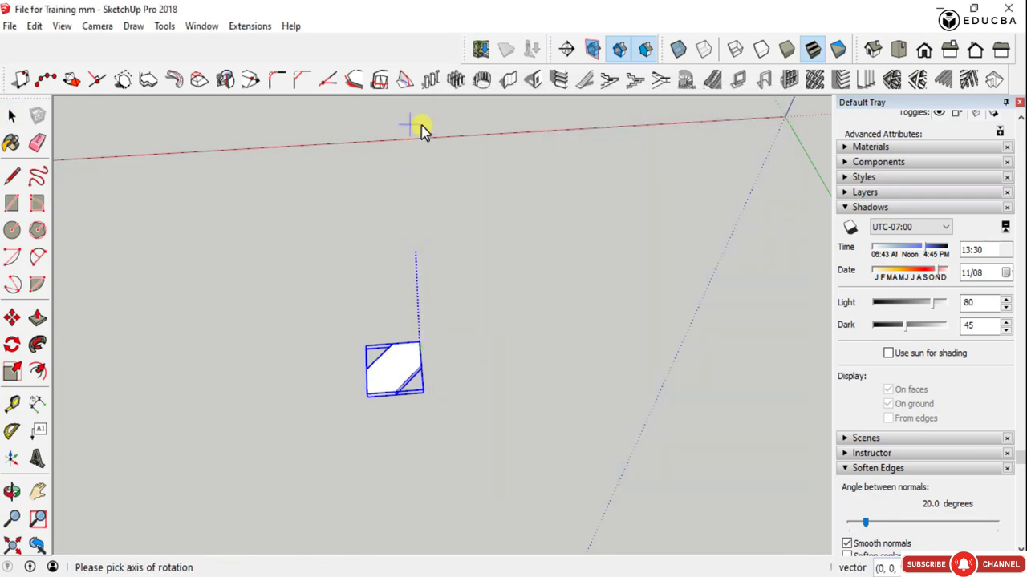
middle_drag(444, 344, 431, 177)
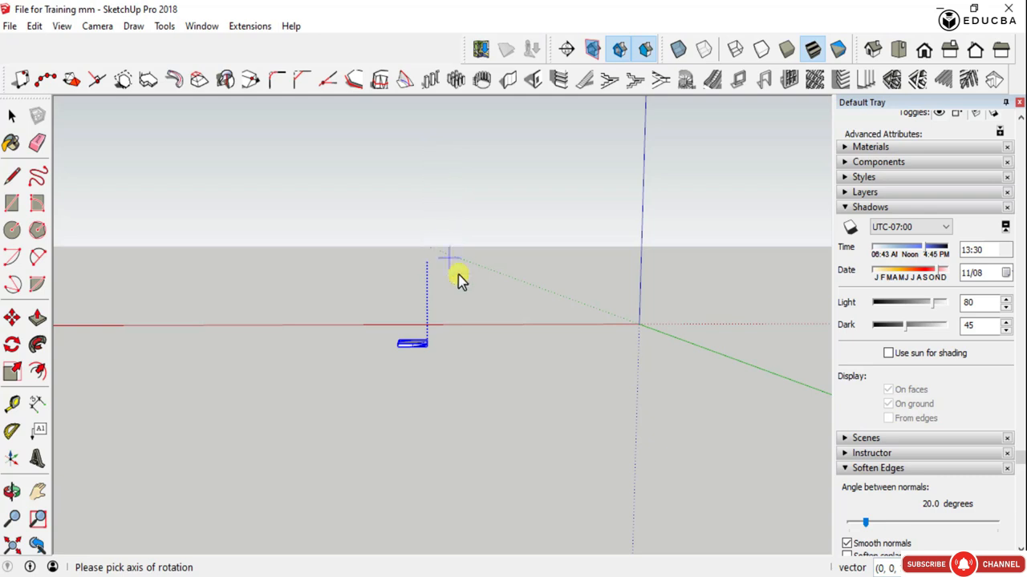
click(474, 168)
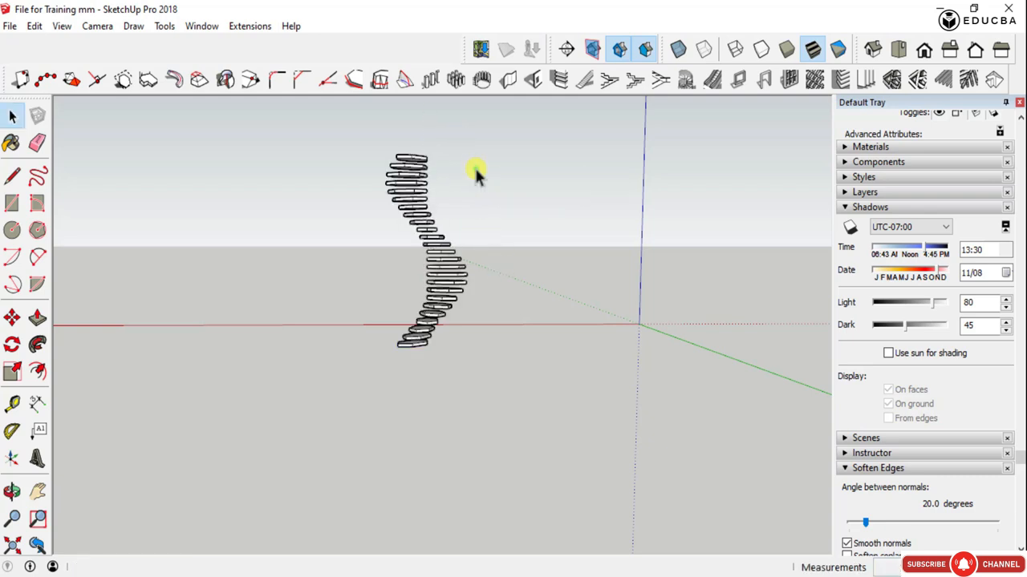
- Examine the gaps between the blocks of the taller array from the side and up close
middle_drag(474, 184, 474, 259)
scroll(403, 172, up, 5)
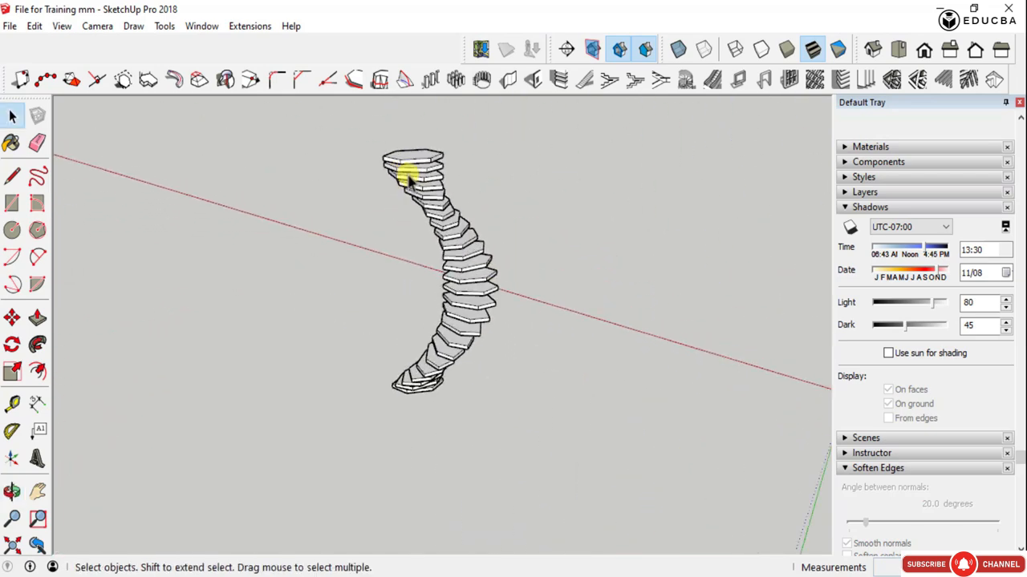
middle_drag(520, 427, 509, 280)
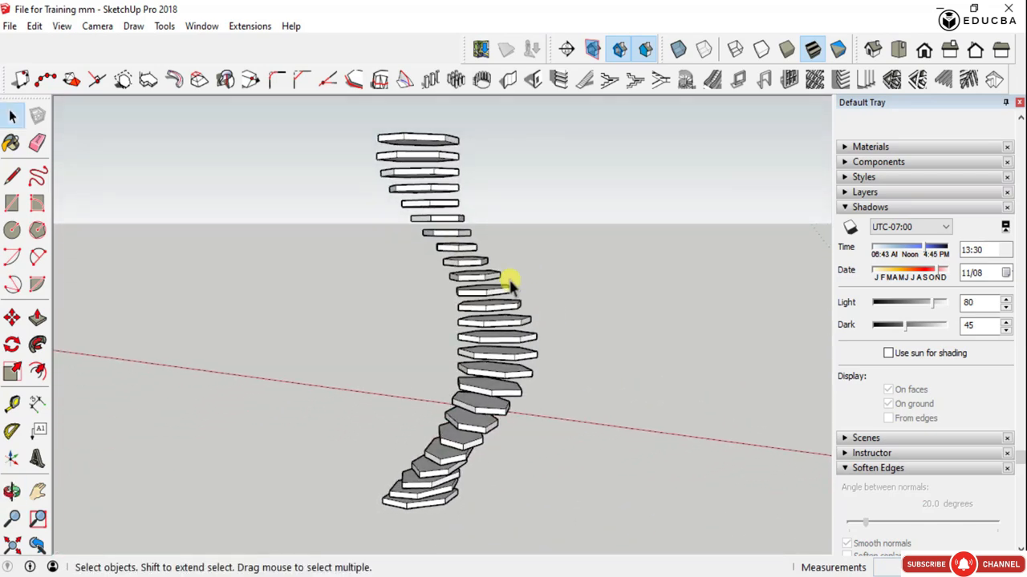
scroll(424, 168, up, 2)
scroll(438, 124, up, 2)
scroll(513, 295, down, 5)
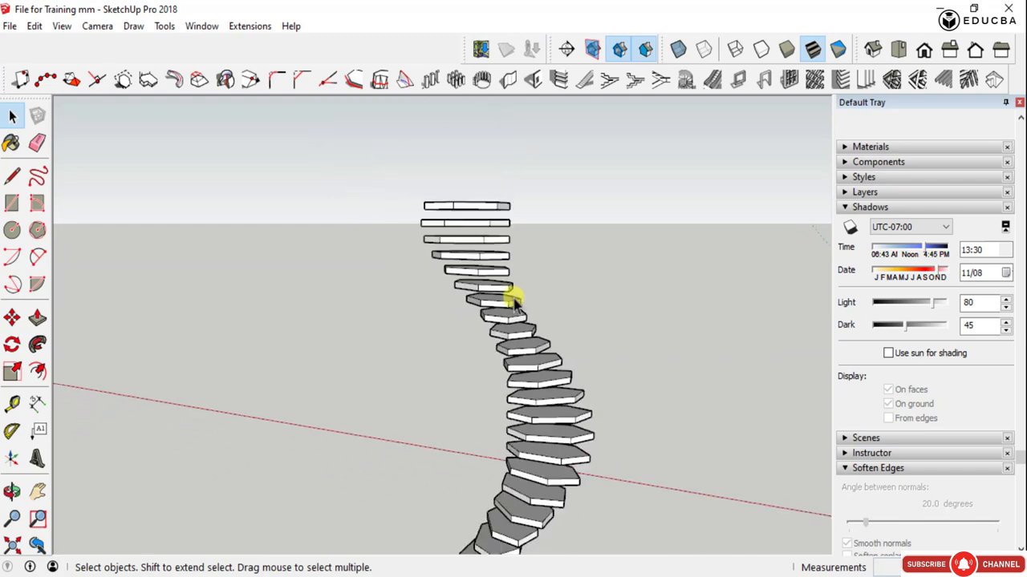
- Examine the full spiral of hexagonal blocks from above and from all around its sides
middle_drag(514, 321, 507, 419)
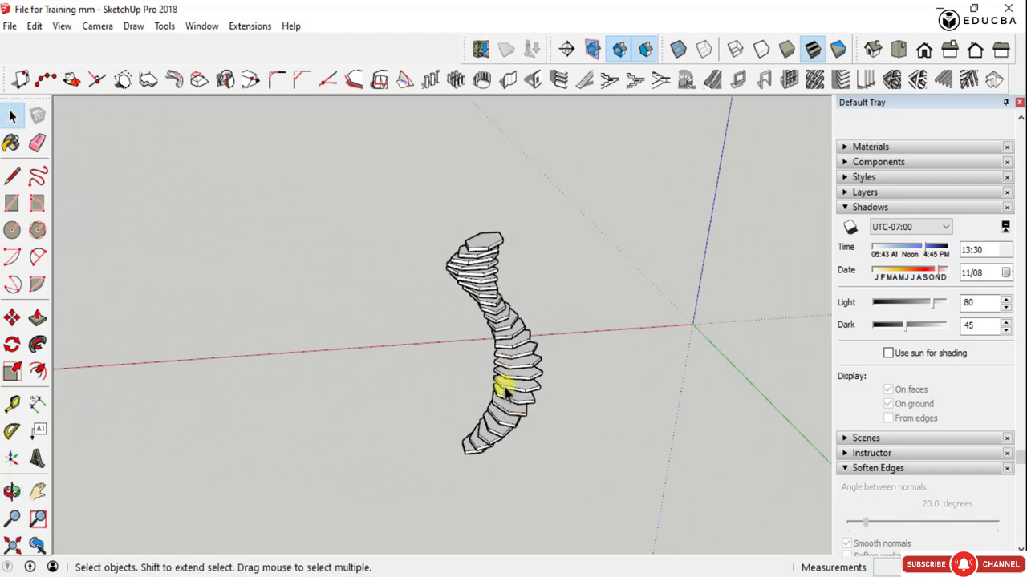
scroll(511, 433, up, 3)
middle_drag(503, 238, 344, 140)
scroll(474, 415, down, 5)
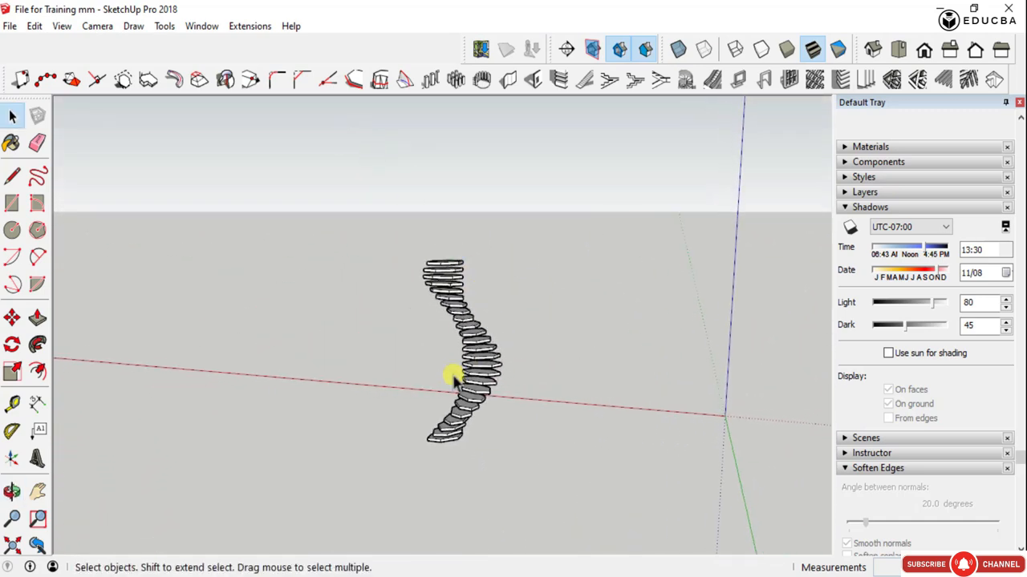
scroll(453, 389, up, 4)
middle_drag(590, 397, 275, 406)
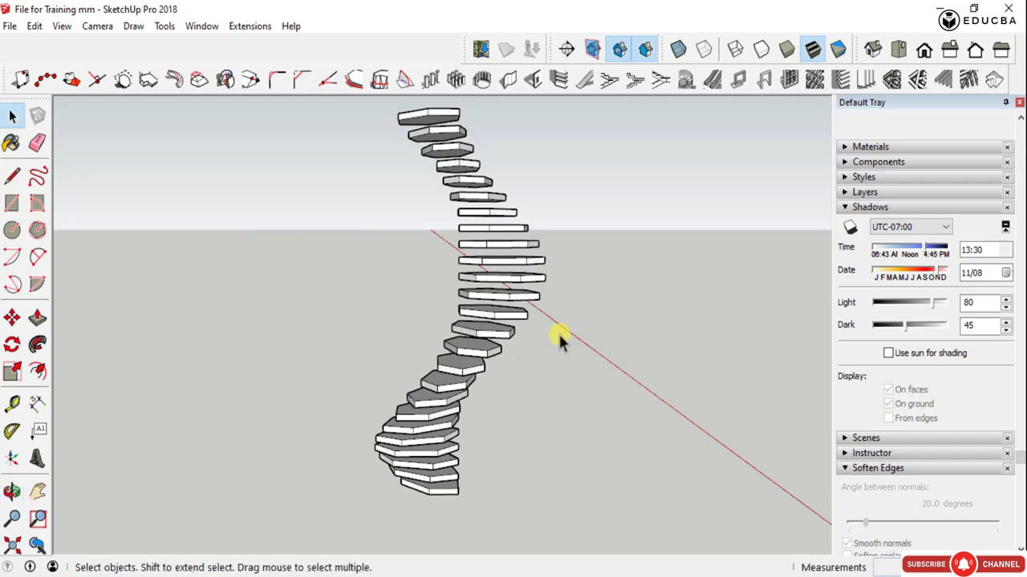
middle_drag(556, 337, 473, 383)
middle_drag(344, 355, 595, 388)
middle_drag(361, 385, 607, 405)
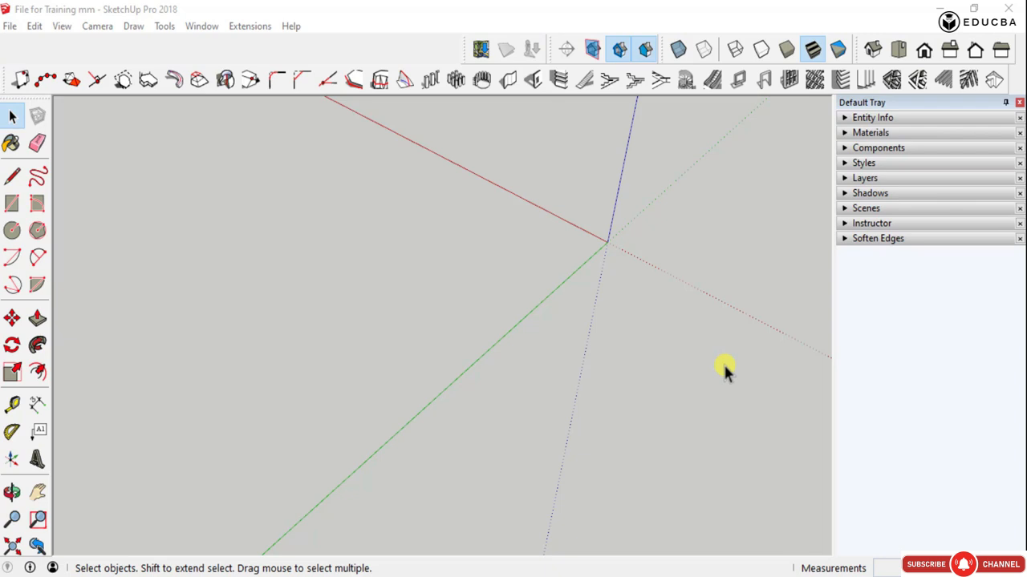
- Draw a rectangle on the ground from the origin, extending 28000 mm along the red axis and forward along the green axis
middle_drag(723, 363, 686, 359)
scroll(691, 360, down, 2)
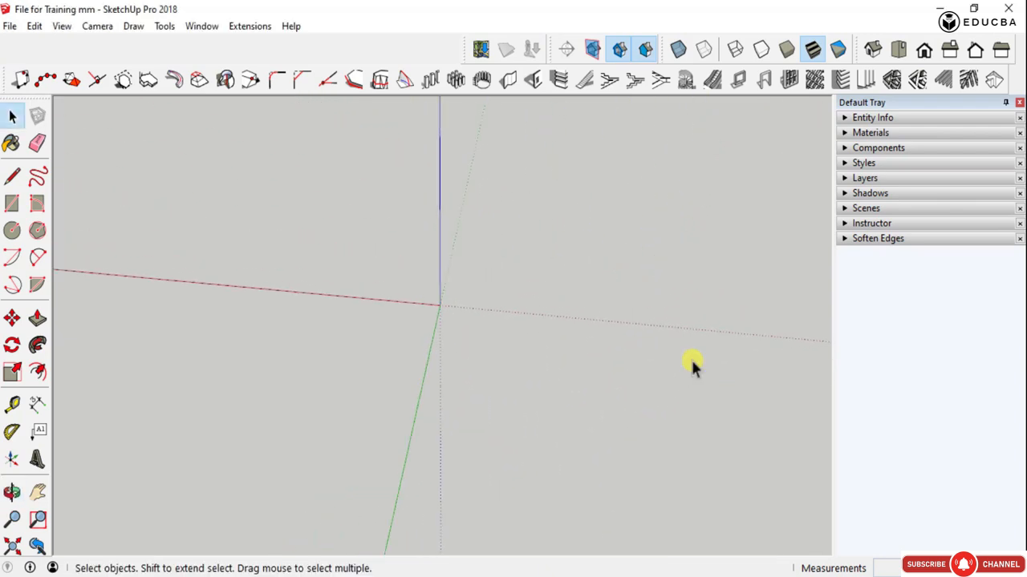
scroll(271, 288, up, 5)
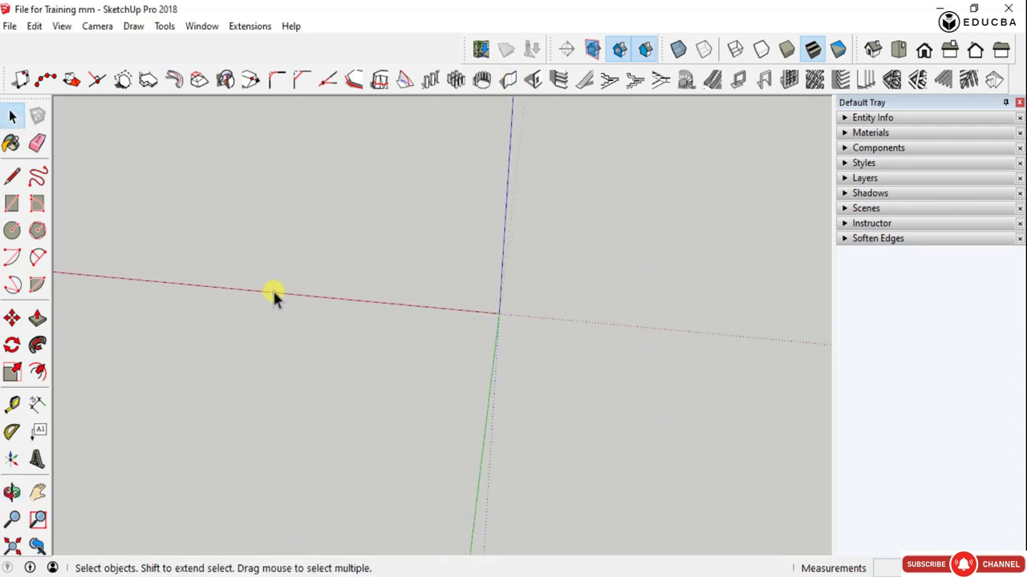
scroll(627, 321, down, 1)
scroll(627, 325, down, 1)
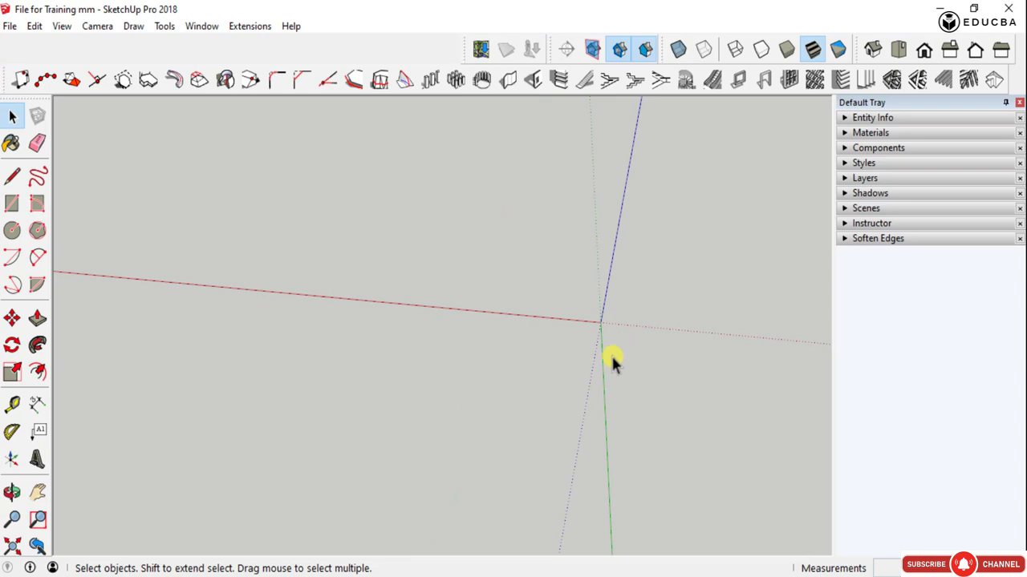
key(r)
click(601, 322)
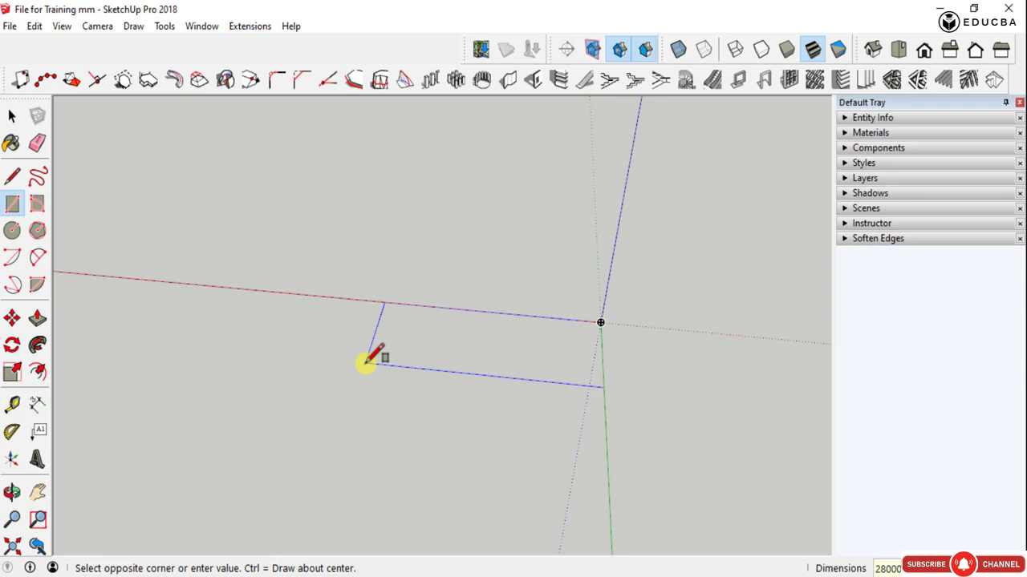
key(Return)
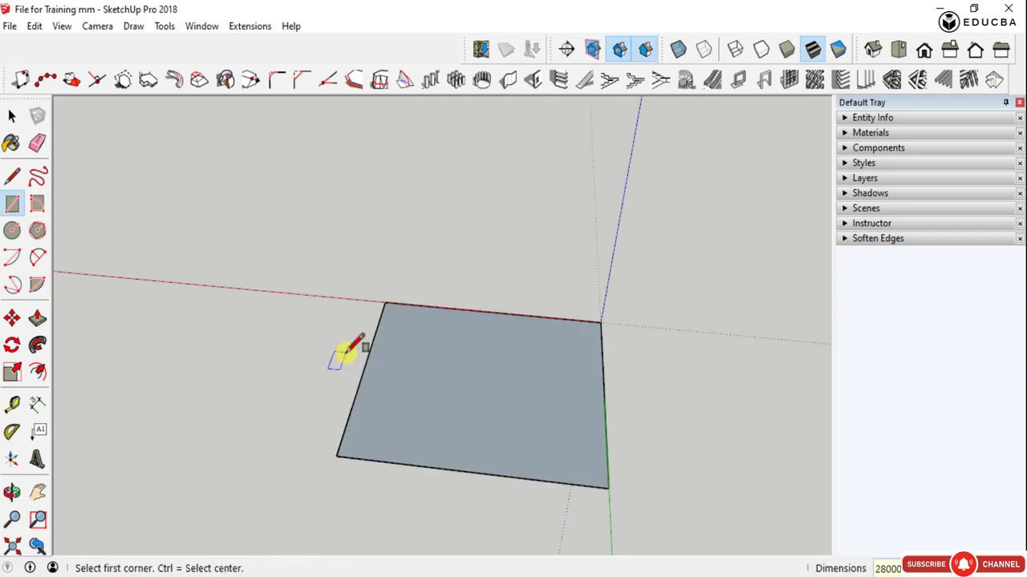
- Move the rectangle's edge opposite the red axis 5000 mm inward along the green axis
key(space)
scroll(481, 462, down, 3)
middle_drag(465, 442, 550, 412)
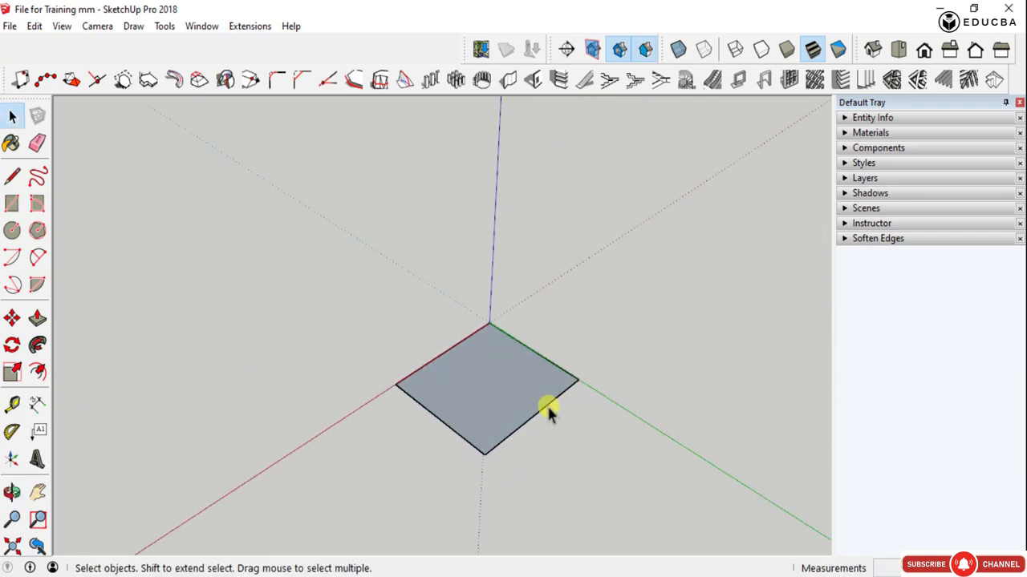
scroll(513, 417, up, 3)
scroll(538, 328, up, 2)
middle_drag(538, 328, 560, 421)
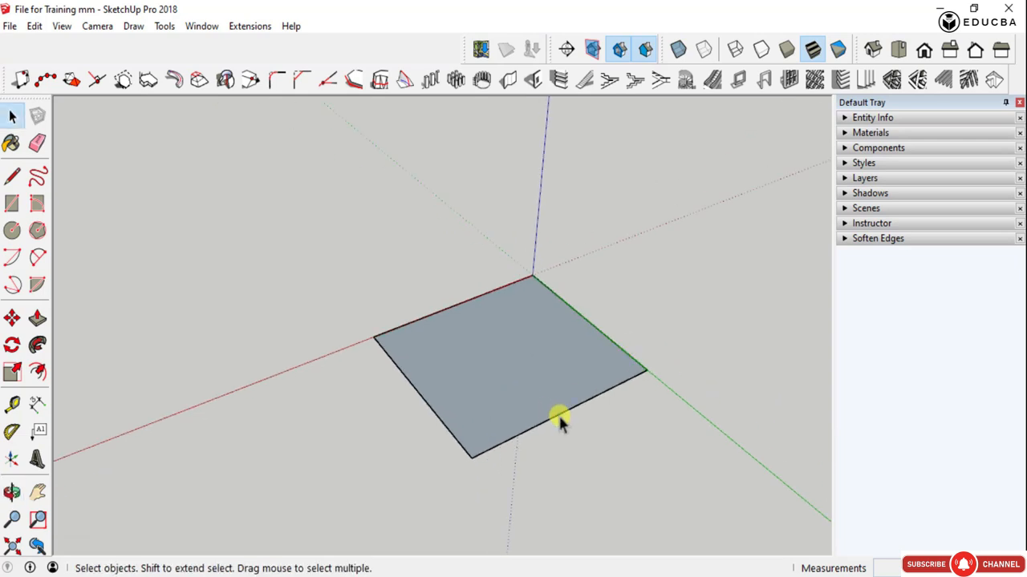
key(m)
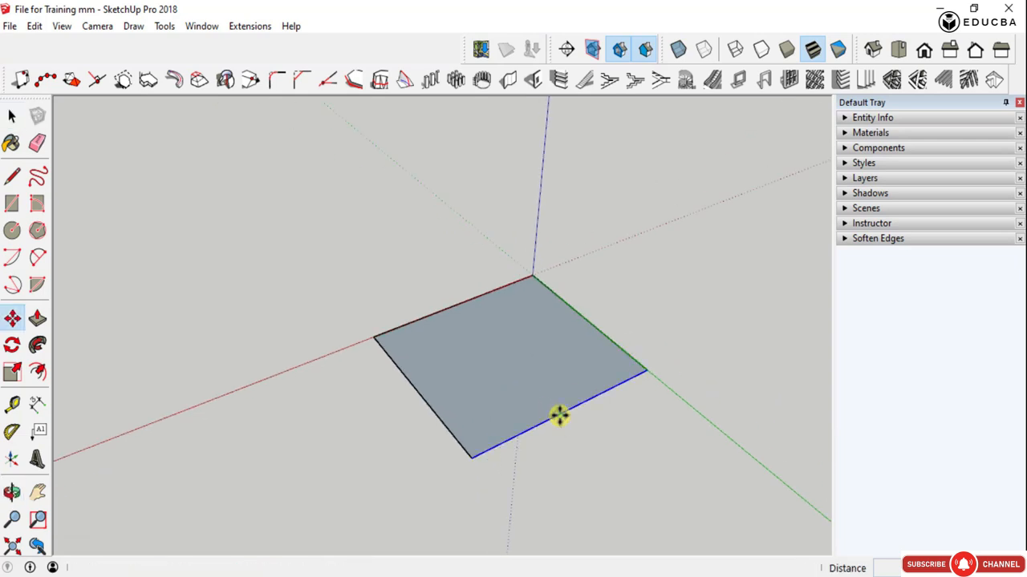
click(559, 417)
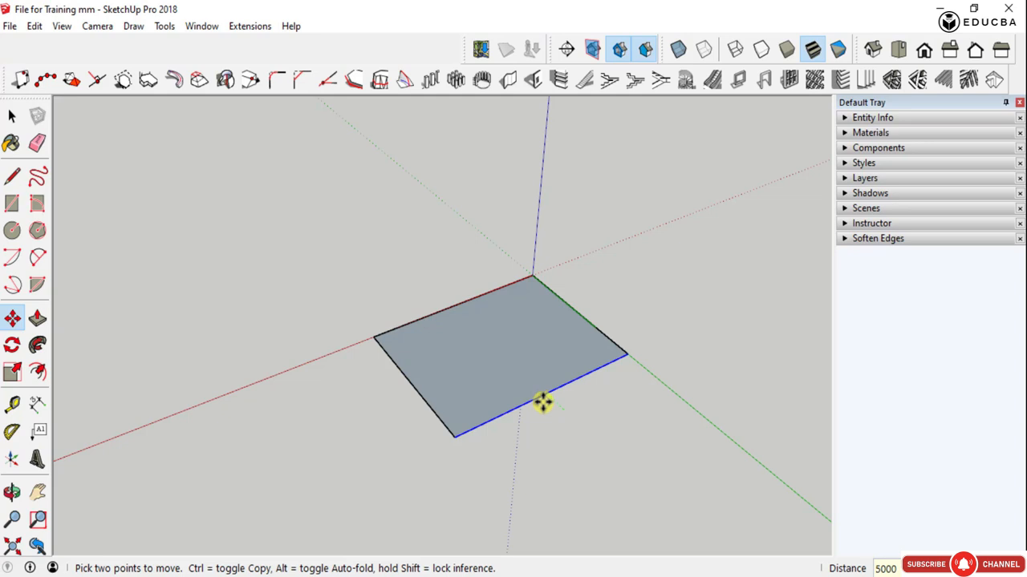
key(Return)
key(space)
- Measure the rectangle's edge along the red axis
key(t)
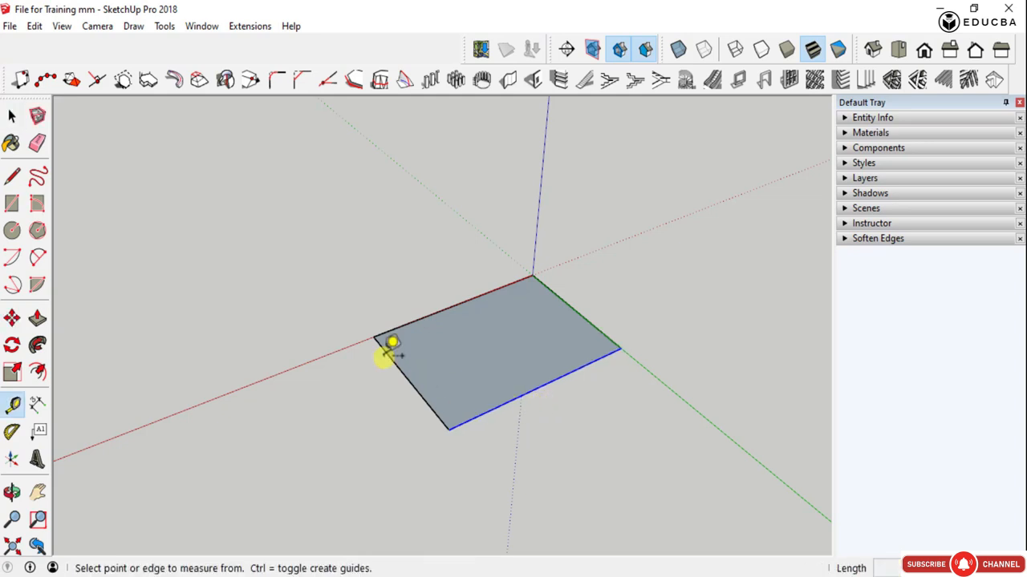
click(373, 336)
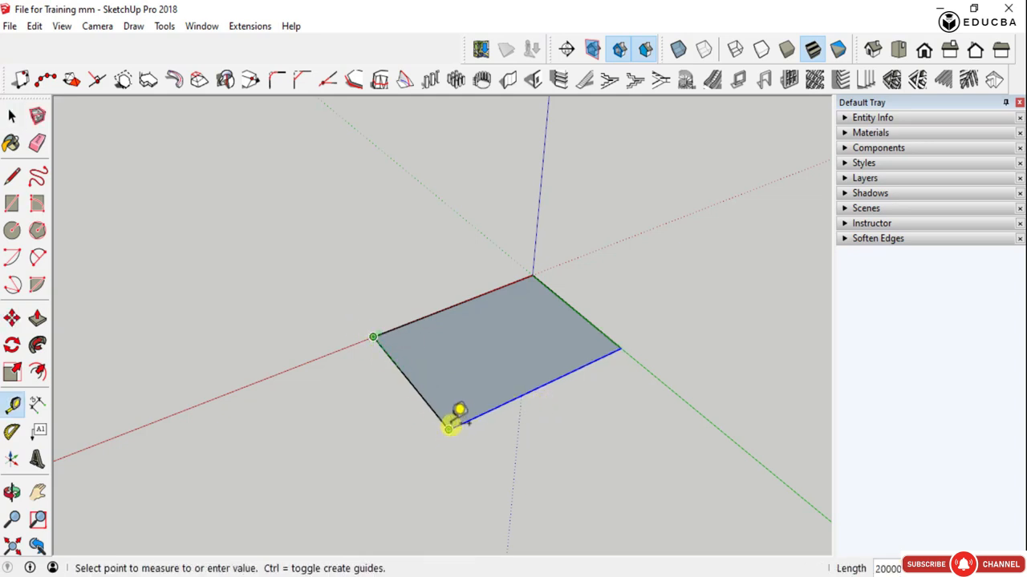
click(534, 276)
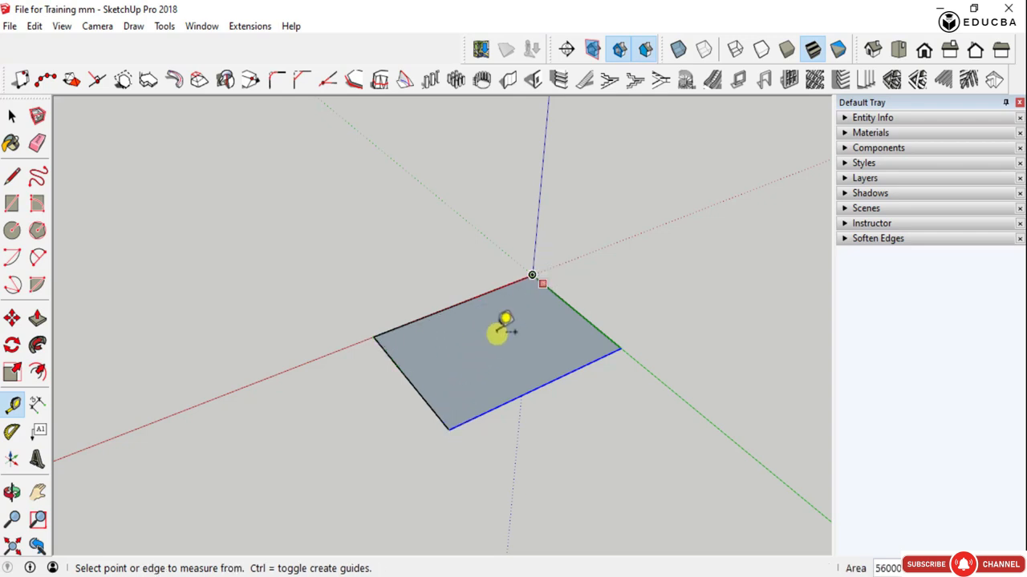
scroll(475, 348, down, 5)
key(space)
- Draw a line across the rectangle from the midpoint of its red-axis edge to the opposite edge
scroll(485, 360, up, 4)
key(l)
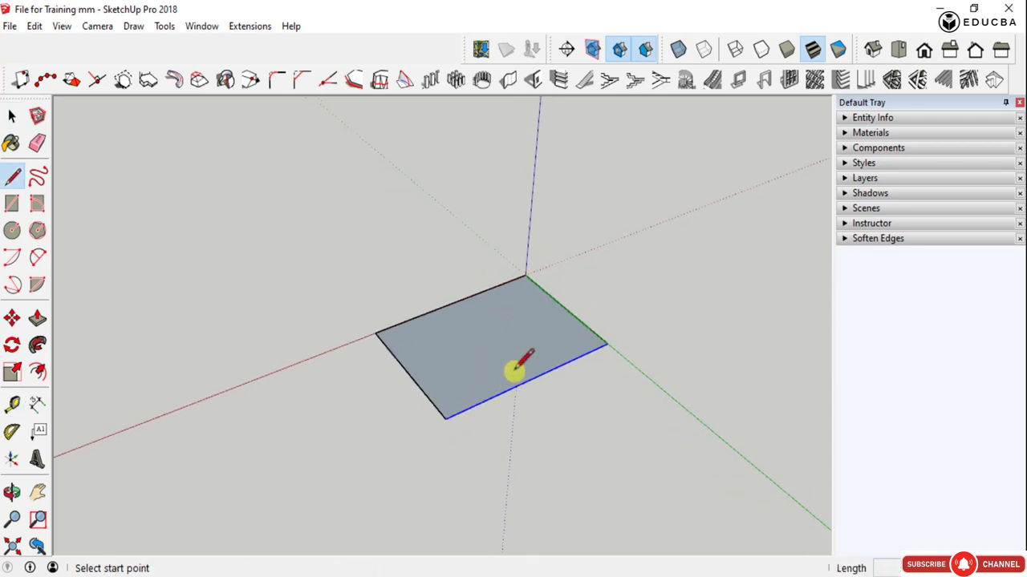
click(454, 303)
click(525, 384)
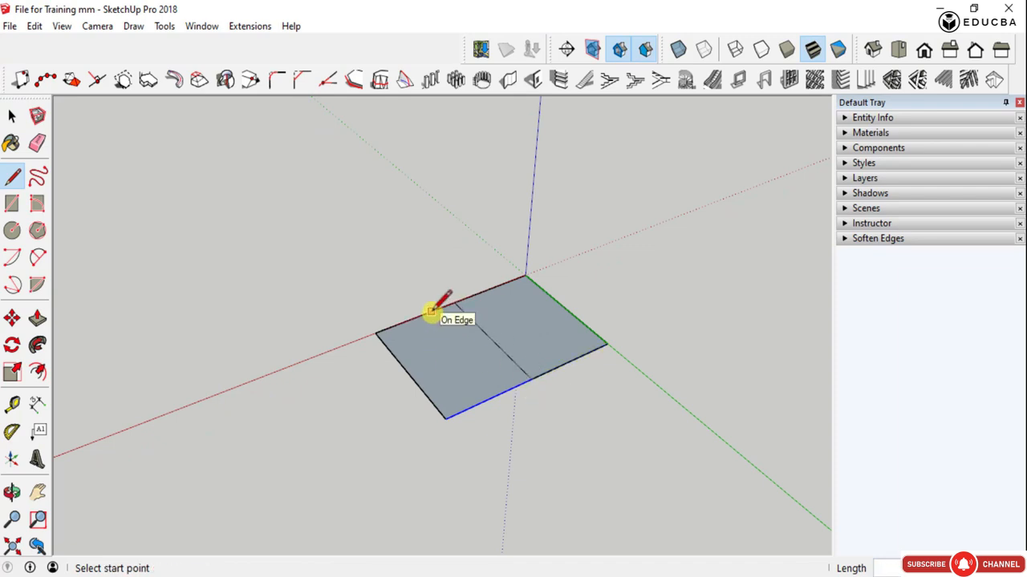
- Draw a small rectangle outward from the midpoint of the large rectangle's red-axis edge, 10000 mm along that edge
key(r)
click(454, 303)
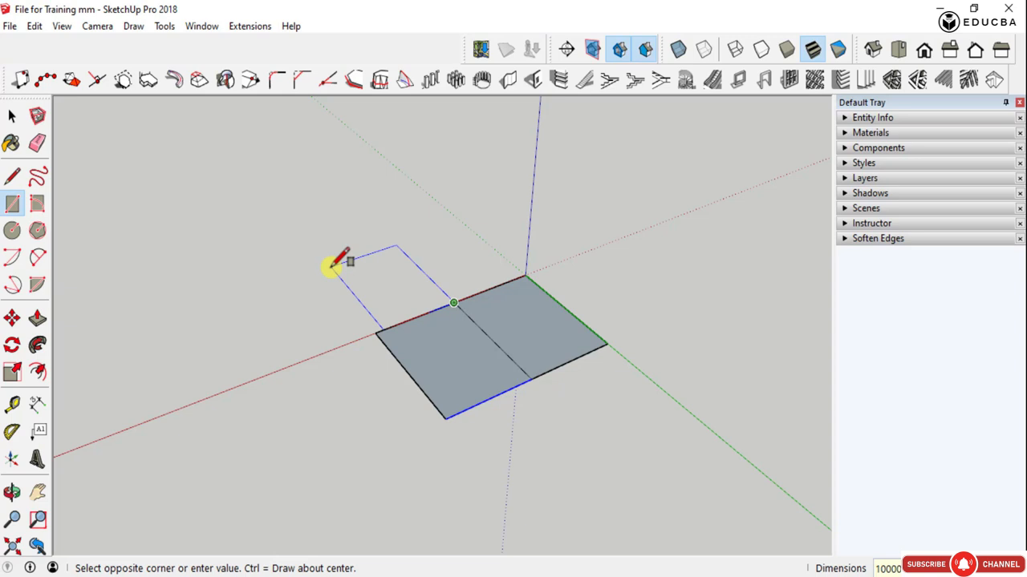
key(Return)
key(space)
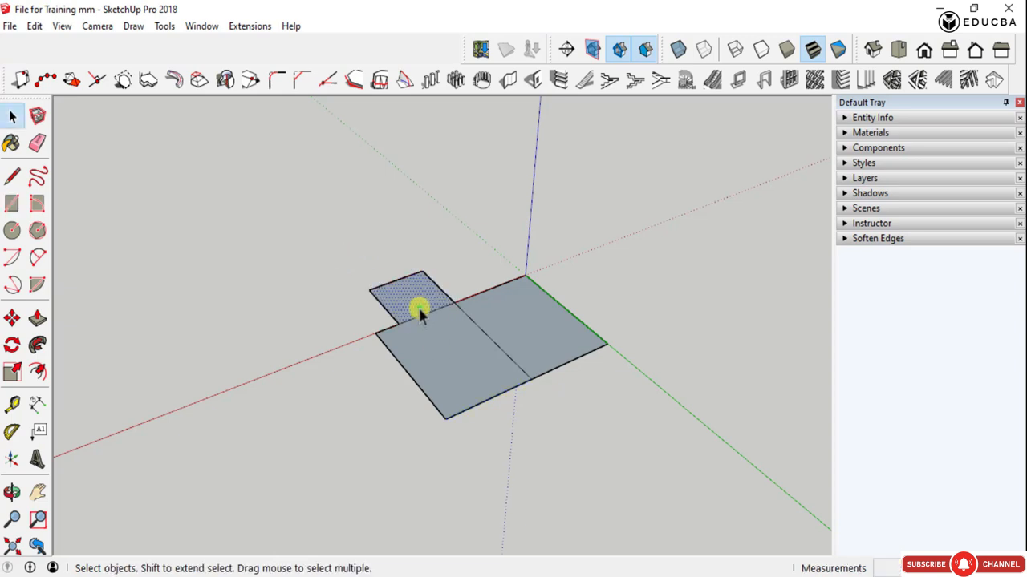
key(m)
click(419, 315)
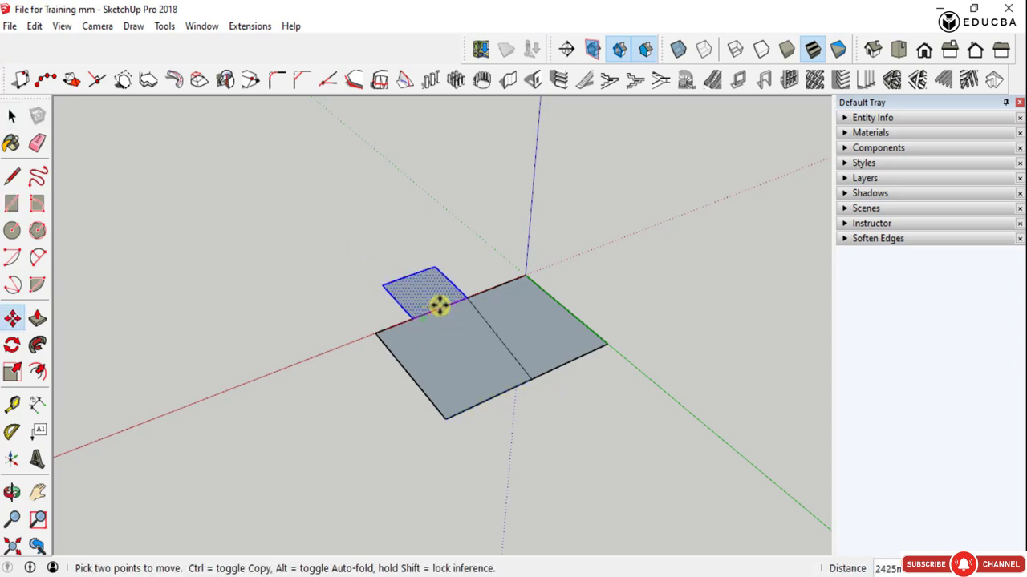
click(431, 307)
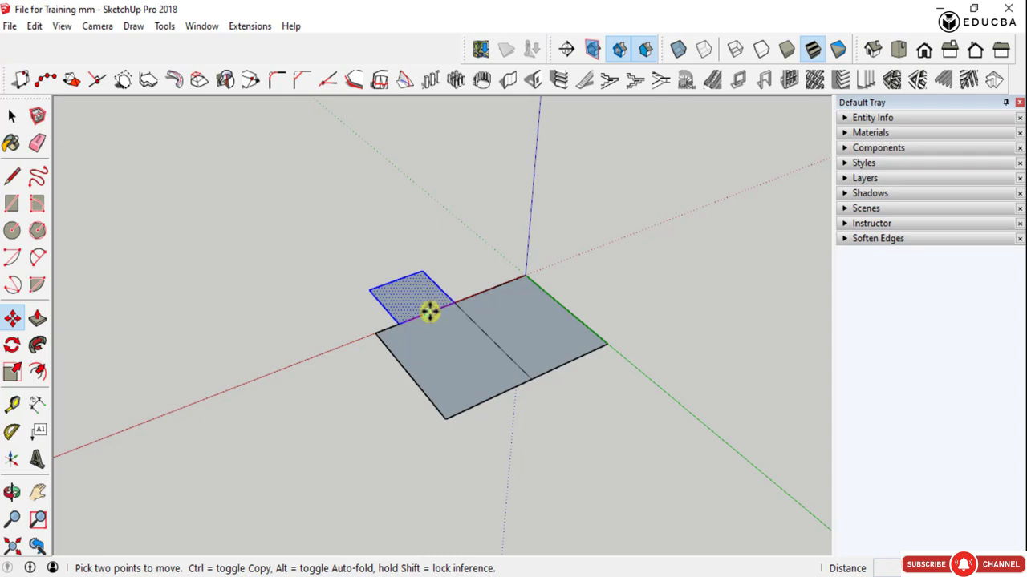
- Copy the small rectangle 5000 mm along the red axis towards the origin, centring the copy on the large rectangle's edge
key(ctrl)
click(429, 310)
click(454, 300)
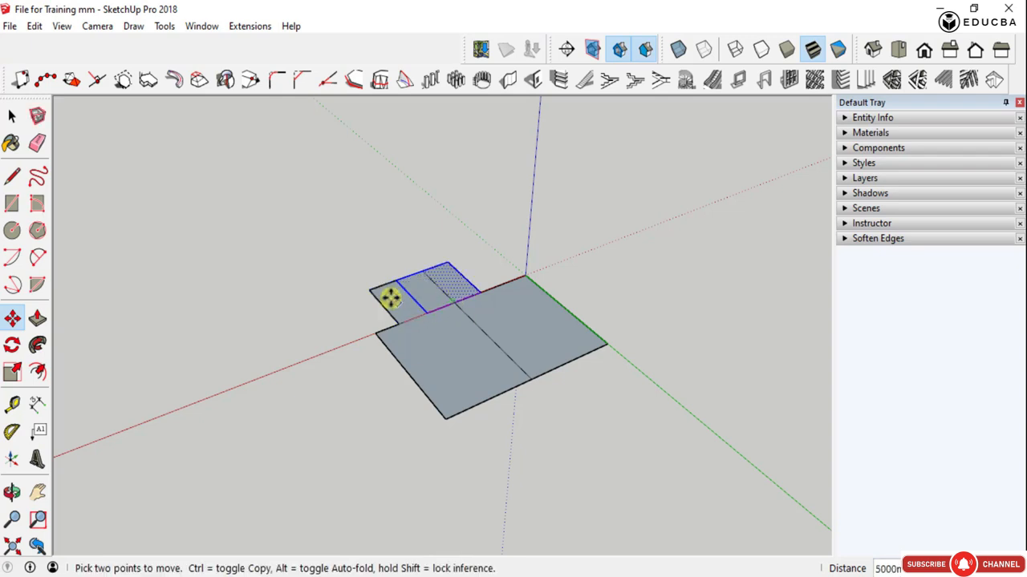
- Erase the leftover edges of the original small rectangle and the dividing line across the large rectangle
key(e)
drag(379, 276, 382, 304)
drag(436, 281, 467, 316)
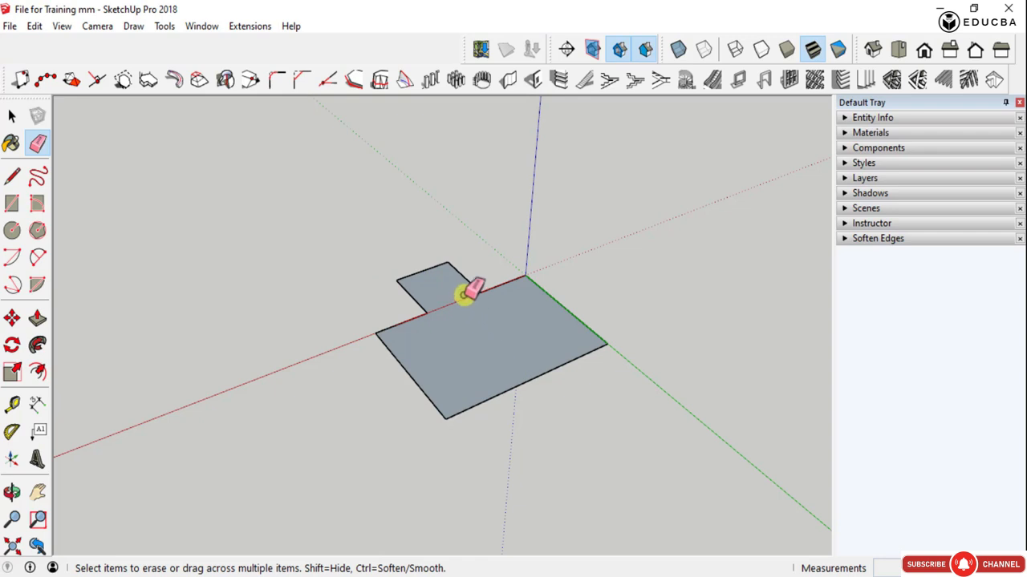
key(l)
key(space)
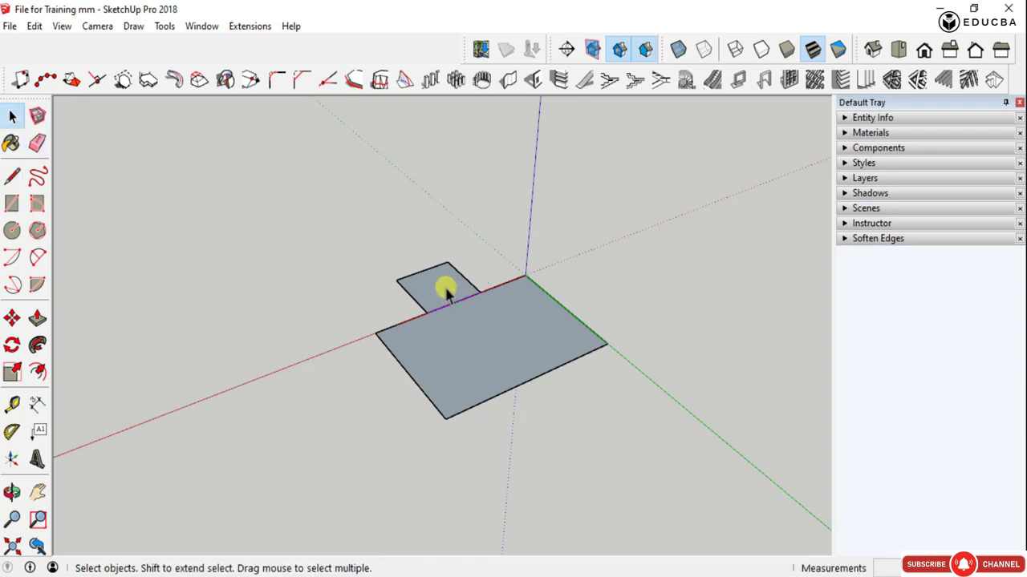
- Copy the small rectangle 30000 mm along the green axis so it adjoins the large rectangle's opposite edge
click(441, 286)
key(m)
key(ctrl)
click(423, 271)
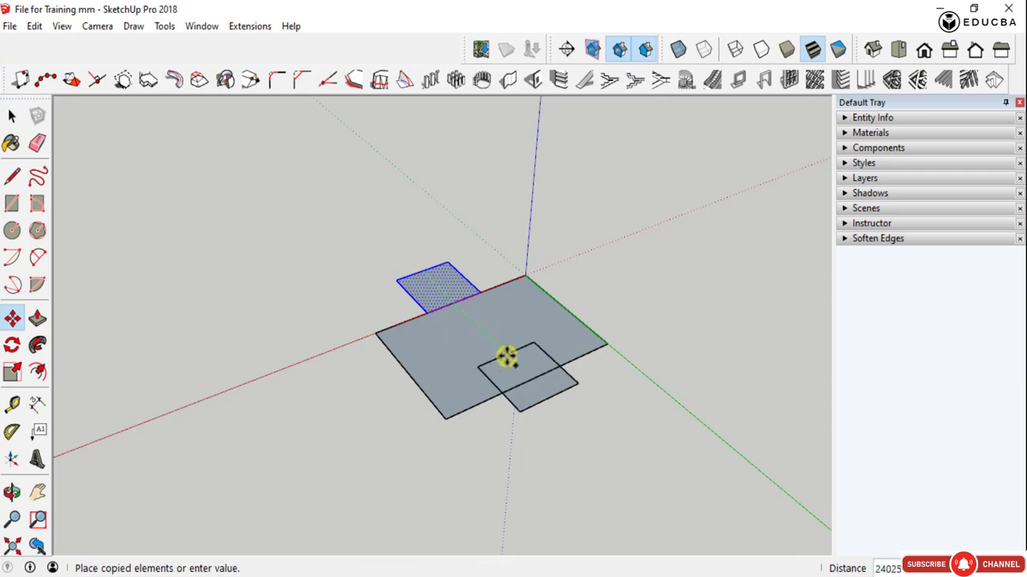
click(526, 381)
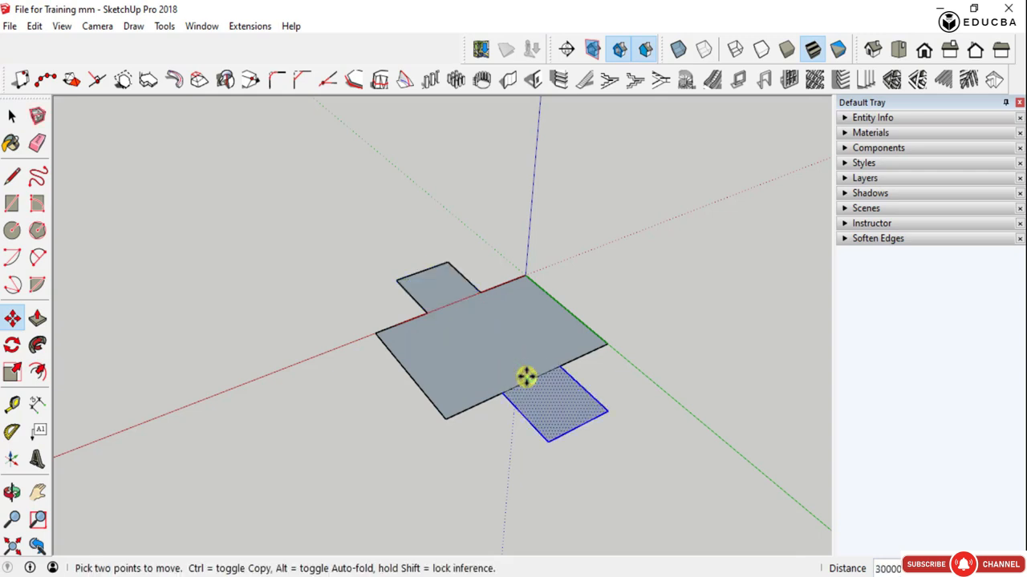
- Try erasing the edges where the small rectangles meet the large one, and undo the erasure
key(e)
click(535, 386)
click(450, 304)
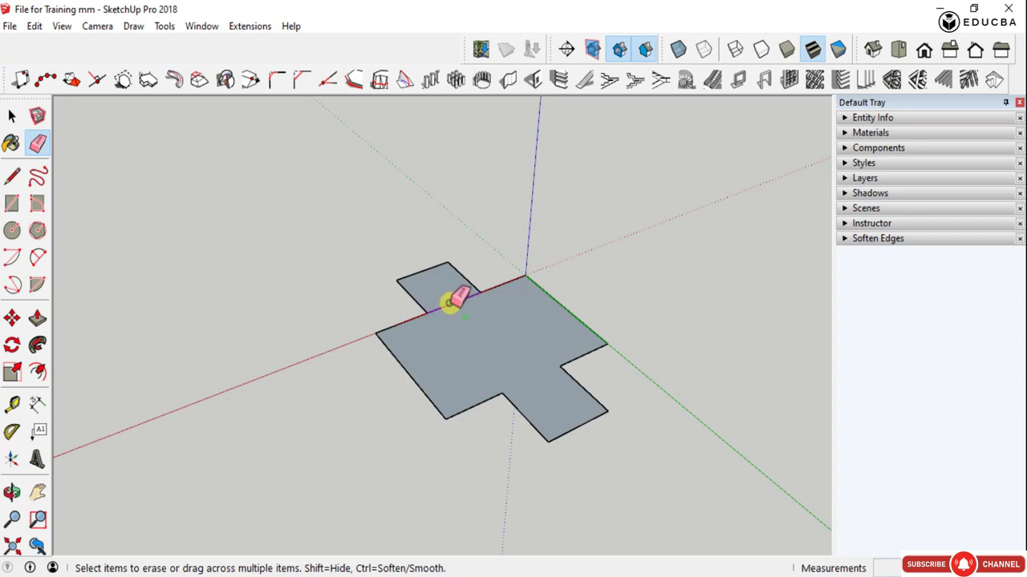
scroll(525, 368, down, 3)
mouse_move(517, 369)
middle_down()
mouse_move(484, 373)
mouse_move(499, 374)
middle_up()
scroll(532, 363, up, 3)
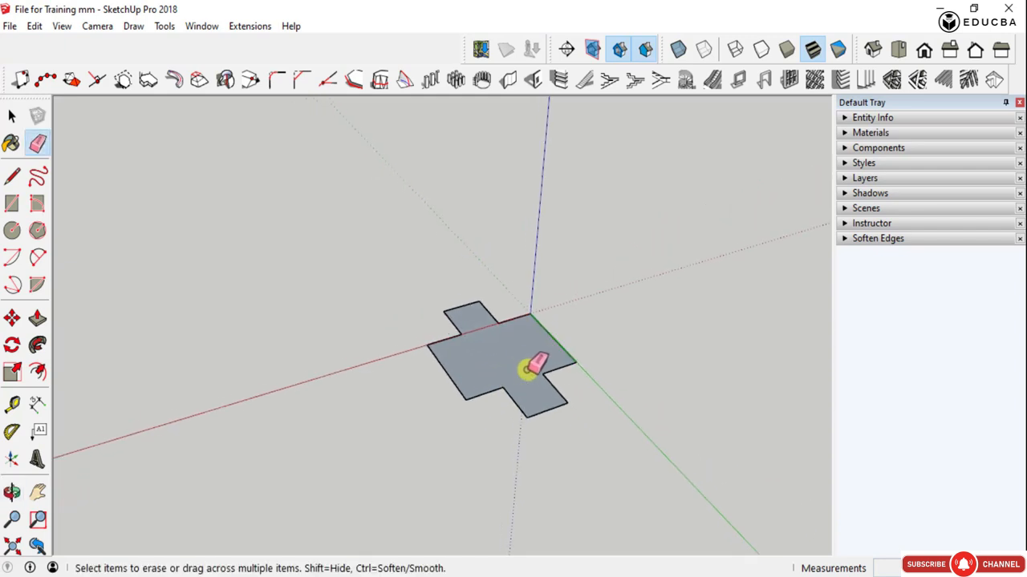
key(ctrl+z)
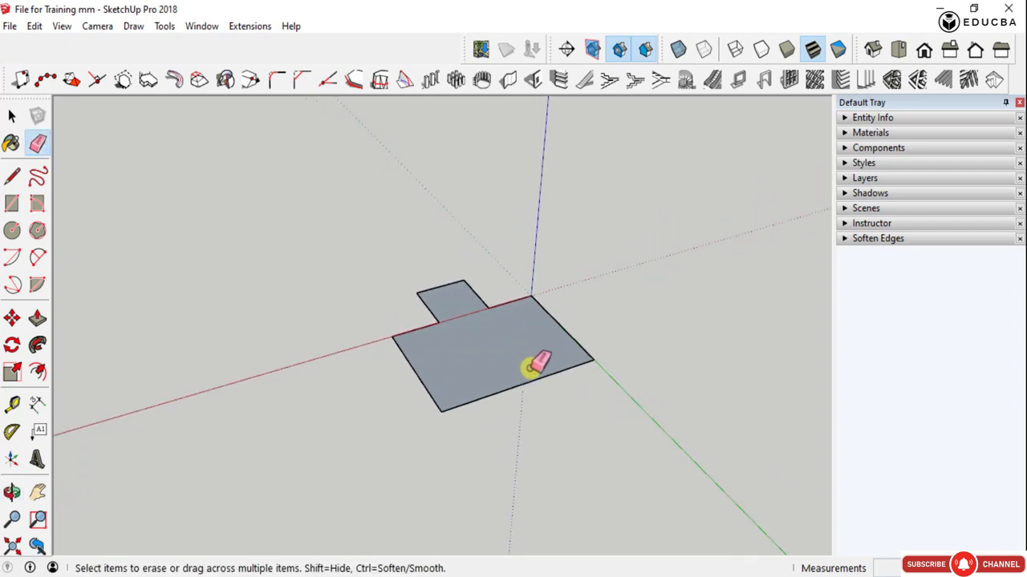
key(ctrl+z)
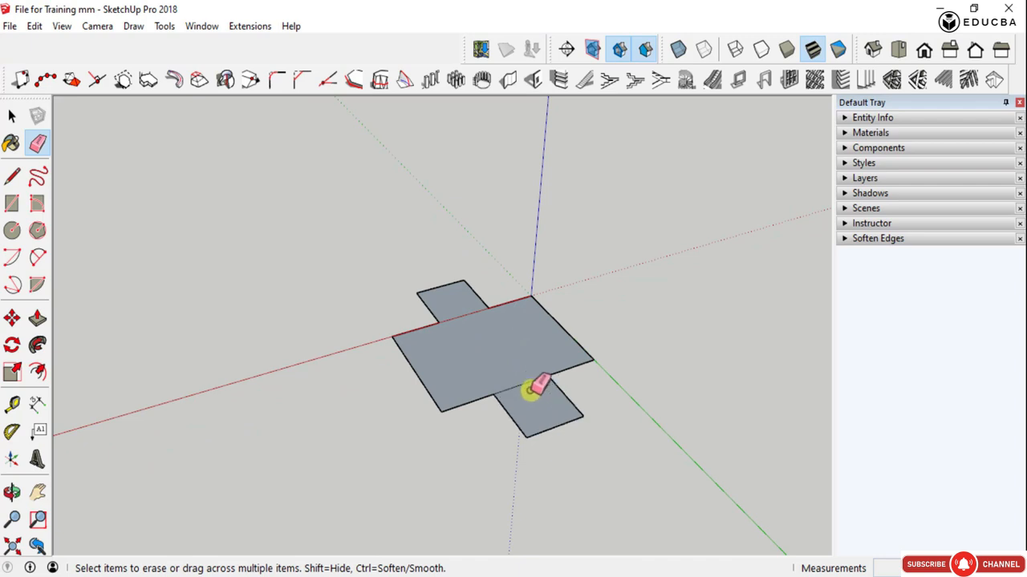
- Examine the large rectangle and its two adjoining small rectangles from several sides
middle_drag(535, 389, 447, 377)
scroll(526, 376, up, 2)
scroll(559, 377, down, 3)
scroll(449, 377, up, 2)
scroll(557, 398, down, 3)
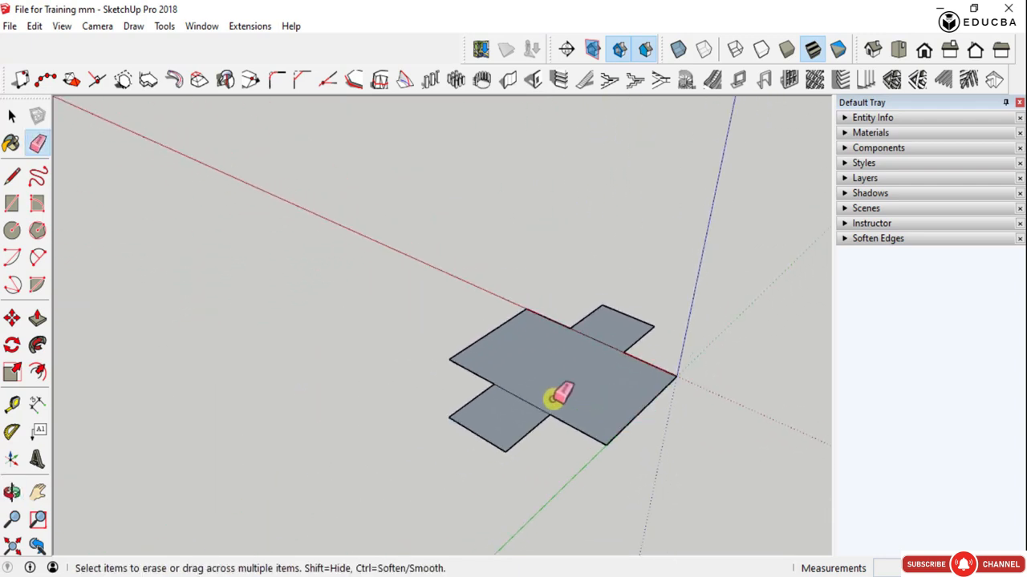
middle_drag(557, 399, 714, 358)
scroll(553, 259, up, 3)
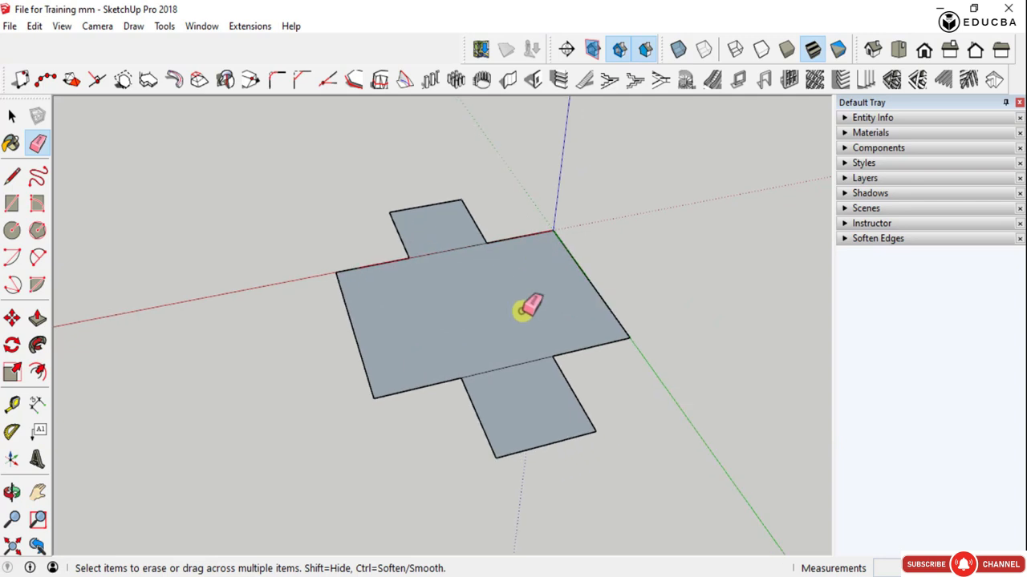
key(space)
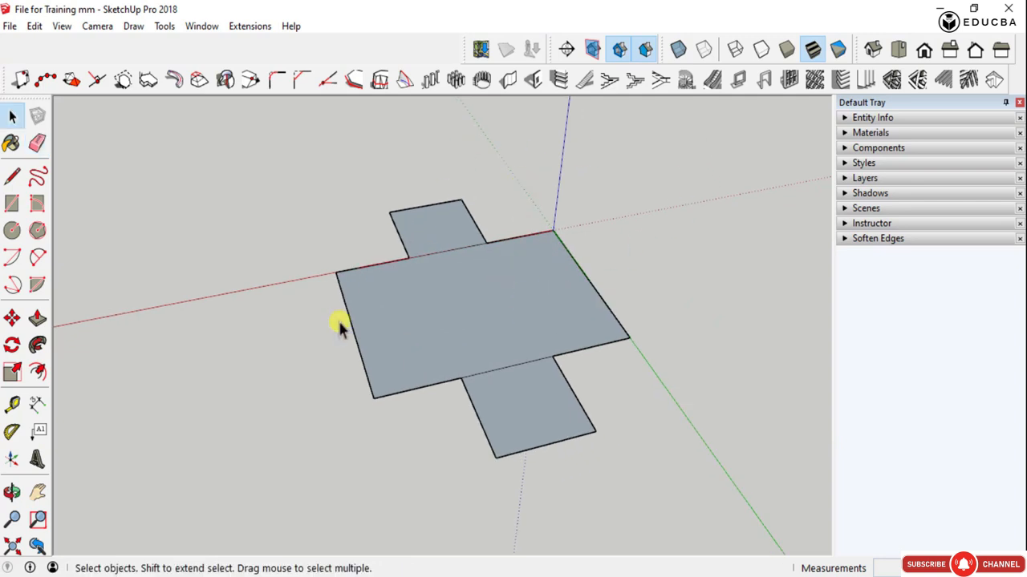
middle_drag(339, 326, 591, 299)
scroll(425, 211, up, 2)
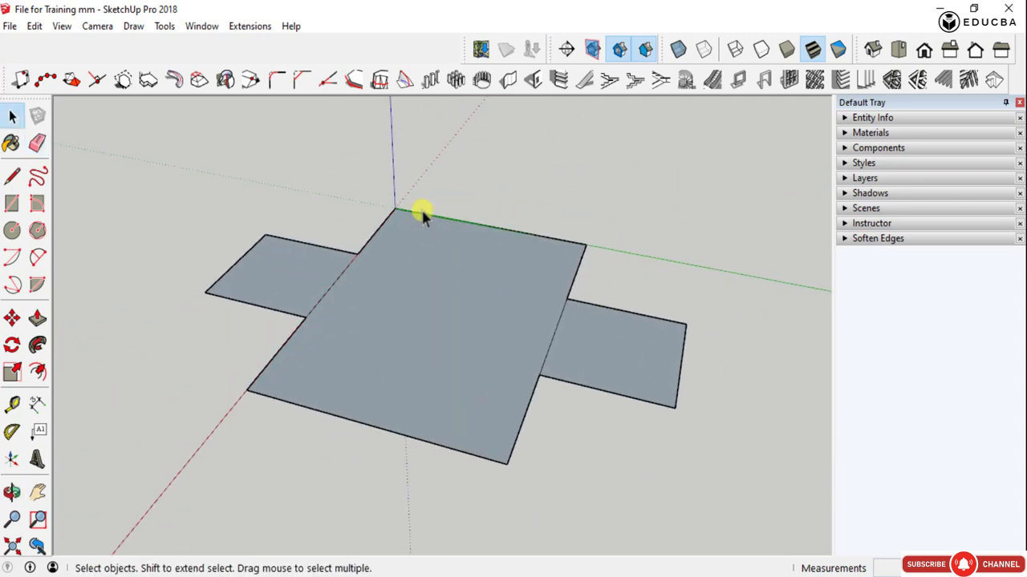
- Configure the 1001bit vertical wall with right alignment, 230 mm thickness, 3000 mm height and built as a group, and begin building it
click(508, 80)
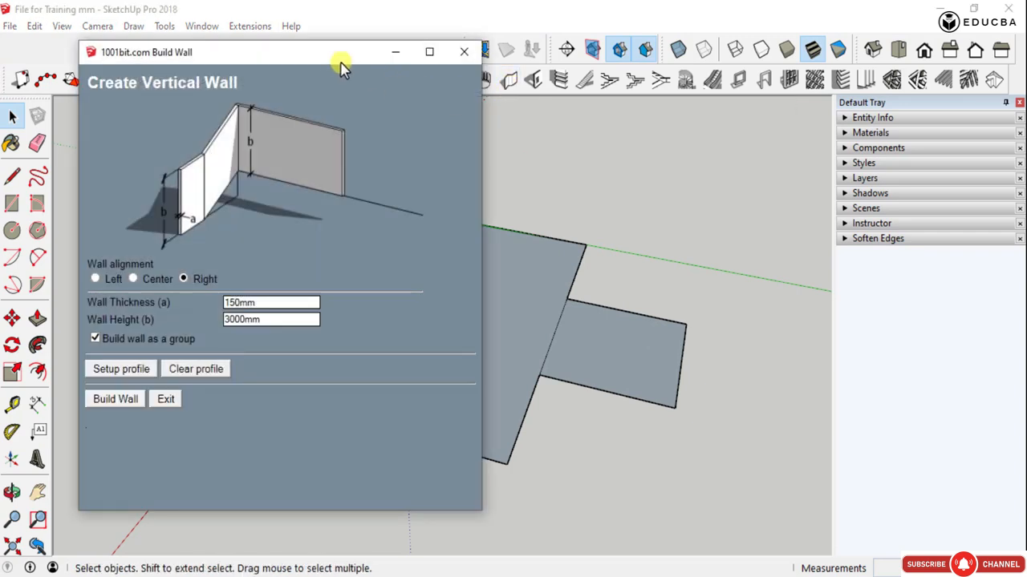
drag(325, 60, 751, 60)
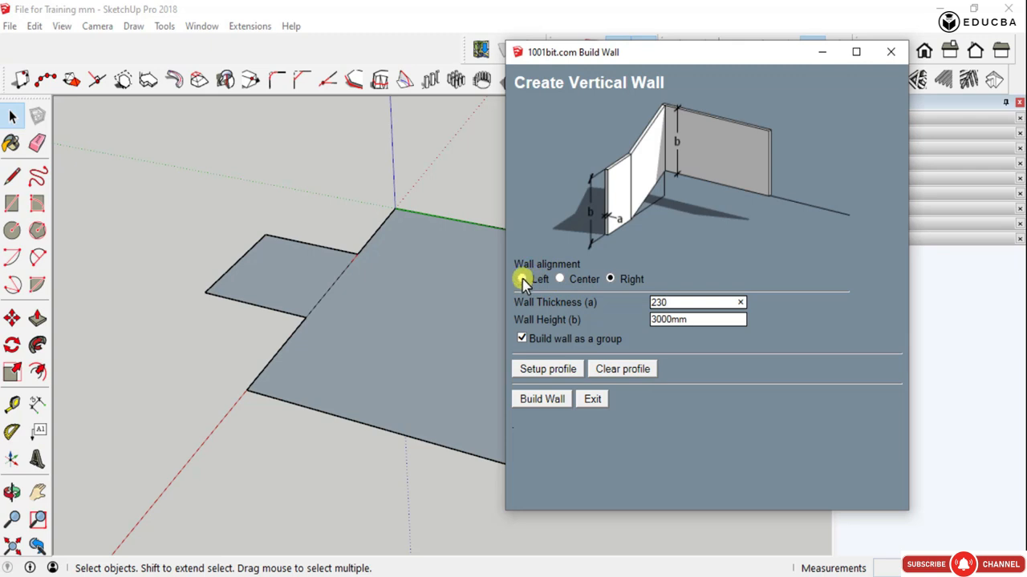
click(523, 279)
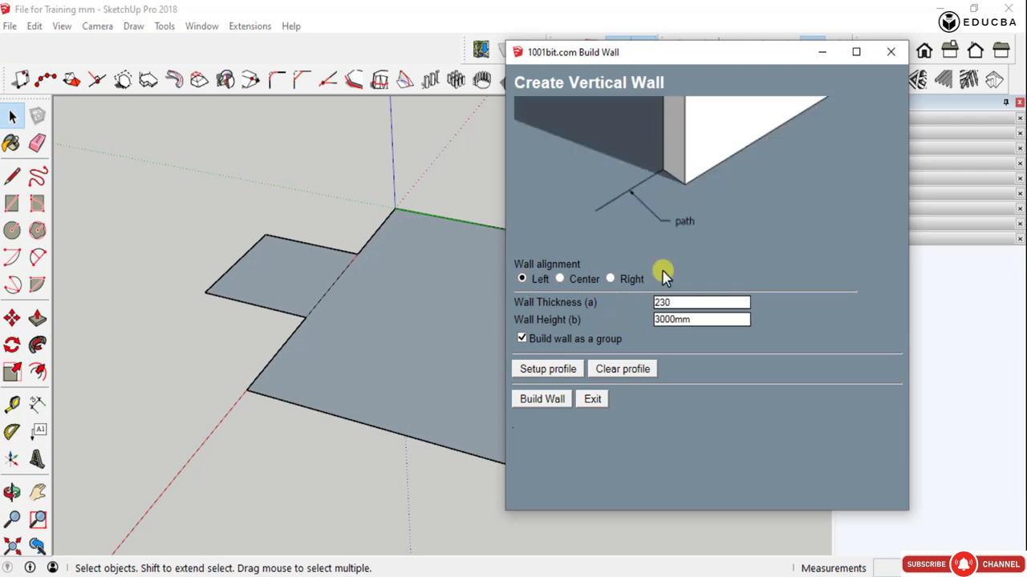
click(612, 279)
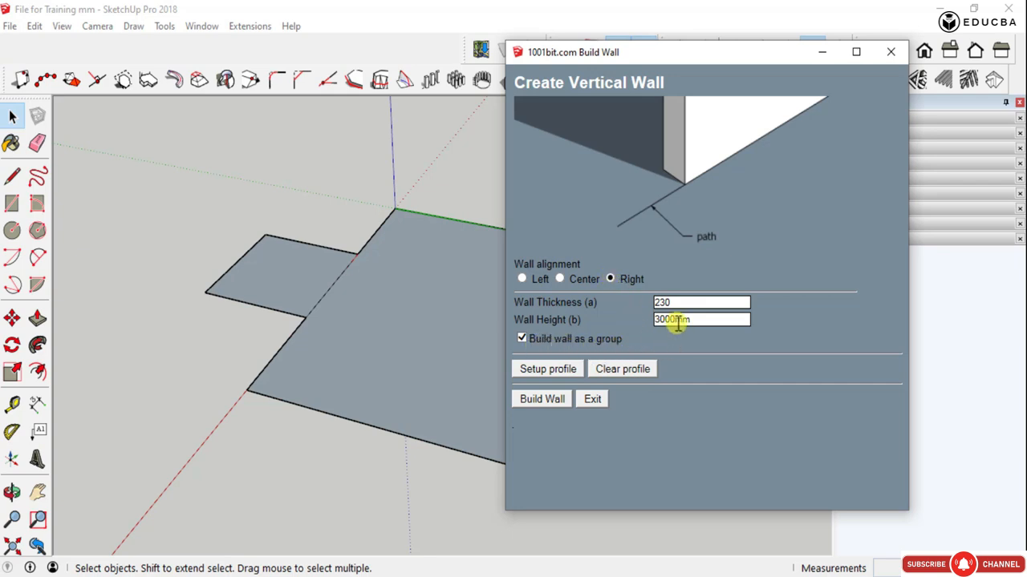
click(542, 400)
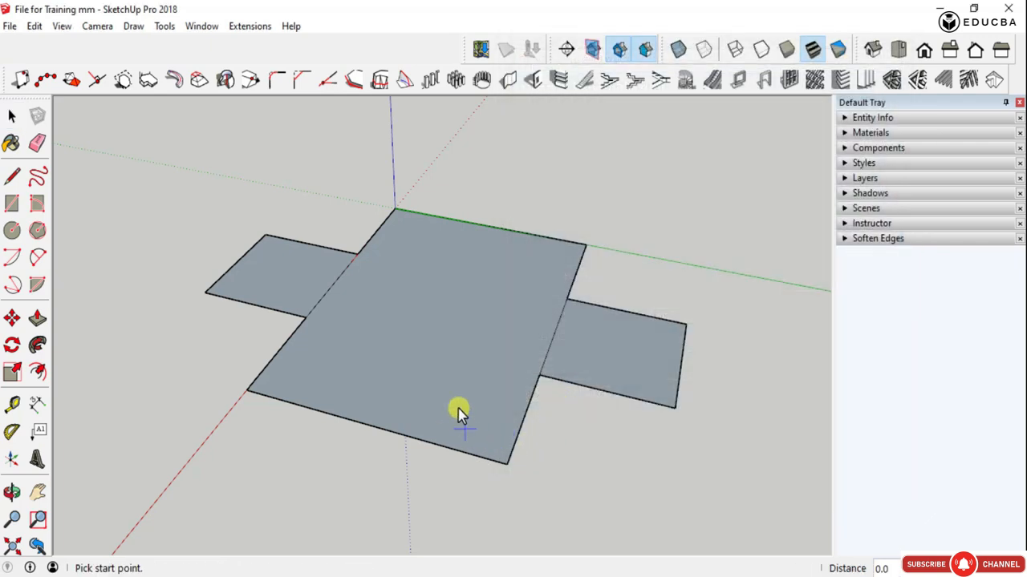
- Lay the first wall segment along the large rectangle's 20000 mm end edge farthest from the origin, corner to corner
click(501, 465)
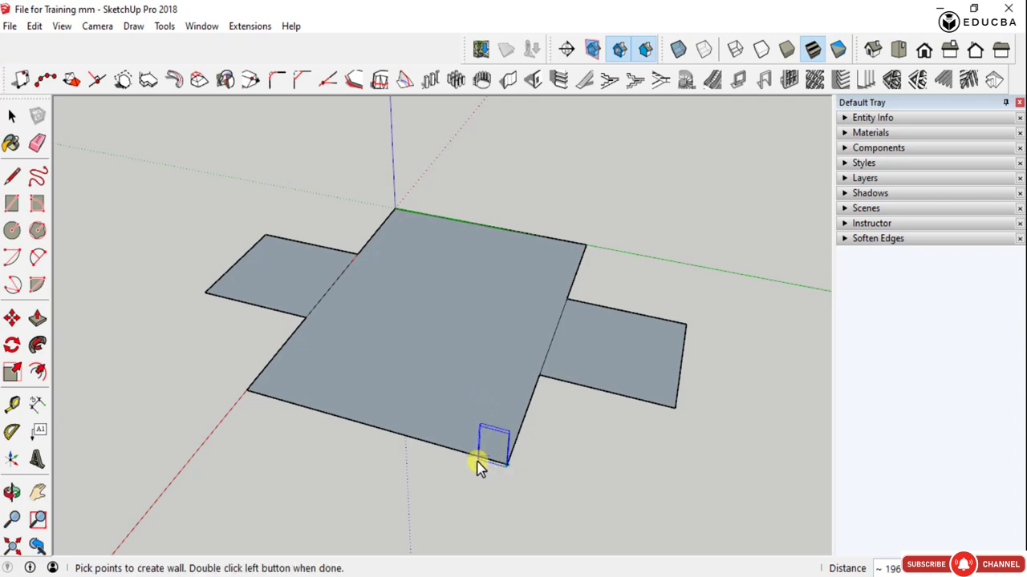
scroll(360, 445, up, 4)
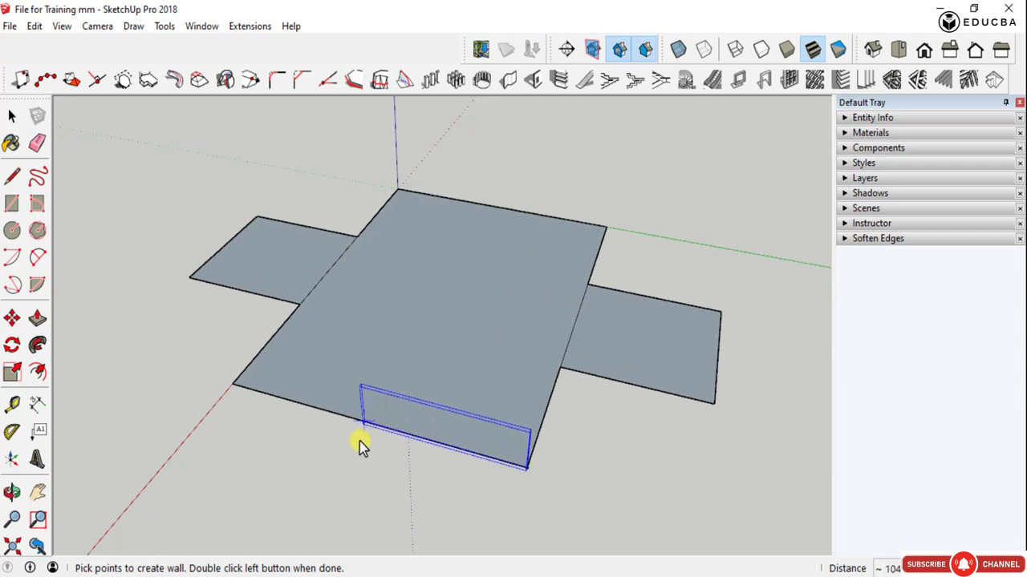
mouse_move(324, 421)
middle_down()
mouse_move(346, 385)
mouse_move(491, 364)
middle_up()
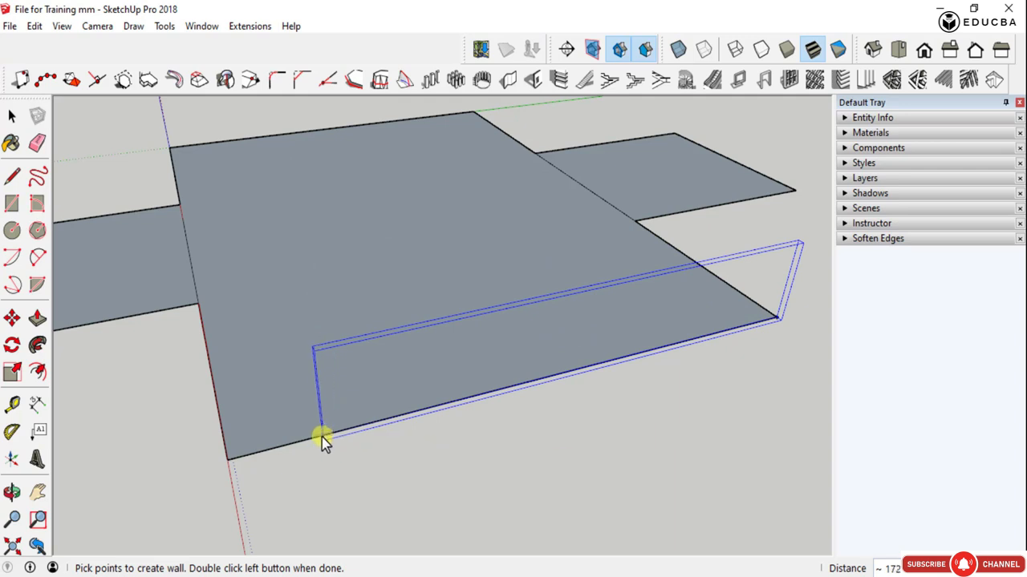
middle_drag(289, 452, 669, 385)
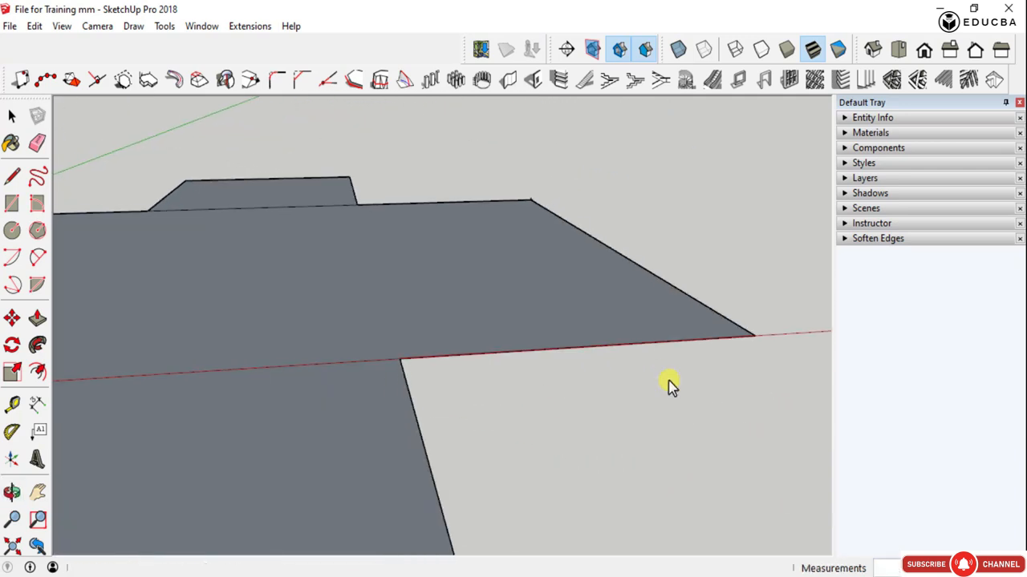
scroll(757, 338, up, 4)
middle_drag(754, 338, 705, 390)
scroll(710, 385, down, 3)
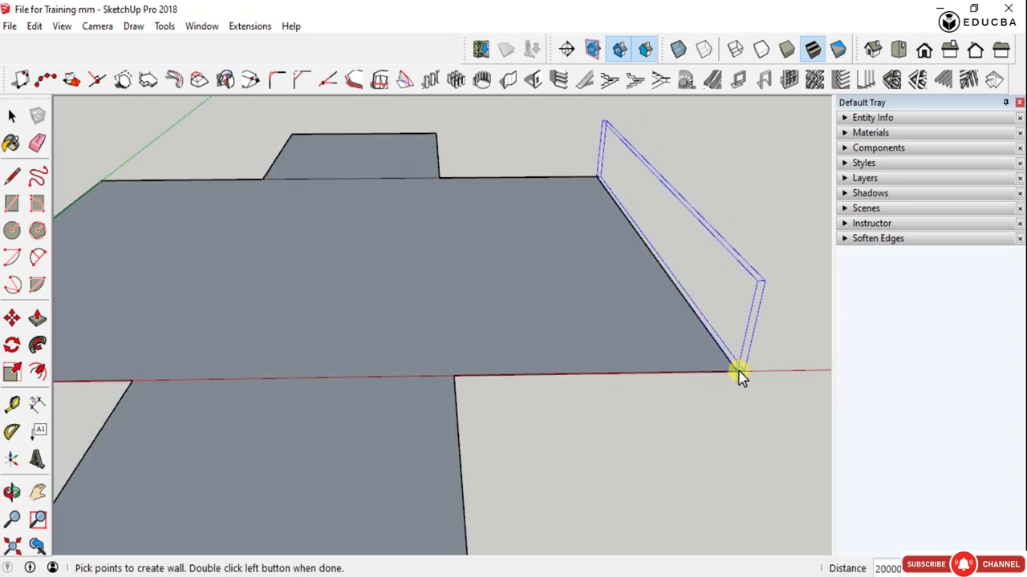
click(728, 374)
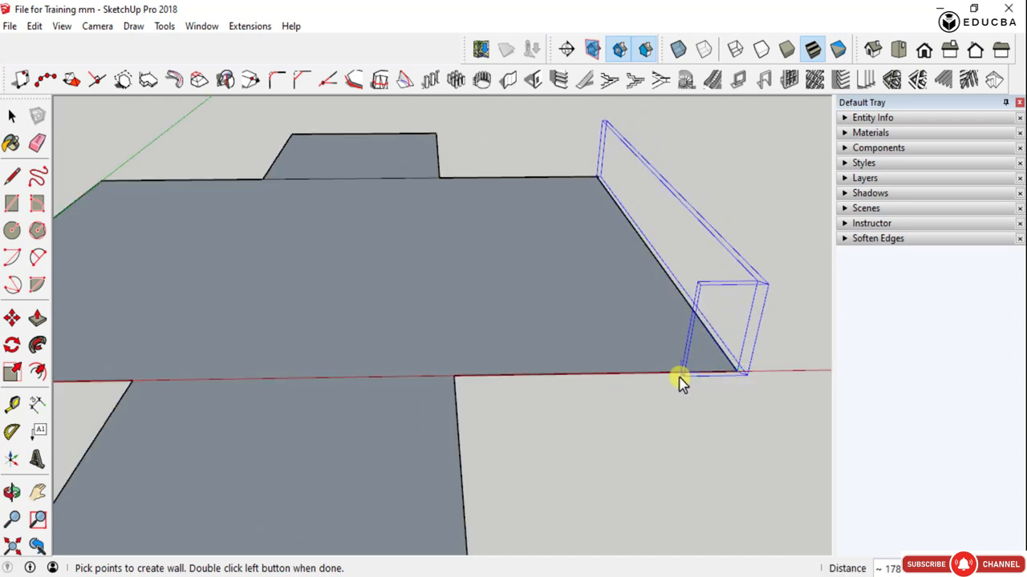
- Continue the wall path along the red-axis side, around the adjoining small rectangle's three outer edges, to the corner at the origin
click(463, 391)
scroll(458, 412, down, 2)
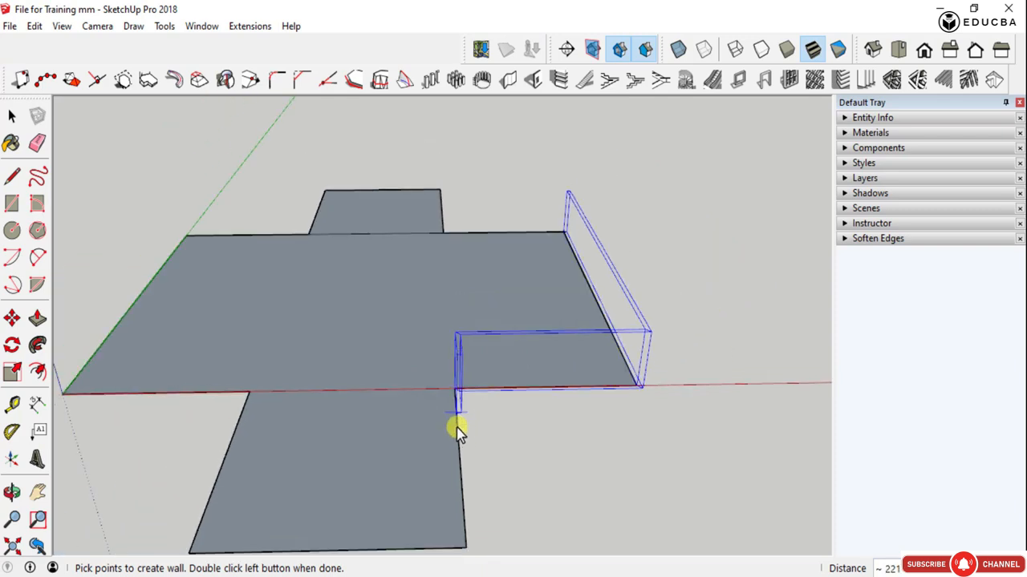
click(469, 552)
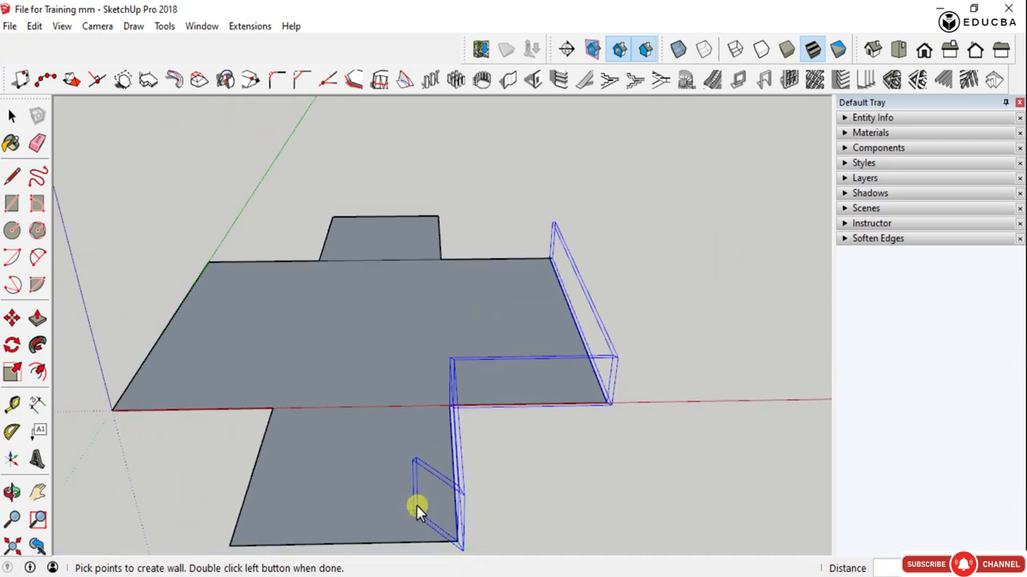
middle_drag(417, 508, 589, 477)
click(560, 481)
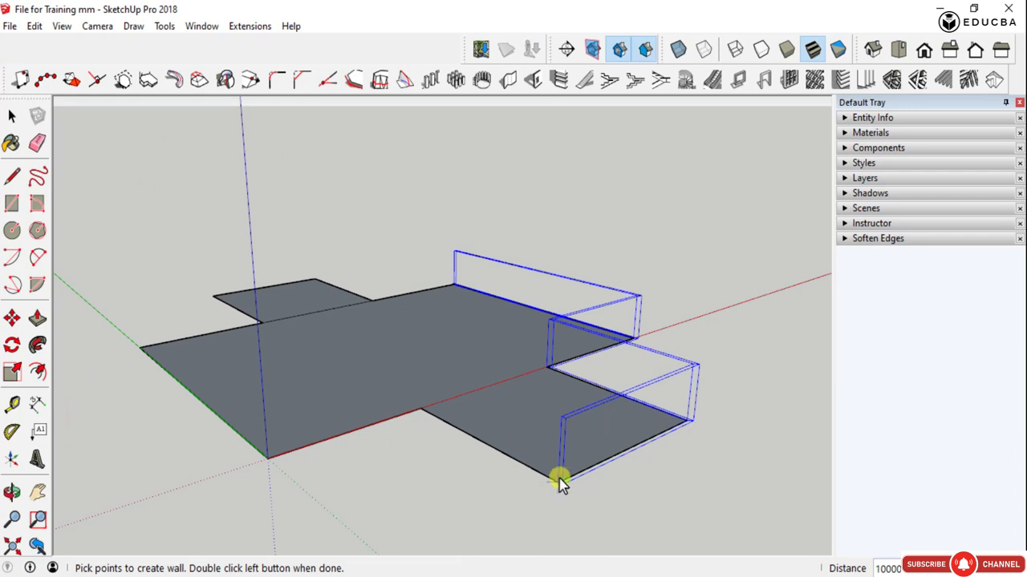
click(414, 411)
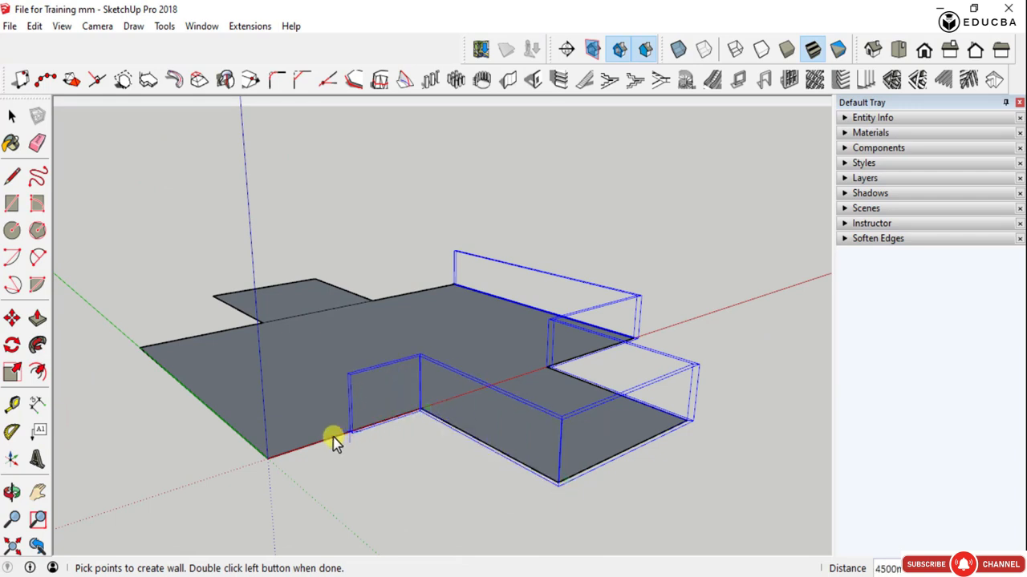
click(273, 459)
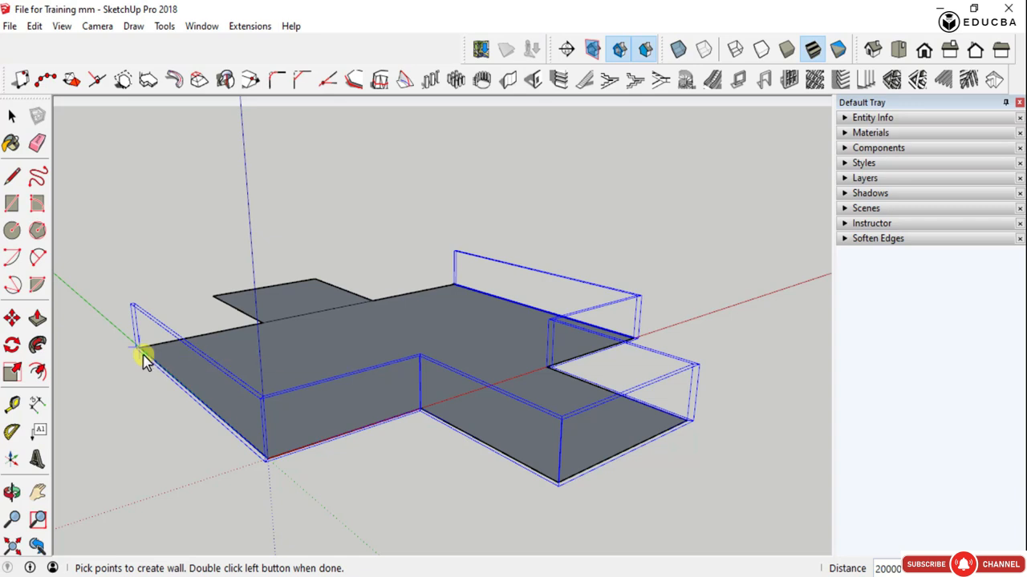
- Run the wall path along the green axis and around the second small rectangle, and finish it at the starting corner
middle_drag(143, 361, 628, 403)
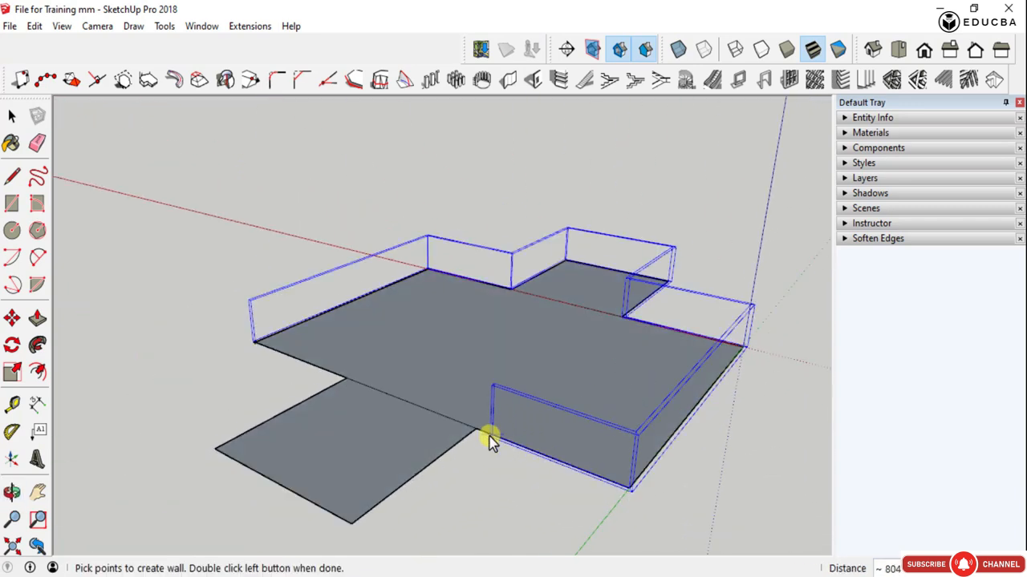
scroll(477, 429, down, 3)
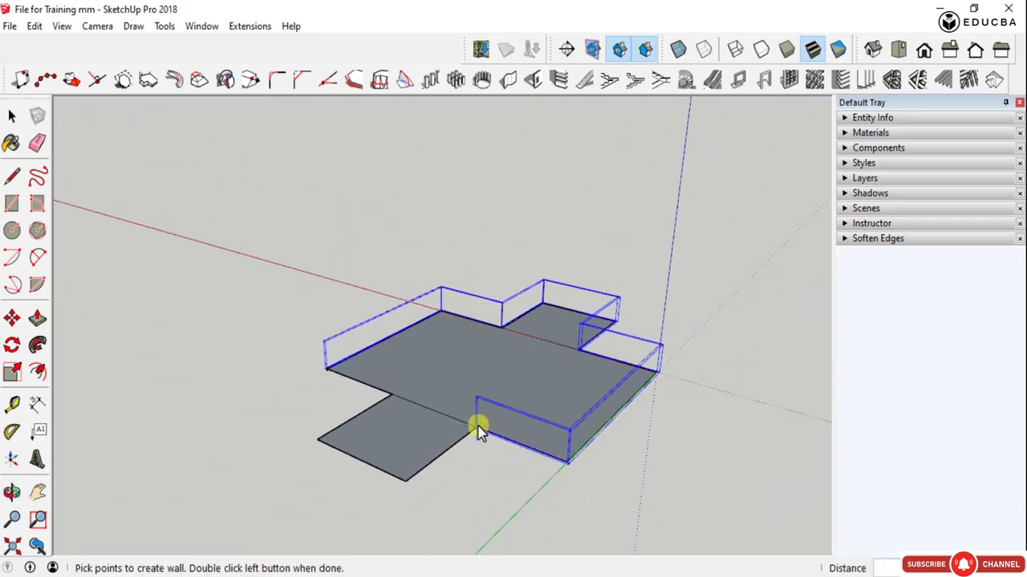
click(407, 480)
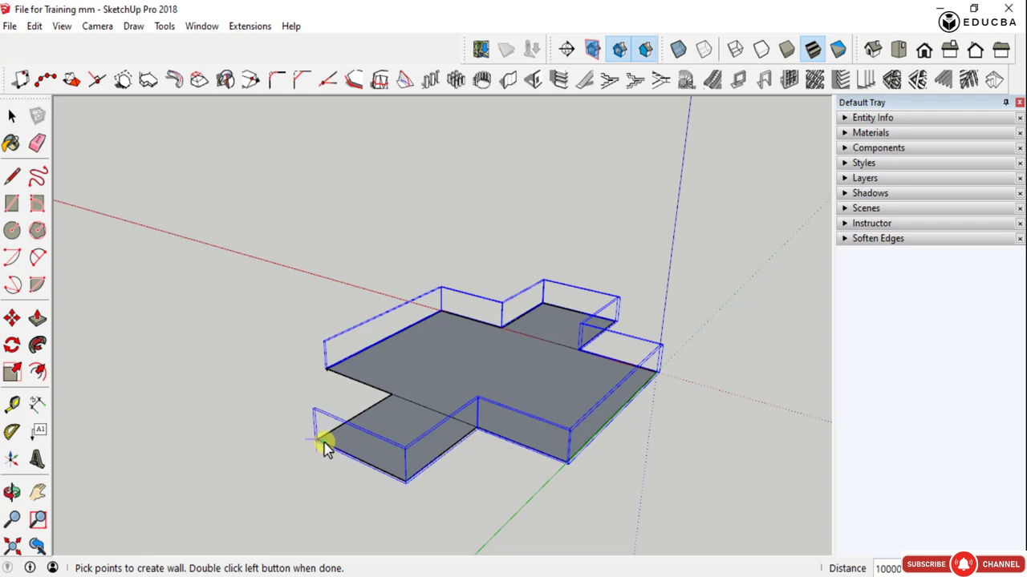
middle_drag(326, 447, 530, 453)
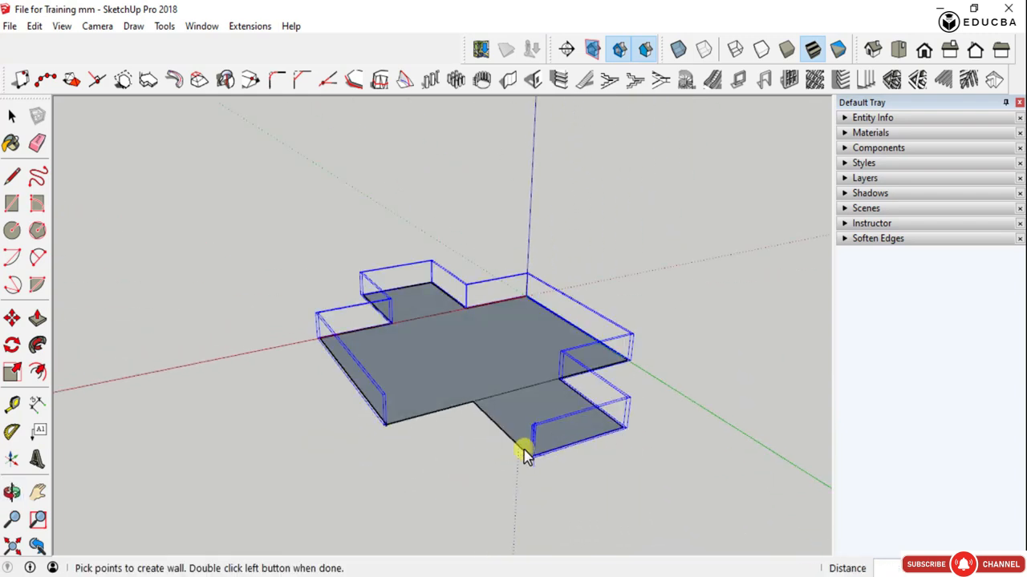
scroll(523, 454, up, 3)
click(422, 356)
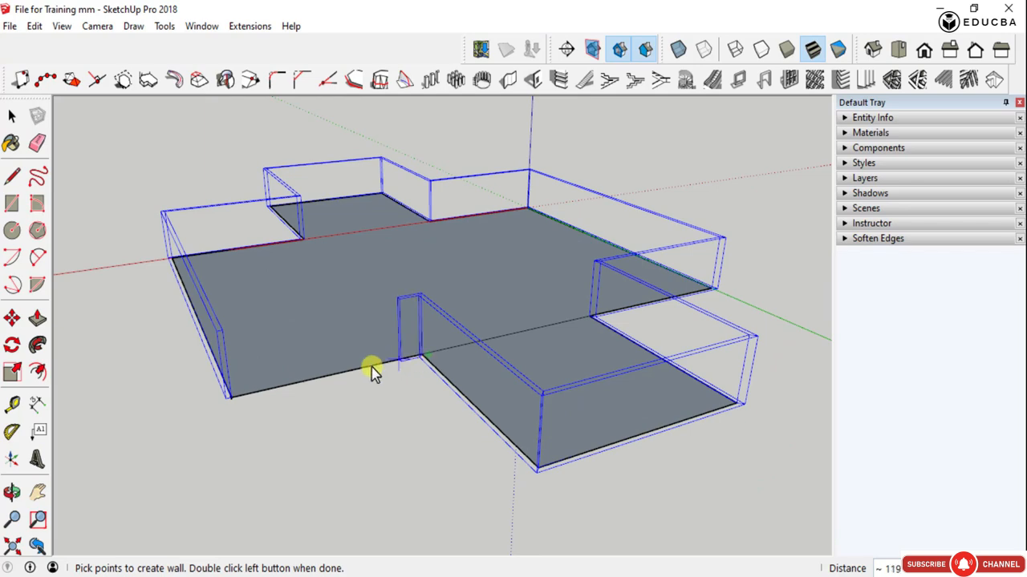
scroll(231, 403, up, 8)
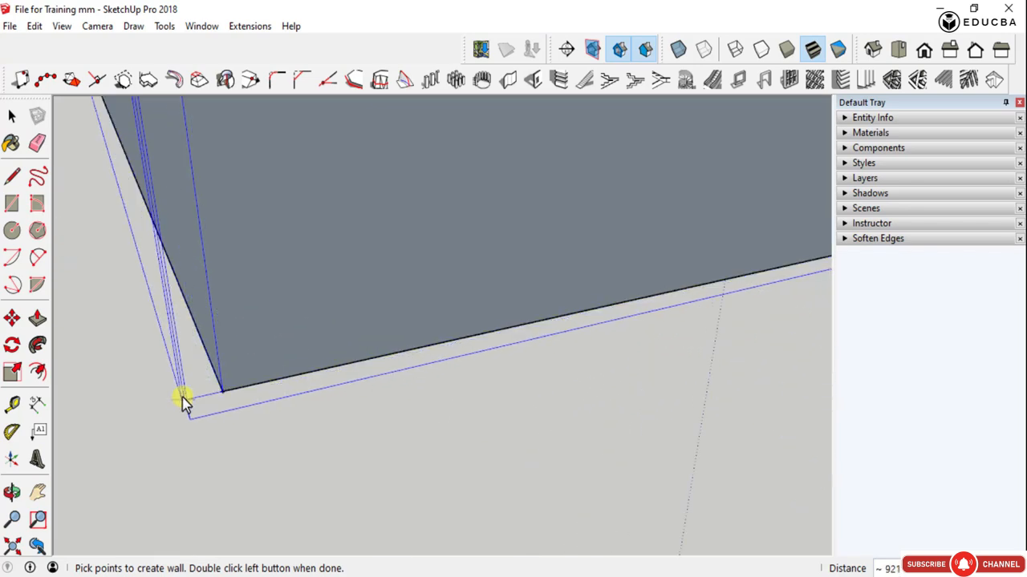
double_click(224, 395)
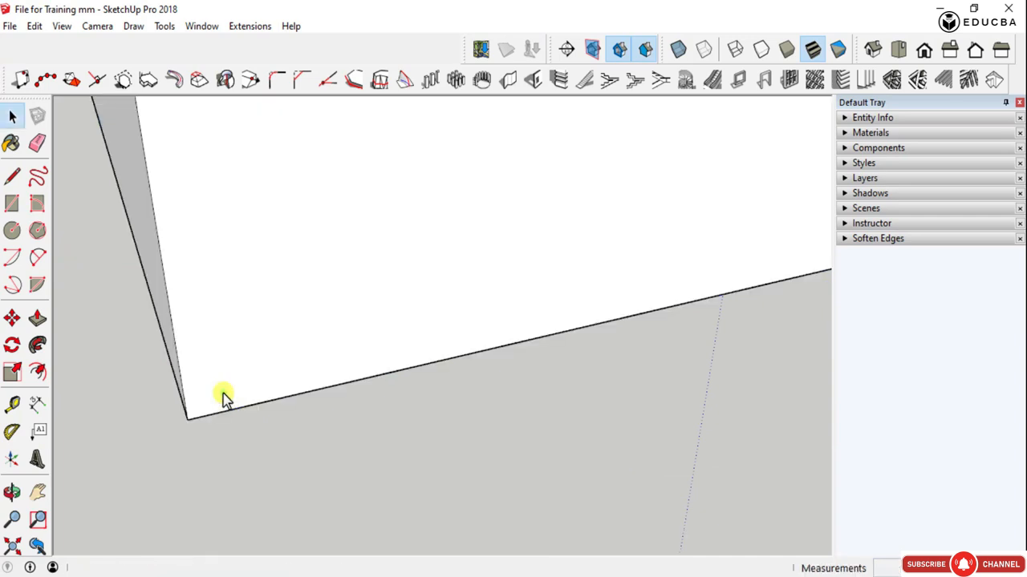
- Examine the finished perimeter walls from above, from the inside and at ground level
scroll(225, 393, down, 6)
scroll(239, 339, down, 3)
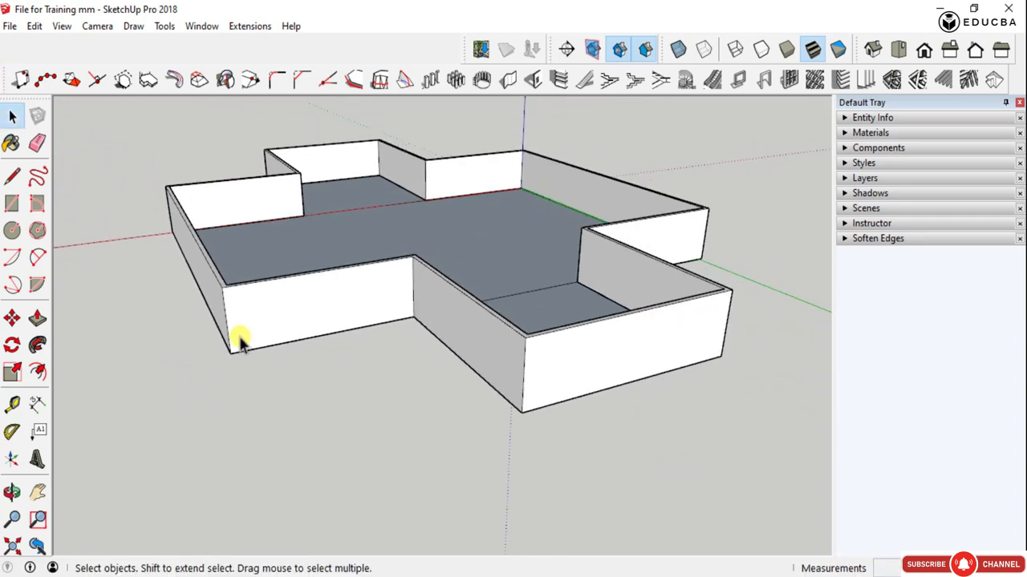
scroll(241, 335, down, 3)
middle_drag(311, 259, 513, 294)
scroll(305, 249, up, 5)
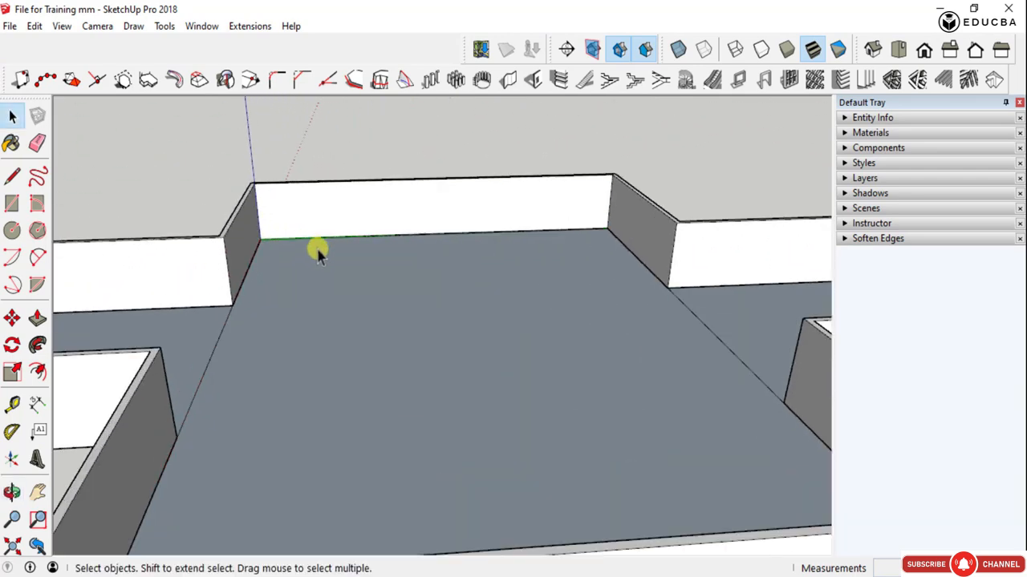
scroll(530, 373, down, 2)
middle_drag(530, 373, 477, 278)
scroll(569, 257, up, 2)
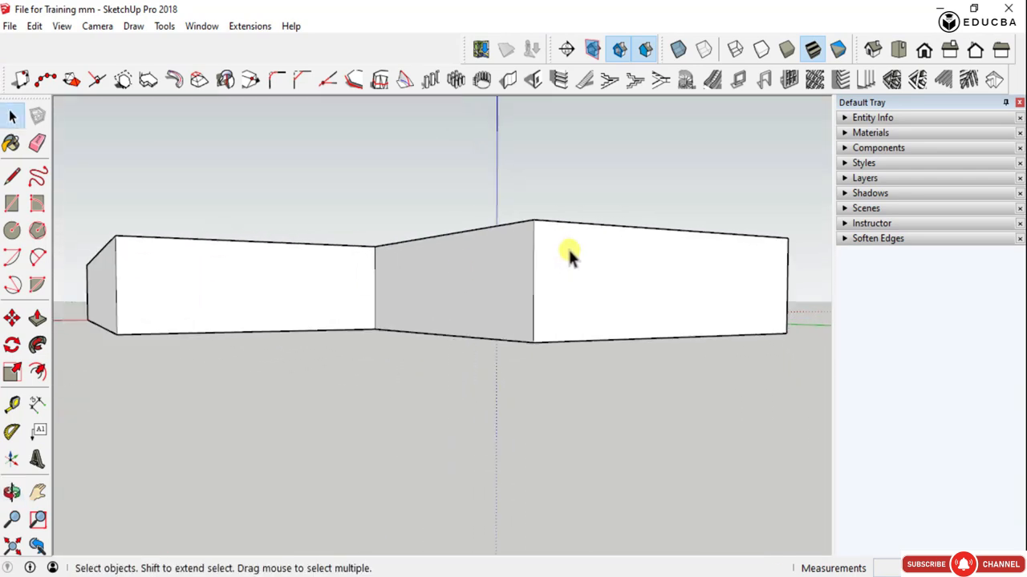
middle_drag(569, 256, 557, 437)
scroll(557, 438, down, 2)
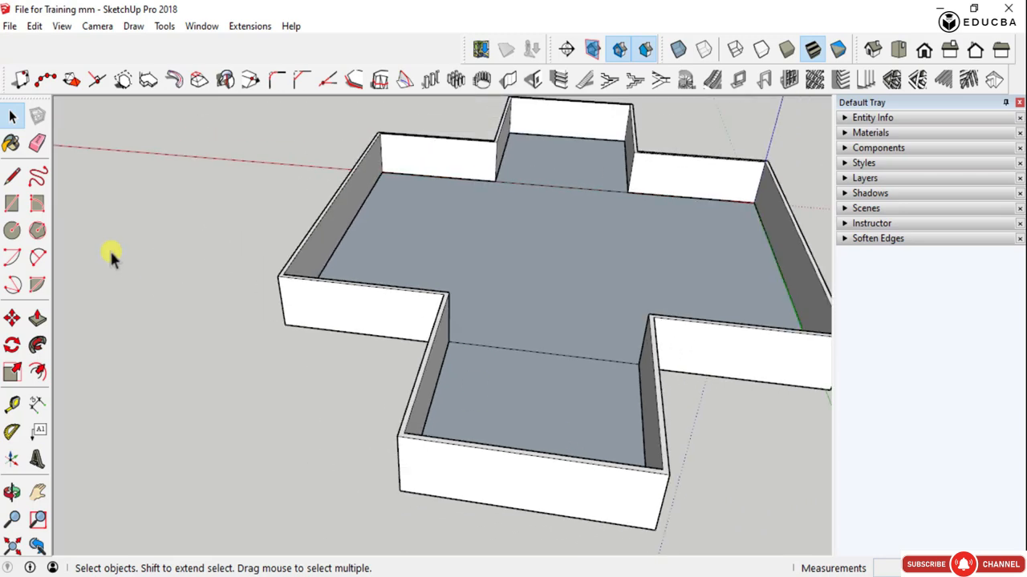
- Select the walls to check that they form one group, view them from several sides and clear the selection
scroll(292, 294, up, 3)
scroll(291, 294, up, 4)
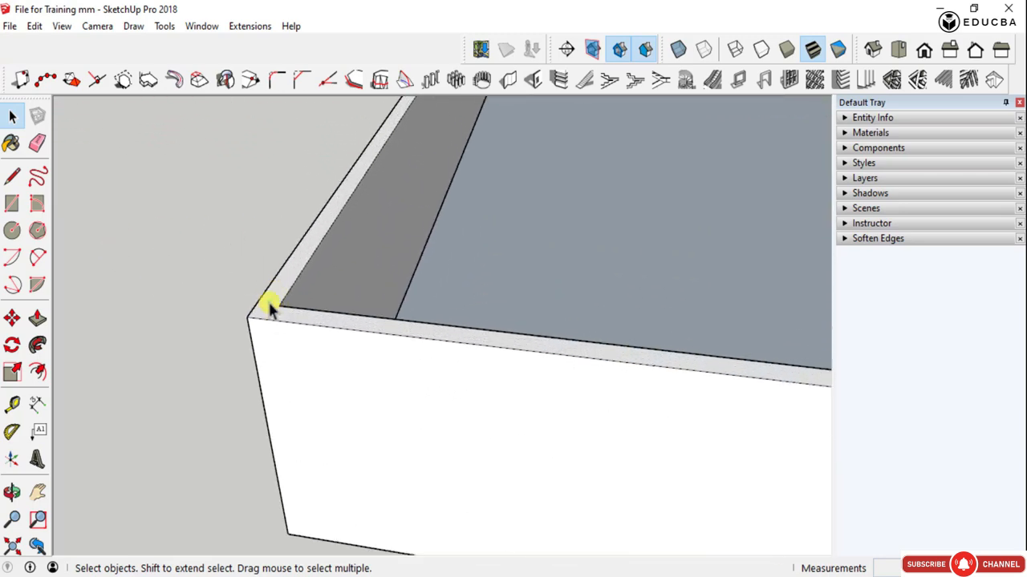
click(270, 309)
scroll(270, 307, down, 5)
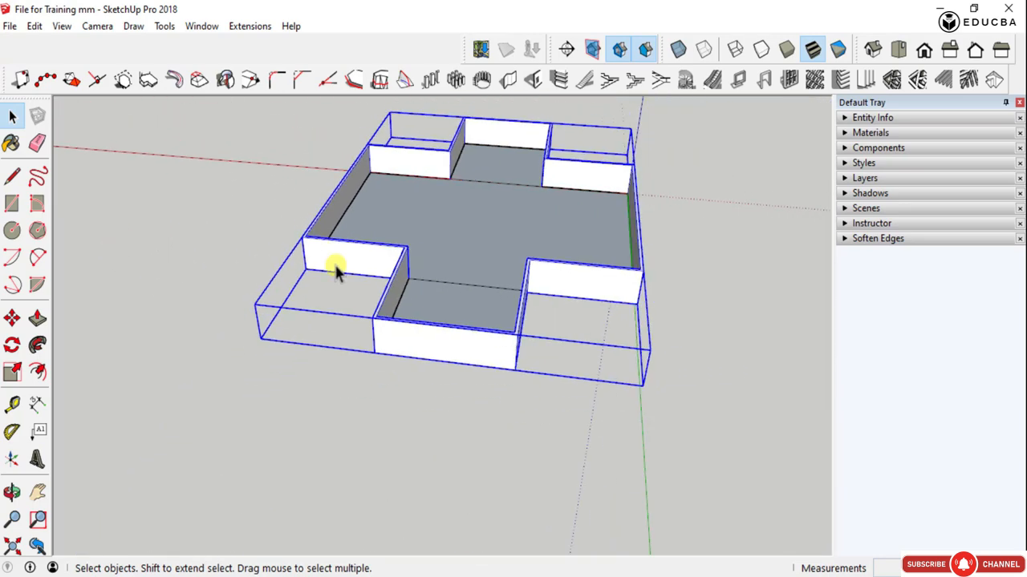
middle_drag(335, 271, 490, 244)
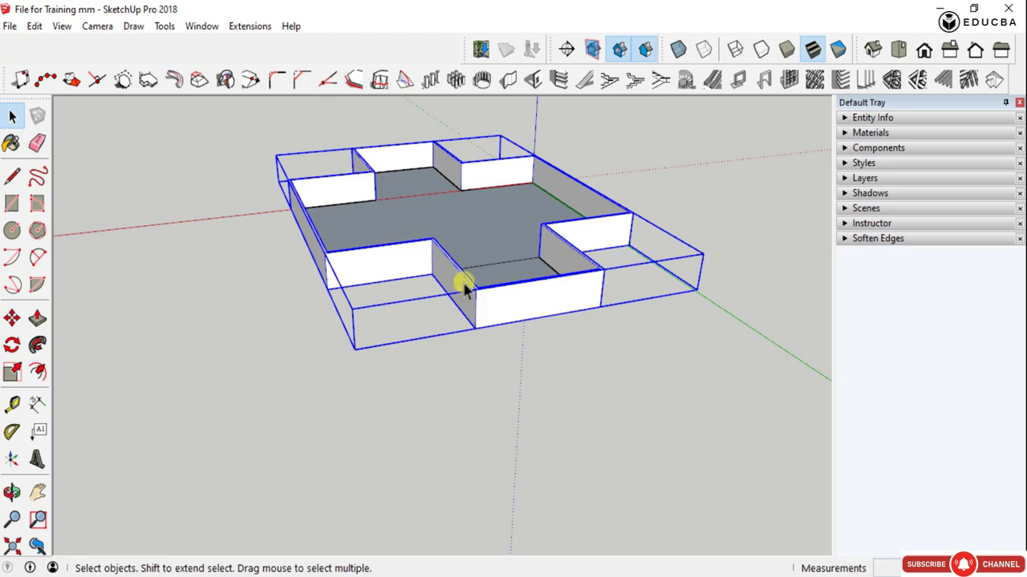
scroll(422, 298, up, 5)
scroll(449, 289, down, 5)
middle_drag(447, 288, 570, 284)
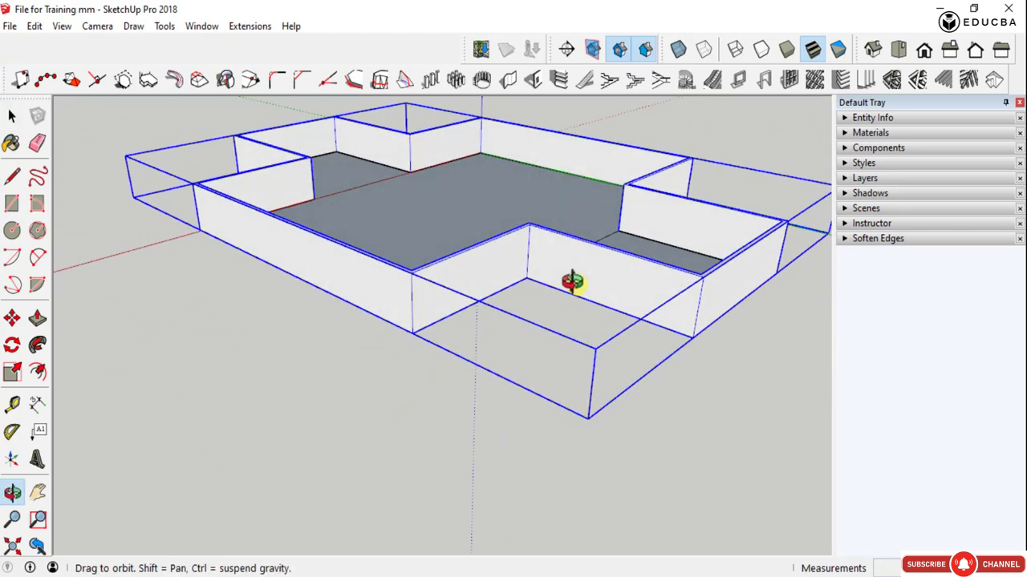
click(433, 363)
scroll(649, 214, up, 3)
middle_drag(649, 213, 477, 316)
scroll(481, 318, down, 3)
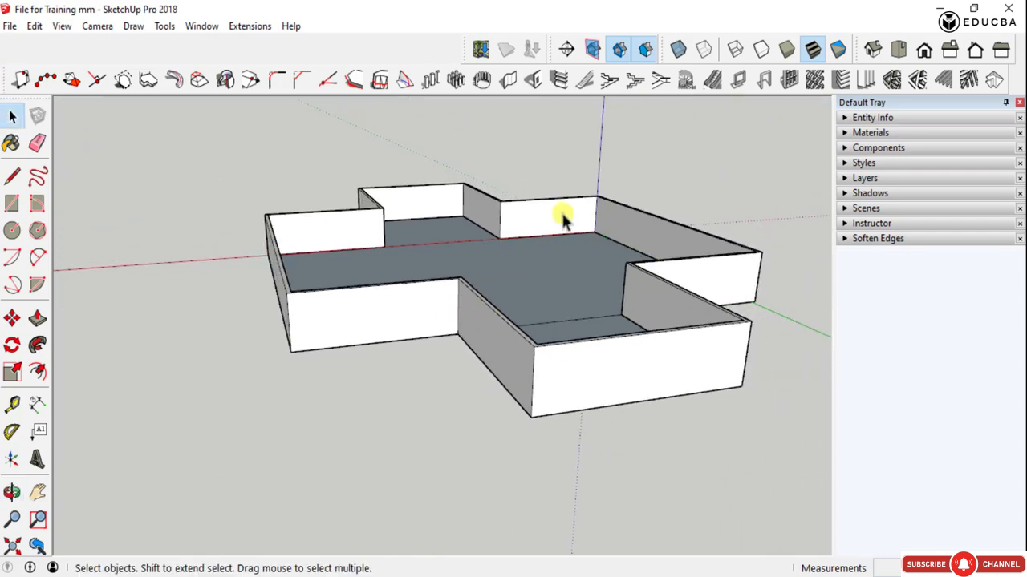
- Try to create a wall opening in the recessed outer wall, using its lower inner corner as the reference point
click(532, 81)
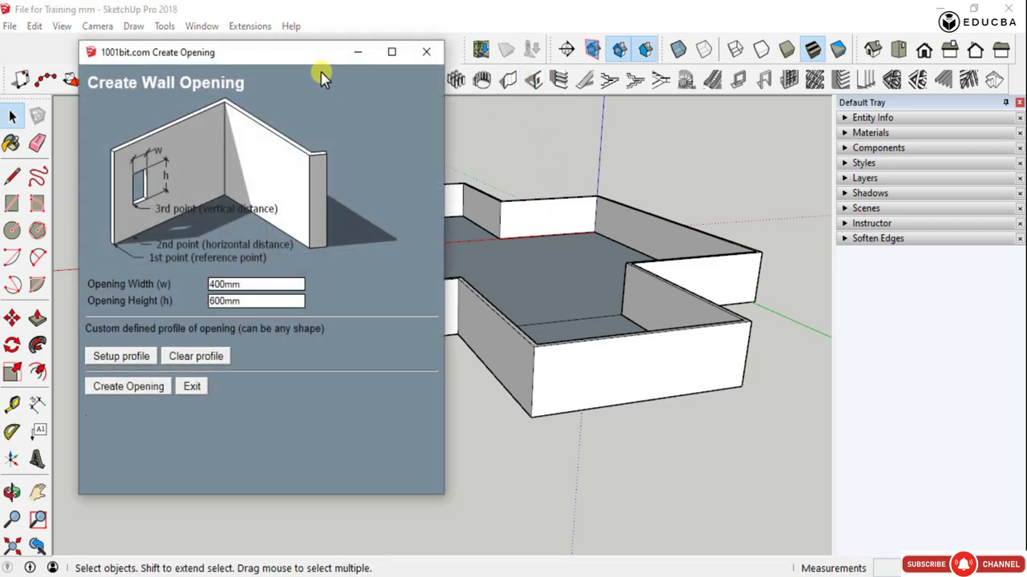
drag(303, 56, 806, 79)
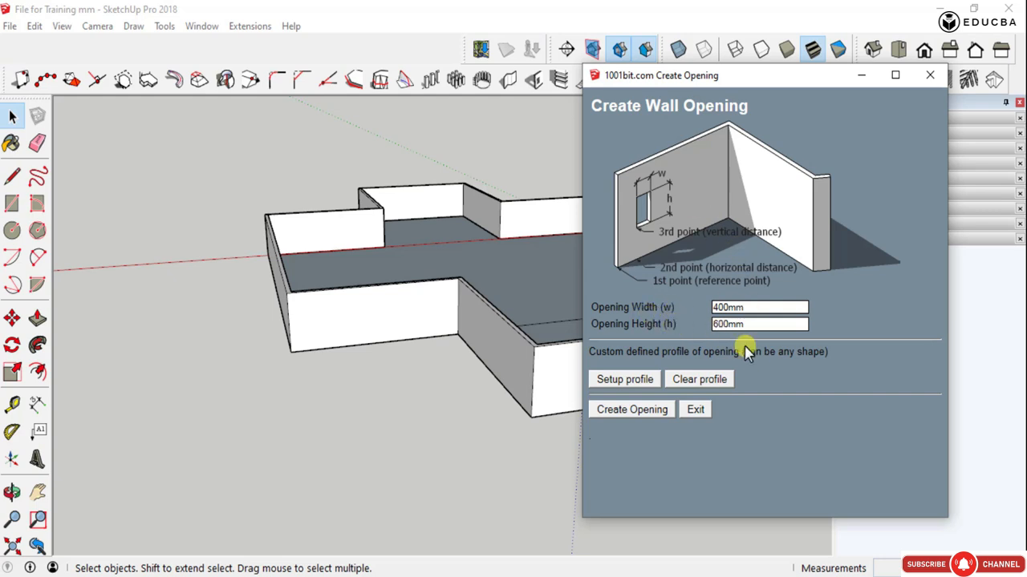
double_click(735, 310)
click(615, 383)
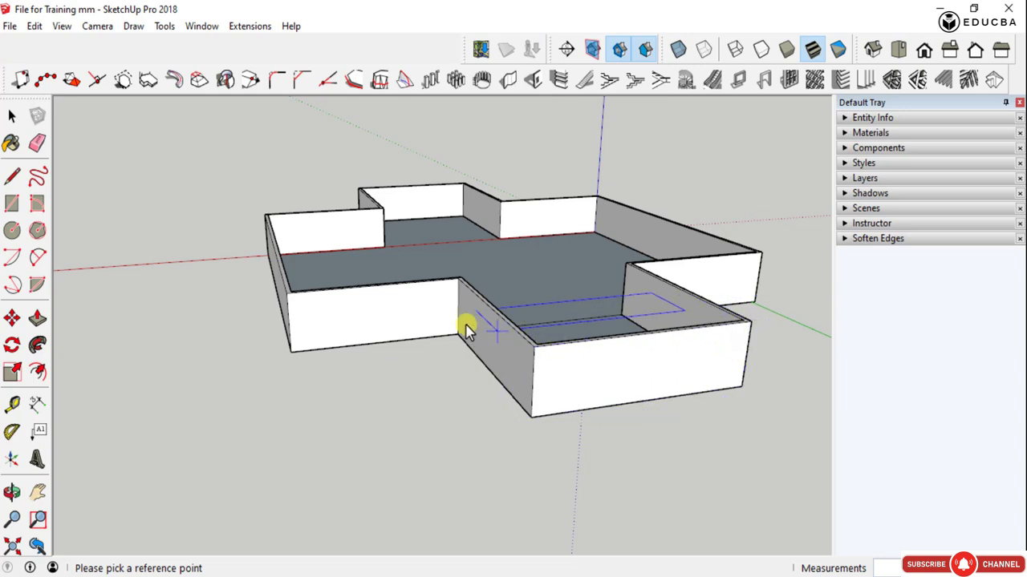
click(456, 290)
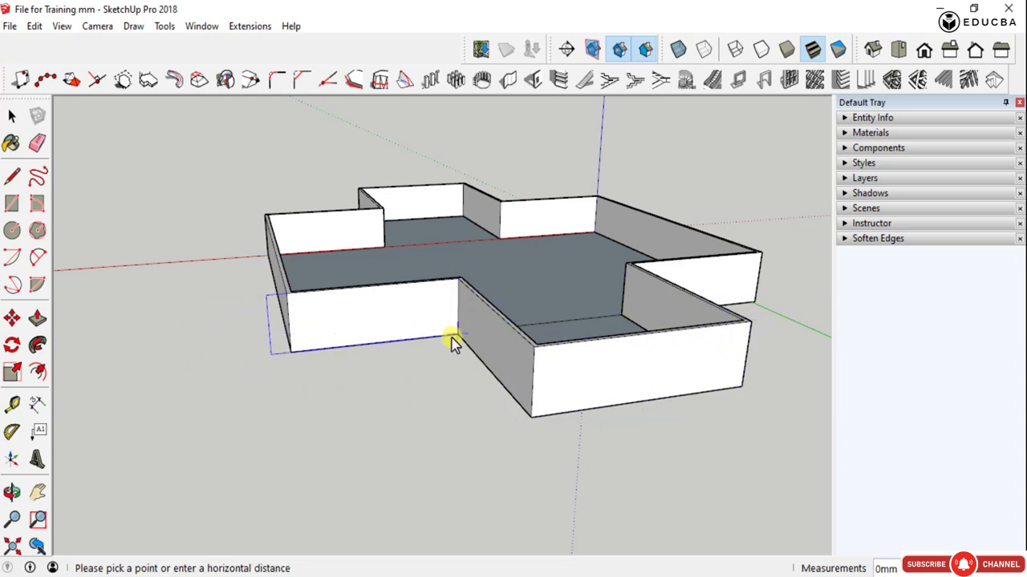
click(457, 338)
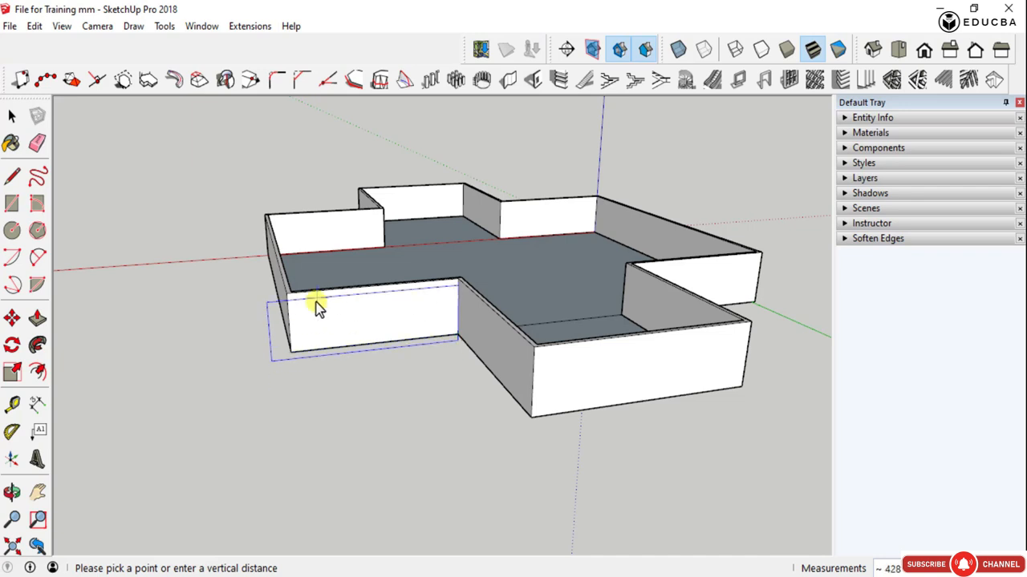
click(289, 299)
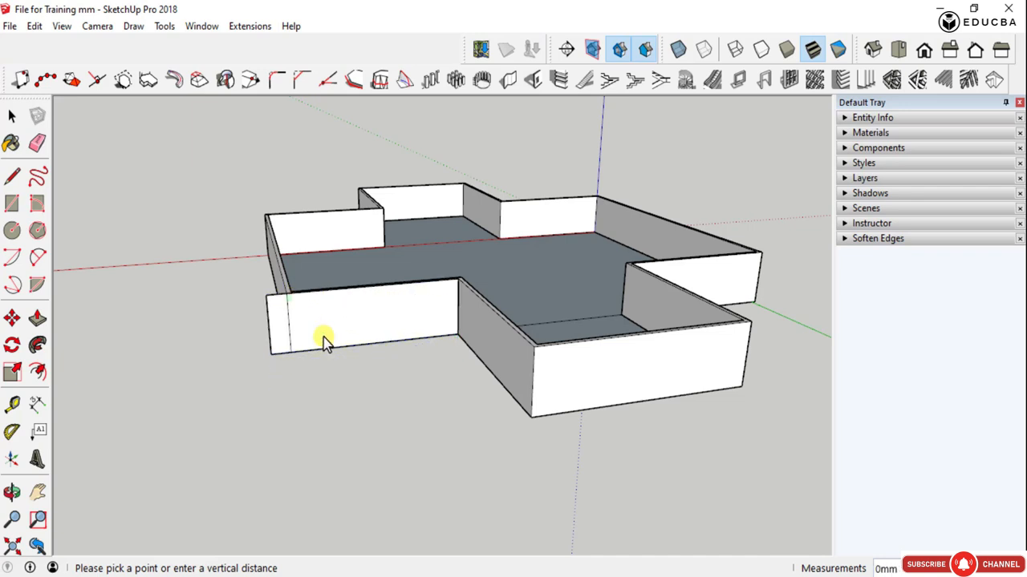
key(space)
- Select the whole perimeter wall group for the opening operation
click(271, 319)
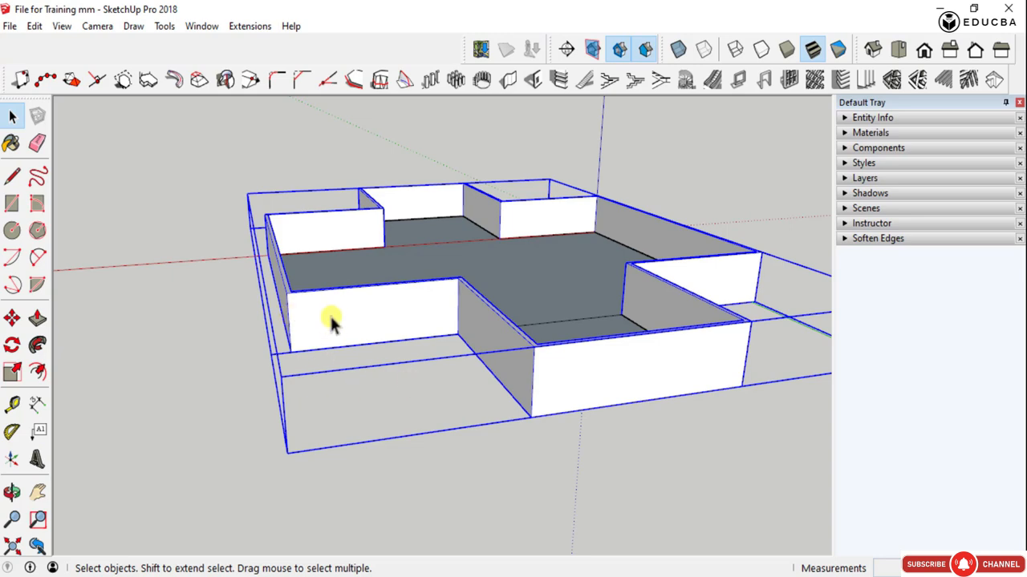
click(168, 329)
middle_drag(168, 329, 538, 403)
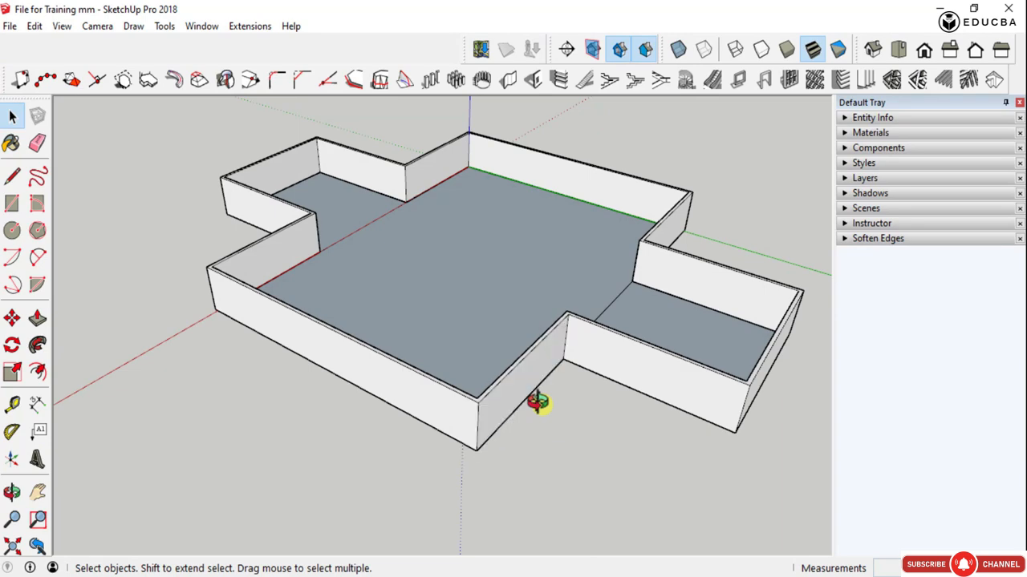
scroll(535, 388, up, 3)
scroll(513, 360, down, 5)
click(546, 377)
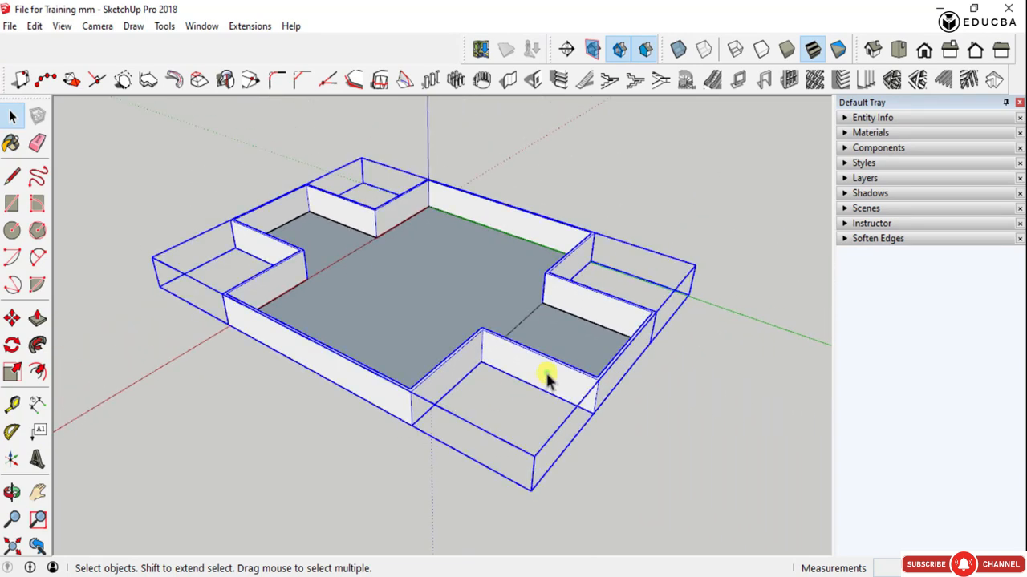
middle_drag(546, 377, 468, 354)
scroll(467, 355, up, 4)
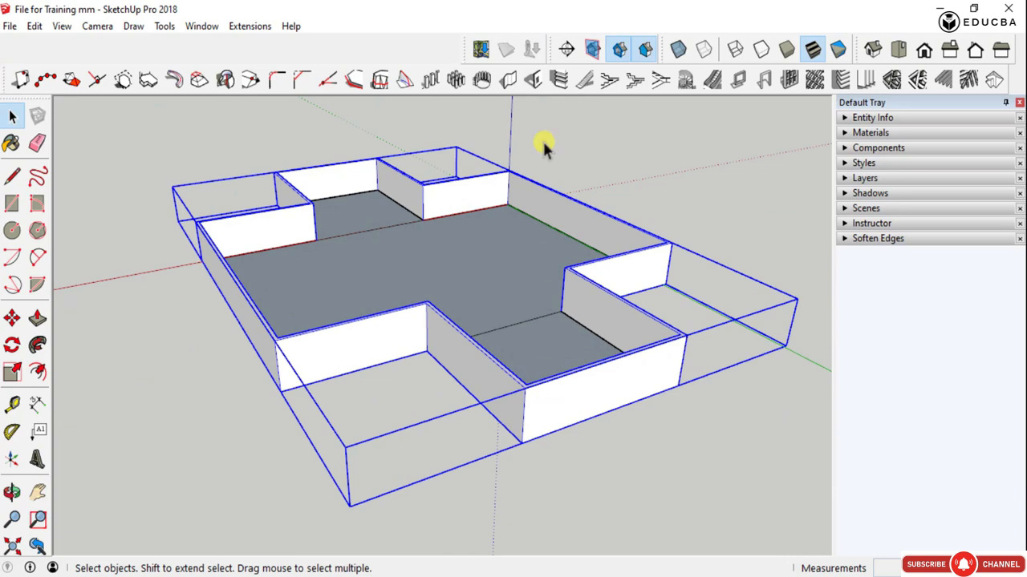
- Define a wall opening 1200 mm wide and 1000 mm high and start creating it
click(533, 78)
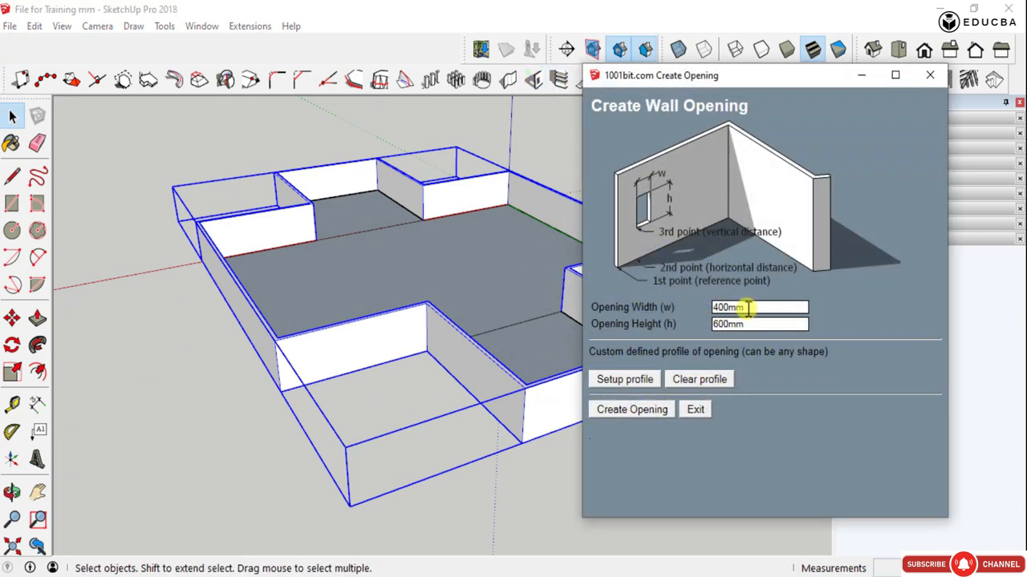
drag(751, 307, 695, 309)
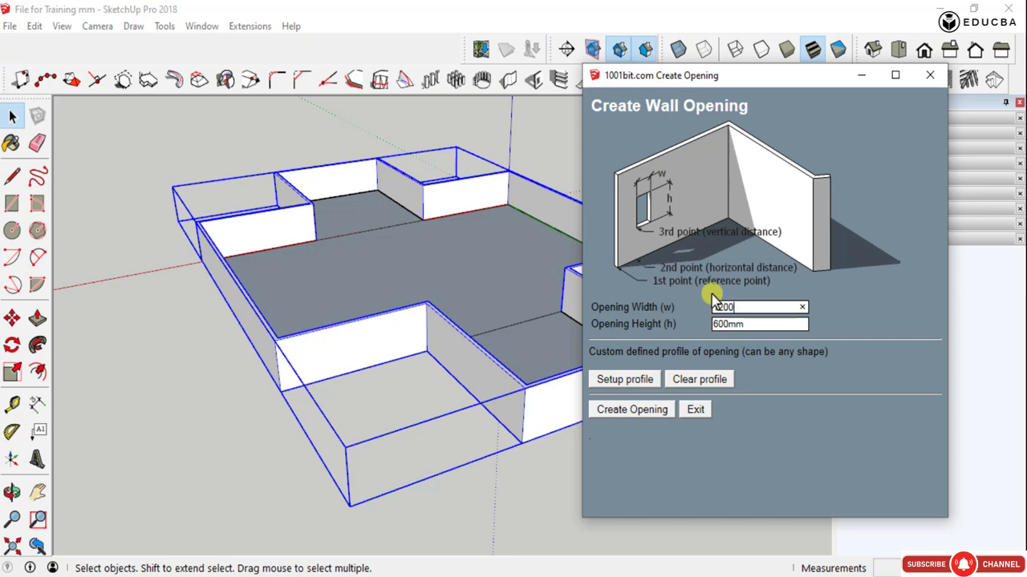
double_click(754, 333)
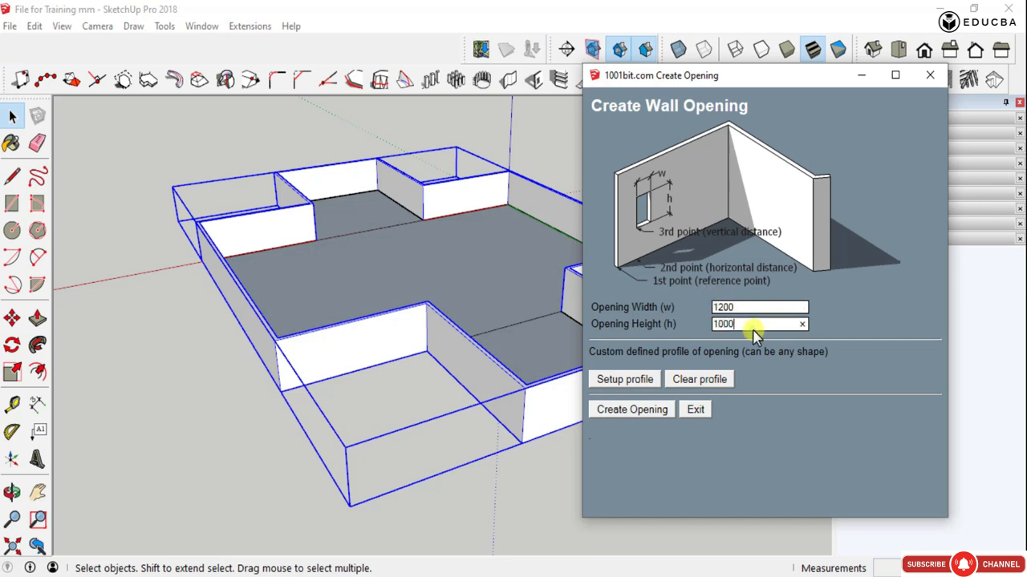
click(663, 413)
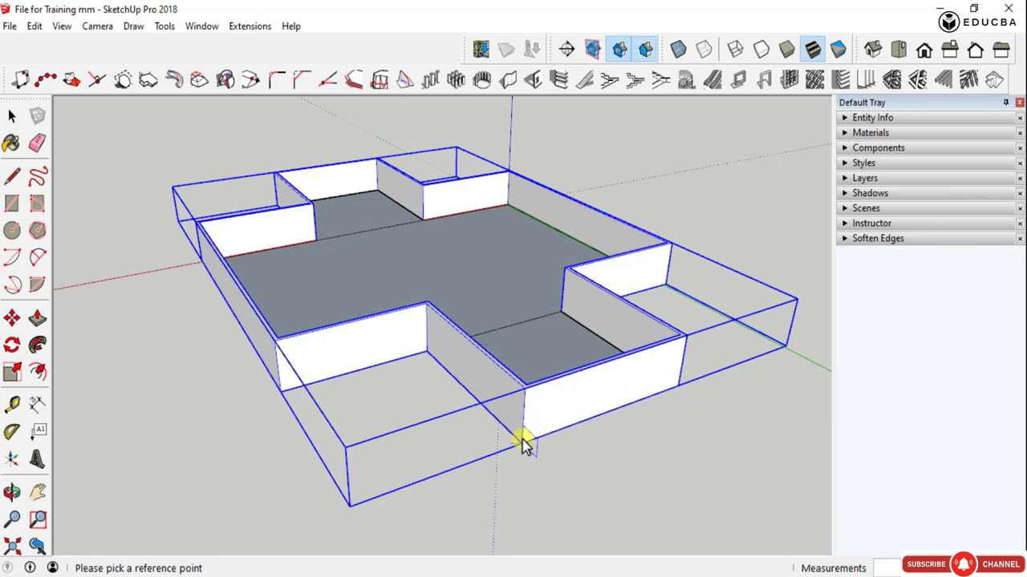
- Preview the opening outline on the inner and outer wall faces from several sides to choose a reference corner
scroll(566, 425, up, 6)
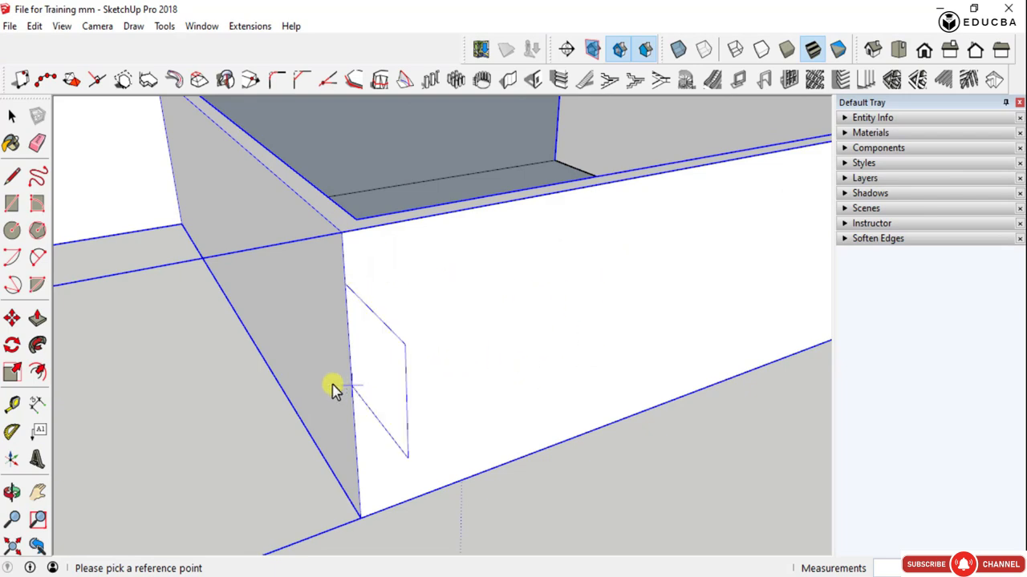
scroll(297, 337, down, 4)
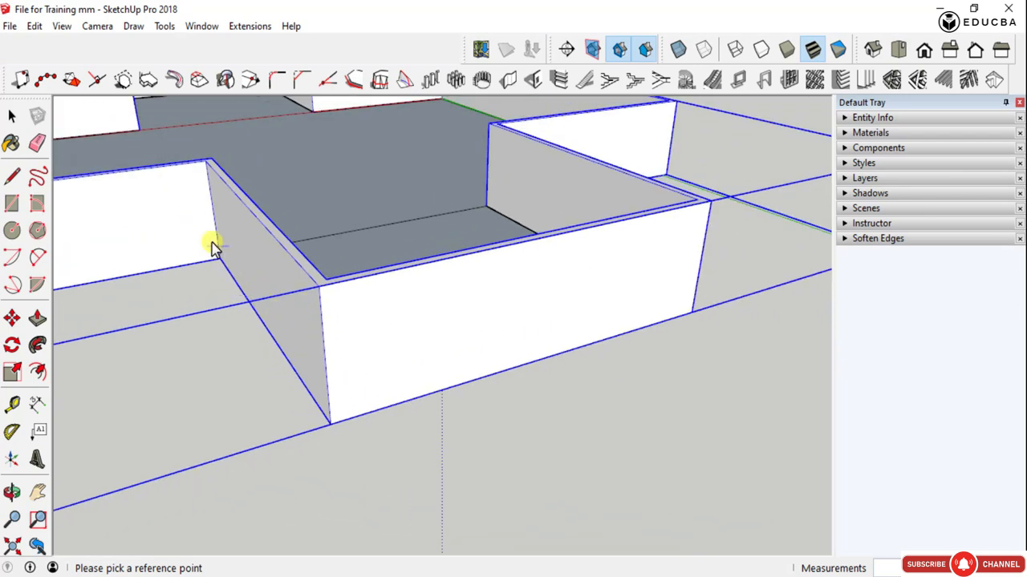
scroll(332, 297, down, 6)
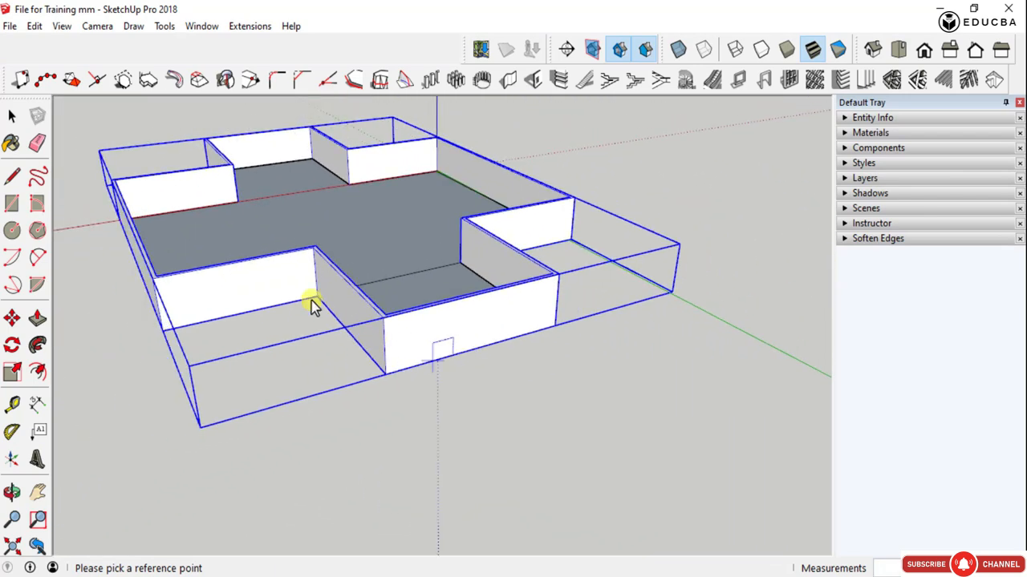
scroll(219, 317, up, 5)
mouse_move(179, 294)
middle_down()
mouse_move(334, 252)
mouse_move(404, 276)
mouse_move(427, 340)
middle_up()
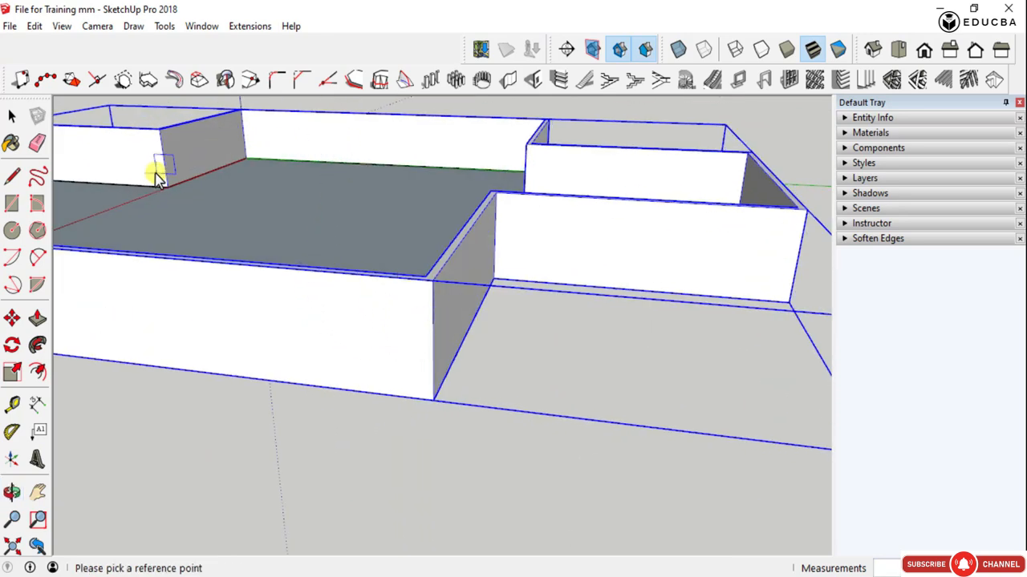
scroll(257, 112, up, 3)
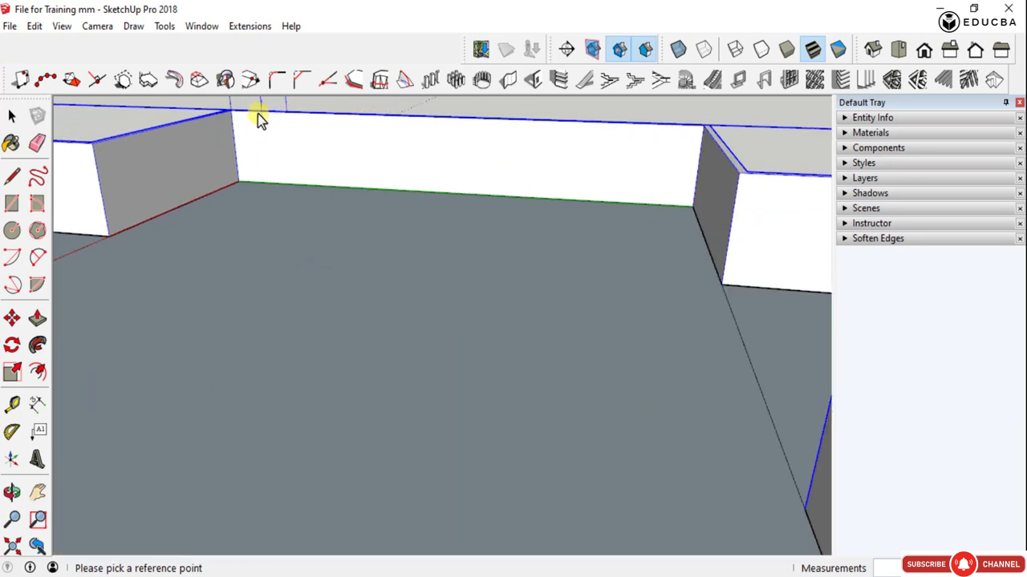
scroll(225, 166, up, 3)
scroll(230, 201, down, 3)
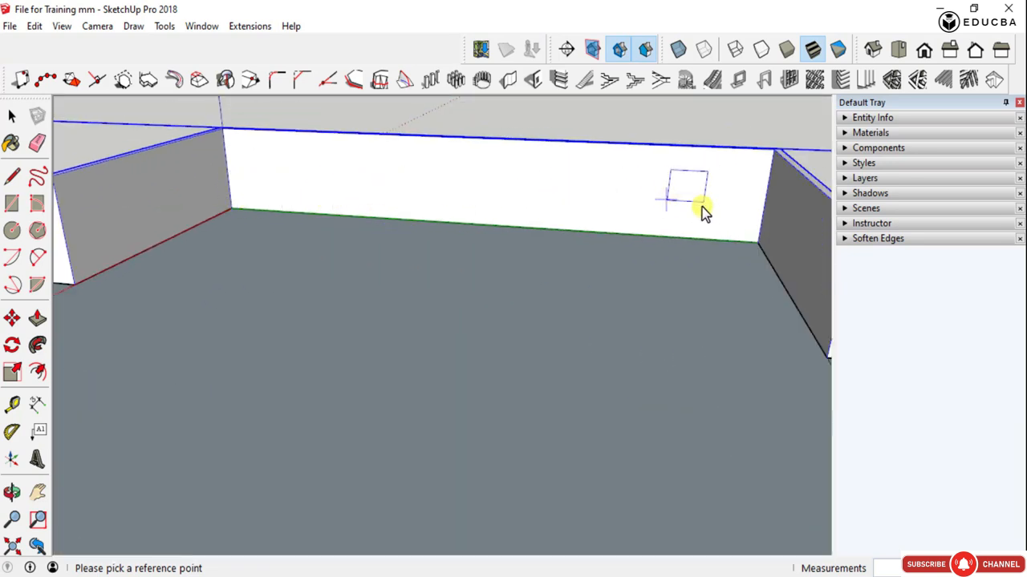
scroll(531, 184, down, 5)
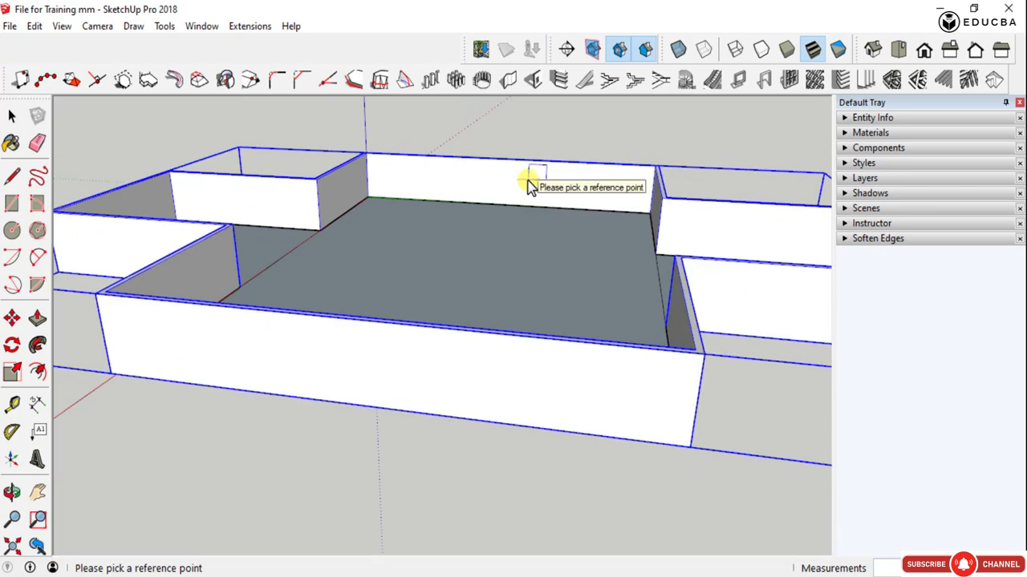
mouse_move(530, 185)
middle_down()
mouse_move(508, 290)
mouse_move(598, 335)
mouse_move(612, 333)
middle_up()
scroll(522, 297, up, 5)
scroll(561, 316, down, 6)
scroll(577, 320, up, 6)
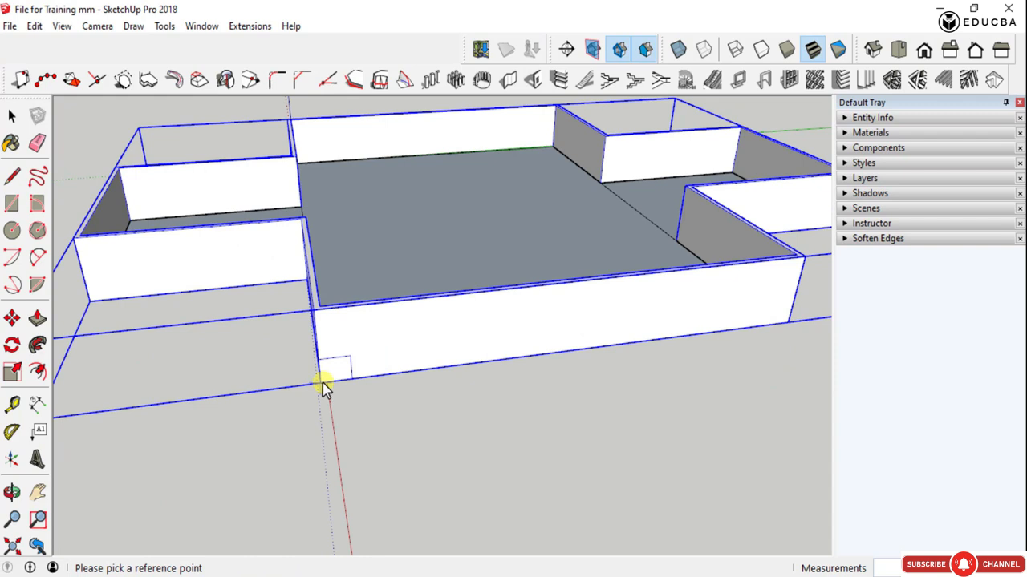
- Try to place the opening from the lower outer corner of the long wall beside the red axis, directly at that corner
click(321, 382)
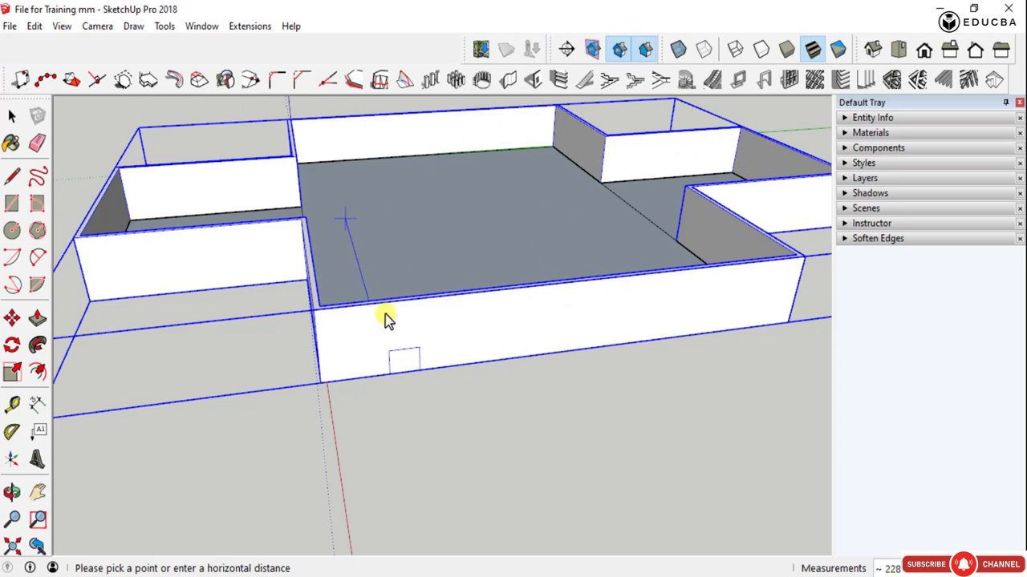
scroll(498, 298, up, 2)
scroll(382, 344, down, 2)
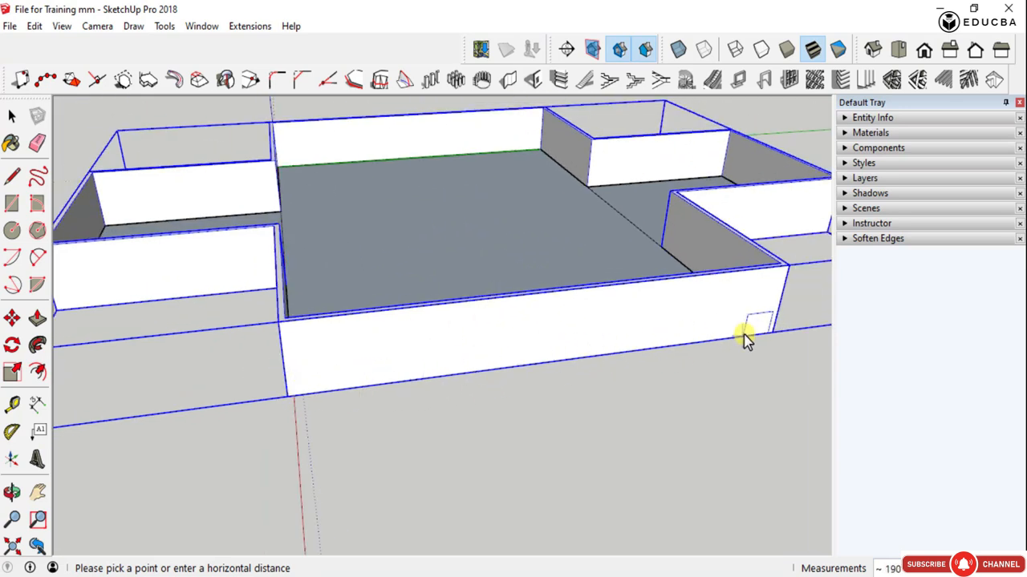
click(279, 331)
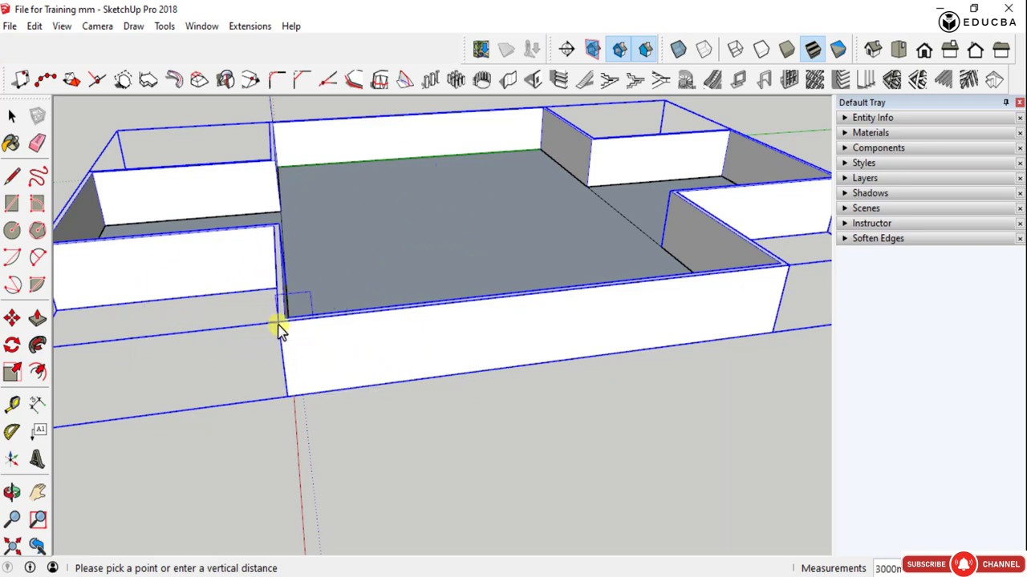
scroll(291, 384, up, 3)
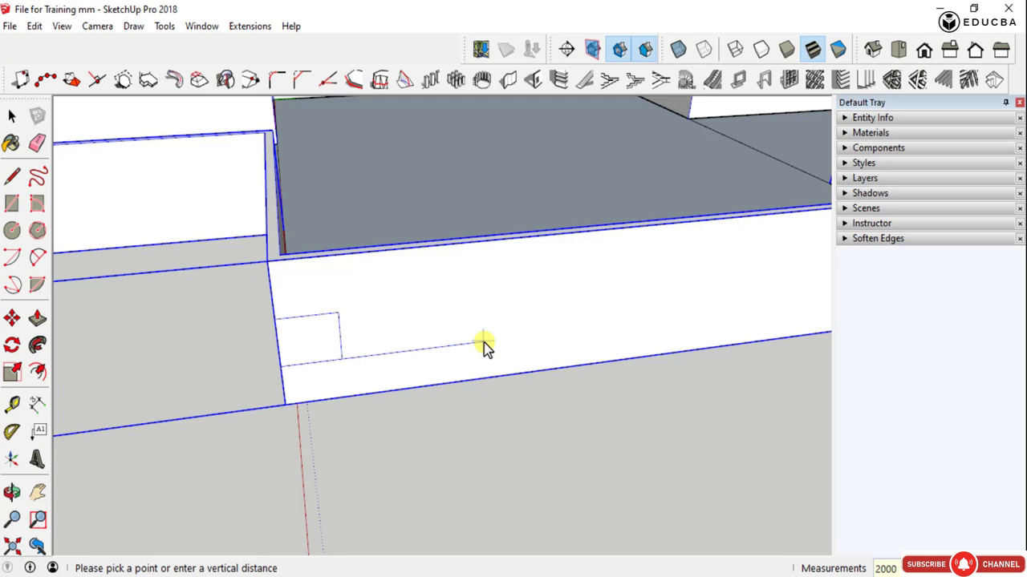
click(485, 344)
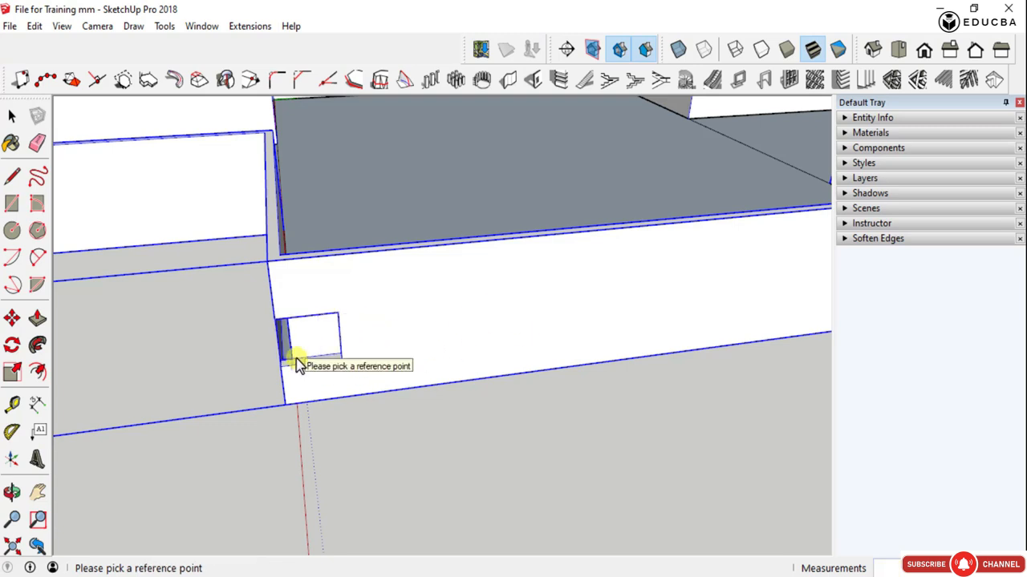
scroll(297, 360, up, 4)
scroll(361, 298, down, 2)
middle_drag(361, 297, 263, 361)
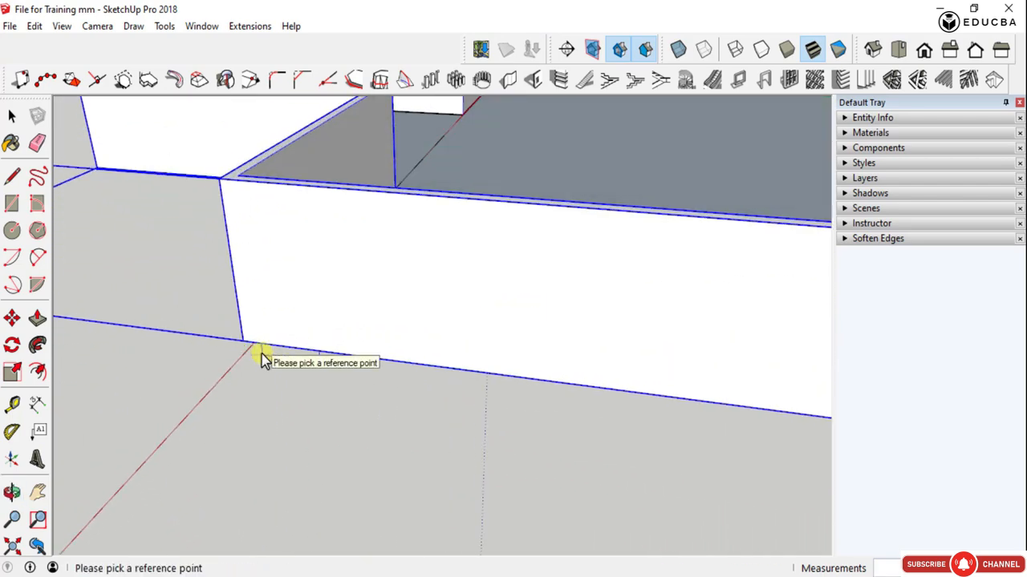
click(245, 323)
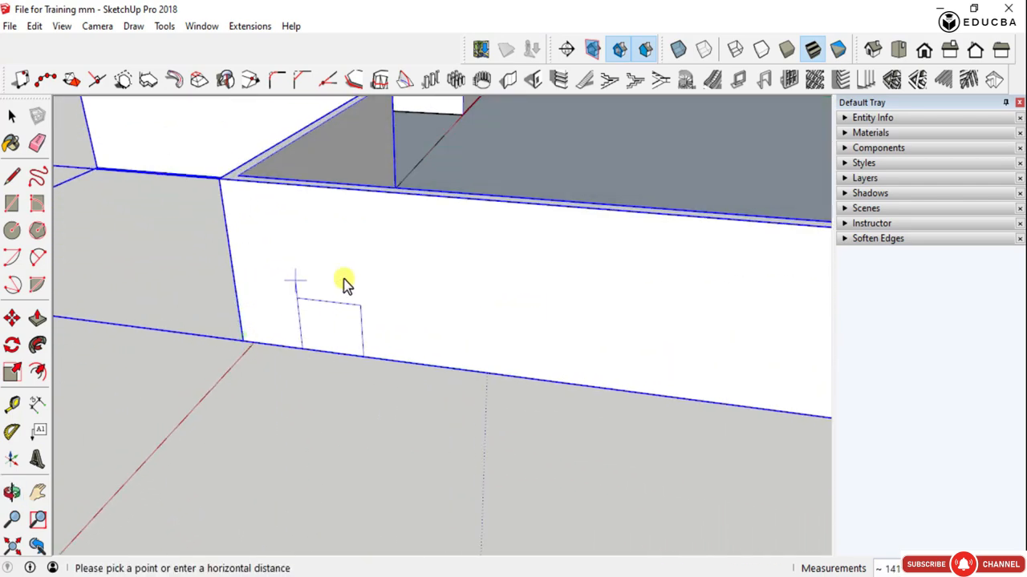
key(space)
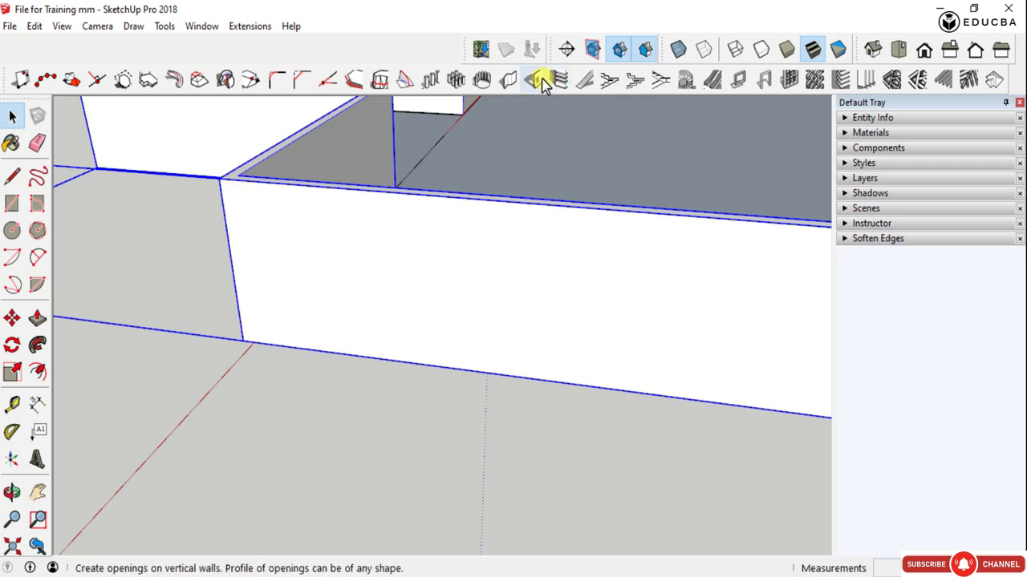
- Cut a 1200 by 1000 mm opening in the long outer wall, offset horizontally about 1500 mm from a reference point on its face
click(536, 78)
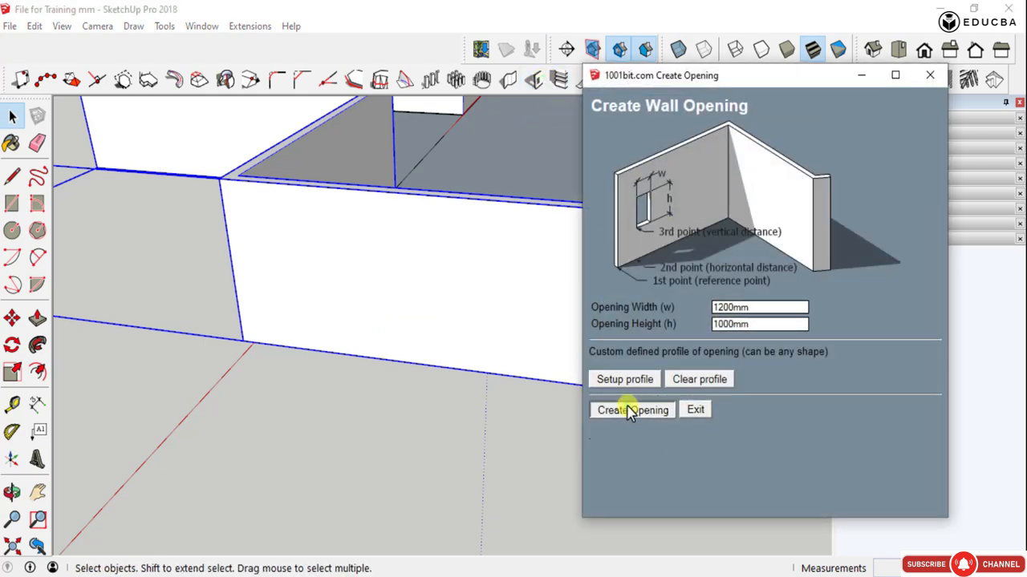
click(631, 410)
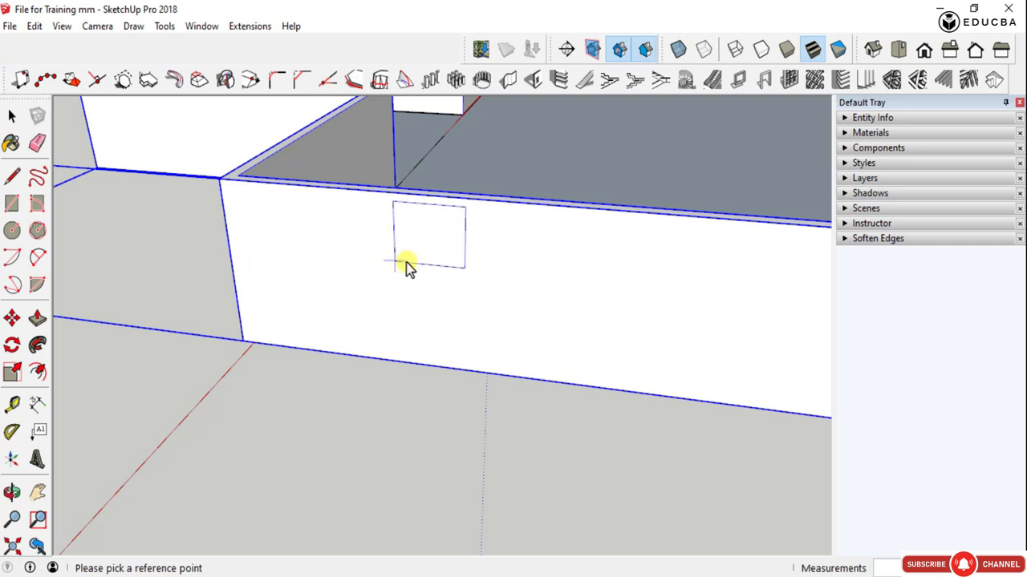
click(316, 298)
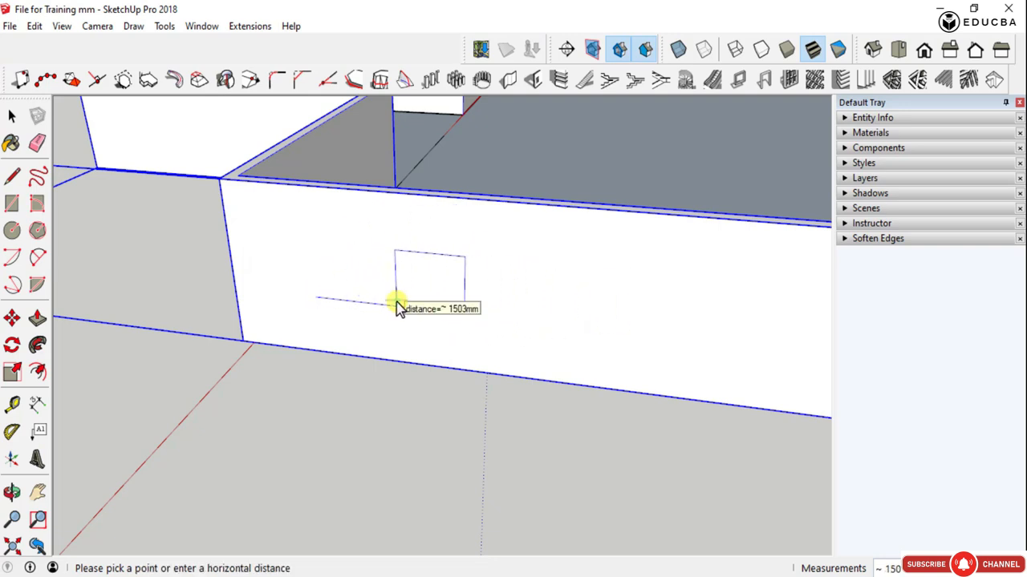
click(398, 306)
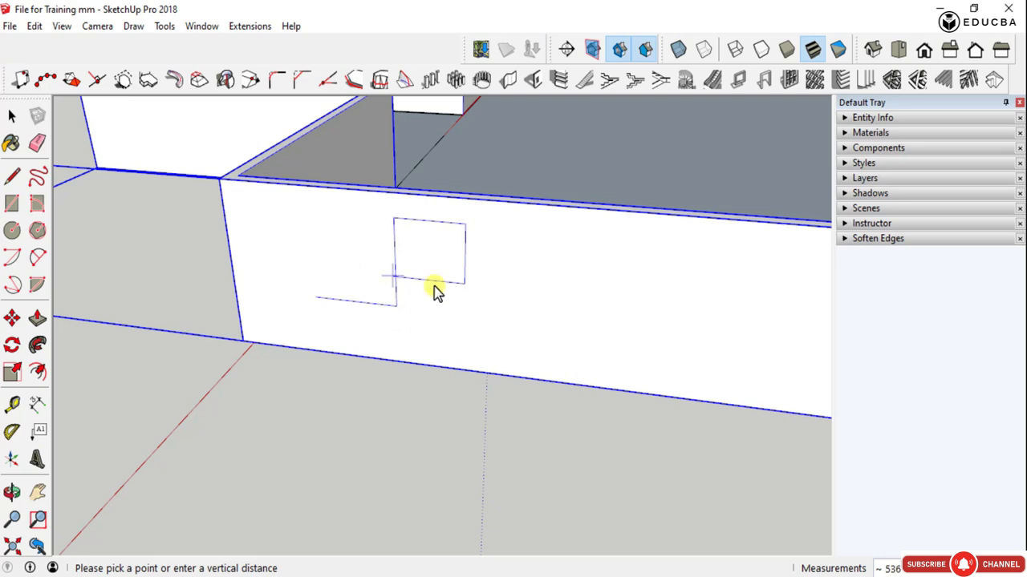
click(518, 321)
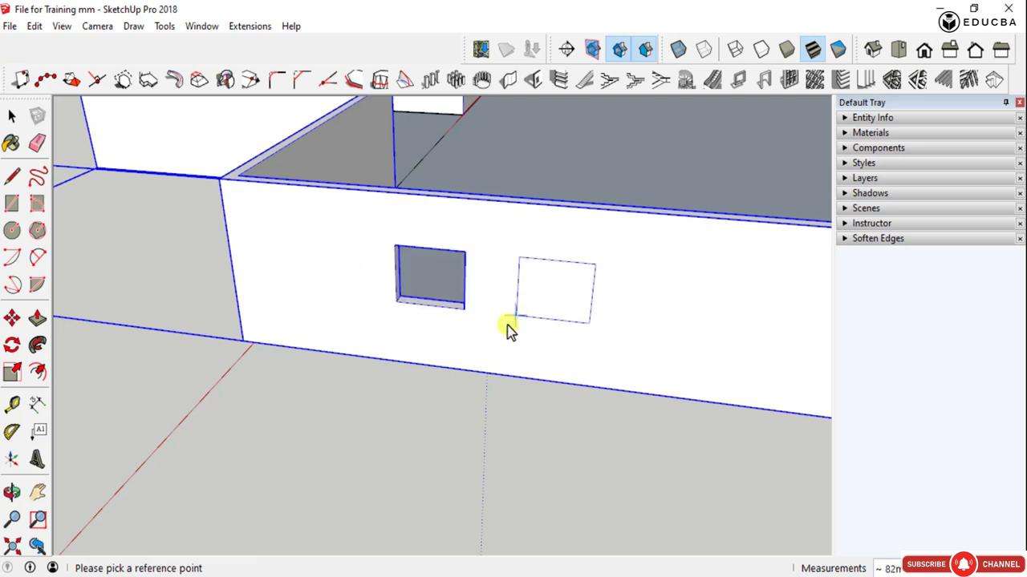
- Leave the opening command and examine the new opening's position in the long outer wall from several sides
scroll(419, 279, up, 5)
middle_drag(551, 283, 488, 293)
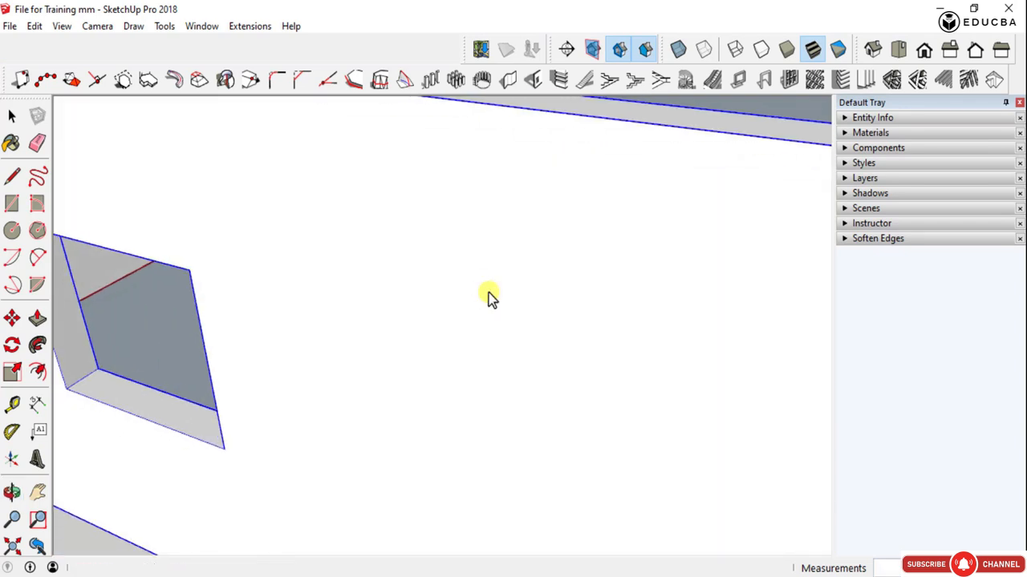
scroll(490, 294, down, 2)
scroll(612, 309, down, 3)
scroll(501, 291, down, 3)
click(436, 470)
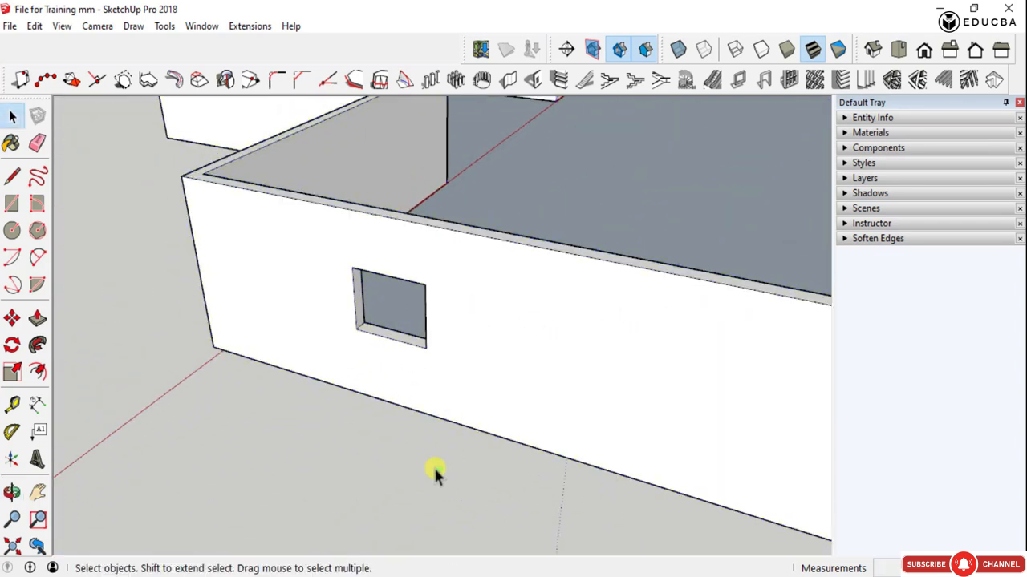
scroll(414, 343, down, 3)
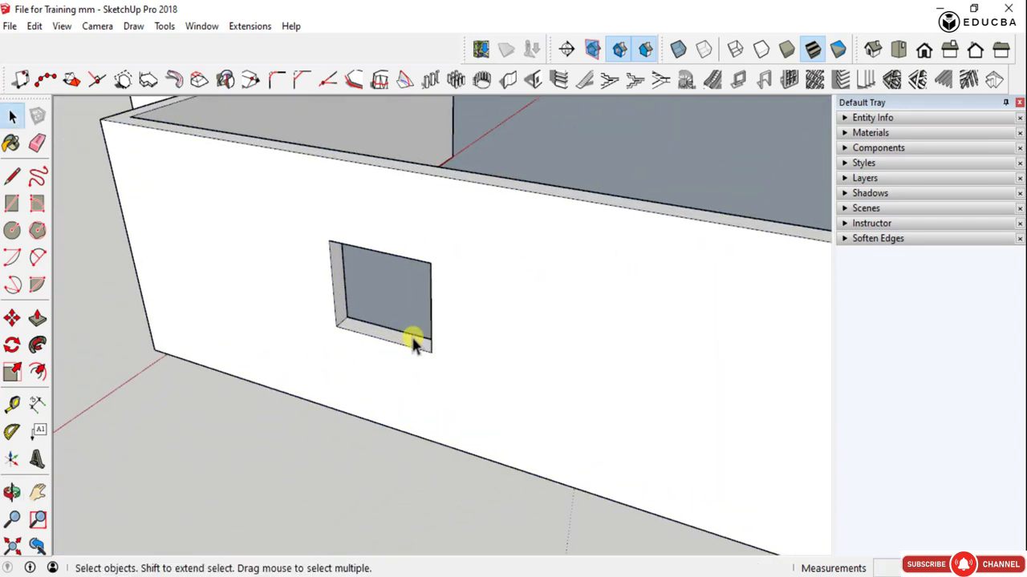
middle_drag(424, 325, 428, 297)
scroll(322, 316, down, 4)
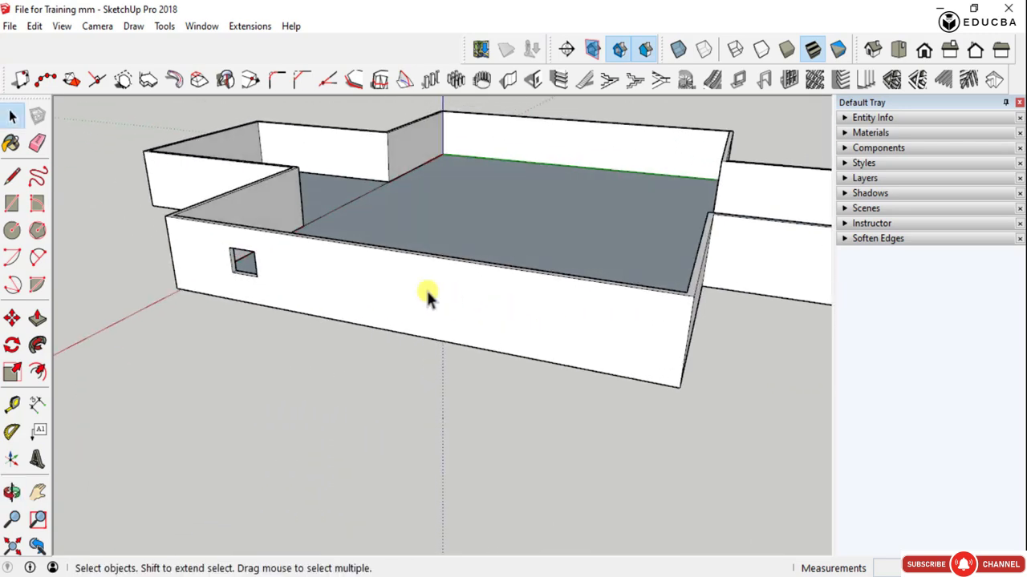
scroll(428, 298, up, 3)
scroll(699, 361, down, 4)
middle_drag(513, 343, 467, 277)
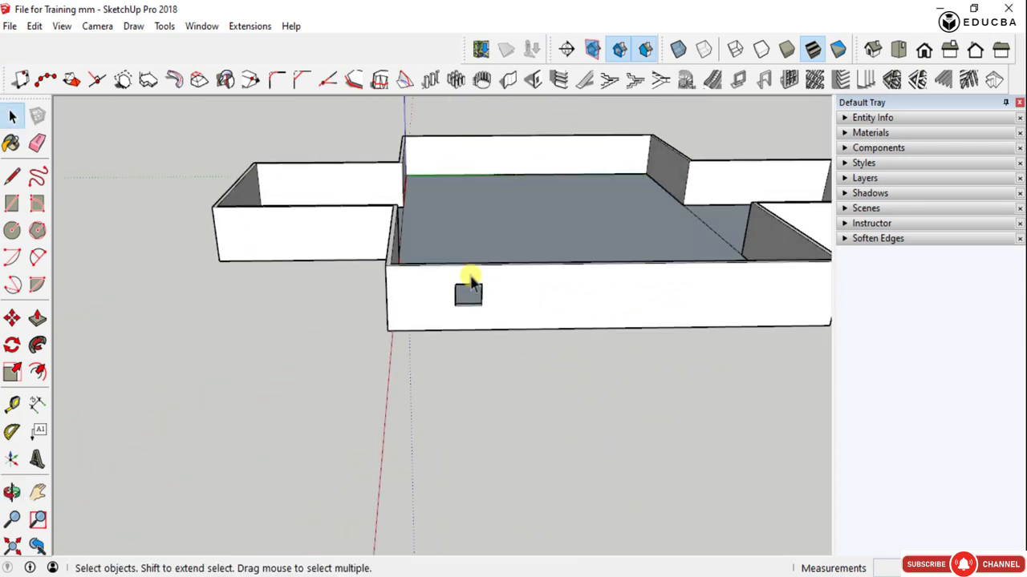
scroll(519, 311, up, 3)
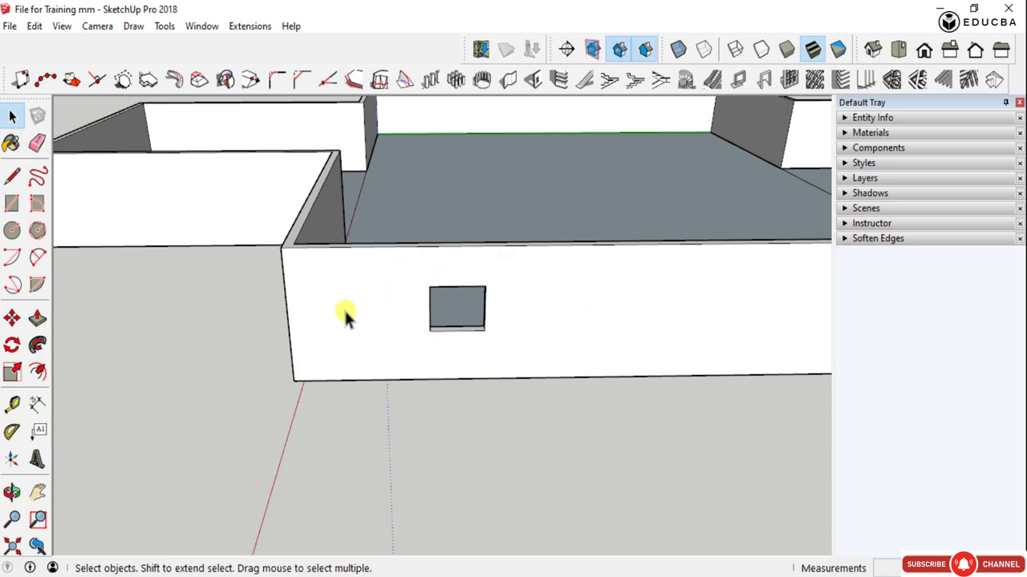
scroll(346, 313, down, 3)
scroll(695, 330, down, 2)
scroll(550, 332, up, 2)
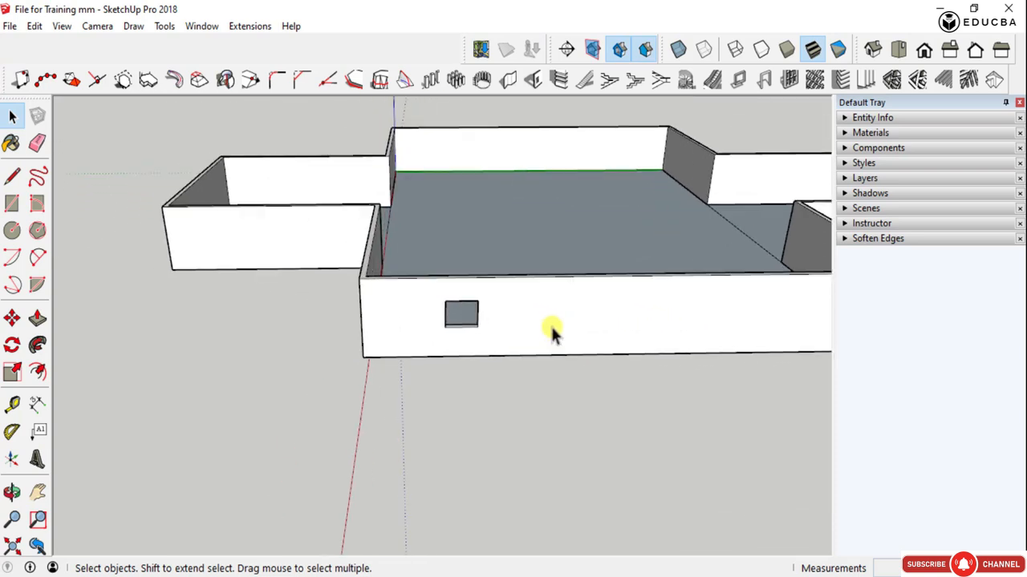
- Measure 1000 mm up from the long wall's lower outer corner beside the red axis and mark the height with a guide point
key(t)
scroll(453, 324, down, 2)
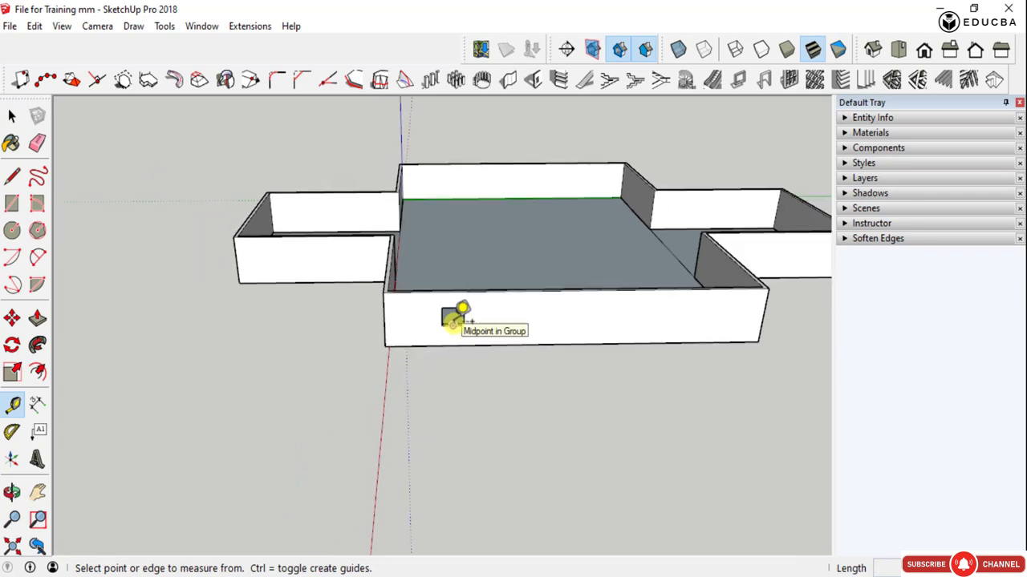
scroll(571, 316, up, 3)
click(229, 375)
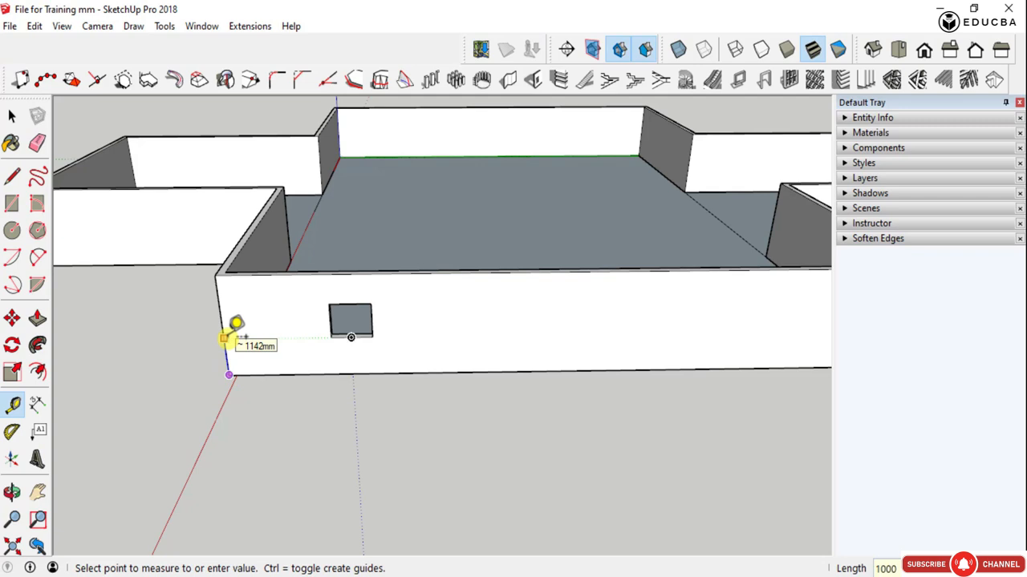
click(231, 337)
- Create a horizontal guide line from the marked height across the long wall's face to its opposite end
click(229, 339)
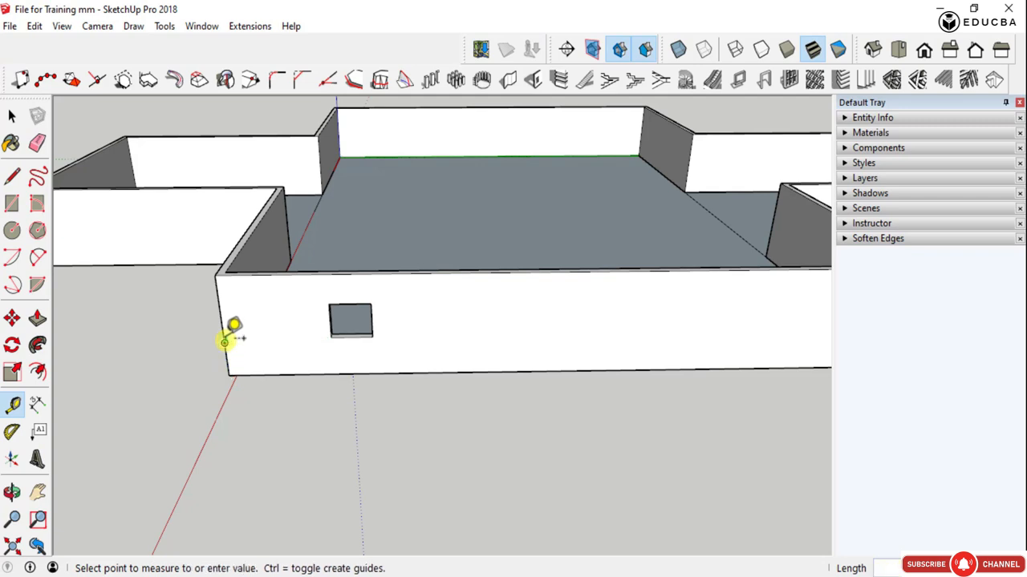
scroll(301, 363, down, 3)
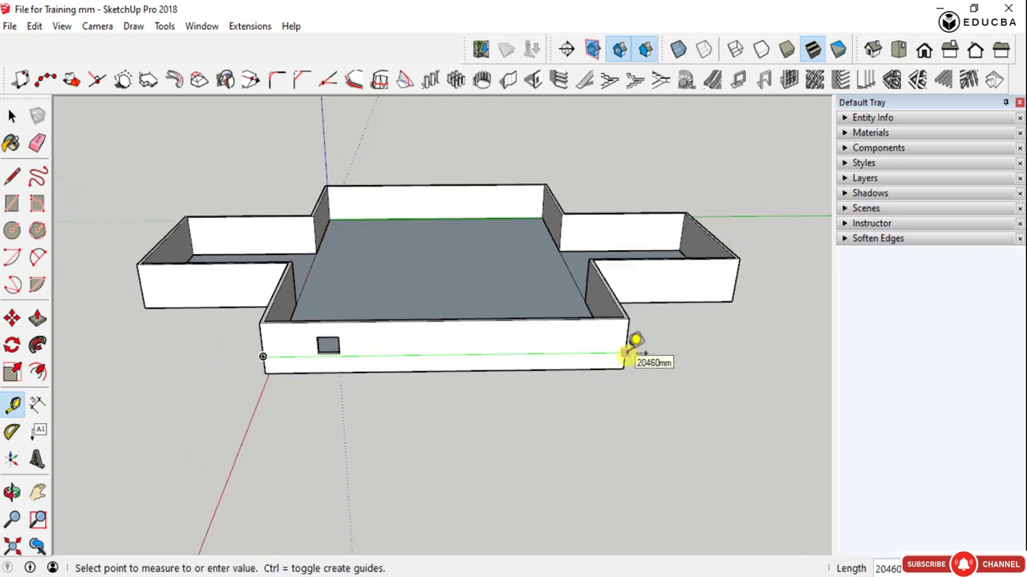
click(642, 353)
key(space)
- Cut a 1200 by 1000 mm opening resting on the guide, 5000 mm horizontally from the wall end opposite the red axis
scroll(321, 360, up, 4)
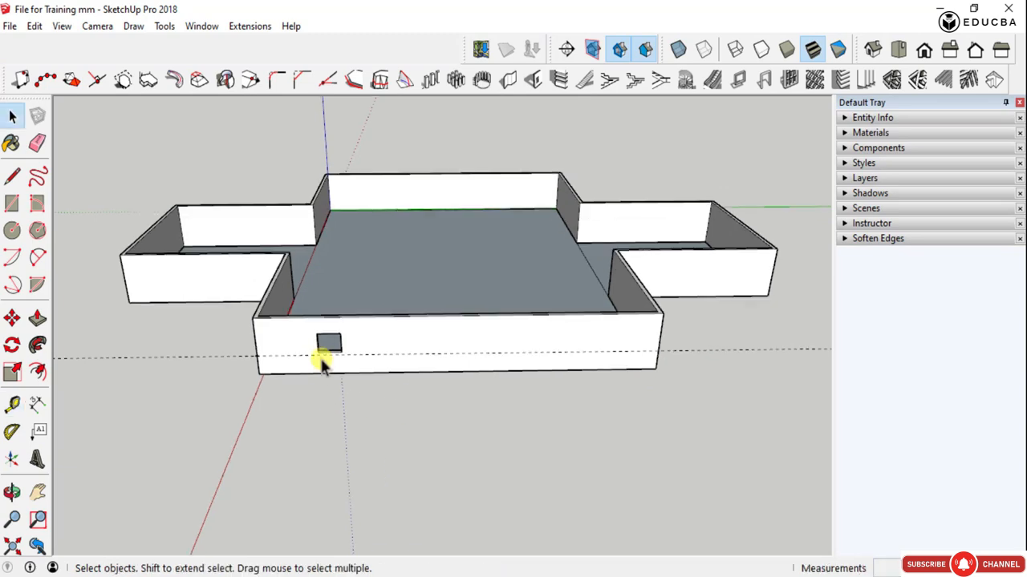
scroll(340, 332, down, 3)
middle_drag(414, 382, 360, 318)
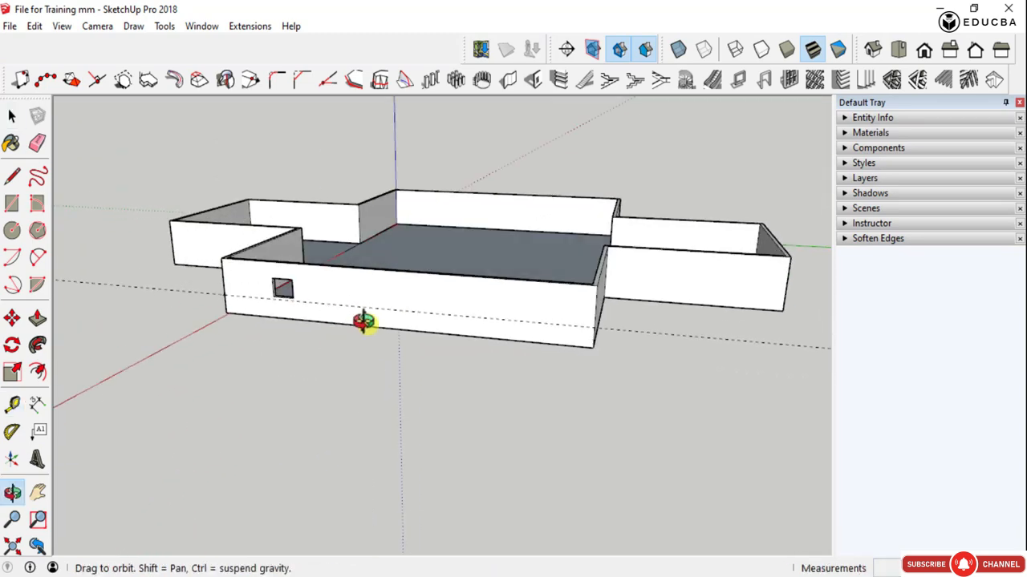
click(538, 81)
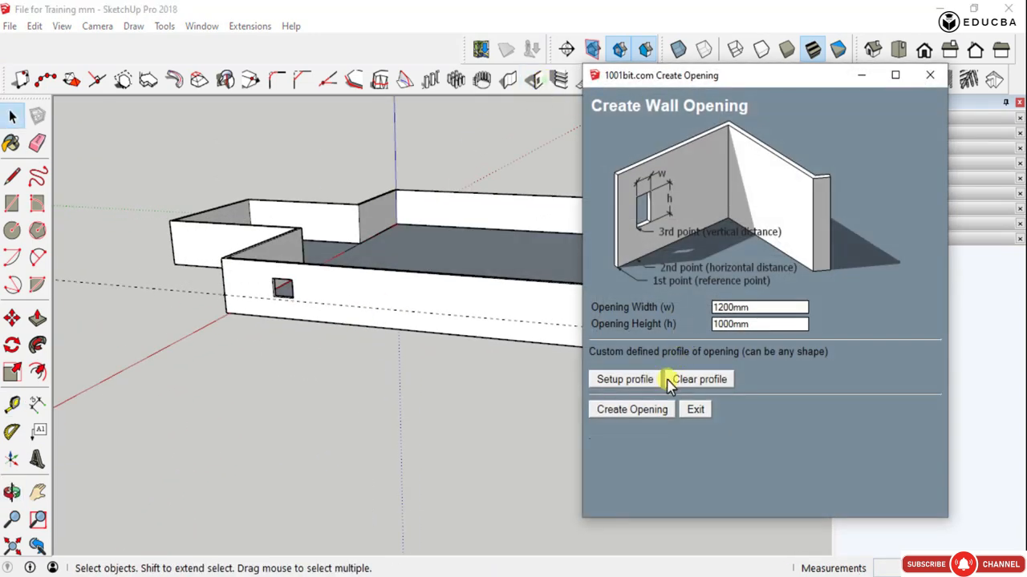
click(632, 410)
scroll(483, 330, up, 5)
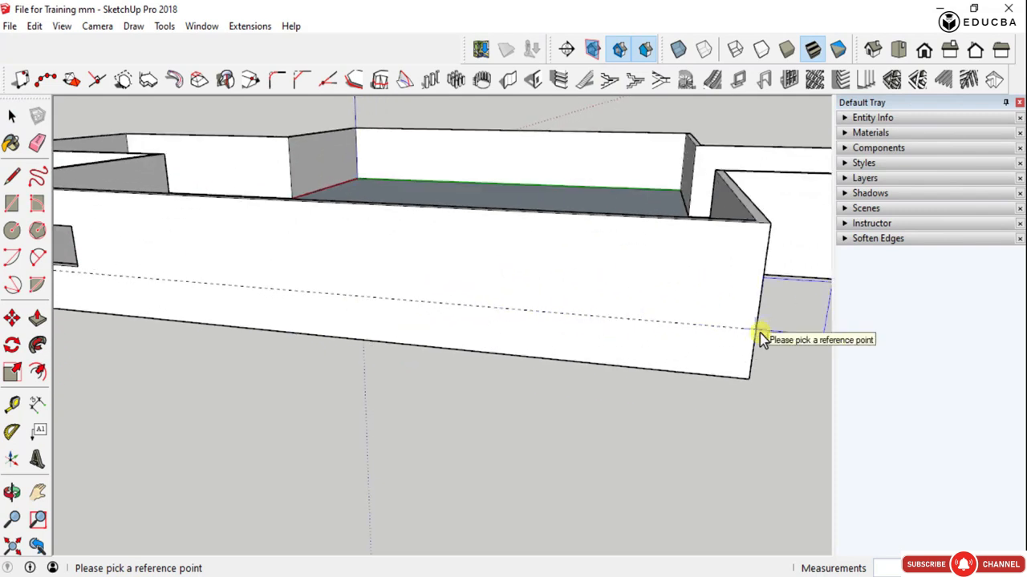
click(760, 329)
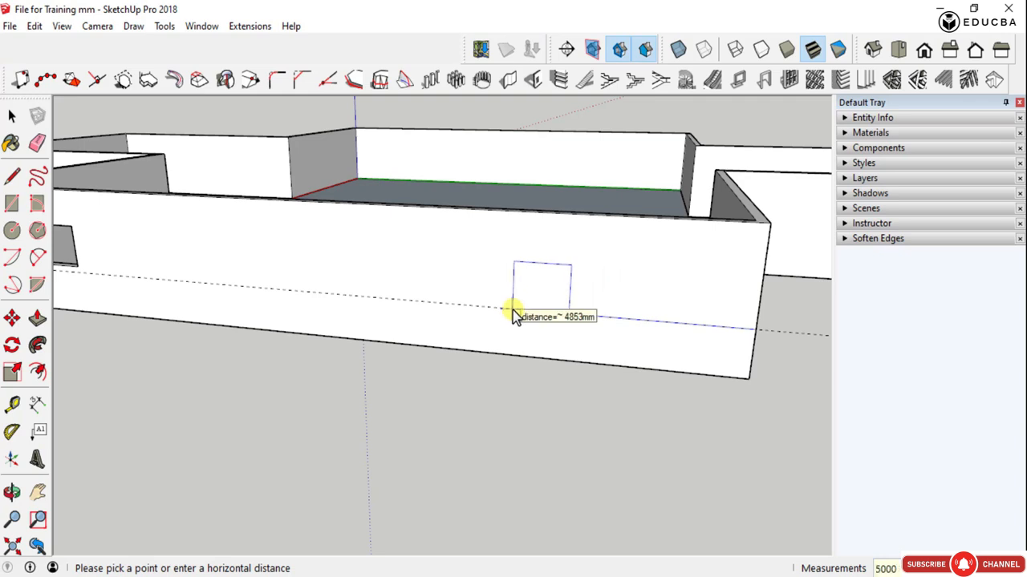
key(Return)
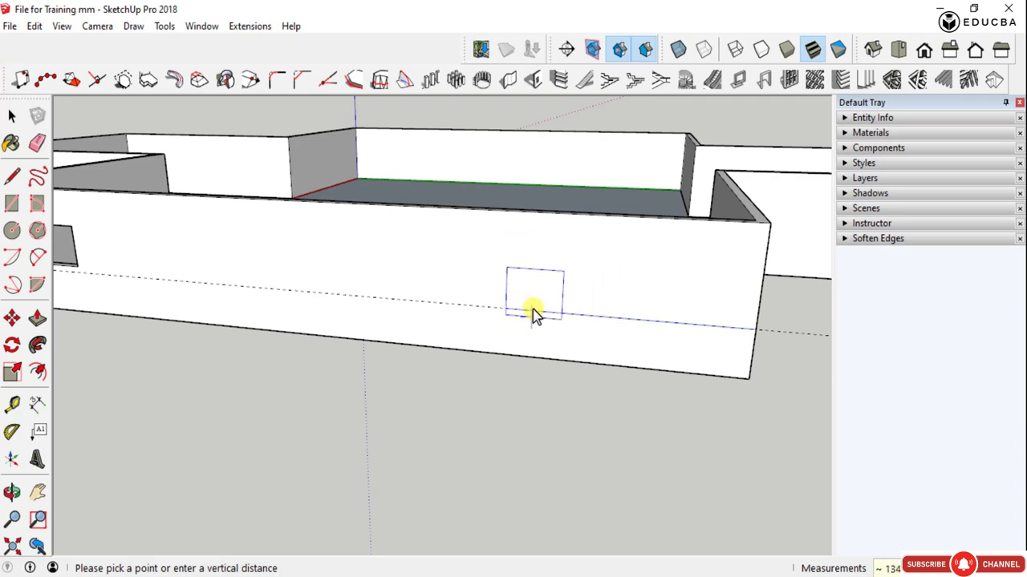
click(523, 313)
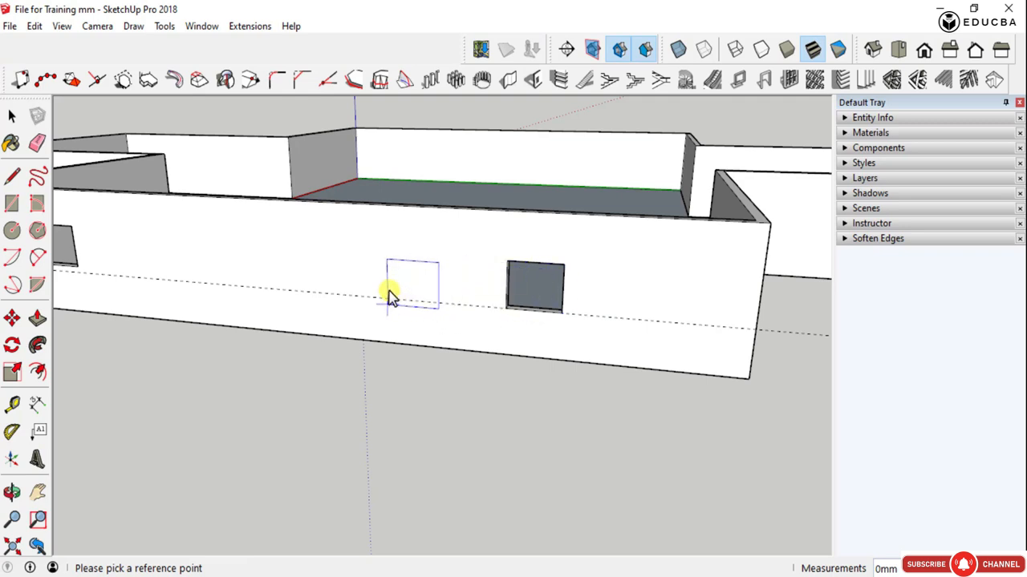
- Cut another opening of the same size on the guide, offset horizontally from the previous opening's lower corner toward the wall's middle
click(503, 310)
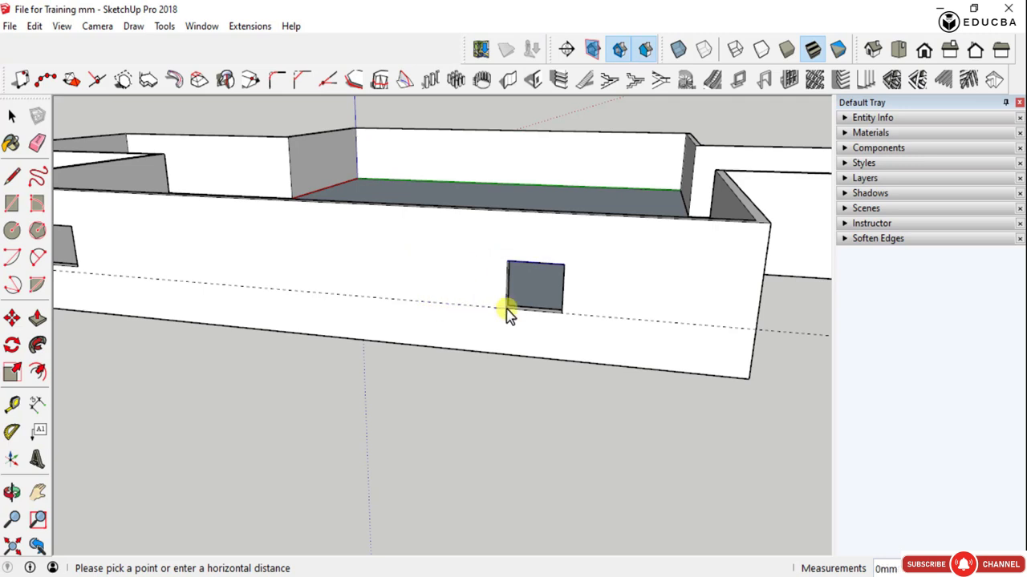
scroll(507, 312, up, 5)
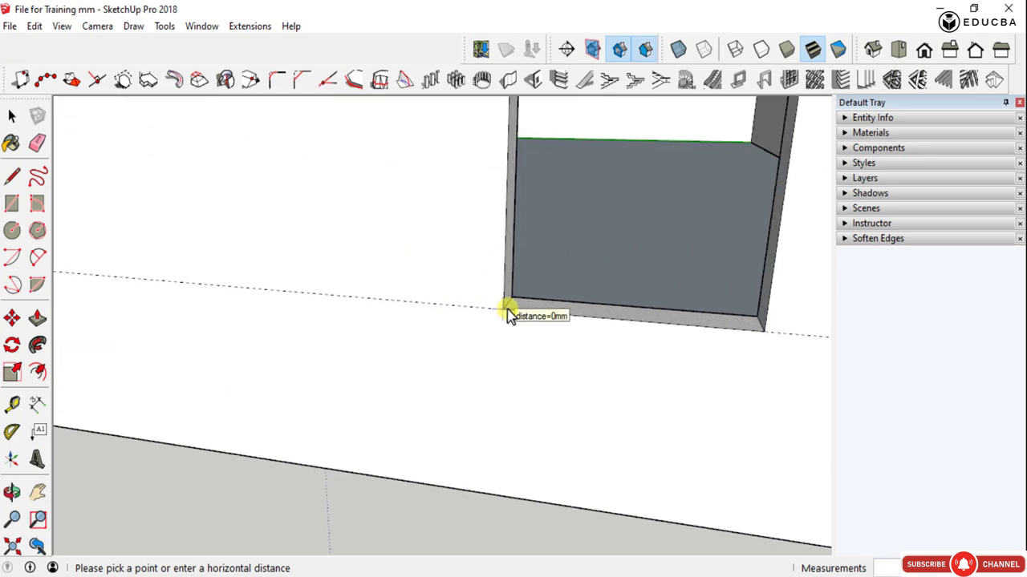
scroll(506, 312, down, 2)
scroll(507, 313, down, 2)
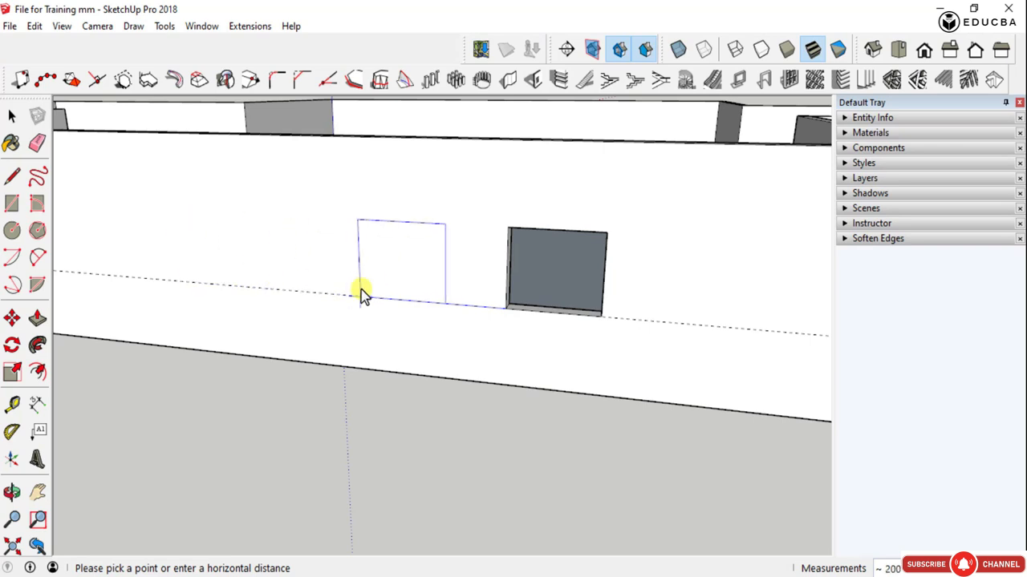
scroll(449, 316, down, 2)
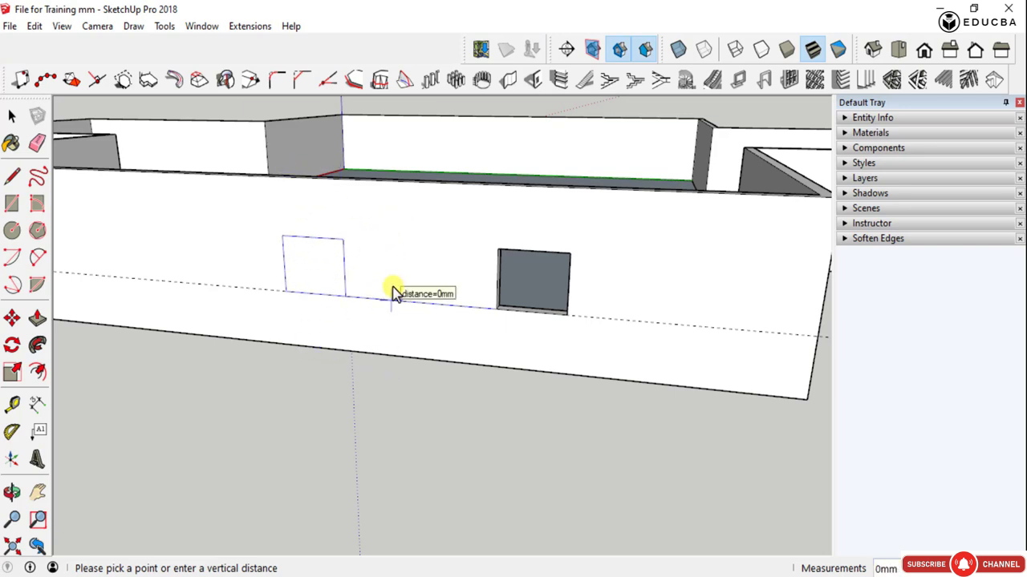
double_click(333, 293)
double_click(677, 336)
scroll(508, 305, down, 3)
key(space)
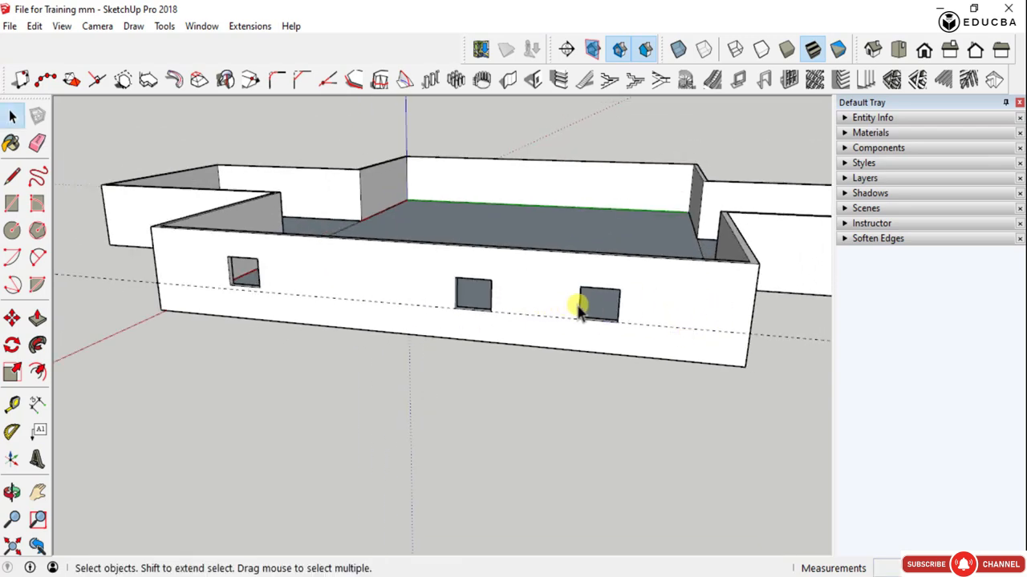
- Inside the wall group, select the original opening nearest the red axis and move it down onto the horizontal guide
middle_drag(579, 311, 245, 275)
scroll(240, 272, up, 4)
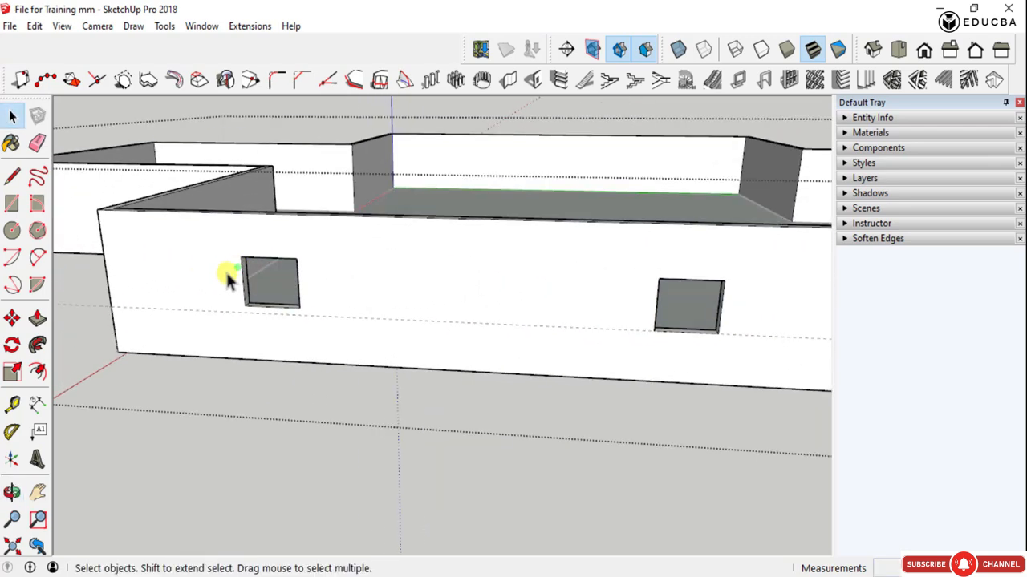
drag(215, 245, 348, 339)
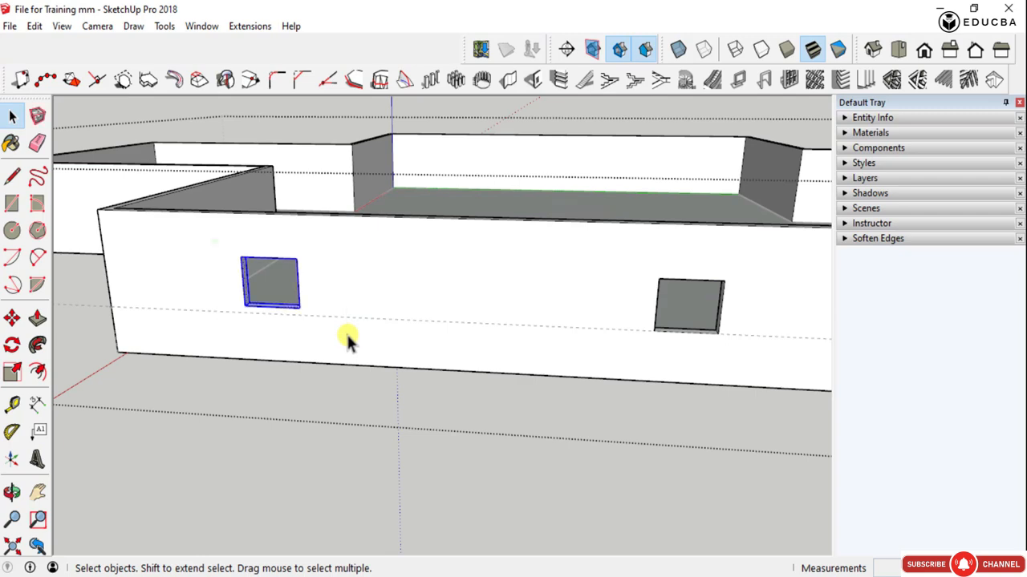
scroll(310, 293, up, 4)
key(m)
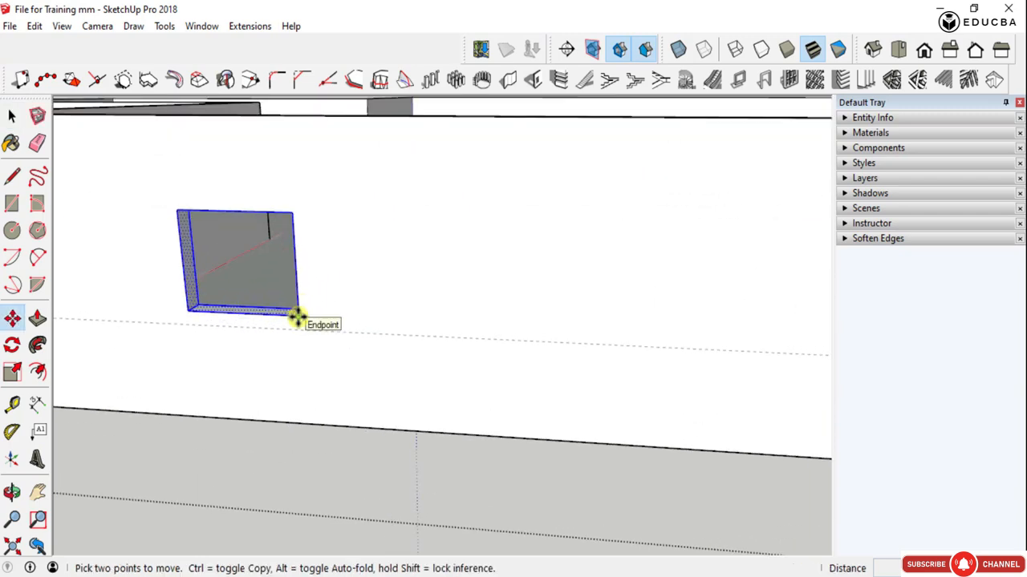
click(296, 318)
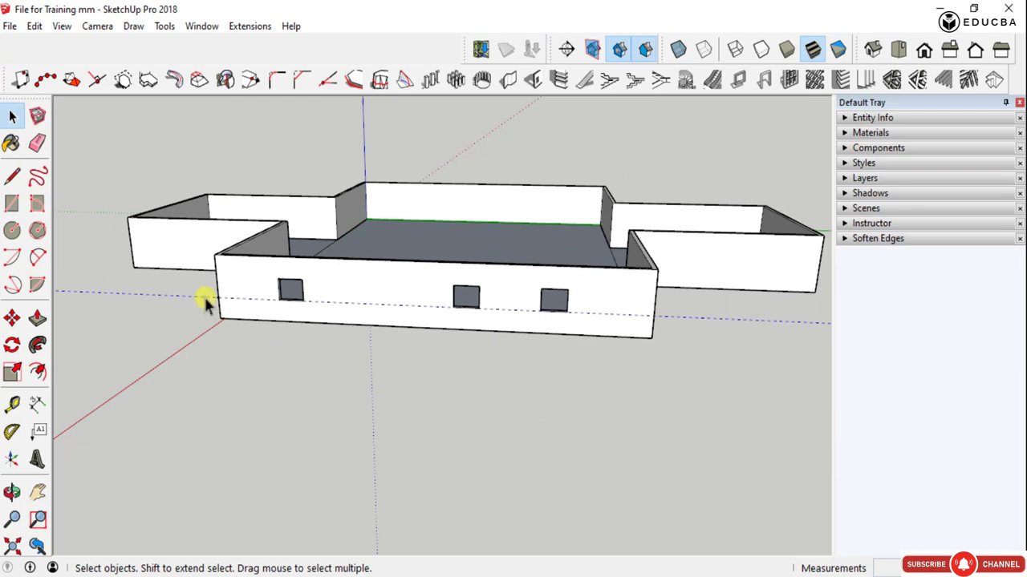
- Delete the horizontal guide and check the alignment of the openings along the long wall
scroll(573, 292, up, 3)
middle_drag(573, 291, 665, 366)
scroll(658, 360, down, 2)
scroll(535, 334, up, 3)
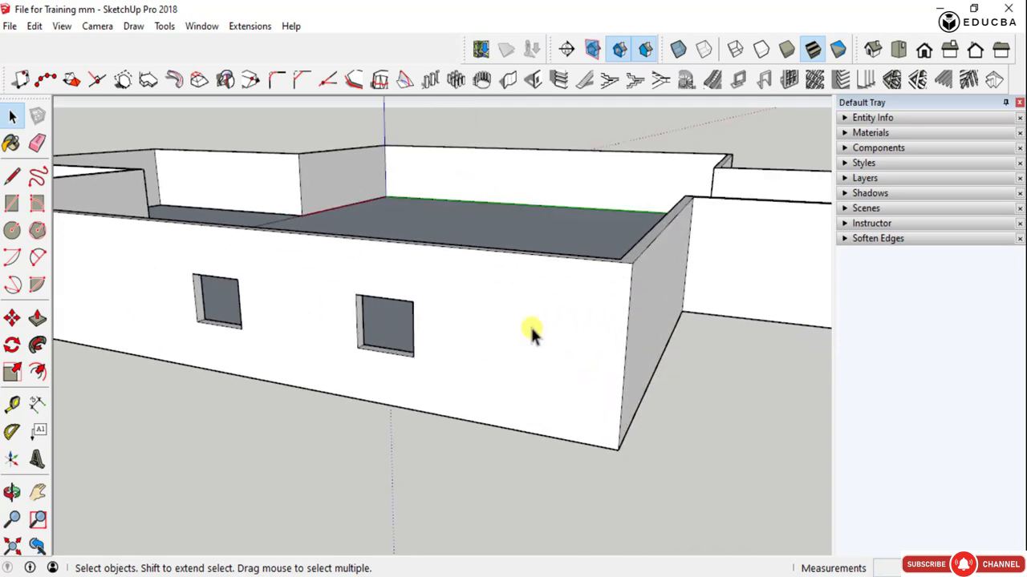
middle_drag(534, 335, 621, 327)
scroll(669, 317, down, 4)
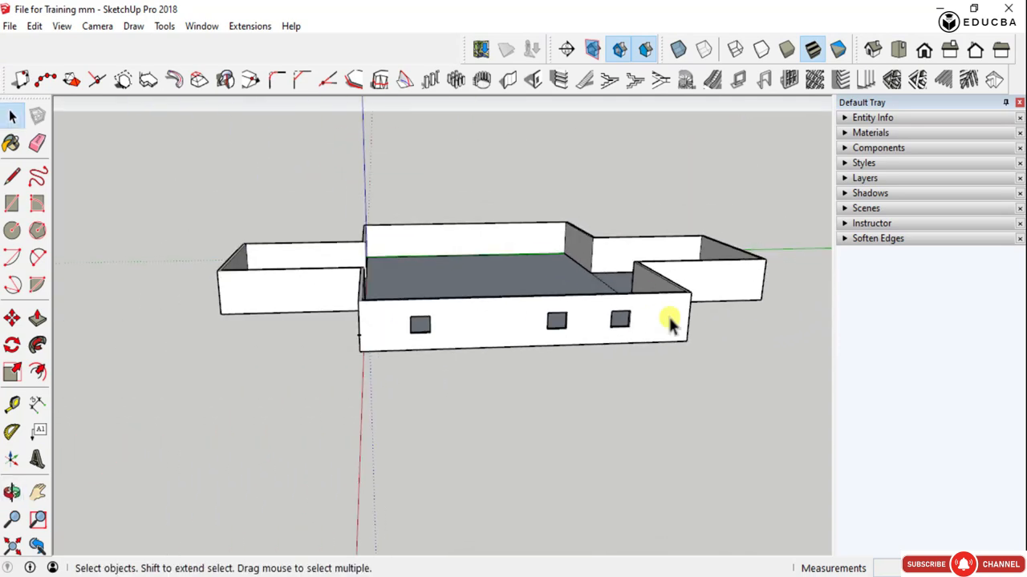
click(534, 82)
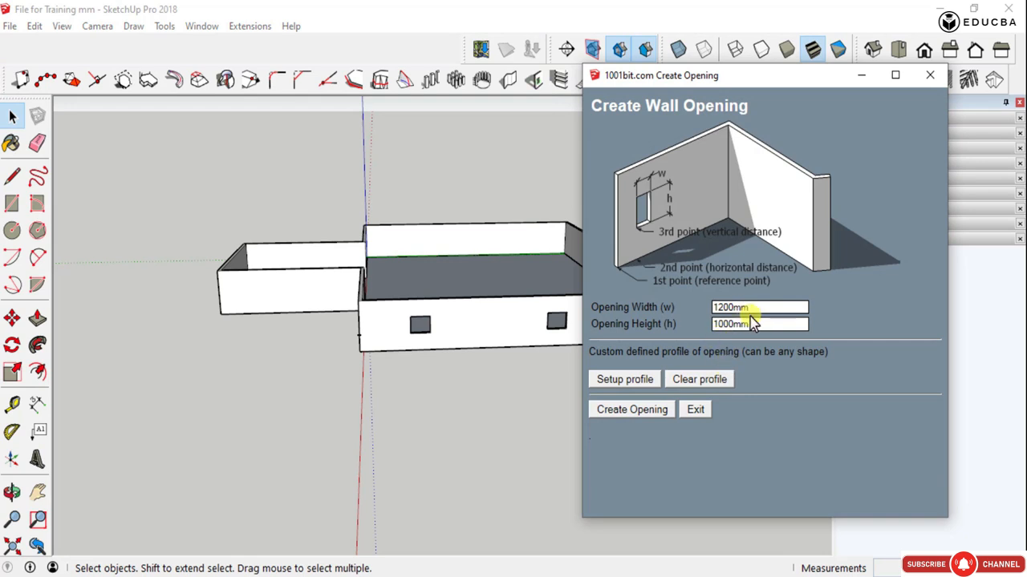
drag(753, 324, 718, 328)
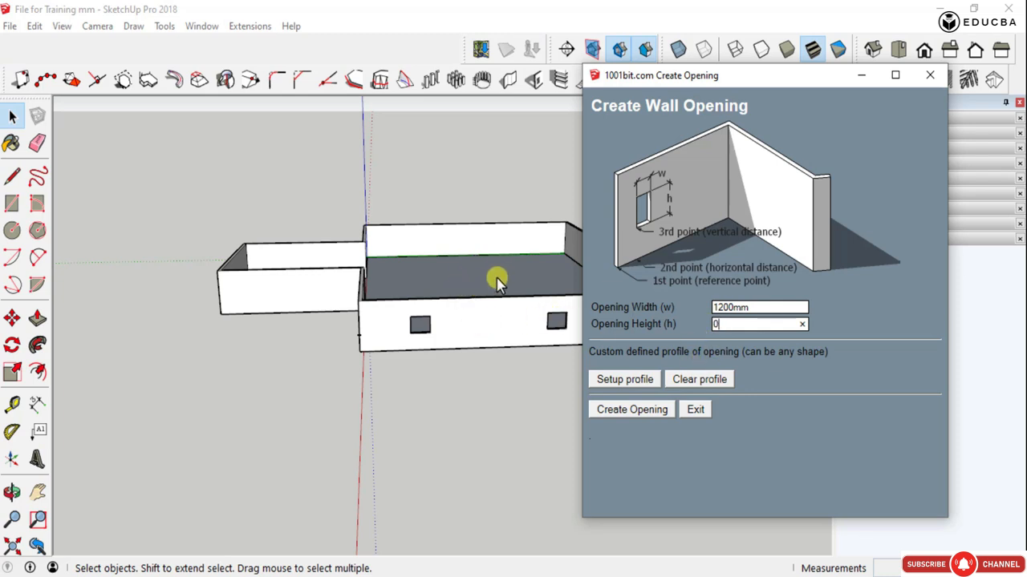
click(617, 412)
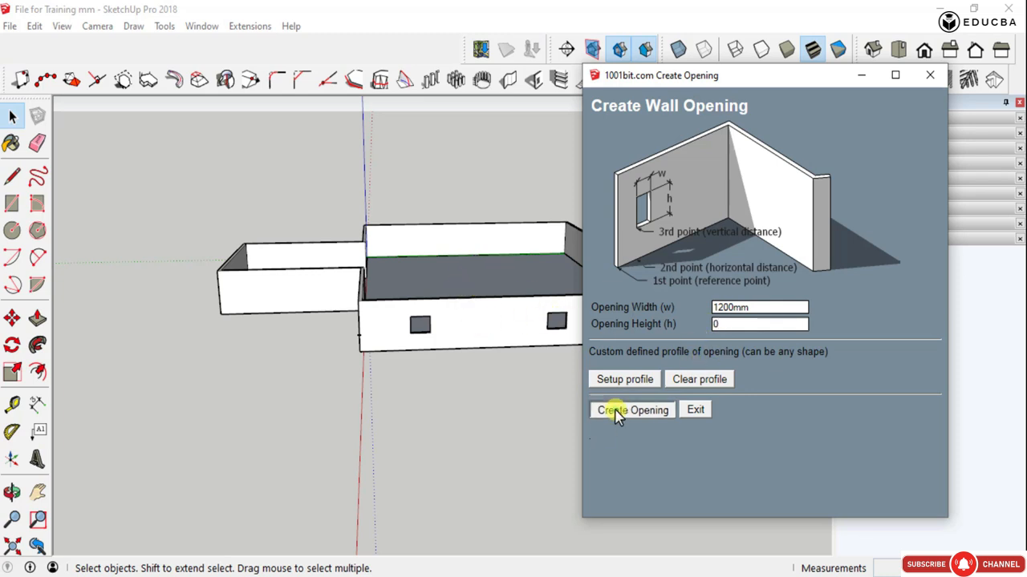
scroll(497, 343, up, 5)
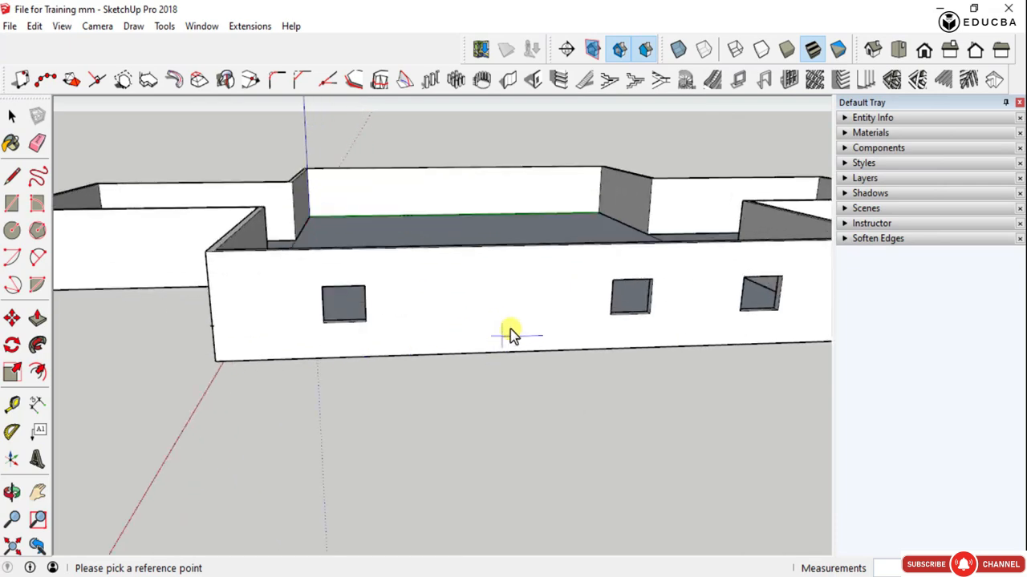
scroll(511, 334, down, 2)
key(space)
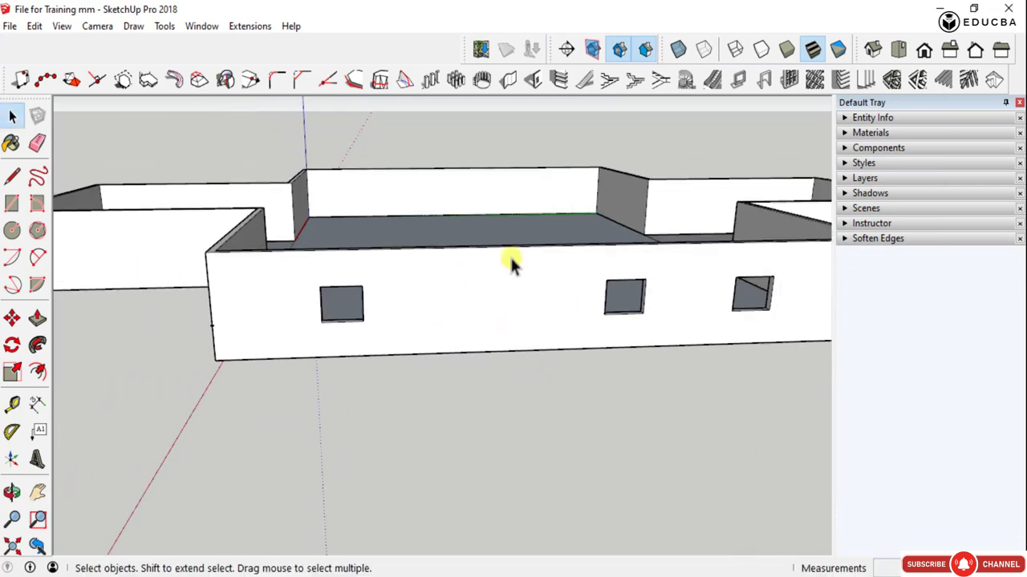
- Cut a 1200 by 2200 mm door opening at the base of the long wall, between the windows, at a vertical distance of 0 mm
click(546, 90)
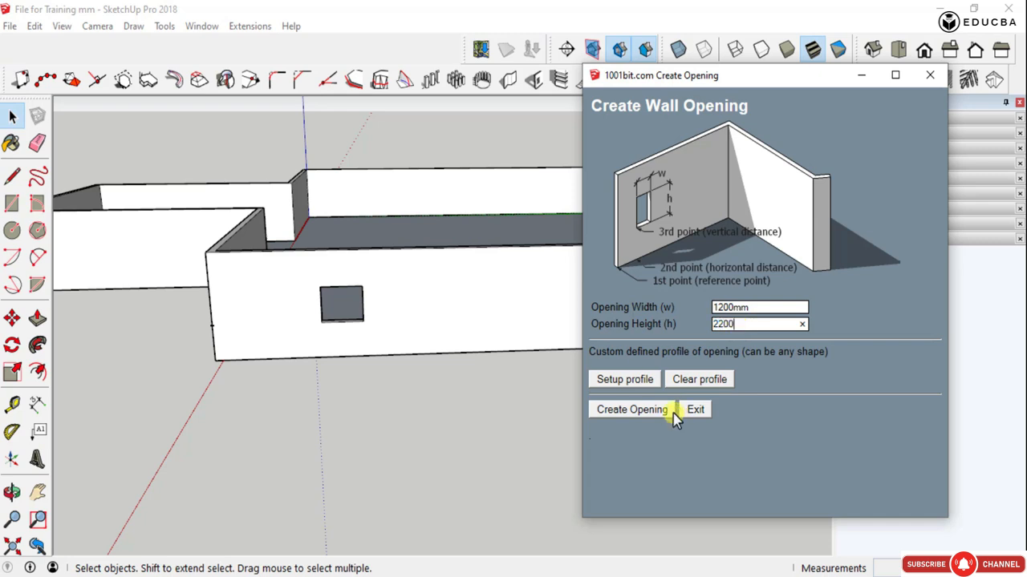
click(632, 409)
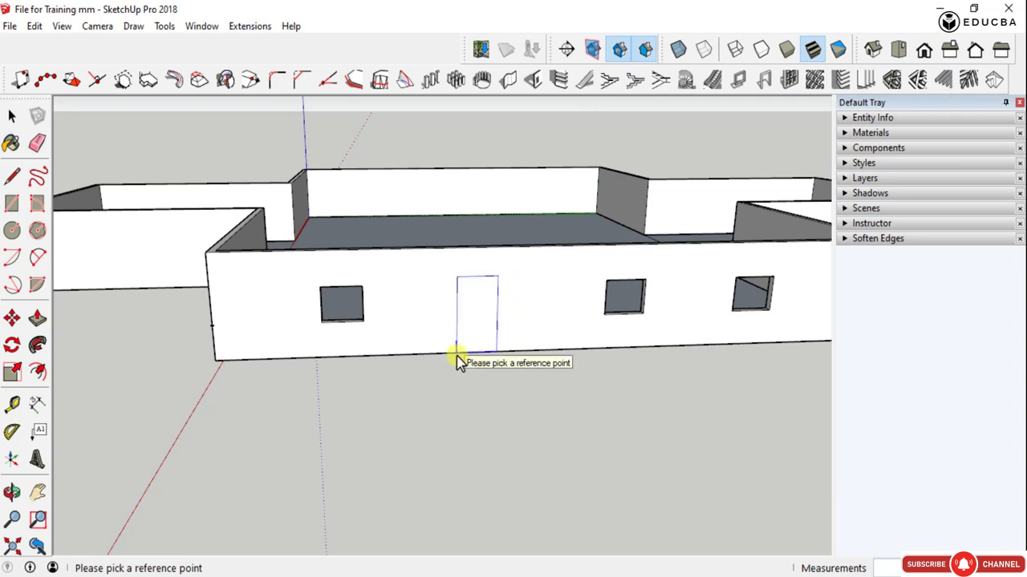
click(509, 353)
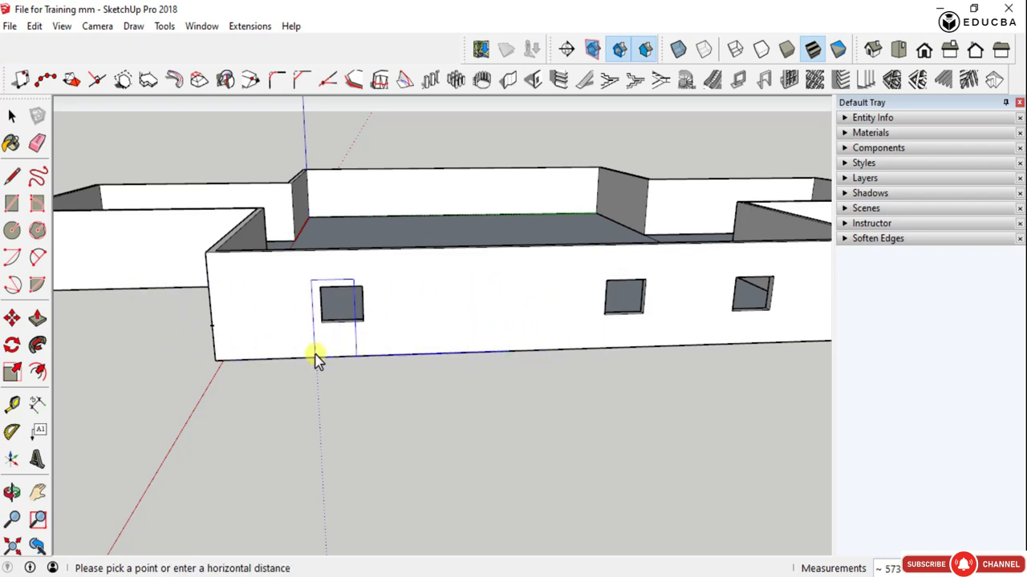
click(504, 348)
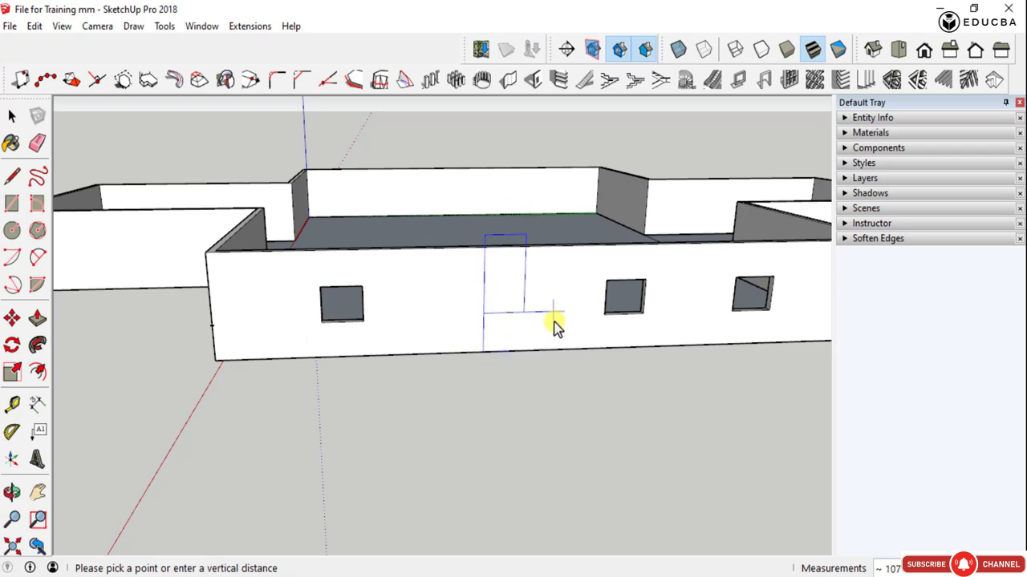
scroll(553, 324, up, 3)
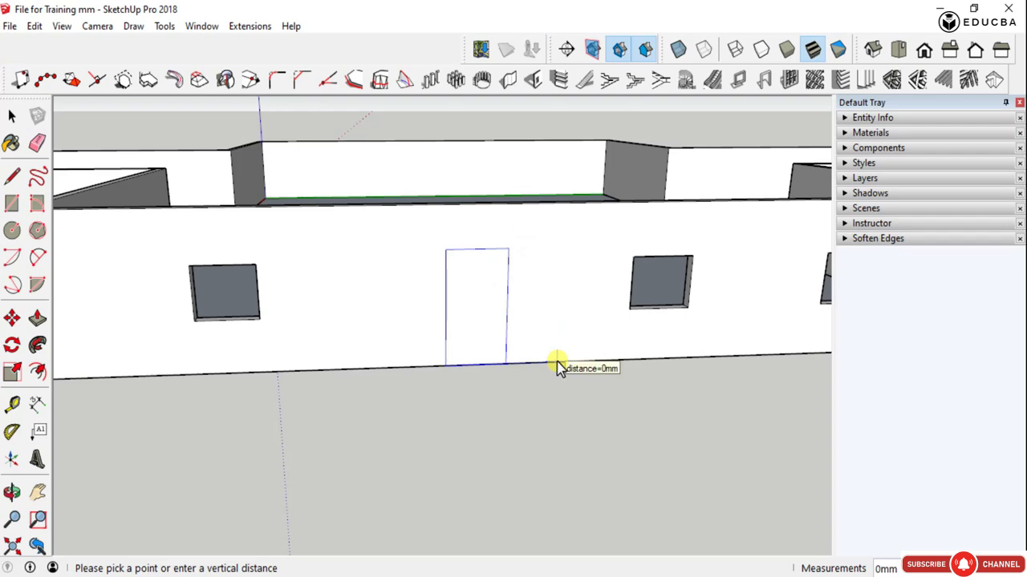
click(572, 362)
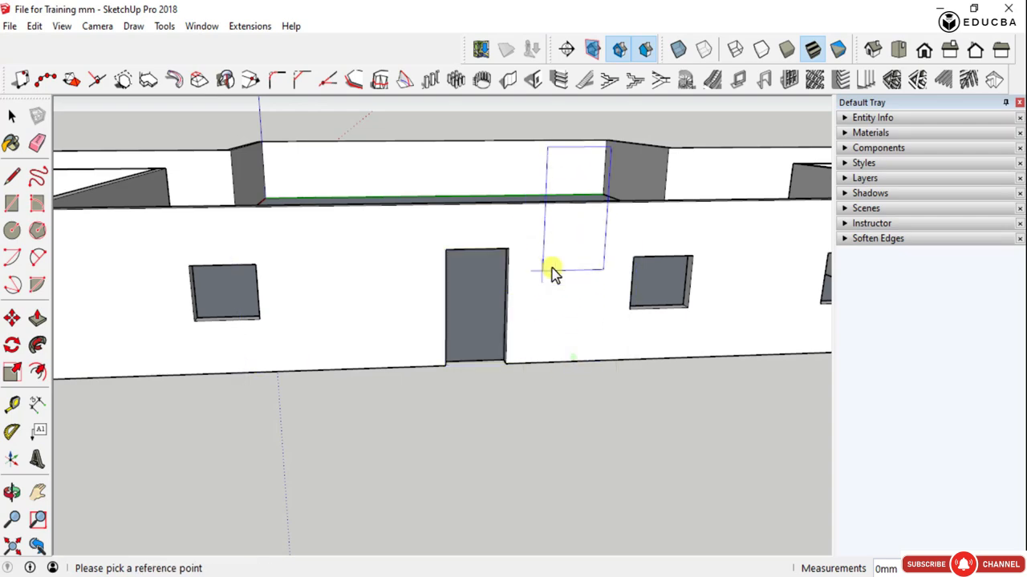
middle_drag(550, 270, 612, 322)
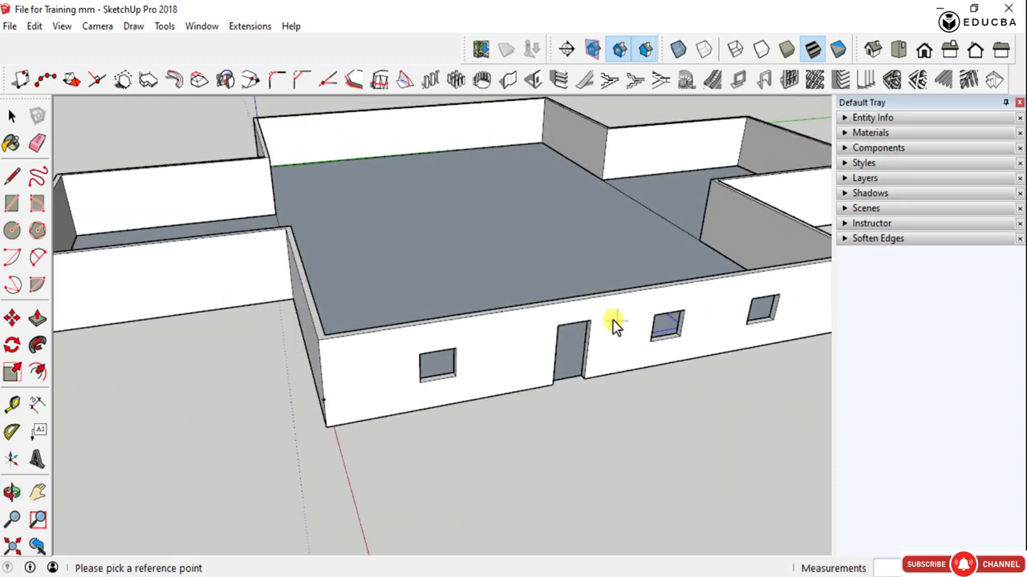
key(space)
- Examine the door and window openings in the long wall from the outside and from across the floor
scroll(479, 329, down, 2)
middle_drag(552, 351, 518, 285)
middle_drag(607, 254, 486, 275)
scroll(290, 272, up, 4)
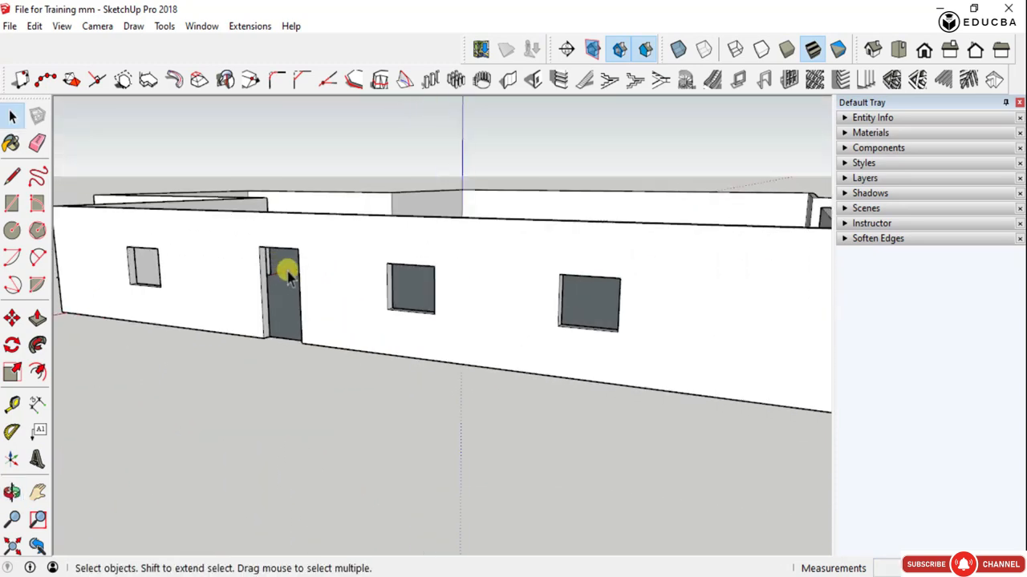
scroll(736, 311, down, 3)
middle_drag(732, 311, 451, 363)
scroll(461, 370, up, 4)
scroll(591, 364, down, 6)
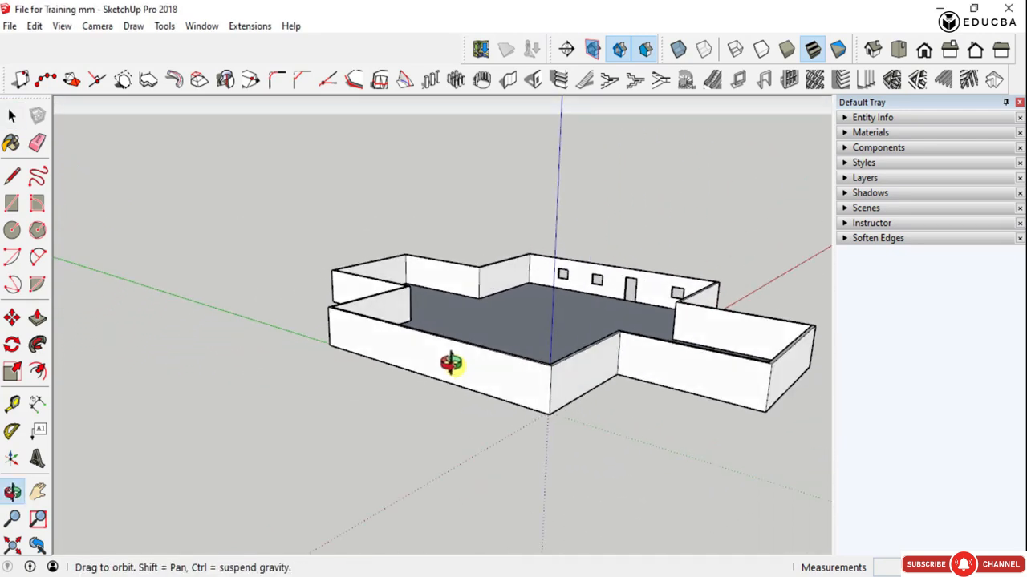
scroll(553, 387, up, 4)
scroll(534, 263, down, 1)
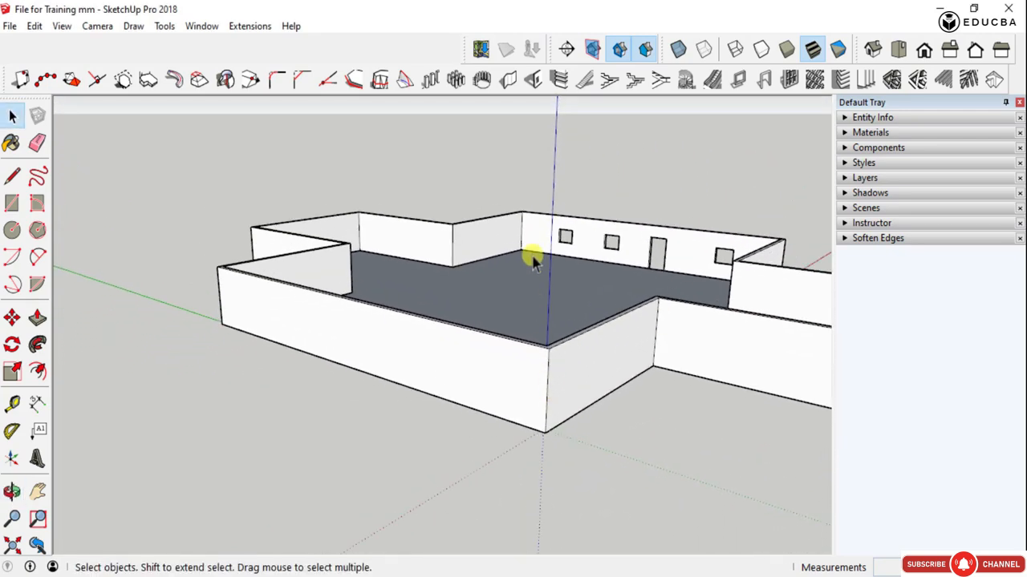
- Try to create horizontal grooves with no wall face selected
scroll(534, 262, up, 3)
scroll(571, 156, down, 2)
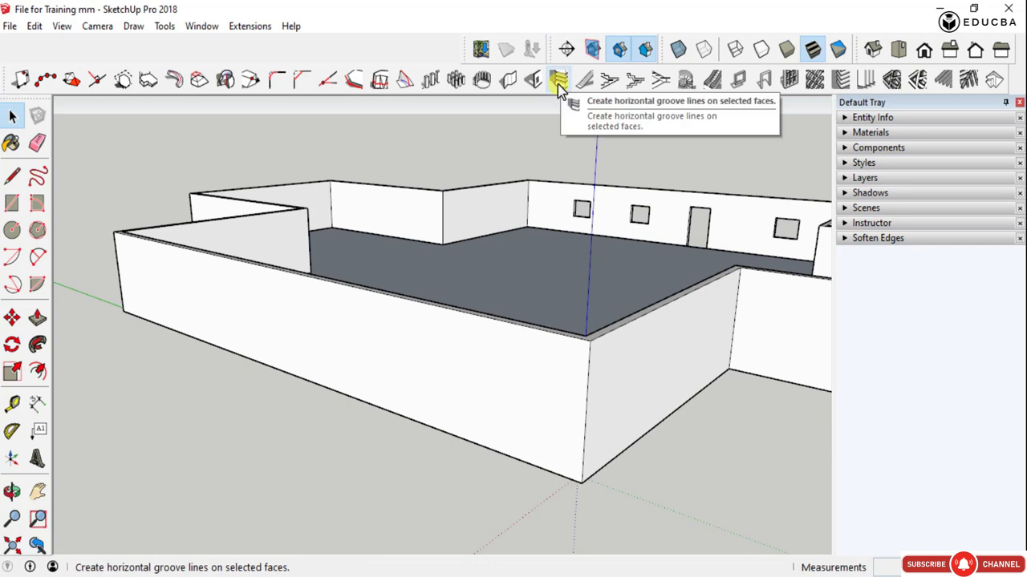
click(558, 82)
click(593, 332)
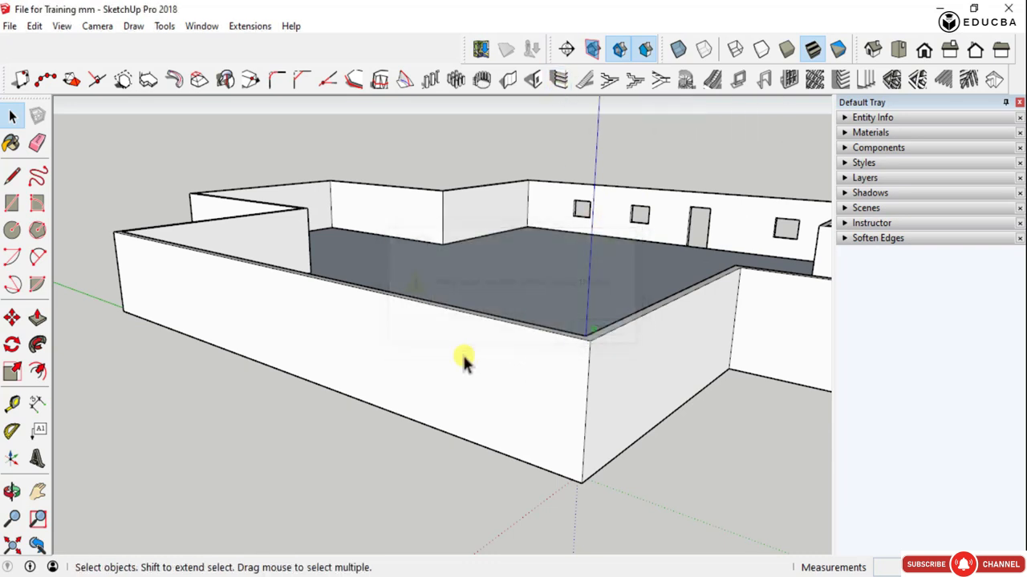
- Open the wall group for editing and select the outer face of the wall running along the green axis from the origin
scroll(460, 362, down, 3)
middle_drag(458, 362, 408, 355)
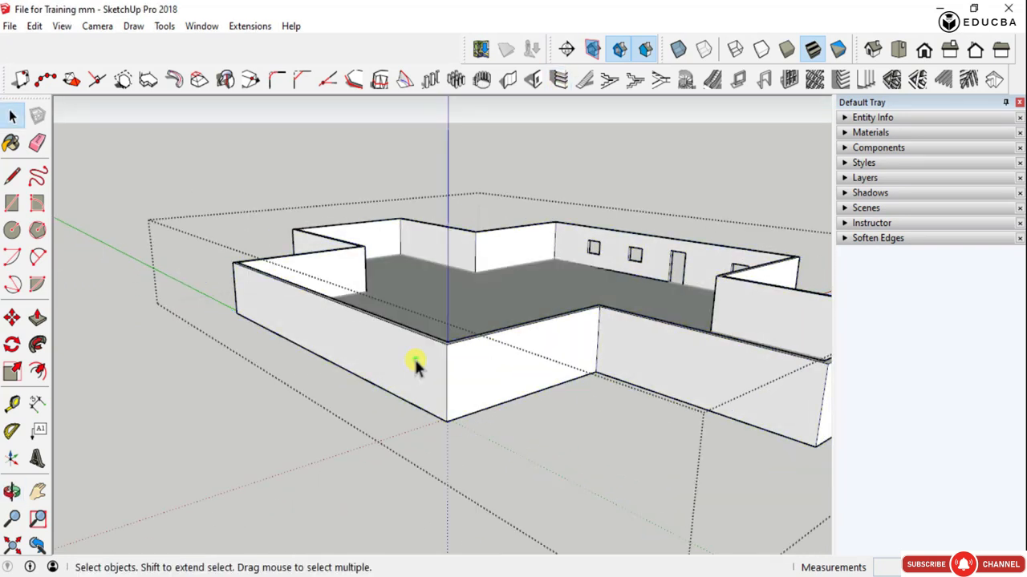
middle_drag(432, 369, 561, 412)
scroll(458, 381, up, 3)
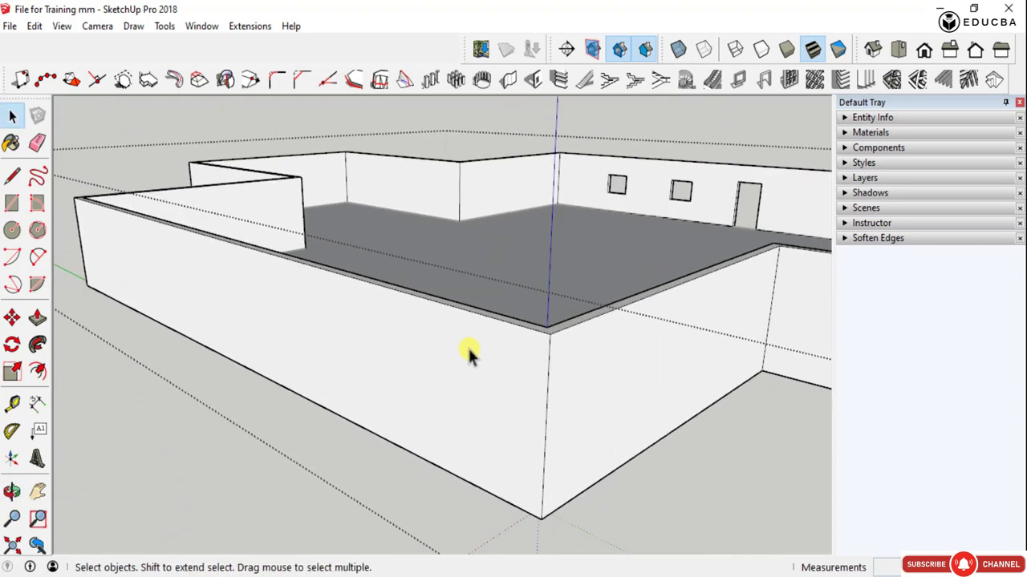
click(467, 347)
scroll(551, 341, down, 2)
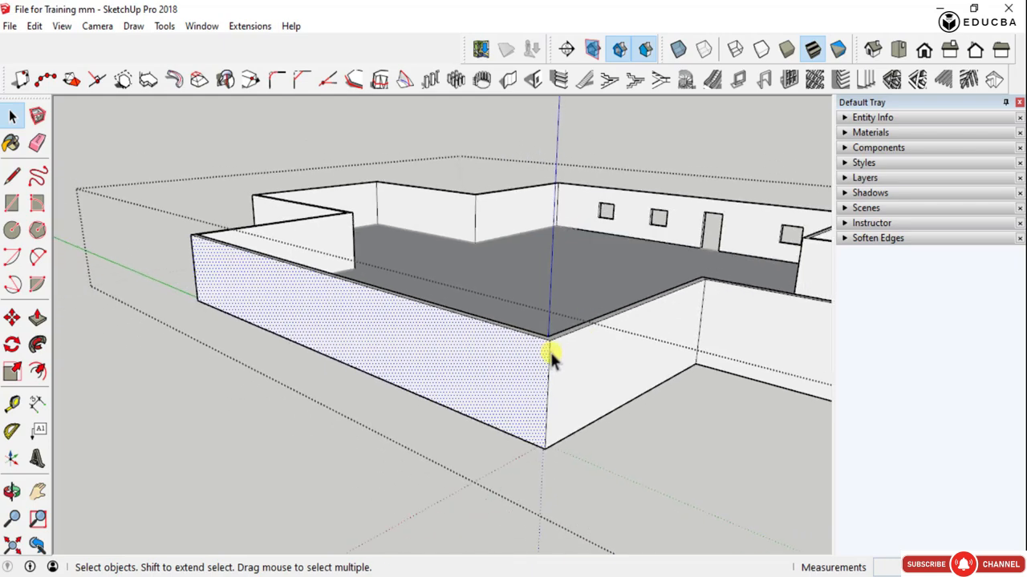
middle_drag(337, 321, 538, 335)
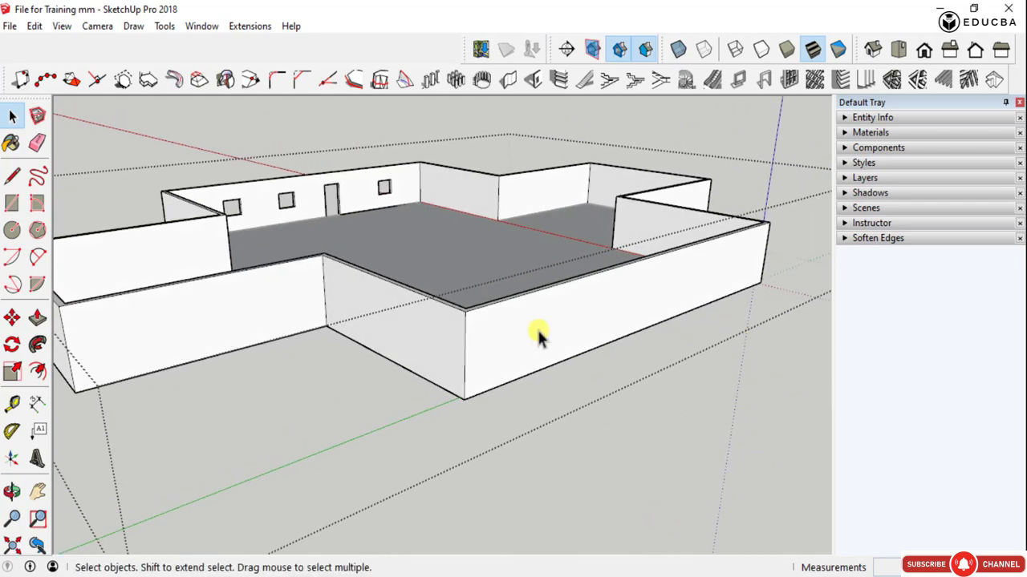
click(441, 329)
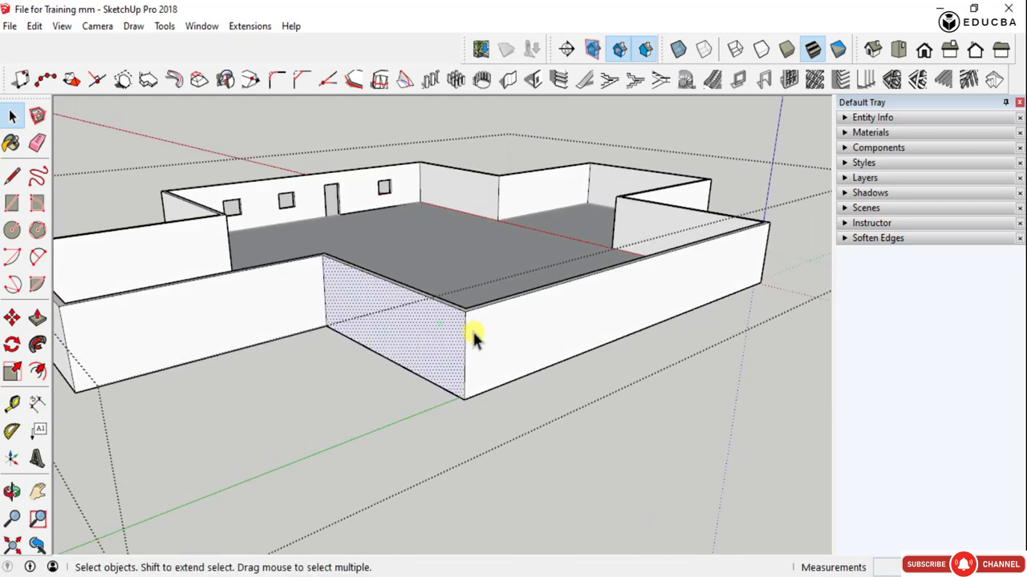
click(498, 333)
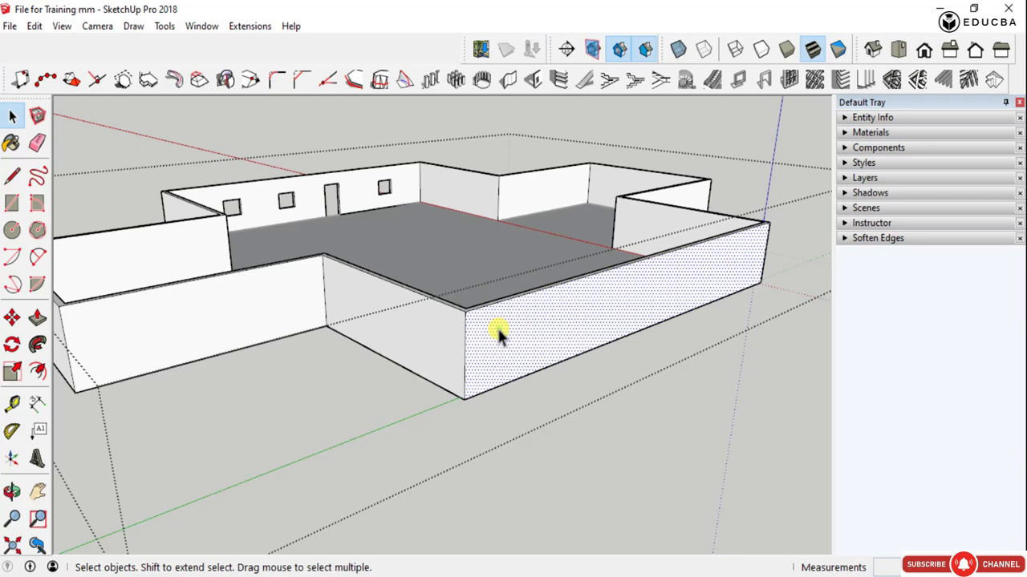
scroll(505, 357, up, 3)
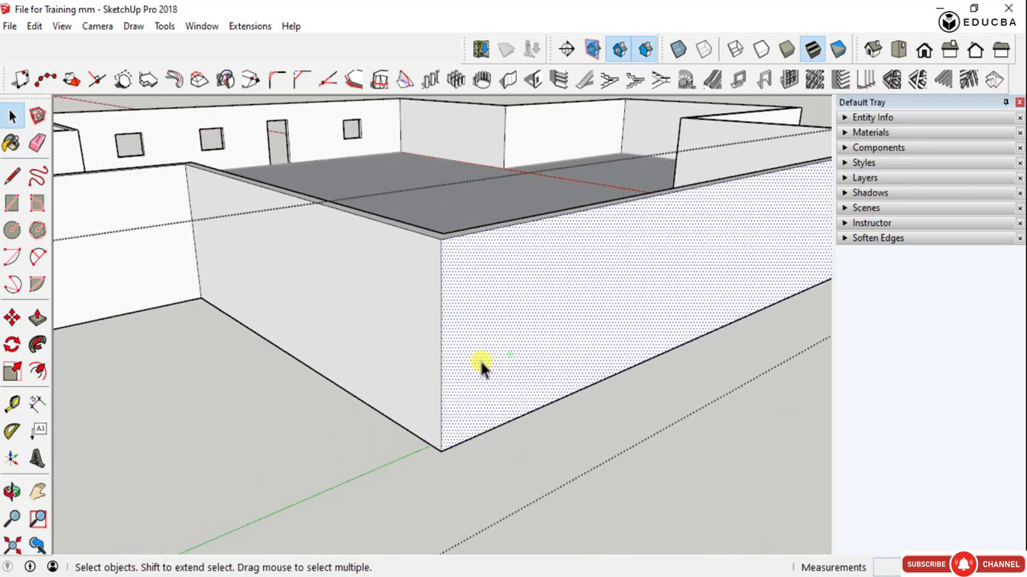
- Start Create Grooves on the selected face and review the external and internal dimensions, depth, spacing and number of grooves
click(562, 81)
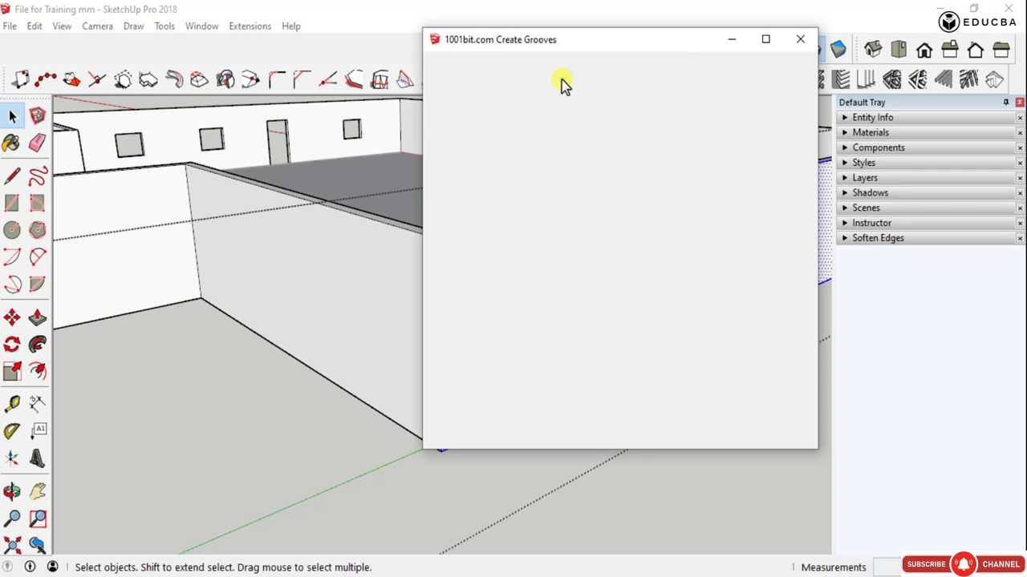
click(802, 40)
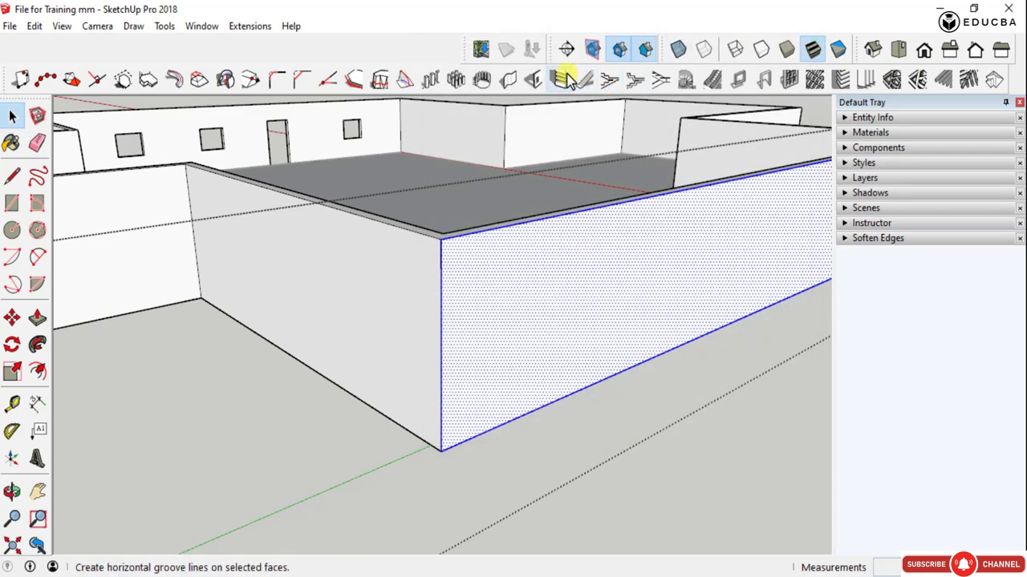
click(565, 73)
drag(595, 40, 217, 61)
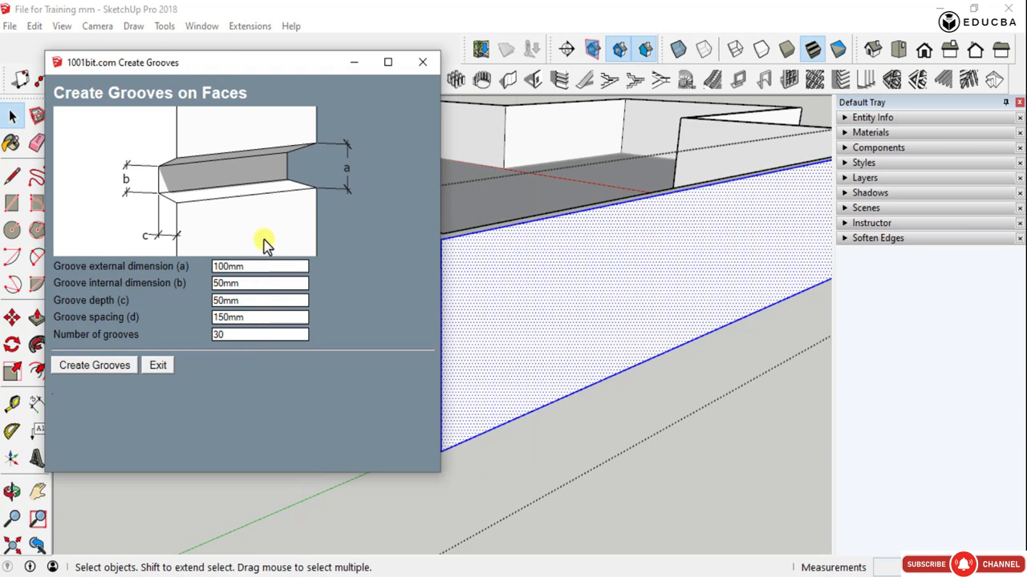
click(238, 318)
click(238, 332)
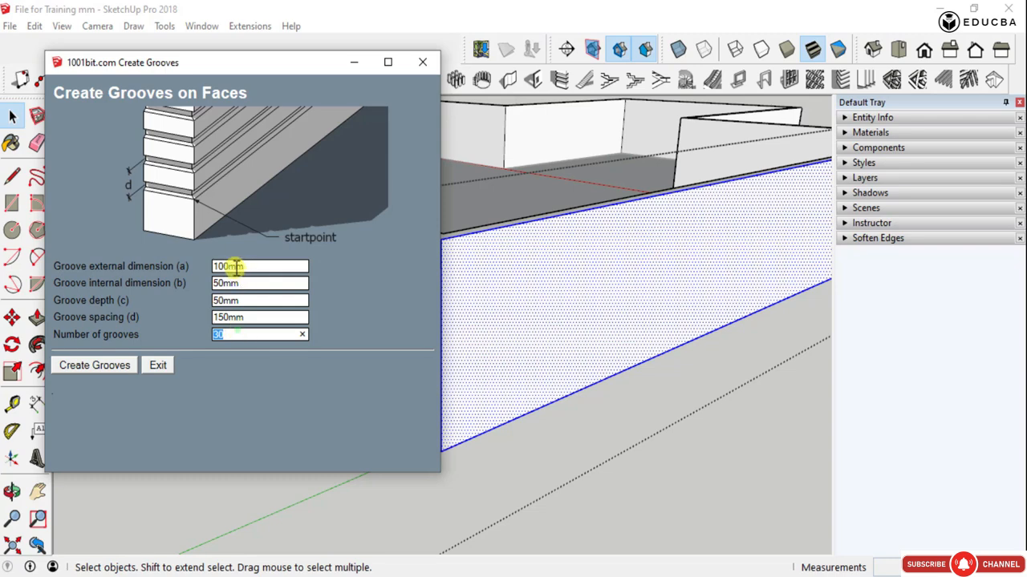
click(236, 270)
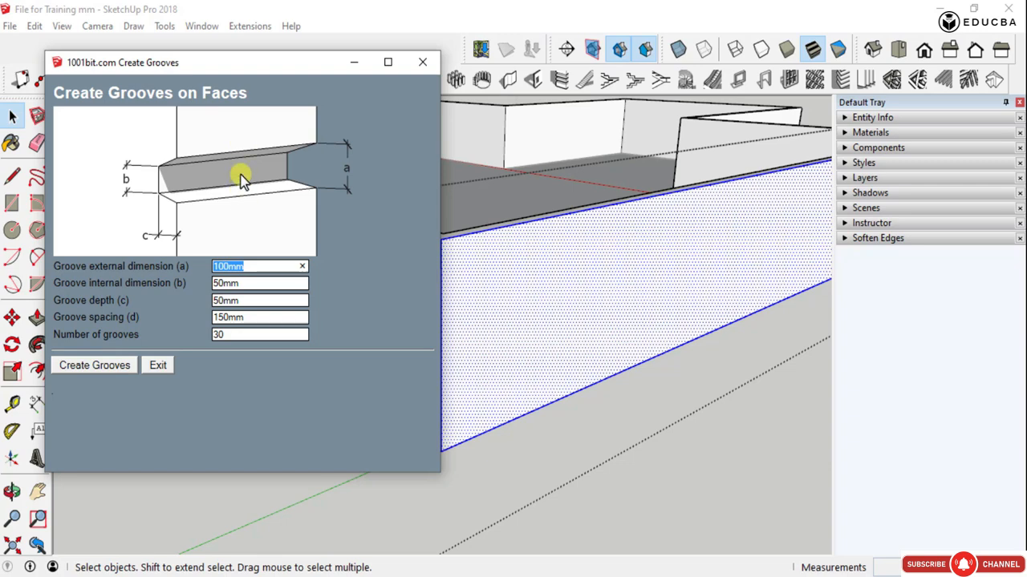
click(283, 267)
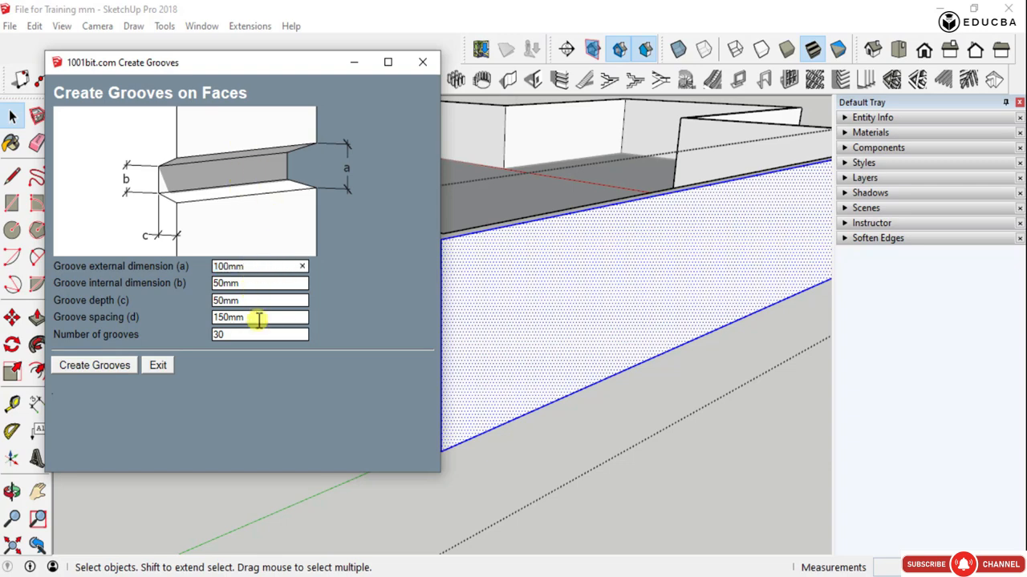
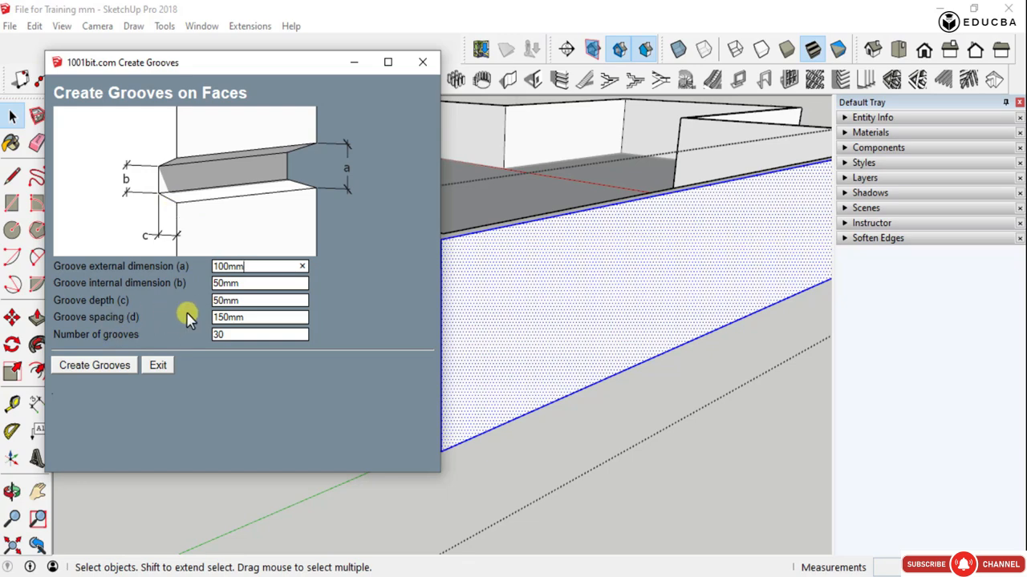
- Create 25 grooves at 200 mm spacing on the selected wall face, starting from its lower corner, with softened edges
double_click(223, 318)
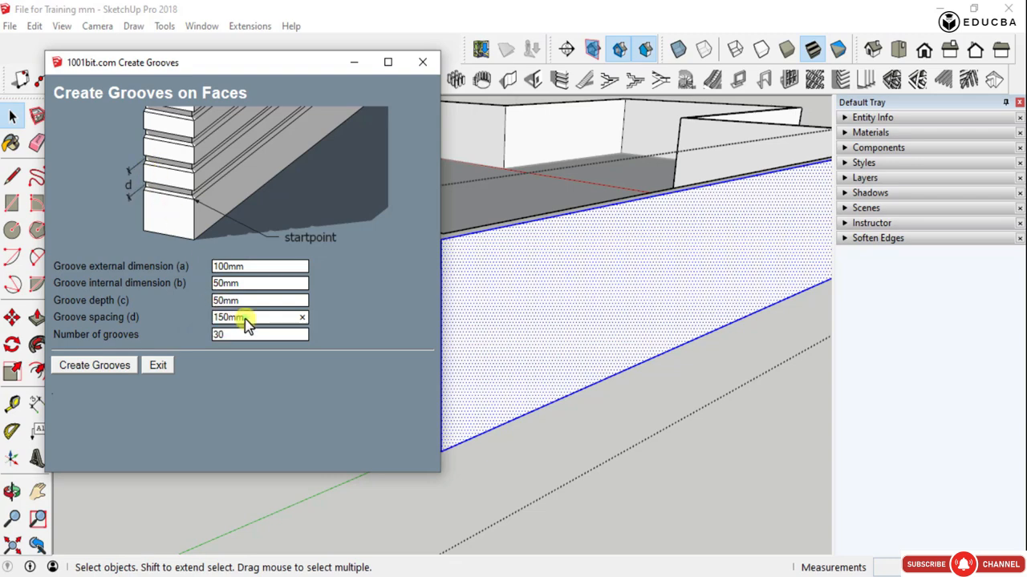
drag(244, 312, 216, 309)
text(200)
click(94, 365)
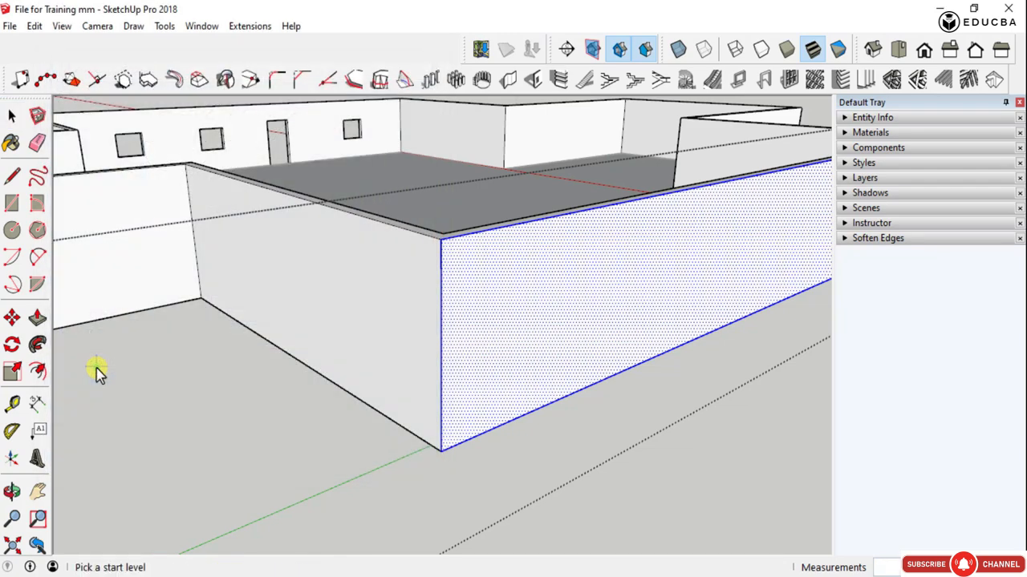
click(442, 446)
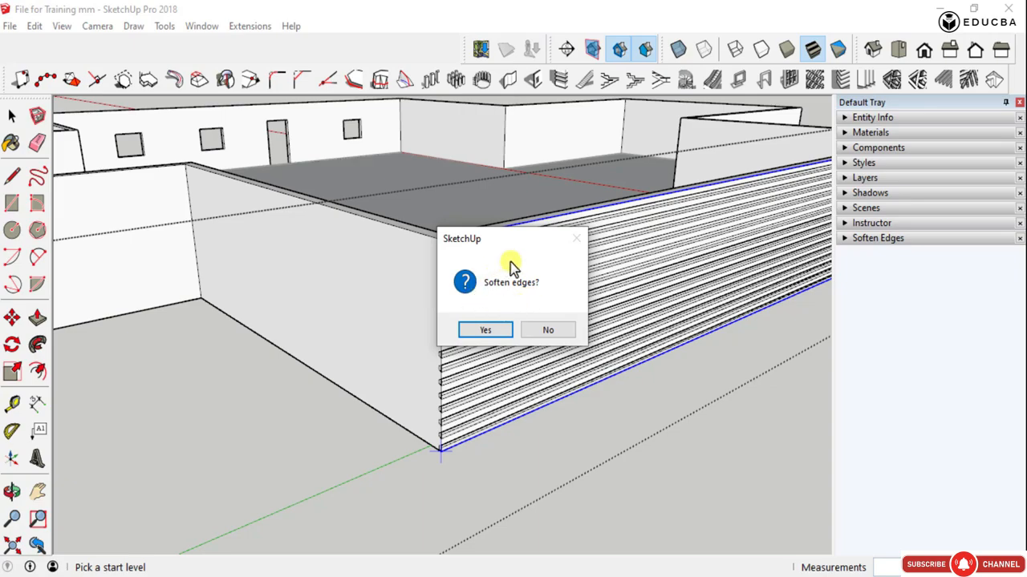
click(487, 331)
- Examine the grooved wall face up close, along its length and from both end corners
scroll(564, 316, up, 5)
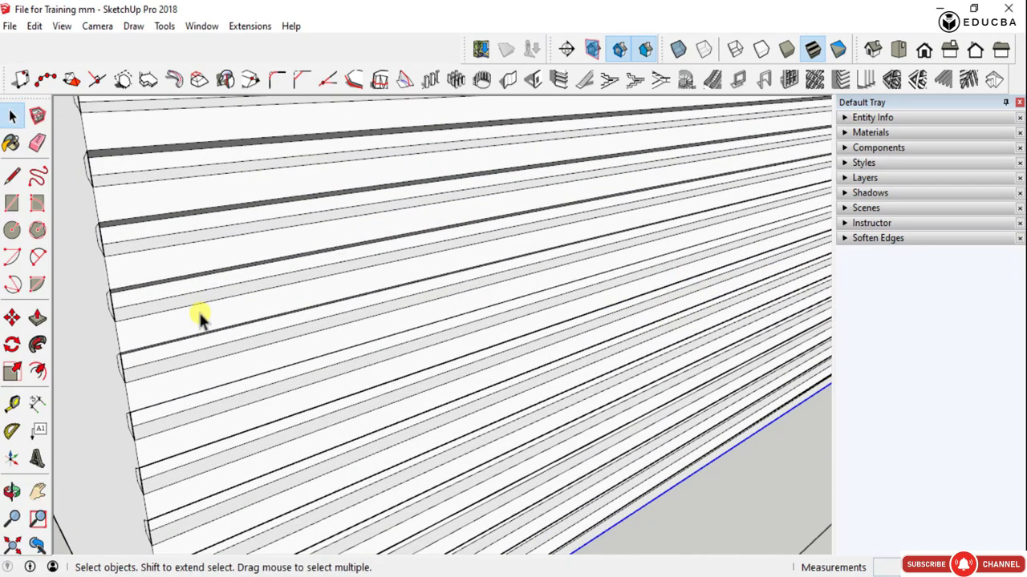
middle_drag(200, 316, 328, 332)
scroll(185, 289, down, 3)
scroll(325, 337, down, 2)
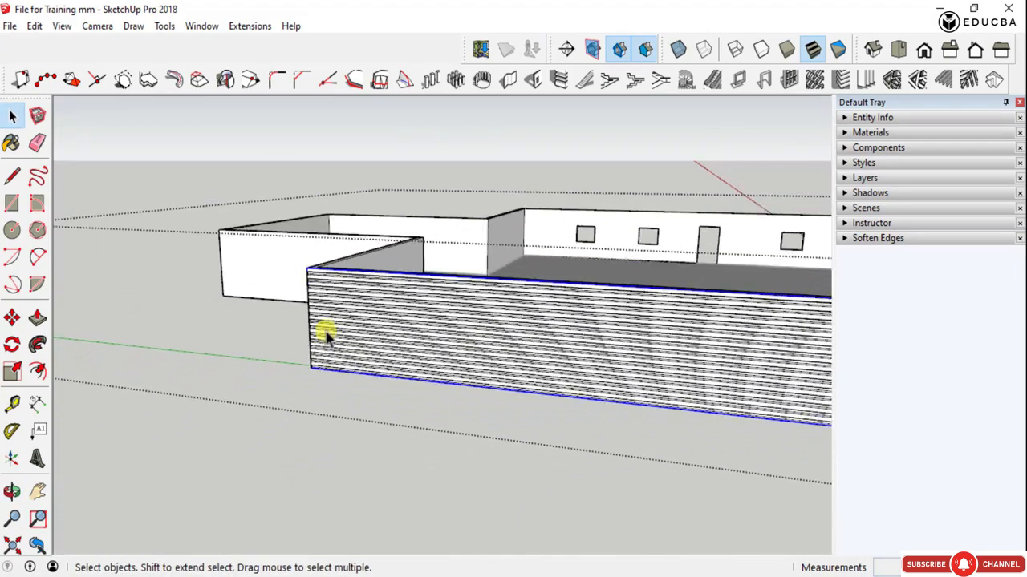
scroll(653, 355, down, 3)
scroll(713, 362, up, 5)
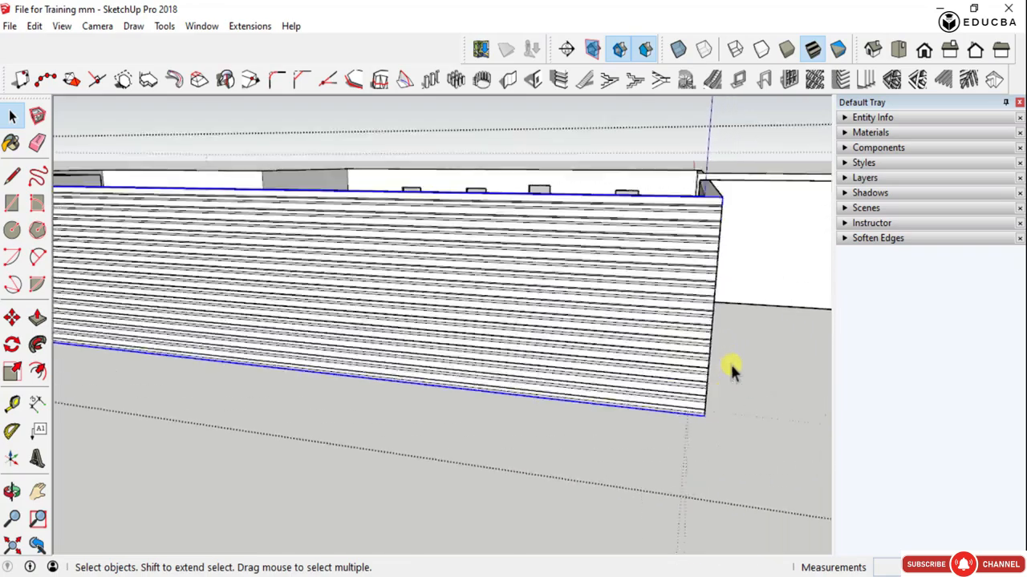
middle_drag(731, 369, 514, 397)
scroll(512, 395, down, 2)
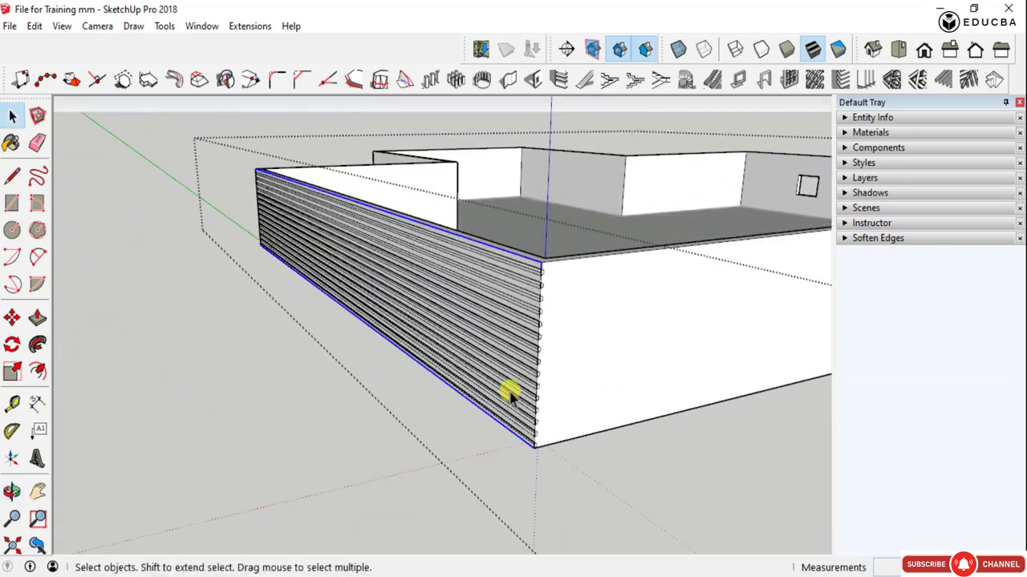
scroll(510, 395, down, 2)
middle_drag(465, 360, 337, 266)
scroll(251, 250, up, 4)
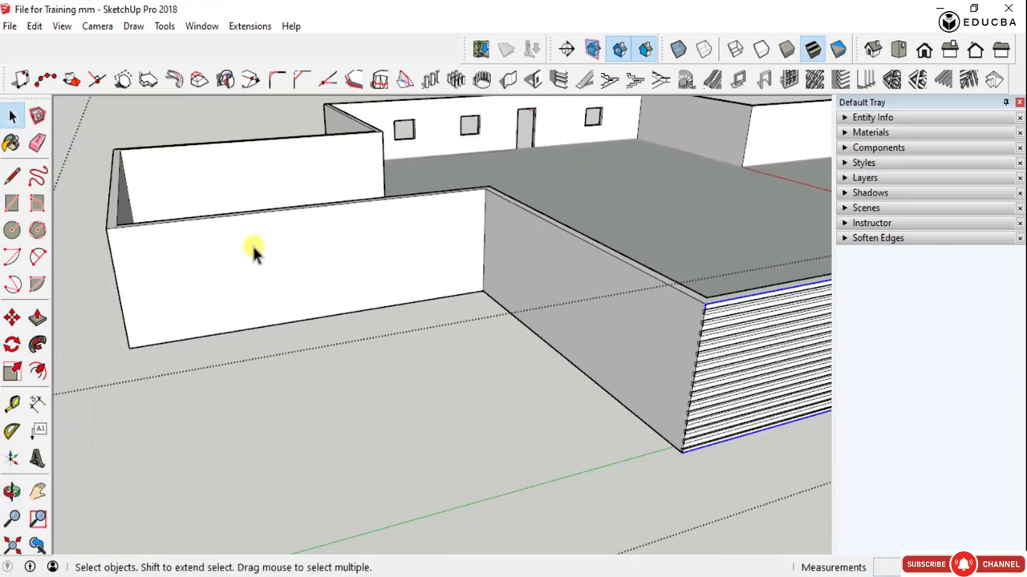
- Create 30 grooves with a depth of 100 on the outer face of the adjacent recessed wall, starting at its lower outer corner, with softened edges
click(252, 250)
middle_drag(252, 251, 396, 257)
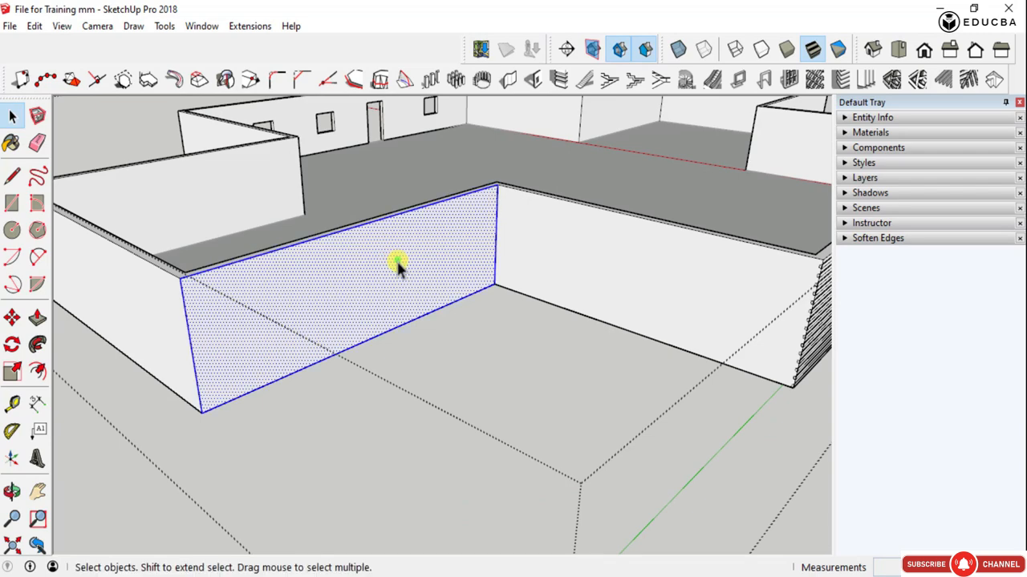
click(561, 79)
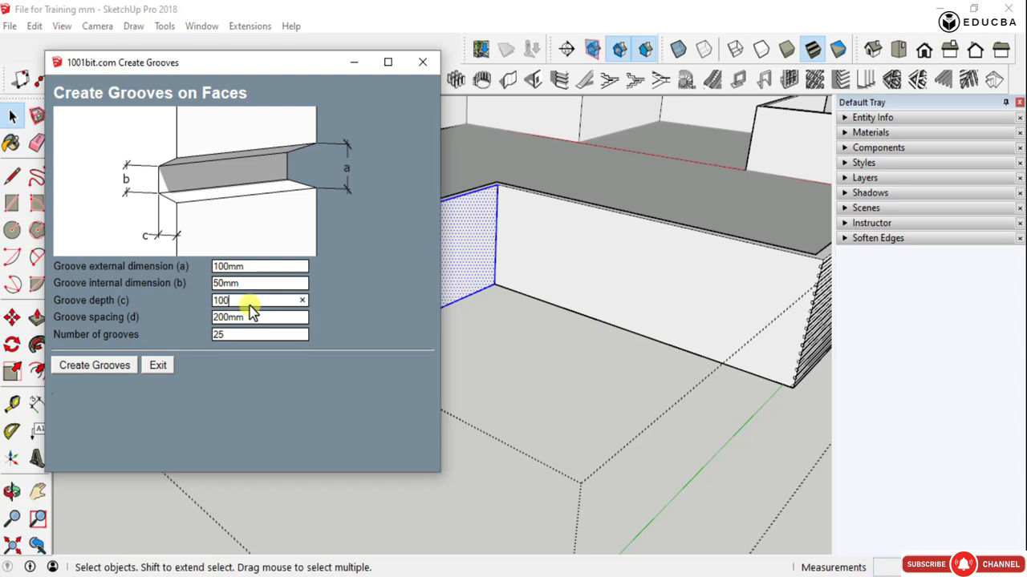
click(221, 337)
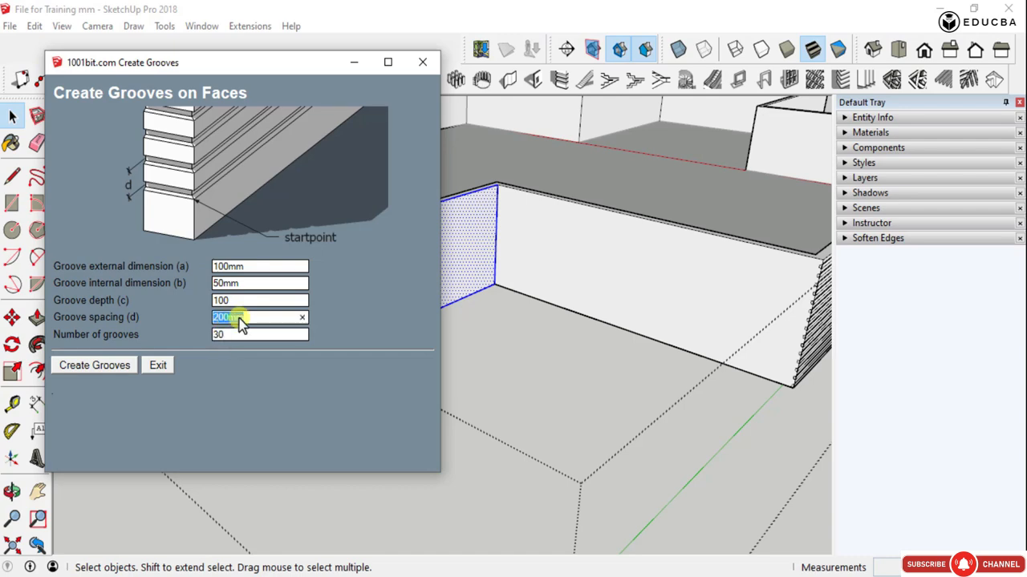
click(64, 367)
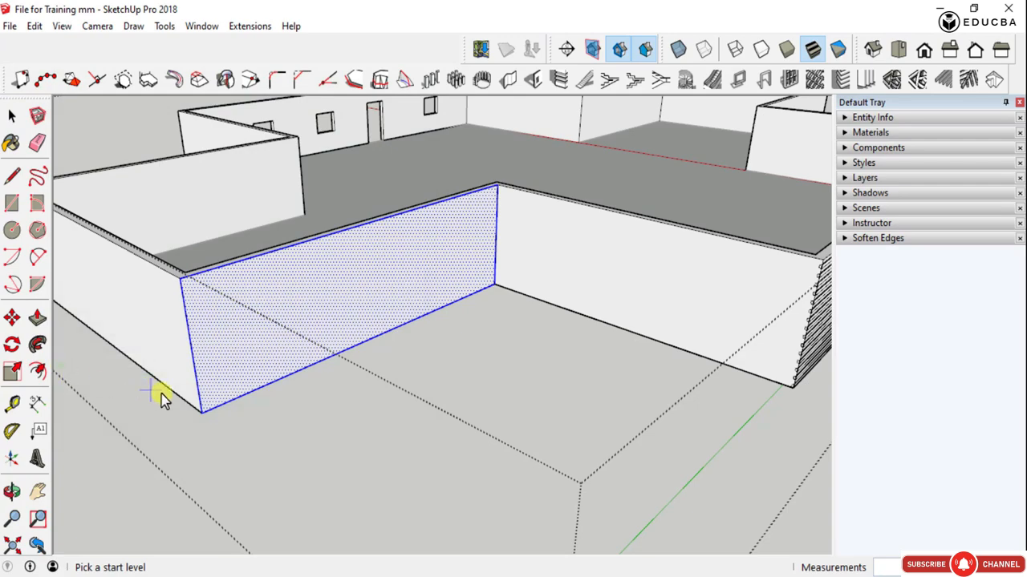
click(200, 412)
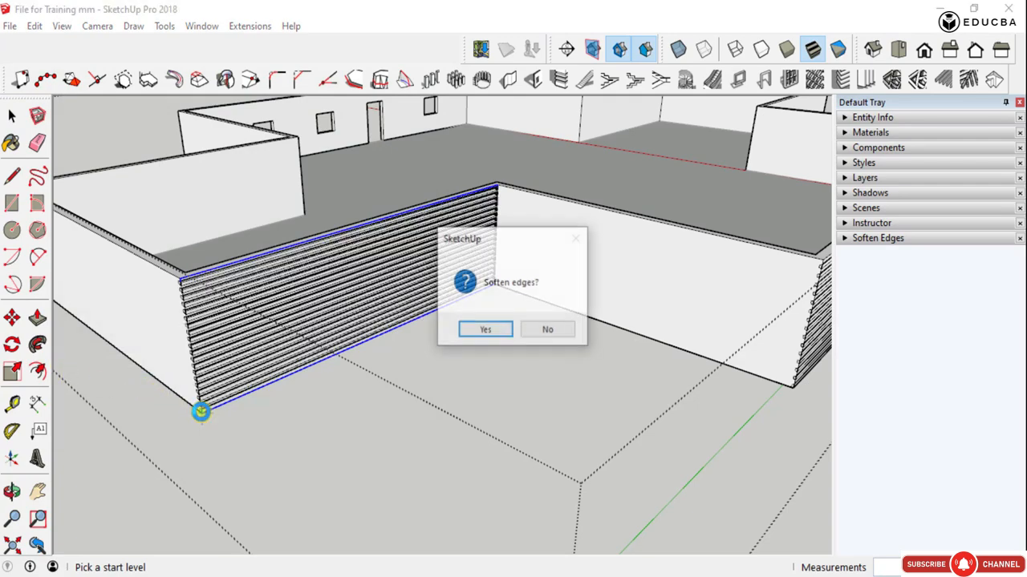
click(486, 330)
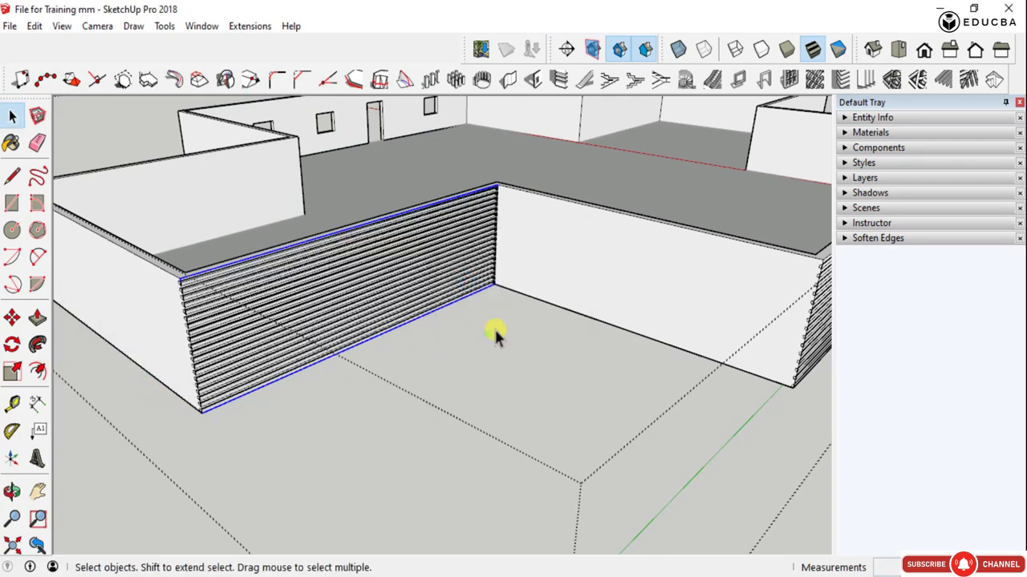
- Examine the grooves on the recessed wall and compare them with those on the first wall
scroll(337, 350, down, 5)
middle_drag(337, 350, 155, 262)
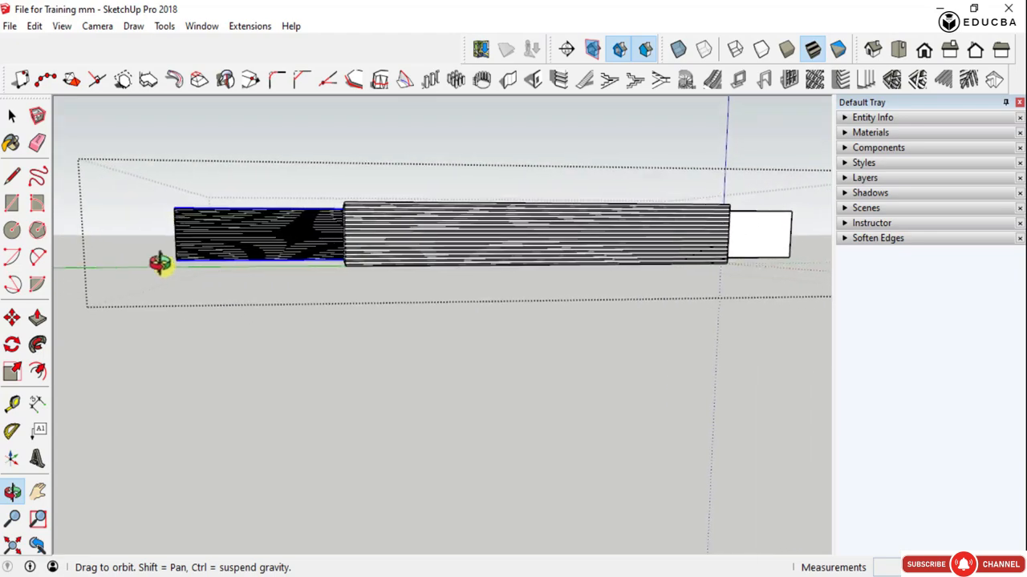
scroll(277, 234, up, 5)
scroll(303, 249, up, 4)
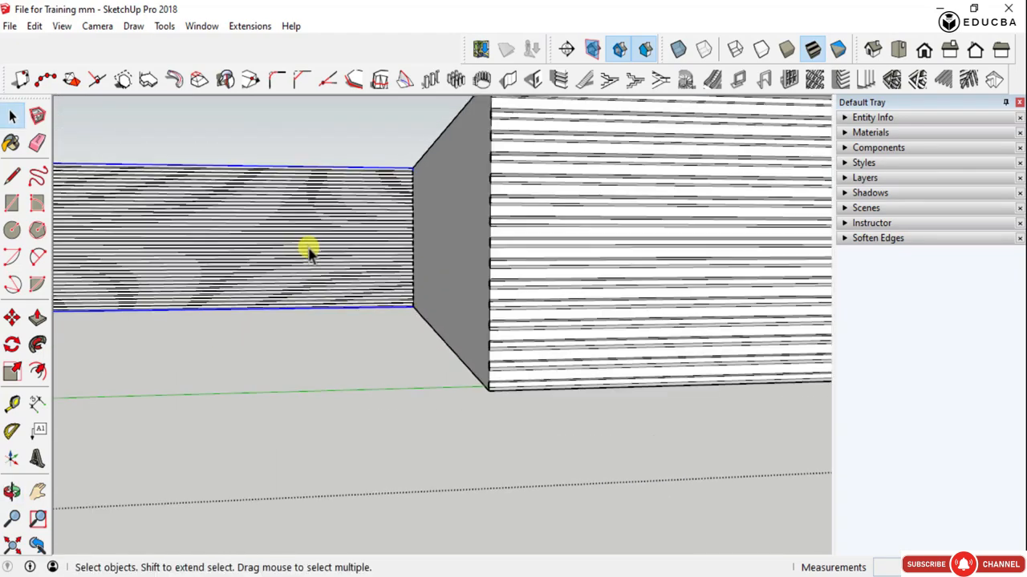
scroll(309, 250, down, 3)
scroll(317, 258, down, 2)
middle_drag(315, 260, 294, 293)
scroll(290, 296, up, 3)
scroll(206, 243, up, 6)
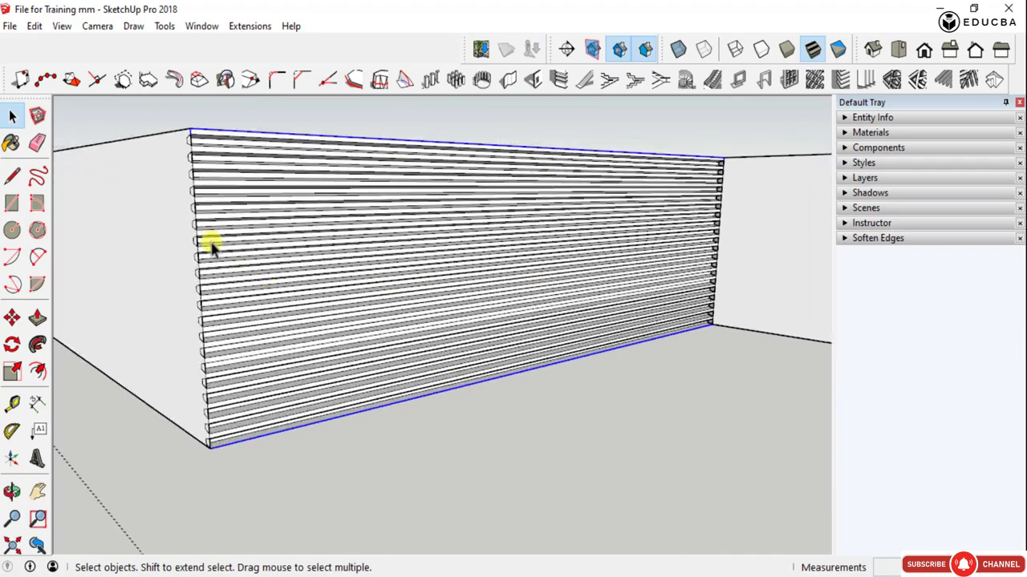
scroll(170, 273, down, 3)
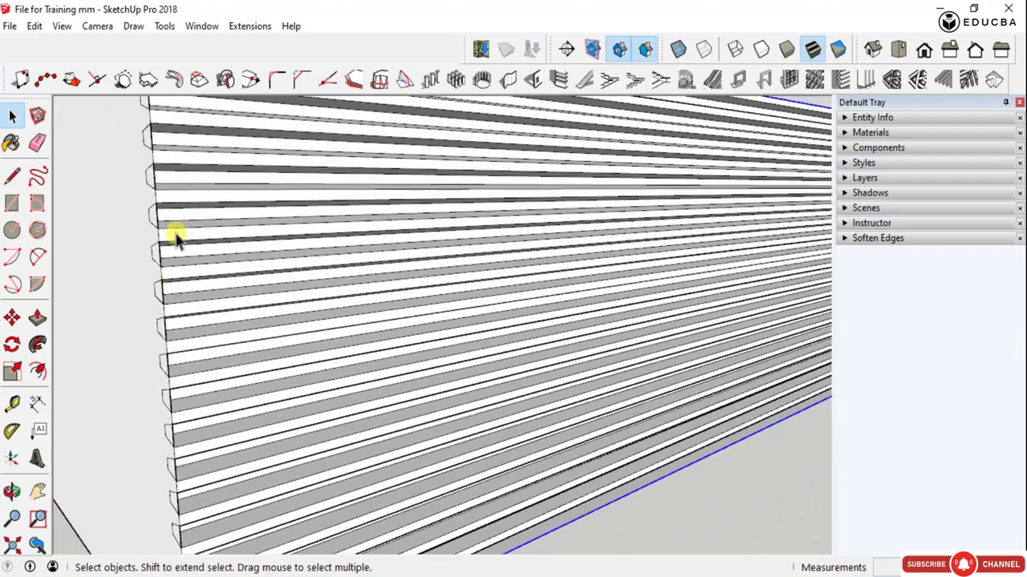
- Try to measure between neighbouring groove profiles at the recessed wall's end, along their inner and outer edges, with the Tape Measure
middle_drag(173, 238, 355, 305)
scroll(101, 191, up, 3)
key(t)
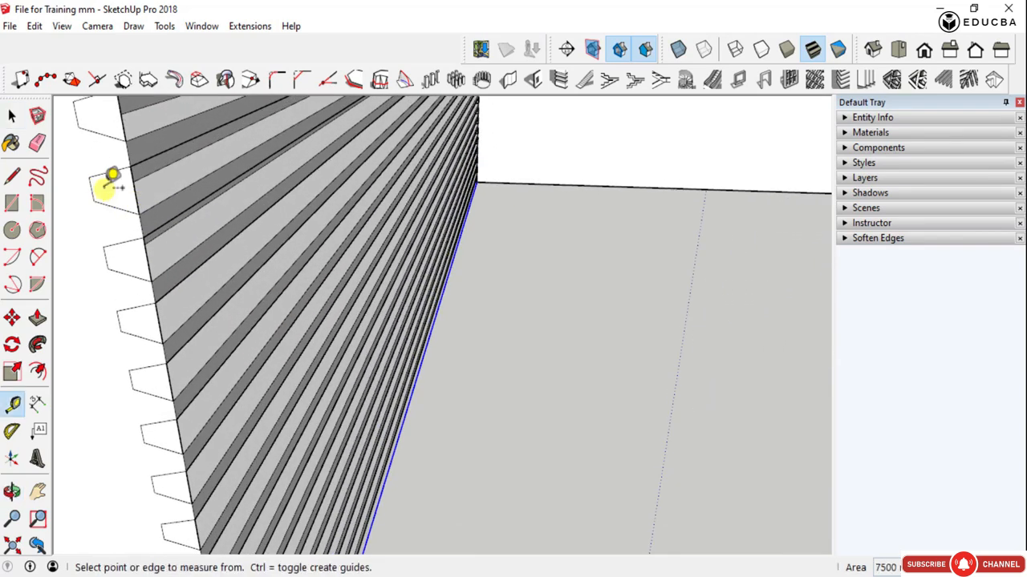
click(91, 189)
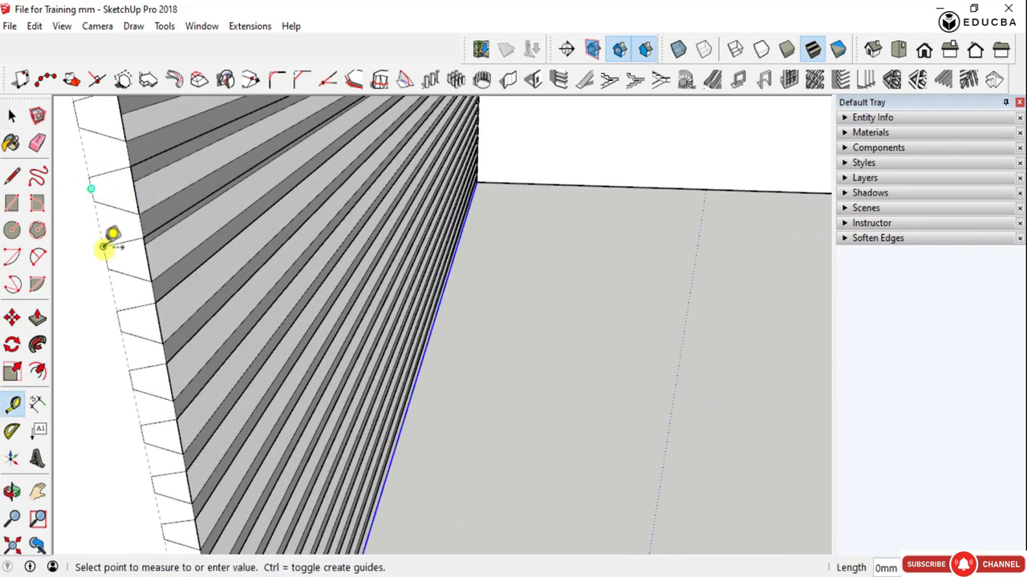
click(106, 257)
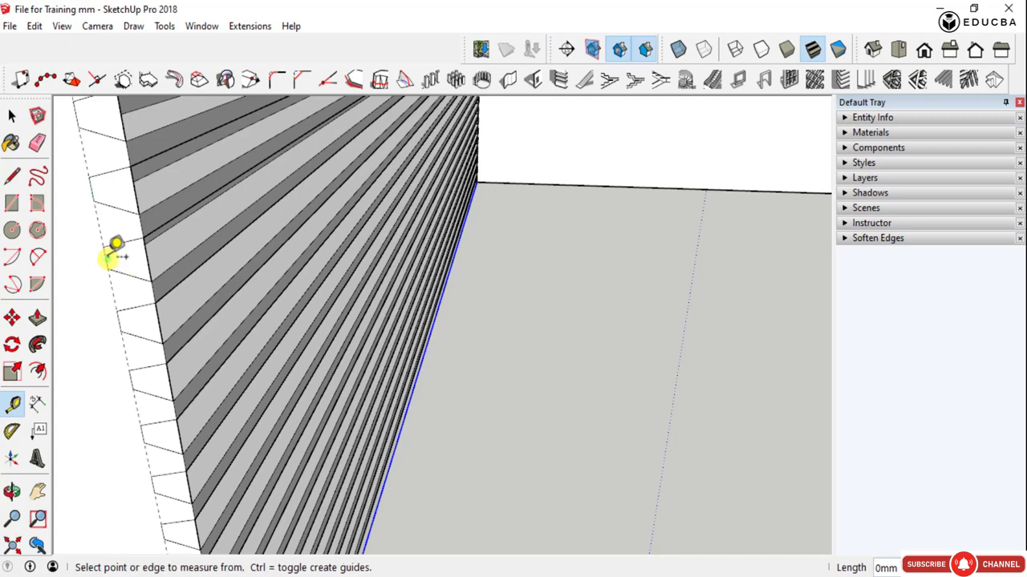
click(135, 190)
click(150, 267)
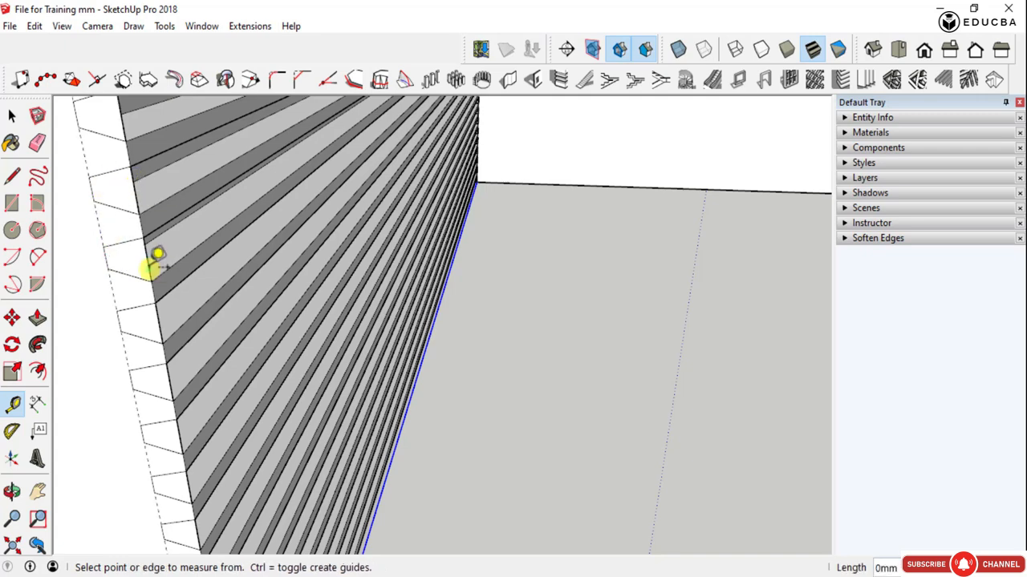
middle_drag(245, 230, 89, 259)
key(space)
- Leave the wall group and delete the guide lines running through the end of the recessed wall
scroll(216, 277, down, 8)
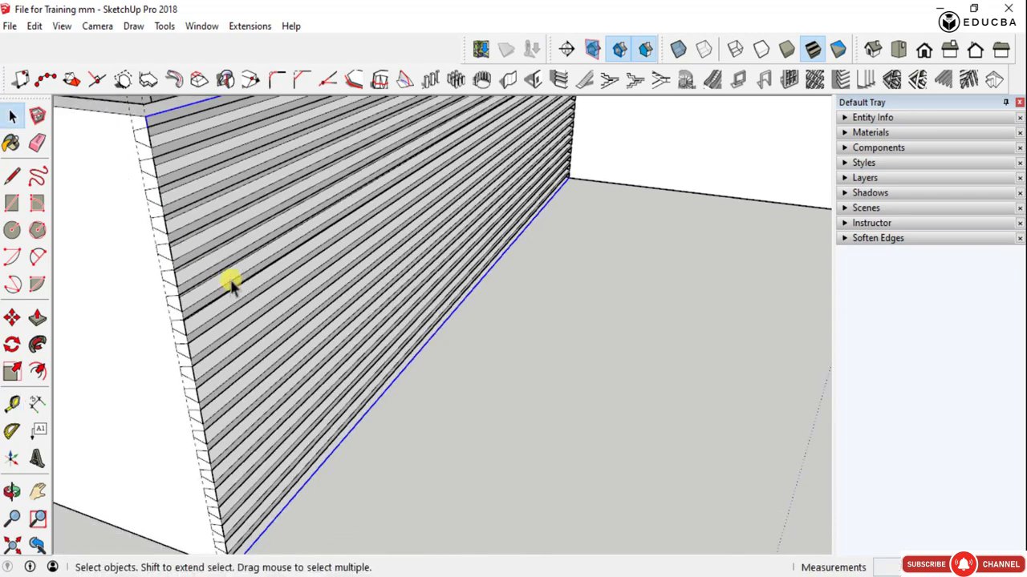
middle_drag(344, 293, 213, 365)
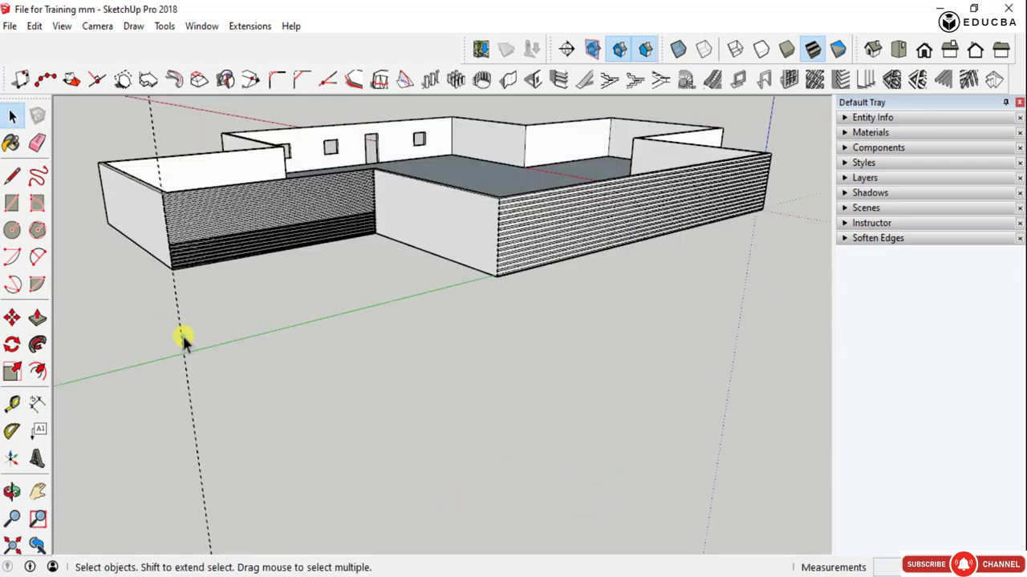
key(ctrl+a)
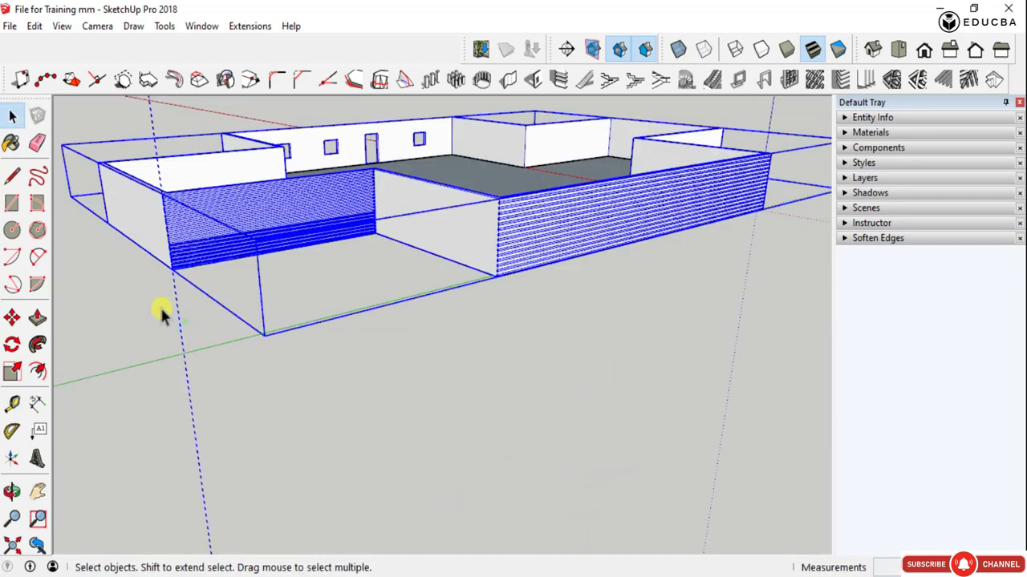
double_click(175, 299)
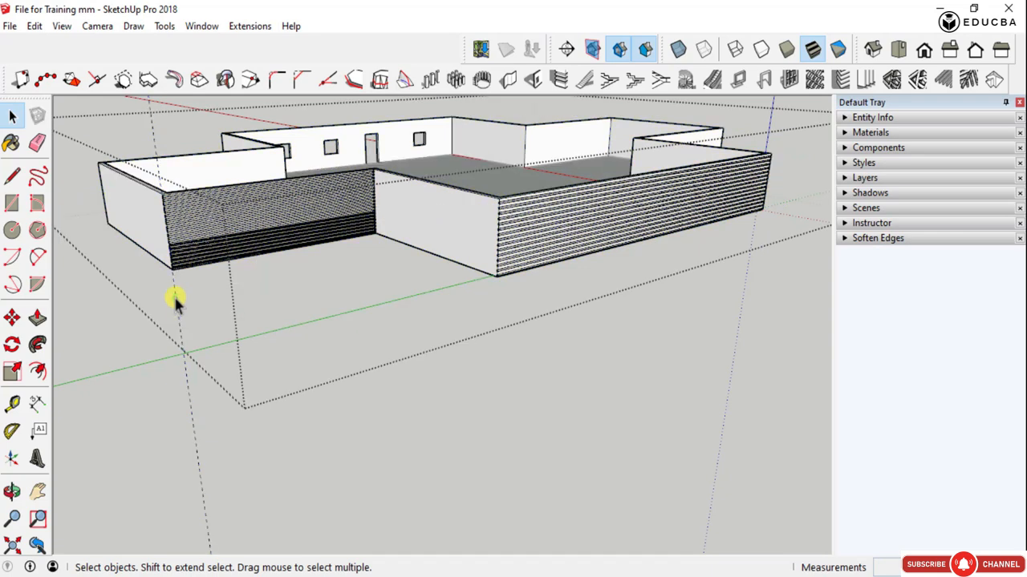
click(210, 275)
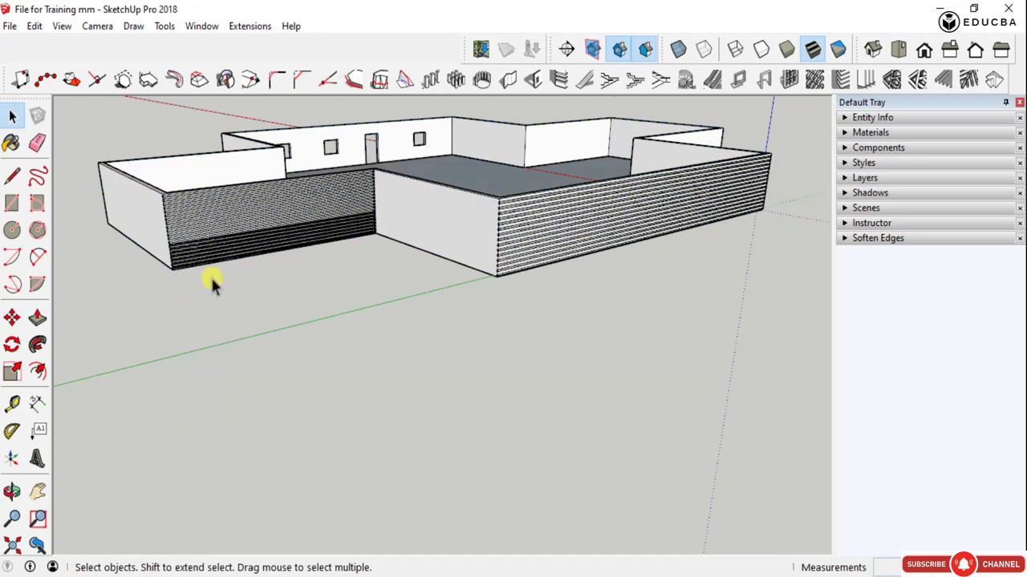
- Examine both grooved walls from outside, including from a low angle, and view the layout from its opposite side
middle_drag(245, 317, 298, 248)
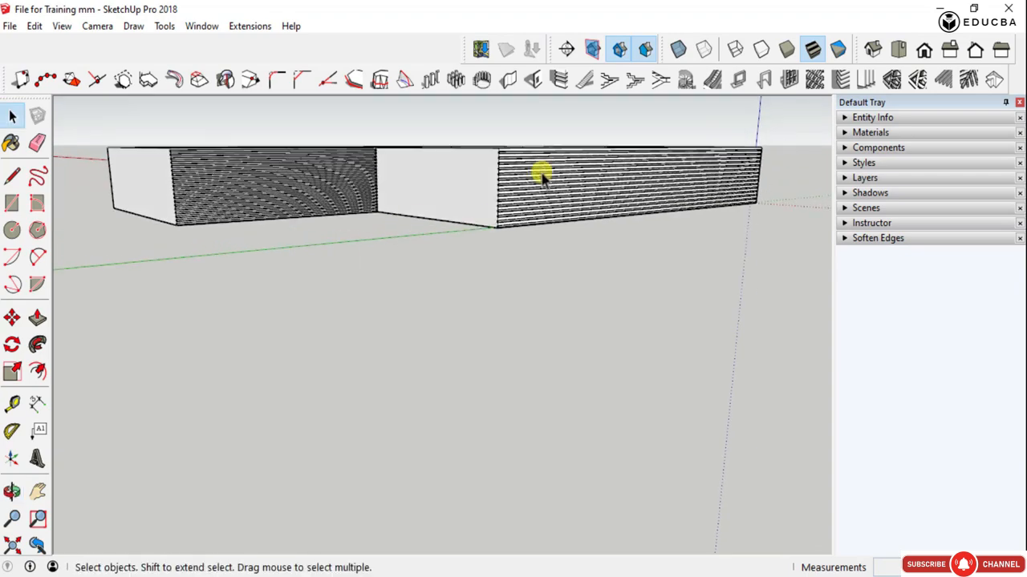
scroll(482, 173, up, 3)
middle_drag(416, 175, 398, 213)
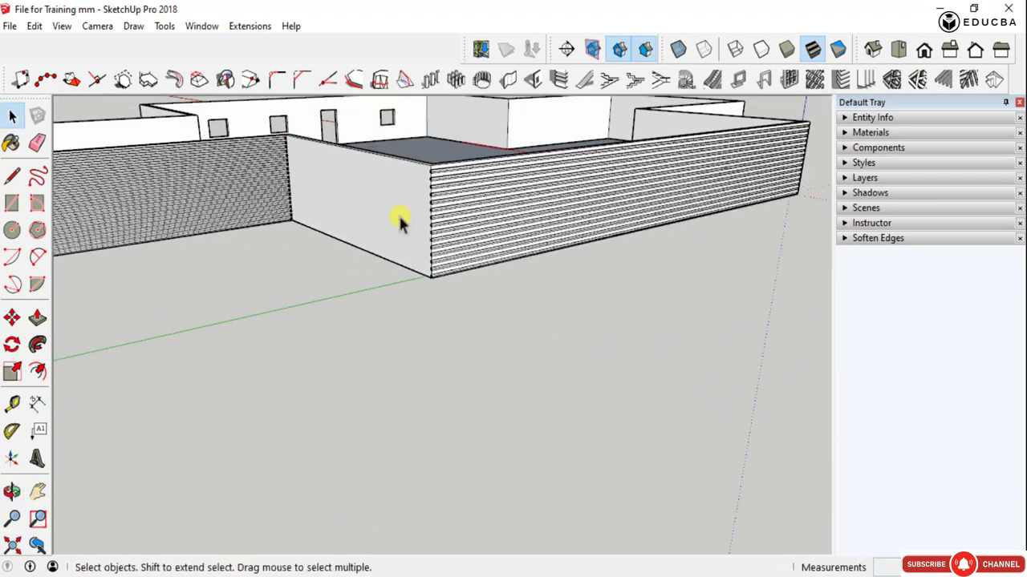
scroll(398, 213, down, 2)
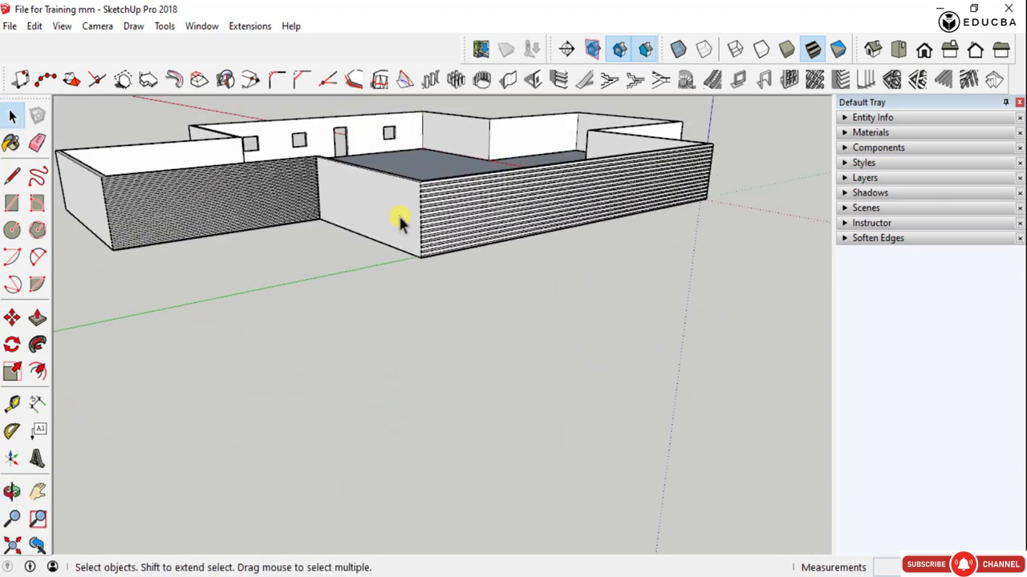
middle_drag(362, 200, 522, 329)
scroll(566, 325, down, 3)
scroll(240, 315, up, 2)
scroll(310, 320, up, 2)
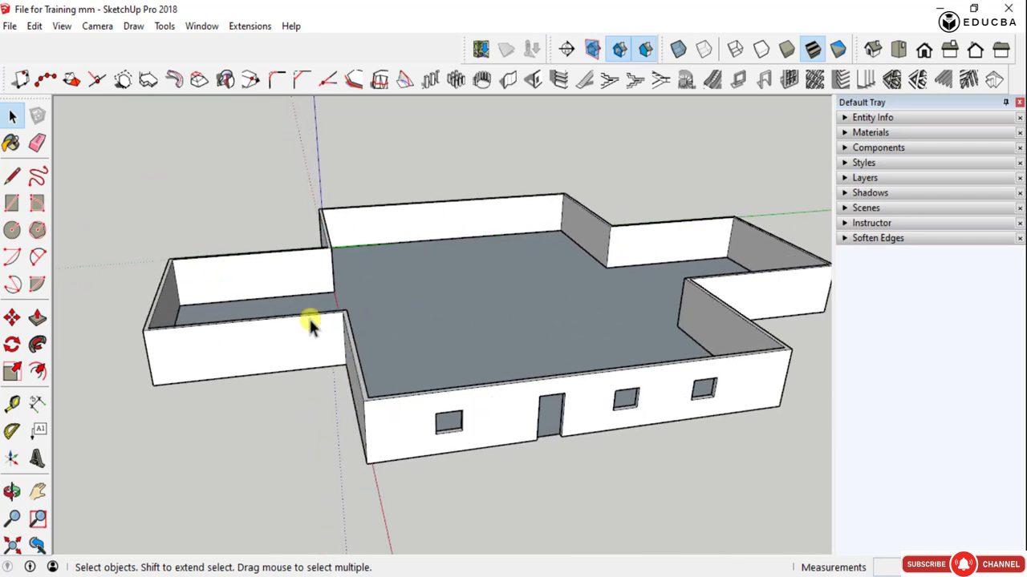
- View the walled layout from the opposite side and from above, with the door and window openings facing the front
middle_drag(310, 321, 624, 357)
scroll(500, 328, up, 4)
scroll(500, 328, down, 4)
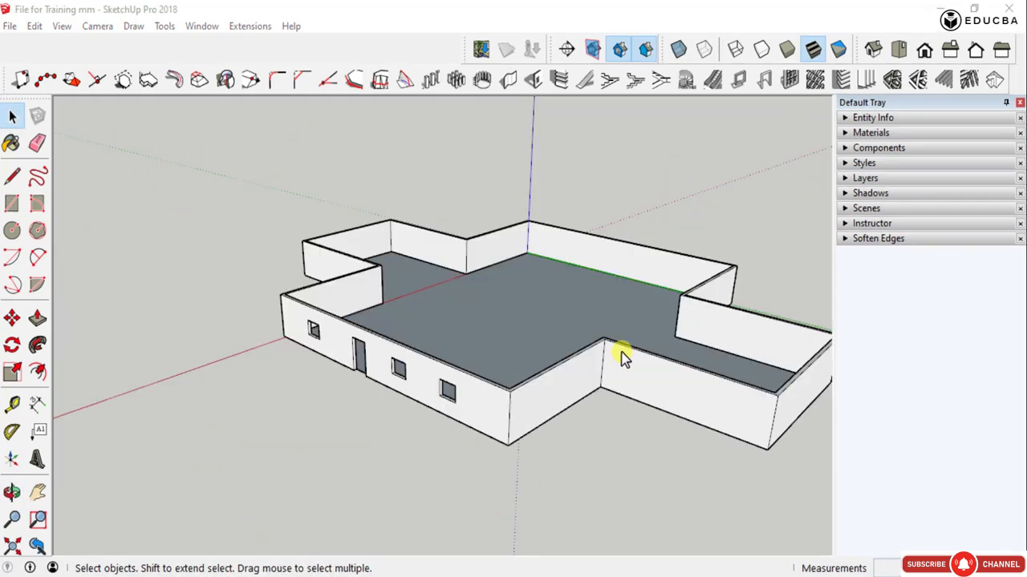
scroll(422, 361, up, 3)
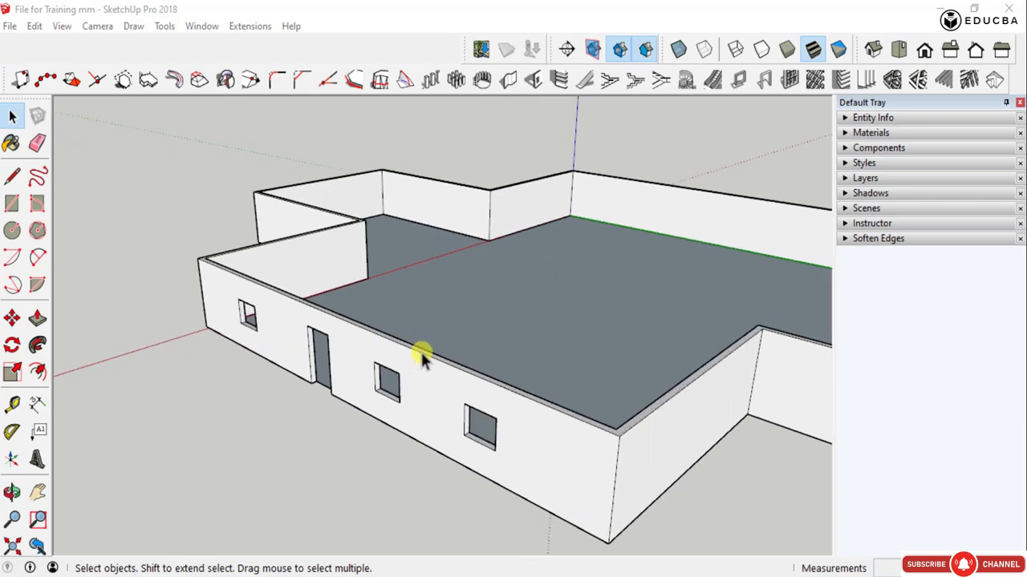
mouse_move(424, 350)
middle_down()
mouse_move(409, 275)
mouse_move(520, 300)
mouse_move(317, 270)
mouse_move(458, 390)
middle_up()
scroll(319, 273, down, 4)
scroll(408, 385, up, 5)
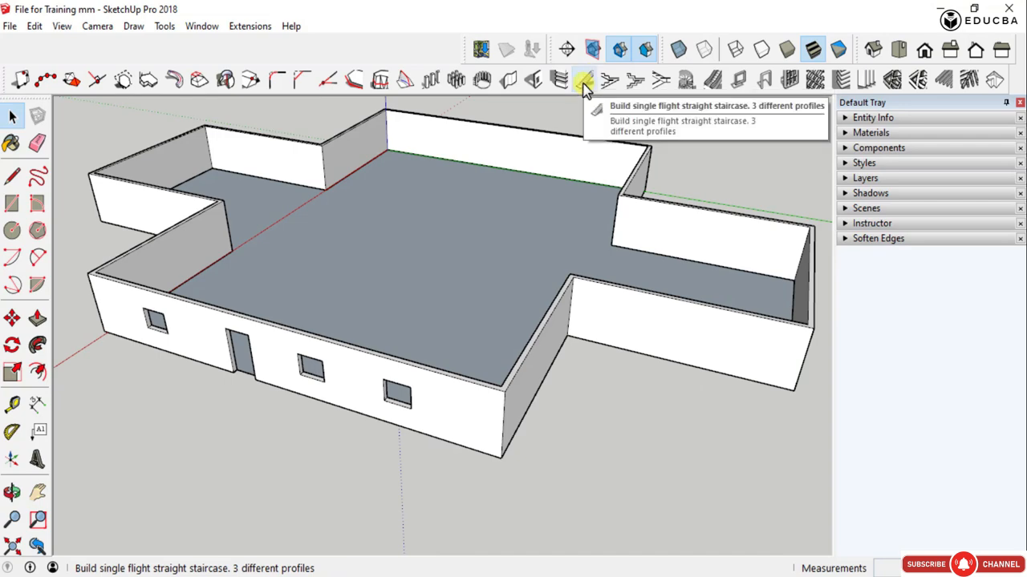
click(583, 81)
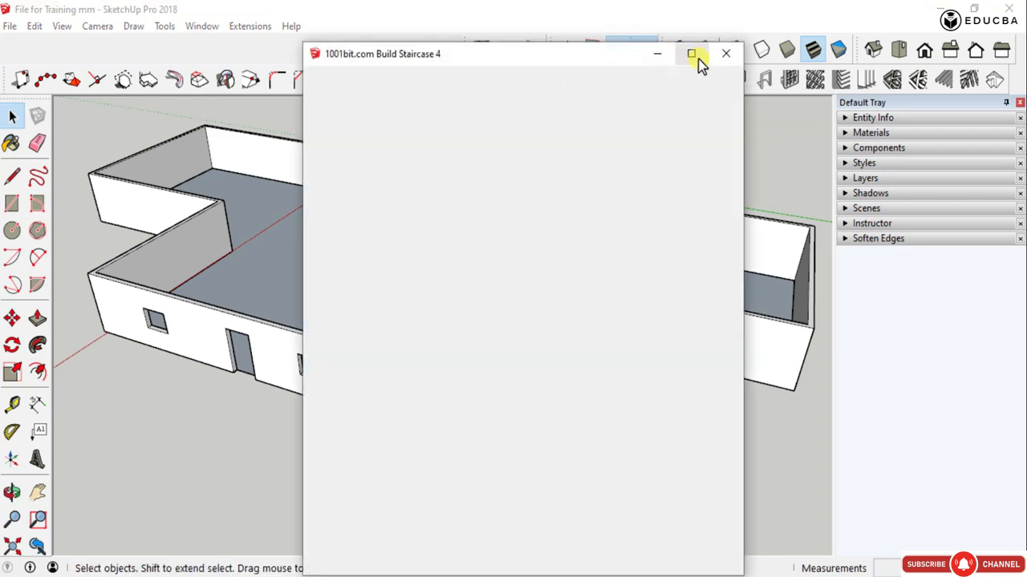
click(727, 56)
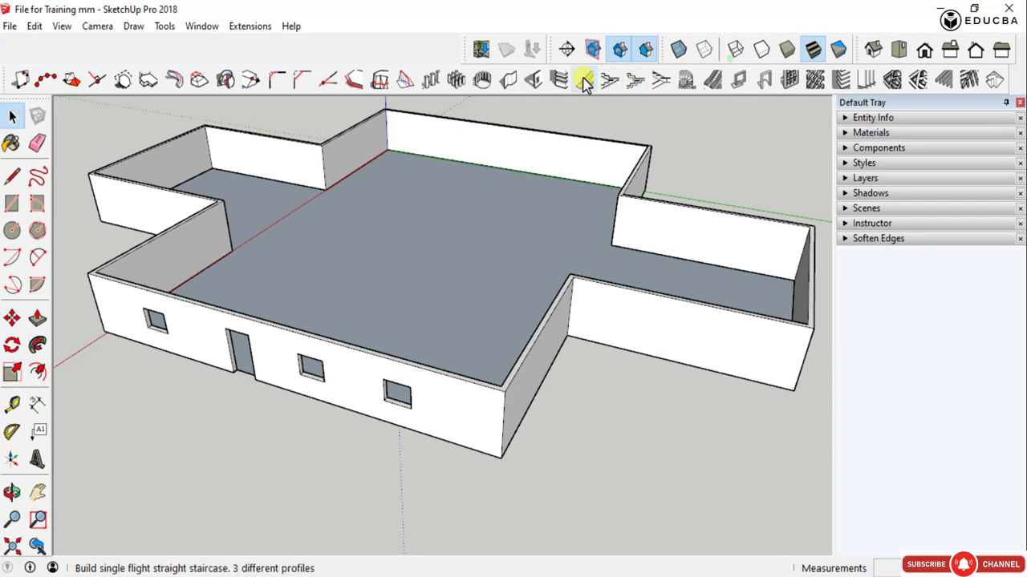
click(583, 81)
drag(506, 55, 210, 37)
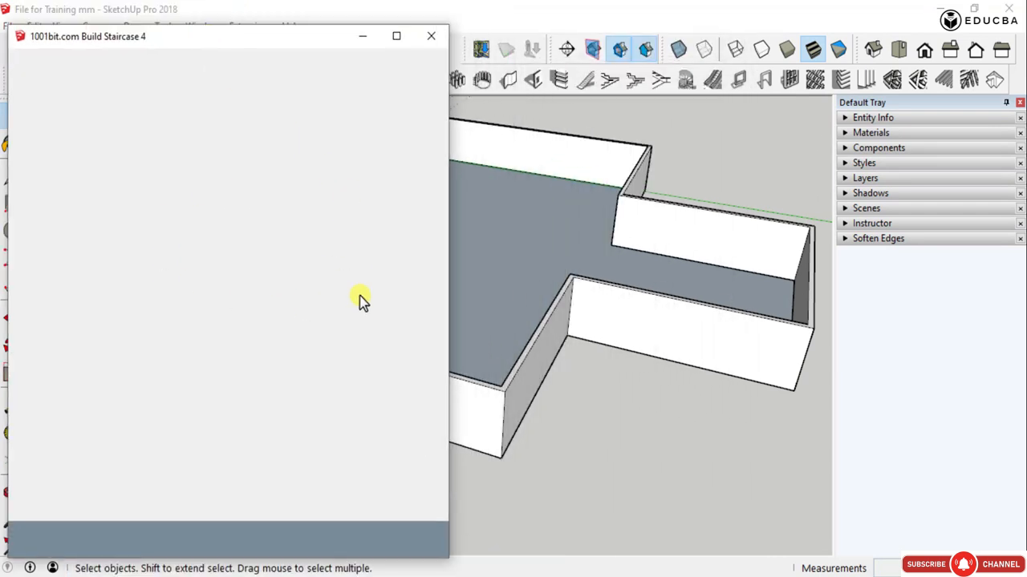
click(430, 41)
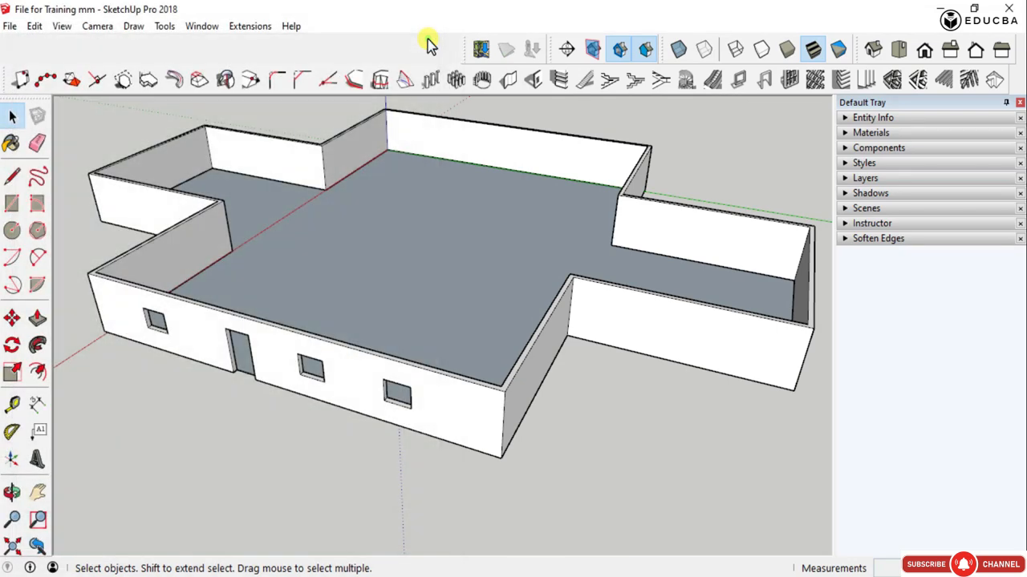
- Open the single-flight straight staircase settings, preview Types B, C and D, and return to Type A
click(585, 87)
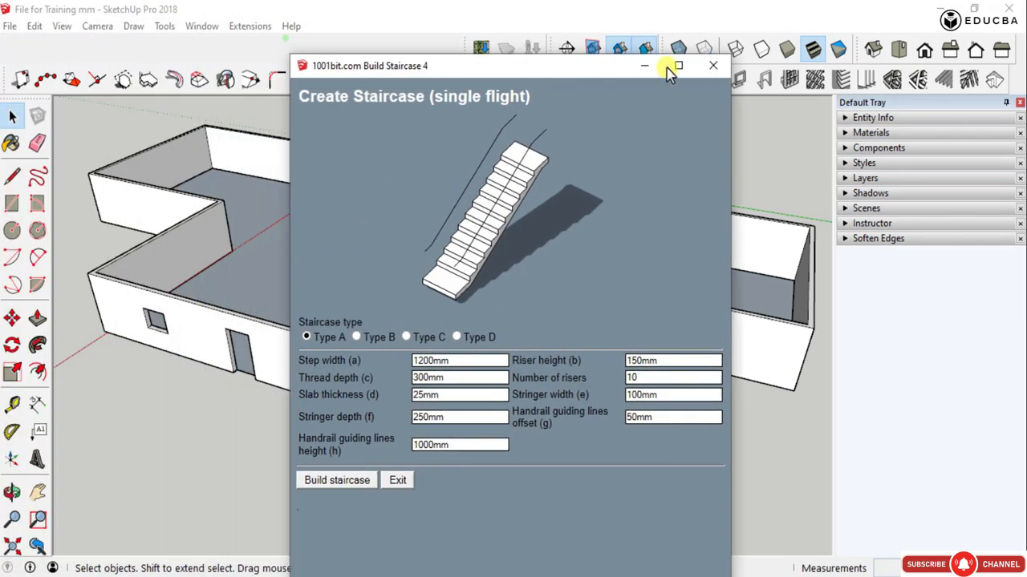
drag(561, 64, 845, 33)
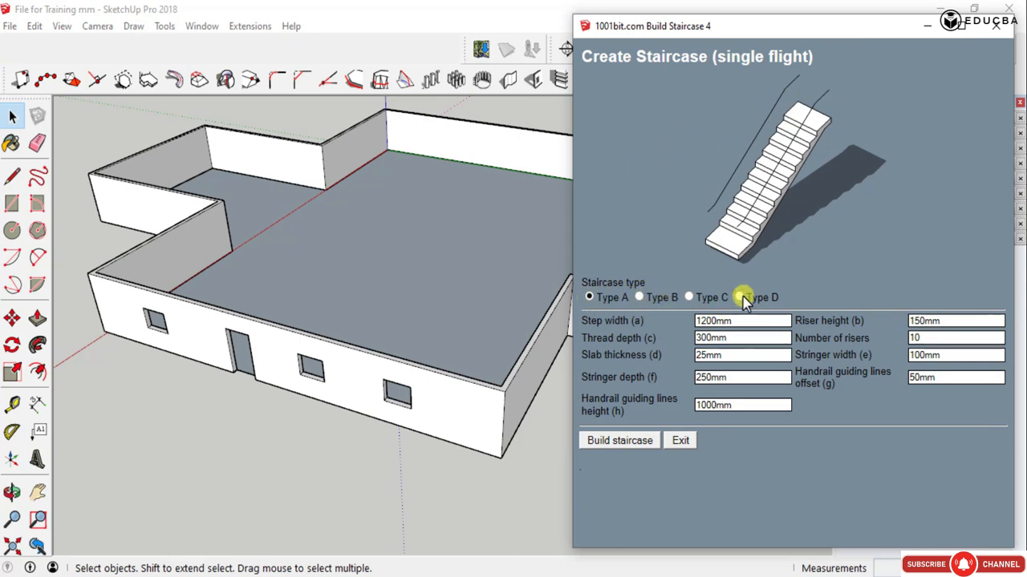
drag(690, 28, 505, 20)
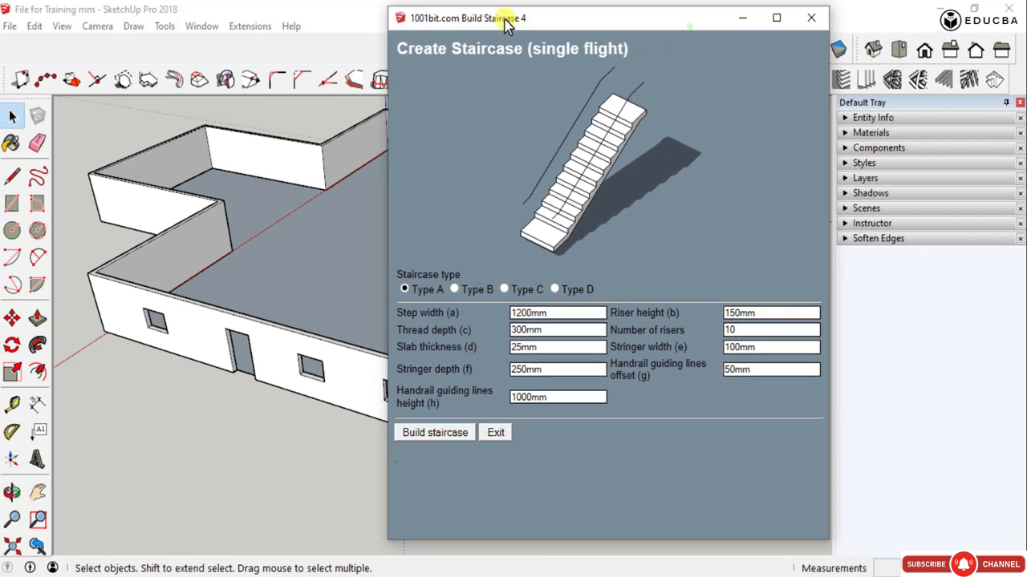
click(457, 289)
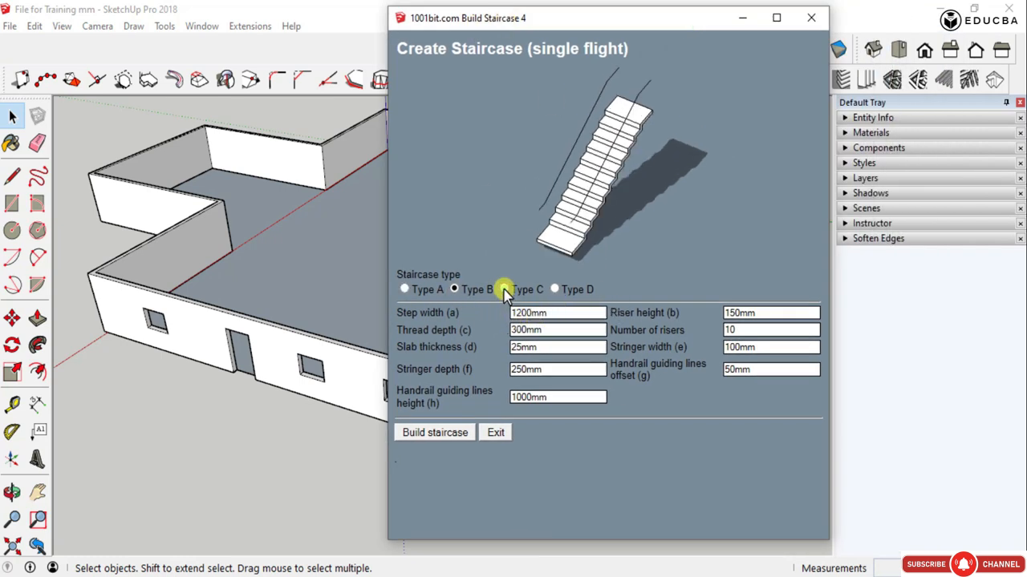
click(504, 289)
click(553, 291)
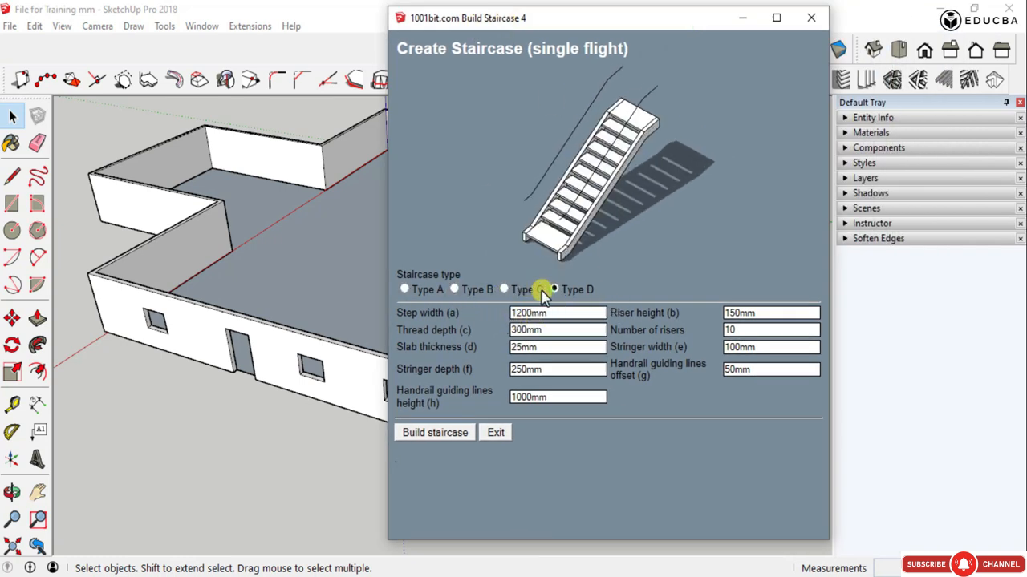
click(406, 290)
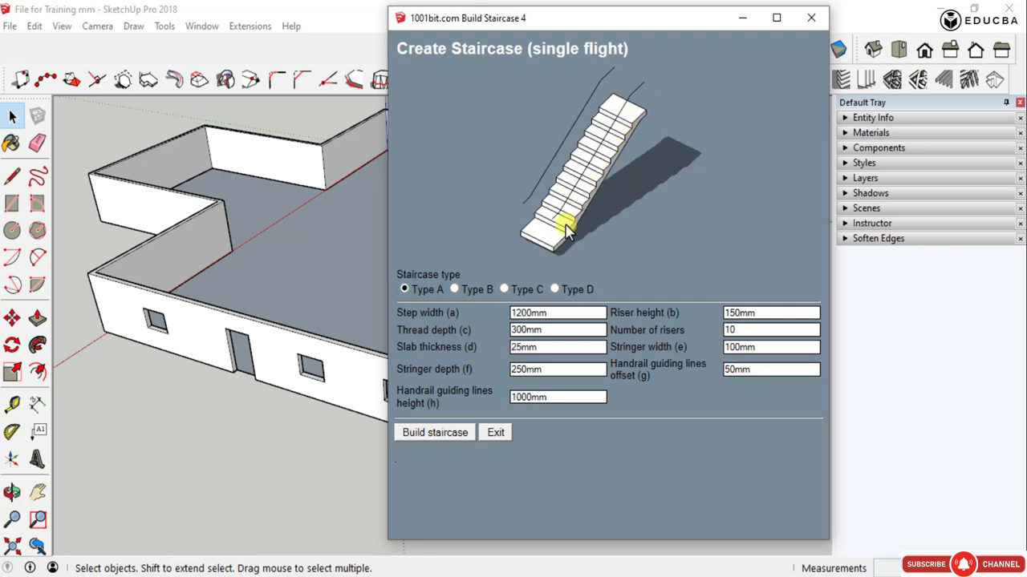
- Compare the preview shapes of staircase Types A to D, finishing on Type A
click(454, 290)
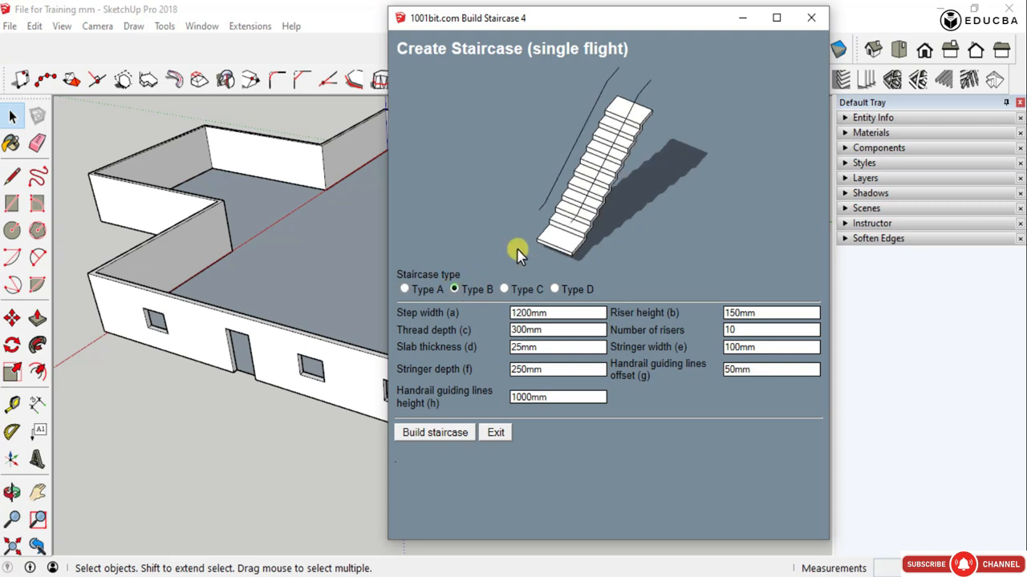
click(404, 289)
click(406, 288)
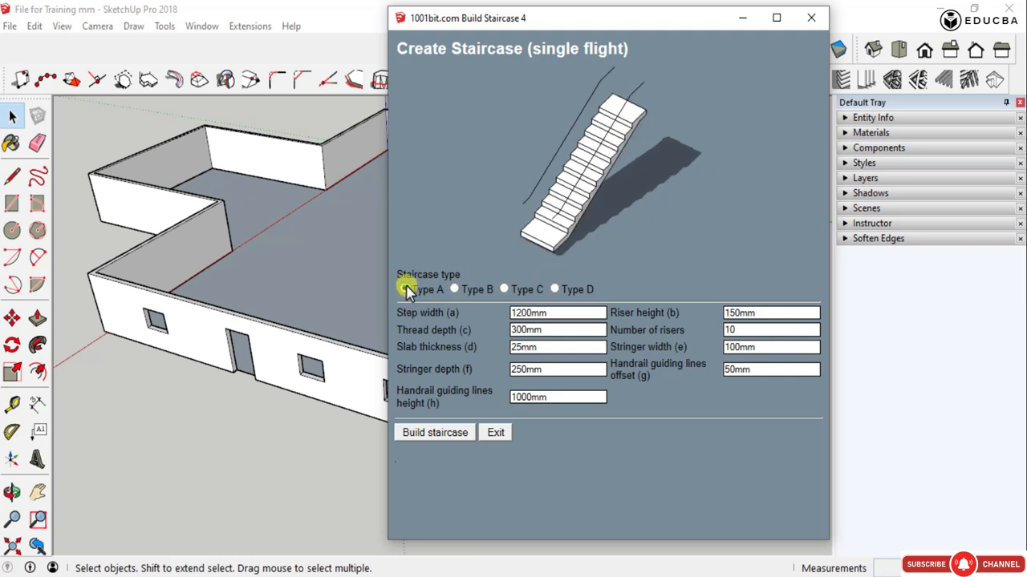
click(454, 290)
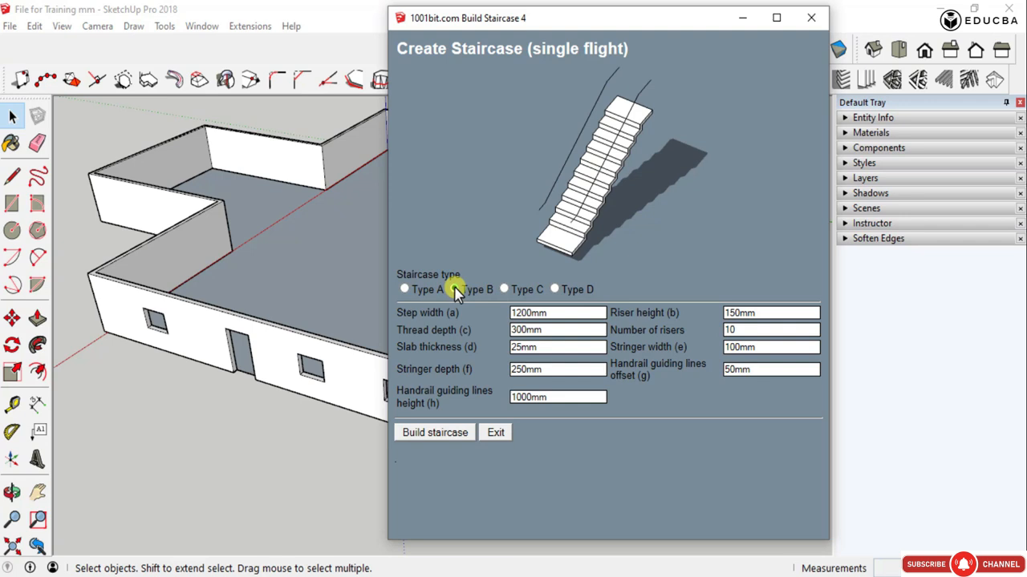
click(504, 290)
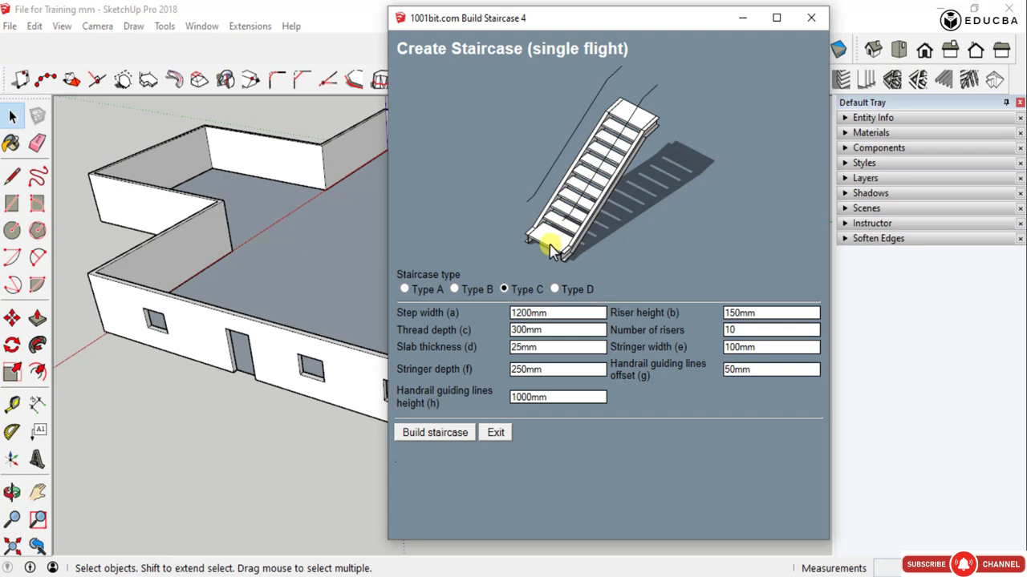
click(555, 290)
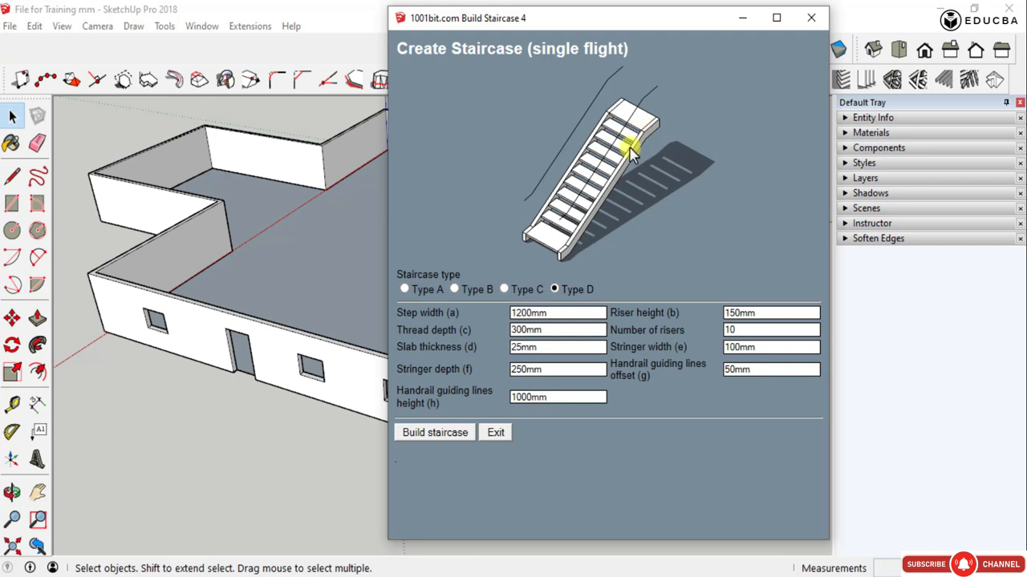
click(405, 289)
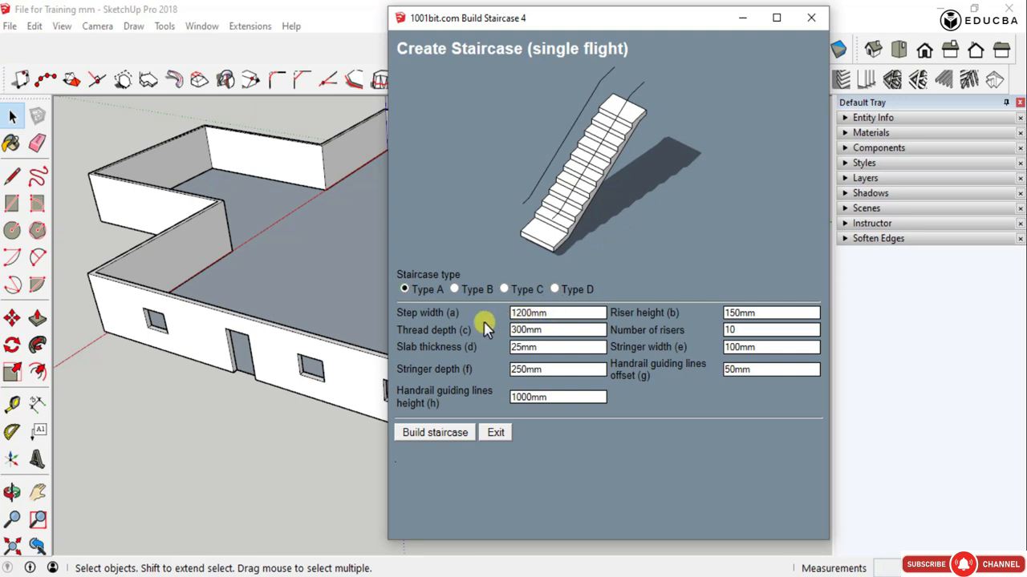
- Set the Type A staircase's step width to 1600 and thread depth to 350, and review the slab, stringer and handrail guide values
click(550, 314)
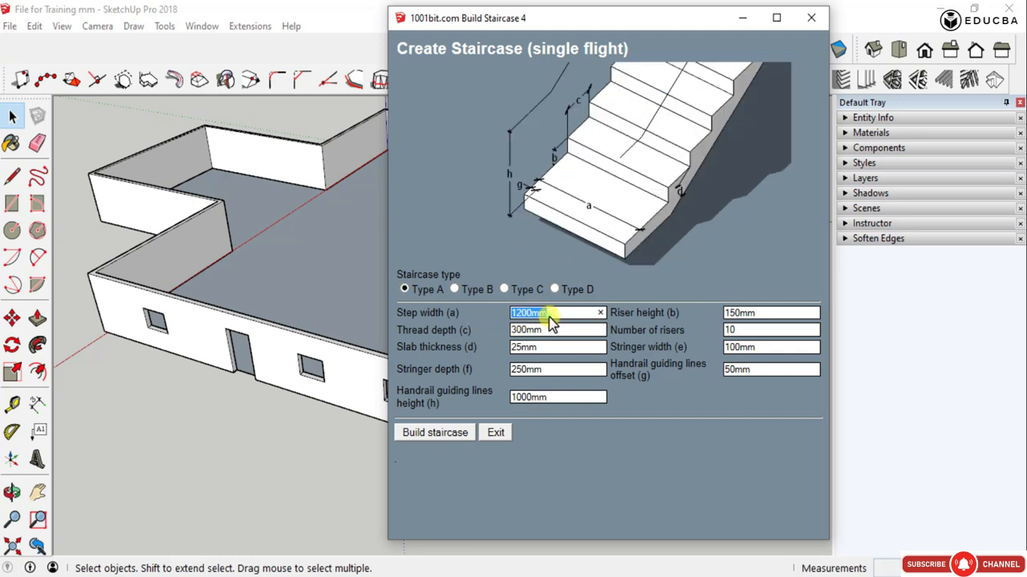
click(550, 317)
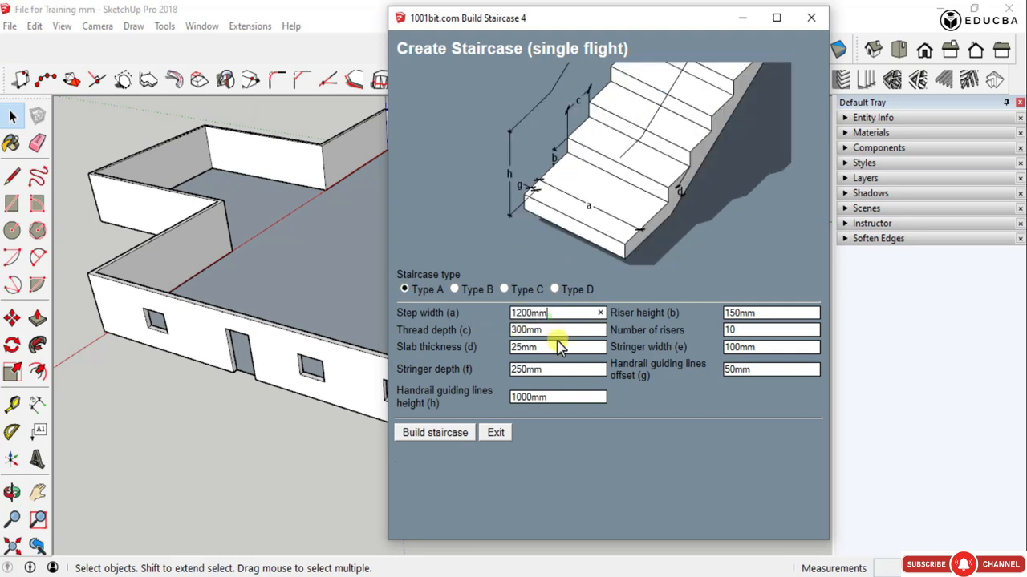
click(555, 314)
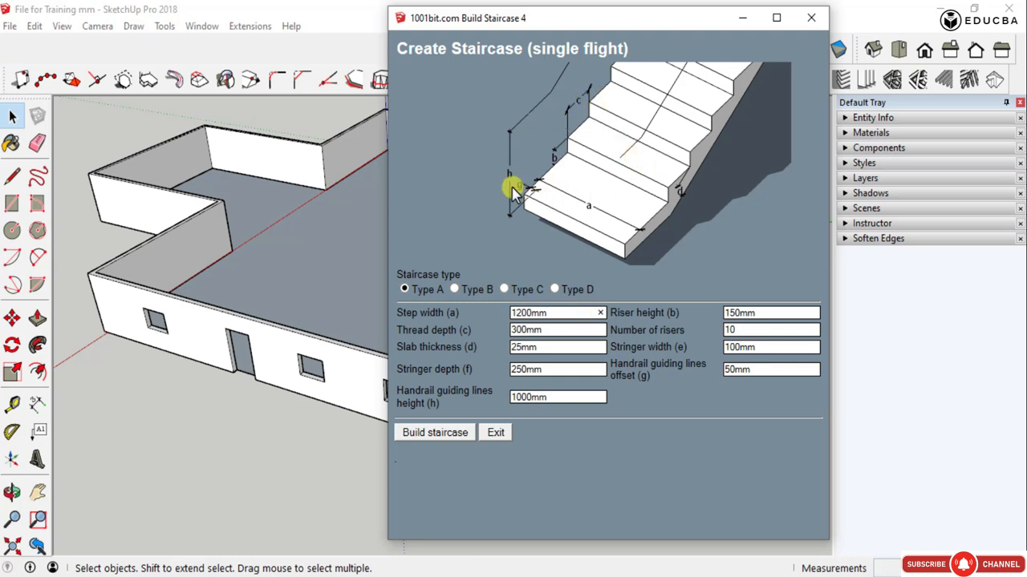
drag(561, 313, 514, 298)
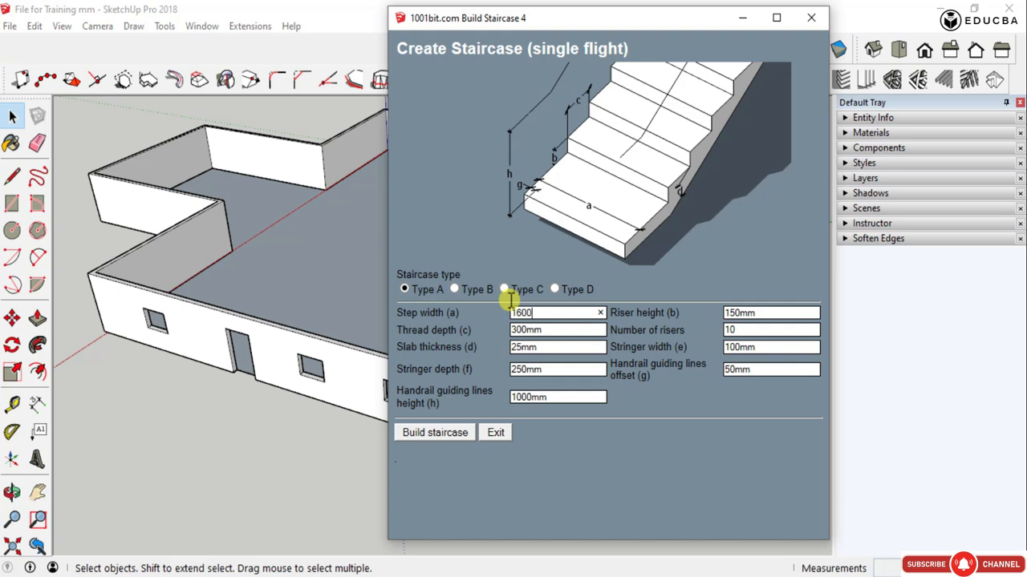
drag(511, 330, 524, 329)
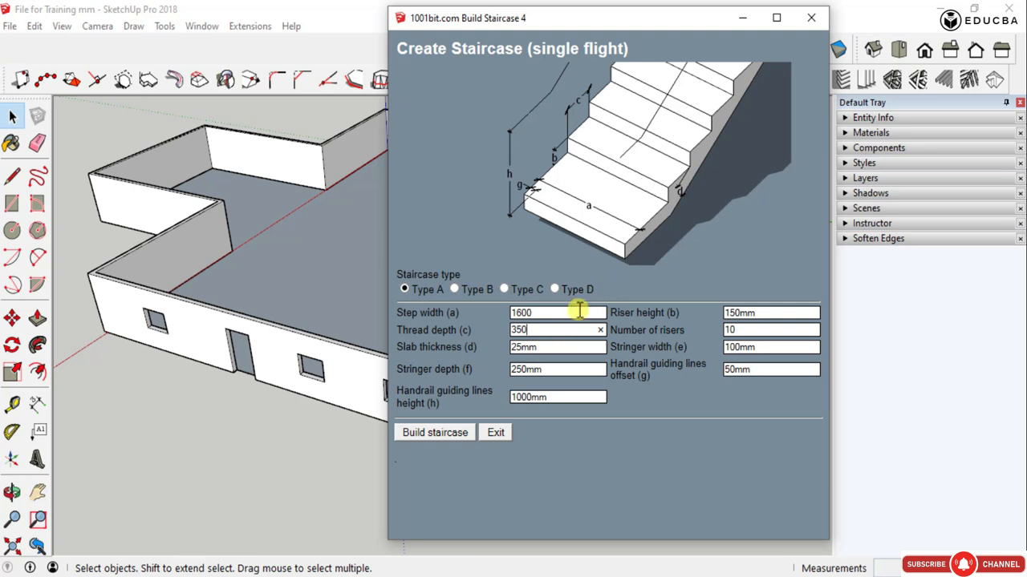
double_click(550, 348)
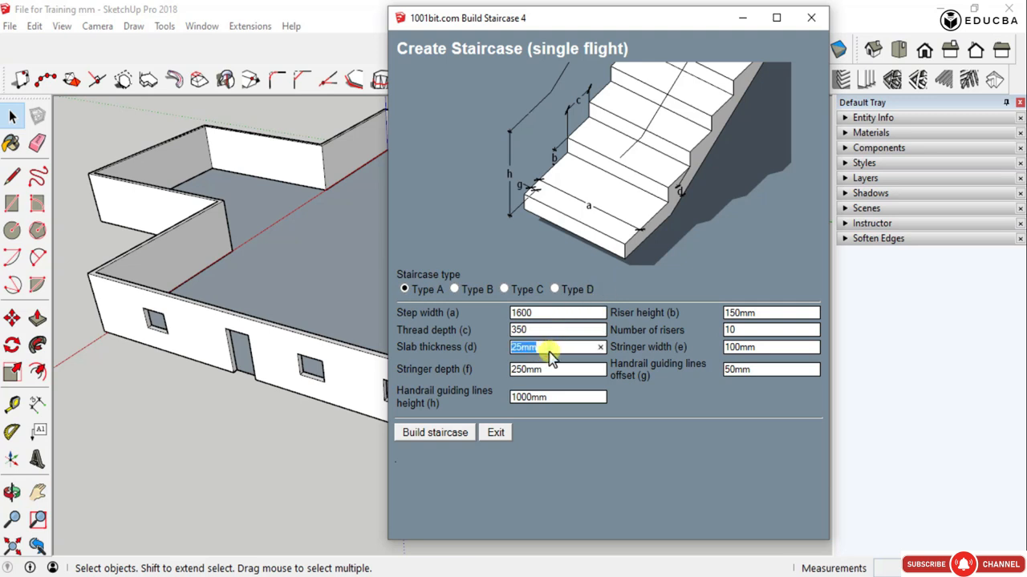
double_click(550, 370)
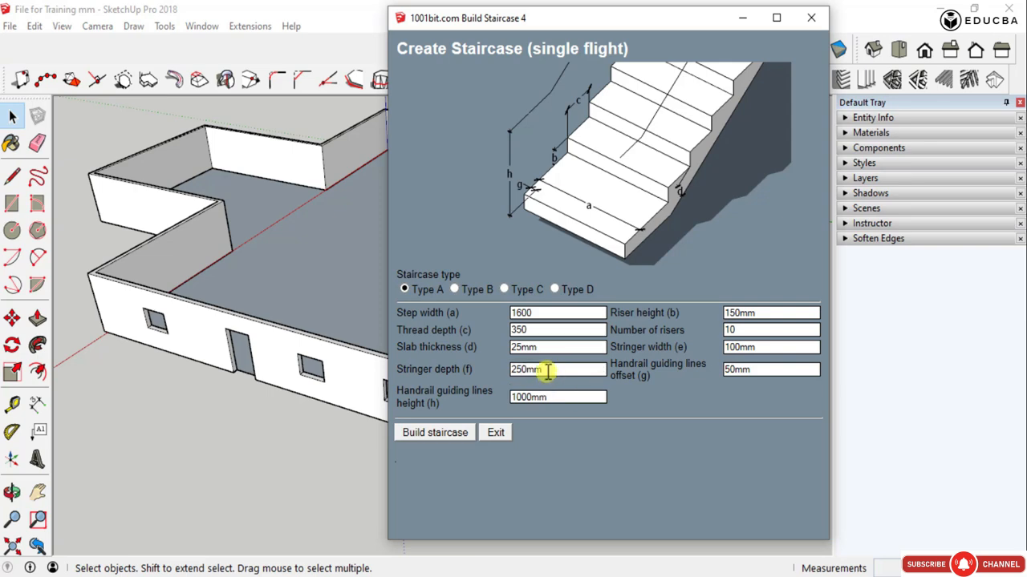
double_click(552, 397)
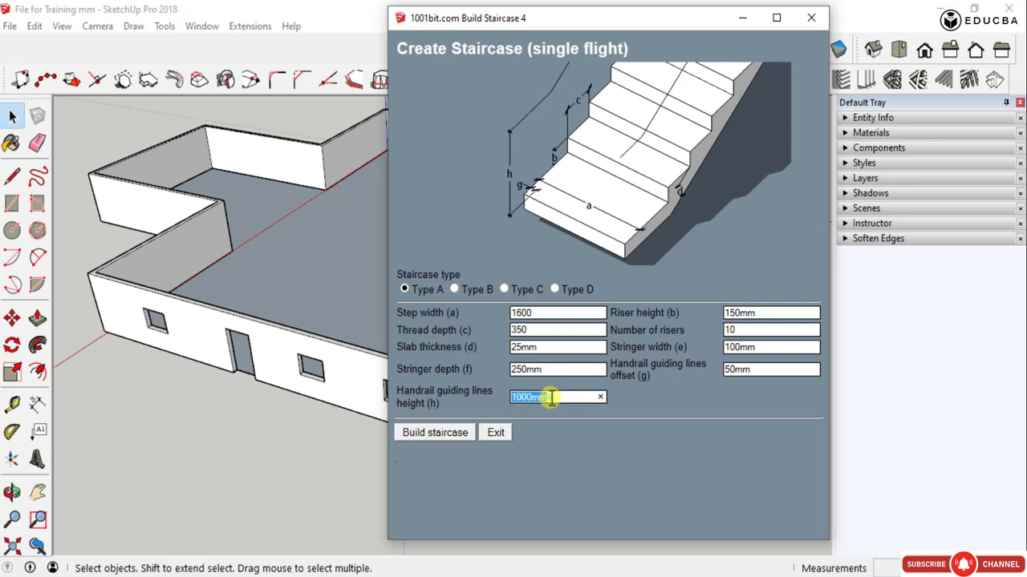
- Build the Type A staircase from the projecting wall corner on the floor, rising across the floor beside the adjoining wall
click(401, 432)
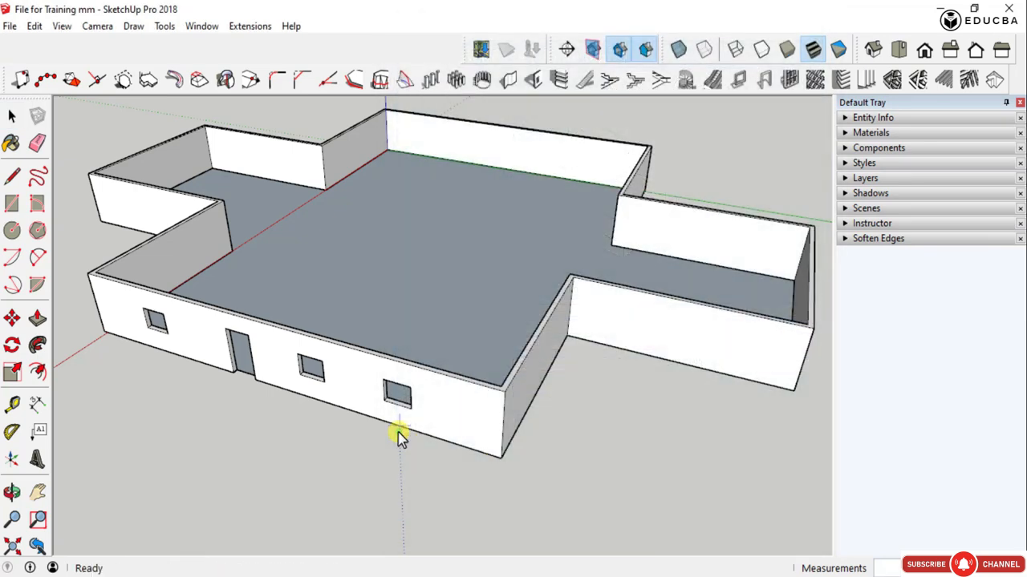
click(328, 191)
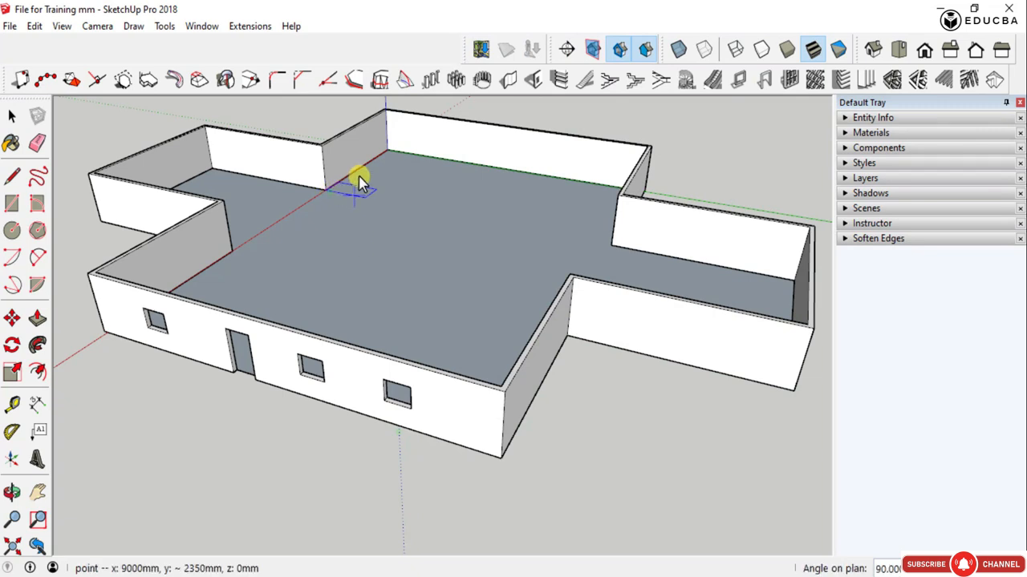
scroll(410, 173, up, 5)
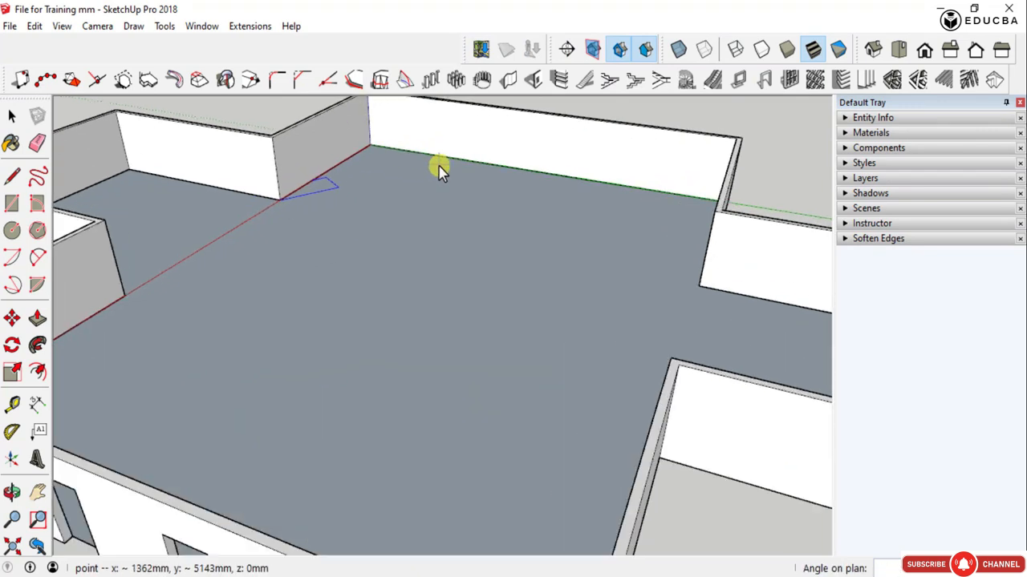
middle_drag(538, 314, 588, 344)
click(483, 302)
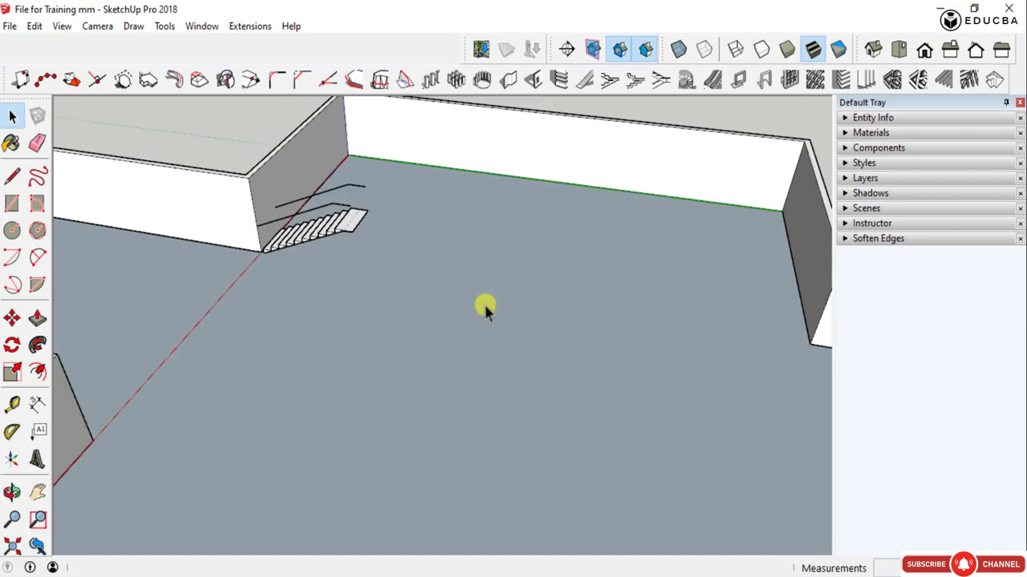
- Examine the built staircase up close from its side, and delete it together with its handrail guide lines
scroll(303, 208, up, 5)
middle_drag(361, 259, 328, 159)
middle_drag(258, 204, 263, 222)
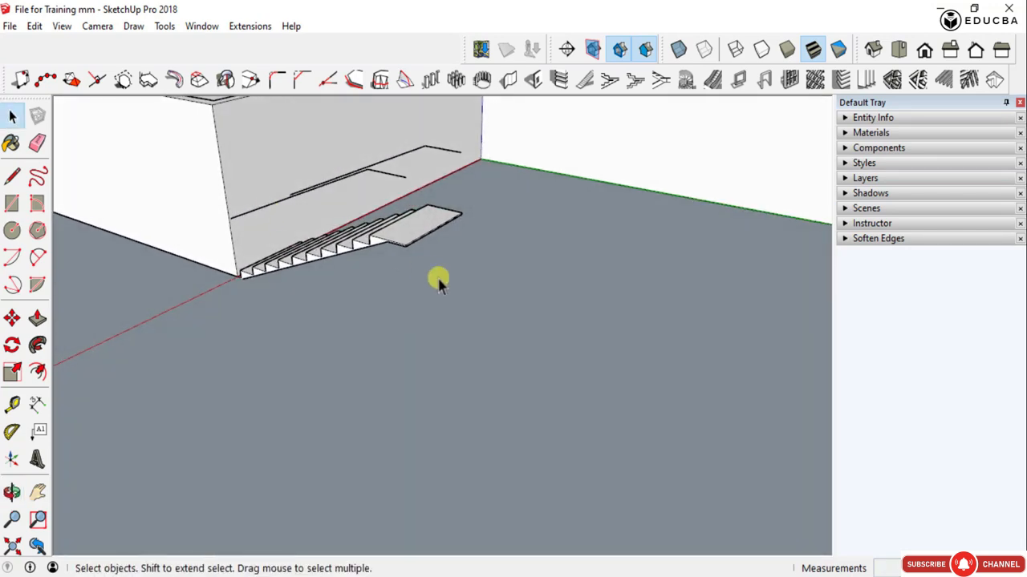
scroll(438, 280, down, 3)
scroll(393, 261, up, 4)
middle_drag(392, 261, 482, 217)
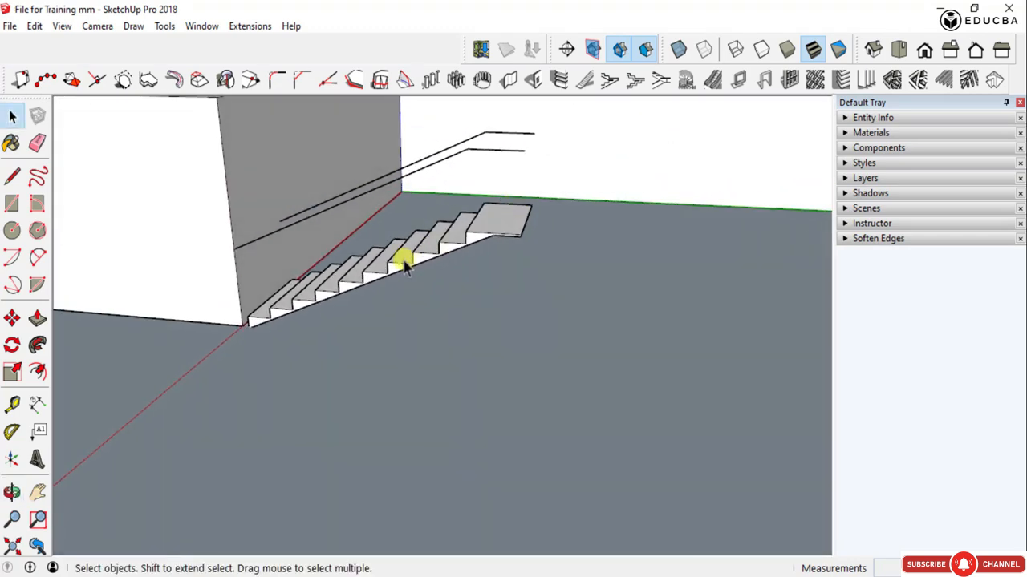
scroll(401, 261, up, 3)
click(373, 278)
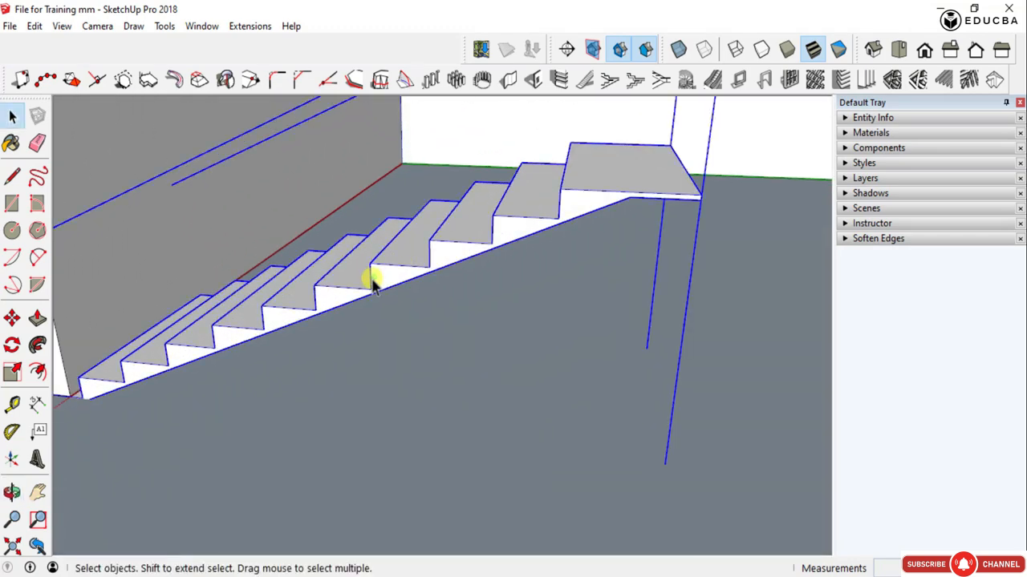
key(Delete)
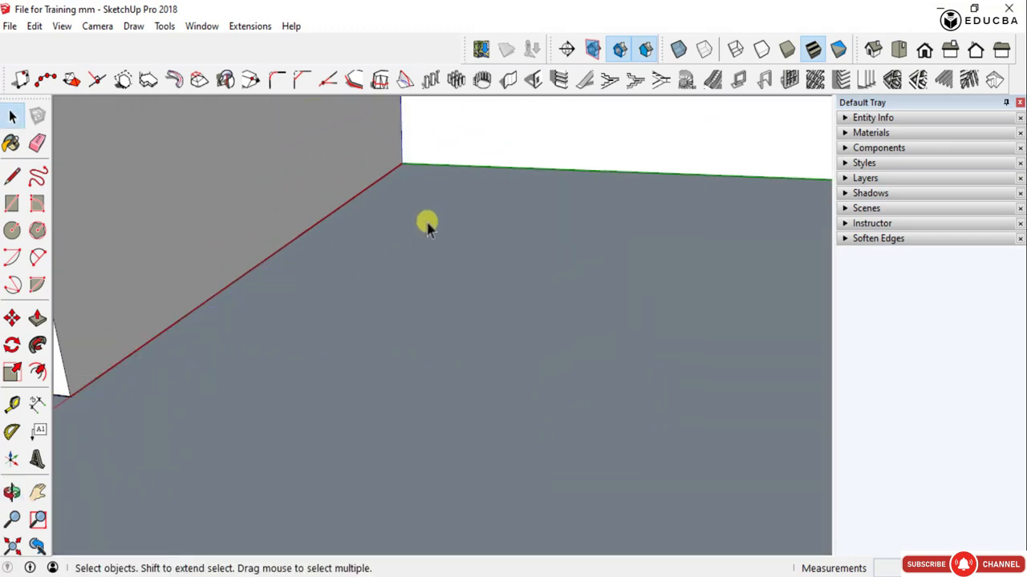
- Set the Type A staircase's stringer depth to 300, riser height to 150 and number of risers to 20
click(587, 78)
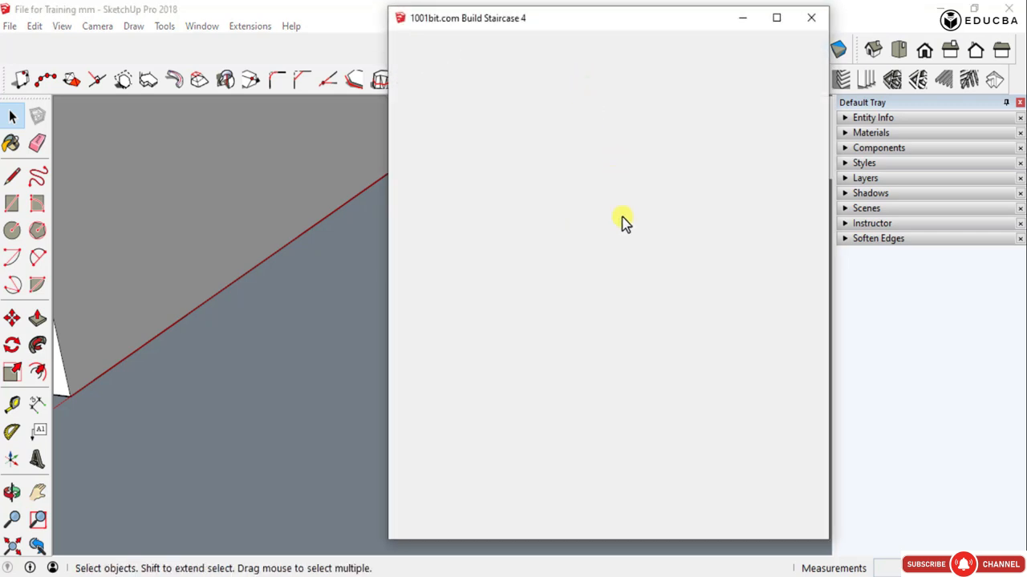
double_click(526, 369)
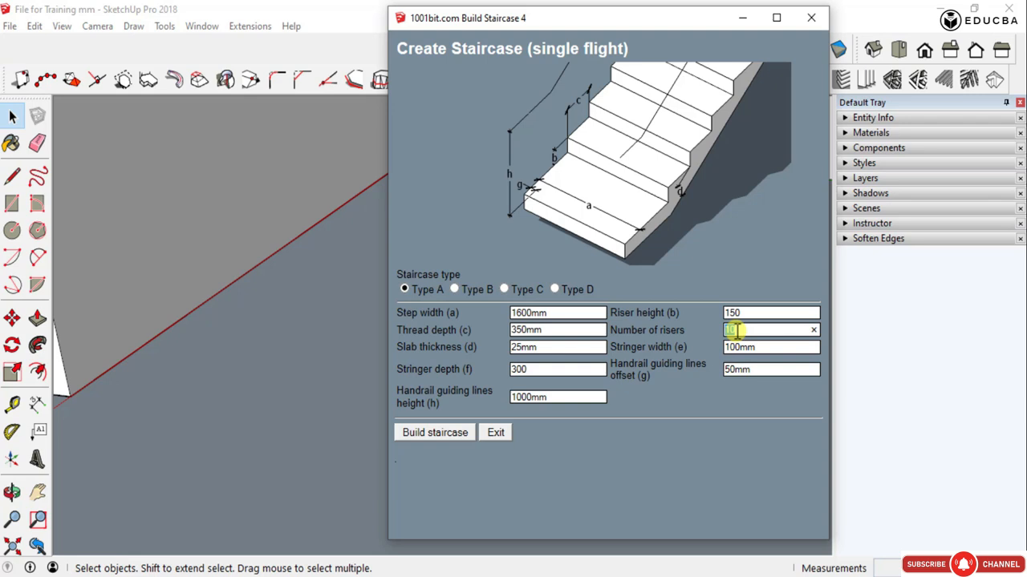
click(443, 439)
- Build the Type A staircase from the room's origin corner on the floor, with its direction following the long wall along the green axis
scroll(454, 401, up, 5)
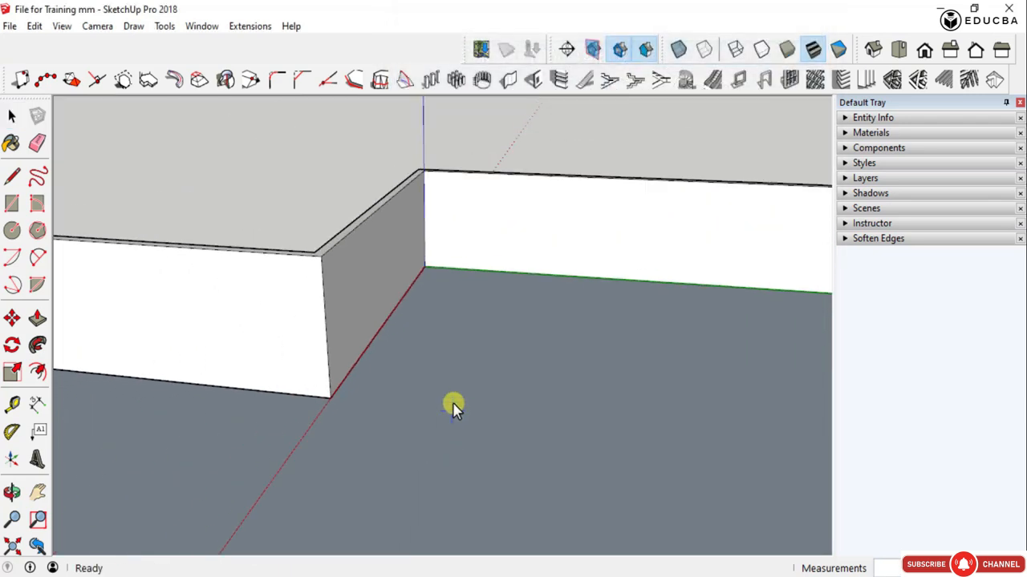
scroll(453, 408, down, 2)
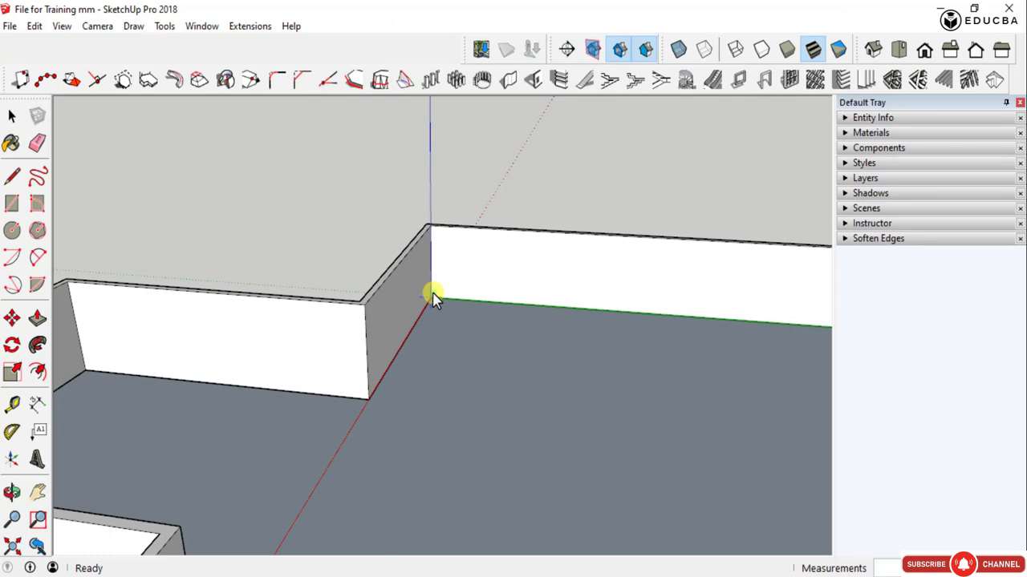
scroll(485, 299, down, 1)
scroll(641, 330, down, 2)
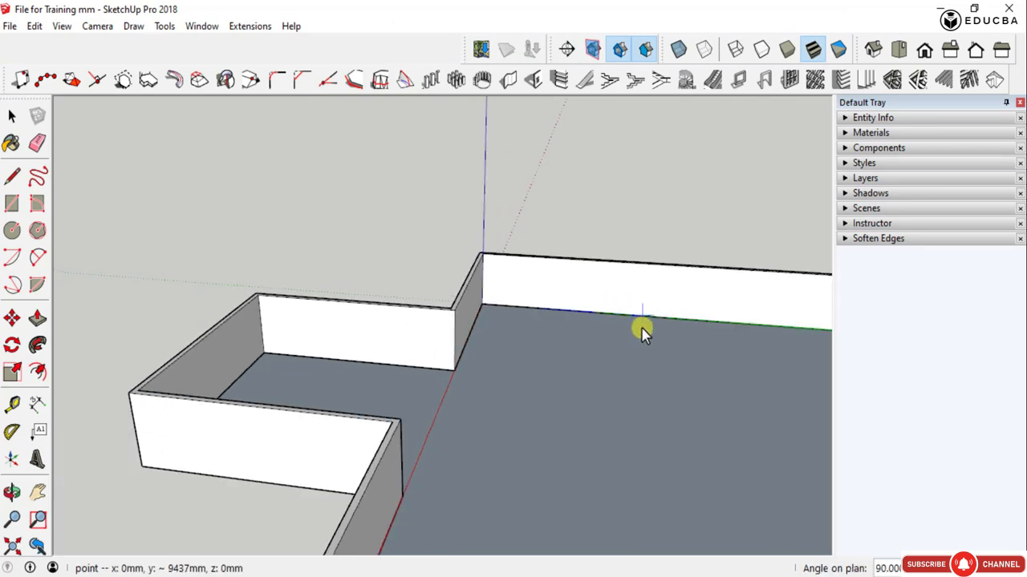
middle_drag(641, 329, 516, 453)
scroll(637, 470, down, 2)
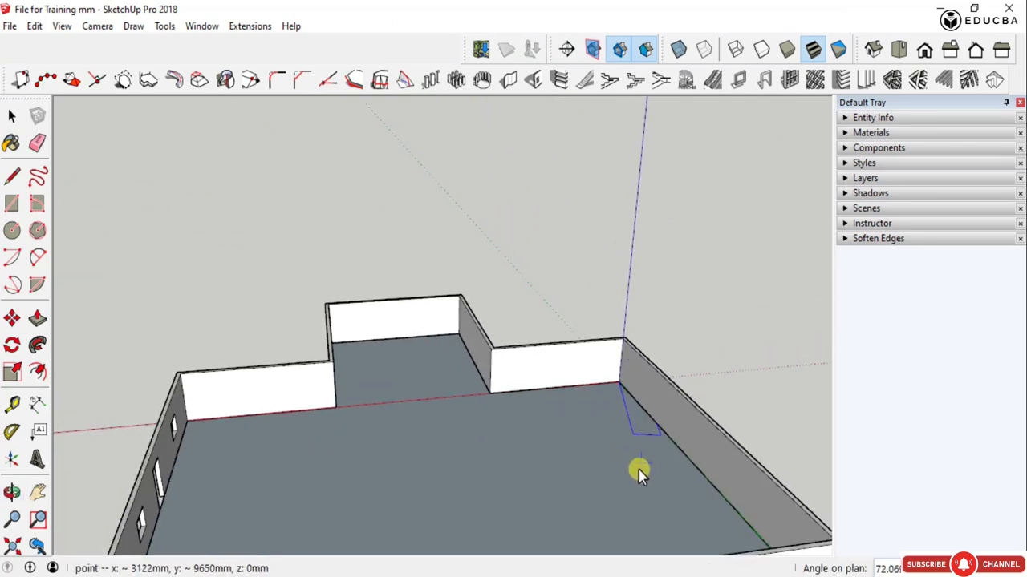
middle_drag(637, 470, 513, 517)
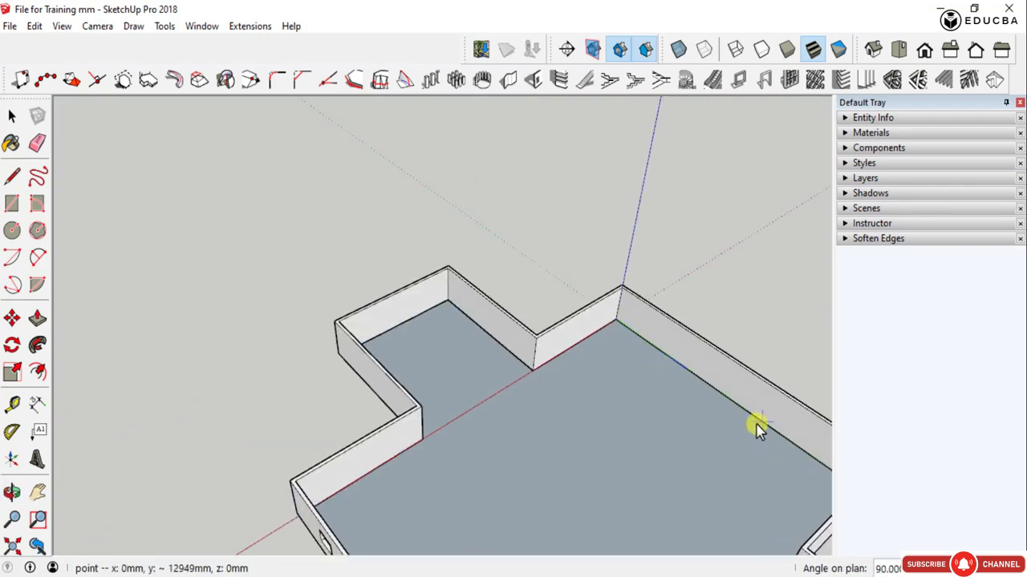
scroll(624, 335, down, 3)
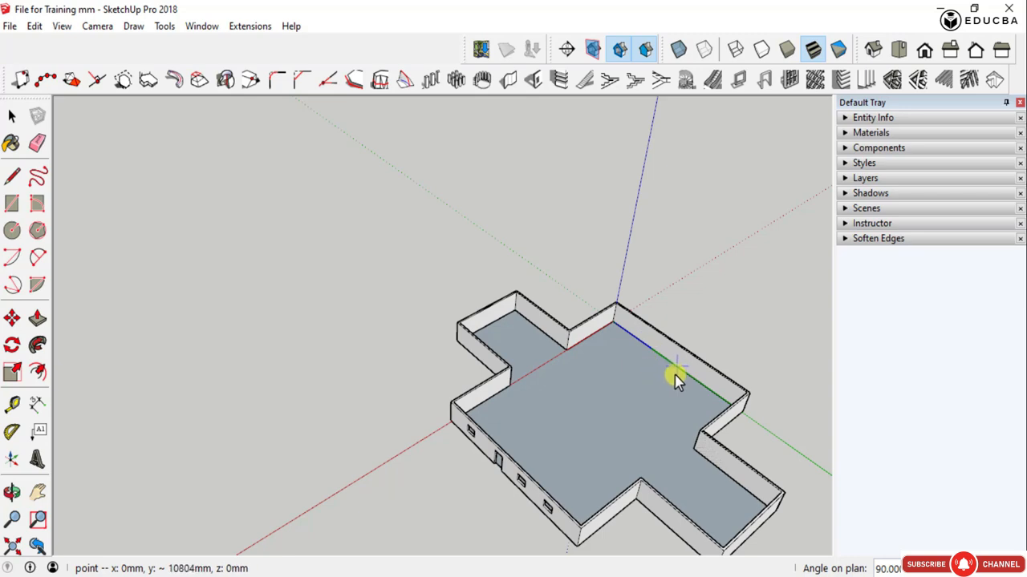
click(717, 401)
scroll(662, 341, up, 4)
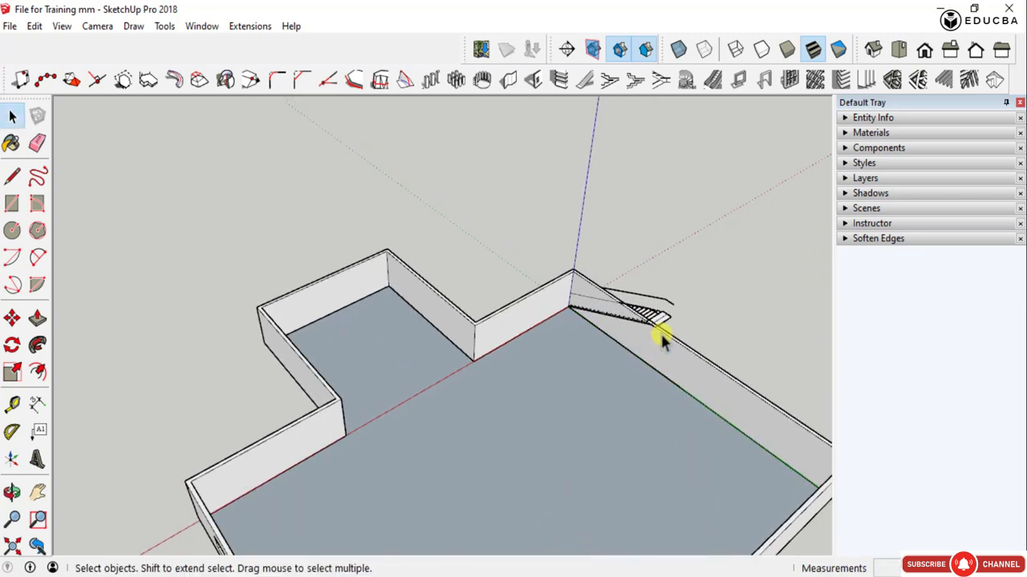
- Move the staircase along the red axis from outside the grooved wall into the room, with its landing corner against the wall's inner face
middle_drag(654, 333, 381, 353)
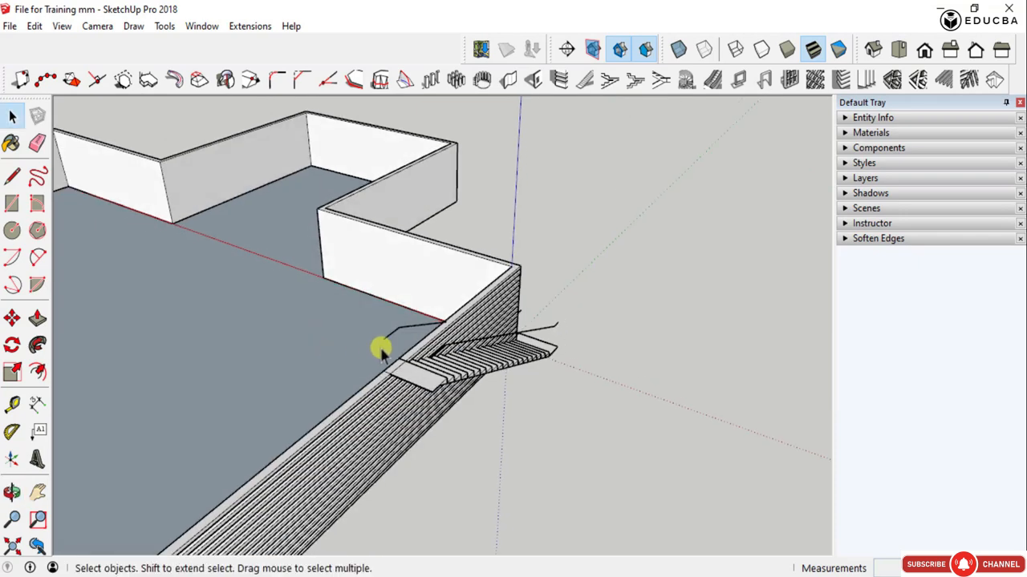
click(430, 376)
key(m)
scroll(433, 385, up, 3)
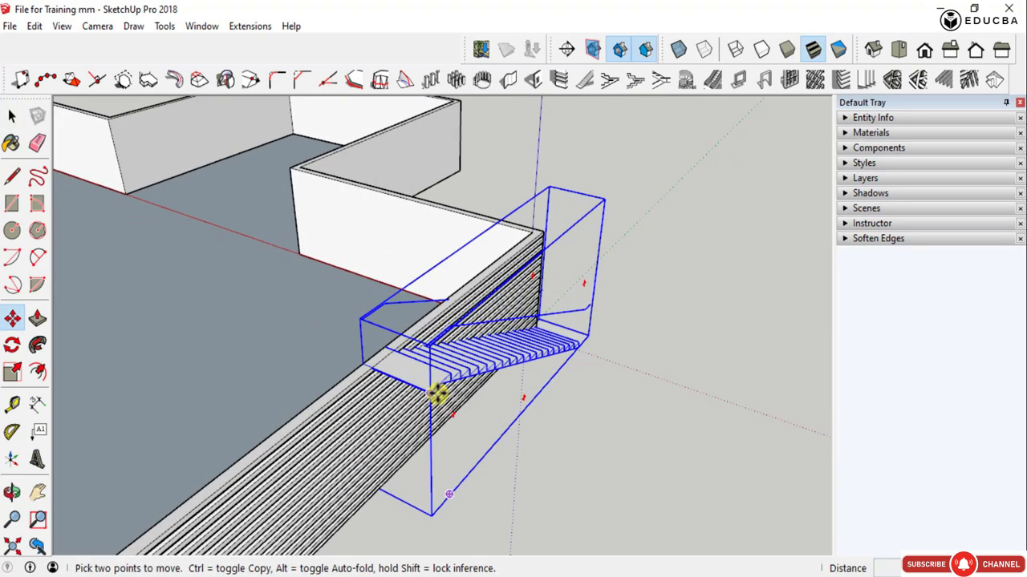
click(431, 394)
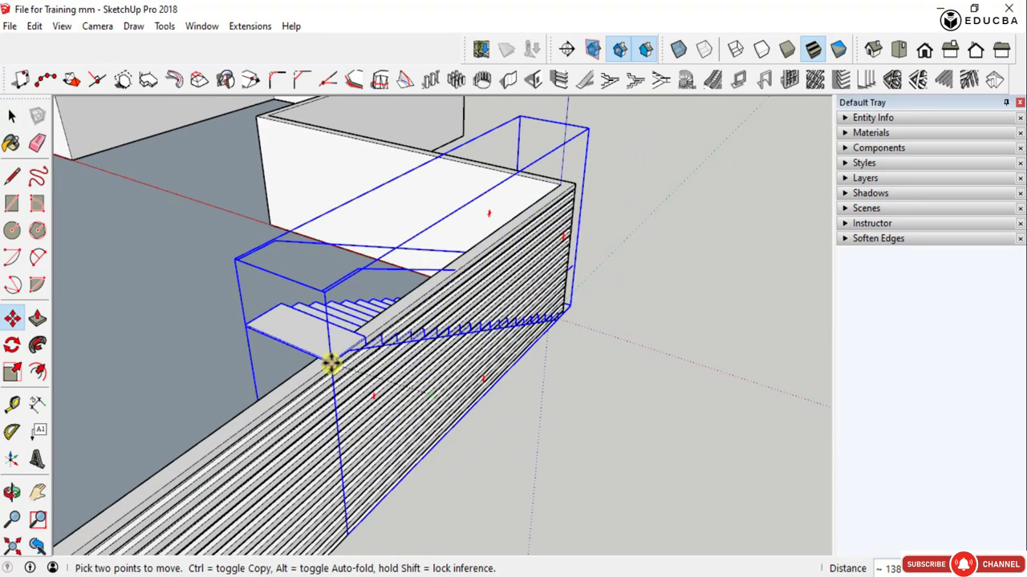
middle_drag(408, 448, 436, 419)
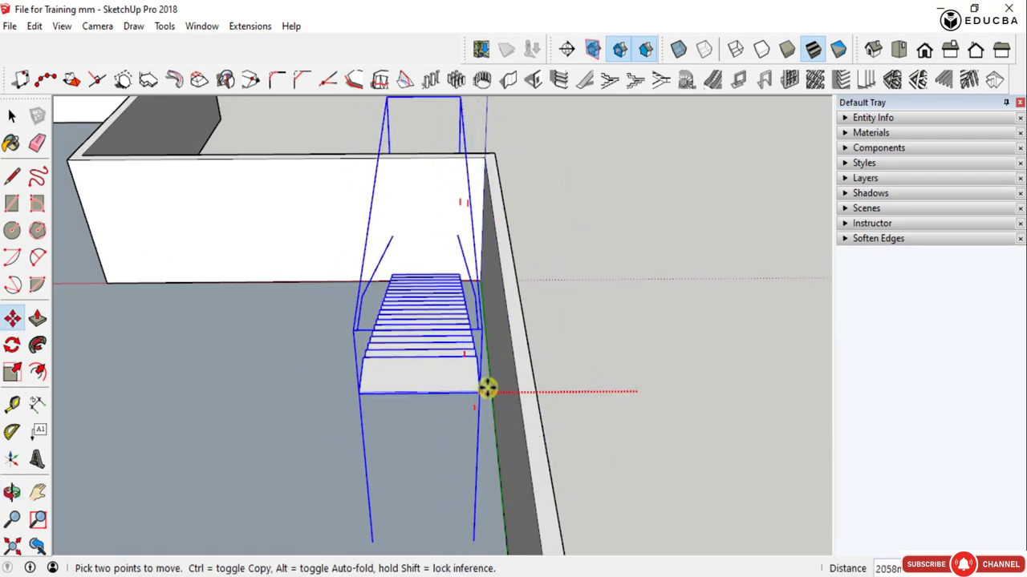
click(521, 394)
- Move the staircase along the green axis so its lower end sits inside the room against the short adjoining wall
middle_drag(380, 403, 344, 408)
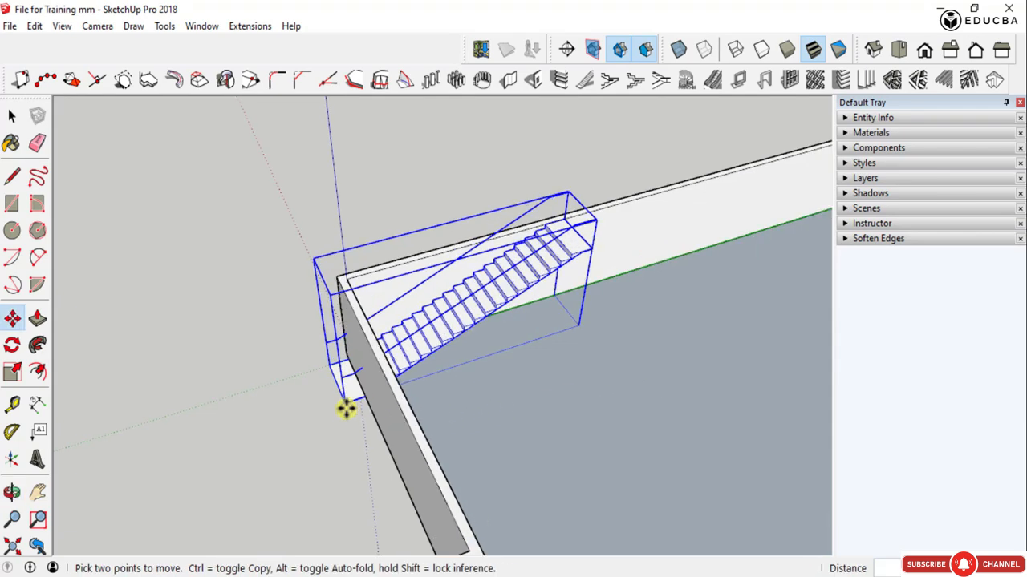
click(346, 406)
middle_drag(435, 391, 297, 385)
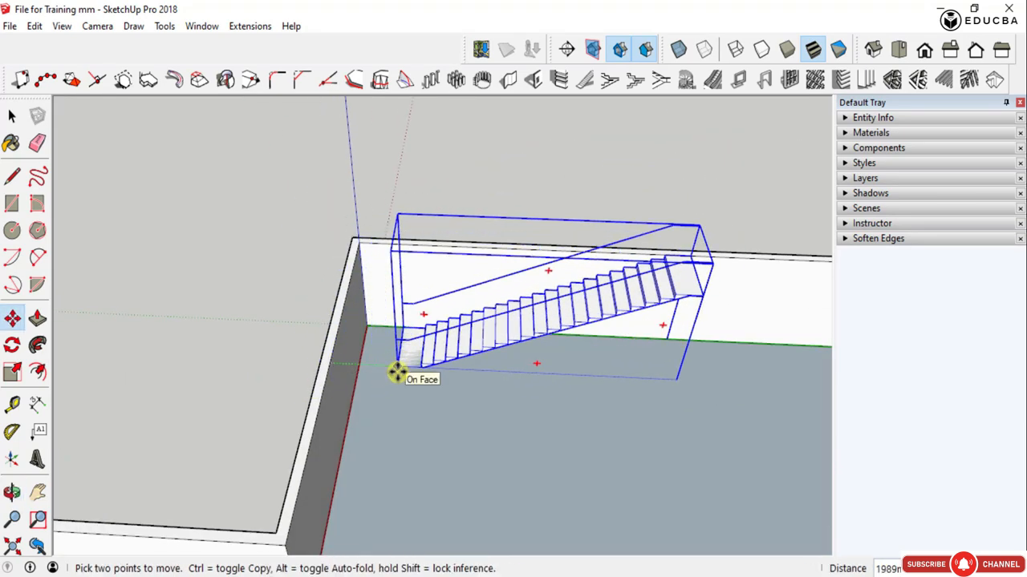
click(355, 390)
- Rotate the staircase 180 degrees about its vertical axis so it climbs toward the room corner, and deselect it
middle_drag(527, 453, 492, 382)
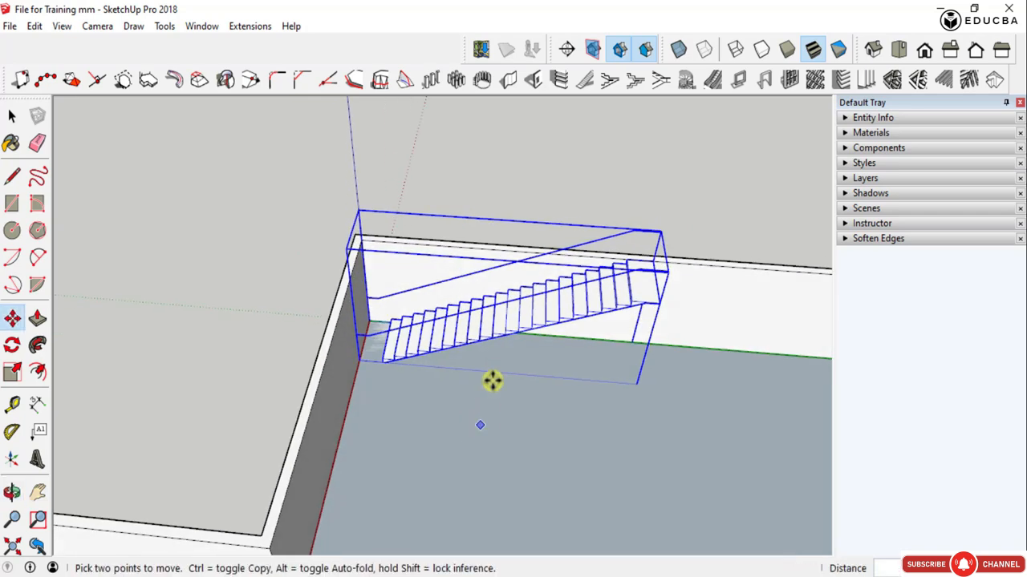
middle_drag(508, 279, 499, 373)
click(513, 279)
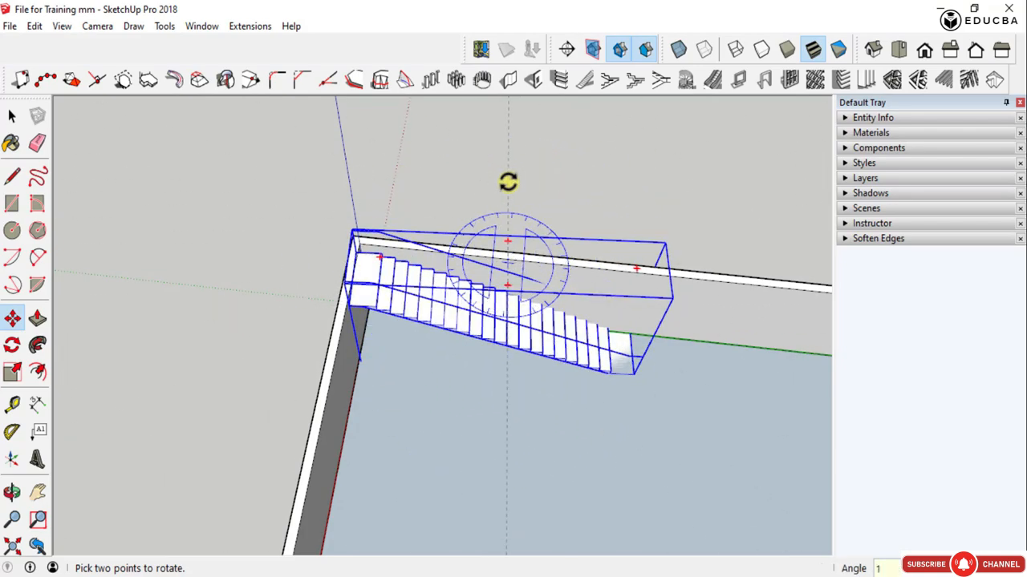
click(507, 182)
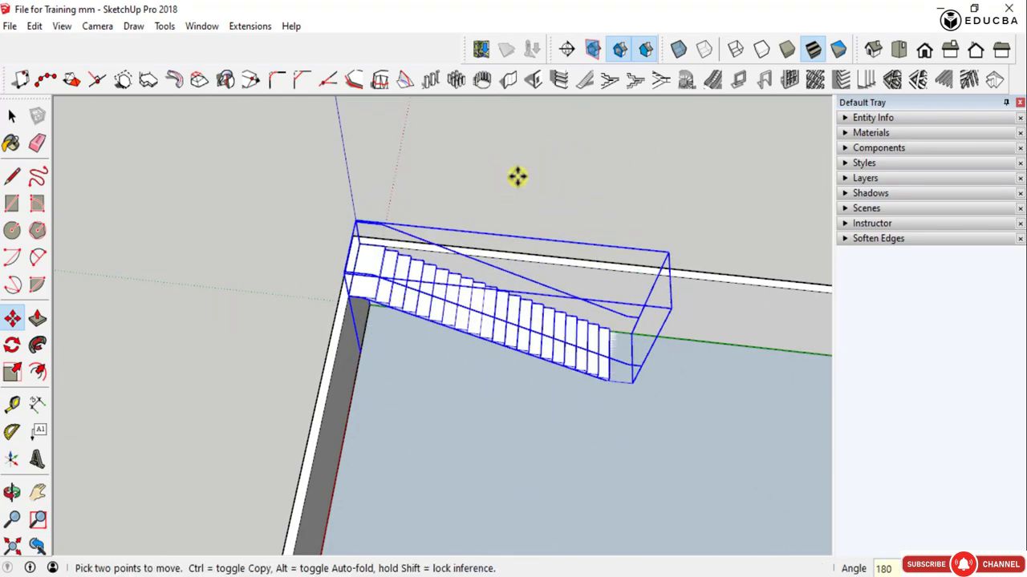
middle_drag(569, 402, 515, 323)
scroll(529, 333, up, 3)
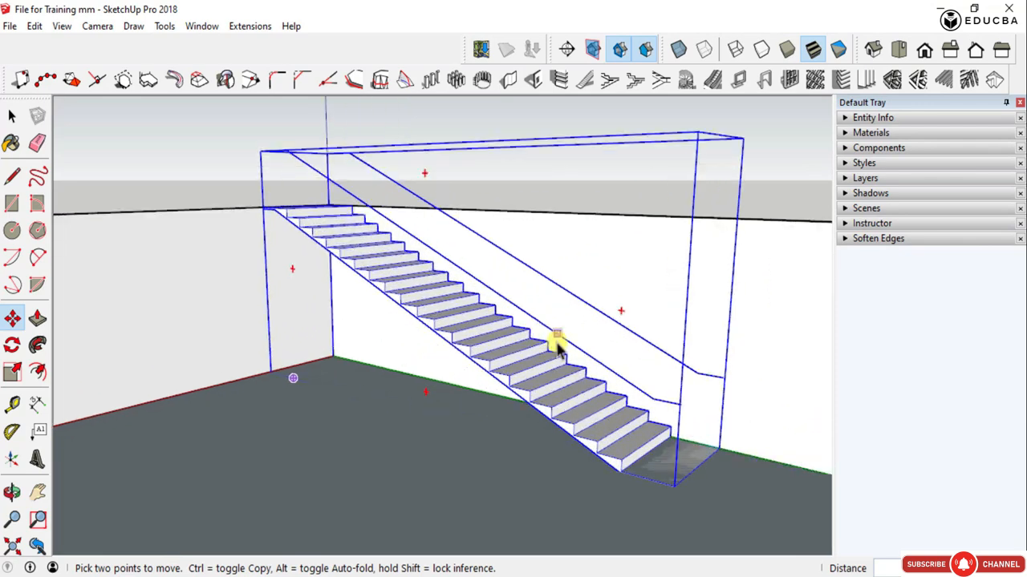
key(space)
click(637, 194)
middle_drag(500, 373, 366, 201)
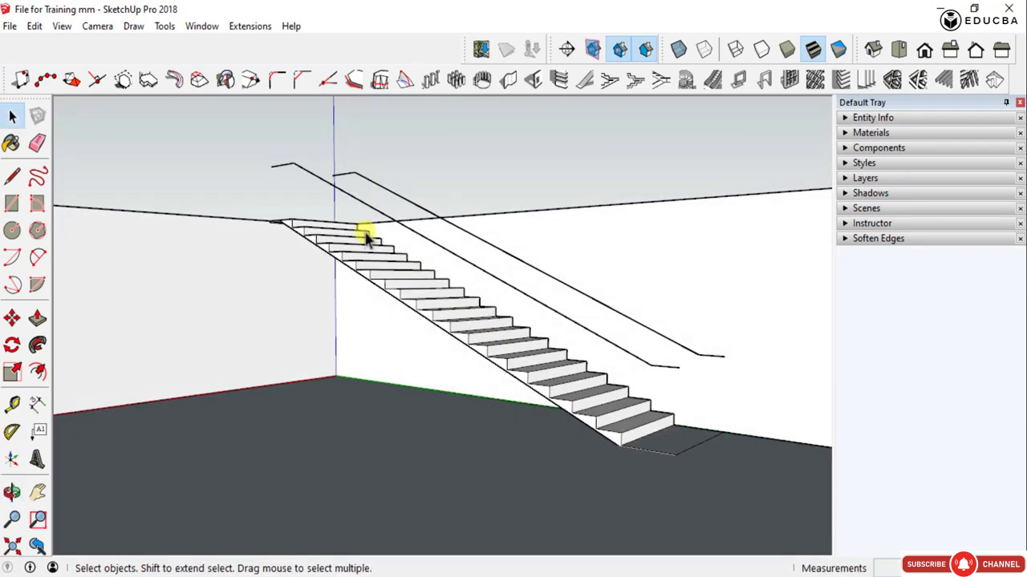
- Open the staircase group and its nested handrail group, pick out one sloped guide line, and leave the nested group
click(365, 247)
double_click(365, 247)
click(347, 196)
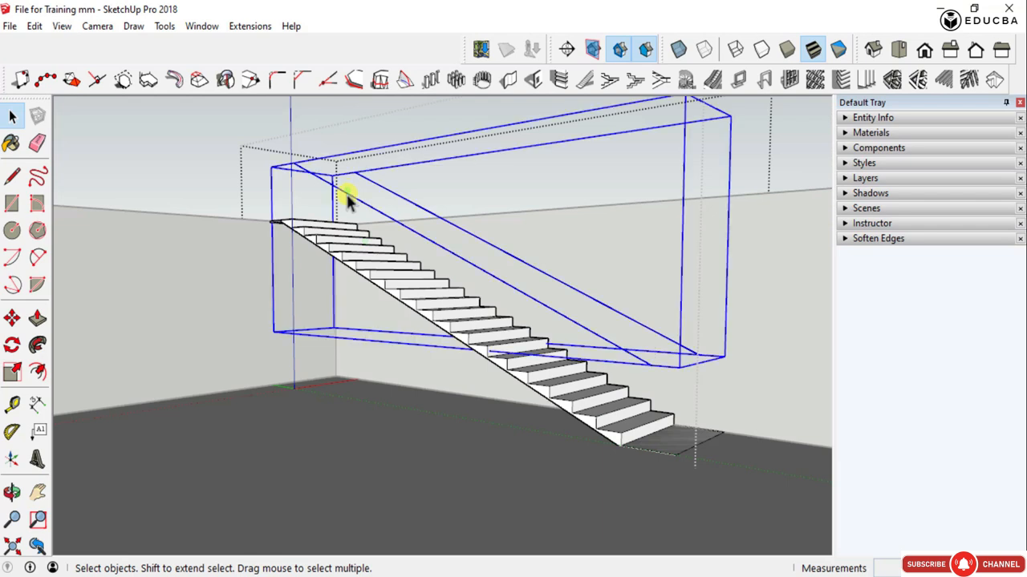
double_click(346, 197)
click(346, 194)
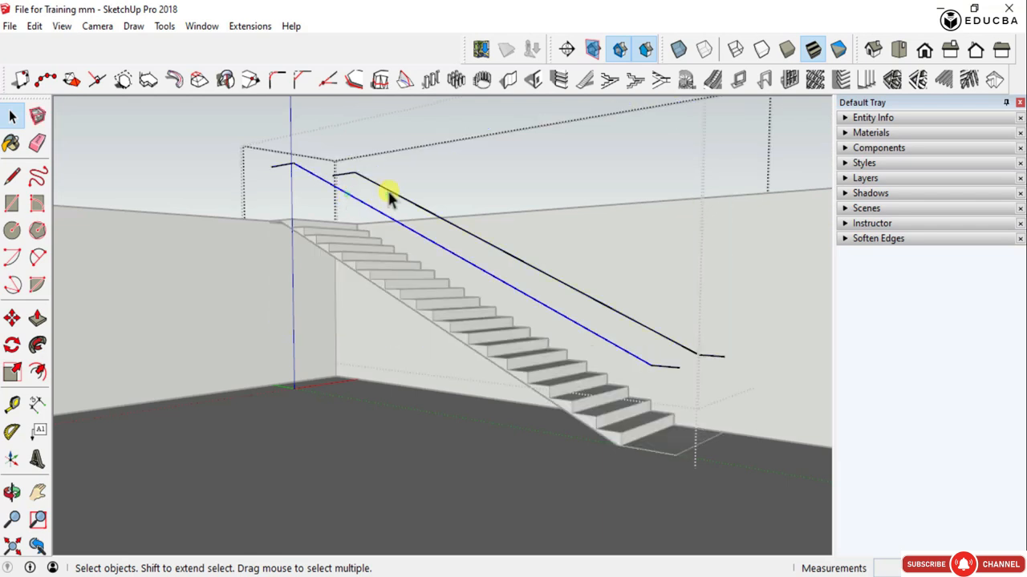
scroll(429, 250, down, 4)
key(Escape)
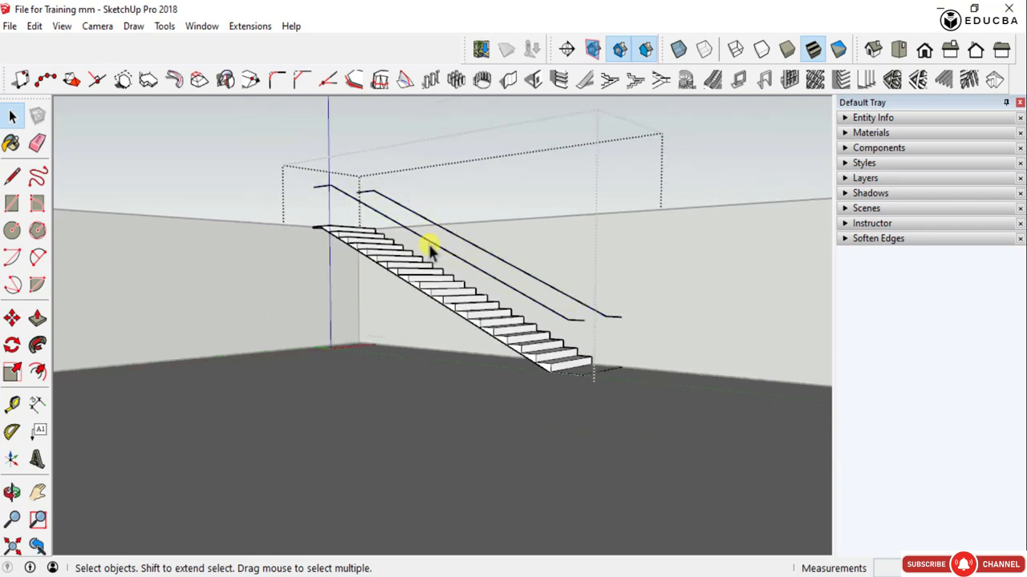
- Check the handrail guide lines and the flight of steps as separate groups, and close the staircase group
click(419, 234)
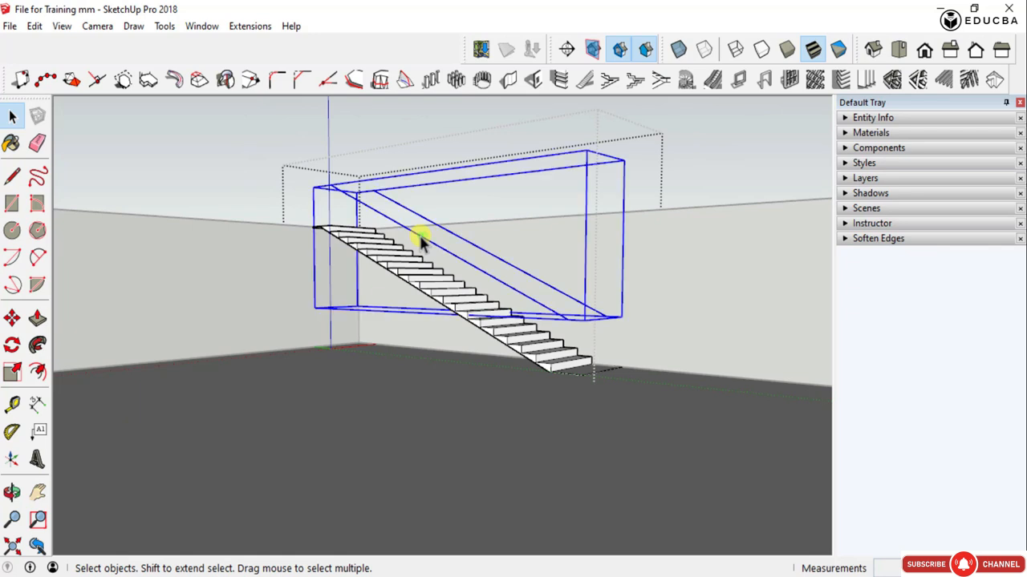
click(410, 269)
click(425, 241)
key(Escape)
key(Escape)
scroll(355, 197, up, 2)
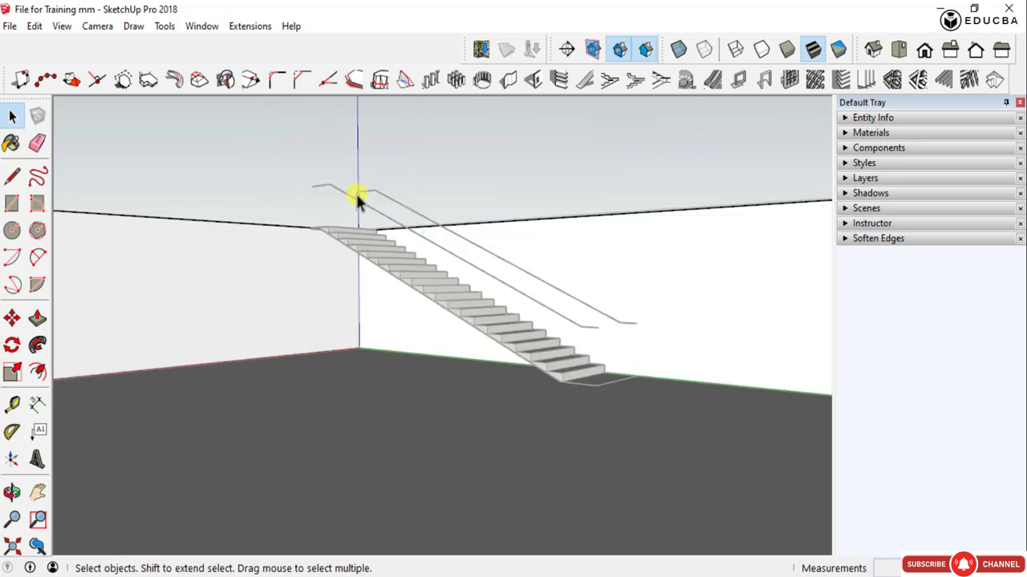
- Reopen the staircase group to examine the guide lines, top landing and steps from several sides, and close it
double_click(347, 198)
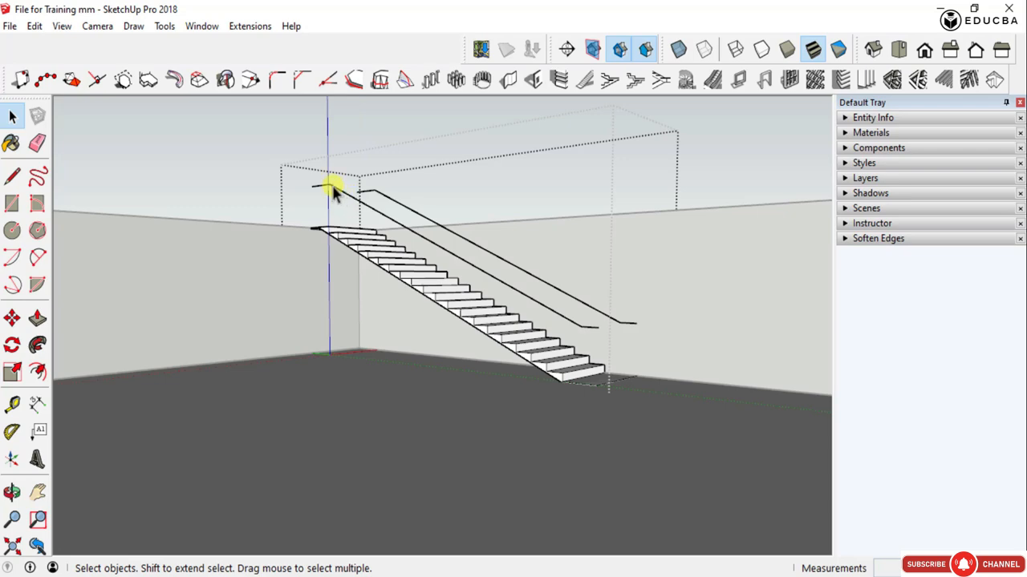
scroll(331, 192, up, 3)
middle_drag(309, 190, 414, 233)
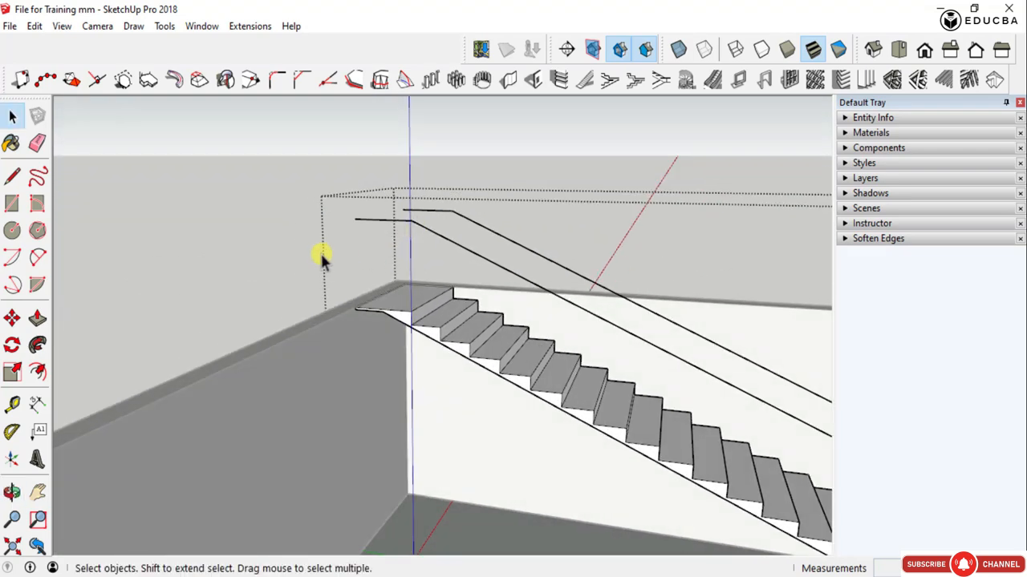
scroll(421, 325, down, 3)
middle_drag(419, 328, 670, 409)
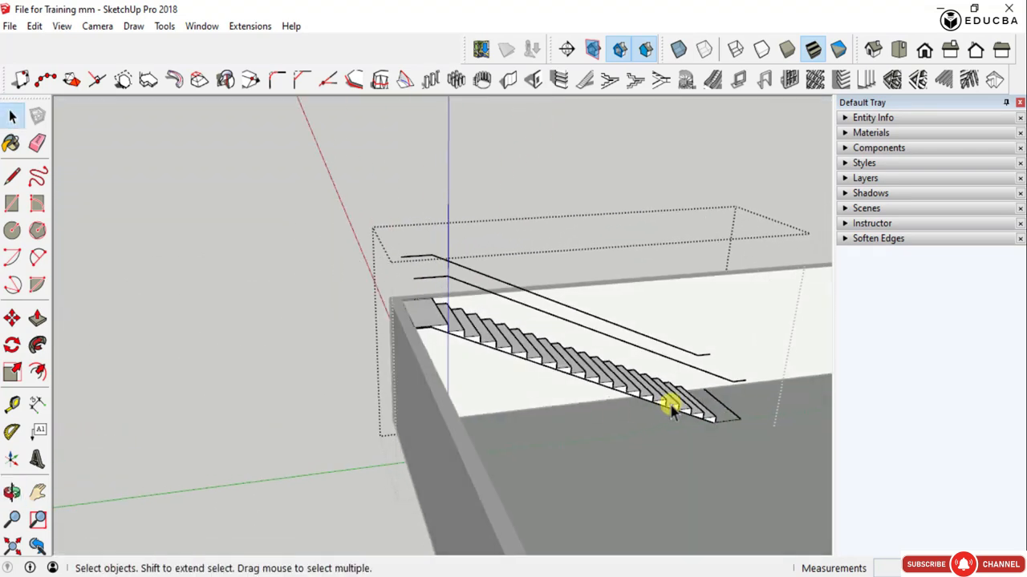
scroll(729, 388, up, 4)
scroll(693, 396, down, 4)
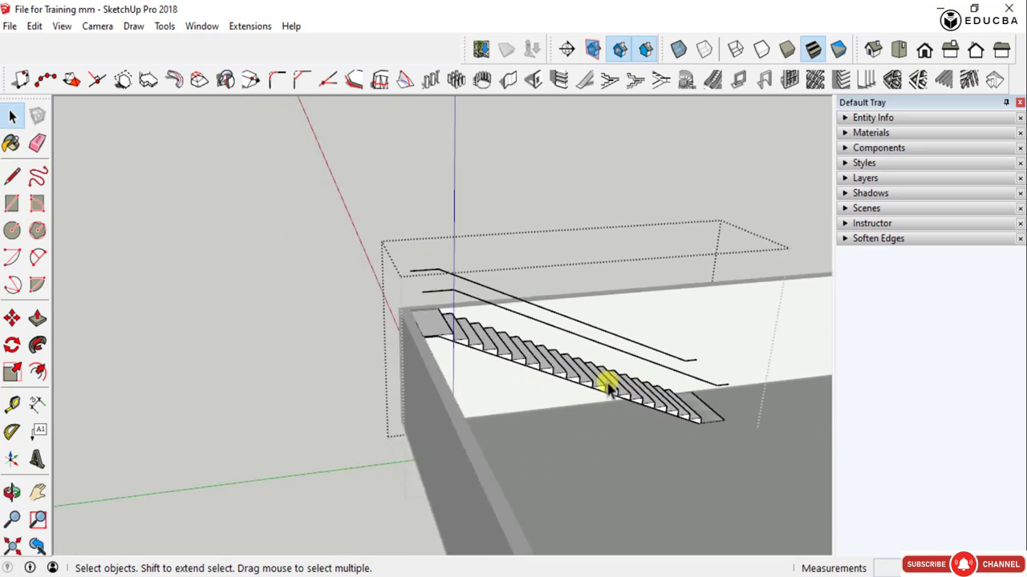
scroll(597, 397, up, 3)
middle_drag(562, 417, 633, 170)
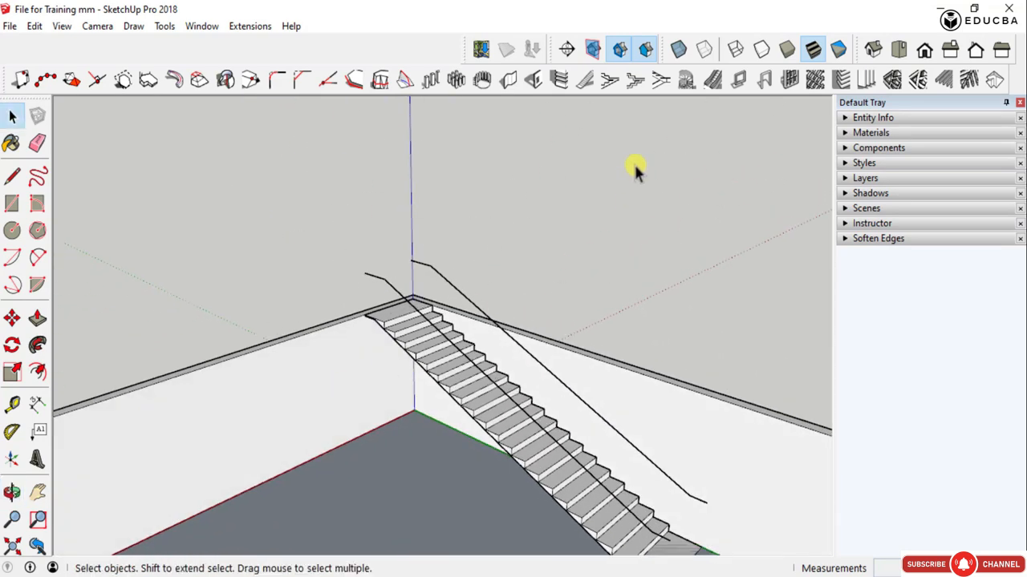
- Build a Type D single-flight staircase with 1600 mm step width and 20 risers along the long wall, starting at its far corner
click(592, 80)
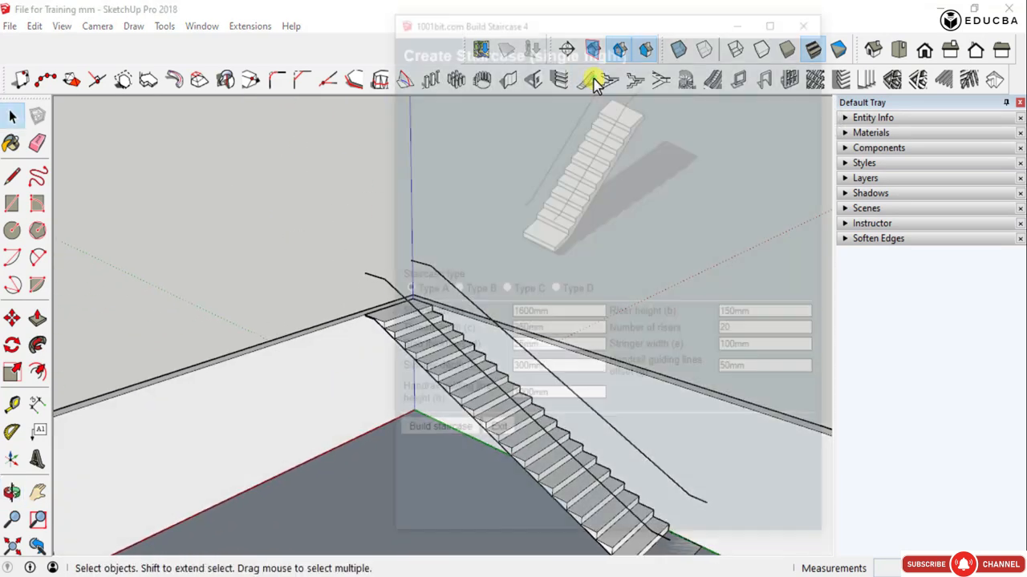
click(555, 289)
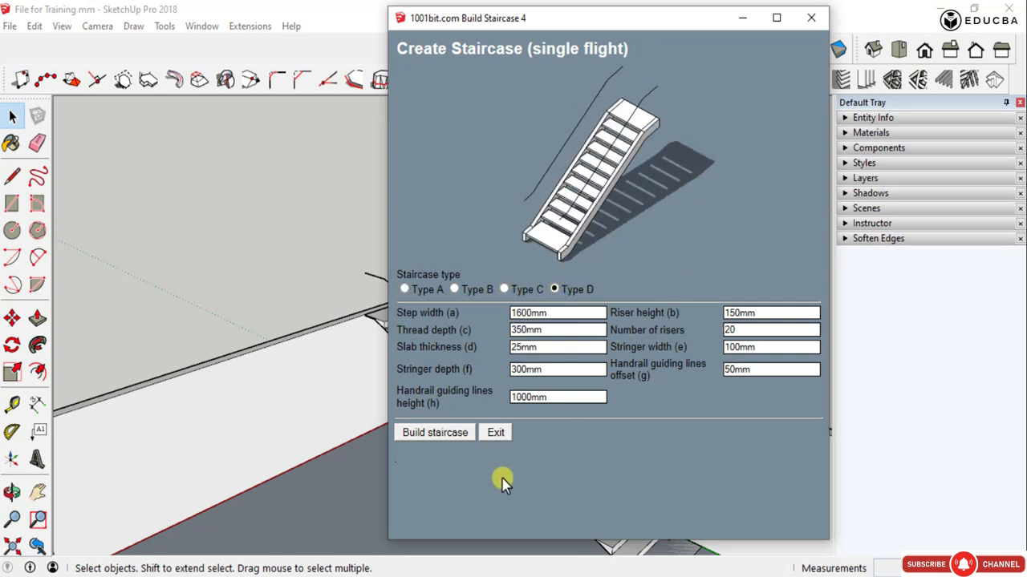
click(433, 433)
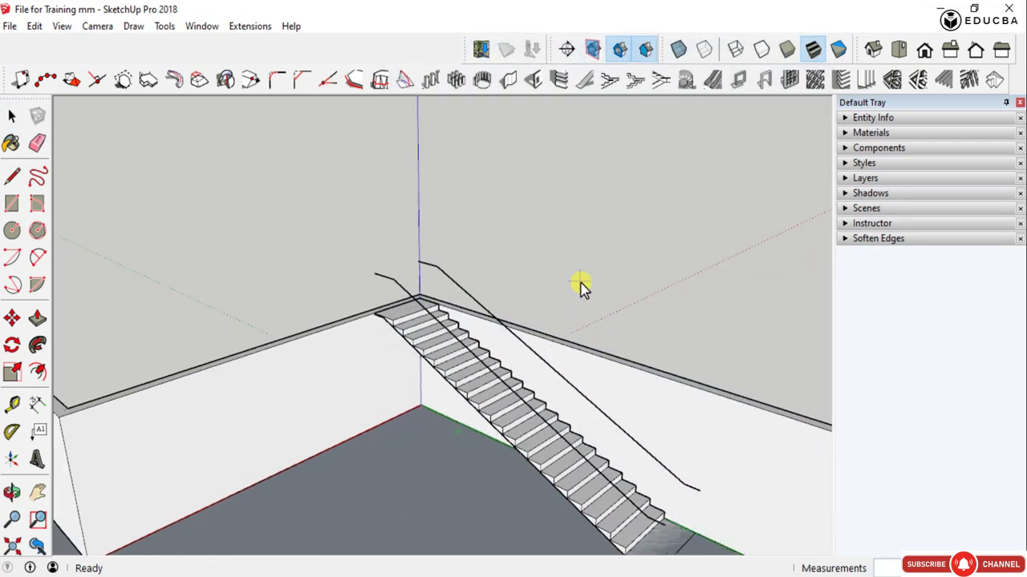
scroll(590, 276, down, 6)
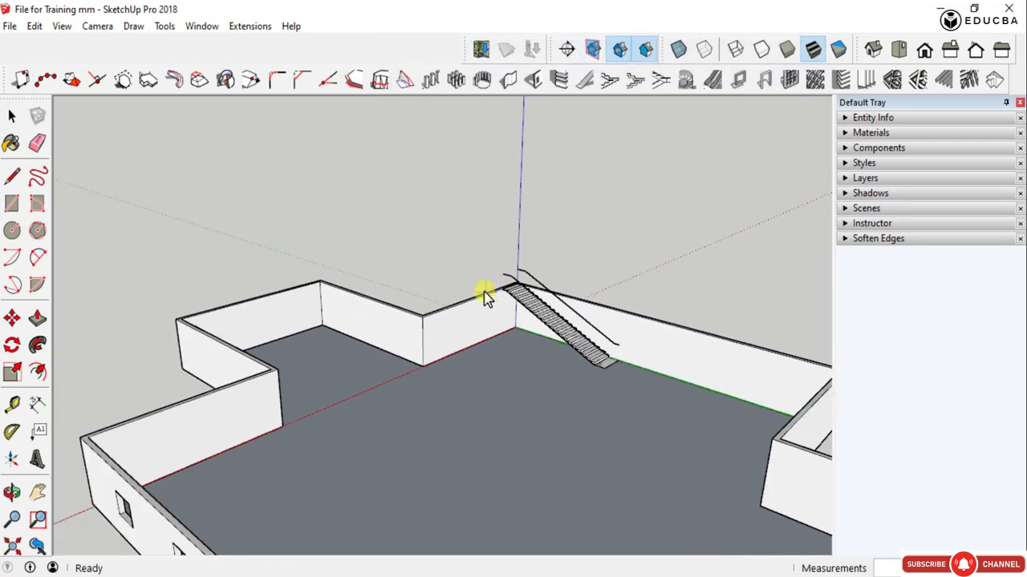
middle_drag(486, 293, 607, 324)
scroll(607, 324, up, 5)
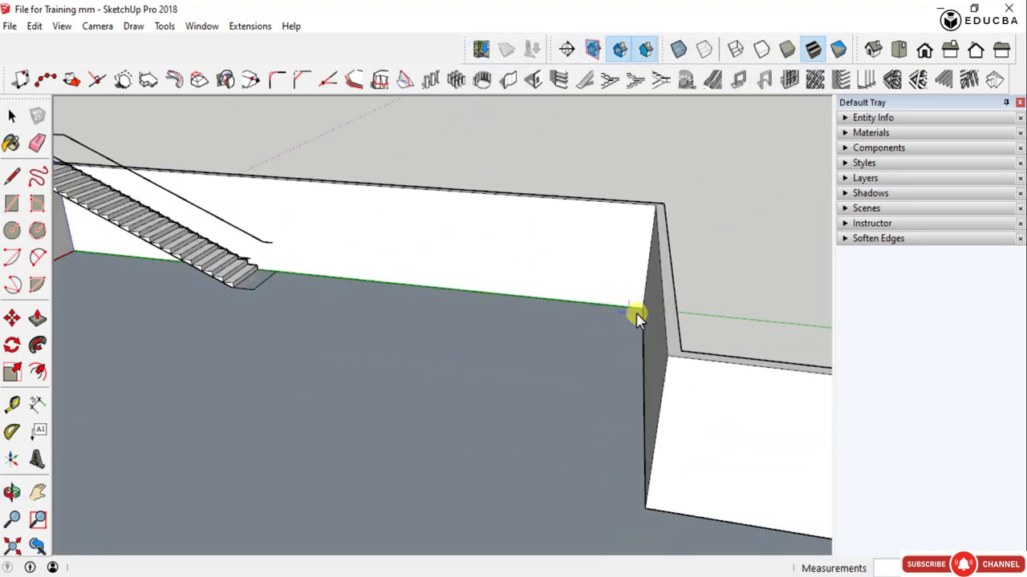
click(639, 315)
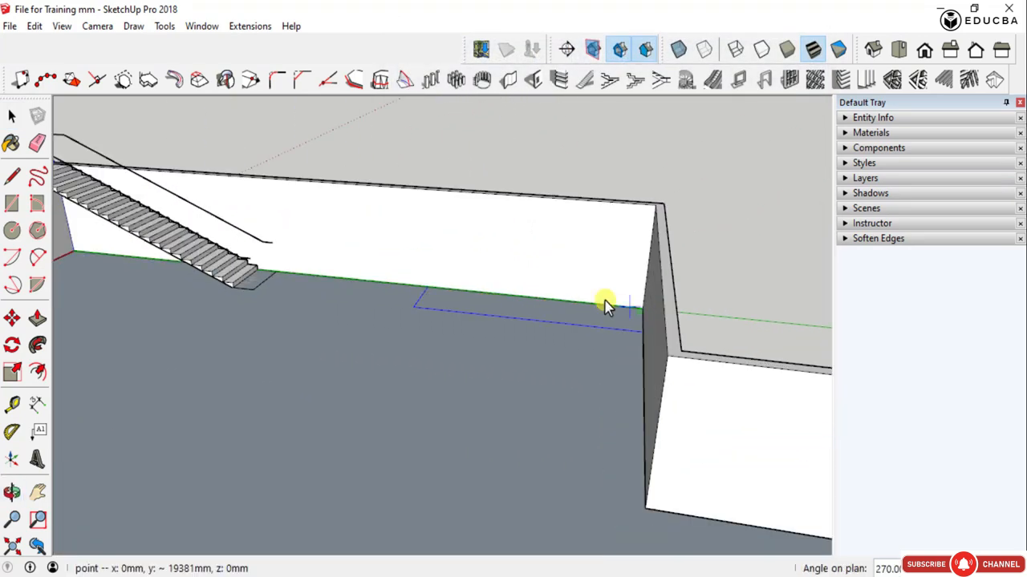
click(447, 276)
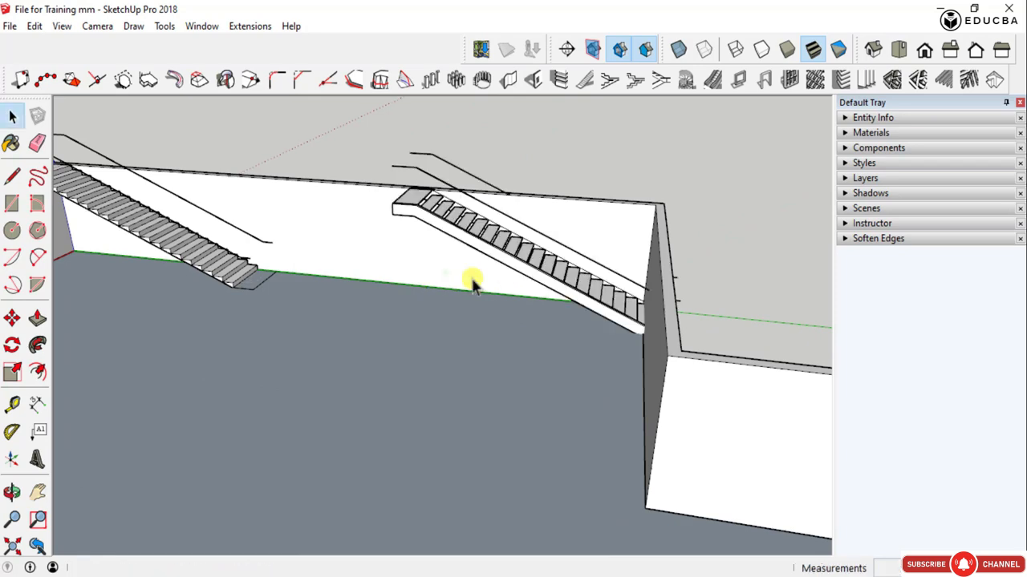
- Move the Type D staircase along the long wall so its foot sits inside the room instead of passing through the end wall
middle_drag(472, 285, 575, 300)
click(550, 304)
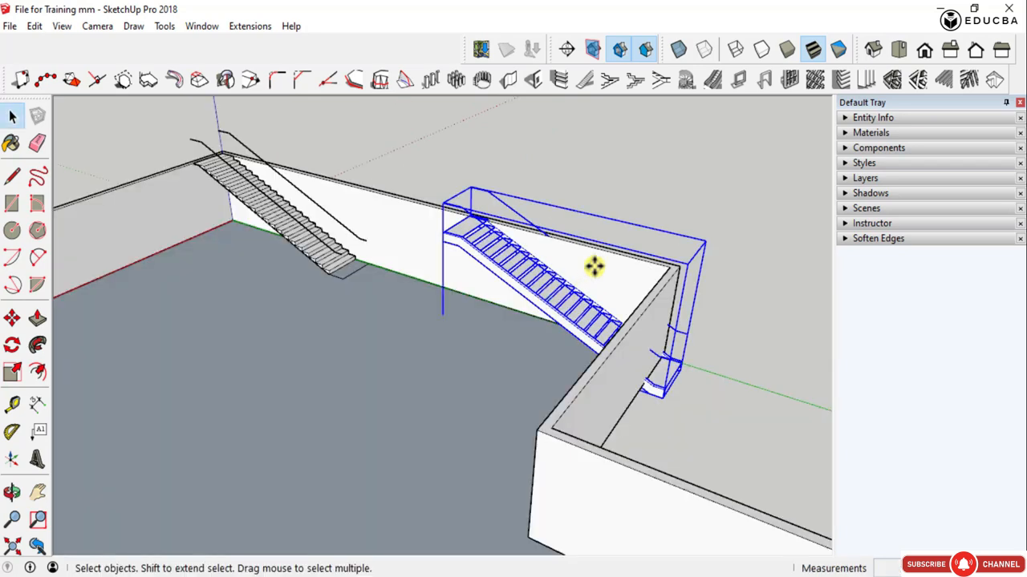
key(m)
scroll(593, 267, up, 3)
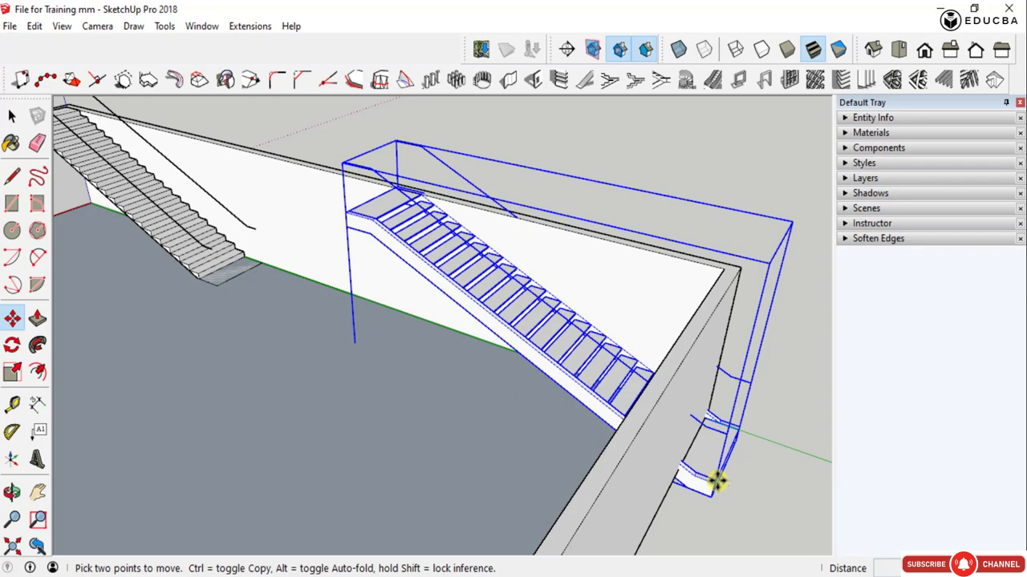
click(716, 481)
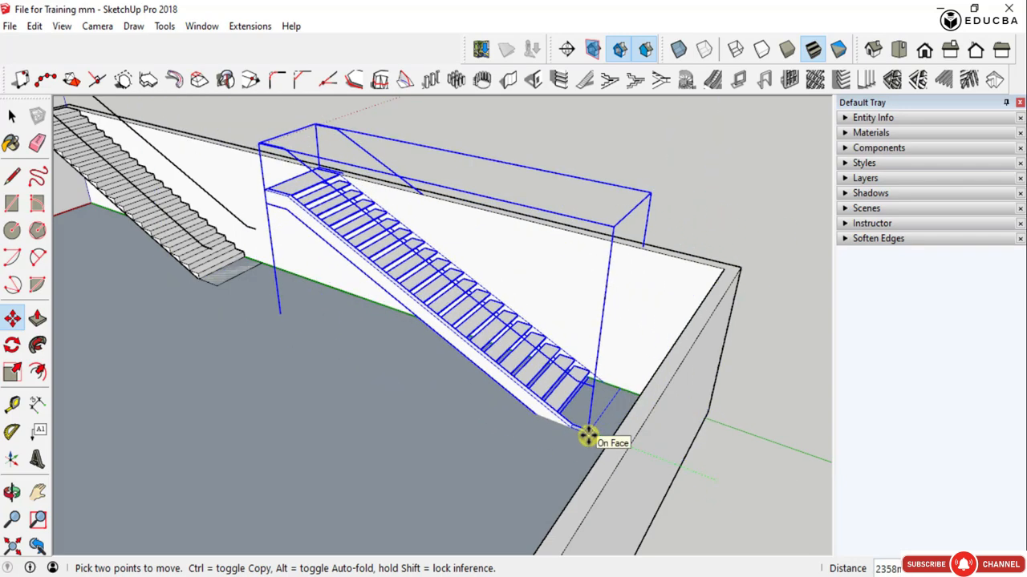
click(713, 277)
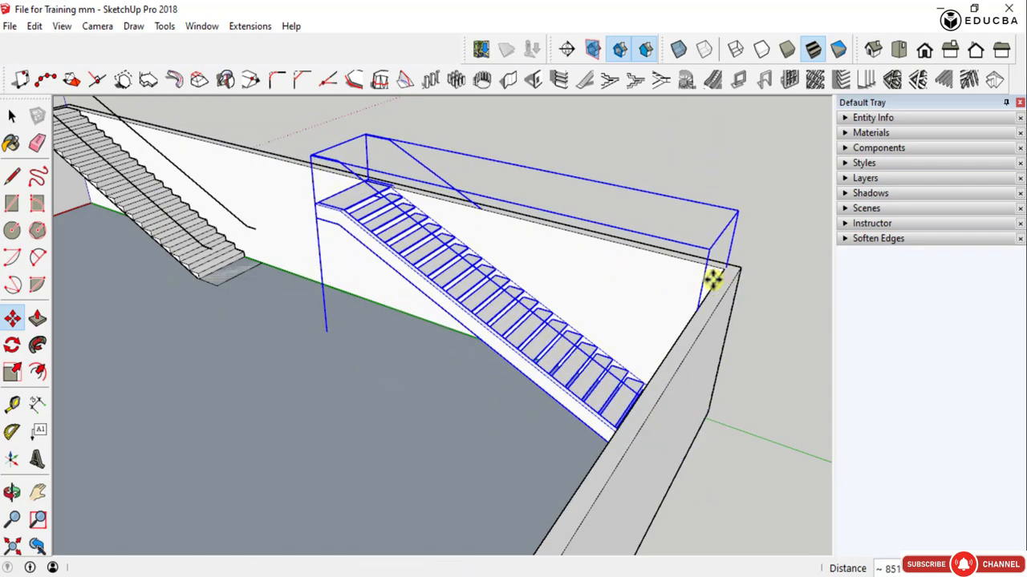
- Rotate the Type D staircase 180 degrees about its vertical axis so it climbs toward the end wall
middle_drag(714, 277, 642, 356)
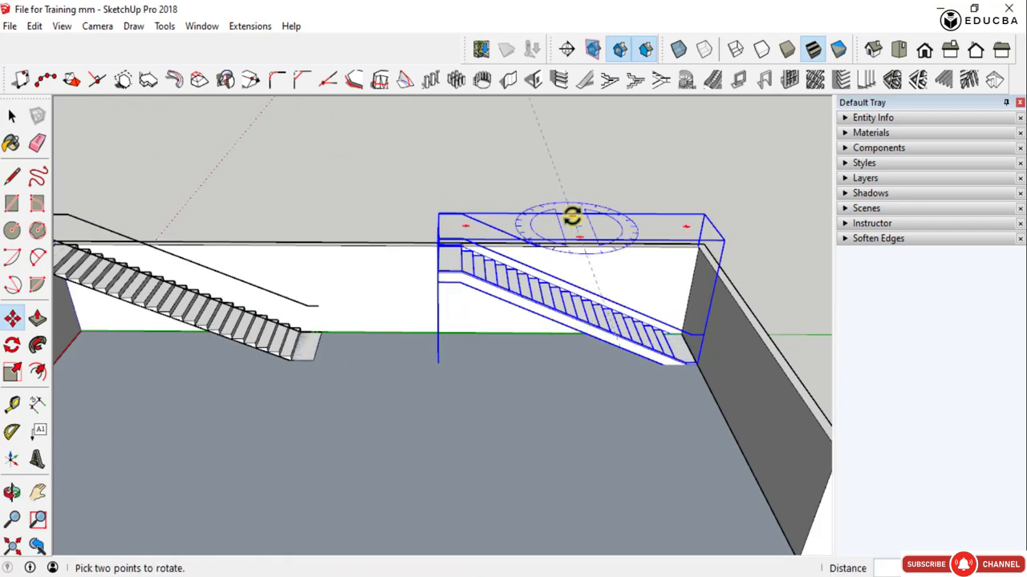
click(572, 216)
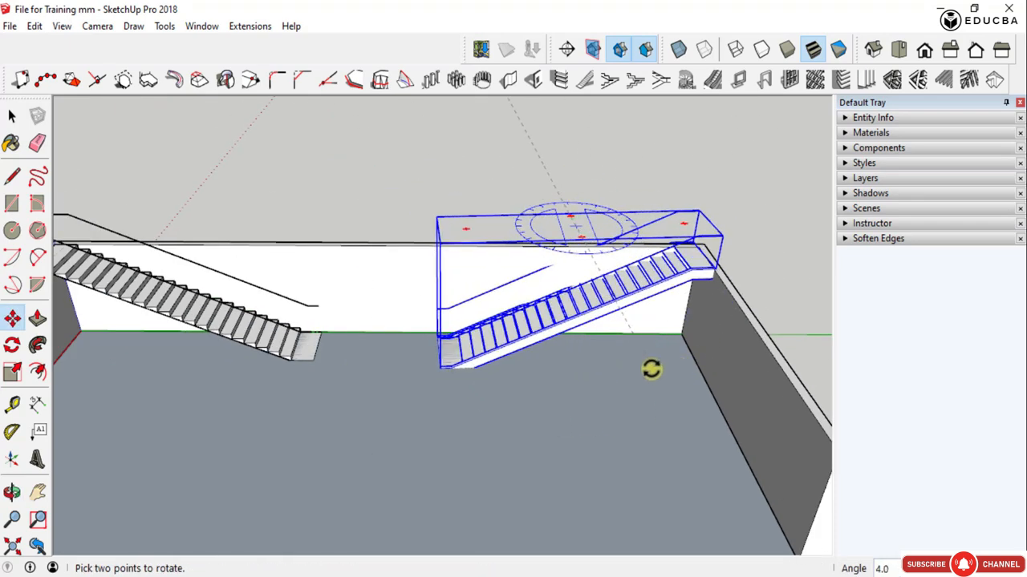
key(Return)
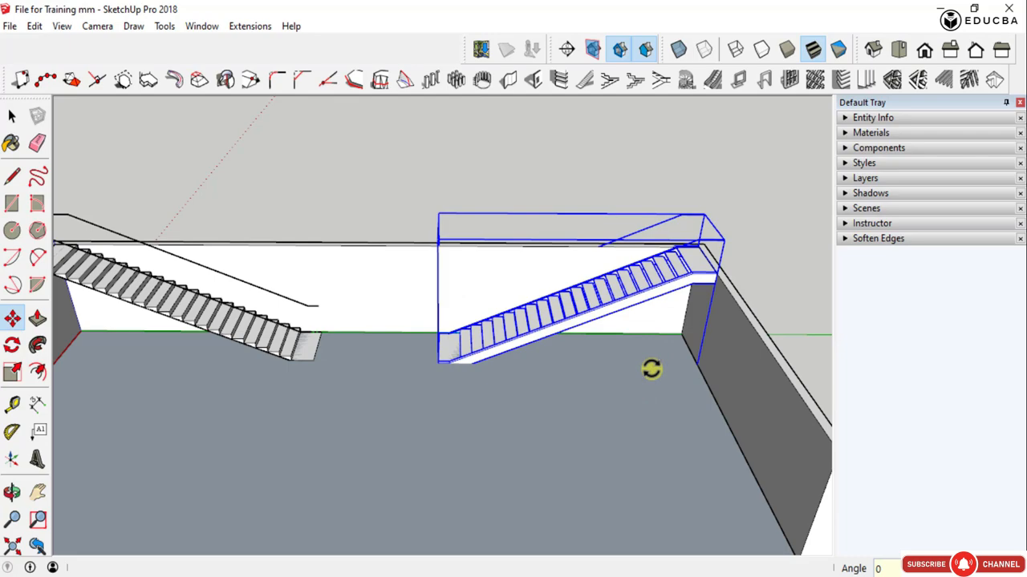
key(space)
- Shift the Type D staircase about 205 mm out of the long wall so its side meets the inner face, and deselect it
scroll(660, 294, up, 3)
middle_drag(660, 294, 348, 367)
scroll(361, 417, up, 3)
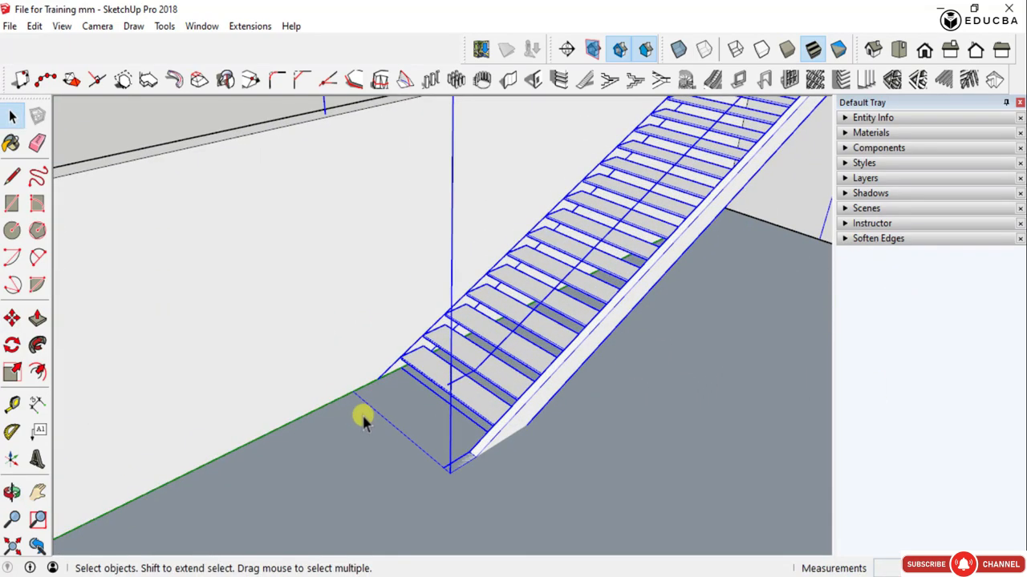
key(m)
click(370, 405)
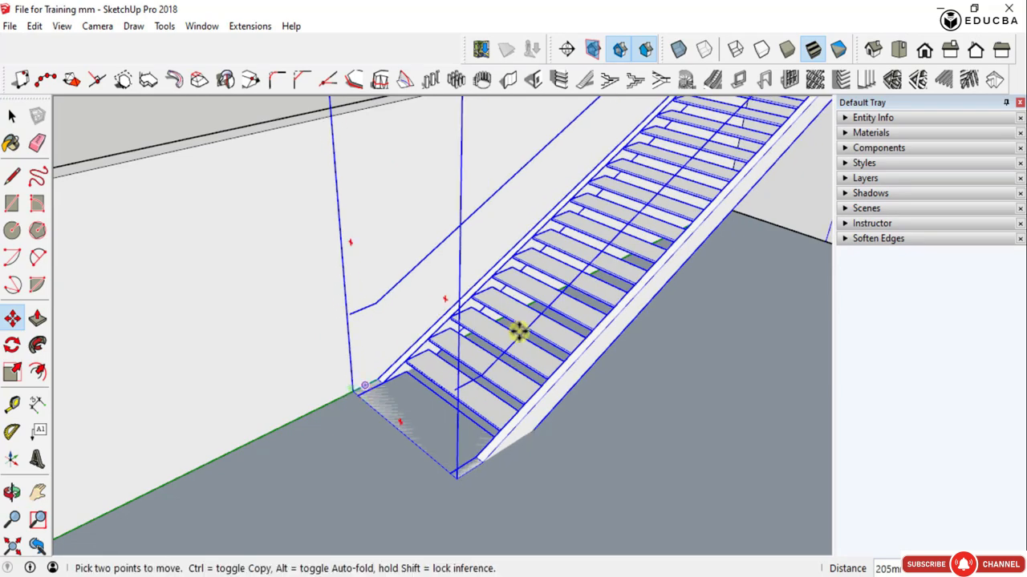
middle_drag(518, 332, 412, 291)
key(space)
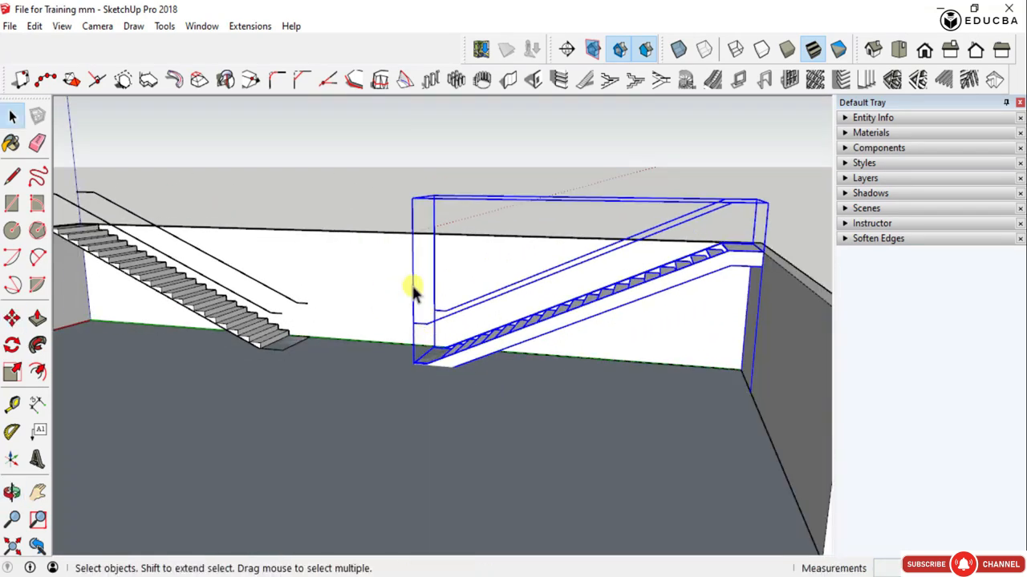
click(409, 173)
- Raise the Type D staircase vertically from beneath the floor until the underside of its stringers rests on the floor surface
middle_drag(687, 294, 663, 305)
scroll(481, 337, up, 10)
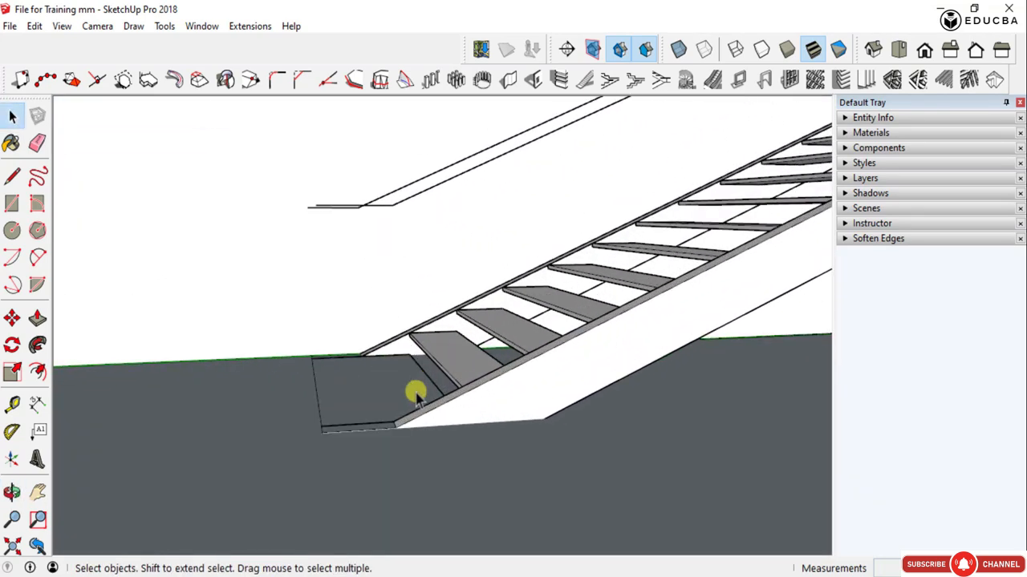
middle_drag(415, 393, 470, 282)
key(space)
click(394, 413)
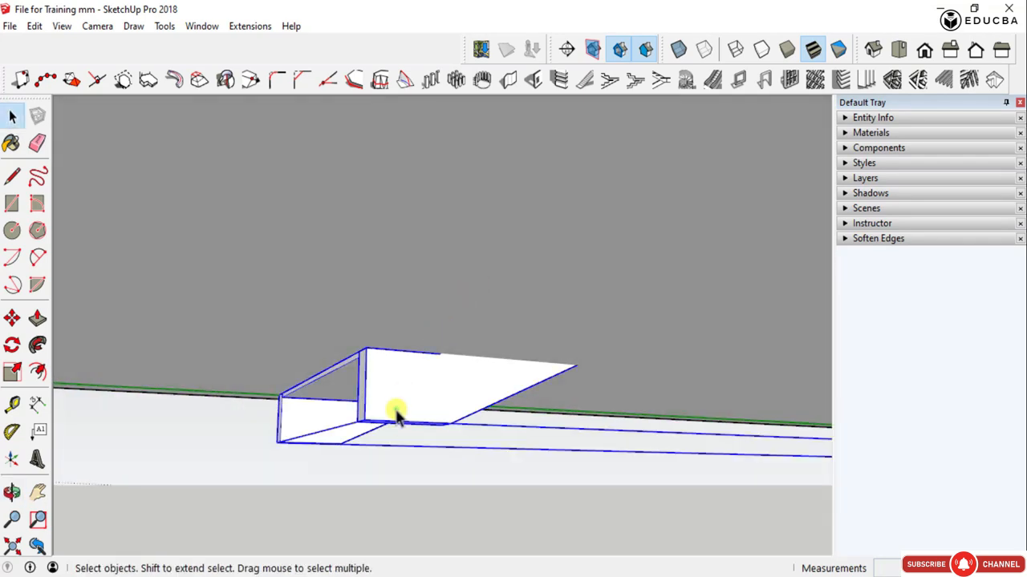
key(m)
click(368, 423)
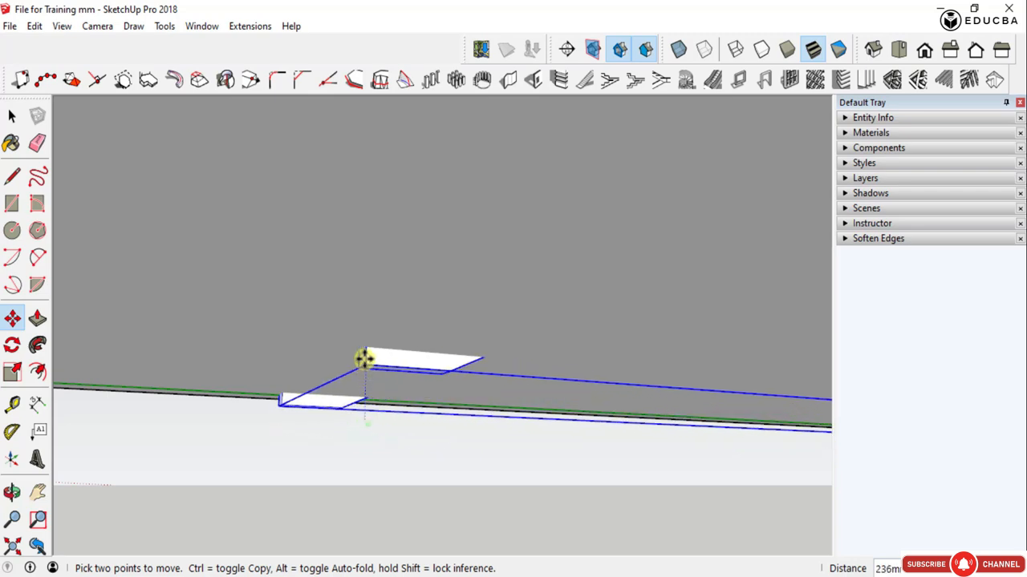
middle_drag(677, 365, 569, 508)
- Examine the raised Type D staircase beside the Type A staircase from several distances and angles
scroll(568, 508, down, 5)
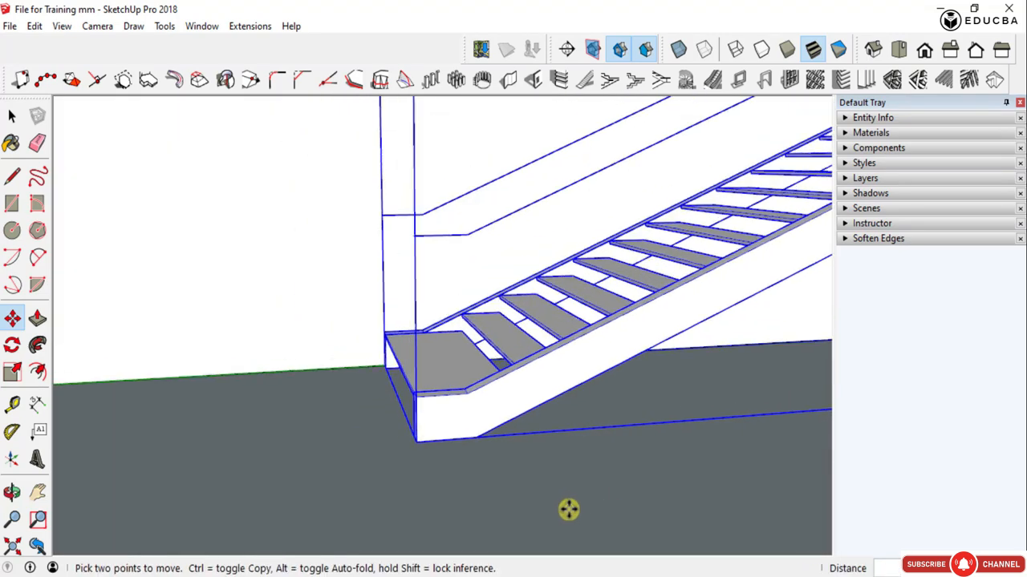
scroll(478, 443, up, 3)
scroll(545, 414, down, 4)
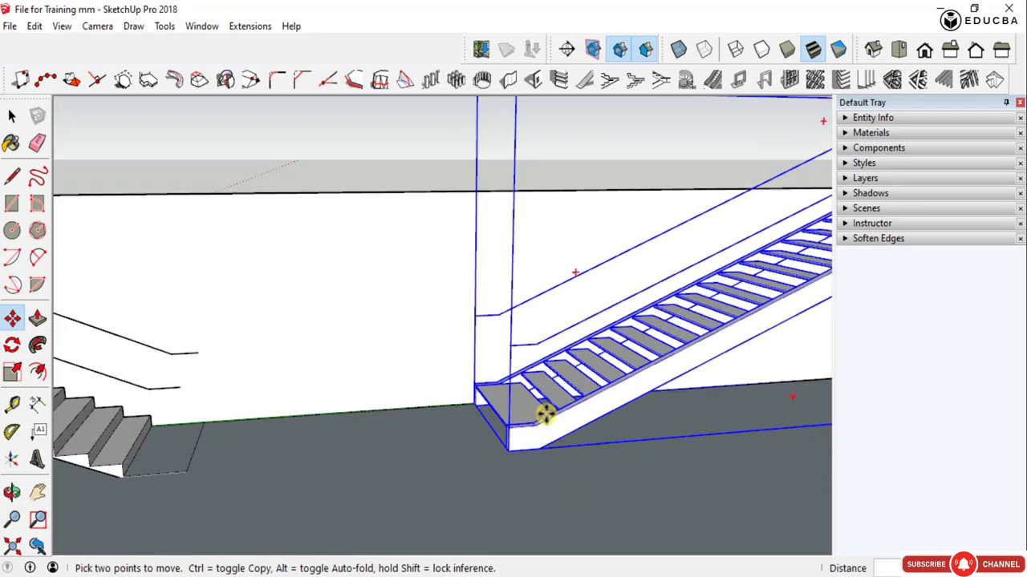
scroll(538, 449, up, 4)
scroll(681, 387, down, 5)
scroll(385, 447, down, 3)
middle_drag(385, 447, 374, 401)
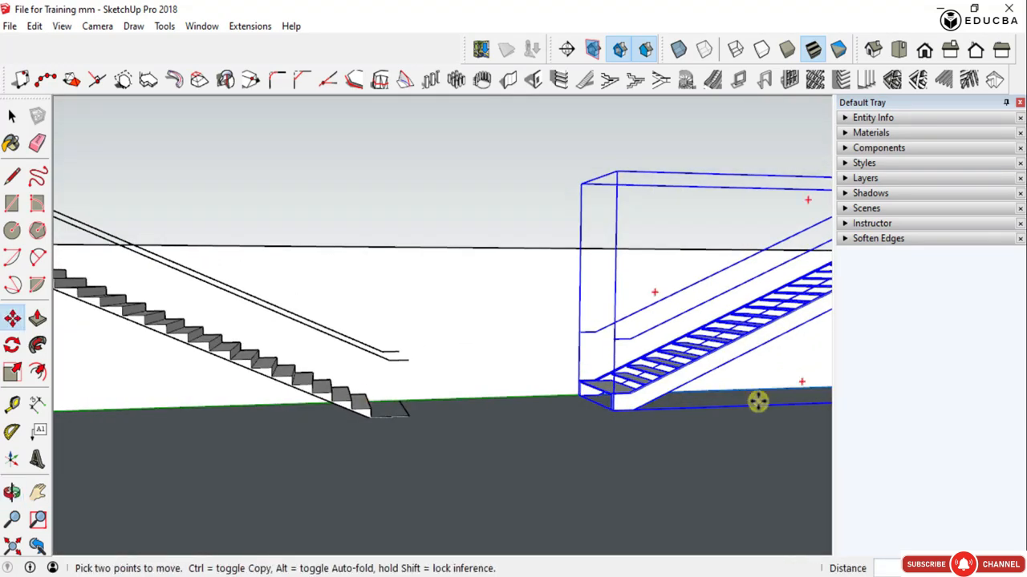
scroll(550, 403, up, 3)
scroll(494, 398, up, 2)
scroll(494, 399, down, 3)
scroll(663, 356, down, 3)
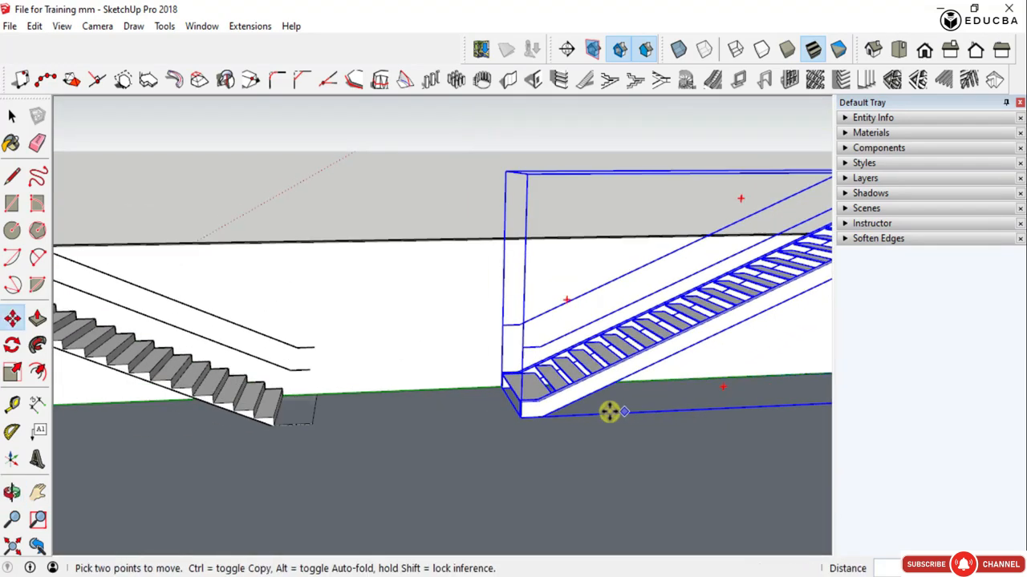
scroll(610, 413, down, 3)
scroll(519, 385, down, 2)
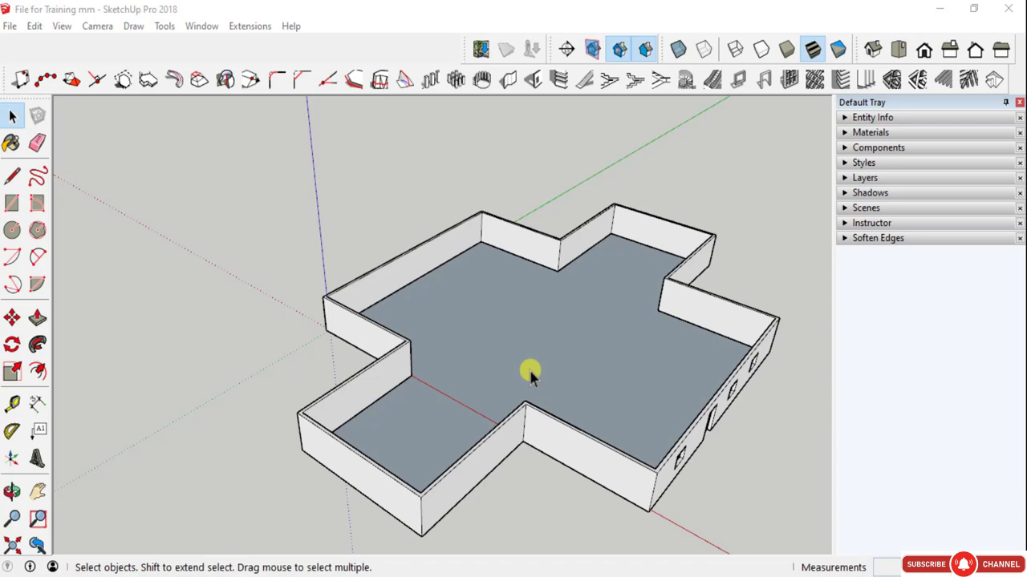
scroll(530, 372, up, 3)
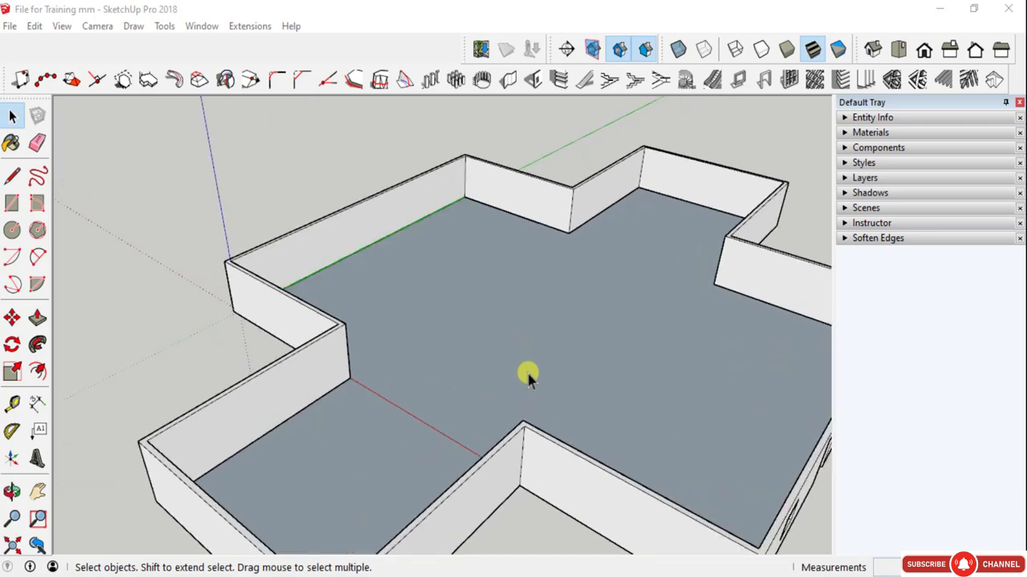
- Open the standard r.c. dogleg staircase builder for the empty room
scroll(538, 317, down, 3)
middle_drag(537, 317, 617, 324)
scroll(514, 255, up, 1)
middle_drag(514, 250, 436, 206)
scroll(426, 166, up, 2)
scroll(616, 248, down, 2)
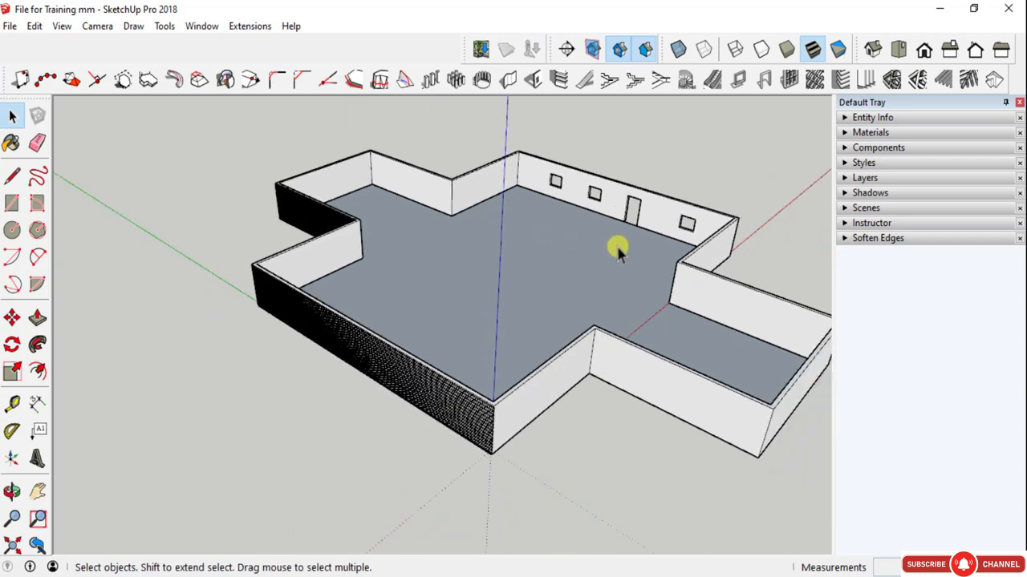
middle_drag(616, 248, 491, 315)
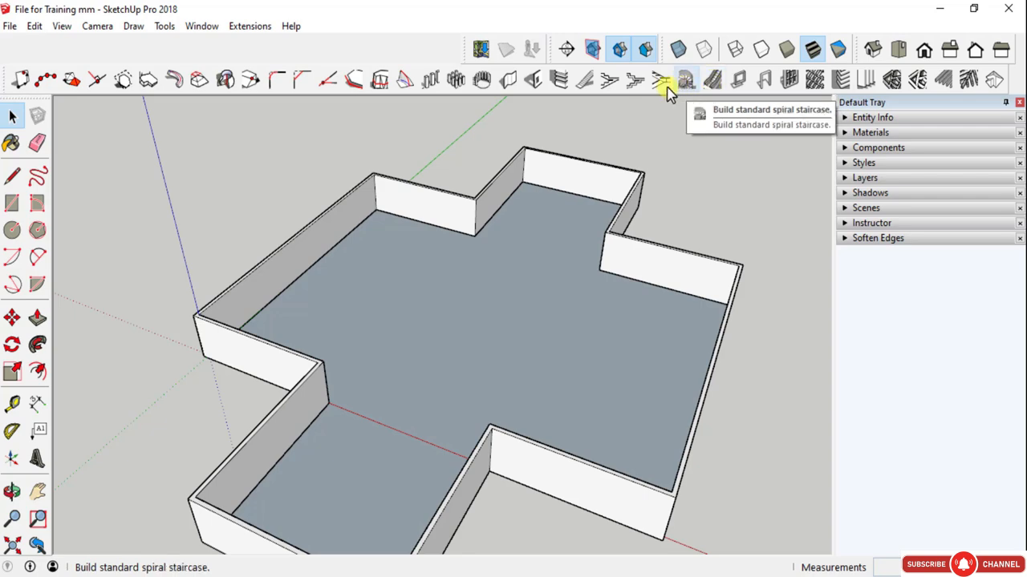
click(609, 87)
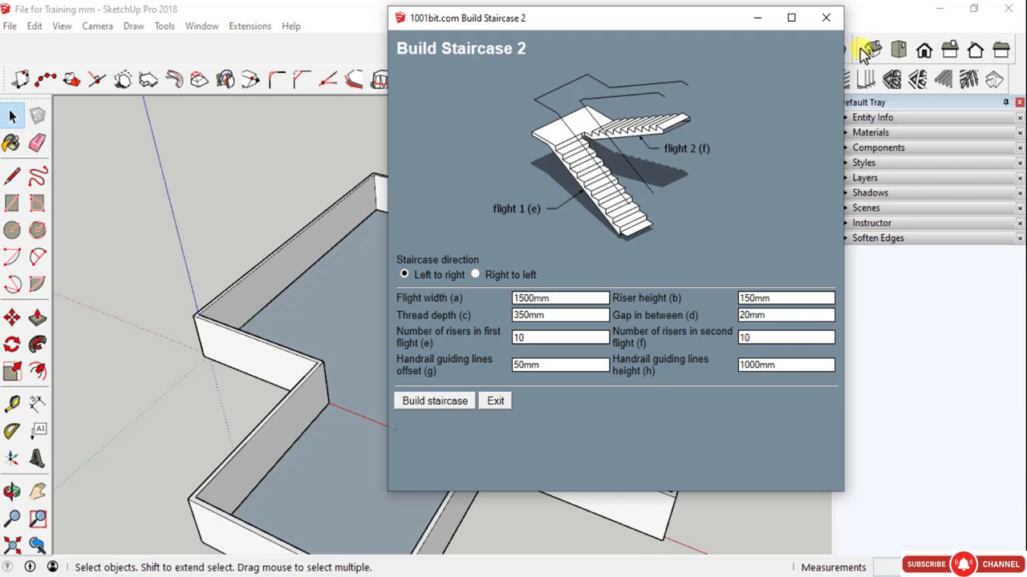
click(825, 17)
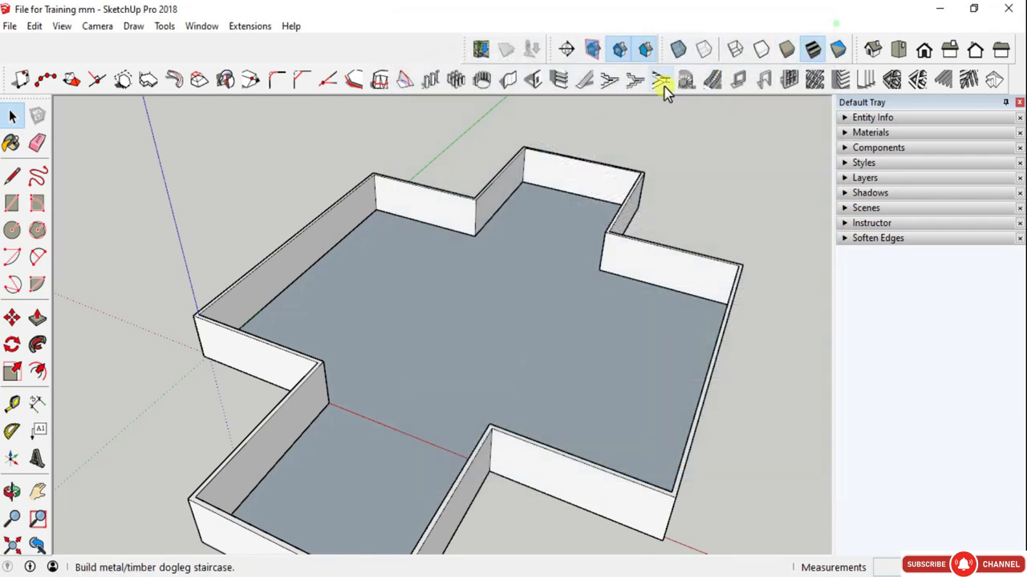
click(609, 86)
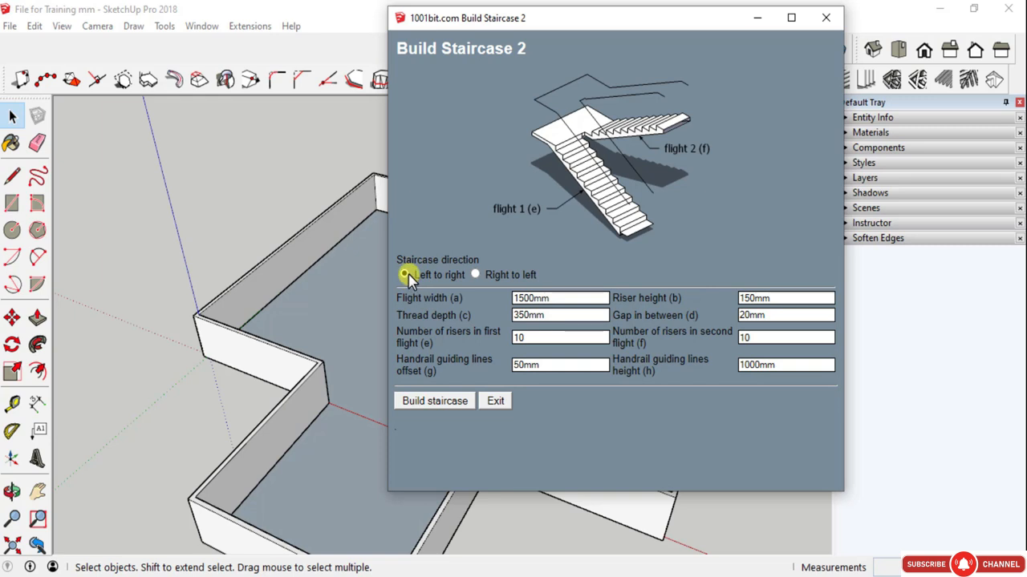
- Compare the previews of the right-to-left and left-to-right dogleg directions, and leave the direction at Left to right
click(474, 275)
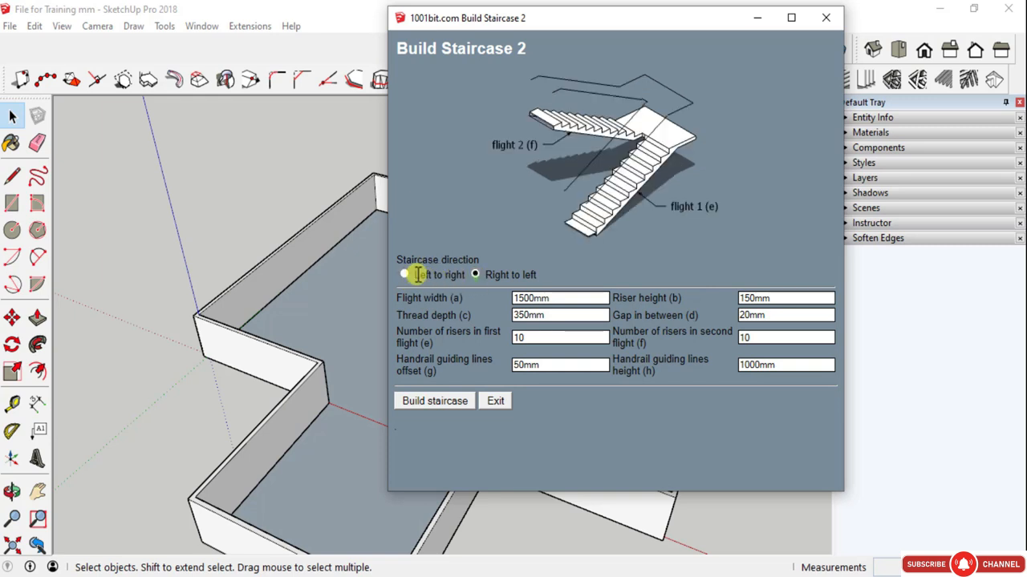
click(404, 275)
click(475, 275)
click(405, 275)
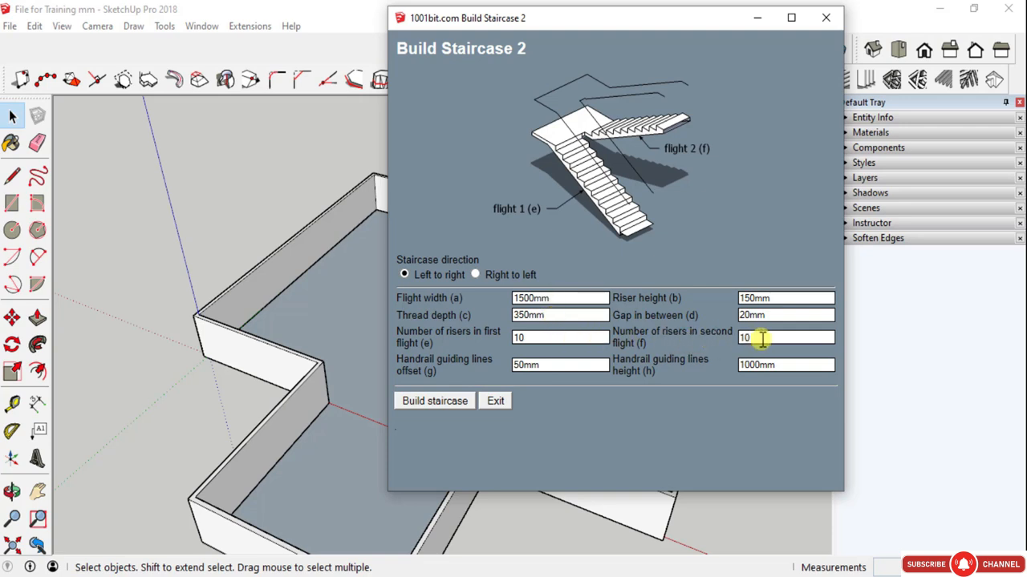
- Review the dogleg staircase's thread depth, number of risers in the first flight and riser height against the preview diagram
click(471, 317)
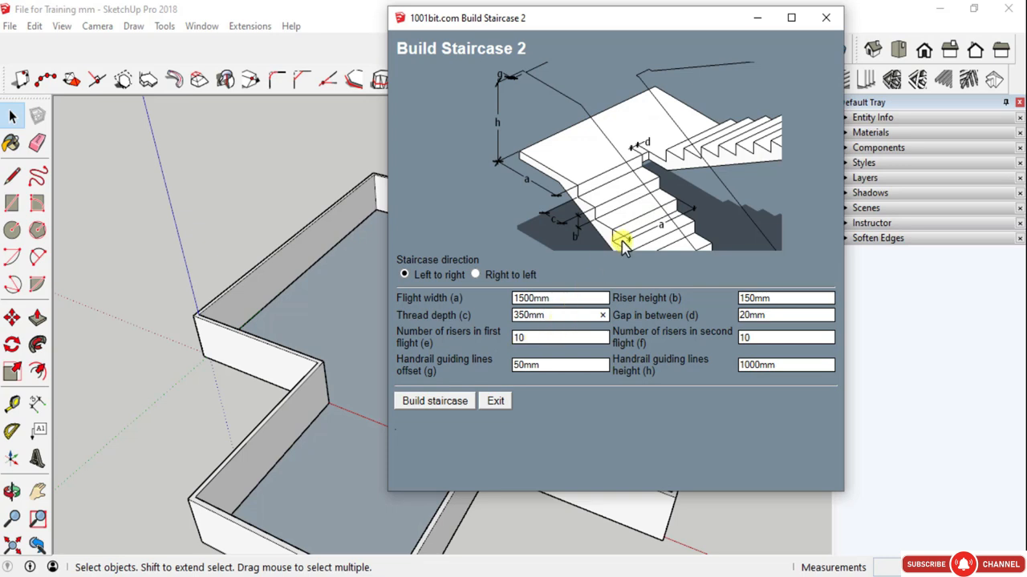
double_click(535, 343)
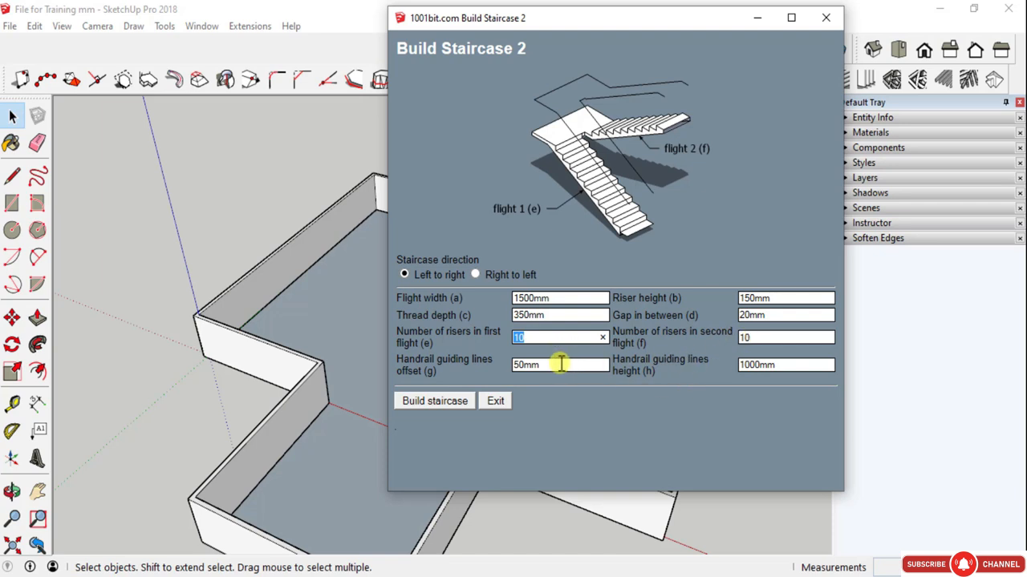
click(758, 301)
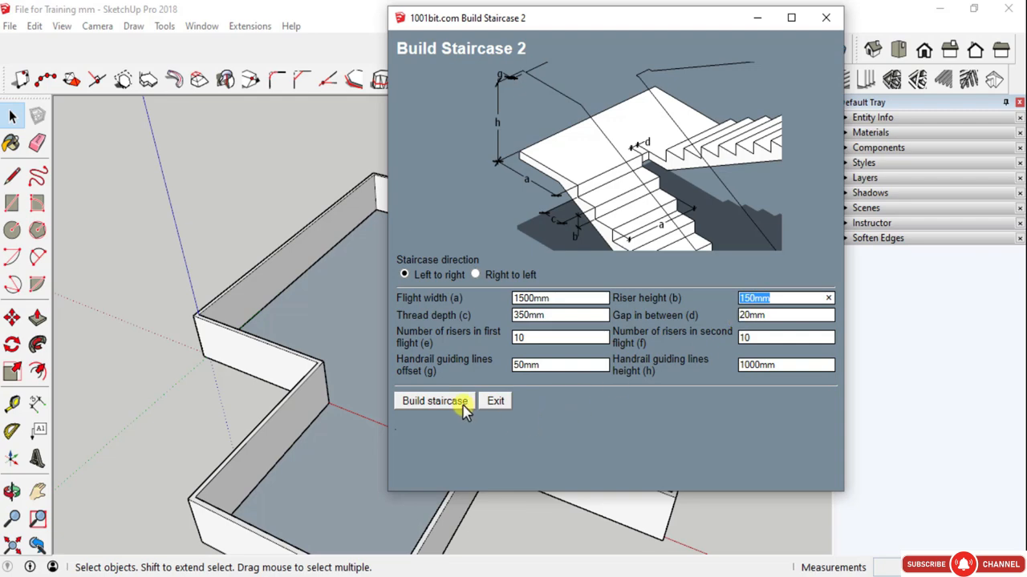
- Build the left-to-right dogleg staircase along the side wall of the room's recess, starting from the wall corner
click(437, 401)
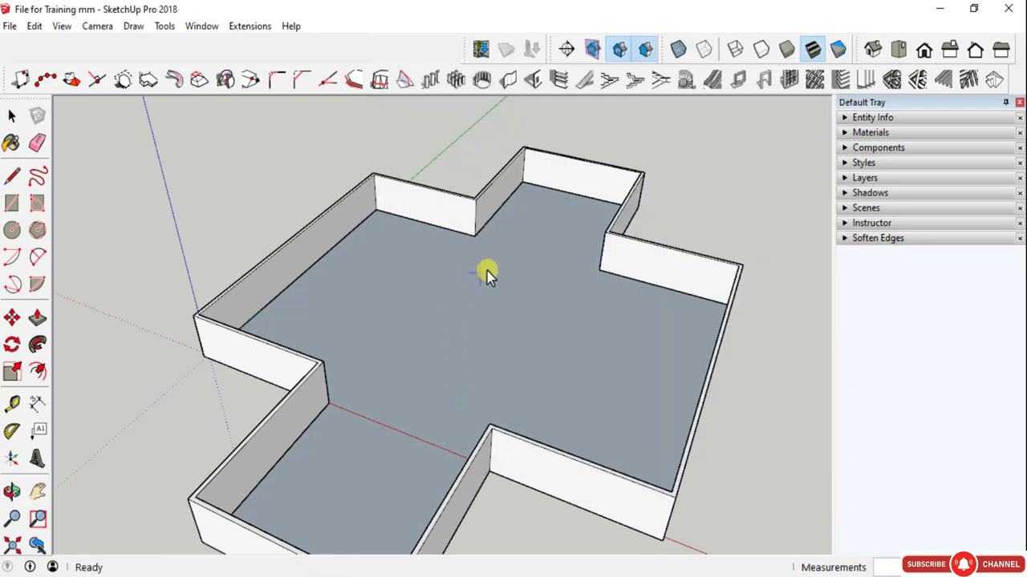
click(528, 186)
scroll(472, 193, up, 5)
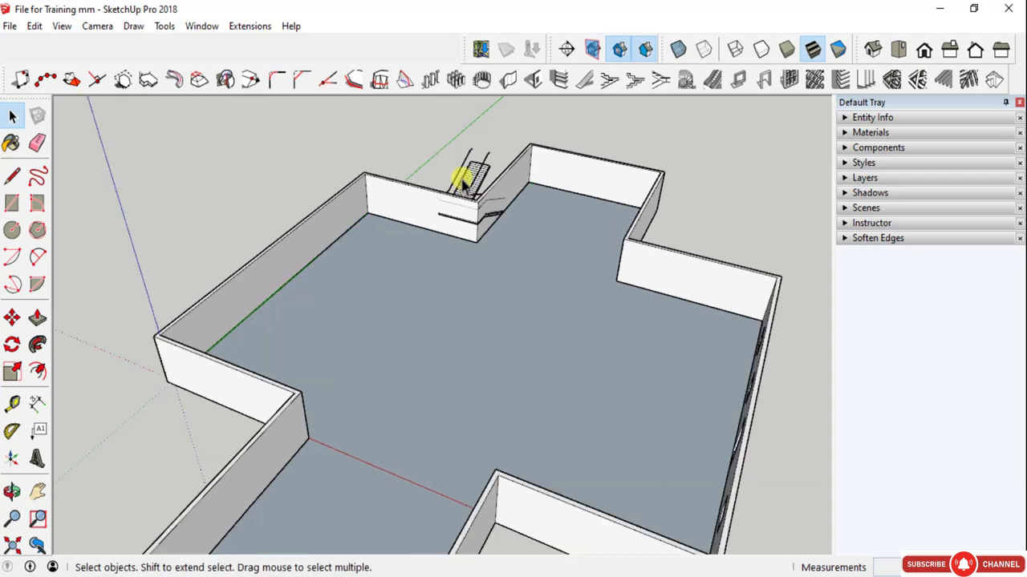
middle_drag(472, 196, 511, 207)
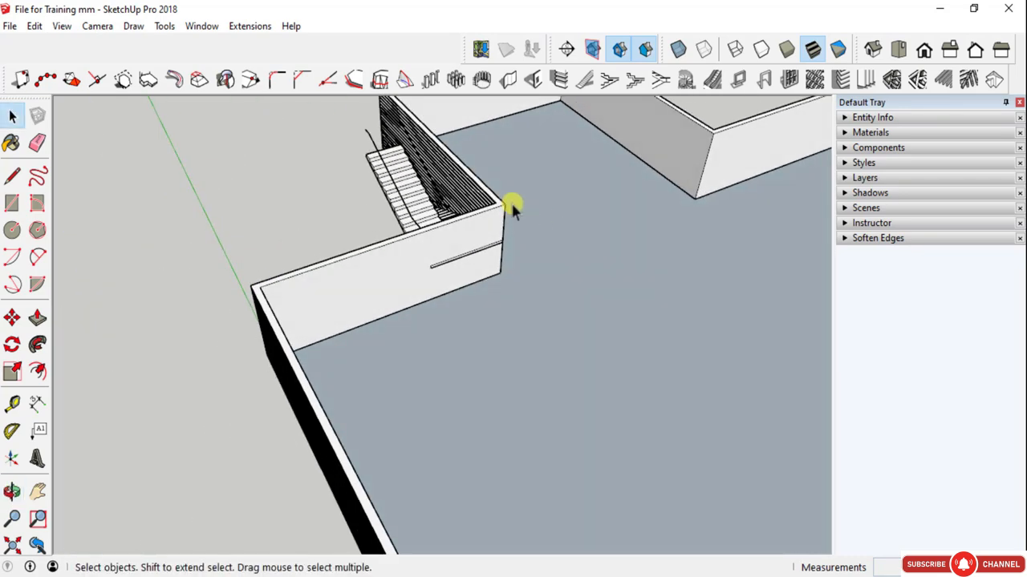
- Move the dogleg staircase from outside the recess wall into the room, with its landing edge meeting the inner wall corner
click(409, 200)
scroll(465, 217, down, 3)
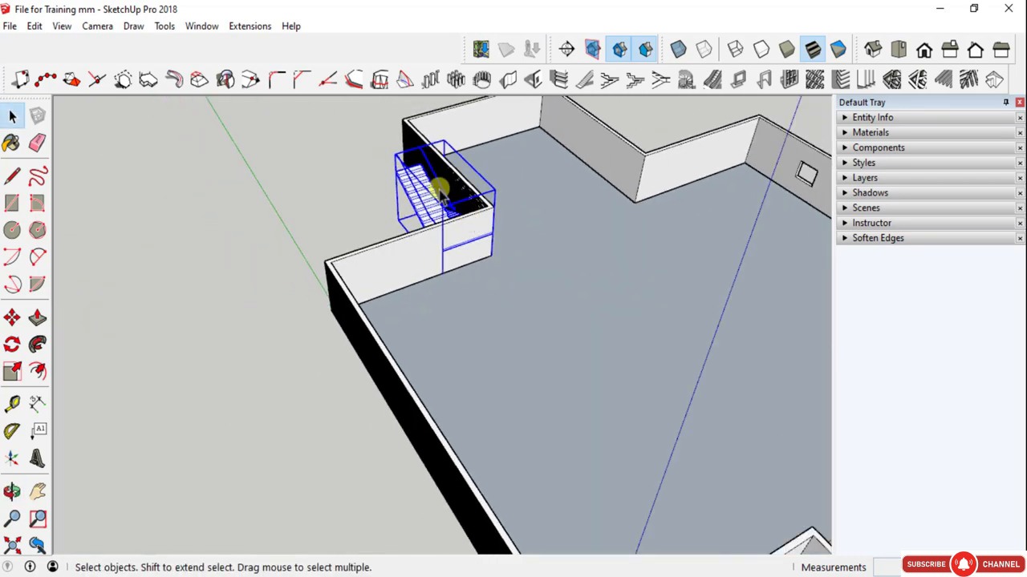
scroll(439, 192, up, 2)
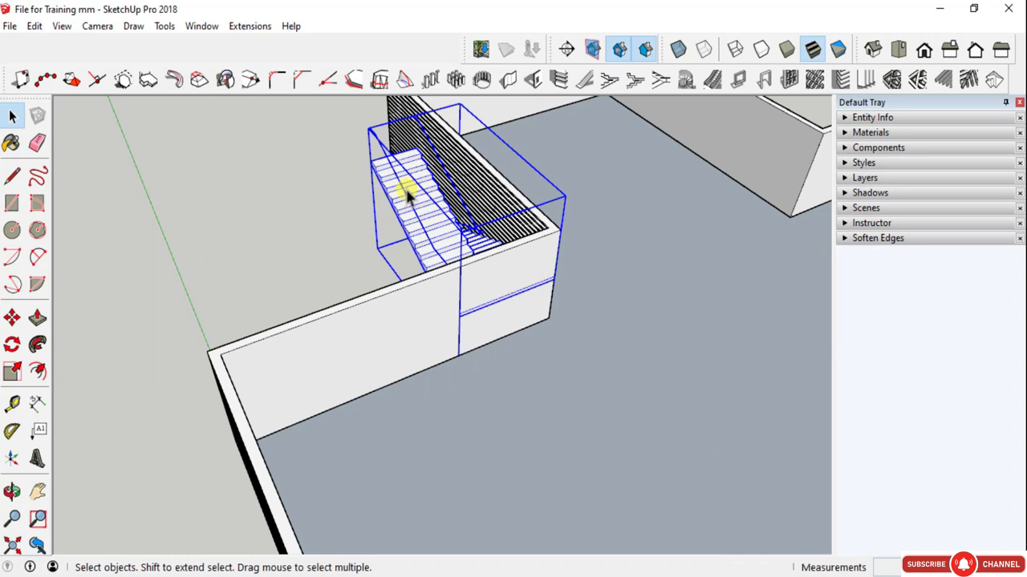
middle_drag(466, 249, 379, 345)
scroll(456, 253, up, 2)
key(r)
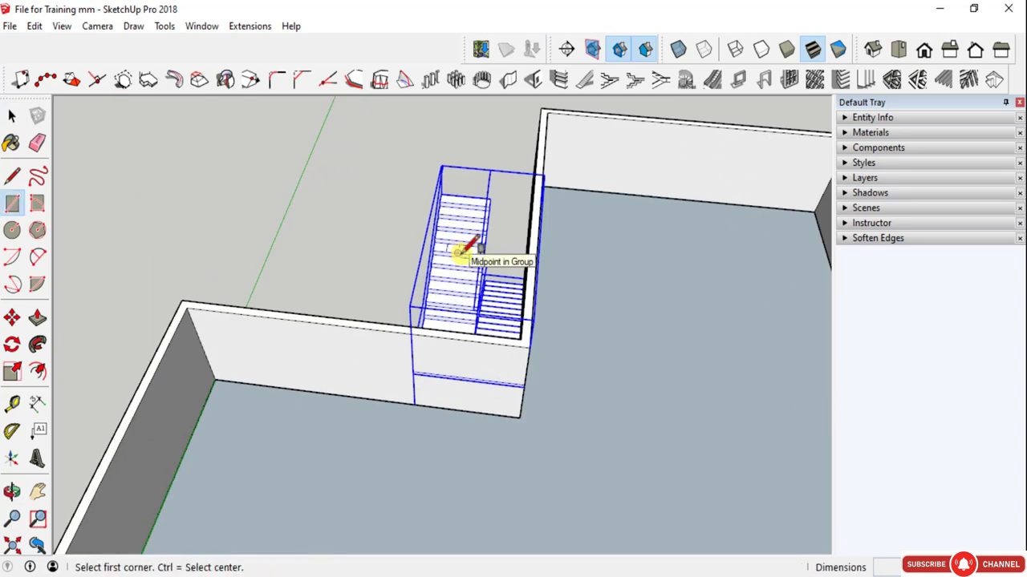
middle_drag(498, 337, 367, 328)
key(space)
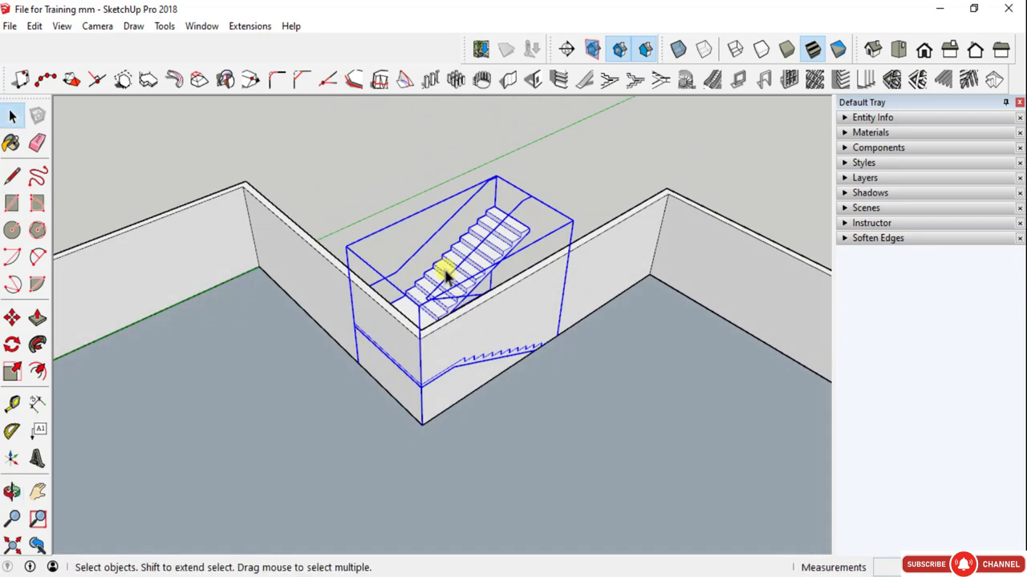
key(m)
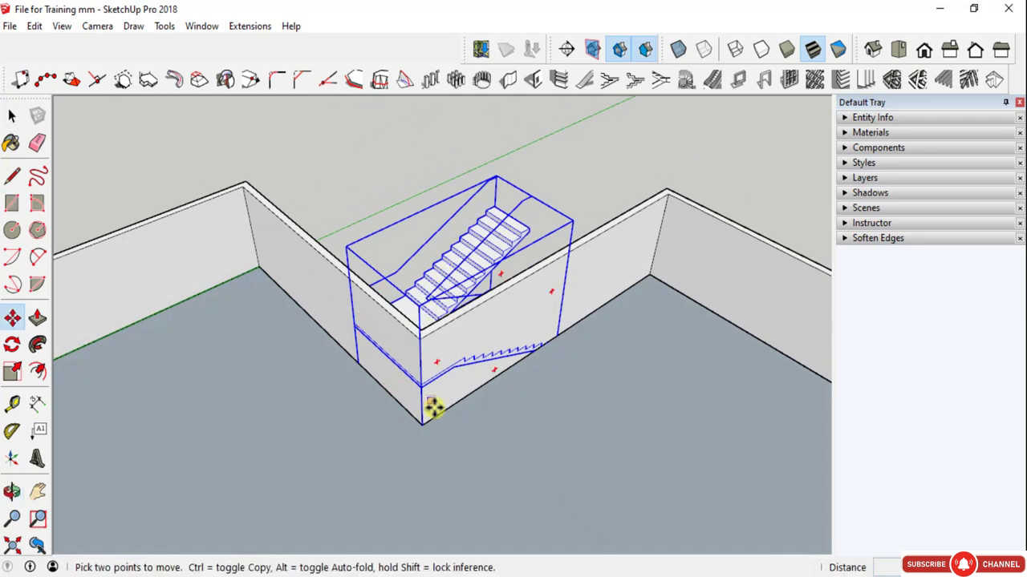
click(374, 370)
click(420, 420)
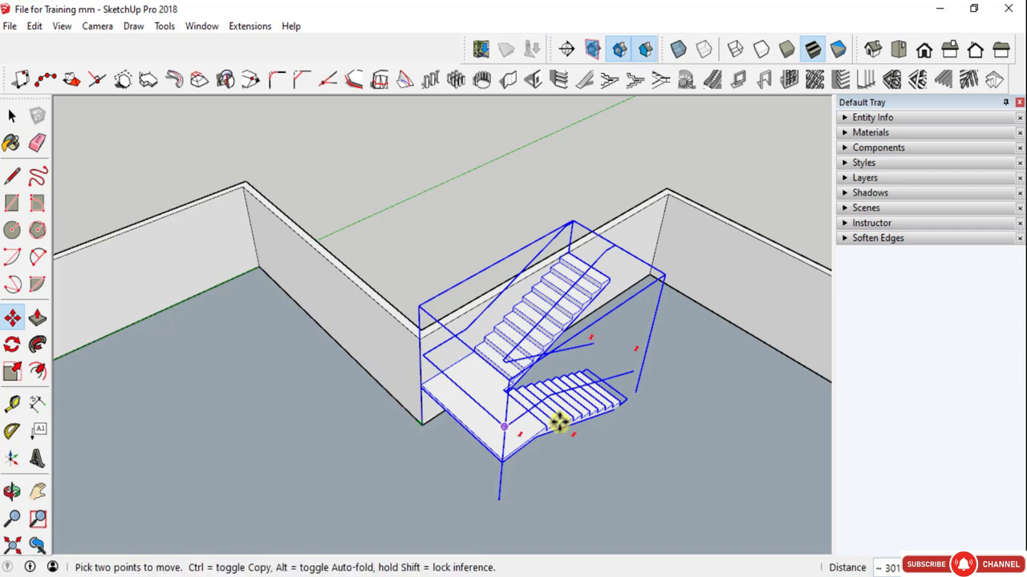
- Open the dogleg staircase group and examine its flights, landing and nested handrail guiding lines, then leave the group
middle_drag(602, 417, 497, 345)
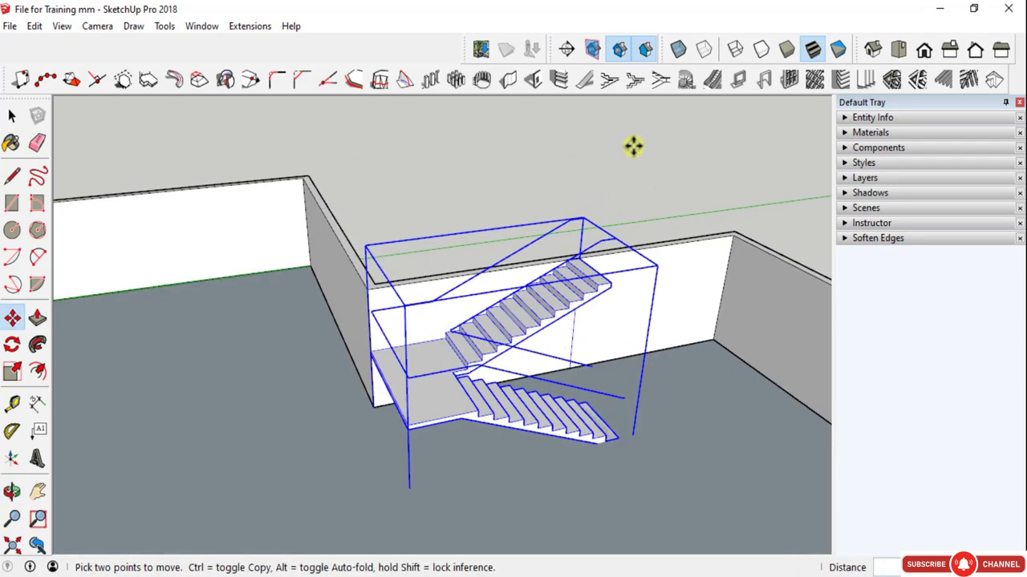
scroll(588, 217, down, 4)
middle_drag(601, 275, 399, 245)
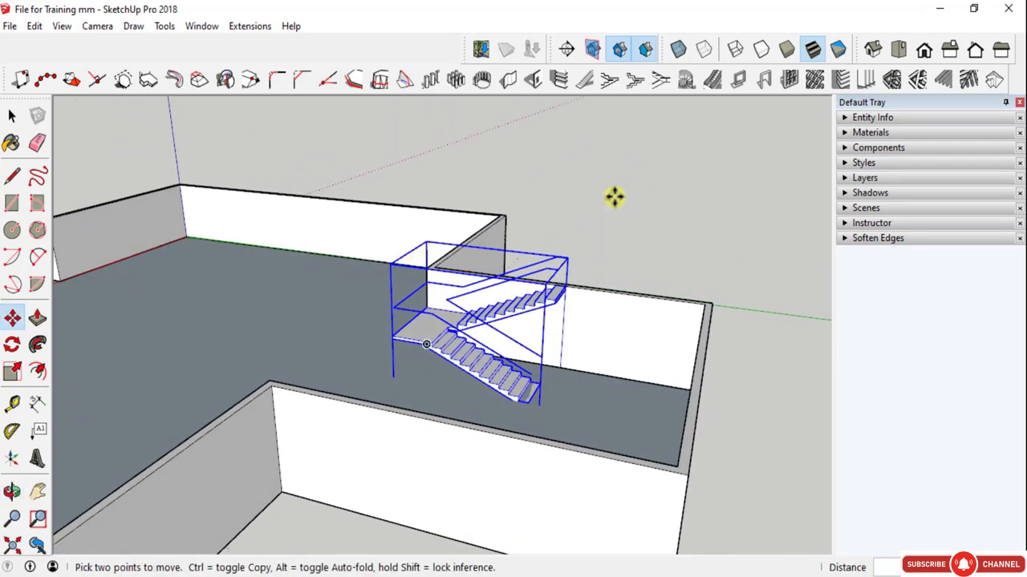
scroll(476, 327, up, 5)
key(space)
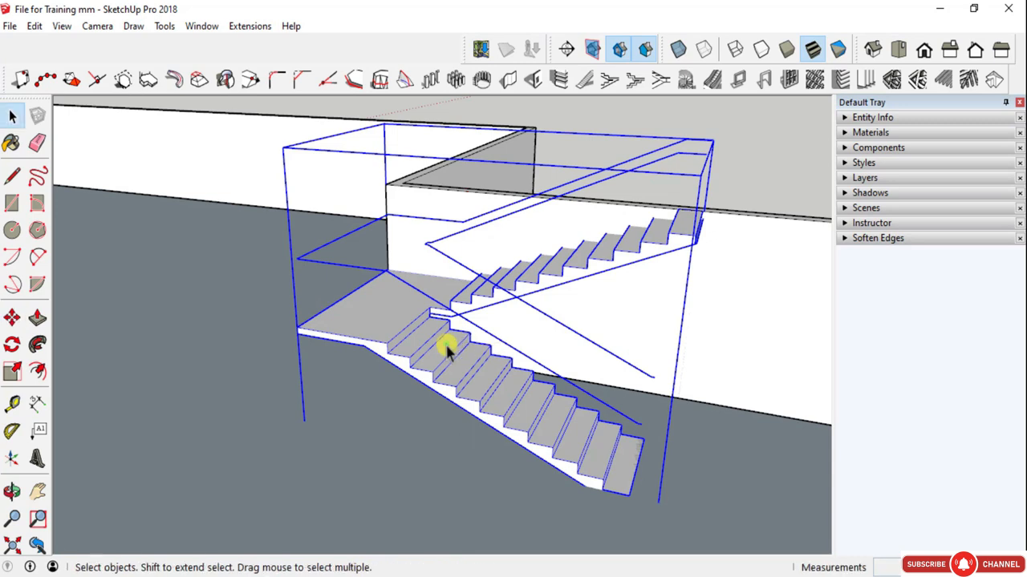
double_click(446, 345)
click(624, 420)
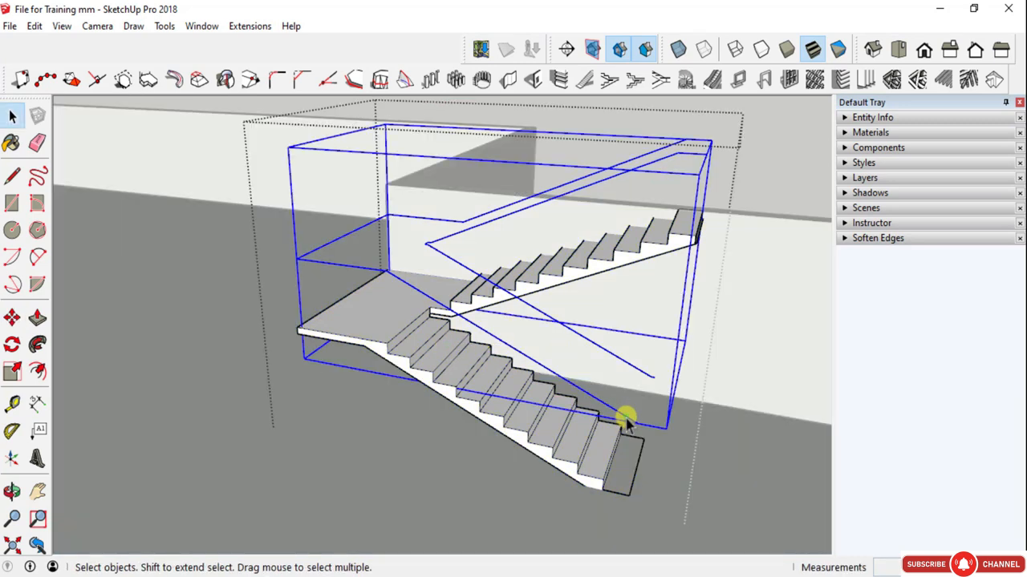
click(379, 269)
click(365, 270)
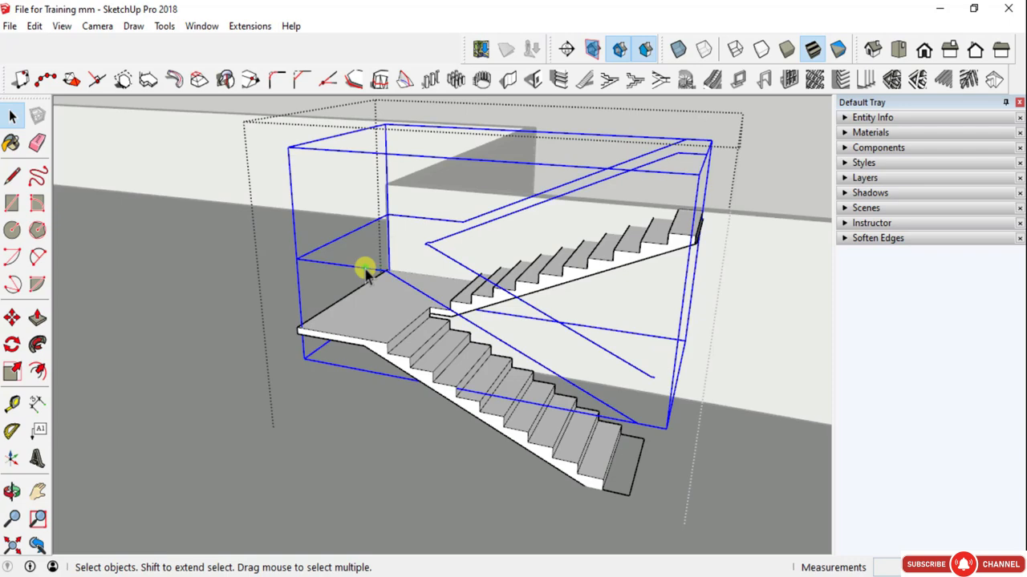
double_click(365, 270)
key(Escape)
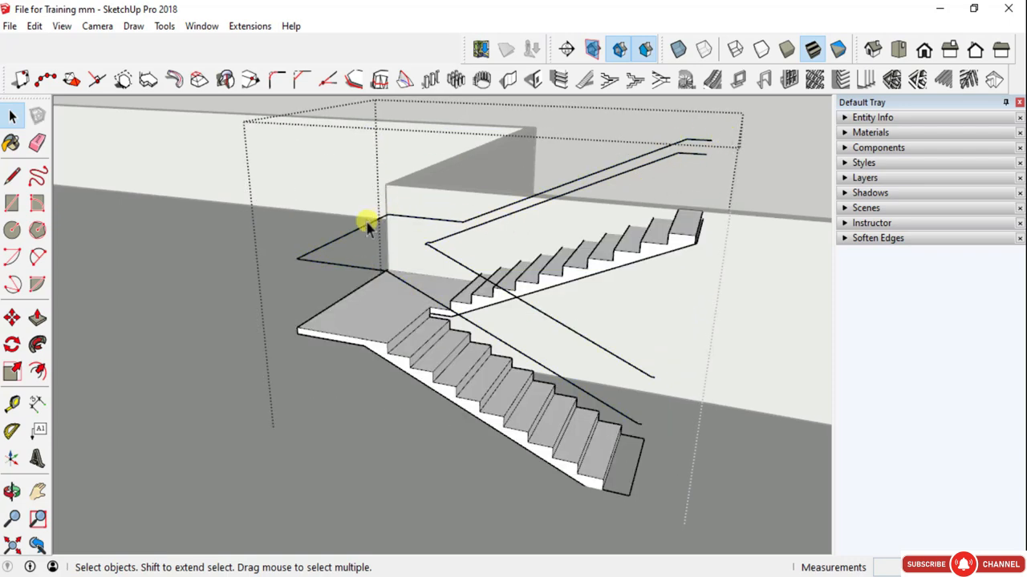
scroll(706, 140, up, 3)
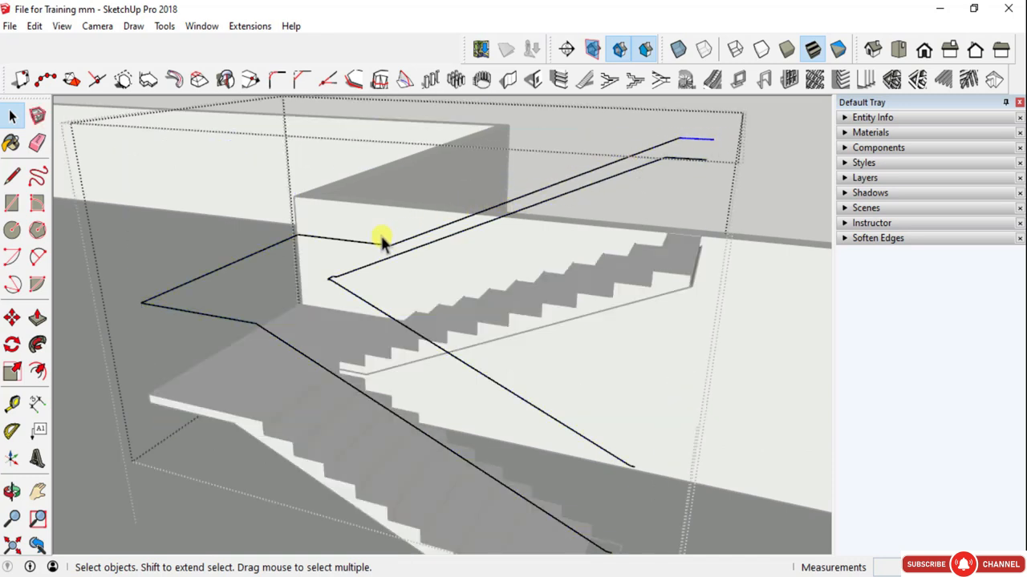
key(Escape)
key(Escape)
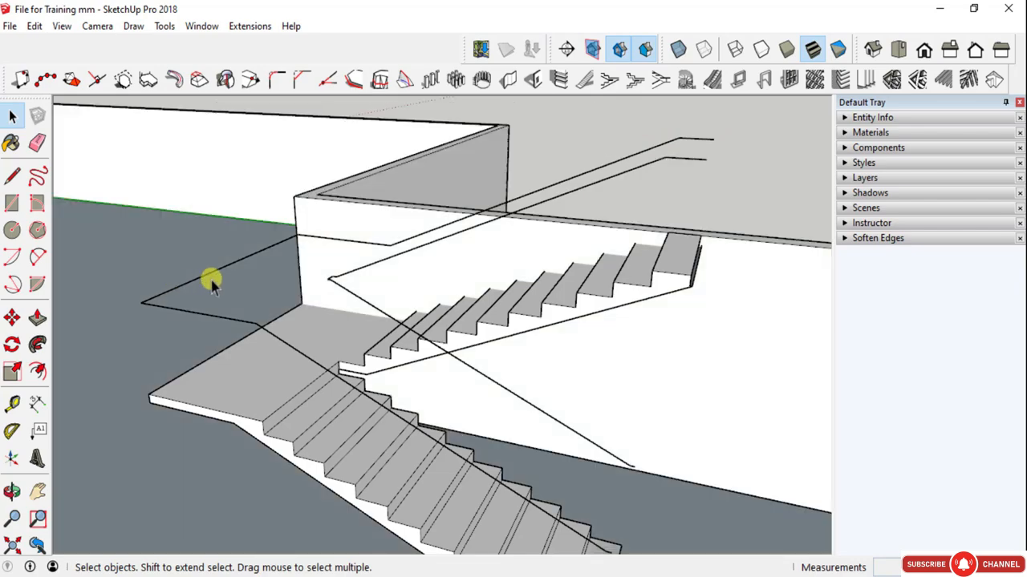
- Open the Build Staircase 3 dogleg builder and set the gap in between the flights to 15
scroll(327, 281, down, 4)
middle_drag(329, 286, 409, 280)
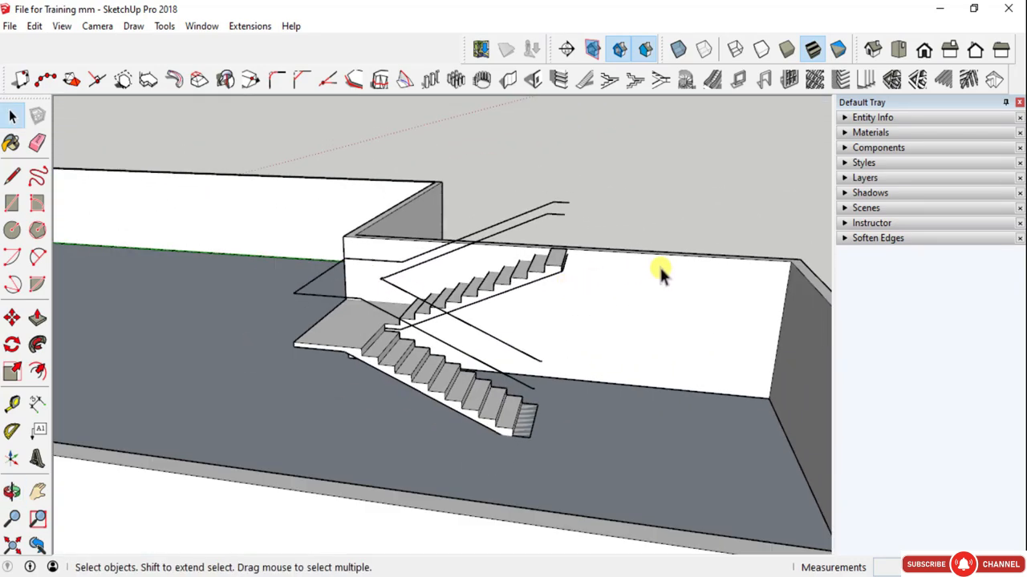
scroll(662, 275, down, 3)
middle_drag(663, 280, 418, 296)
scroll(408, 294, up, 5)
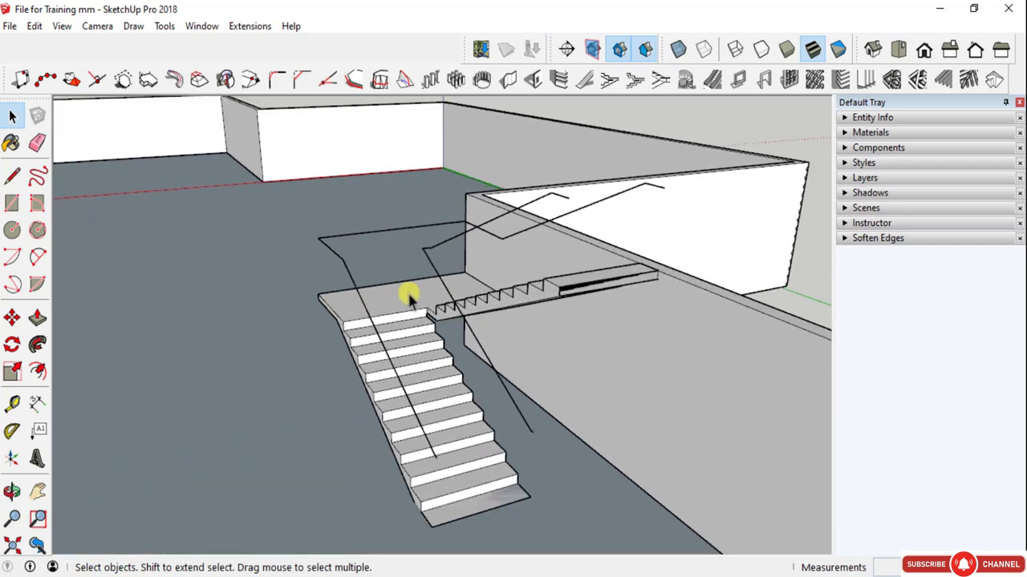
scroll(624, 277, down, 4)
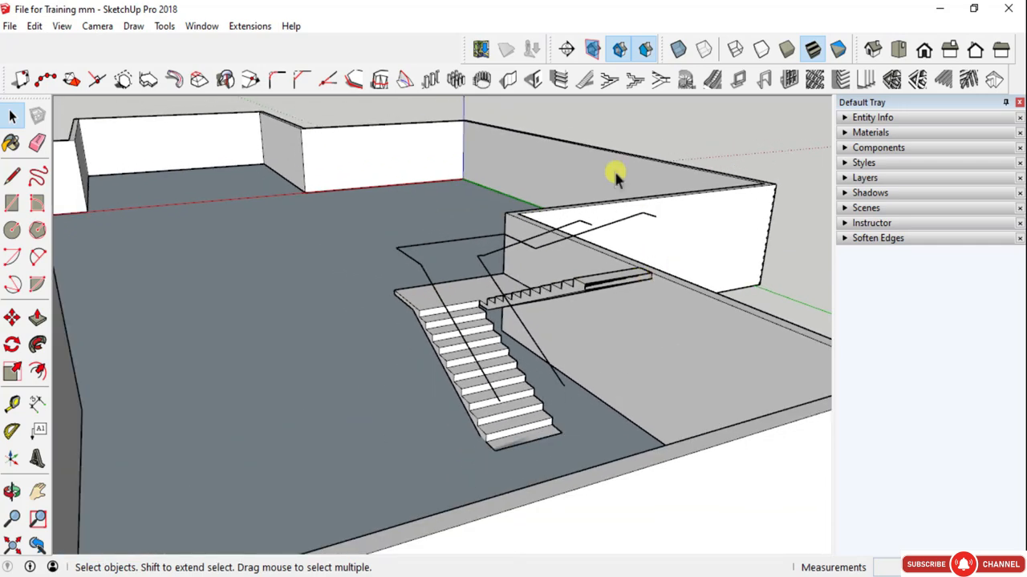
click(637, 82)
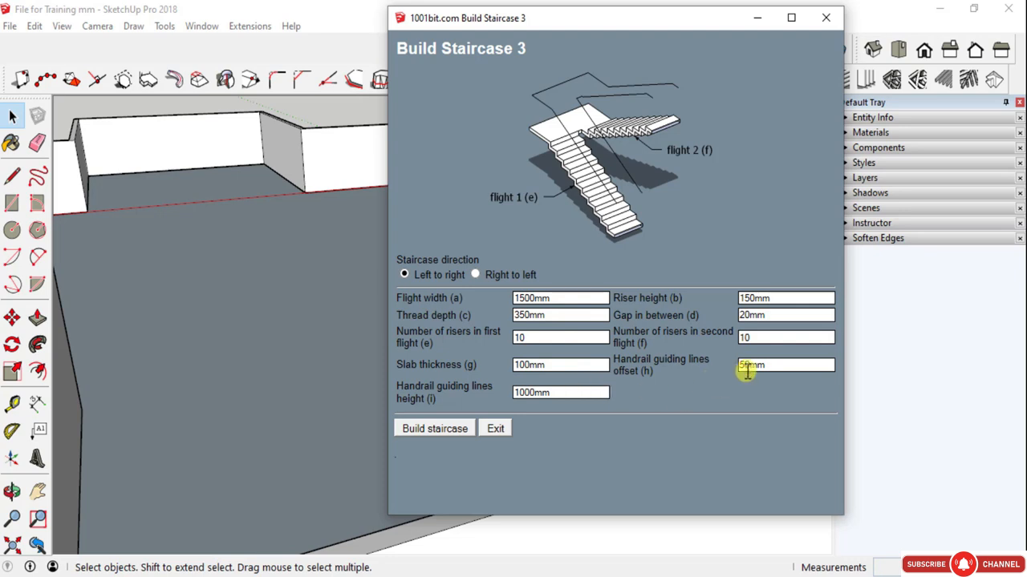
double_click(758, 316)
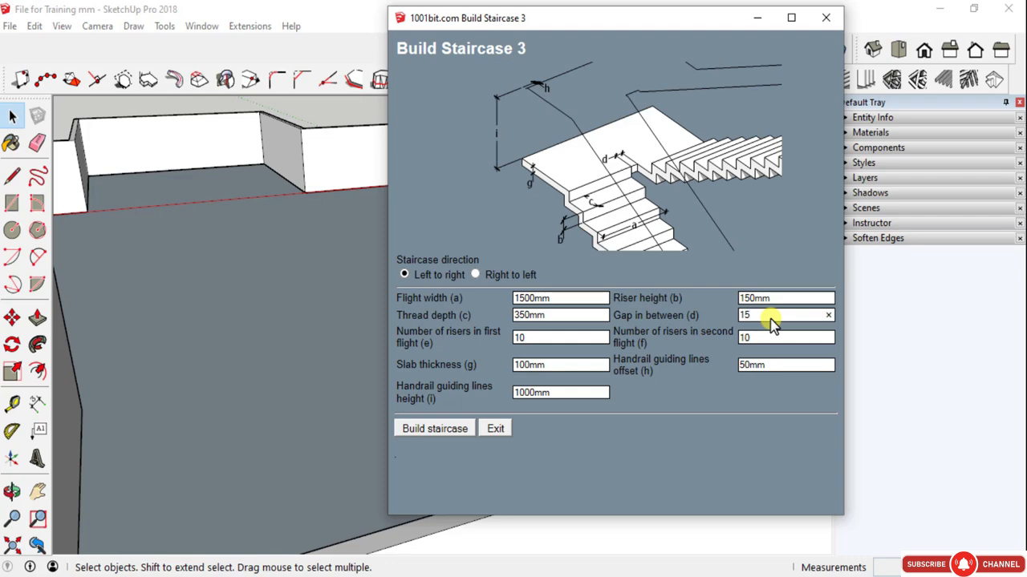
click(672, 450)
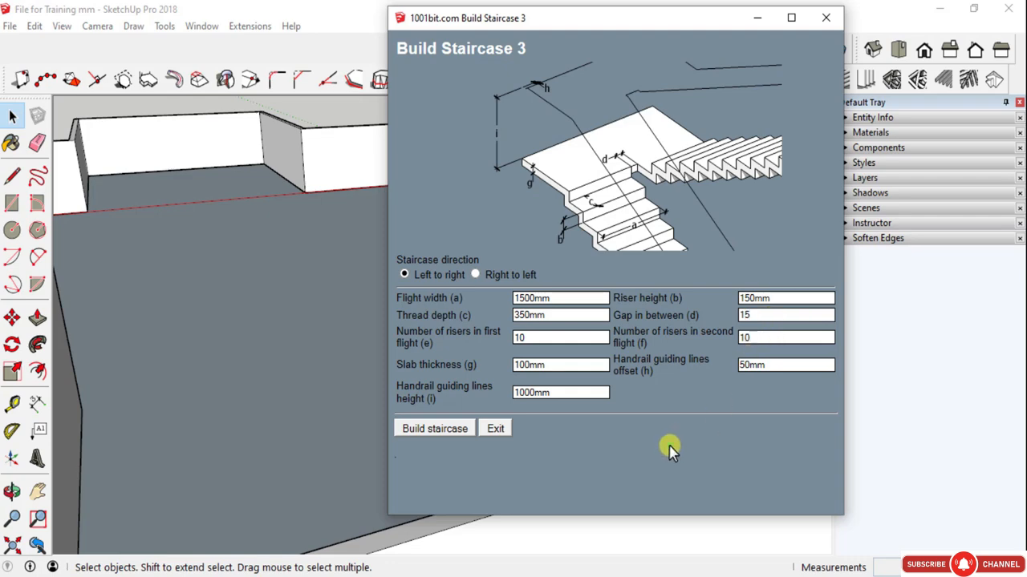
- Build the second left-to-right dogleg staircase along the opposite side wall of the recess, starting from its inner corner
click(411, 431)
middle_drag(458, 366, 991, 401)
scroll(605, 239, up, 3)
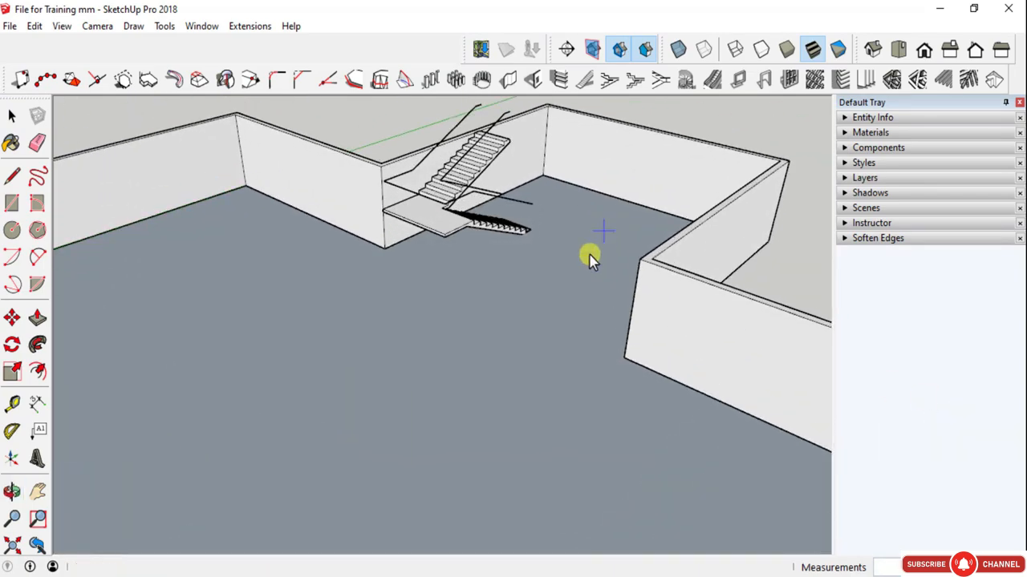
middle_drag(589, 257, 609, 166)
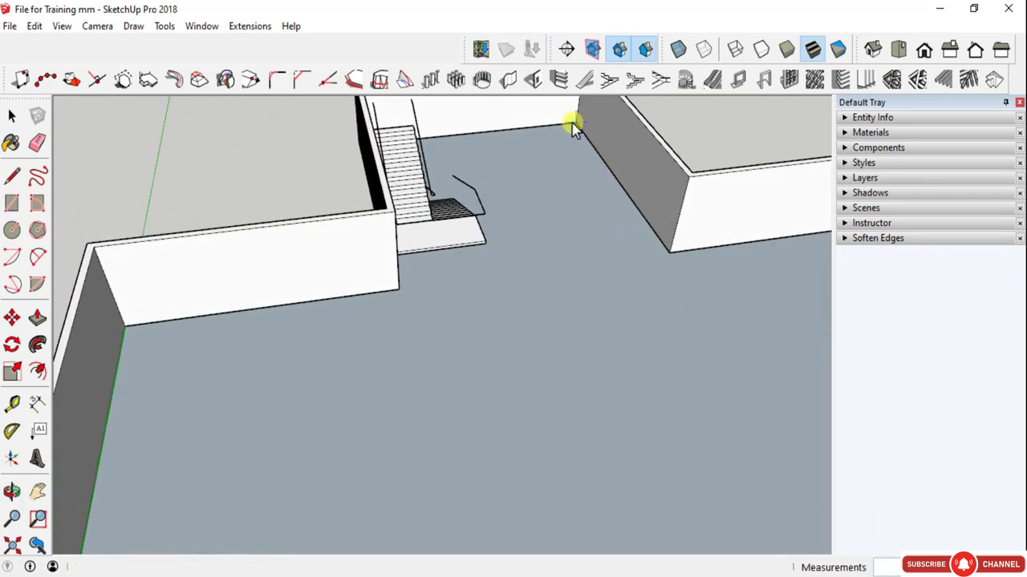
click(572, 128)
key(space)
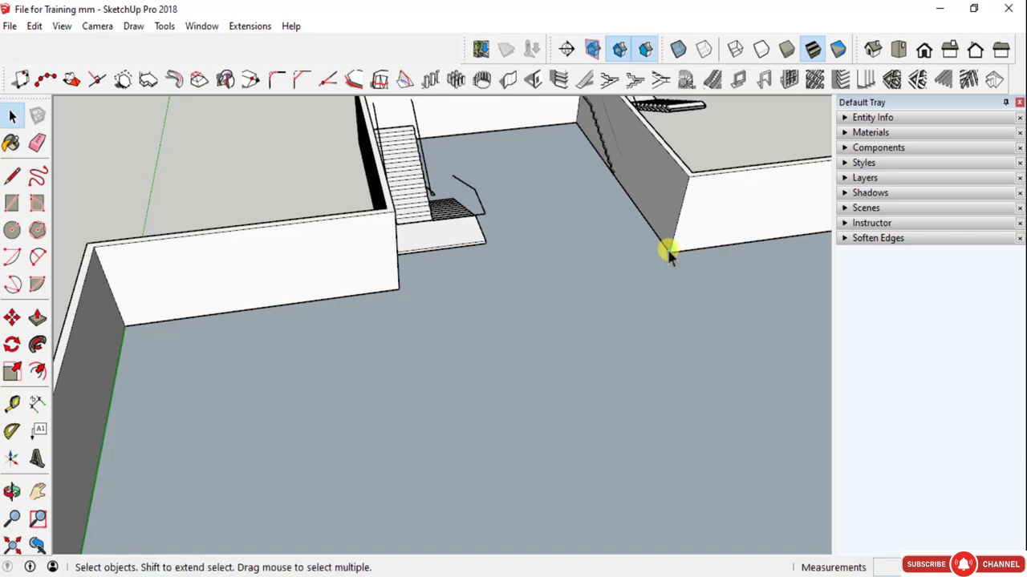
- Move the second dogleg staircase 3015 mm from outside the opposite recess wall into the room
middle_drag(667, 252, 470, 206)
click(730, 200)
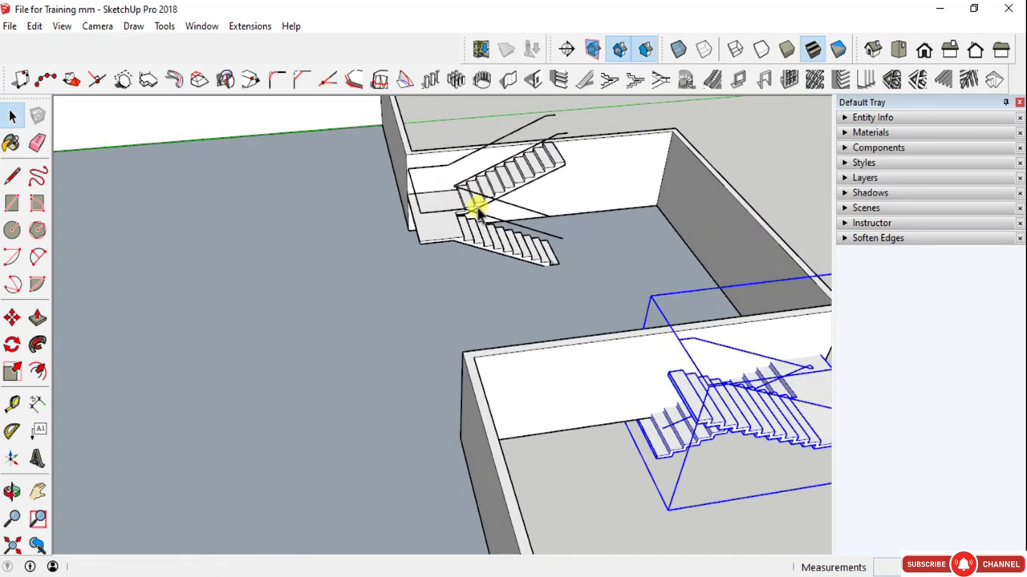
middle_drag(458, 348, 714, 401)
key(m)
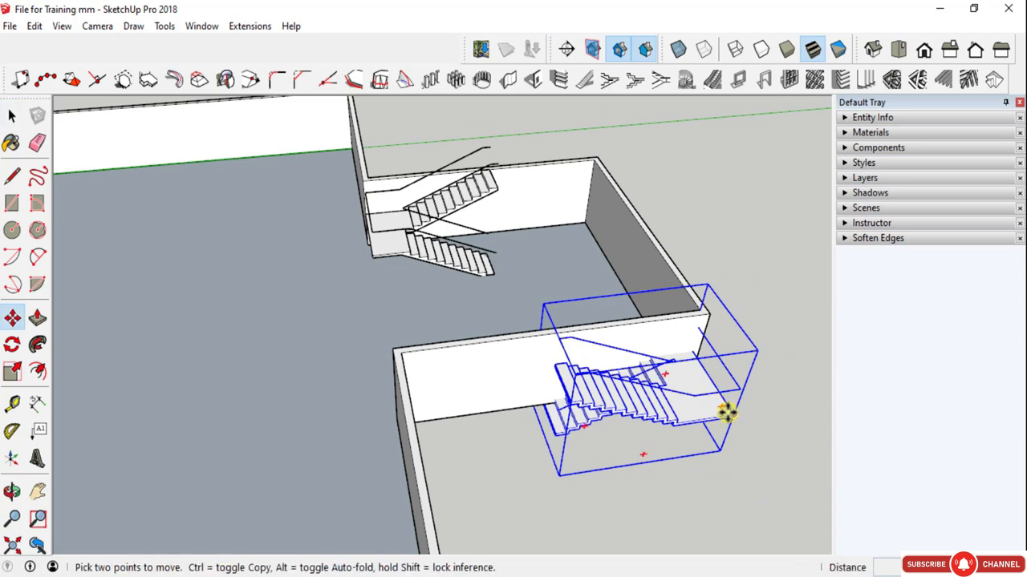
click(725, 412)
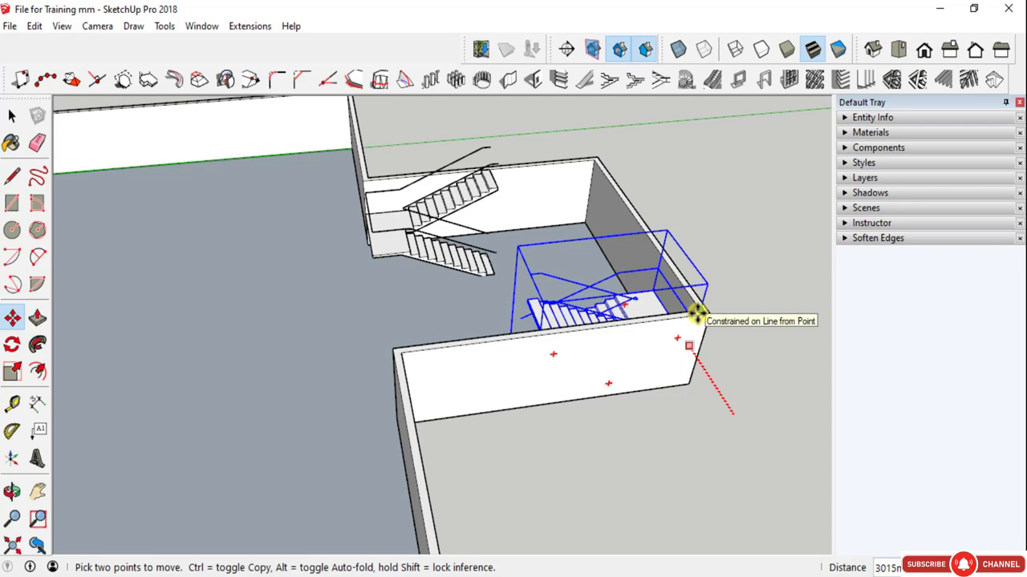
- Try to turn the second dogleg staircase horizontally with a rotation angle of 90 degrees
middle_drag(521, 377, 688, 409)
key(q)
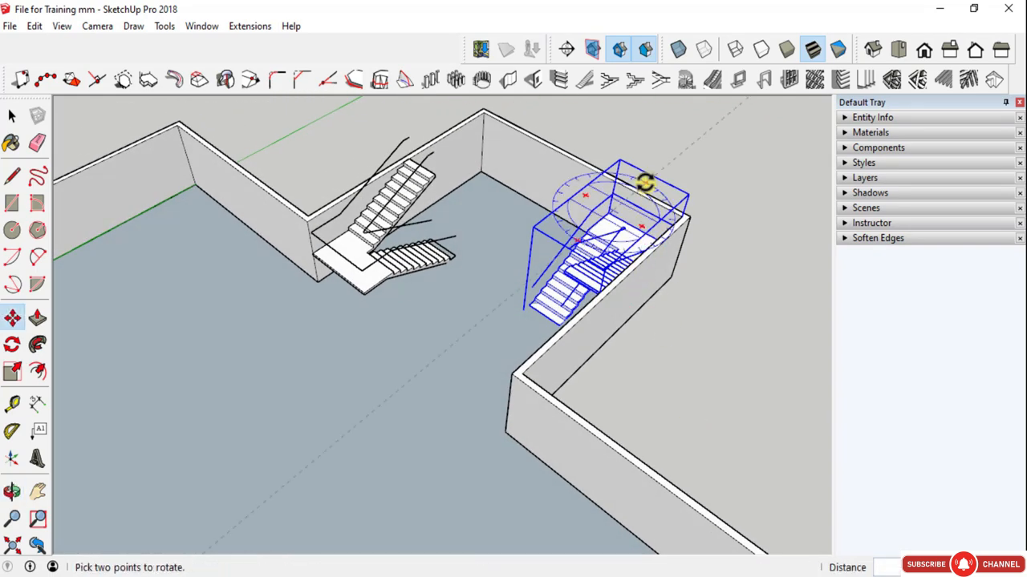
click(645, 183)
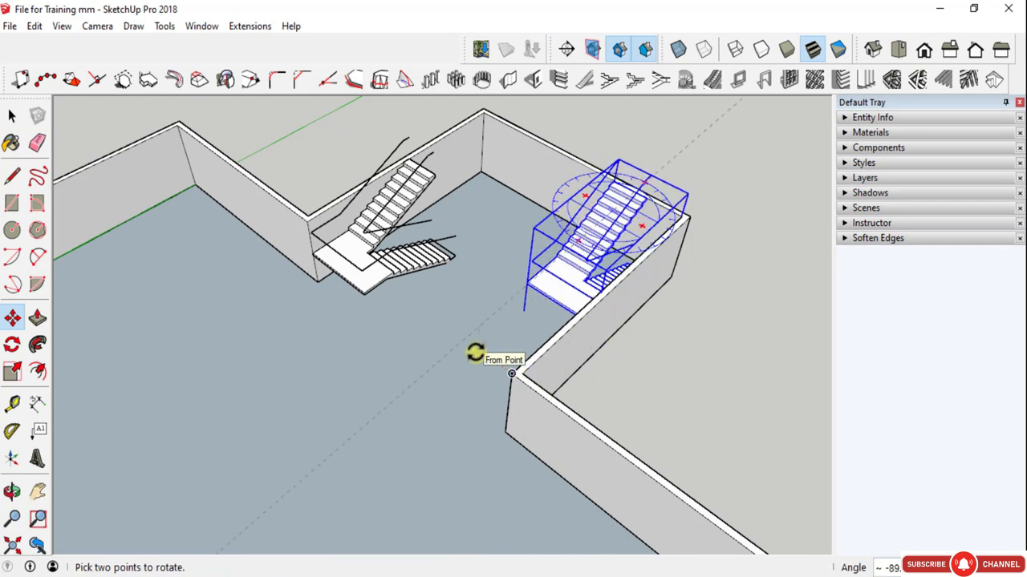
text(90)
key(Return)
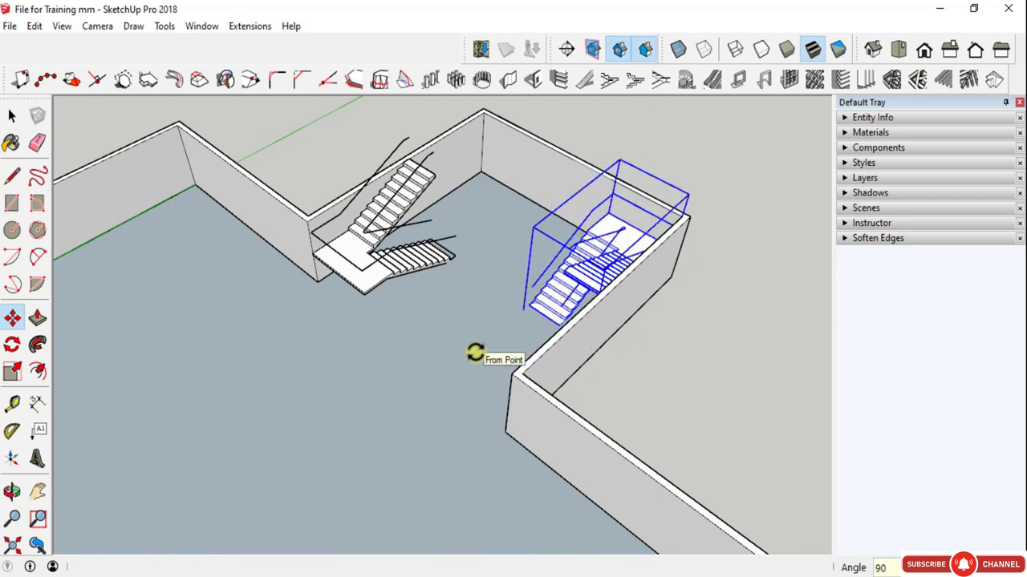
- Rotate the second dogleg staircase horizontally to -90 degrees, turning its landing toward the open room
click(642, 181)
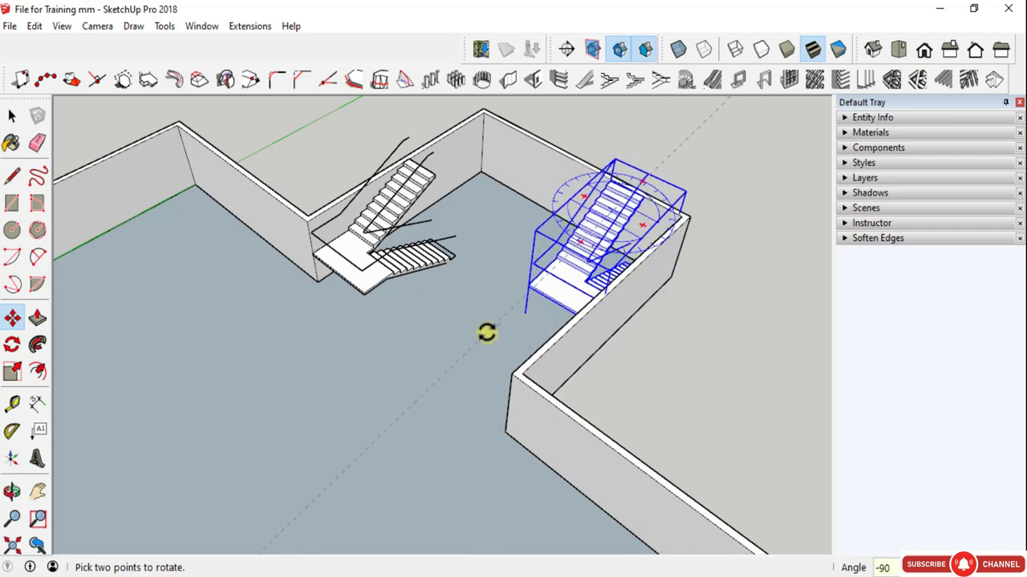
click(487, 332)
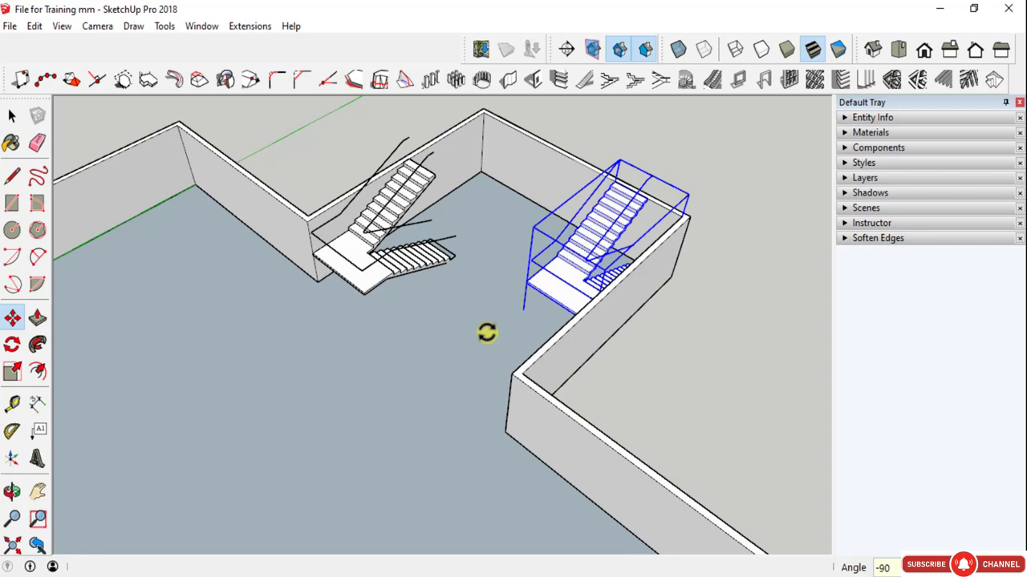
middle_drag(516, 346, 691, 300)
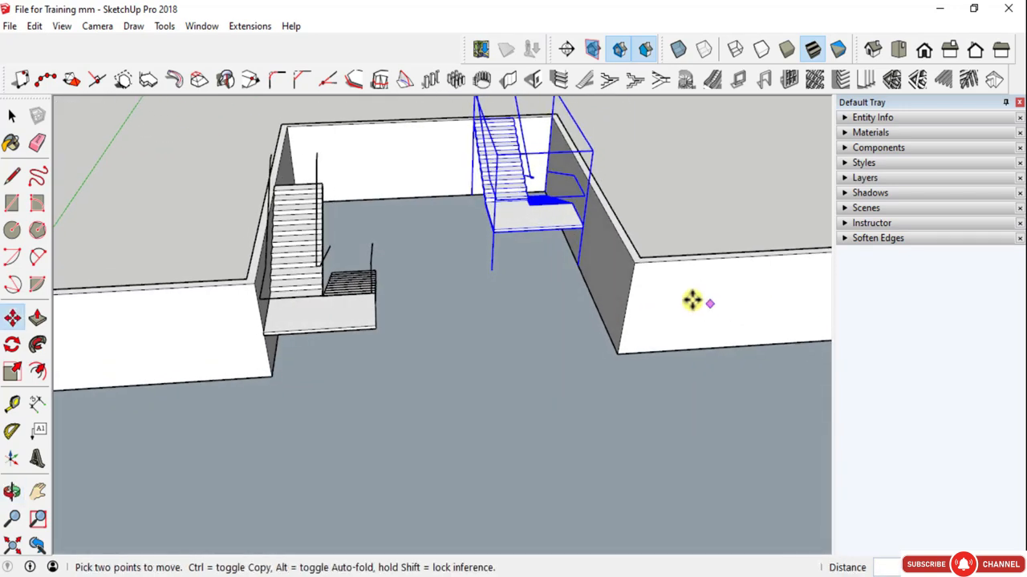
- Move the second dogleg staircase about 4650 mm along the recess side wall until its landing reaches the wall's open end
click(583, 224)
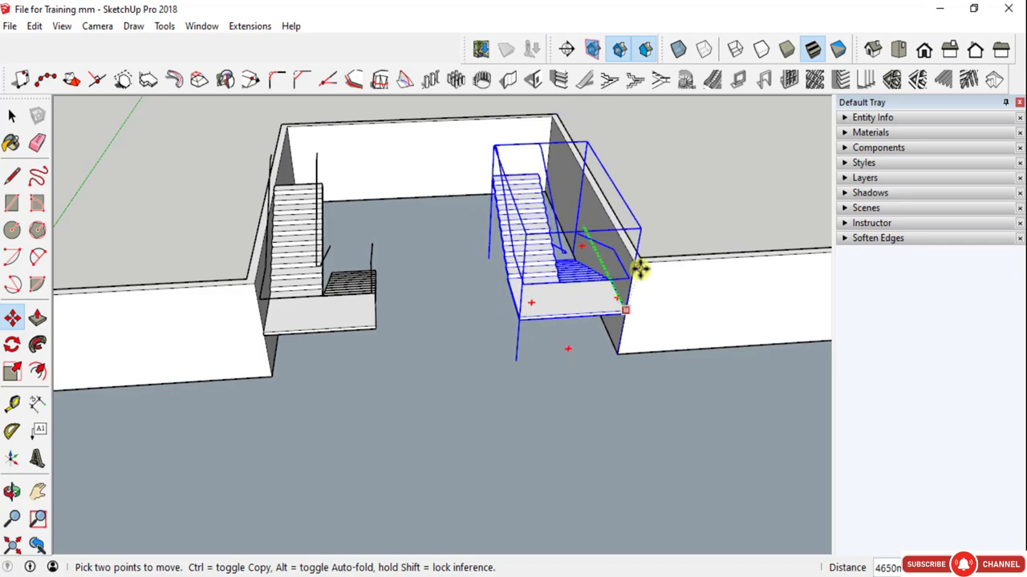
click(633, 265)
scroll(506, 280, up, 4)
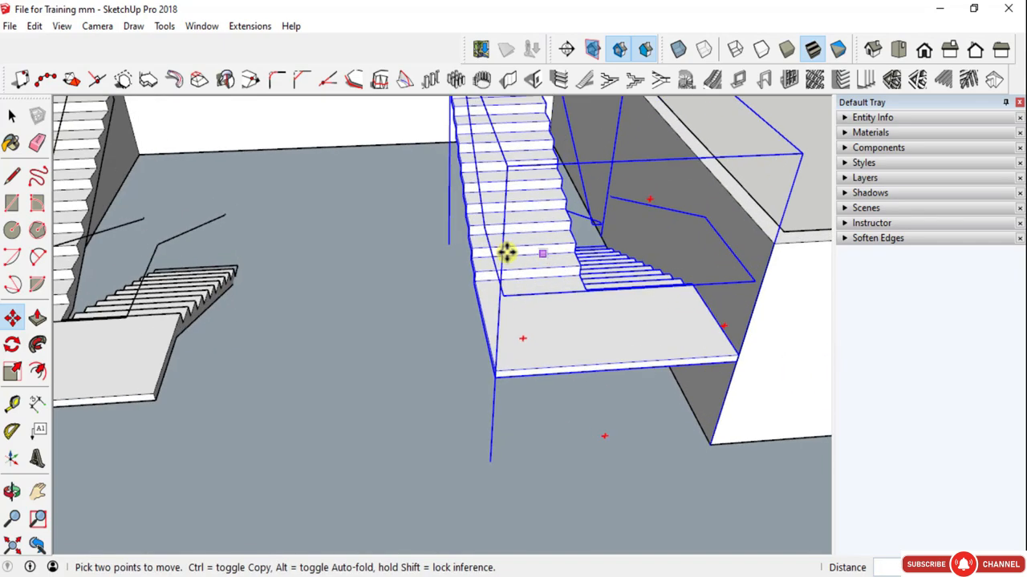
- Examine both dogleg staircases in the recess from above and below, checking their landings, flights and contact with the floor
middle_drag(506, 252, 601, 263)
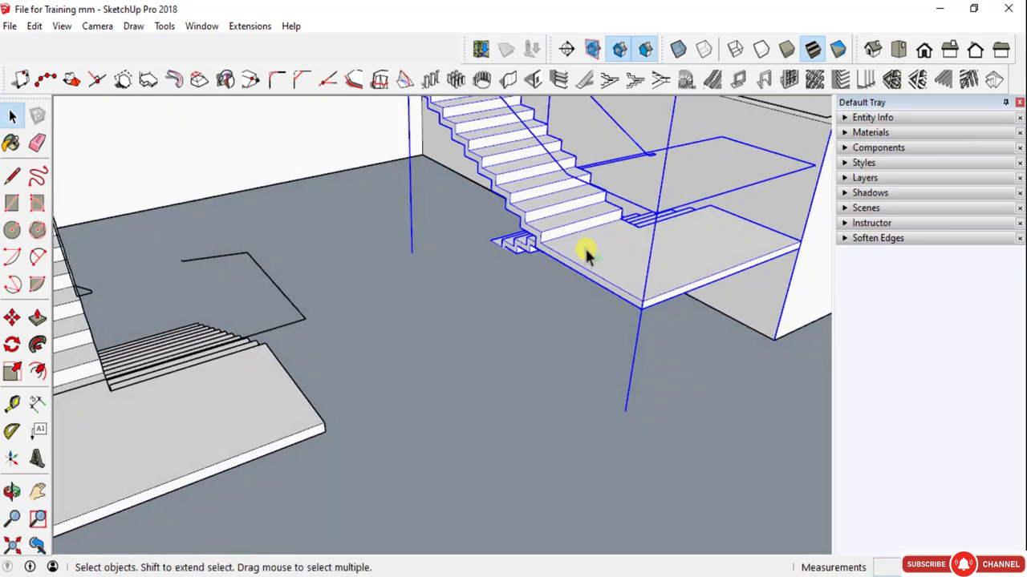
scroll(513, 155, up, 5)
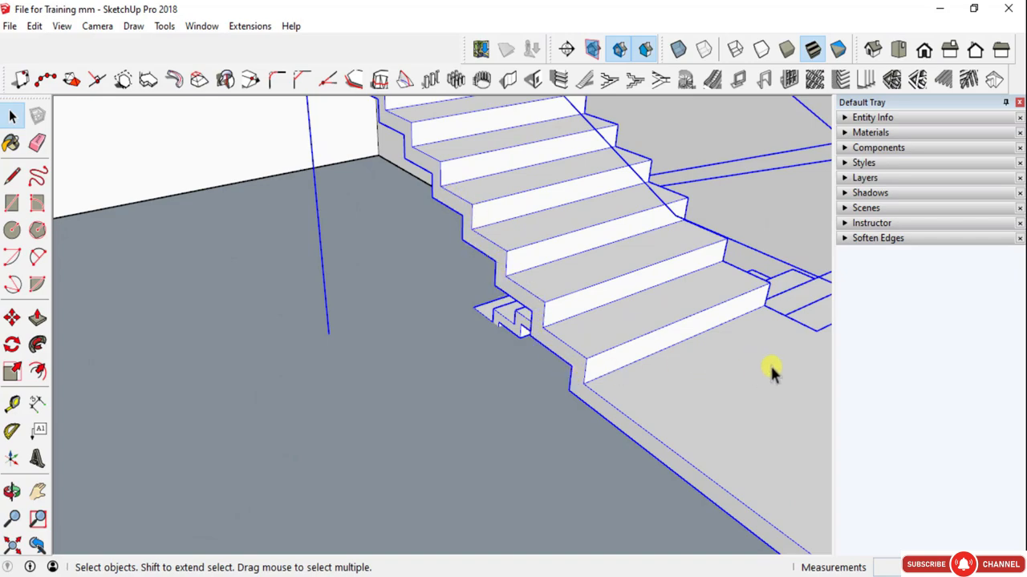
scroll(770, 364, down, 6)
middle_drag(737, 298, 271, 289)
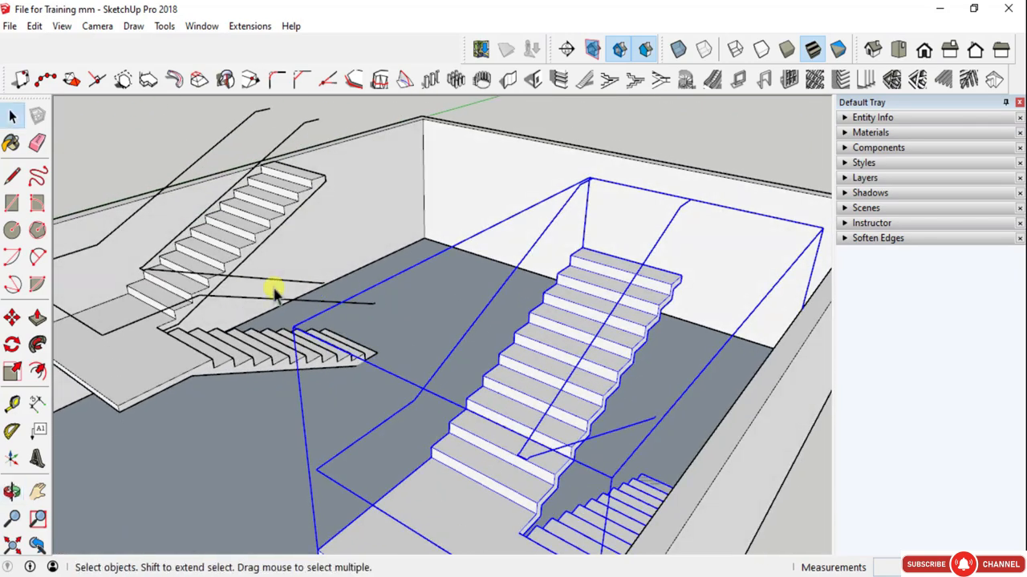
scroll(201, 337, up, 4)
scroll(298, 350, up, 2)
middle_drag(297, 349, 249, 262)
drag(283, 275, 344, 248)
key(space)
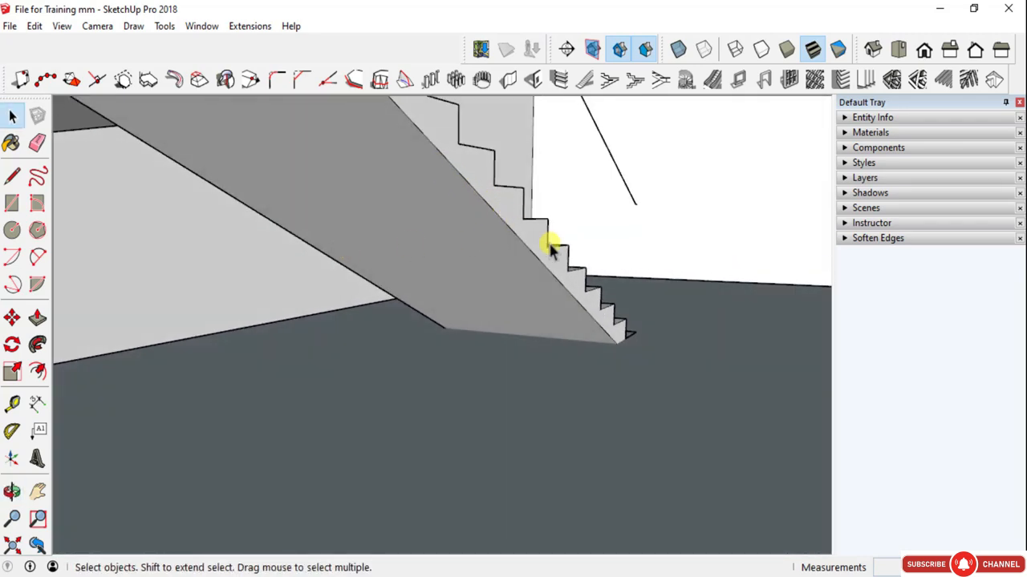
scroll(529, 255, down, 3)
middle_drag(527, 250, 506, 262)
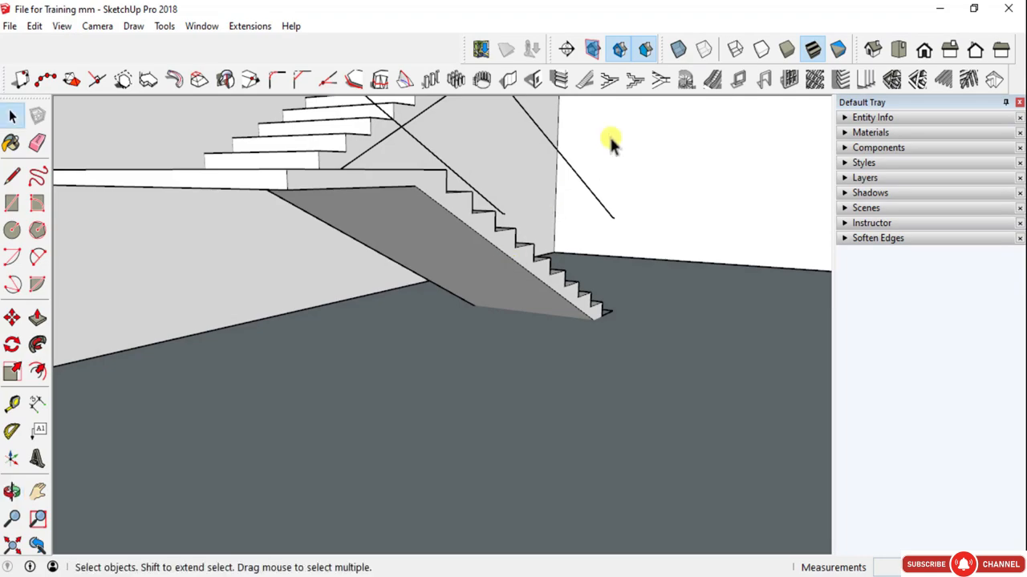
scroll(541, 259, down, 5)
middle_drag(442, 287, 740, 363)
click(684, 138)
scroll(581, 218, up, 5)
middle_drag(579, 215, 660, 181)
scroll(357, 205, down, 5)
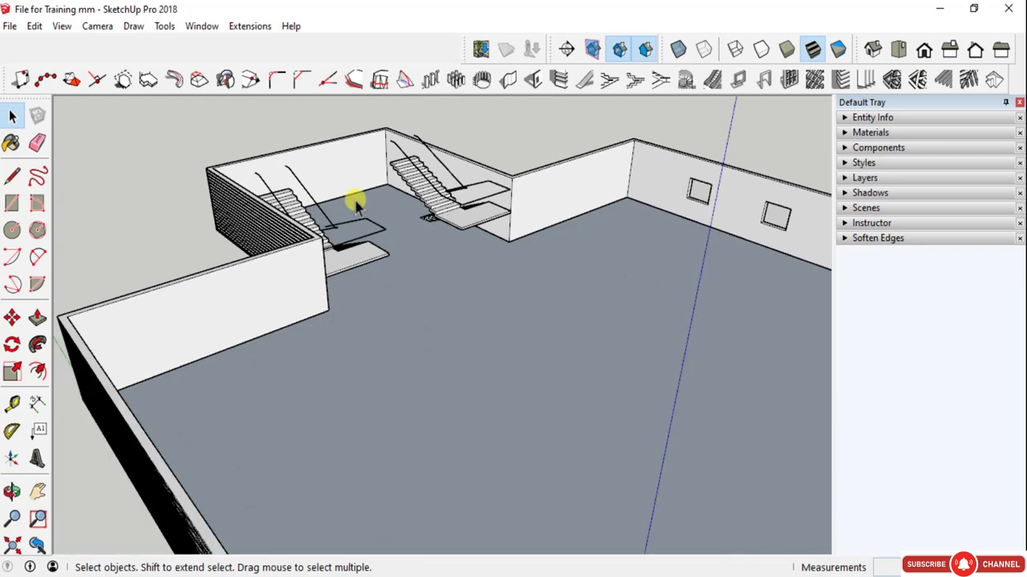
- Open the metal/timber dogleg staircase settings, compare both stringer types and choose the rectangular section
scroll(314, 251, up, 3)
middle_drag(314, 250, 340, 248)
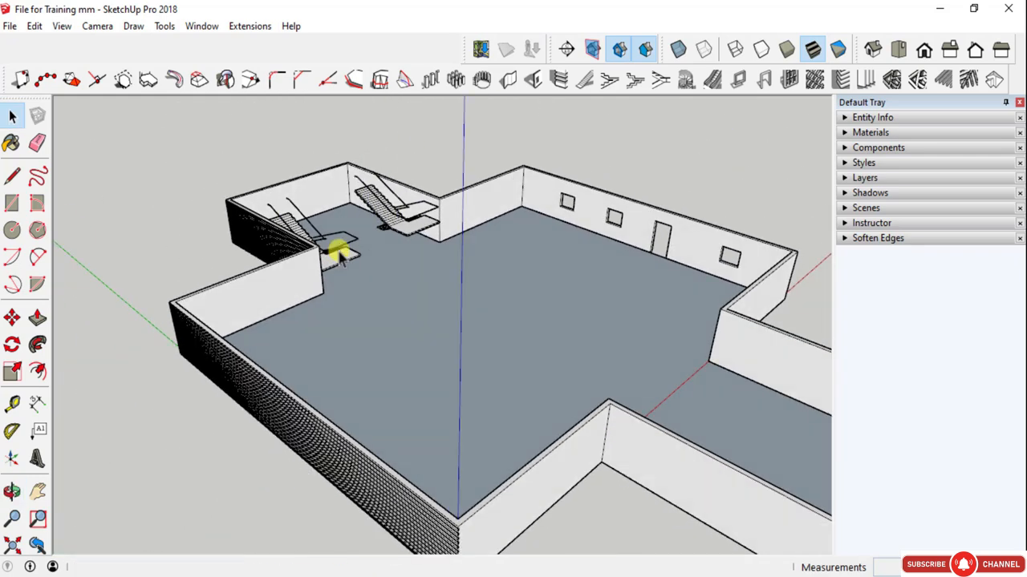
click(663, 81)
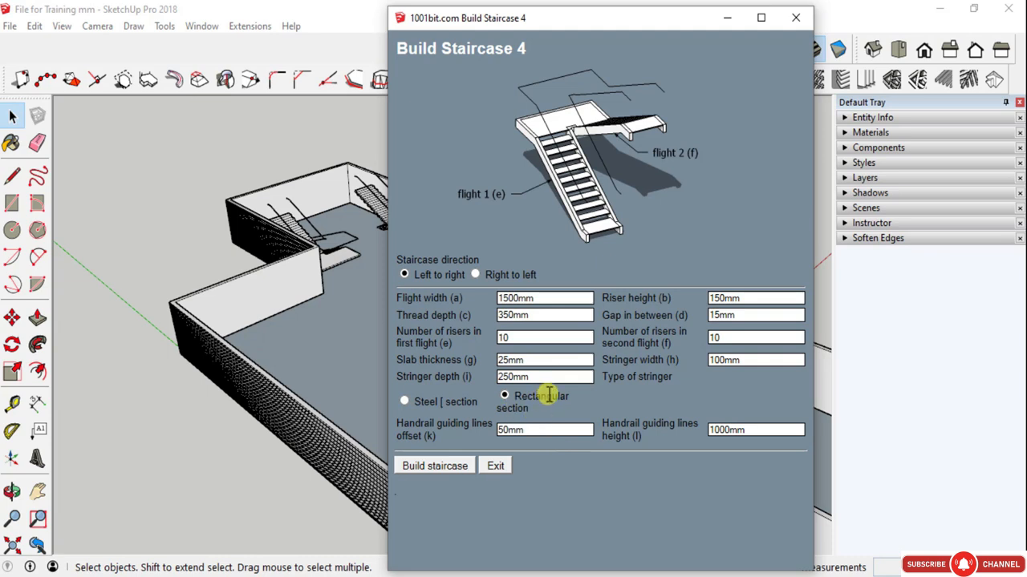
click(405, 401)
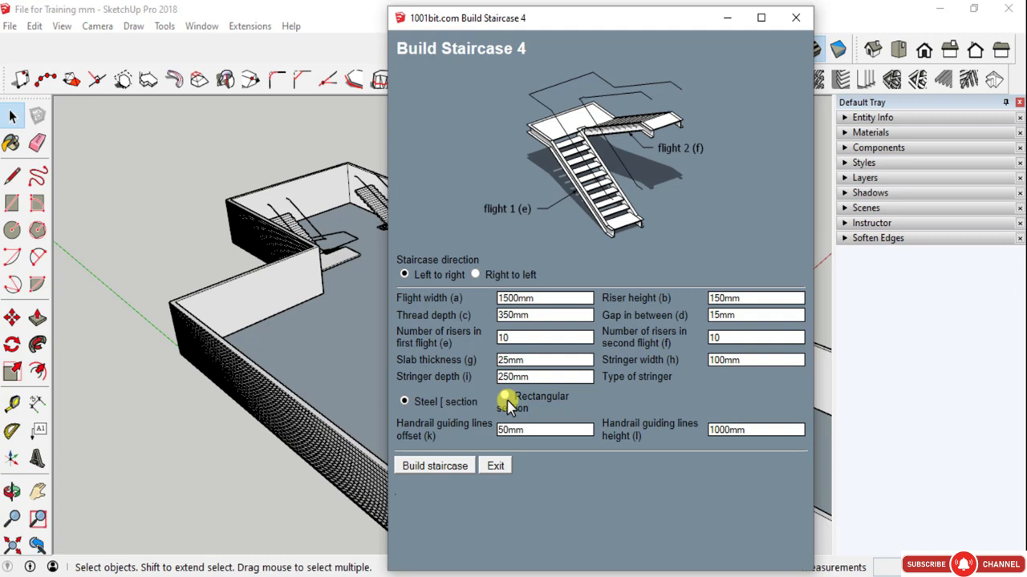
click(504, 398)
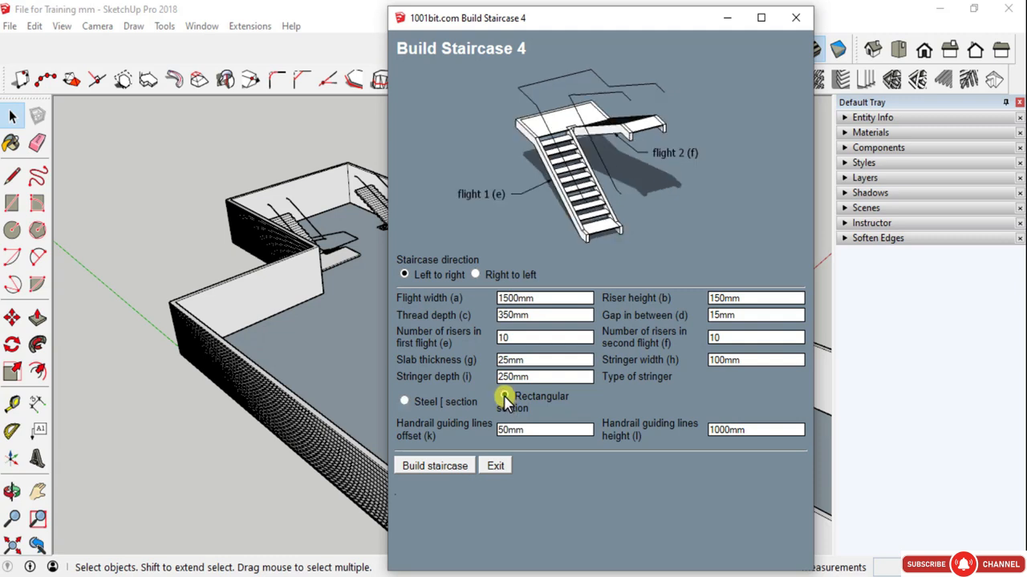
click(404, 401)
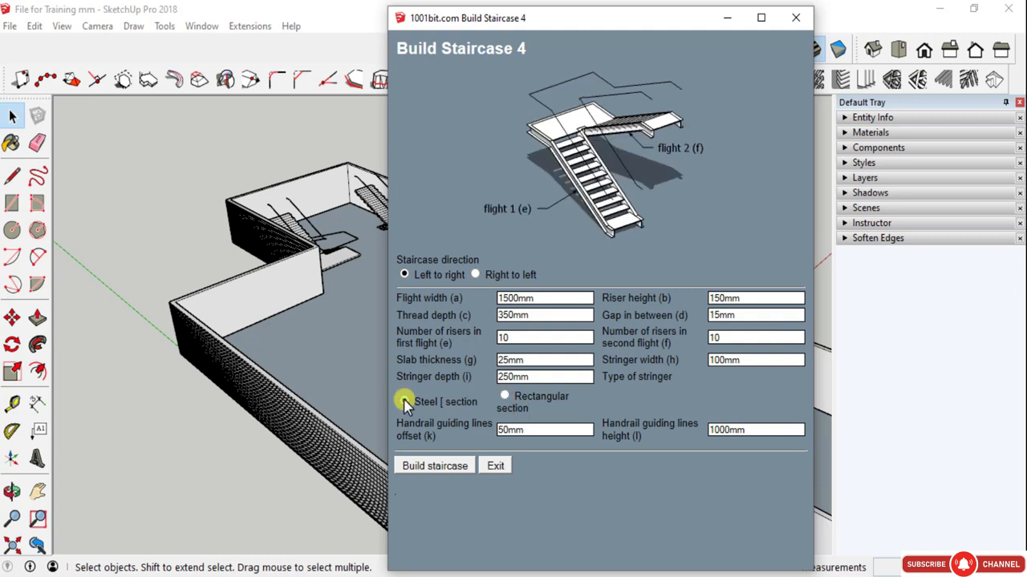
click(505, 399)
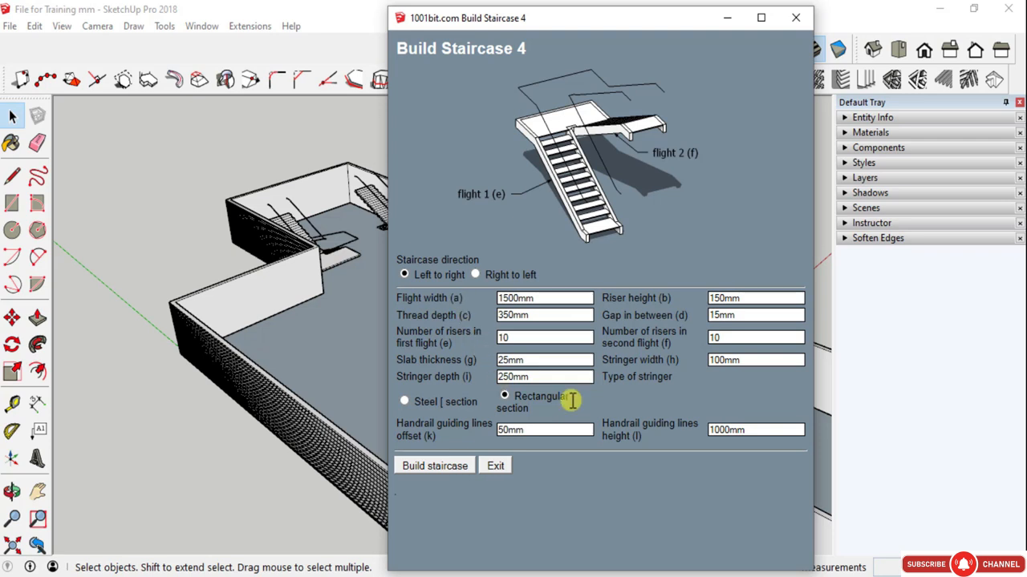
- Set the slab thickness to 30 mm and build the staircase from the room's inner corner along the wall toward the recess
double_click(525, 360)
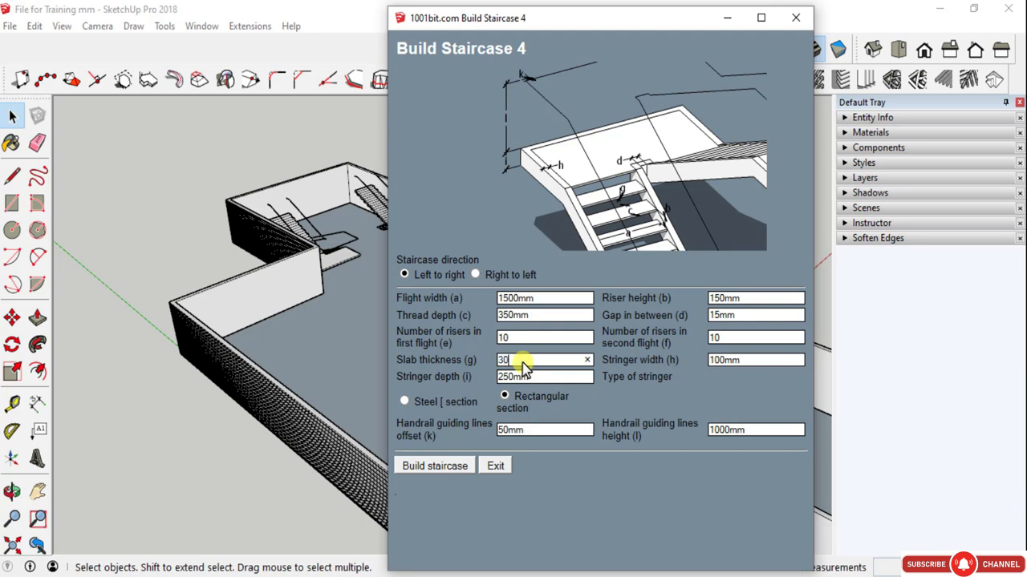
double_click(741, 337)
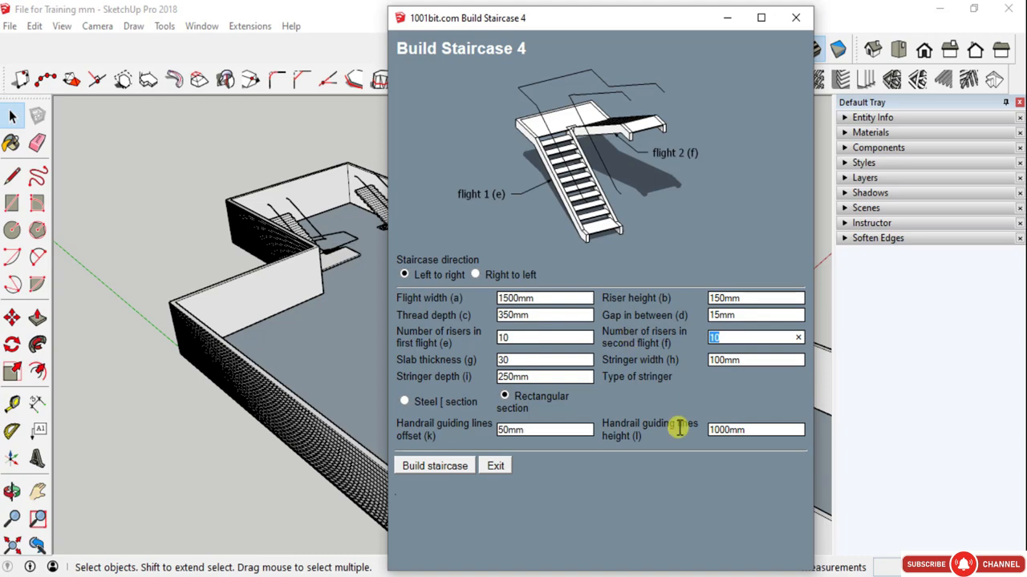
click(434, 466)
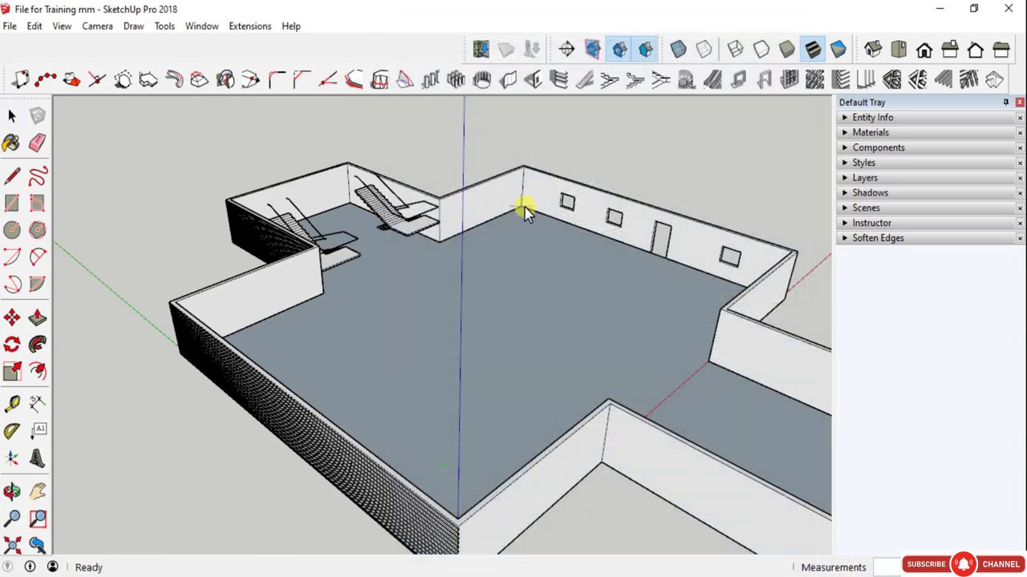
scroll(521, 186, up, 4)
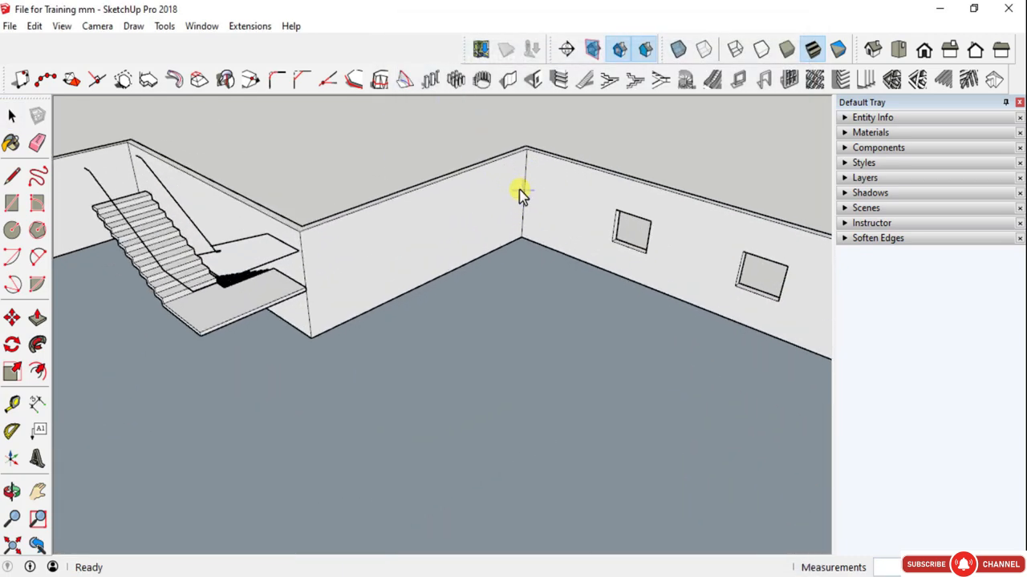
click(523, 238)
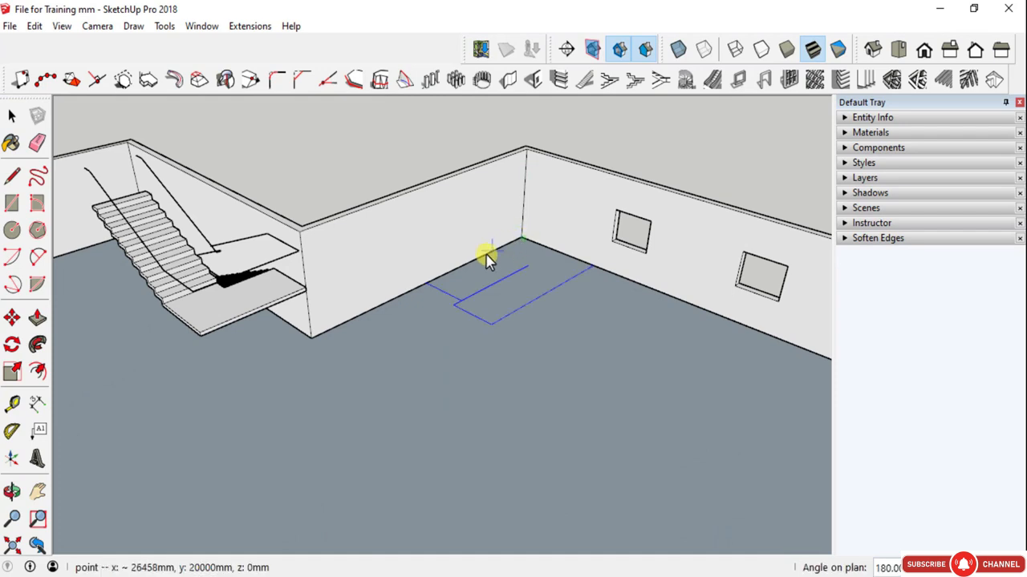
click(311, 339)
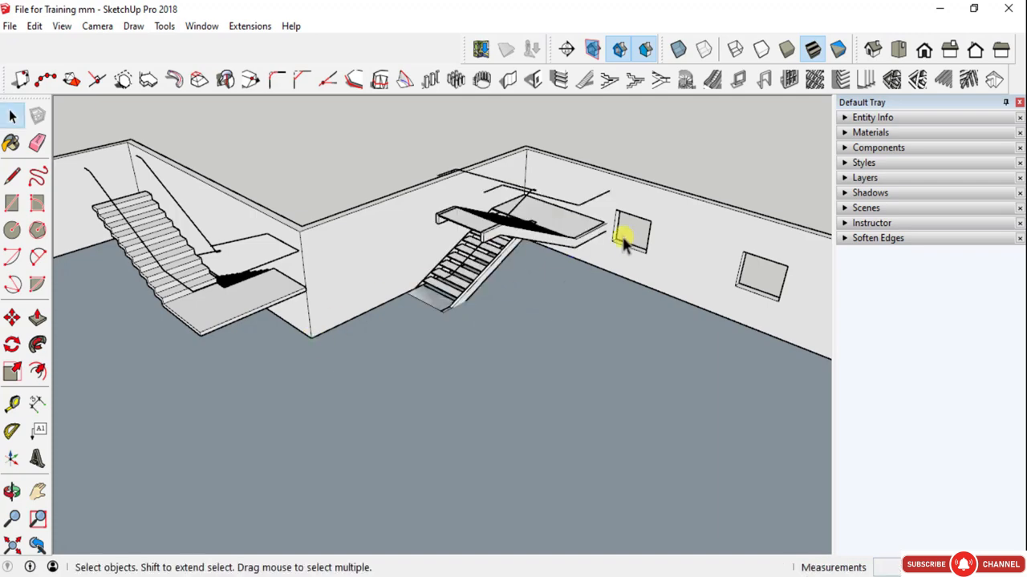
- Move the rectangular-stringer staircase out of the windowed wall so its landing fits against the room's inner corner
middle_drag(618, 236, 302, 229)
scroll(612, 270, up, 2)
scroll(612, 270, up, 3)
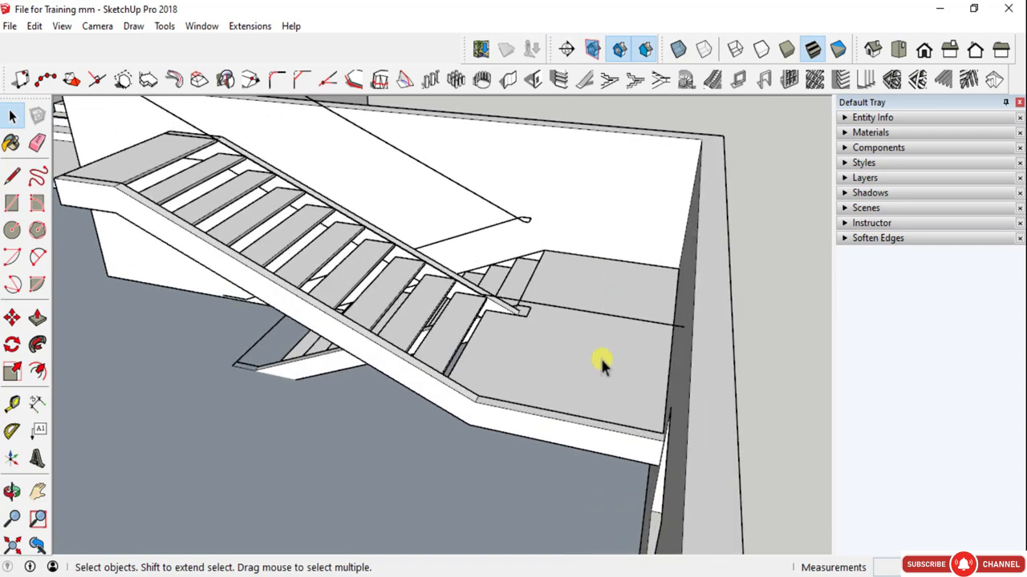
middle_drag(598, 362, 763, 419)
scroll(763, 419, up, 1)
click(746, 416)
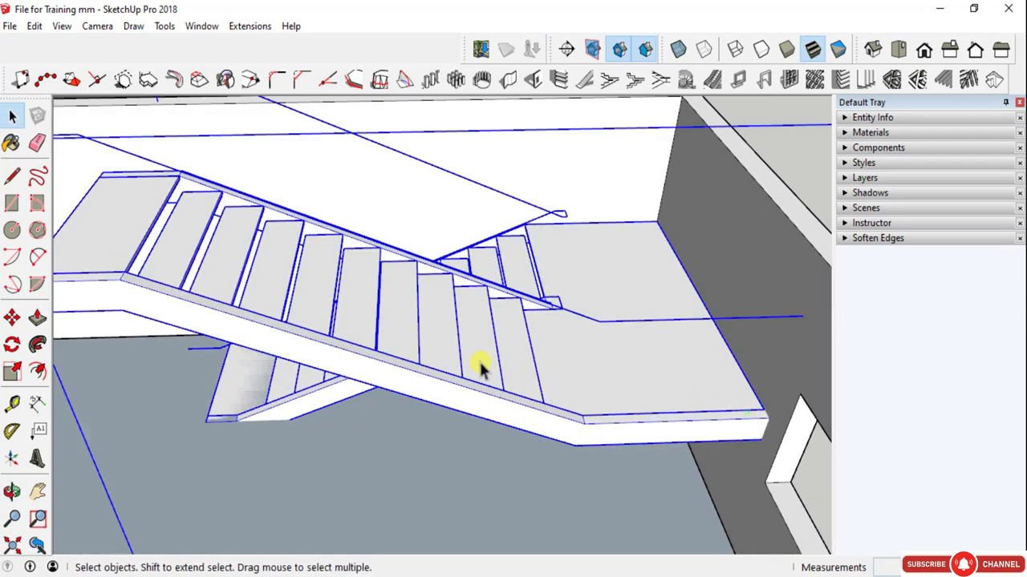
scroll(644, 176, down, 3)
scroll(618, 184, up, 2)
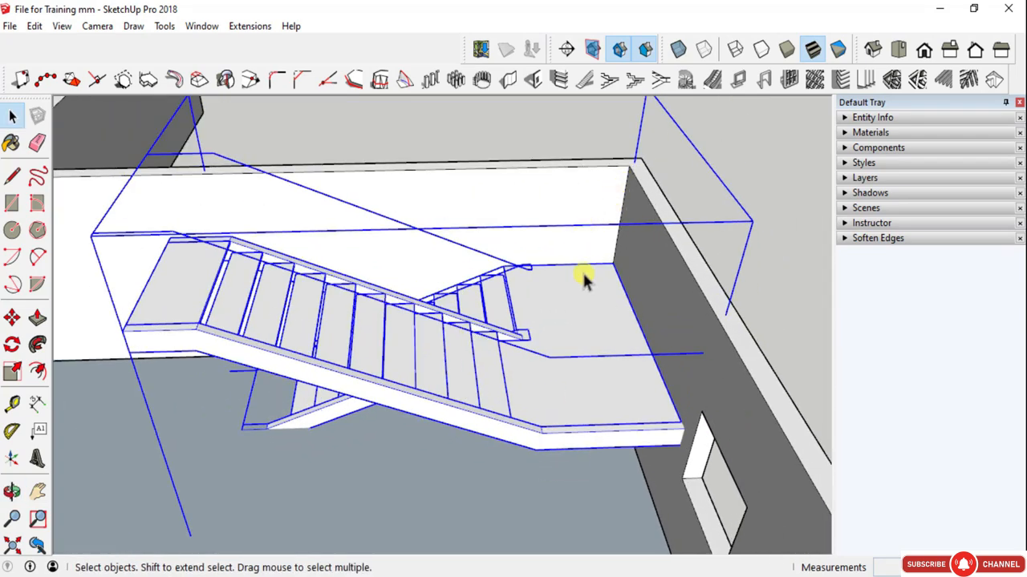
key(m)
click(634, 172)
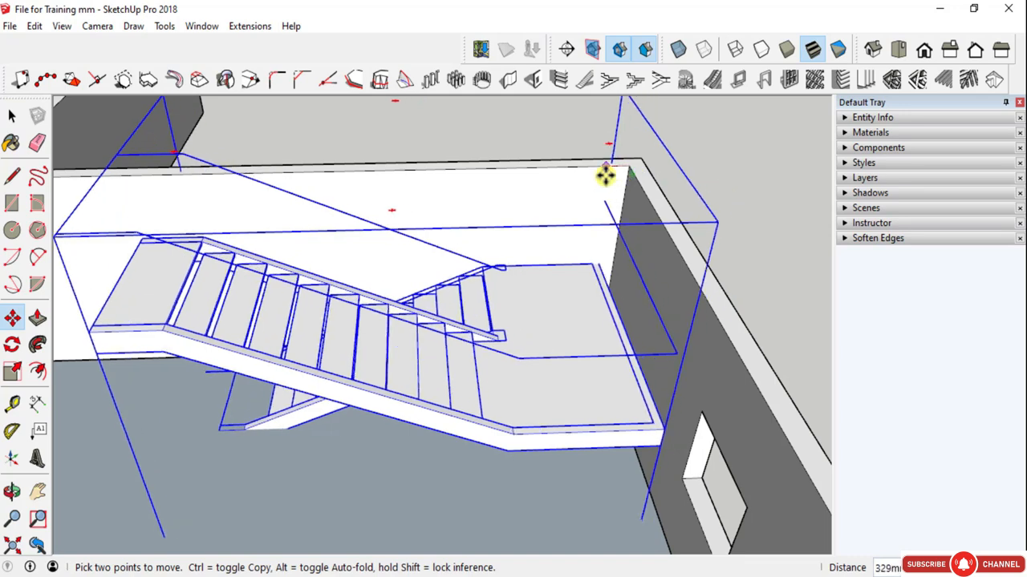
scroll(630, 166, up, 3)
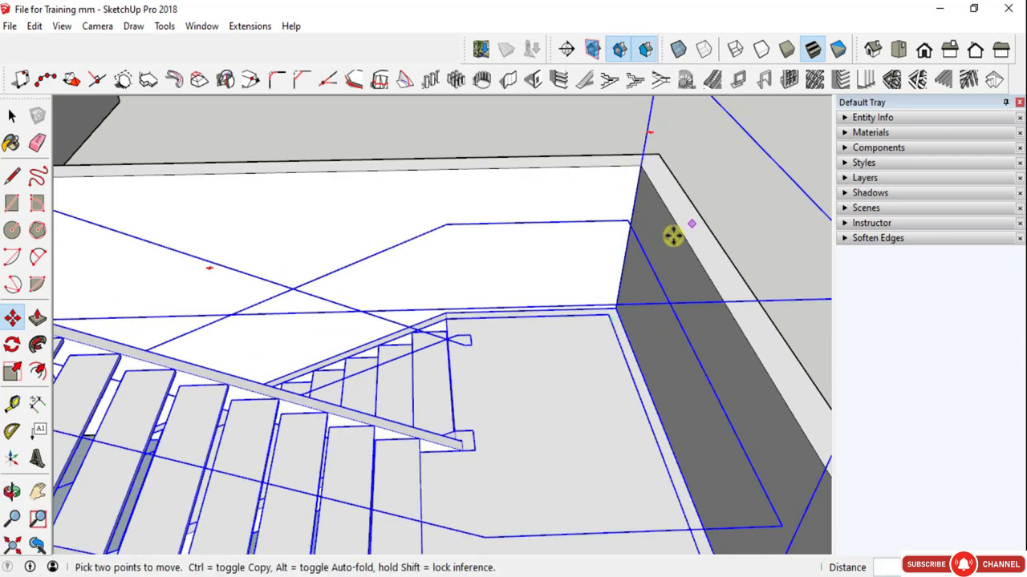
middle_drag(674, 233, 784, 233)
key(space)
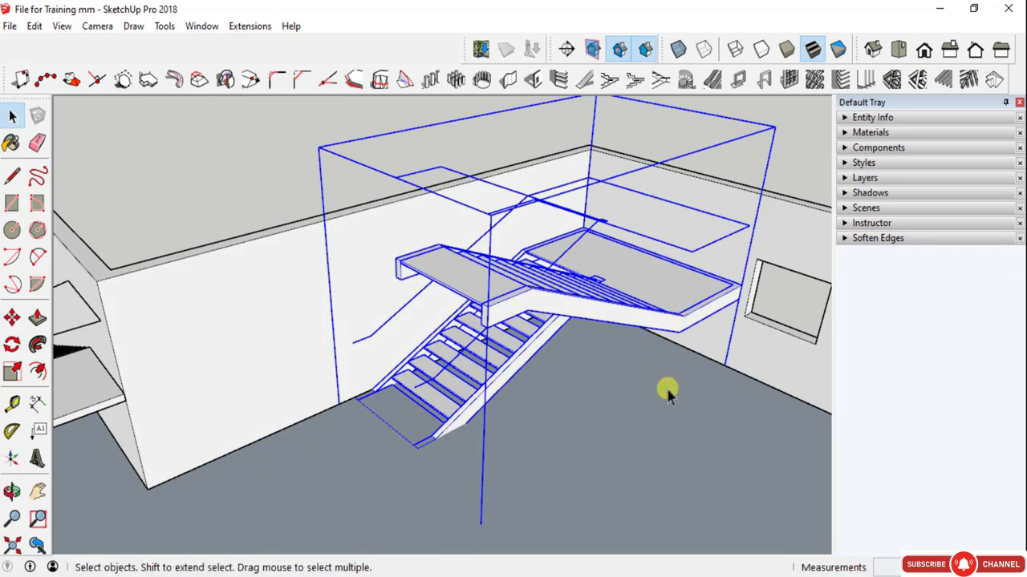
click(667, 391)
- Build another left-to-right metal/timber dogleg staircase with Steel [ section stringers, starting at the first one's foot and running toward the recess
middle_drag(507, 293, 550, 245)
scroll(514, 215, down, 5)
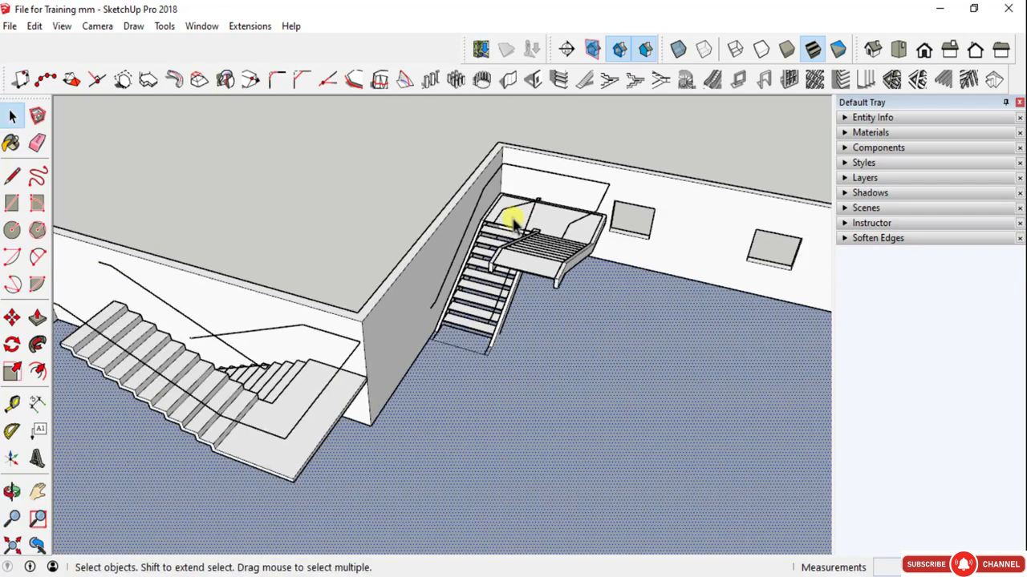
click(660, 80)
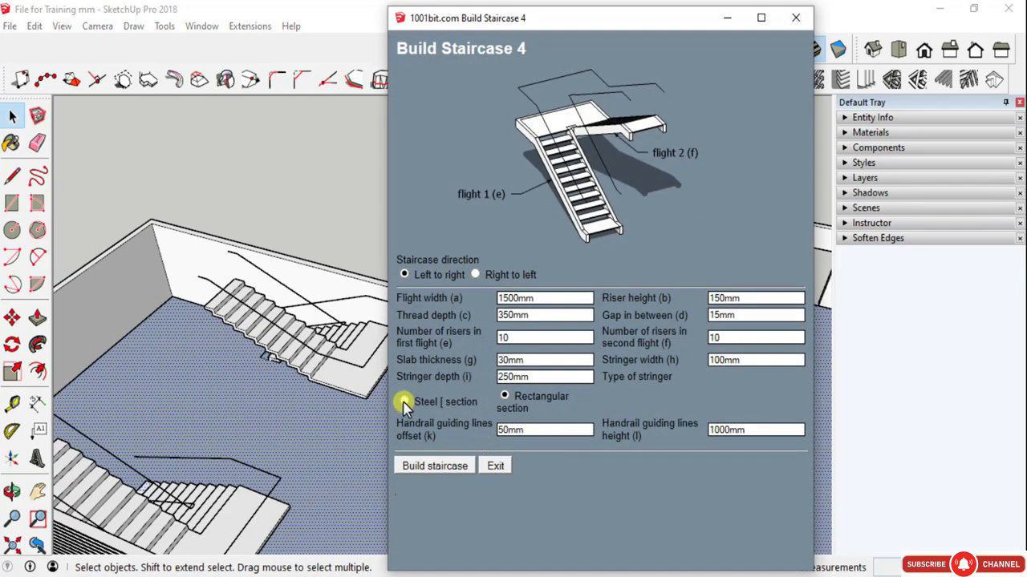
click(404, 402)
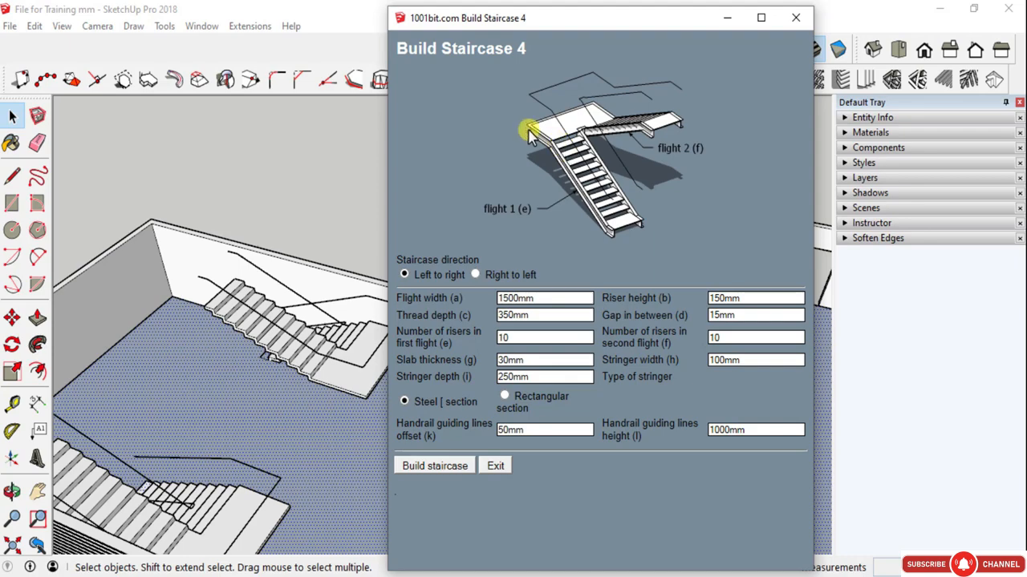
click(455, 466)
scroll(456, 383, down, 1)
scroll(454, 344, up, 4)
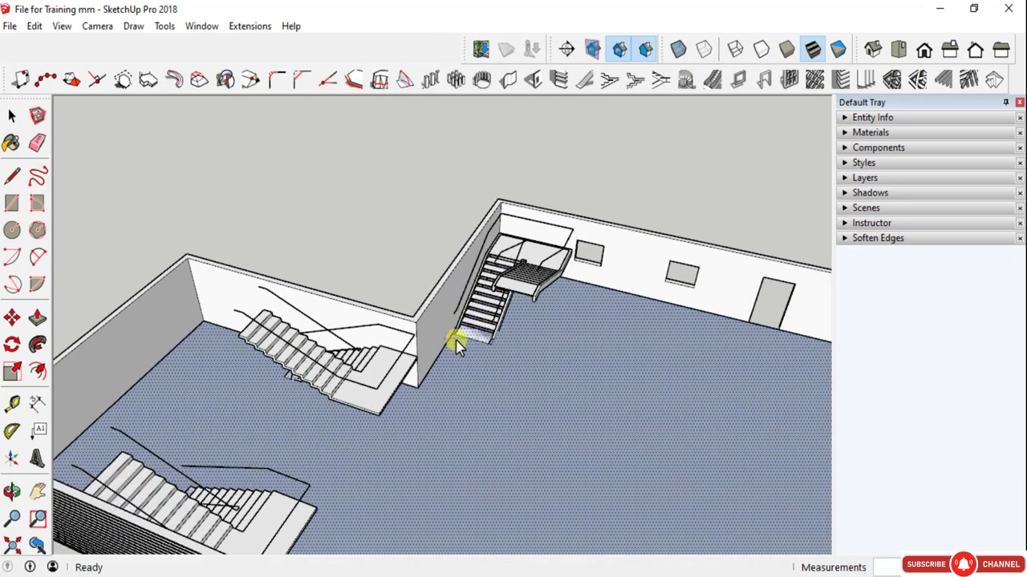
middle_drag(658, 390, 507, 359)
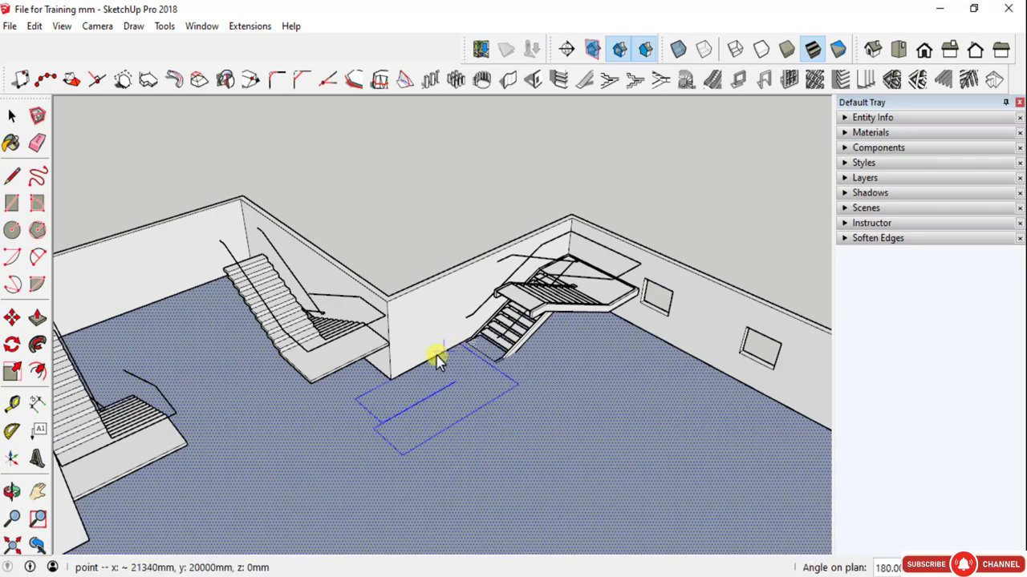
click(391, 383)
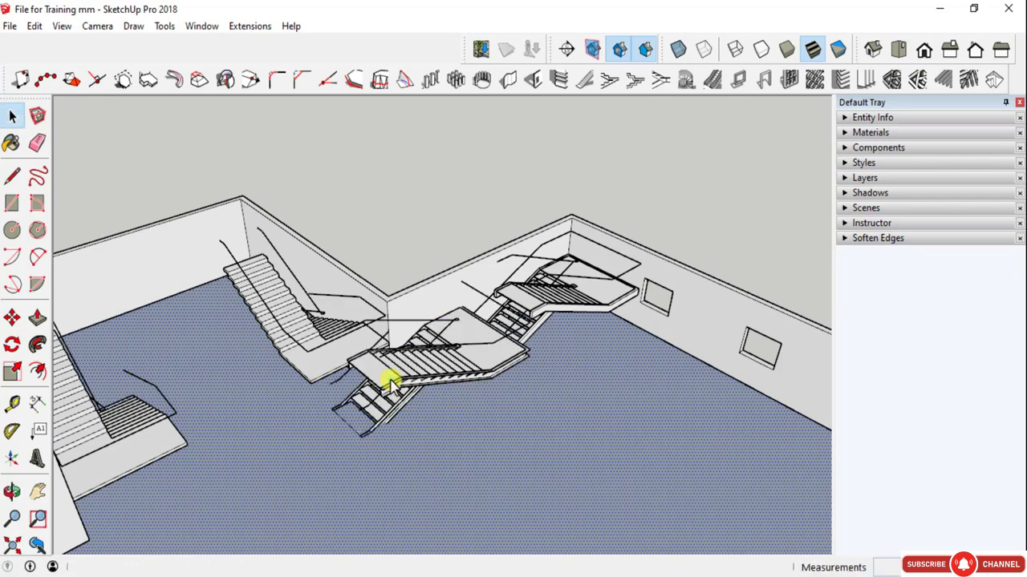
- Move the Steel [ section staircase beside the rectangular-stringer one, with its landing against the windowed wall
scroll(391, 377, down, 2)
click(390, 369)
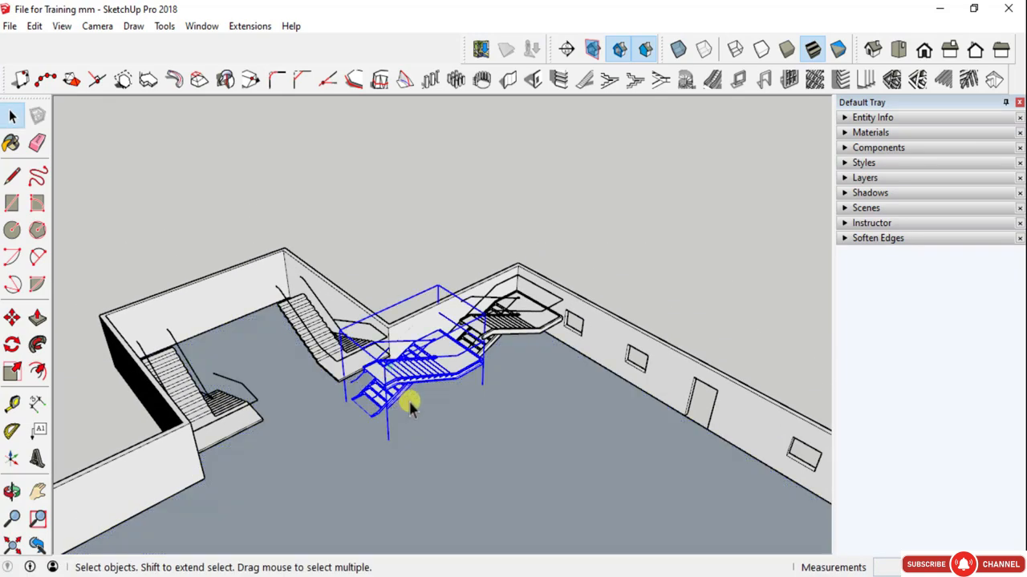
key(m)
click(429, 437)
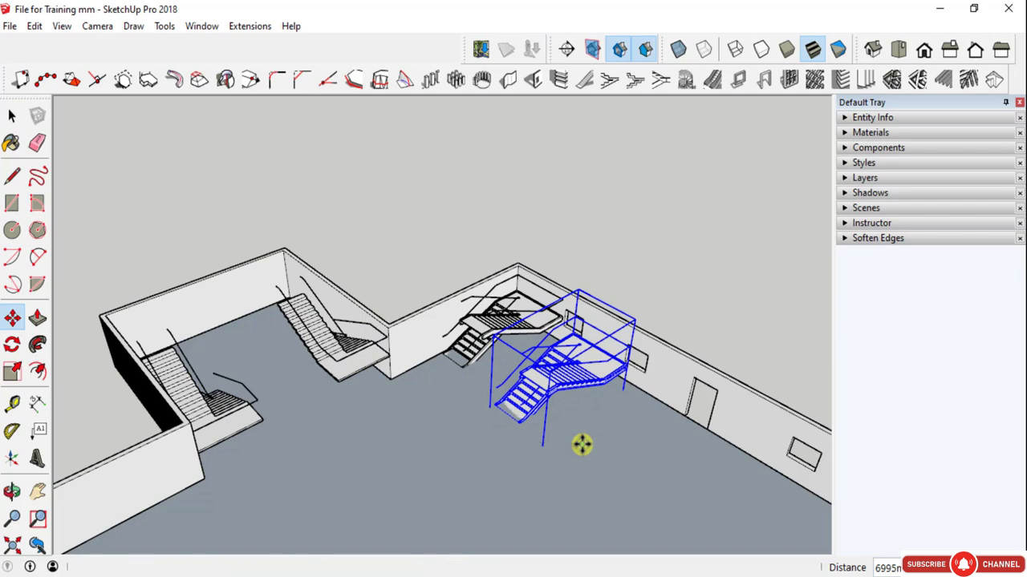
scroll(574, 325, up, 1)
scroll(574, 324, up, 2)
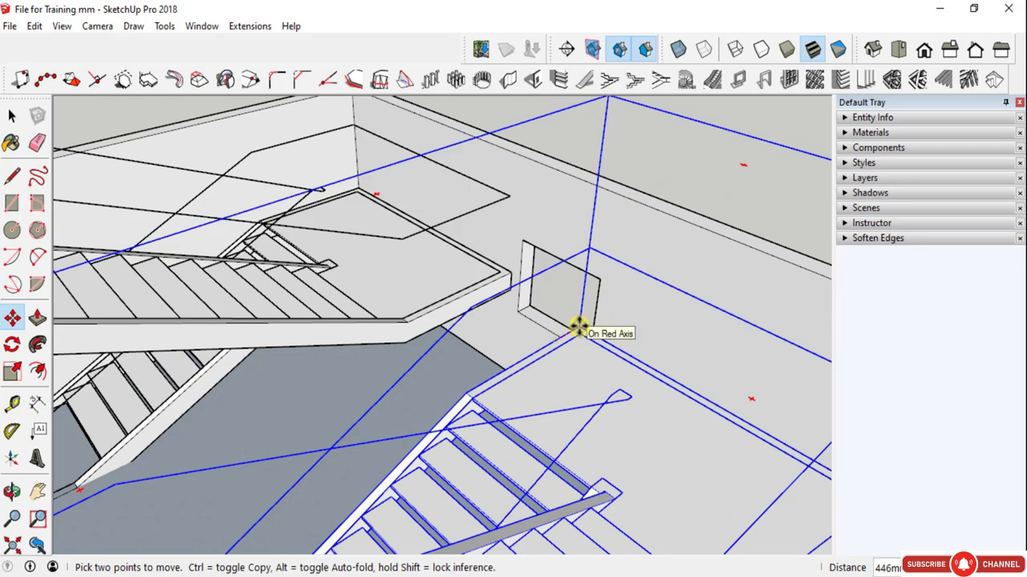
scroll(503, 310, down, 5)
- Examine the stringer profiles of the two metal/timber dogleg staircases from below and in front, and clear the selection
middle_drag(504, 309, 489, 362)
scroll(489, 364, up, 4)
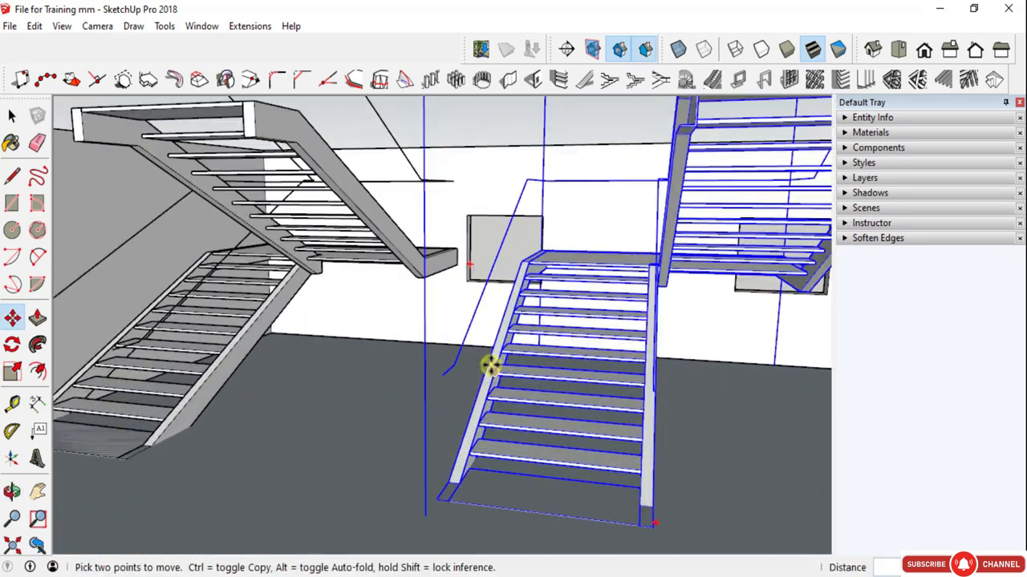
scroll(490, 377, up, 3)
middle_drag(493, 401, 590, 407)
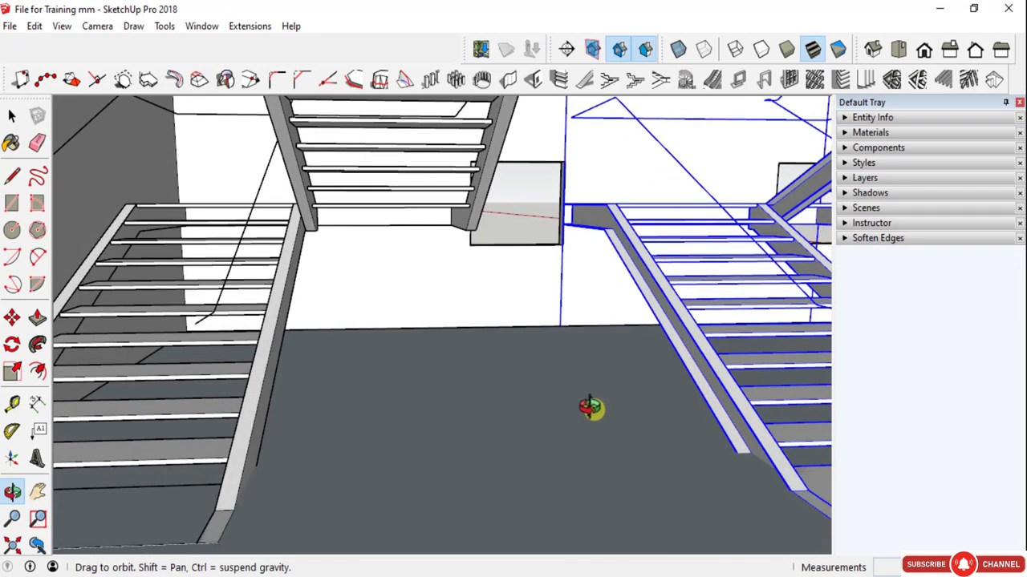
scroll(642, 255, up, 3)
scroll(700, 228, down, 2)
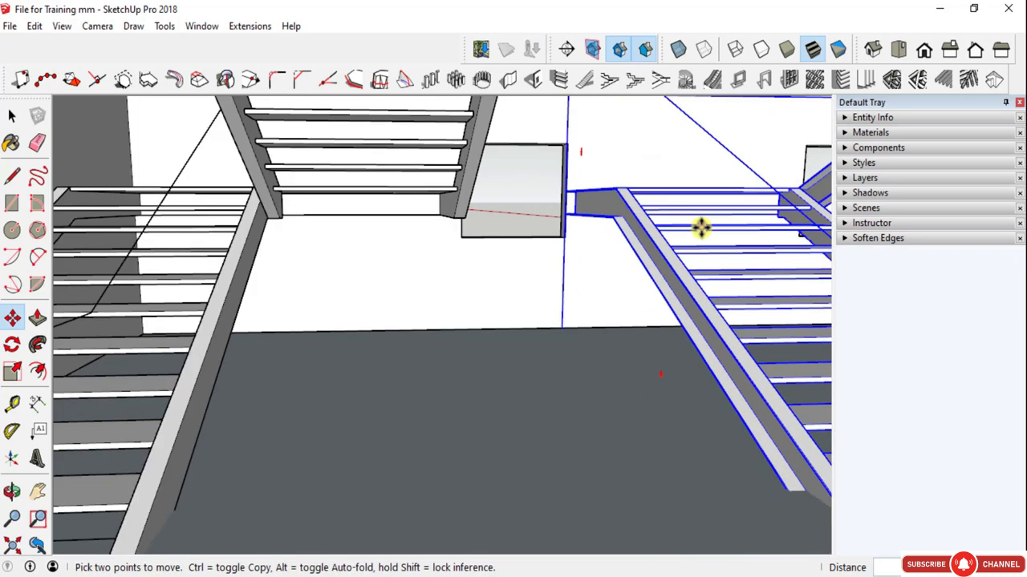
scroll(700, 228, down, 1)
scroll(102, 241, up, 3)
middle_drag(94, 218, 167, 280)
scroll(156, 275, down, 5)
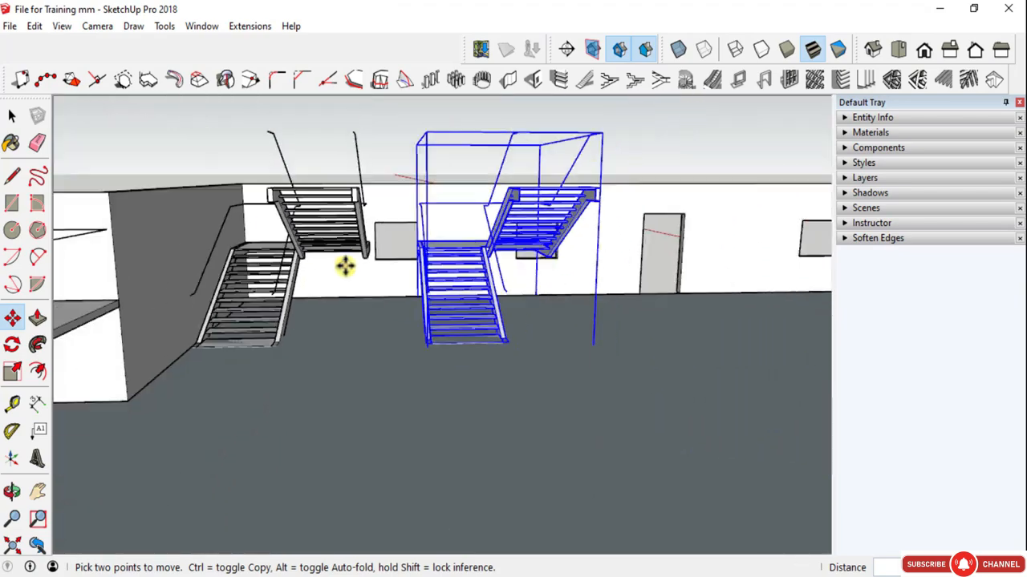
key(space)
click(470, 178)
middle_drag(470, 178, 504, 270)
scroll(562, 241, down, 3)
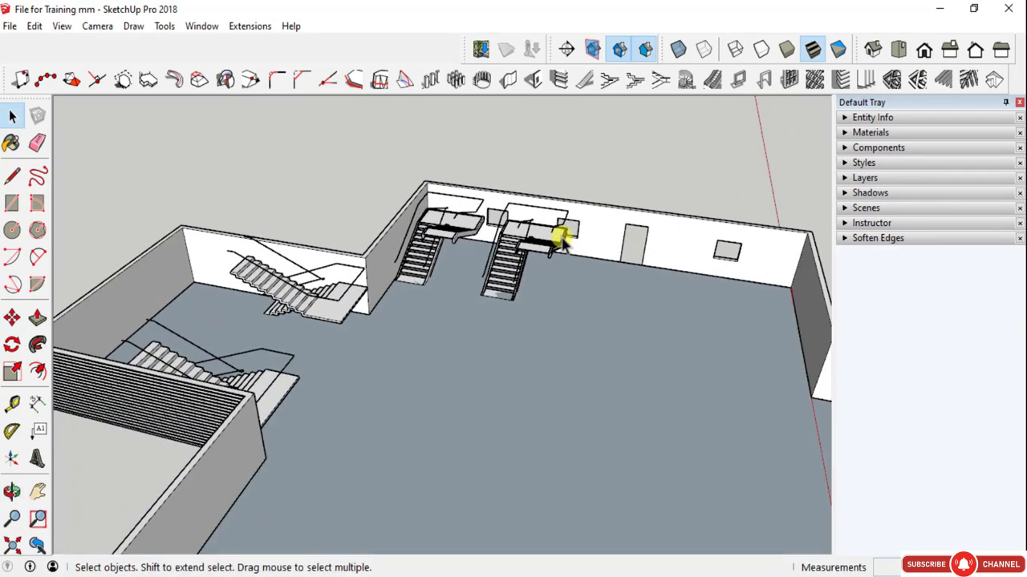
- Open the spiral staircase settings, compare the Type A and Type B previews and choose Type B
click(686, 82)
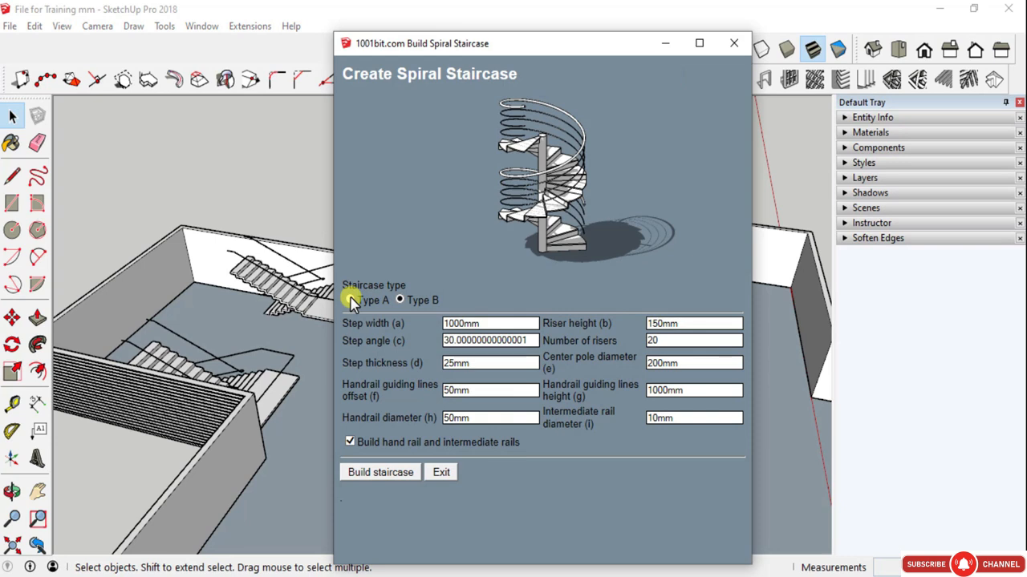
click(351, 300)
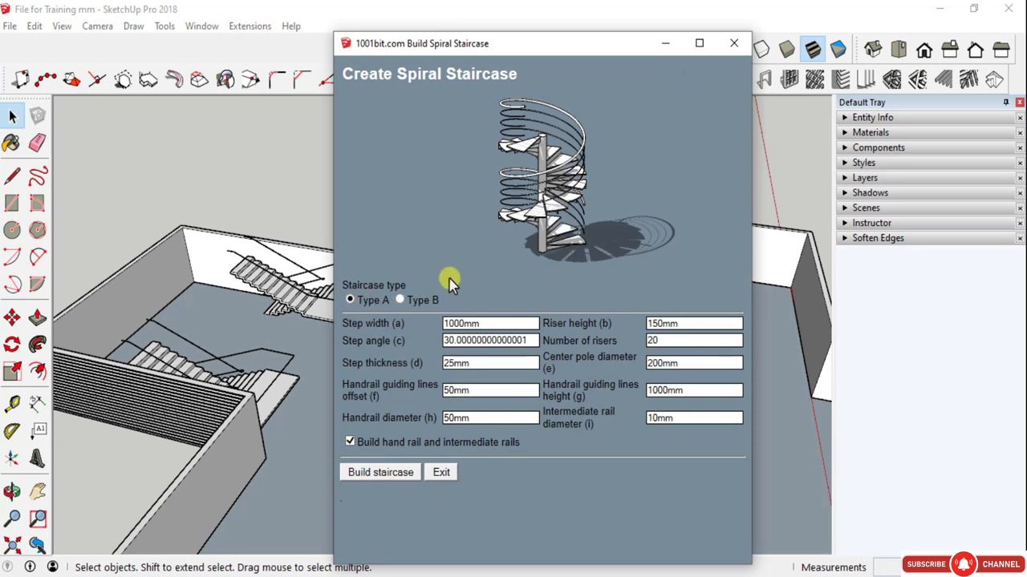
click(399, 300)
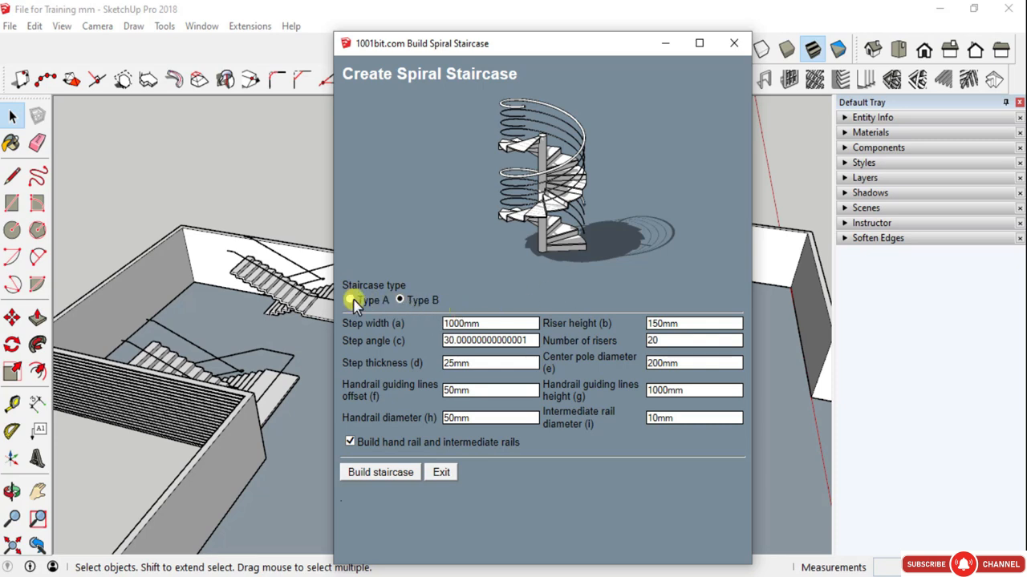
click(350, 300)
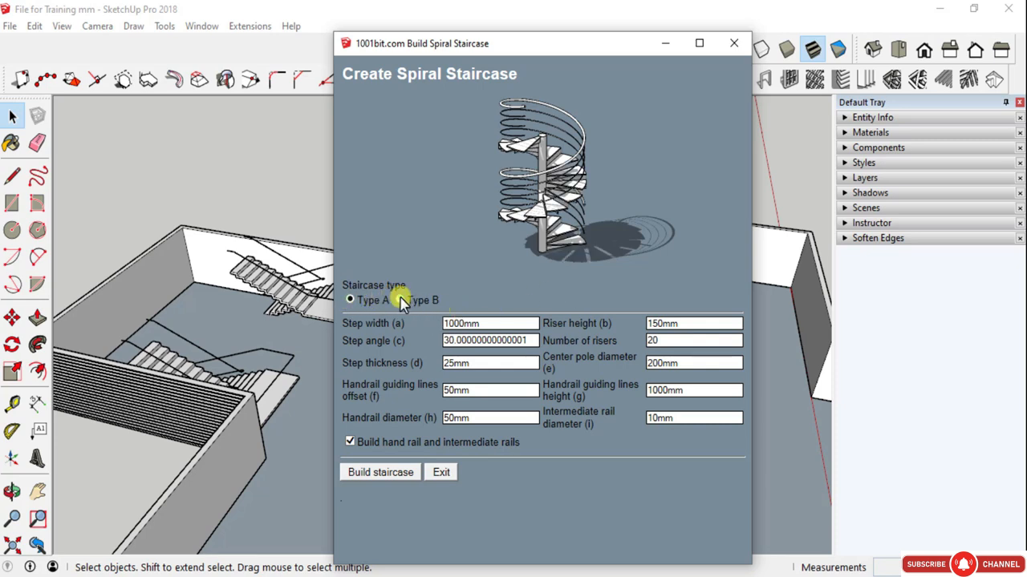
click(400, 300)
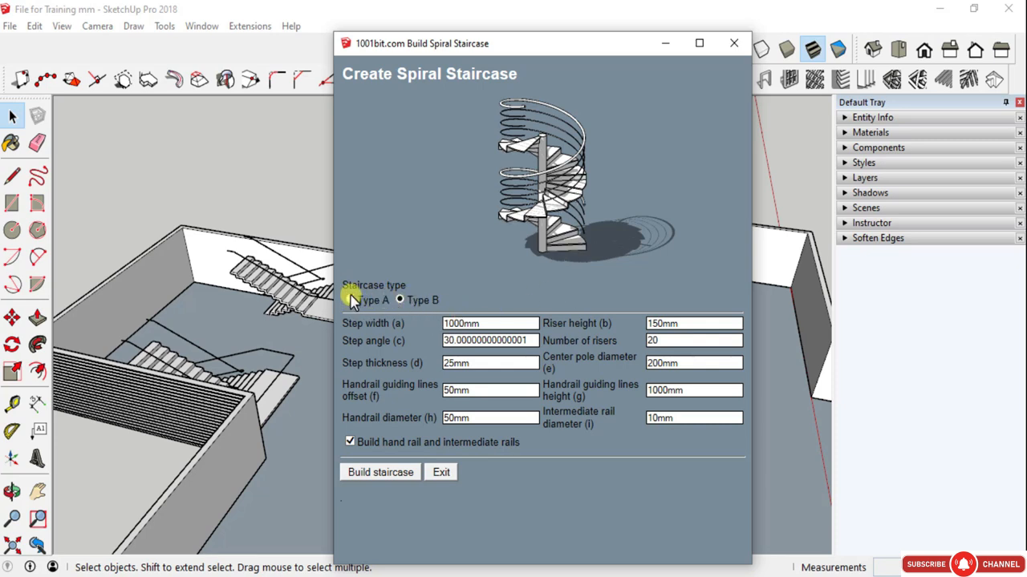
click(350, 299)
click(399, 300)
- Compare the spiral staircase preview with and without the hand rail and intermediate rails, leaving them enabled
click(351, 444)
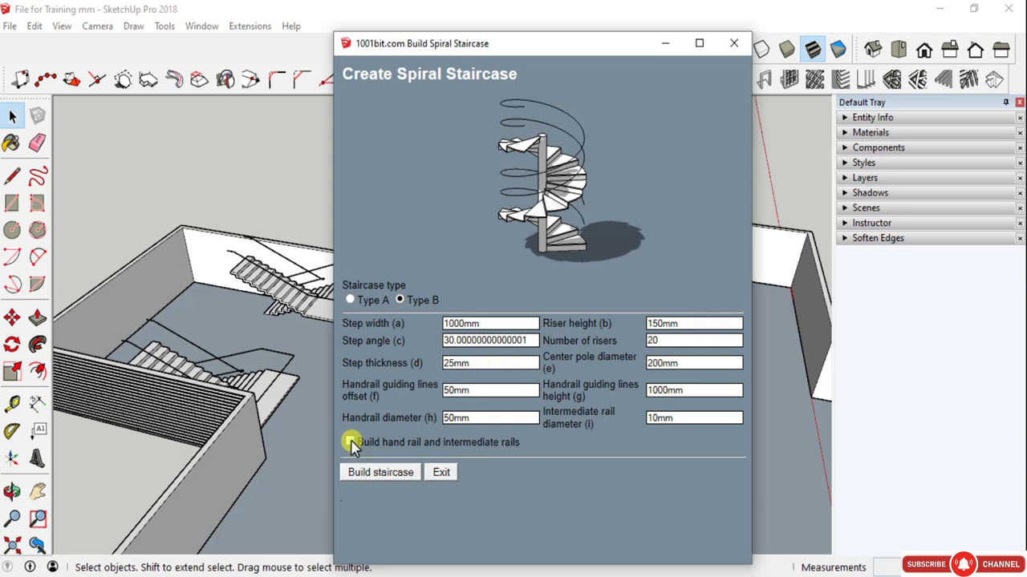
click(351, 444)
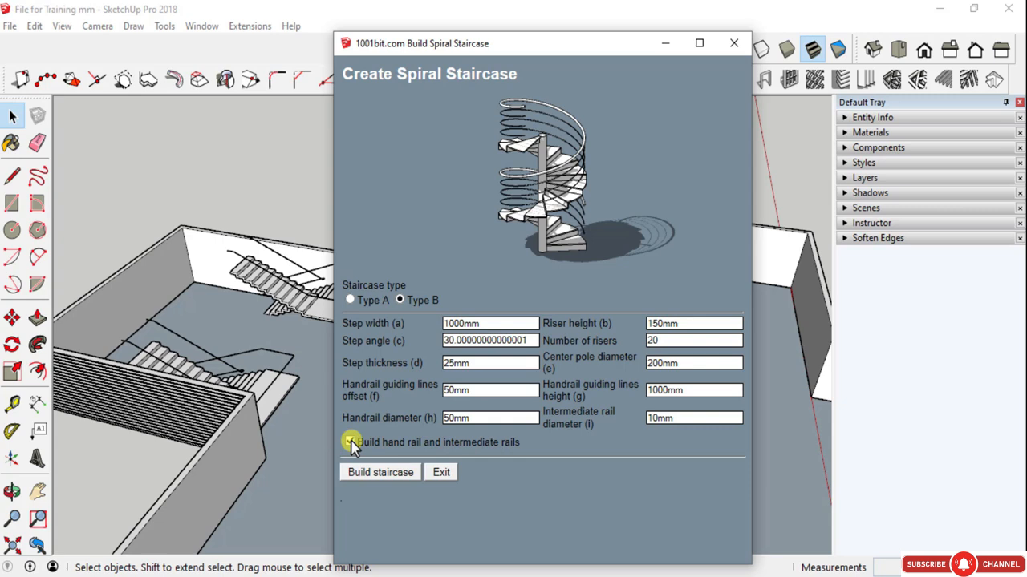
click(351, 444)
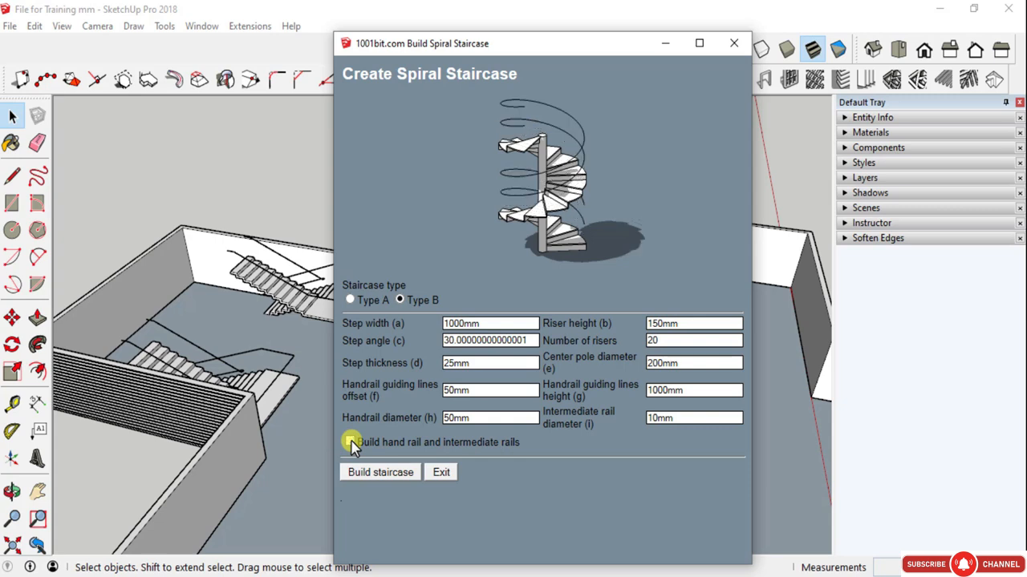
click(351, 443)
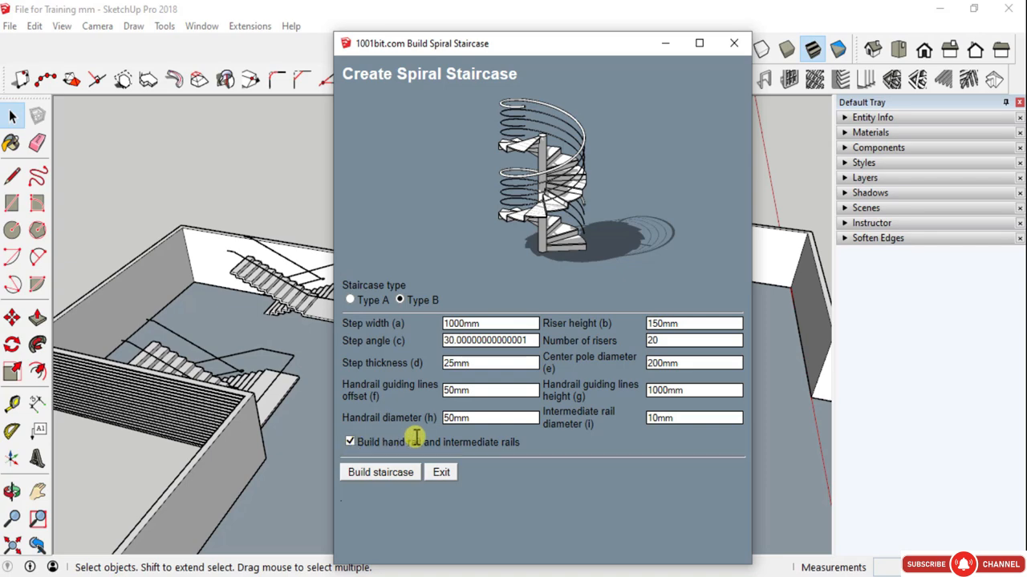
- Build the Type B spiral staircase with its center basepoint on the open floor in front of the dogleg staircases
click(394, 471)
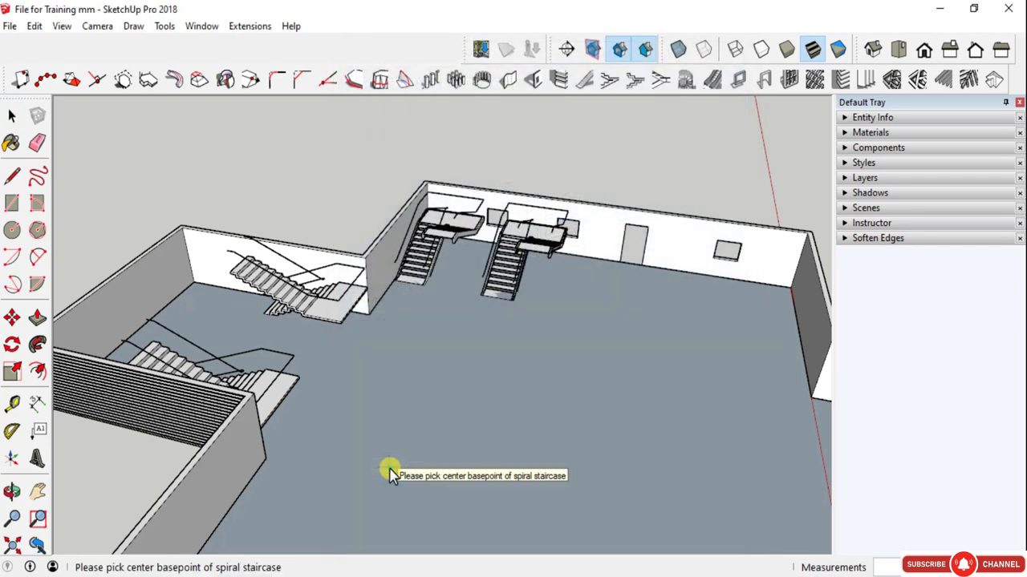
scroll(429, 363, up, 3)
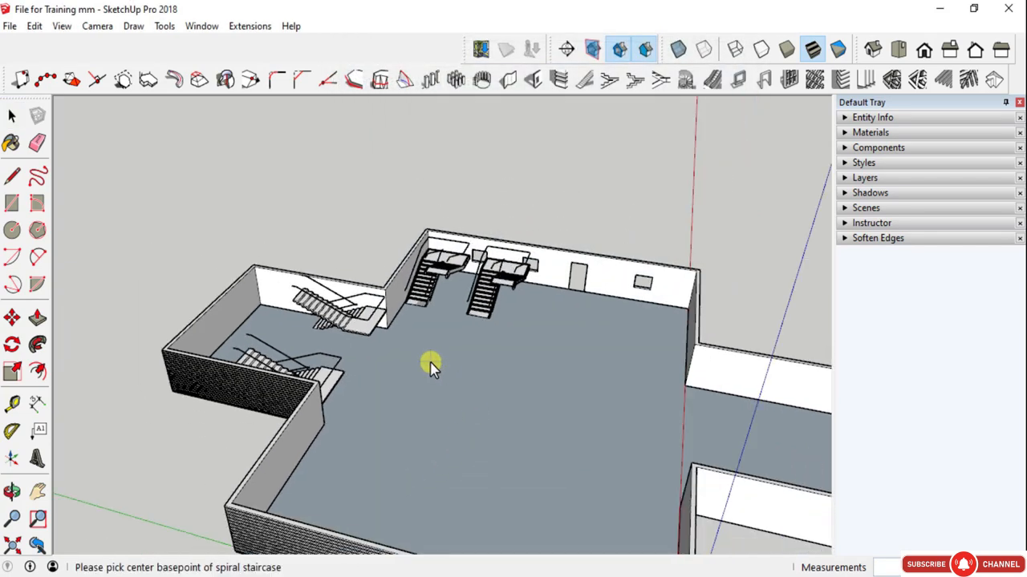
click(519, 391)
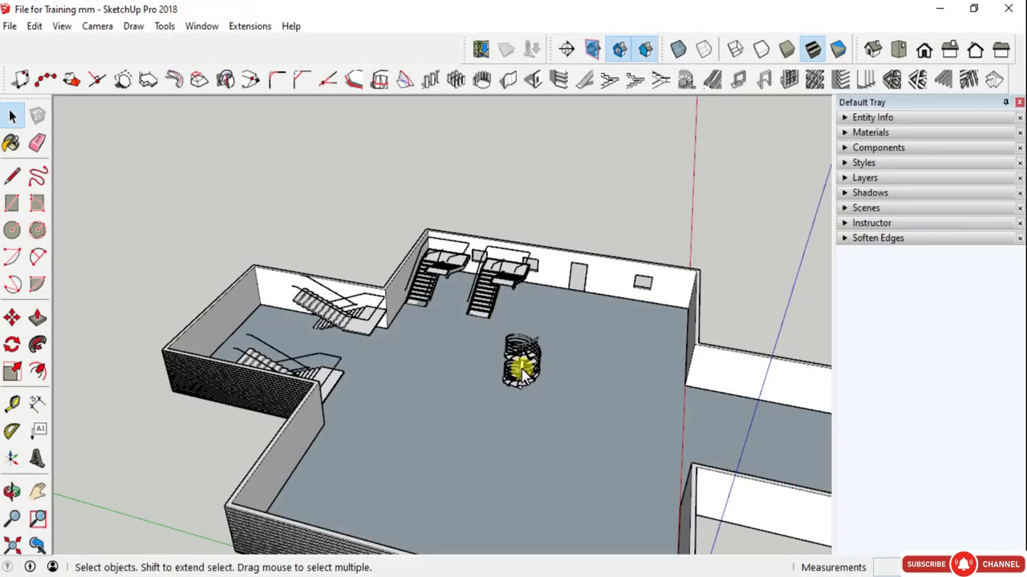
- Examine the spiral staircase's steps, center pole, hand rail and intermediate rails from several sides
scroll(522, 373, up, 6)
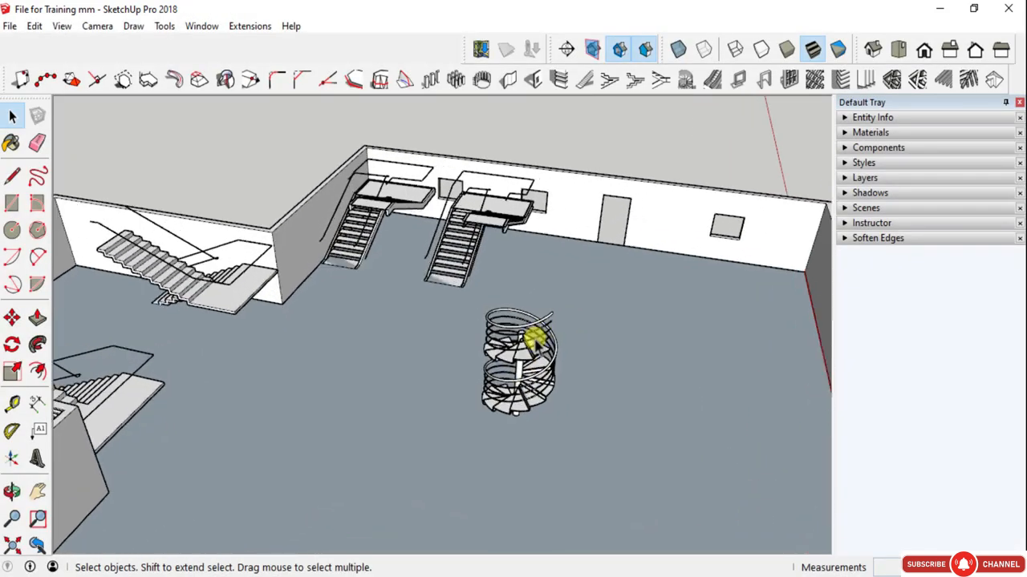
middle_drag(532, 350, 270, 232)
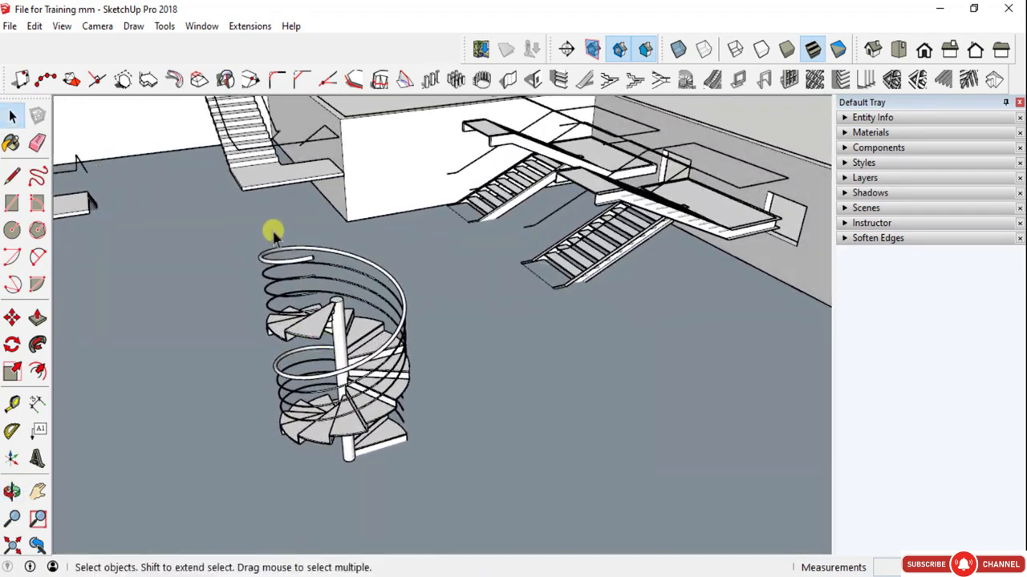
scroll(281, 256, up, 5)
scroll(330, 467, up, 3)
middle_drag(380, 447, 552, 420)
scroll(553, 419, down, 5)
middle_drag(425, 494, 561, 469)
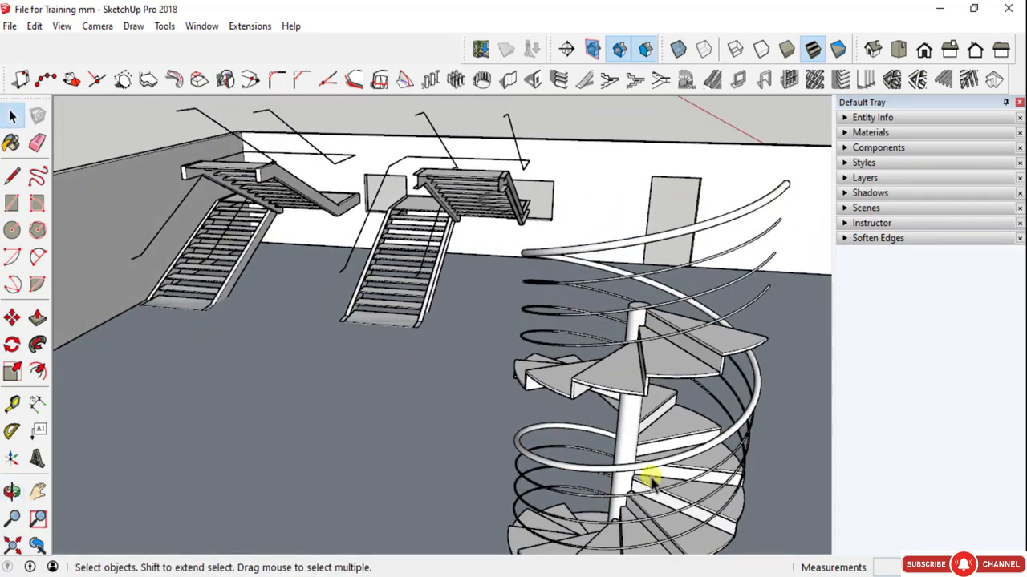
scroll(663, 476, up, 4)
scroll(516, 423, down, 6)
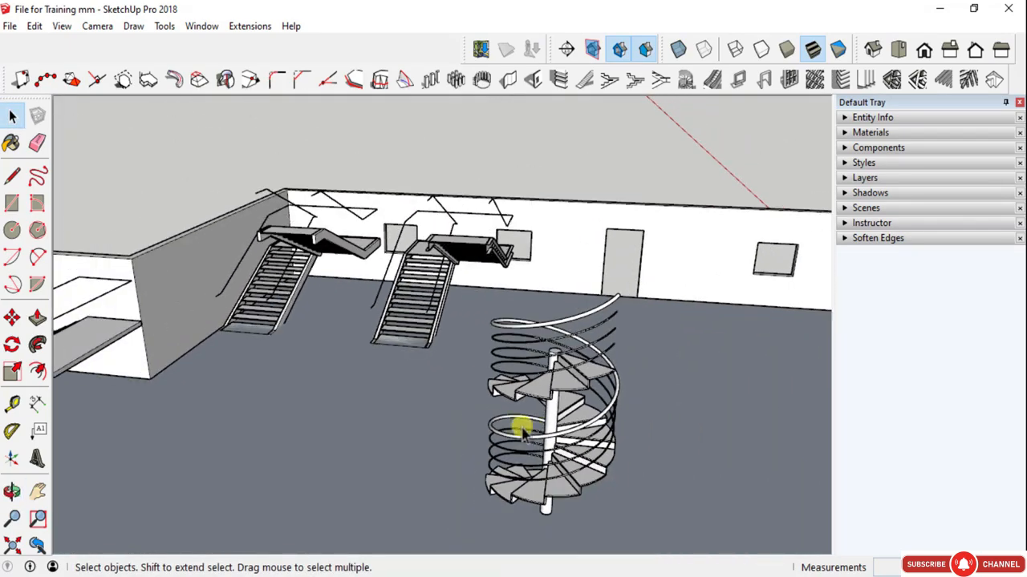
middle_drag(568, 474, 626, 487)
scroll(591, 365, down, 8)
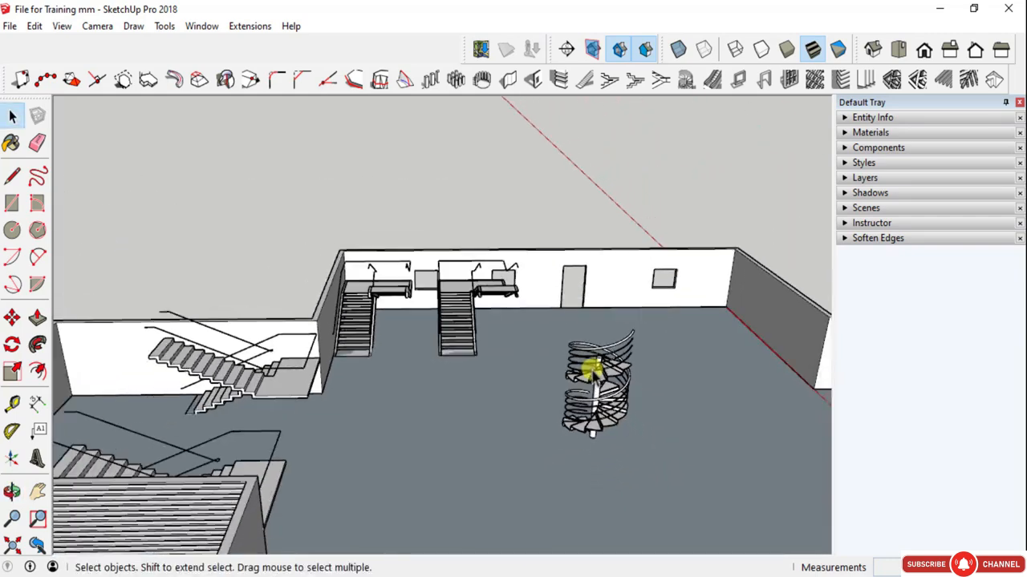
middle_drag(591, 367, 543, 412)
scroll(543, 413, up, 4)
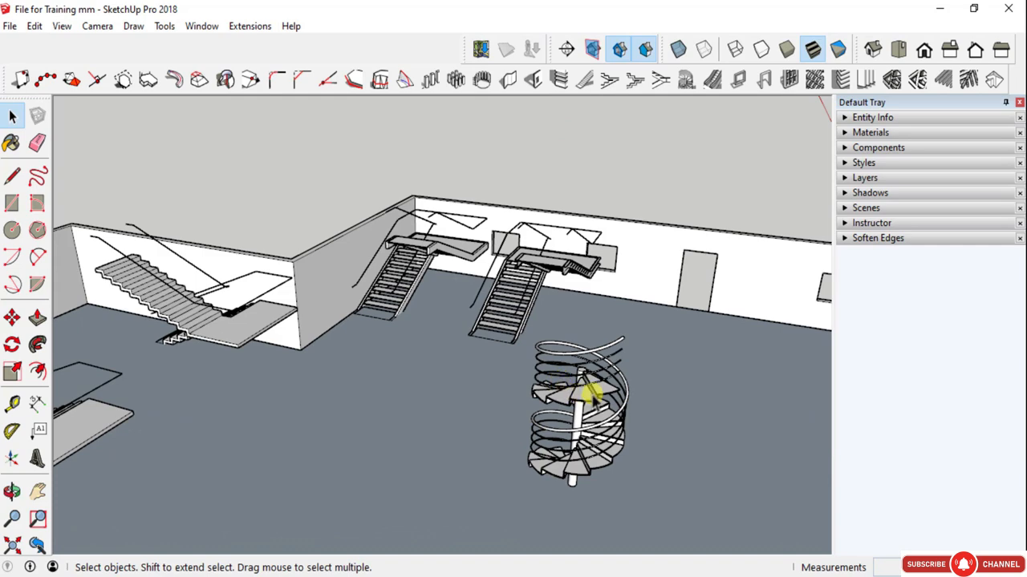
- Open the settings for building a standard escalator
click(715, 81)
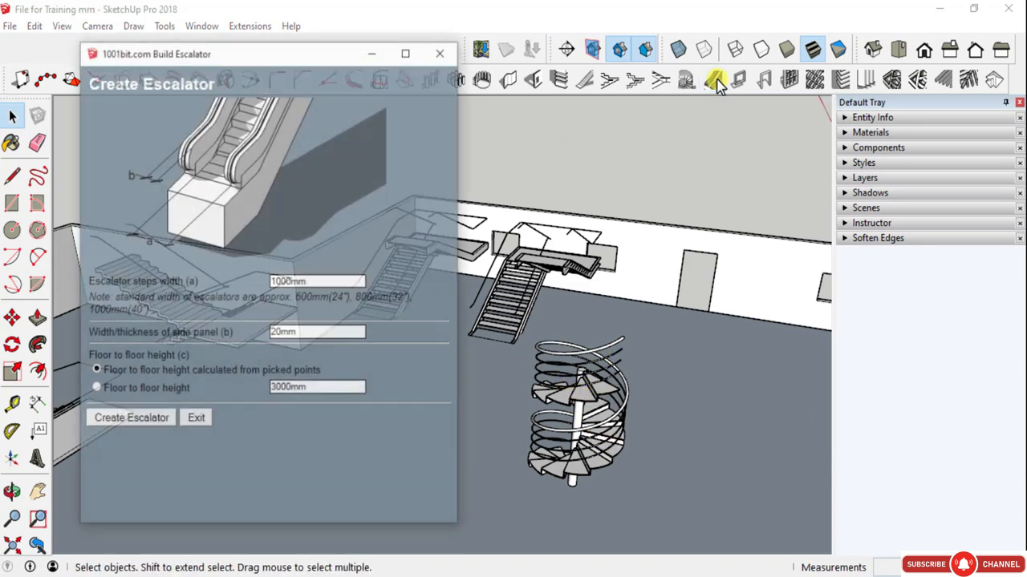
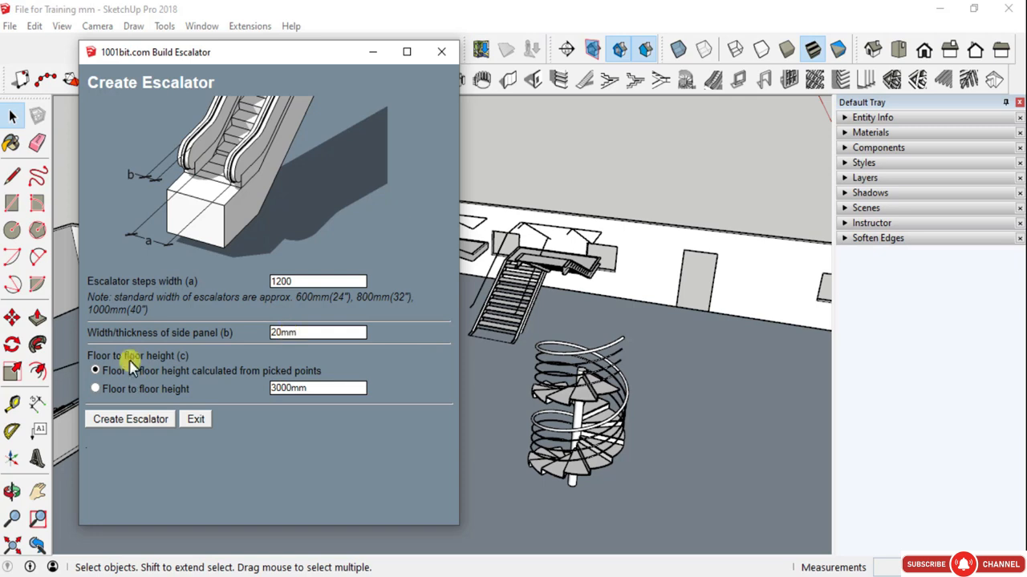
- Create an escalator with 1200 mm wide steps, 20 mm side panels and the fallback height of 3000 mm between two adjacent wall corners
click(95, 389)
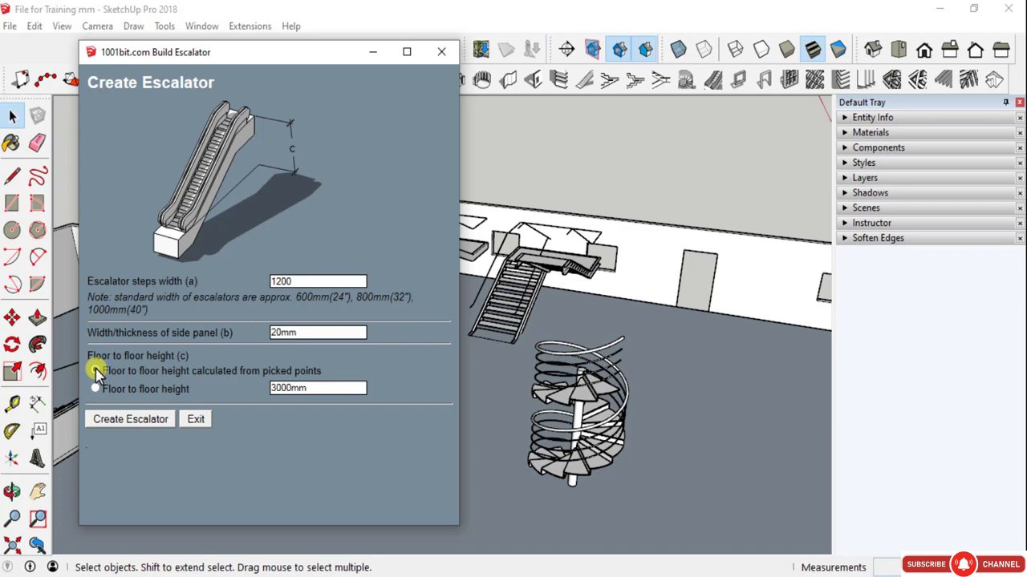
click(131, 419)
scroll(133, 390, down, 4)
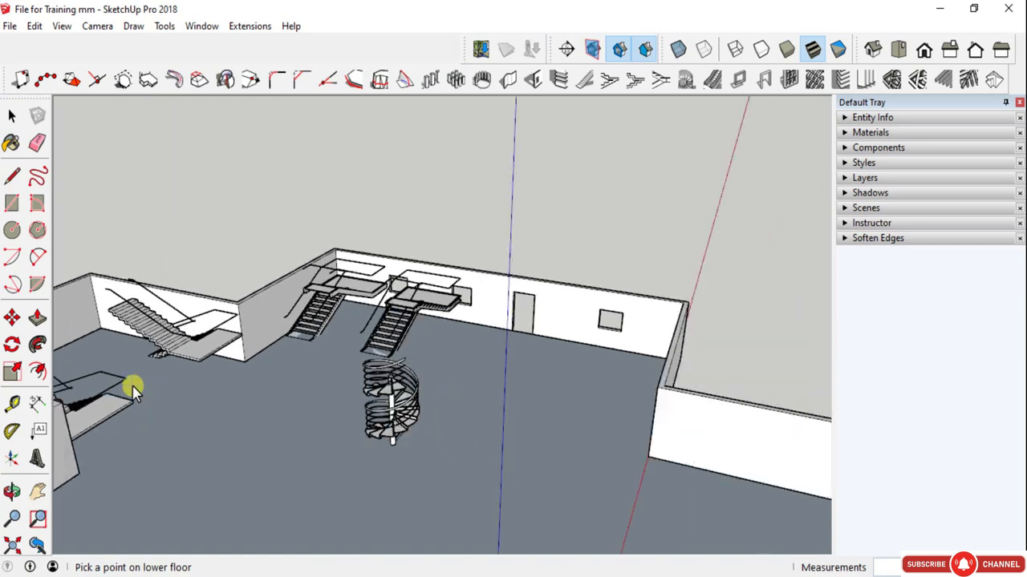
middle_drag(405, 485, 751, 486)
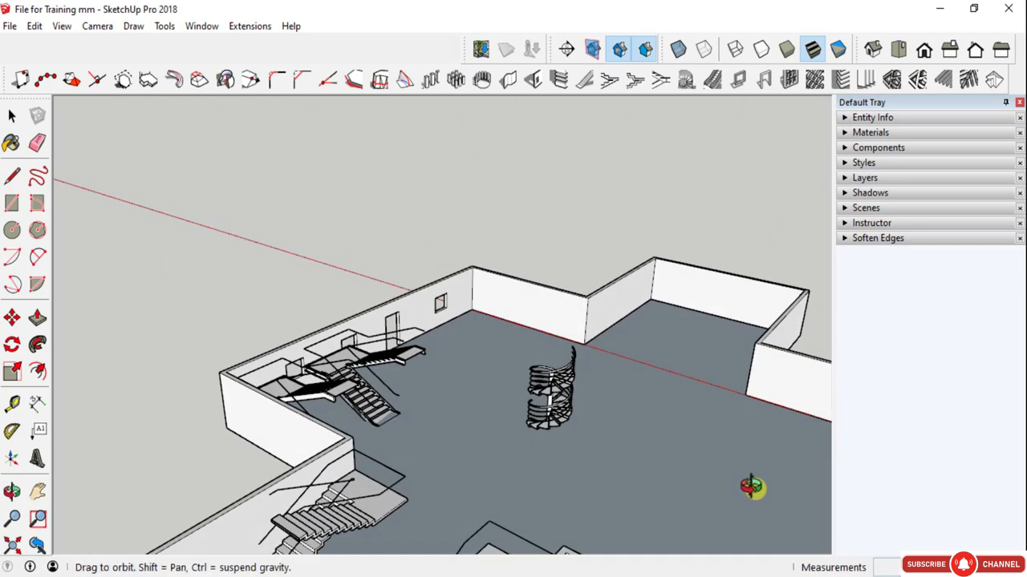
click(472, 314)
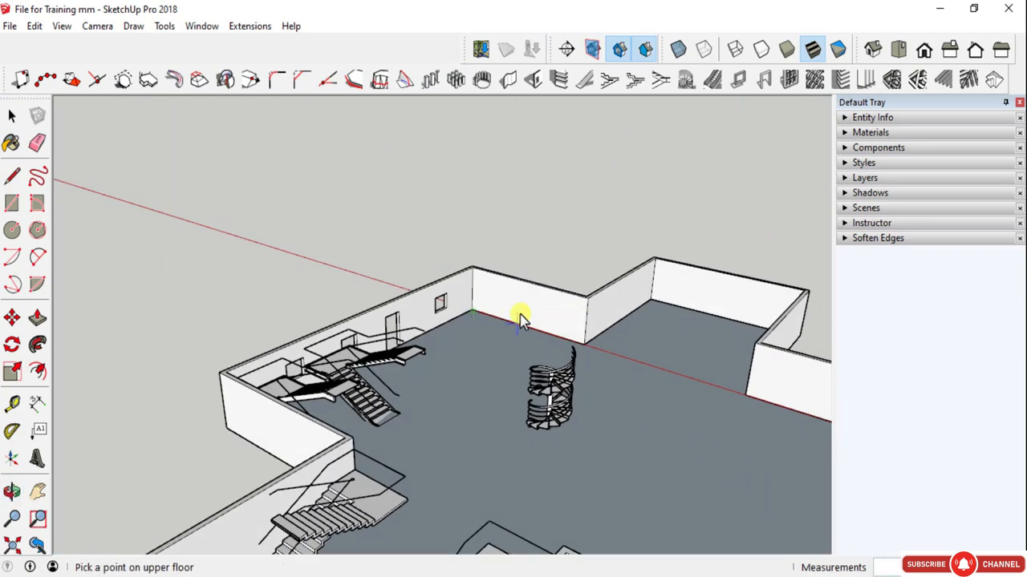
click(595, 356)
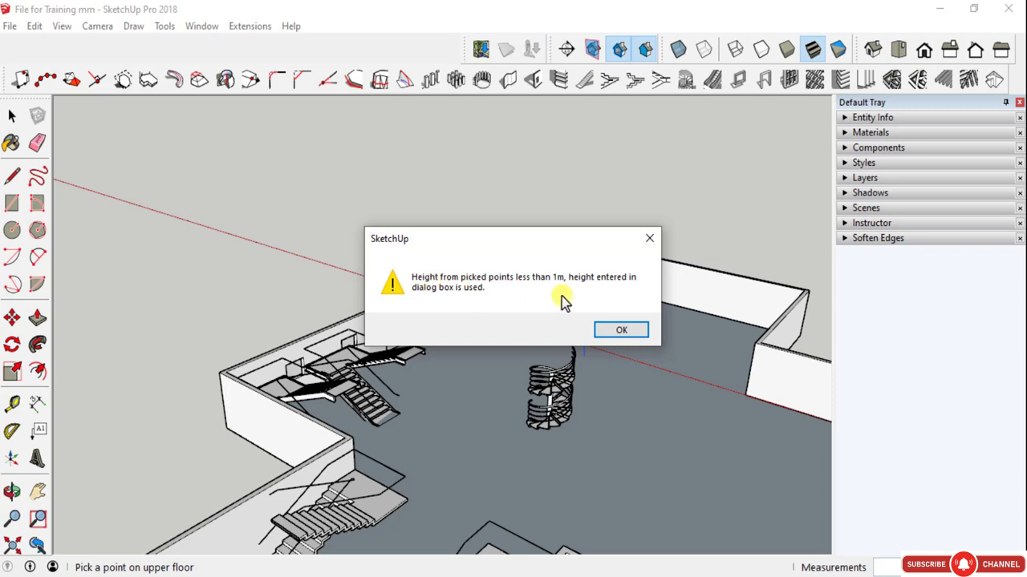
click(619, 332)
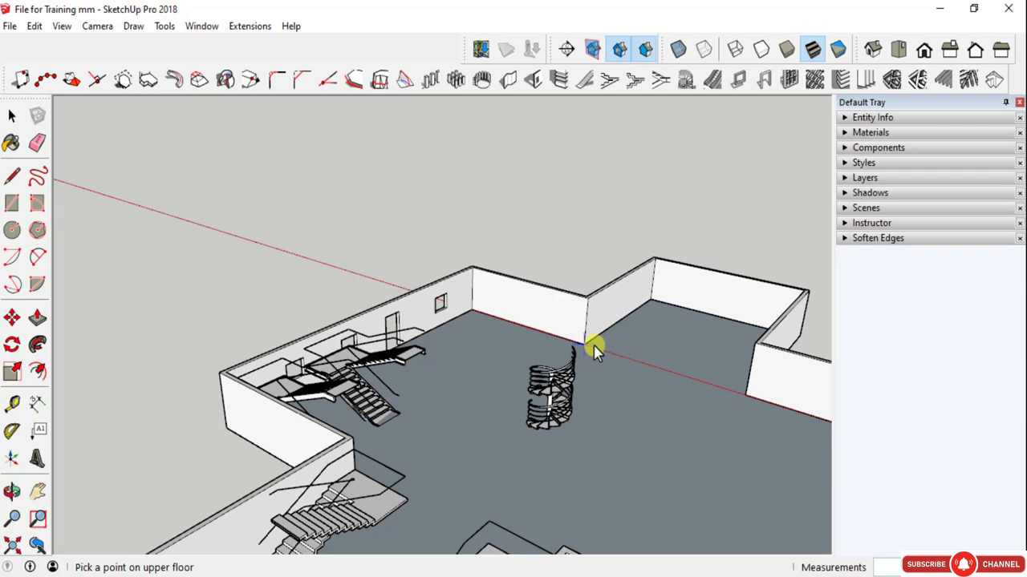
click(594, 353)
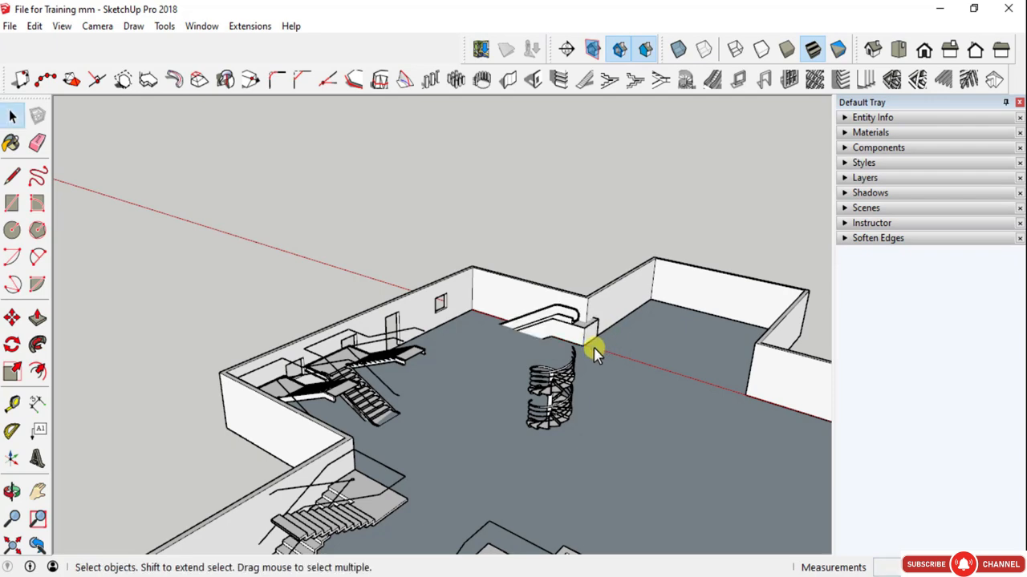
- Move the escalator so the outer corner of its upper landing meets the top of the projecting wall corner
scroll(571, 345, up, 4)
scroll(569, 343, up, 5)
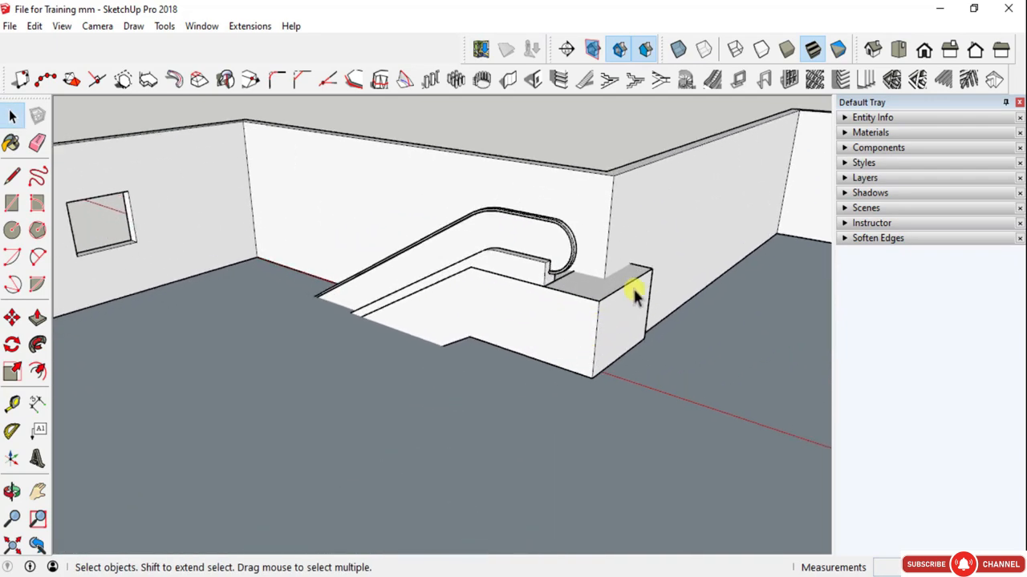
click(642, 284)
middle_drag(642, 285, 465, 340)
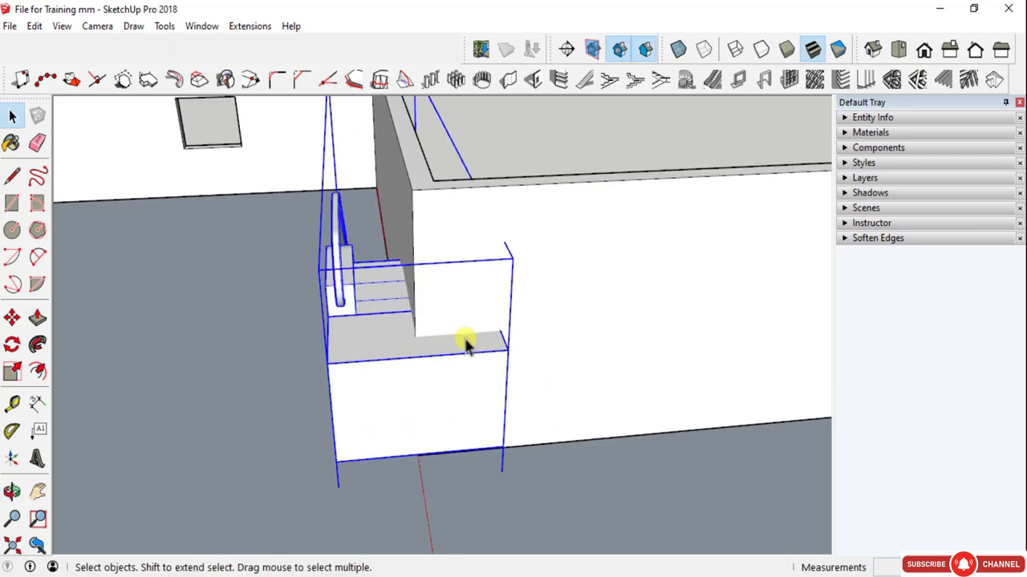
key(m)
click(510, 351)
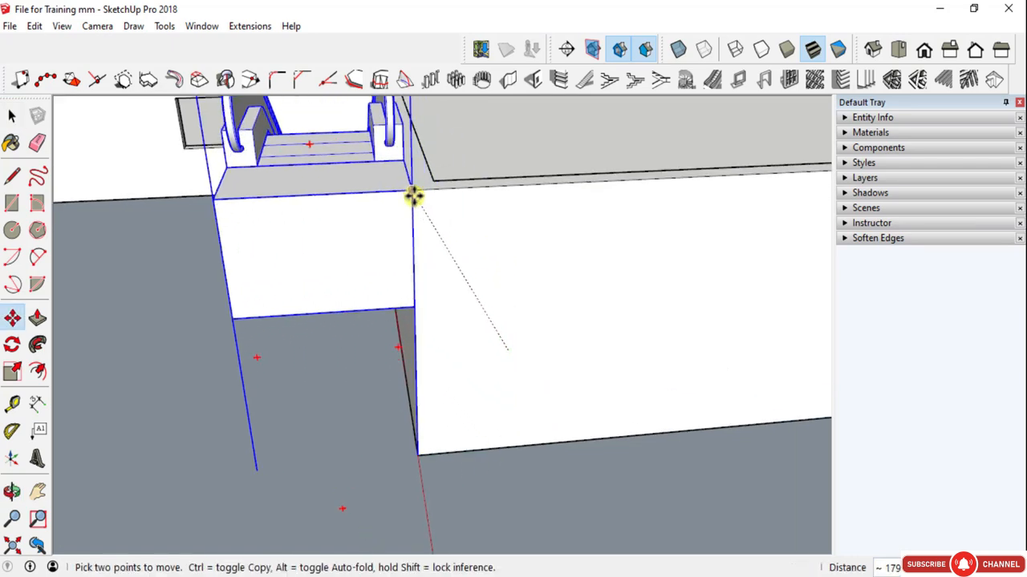
scroll(328, 319, down, 4)
middle_drag(328, 318, 647, 364)
scroll(445, 302, up, 3)
middle_drag(444, 302, 316, 398)
scroll(543, 354, down, 3)
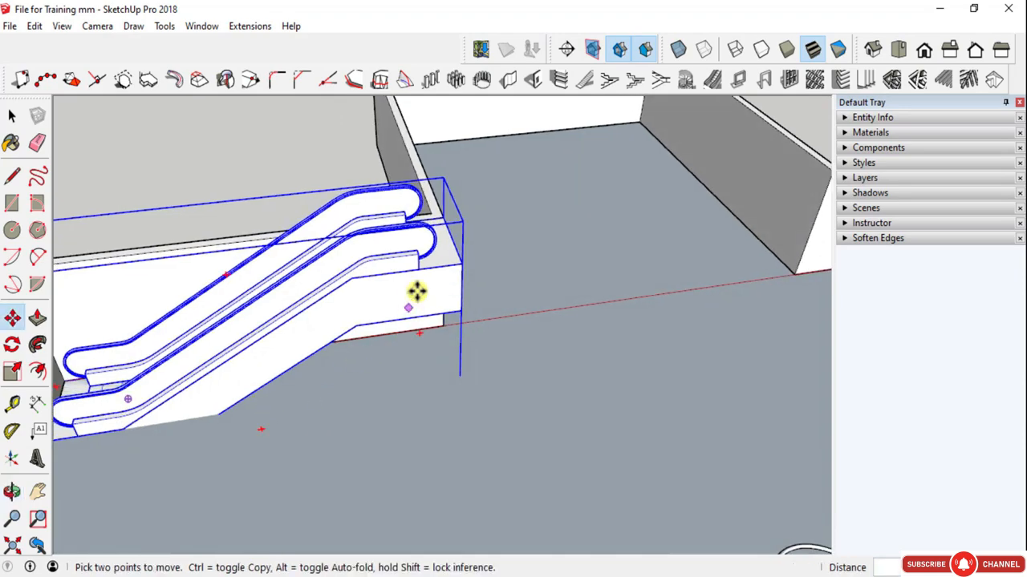
- Rotate the escalator half a turn horizontally so its upper landing faces the wall with the window
scroll(462, 289, down, 3)
middle_drag(470, 287, 368, 342)
scroll(382, 269, up, 2)
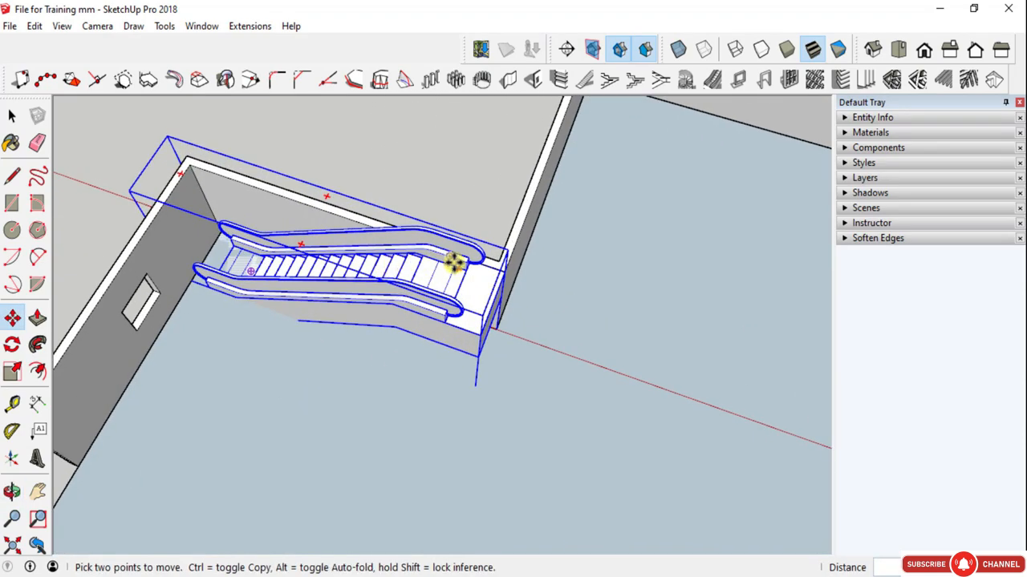
click(461, 271)
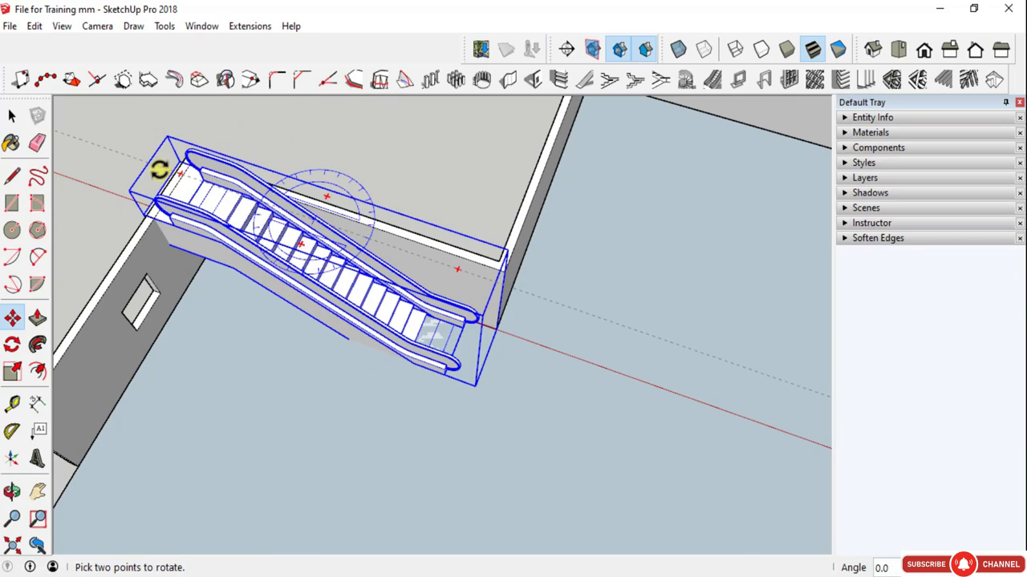
key(Escape)
- Move the escalator so its upper landing corner meets the inner wall corner and it runs along the side wall
scroll(181, 169, up, 2)
scroll(184, 164, down, 1)
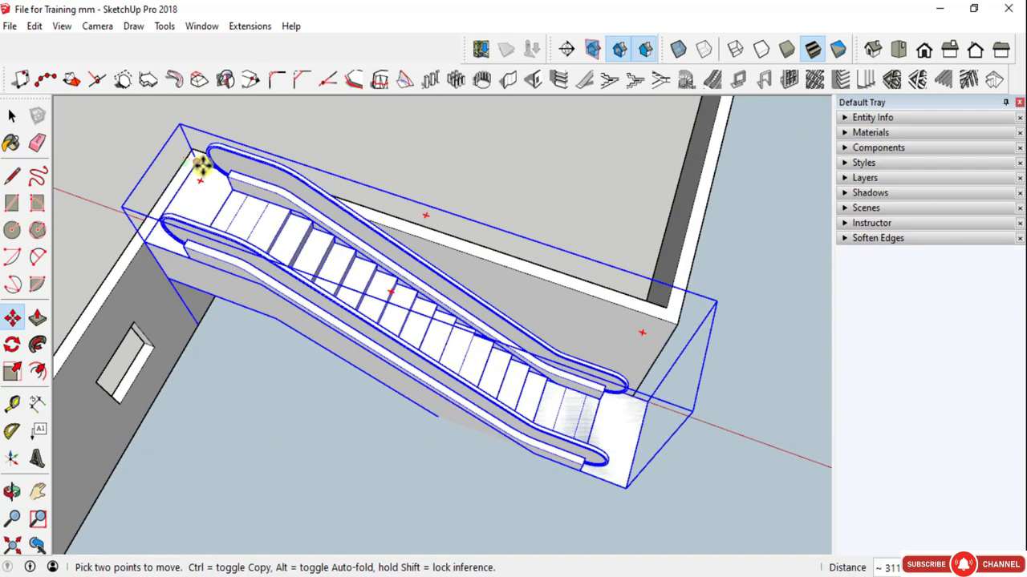
key(o)
drag(337, 382, 160, 240)
middle_drag(160, 240, 100, 197)
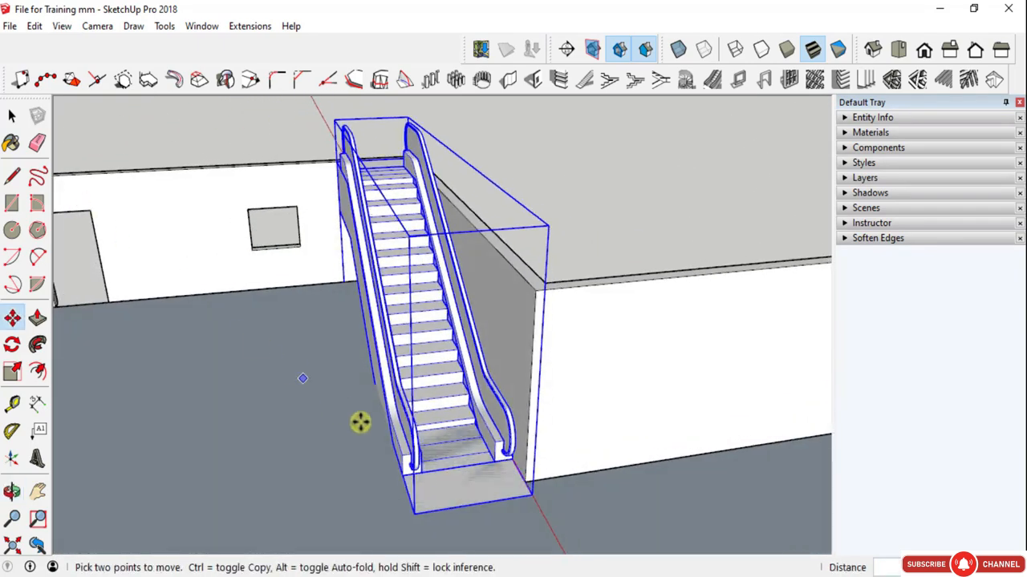
scroll(458, 504, up, 4)
middle_drag(458, 504, 556, 435)
scroll(556, 435, down, 5)
key(space)
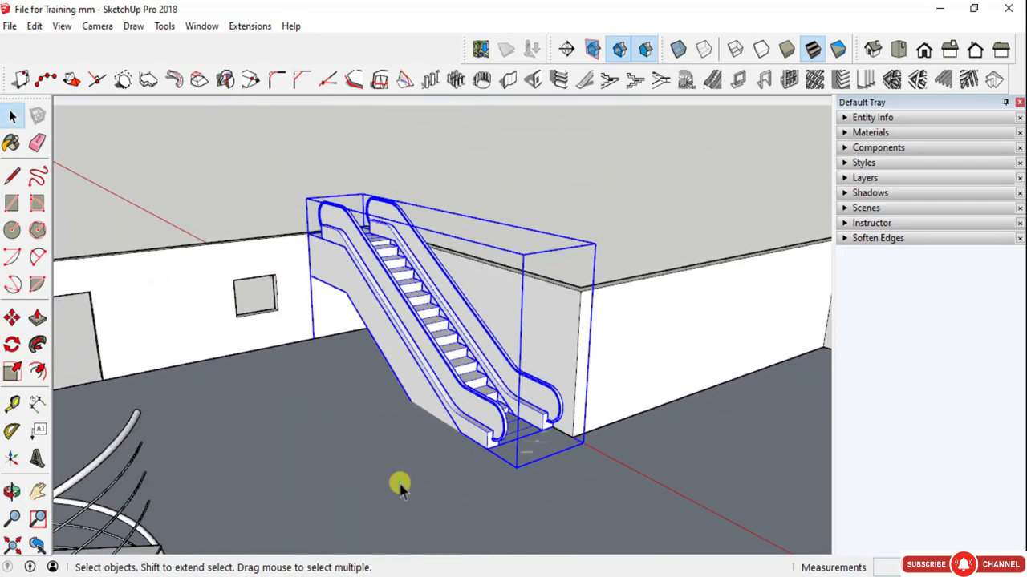
- Examine the placed escalator together with the straight and spiral staircases from several sides of the building
click(399, 484)
scroll(580, 383, down, 6)
scroll(587, 383, down, 5)
middle_drag(587, 383, 429, 466)
scroll(429, 467, up, 5)
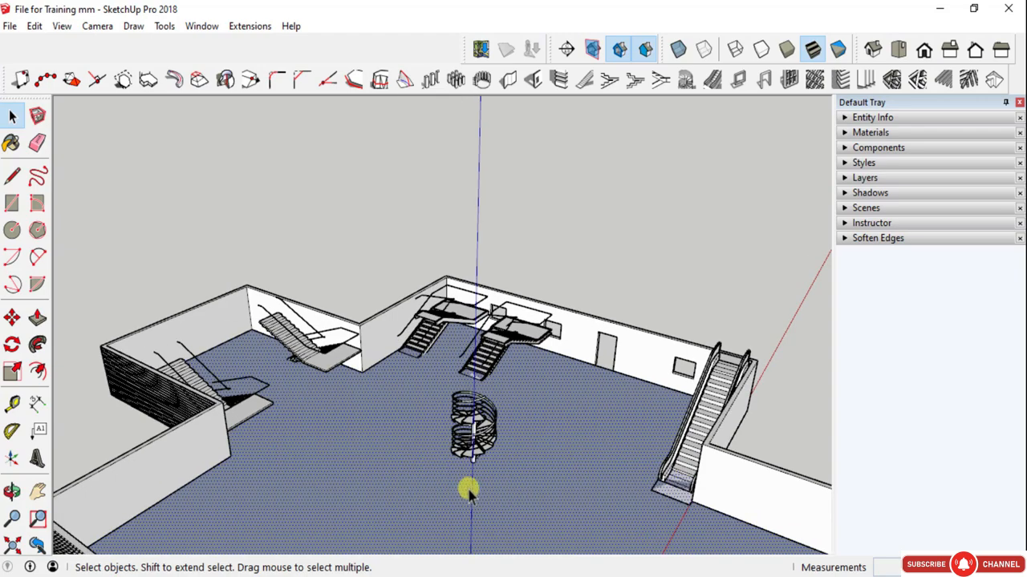
scroll(345, 430, up, 2)
scroll(293, 332, up, 2)
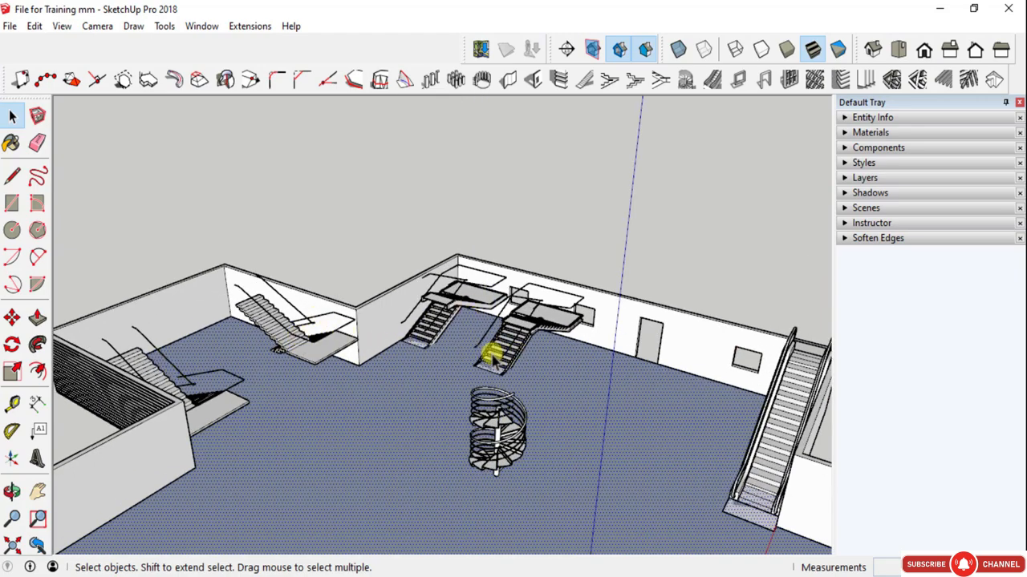
scroll(360, 360, down, 3)
middle_drag(360, 360, 673, 424)
scroll(578, 305, up, 3)
scroll(579, 306, up, 3)
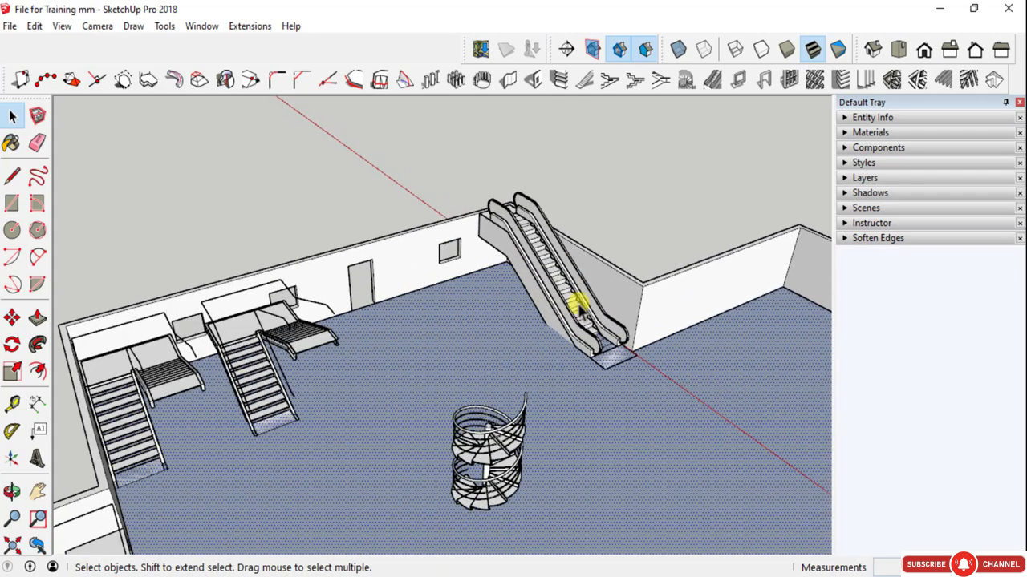
scroll(596, 302, down, 5)
middle_drag(618, 325, 593, 316)
scroll(590, 318, up, 4)
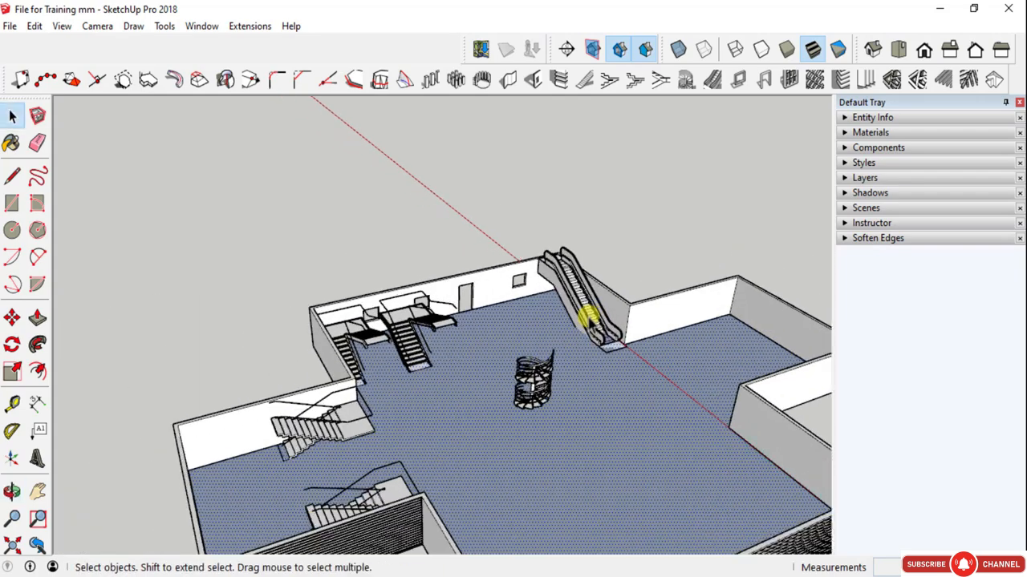
scroll(742, 339, down, 4)
middle_drag(752, 355, 636, 350)
key(space)
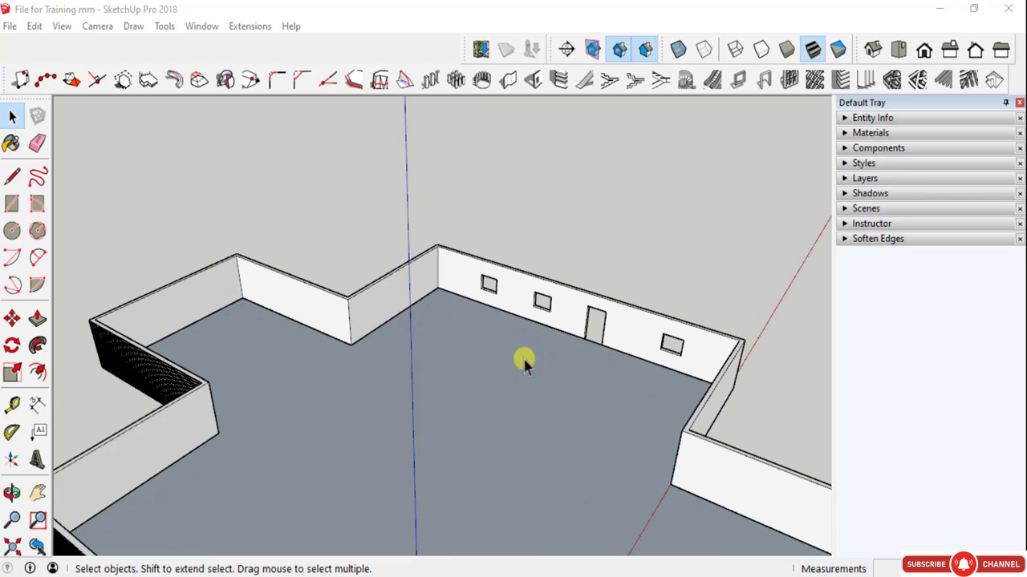
scroll(525, 361, up, 2)
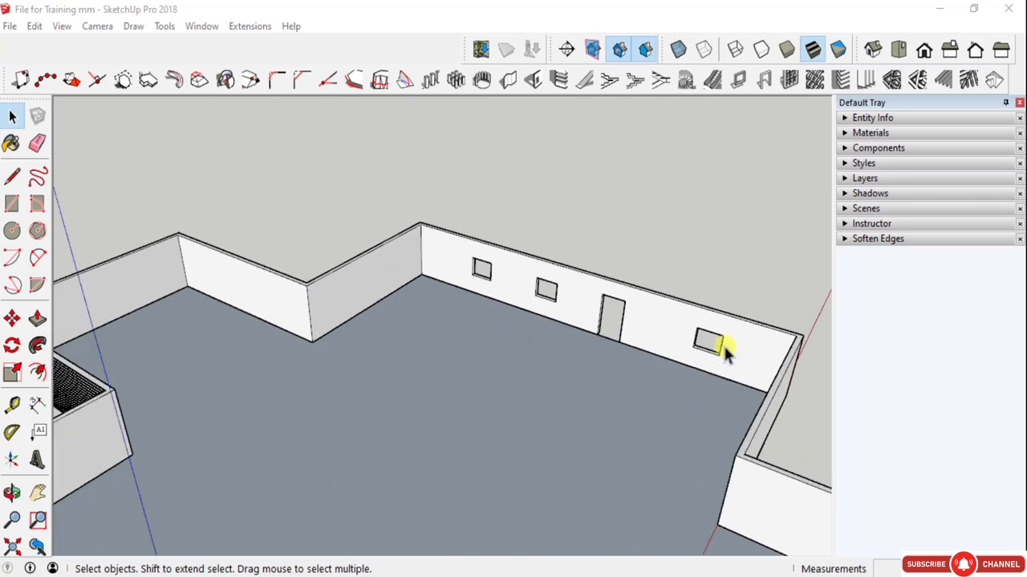
- Compare the bevelled and recessed/extruded styles for a new window frame and return to the plain rectangular frame
middle_drag(723, 345, 373, 306)
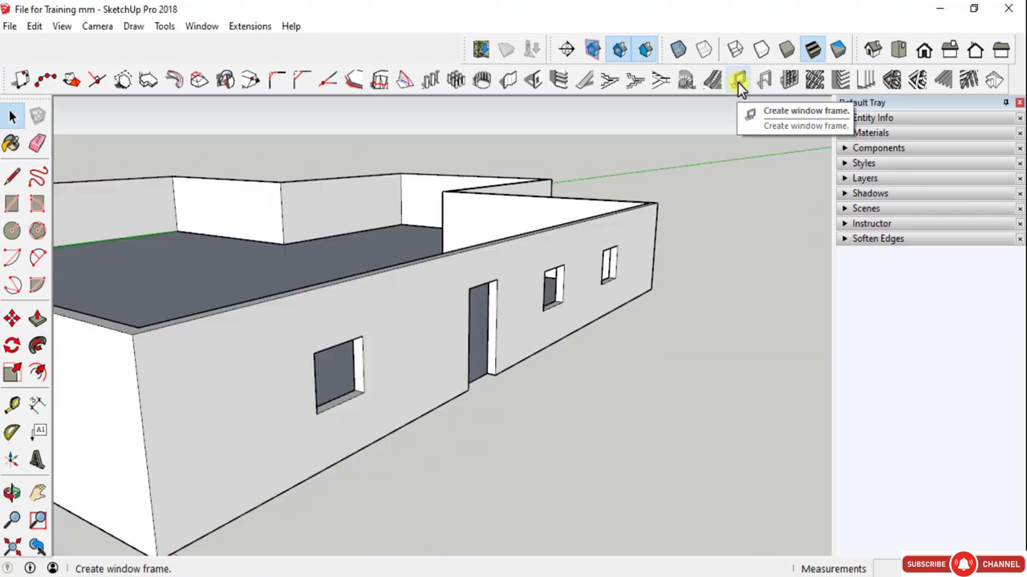
click(738, 84)
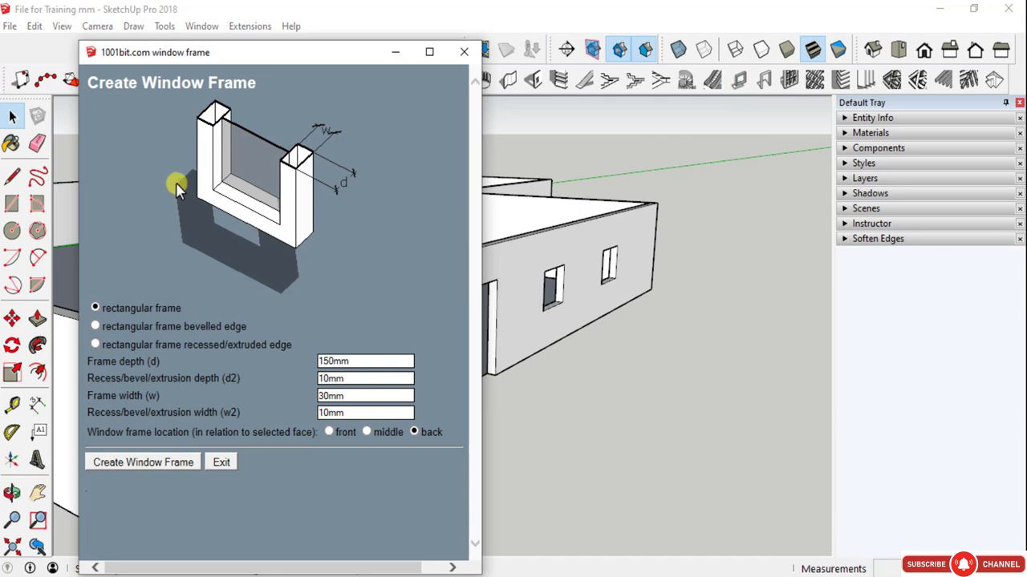
click(96, 326)
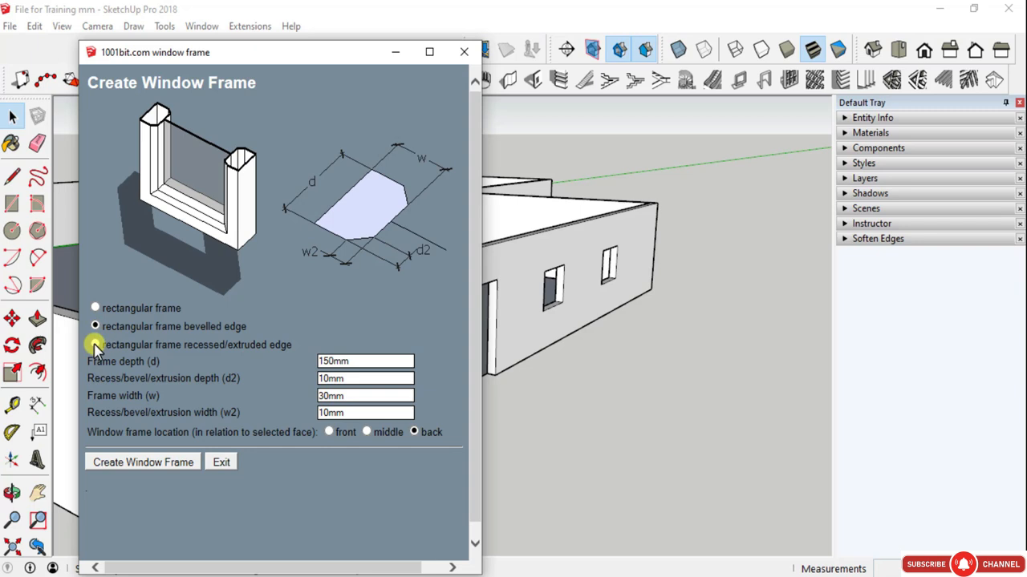
click(95, 345)
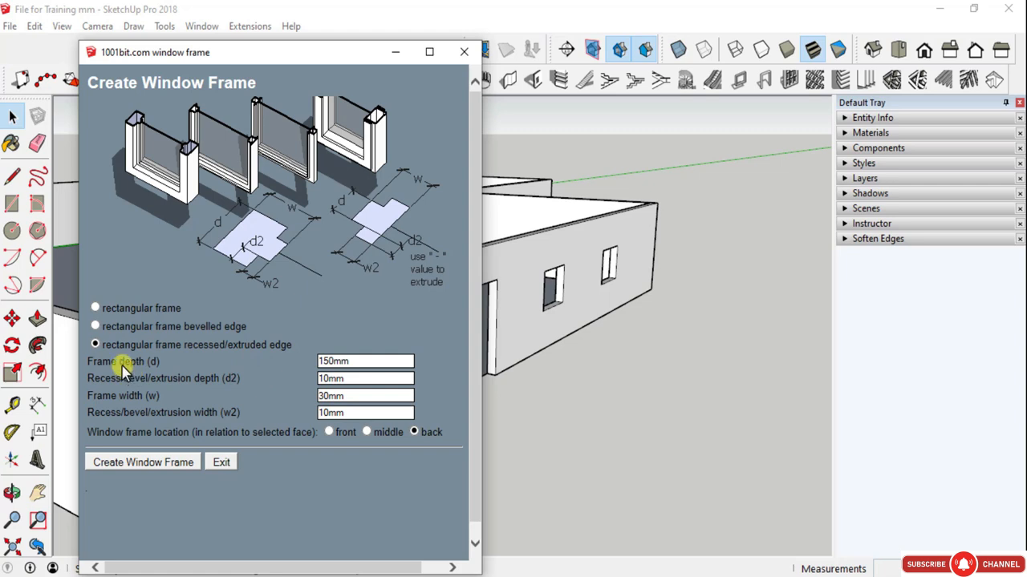
click(97, 309)
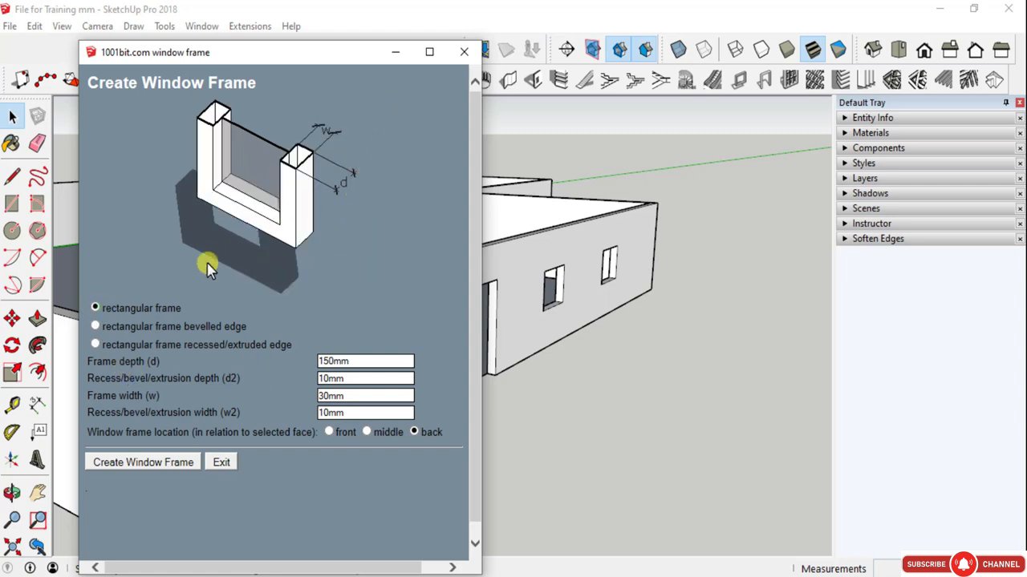
- Try to create a rectangular window frame, 150 mm deep and 30 mm wide, from the grouped exterior wall's window opening
click(170, 464)
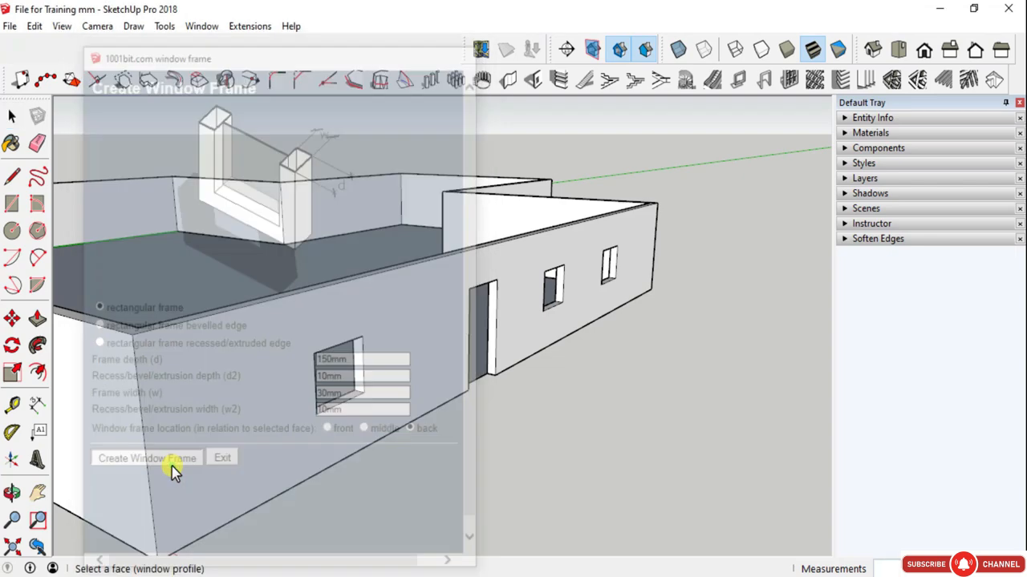
scroll(345, 405, up, 5)
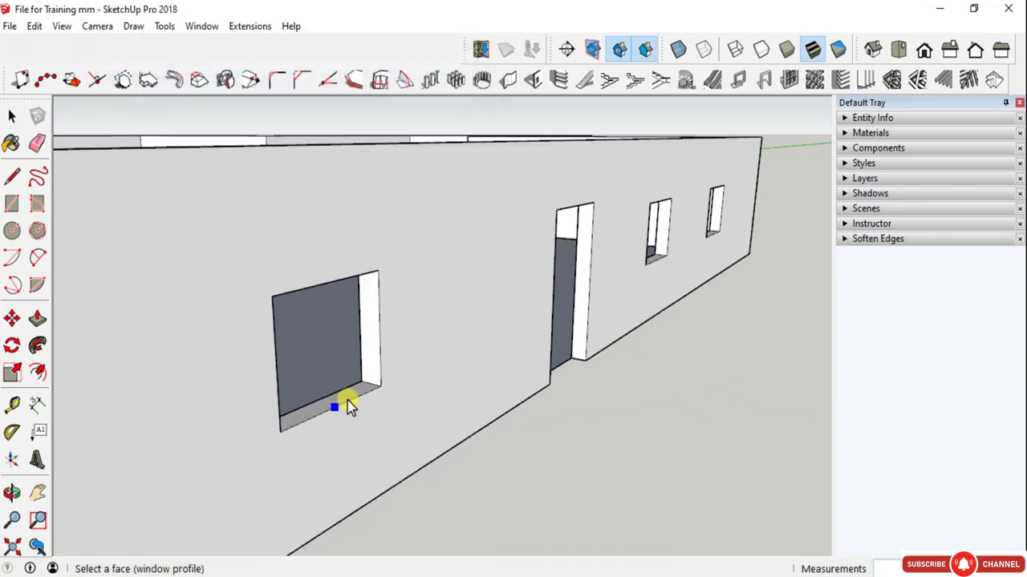
scroll(359, 393, up, 2)
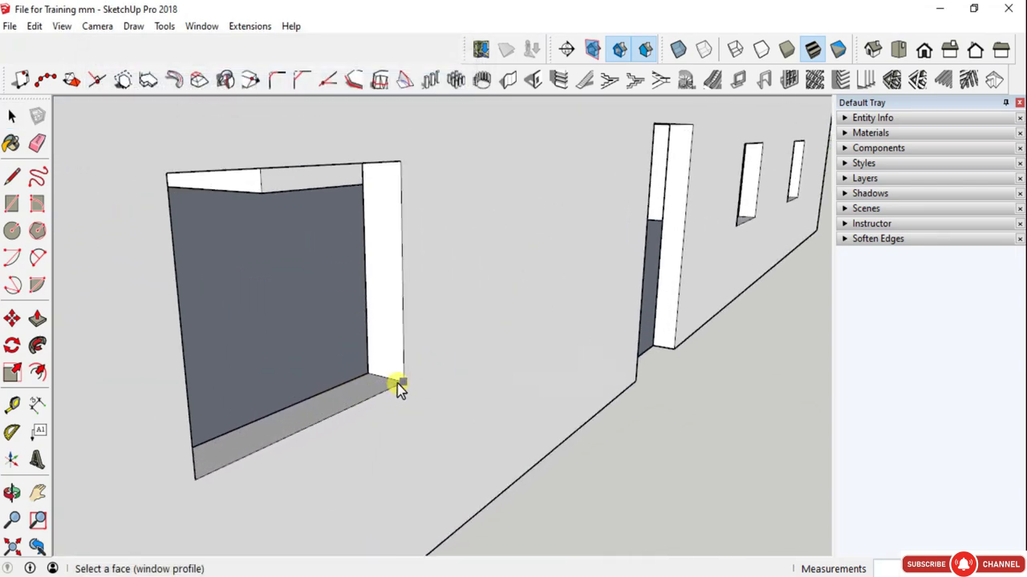
click(397, 382)
scroll(351, 321, down, 4)
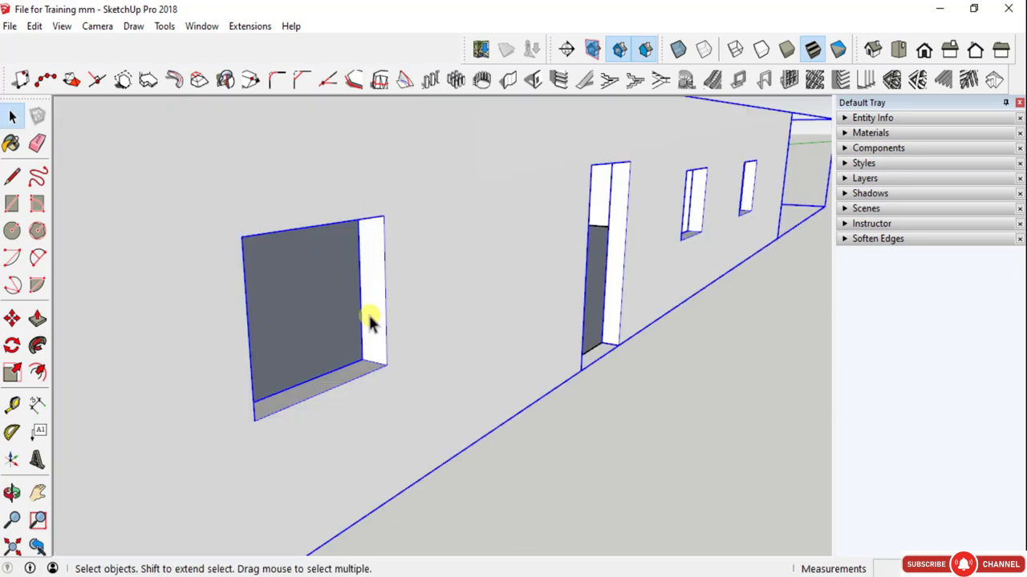
scroll(392, 316, down, 2)
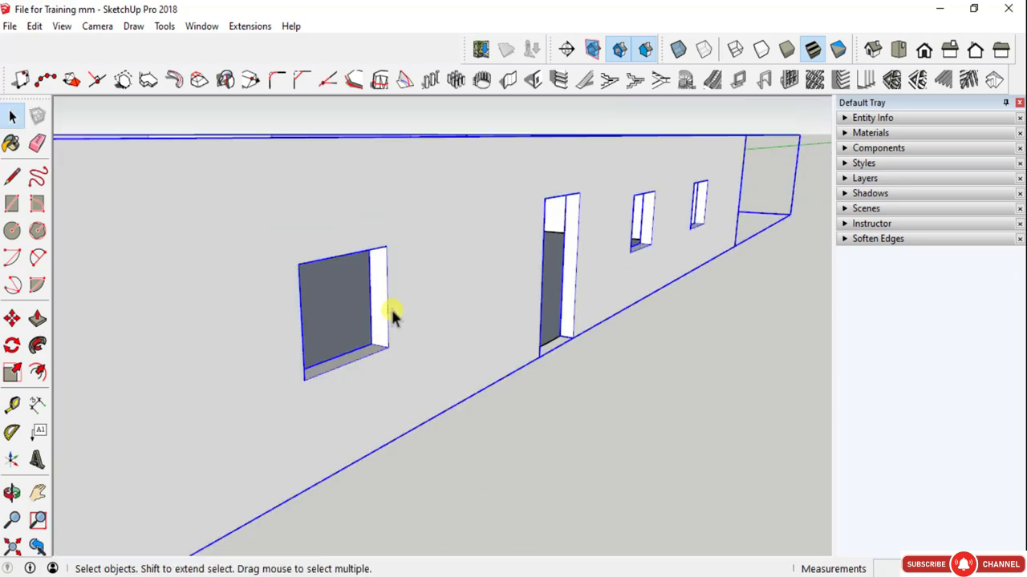
- Try to create a rectangular frame from the large window opening with the exterior wall group open for editing
double_click(385, 289)
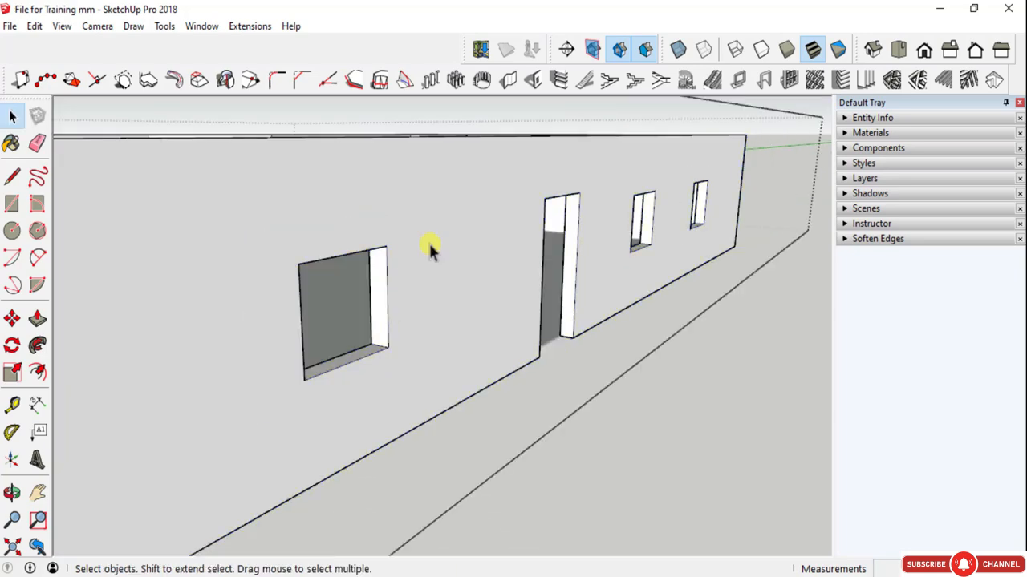
click(738, 79)
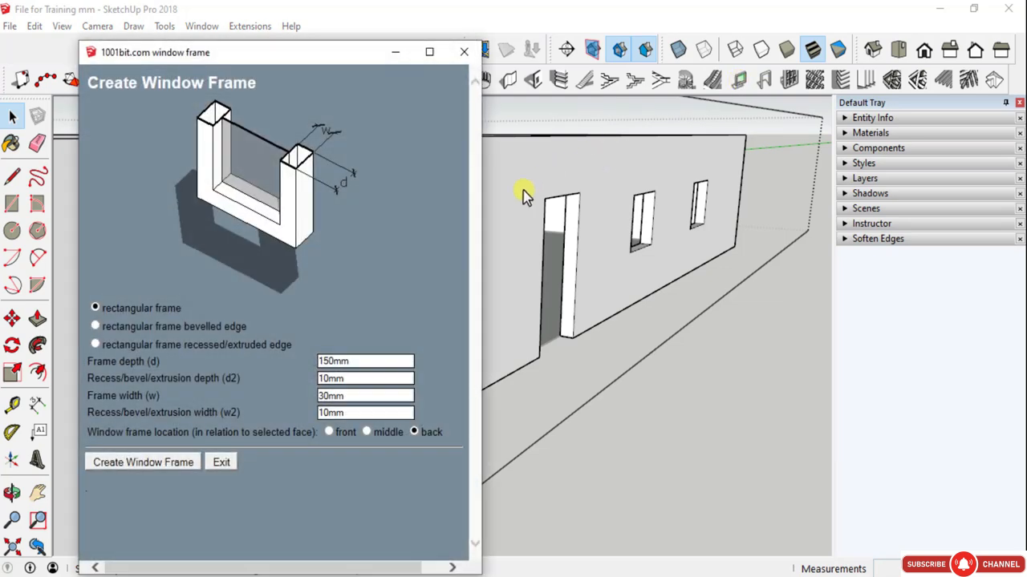
click(153, 469)
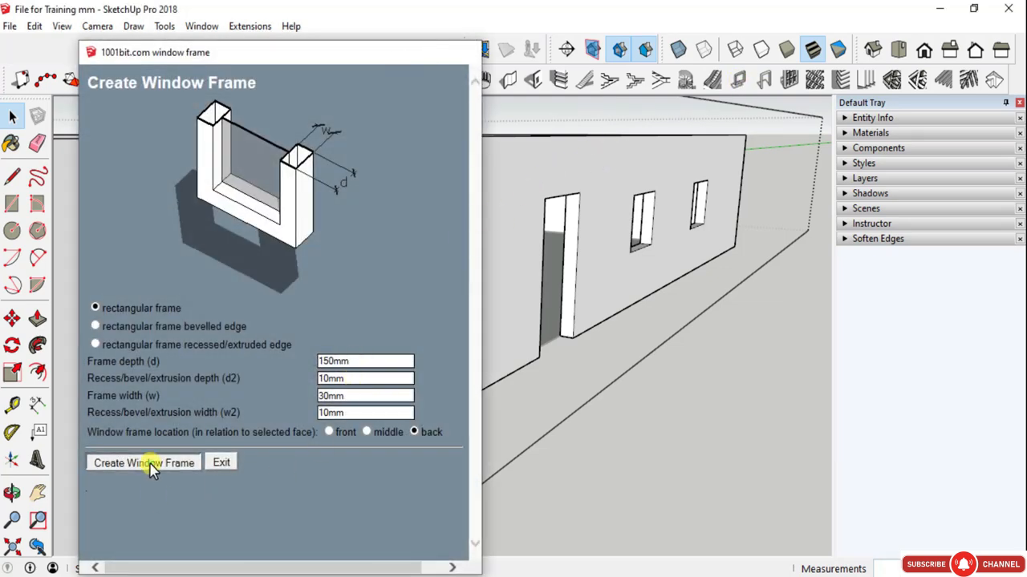
scroll(328, 383, up, 4)
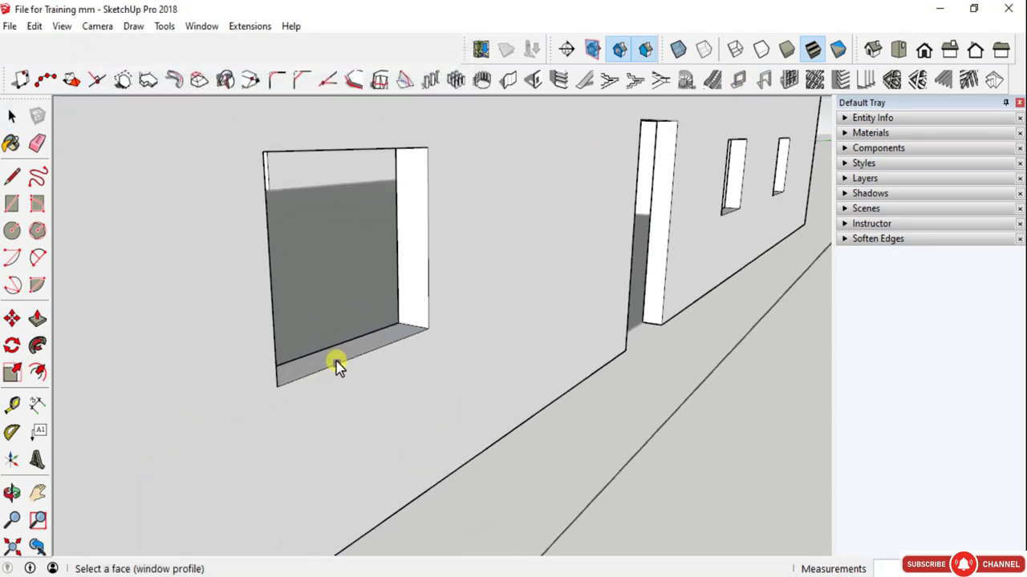
click(337, 365)
key(ctrl+z)
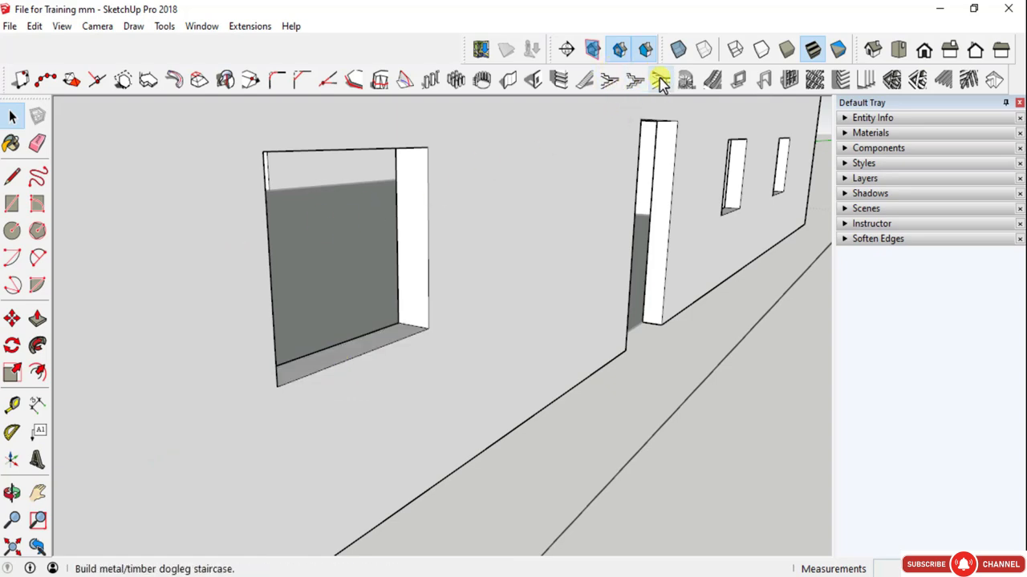
- Retry the 150 mm deep, 30 mm wide rectangular frame from the opening's upper corner, with the surrounding wall face as a candidate profile
click(738, 82)
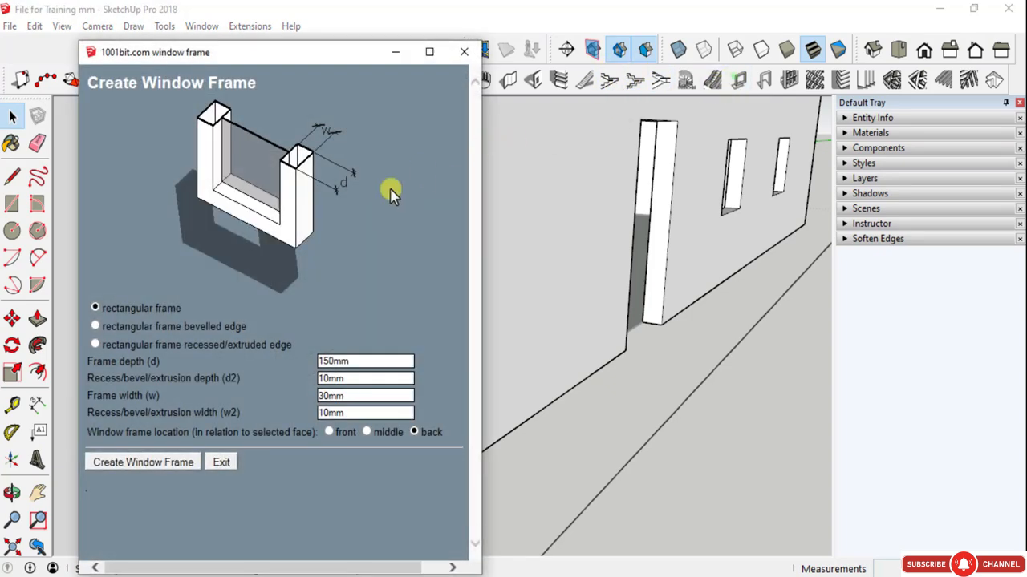
click(193, 461)
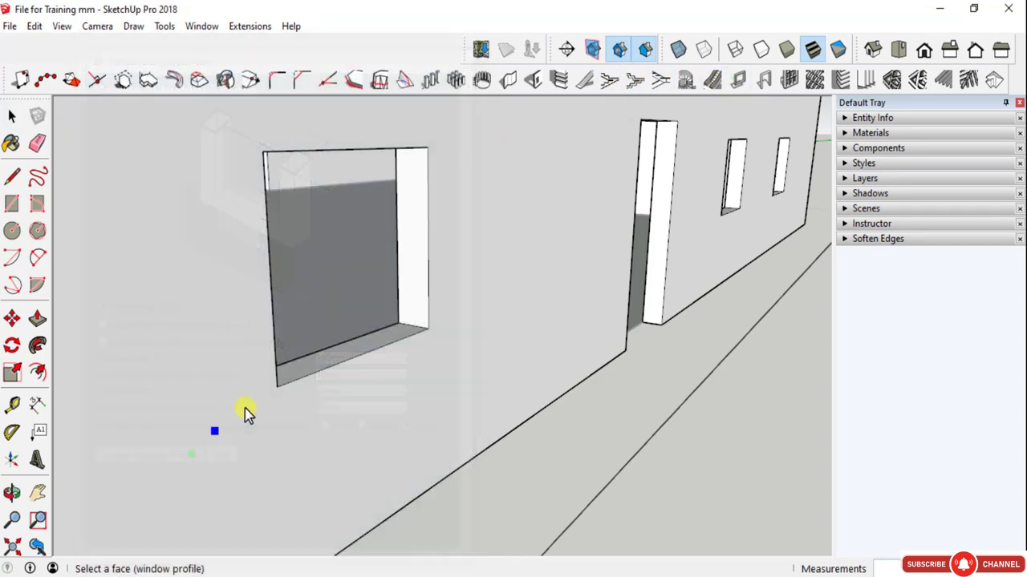
click(428, 150)
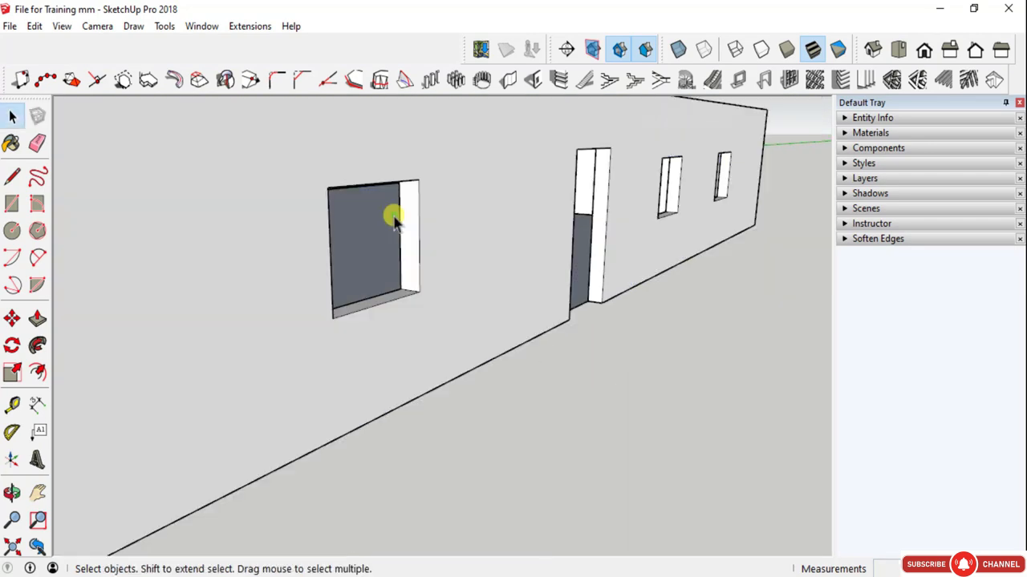
click(291, 195)
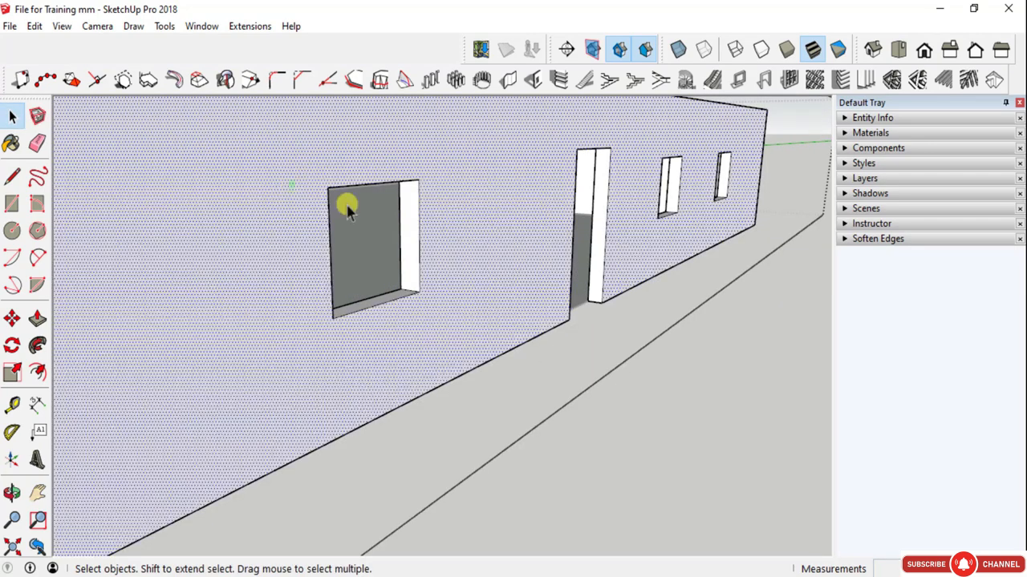
middle_drag(344, 206, 376, 269)
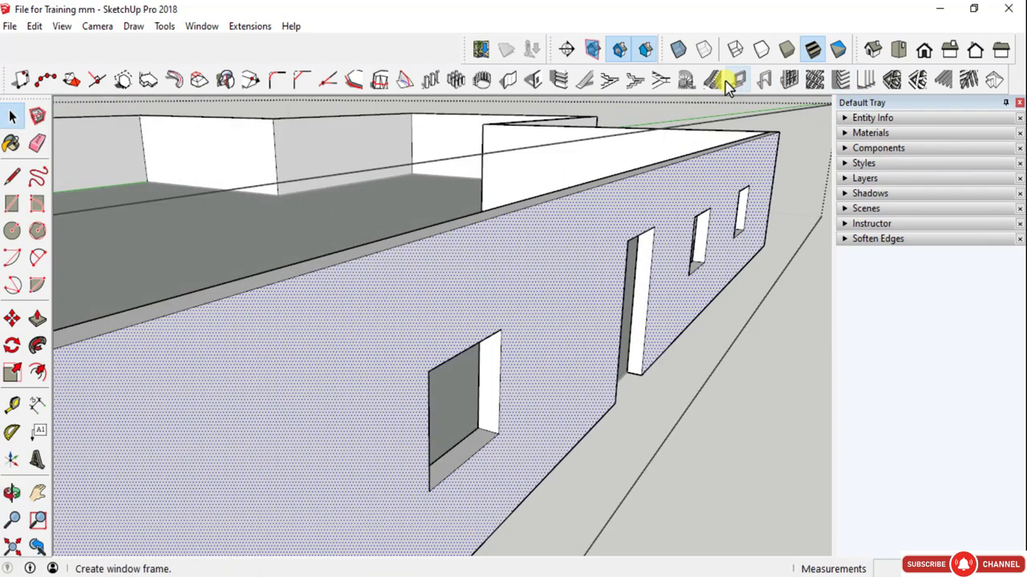
key(Escape)
- Draw a rectangular face across the large window opening between its opposite outer corners, inside the exterior wall group
click(522, 311)
scroll(520, 360, up, 3)
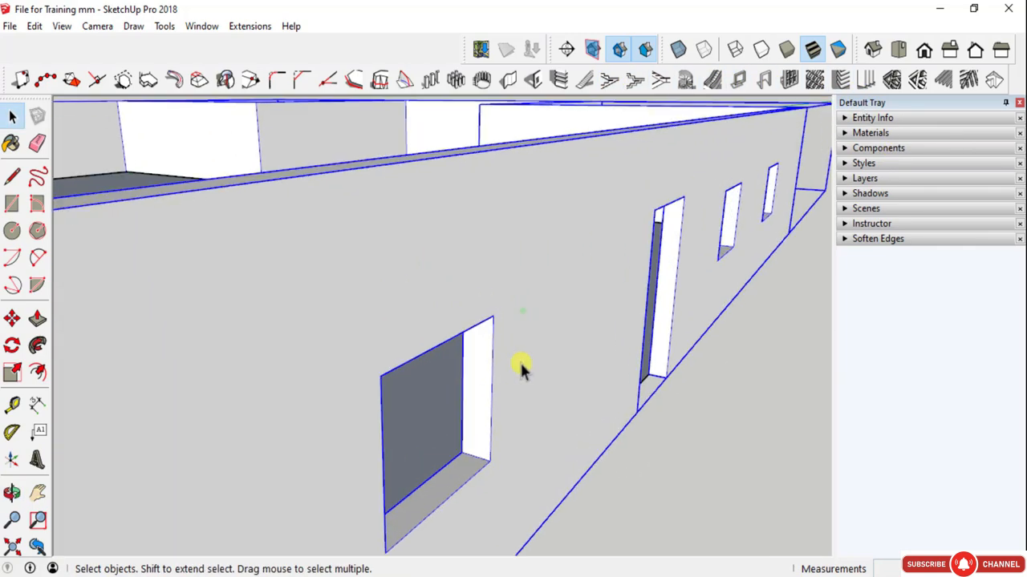
middle_drag(520, 360, 485, 312)
scroll(488, 314, down, 1)
double_click(489, 315)
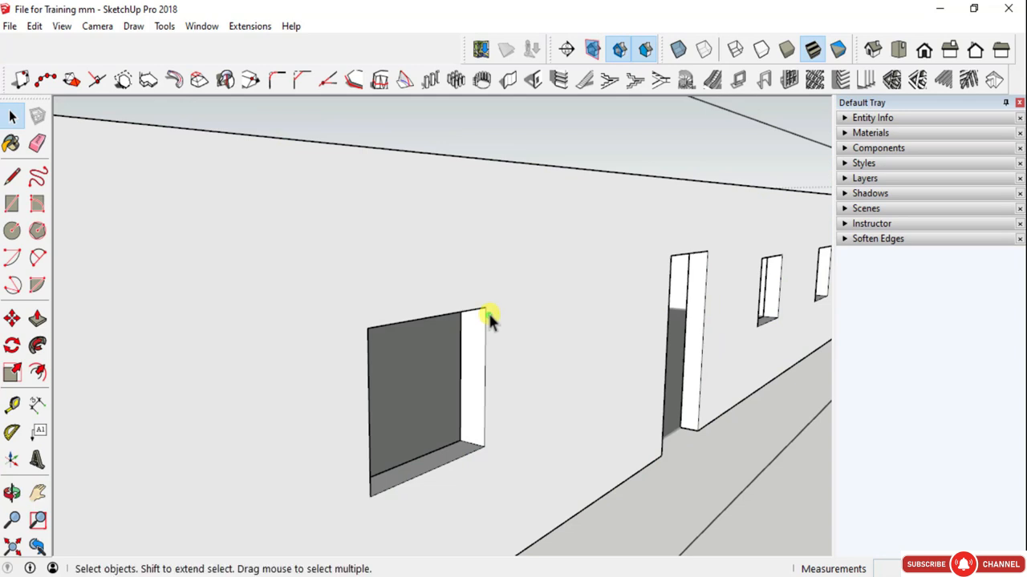
key(r)
click(485, 307)
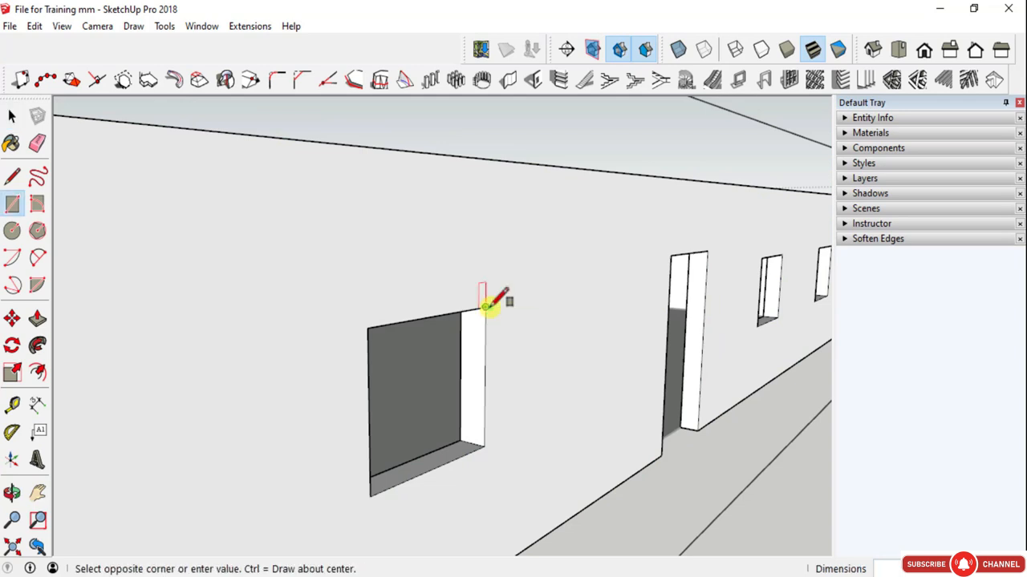
click(369, 495)
key(space)
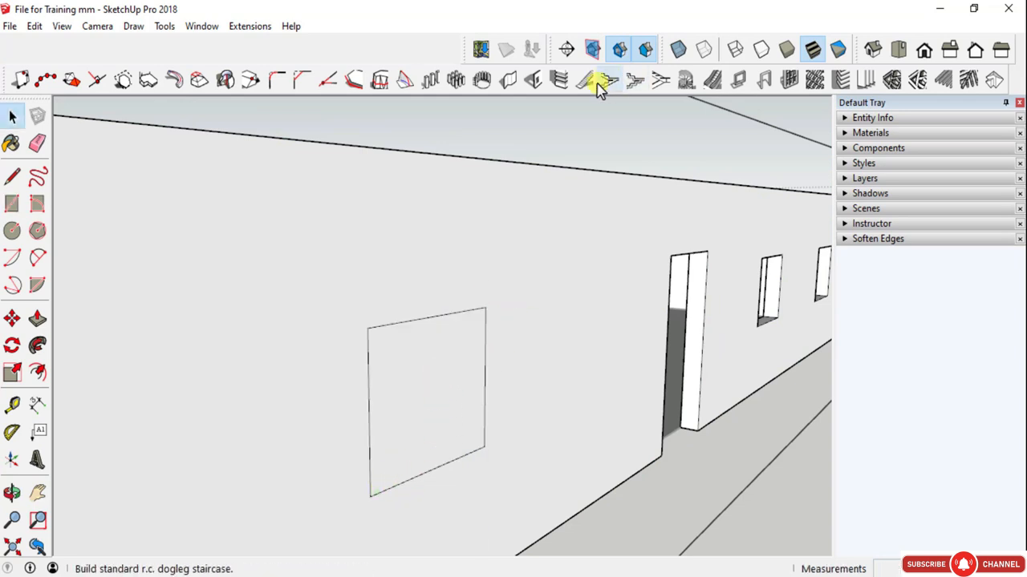
- Create a rectangular window frame, 150 mm deep and 30 mm wide with back location, from the face covering the large opening
click(740, 81)
click(142, 463)
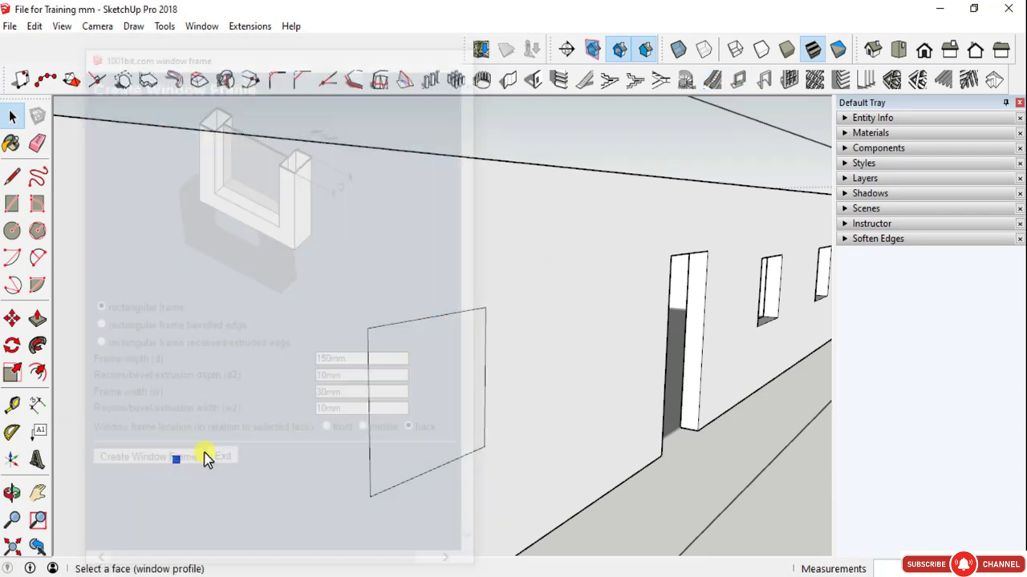
click(372, 493)
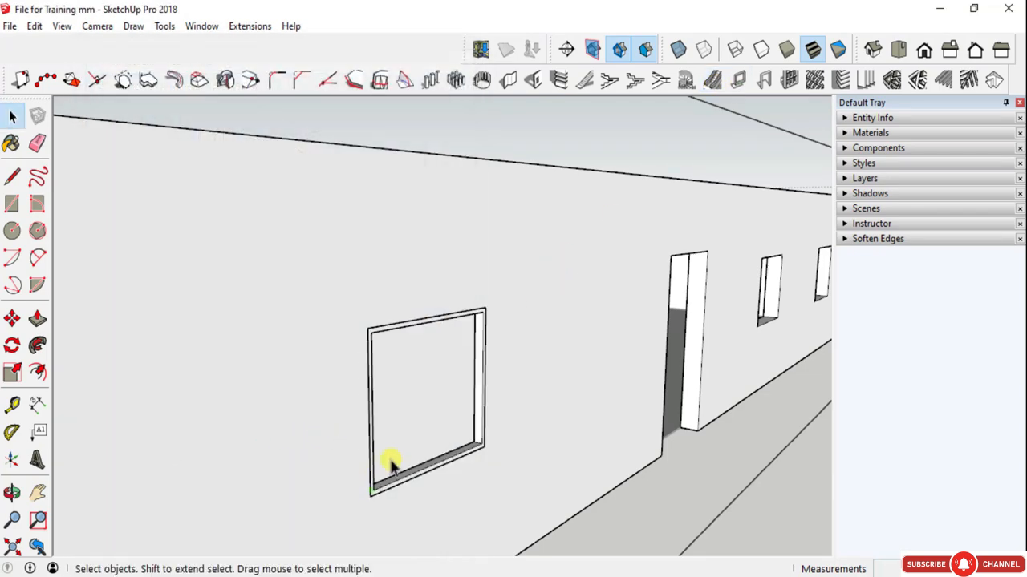
- Remove the face filling the new rectangular frame from inside the frame's group
click(404, 380)
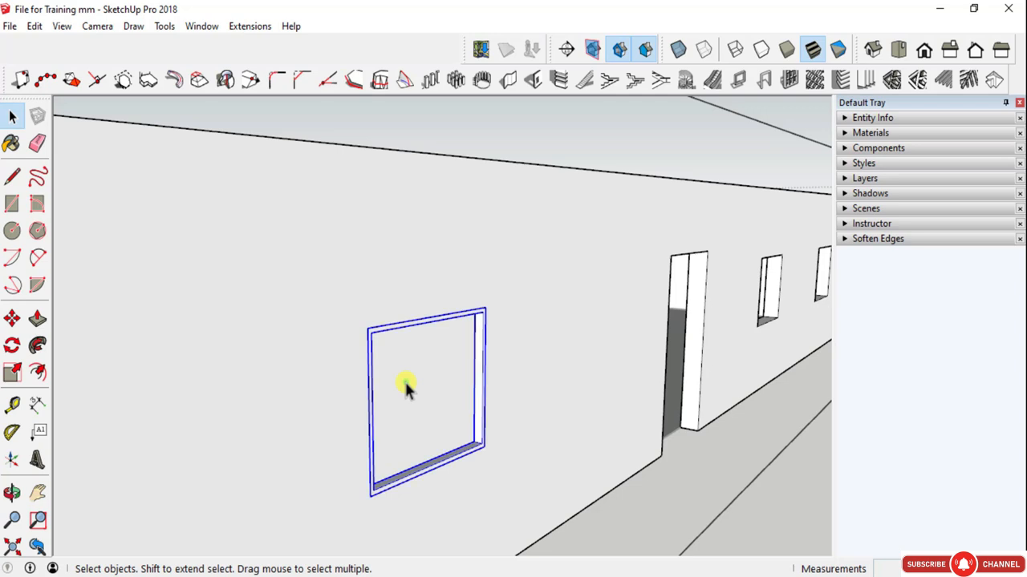
double_click(405, 379)
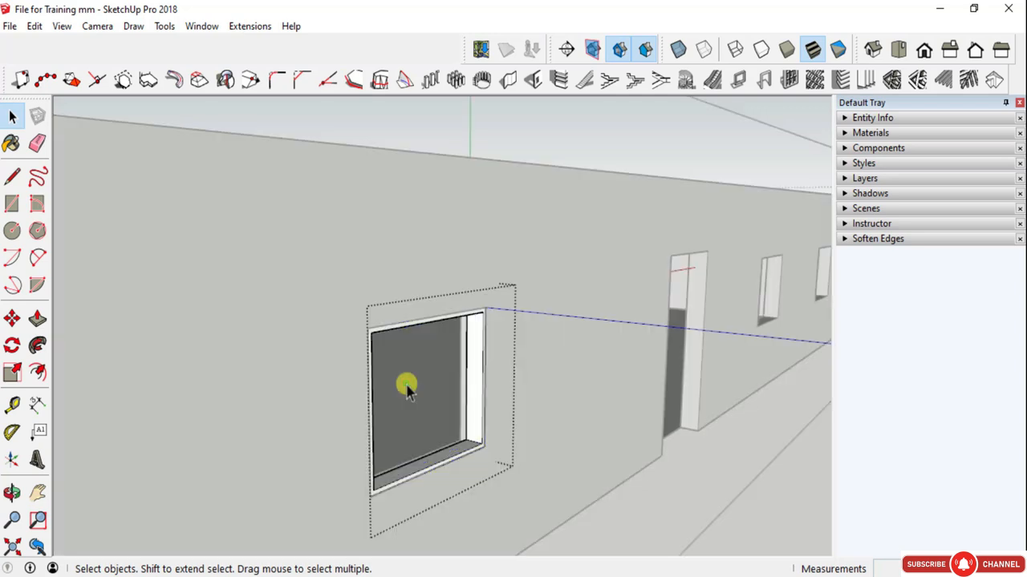
key(Escape)
- Examine the rectangular frame in its wall opening from several angles, close up and from farther away
key(o)
drag(447, 396, 112, 393)
key(space)
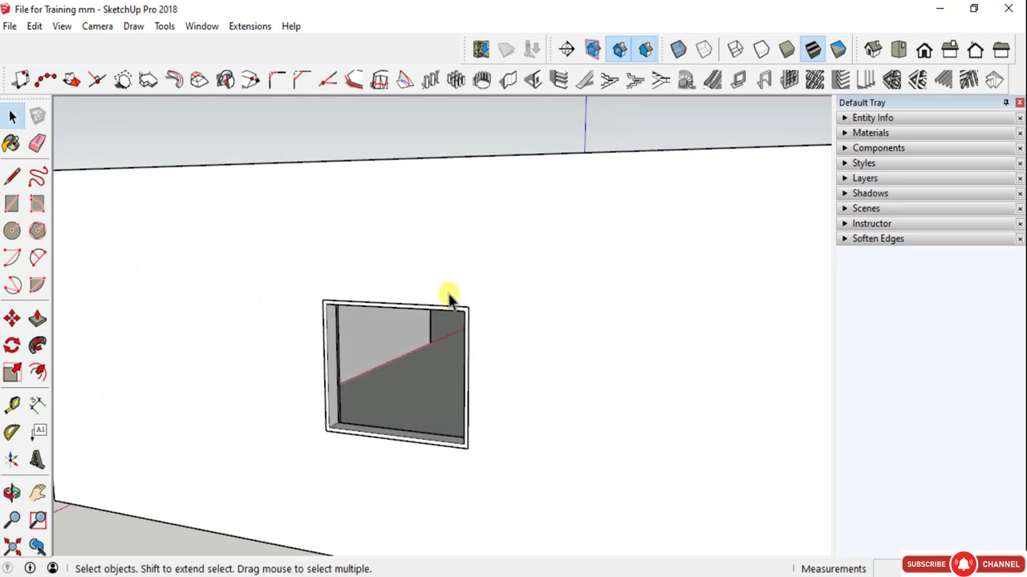
scroll(491, 296, up, 3)
key(o)
drag(492, 297, 676, 402)
key(space)
key(o)
drag(360, 392, 367, 339)
key(space)
scroll(259, 358, down, 6)
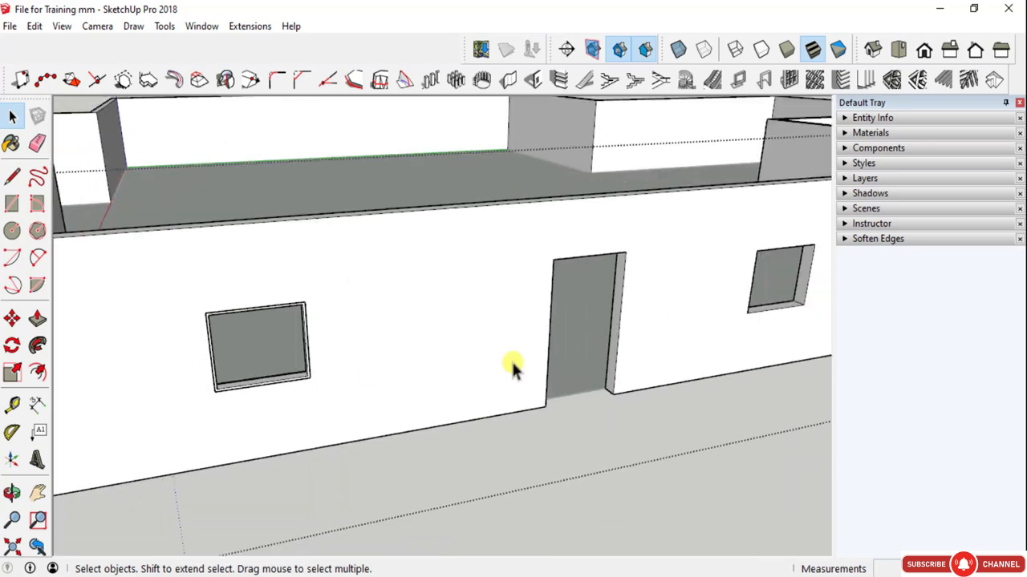
- Choose the rectangular bevelled-edge style for a new window frame at the window opening beside the door
scroll(681, 309, up, 2)
key(h)
drag(695, 291, 436, 310)
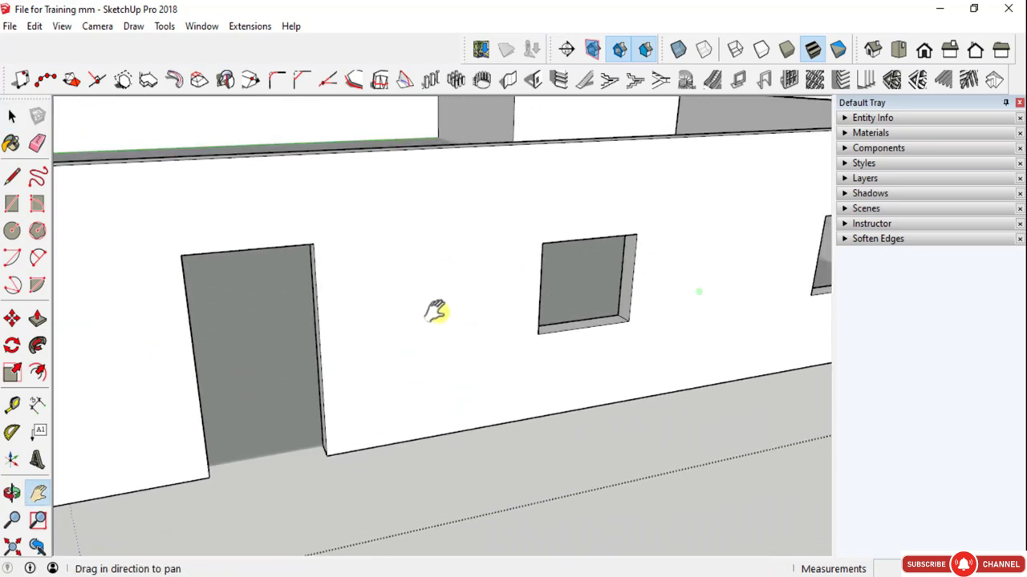
scroll(575, 227, up, 3)
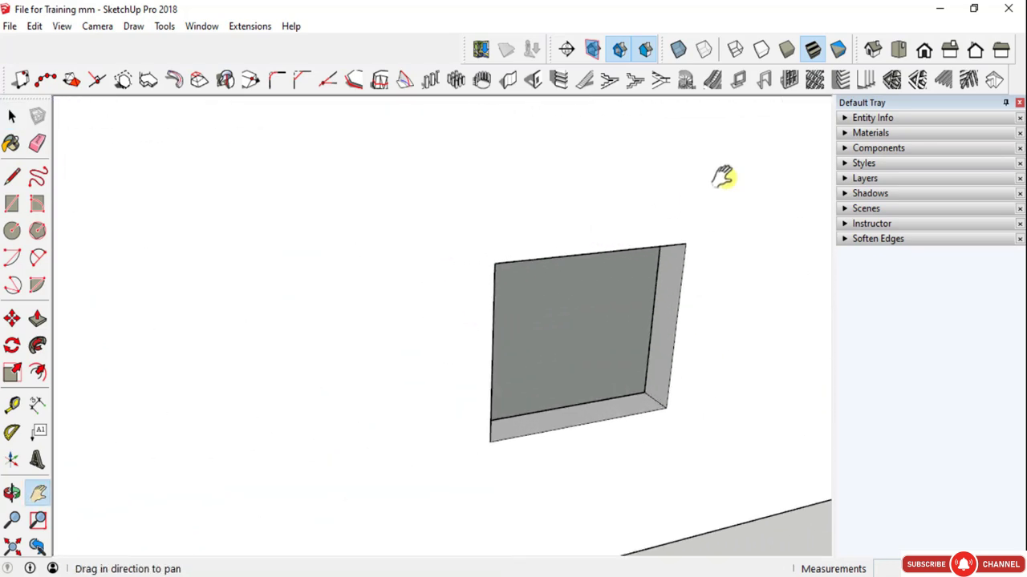
click(739, 81)
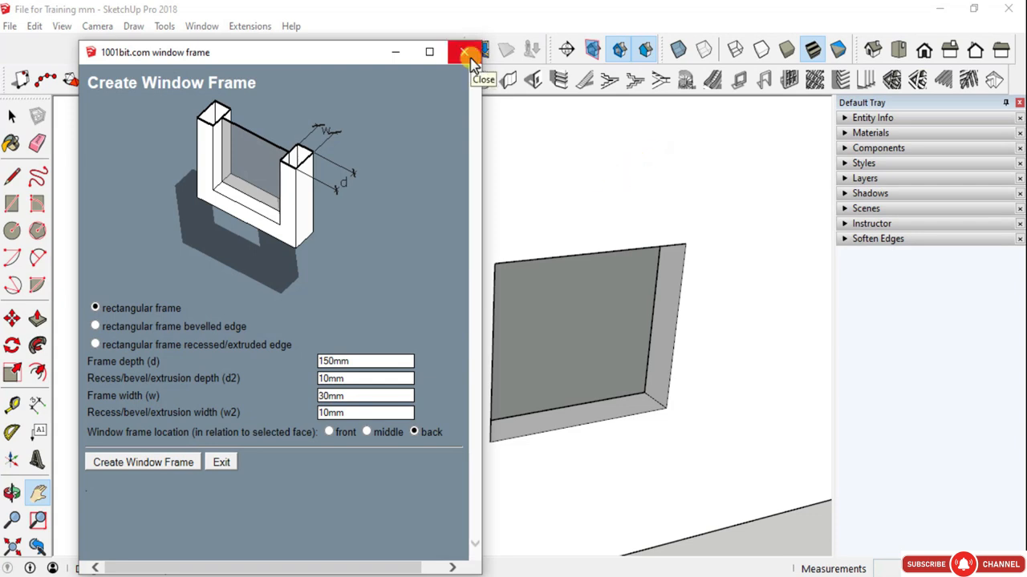
click(95, 326)
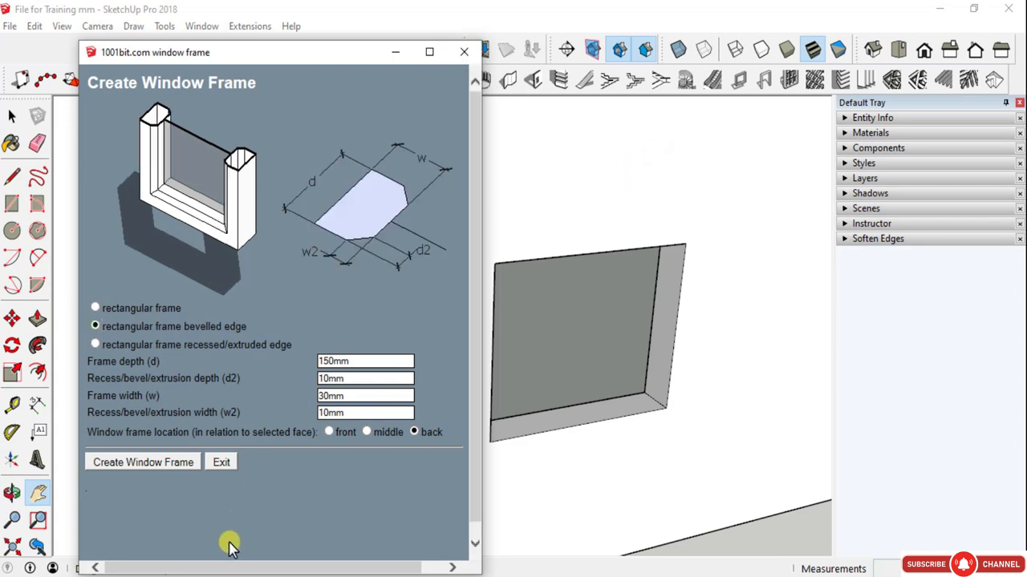
- Try to create the bevelled frame directly from the uncovered window opening beside the door
click(142, 463)
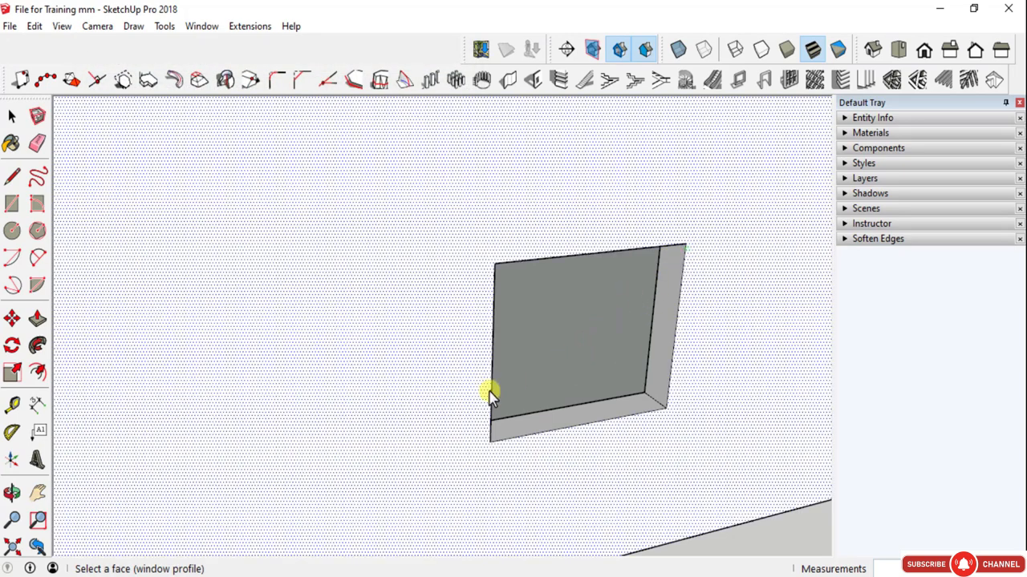
scroll(454, 405, down, 4)
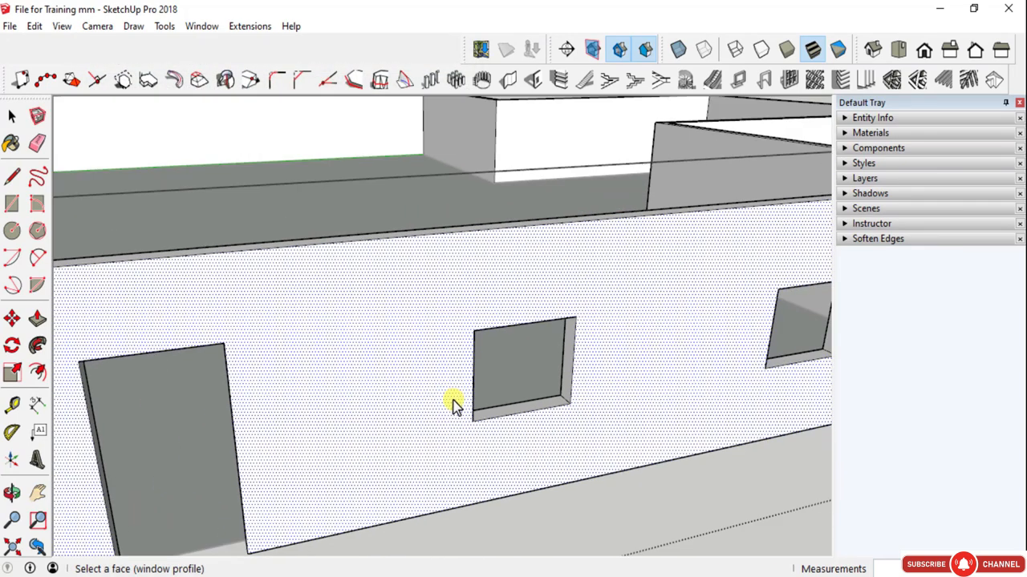
key(space)
scroll(453, 401, up, 3)
key(Escape)
- Draw a rectangular face over the window opening beside the door, outside the wall group, between its opposite corners
click(435, 282)
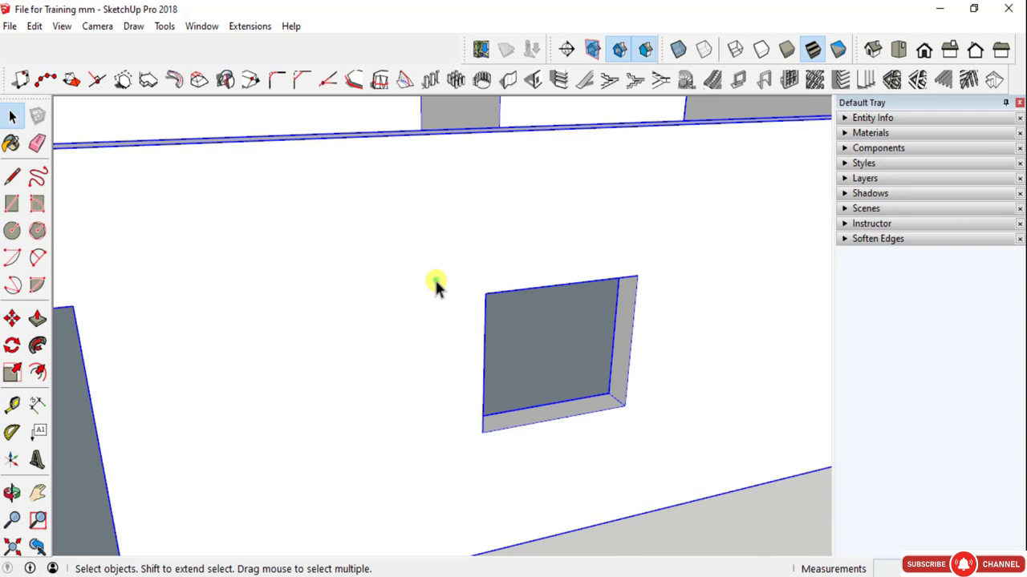
key(r)
click(485, 293)
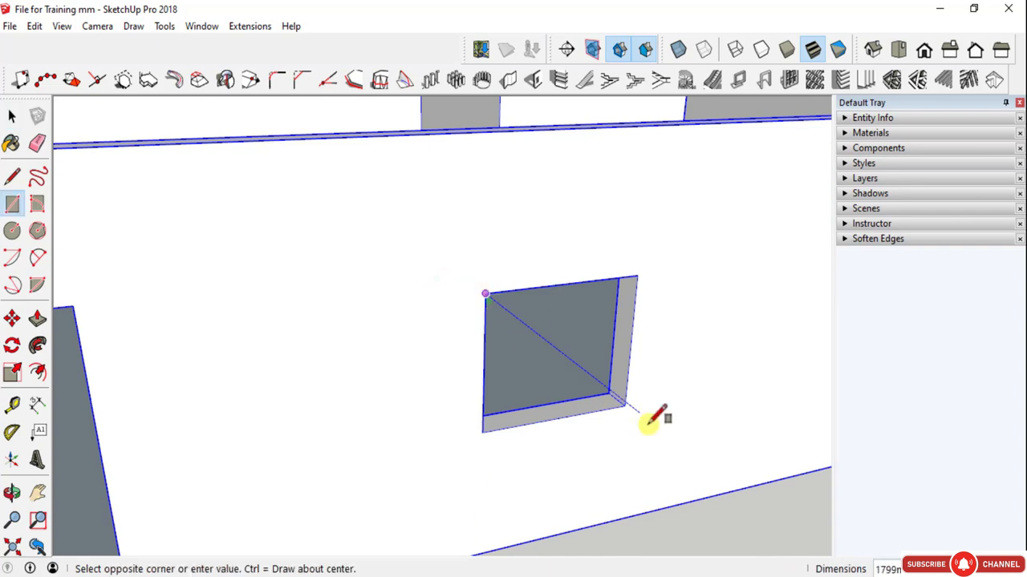
click(625, 406)
key(space)
- Create a bevelled-edge window frame from this face, 150 mm deep and 30 mm wide with 10 mm bevels and back location
click(516, 332)
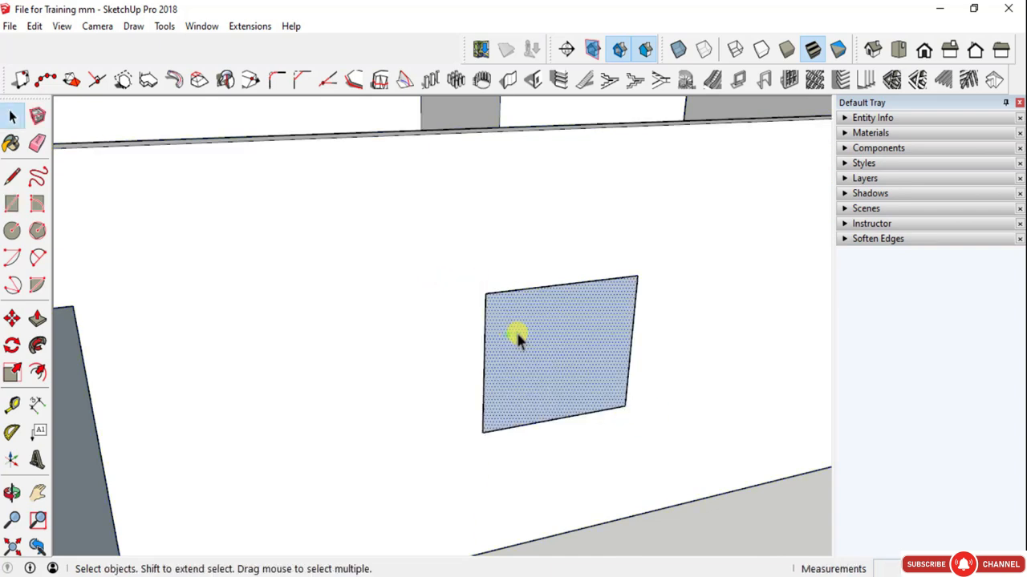
click(739, 82)
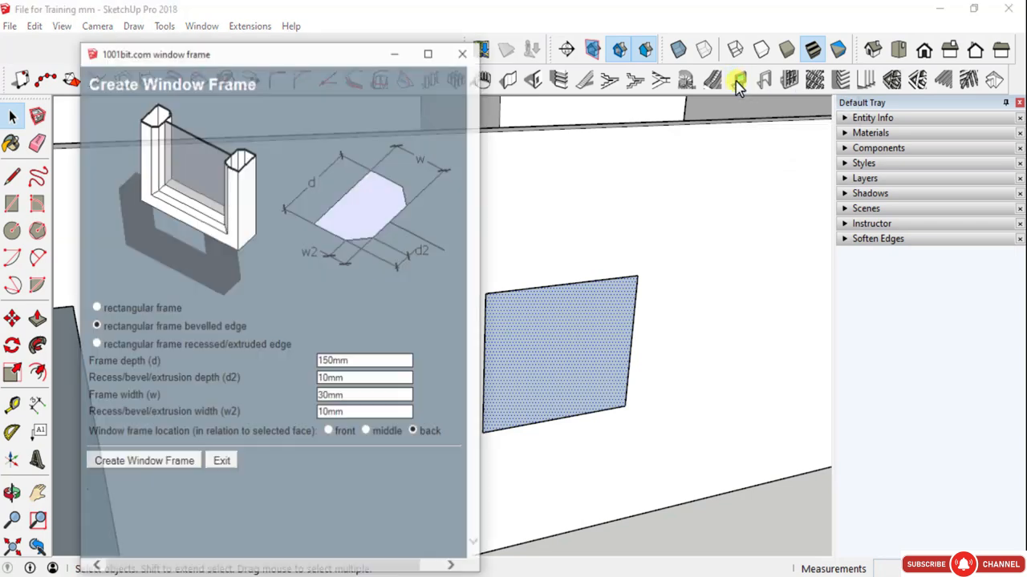
click(116, 465)
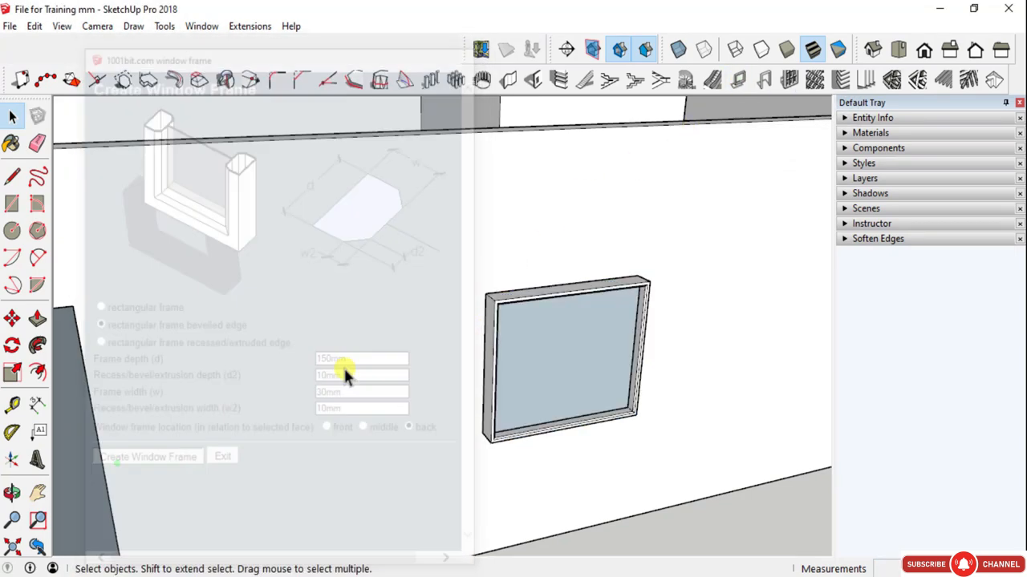
- Move the bevelled window frame from its projecting upper corner back into the wall opening so it sits flush with the wall
middle_drag(468, 356, 277, 405)
click(456, 375)
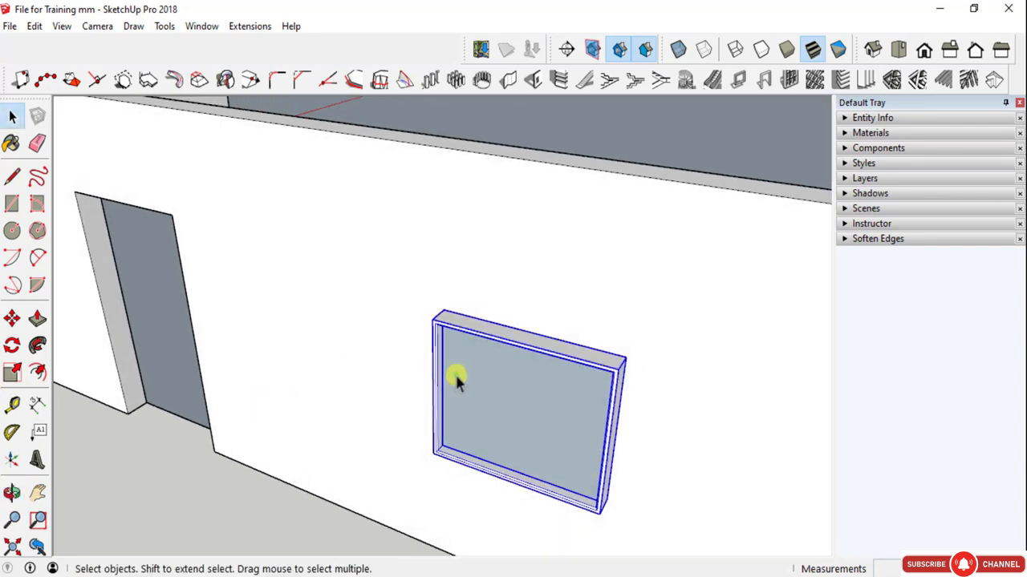
key(m)
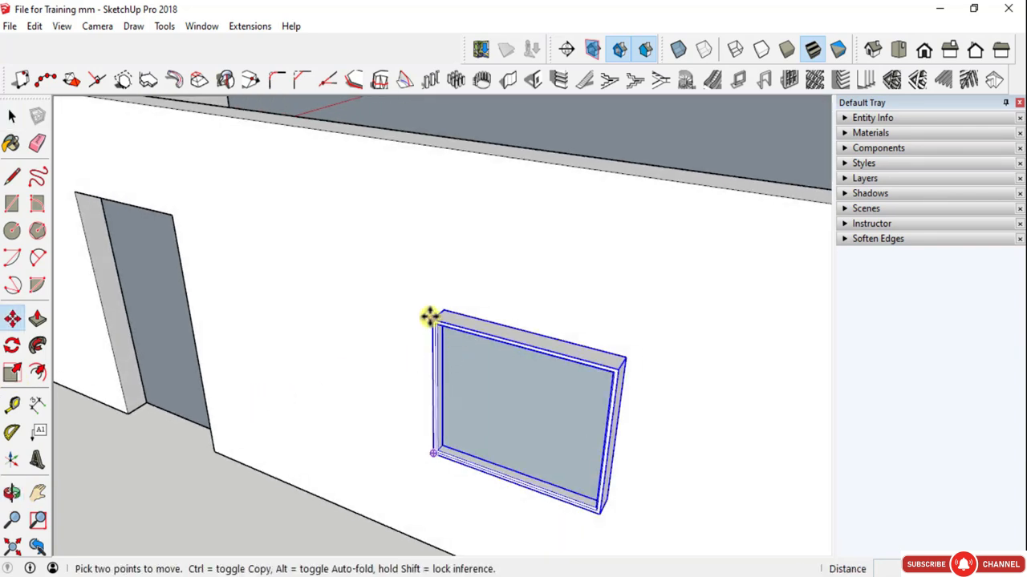
click(430, 317)
click(438, 306)
key(space)
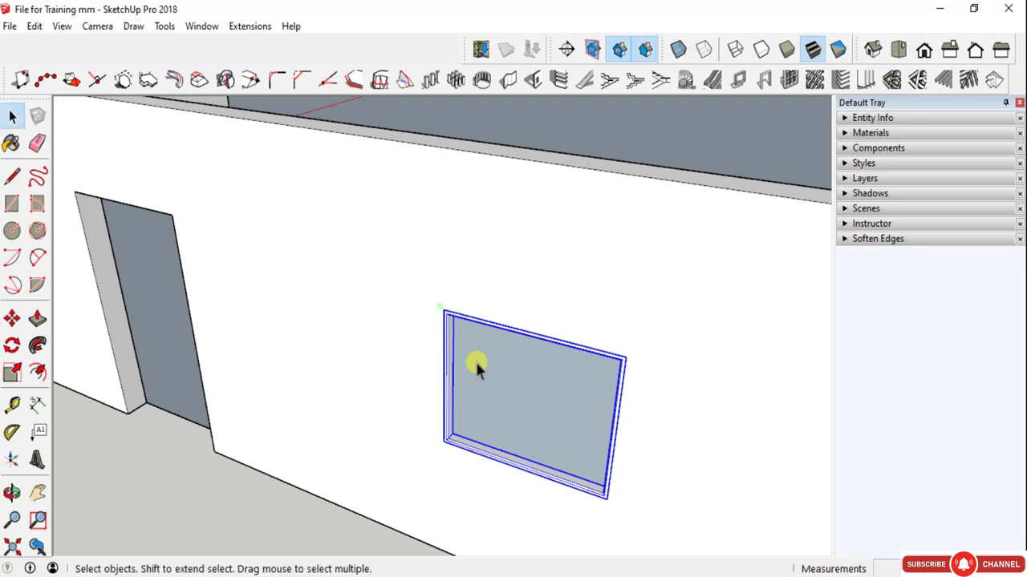
- Remove the face filling the bevelled frame from inside the frame's group
double_click(475, 360)
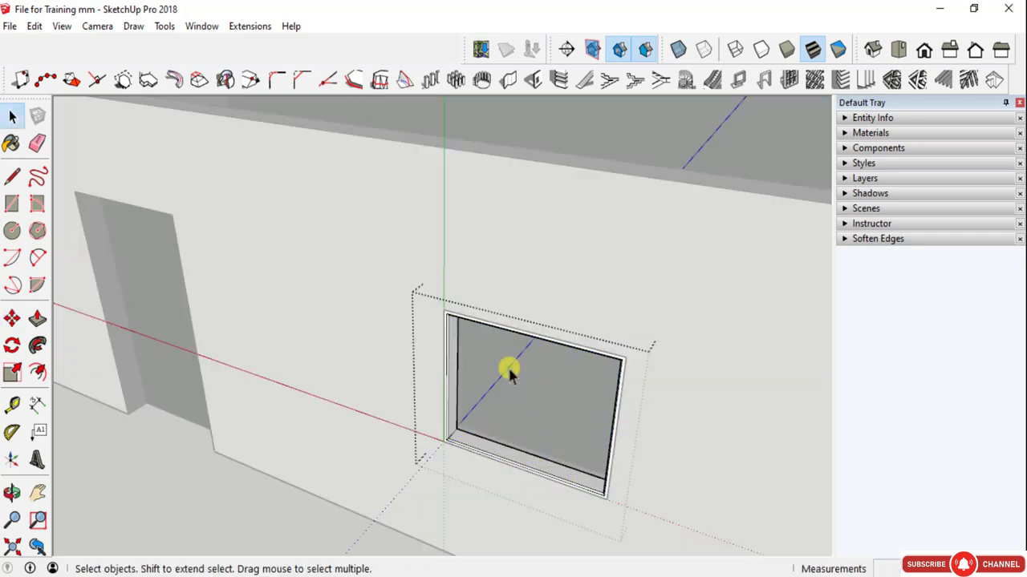
- Scale the bevelled window frame in depth so it spans the wall thickness to the inner wall face
key(Escape)
middle_drag(508, 365, 366, 287)
scroll(401, 317, up, 6)
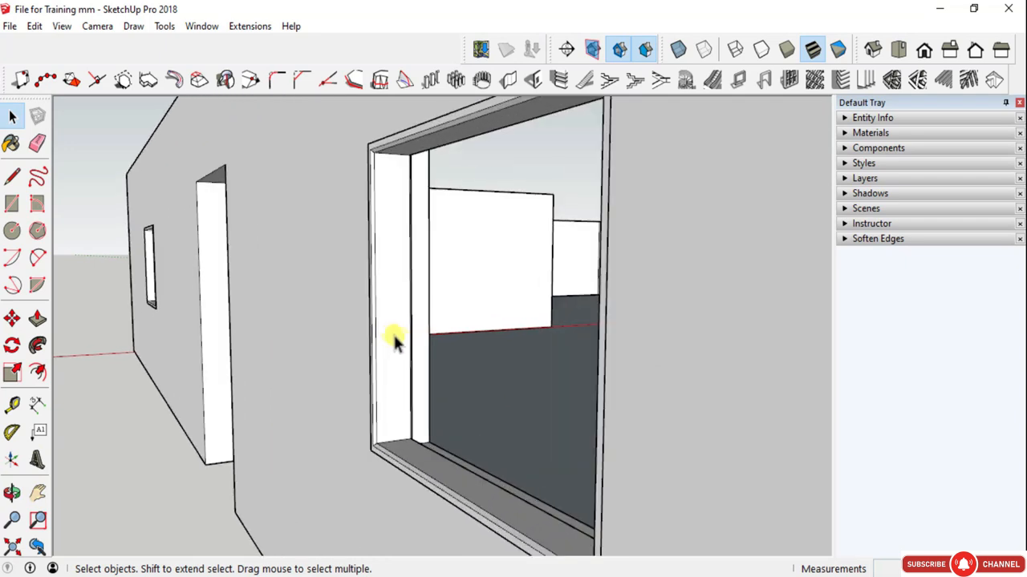
middle_drag(395, 341, 185, 344)
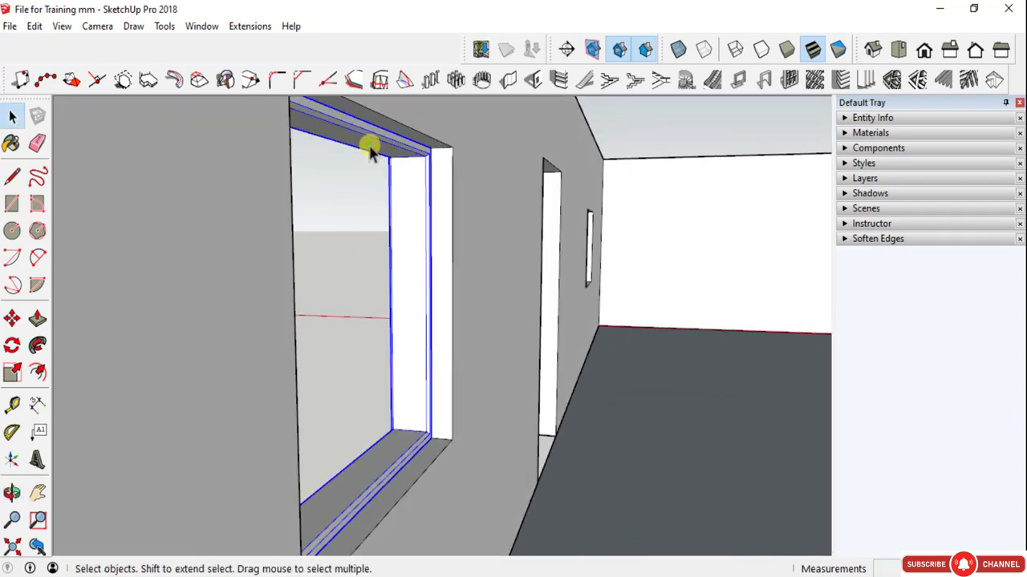
key(s)
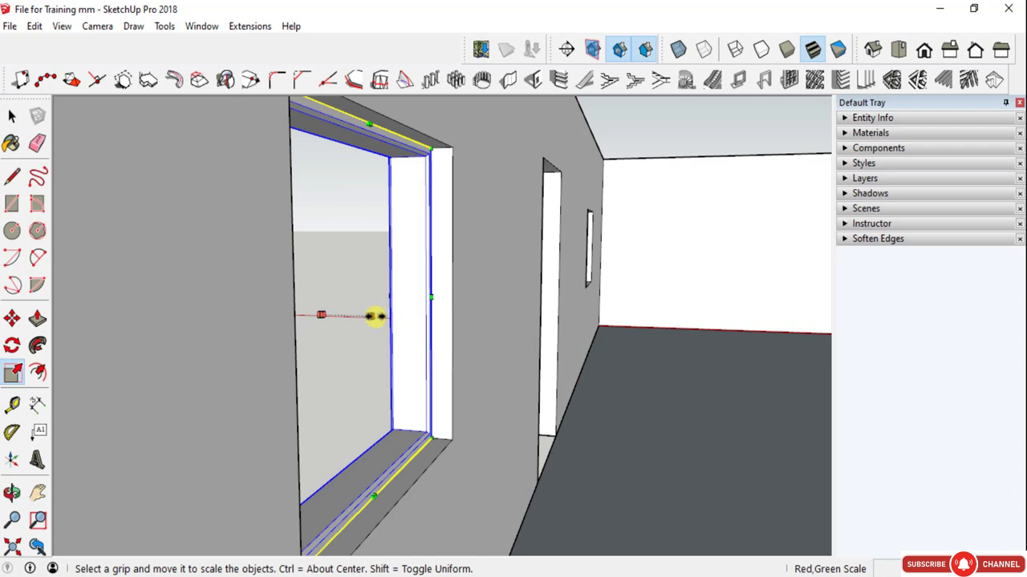
drag(375, 316, 297, 316)
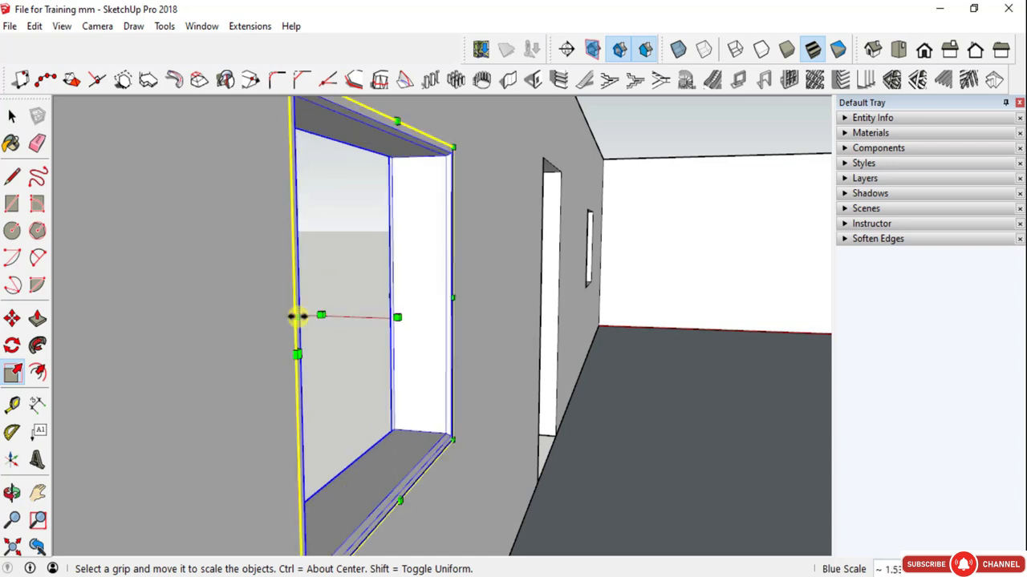
key(space)
- Examine the fitted window frames from inside and outside the building, ending at the door opening
scroll(403, 320, down, 2)
scroll(586, 253, up, 5)
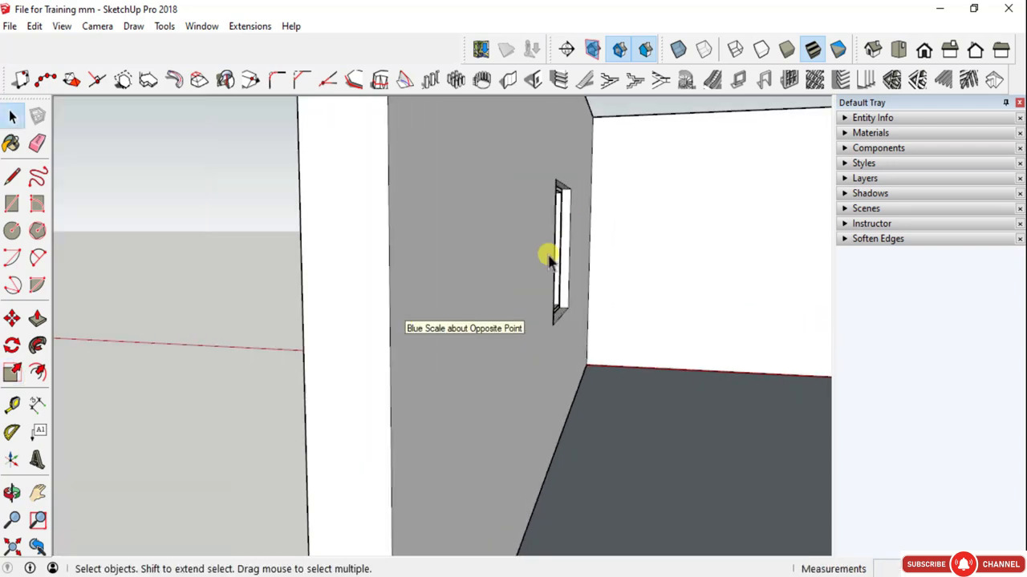
middle_drag(566, 258, 447, 271)
scroll(628, 284, down, 3)
middle_drag(644, 288, 843, 348)
scroll(498, 313, down, 1)
scroll(498, 313, down, 2)
shift+middle_drag(600, 326, 482, 348)
scroll(554, 335, up, 3)
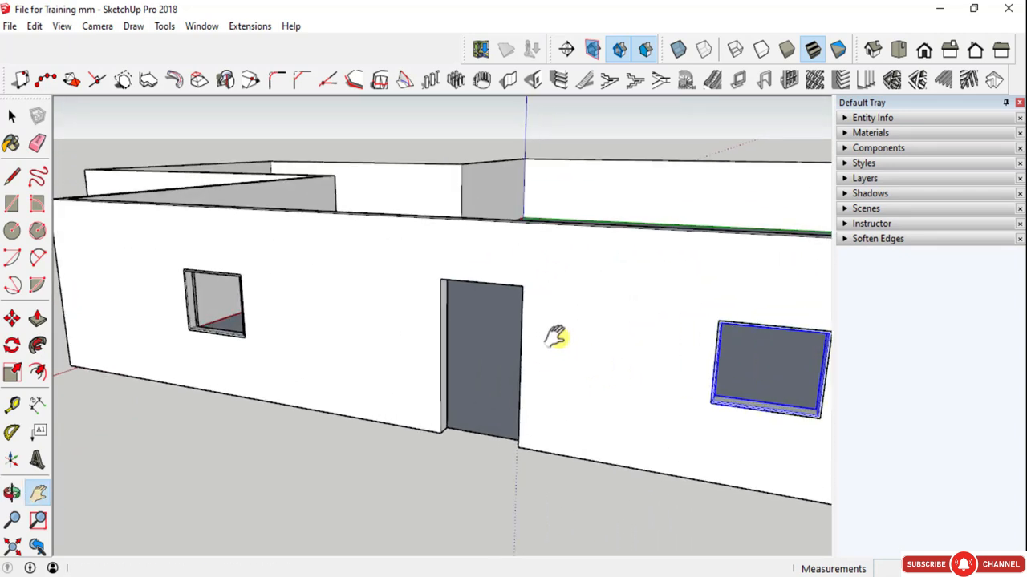
click(552, 282)
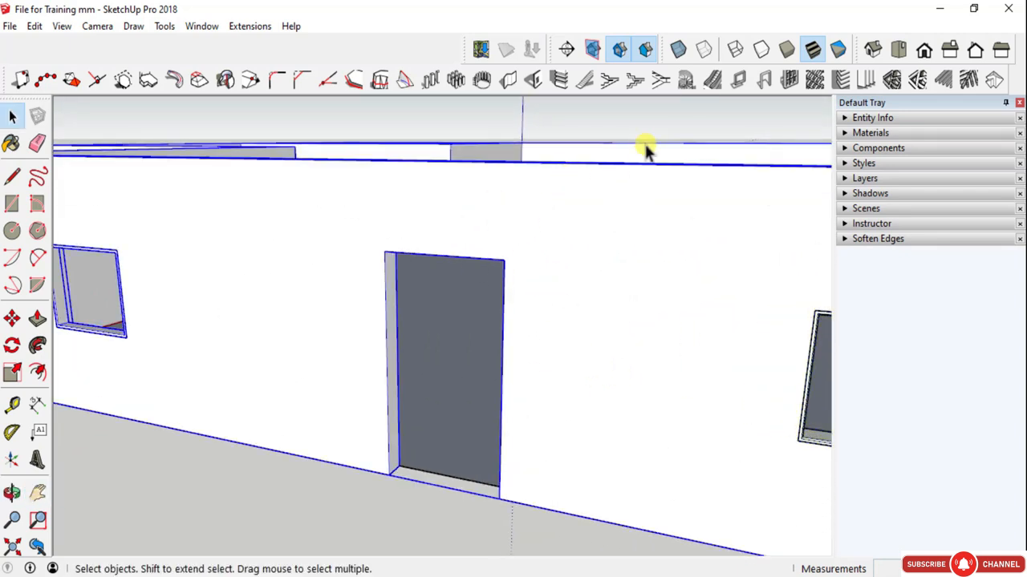
click(766, 81)
click(297, 383)
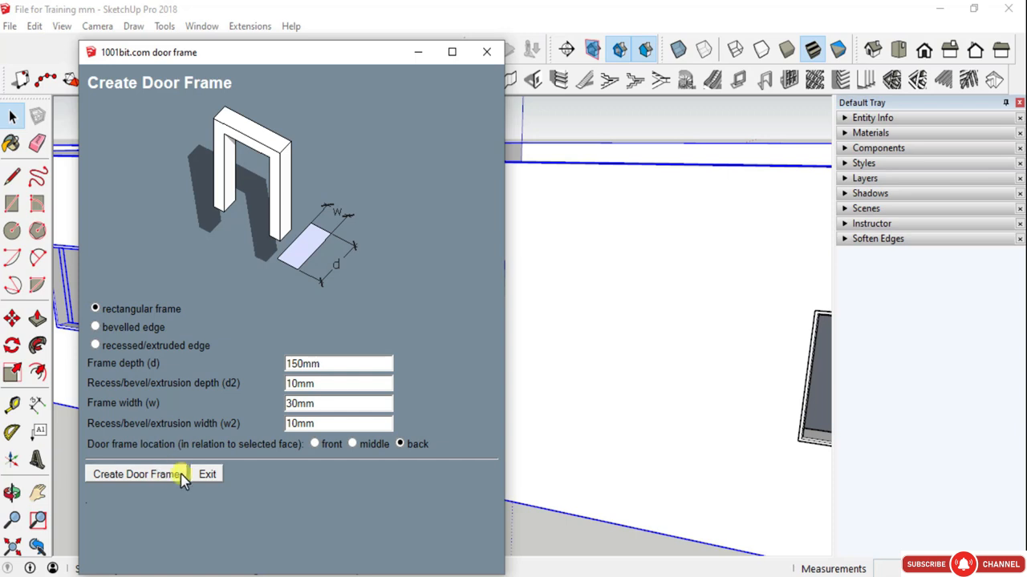
click(486, 52)
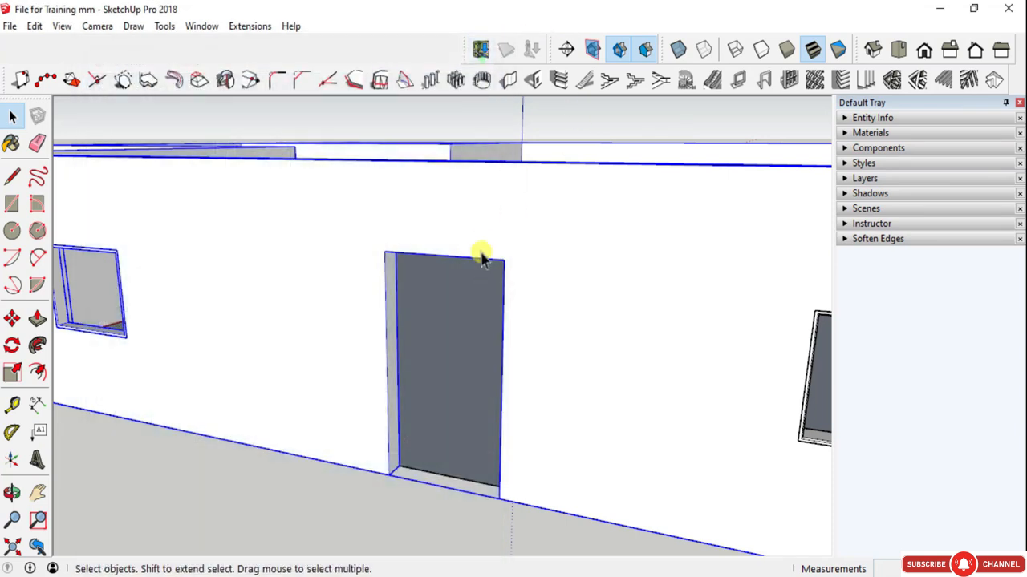
- Inside the wall group, draw a rectangular face over the door opening between its opposite corners
key(space)
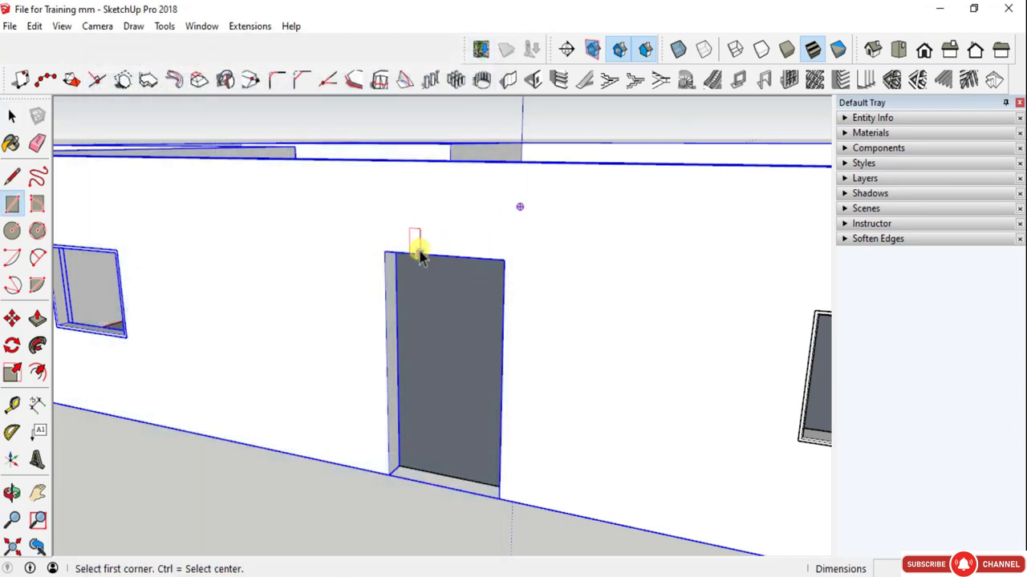
double_click(418, 231)
key(t)
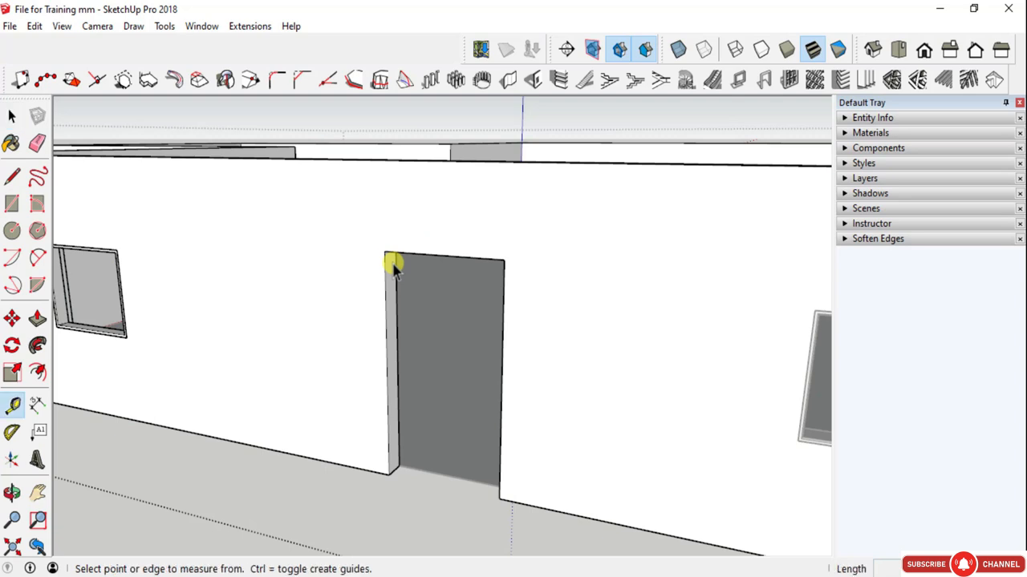
key(r)
click(384, 252)
click(499, 497)
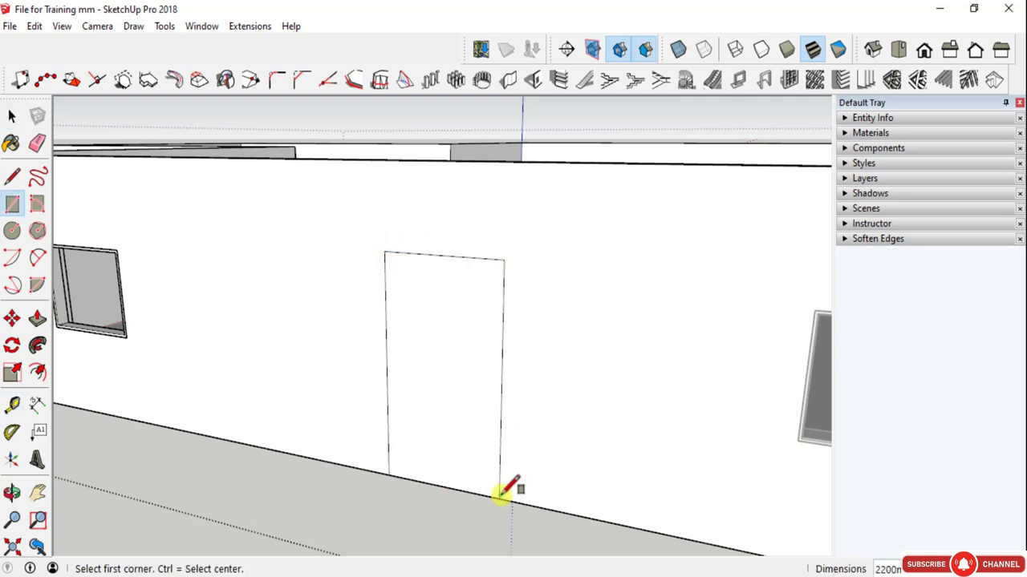
key(space)
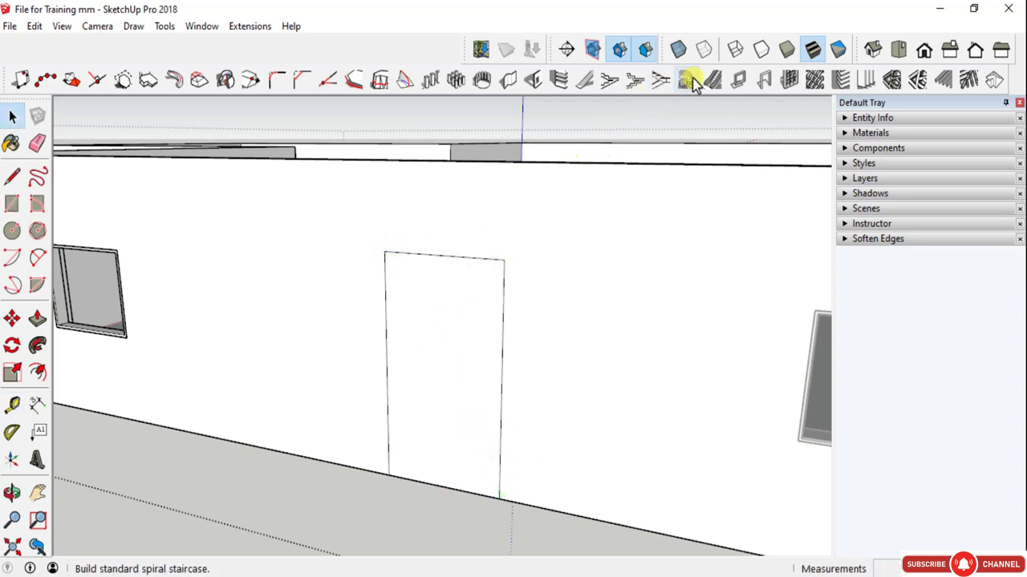
- Create a rectangular door frame from the door-opening face, 150 mm deep and 30 mm wide with back location
click(761, 80)
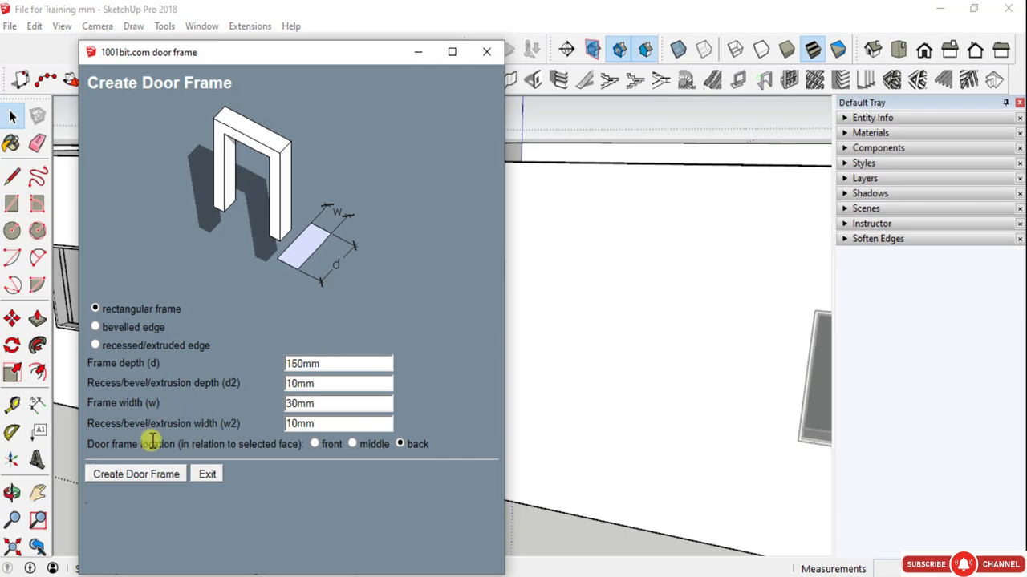
click(163, 475)
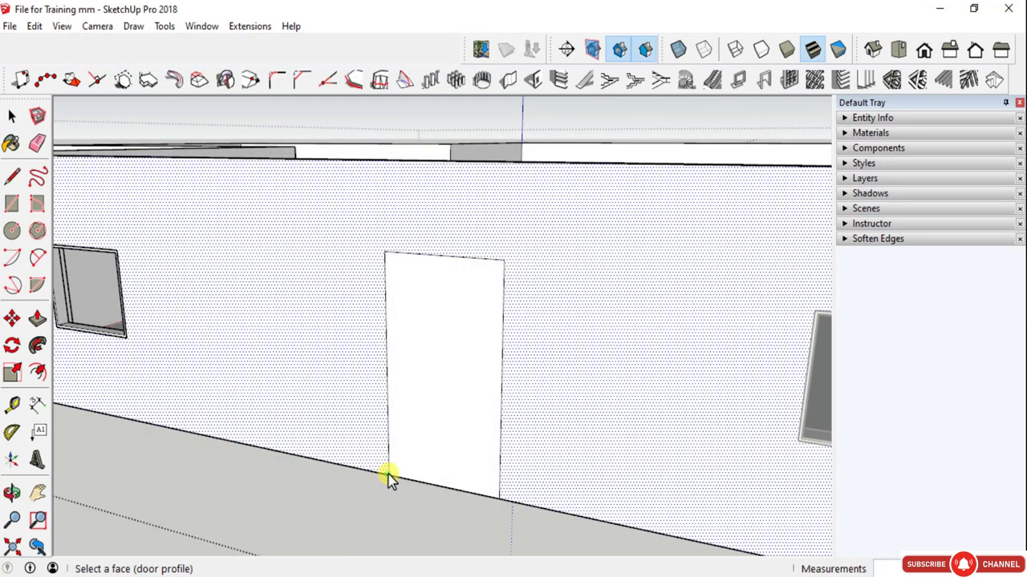
click(407, 322)
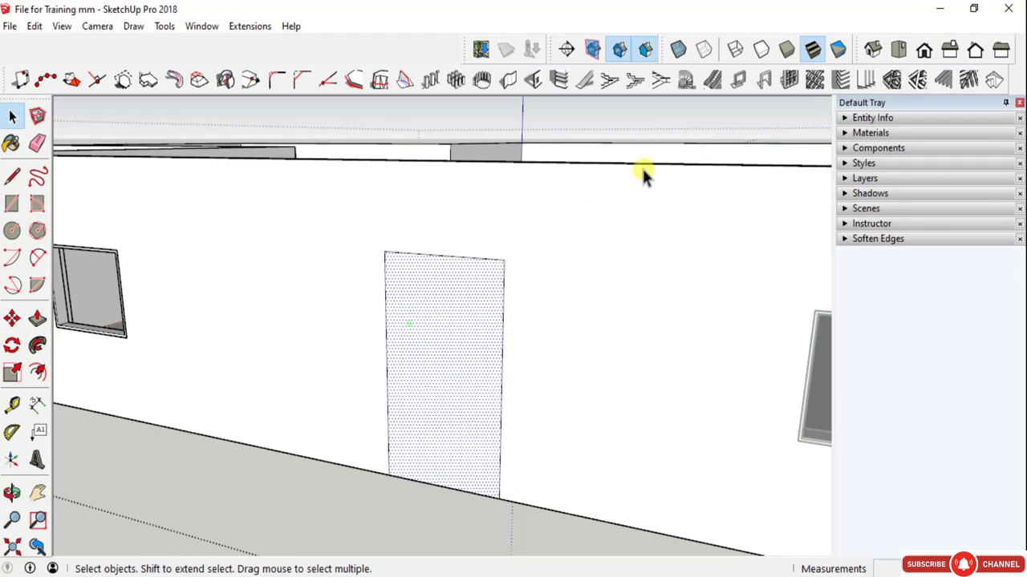
click(760, 80)
click(173, 474)
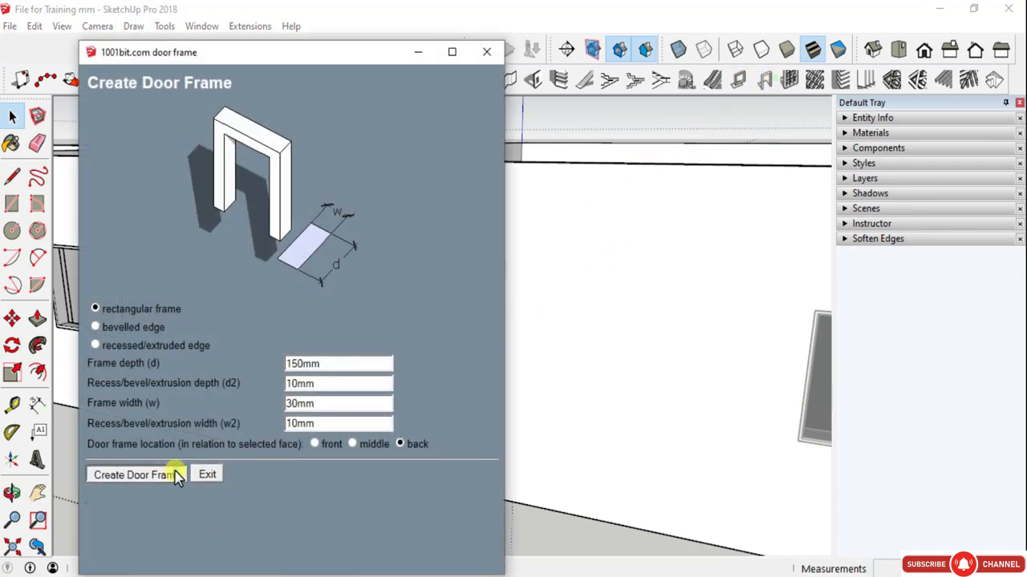
- Scale the door frame in depth so it reaches the inner face of the wall
middle_drag(485, 338, 305, 360)
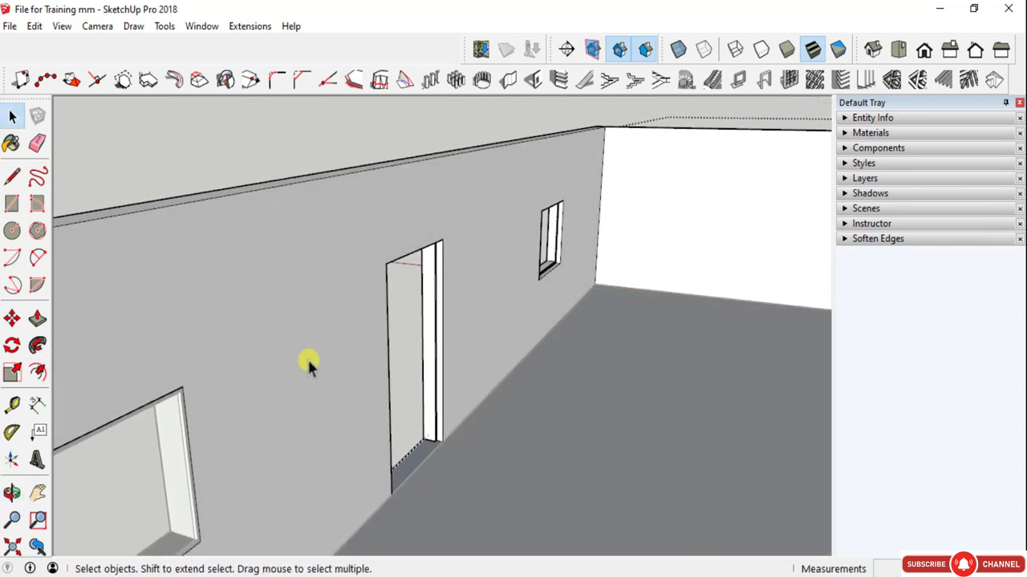
scroll(464, 291, up, 5)
click(412, 267)
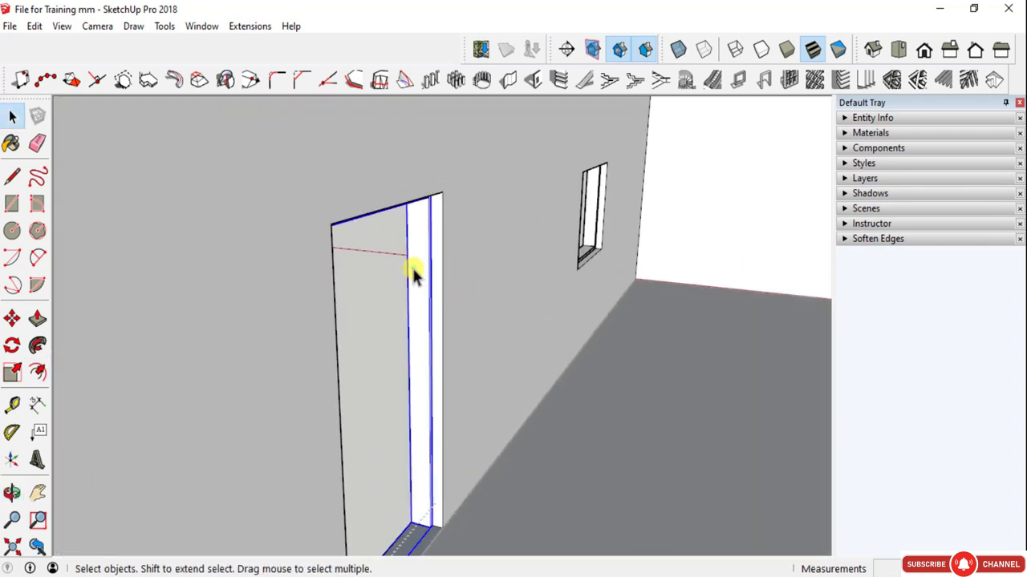
key(s)
drag(385, 403, 435, 200)
key(space)
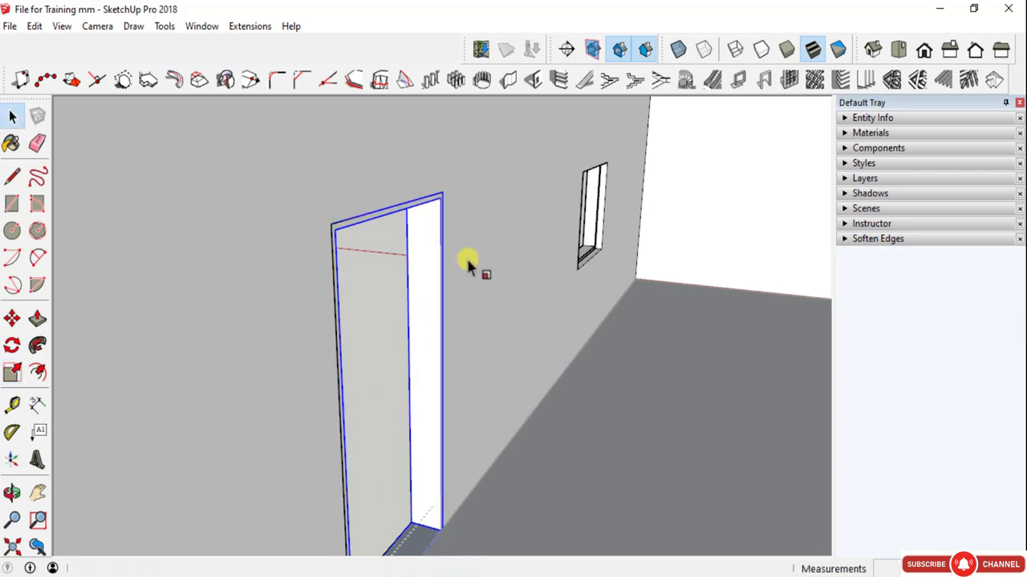
- Review the framed door and windows along the exterior wall and the building as a whole
scroll(458, 264, down, 3)
middle_drag(458, 264, 623, 346)
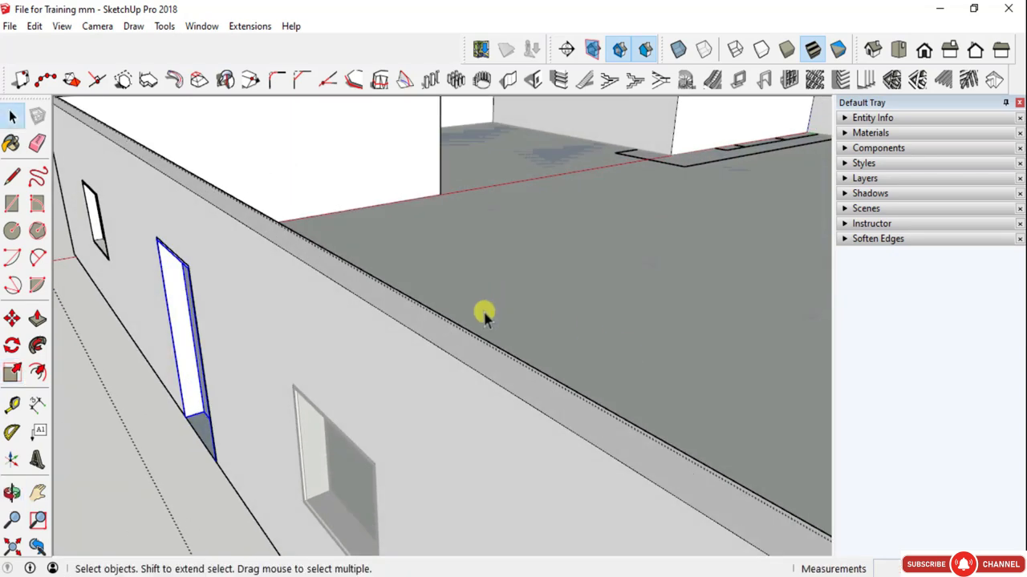
scroll(486, 316, down, 3)
middle_drag(486, 321, 660, 296)
scroll(470, 353, up, 2)
scroll(470, 355, up, 3)
scroll(543, 328, down, 3)
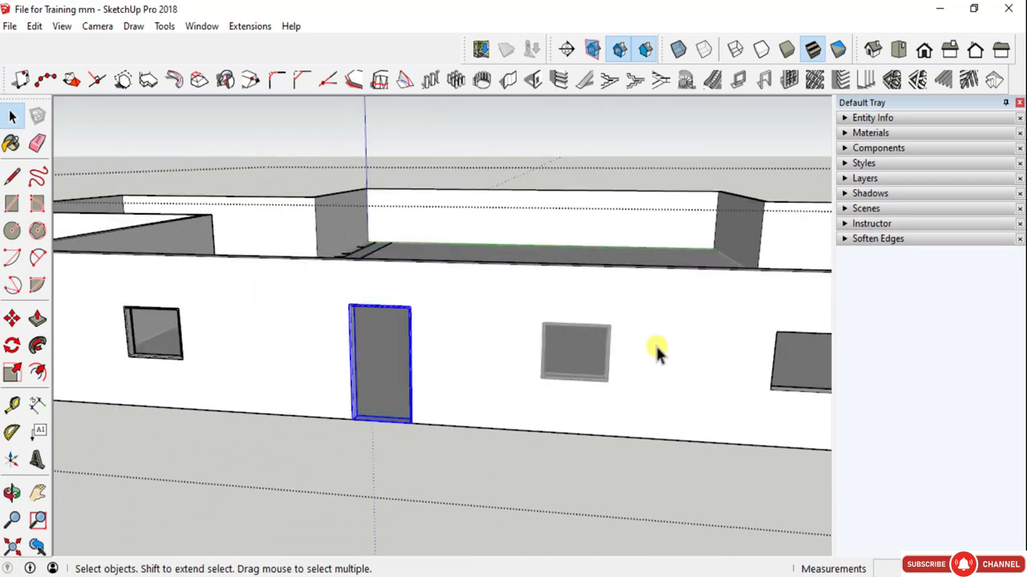
middle_drag(519, 377, 631, 474)
scroll(631, 474, down, 3)
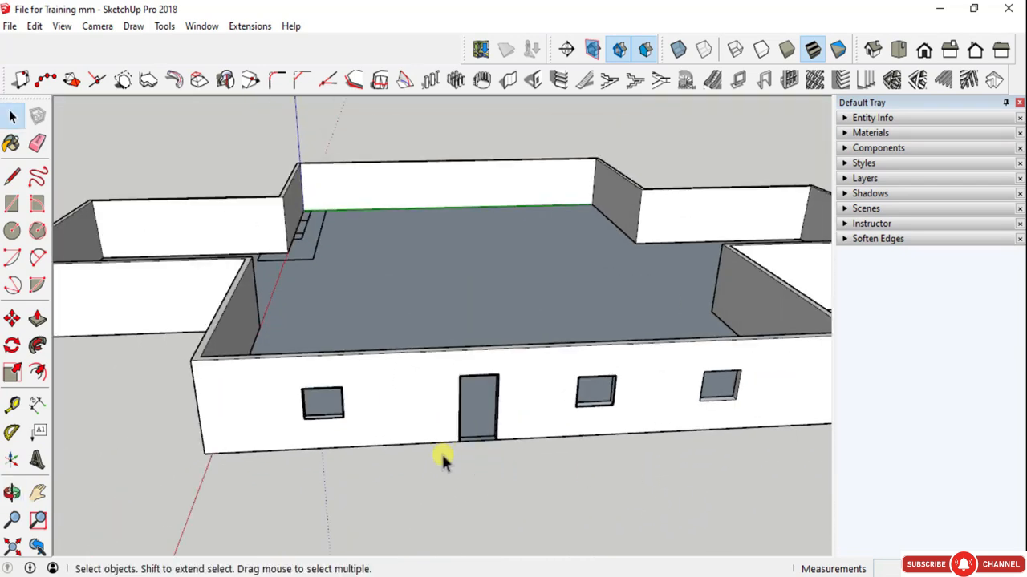
scroll(339, 419, up, 5)
middle_drag(578, 353, 353, 353)
scroll(353, 353, down, 2)
scroll(425, 374, down, 1)
scroll(425, 375, down, 2)
scroll(623, 426, up, 3)
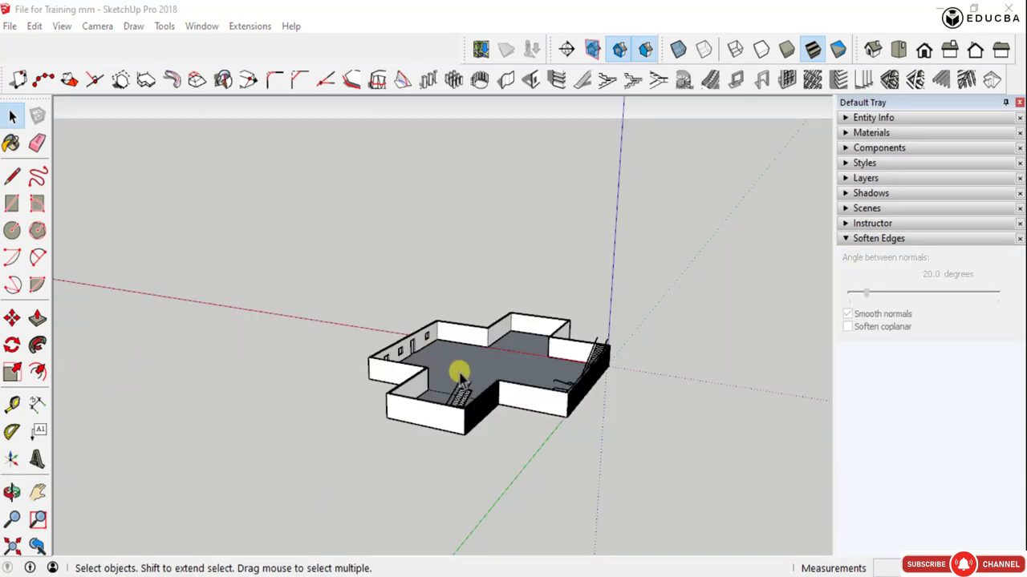
- Examine the unframed door and window openings along the exterior wall
scroll(385, 360, up, 5)
middle_drag(385, 362, 781, 385)
scroll(553, 337, up, 5)
scroll(574, 338, down, 3)
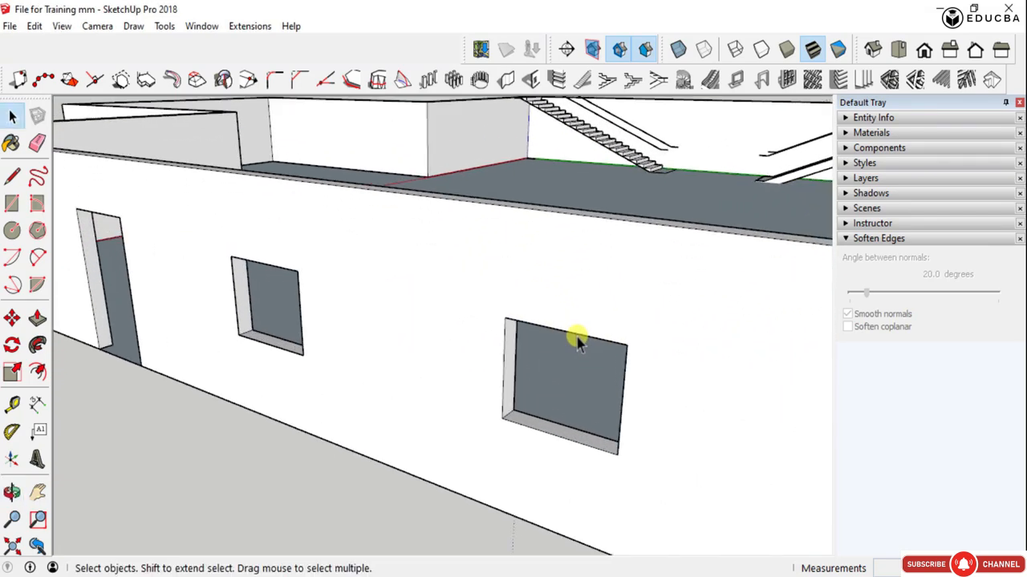
scroll(587, 241, down, 3)
scroll(588, 241, up, 3)
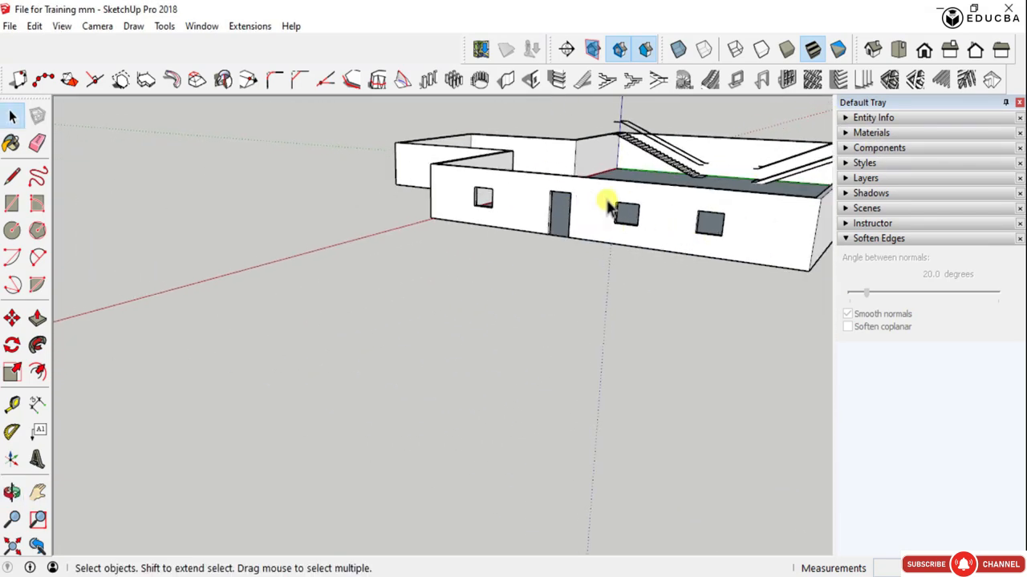
scroll(754, 199, up, 3)
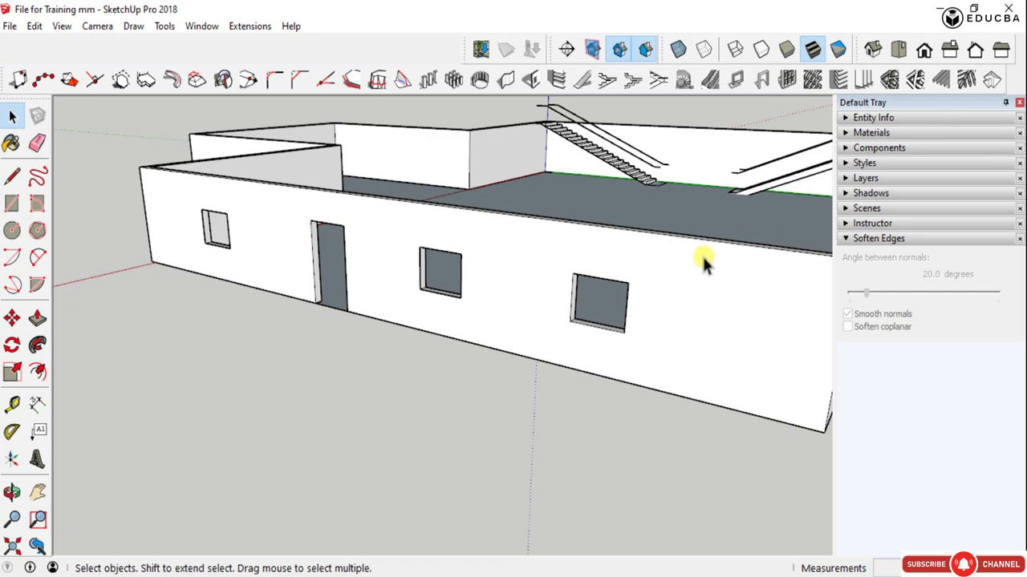
scroll(623, 278, up, 3)
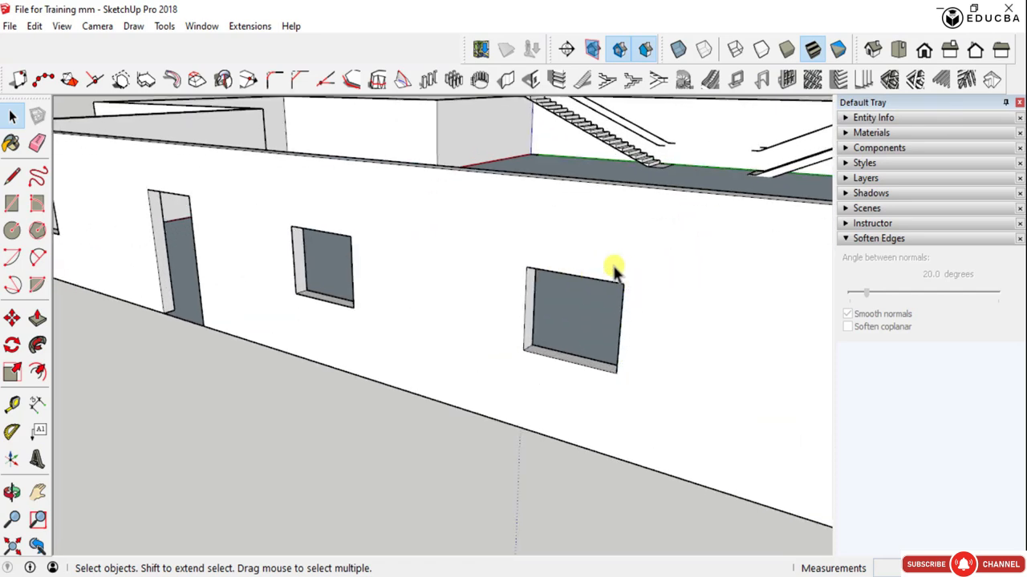
scroll(456, 245, down, 4)
- Draw a rectangular face over the window opening farthest from the door, outside the wall group, between its opposite corners
click(442, 250)
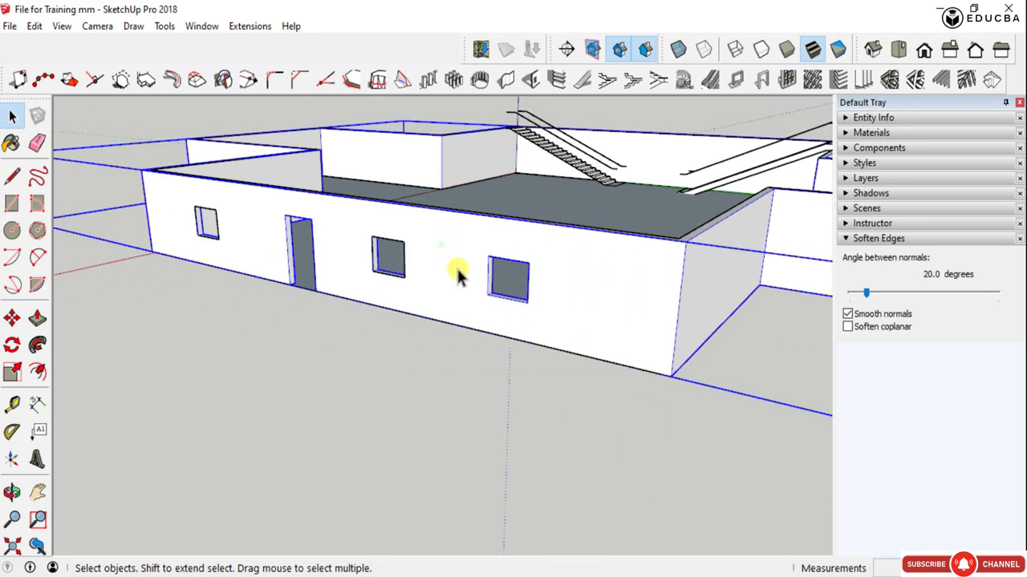
scroll(265, 226, down, 3)
scroll(496, 272, up, 5)
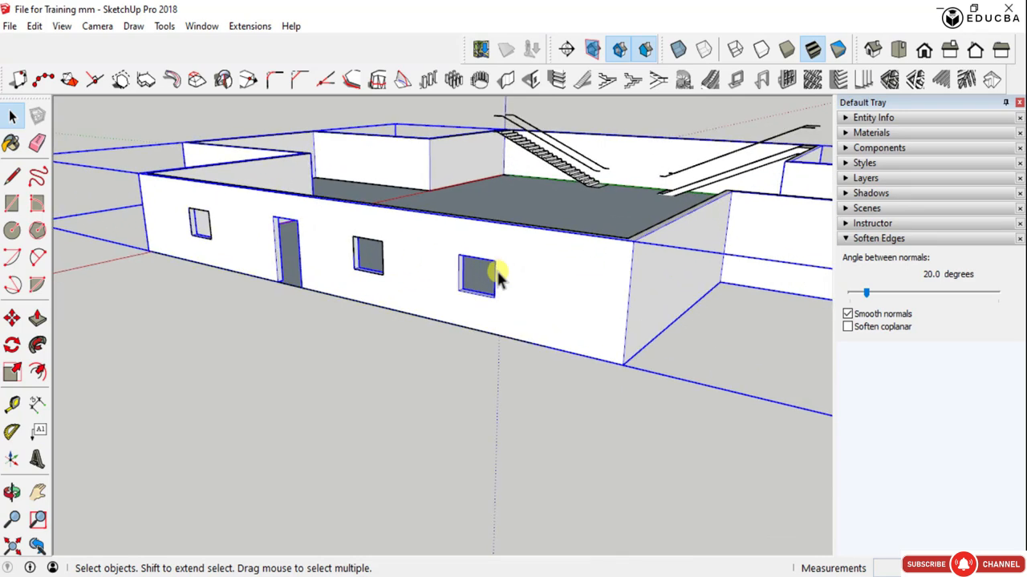
key(r)
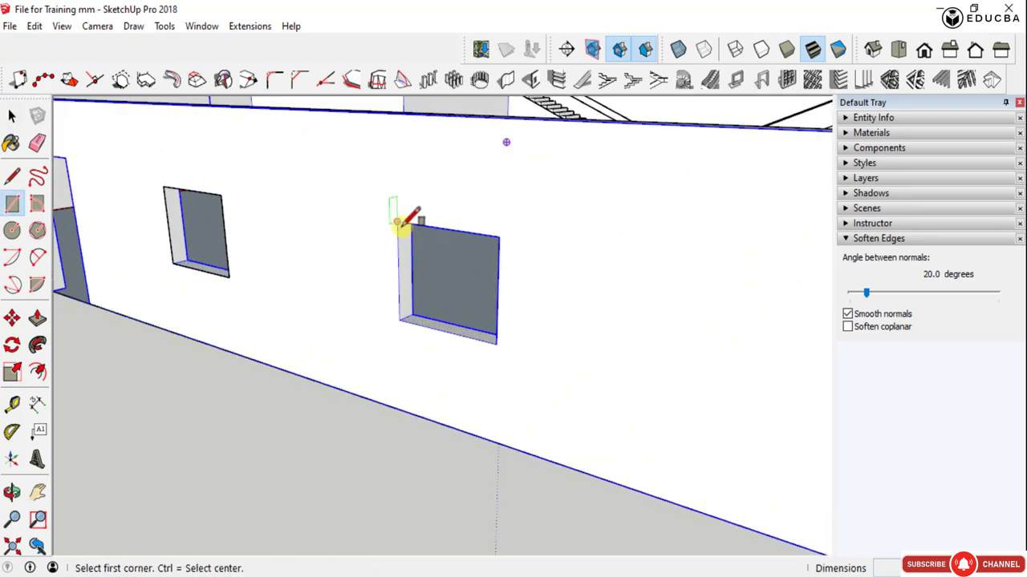
click(397, 222)
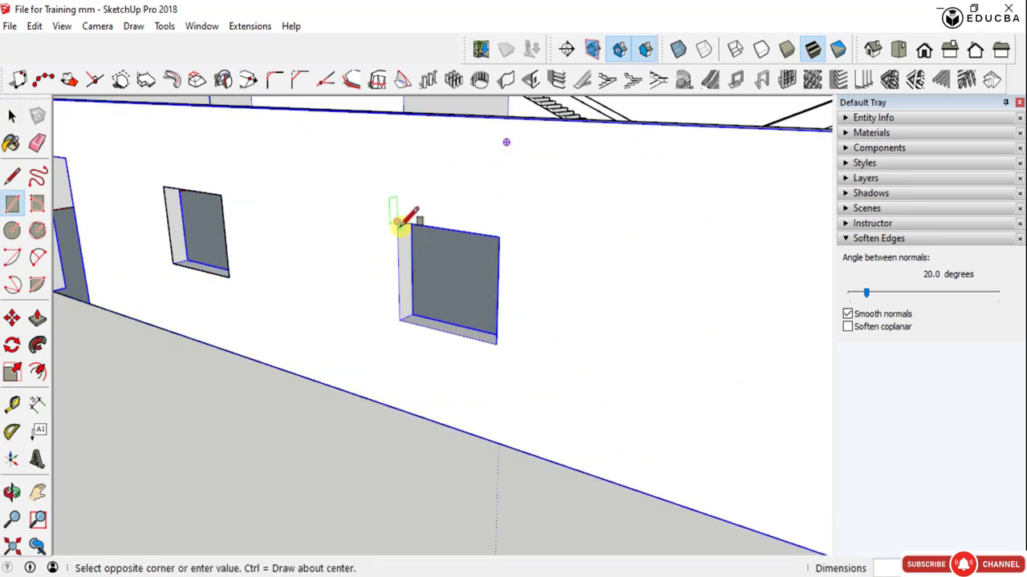
click(497, 341)
- Draw a rectangular face over the middle window opening next to the door, between its opposite corners
scroll(499, 339, down, 3)
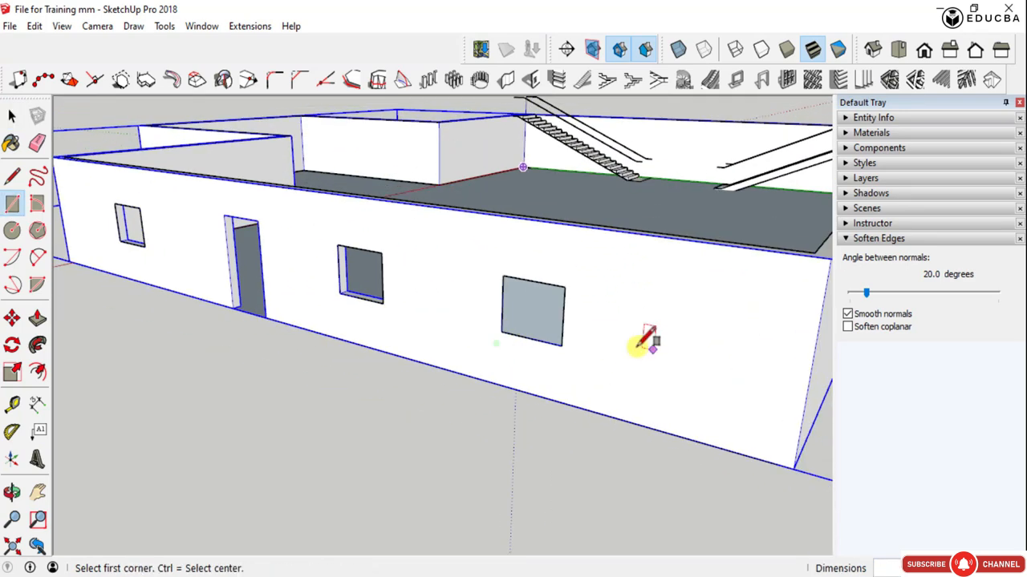
click(337, 246)
click(382, 302)
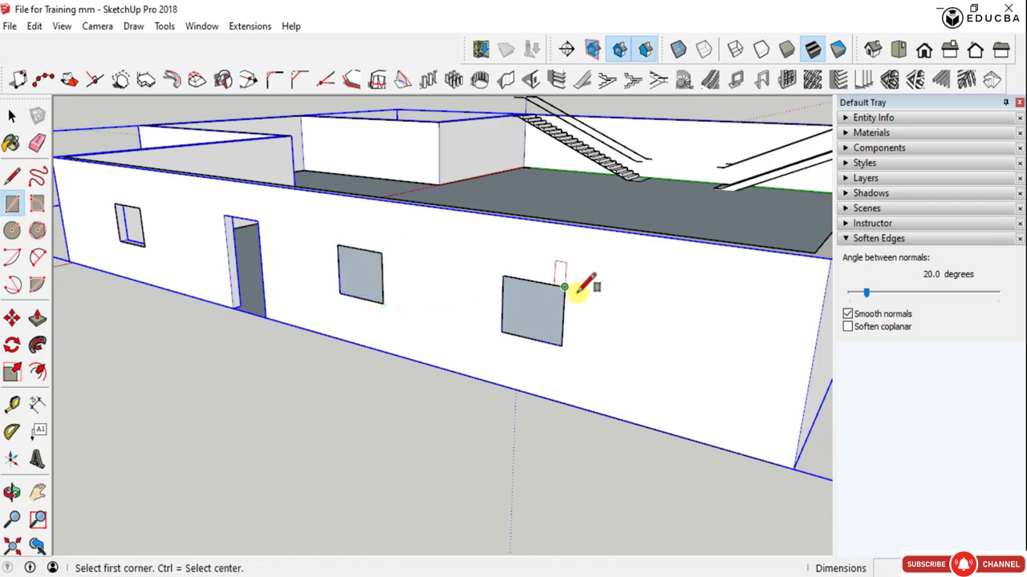
- Draw a rectangular face over the remaining window opening on the other side of the door, between its opposite corners
scroll(587, 282, down, 3)
scroll(451, 298, up, 4)
click(288, 211)
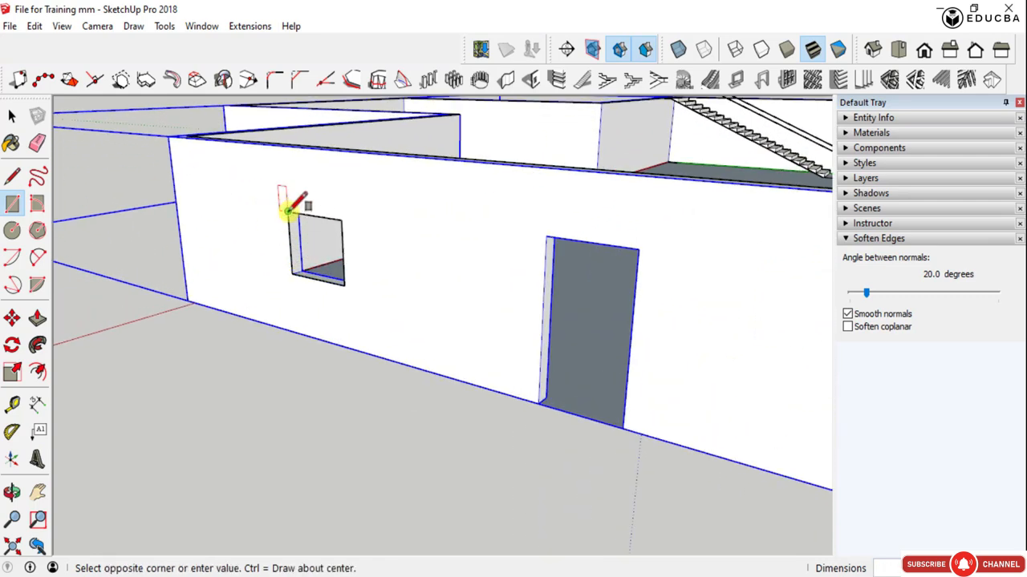
click(342, 282)
scroll(275, 252, down, 5)
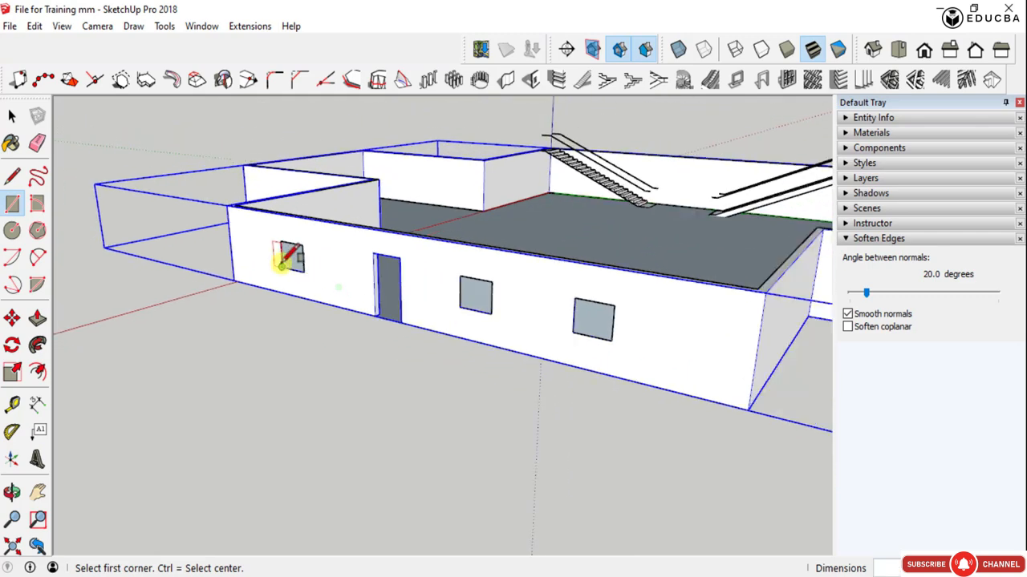
key(space)
- Open the Panel Divider for the face over the window farthest from the door, preview the frame types, and choose the plain rectangular frame
scroll(458, 305, up, 3)
scroll(459, 304, up, 3)
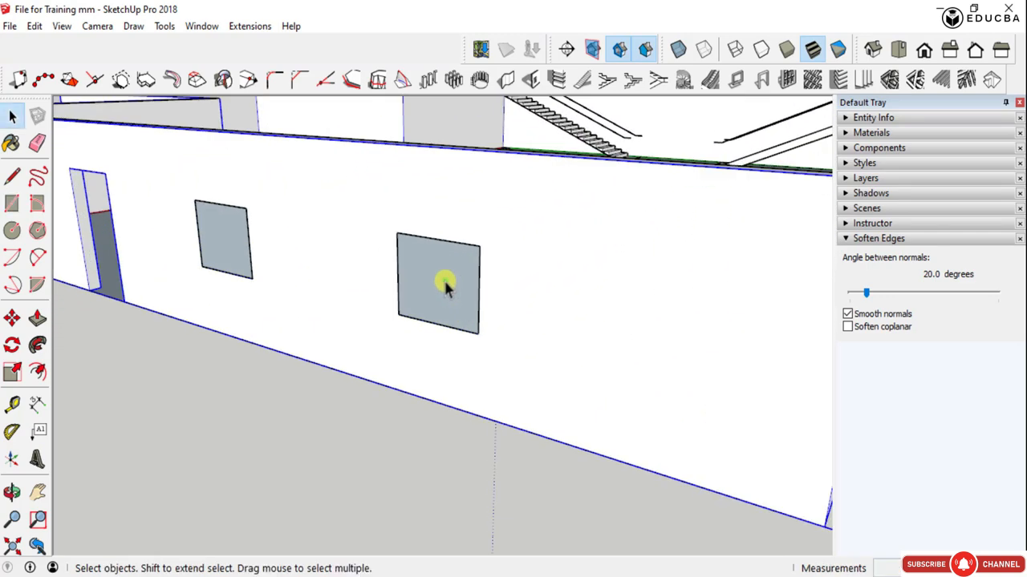
click(444, 281)
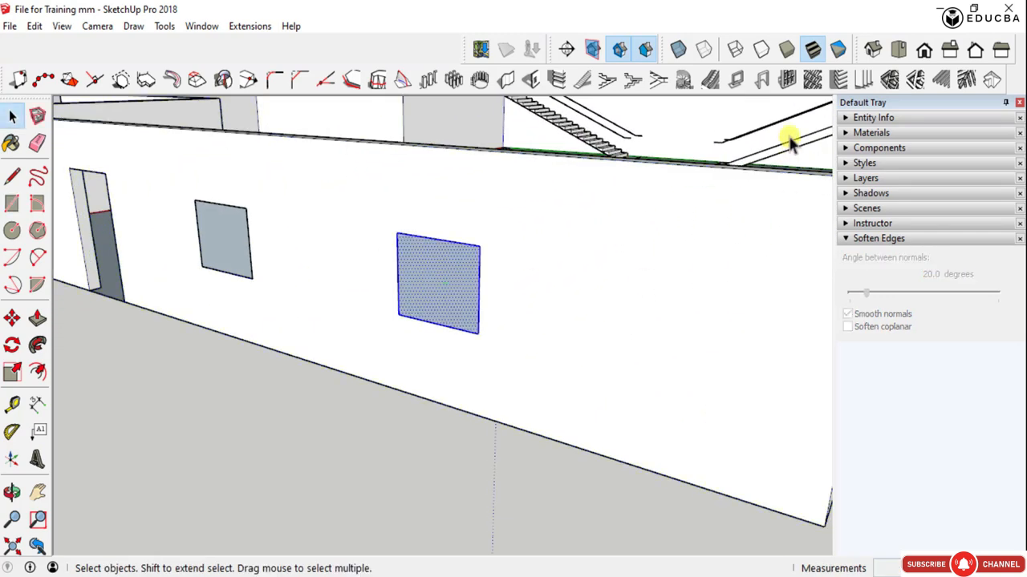
click(787, 80)
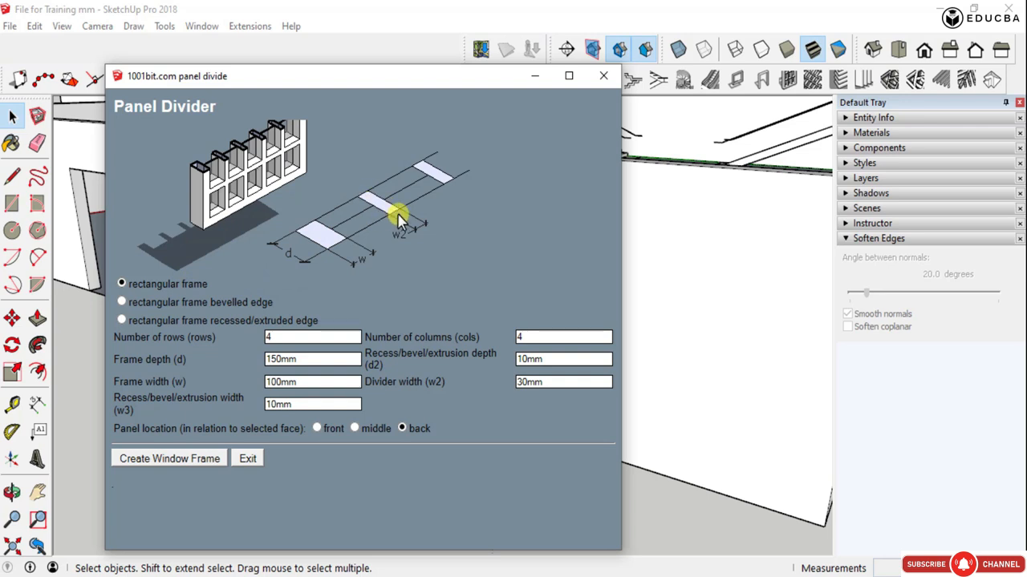
click(122, 302)
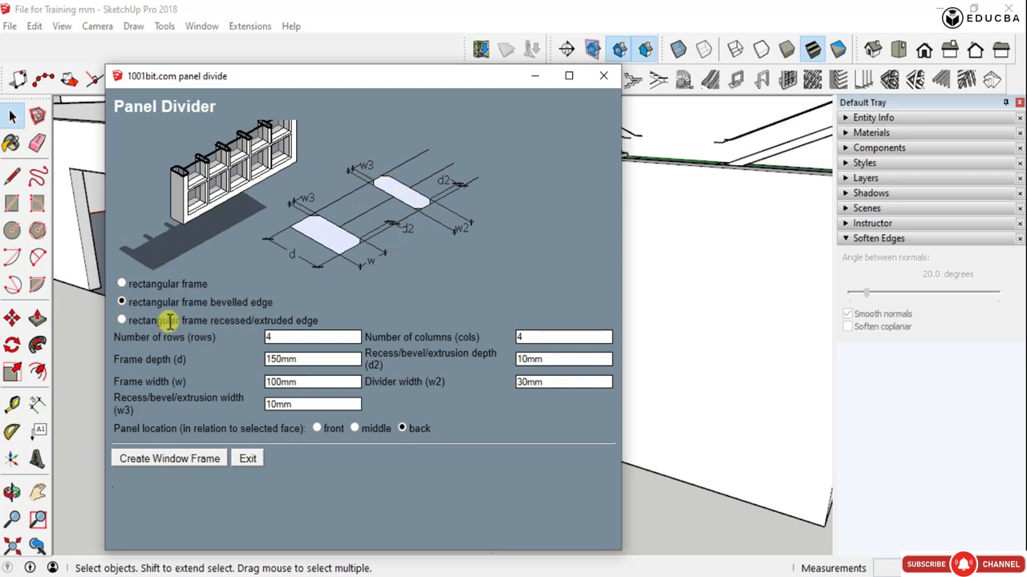
click(122, 321)
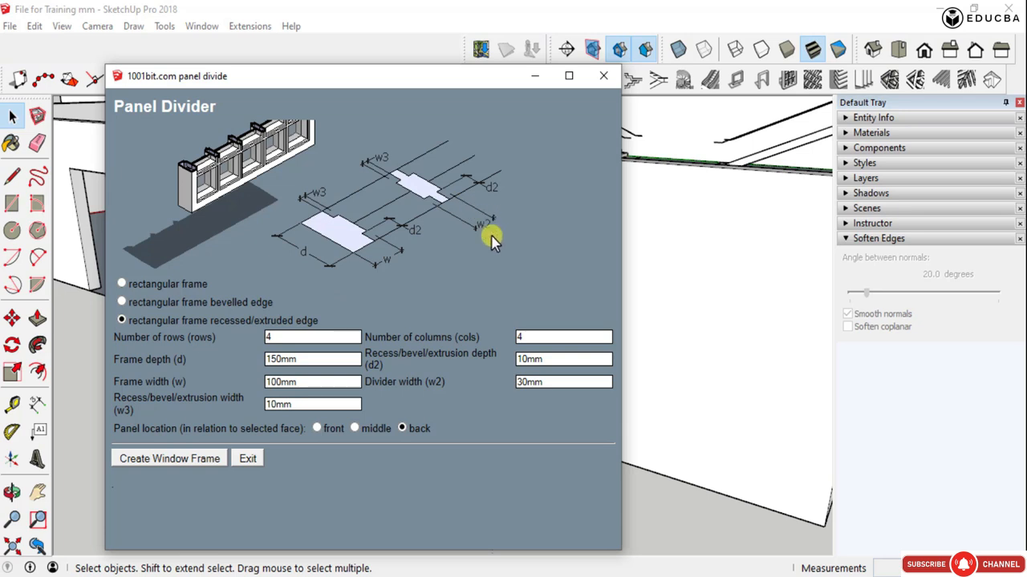
click(122, 284)
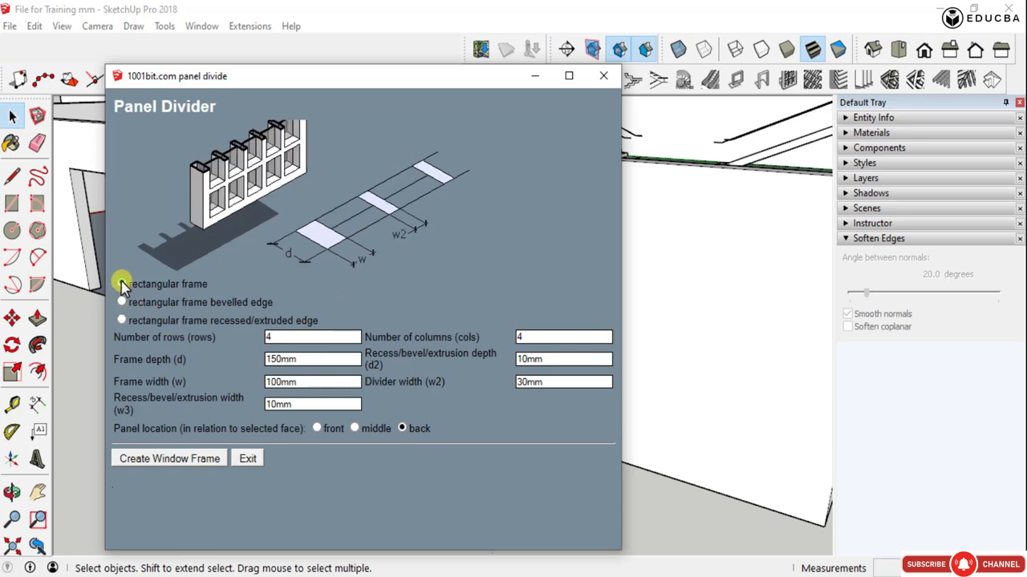
- Set 5 rows, a recess depth of 12 and front panel location, and create the divided frame on the selected window face
double_click(275, 338)
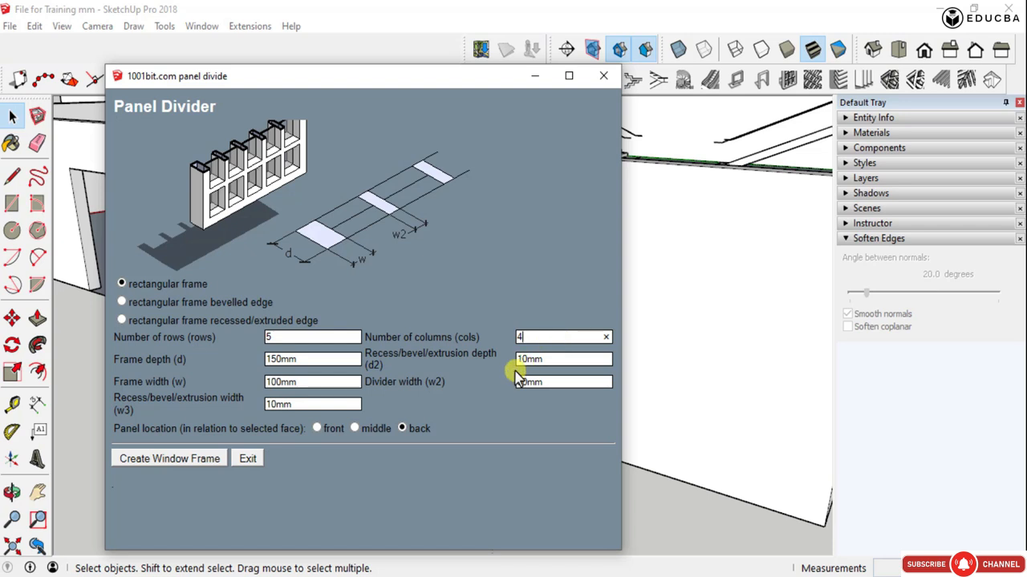
double_click(527, 361)
click(355, 428)
click(318, 428)
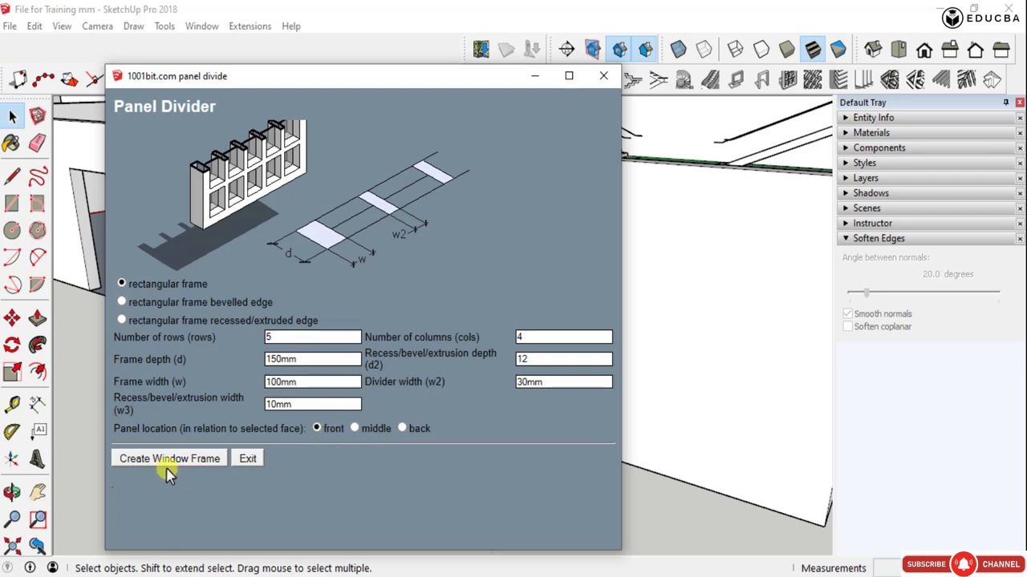
click(207, 464)
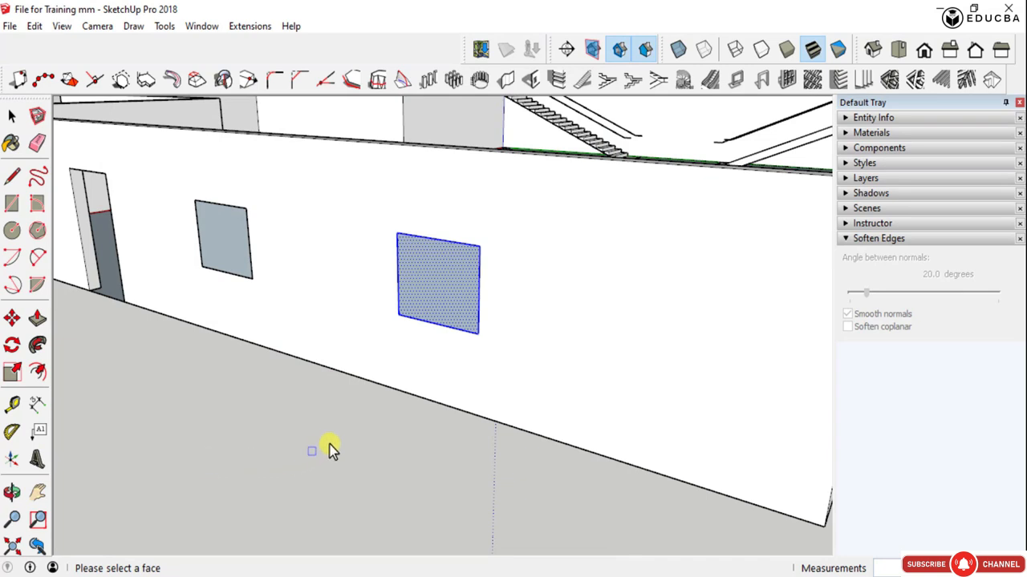
click(439, 288)
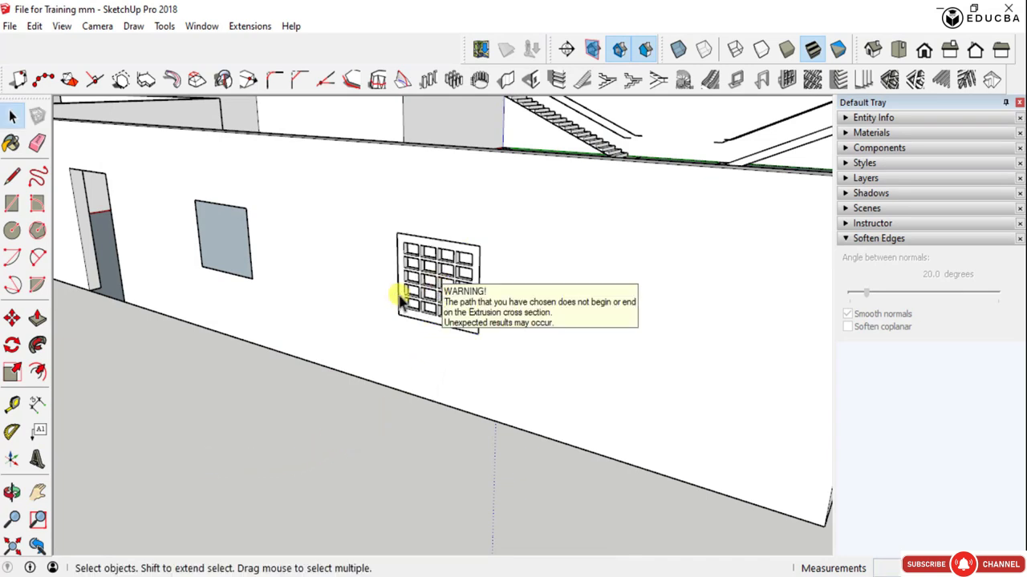
- Open the panel frame's group for editing, delete the face closing its grid cells, and leave the group
scroll(421, 281, up, 4)
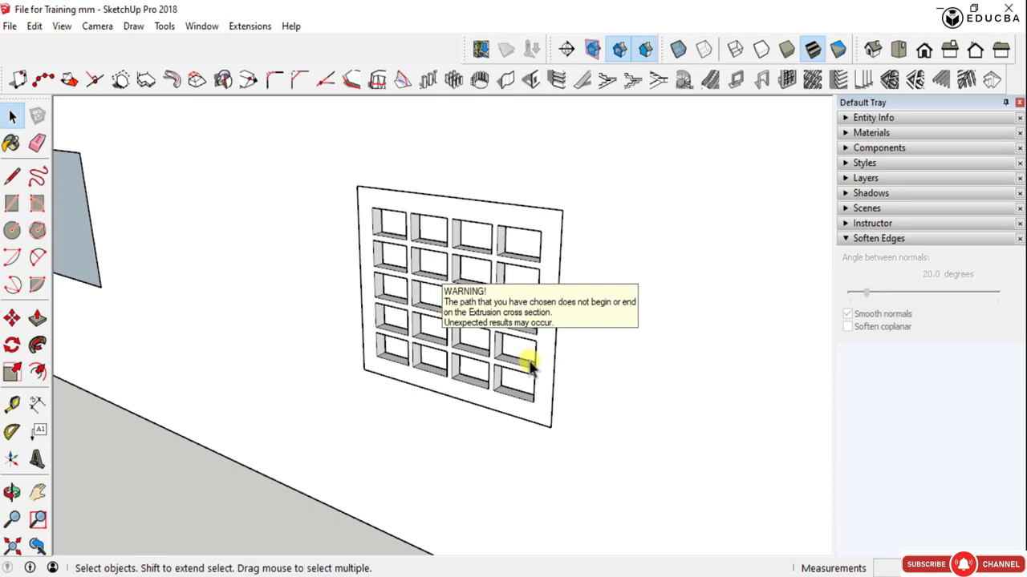
middle_drag(530, 365, 371, 278)
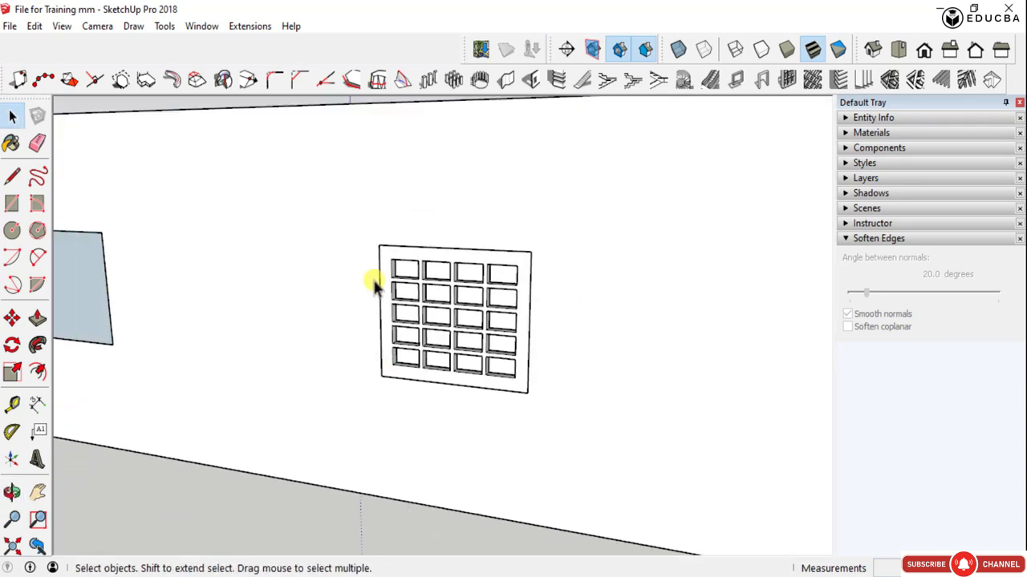
double_click(387, 272)
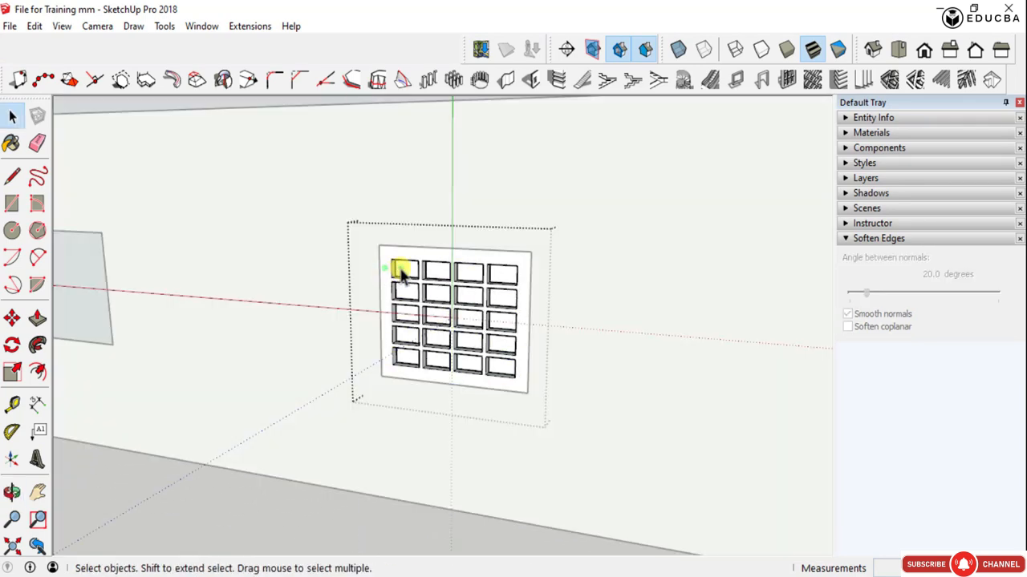
key(Delete)
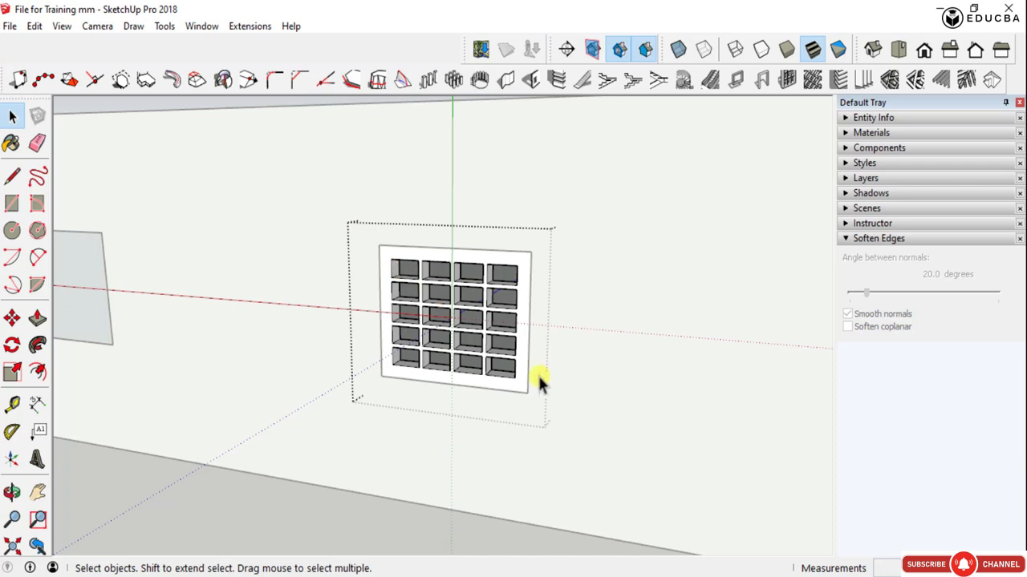
key(Escape)
- Scale the panel frame along its depth from inside the building until it meets the wall's interior face
scroll(509, 360, down, 5)
middle_drag(588, 362, 80, 430)
scroll(408, 323, up, 8)
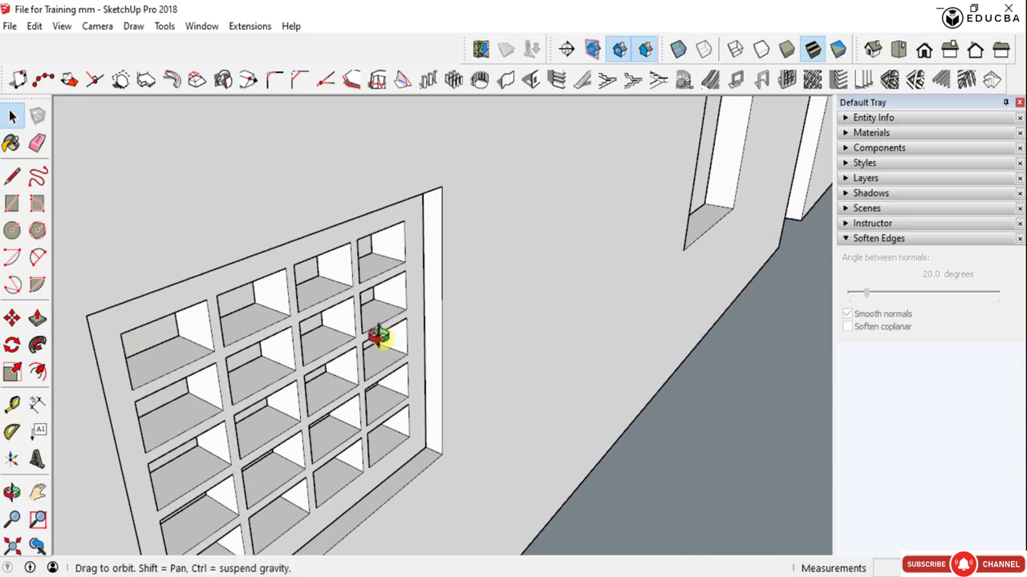
middle_drag(379, 337, 297, 194)
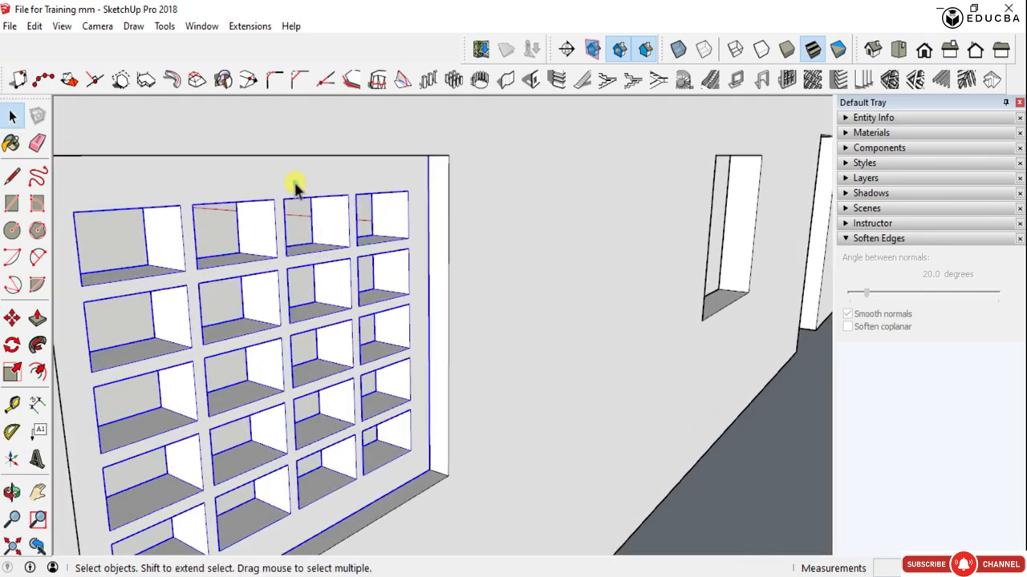
key(s)
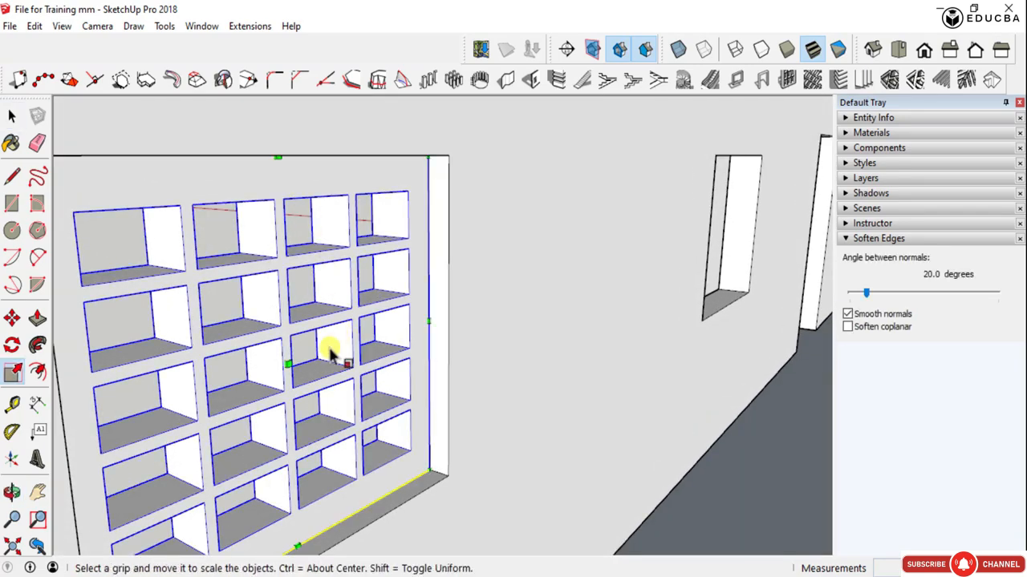
click(288, 362)
click(447, 130)
scroll(536, 320, down, 3)
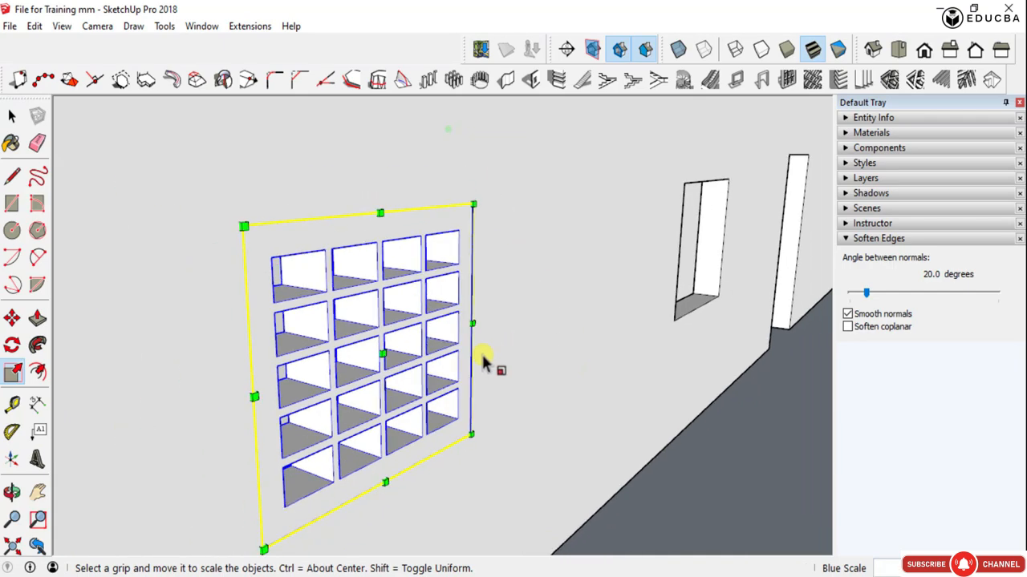
middle_drag(484, 363, 366, 385)
key(space)
- Examine the scaled panel frame in the wall from the interior and the exterior of the building
scroll(616, 231, down, 3)
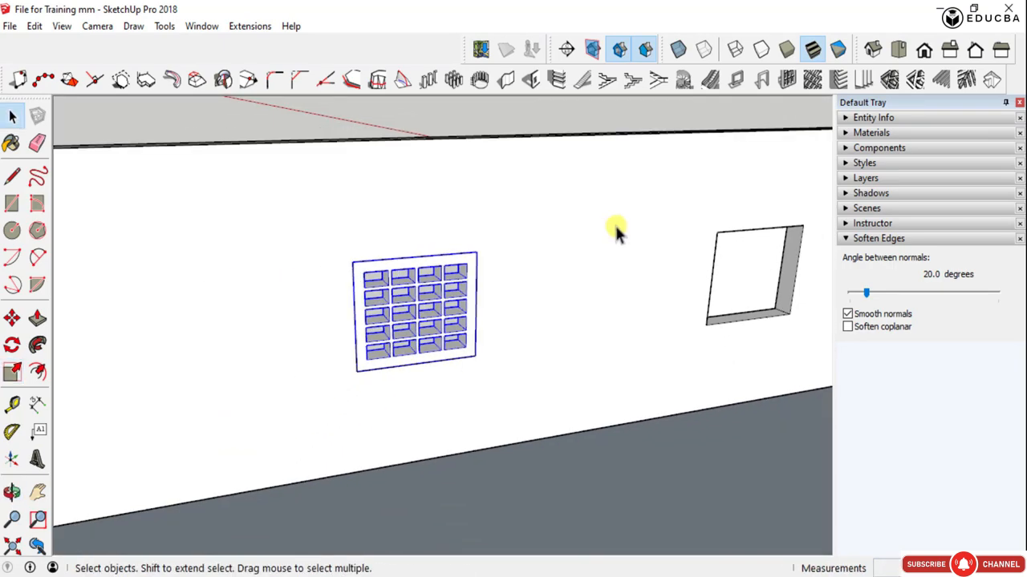
middle_drag(616, 231, 532, 356)
click(300, 168)
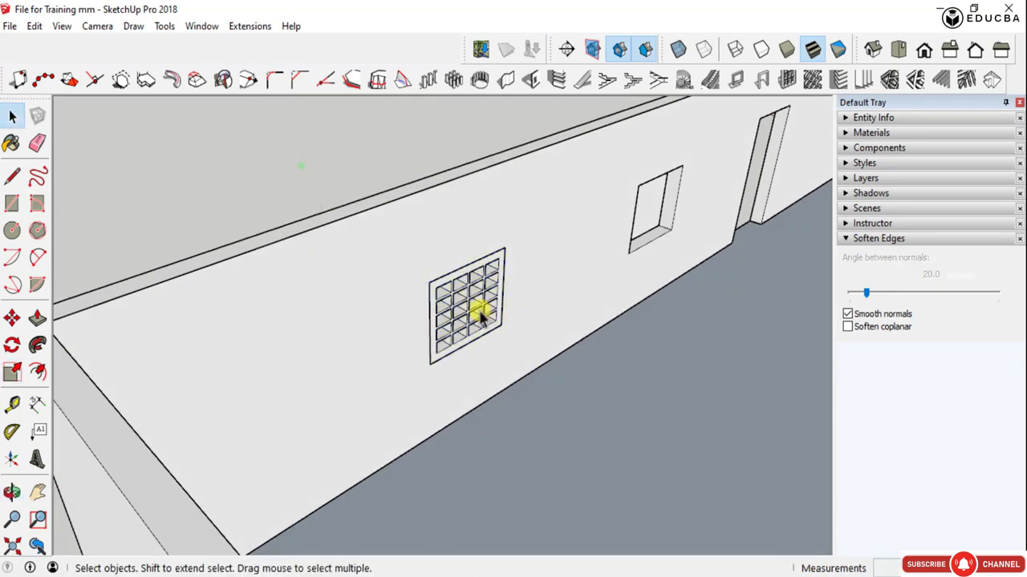
middle_drag(481, 316, 543, 162)
scroll(565, 304, up, 10)
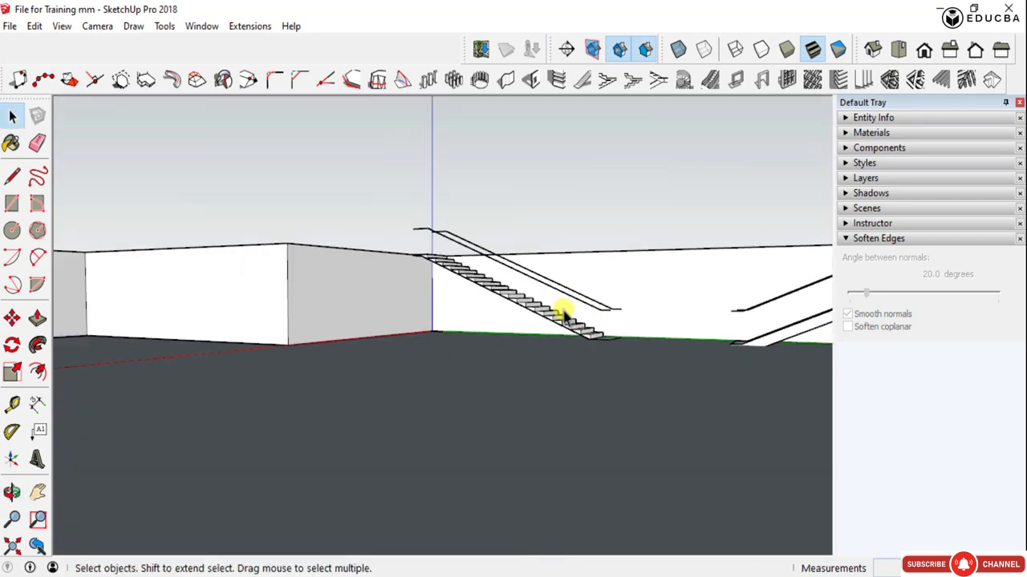
scroll(566, 317, down, 10)
middle_drag(630, 321, 728, 402)
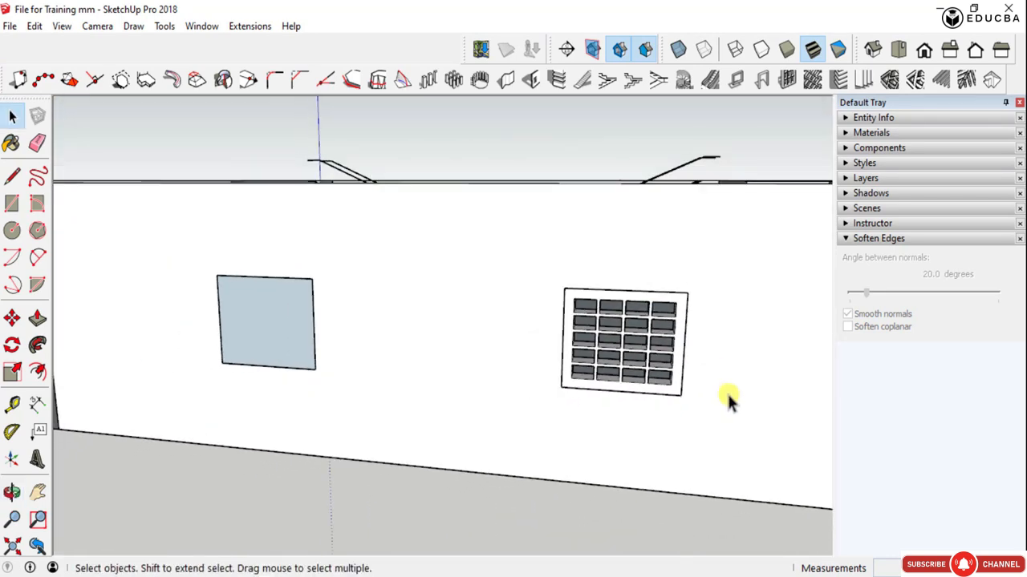
scroll(728, 401, down, 3)
middle_drag(660, 390, 541, 298)
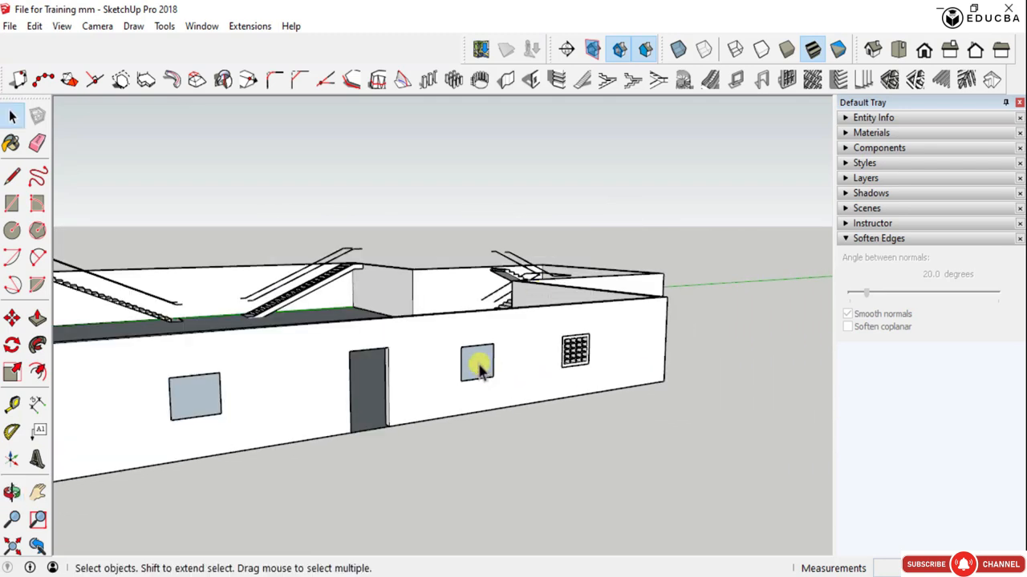
- Select the face over the middle window, review the Create Screen settings and profile setup, and close the dialog
scroll(475, 365, up, 3)
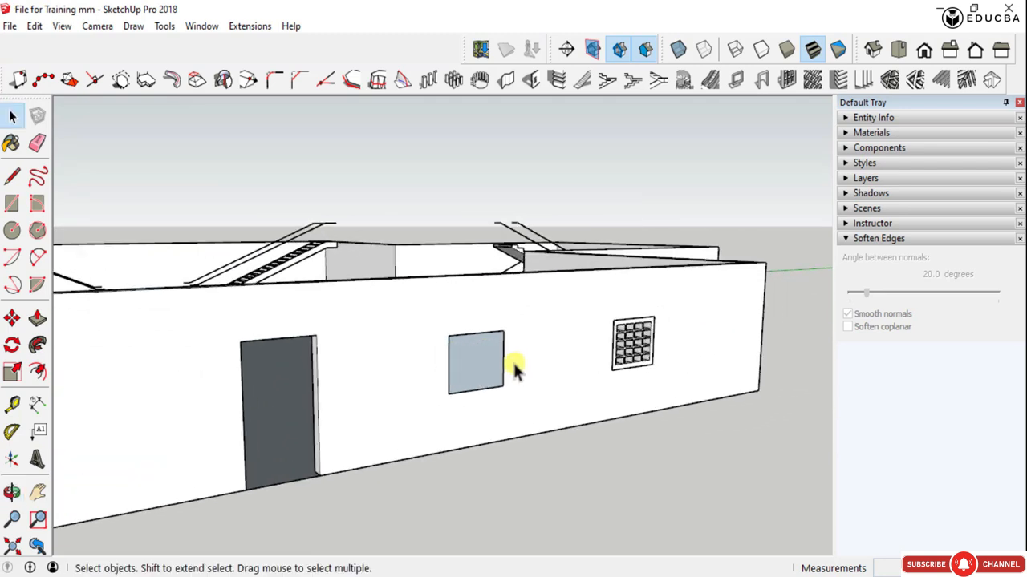
scroll(472, 362, up, 2)
middle_drag(470, 360, 372, 371)
scroll(481, 377, up, 3)
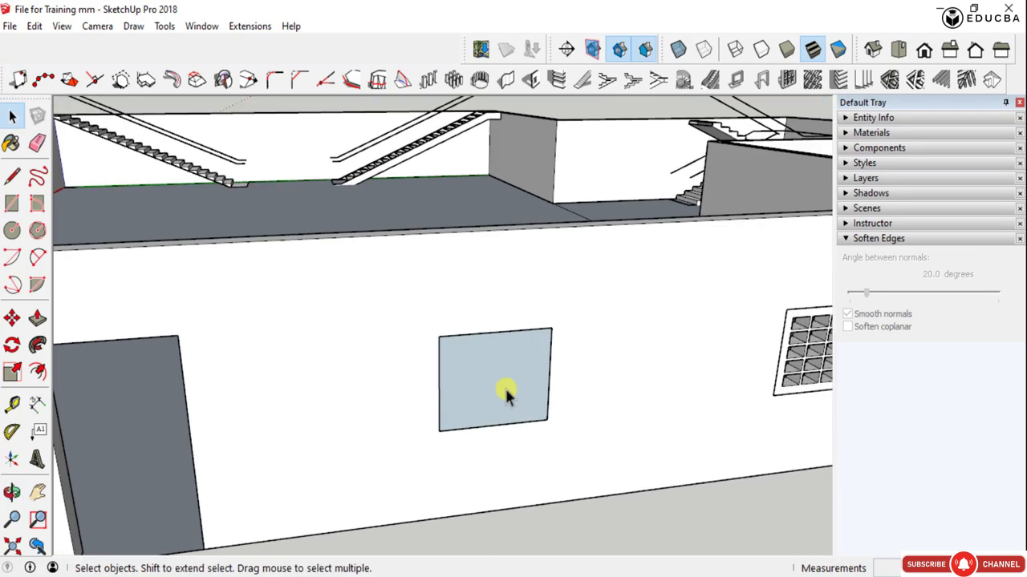
click(476, 366)
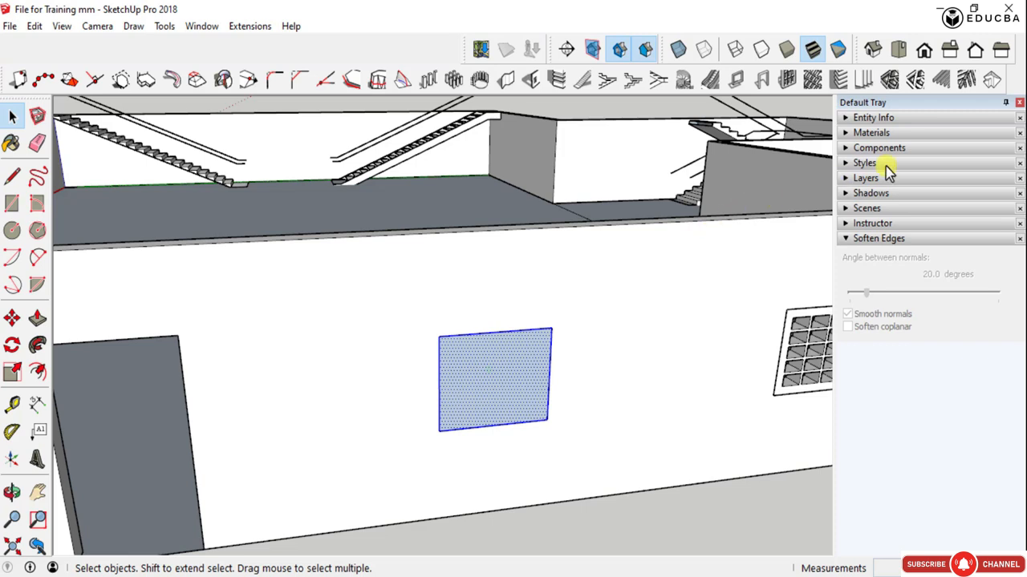
click(810, 82)
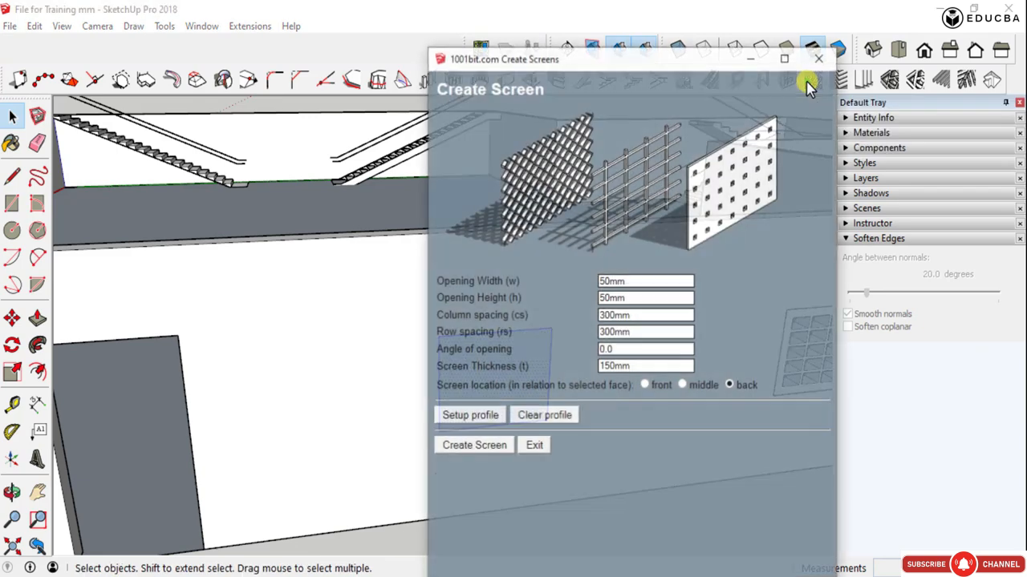
drag(594, 64, 259, 41)
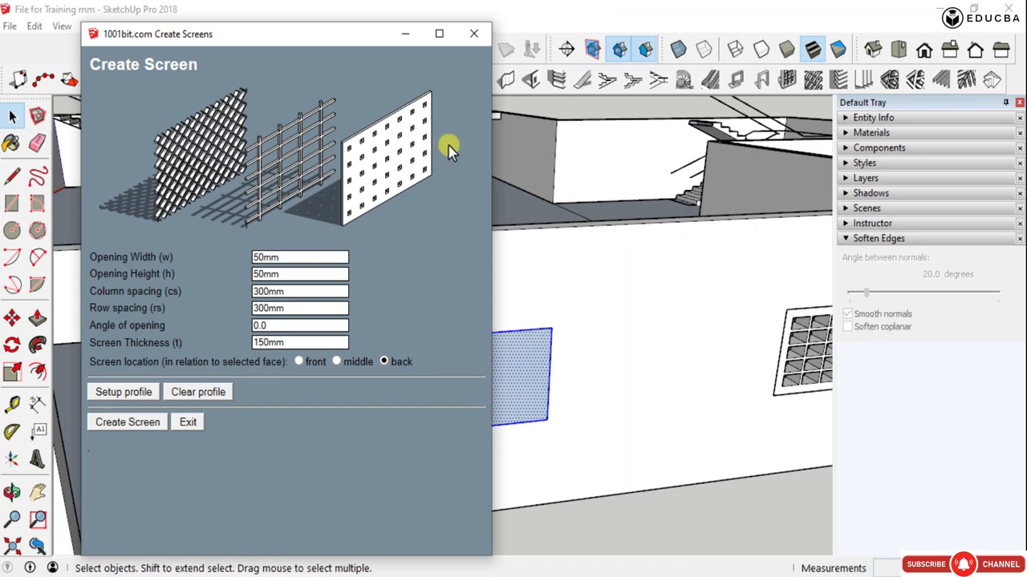
drag(340, 45, 716, 41)
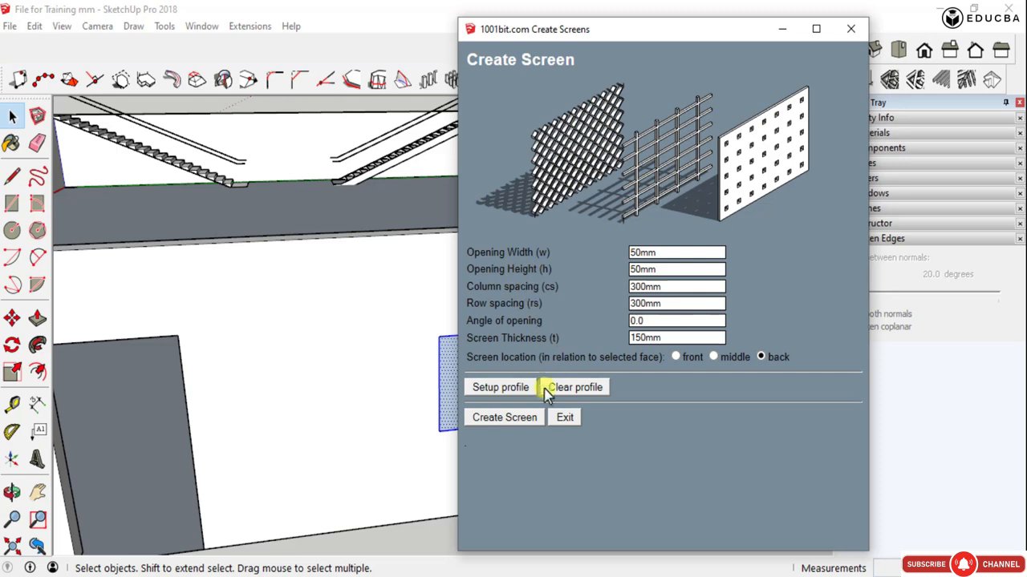
click(515, 391)
click(850, 29)
- Draw a rectangle on the ground in front of the middle window, with one side about 1270 mm
scroll(417, 272, down, 3)
scroll(461, 357, down, 3)
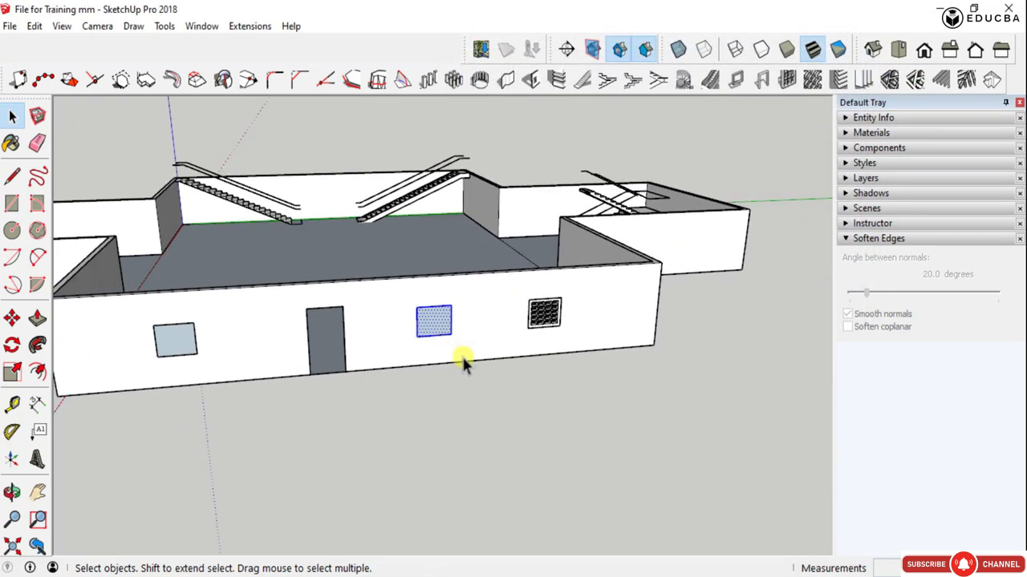
scroll(451, 438, up, 5)
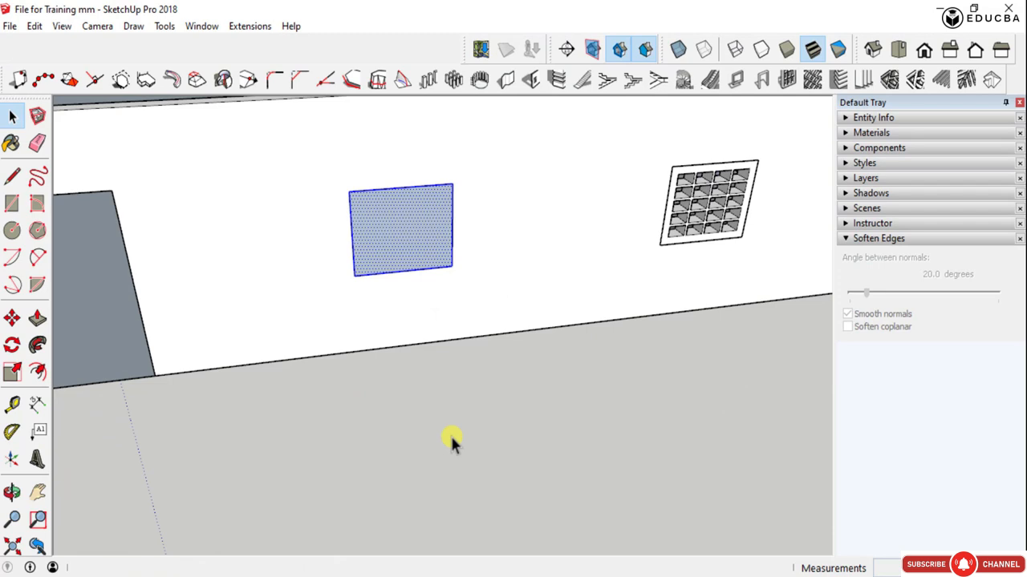
key(r)
click(401, 418)
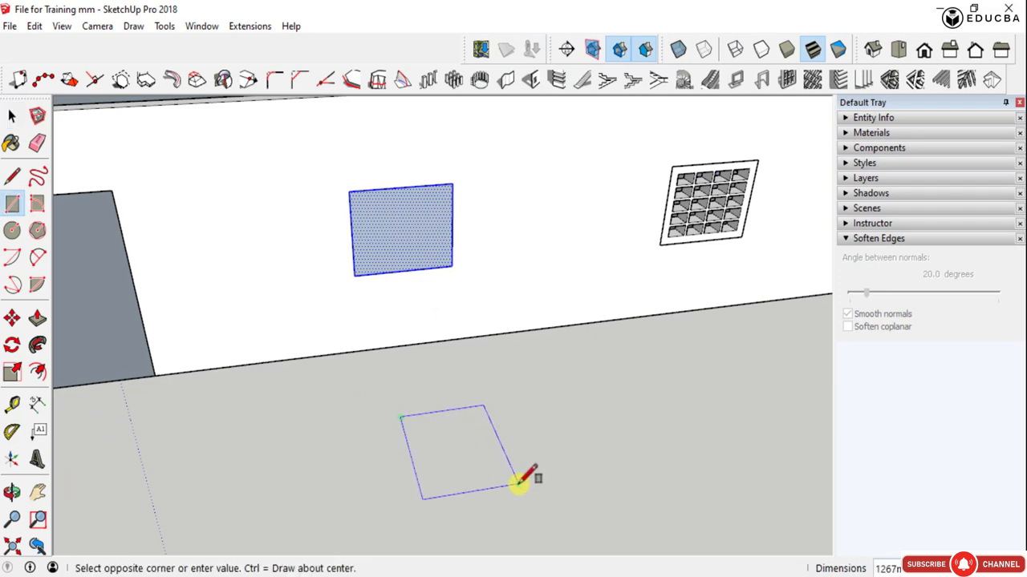
click(519, 483)
- Draw one side of an S-shaped outline on the ground rectangle with five connected lines, the fourth running diagonally
scroll(461, 454, up, 1)
key(l)
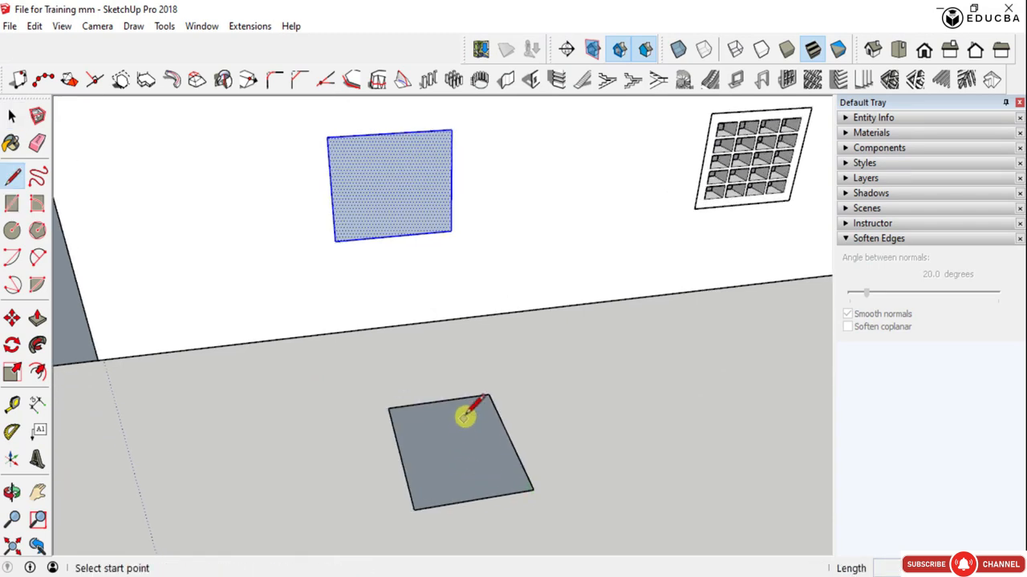
click(467, 413)
click(411, 418)
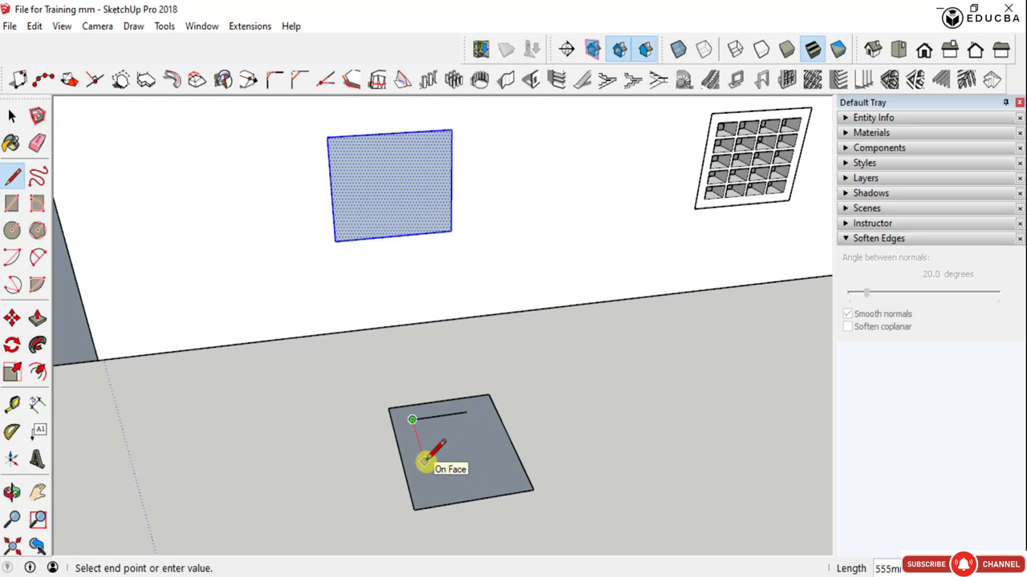
click(424, 461)
click(482, 453)
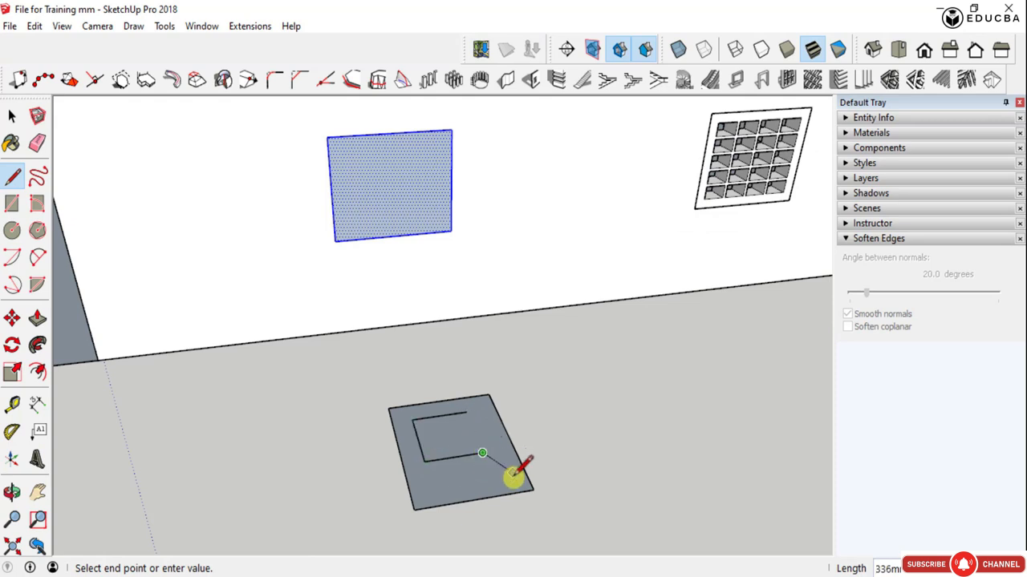
scroll(514, 479, up, 1)
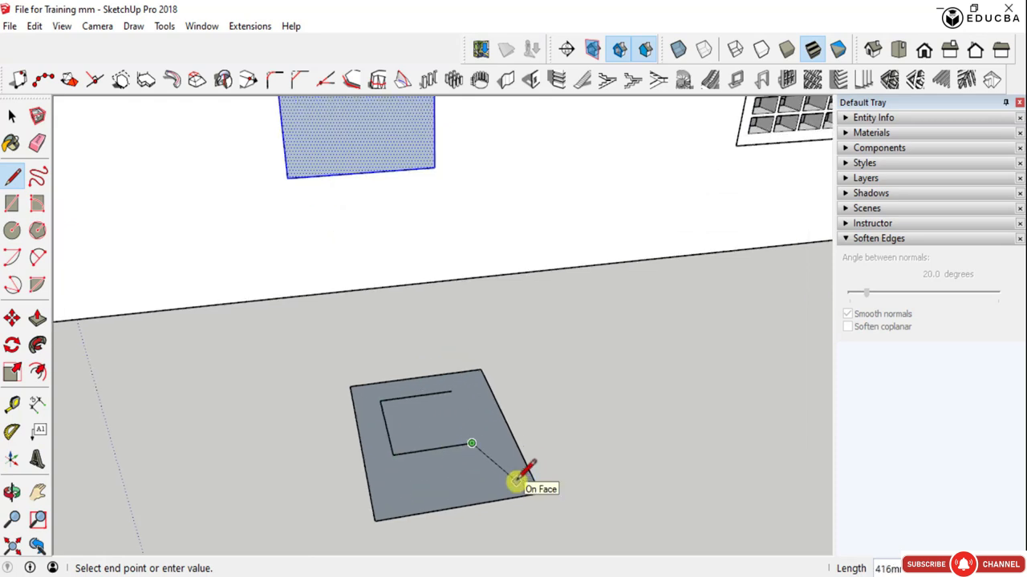
click(516, 478)
click(389, 495)
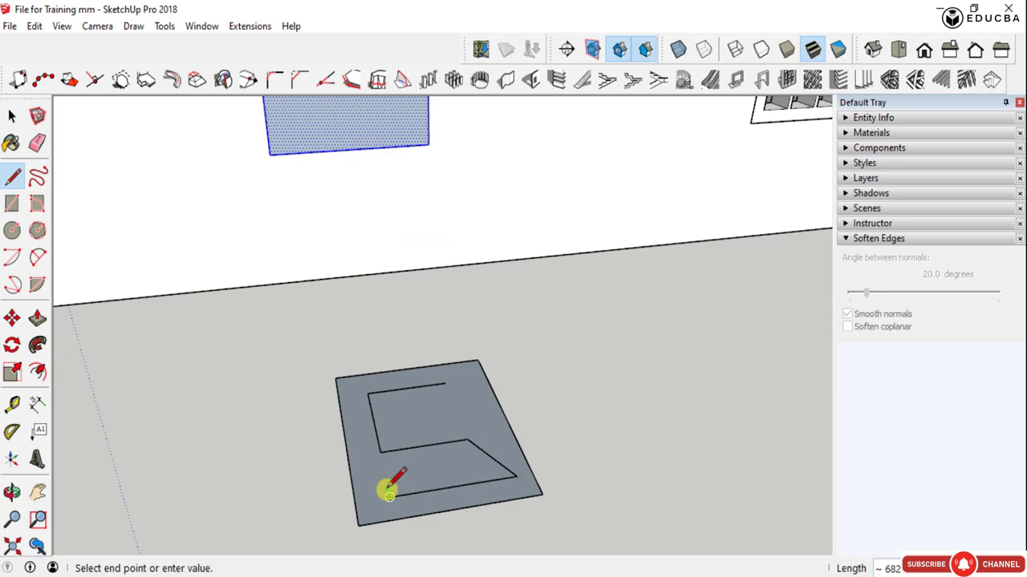
key(Escape)
- Close the S-shaped outline with a second run of lines parallel to the first, extending slightly past the rectangle's edge
click(445, 385)
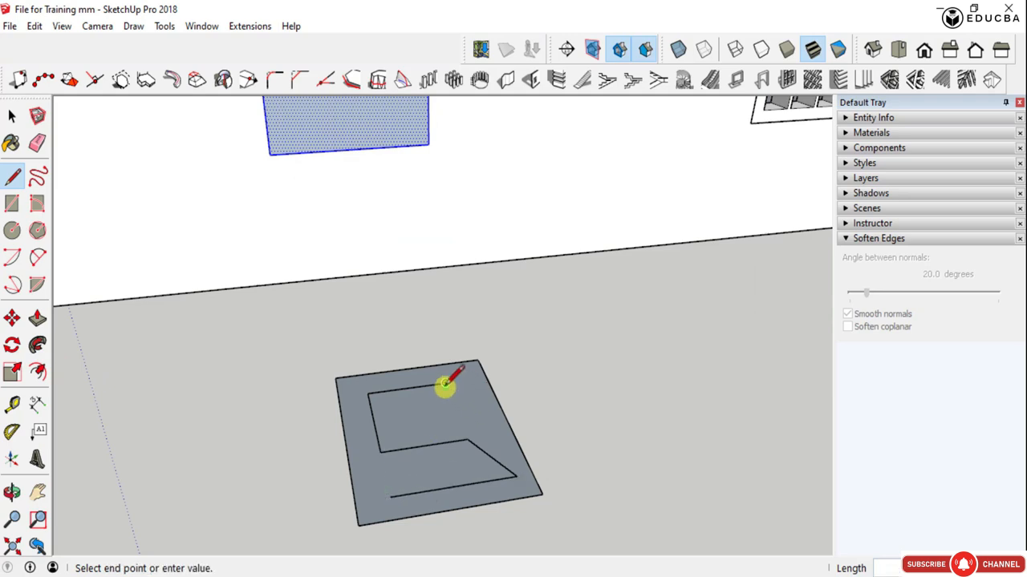
click(453, 403)
click(397, 406)
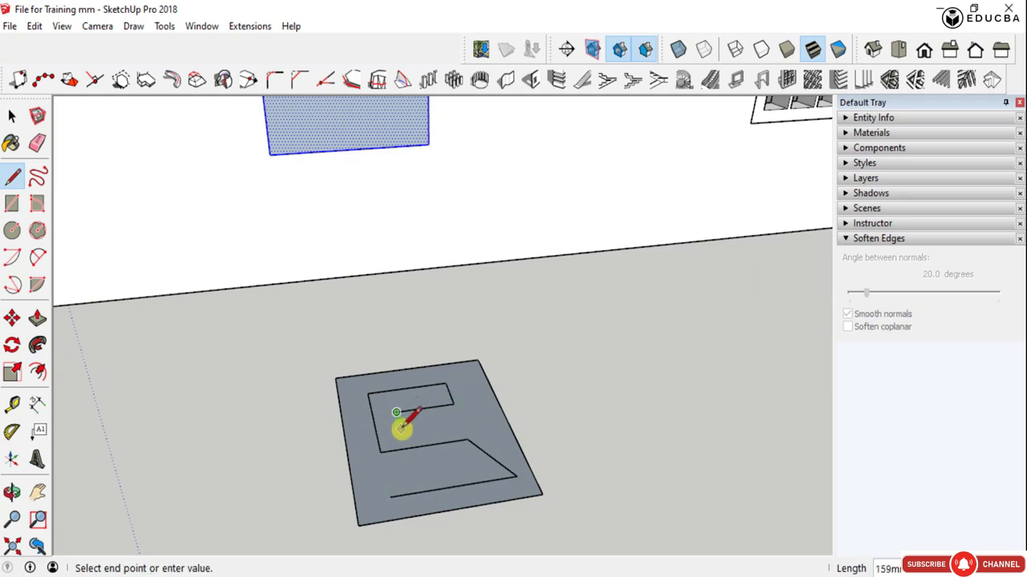
click(401, 429)
click(479, 418)
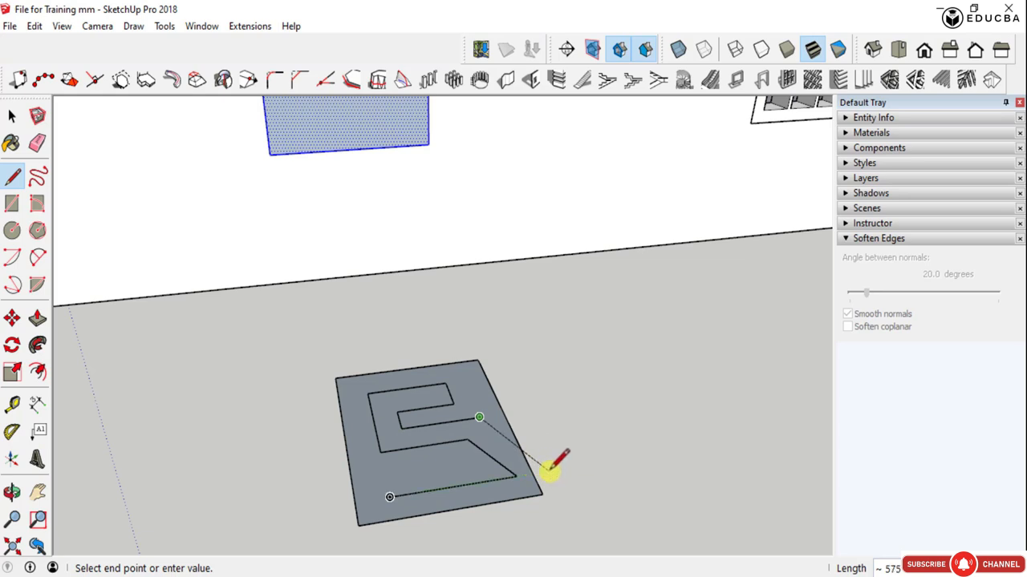
click(551, 472)
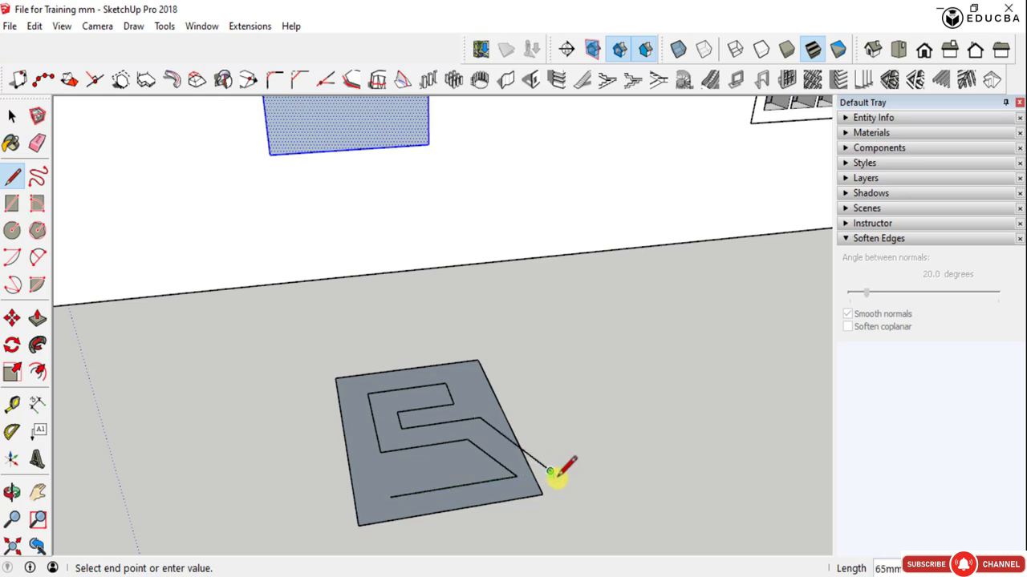
click(559, 490)
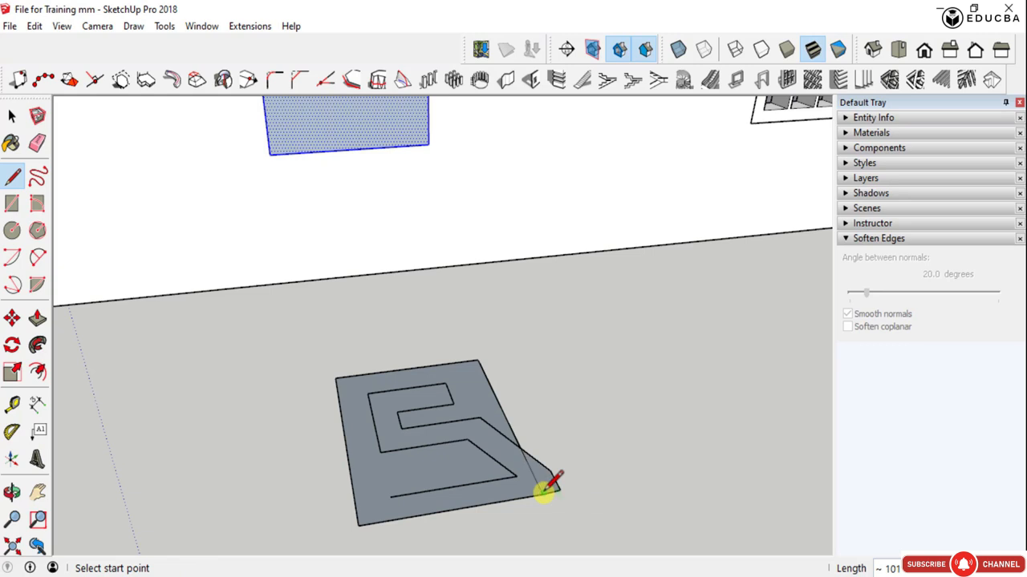
click(389, 497)
click(395, 518)
- Delete the leftover rectangle face and erase its remaining edges around the S-shaped face
key(space)
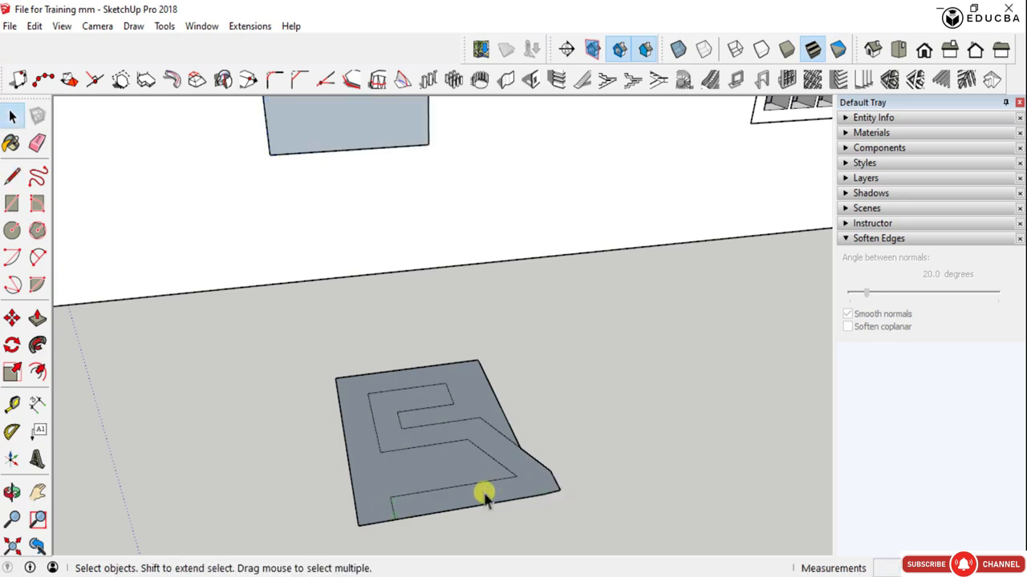
click(423, 472)
key(Delete)
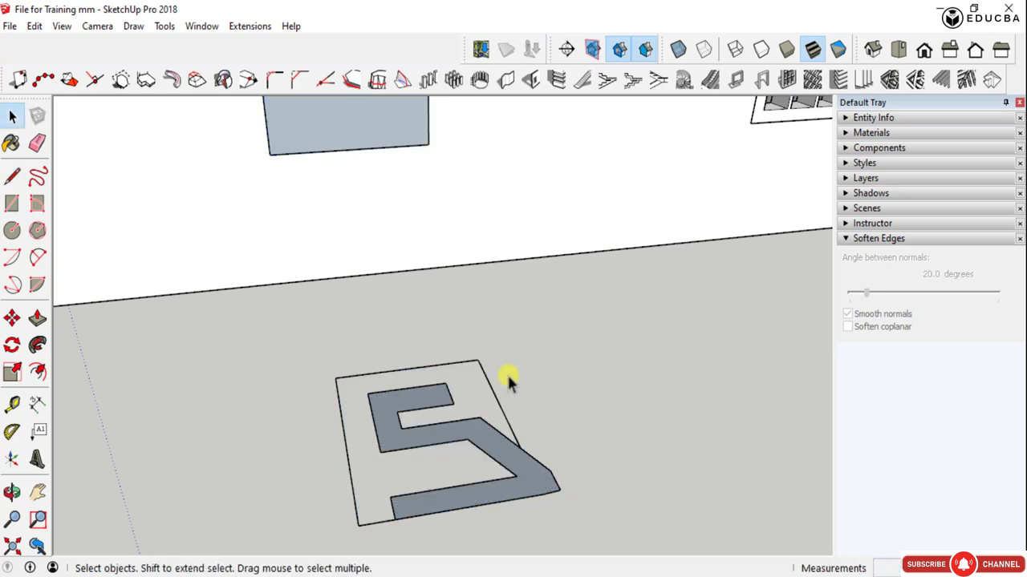
key(e)
mouse_move(523, 366)
mouse_down()
mouse_move(465, 355)
mouse_move(329, 380)
mouse_move(350, 393)
mouse_move(353, 460)
mouse_up()
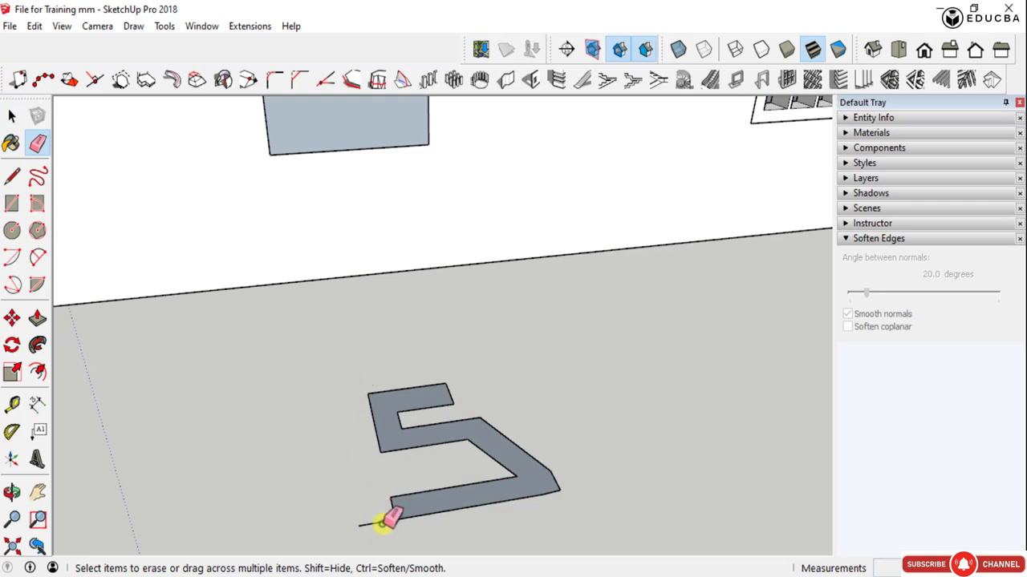
drag(384, 519, 442, 506)
- Select the S-shaped face with its edges and scale it down uniformly to about 0.25 of its size
key(space)
double_click(449, 507)
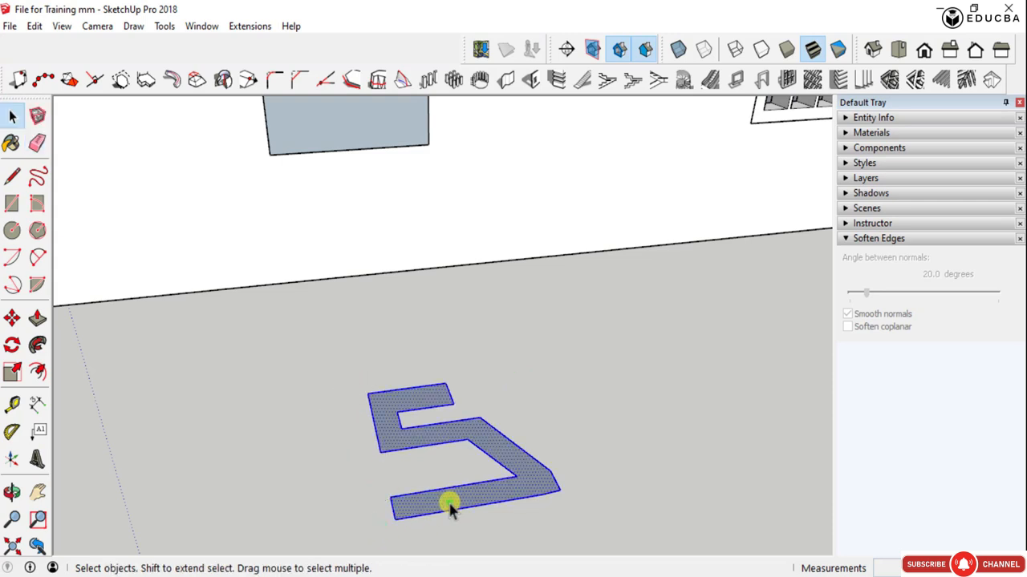
middle_drag(423, 442, 488, 463)
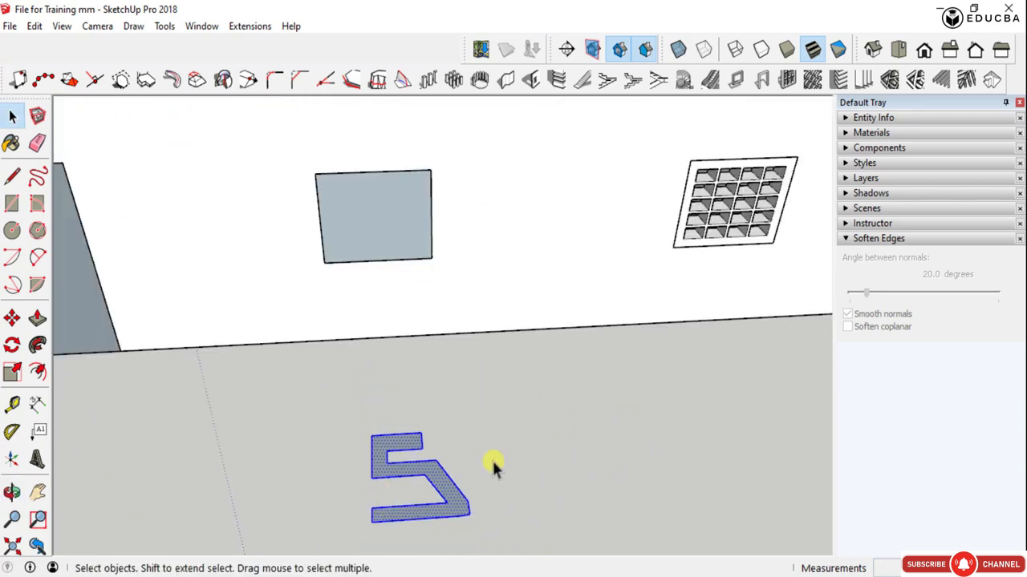
click(491, 491)
scroll(406, 476, up, 2)
scroll(409, 465, down, 3)
click(409, 465)
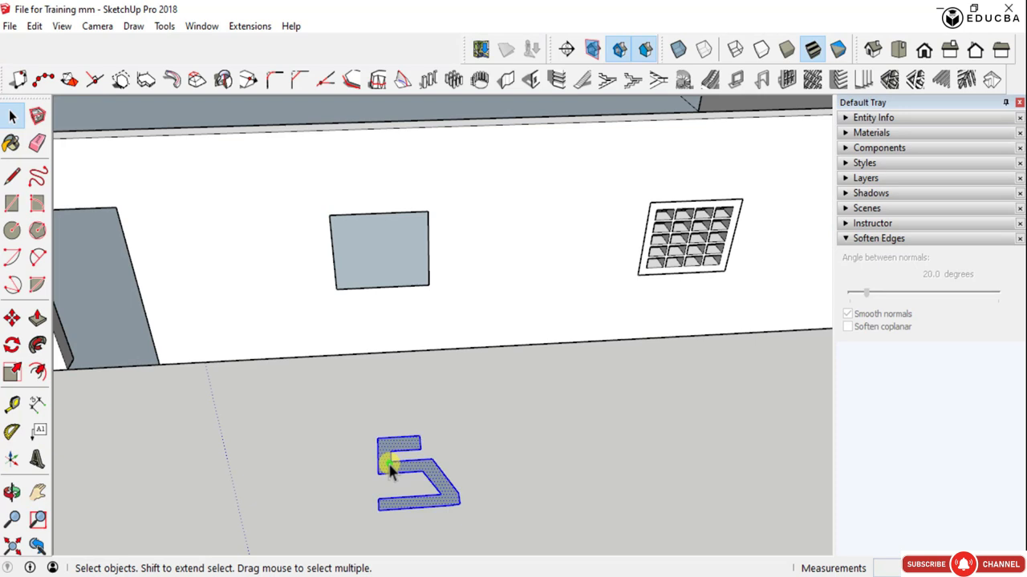
key(s)
drag(374, 427, 413, 470)
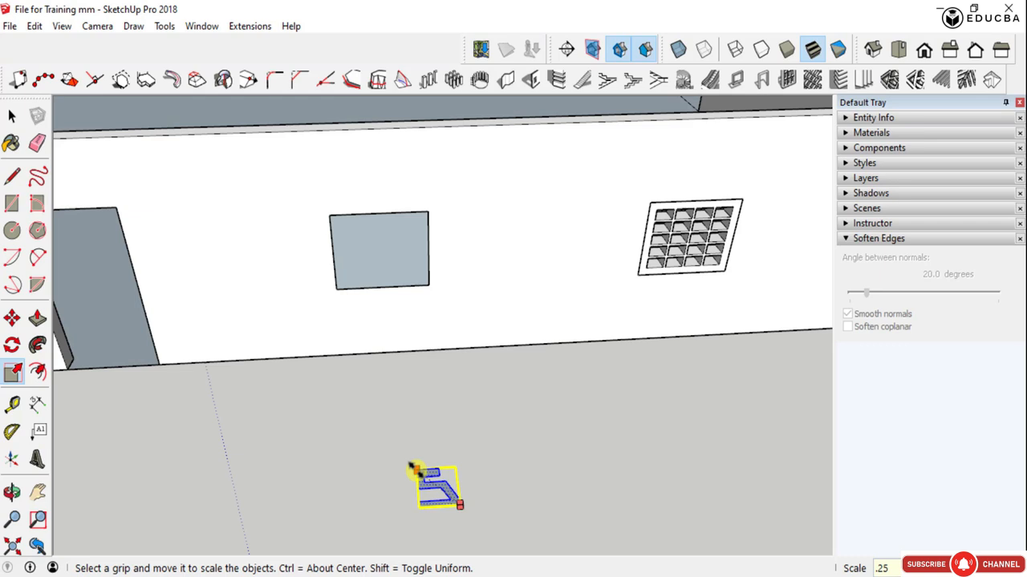
drag(412, 470, 416, 471)
key(space)
click(486, 492)
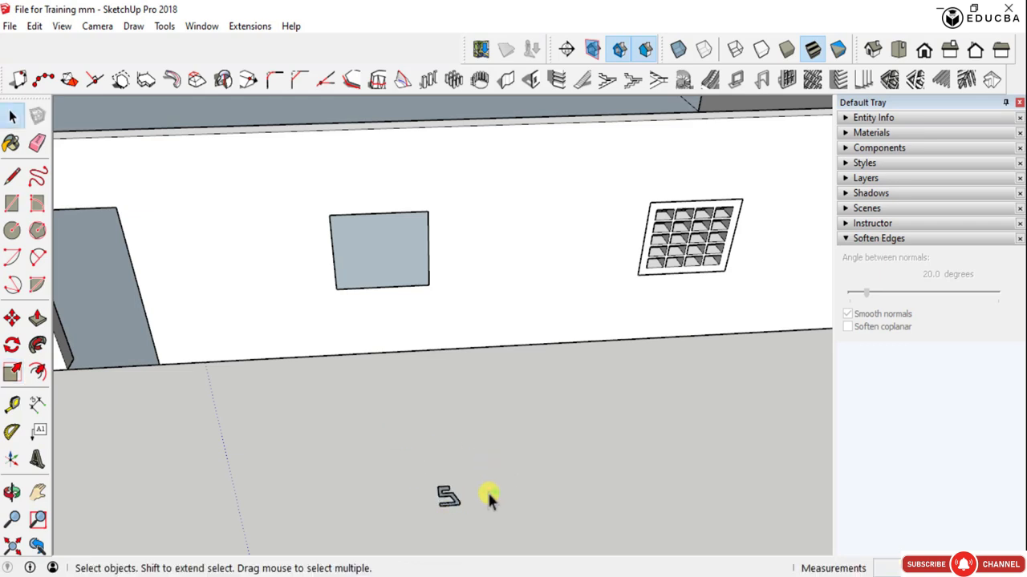
scroll(453, 498, up, 4)
scroll(453, 499, up, 2)
scroll(441, 485, down, 4)
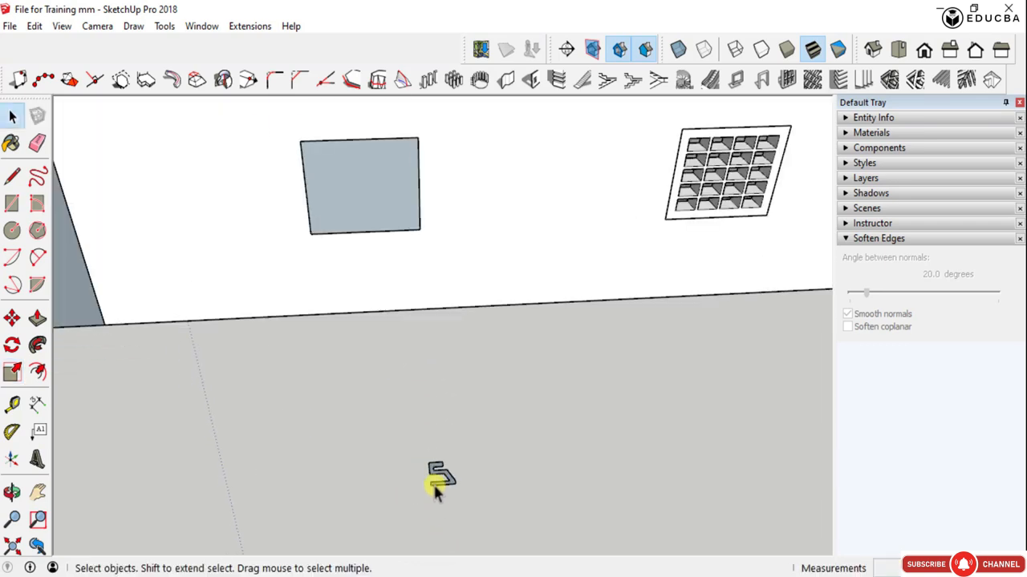
drag(356, 425, 473, 510)
key(m)
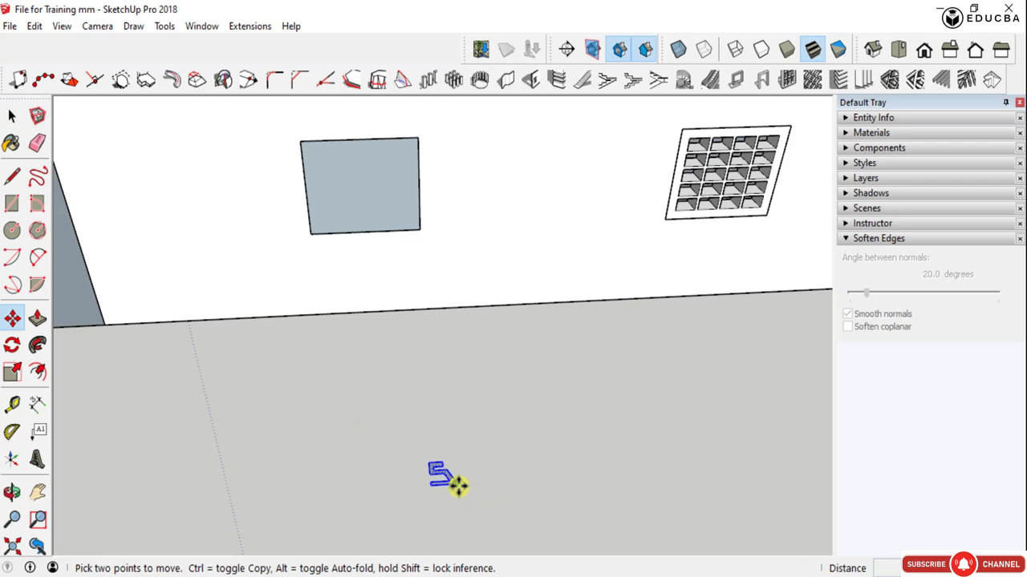
click(457, 485)
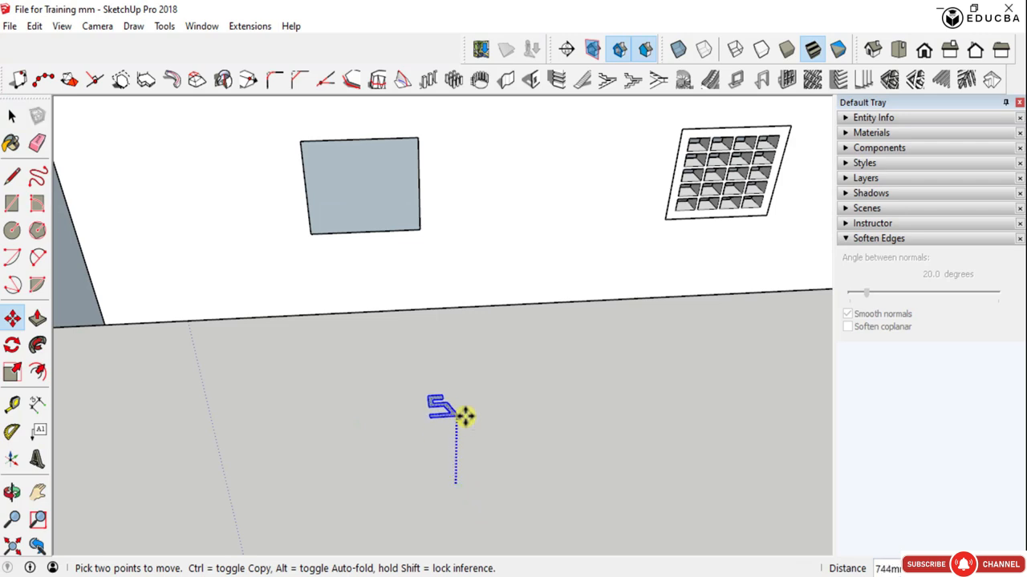
click(521, 305)
middle_drag(518, 310, 495, 365)
scroll(495, 366, down, 3)
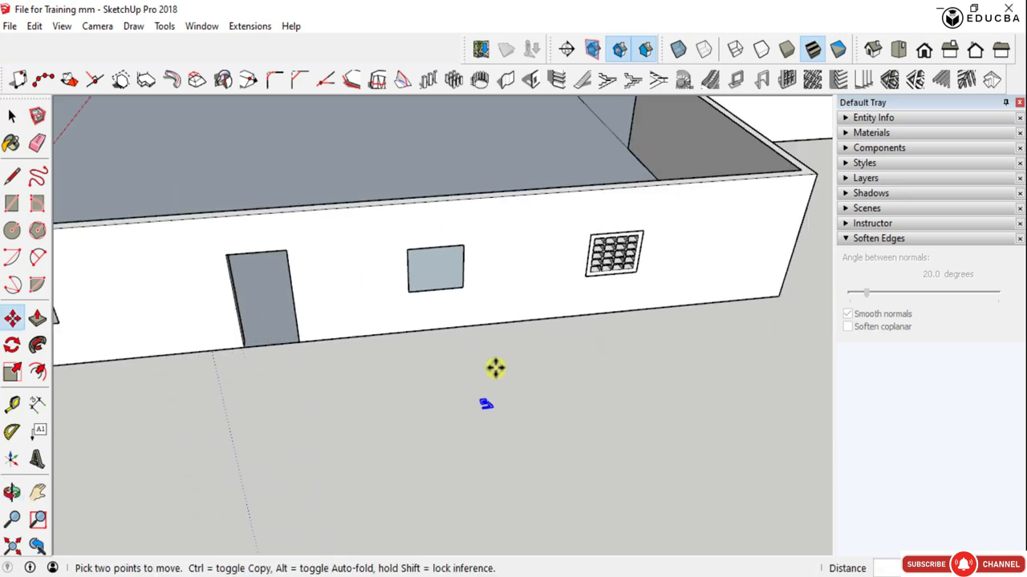
- Select the face over the middle window and open the Create Screen settings, placing the dialog clear of the window and profile
key(space)
scroll(487, 400, up, 3)
click(388, 189)
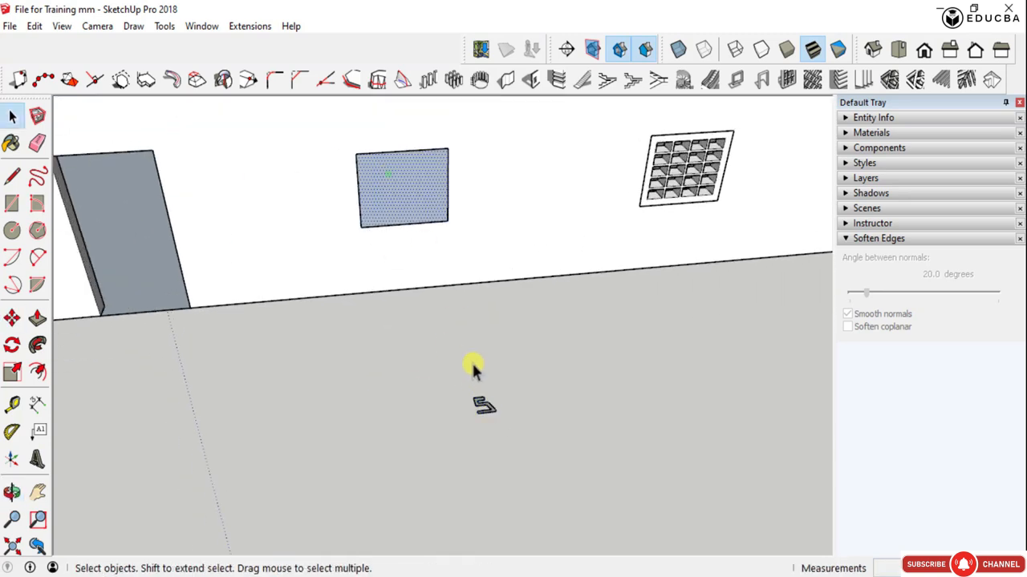
click(485, 407)
click(403, 194)
click(487, 412)
click(389, 186)
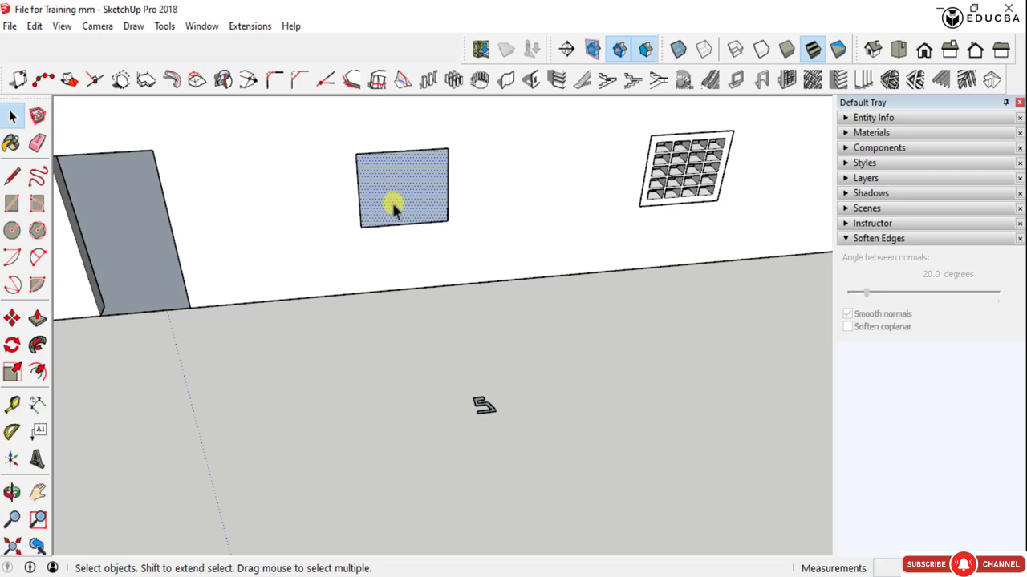
click(813, 81)
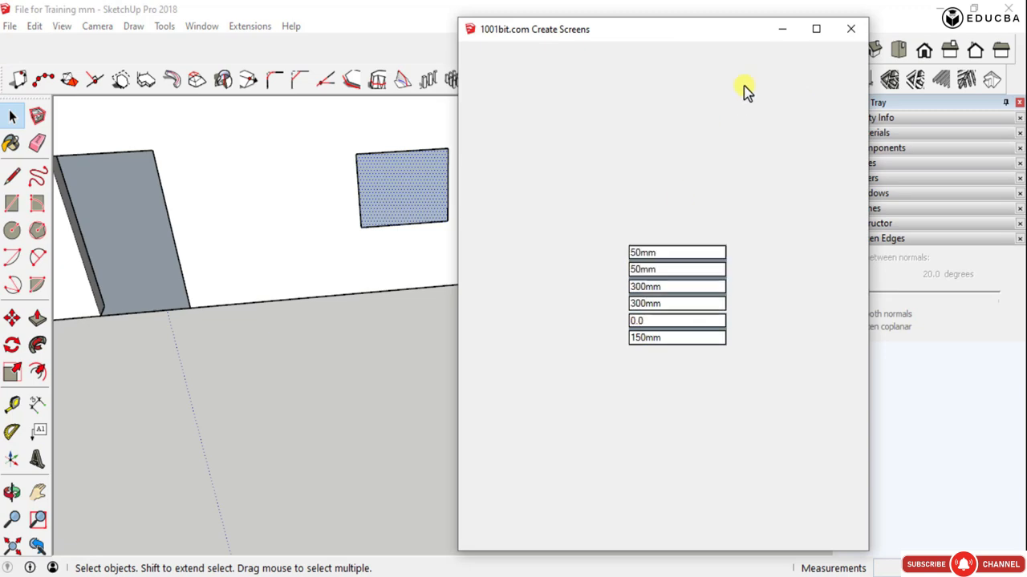
drag(722, 32, 338, 23)
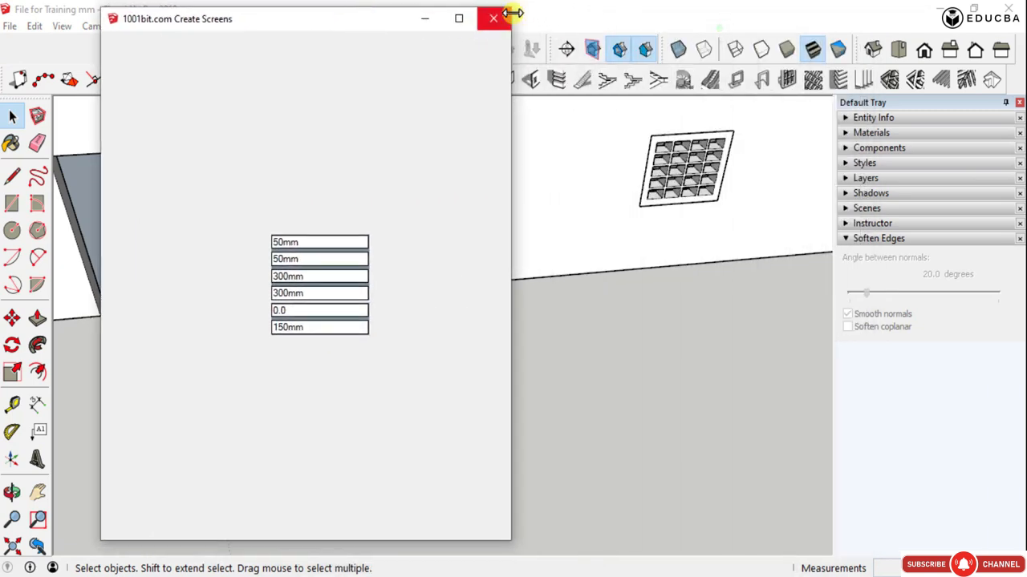
click(494, 18)
click(809, 83)
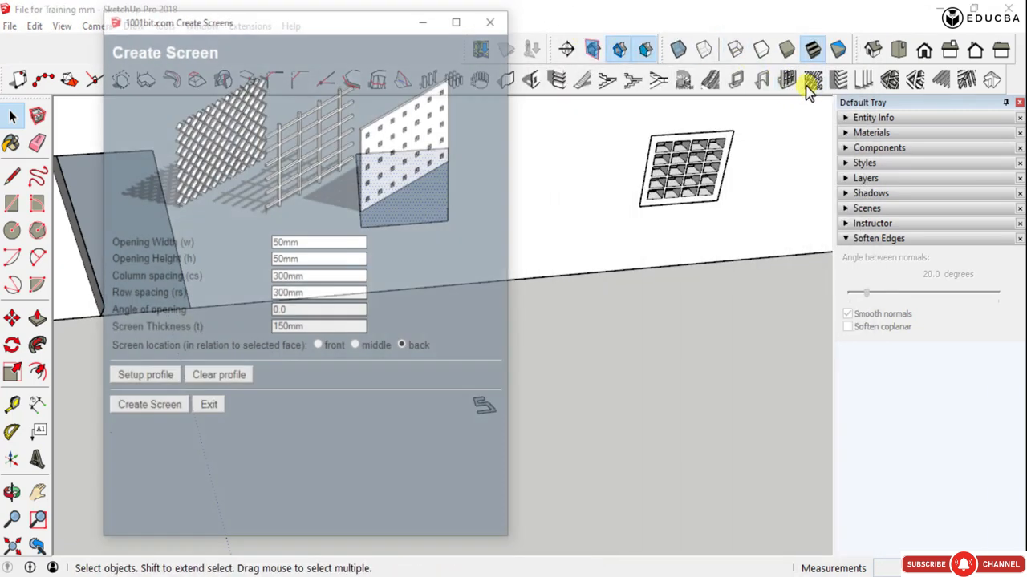
drag(288, 24, 779, 24)
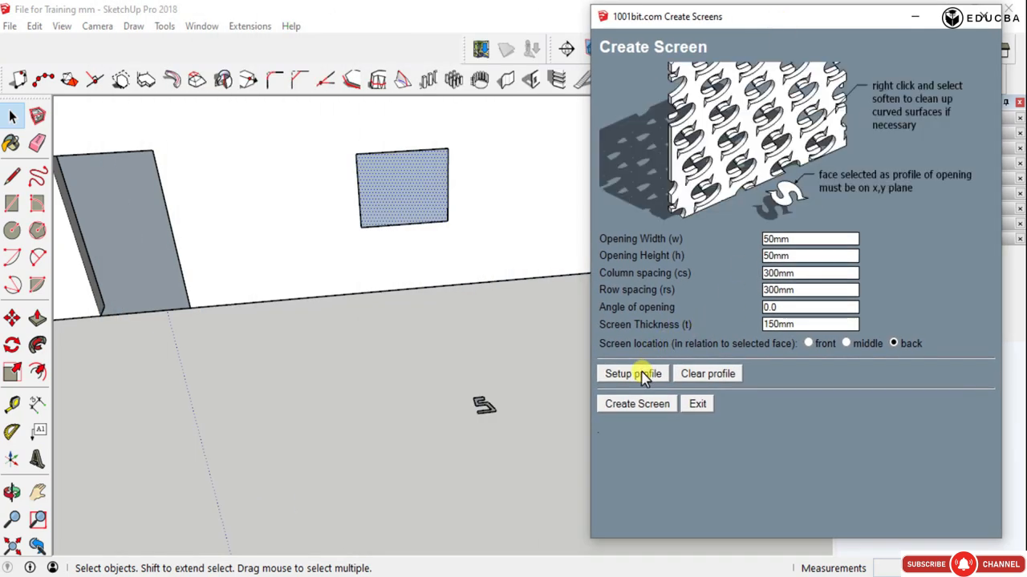
- Set the S-shaped ground face as the opening profile and create the perforated screen in the middle window
click(635, 375)
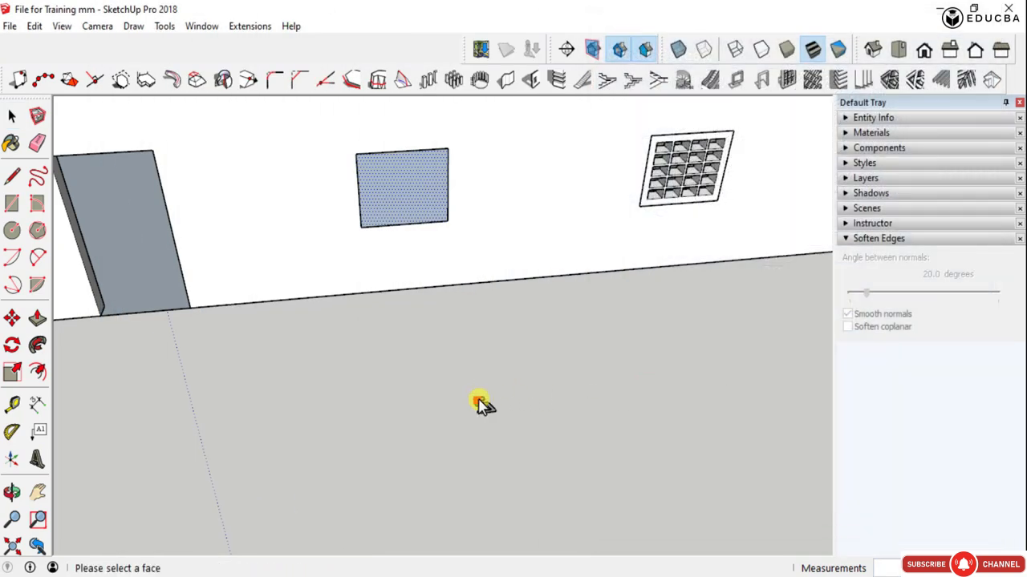
scroll(479, 404, up, 10)
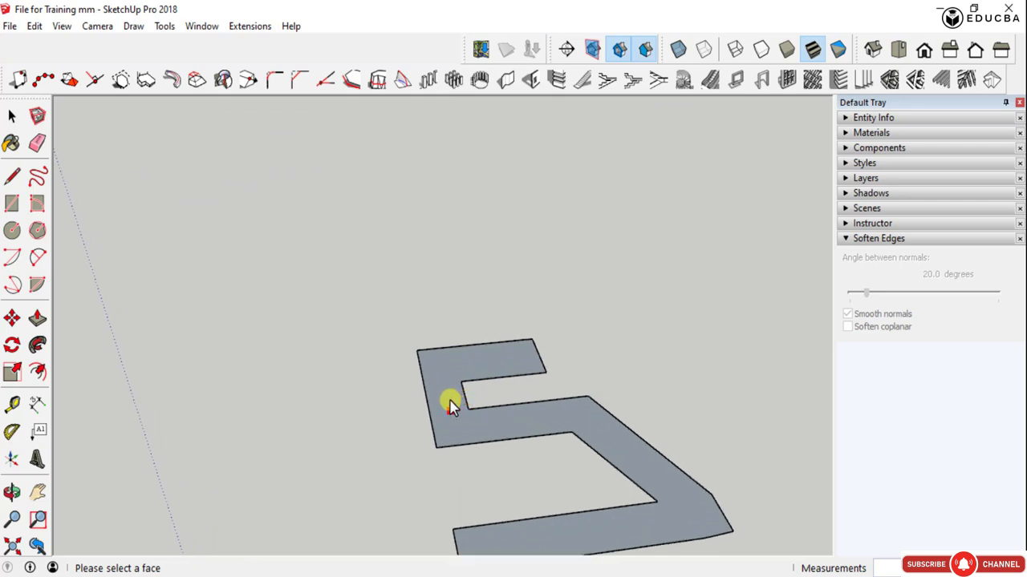
click(451, 406)
scroll(465, 405, down, 5)
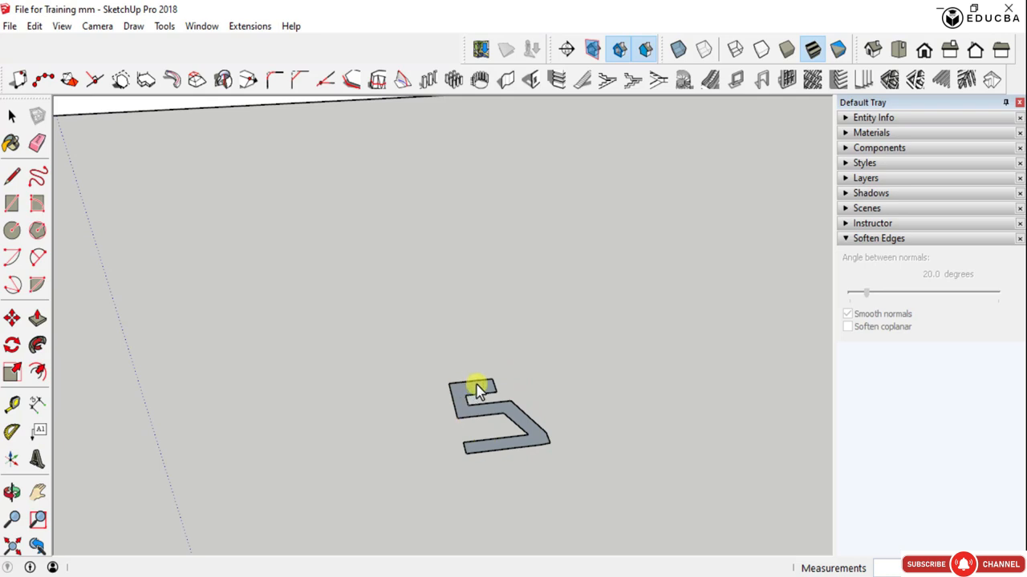
scroll(505, 411, down, 6)
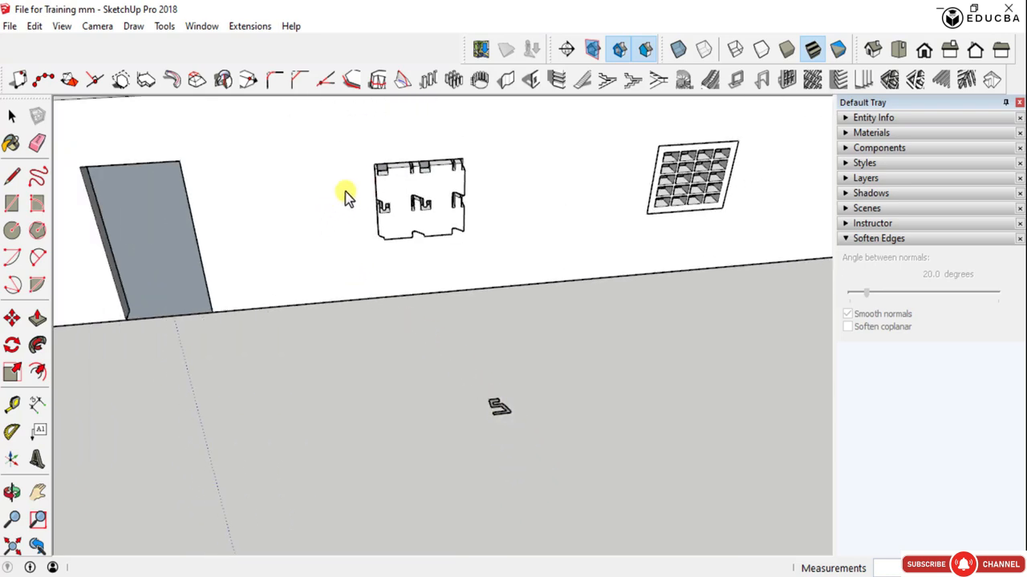
- Inspect the perforated screen in the middle window up close and undo its creation
scroll(422, 175, up, 5)
middle_drag(461, 240, 536, 195)
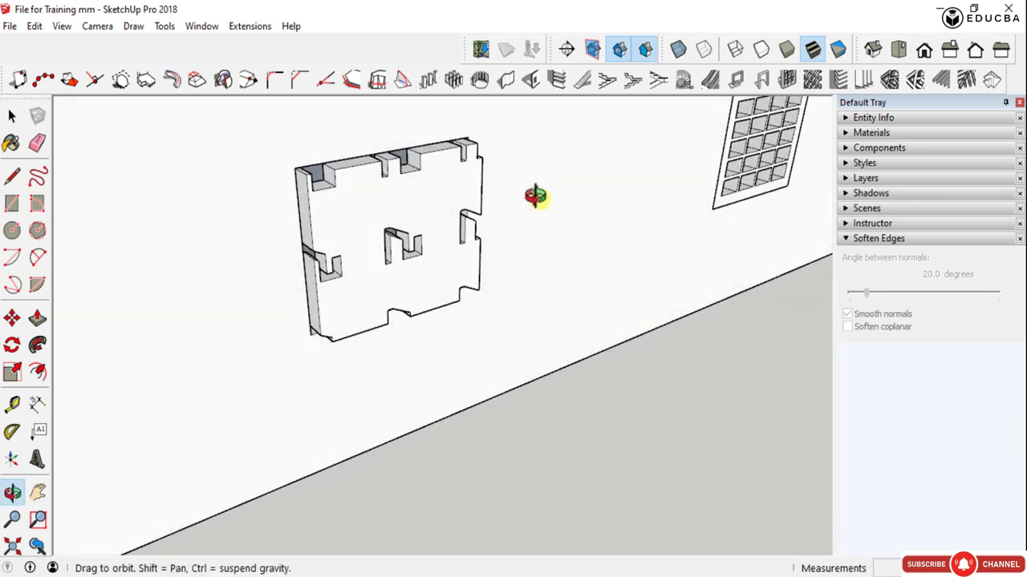
scroll(435, 211, down, 6)
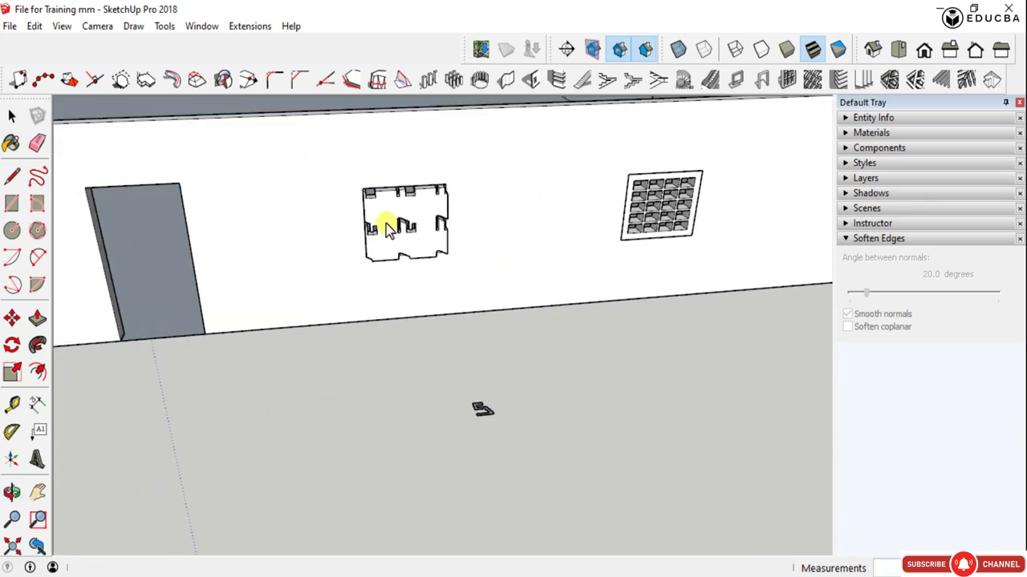
key(ctrl+z)
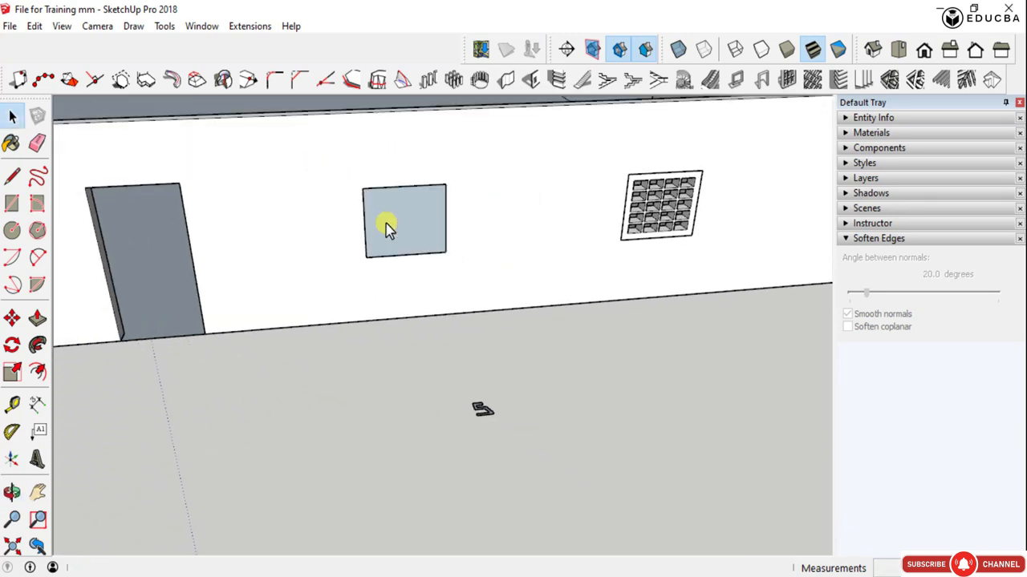
- Set the Create Screen openings to 75 by 75 mm with 100 mm column and row spacing, using the S-shaped ground face as profile
click(814, 82)
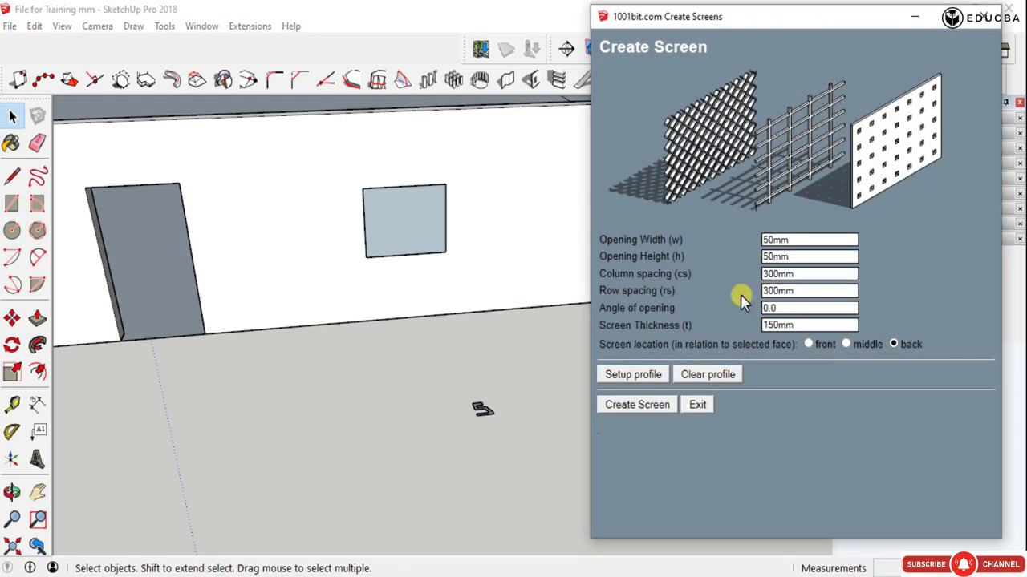
drag(799, 293, 762, 299)
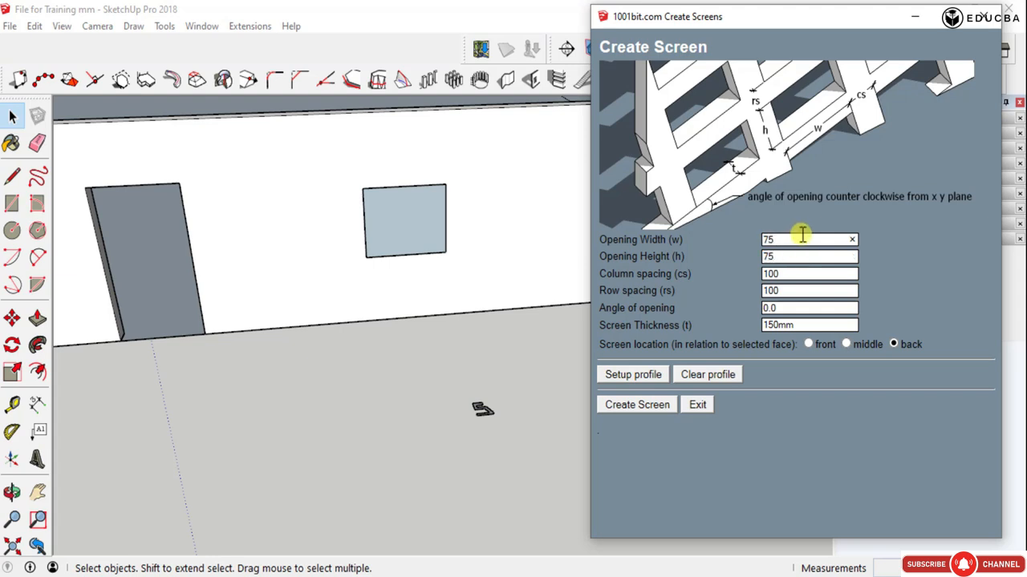
click(652, 382)
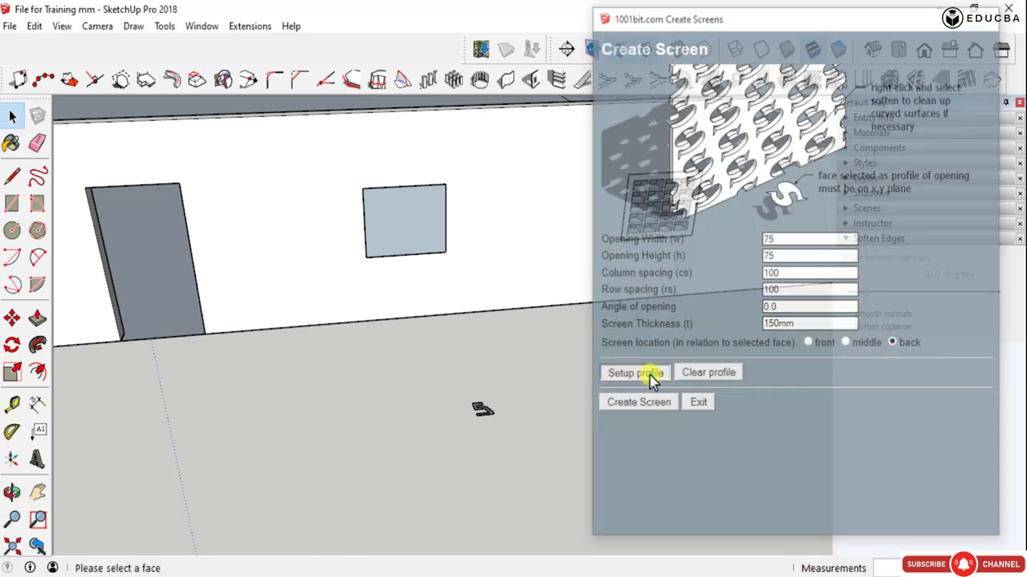
scroll(486, 415, up, 3)
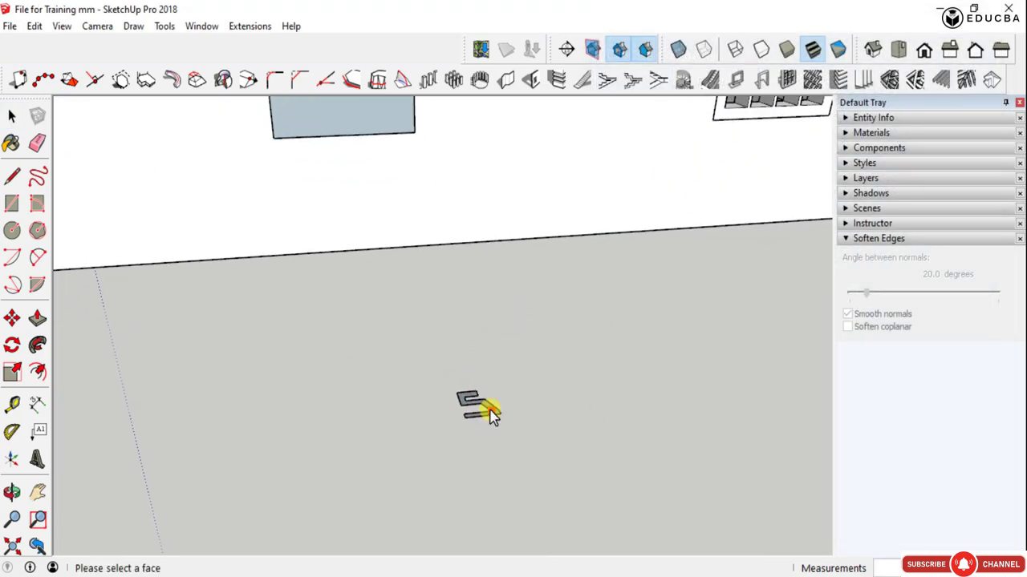
scroll(489, 413, down, 3)
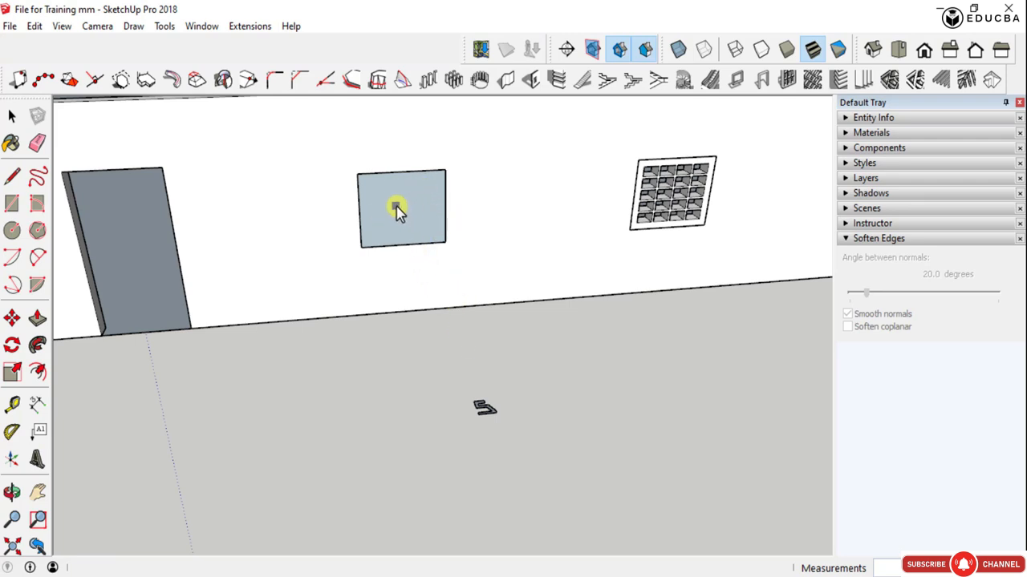
- Create the S-perforated screen on the face filling the middle window and check its openings up close
scroll(409, 202, up, 3)
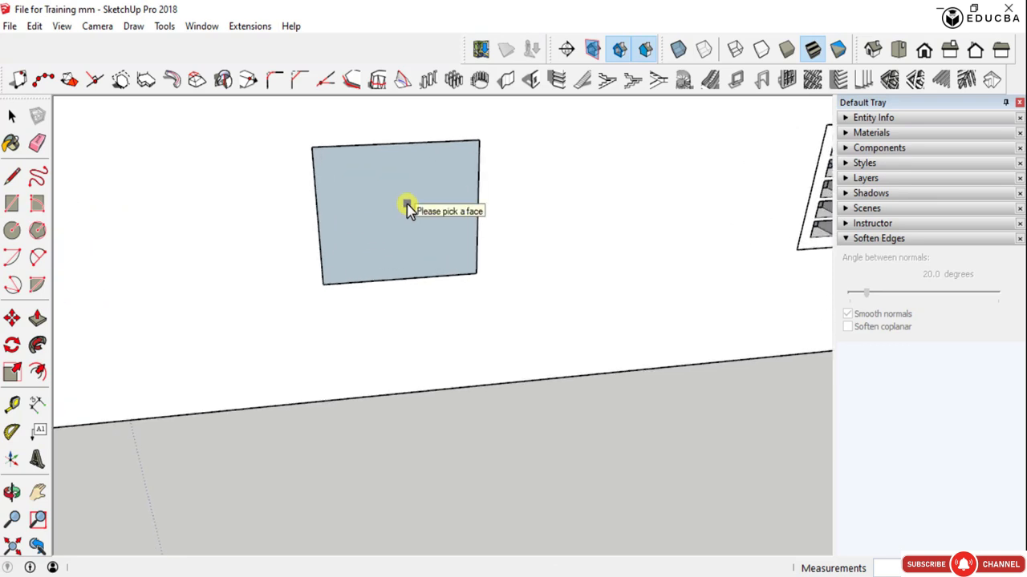
scroll(408, 207, down, 5)
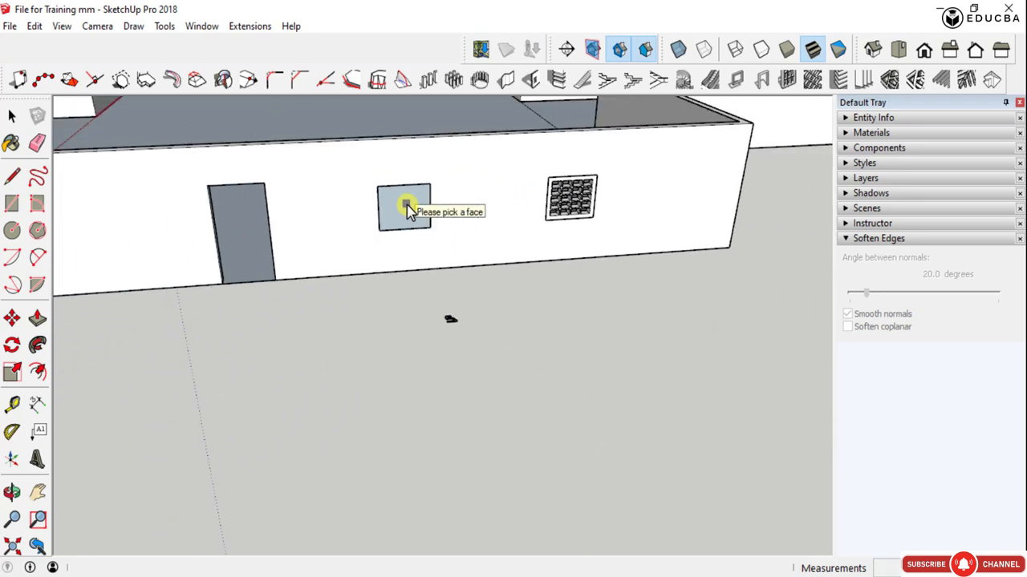
scroll(408, 207, up, 2)
scroll(408, 209, down, 3)
scroll(408, 208, up, 3)
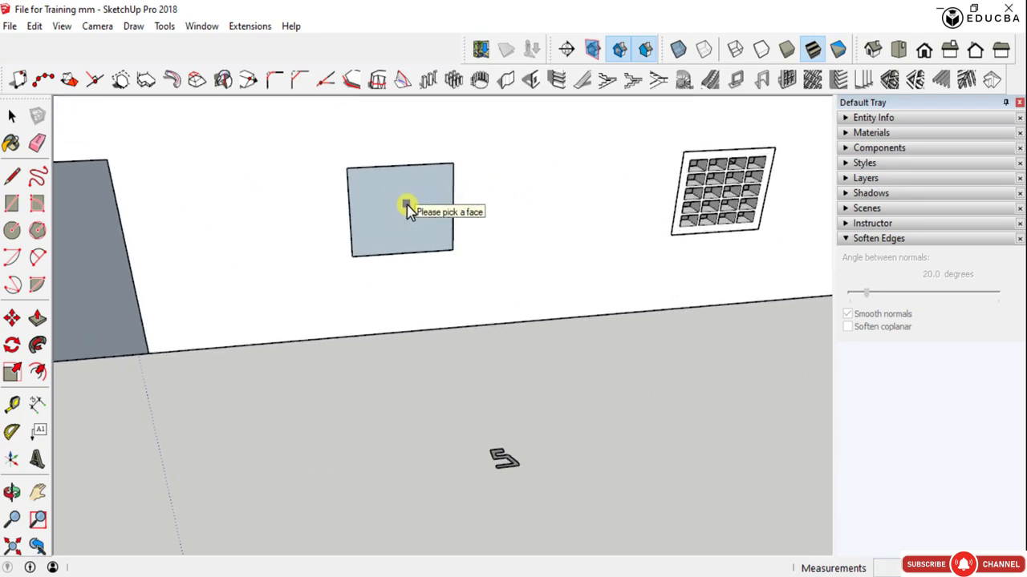
scroll(408, 209, down, 2)
scroll(409, 209, up, 4)
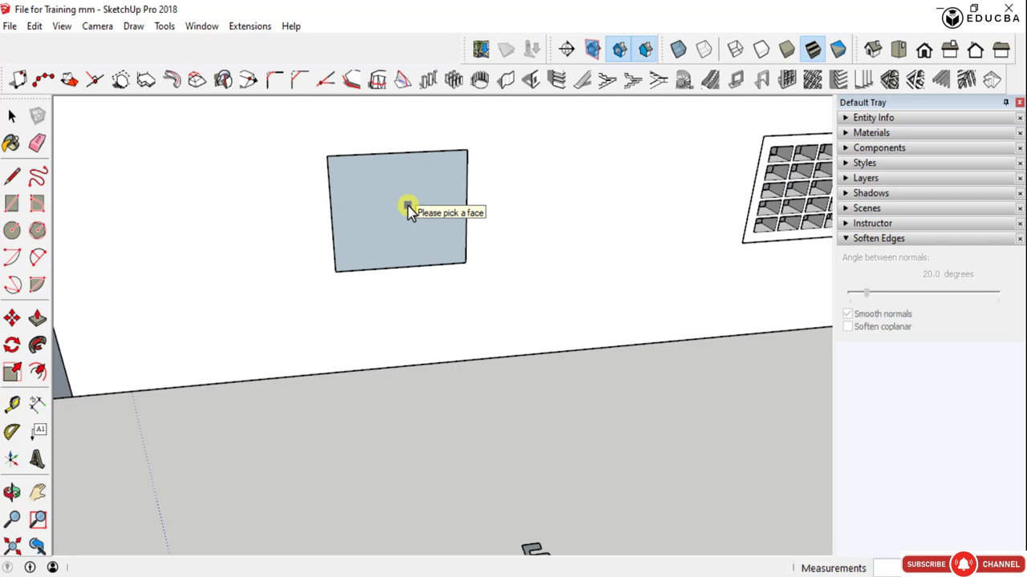
key(space)
scroll(421, 213, up, 3)
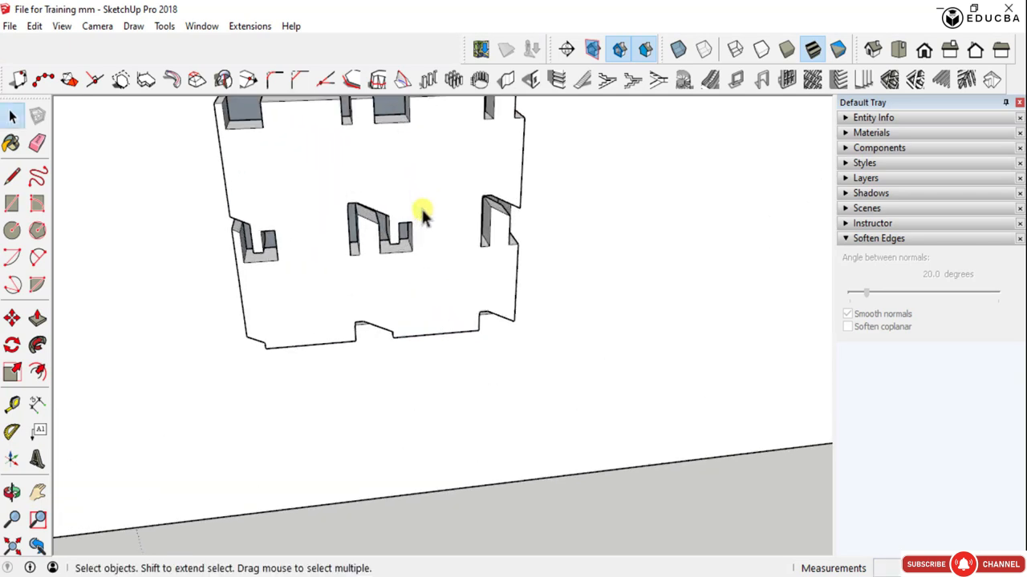
middle_drag(421, 215, 415, 137)
scroll(407, 257, down, 5)
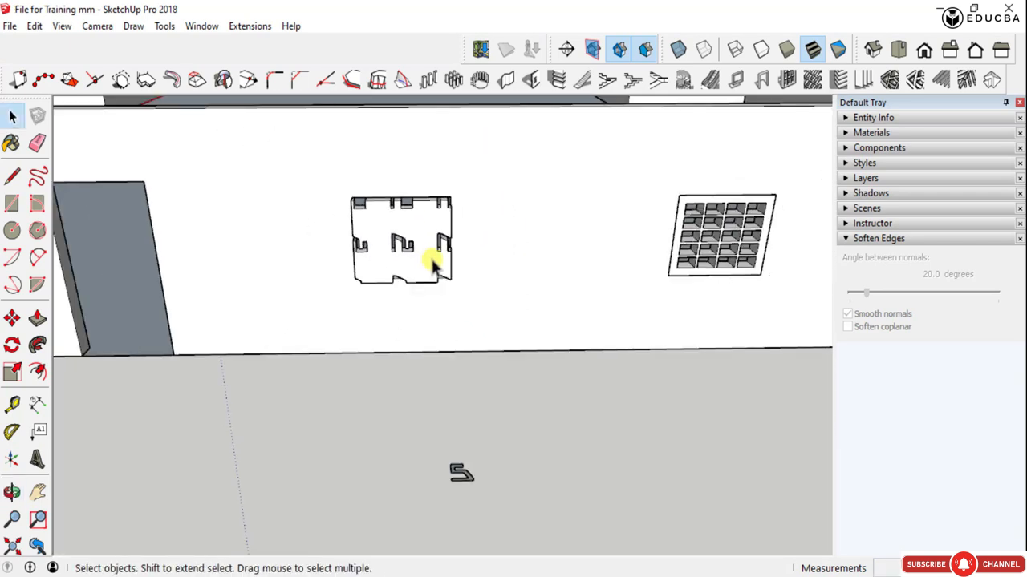
- Draw a tall rectangle on the wall between the middle and right windows, reaching down to the wall's base
scroll(433, 264, down, 5)
key(r)
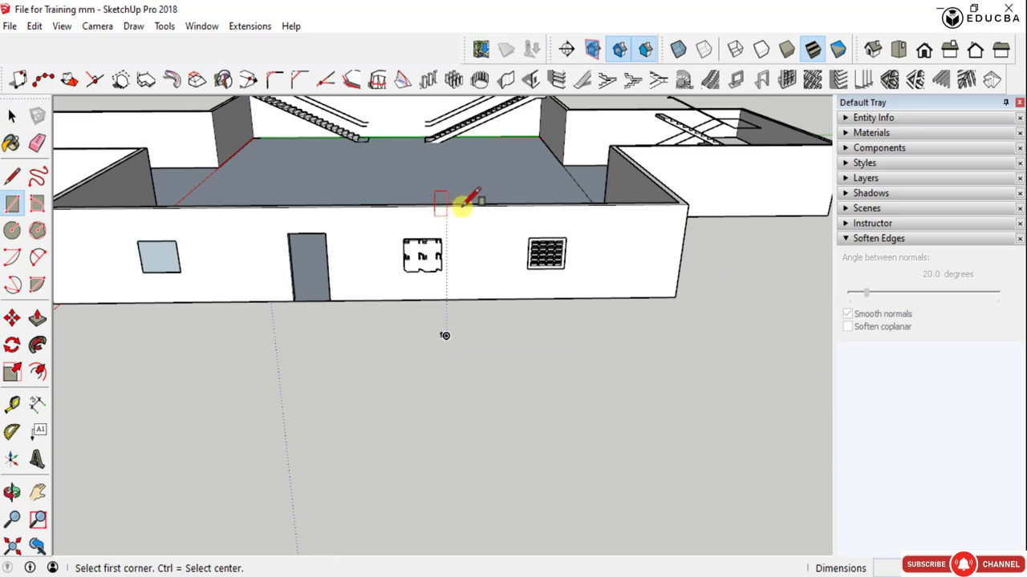
scroll(463, 206, up, 3)
click(448, 223)
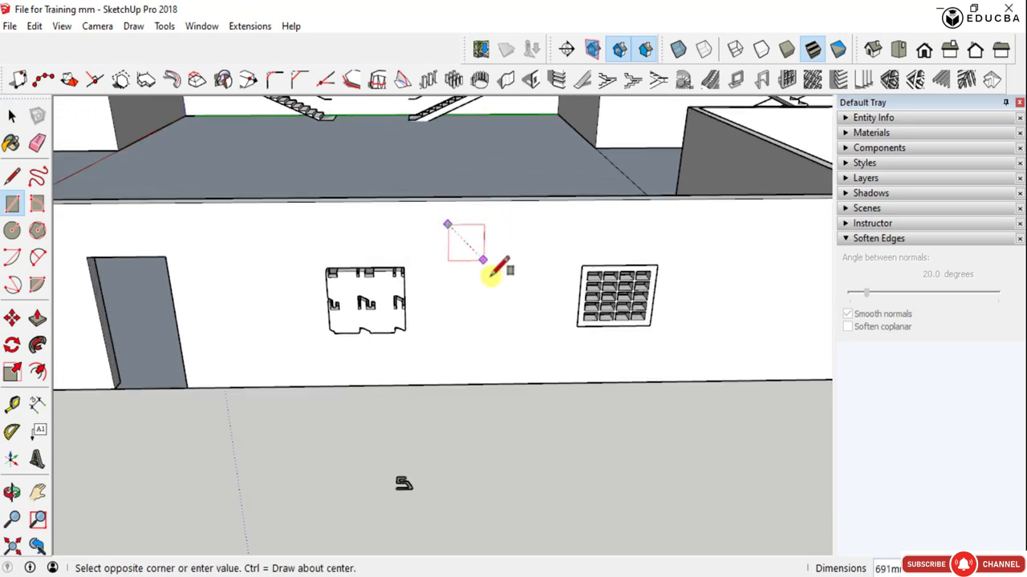
click(561, 384)
- Move the new rectangular face about 3400 mm out from the wall so it stands free in front of the building
key(space)
click(497, 275)
scroll(469, 355, down, 3)
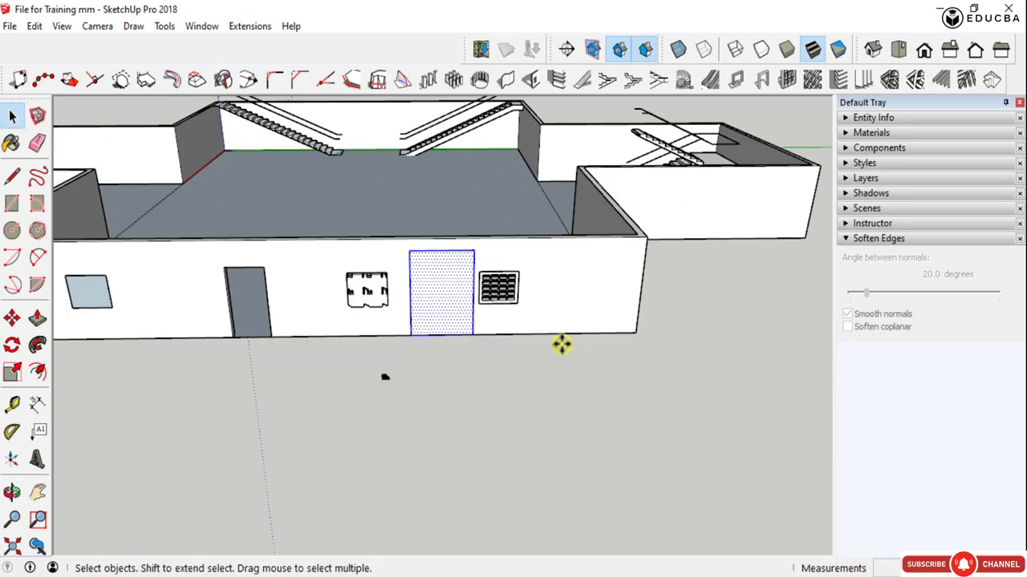
key(m)
click(637, 335)
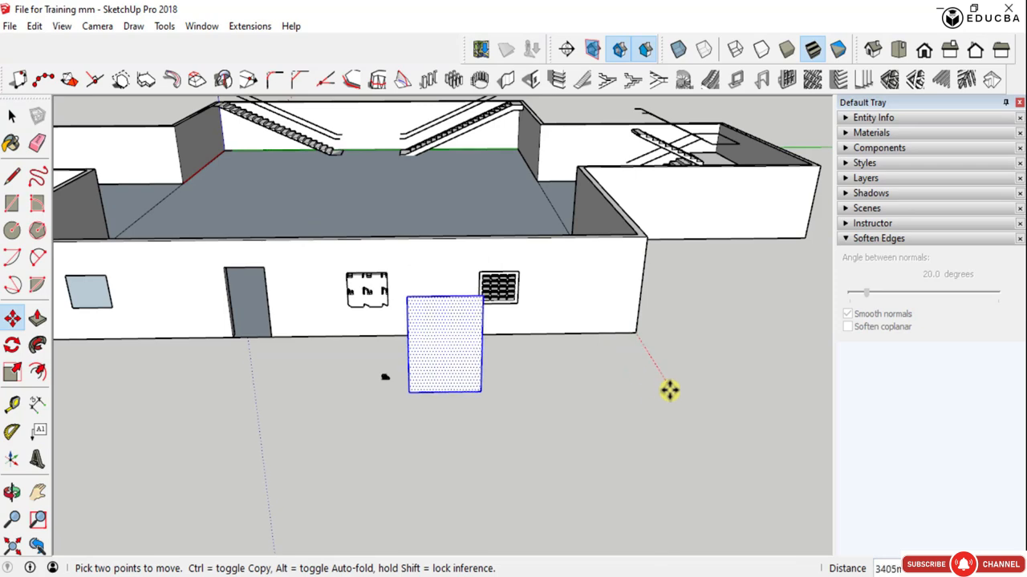
key(space)
scroll(385, 393, up, 5)
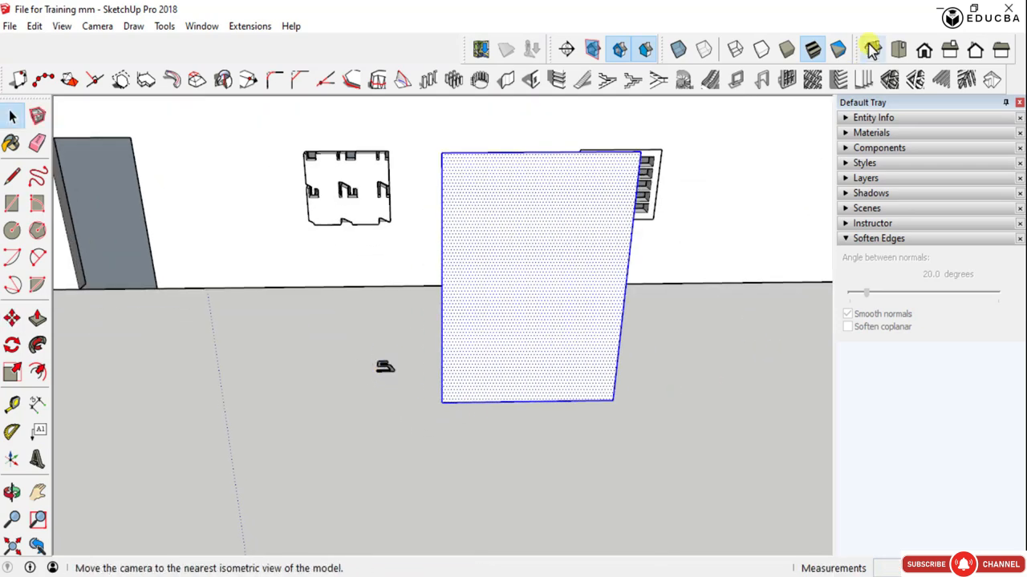
- Create a perforated screen on the free-standing face with the S-shaped profile, 50 by 50 mm openings, 300 mm spacing and 150 mm thickness
click(811, 85)
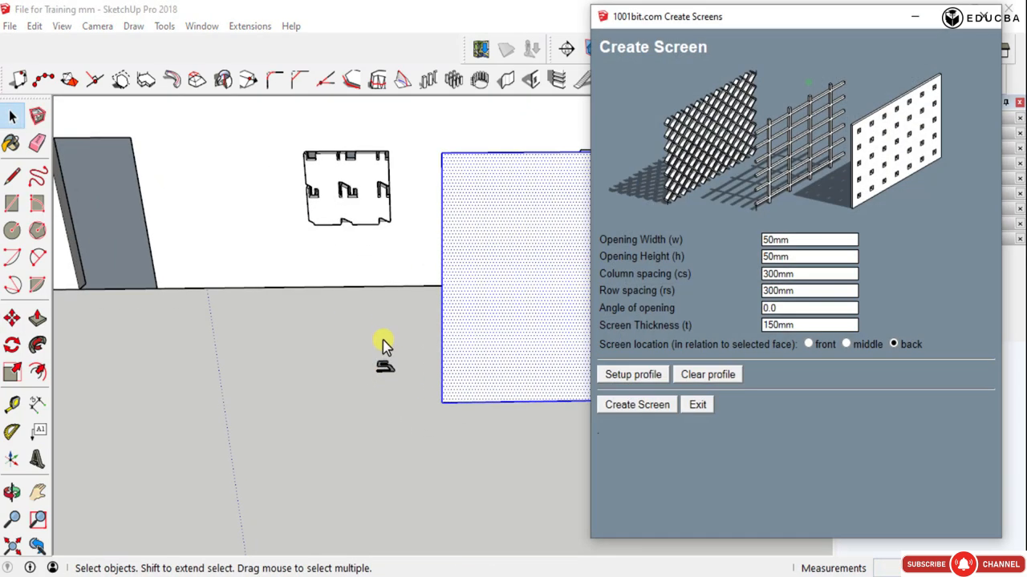
click(614, 375)
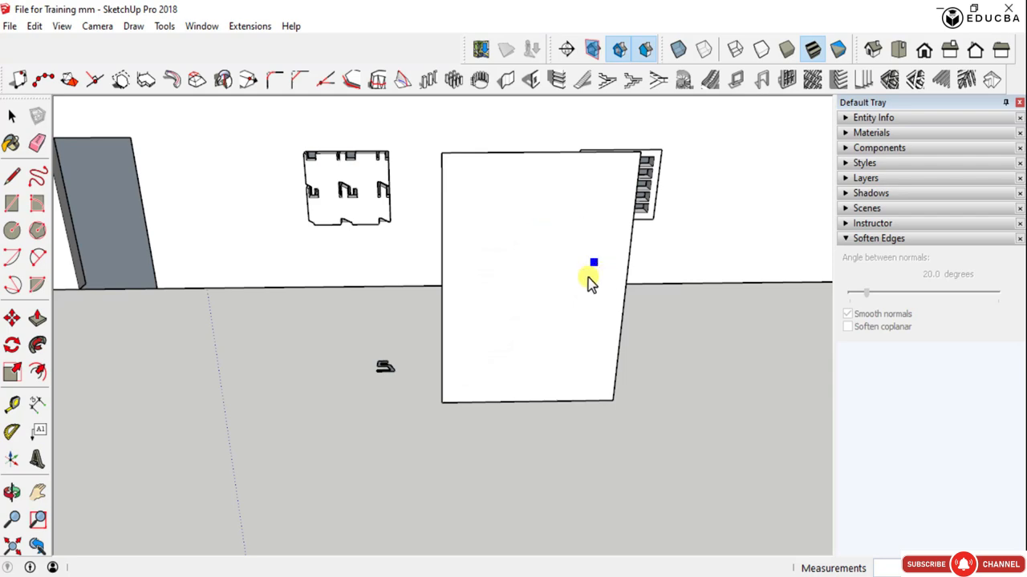
click(540, 279)
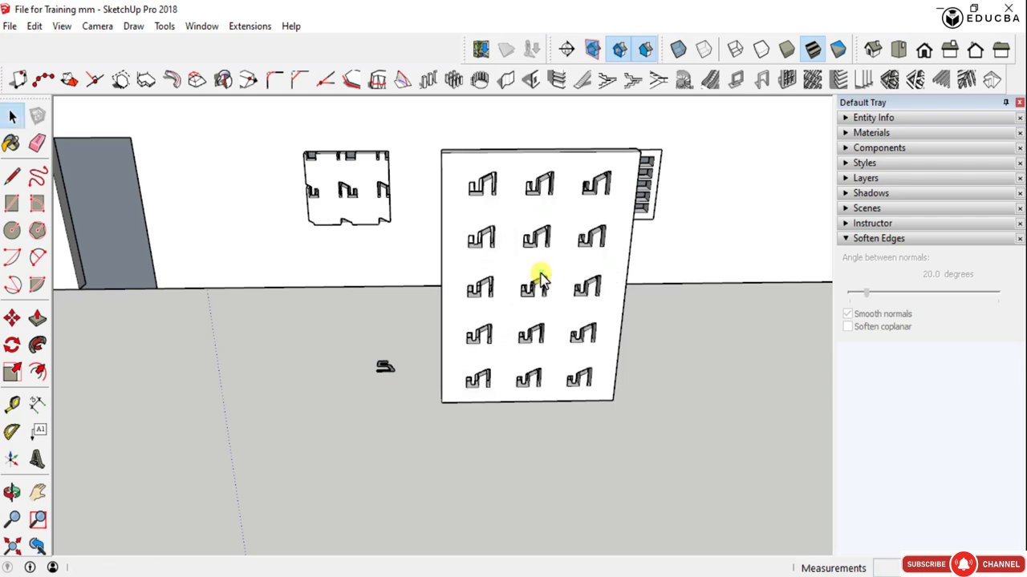
- Delete the free-standing screen, the S-shaped ground profile and the perforated screen in the middle window
mouse_move(575, 327)
middle_down()
mouse_move(442, 209)
mouse_move(310, 250)
mouse_move(532, 319)
mouse_move(539, 243)
middle_up()
scroll(539, 237, up, 5)
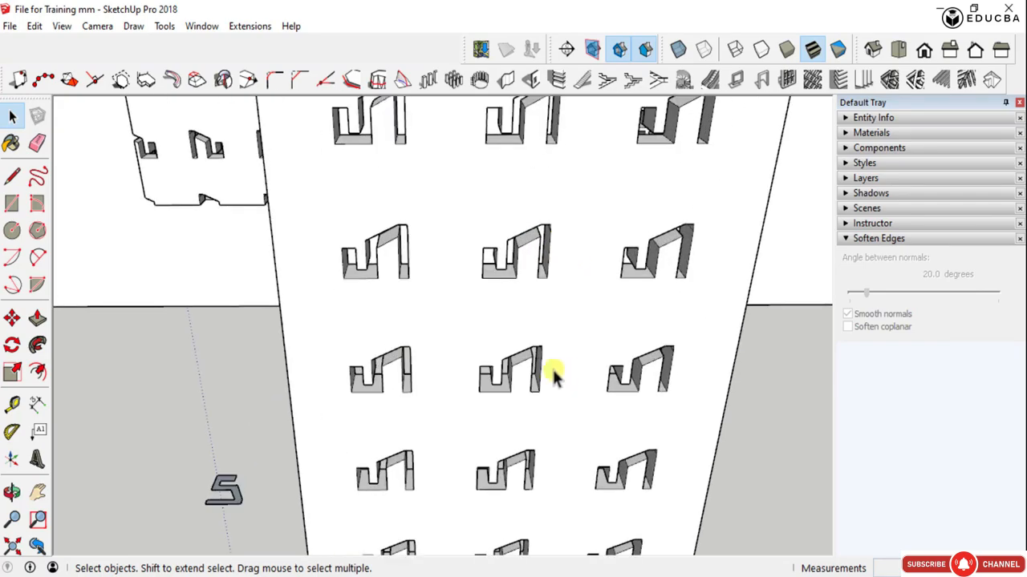
middle_drag(554, 378, 672, 454)
scroll(577, 332, down, 6)
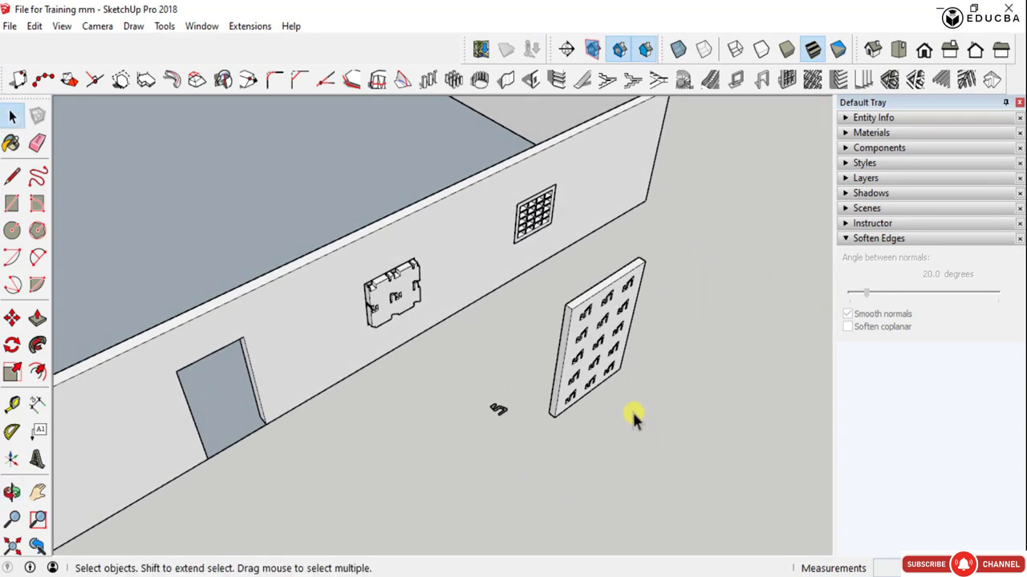
scroll(595, 315, up, 4)
scroll(597, 329, down, 4)
middle_drag(601, 340, 401, 367)
drag(400, 365, 627, 485)
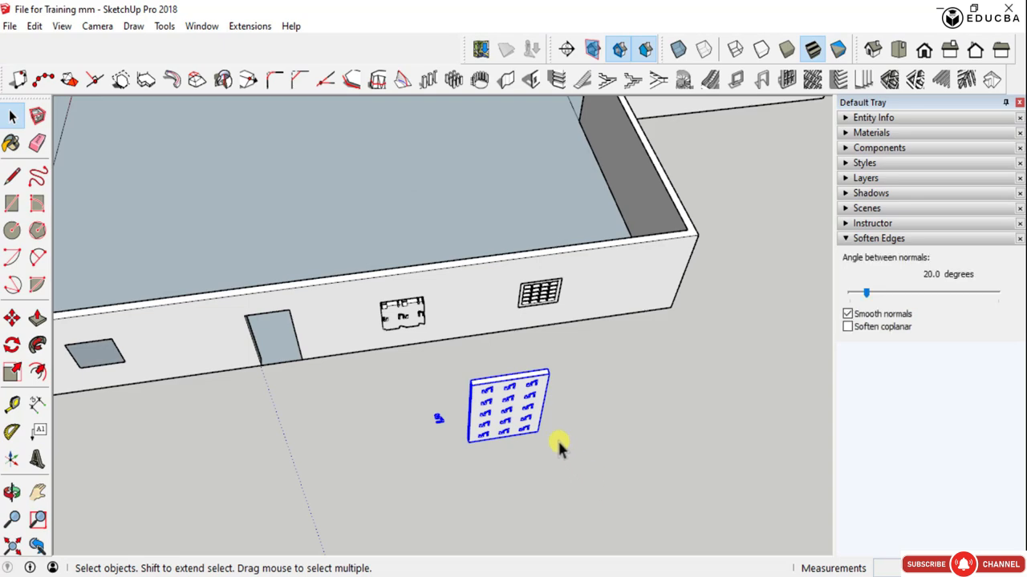
key(Delete)
click(421, 317)
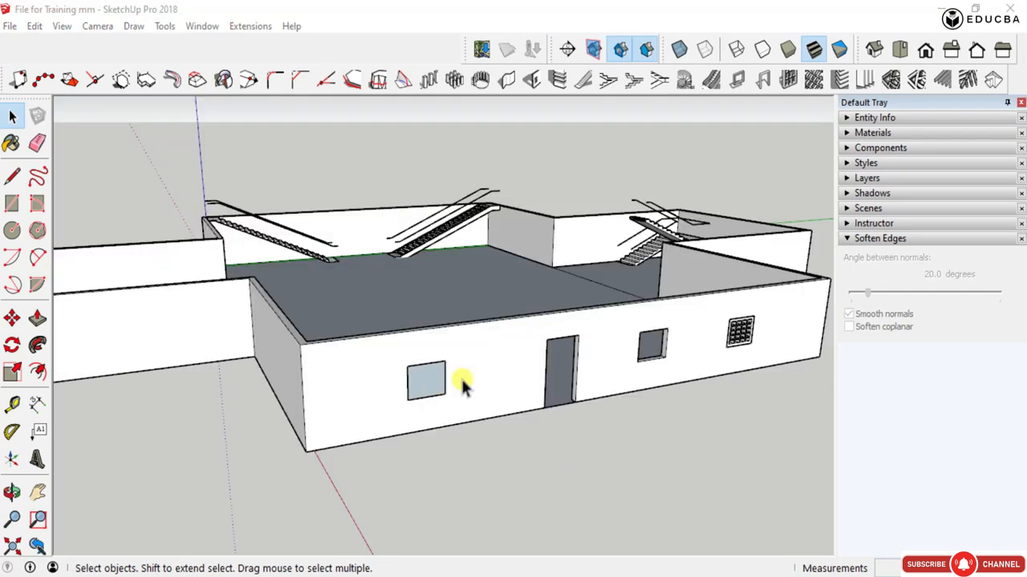
- Look over the whole building and examine the outer walls around the inner corner as candidates for horizontal louvres
scroll(714, 323, up, 4)
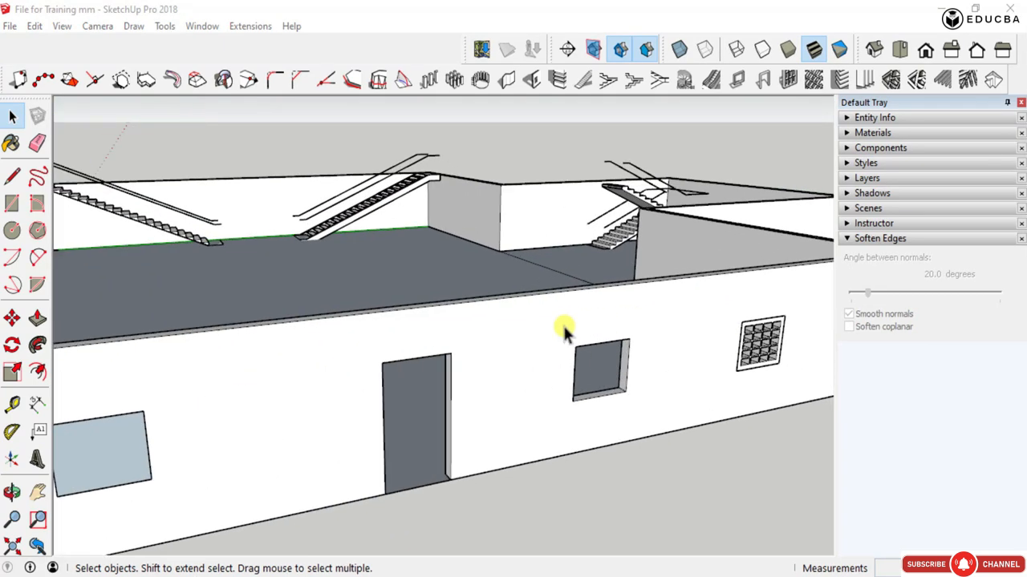
scroll(569, 336, down, 3)
scroll(626, 353, down, 3)
middle_drag(658, 367, 726, 415)
scroll(694, 393, down, 3)
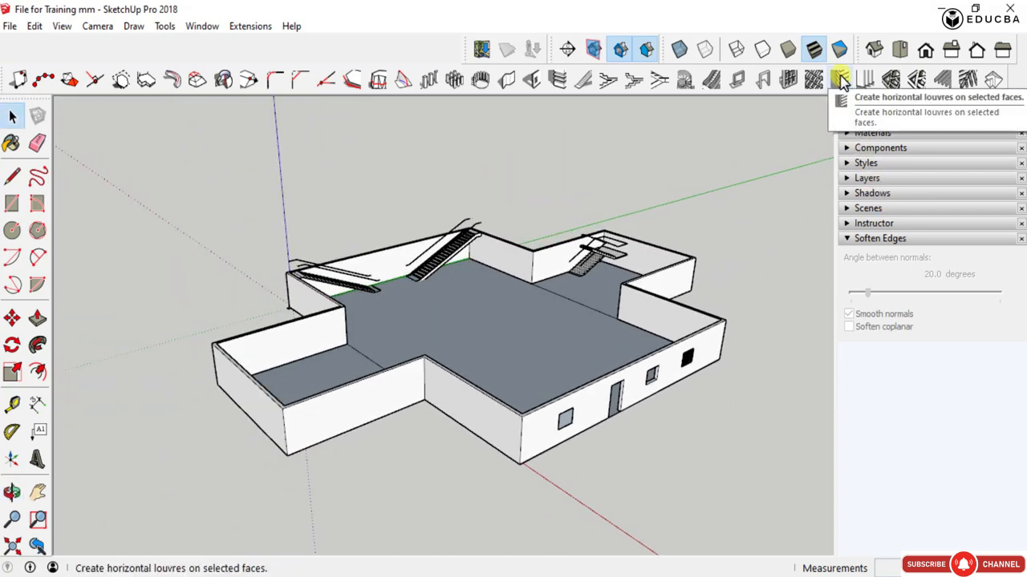
scroll(312, 436, up, 3)
scroll(376, 425, down, 3)
middle_drag(393, 425, 400, 399)
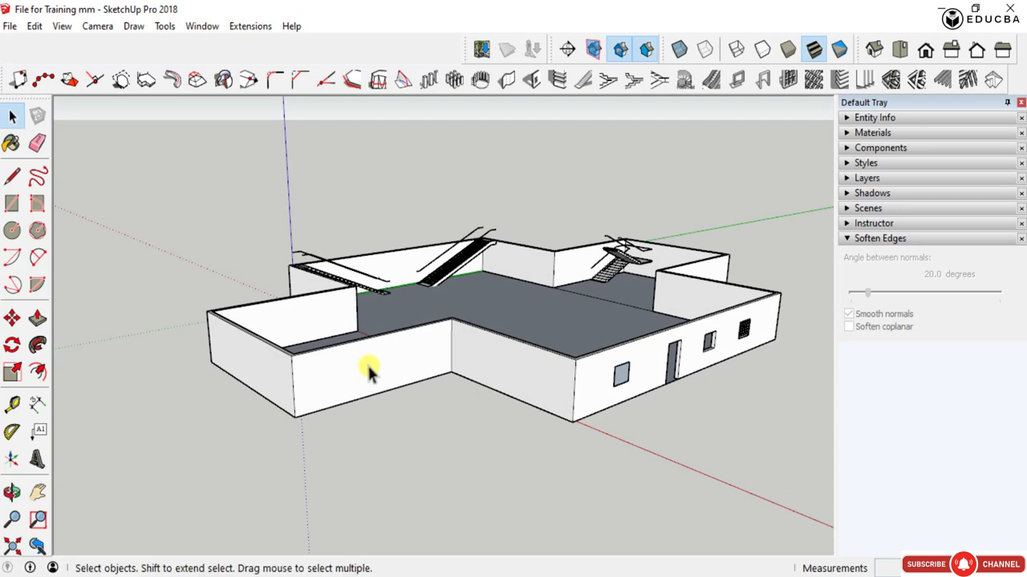
scroll(367, 367, up, 3)
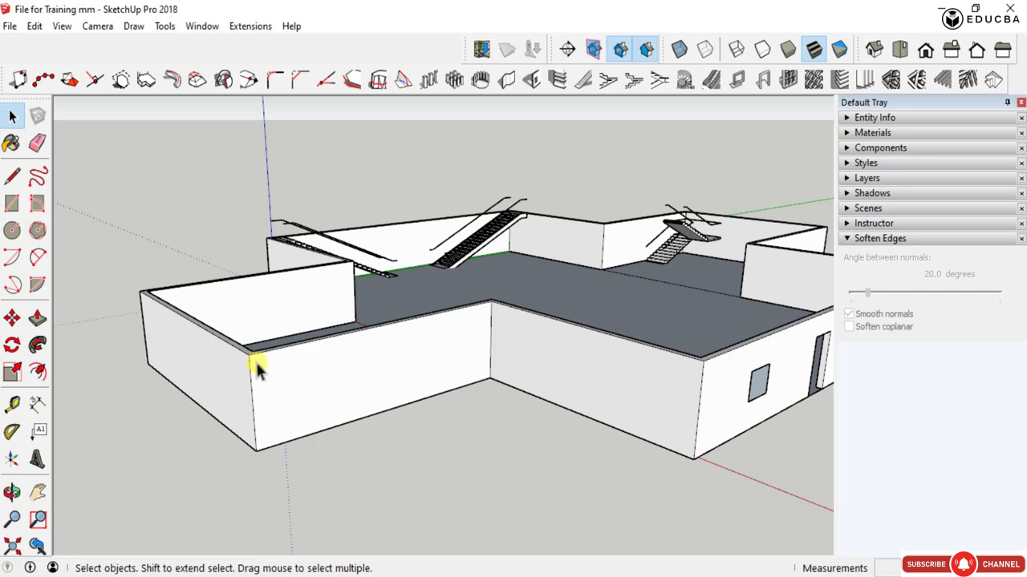
scroll(257, 361, up, 4)
middle_drag(291, 358, 210, 364)
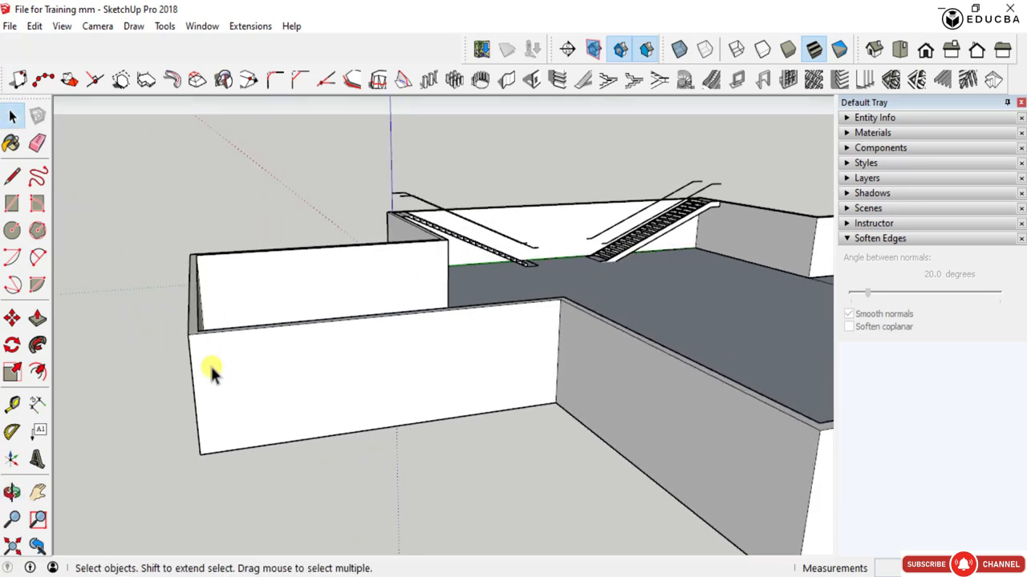
scroll(210, 364, down, 5)
mouse_move(394, 419)
middle_down()
mouse_move(394, 378)
mouse_move(293, 377)
mouse_move(394, 406)
middle_up()
scroll(394, 405, up, 6)
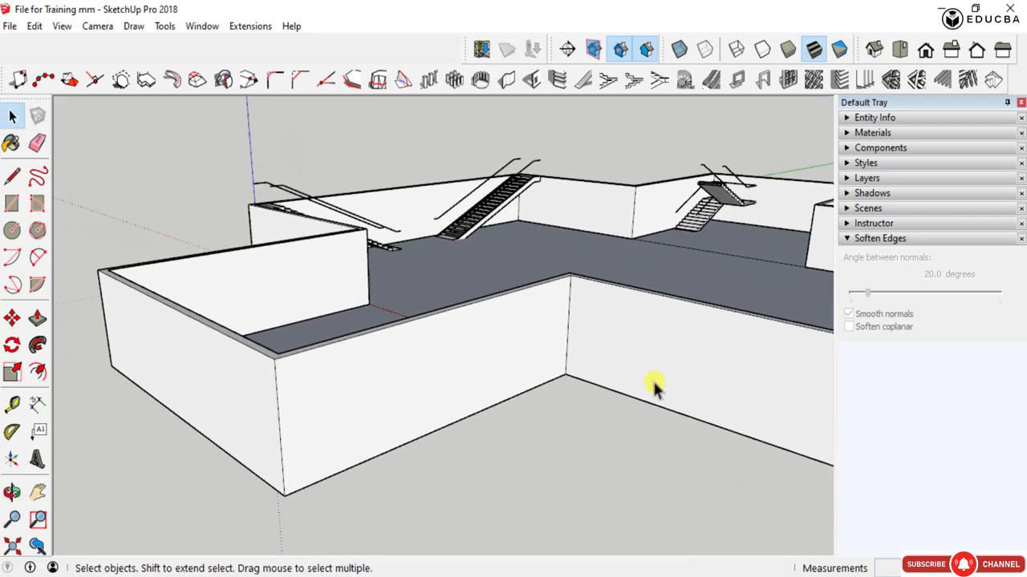
scroll(302, 367, down, 4)
scroll(564, 343, up, 3)
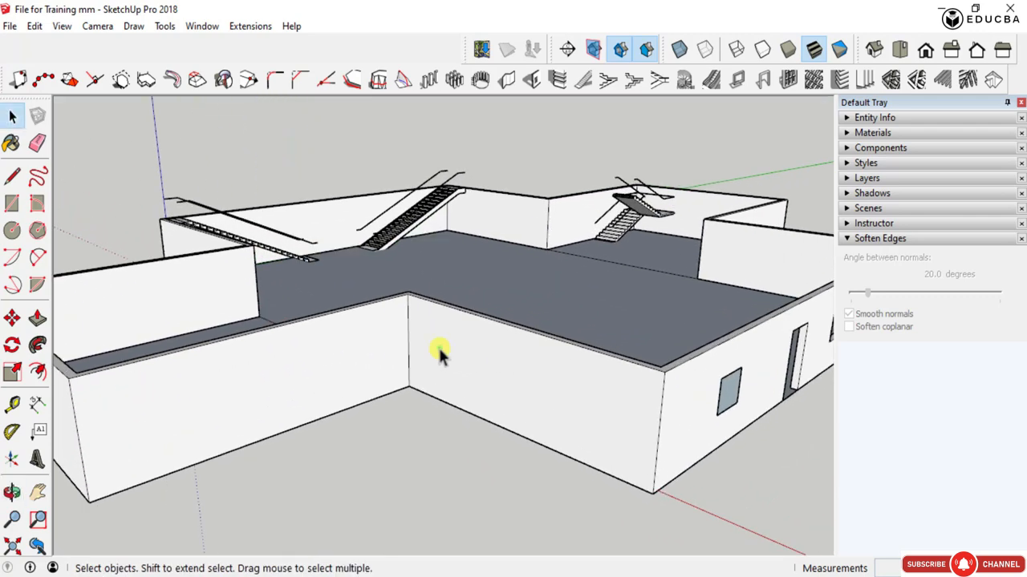
- Create horizontal louvres on the front of the outer wall between inner corner and left window, 150 mm deep, 25 thick, 75 spacing, 30° angle
click(436, 348)
click(837, 80)
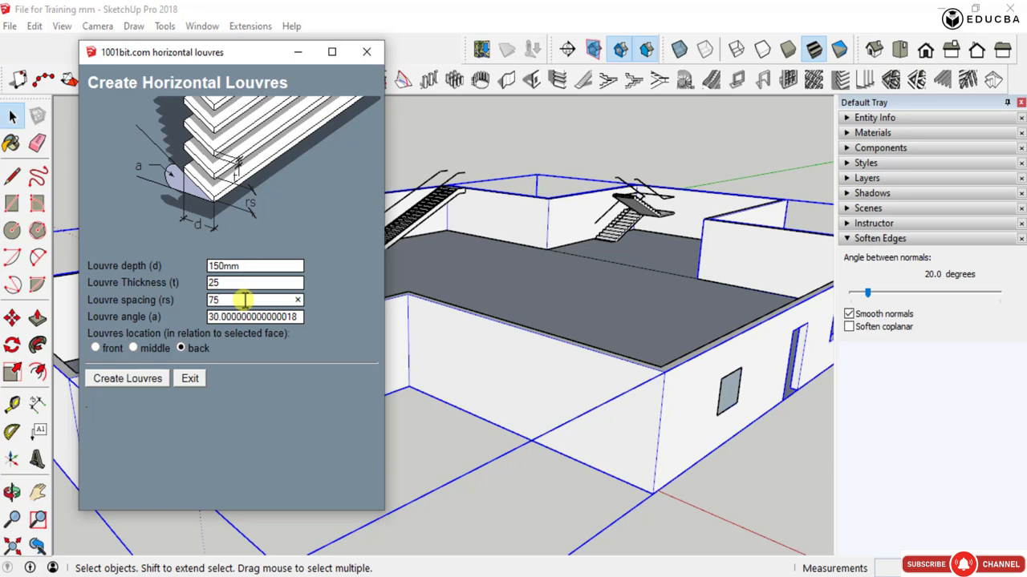
double_click(243, 300)
double_click(217, 318)
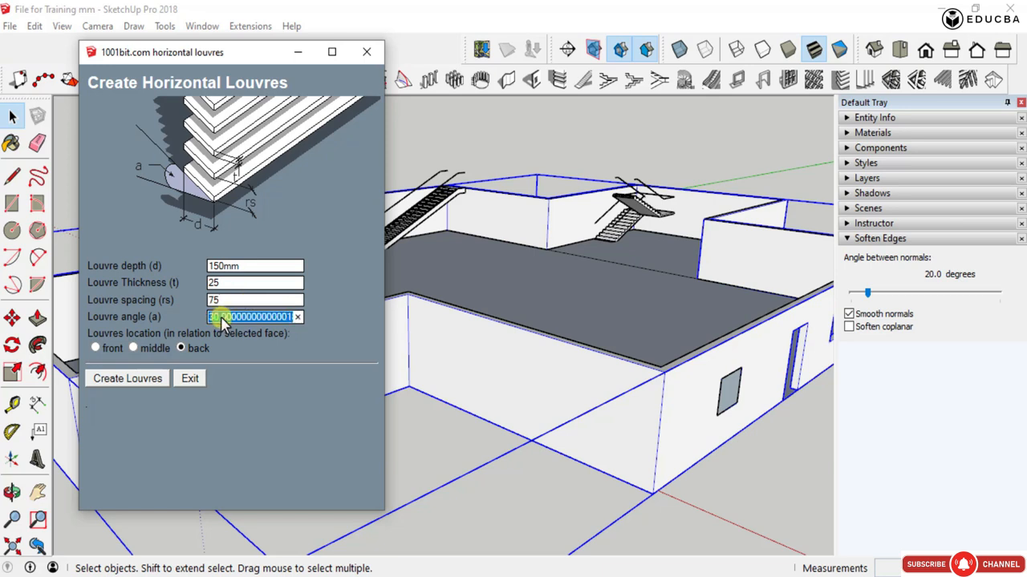
click(231, 319)
double_click(230, 318)
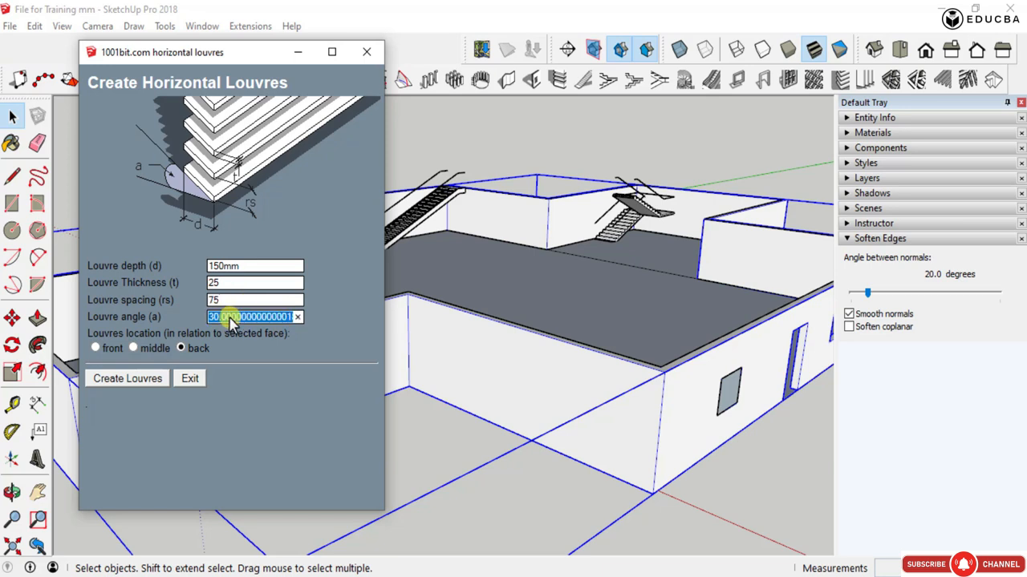
text(30)
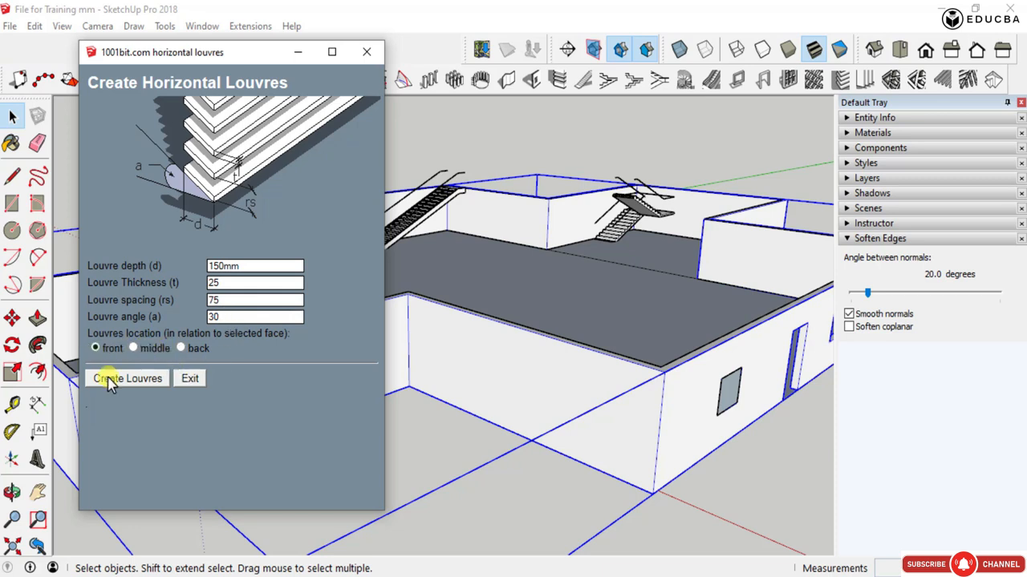
click(110, 380)
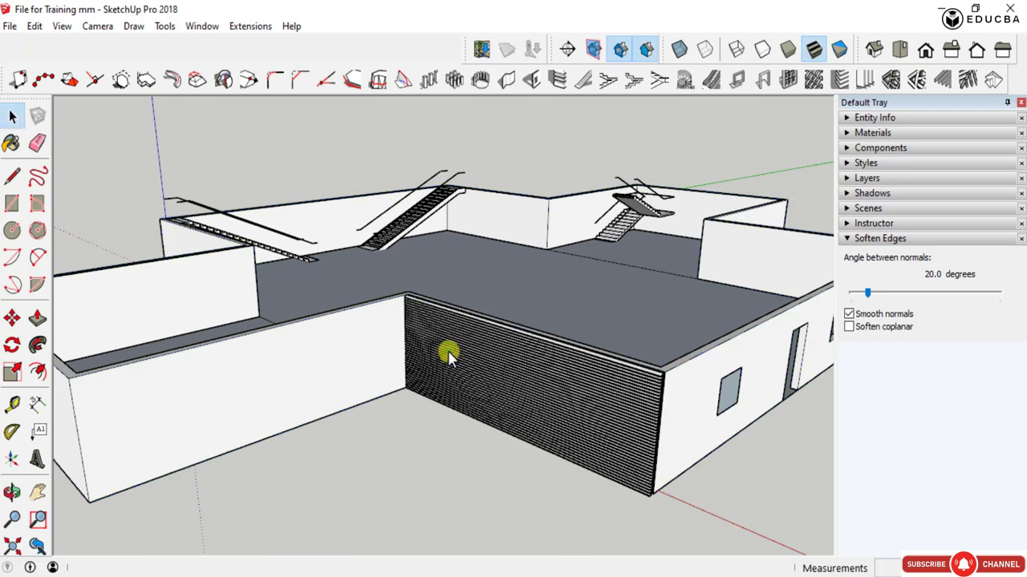
- Examine the horizontal louvres on the outer wall up close, including the slat ends at the wall's outer corner
scroll(664, 415, up, 1)
scroll(664, 416, up, 5)
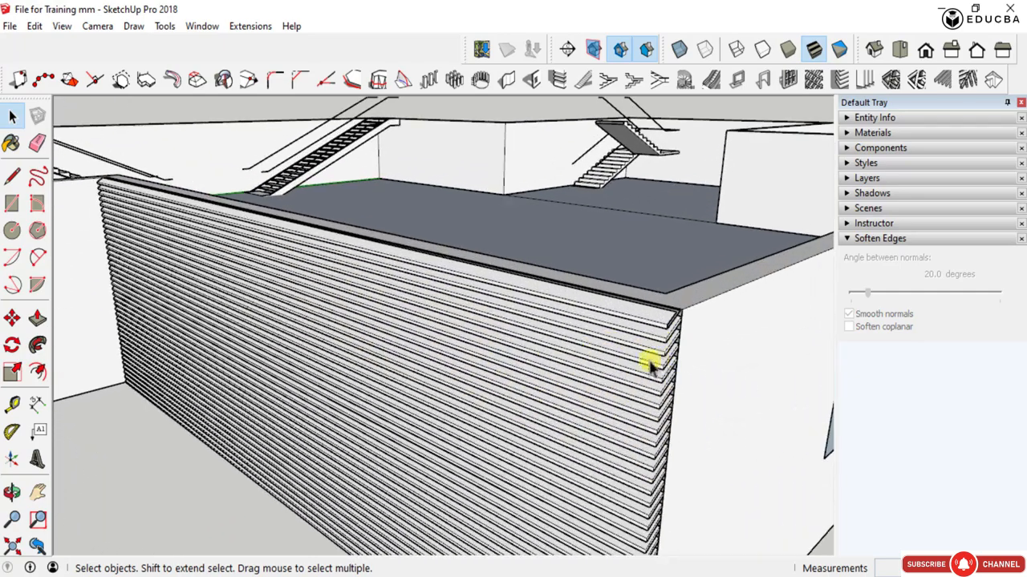
middle_drag(648, 366, 593, 317)
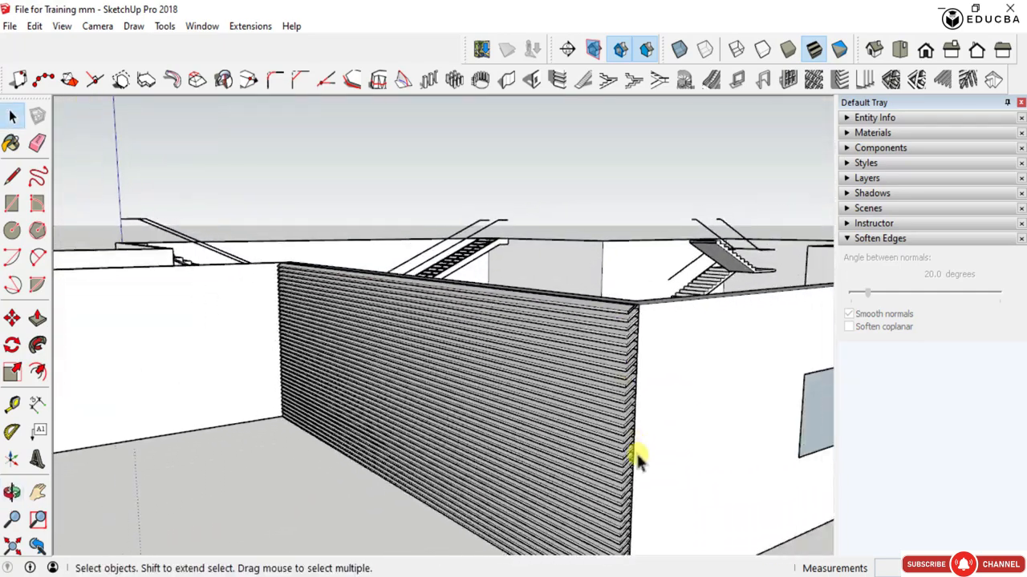
scroll(636, 498, up, 2)
scroll(586, 414, up, 4)
middle_drag(630, 435, 612, 456)
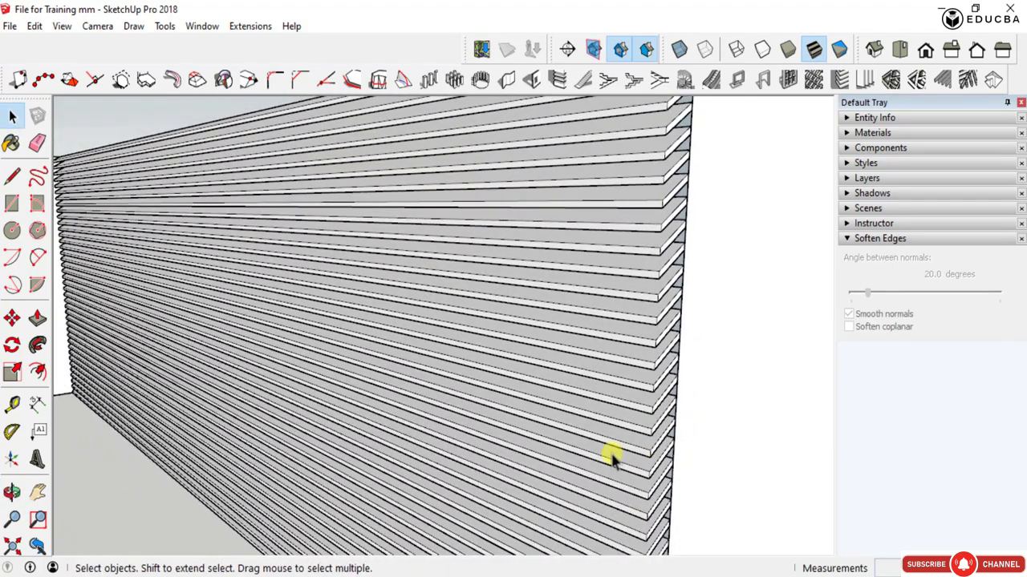
scroll(612, 429, down, 5)
- Delete the horizontal louvres to expose the wall behind them and undo the deletion
click(608, 313)
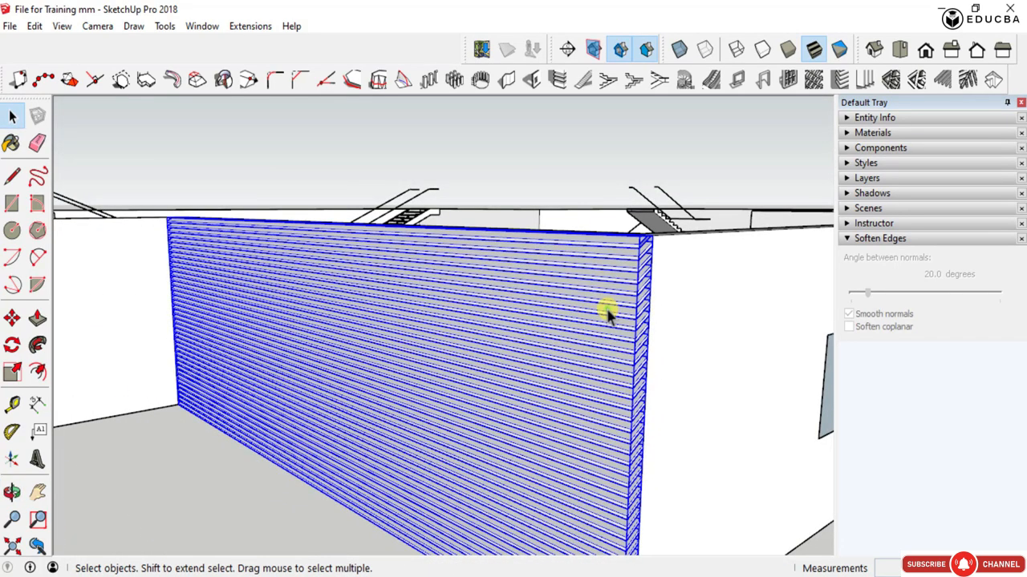
key(Delete)
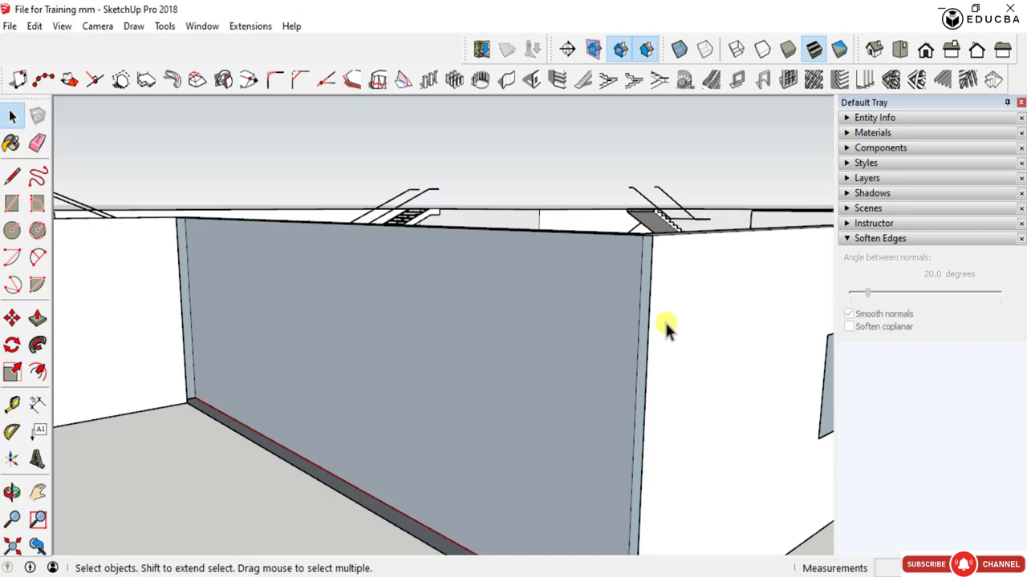
key(ctrl+z)
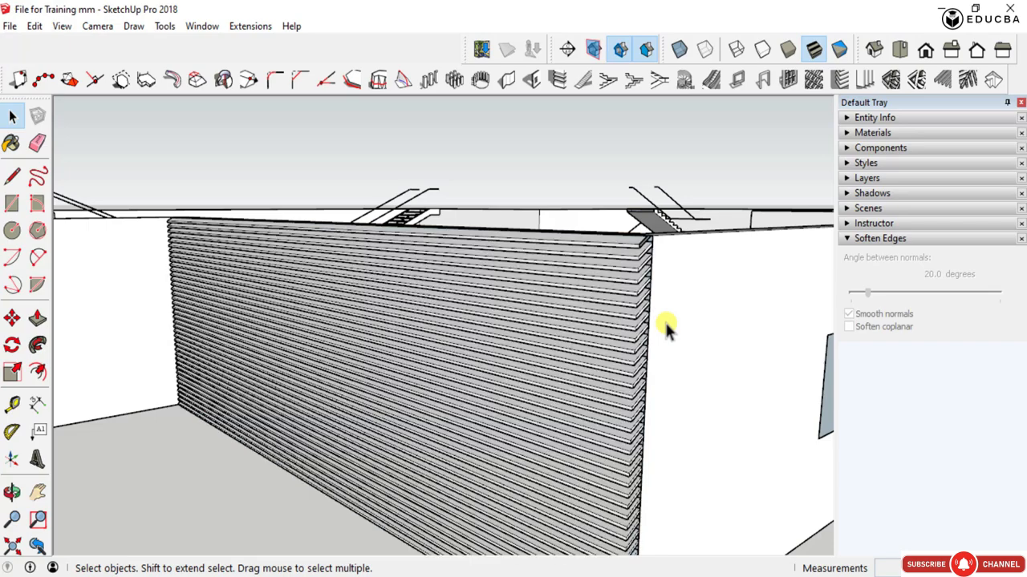
scroll(575, 314, up, 3)
scroll(575, 314, down, 6)
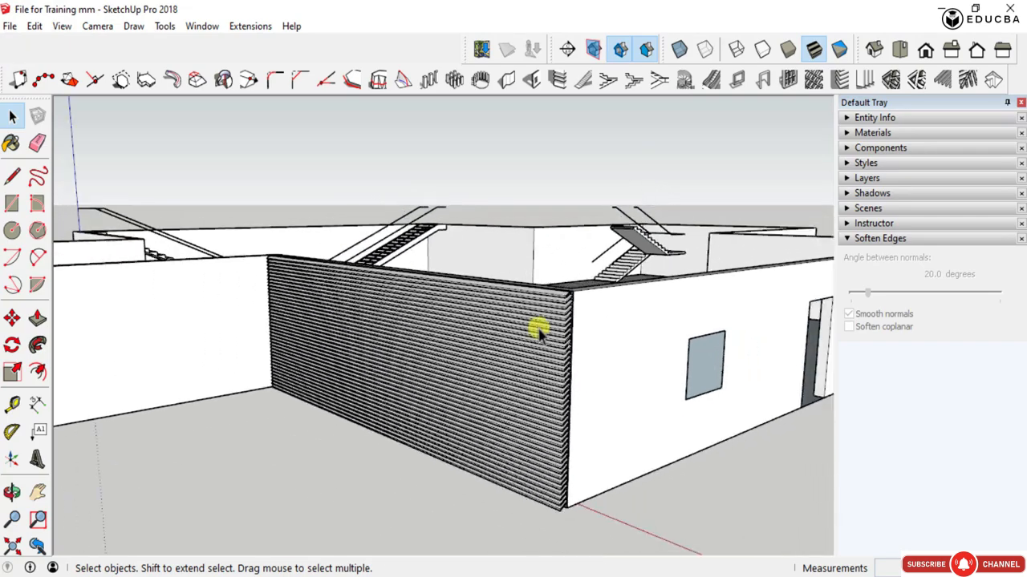
- Copy the adjoining outer wall's face from the wall group and paste it in place outside the group
middle_drag(537, 328, 215, 435)
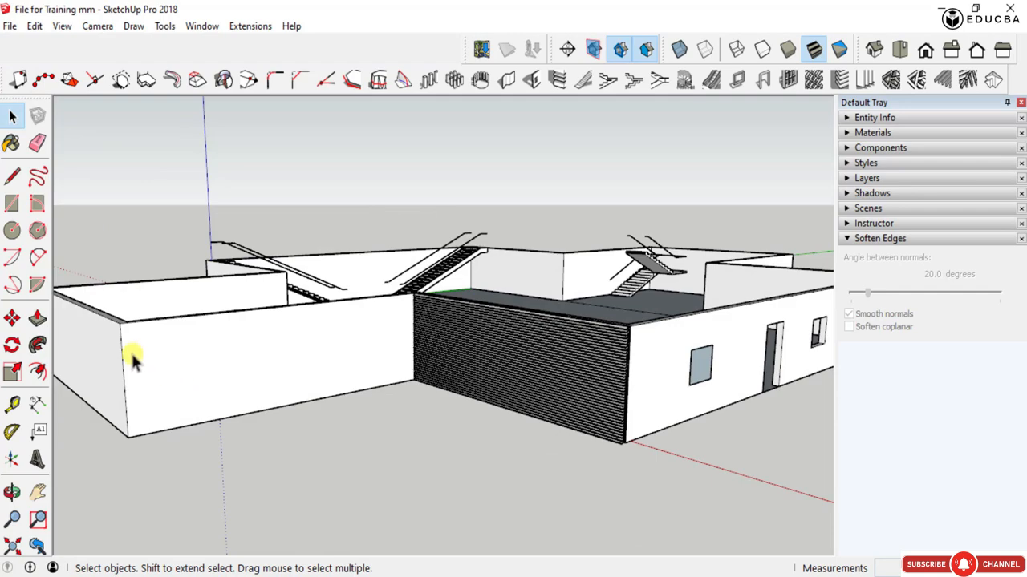
scroll(128, 376, up, 3)
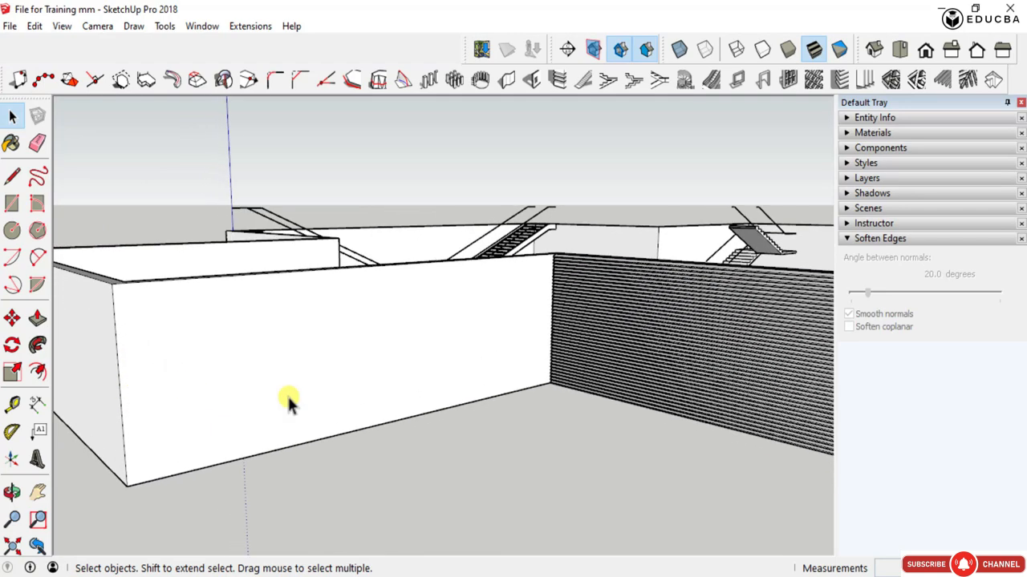
scroll(428, 406, down, 4)
scroll(262, 404, up, 3)
middle_drag(290, 385, 340, 440)
scroll(342, 440, down, 2)
scroll(342, 440, up, 4)
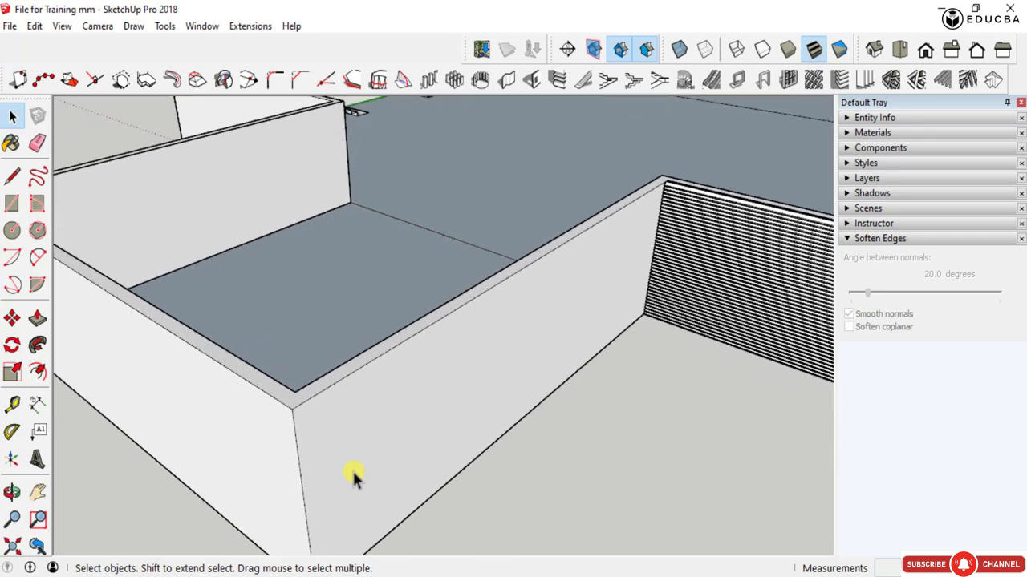
scroll(297, 420, up, 3)
click(283, 389)
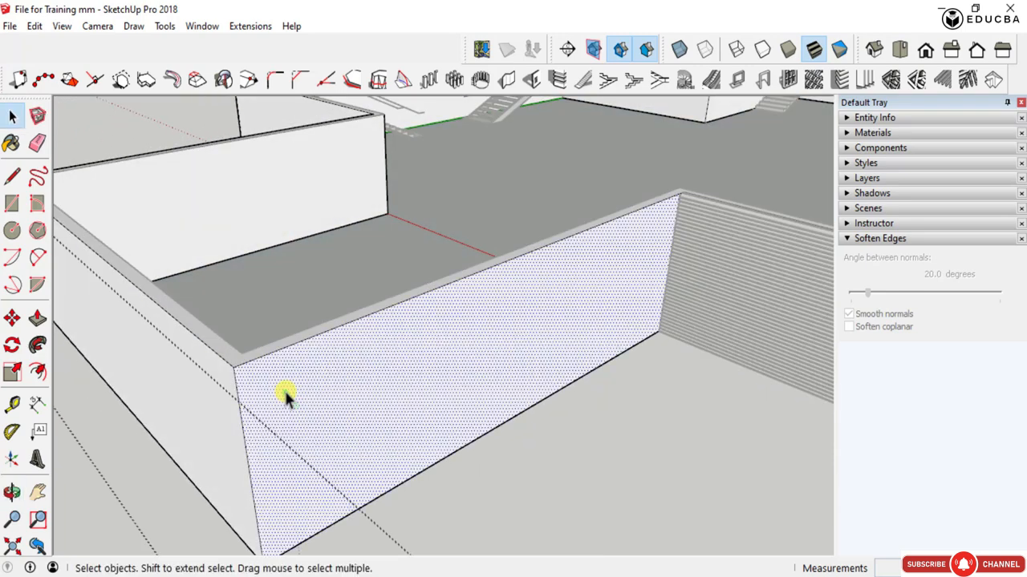
scroll(353, 398, down, 1)
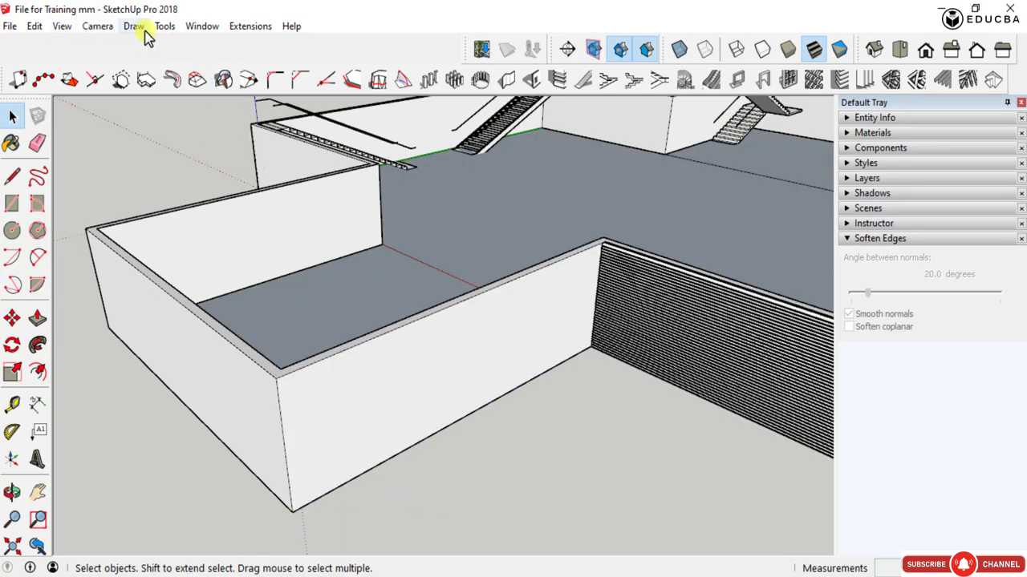
click(36, 26)
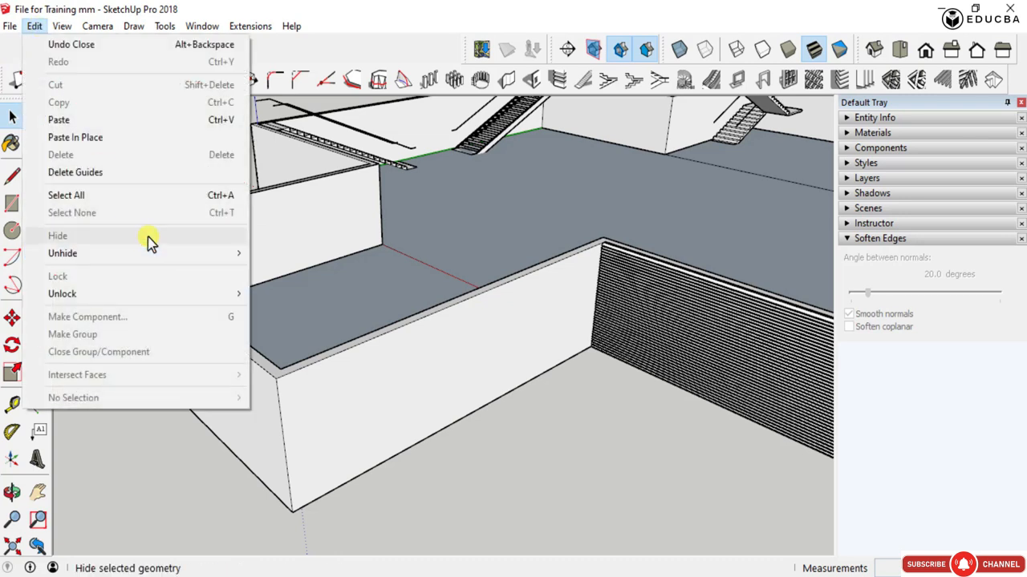
click(115, 137)
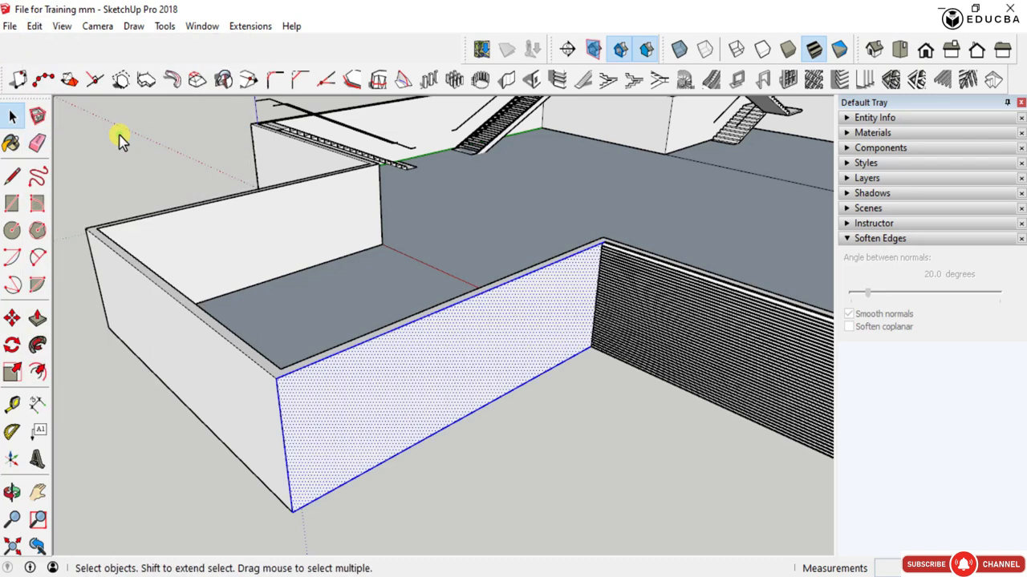
- Create vertical louvres at the back of the pasted wall face, 200 mm deep, 40 thick, 50 spacing, 30° angle
click(213, 230)
scroll(215, 231, down, 5)
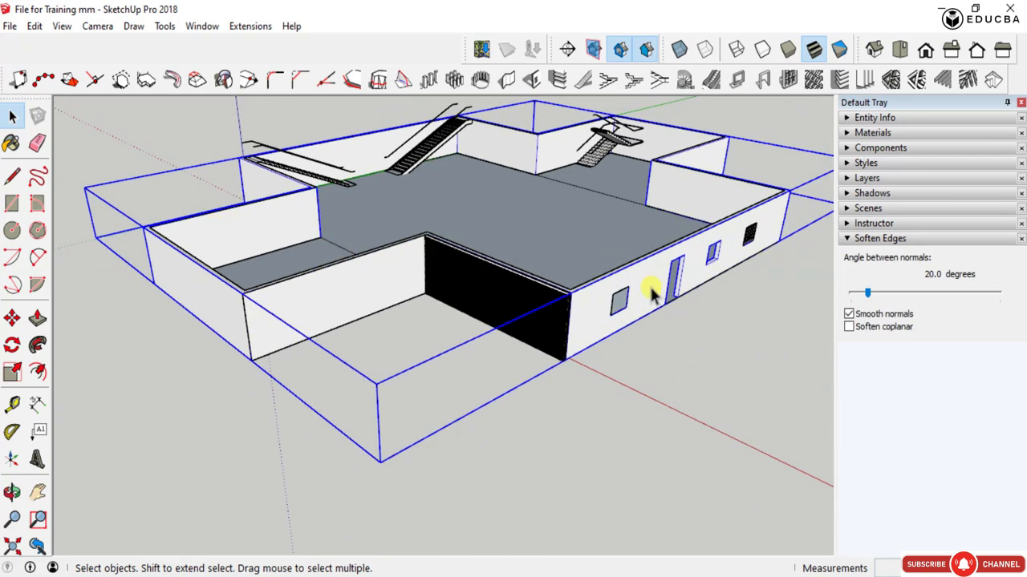
double_click(320, 293)
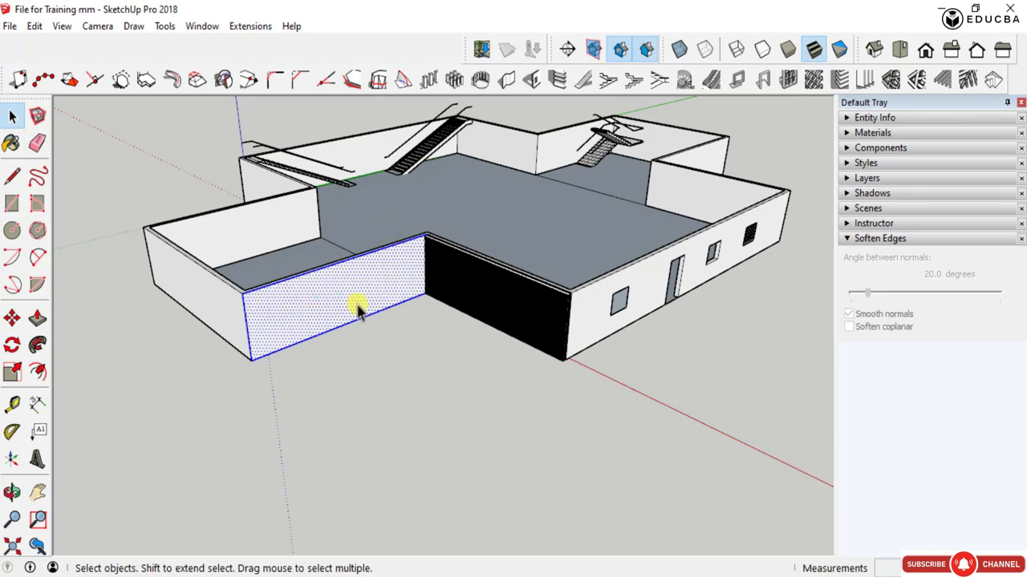
scroll(360, 311, up, 3)
middle_drag(322, 291, 346, 293)
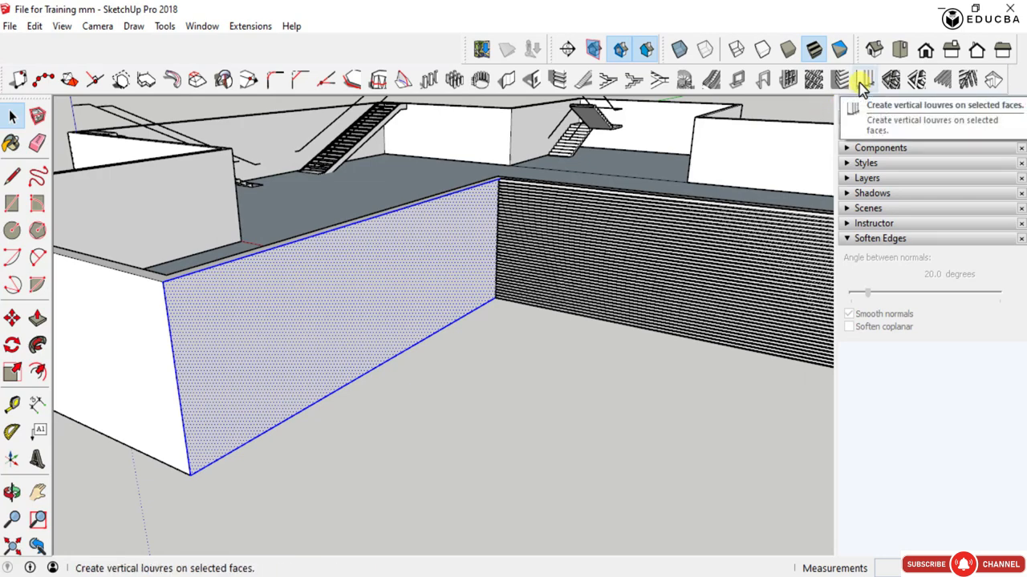
click(861, 83)
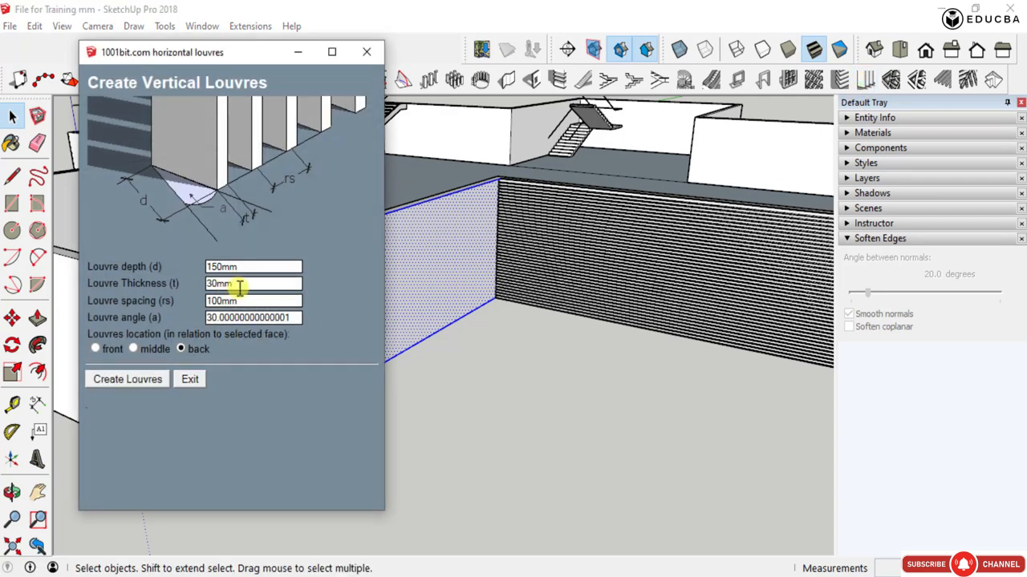
double_click(229, 285)
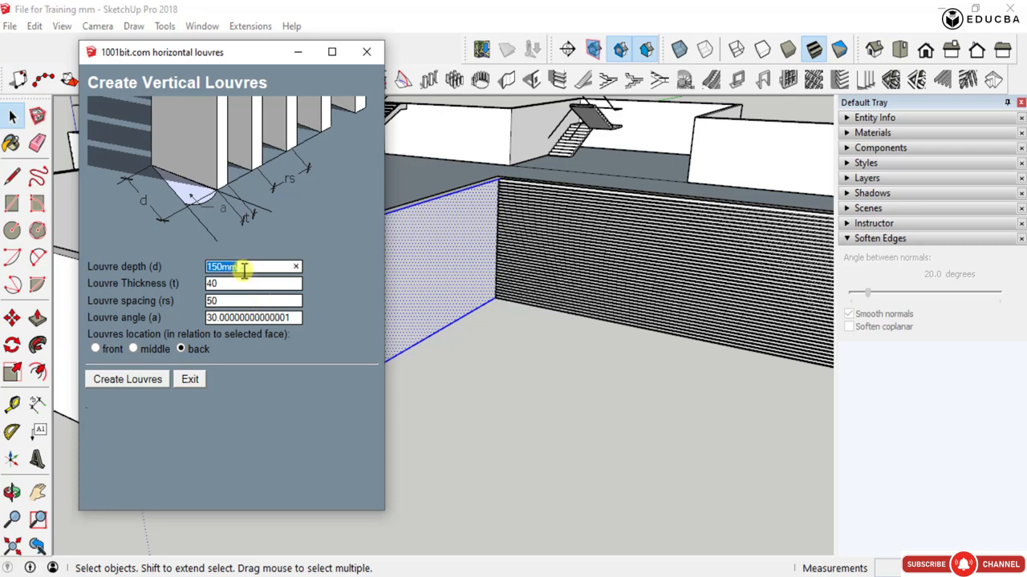
double_click(254, 317)
text(30)
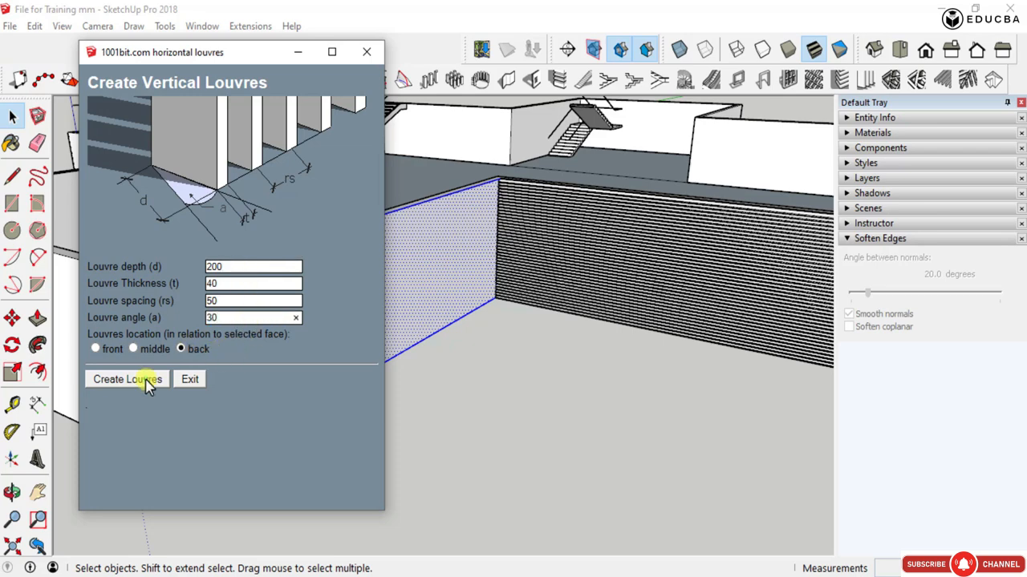
click(147, 379)
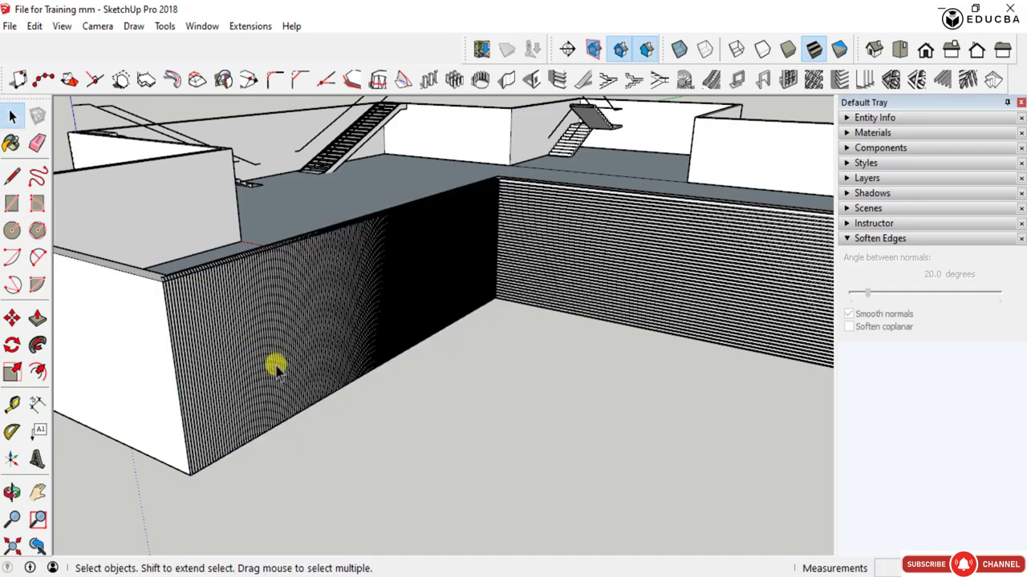
- Turn off the display of profiles in the edge style to thin the dense lines of the louvres
middle_drag(286, 340, 444, 268)
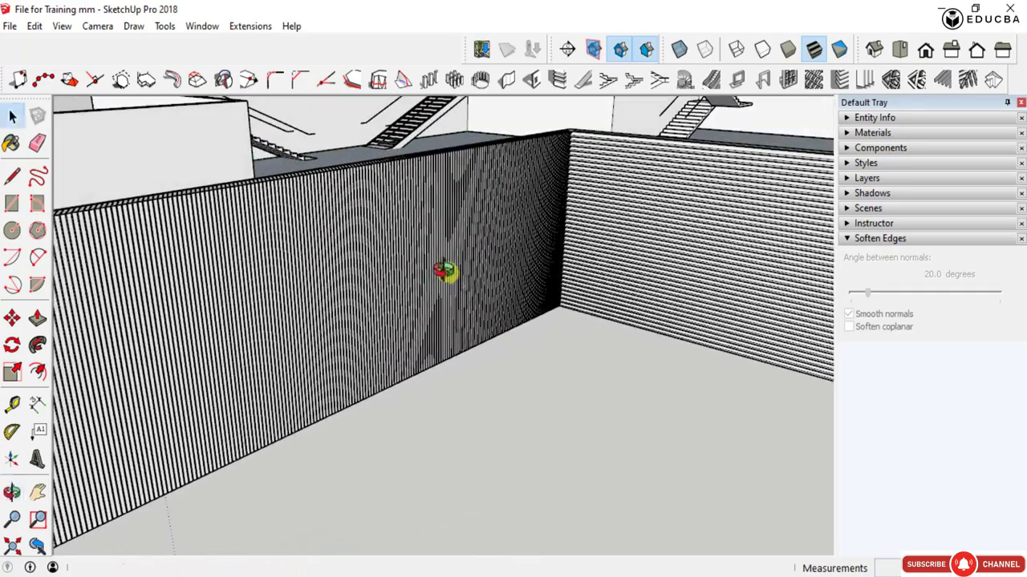
scroll(470, 180, up, 3)
scroll(441, 142, up, 5)
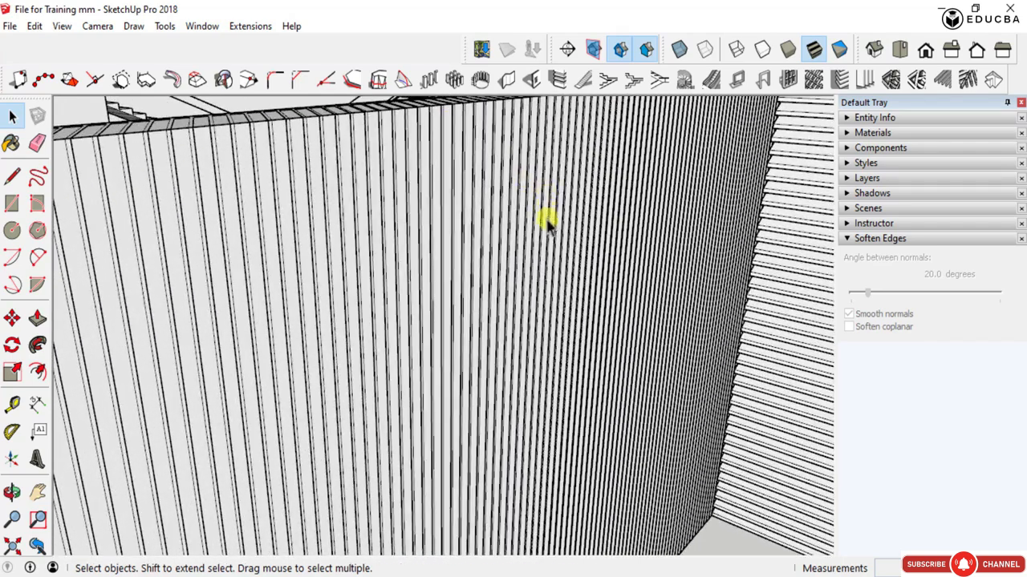
scroll(507, 221, down, 3)
middle_drag(456, 361, 500, 340)
scroll(489, 328, down, 3)
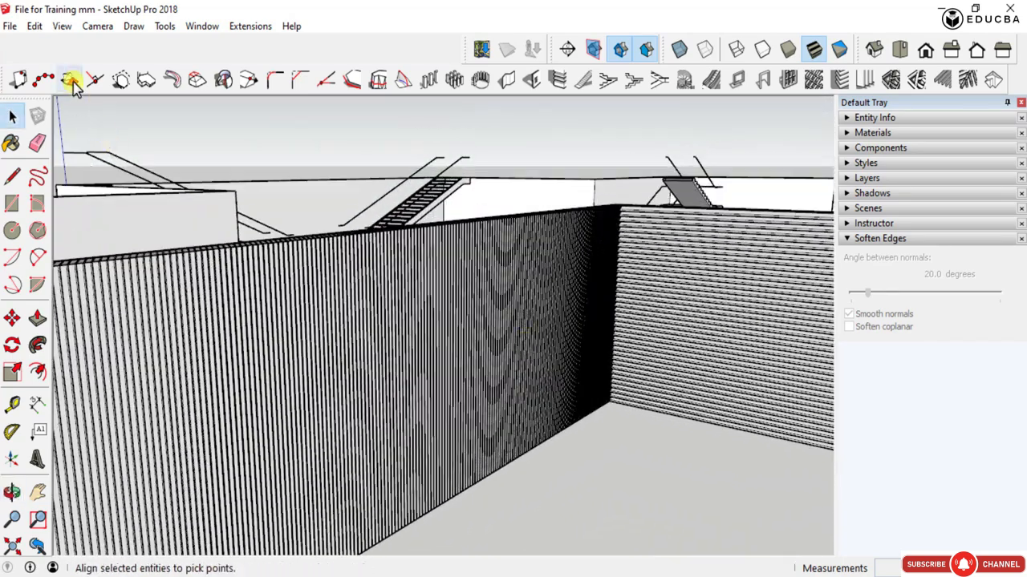
click(64, 27)
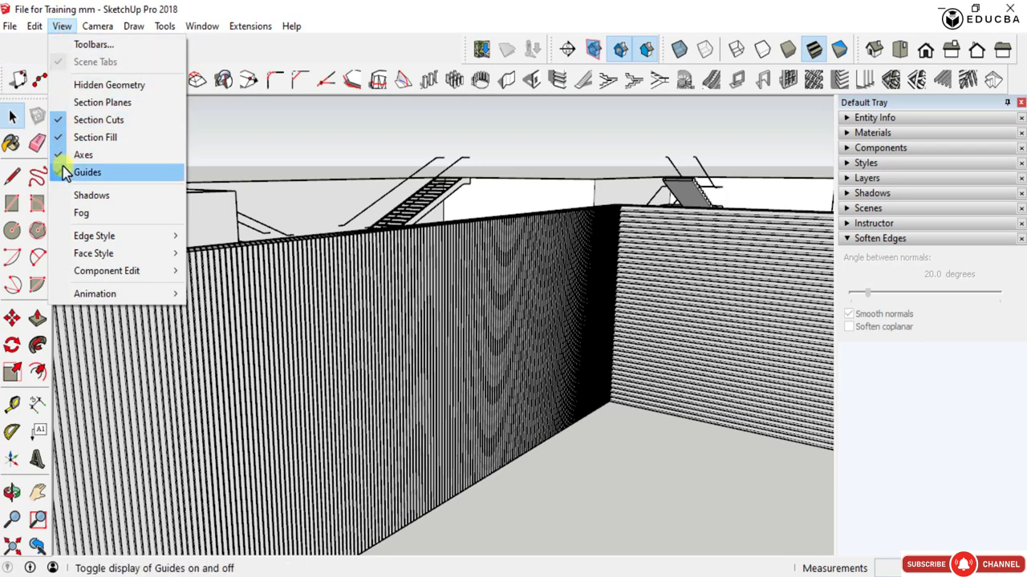
mouse_move(96, 241)
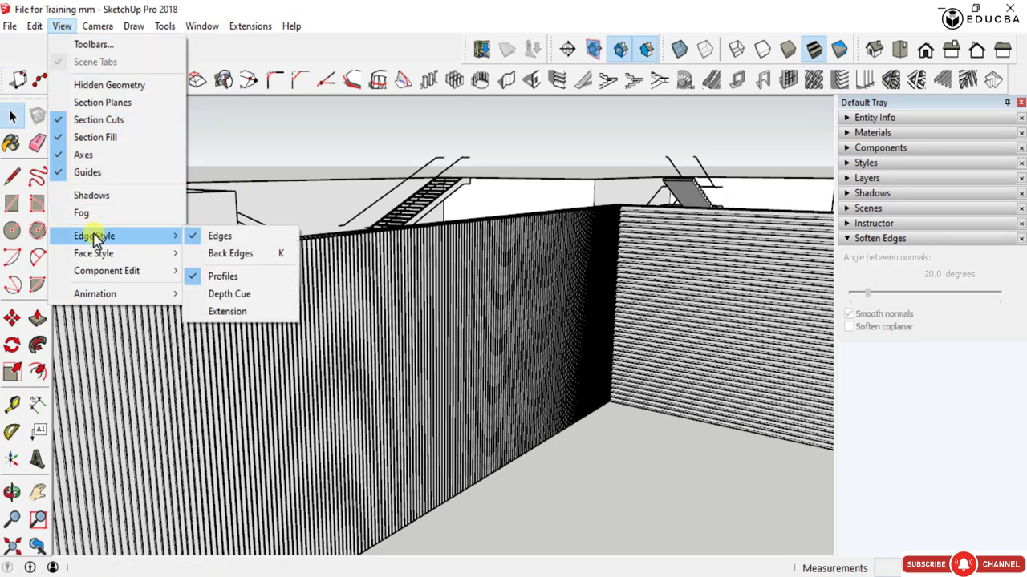
click(217, 276)
- Move the vertical louvres outward, clear of the wall face beside the inner corner
middle_drag(500, 280, 495, 397)
scroll(495, 396, up, 3)
scroll(421, 429, up, 2)
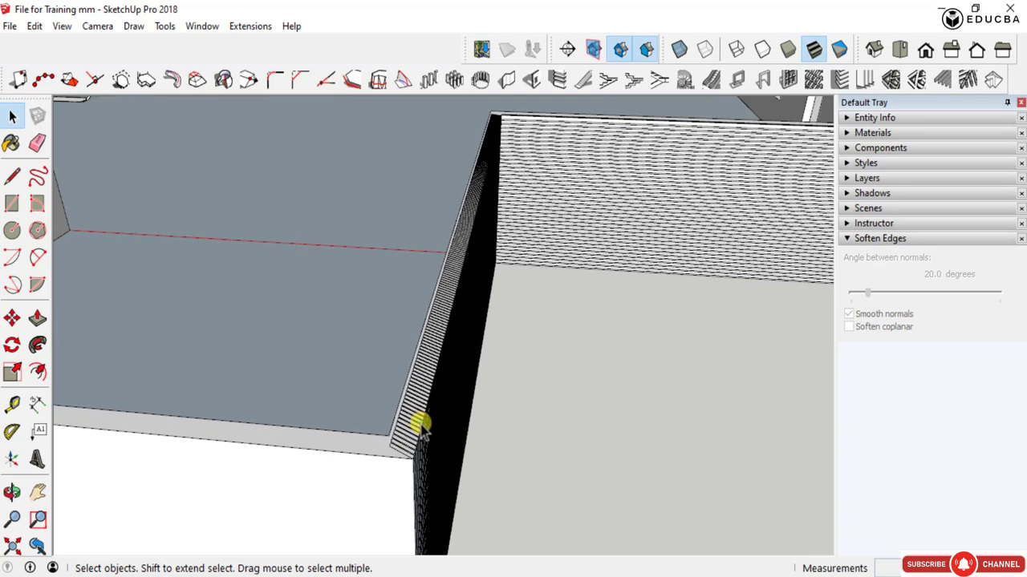
click(402, 435)
scroll(390, 424, down, 3)
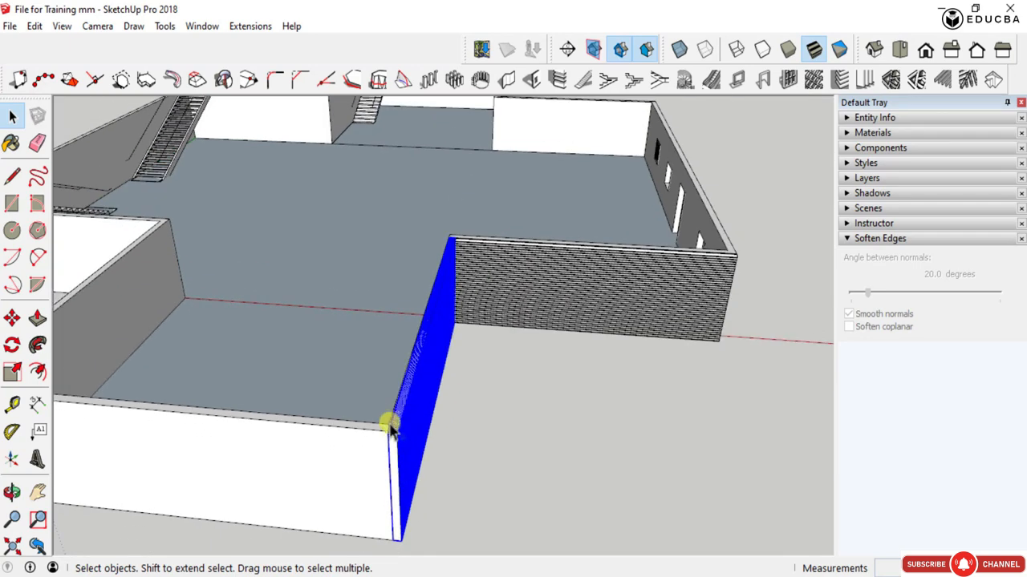
scroll(397, 433, up, 3)
key(m)
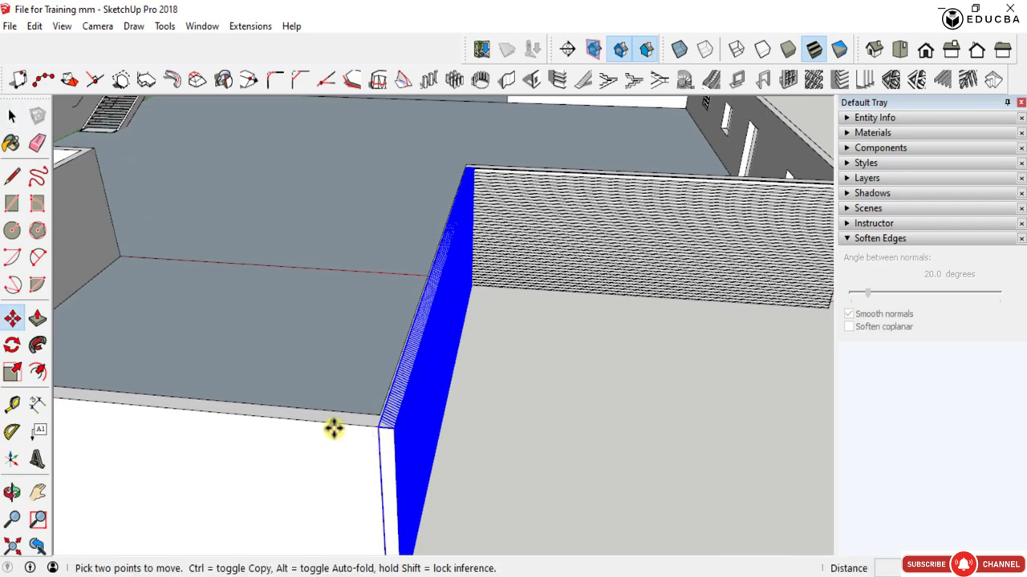
scroll(377, 429, down, 2)
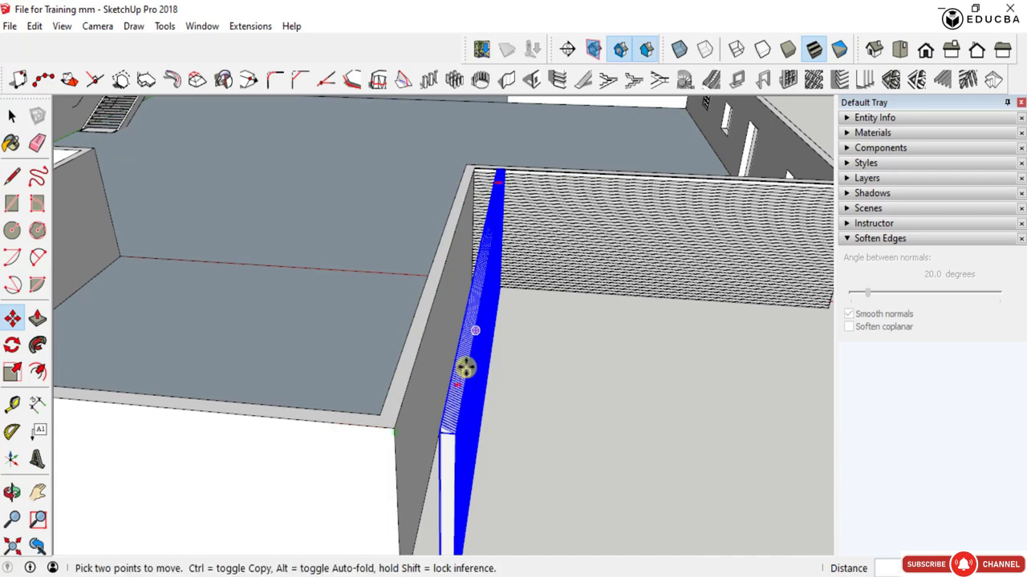
middle_drag(466, 366, 358, 414)
scroll(332, 408, up, 4)
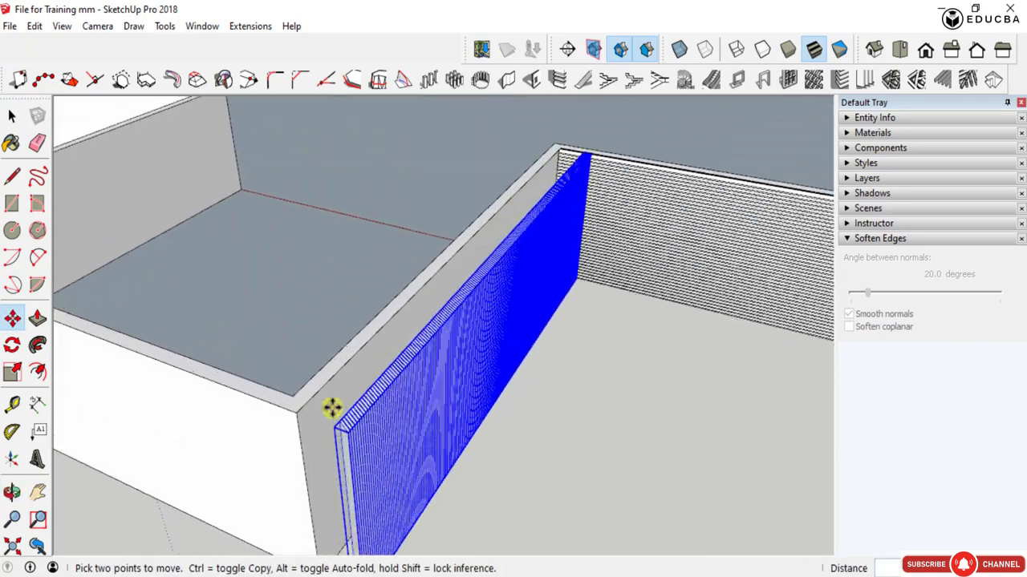
- Try to delete the pasted wall face behind the vertical louvres
key(space)
click(332, 408)
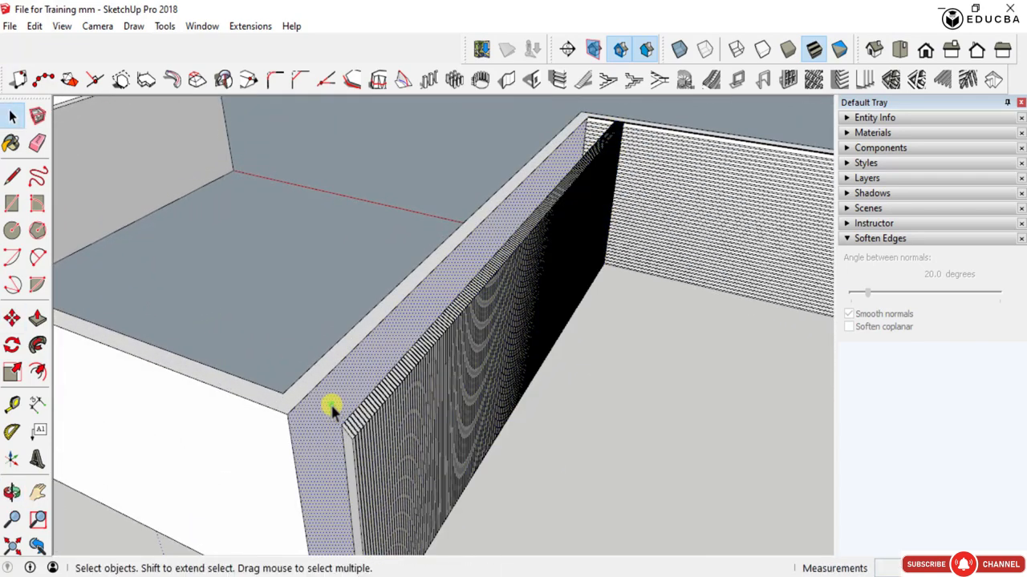
click(332, 361)
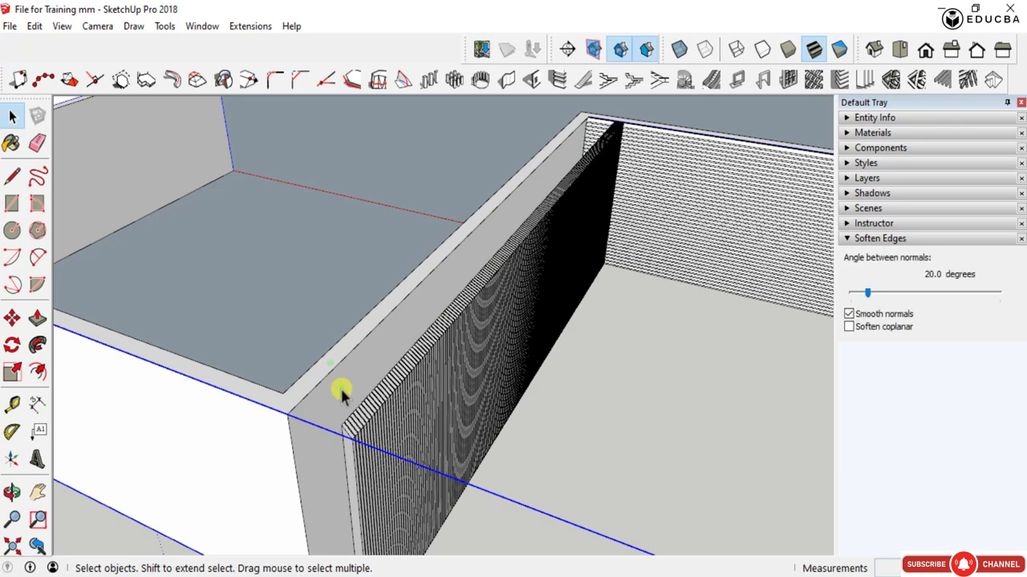
click(340, 391)
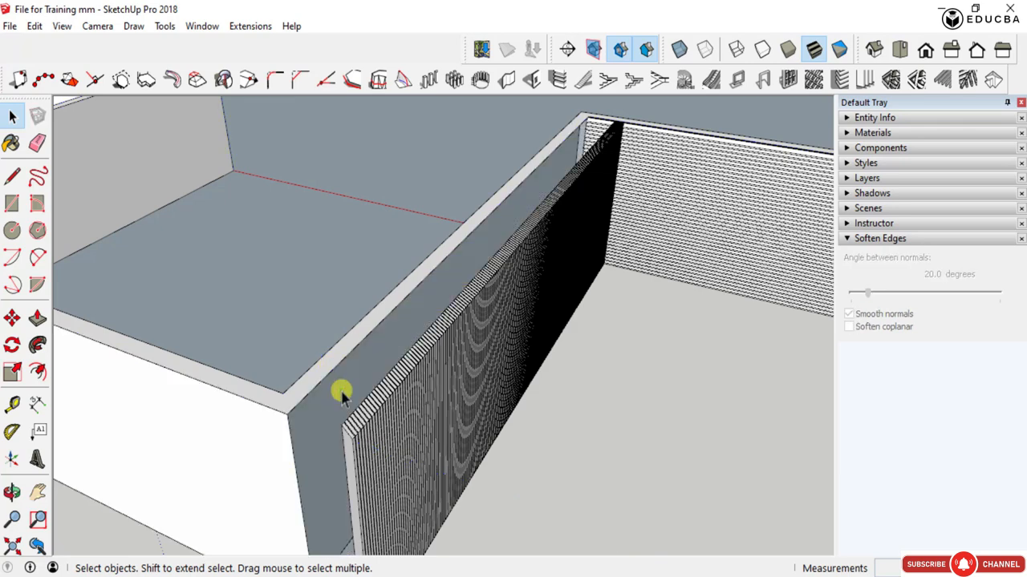
double_click(269, 422)
click(268, 423)
click(307, 429)
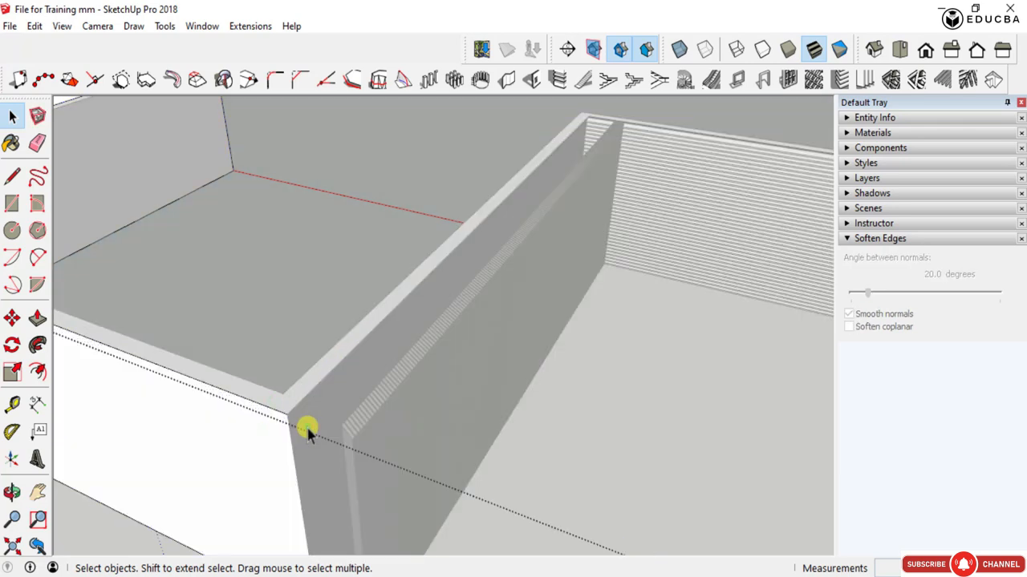
click(307, 428)
scroll(361, 387, down, 2)
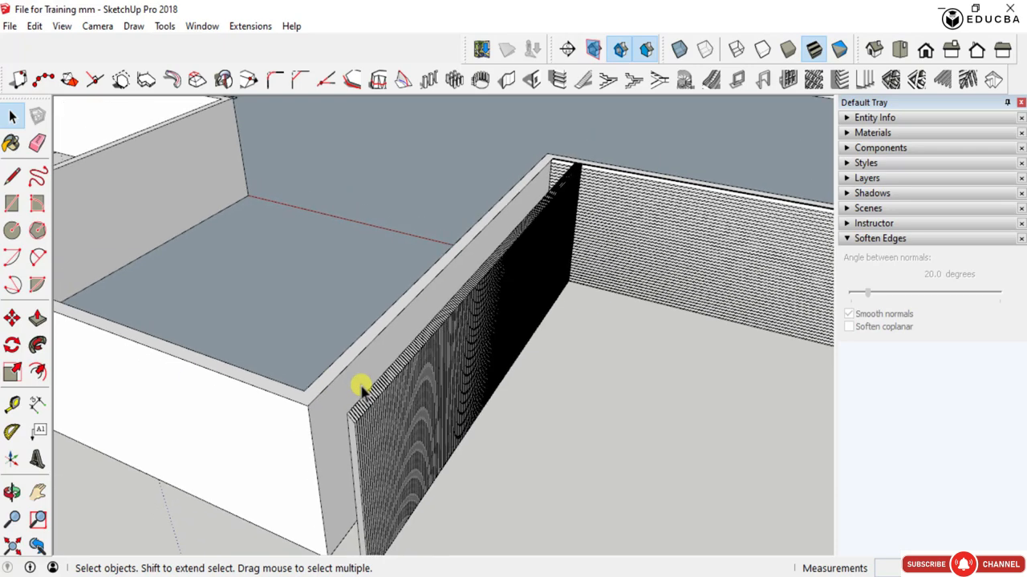
- Delete the horizontal louvres from the wall beside the inner corner and undo the deletion
scroll(361, 388, down, 1)
click(370, 411)
scroll(371, 417, down, 3)
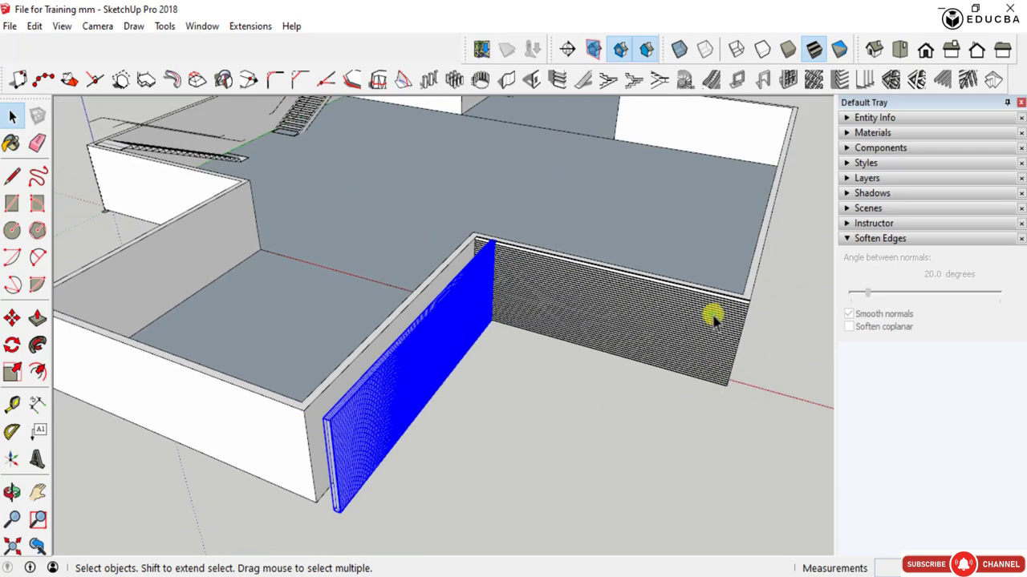
click(712, 317)
scroll(722, 329, up, 3)
middle_drag(699, 348, 518, 332)
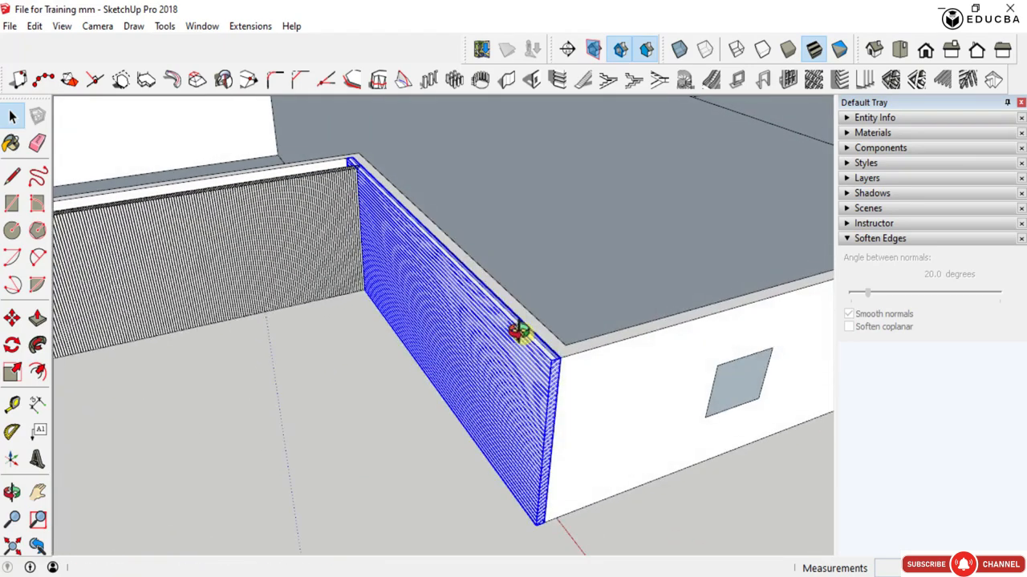
key(Delete)
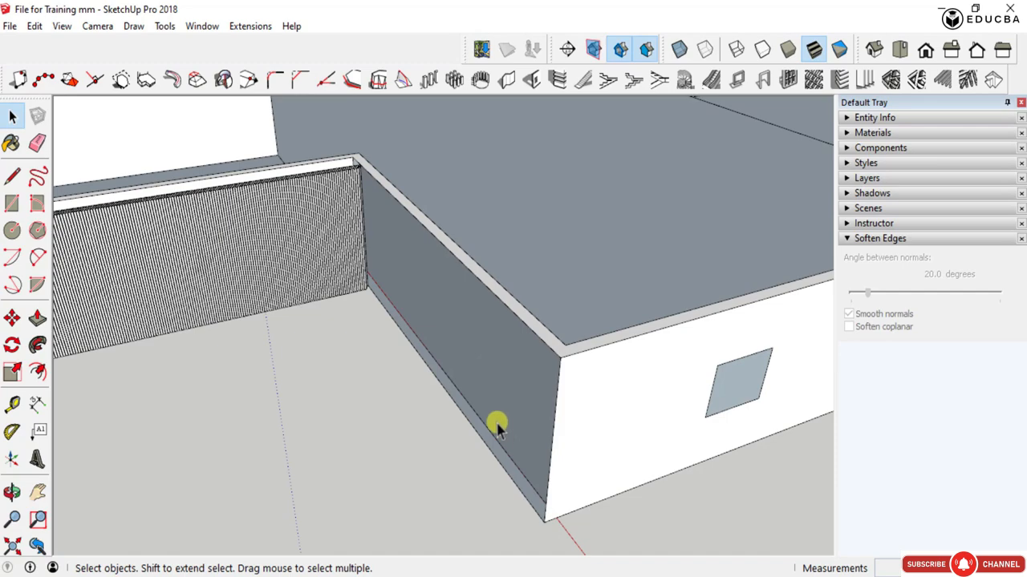
key(ctrl+z)
- Examine the vertical and horizontal louvres around the inner corner and the building's outer walls
scroll(631, 463, down, 3)
middle_drag(321, 408, 474, 392)
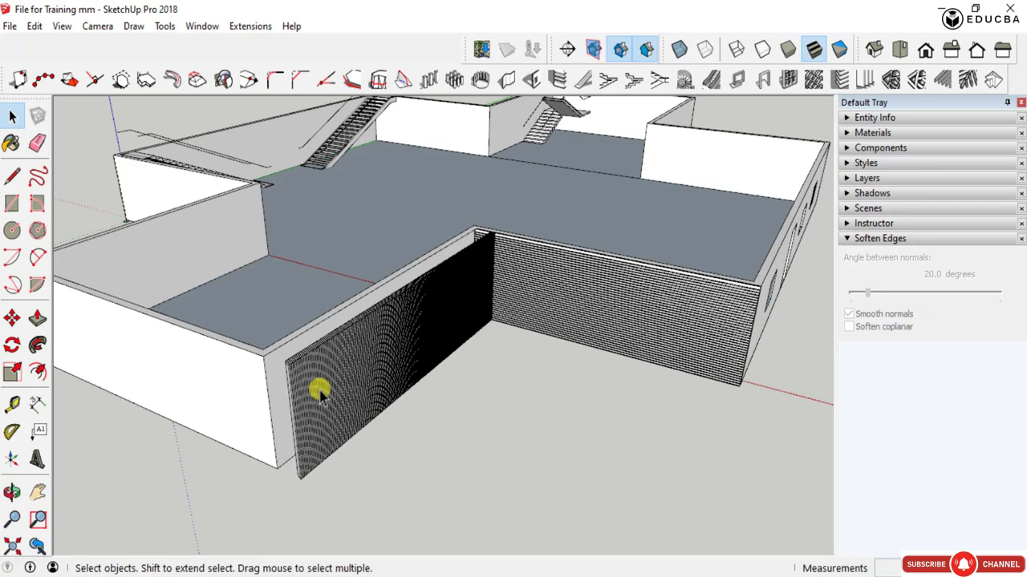
scroll(263, 390, up, 3)
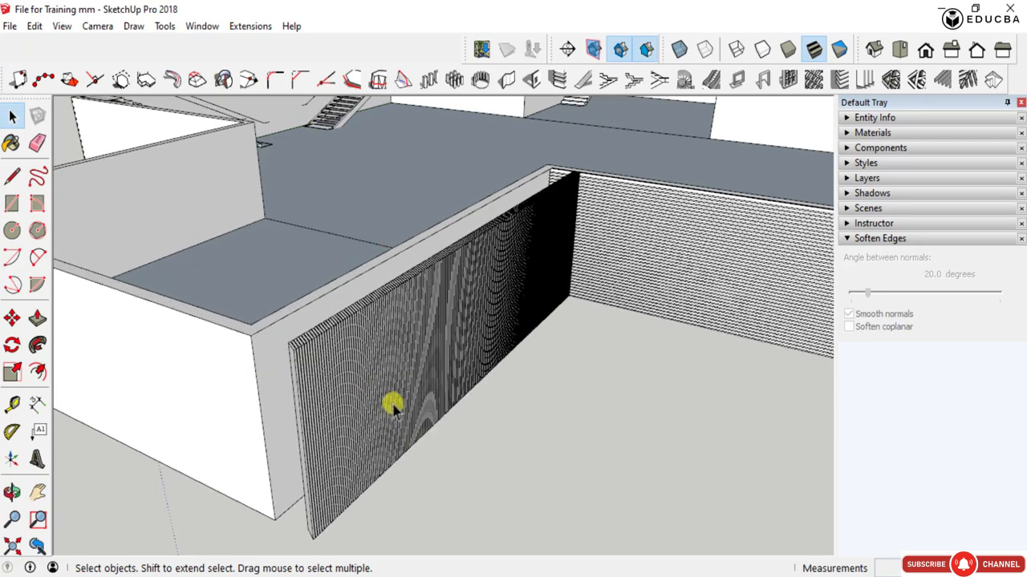
scroll(381, 467, down, 5)
scroll(345, 453, up, 5)
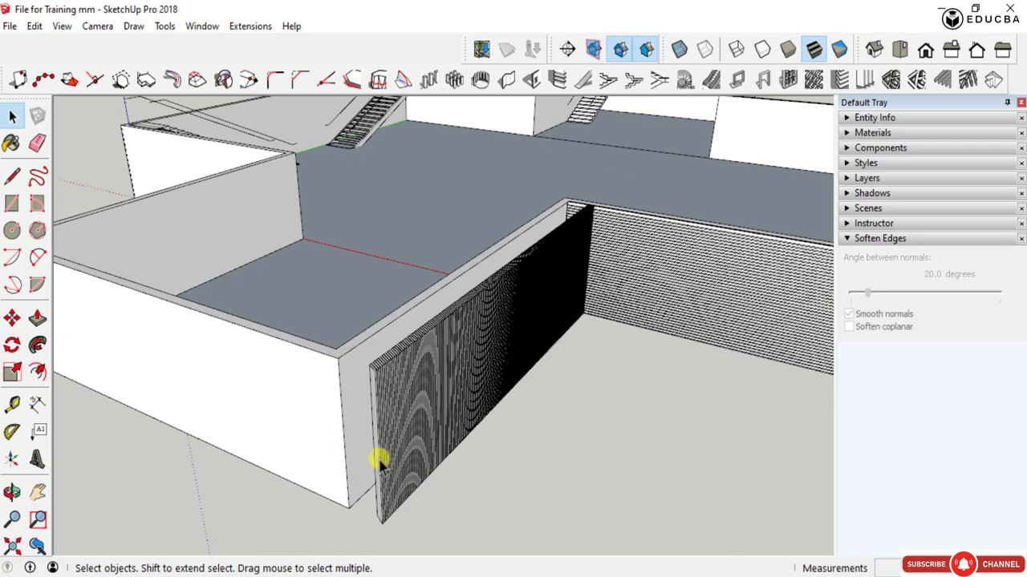
scroll(514, 420, down, 3)
mouse_move(514, 419)
middle_down()
mouse_move(348, 394)
mouse_move(217, 389)
mouse_move(452, 394)
mouse_move(280, 426)
mouse_move(621, 335)
mouse_move(617, 362)
middle_up()
scroll(235, 390, down, 2)
scroll(447, 305, up, 3)
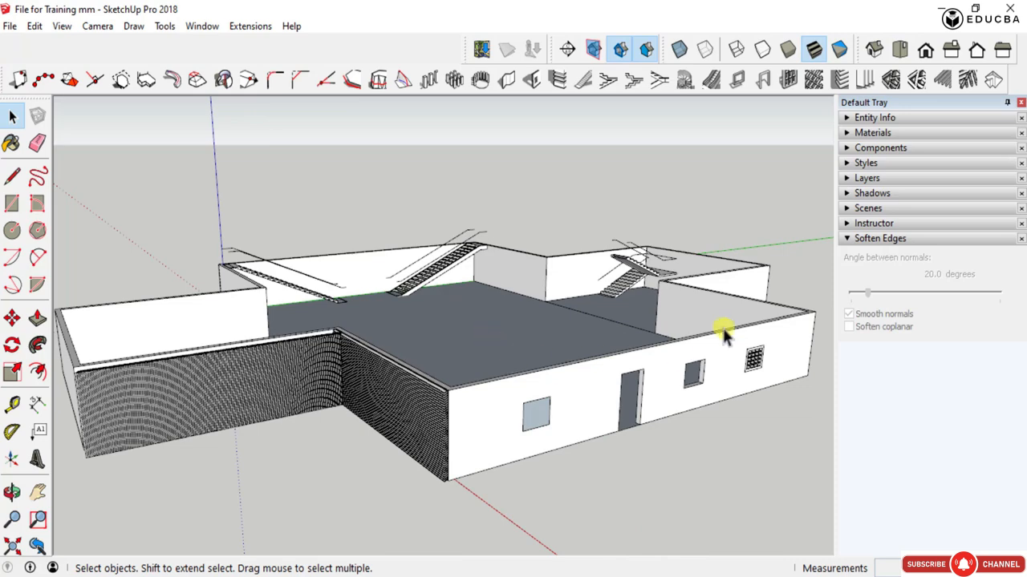
- Open the nested handrail line group of the staircase with a landing and start a rectangular grille from the line along the landing's outer edge
scroll(726, 333, up, 5)
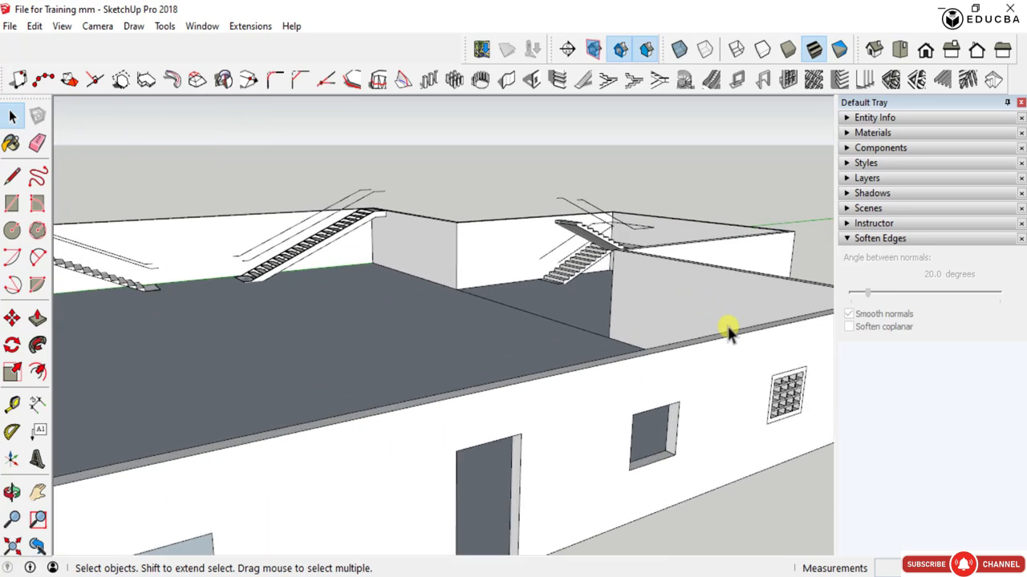
click(891, 79)
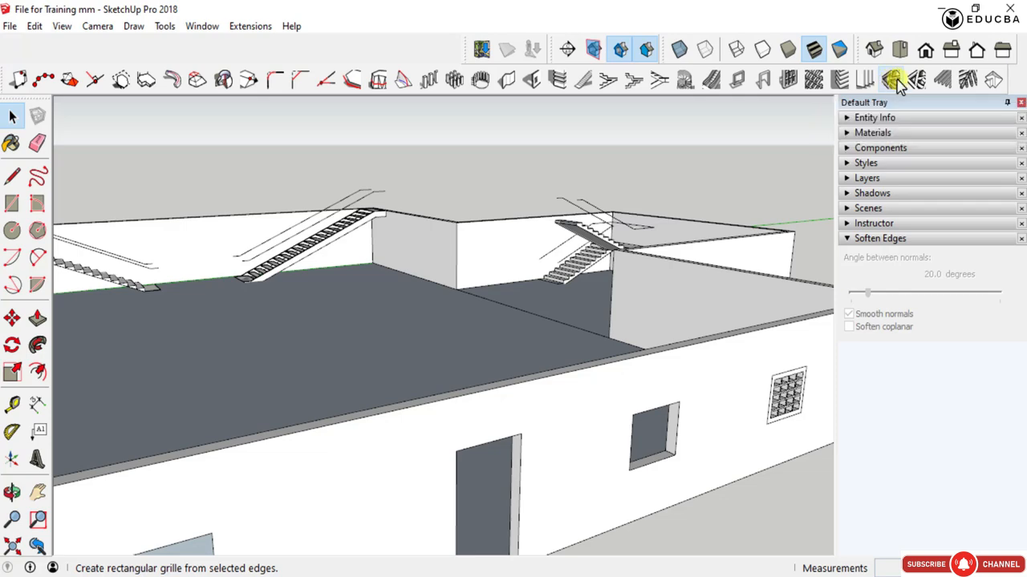
scroll(592, 201, up, 8)
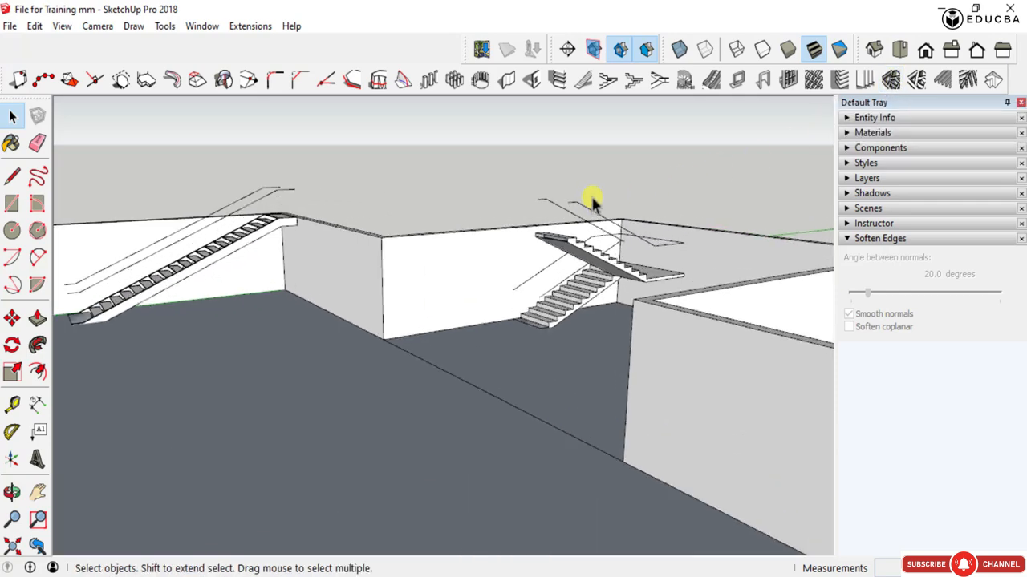
scroll(569, 390, down, 8)
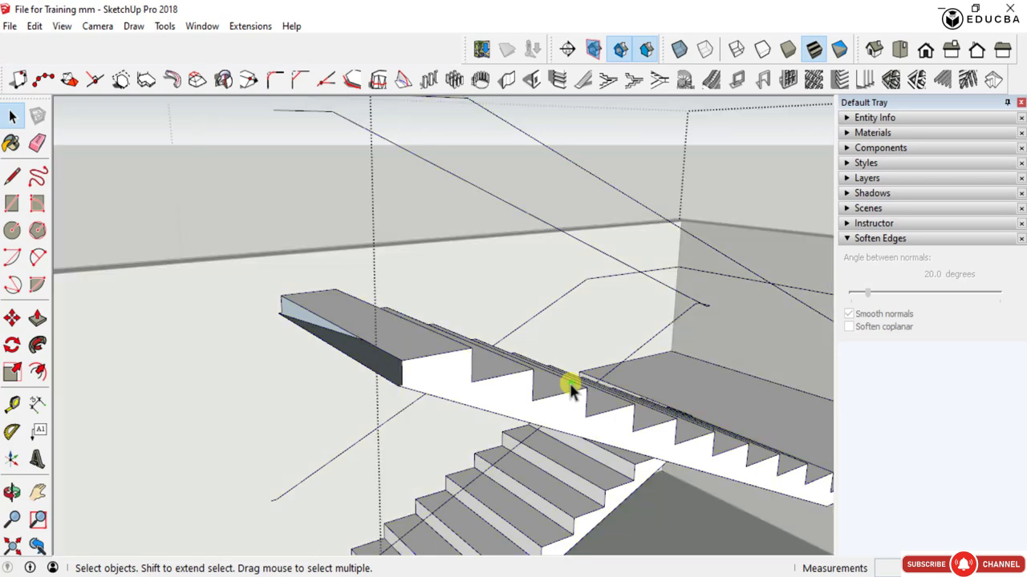
scroll(550, 355, up, 4)
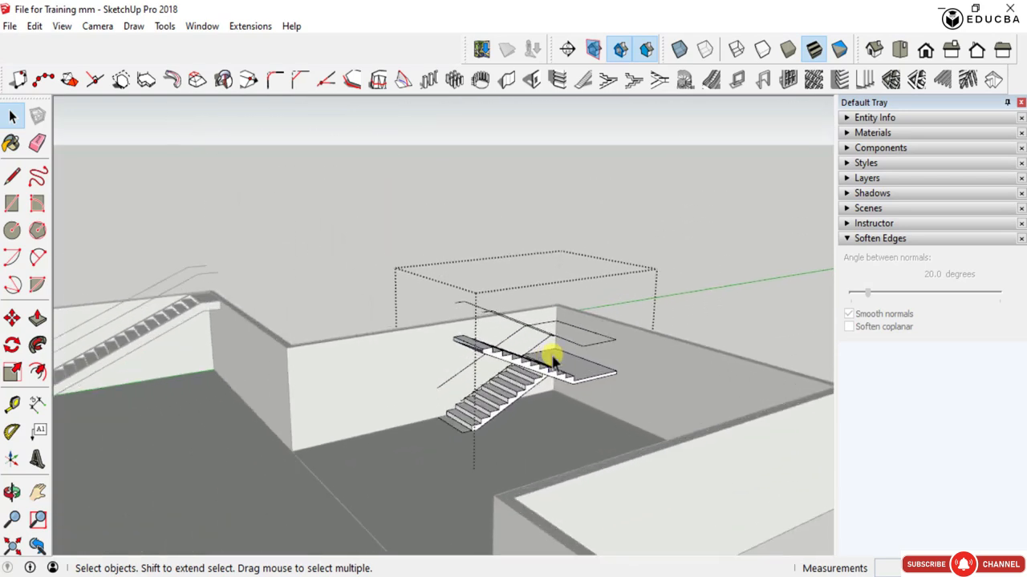
scroll(602, 371, down, 4)
scroll(602, 371, up, 5)
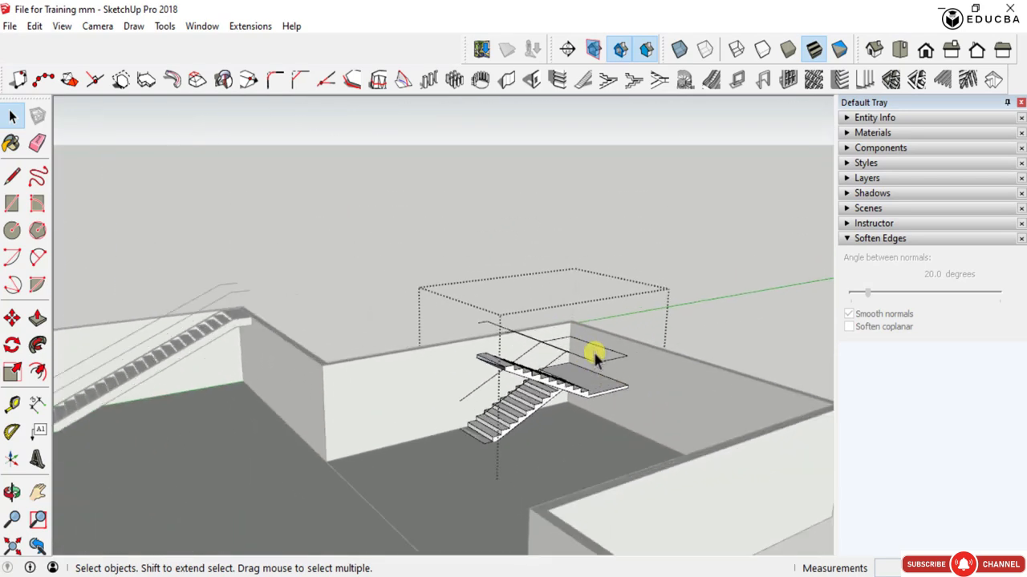
click(604, 343)
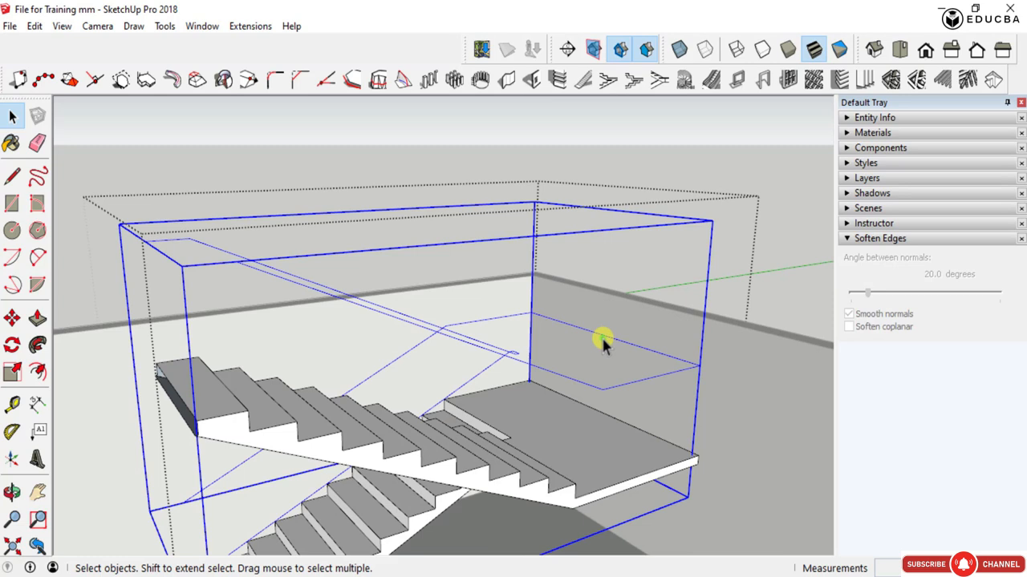
double_click(602, 341)
click(591, 336)
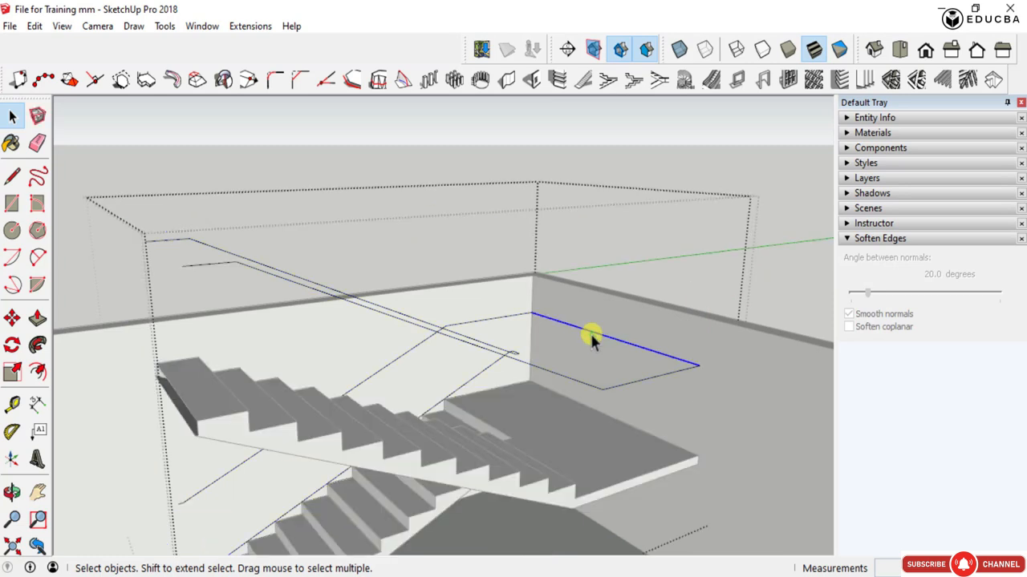
scroll(585, 340, down, 2)
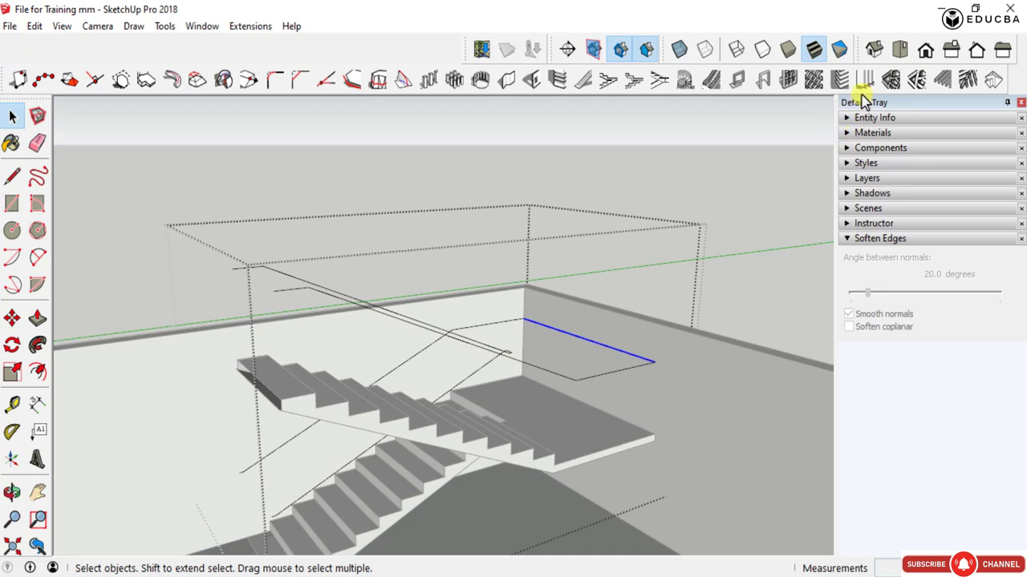
click(889, 80)
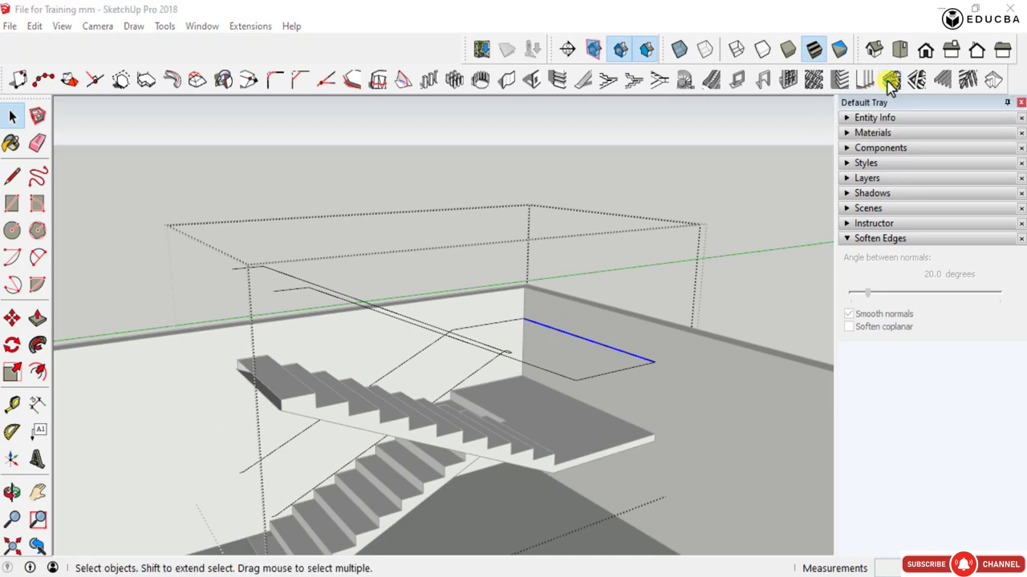
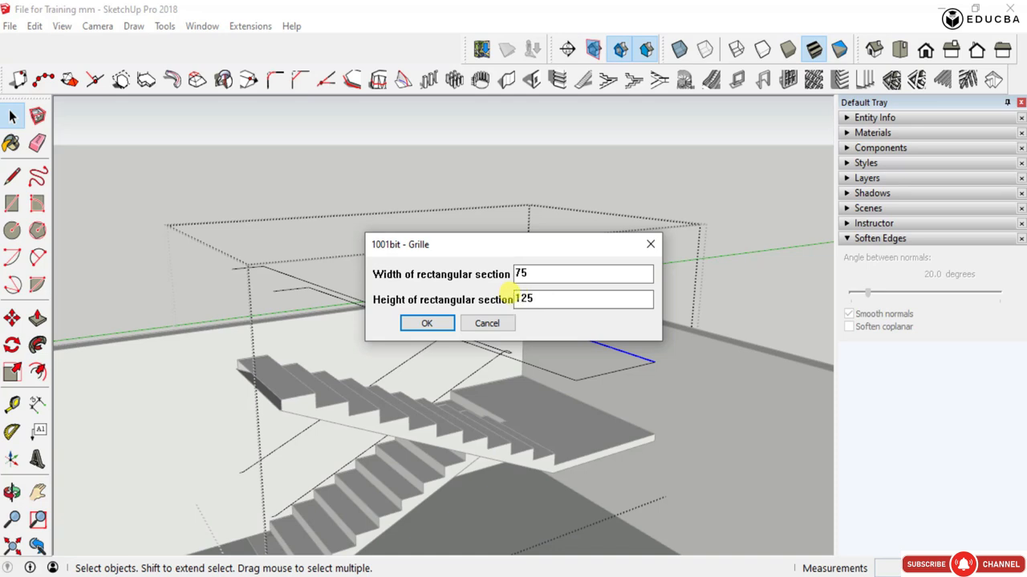
- Generate the rectangular grille from the landing's outer handrail line with a section 75 mm wide and 125 mm high, and inspect it
click(427, 324)
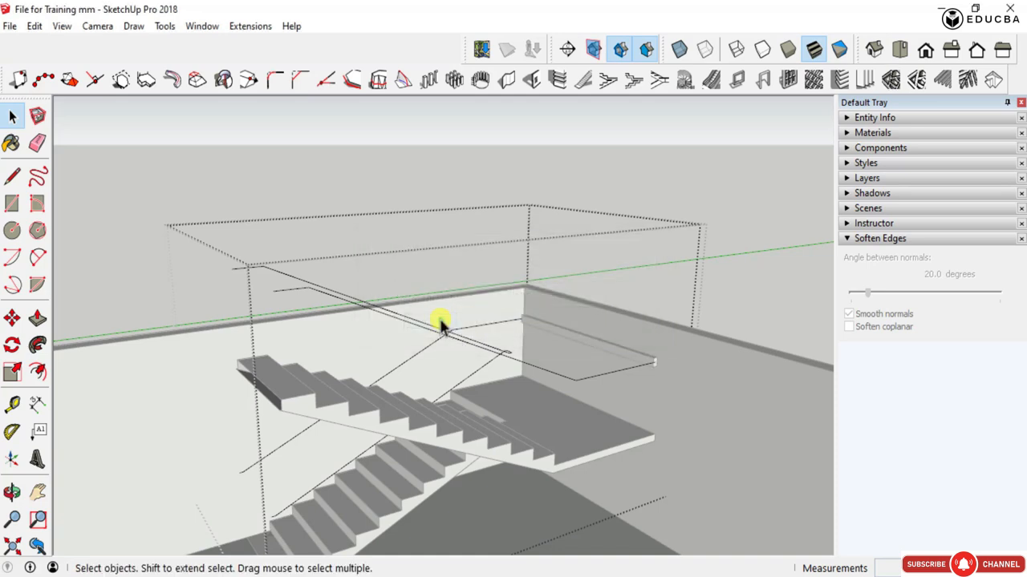
scroll(646, 353, up, 1)
click(645, 353)
scroll(648, 358, up, 5)
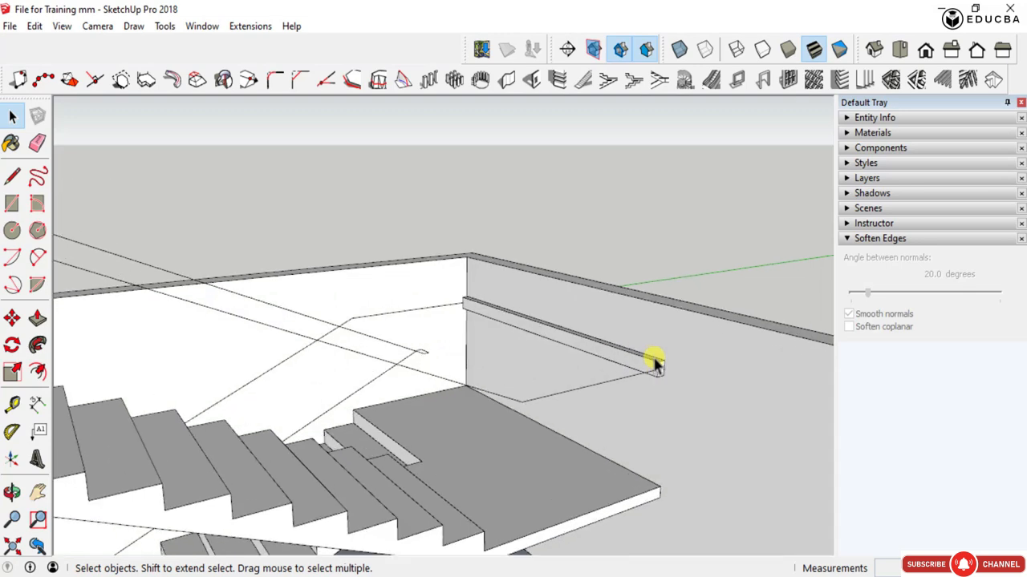
click(659, 369)
scroll(662, 371, up, 4)
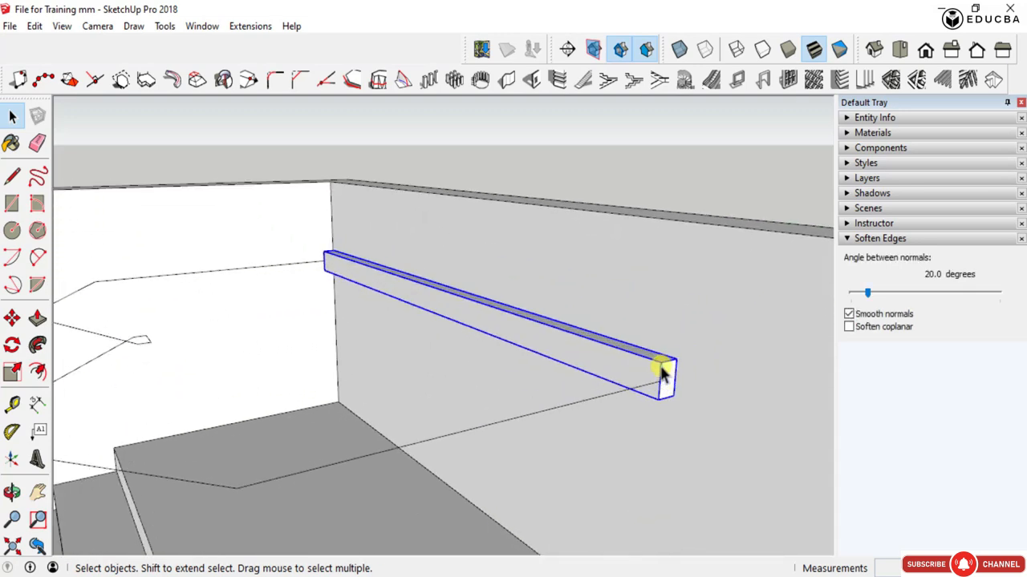
middle_drag(659, 368, 757, 417)
scroll(638, 422, down, 3)
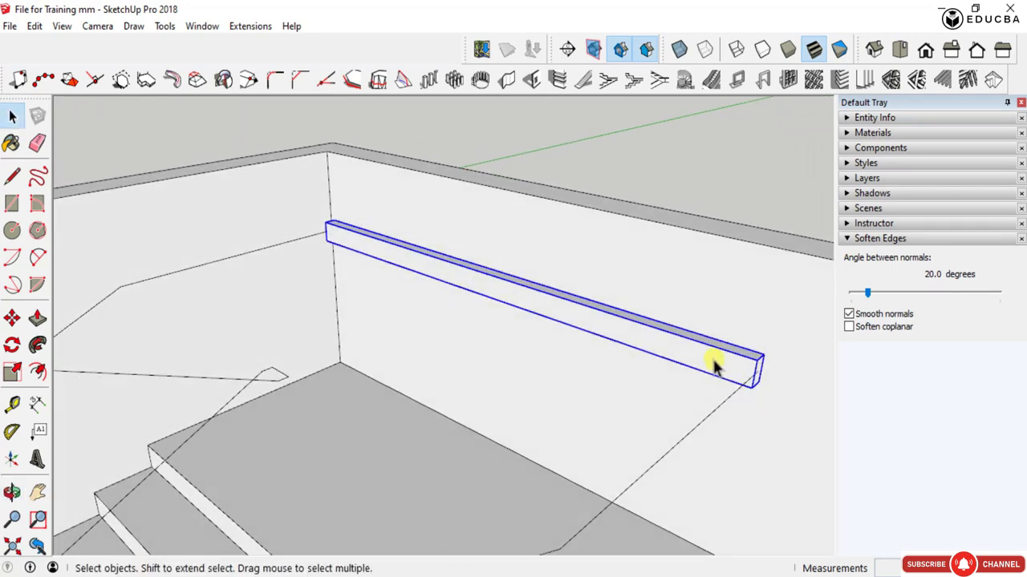
scroll(726, 369, up, 3)
scroll(478, 360, down, 3)
middle_drag(408, 332, 408, 273)
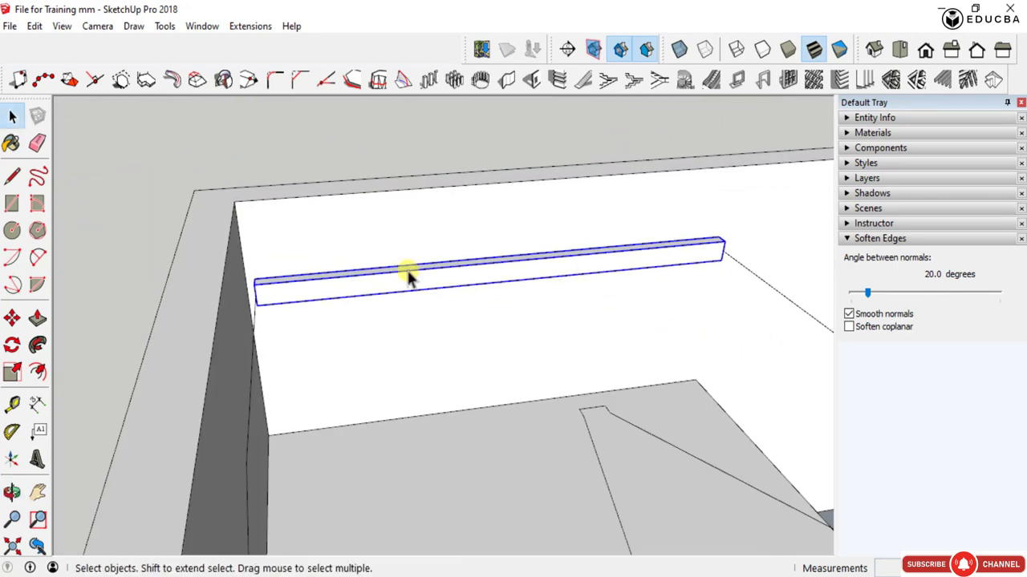
scroll(389, 303, down, 2)
- Try to create a 75 mm by 125 mm rectangular grille from the handrail edges running down both sides of the landing
double_click(573, 290)
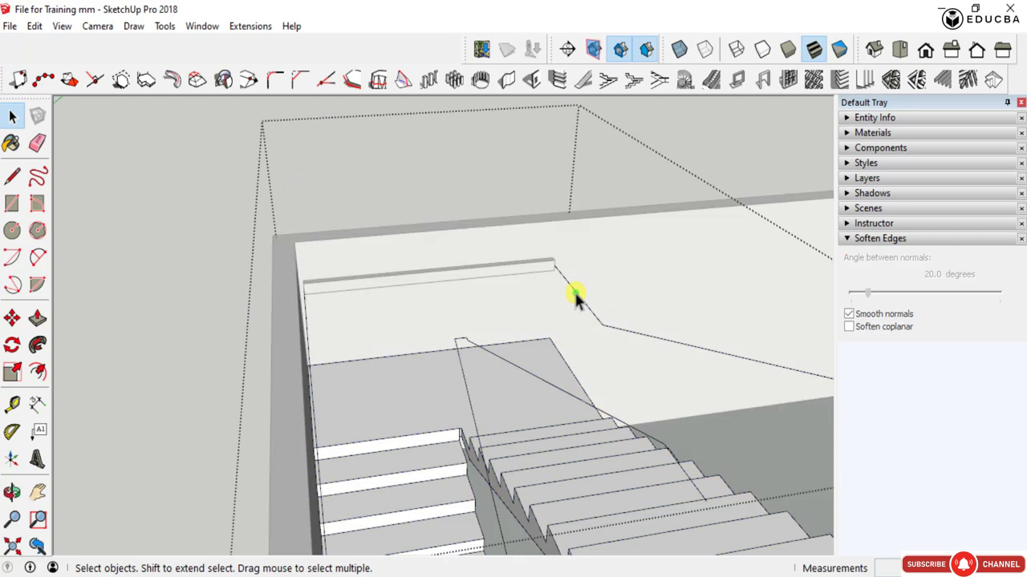
click(573, 289)
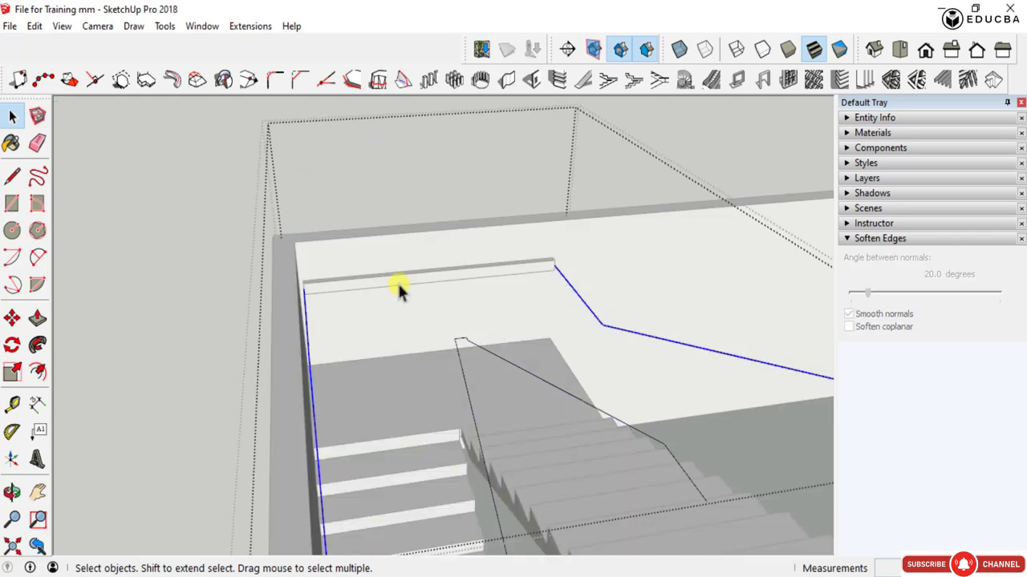
scroll(399, 289, down, 3)
middle_drag(492, 332, 322, 345)
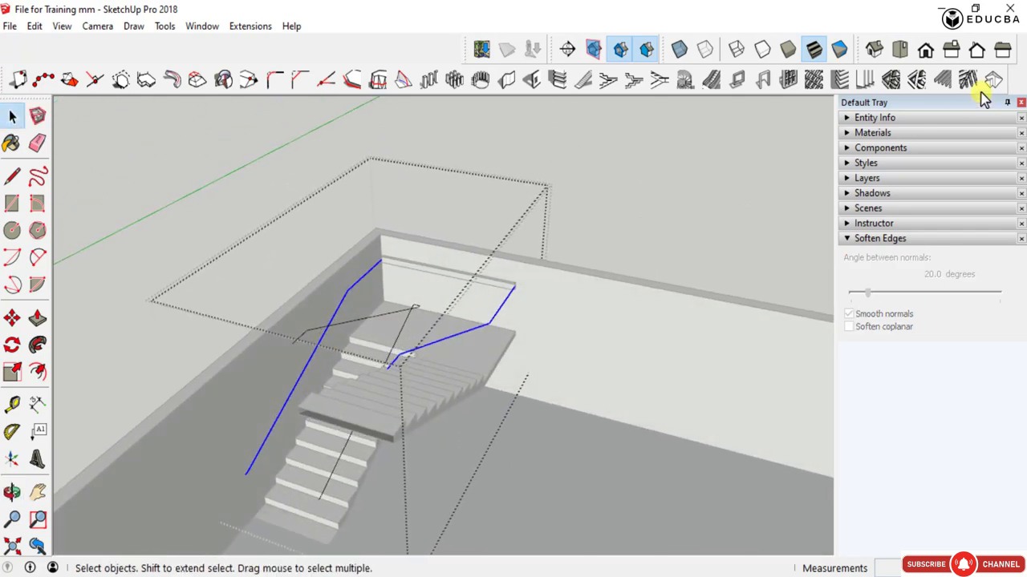
click(891, 80)
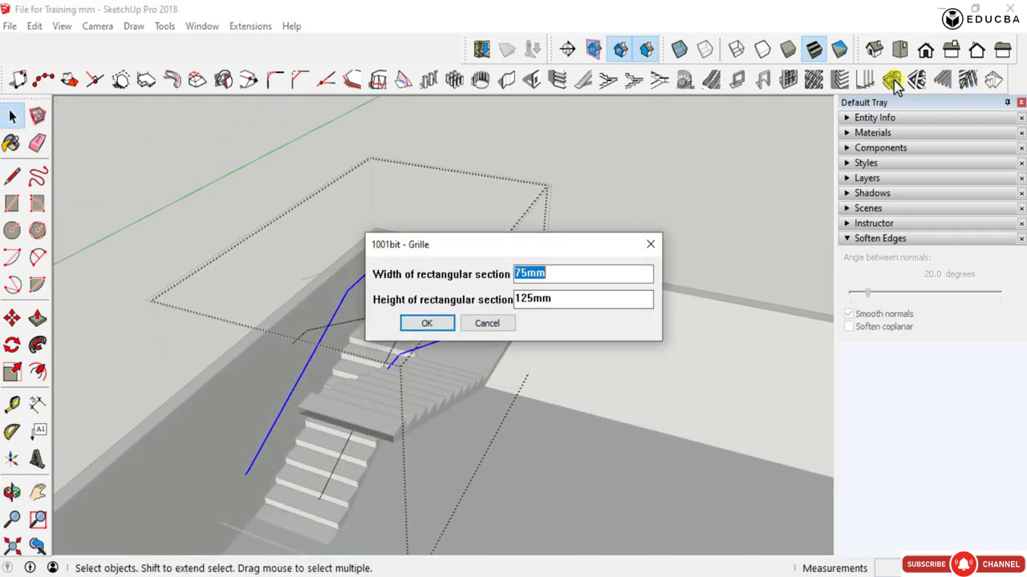
click(426, 324)
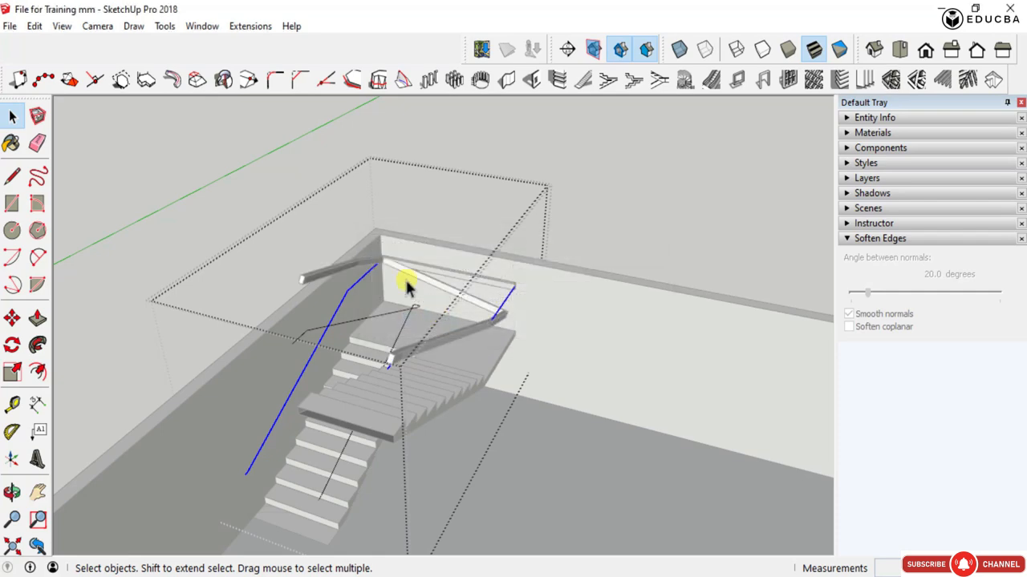
scroll(352, 269, up, 4)
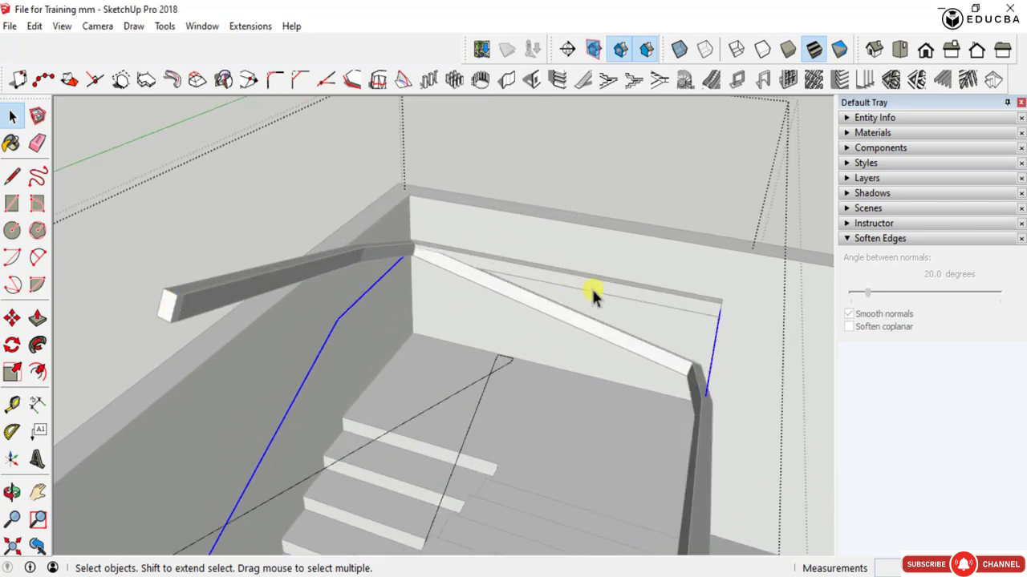
scroll(594, 297, down, 3)
key(ctrl+z)
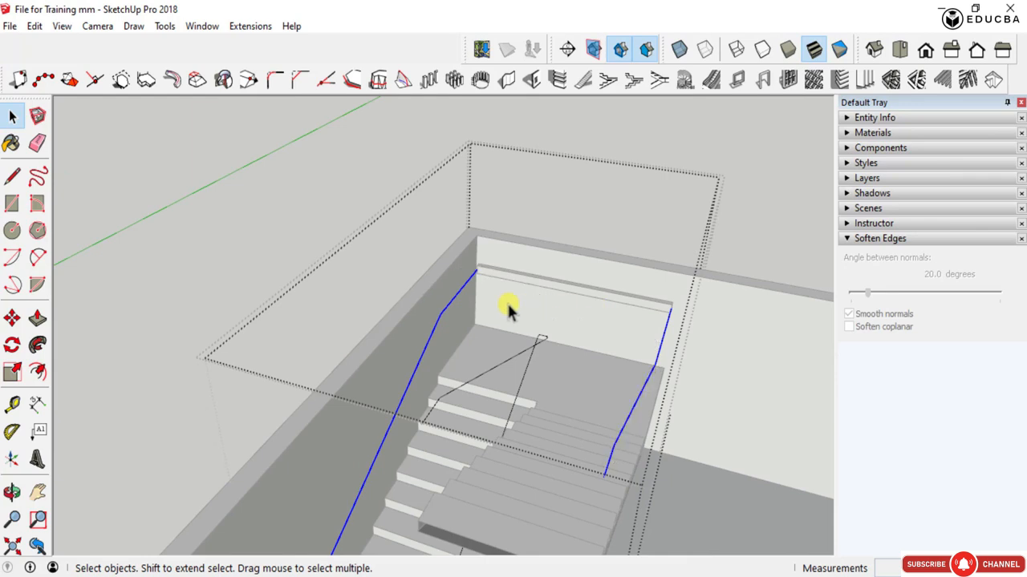
- Create a 75 mm by 125 mm rectangular grille from the short handrail edge along the landing's wall side
click(463, 288)
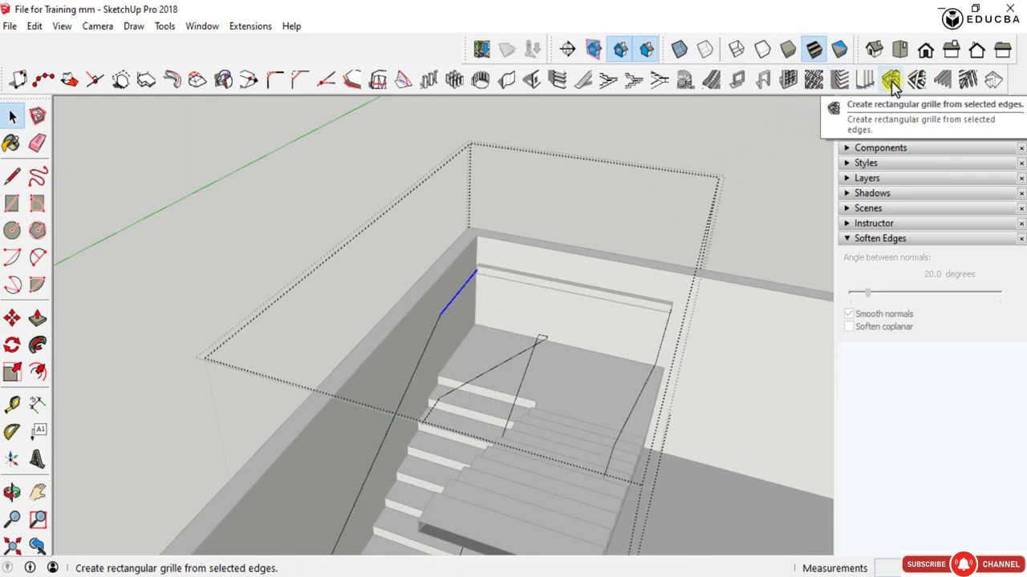
click(890, 80)
click(444, 324)
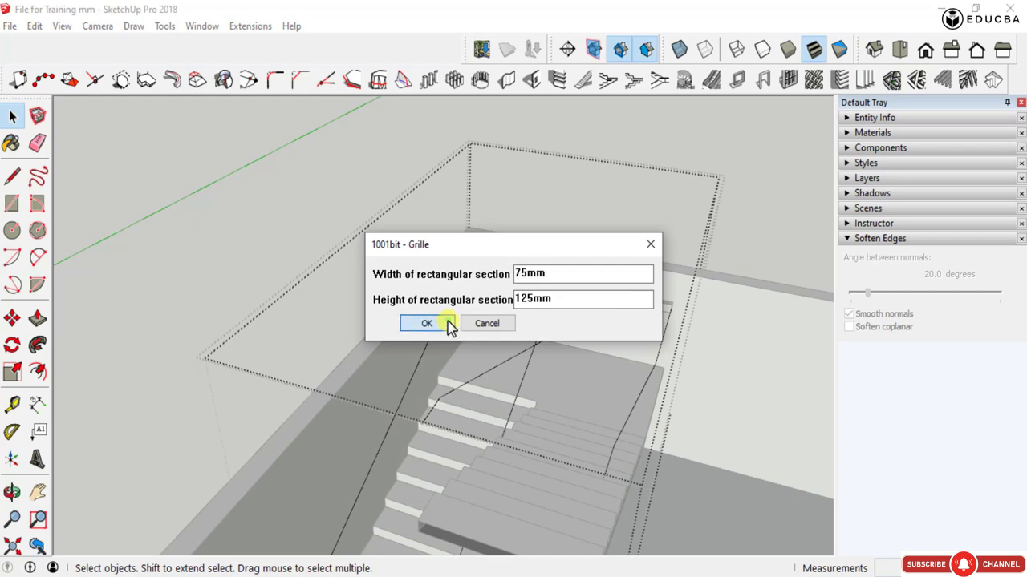
scroll(447, 325, up, 5)
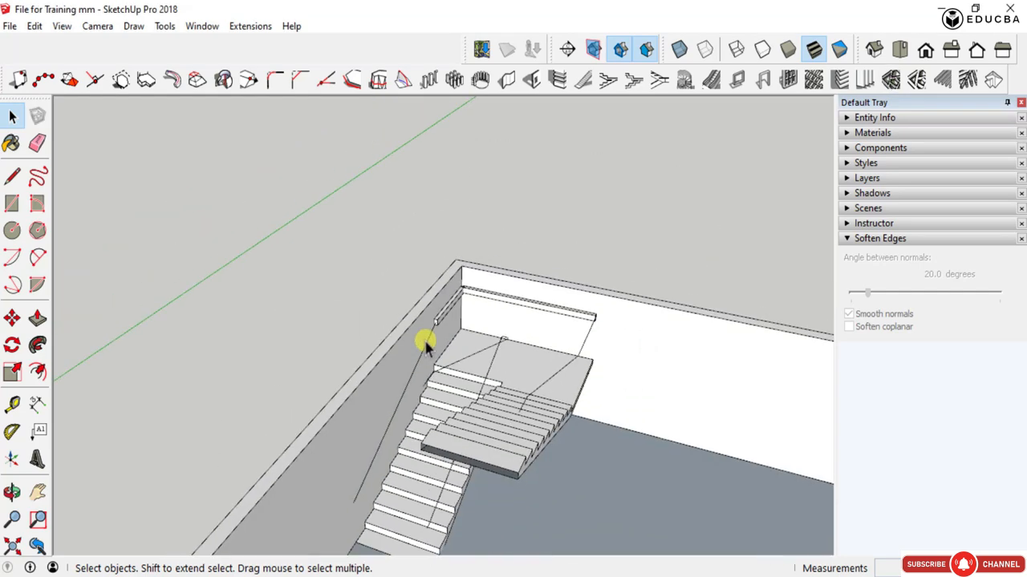
- Create a 75 mm by 125 mm rectangular grille from the inner top edges of the three connected walls around both staircases
click(516, 276)
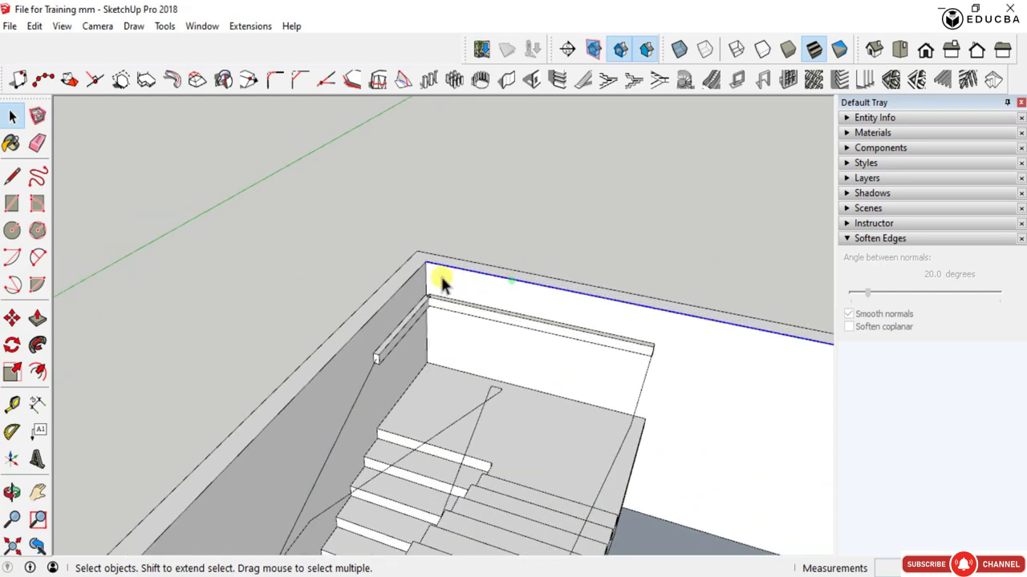
scroll(481, 296, down, 5)
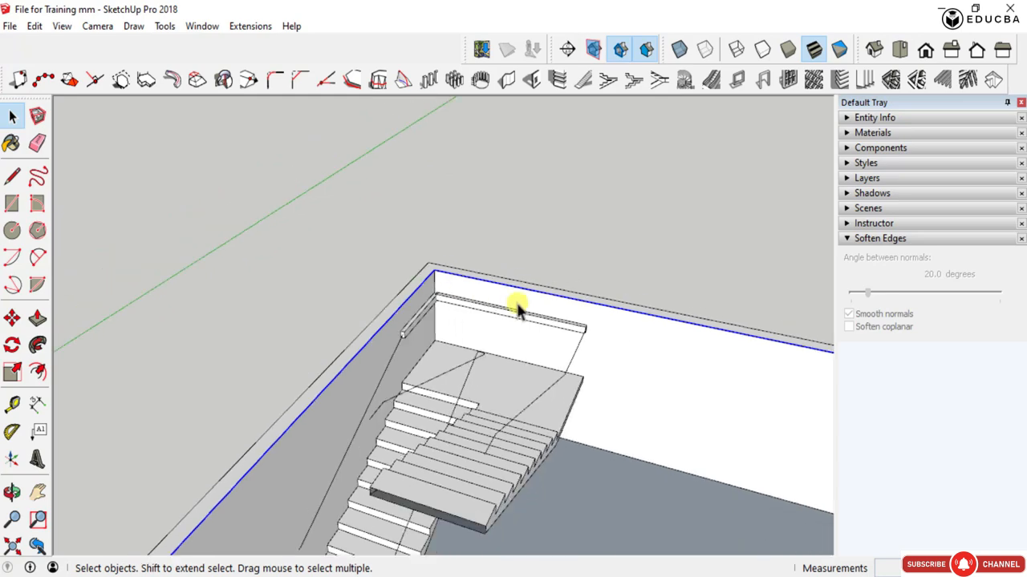
middle_drag(658, 360, 569, 340)
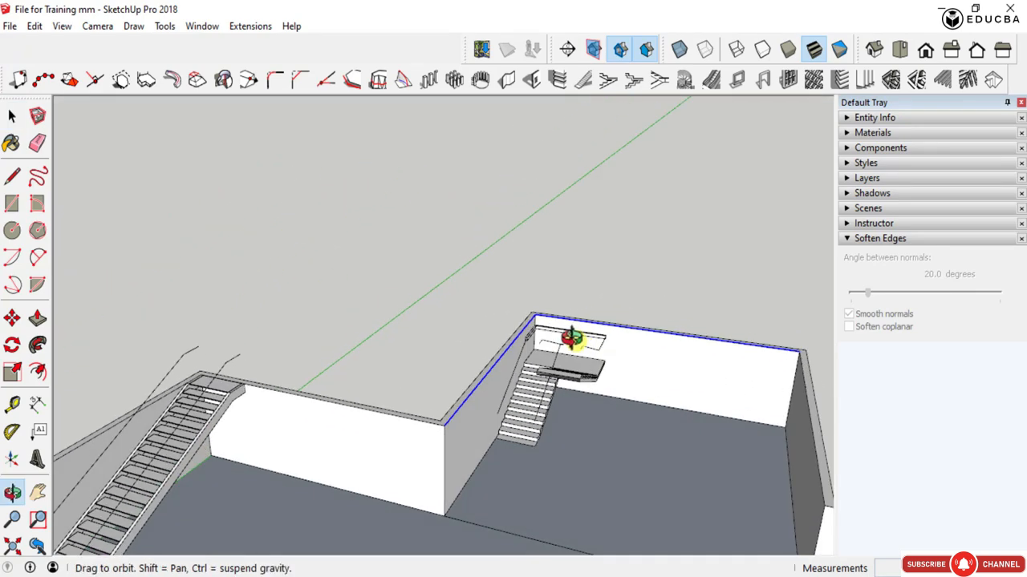
scroll(438, 419, up, 3)
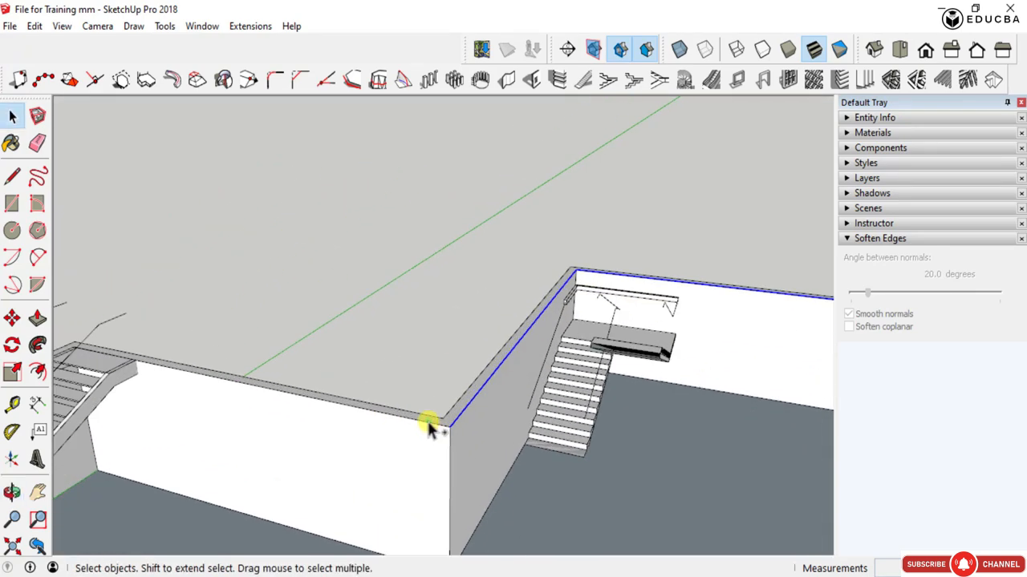
shift+click(405, 419)
scroll(333, 425, down, 2)
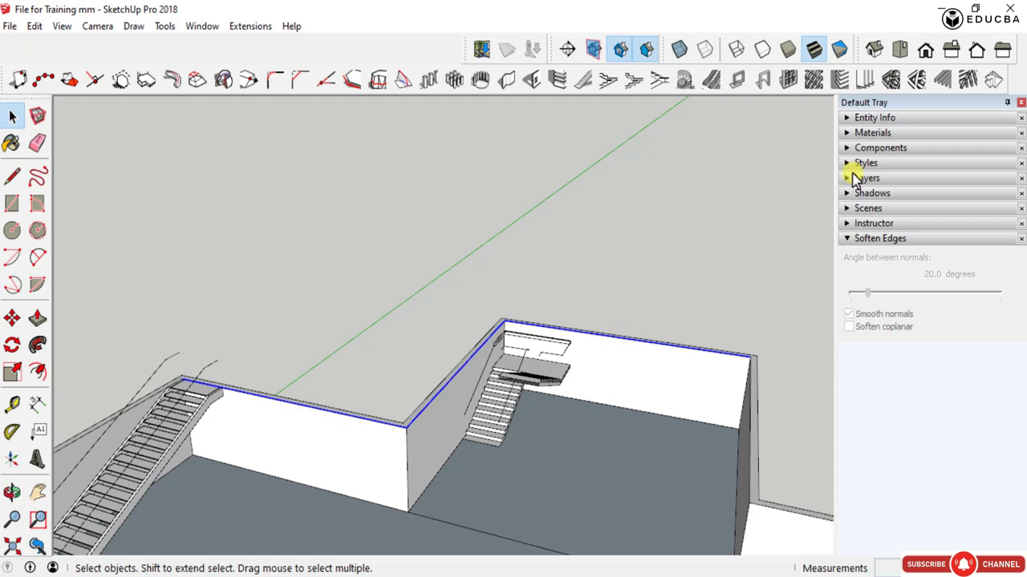
click(894, 80)
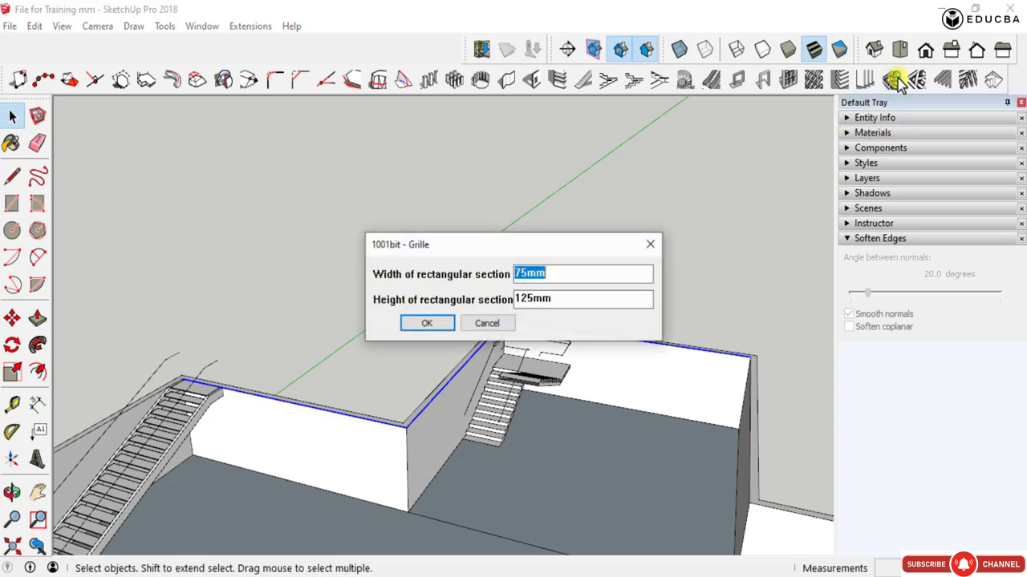
click(429, 323)
scroll(384, 440, up, 3)
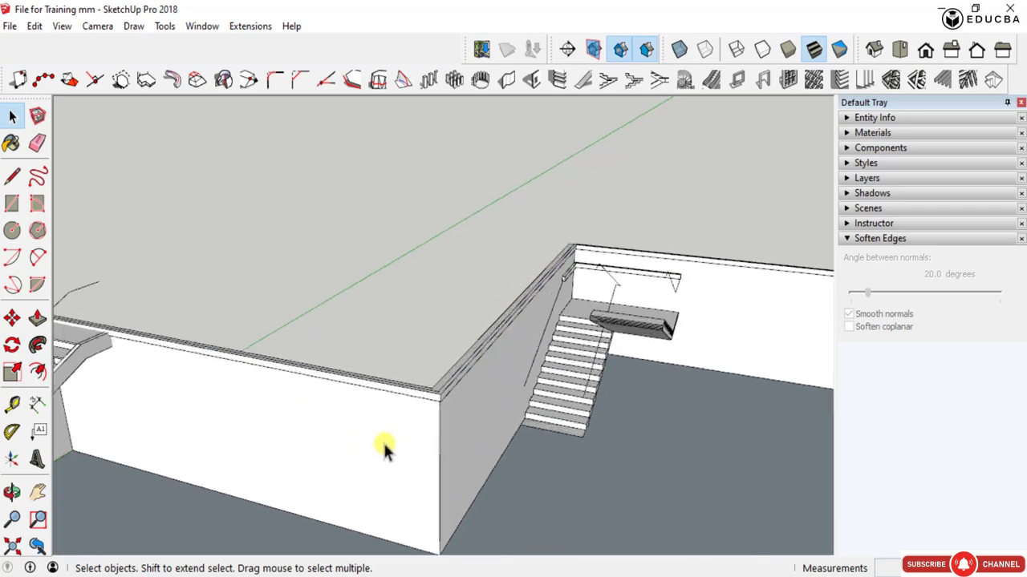
scroll(425, 393, up, 5)
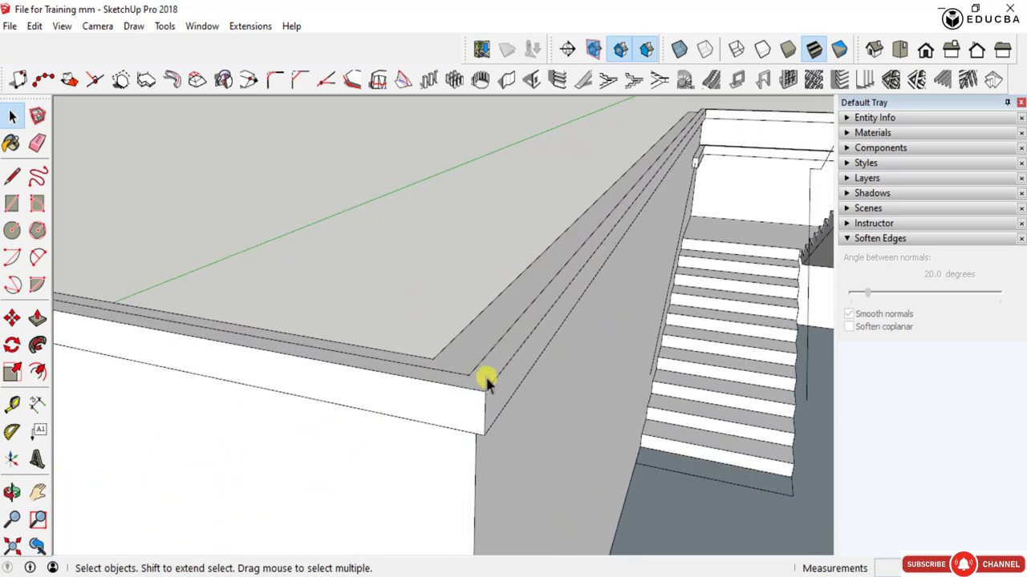
- Delete the rectangular grille along the wall tops and undo the deletion
middle_drag(486, 381, 454, 382)
click(453, 395)
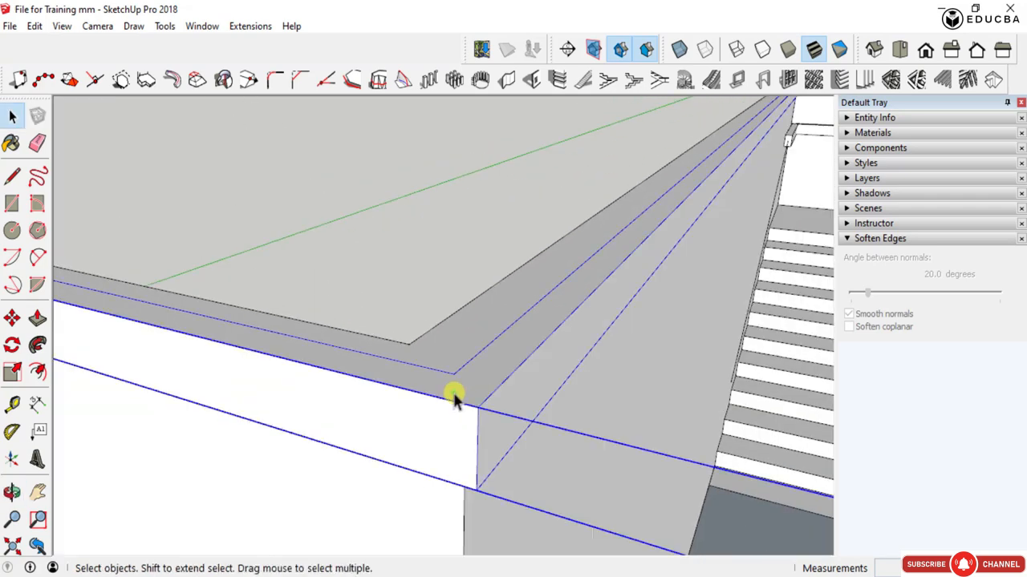
scroll(453, 396, down, 6)
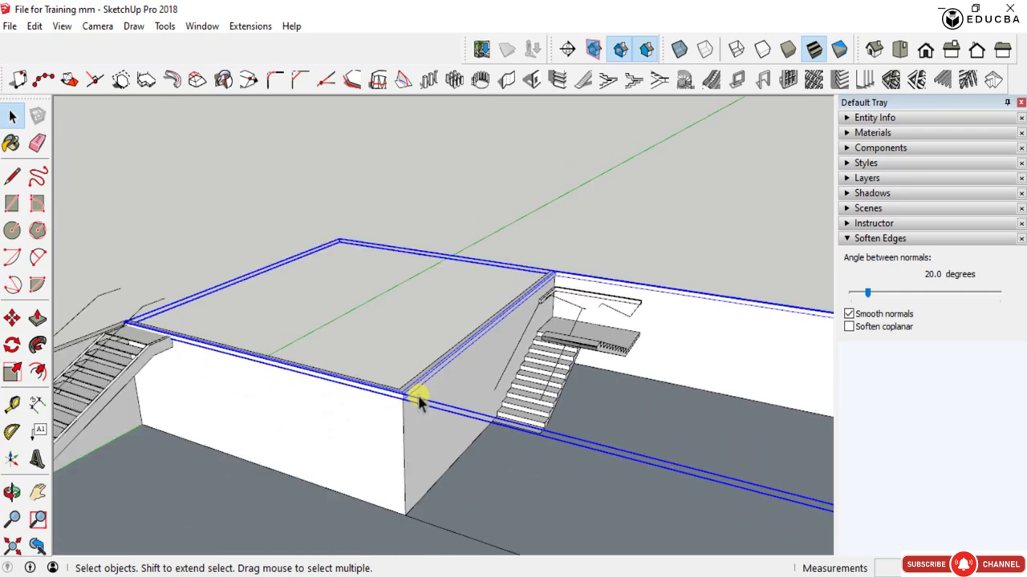
key(Delete)
key(ctrl+z)
- Inspect the rectangular grille group running along the inner wall tops and delete it from the model
scroll(407, 393, up, 4)
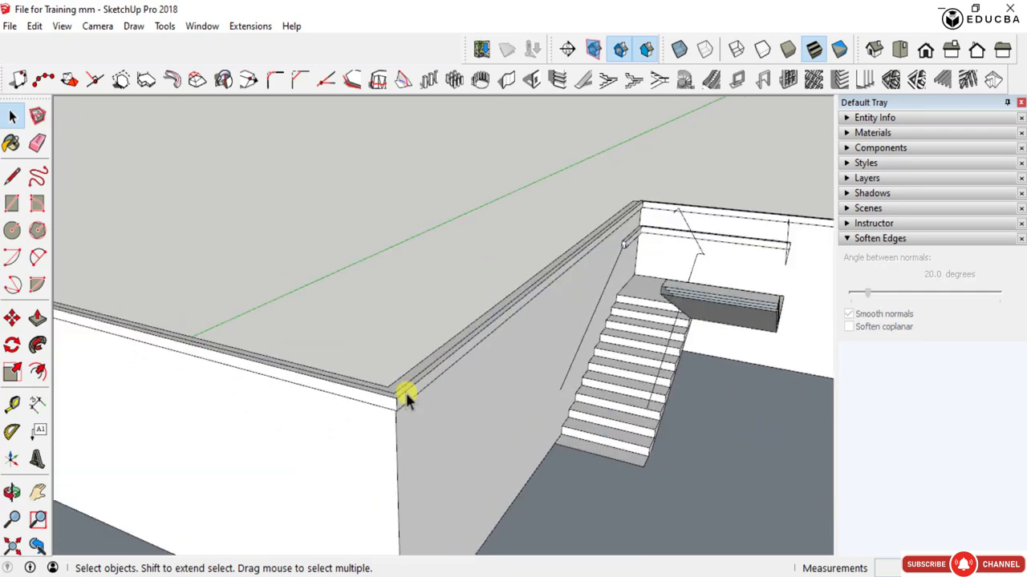
click(411, 400)
double_click(406, 399)
scroll(389, 403, down, 2)
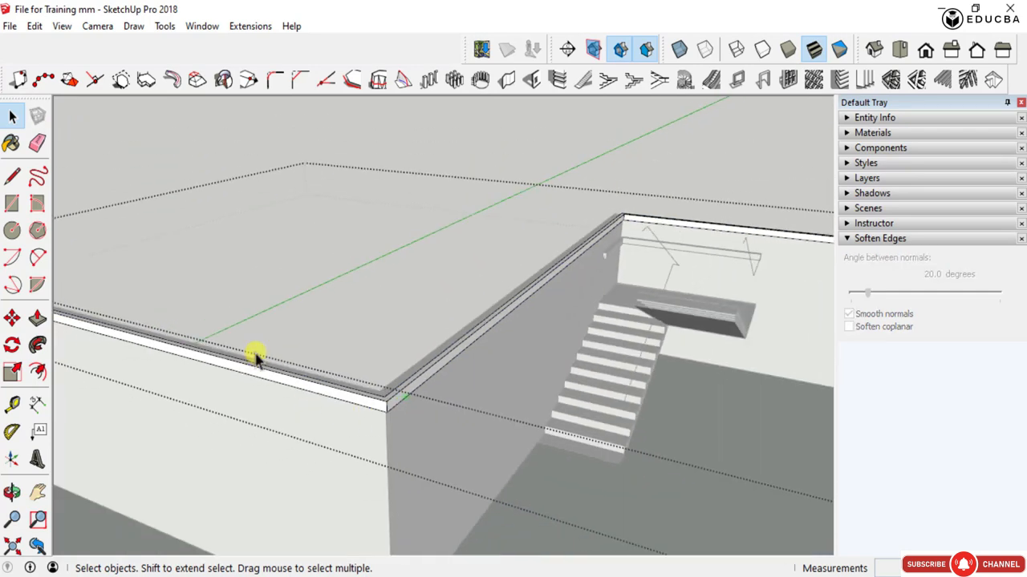
scroll(369, 385, down, 3)
middle_drag(344, 390, 531, 324)
scroll(482, 260, up, 5)
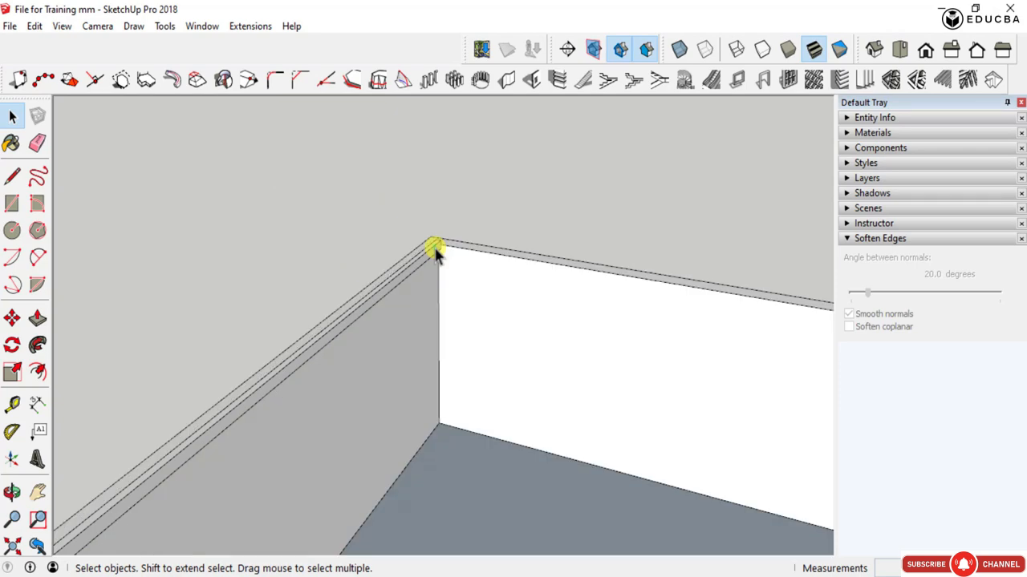
double_click(456, 248)
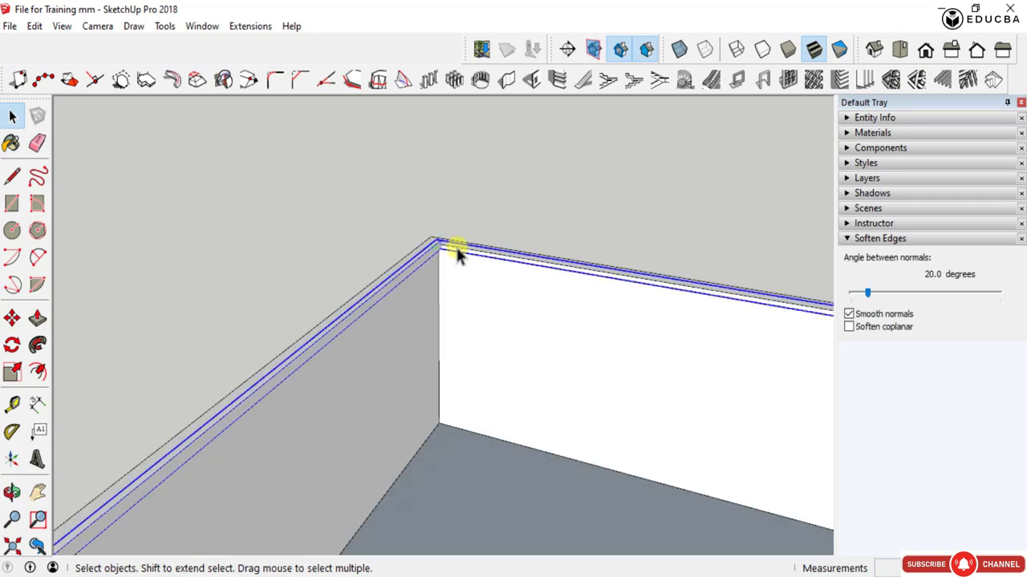
click(791, 137)
scroll(521, 248, down, 8)
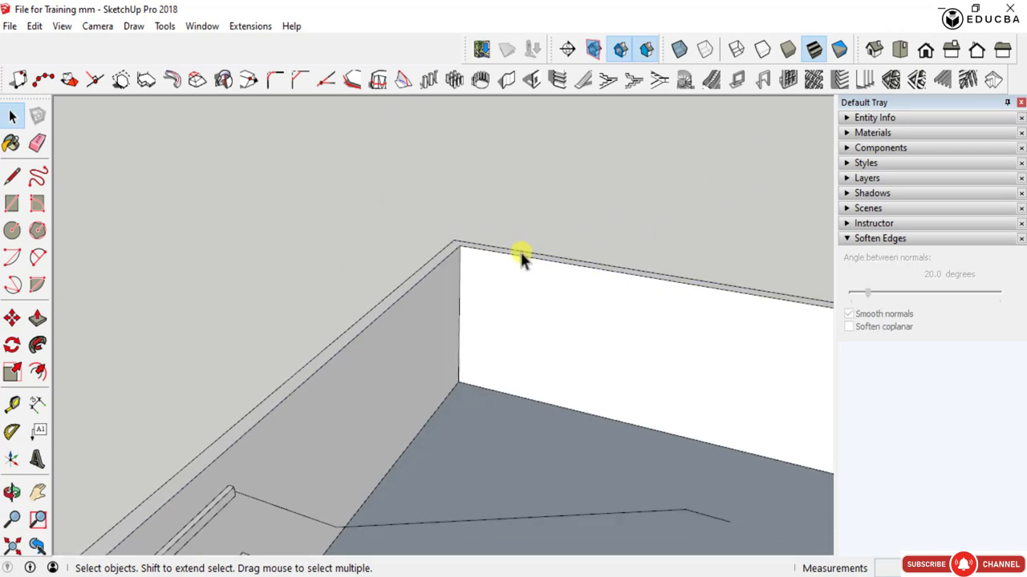
- Create a 150 mm diameter tubular grille from the outer top edges of the two walls meeting at the corner near the perforated screen
middle_drag(425, 316, 535, 341)
scroll(603, 265, up, 3)
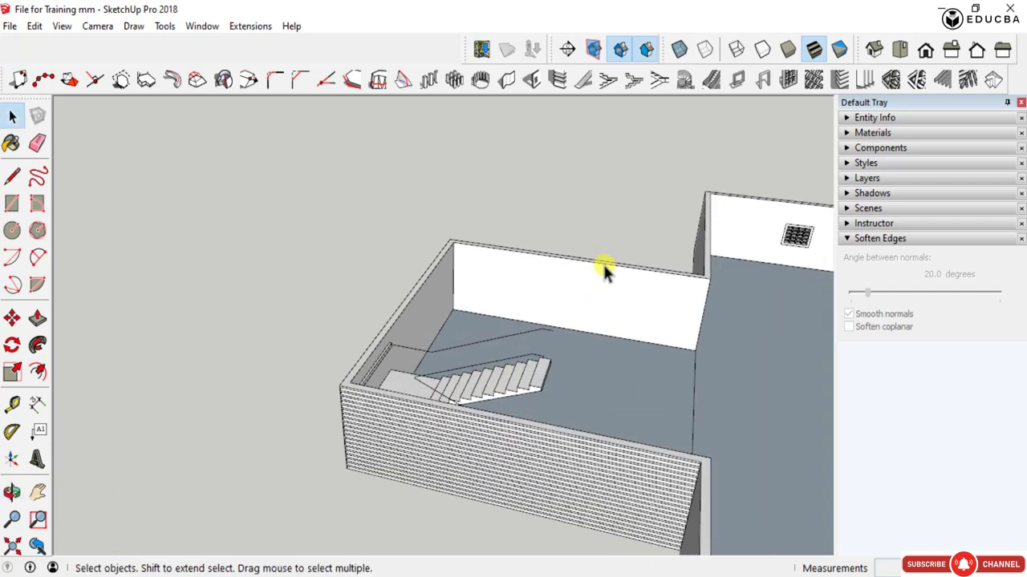
scroll(349, 307, down, 3)
scroll(661, 212, up, 4)
scroll(642, 234, up, 5)
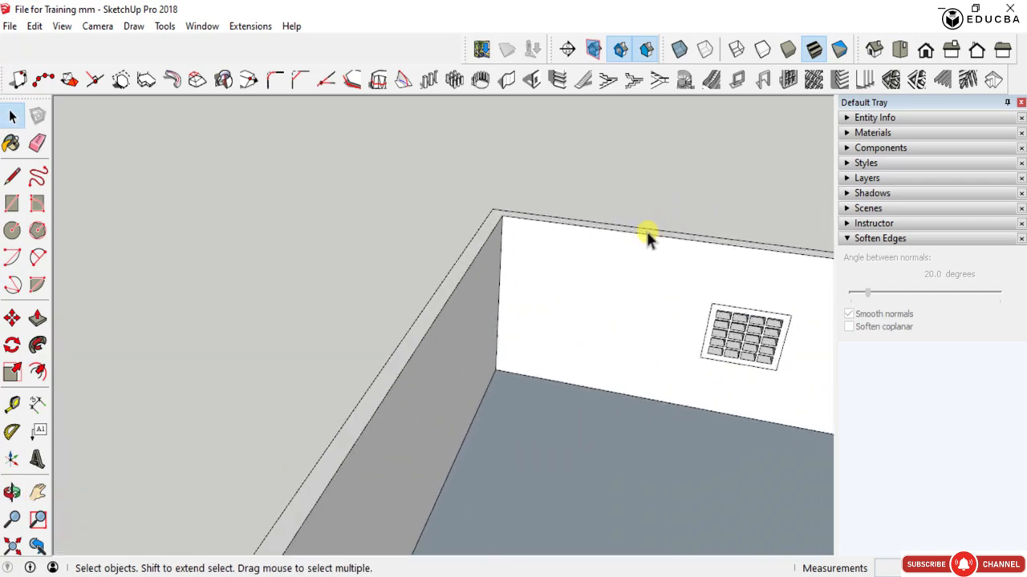
click(554, 217)
click(551, 214)
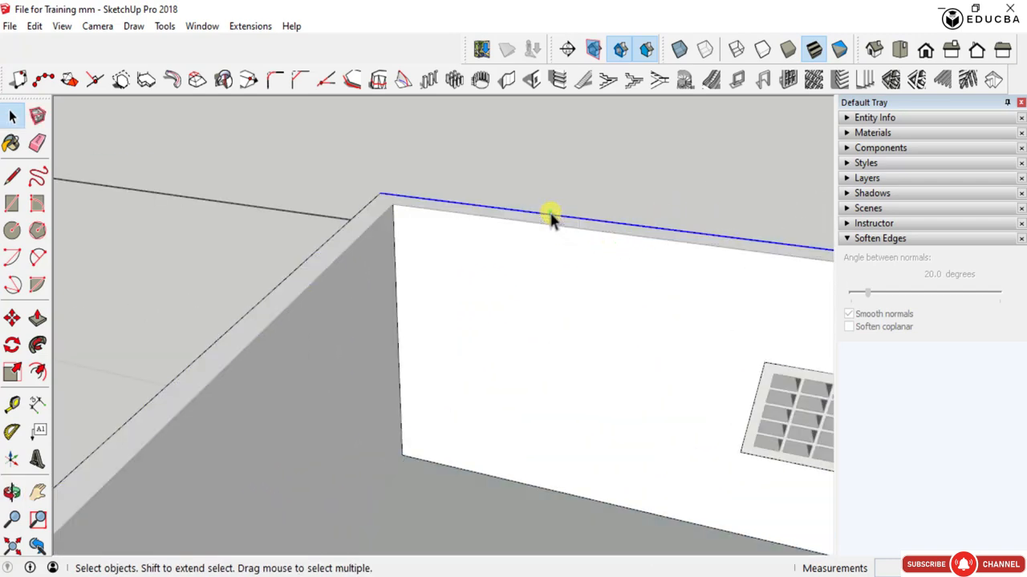
ctrl+click(335, 230)
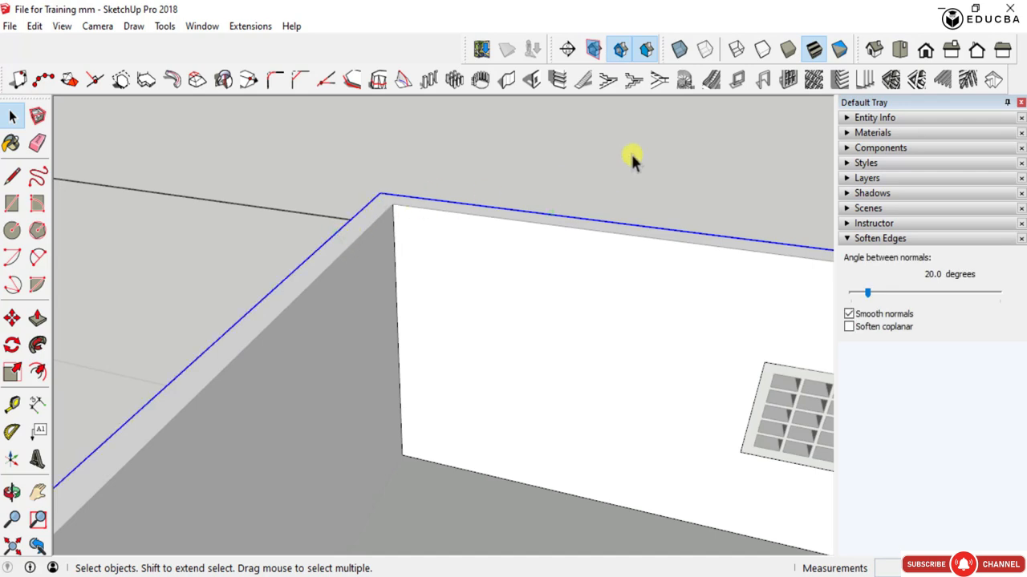
click(915, 81)
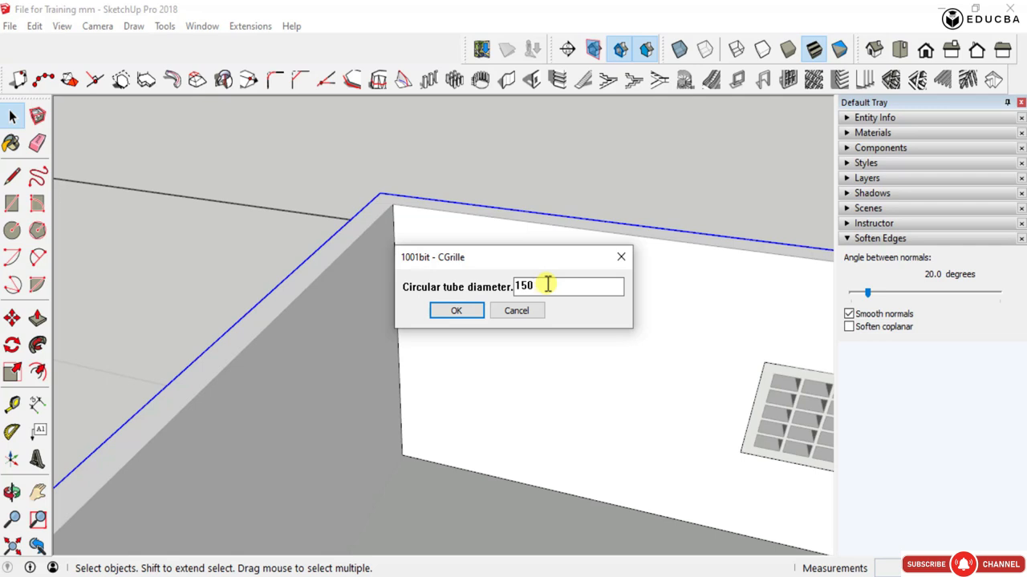
key(Return)
- Examine the tubular grille's corner joint and its run along the outer wall tops, and select the grille
scroll(547, 283, down, 4)
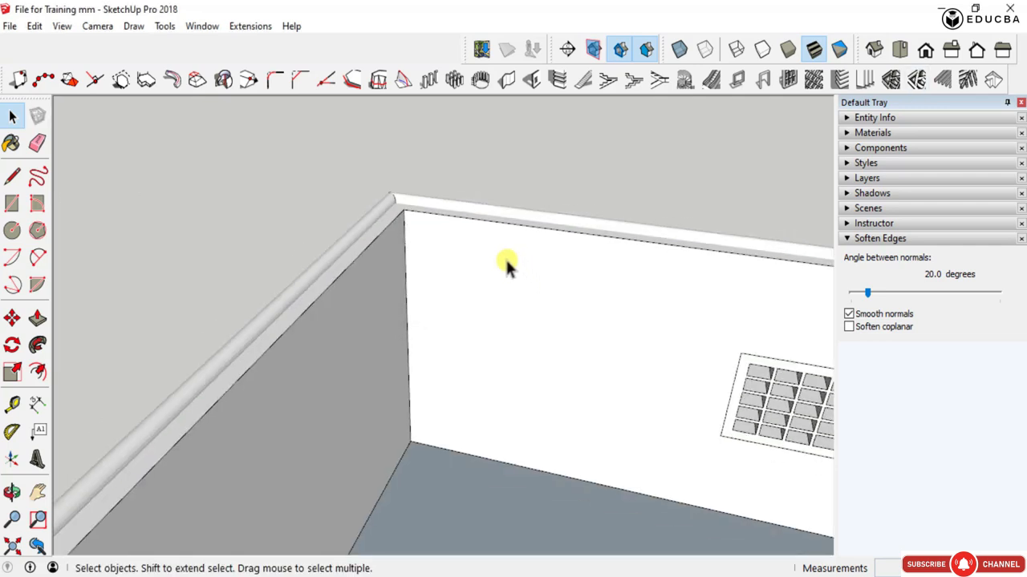
scroll(408, 287, down, 2)
middle_drag(411, 313, 436, 328)
scroll(438, 291, up, 4)
scroll(344, 240, up, 5)
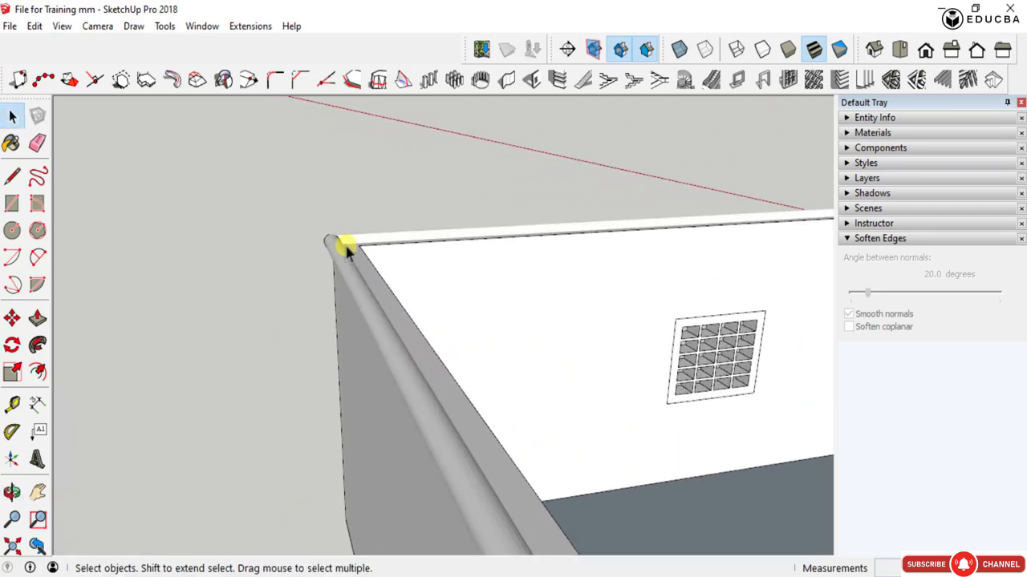
middle_drag(420, 259, 546, 413)
scroll(269, 346, up, 2)
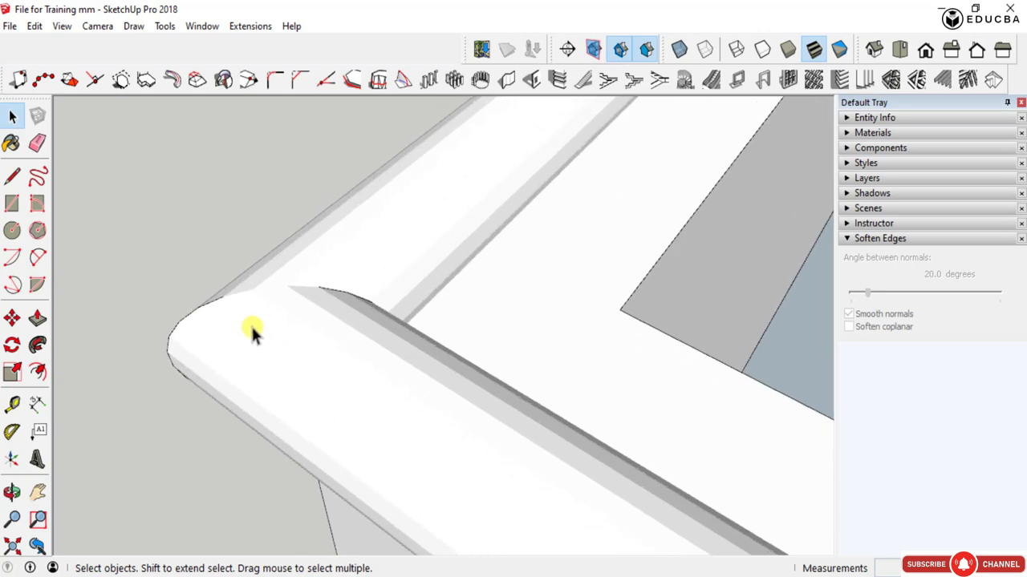
middle_drag(252, 332, 558, 317)
scroll(522, 296, up, 2)
scroll(502, 309, down, 2)
scroll(495, 321, up, 3)
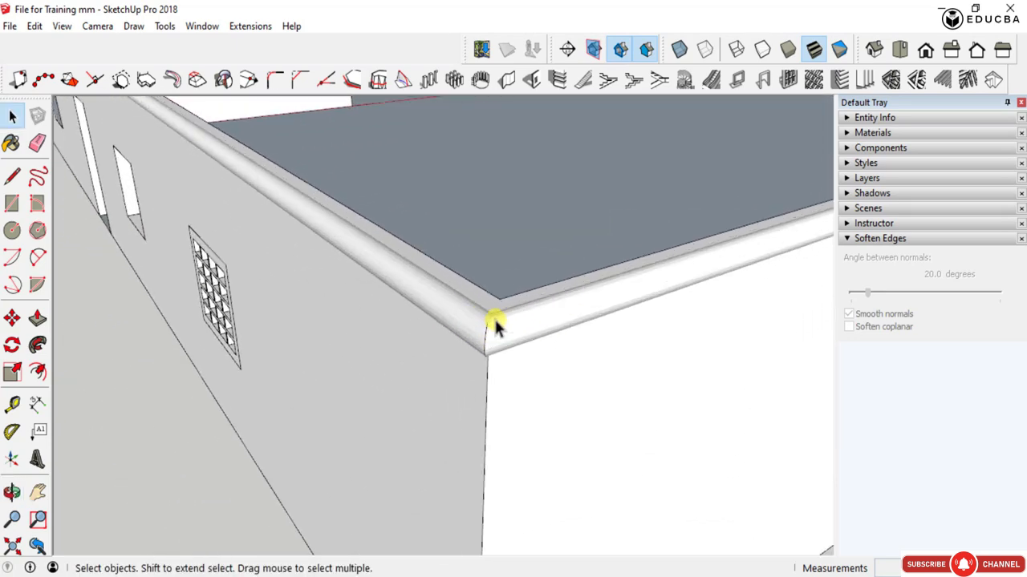
scroll(465, 348, down, 6)
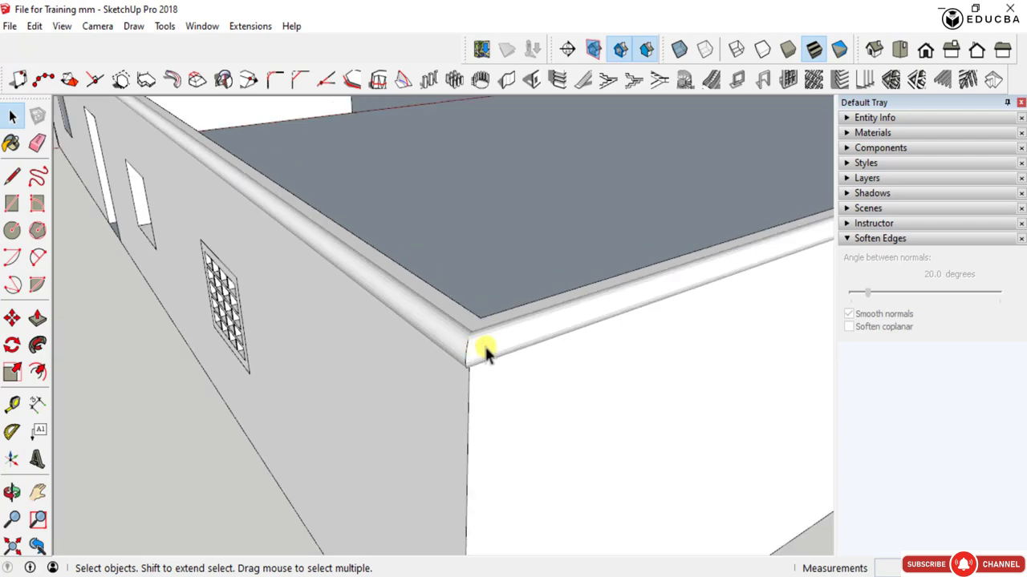
scroll(707, 269, up, 5)
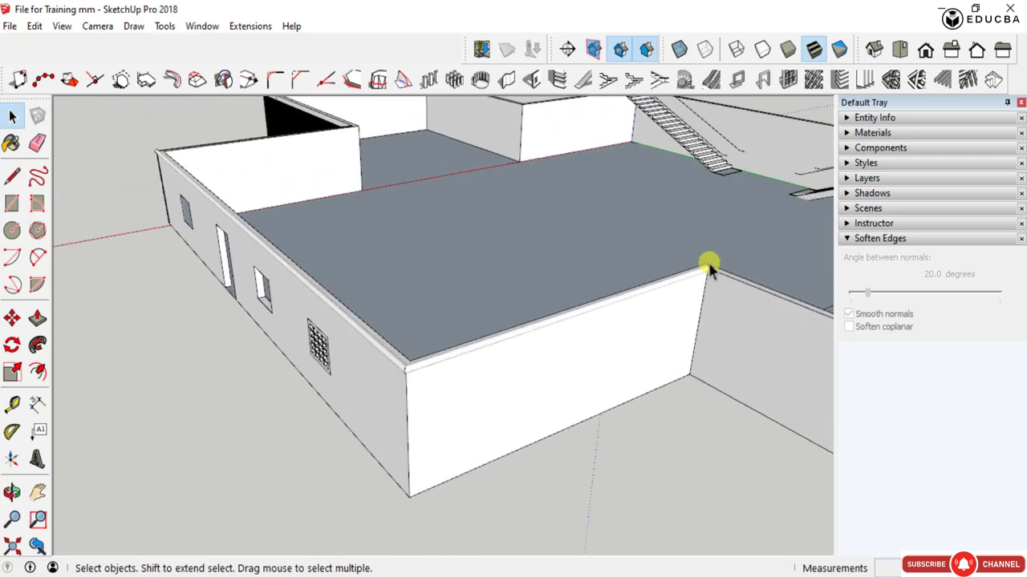
scroll(700, 281, down, 5)
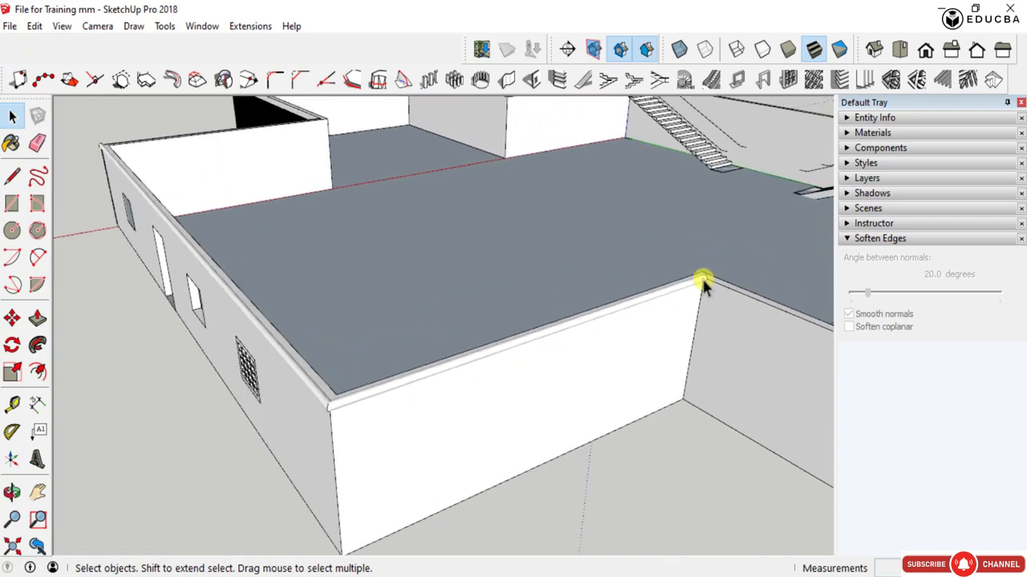
scroll(414, 389, up, 4)
click(414, 389)
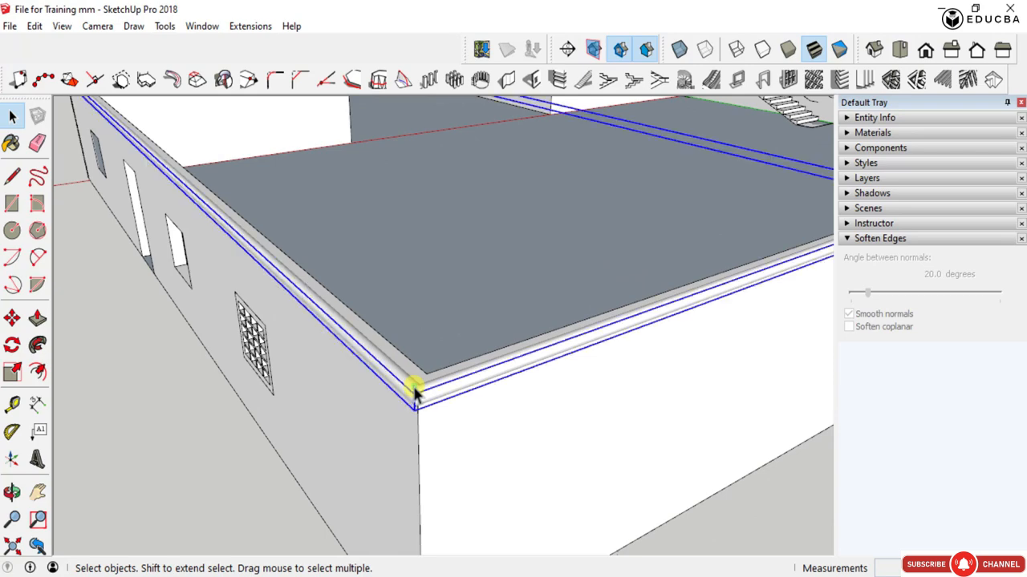
- Examine the whole building with its staircases, wall openings and floor slab from several angles
scroll(469, 410, down, 4)
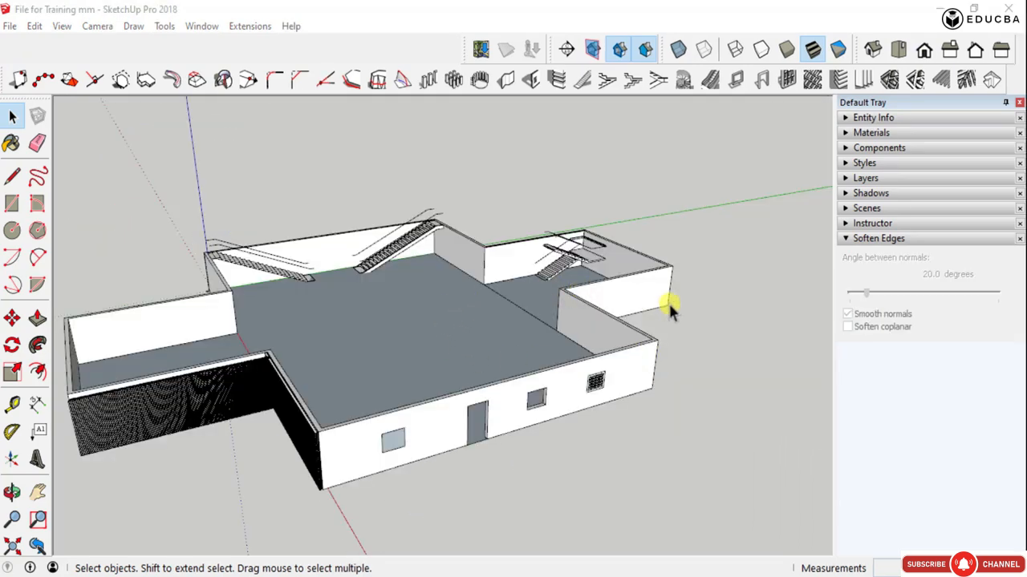
scroll(669, 303, down, 2)
scroll(431, 336, up, 2)
scroll(431, 337, up, 2)
scroll(682, 268, up, 3)
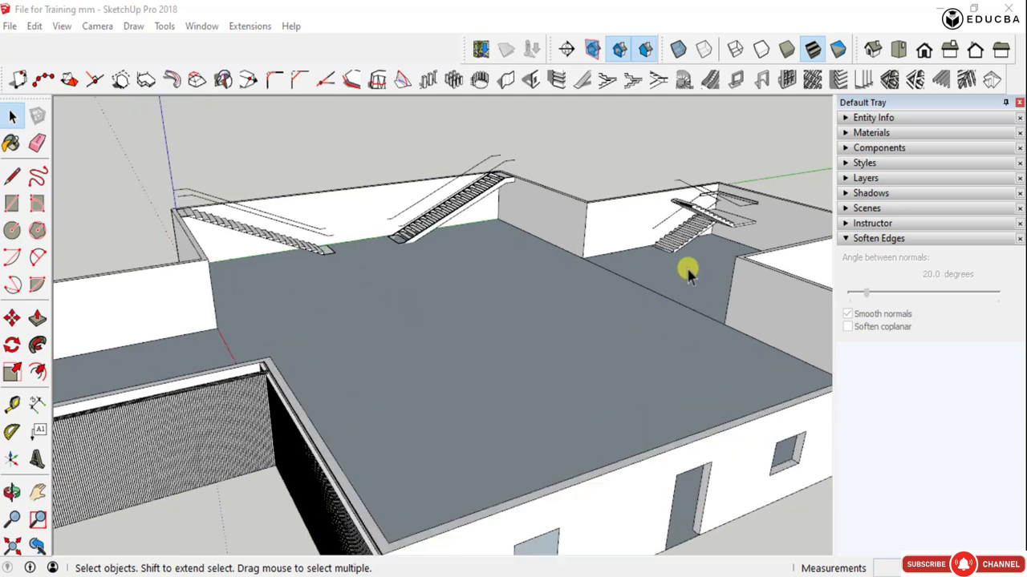
middle_drag(742, 280, 710, 280)
scroll(536, 275, down, 4)
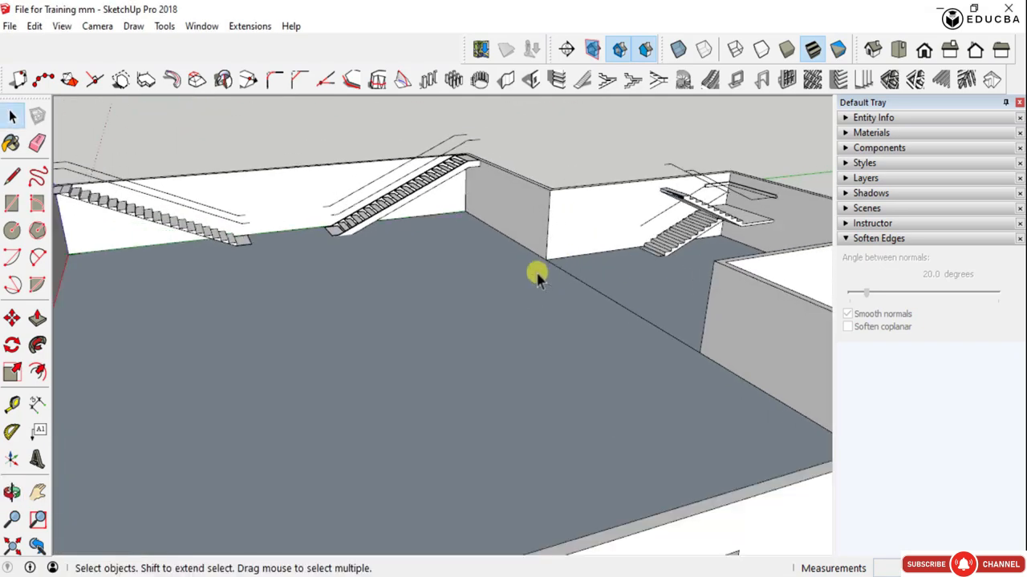
middle_drag(553, 280, 385, 326)
scroll(376, 266, up, 5)
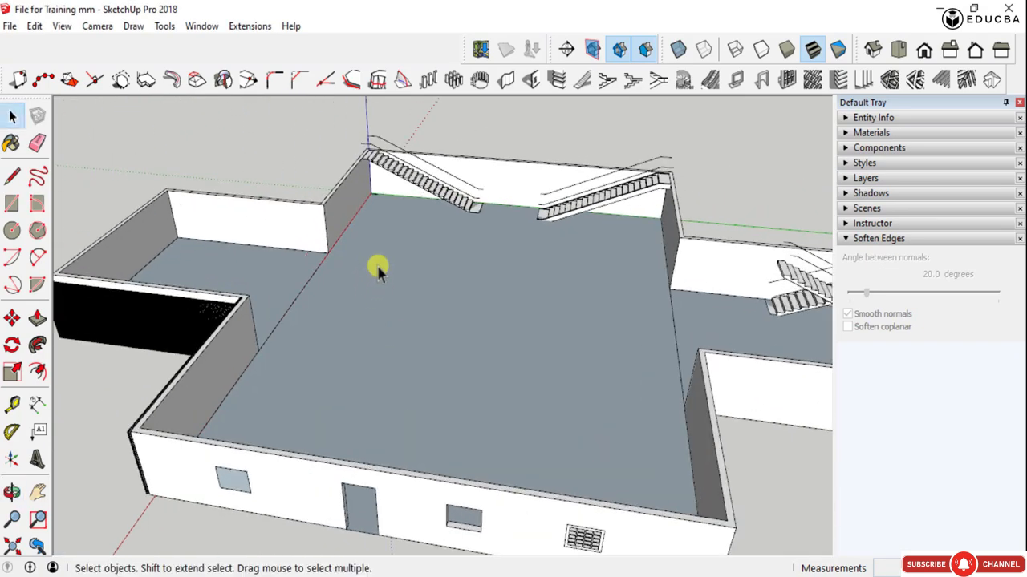
scroll(497, 308, down, 5)
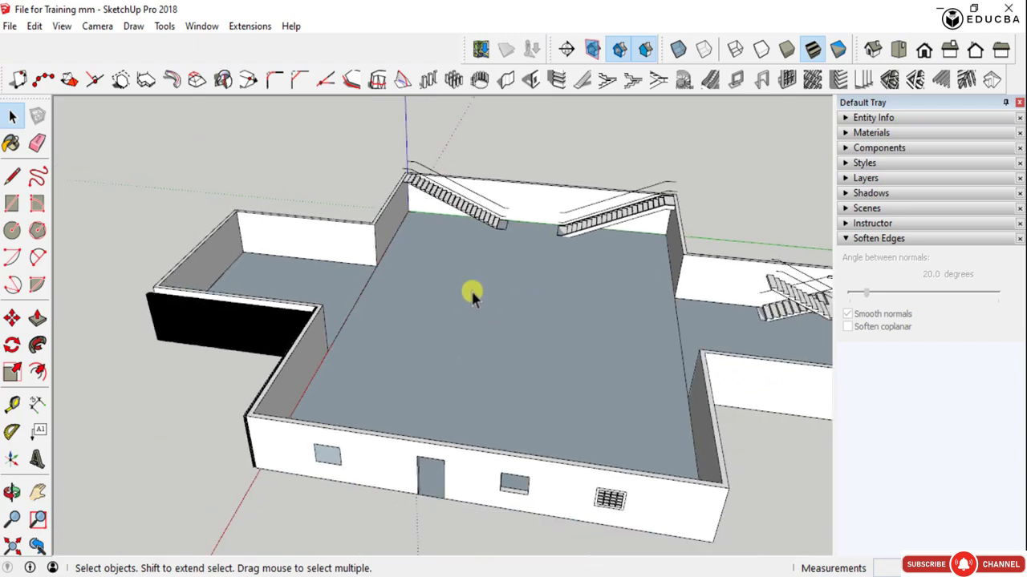
middle_drag(470, 291, 481, 337)
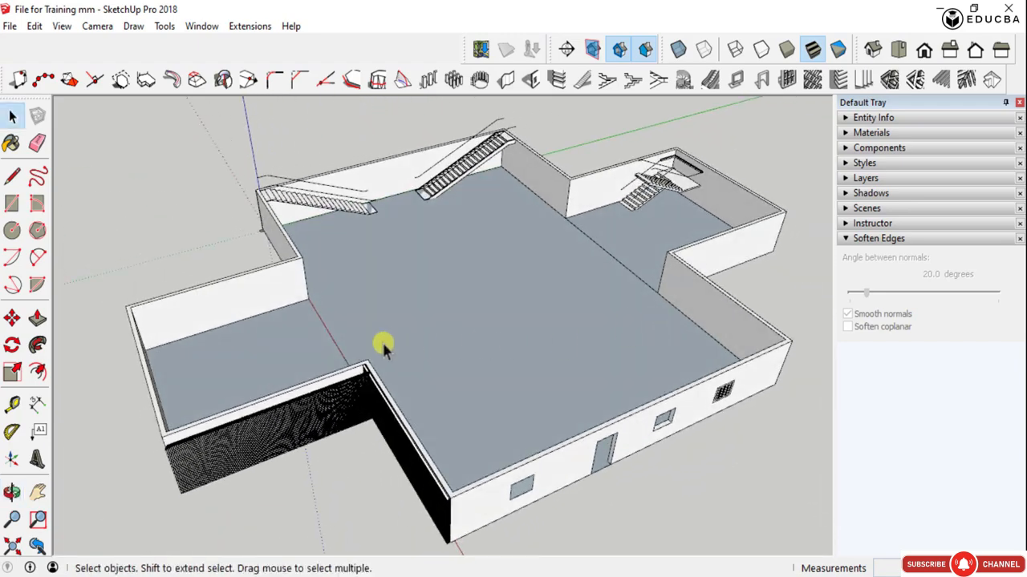
- Copy the floor slab group 3000 mm straight up from the base of the outer wall corner to the wall top
click(260, 355)
scroll(447, 313, down, 5)
middle_drag(367, 286, 494, 299)
scroll(426, 308, up, 4)
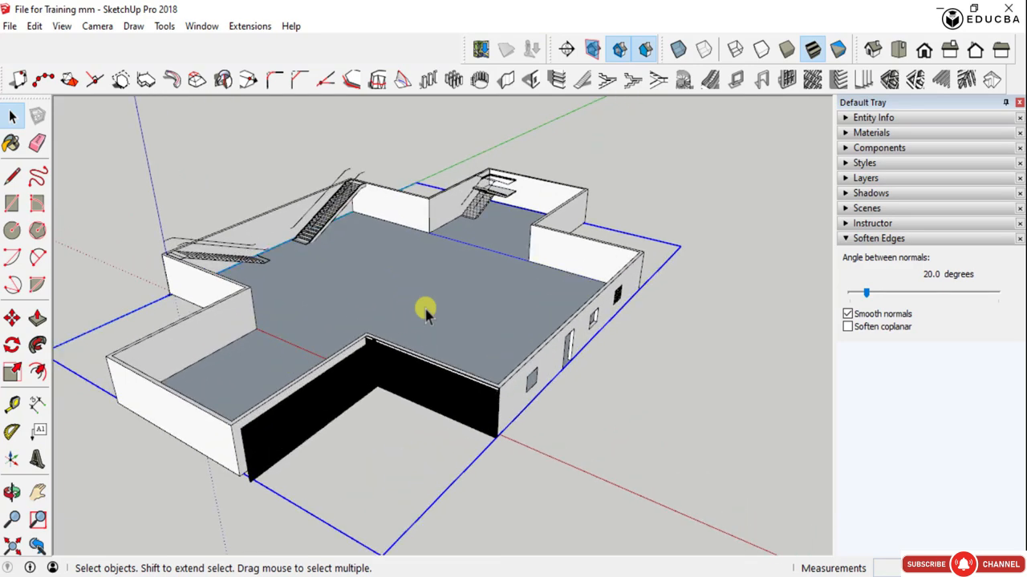
scroll(458, 319, up, 2)
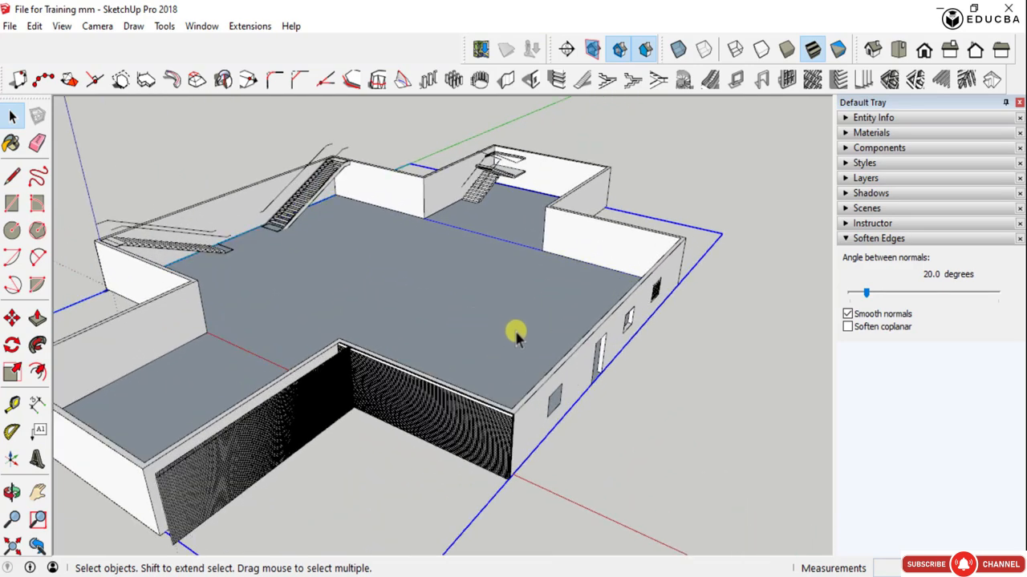
scroll(515, 333, down, 4)
middle_drag(514, 332, 437, 429)
scroll(447, 312, up, 2)
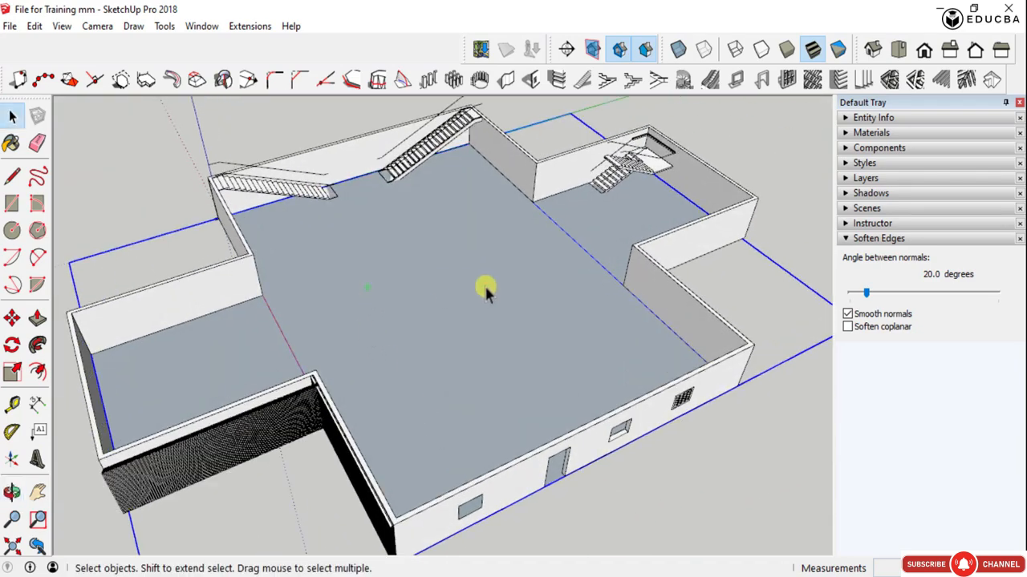
scroll(485, 291, down, 3)
key(m)
scroll(433, 449, up, 6)
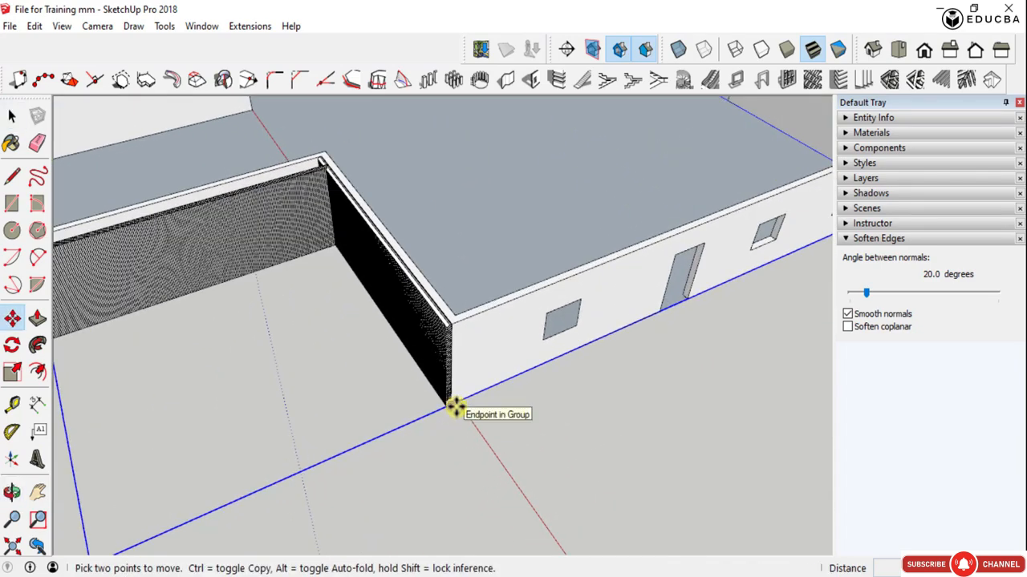
scroll(450, 401, down, 5)
middle_drag(618, 371, 729, 374)
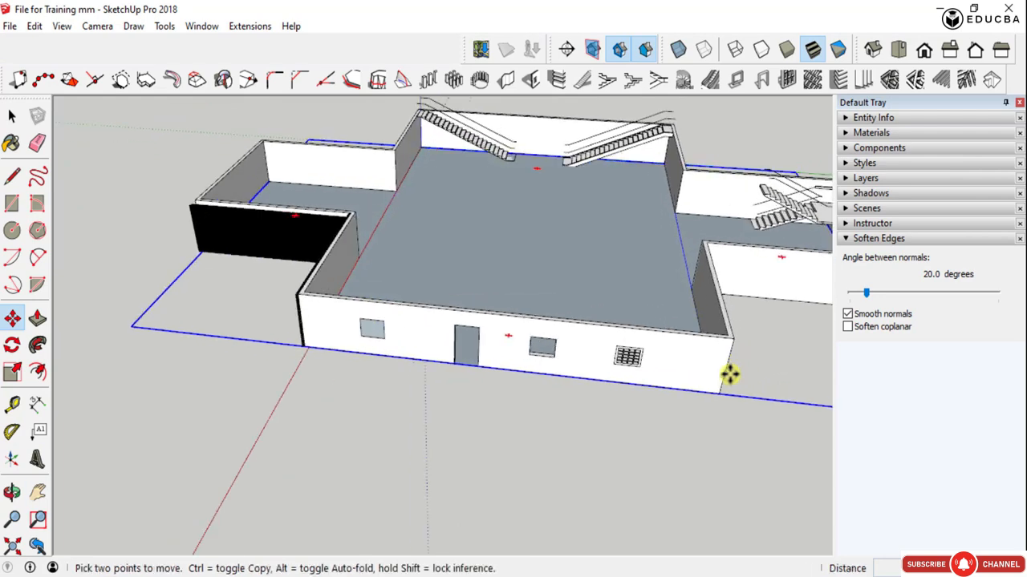
scroll(729, 374, up, 3)
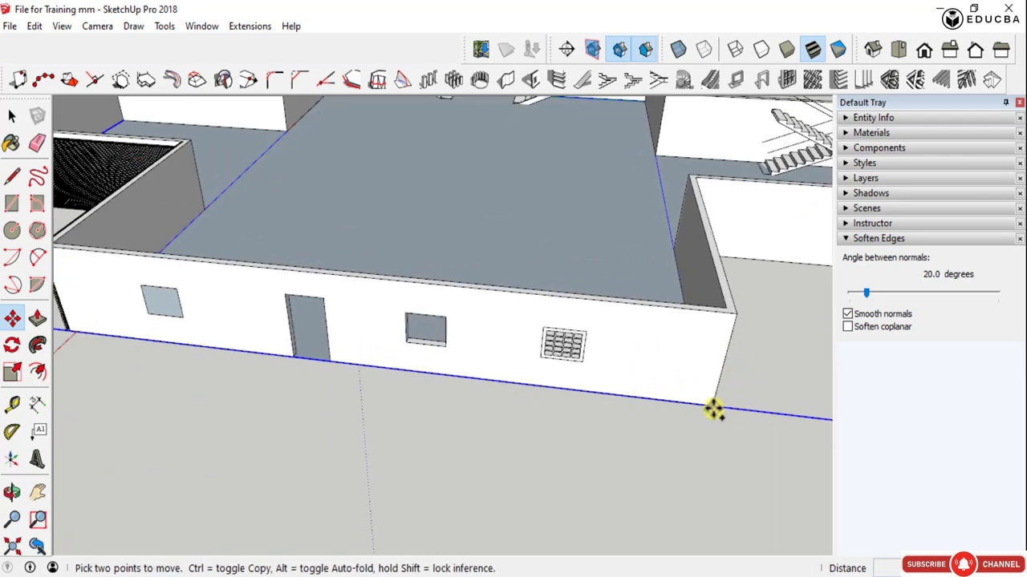
click(713, 409)
key(ctrl)
click(729, 319)
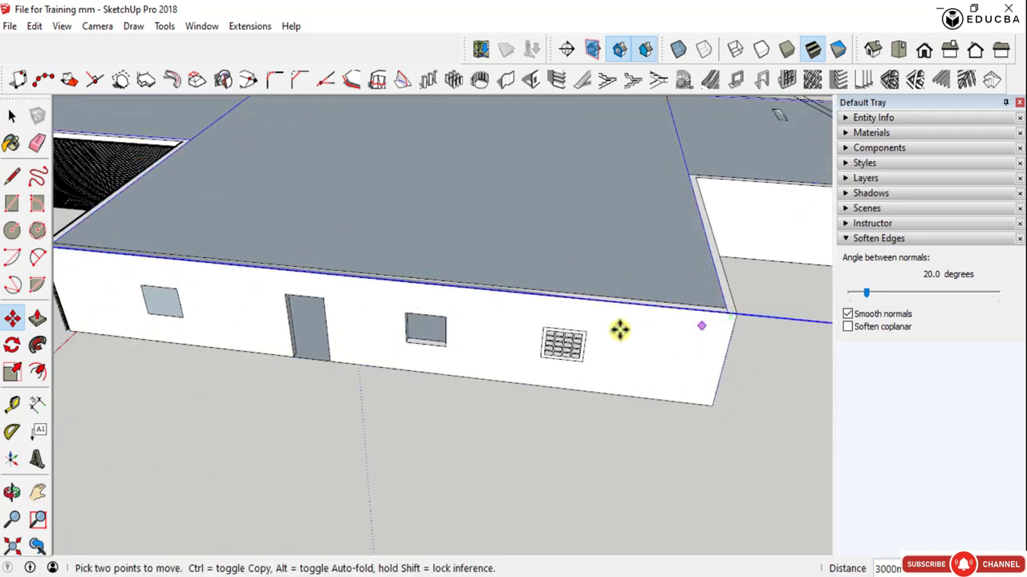
scroll(460, 358, down, 5)
middle_drag(369, 354, 536, 286)
key(space)
- Examine the slab copy covering the wall tops from several sides of the building
scroll(388, 273, down, 3)
scroll(369, 278, up, 4)
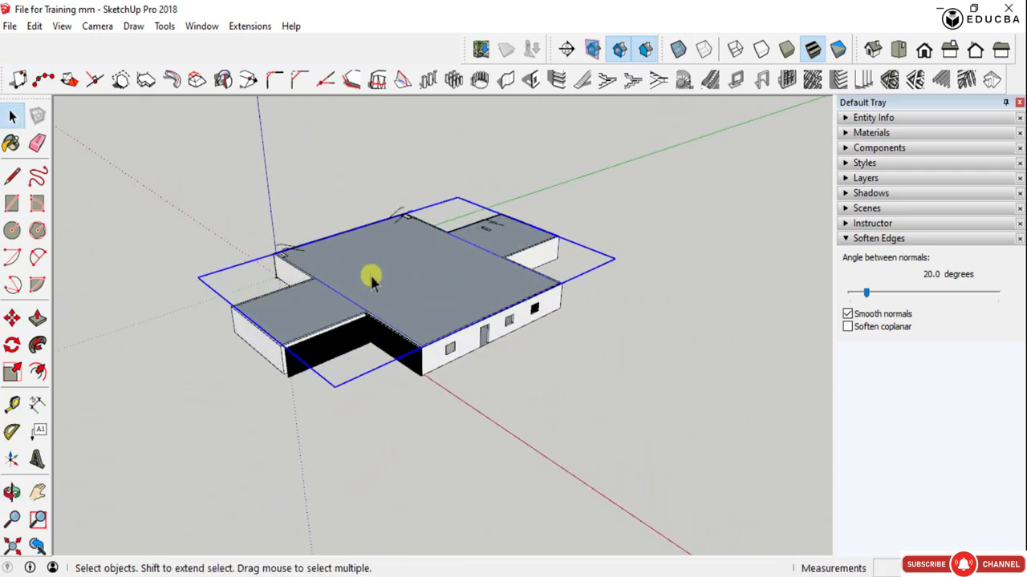
scroll(407, 294, up, 5)
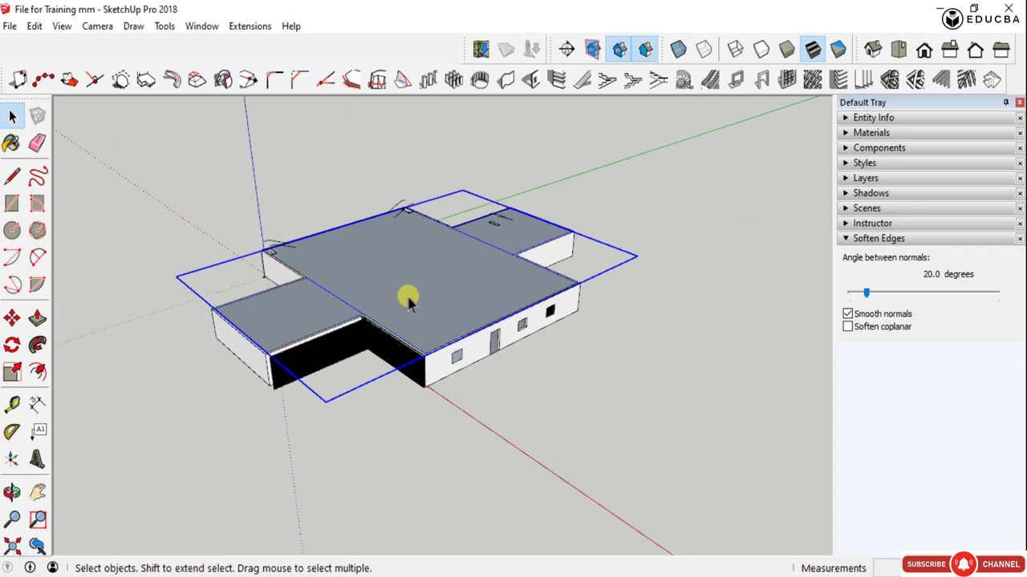
middle_drag(618, 367, 738, 338)
scroll(442, 360, down, 3)
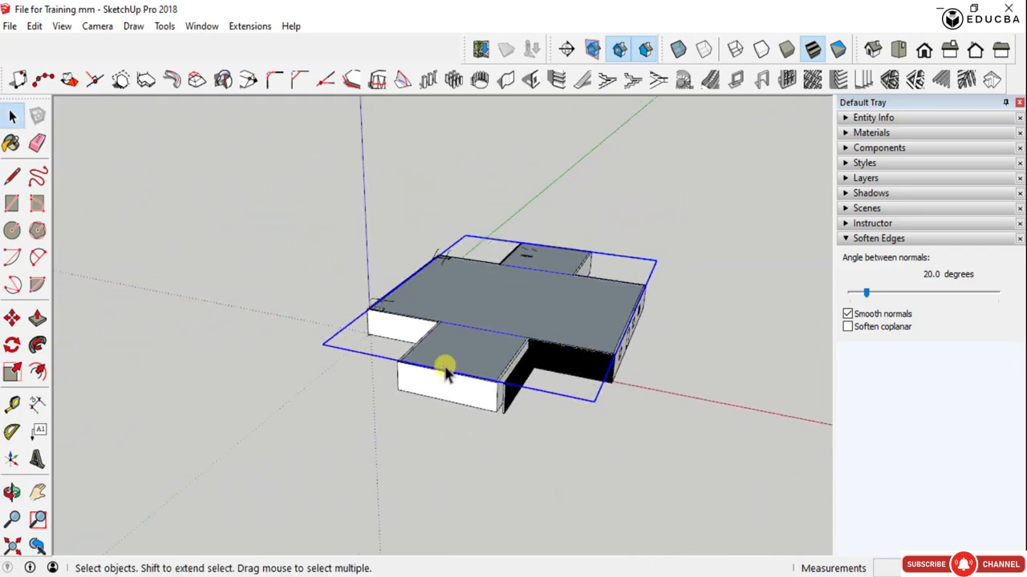
middle_drag(442, 360, 525, 341)
scroll(525, 335, up, 2)
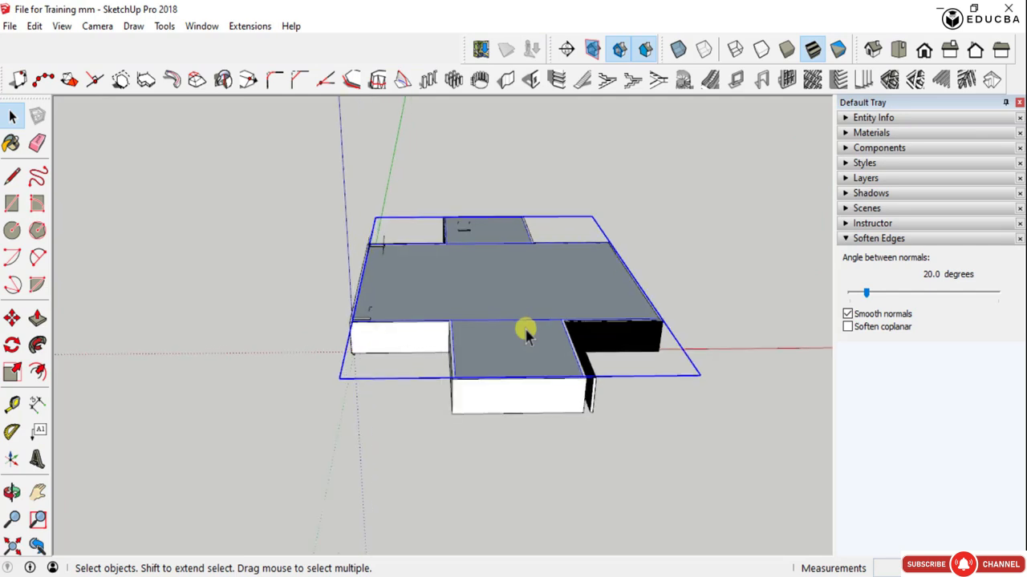
scroll(452, 285, up, 2)
scroll(352, 283, down, 3)
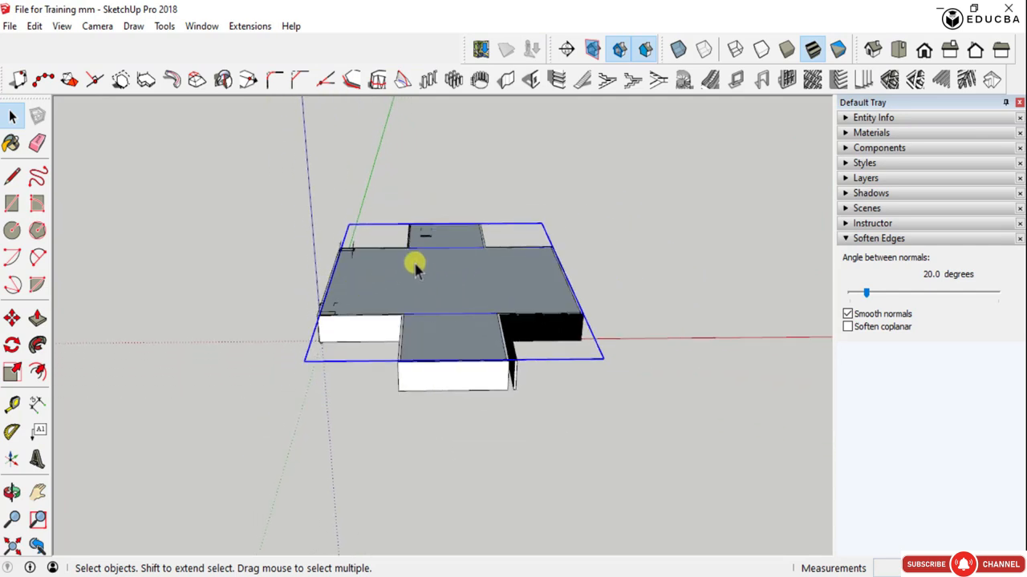
- Convert the copied slab group on top of the walls into a component named "roo"
right_click(418, 265)
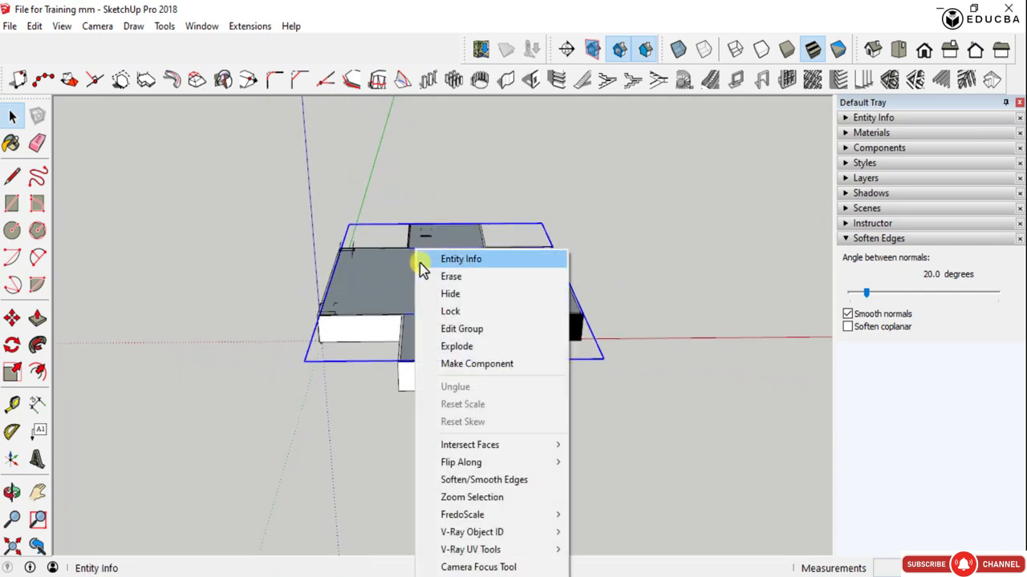
click(476, 365)
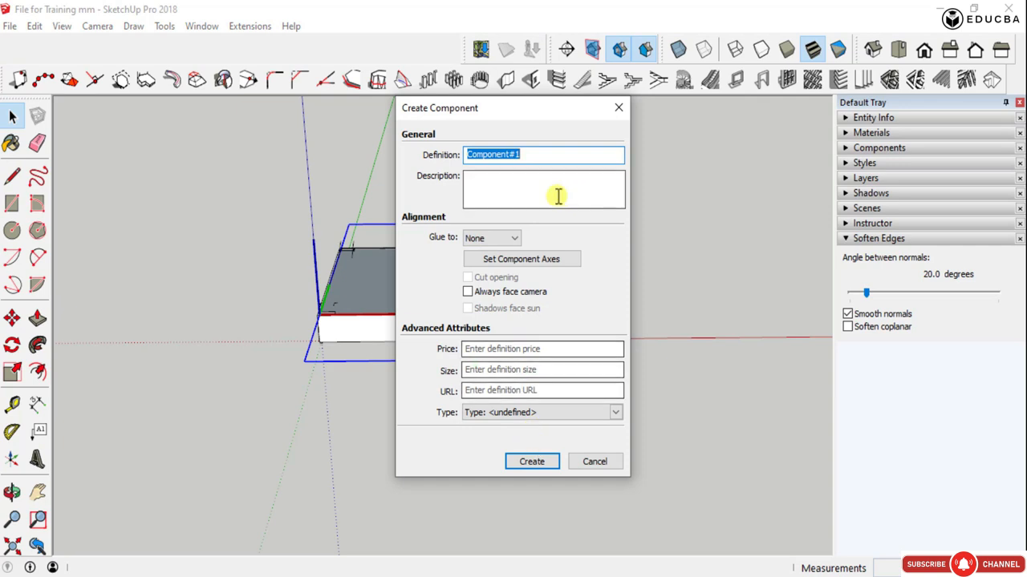
text(roofing)
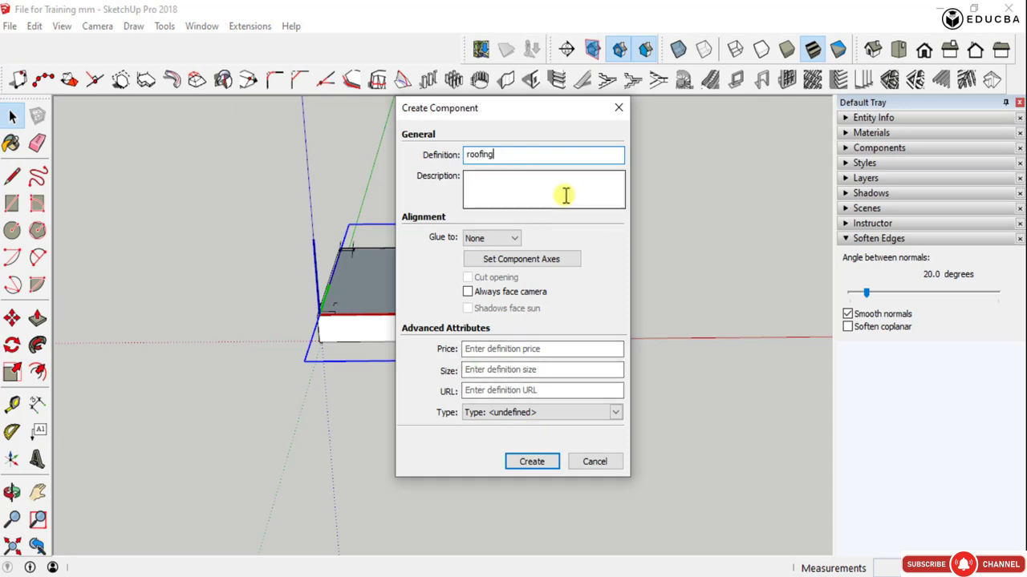
click(525, 464)
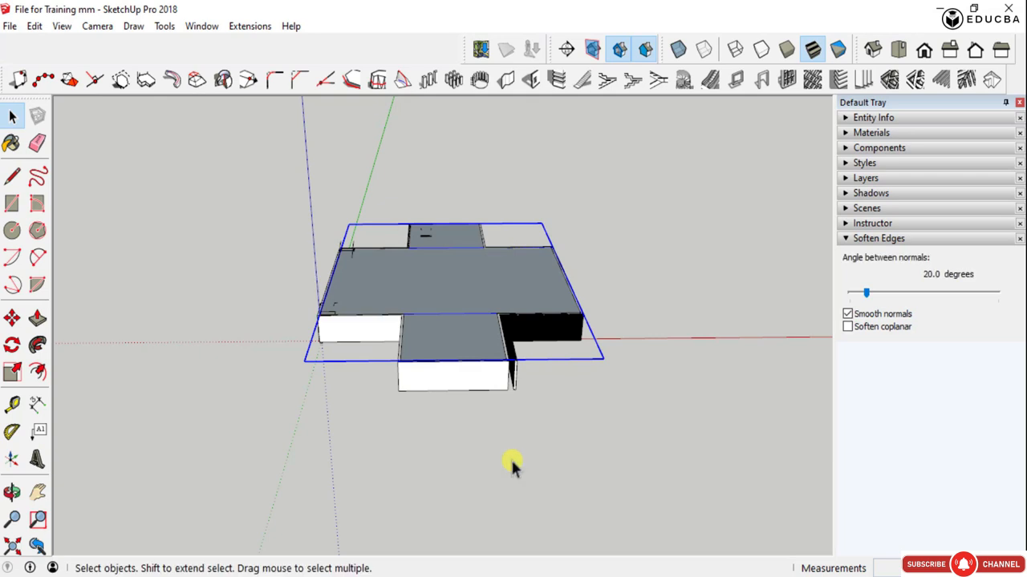
- Copy the roof slab component from the wall tops to the open area beside the building, along the red axis
scroll(321, 461, down, 3)
key(m)
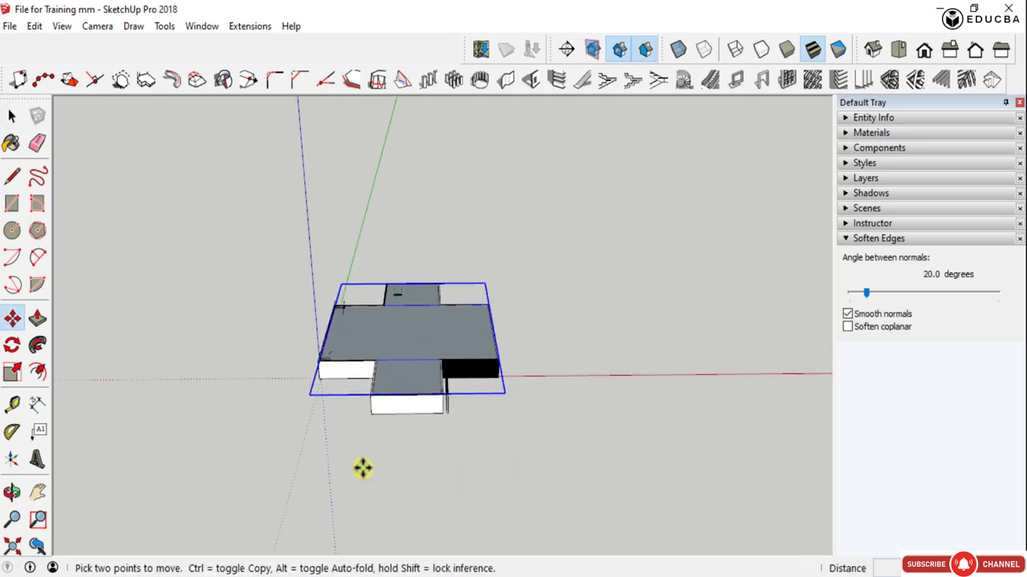
key(ctrl)
click(362, 469)
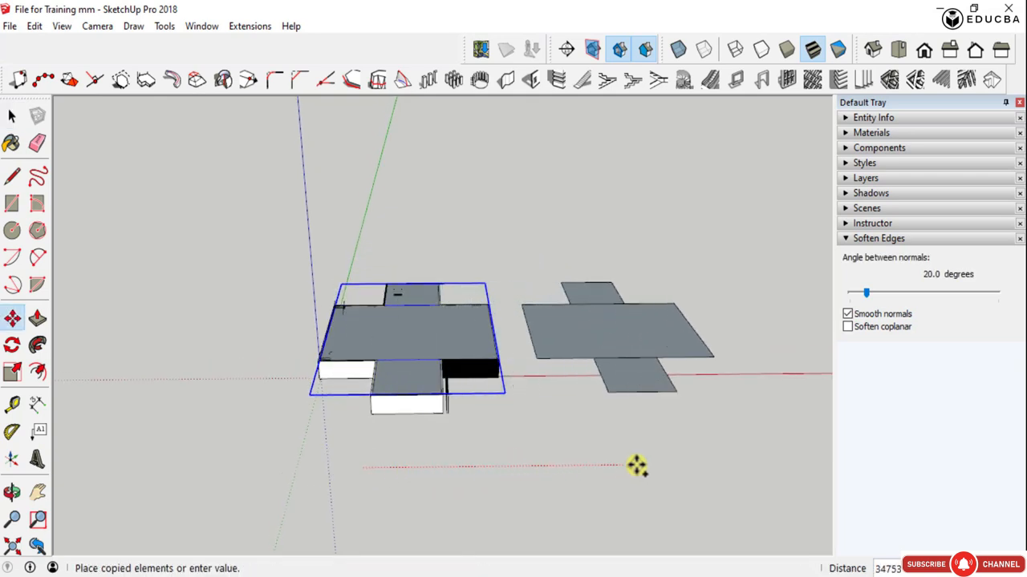
click(724, 463)
scroll(347, 392, down, 2)
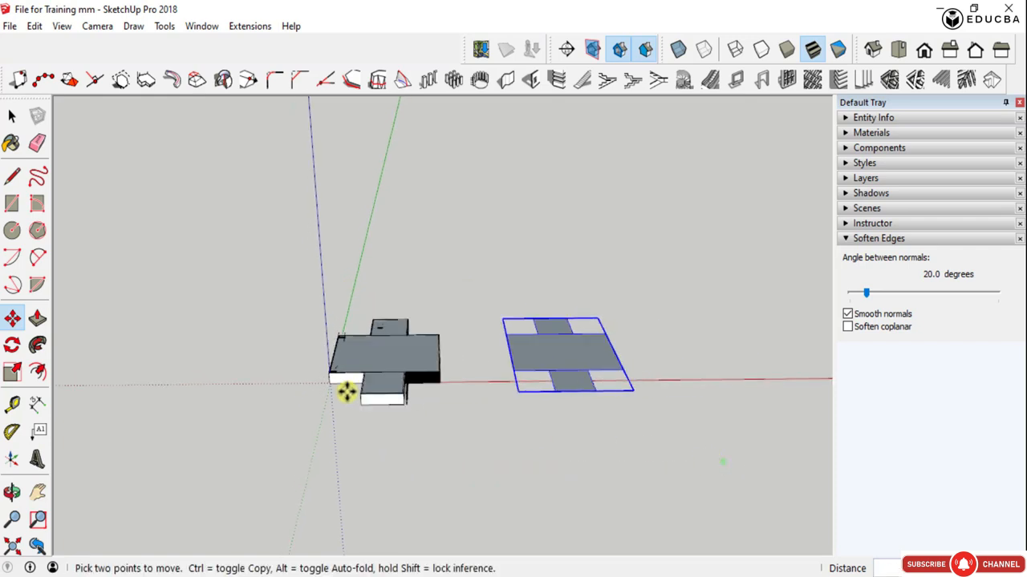
- Select all faces inside the copied roof component and compare its link with the roof on the building
middle_drag(346, 391, 305, 405)
key(space)
scroll(489, 393, up, 2)
double_click(486, 385)
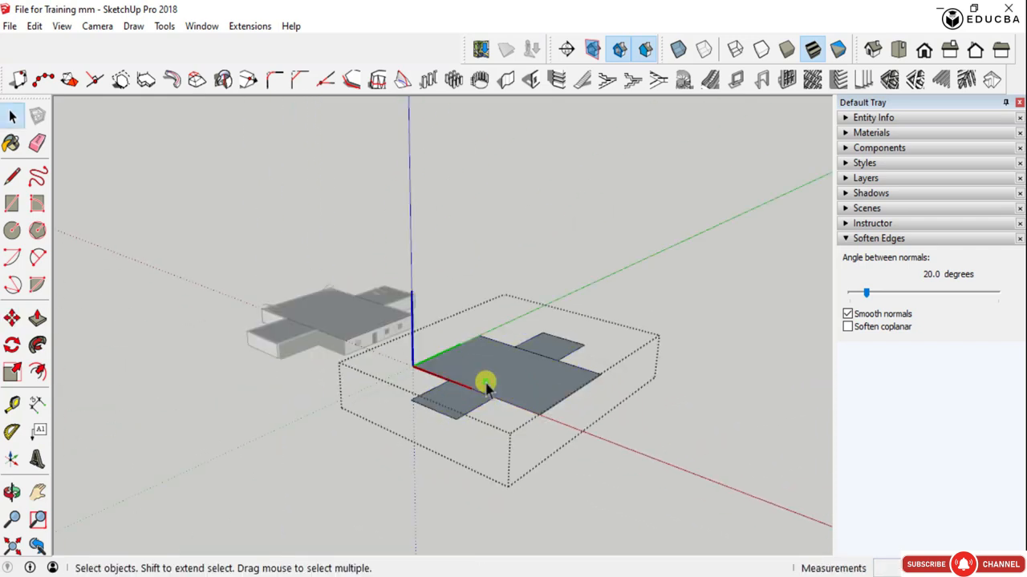
double_click(491, 373)
drag(610, 414, 416, 312)
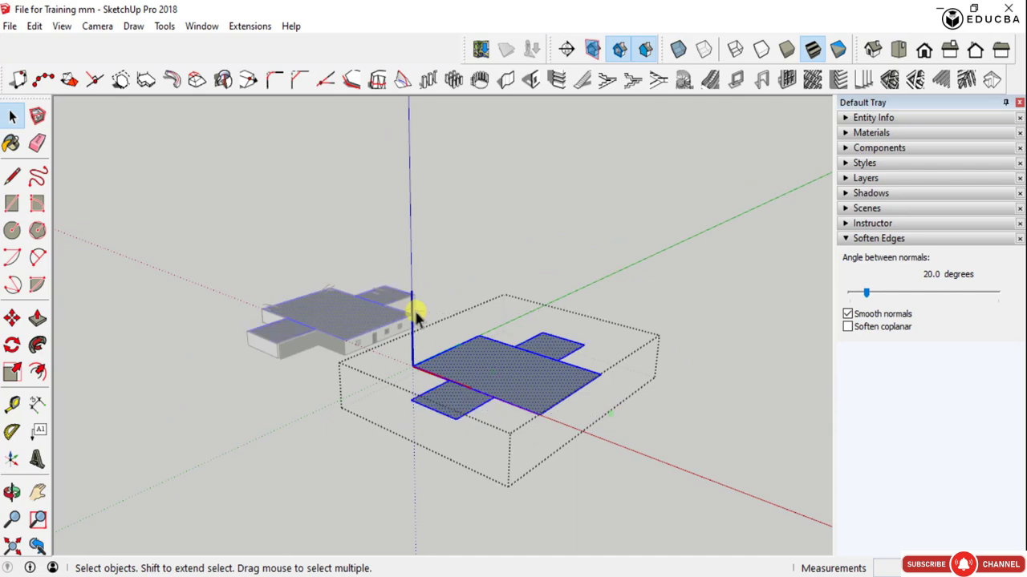
middle_drag(532, 431, 403, 401)
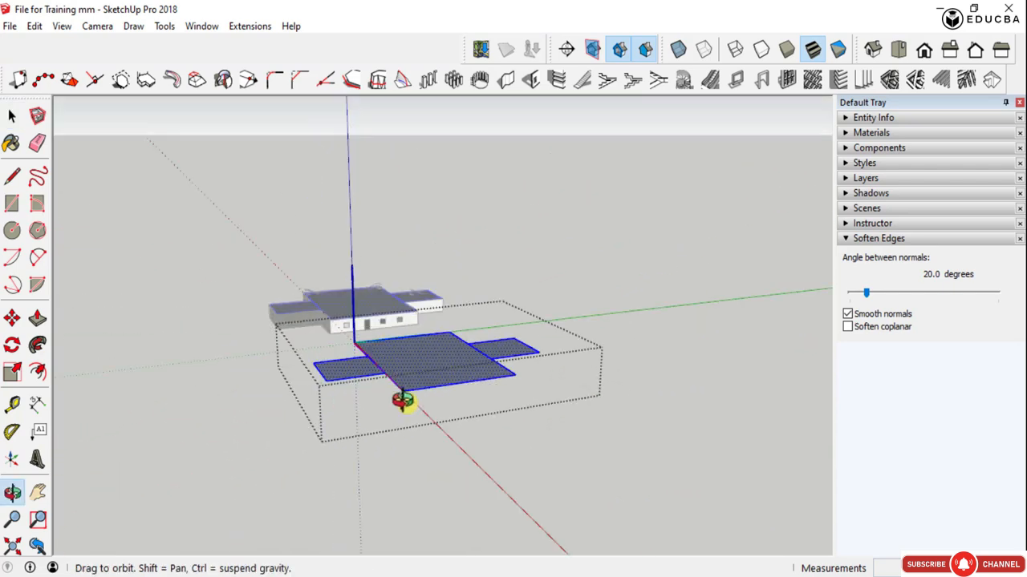
key(Escape)
scroll(369, 363, up, 3)
- Open the roof component copy beside the building for editing
middle_drag(269, 366, 383, 347)
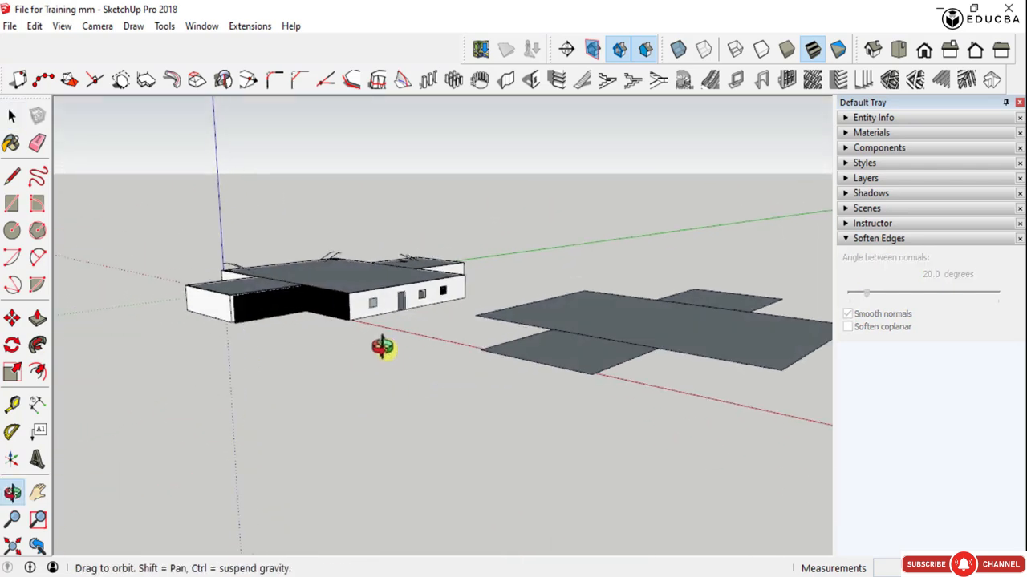
scroll(562, 325, up, 2)
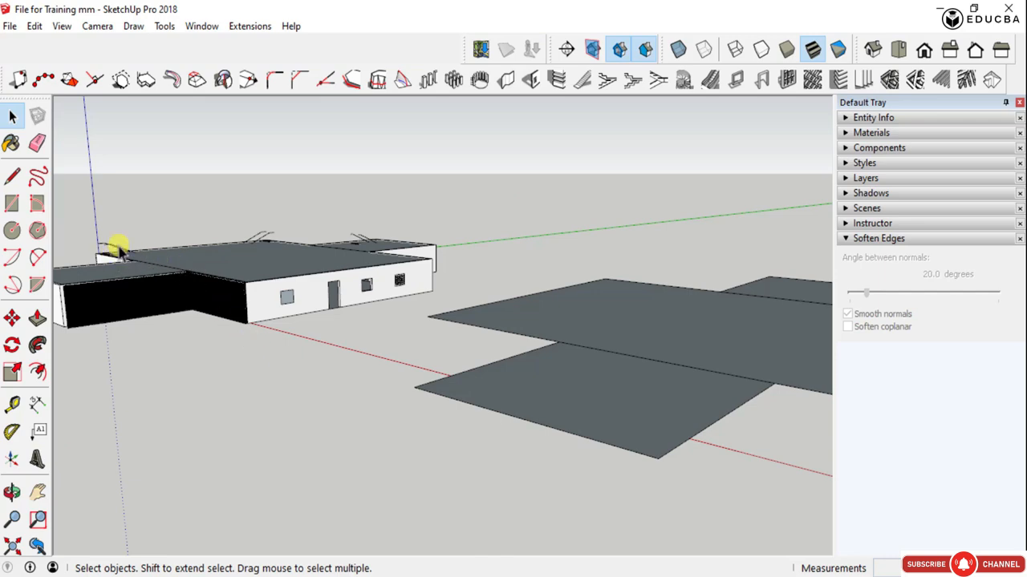
scroll(337, 235, up, 3)
scroll(223, 328, down, 4)
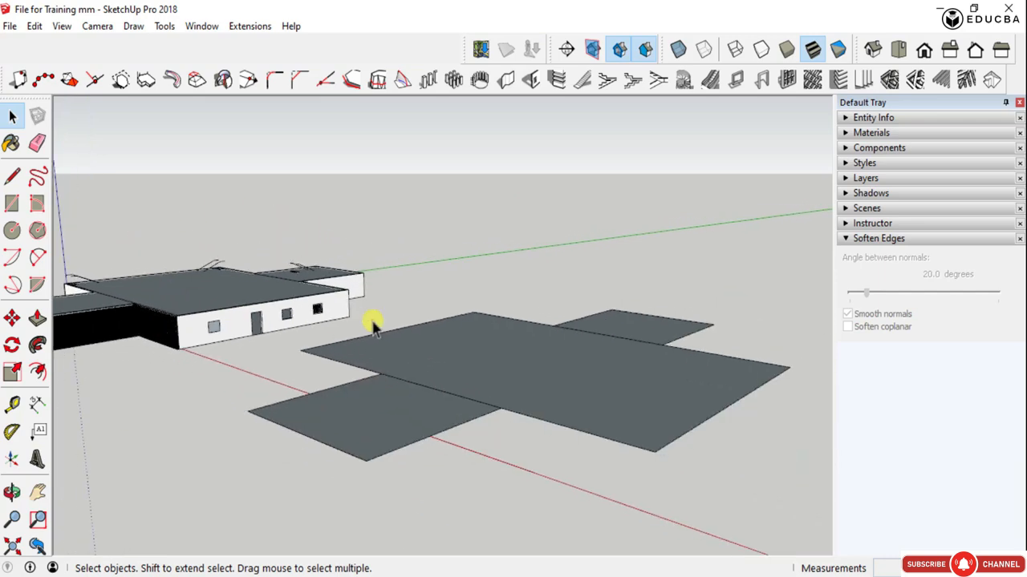
middle_drag(373, 325, 329, 331)
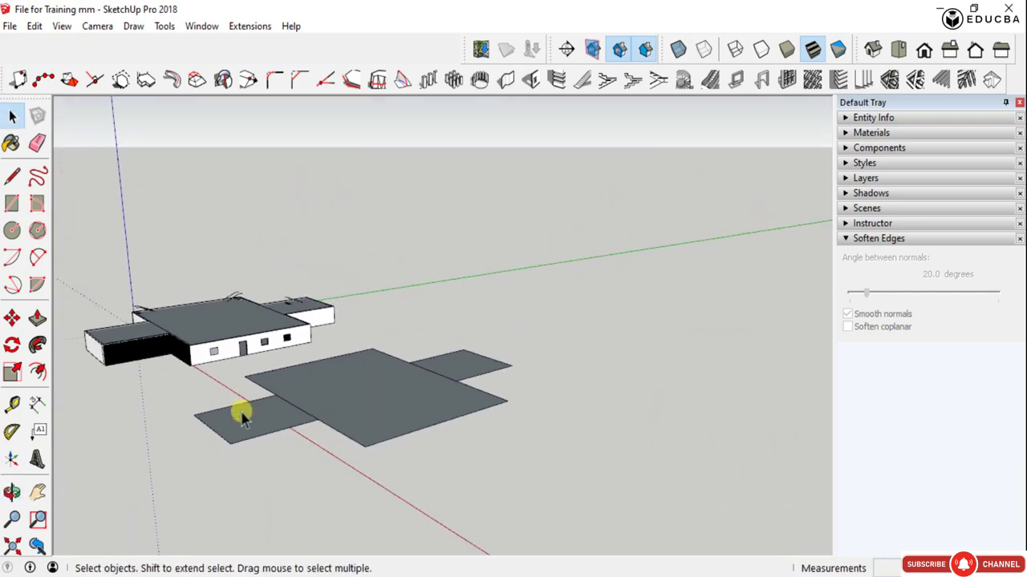
double_click(343, 393)
key(Escape)
click(361, 386)
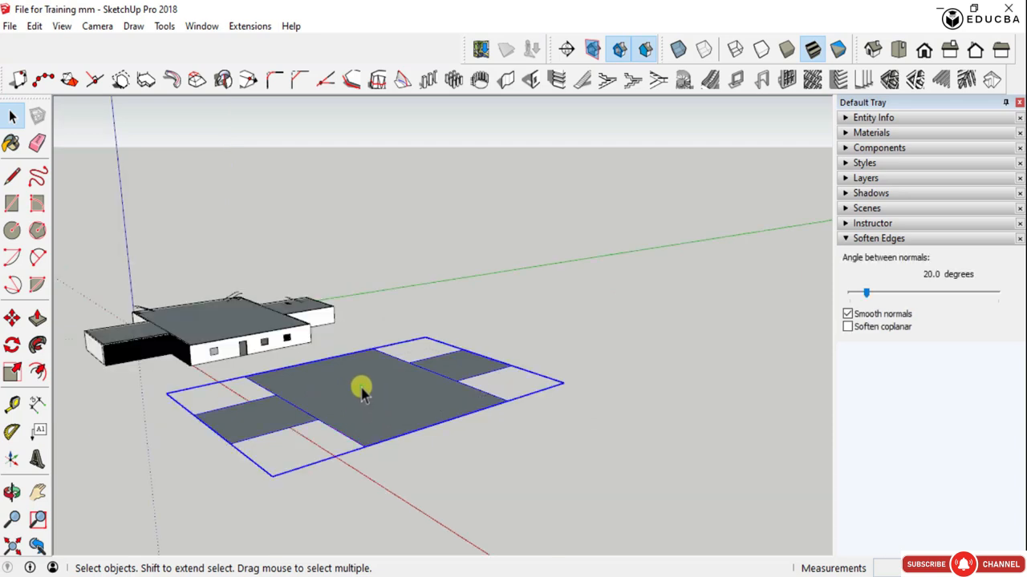
double_click(361, 389)
middle_drag(449, 396, 637, 371)
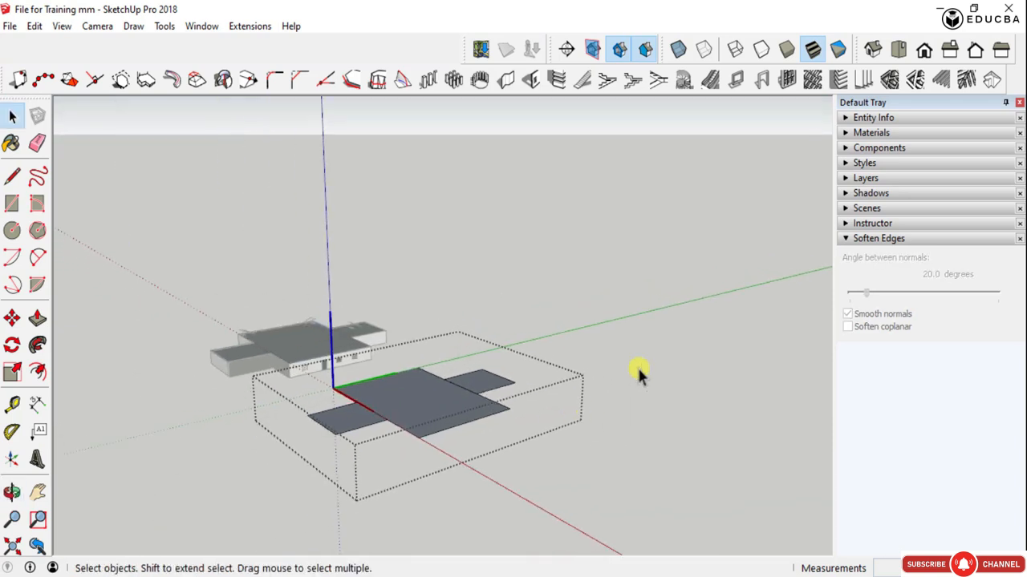
- Try 50 mm wide, 150 mm deep rafters at 600 mm spacing on the central slab face, running parallel to its long edge
click(942, 82)
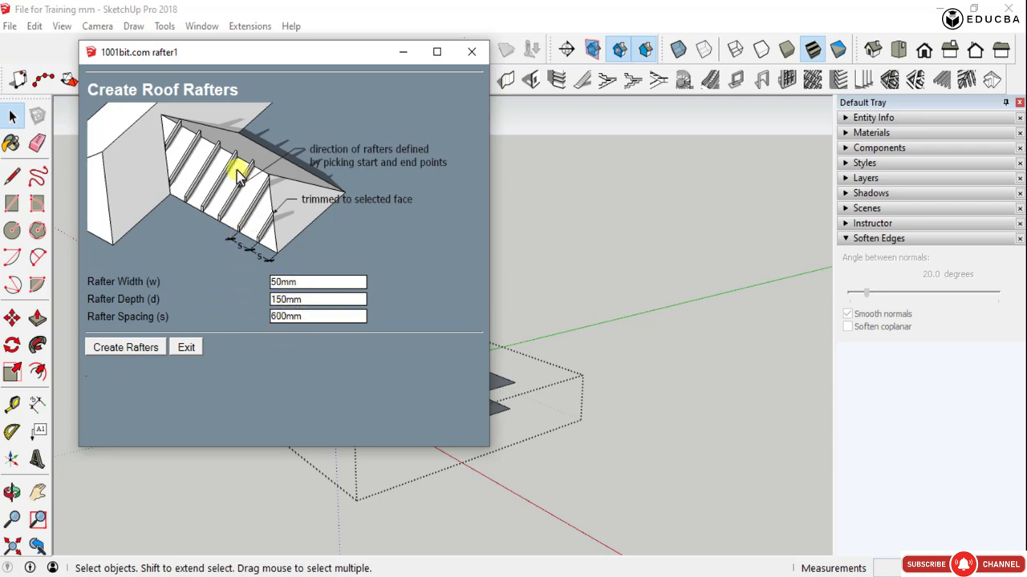
click(140, 347)
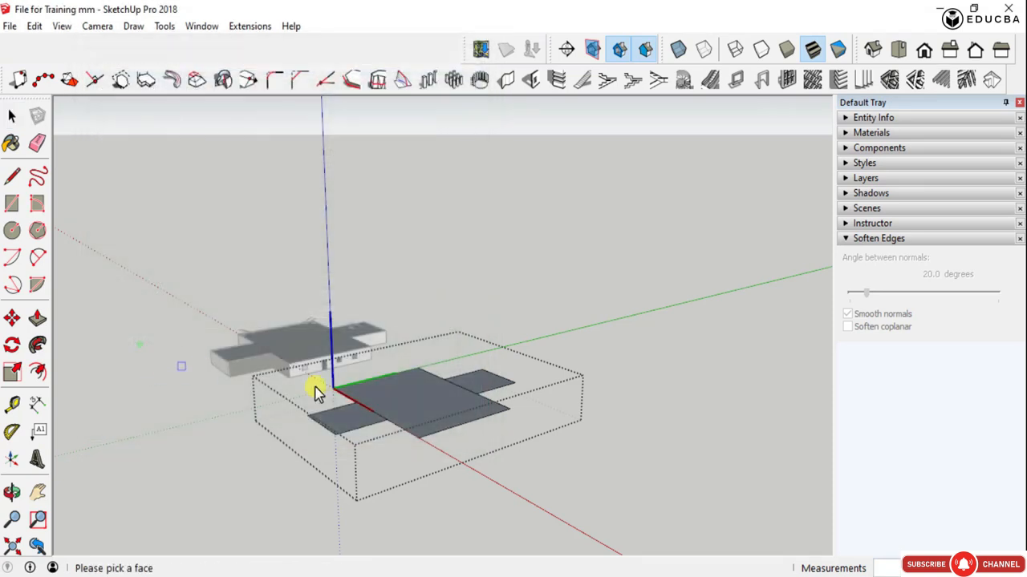
click(409, 410)
scroll(477, 415, up, 2)
scroll(477, 415, up, 1)
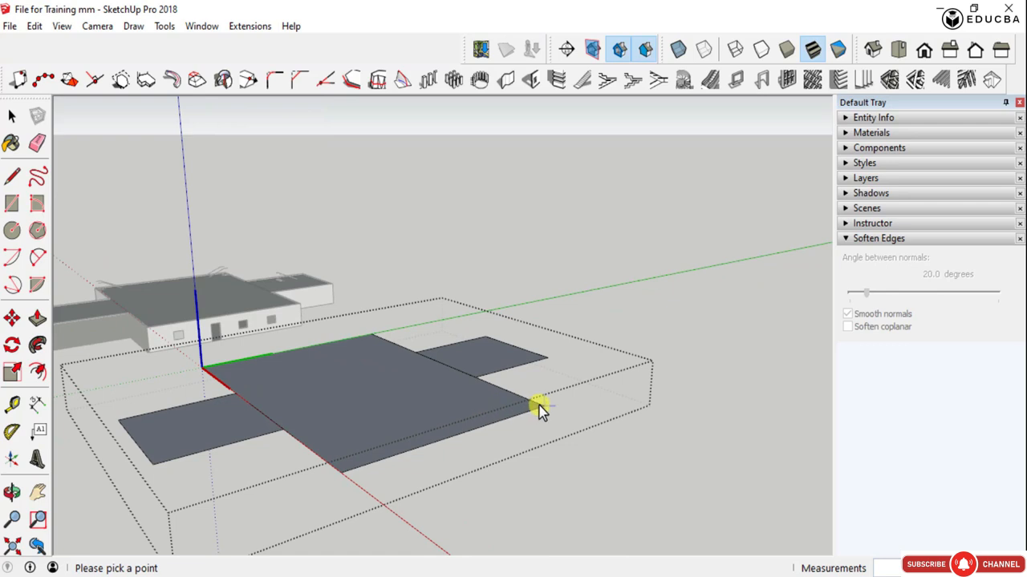
click(539, 406)
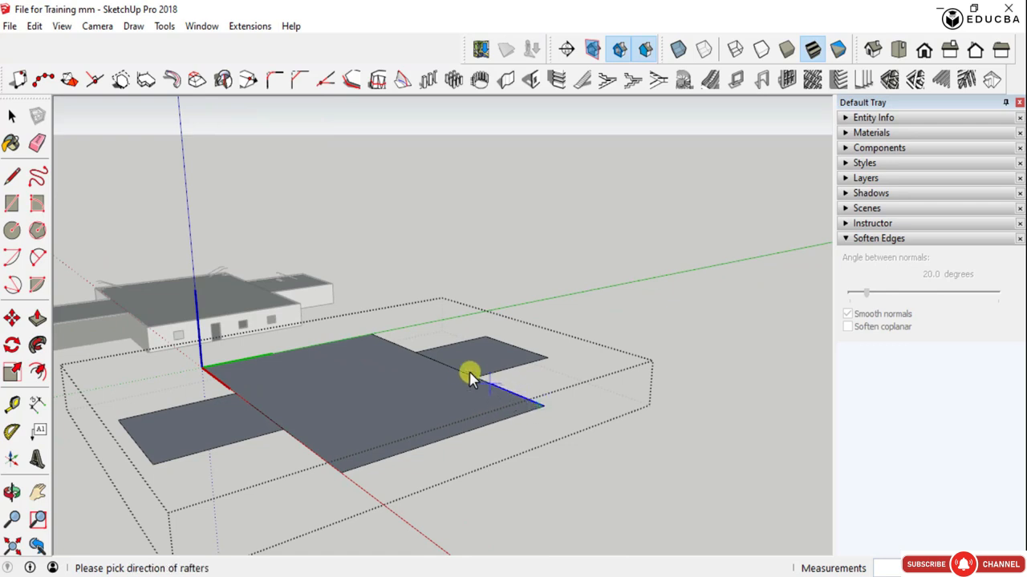
click(374, 339)
scroll(426, 417, up, 3)
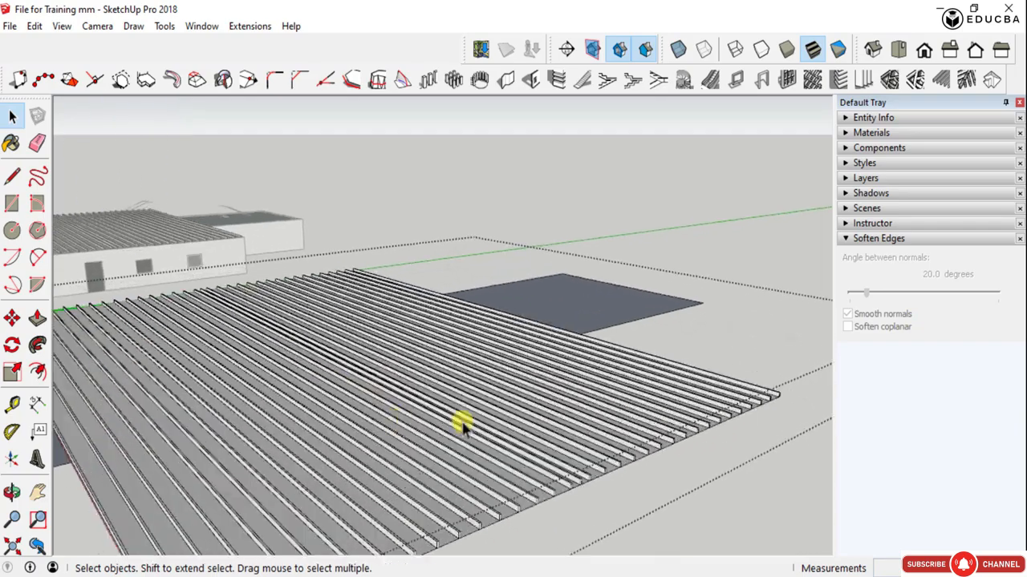
middle_drag(461, 421, 505, 388)
key(ctrl+z)
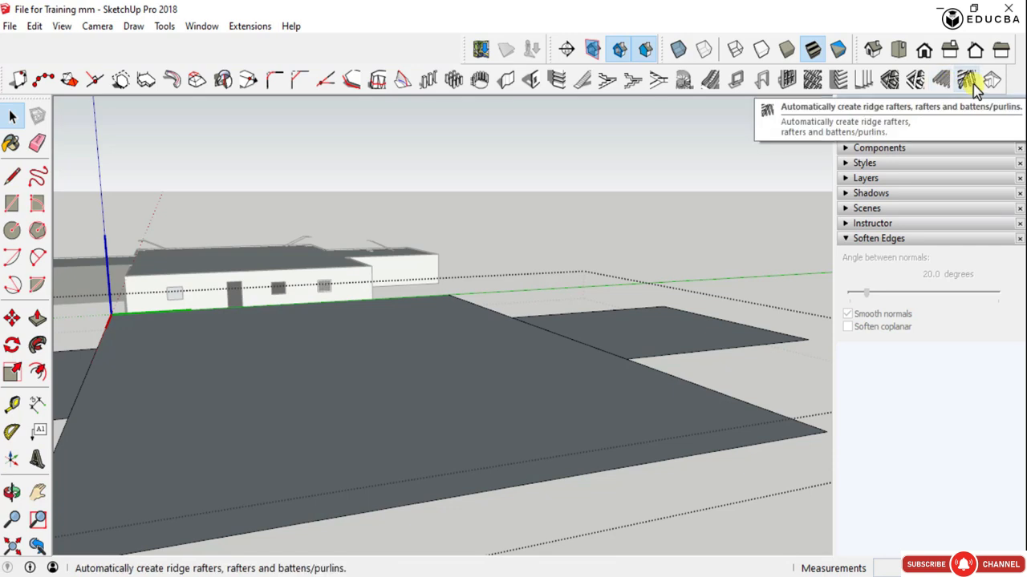
- Create 50 x 150 mm rafters at 500 mm spacing on the wing adjoining the red-axis edge, directed toward the central slab
middle_drag(580, 314, 438, 382)
scroll(634, 374, down, 3)
scroll(449, 384, up, 3)
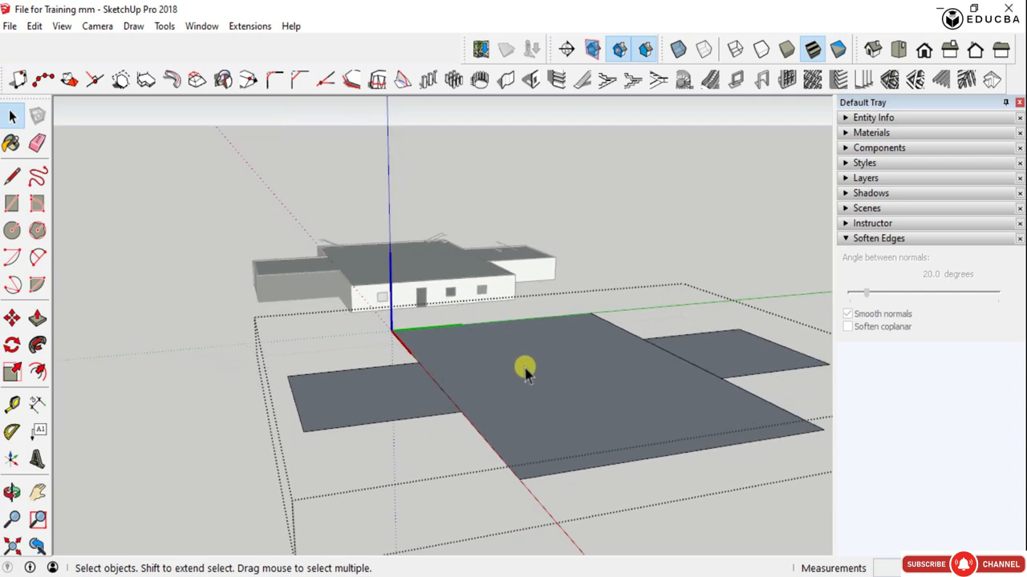
click(486, 377)
click(495, 380)
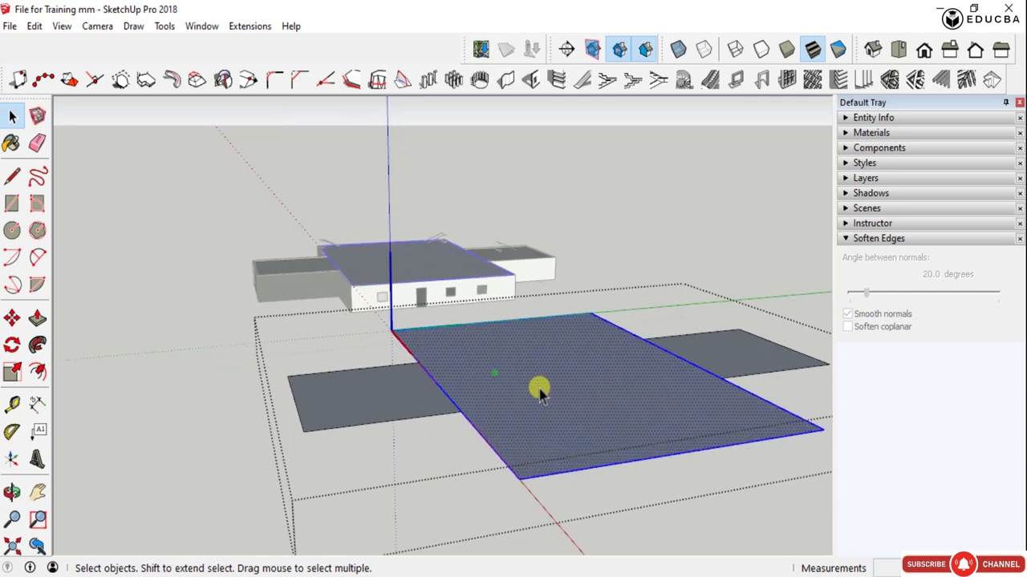
click(939, 81)
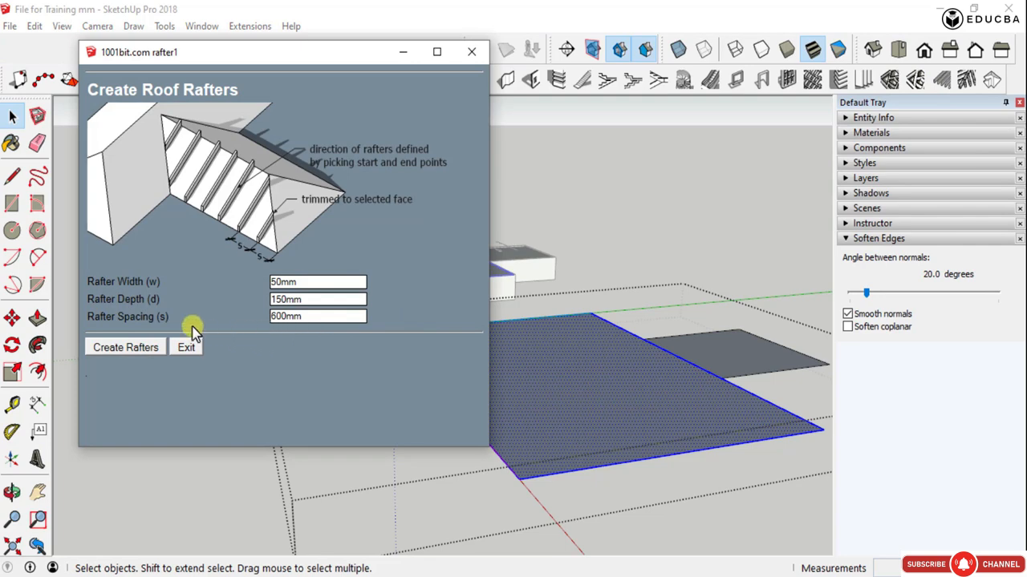
double_click(329, 317)
click(132, 350)
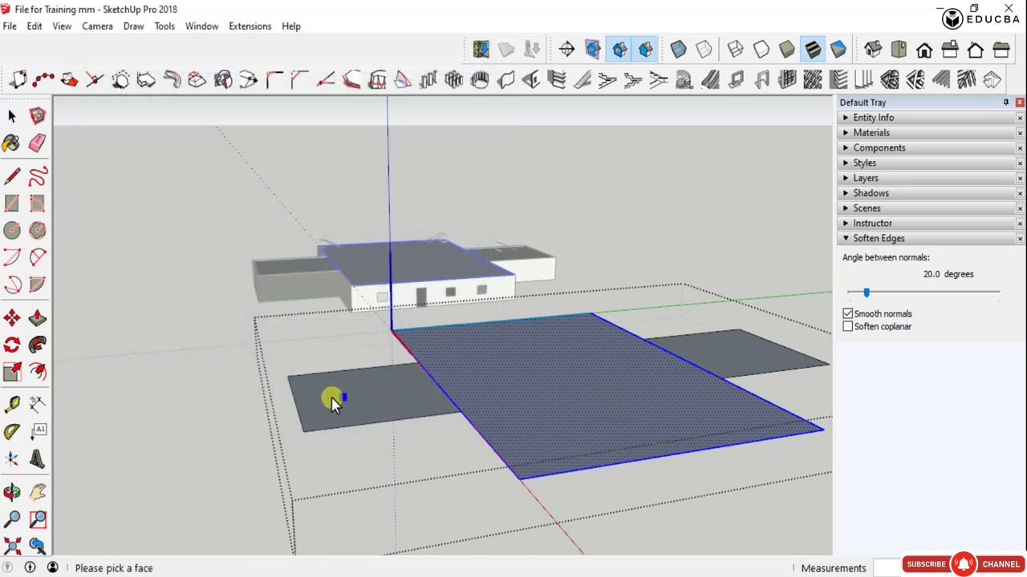
click(289, 379)
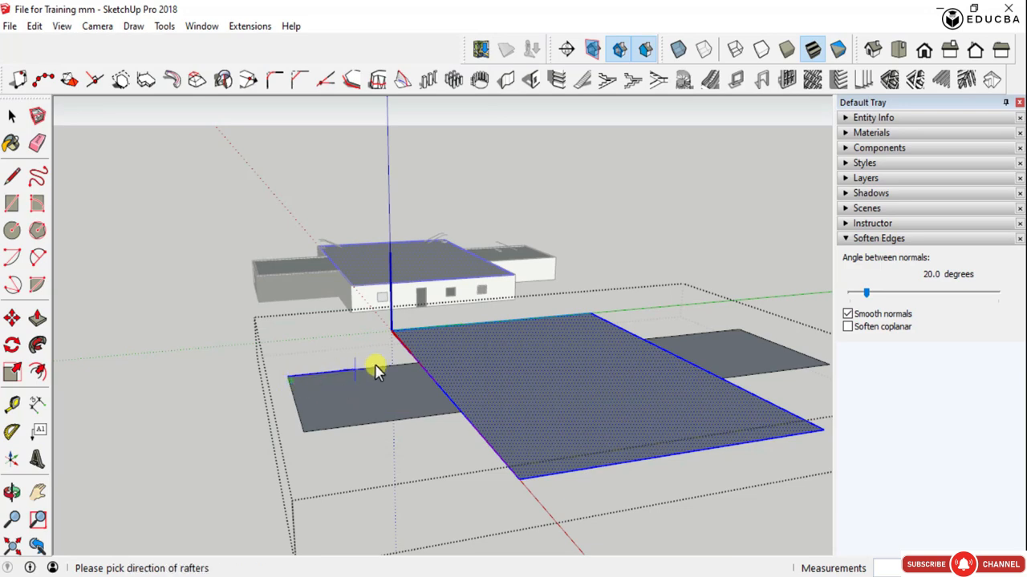
click(420, 363)
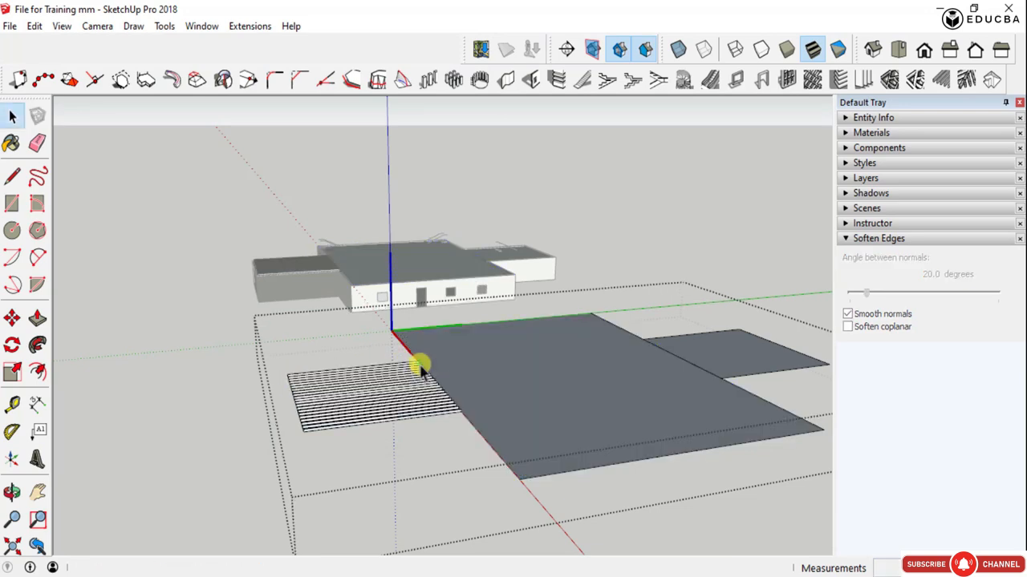
- Create 50 x 150 mm rafters at 500 mm spacing on the central slab face, directed from the origin corner along the red axis
scroll(277, 419, up, 5)
middle_drag(468, 390, 355, 478)
scroll(304, 318, down, 5)
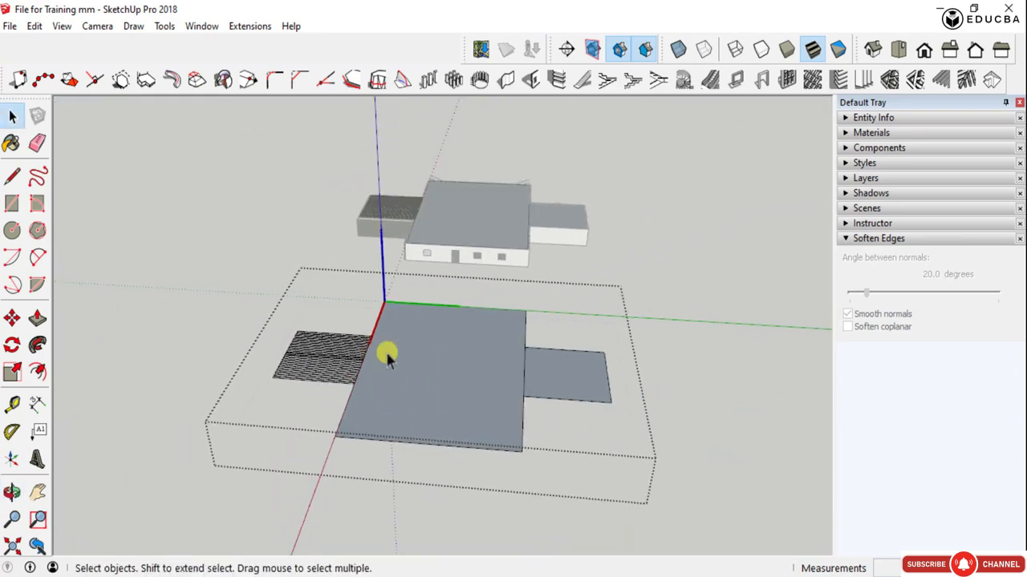
click(416, 358)
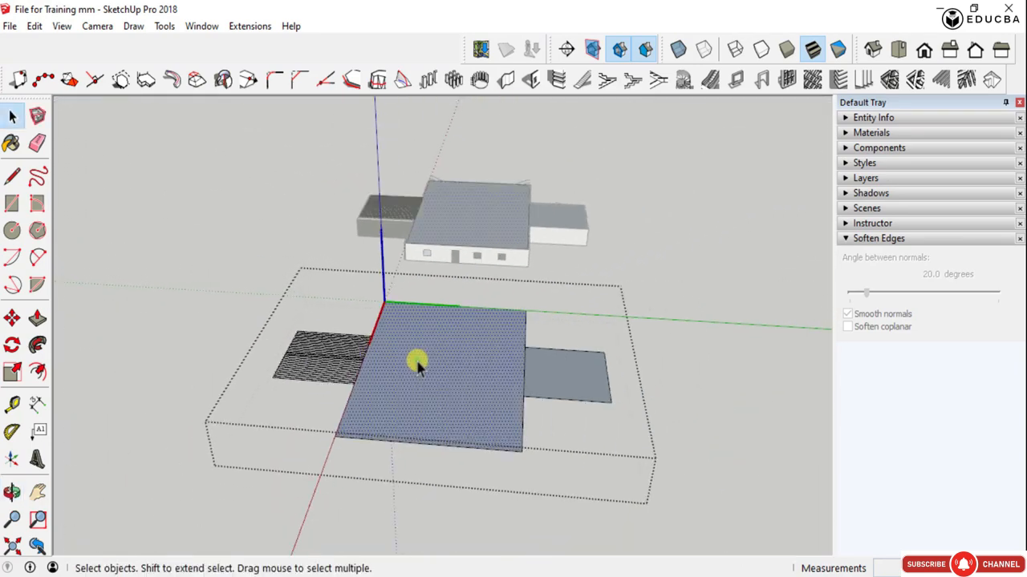
click(940, 78)
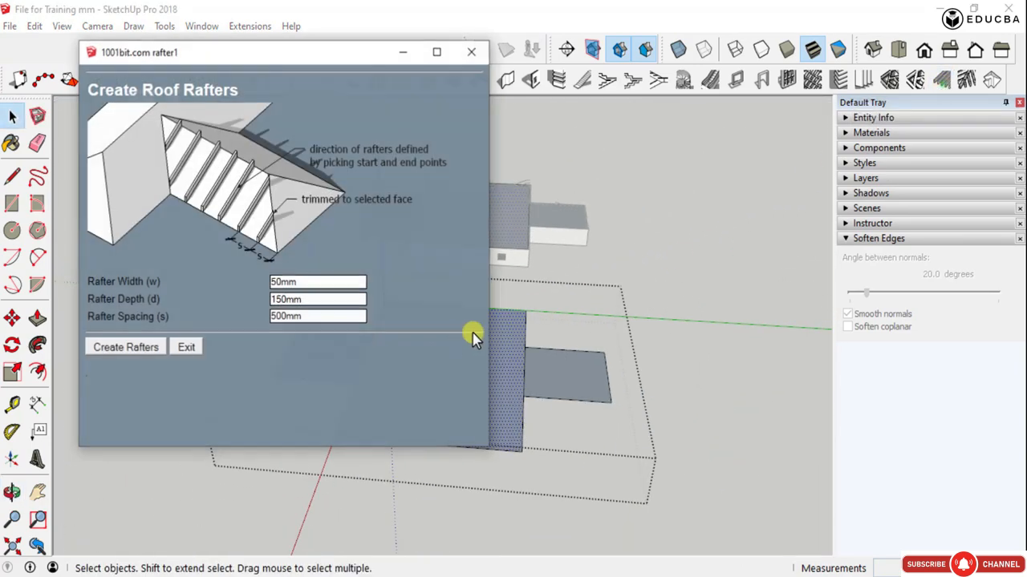
click(112, 348)
scroll(424, 298, up, 4)
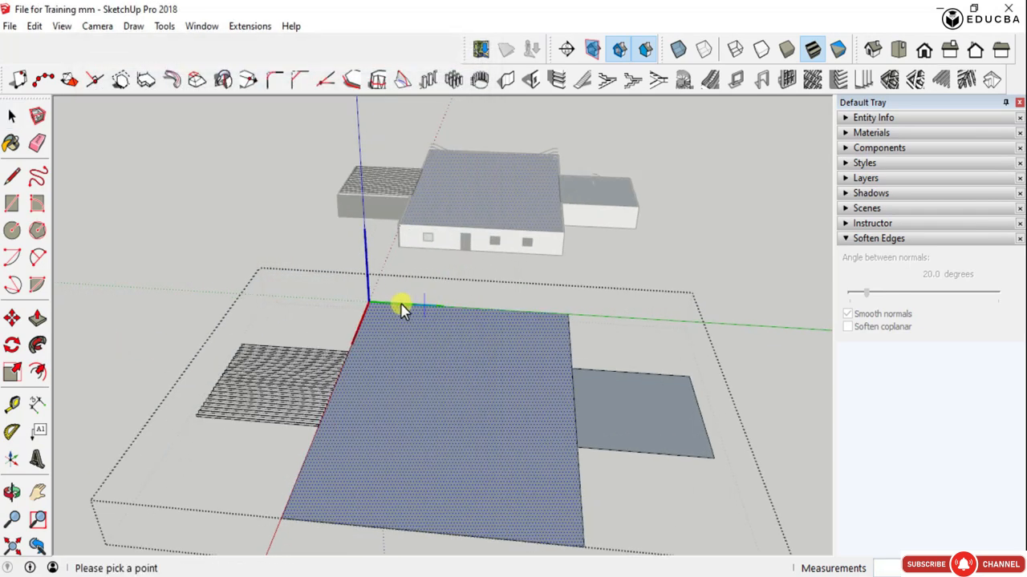
click(370, 304)
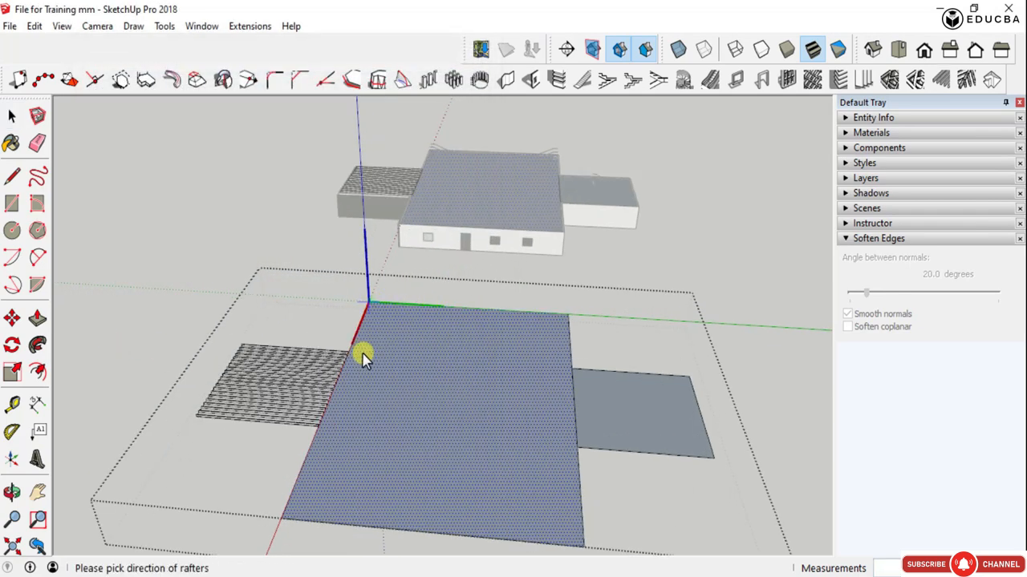
click(277, 518)
scroll(557, 328, up, 2)
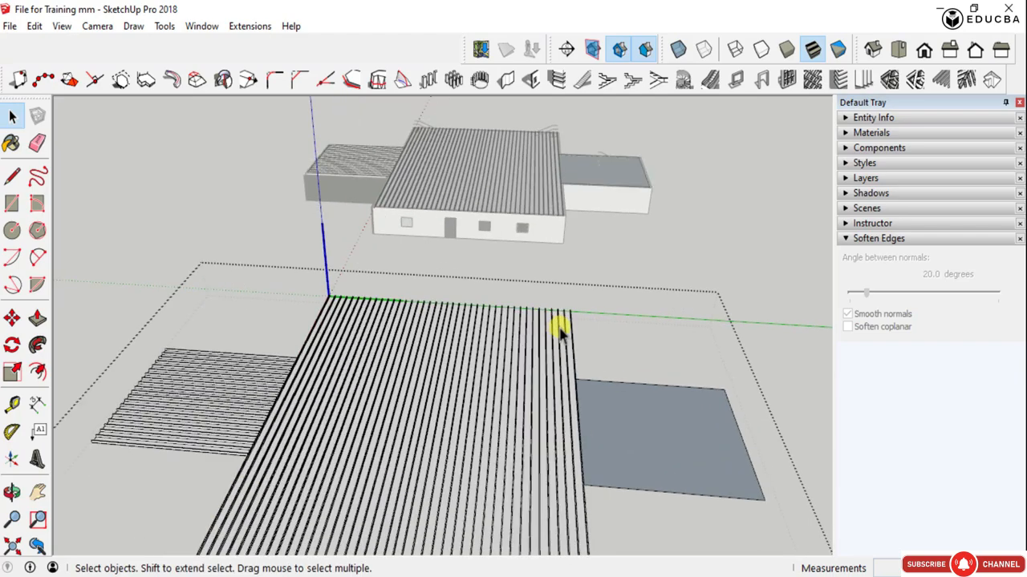
- Create 50 x 150 mm rafters at 500 mm spacing on the remaining bare wing, directed from the central slab toward the wing's outer corner
middle_drag(557, 328, 263, 436)
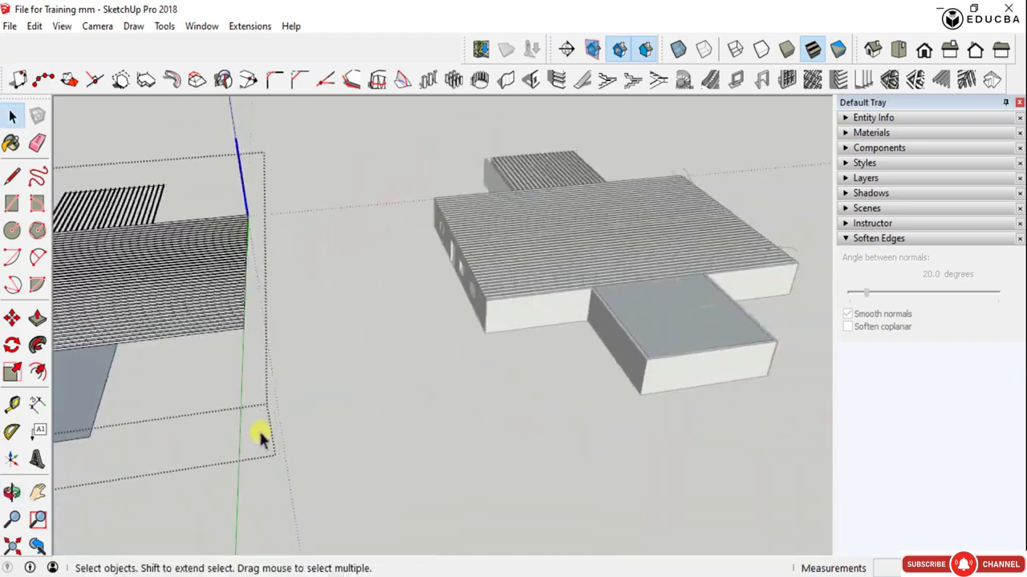
scroll(788, 226, up, 1)
scroll(648, 254, up, 3)
mouse_move(648, 254)
middle_down()
mouse_move(609, 262)
mouse_move(637, 262)
mouse_move(676, 226)
middle_up()
scroll(677, 223, down, 5)
scroll(631, 258, down, 2)
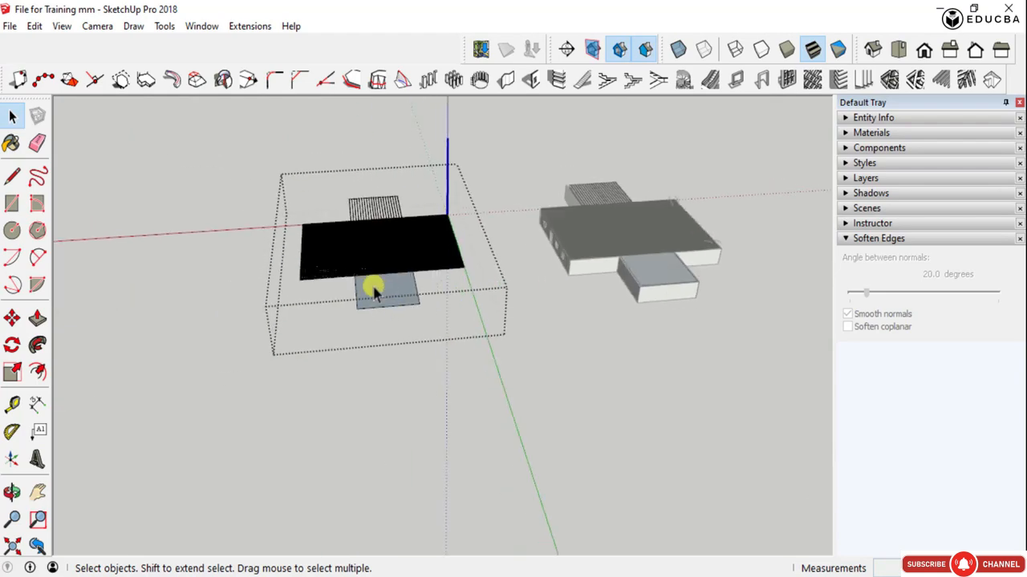
scroll(368, 287, up, 3)
middle_drag(359, 293, 614, 328)
scroll(614, 305, up, 3)
click(596, 298)
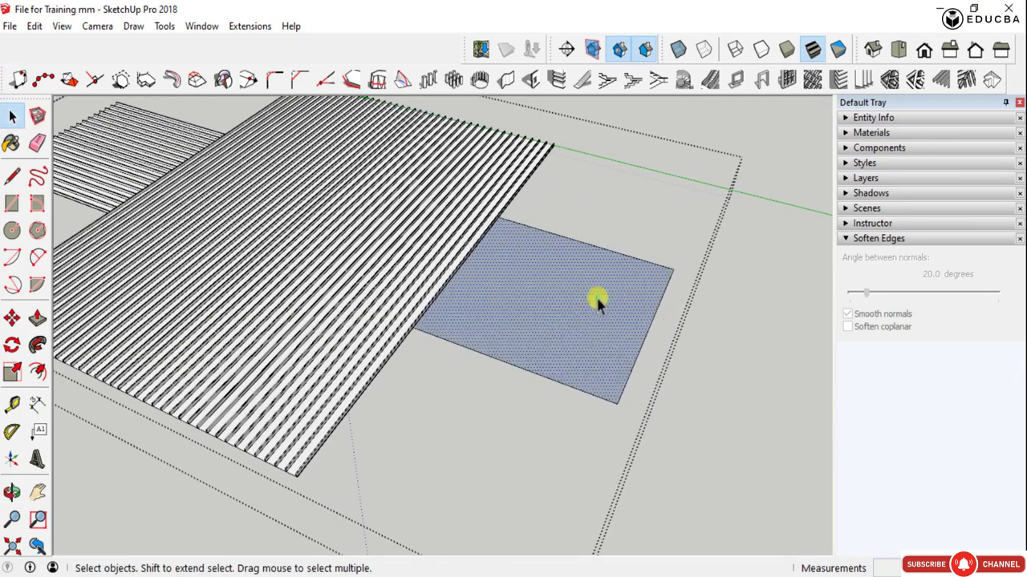
click(941, 84)
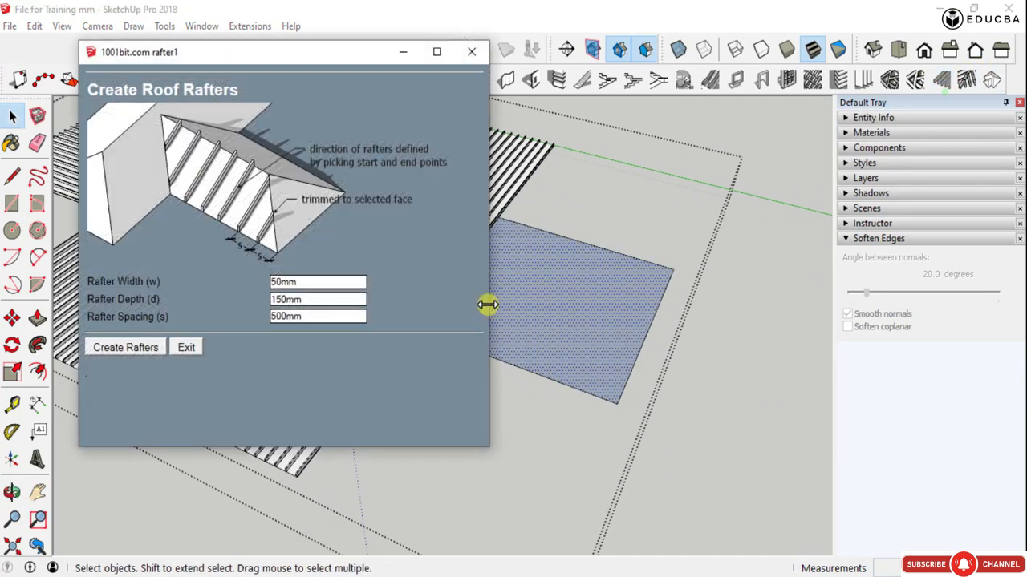
click(122, 347)
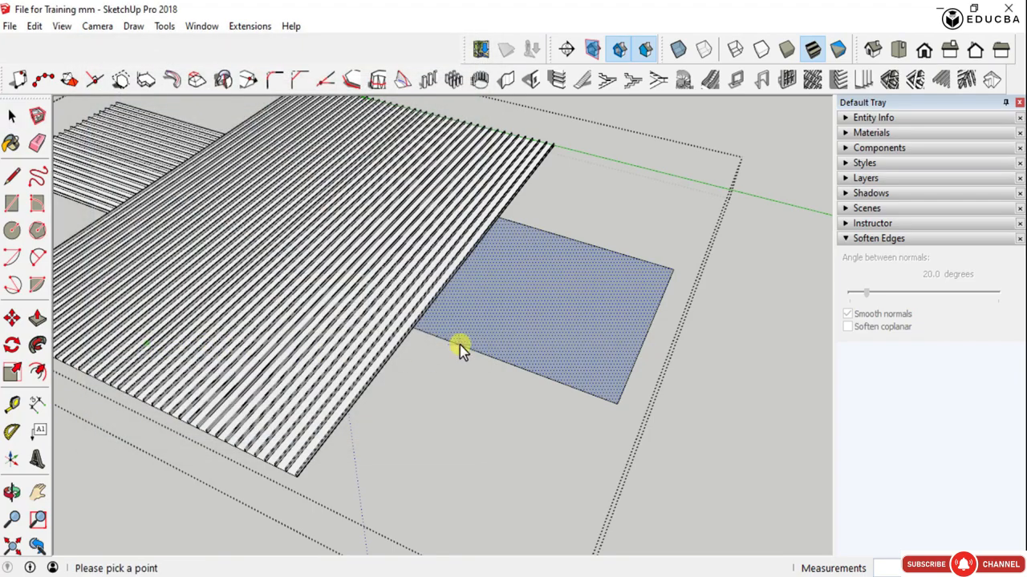
scroll(417, 334, up, 4)
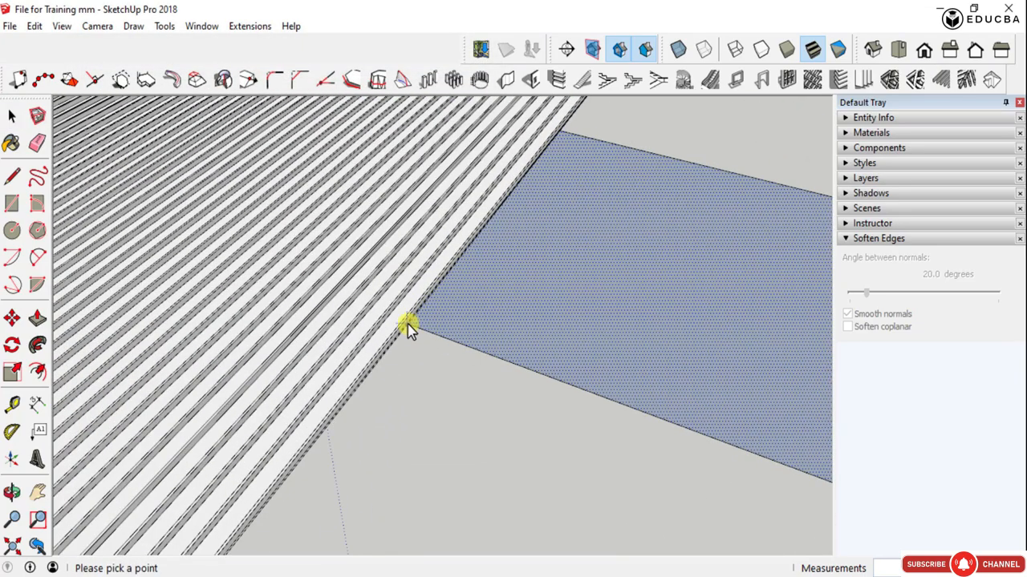
click(410, 329)
scroll(409, 328, down, 4)
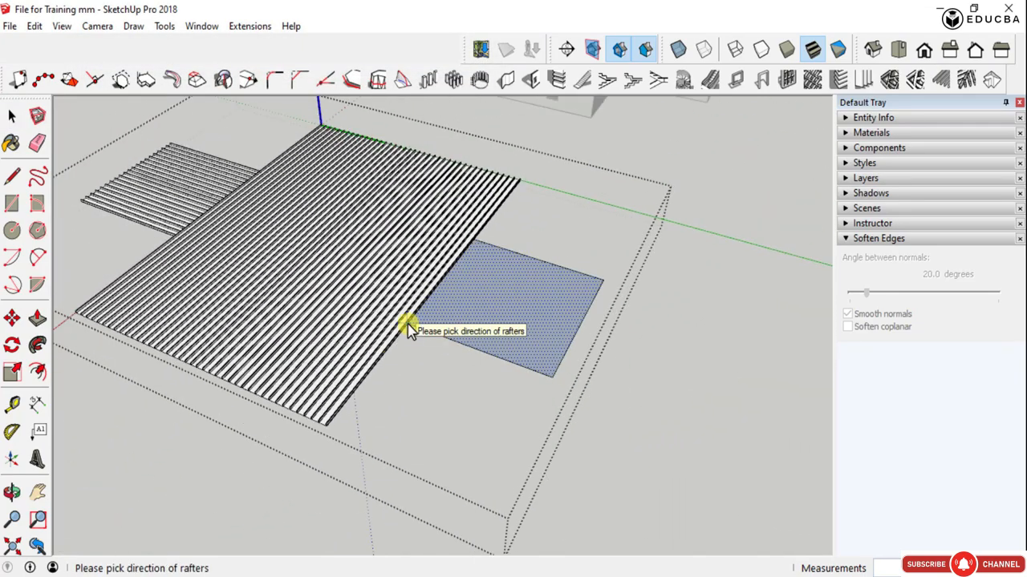
click(546, 374)
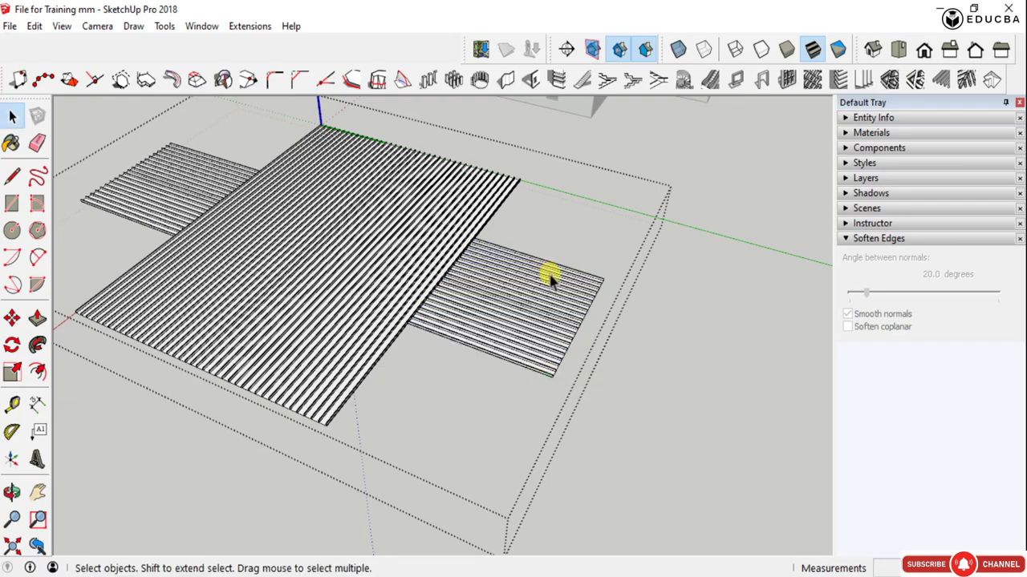
- Select the whole raftered roof component beside the building and open it for editing again
scroll(550, 276, up, 3)
middle_drag(564, 307, 499, 260)
scroll(499, 261, down, 5)
middle_drag(477, 303, 416, 365)
scroll(353, 410, up, 4)
middle_drag(353, 409, 409, 355)
click(486, 323)
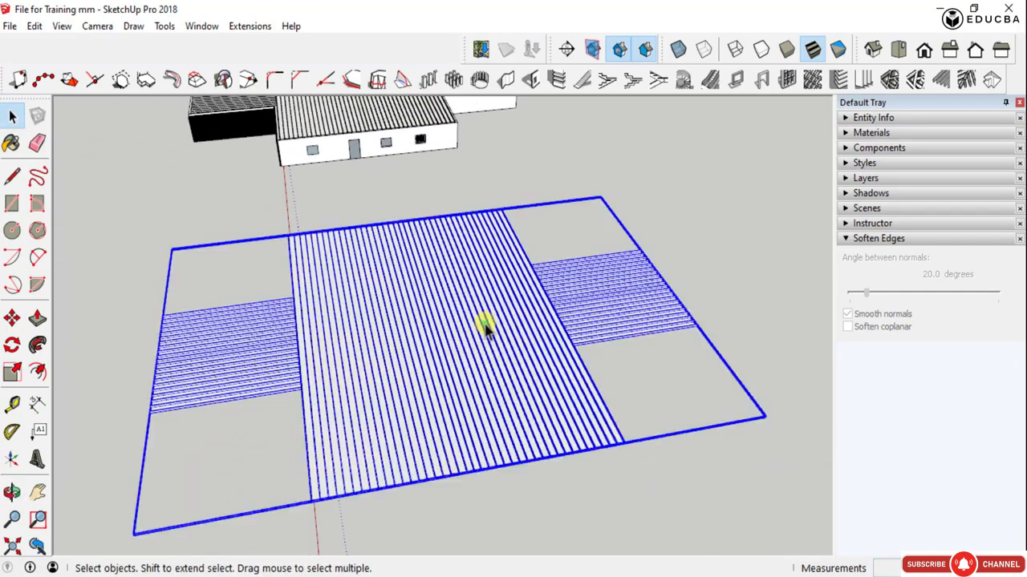
double_click(481, 345)
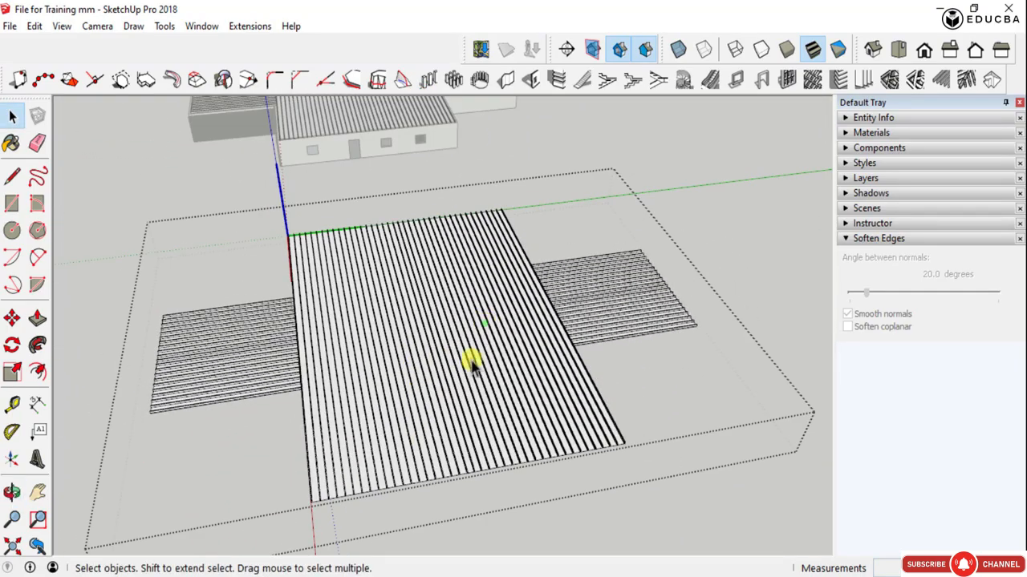
- Try to create a hip roof with a roof pitch of 30 and a roof overhang of 1500 mm, without selecting a face
click(993, 82)
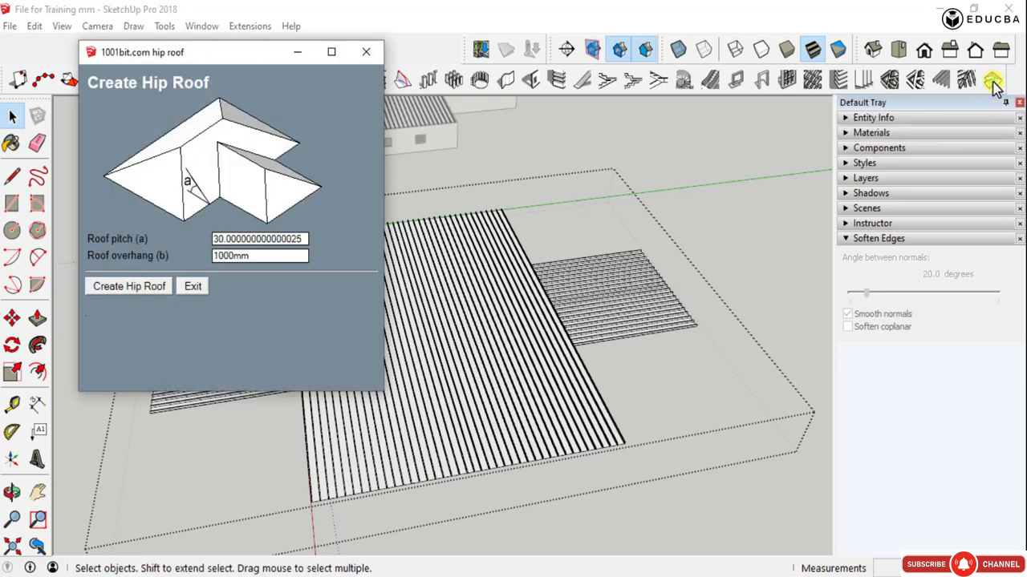
double_click(251, 257)
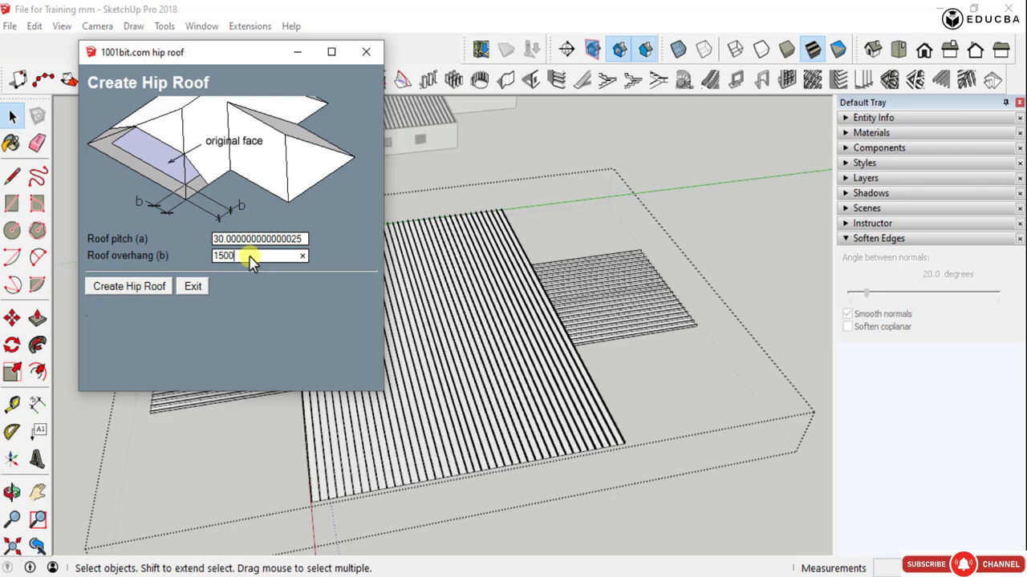
double_click(231, 238)
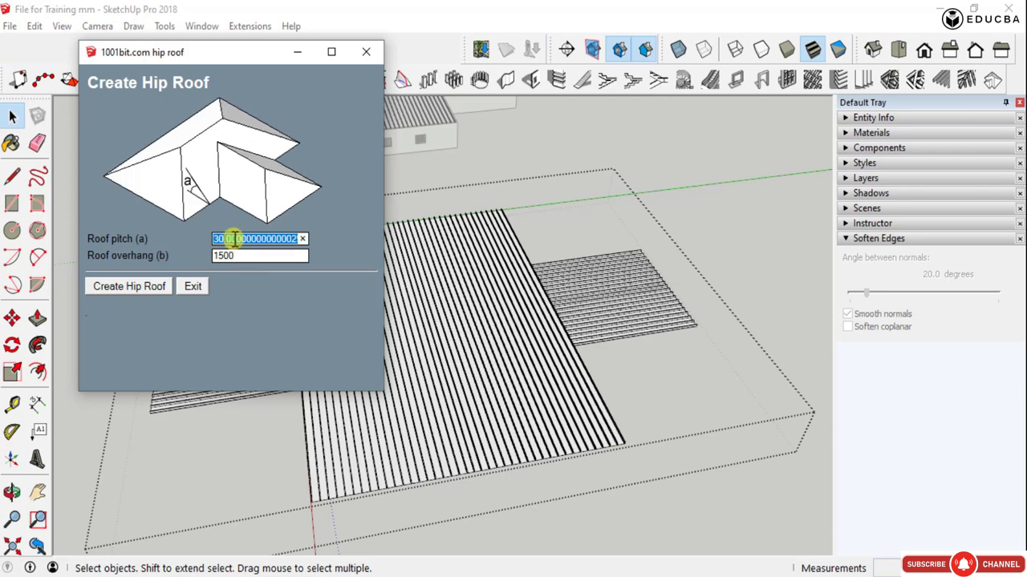
text(30)
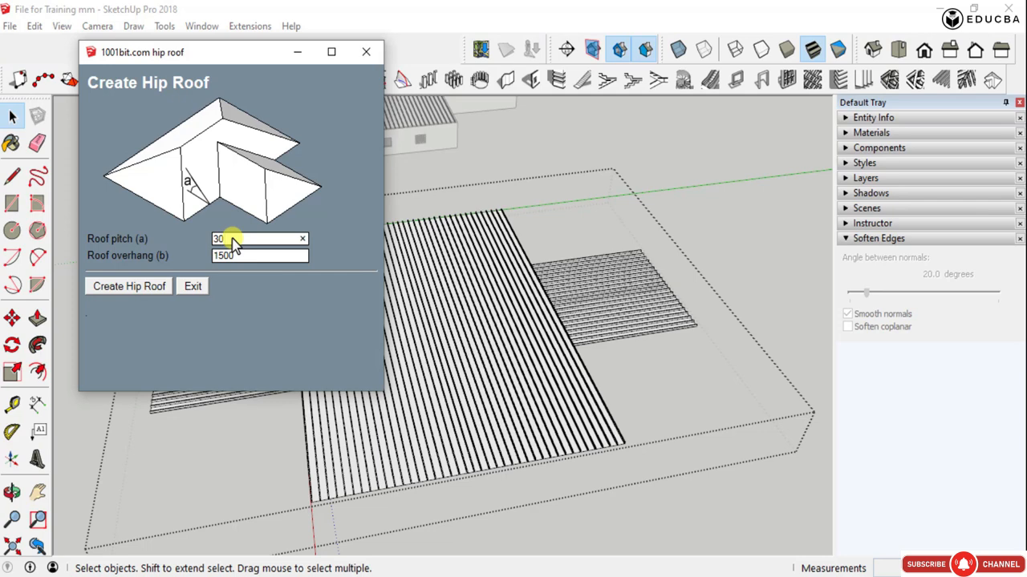
click(131, 288)
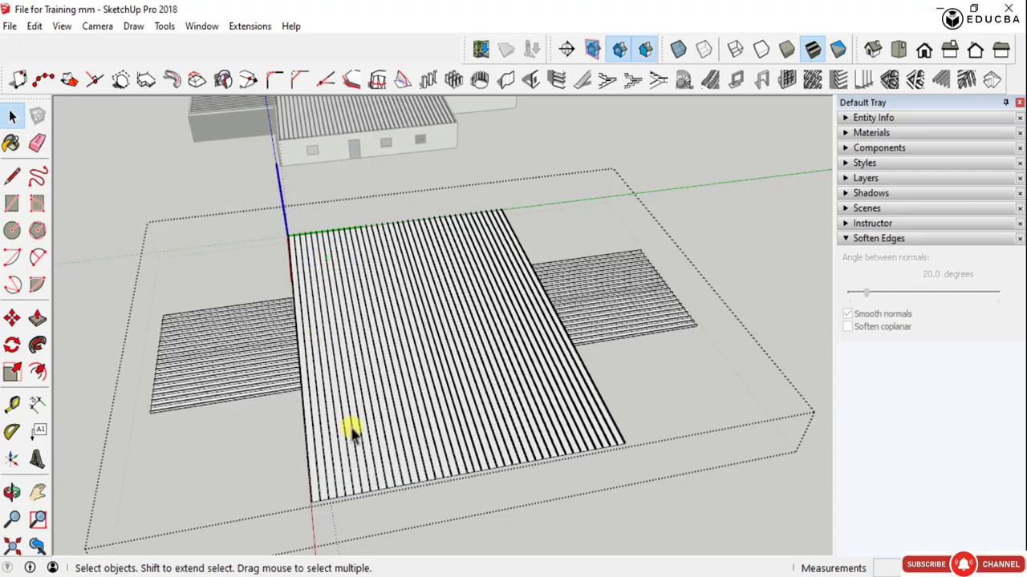
- Create hip roofs with a roof pitch of 30 and an adjusted overhang over the selected central slab and both wing faces
scroll(353, 431, up, 3)
middle_drag(384, 365, 296, 343)
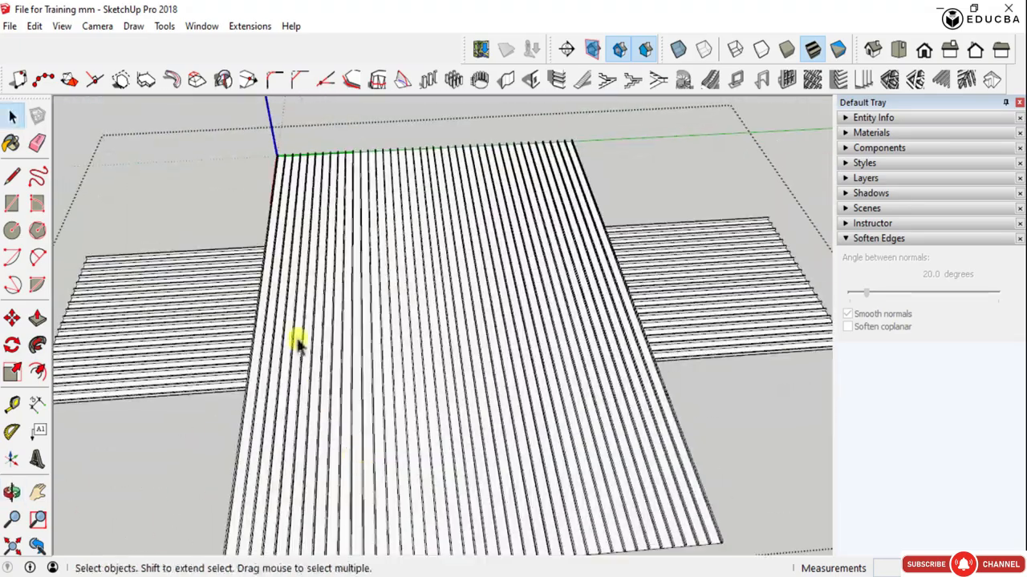
scroll(321, 344, up, 3)
triple_click(344, 344)
scroll(343, 345, down, 3)
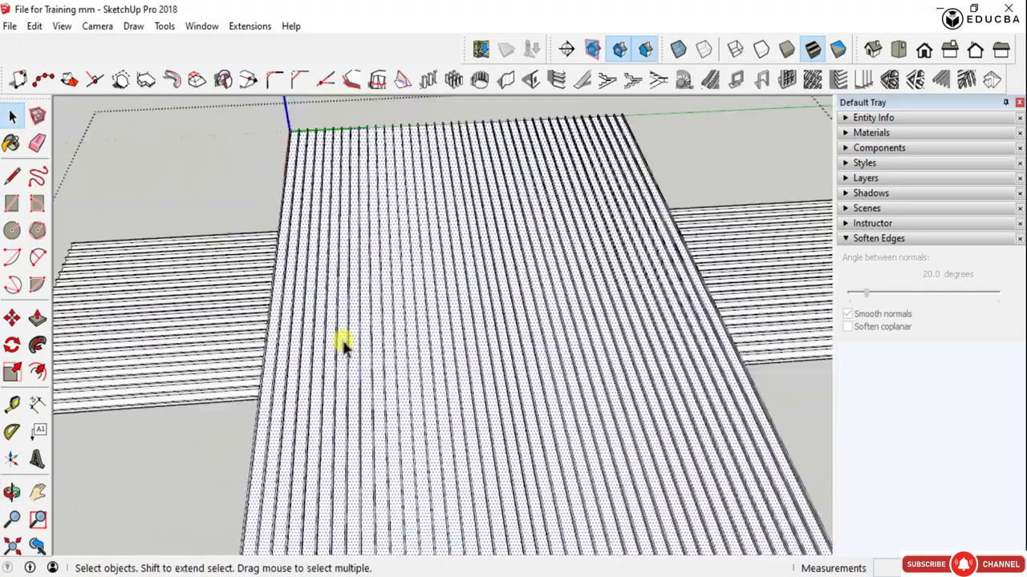
scroll(192, 351, up, 4)
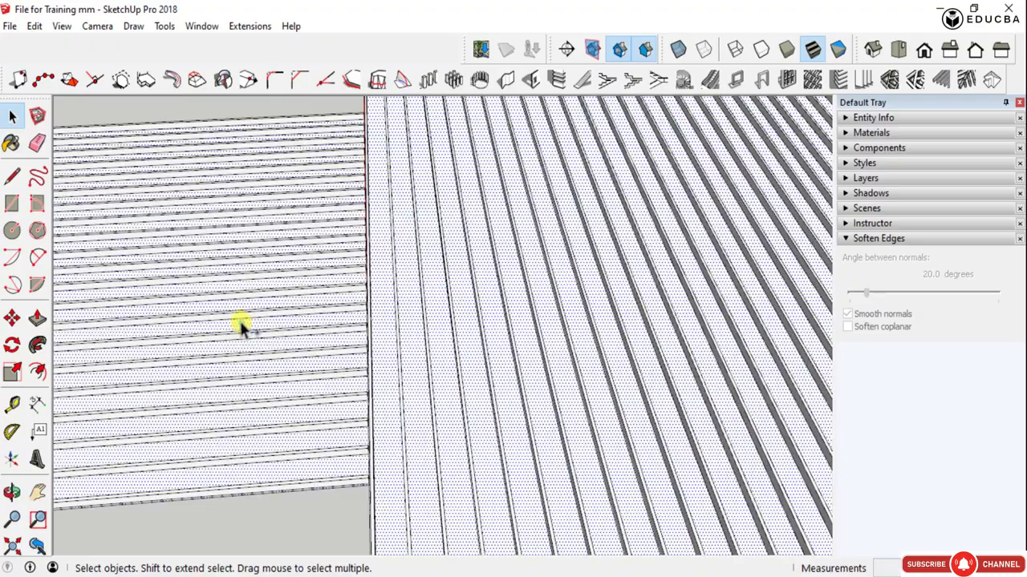
scroll(183, 294, down, 5)
scroll(618, 281, up, 4)
scroll(607, 279, up, 3)
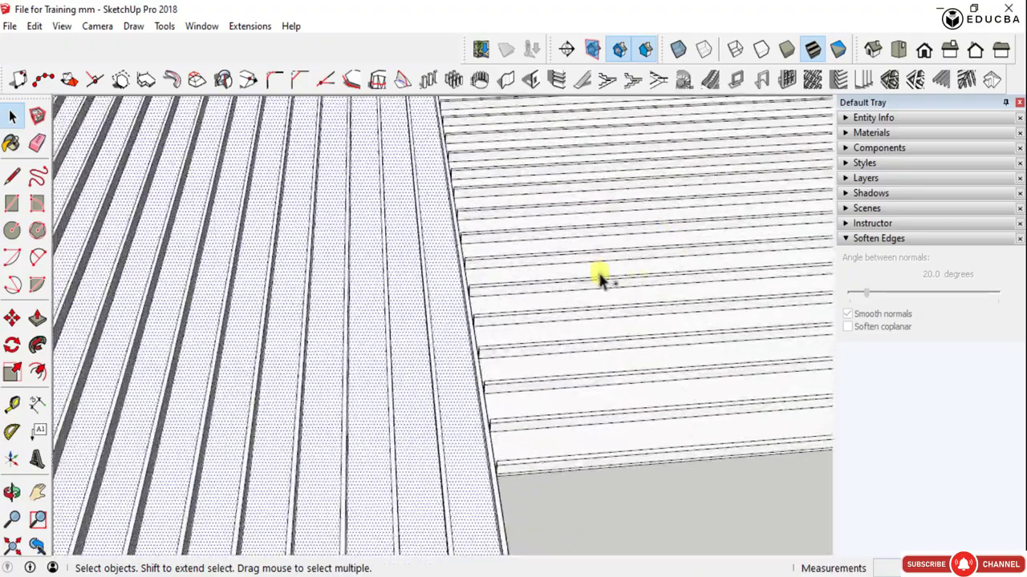
scroll(572, 270, down, 2)
scroll(585, 250, down, 4)
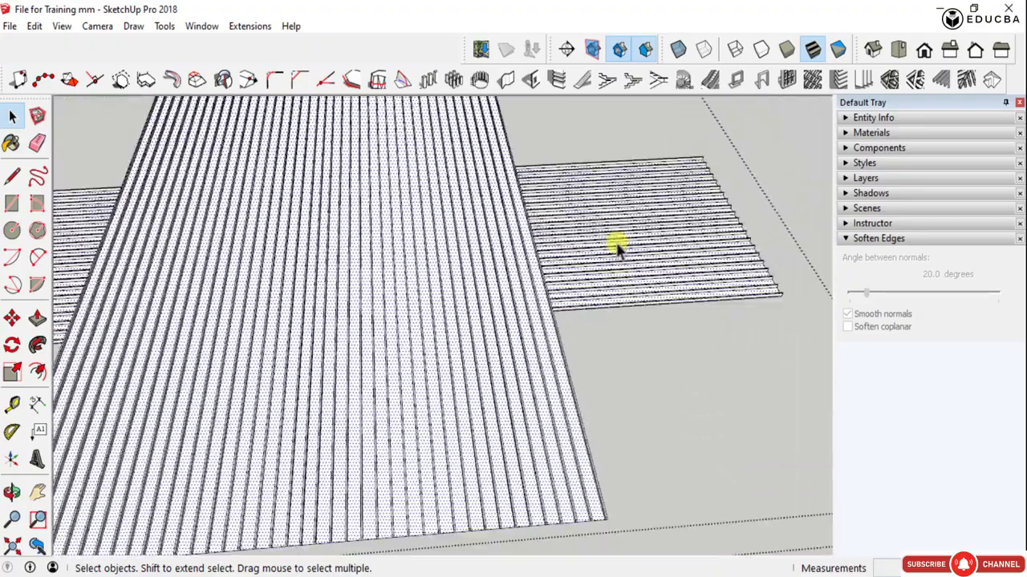
click(994, 79)
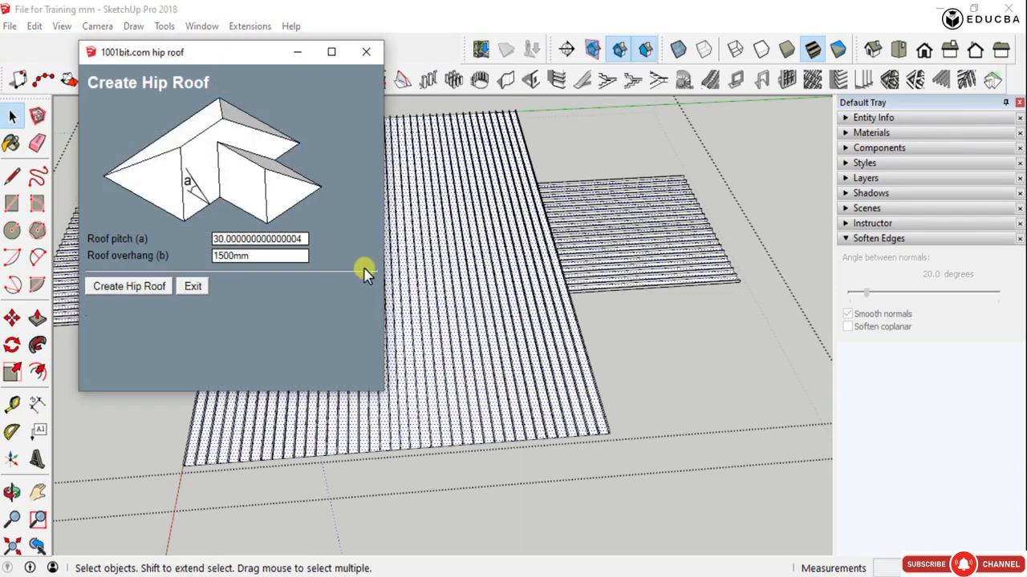
double_click(231, 258)
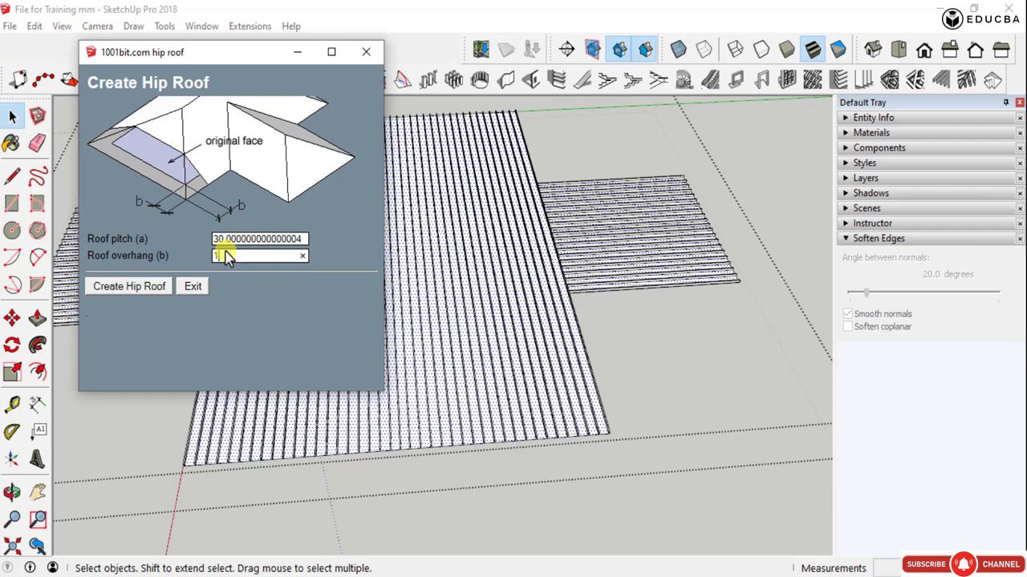
click(128, 286)
scroll(648, 332, down, 5)
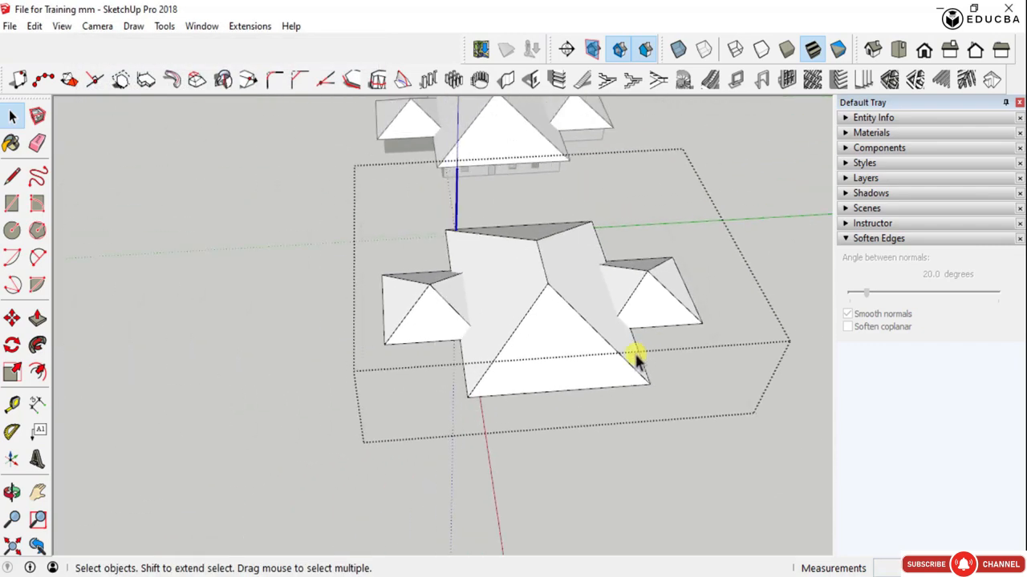
- Examine the hip roofs from above on both the component copy and the linked building
middle_drag(634, 356, 183, 259)
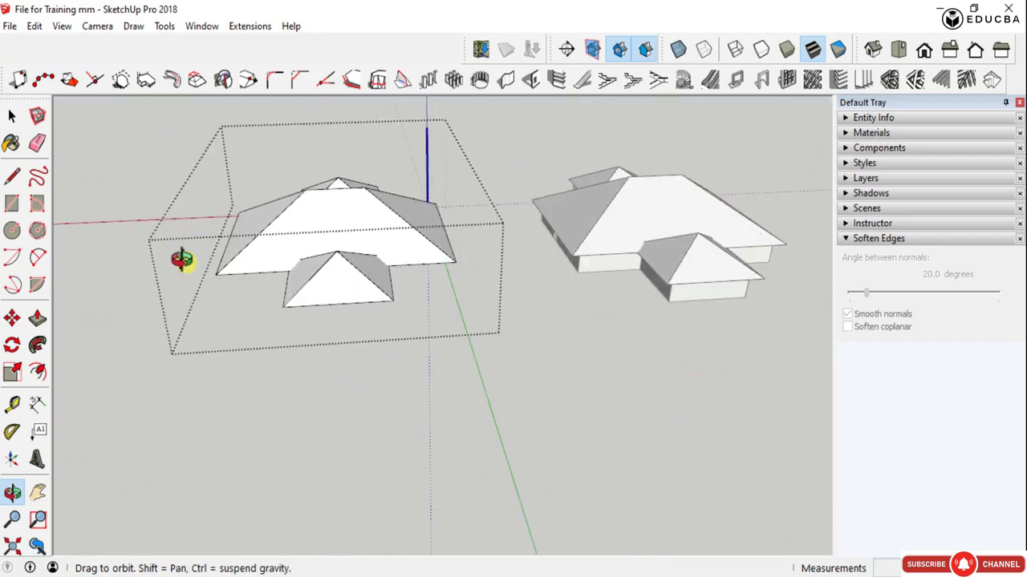
scroll(356, 206, up, 5)
middle_drag(311, 303, 496, 311)
scroll(583, 241, down, 5)
scroll(563, 250, up, 3)
scroll(563, 250, up, 2)
scroll(538, 385, down, 5)
scroll(538, 391, down, 3)
scroll(496, 312, up, 6)
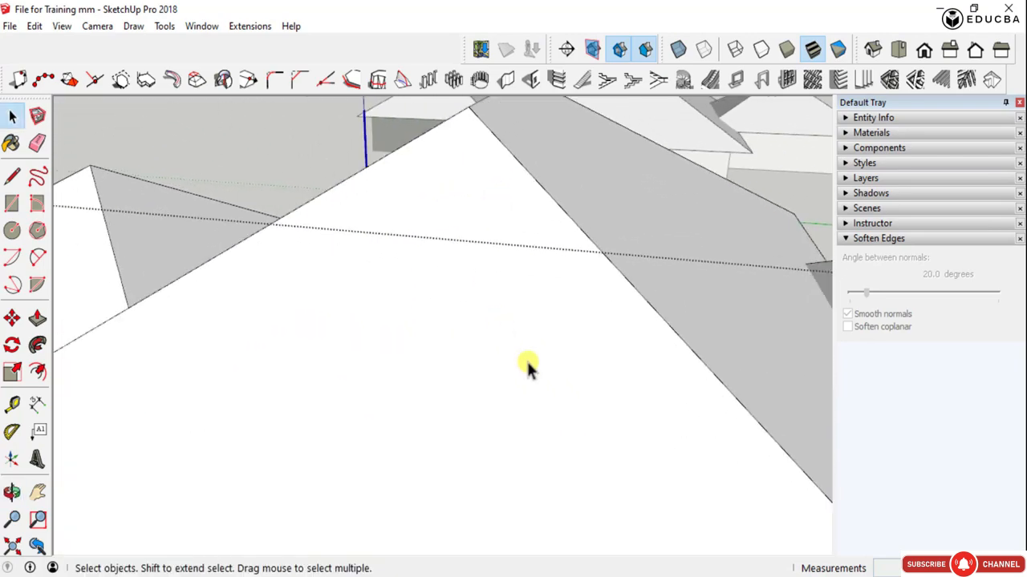
- Examine the underside of the hip roofs, including the overhang around the rafters
middle_drag(525, 367, 498, 202)
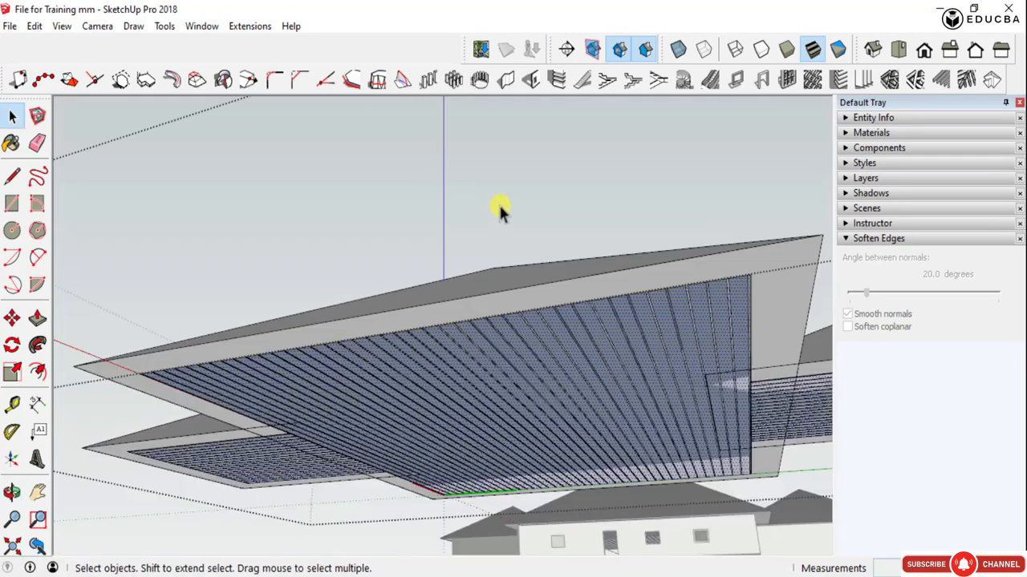
scroll(522, 293, down, 3)
scroll(543, 326, up, 3)
middle_drag(543, 326, 514, 329)
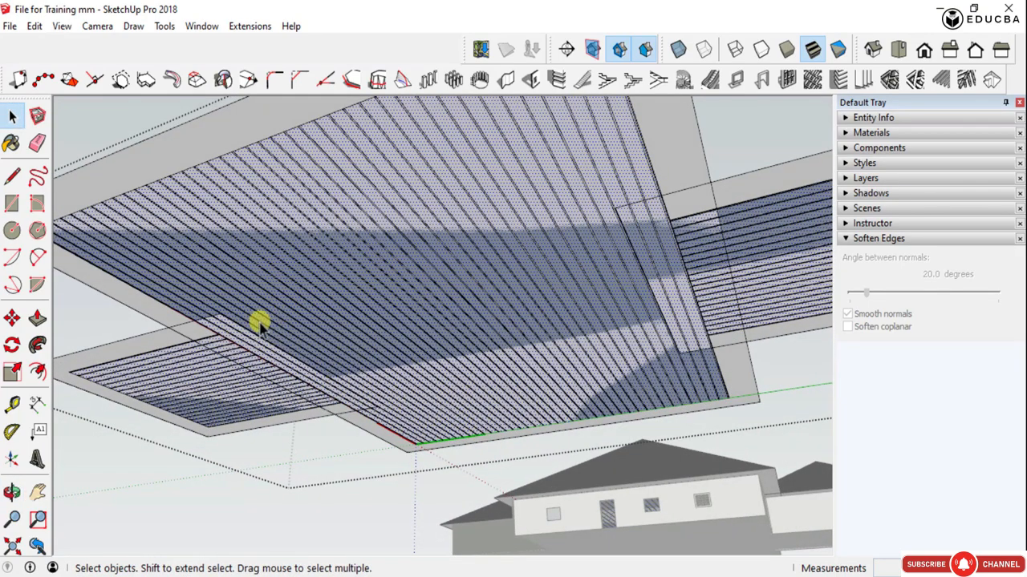
scroll(399, 253, down, 2)
middle_drag(401, 255, 465, 467)
scroll(445, 383, down, 2)
scroll(466, 471, up, 3)
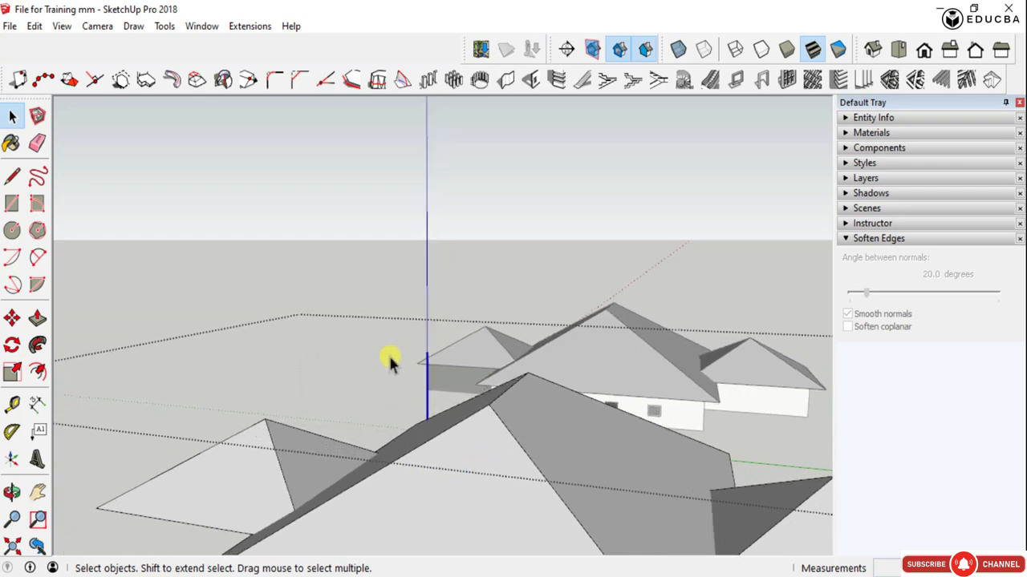
- Review the slopes of the central and wing hip roofs and how they sit over the building walls
scroll(388, 354, down, 4)
scroll(445, 454, up, 3)
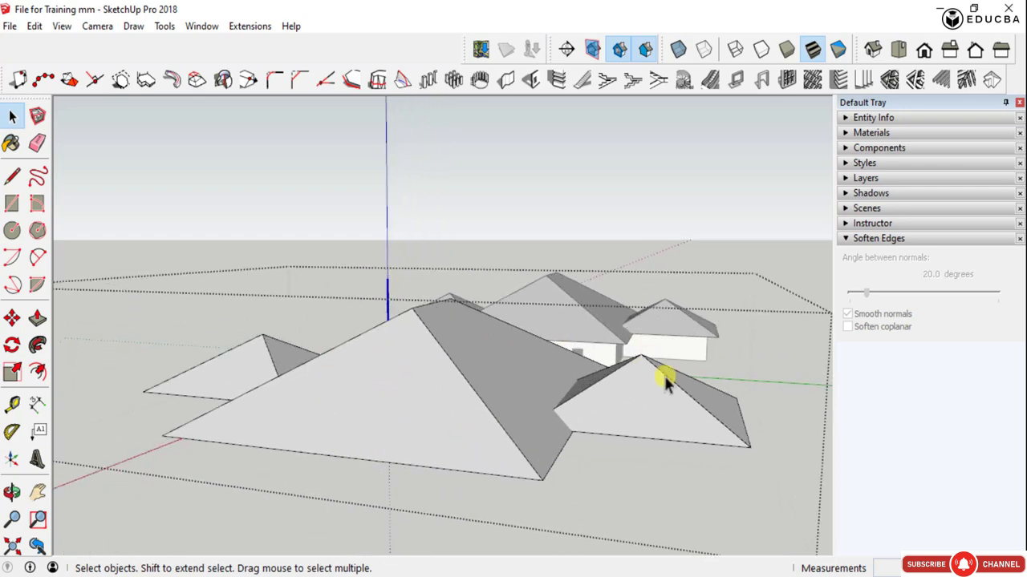
scroll(426, 393, up, 1)
middle_drag(431, 382, 424, 429)
scroll(486, 387, down, 2)
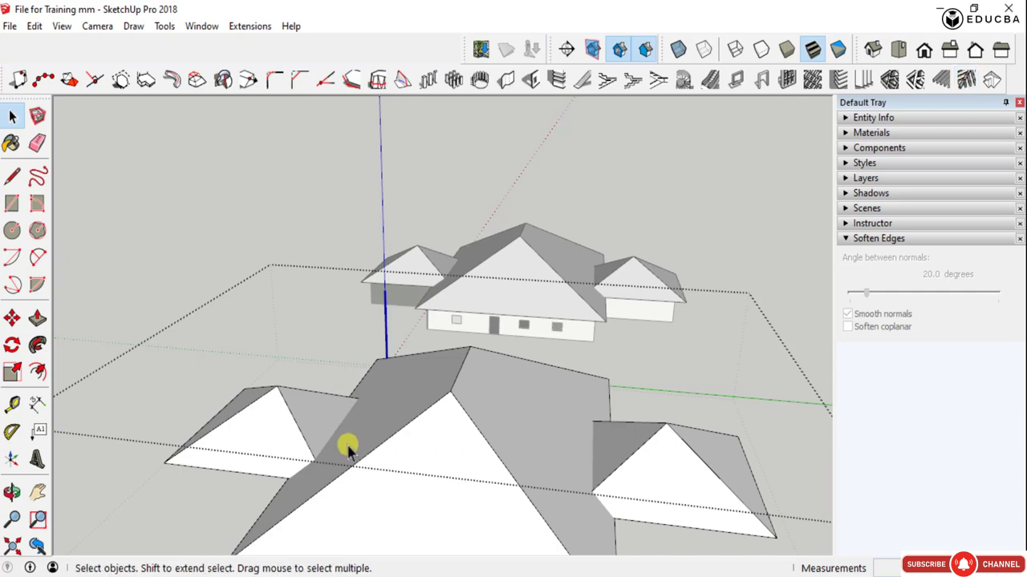
scroll(404, 437, down, 3)
scroll(409, 465, up, 2)
scroll(409, 464, up, 1)
scroll(412, 415, down, 2)
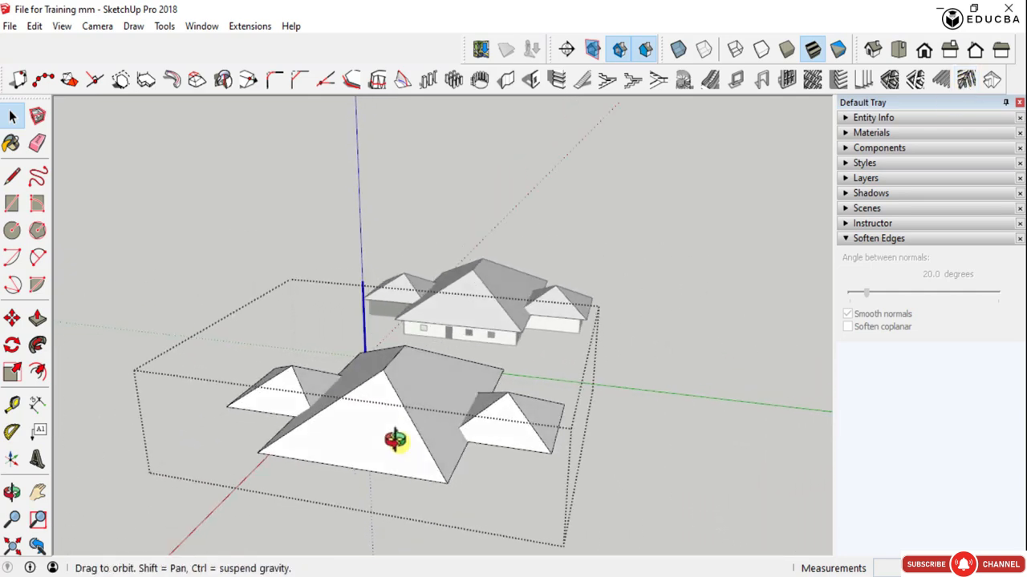
- Open the central hip roof inside the roof component and select its sloping faces
middle_drag(394, 440, 438, 450)
click(420, 416)
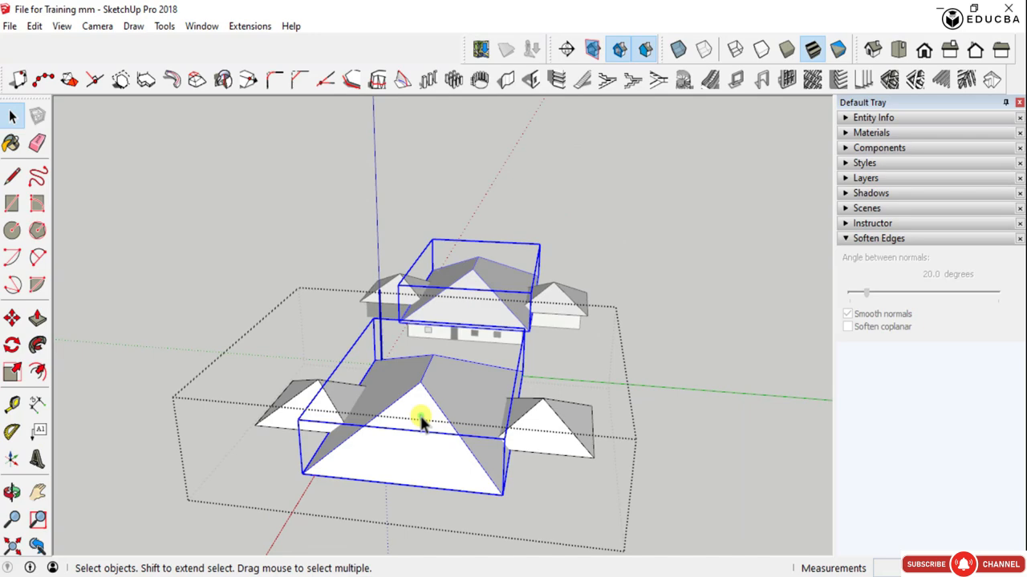
double_click(418, 416)
click(417, 414)
double_click(430, 416)
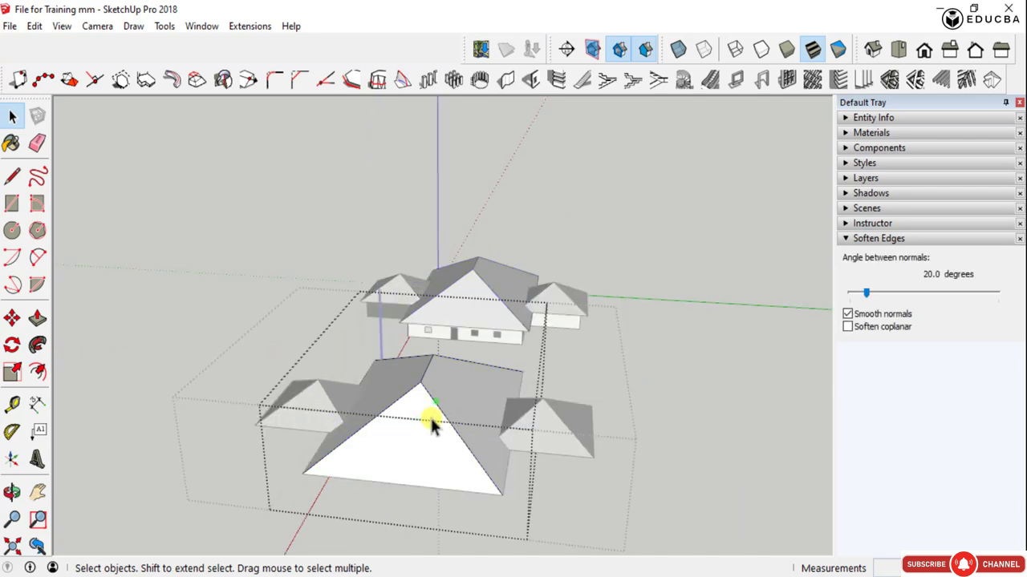
click(419, 416)
shift+click(459, 390)
shift+click(401, 370)
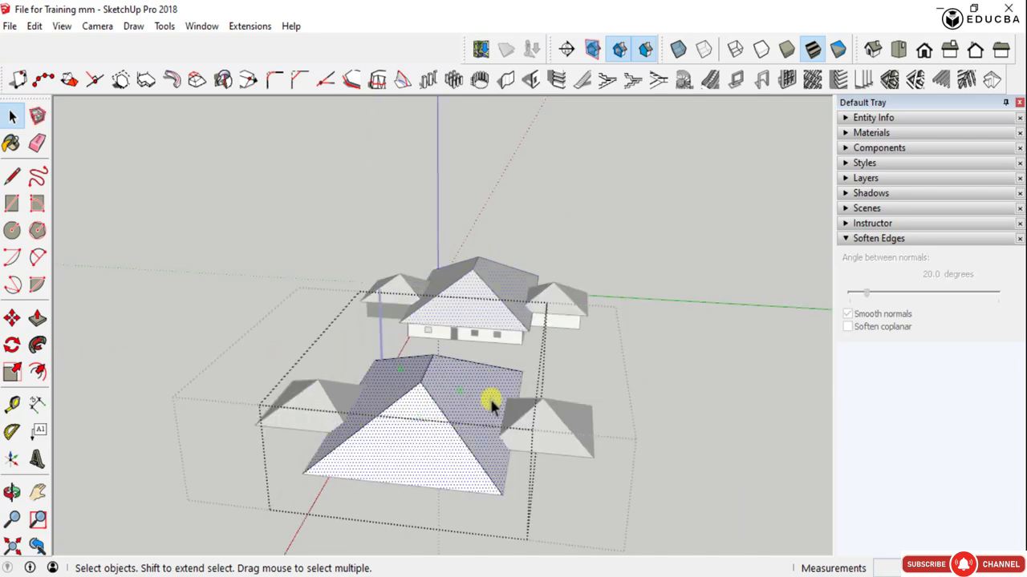
middle_drag(525, 415, 446, 329)
scroll(264, 337, up, 4)
scroll(310, 454, down, 5)
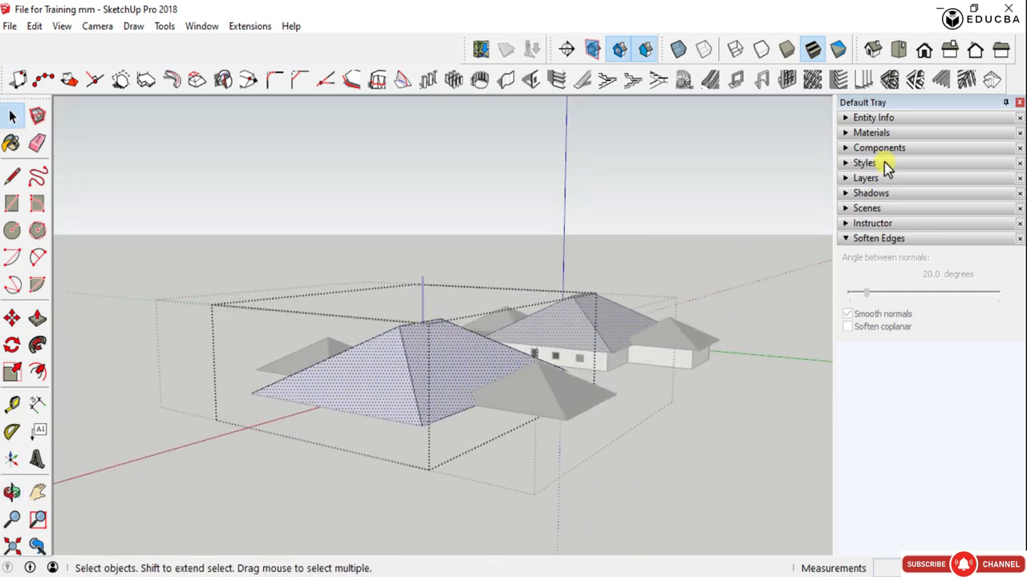
- Start the roof rafters and battens/purlins command for the selected faces and set the rafter spacing to 500 mm
click(964, 81)
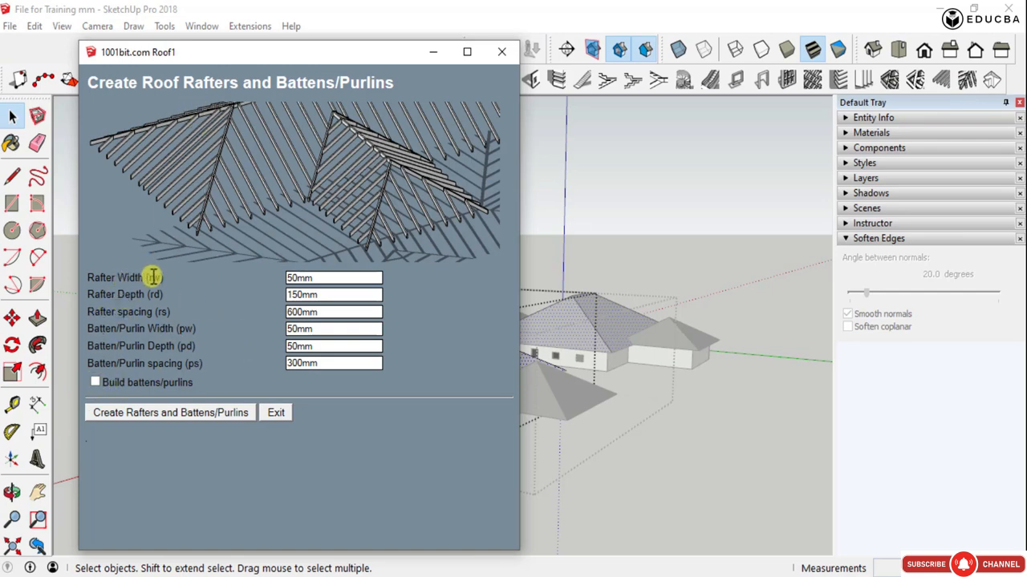
click(294, 312)
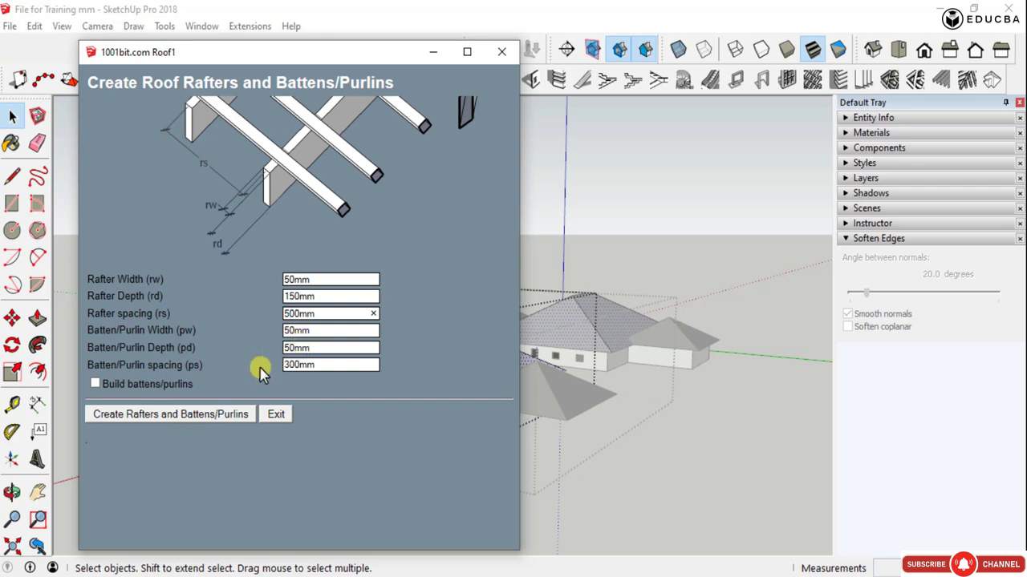
click(427, 275)
double_click(356, 277)
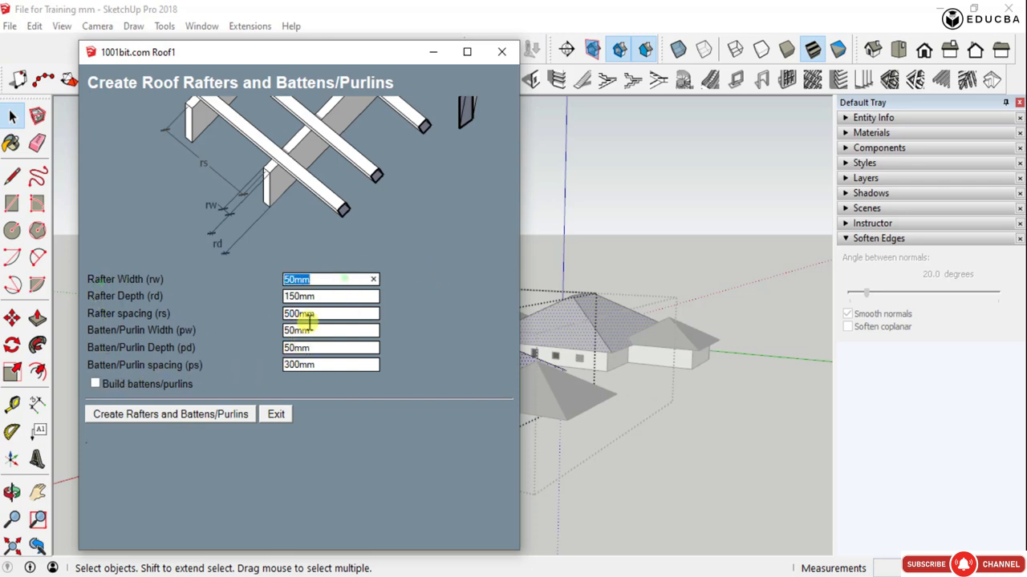
- Compare the roof framing previews with and without battens/purlins
click(92, 381)
click(92, 382)
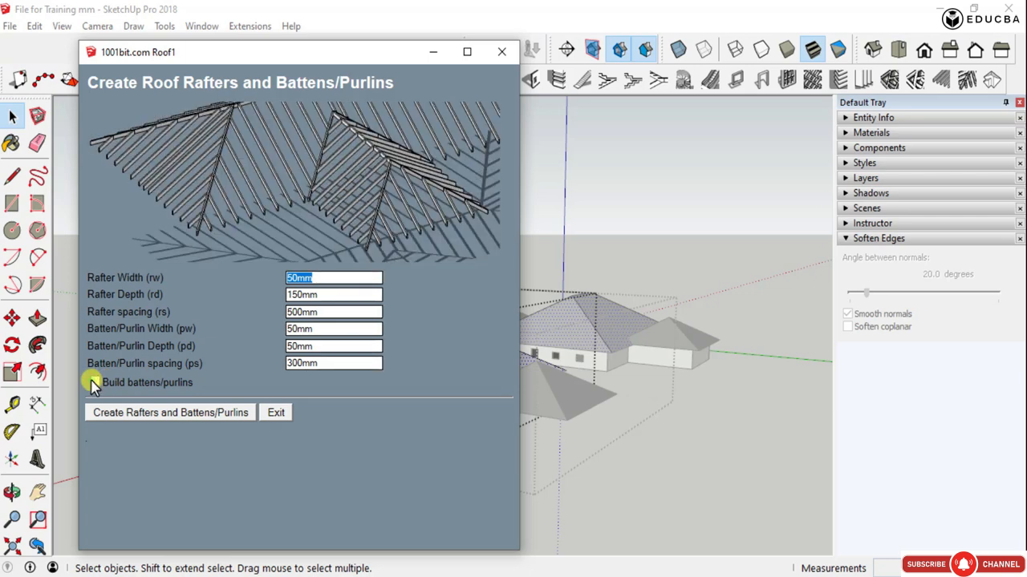
click(94, 383)
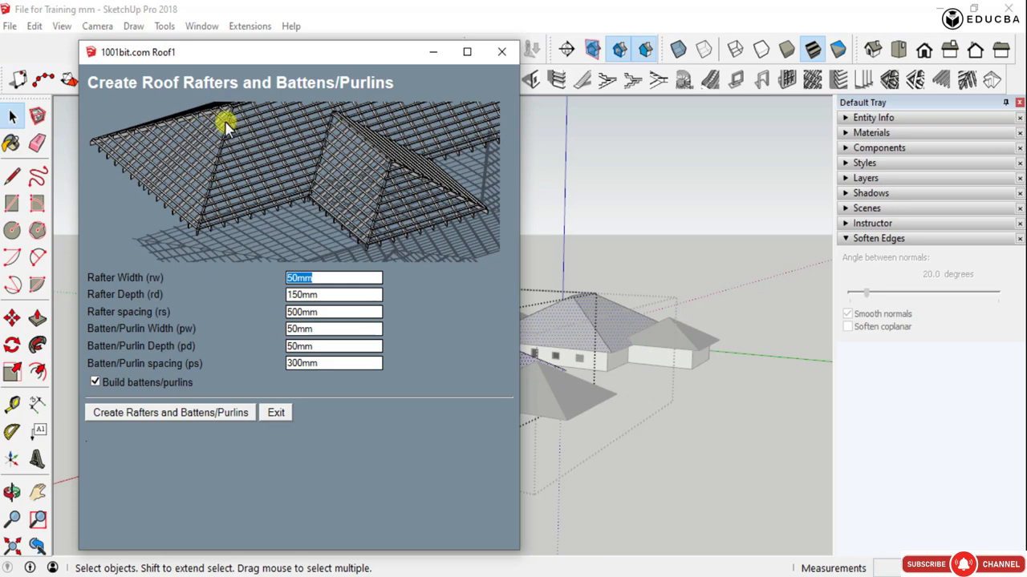
click(95, 384)
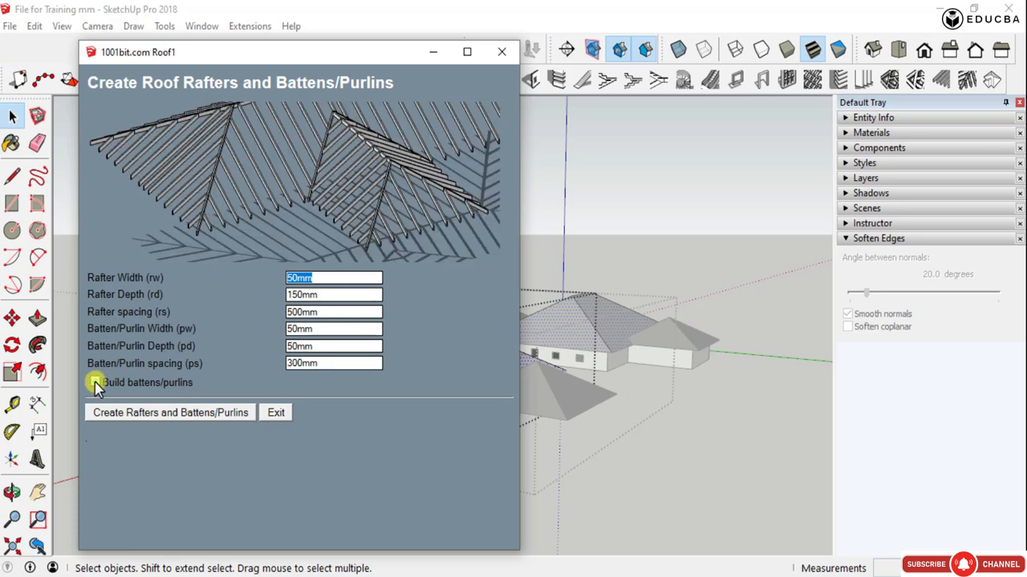
click(95, 384)
click(94, 384)
click(94, 383)
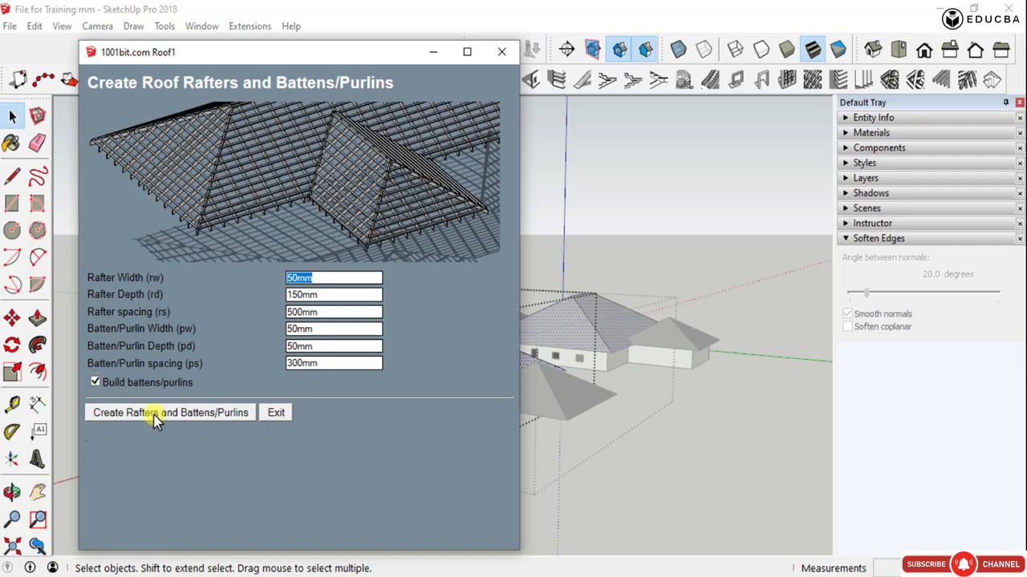
click(95, 383)
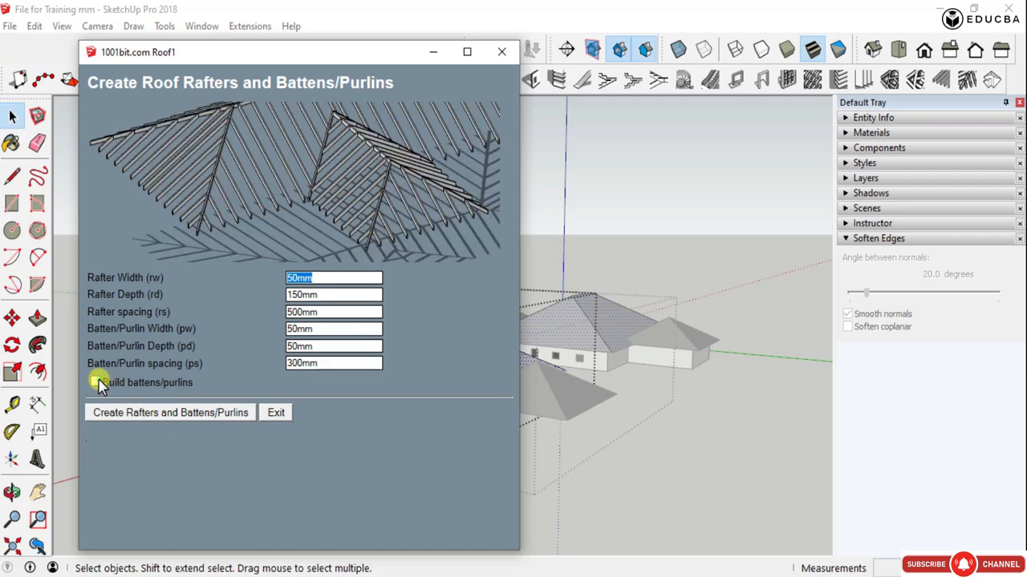
click(96, 384)
click(95, 383)
click(95, 382)
- Create the rafters without battens/purlins on the central hip roof and review them on both linked copies
click(97, 383)
click(150, 418)
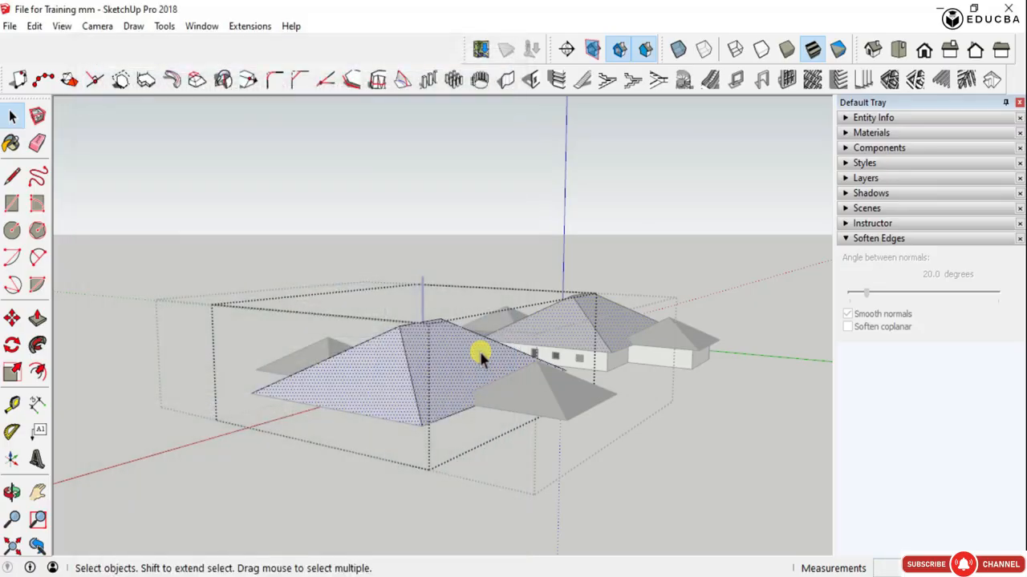
scroll(395, 375, up, 4)
scroll(409, 393, up, 2)
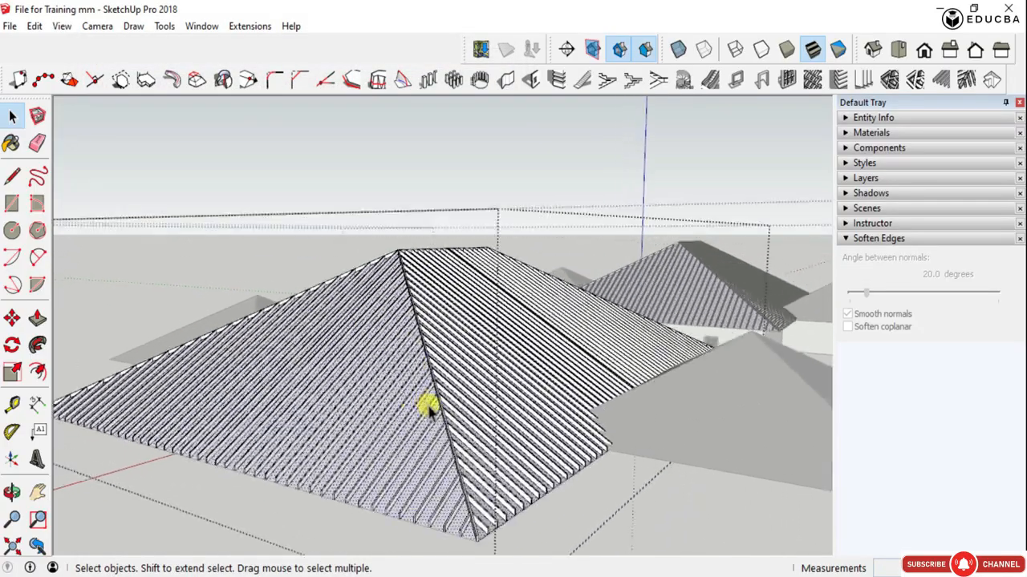
middle_drag(422, 403, 379, 431)
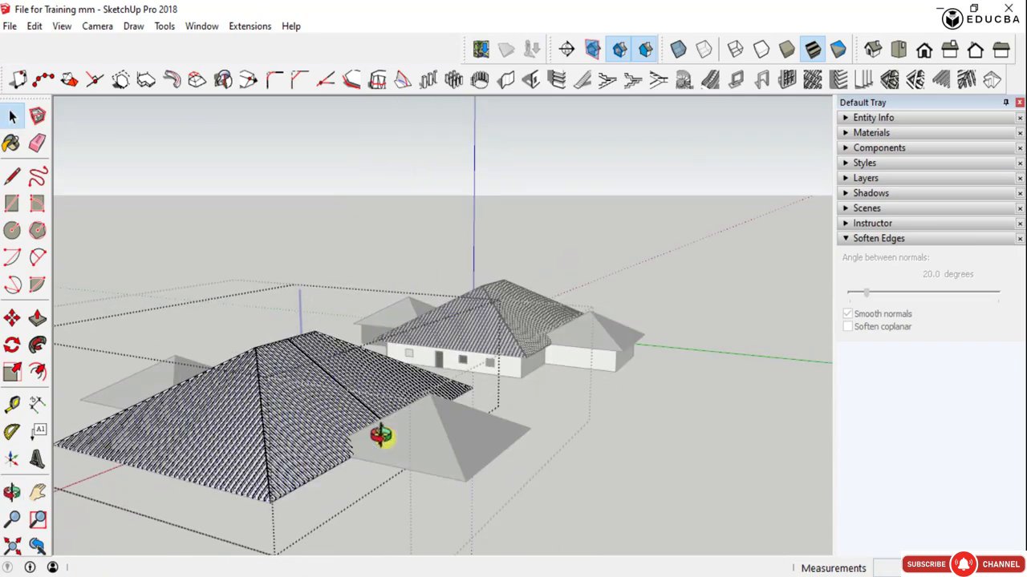
key(z)
key(space)
scroll(418, 406, up, 6)
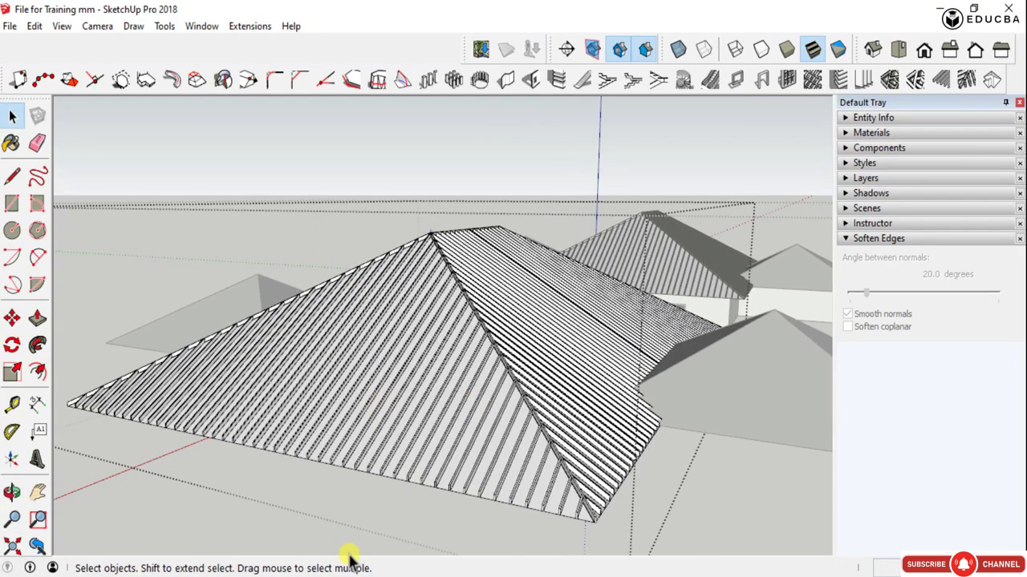
scroll(346, 509, down, 6)
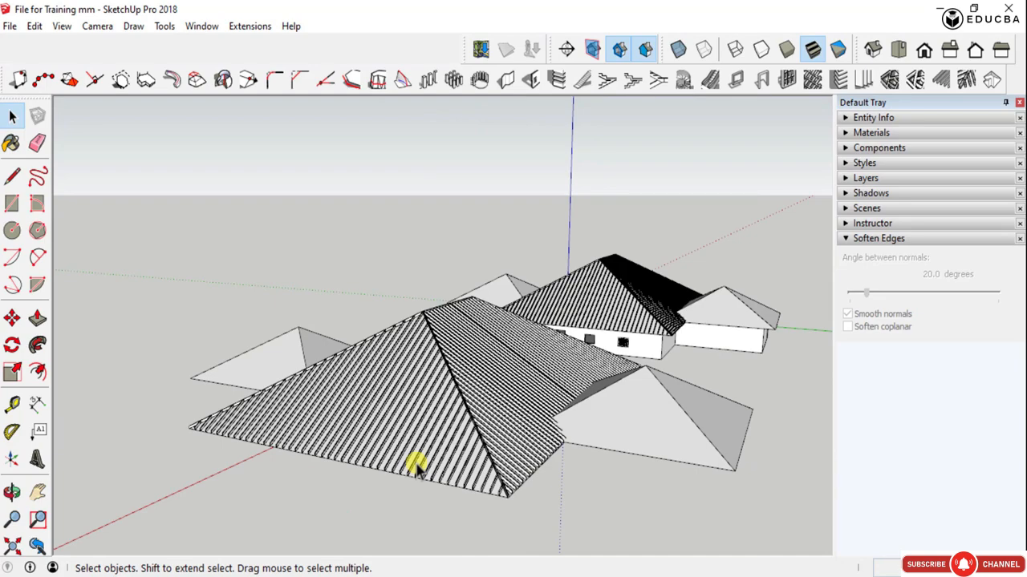
- Delete the central hip roof together with its rafters inside the roof component and undo the deletion
middle_drag(417, 470, 470, 389)
click(449, 341)
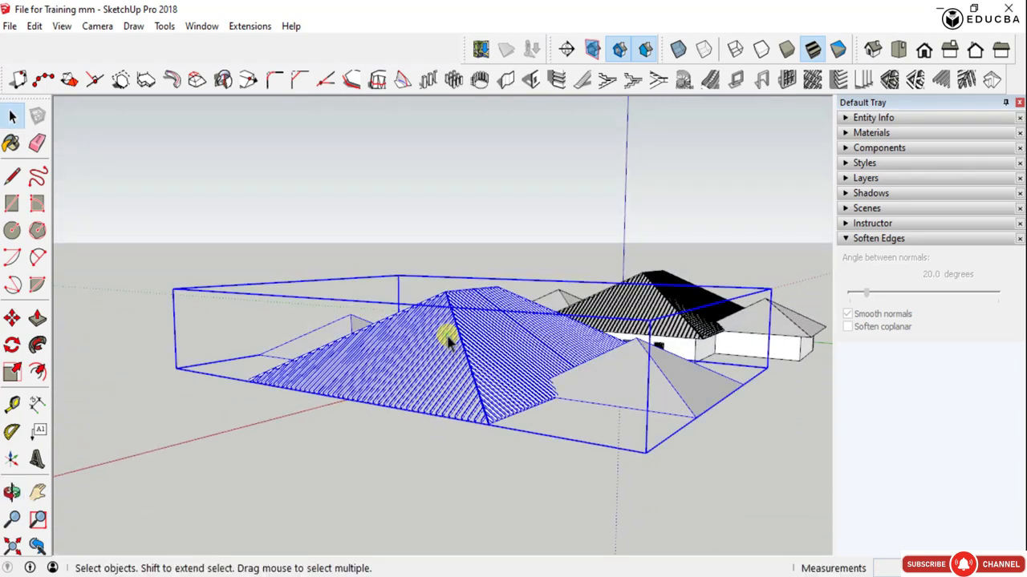
double_click(447, 340)
click(445, 339)
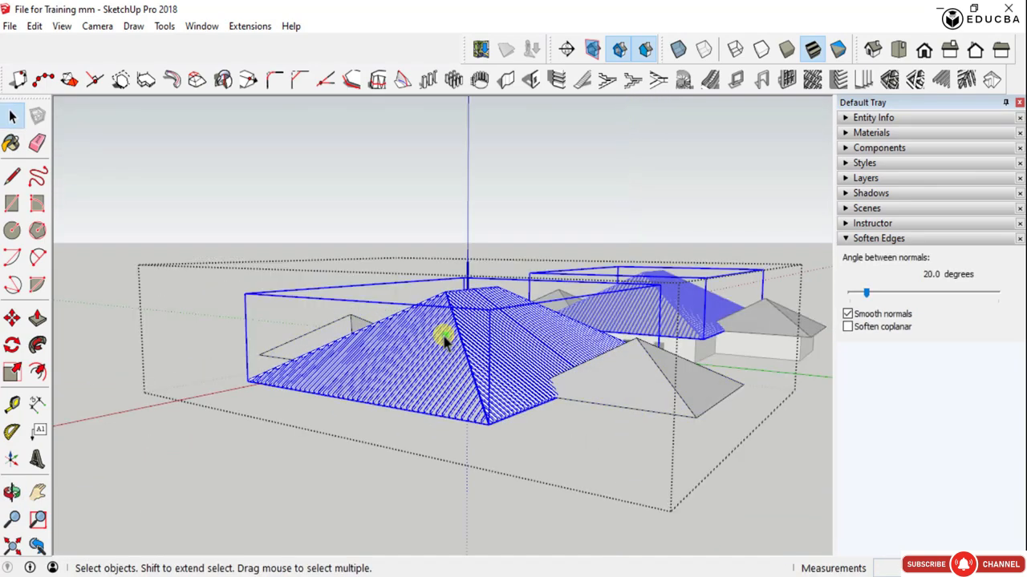
key(Delete)
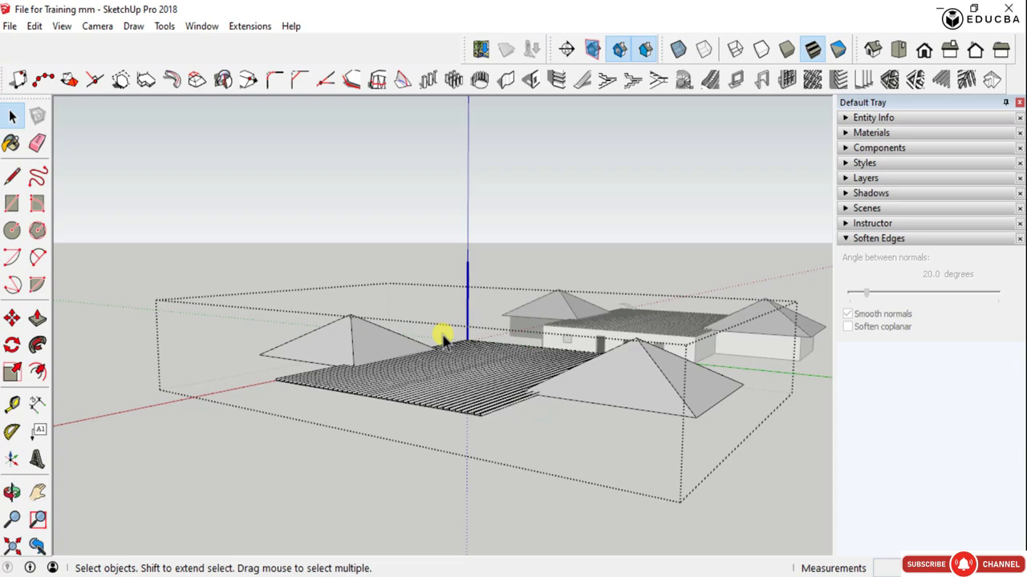
key(ctrl+z)
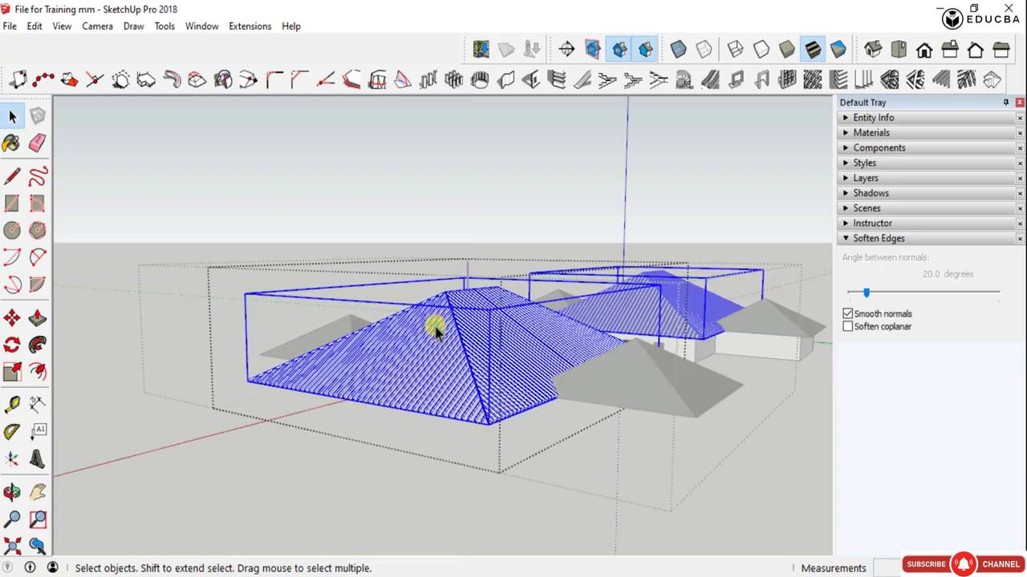
- Delete the rafters from the front slope of the central hip roof
key(Delete)
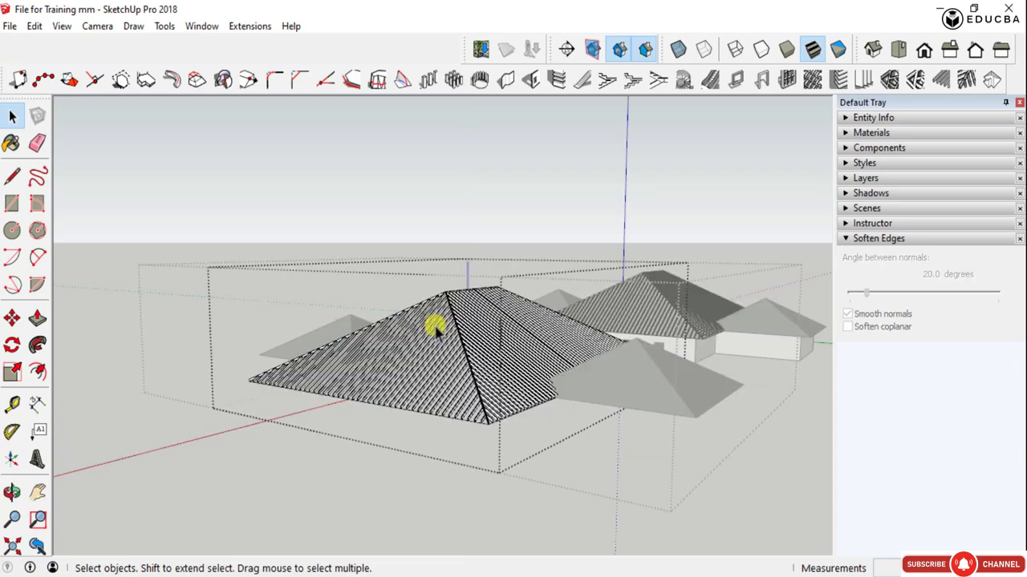
scroll(433, 329, up, 3)
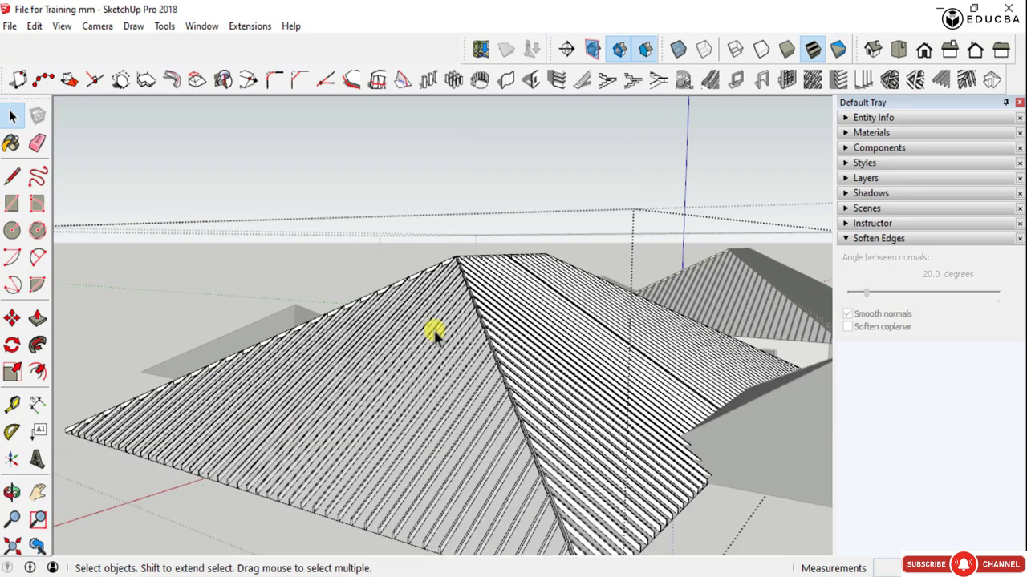
scroll(433, 333, up, 2)
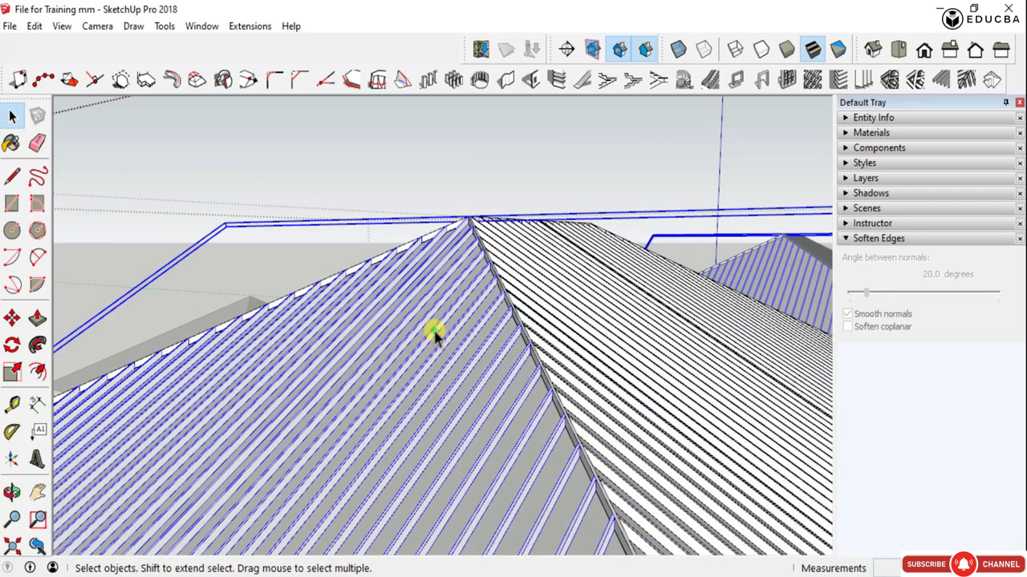
click(435, 332)
key(Escape)
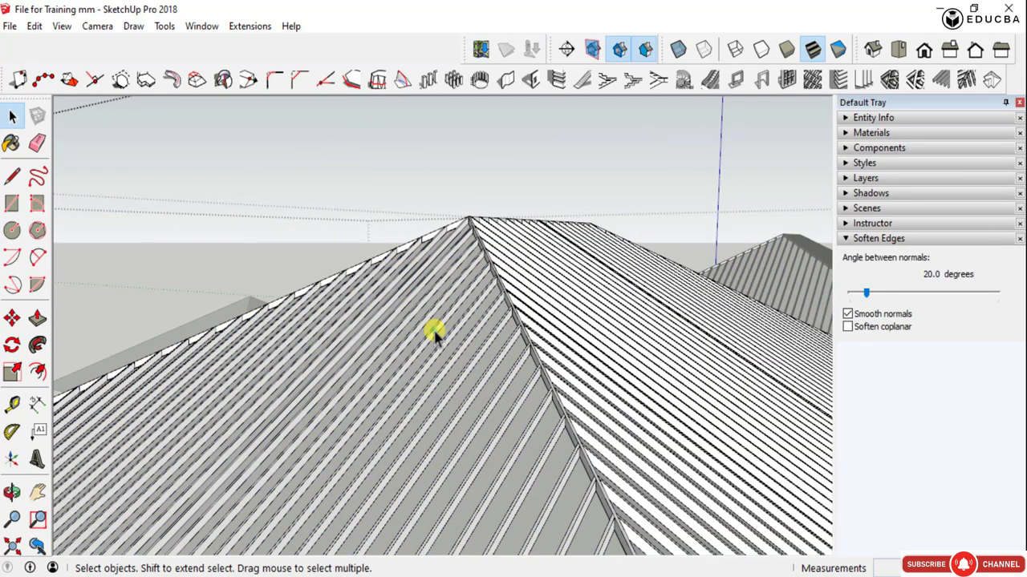
click(435, 332)
key(Delete)
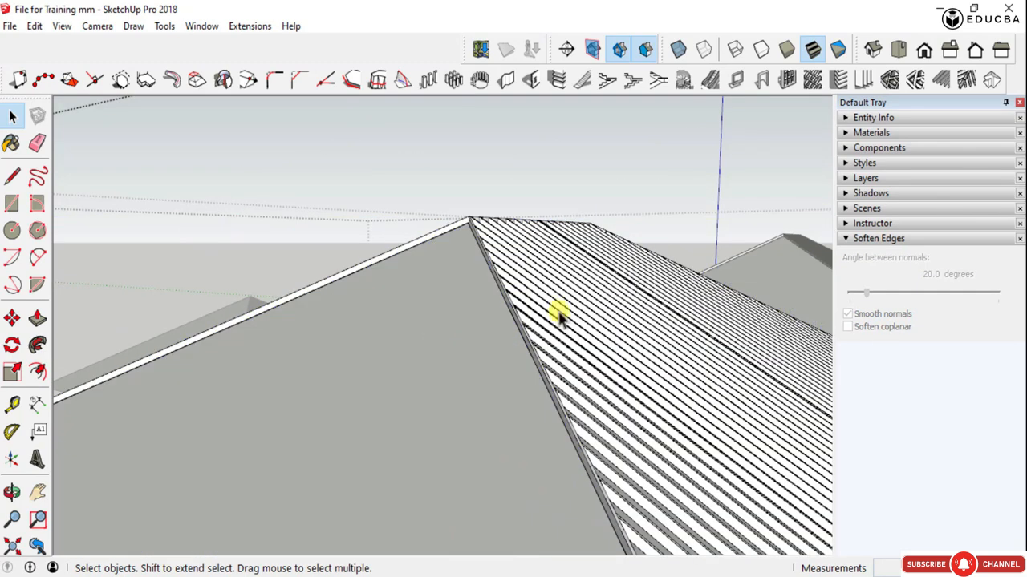
- Delete the rafters from the two long side slopes of the central hip roof
click(583, 309)
key(Delete)
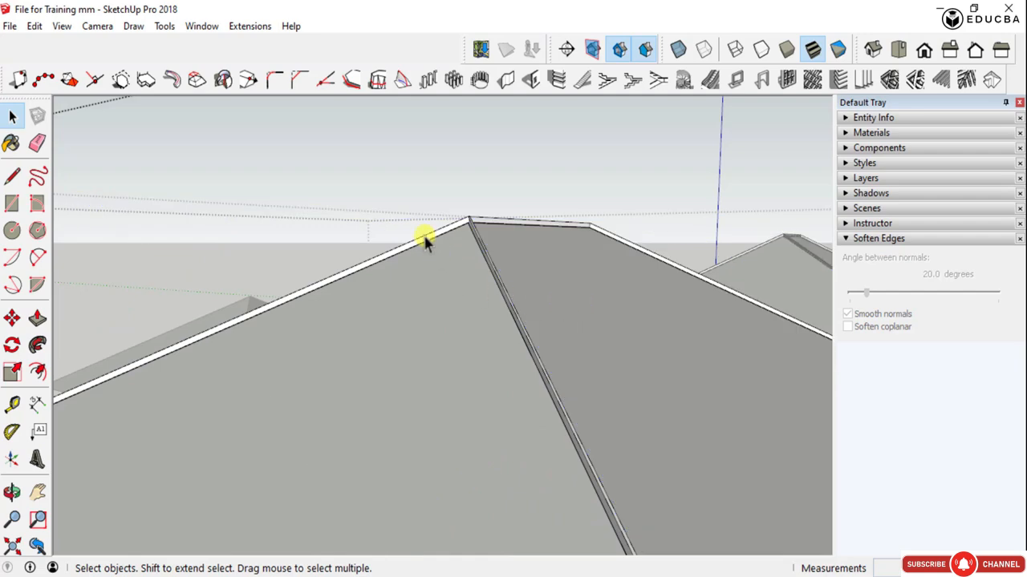
middle_drag(425, 241, 738, 413)
click(271, 248)
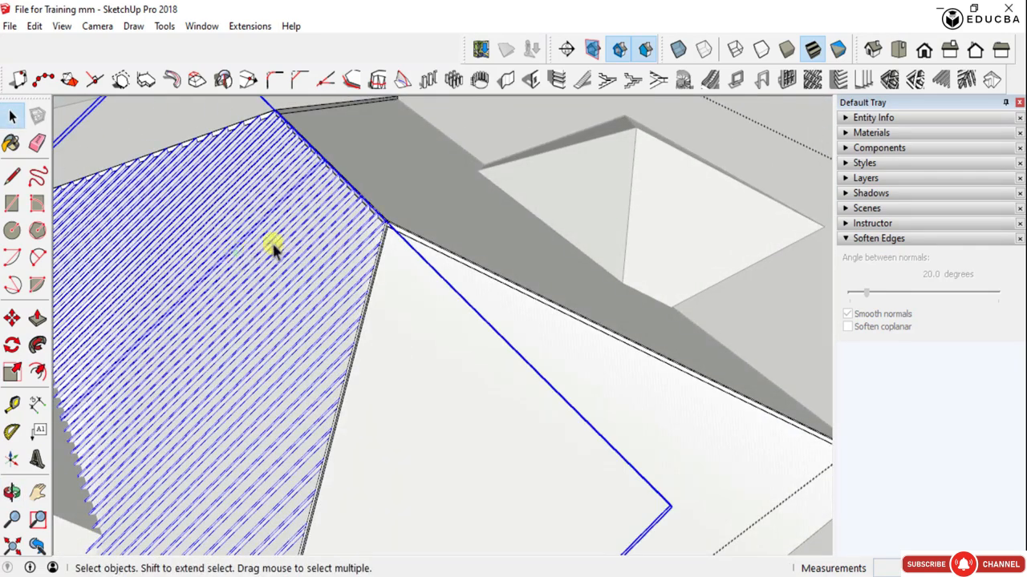
key(Delete)
- Delete the ridge beam, three of the hip rafters and the remaining end slope's rafters from the central hip roof
click(391, 223)
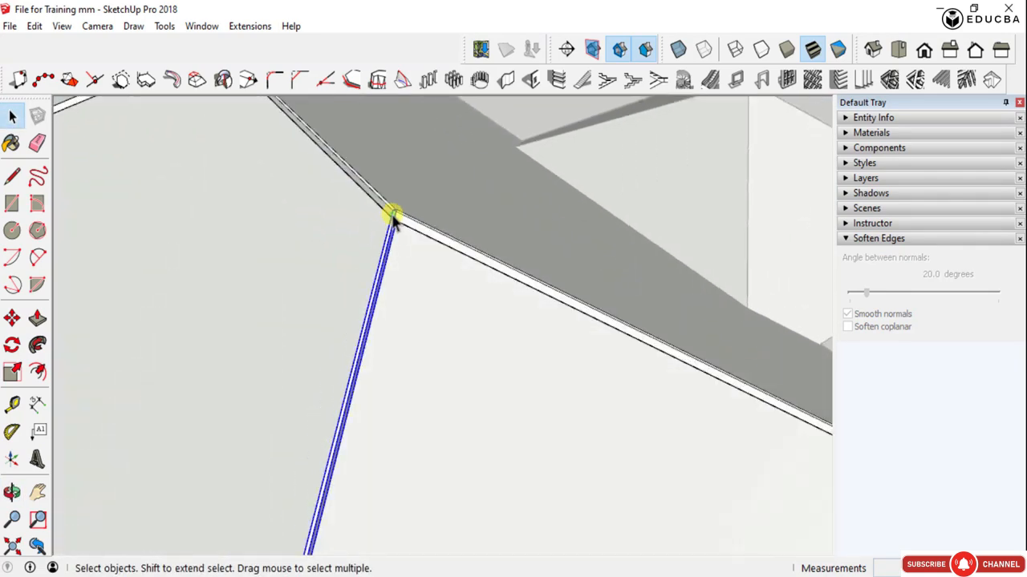
shift+click(399, 221)
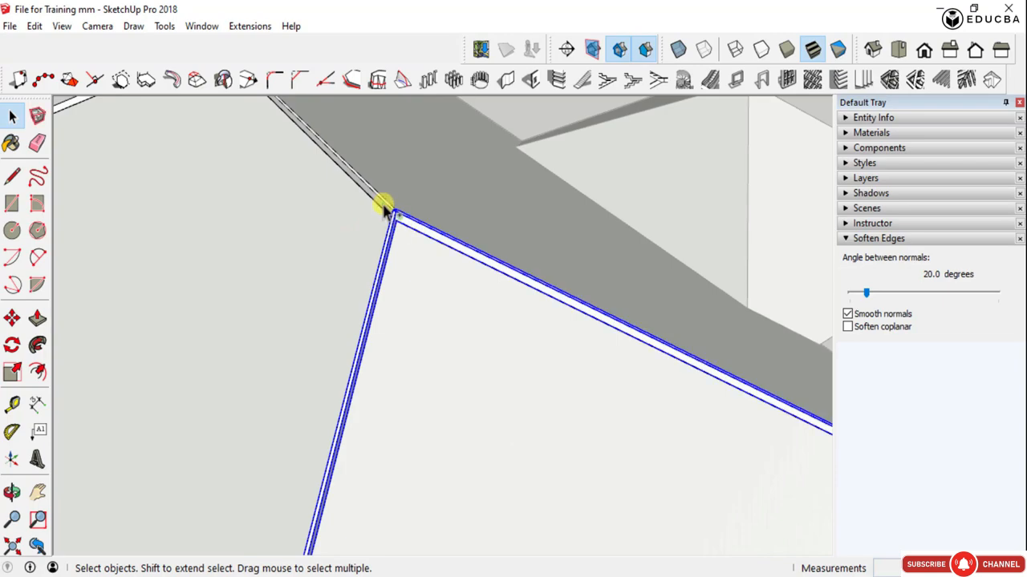
shift+click(384, 205)
scroll(627, 391, down, 3)
middle_drag(294, 365, 643, 399)
scroll(513, 355, down, 3)
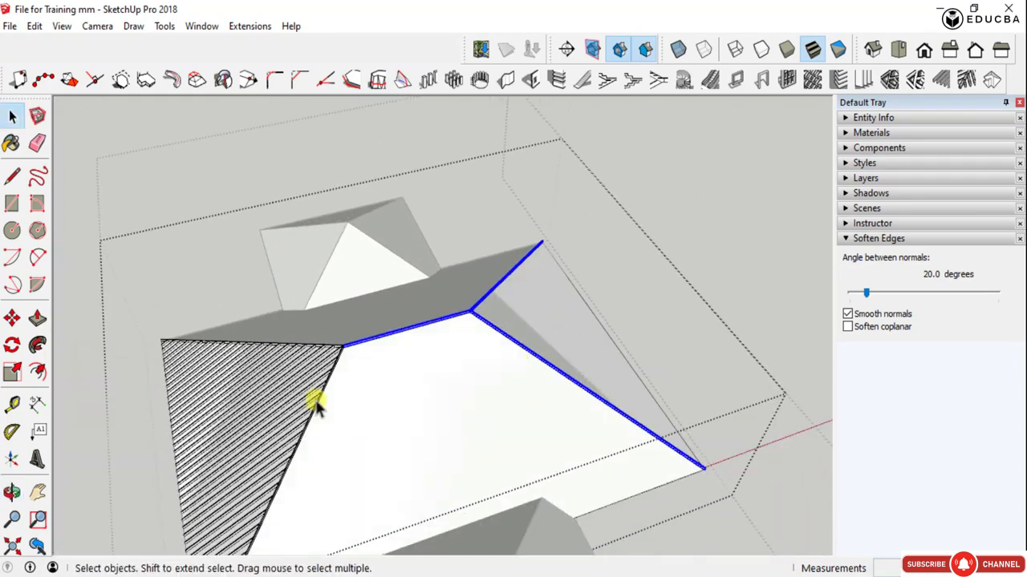
scroll(249, 391, up, 4)
shift+click(269, 376)
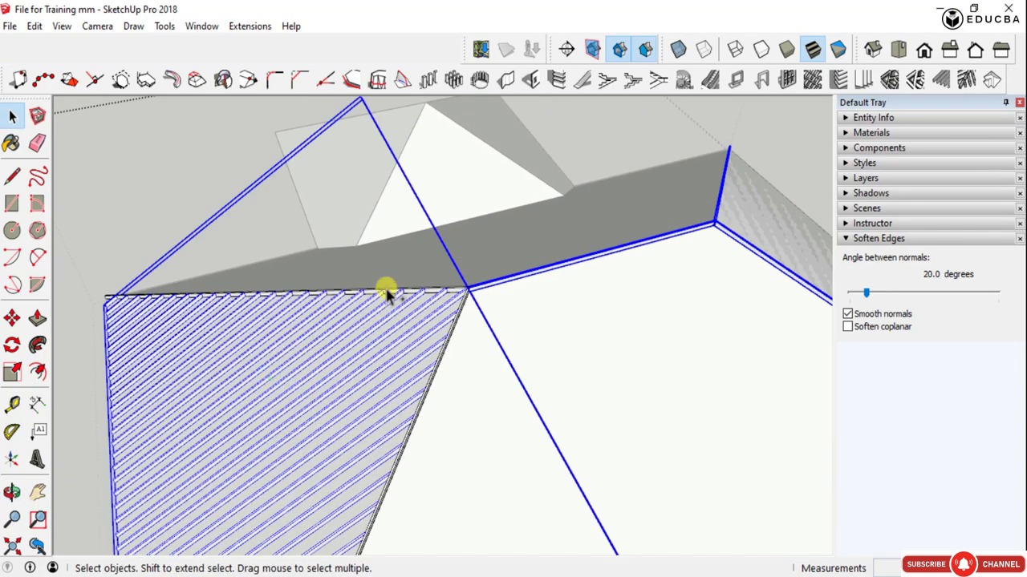
shift+click(391, 291)
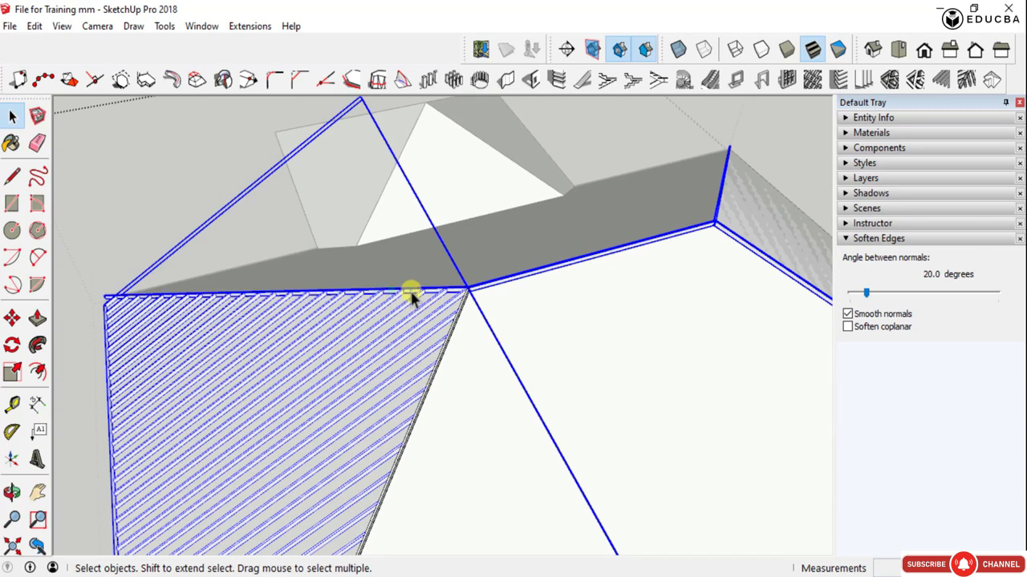
key(Delete)
- Delete the last hip rafter from the central hip roof and return to the whole model with both linked roofs
click(458, 316)
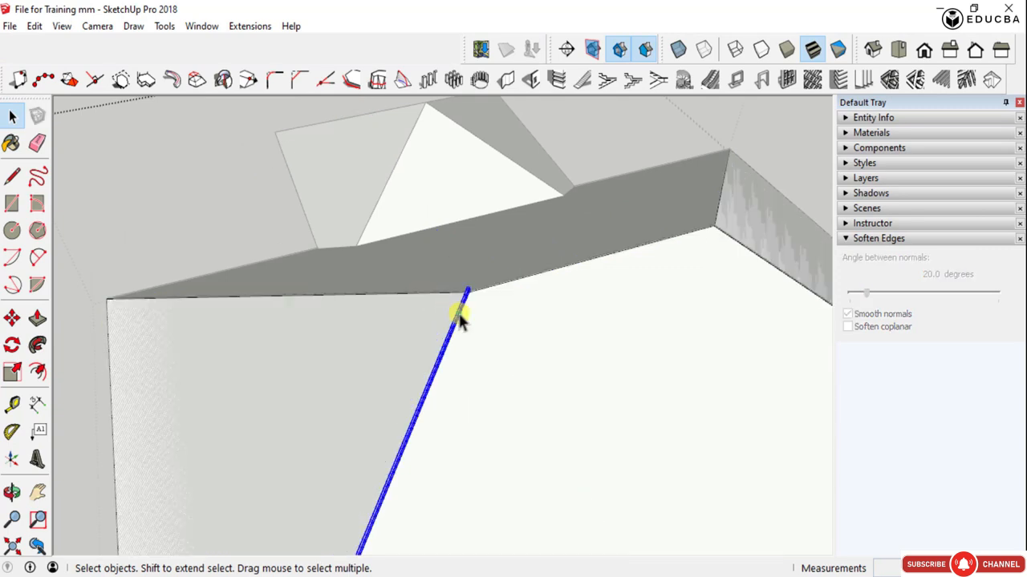
scroll(469, 319, down, 2)
scroll(482, 324, down, 2)
middle_drag(505, 297, 706, 192)
scroll(465, 309, down, 6)
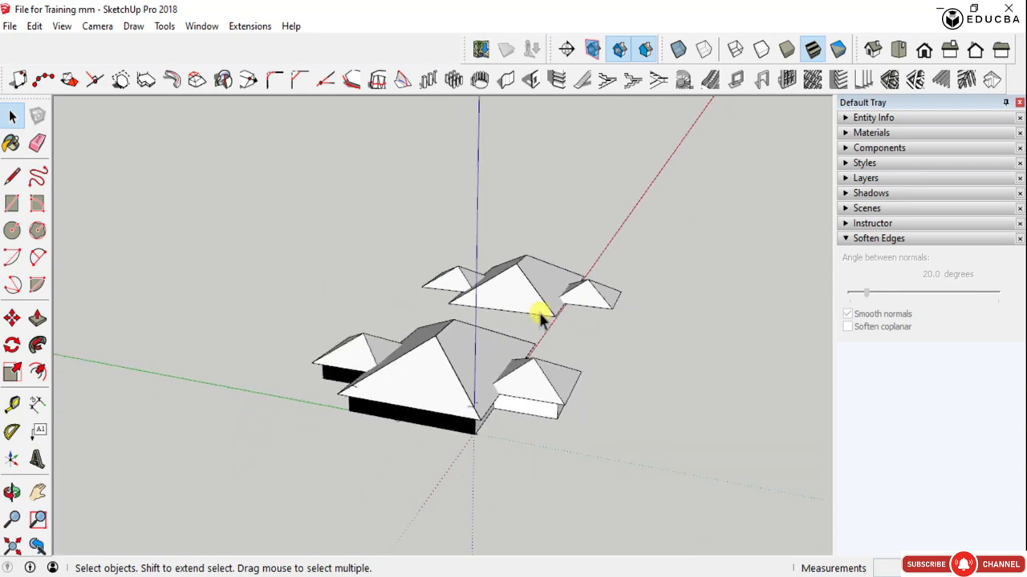
- Open the second roof assembly's linked component for editing and delete its hip roofs over the central block and wings
middle_drag(521, 345, 499, 361)
scroll(424, 291, down, 2)
middle_drag(423, 293, 172, 319)
scroll(560, 310, up, 2)
scroll(560, 308, up, 1)
scroll(518, 308, up, 3)
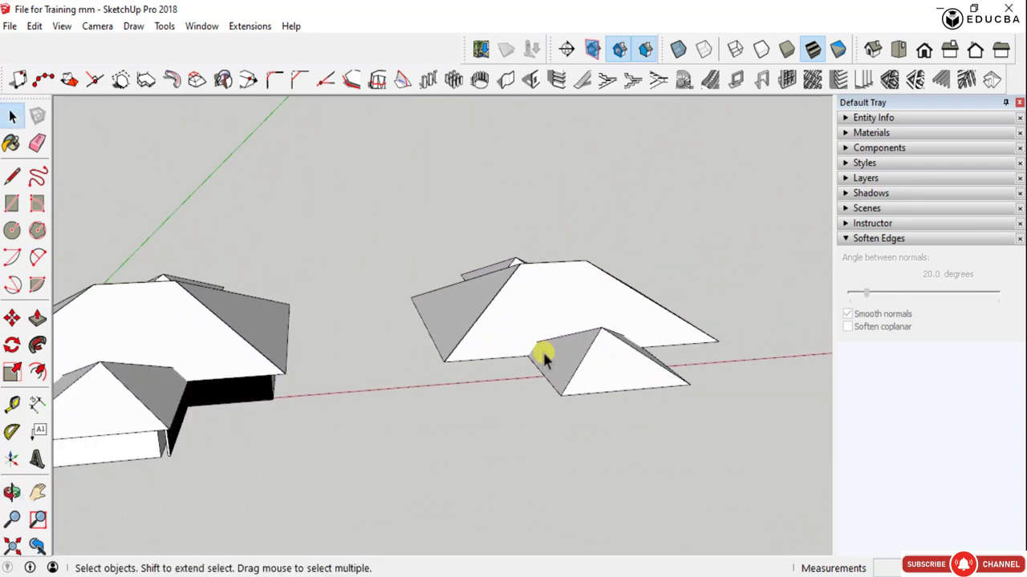
middle_drag(541, 355, 545, 437)
click(533, 273)
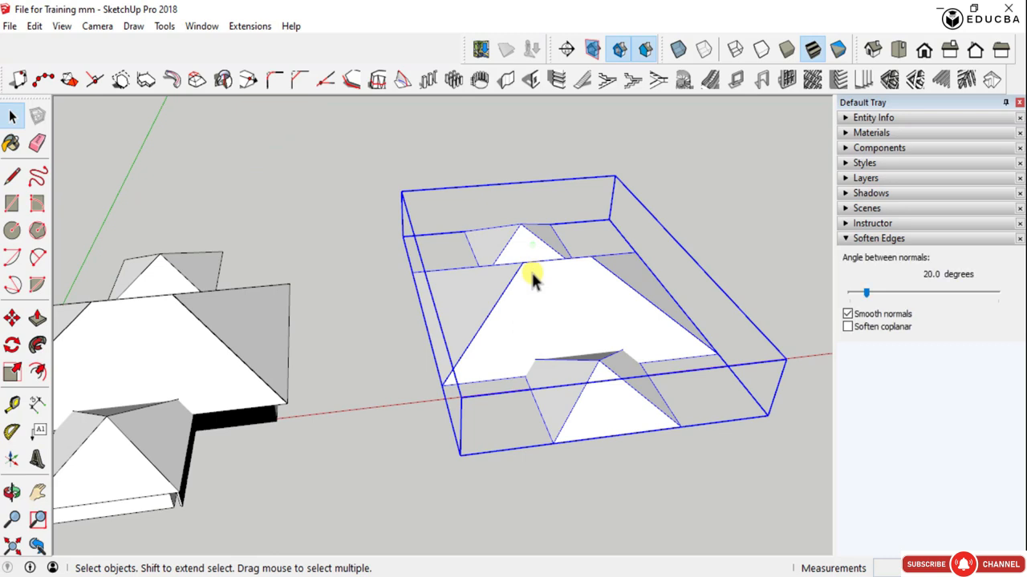
double_click(532, 275)
click(532, 275)
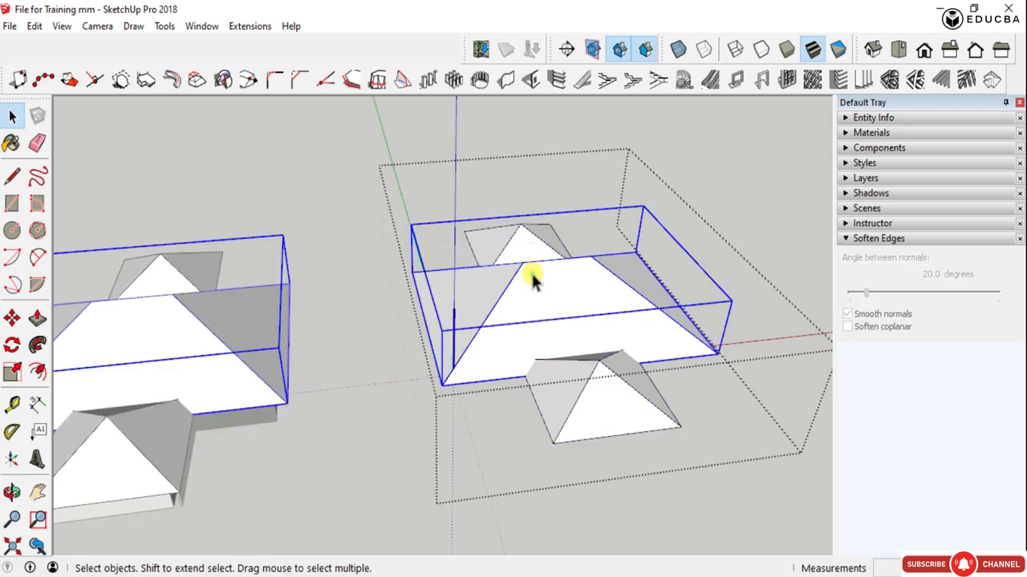
key(Delete)
click(561, 401)
key(Delete)
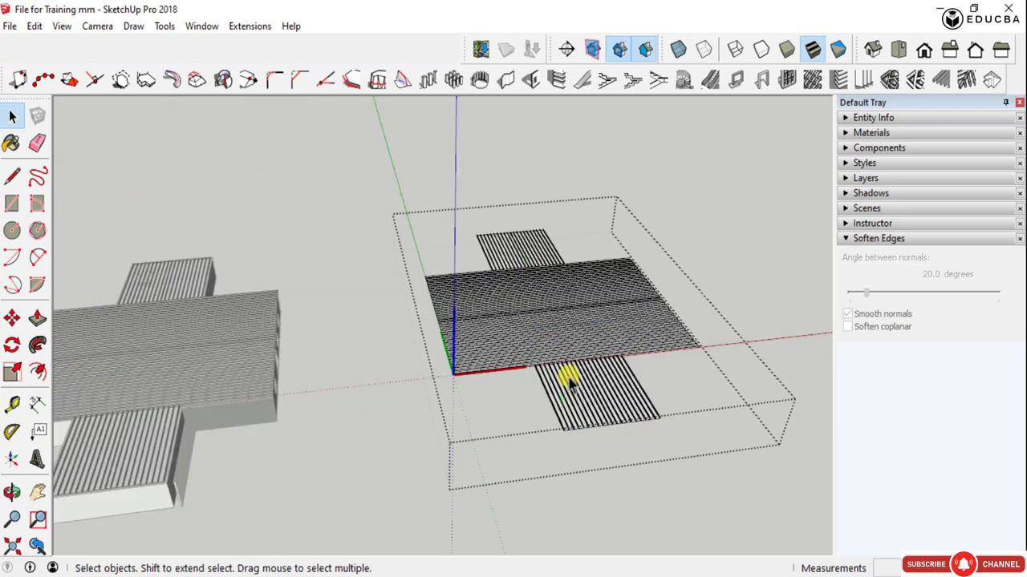
- Delete the joists from the front wing, the central rectangle and the rear wing, leaving only the flat faces
click(574, 391)
key(Delete)
click(553, 316)
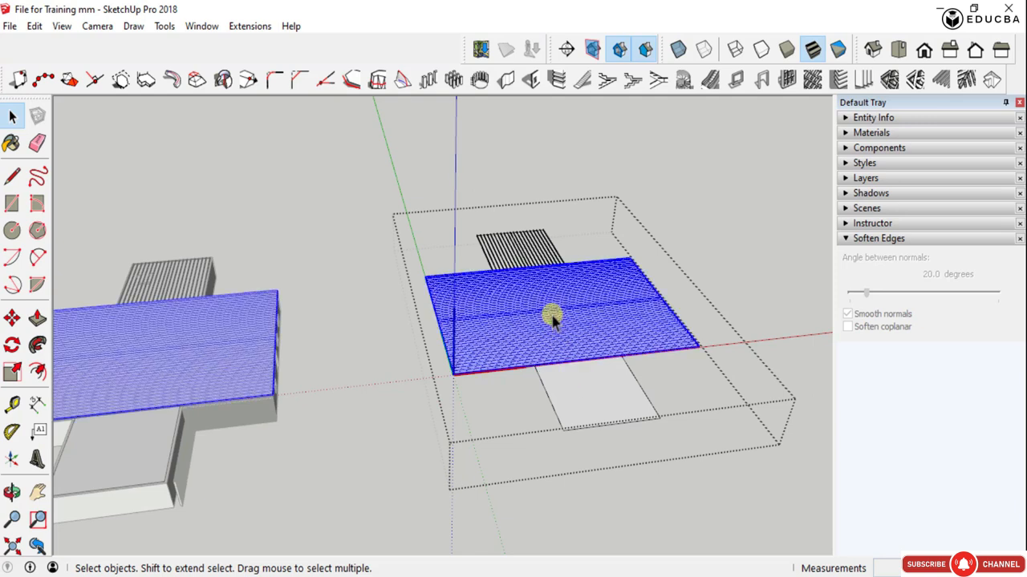
key(Delete)
click(530, 253)
key(Delete)
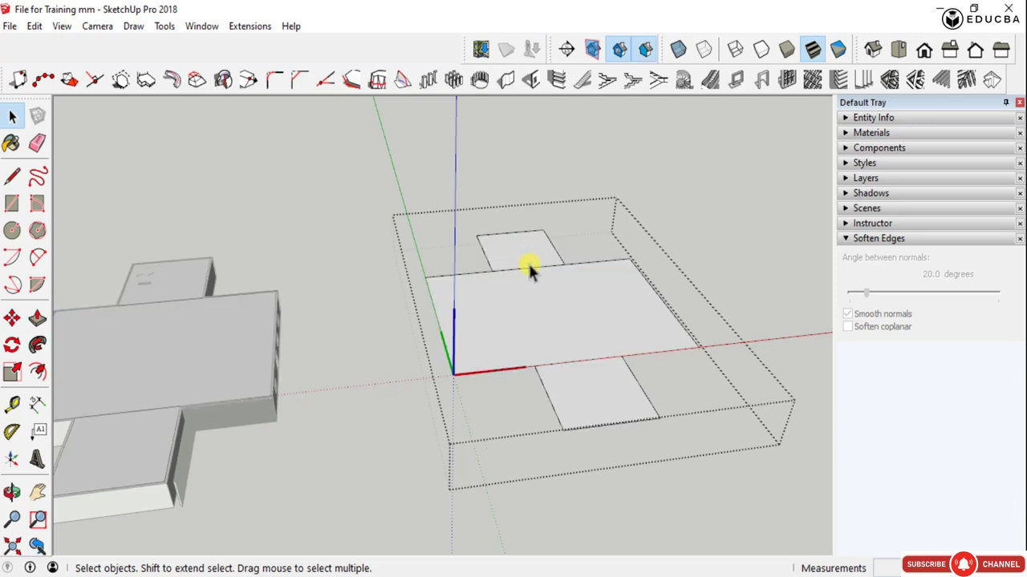
key(e)
click(530, 268)
click(570, 370)
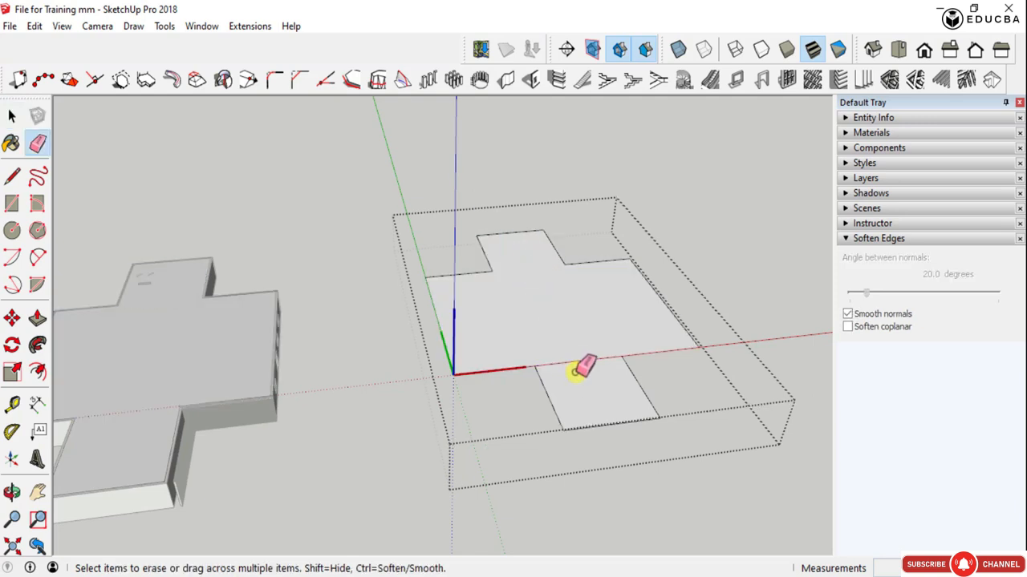
key(ctrl+z)
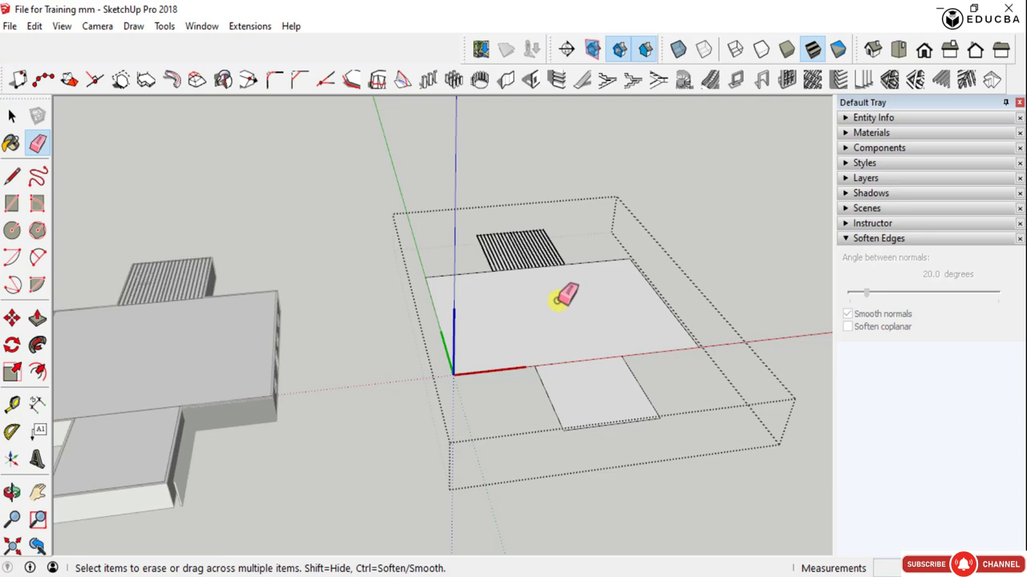
- Erase the edges dividing the two wings from the central rectangle to merge them into one cross-shaped face
scroll(566, 297, up, 5)
mouse_move(570, 355)
middle_down()
mouse_move(332, 360)
mouse_move(254, 398)
middle_up()
key(space)
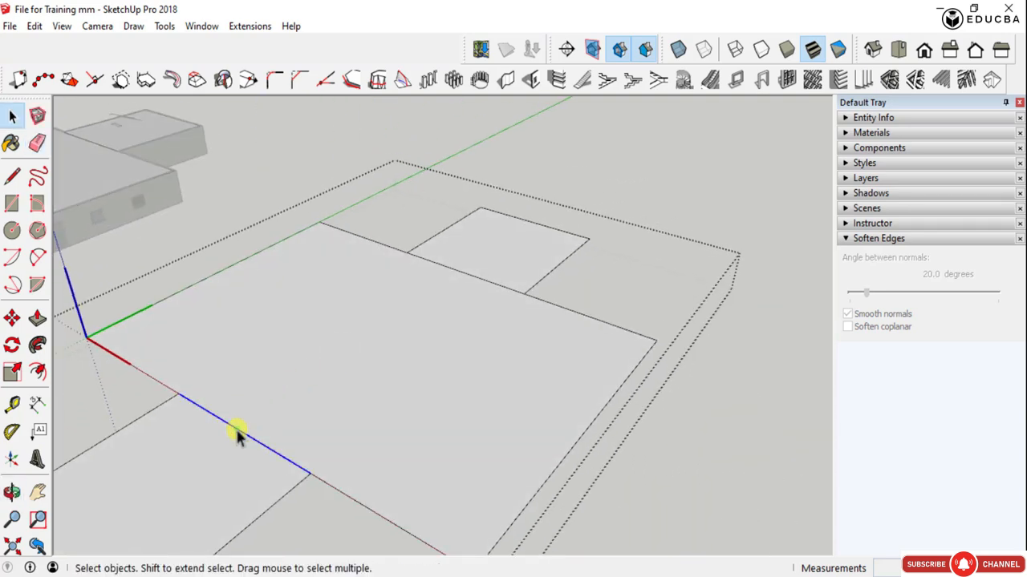
click(425, 261)
mouse_move(424, 257)
middle_down()
mouse_move(591, 291)
mouse_move(521, 291)
middle_up()
key(e)
click(513, 286)
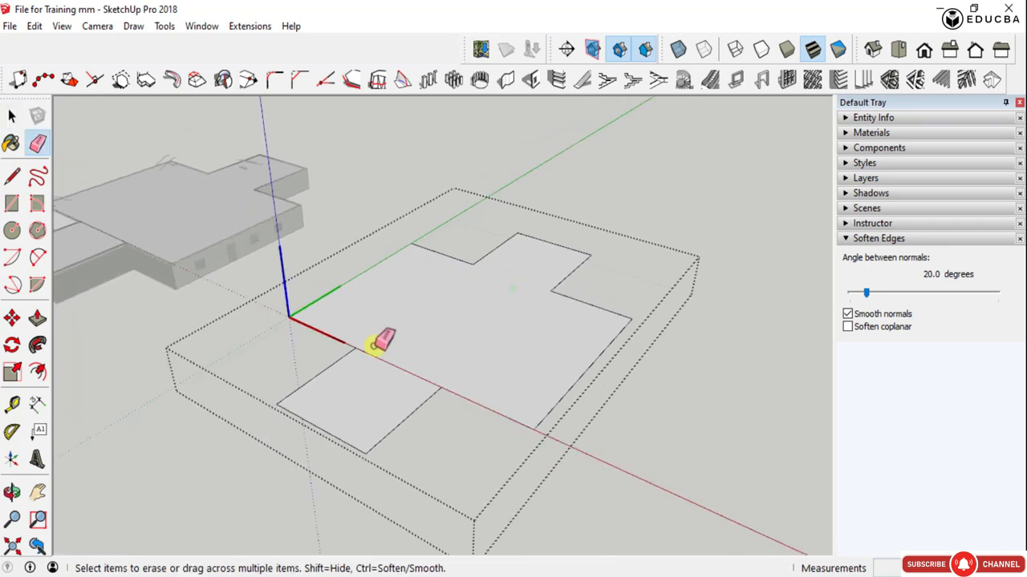
mouse_move(380, 365)
middle_down()
mouse_move(561, 351)
mouse_move(423, 361)
mouse_move(433, 354)
mouse_move(429, 332)
mouse_move(425, 342)
middle_up()
- Create a hip roof with a 30-degree pitch and 1500mm overhang on the merged cross-shaped face
key(space)
click(410, 323)
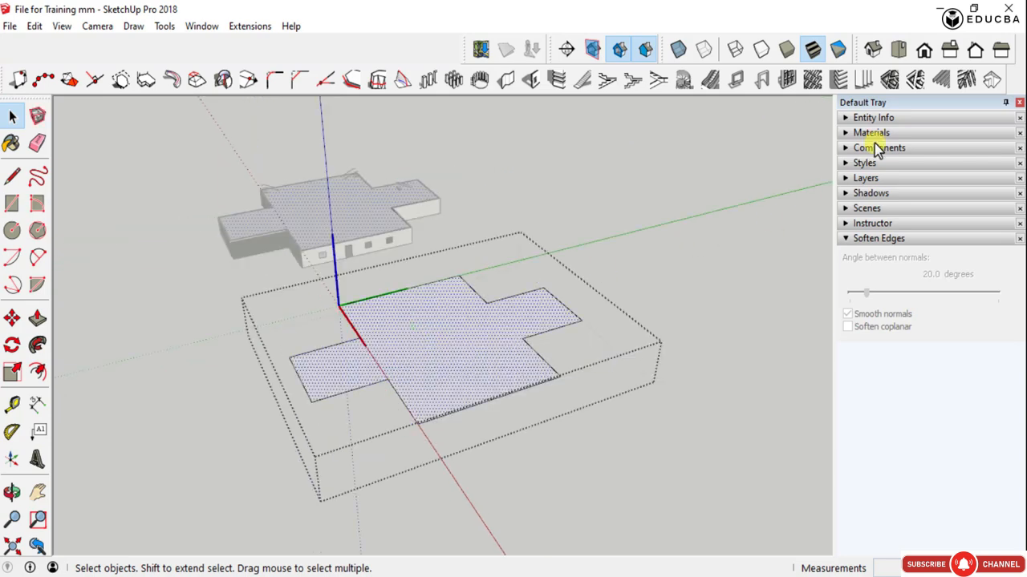
click(992, 80)
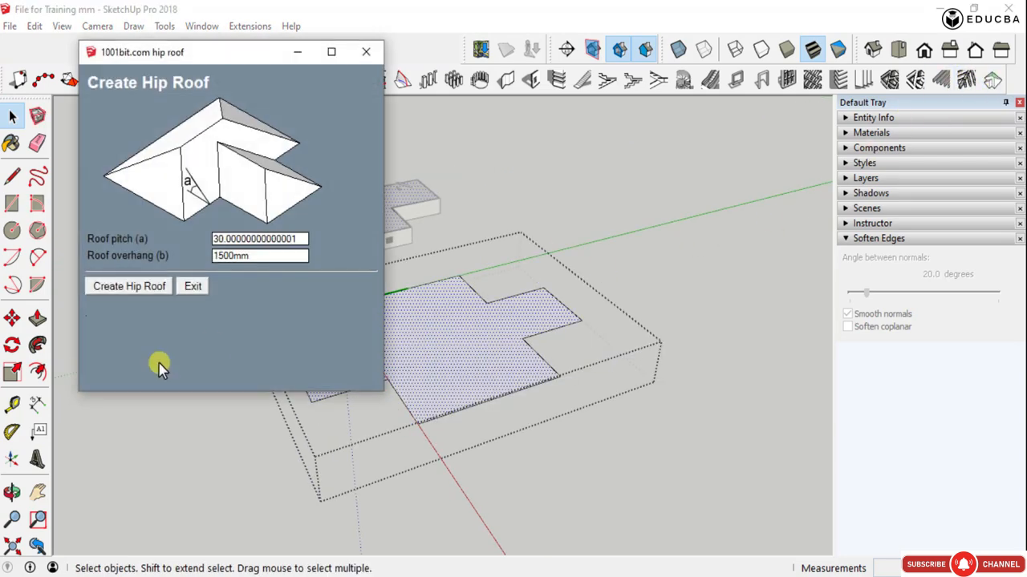
click(131, 289)
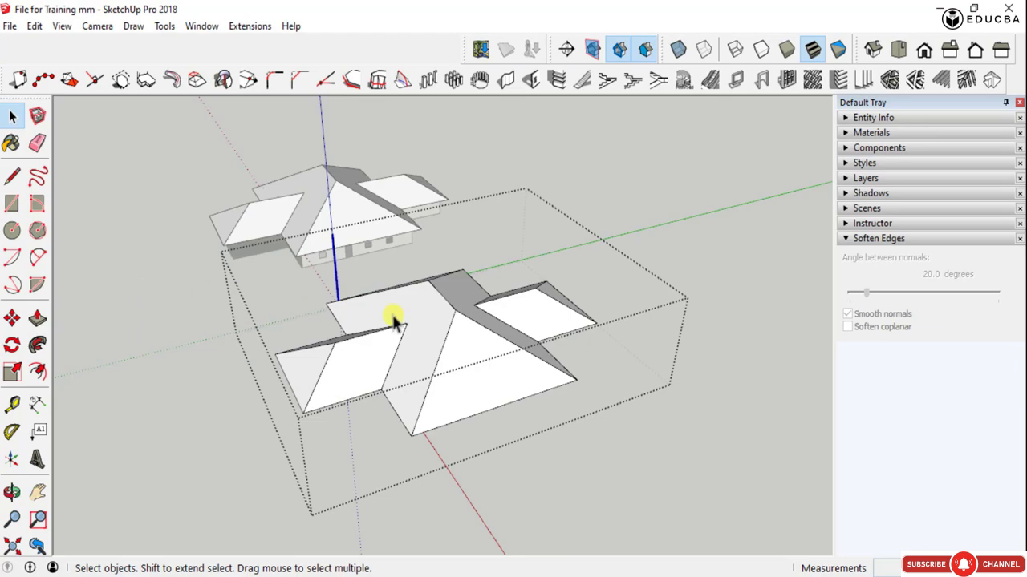
- Examine the combined hip roof on both linked copies, including how the wing slopes meet the central roof
scroll(393, 321, up, 5)
middle_drag(394, 394, 145, 362)
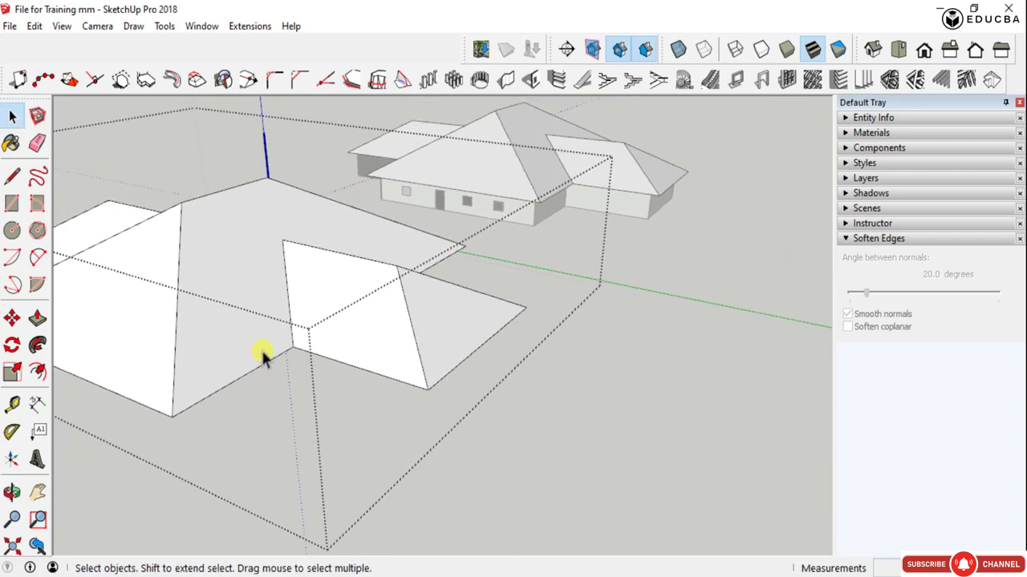
middle_drag(263, 353, 474, 348)
scroll(372, 353, down, 5)
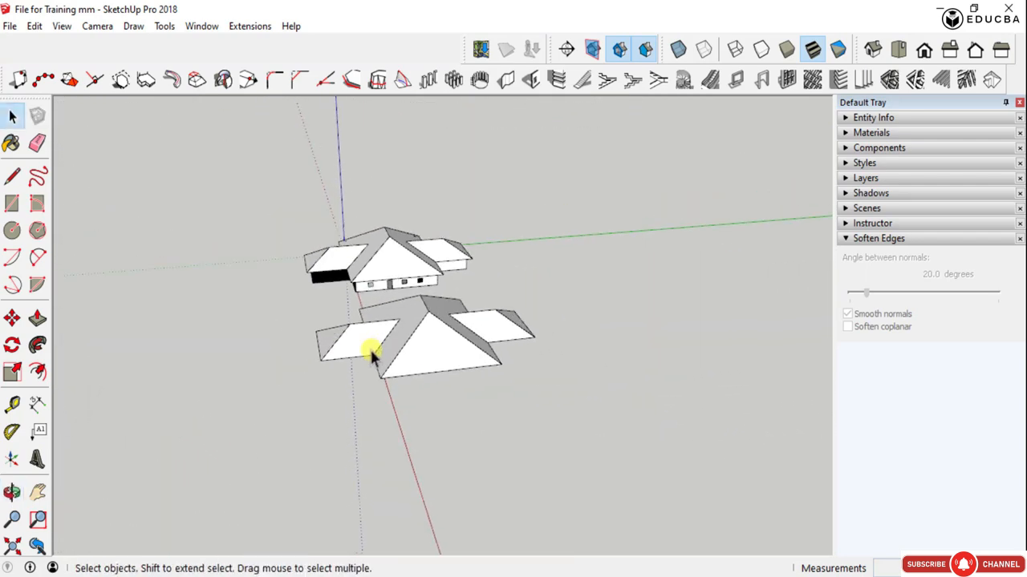
scroll(372, 353, up, 6)
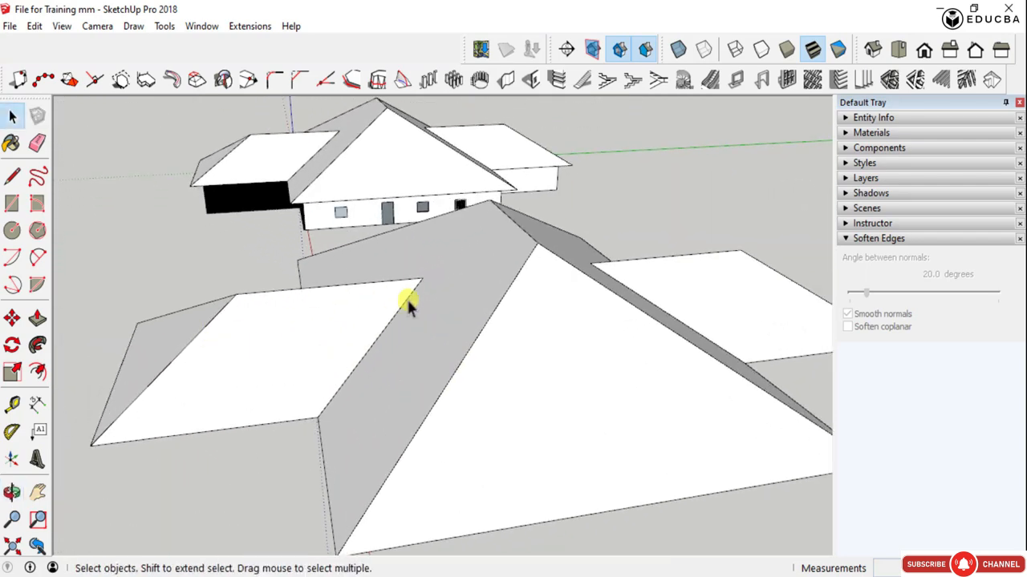
scroll(476, 408, down, 3)
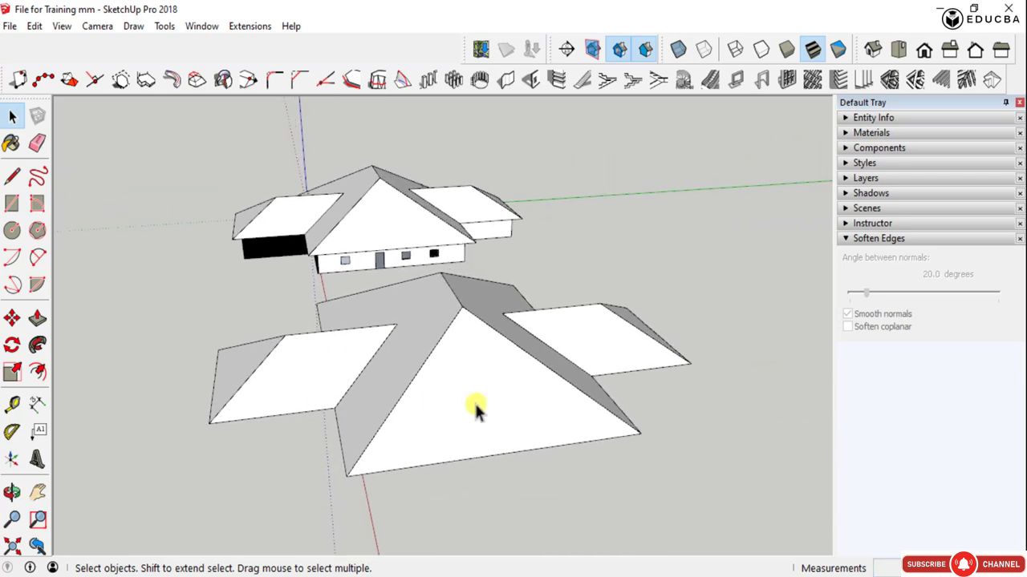
middle_drag(477, 412, 452, 442)
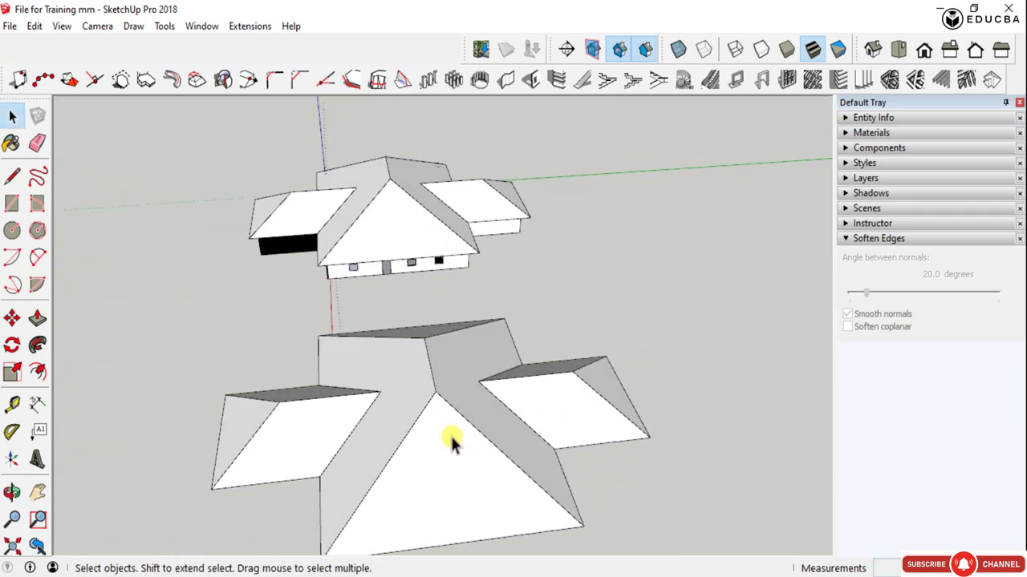
scroll(393, 397, down, 2)
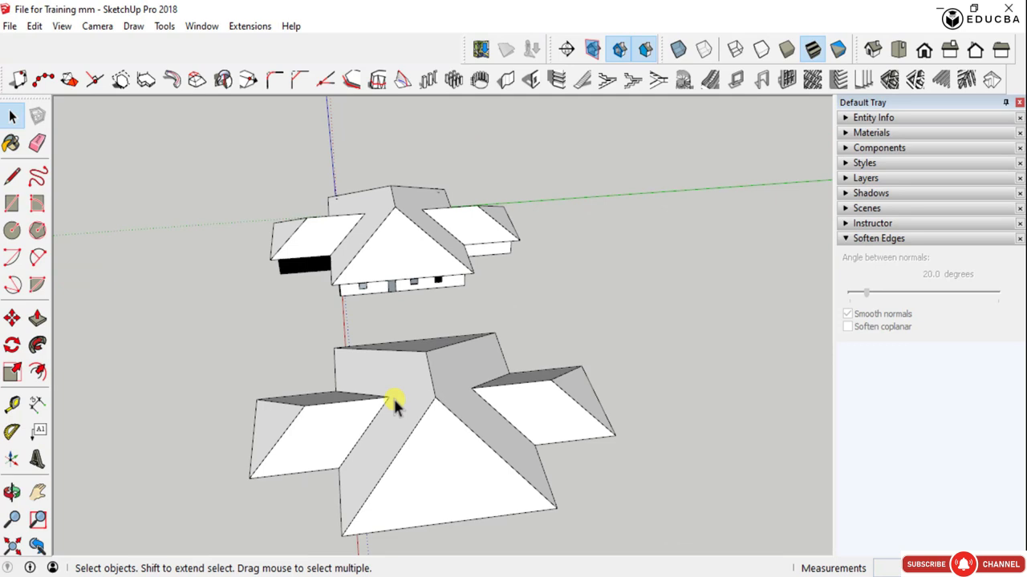
middle_drag(393, 397, 631, 305)
scroll(642, 297, up, 2)
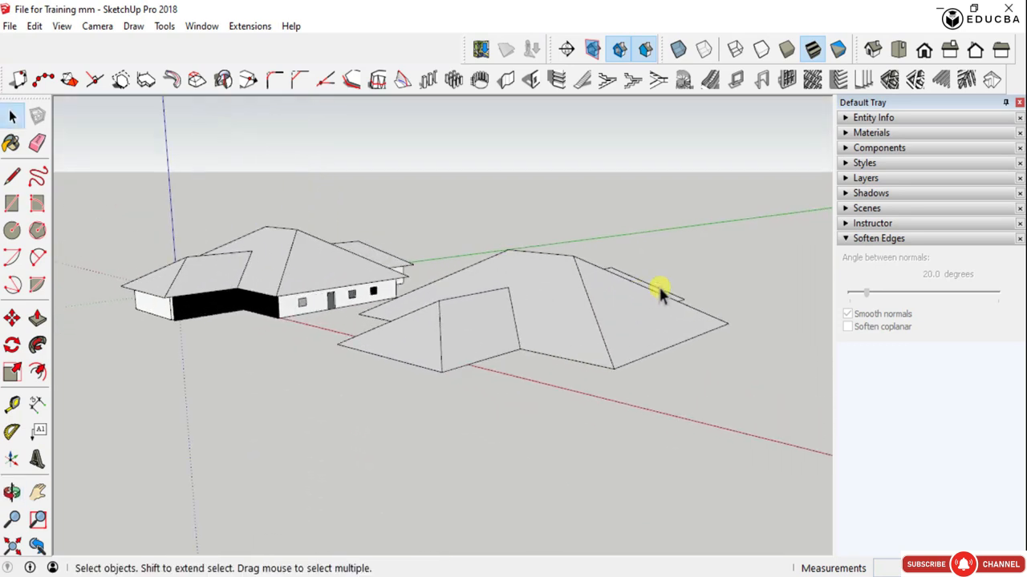
scroll(408, 298, up, 3)
scroll(550, 331, down, 2)
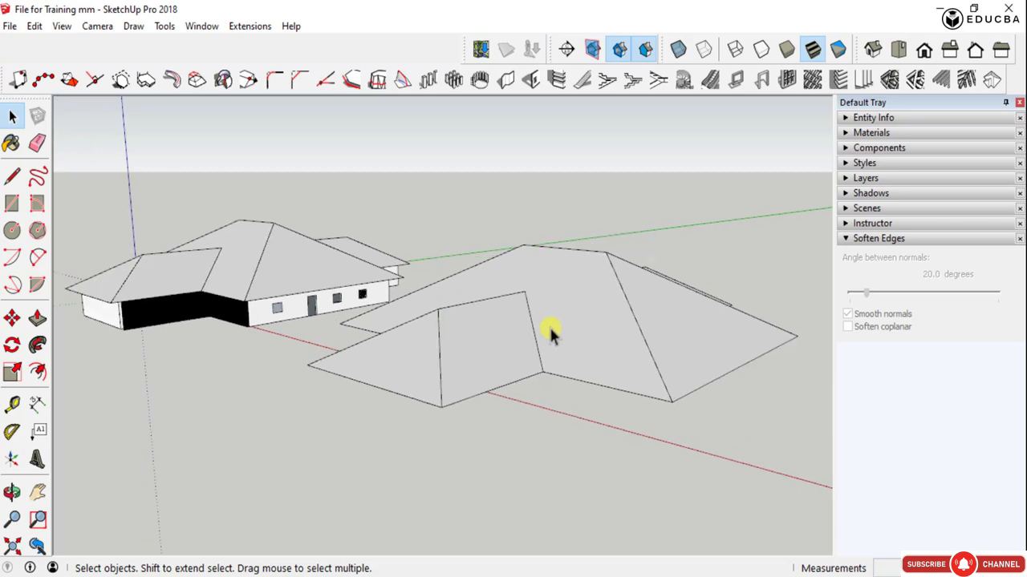
middle_drag(550, 332, 584, 368)
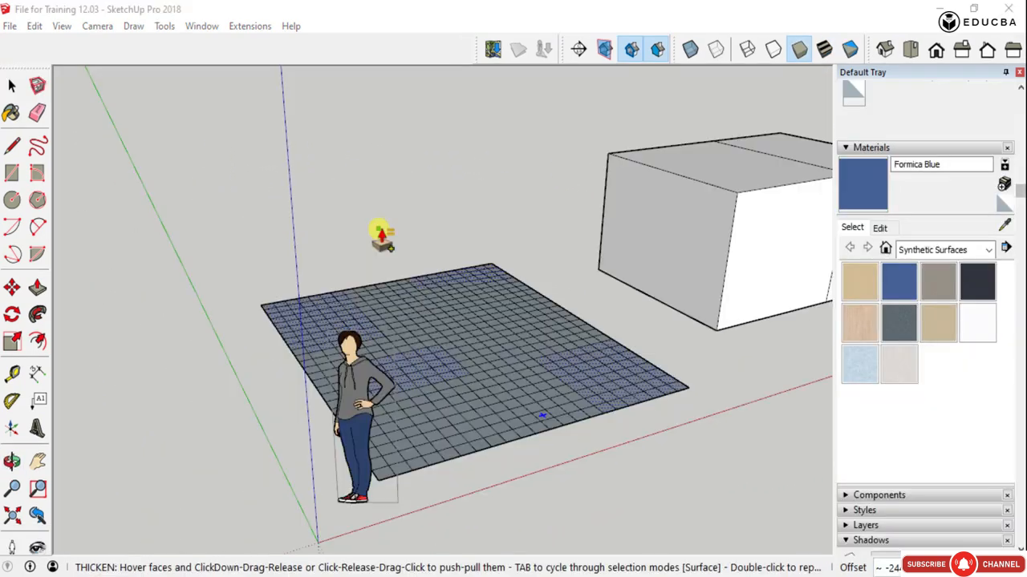
- Switch to the File for Training 12.03 model and leave the Thicken operation on the gridded surface without applying it
click(378, 231)
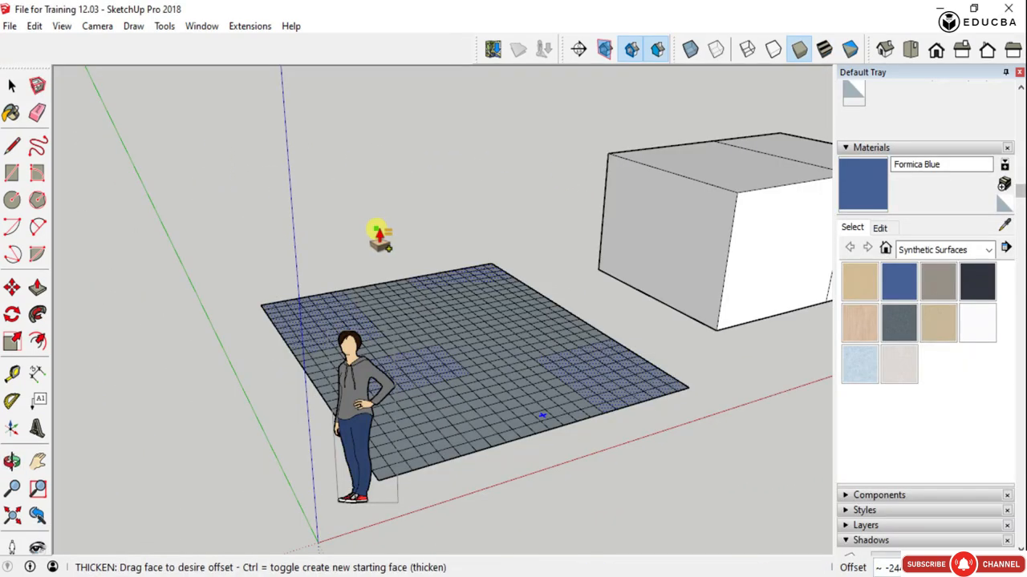
click(376, 230)
key(space)
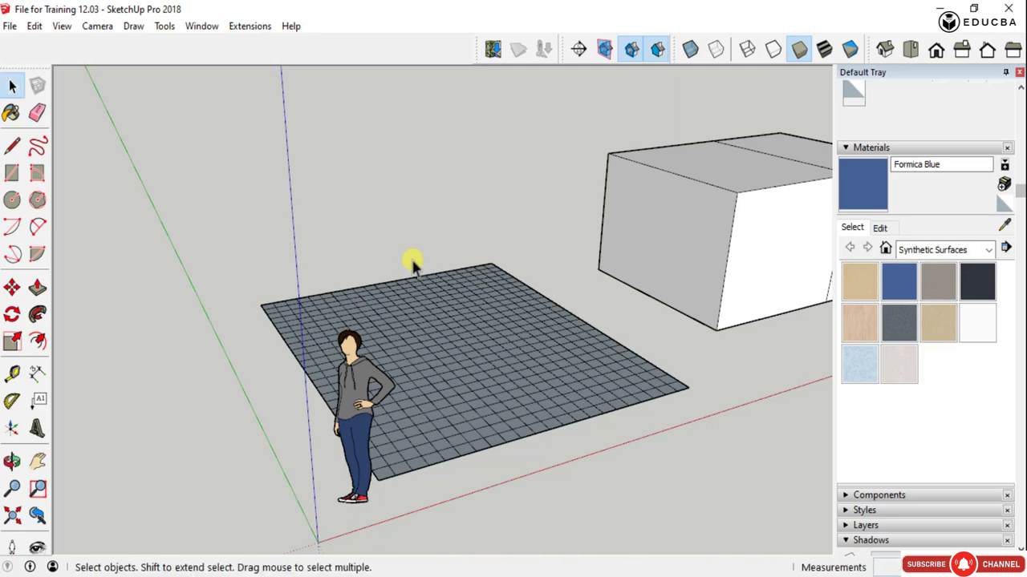
scroll(572, 302, down, 5)
middle_drag(573, 303, 655, 288)
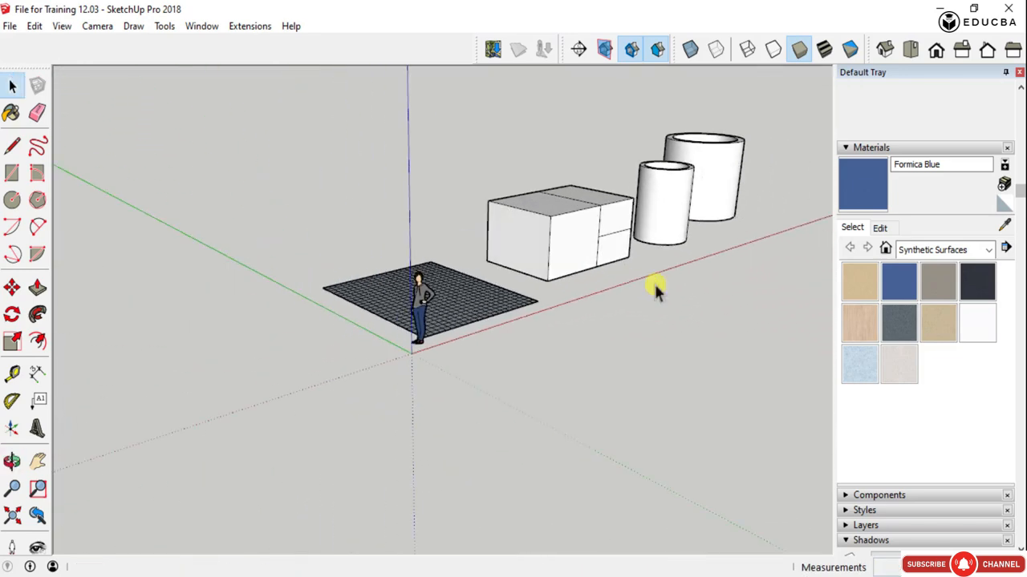
scroll(642, 177, up, 4)
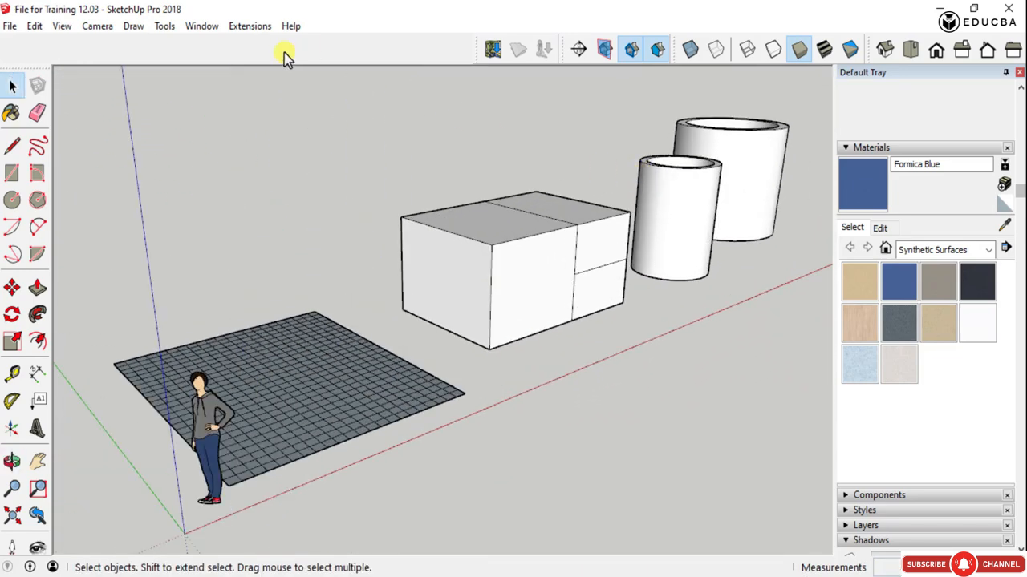
- Display the Fredo6_JointPushPull tool set and place it clear of the model objects
right_click(285, 56)
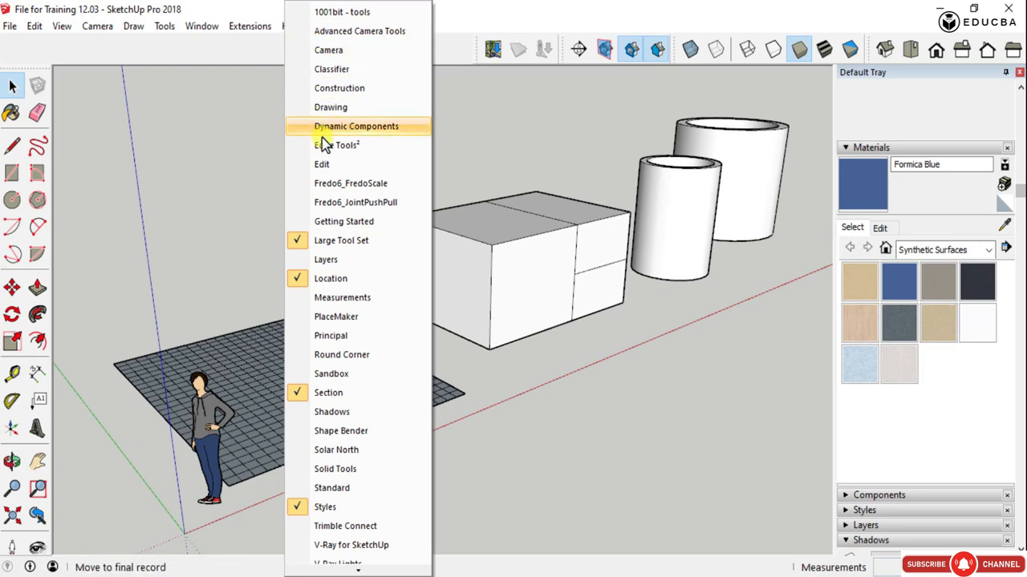
click(347, 202)
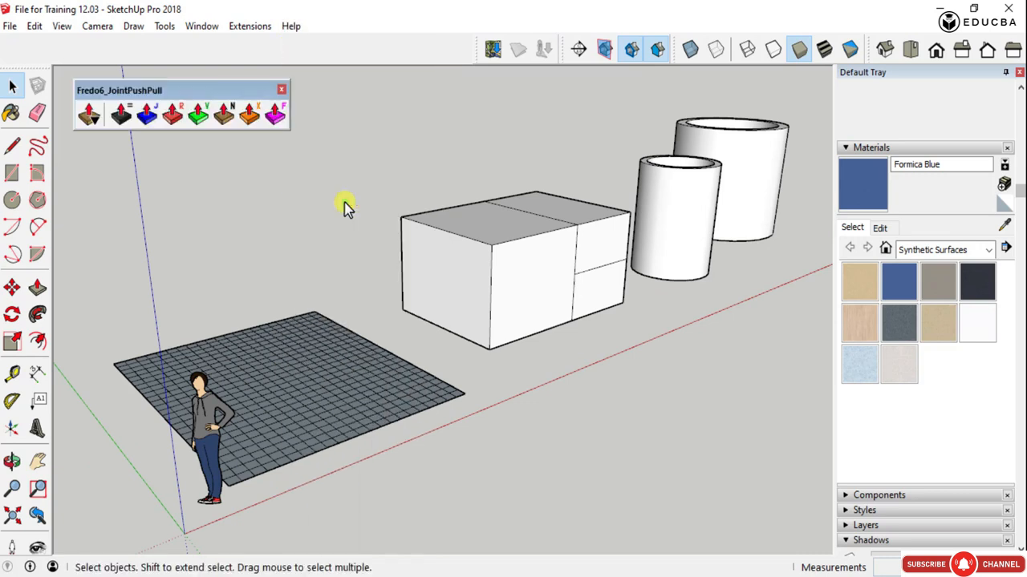
drag(175, 91, 156, 80)
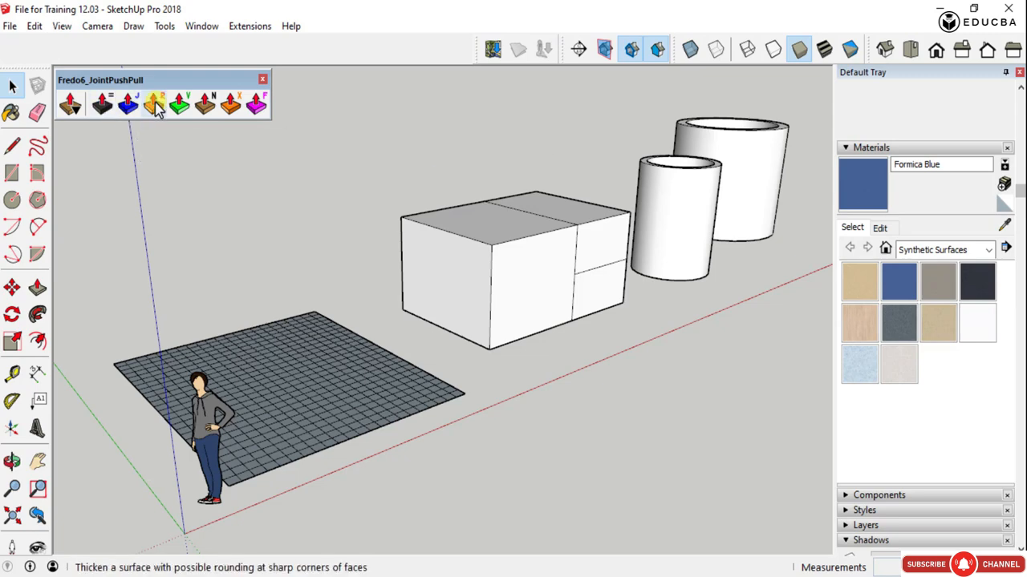
- Examine the gridded surface, the divided box and the two hollow cylinders from several sides
scroll(377, 387, down, 3)
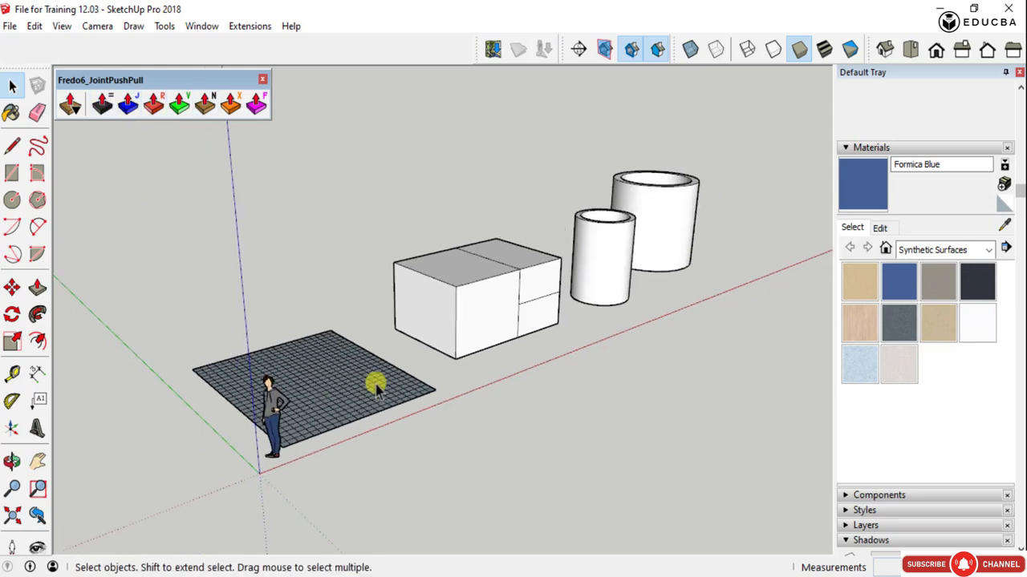
middle_drag(377, 388, 268, 429)
scroll(316, 339, up, 5)
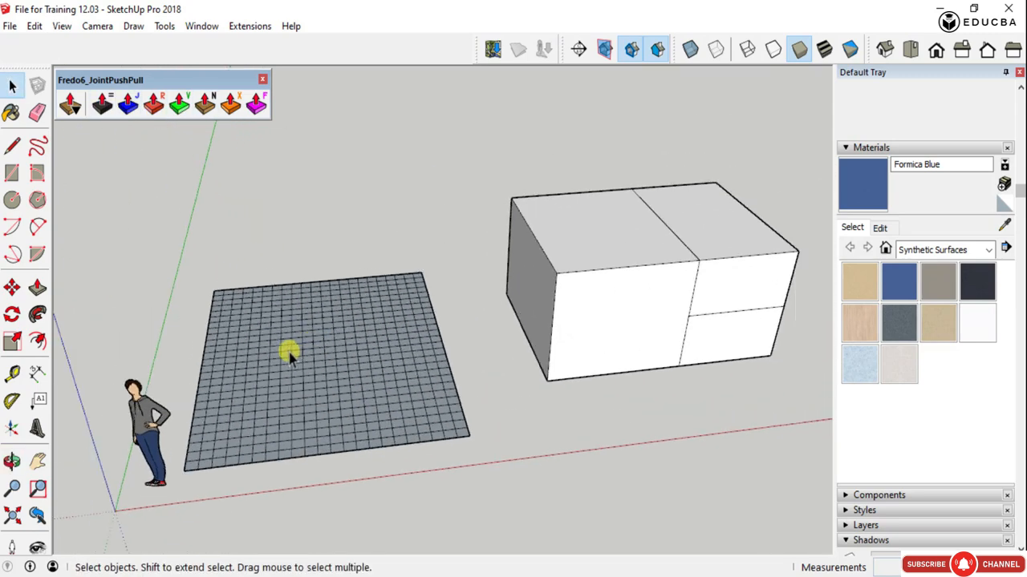
scroll(288, 357, down, 5)
middle_drag(288, 357, 570, 371)
scroll(417, 311, up, 3)
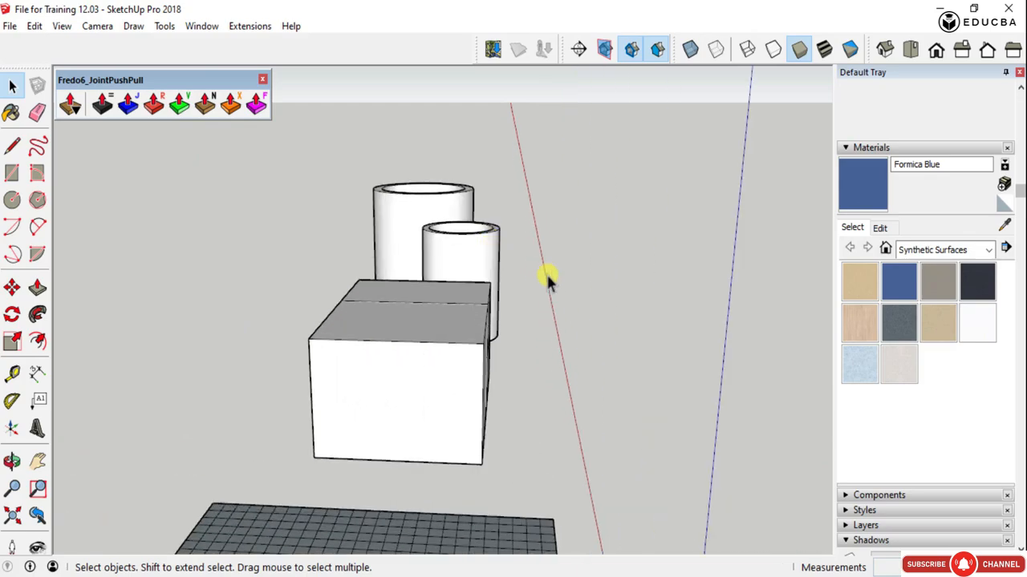
middle_drag(546, 275, 280, 307)
scroll(766, 241, up, 4)
scroll(722, 245, down, 4)
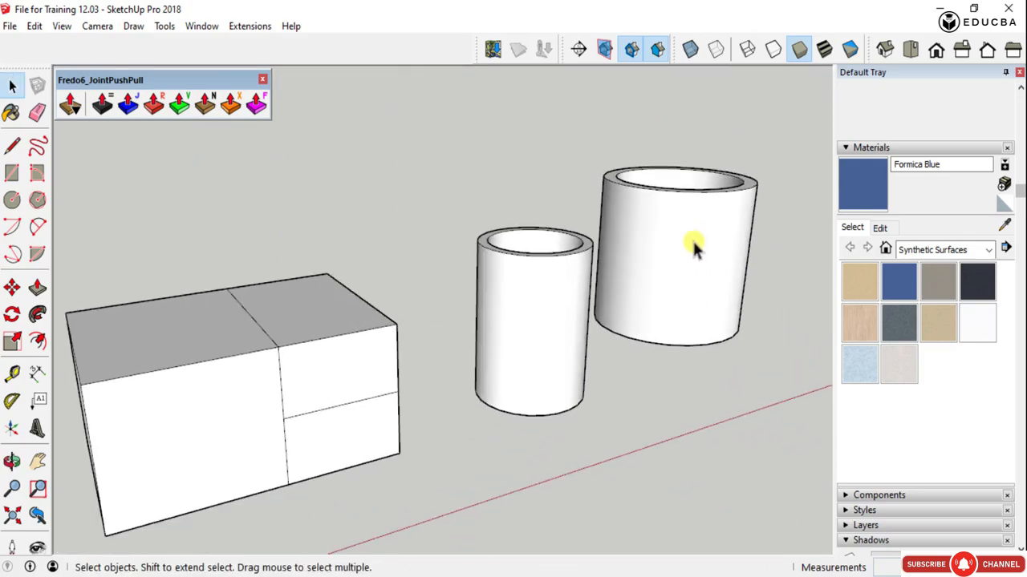
middle_drag(692, 248, 770, 426)
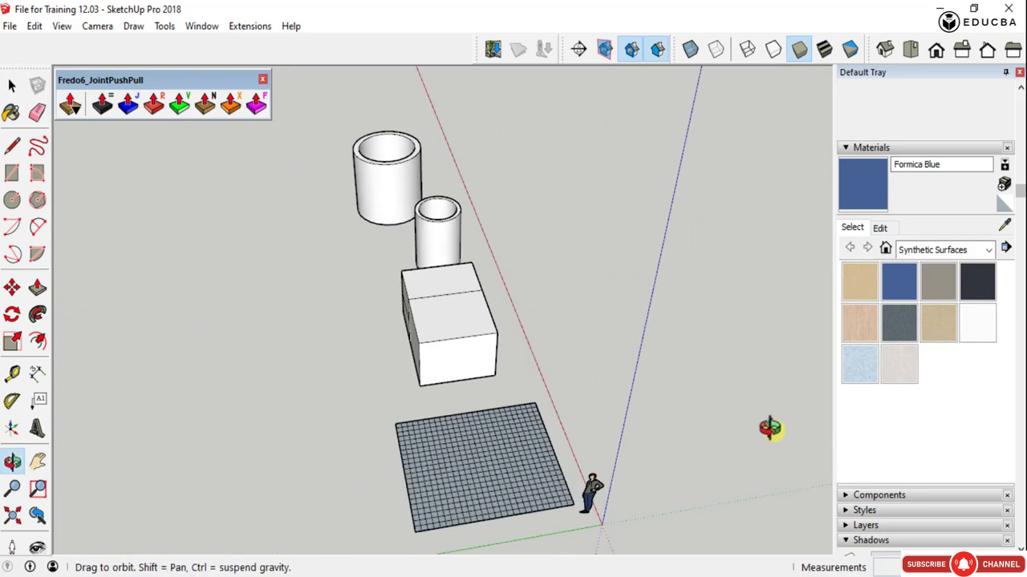
scroll(458, 396, up, 2)
scroll(381, 278, up, 2)
scroll(432, 247, up, 1)
scroll(431, 245, down, 3)
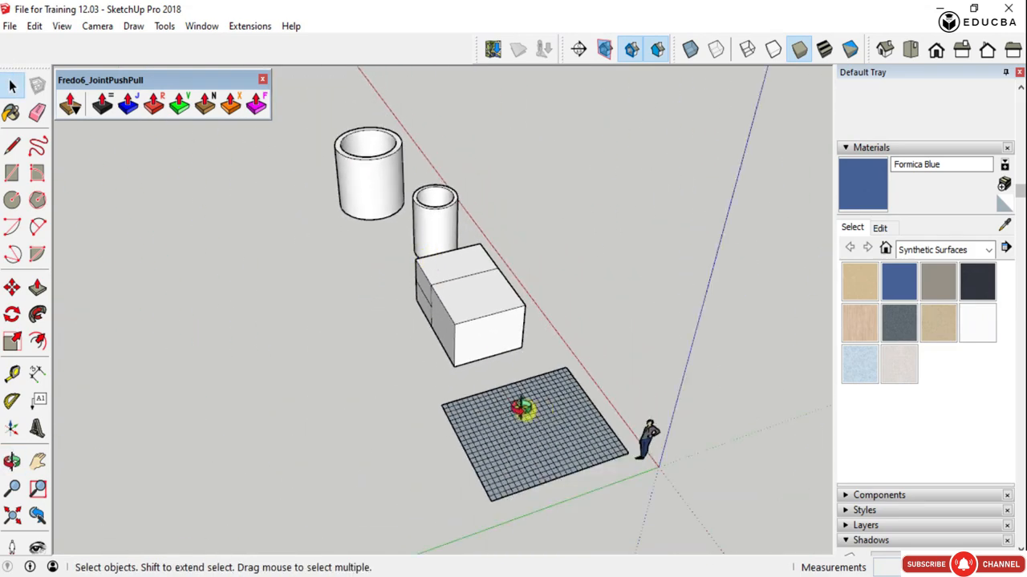
- Select several separate faces on the top and front of the divided box to inspect them
middle_drag(522, 413, 76, 314)
scroll(467, 350, up, 3)
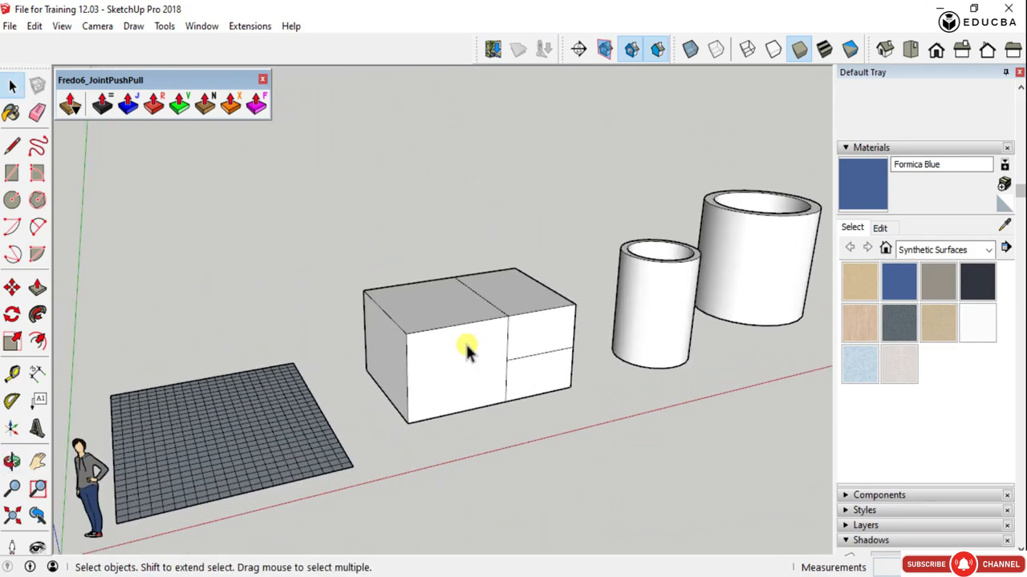
scroll(468, 350, up, 3)
click(585, 329)
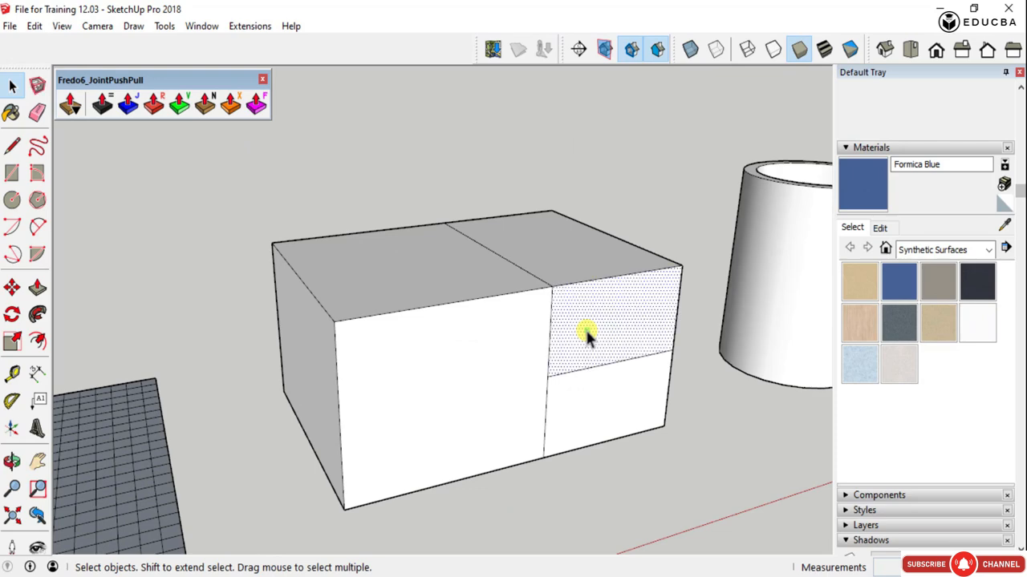
shift+click(412, 293)
scroll(458, 325, down, 3)
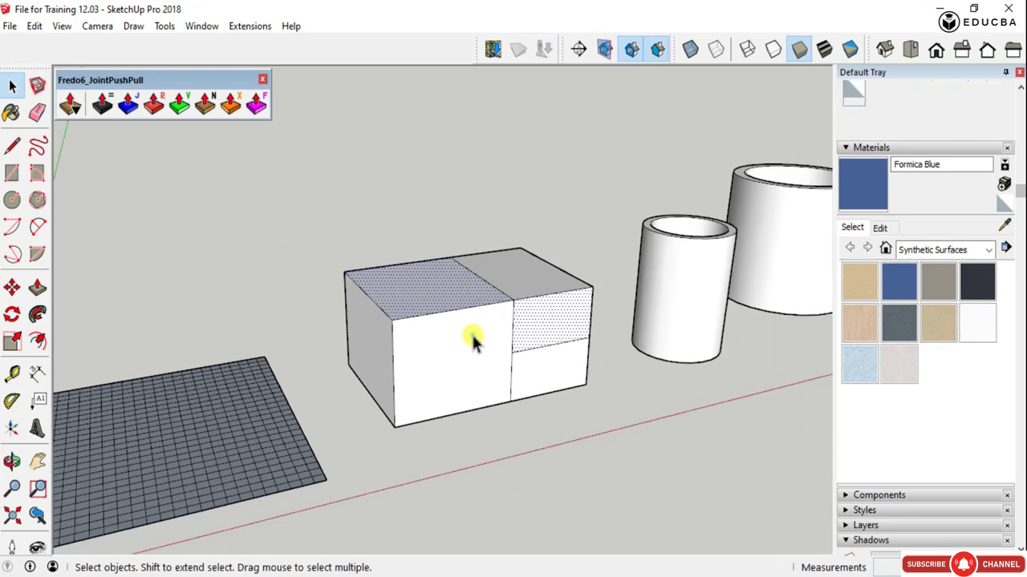
click(470, 339)
- Select the outer wall of the smaller hollow cylinder and of the larger one in turn to inspect them
scroll(733, 233, up, 5)
click(607, 316)
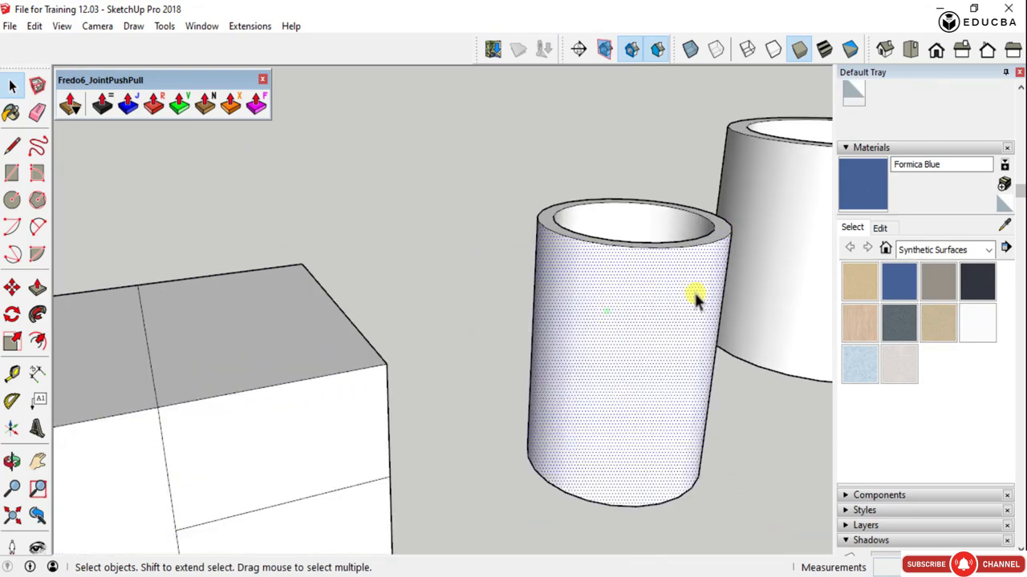
middle_drag(693, 293, 474, 350)
scroll(473, 351, down, 4)
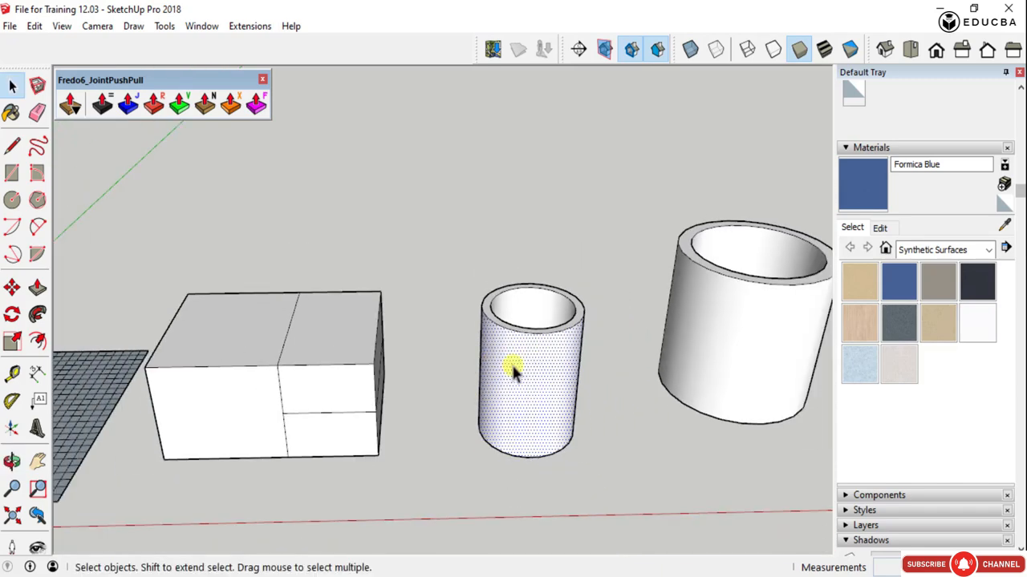
scroll(738, 328, up, 5)
click(727, 293)
scroll(592, 311, down, 4)
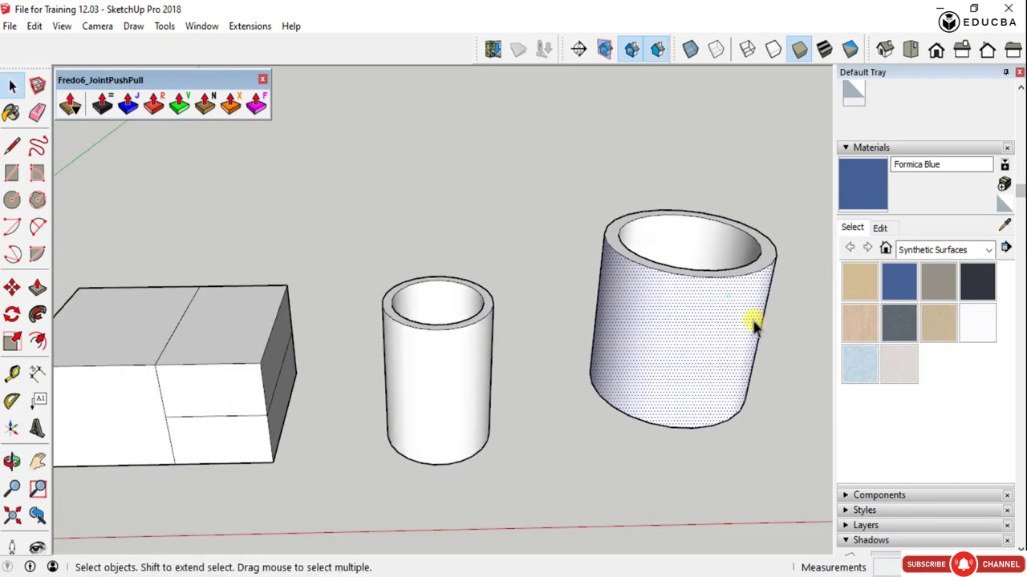
middle_drag(751, 321, 443, 361)
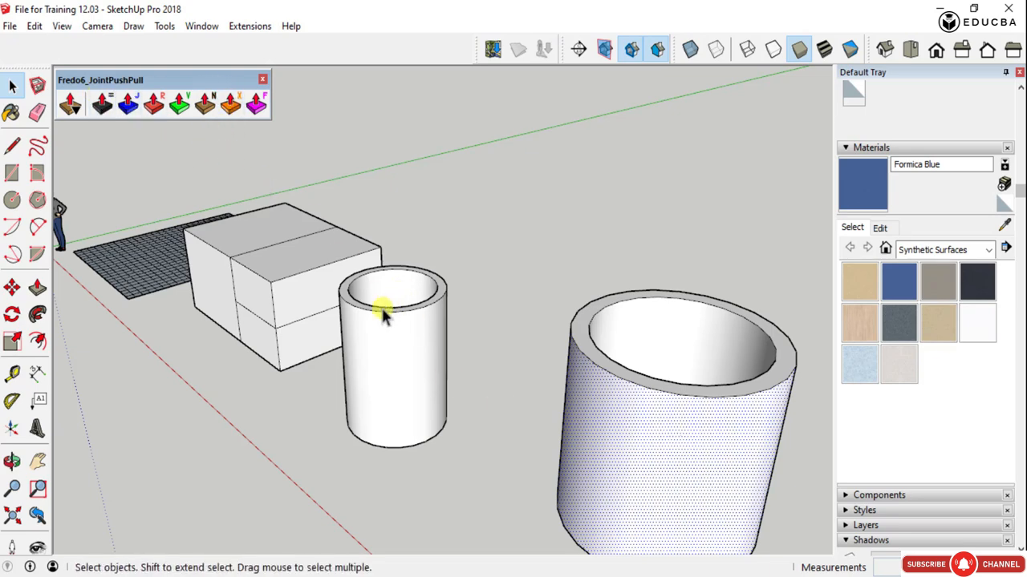
- Pull three separate cells of the gridded surface up into columns with Push/Pull, the first about 1448 mm, and undo them
scroll(384, 315, down, 3)
middle_drag(314, 357, 630, 381)
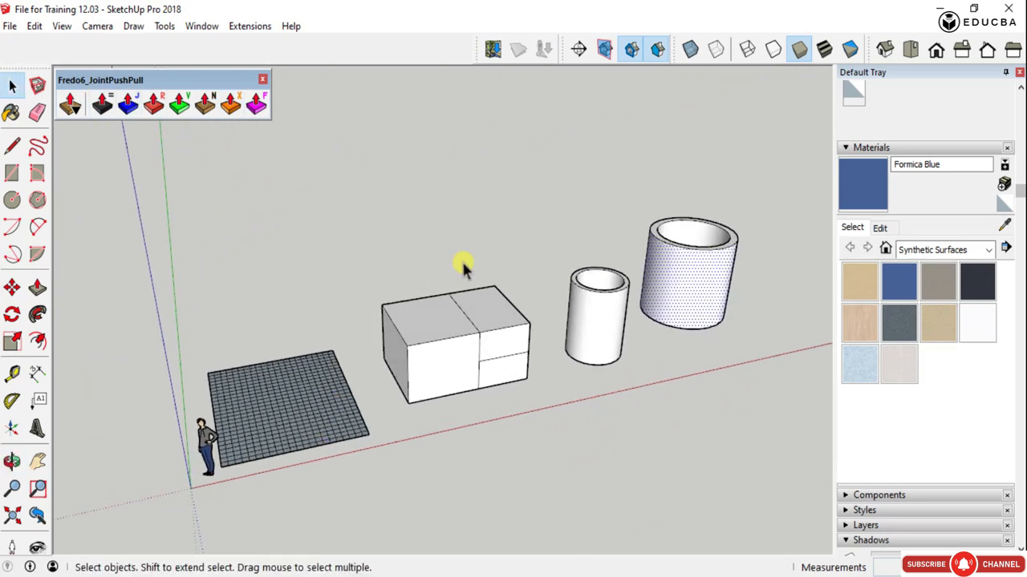
scroll(462, 268, down, 4)
middle_drag(489, 356, 430, 509)
scroll(389, 311, up, 4)
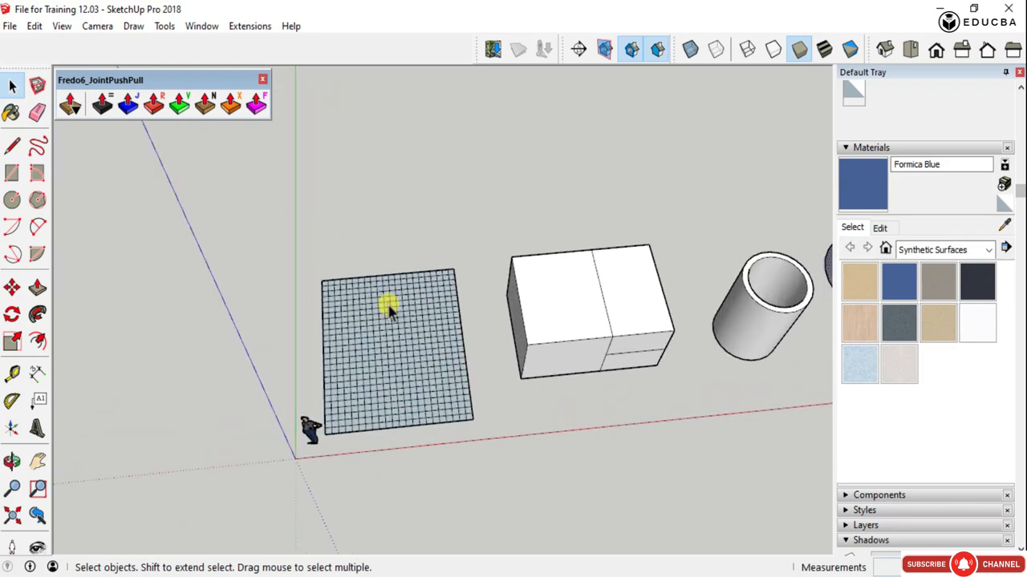
scroll(377, 366, up, 2)
scroll(513, 436, up, 3)
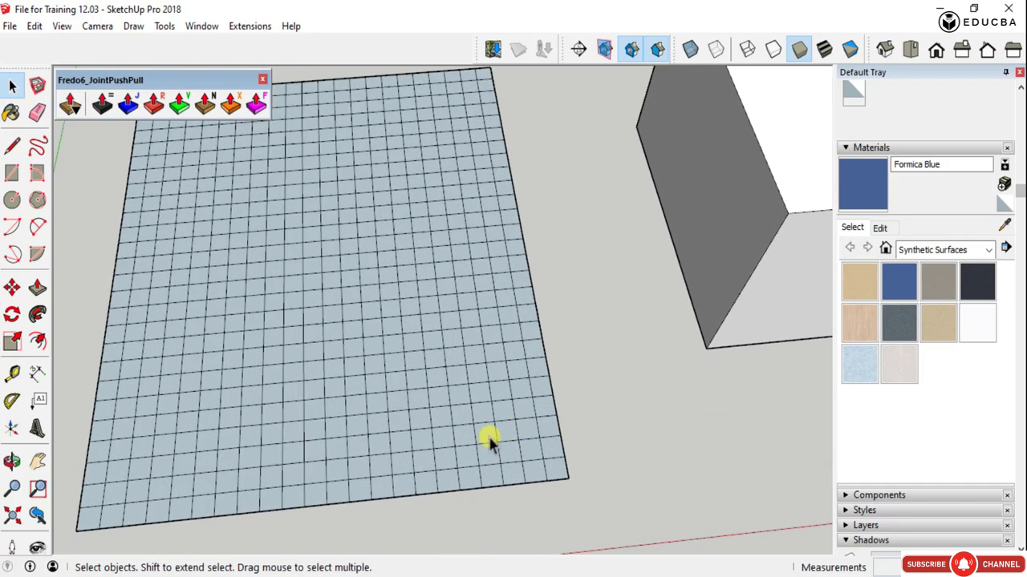
key(p)
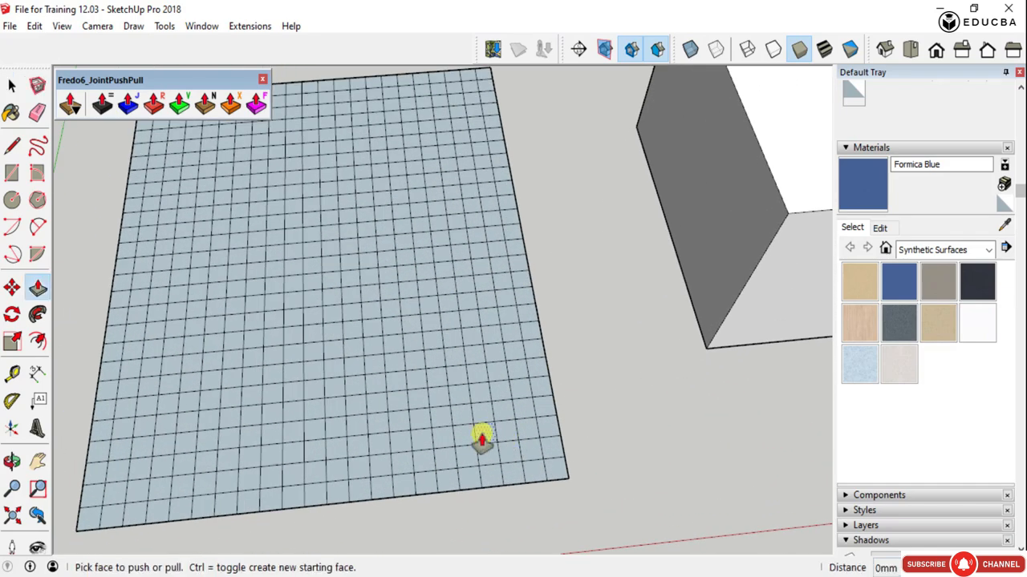
click(481, 440)
click(488, 348)
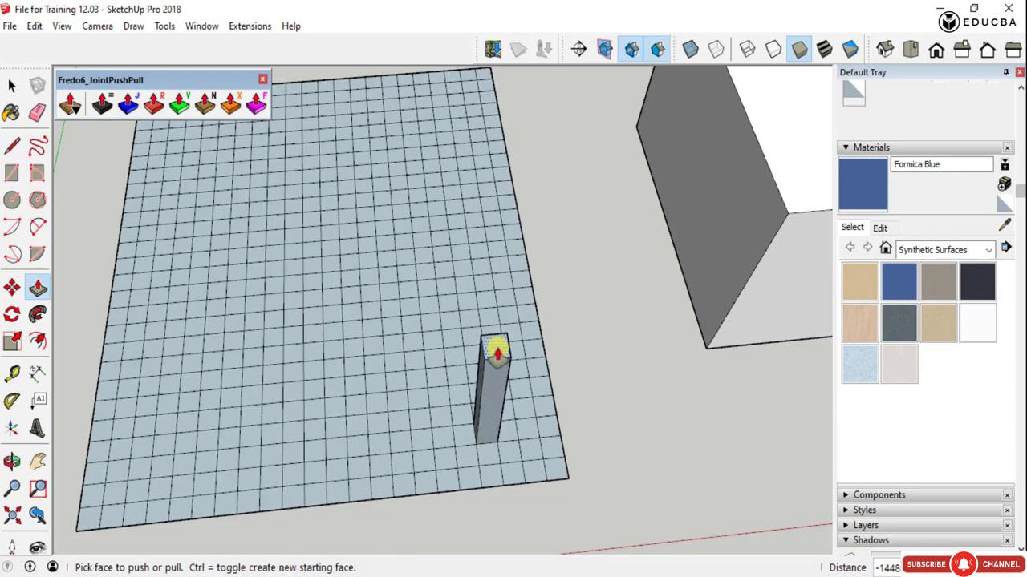
click(314, 311)
click(299, 235)
click(439, 238)
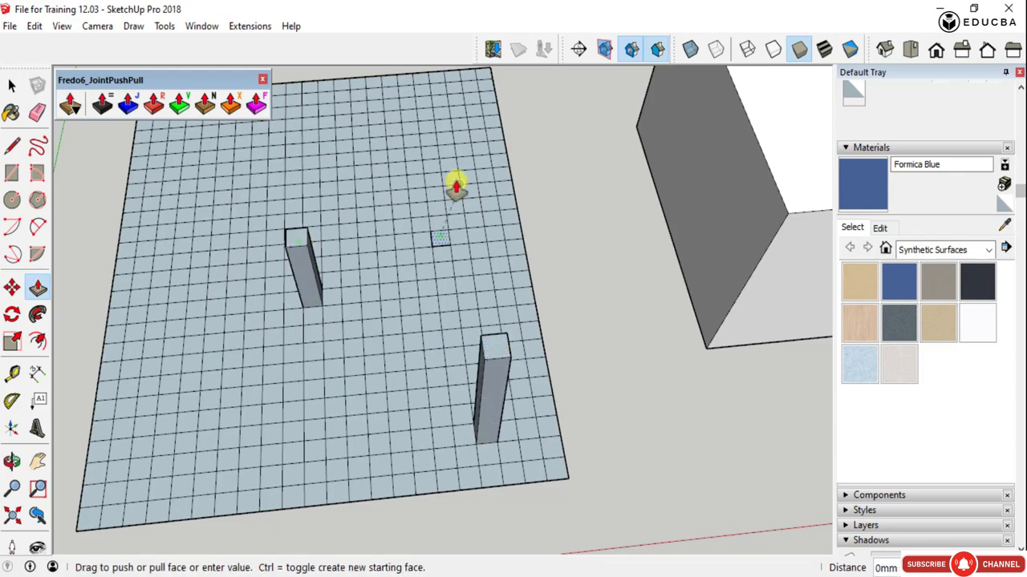
click(452, 101)
middle_drag(481, 373, 469, 153)
key(space)
middle_drag(422, 214, 355, 280)
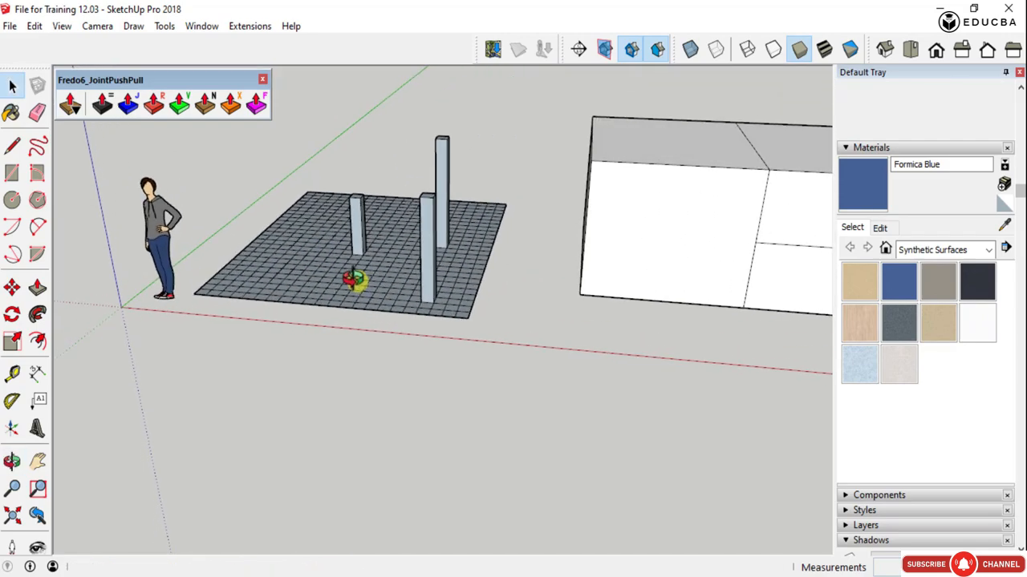
key(ctrl+z)
- Try to use the standard Push/Pull on several scattered grid cells selected together
scroll(369, 273, up, 3)
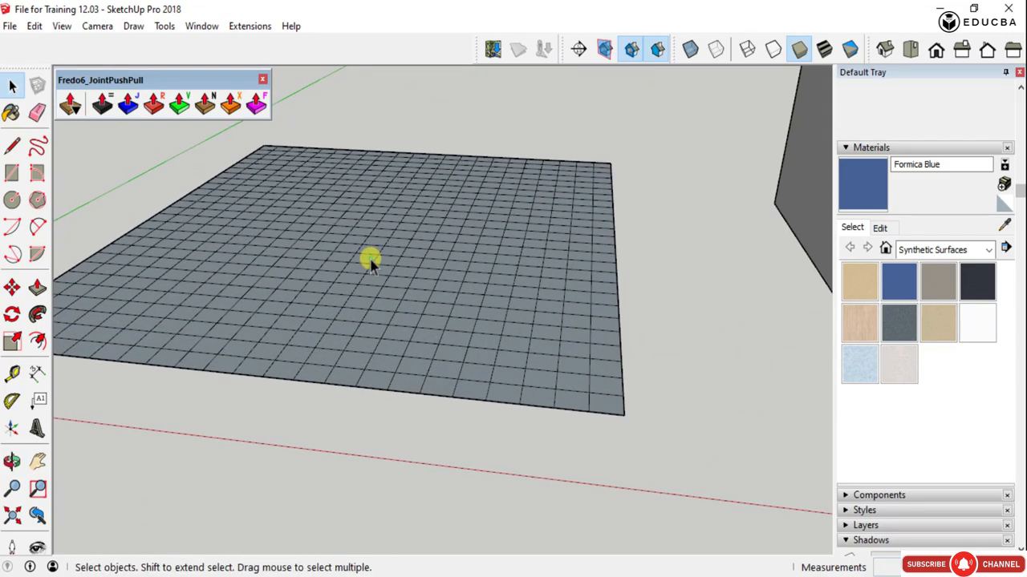
middle_drag(363, 261, 335, 252)
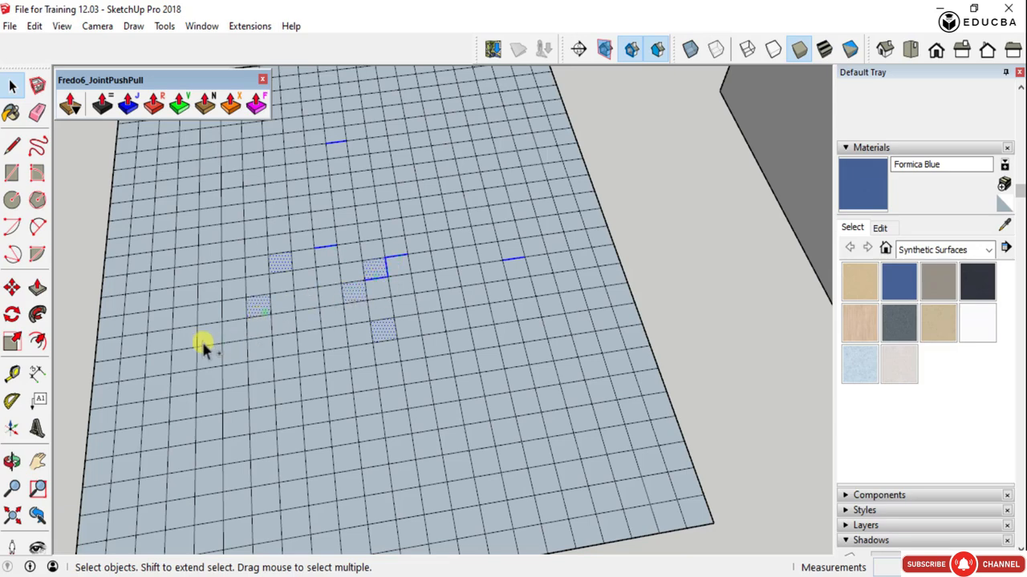
key(p)
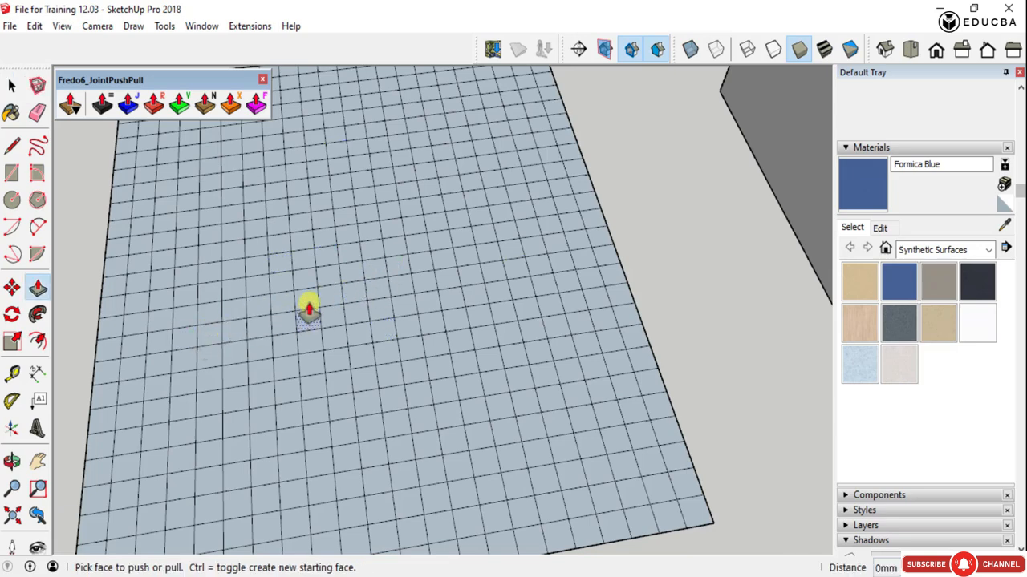
scroll(551, 265, down, 3)
middle_drag(550, 328, 417, 300)
scroll(418, 303, up, 3)
scroll(422, 308, up, 2)
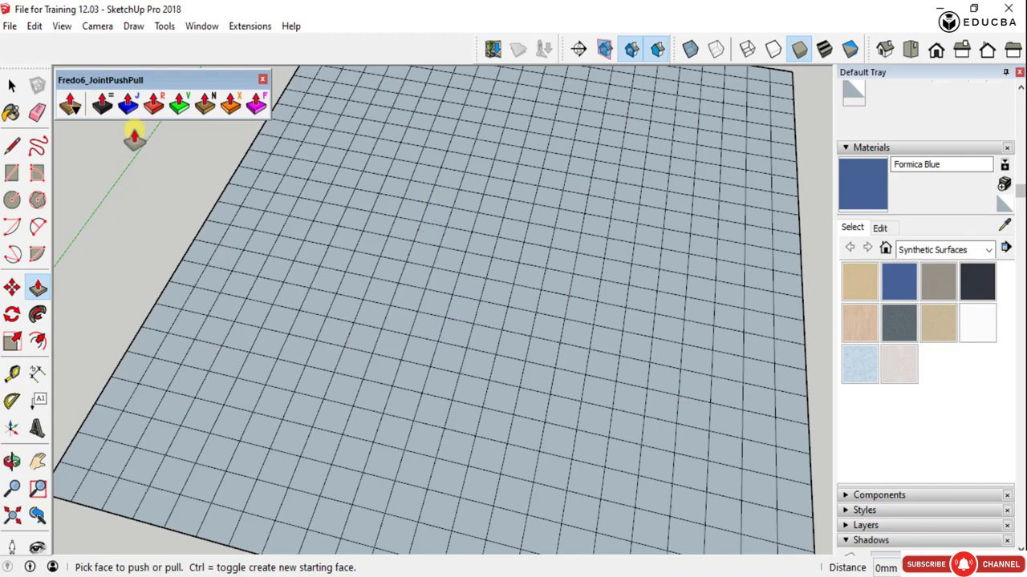
scroll(402, 276, down, 3)
middle_drag(323, 323, 425, 337)
scroll(380, 411, up, 3)
- Select three groups of grid cells together: two opposite corner areas and a diamond-shaped area near the edge facing the box
key(space)
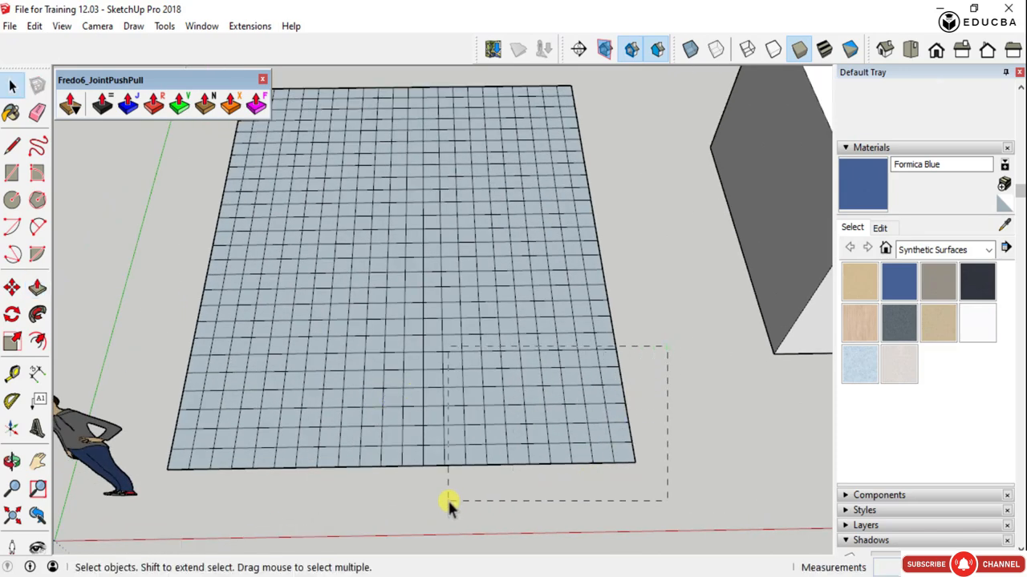
drag(449, 501, 447, 501)
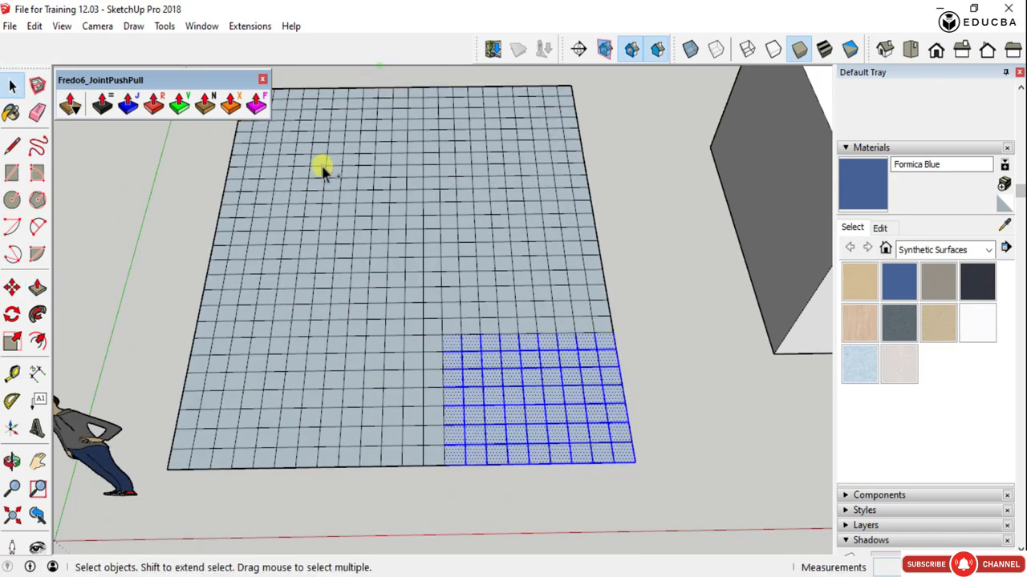
scroll(449, 256, down, 3)
middle_drag(449, 258, 180, 235)
scroll(573, 106, up, 1)
drag(569, 106, 428, 197)
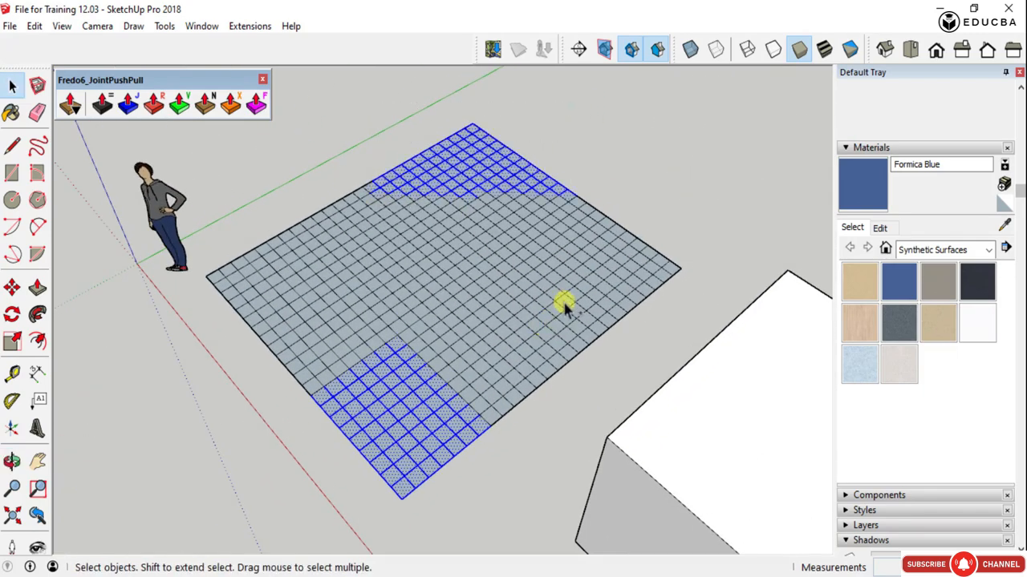
scroll(566, 227, up, 2)
scroll(663, 328, down, 2)
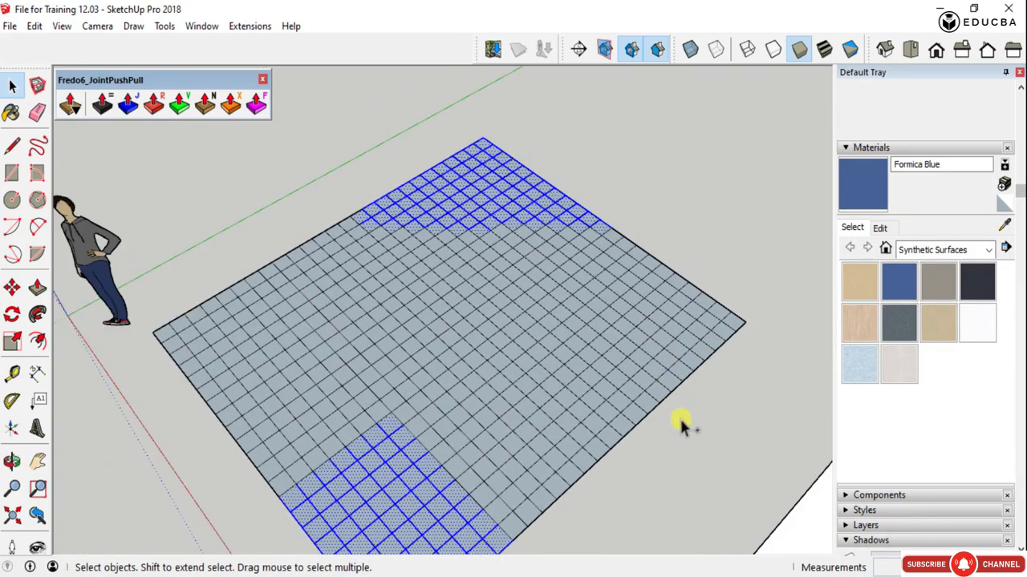
drag(512, 307, 524, 328)
middle_drag(525, 328, 616, 309)
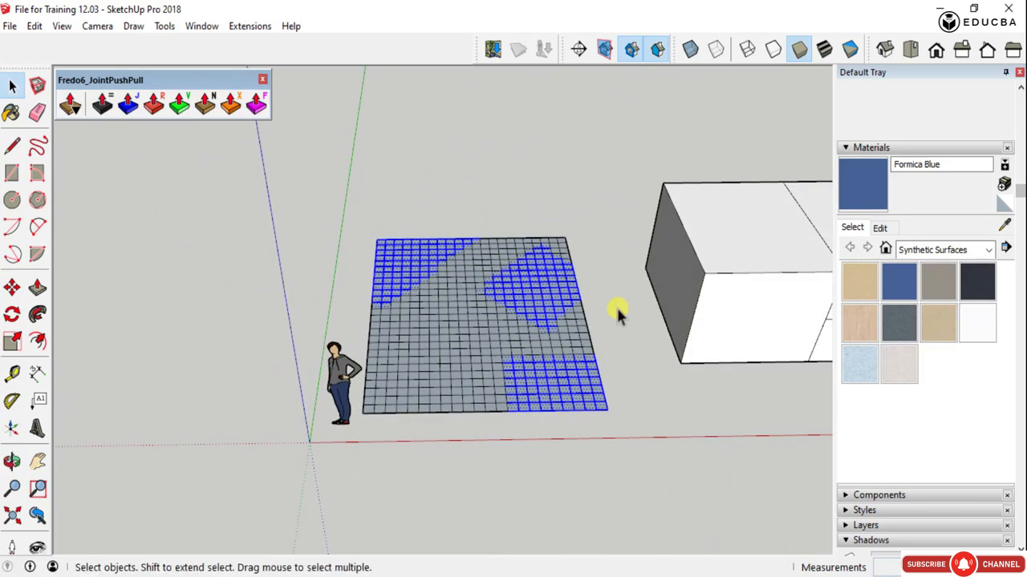
- Thicken the three selected cell groups upward with Joint Push Pull, using an offset of 1000 mm
click(104, 106)
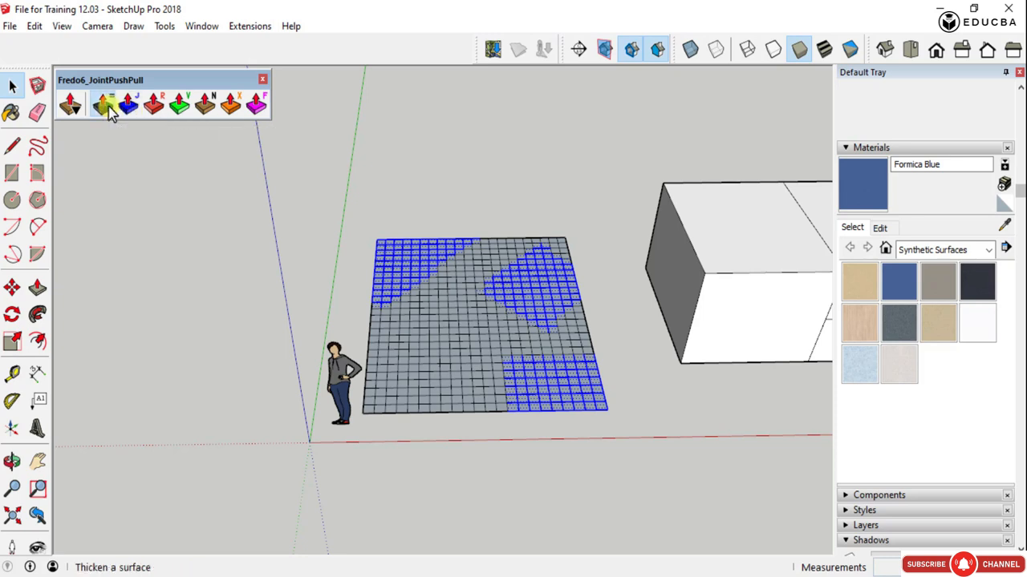
click(409, 274)
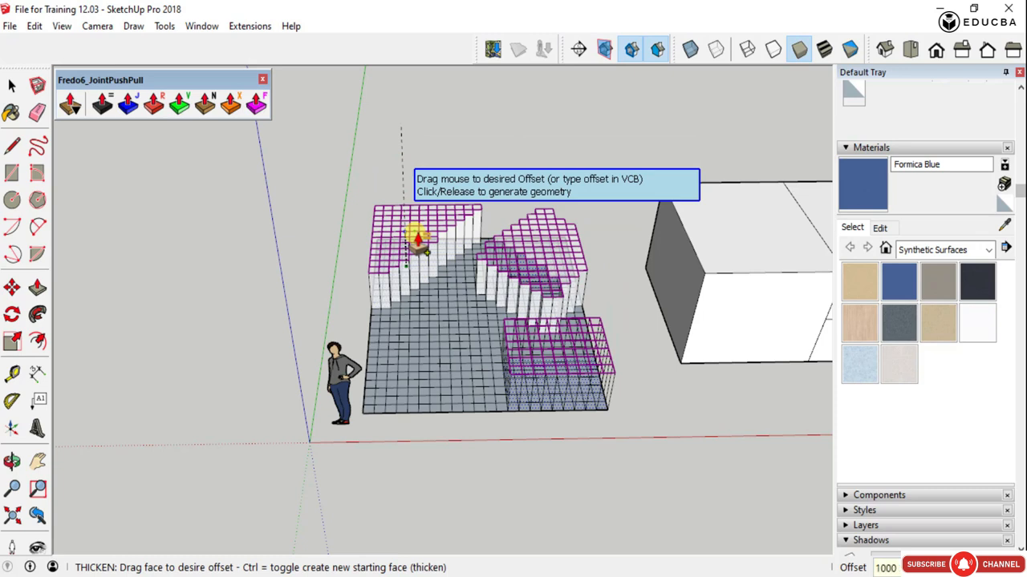
key(Return)
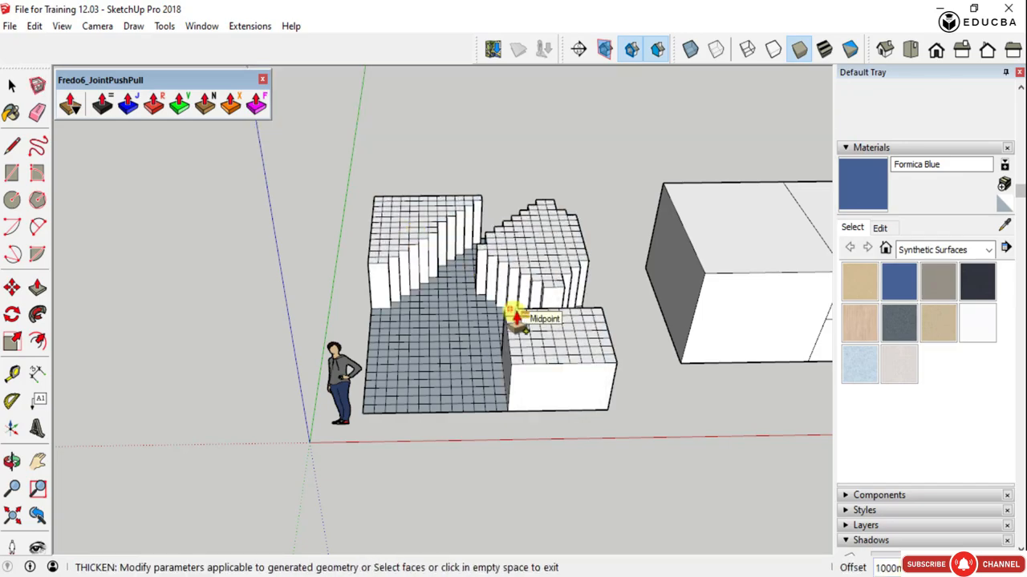
- Examine the thickened blocks on the gridded surface from several sides and leave the Thicken operation
scroll(516, 320, up, 3)
mouse_move(513, 292)
middle_down()
mouse_move(513, 330)
mouse_move(402, 225)
mouse_move(644, 311)
middle_up()
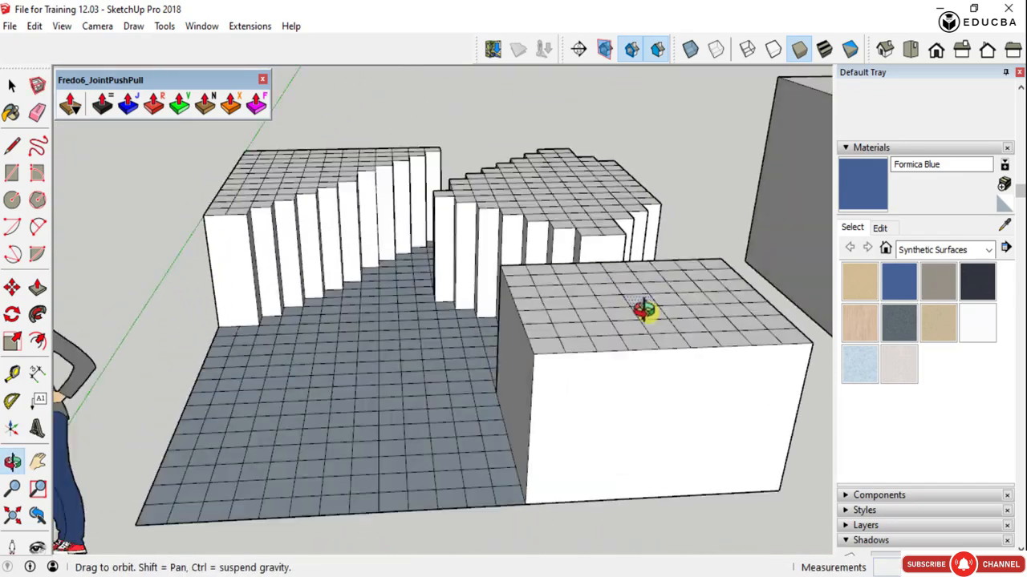
scroll(492, 378, down, 3)
scroll(415, 355, down, 2)
mouse_move(415, 356)
middle_down()
mouse_move(493, 352)
mouse_move(422, 373)
mouse_move(451, 326)
middle_up()
scroll(452, 355, down, 3)
scroll(455, 303, up, 3)
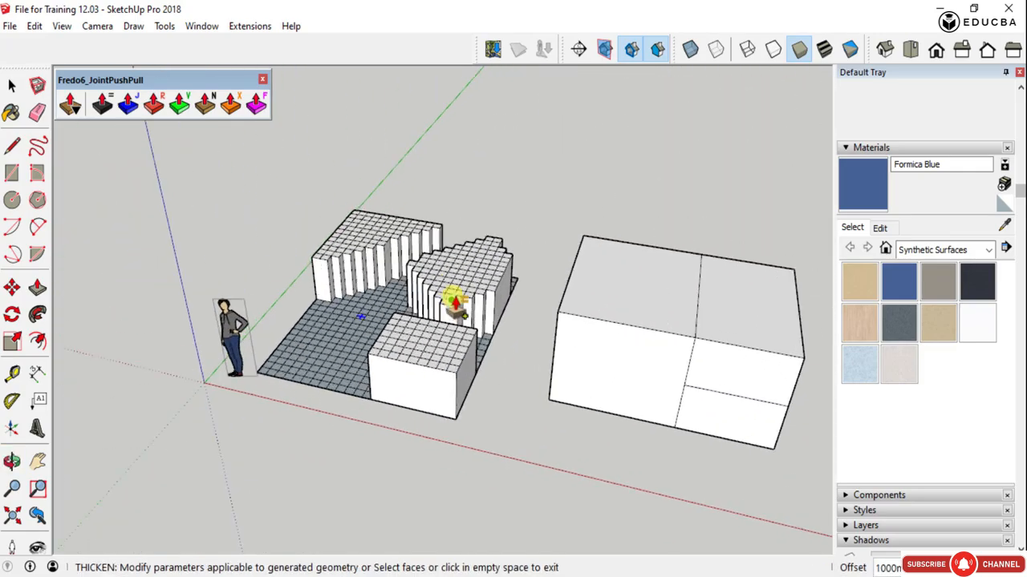
scroll(434, 294, up, 2)
scroll(406, 286, down, 5)
key(space)
scroll(535, 294, up, 3)
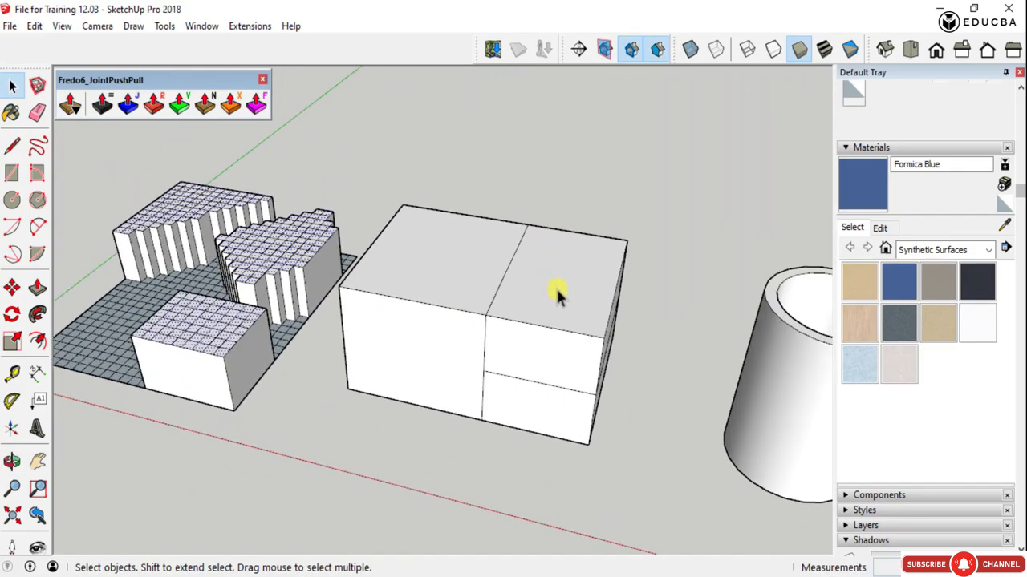
shift+click(546, 293)
shift+click(441, 350)
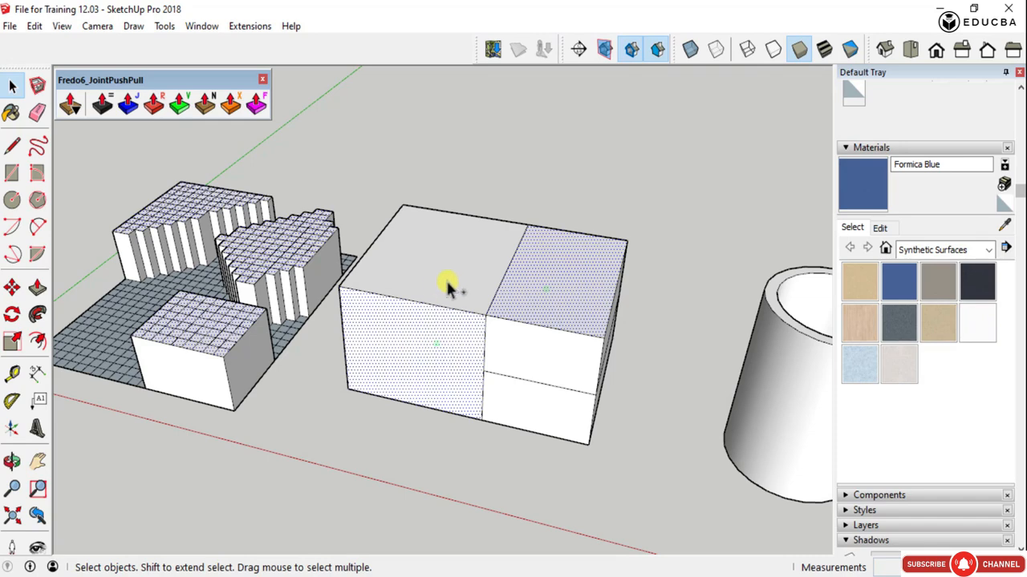
shift+click(545, 353)
mouse_move(562, 415)
middle_down()
mouse_move(374, 382)
mouse_move(259, 330)
middle_up()
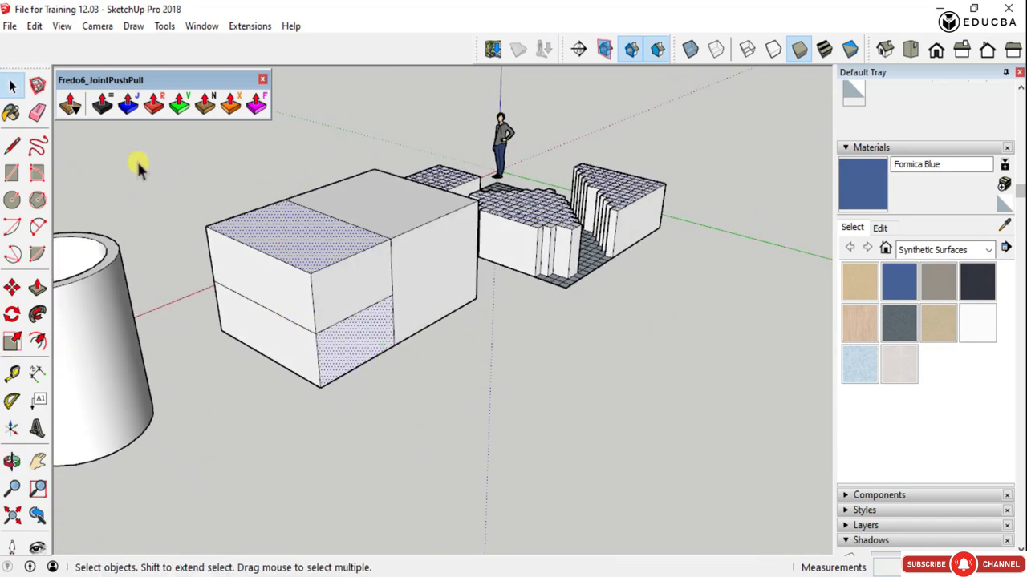
click(103, 103)
click(334, 353)
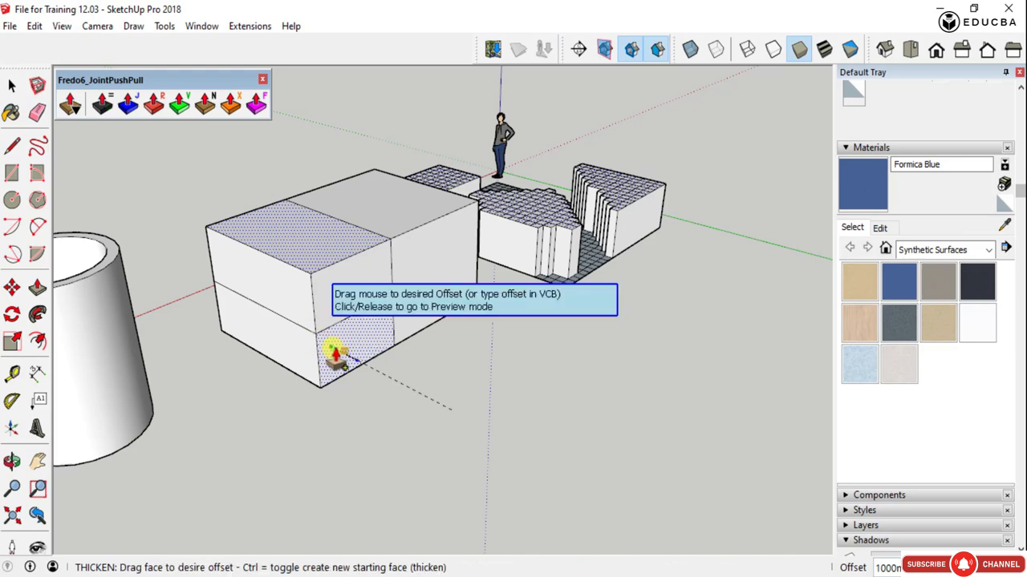
key(Escape)
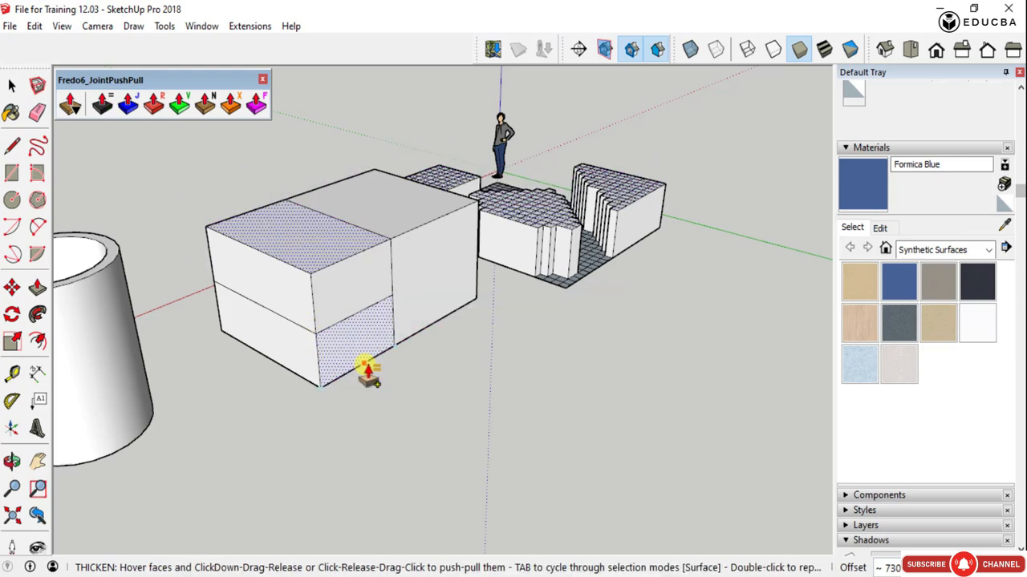
key(space)
click(435, 375)
- Select four separate box faces together: one top half, a large side face, the undivided end, and a lower section on the opposite side
scroll(297, 256, up, 1)
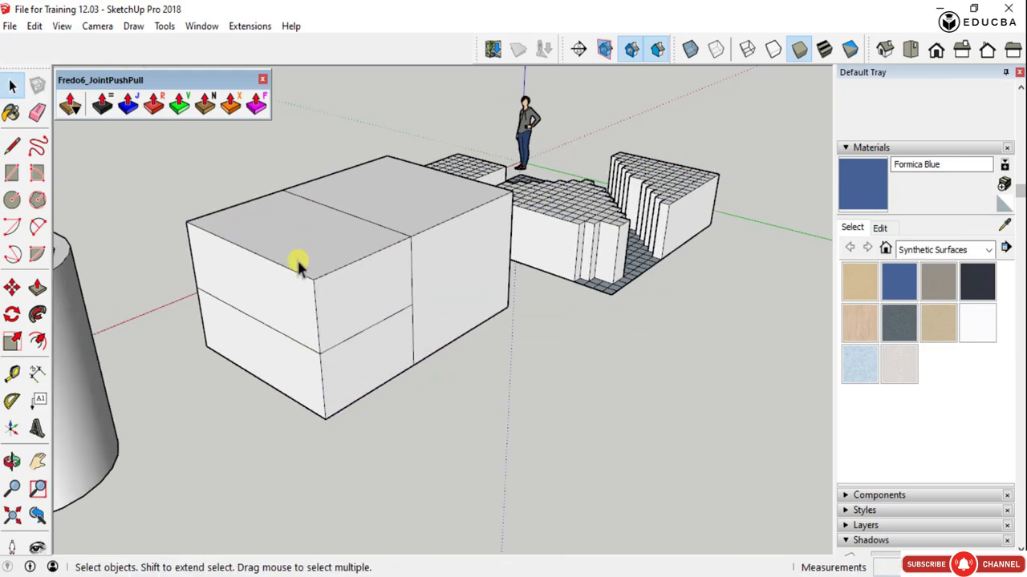
middle_drag(297, 256, 753, 311)
shift+click(522, 276)
shift+click(664, 271)
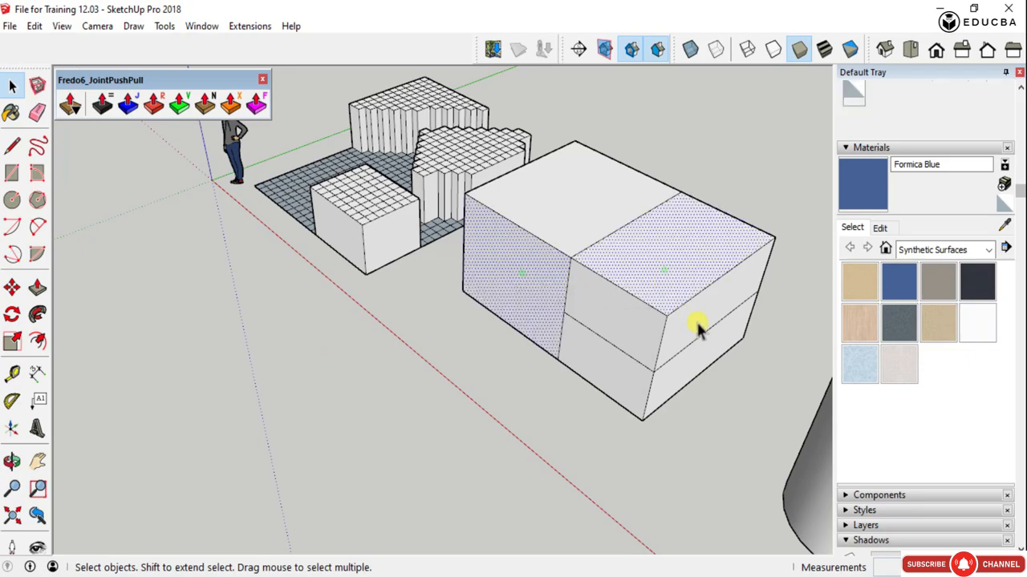
middle_drag(699, 330, 160, 291)
shift+click(253, 295)
middle_drag(397, 250, 228, 225)
shift+click(360, 227)
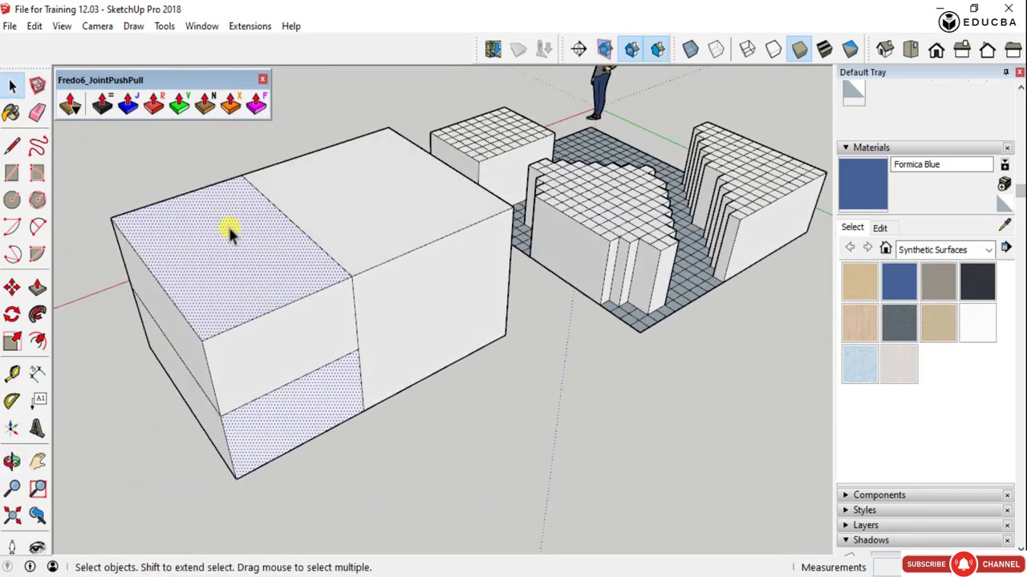
- Preview a Joint-type push-pull on the selected box faces and cancel it without generating geometry
click(129, 105)
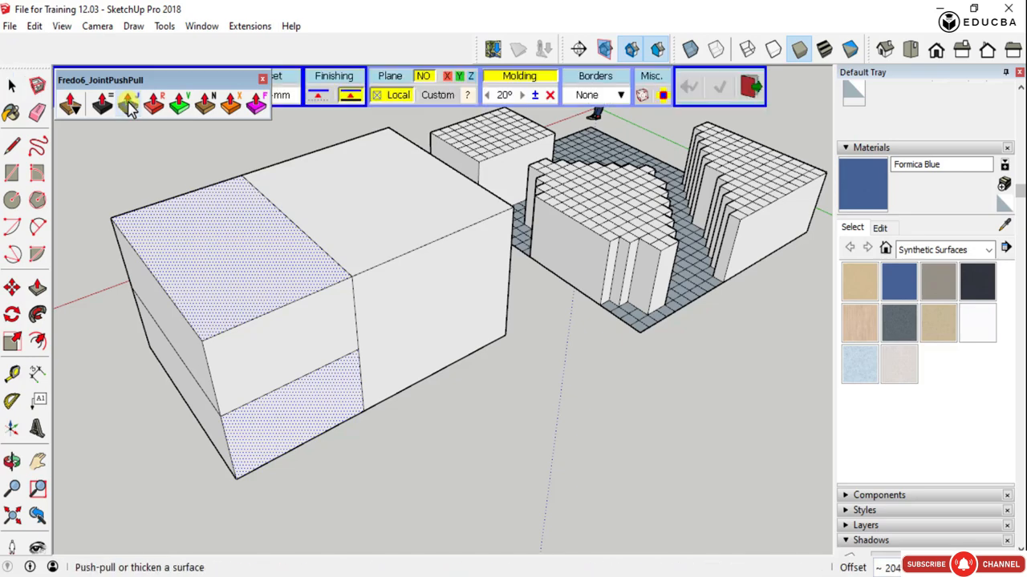
click(305, 296)
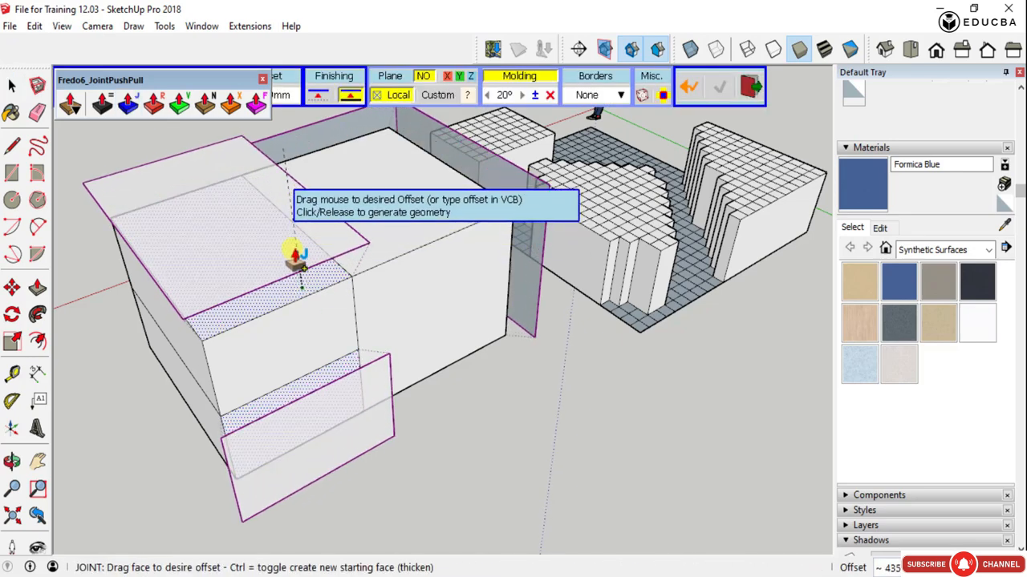
scroll(259, 230, down, 3)
middle_drag(259, 230, 626, 417)
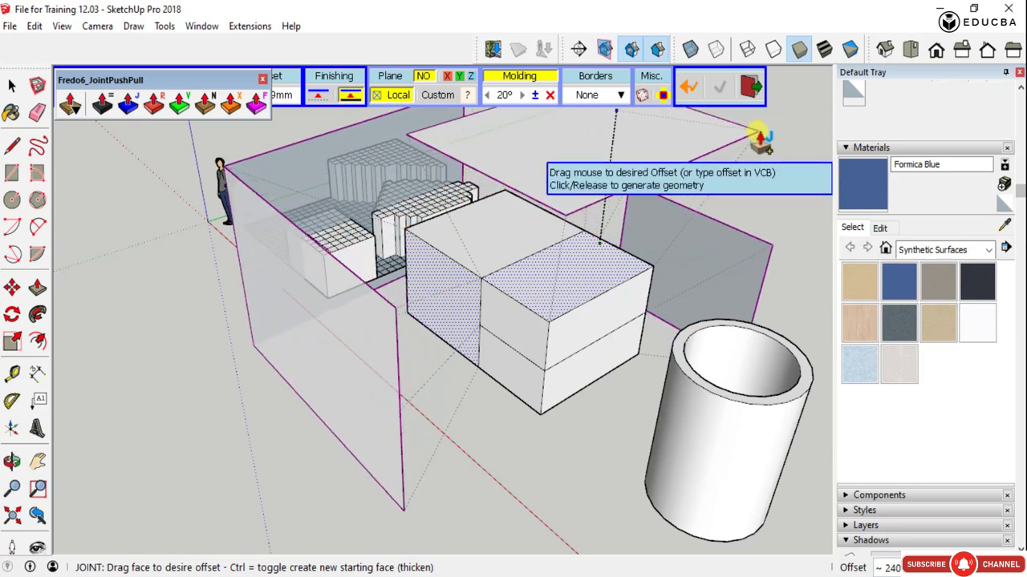
scroll(758, 138, down, 6)
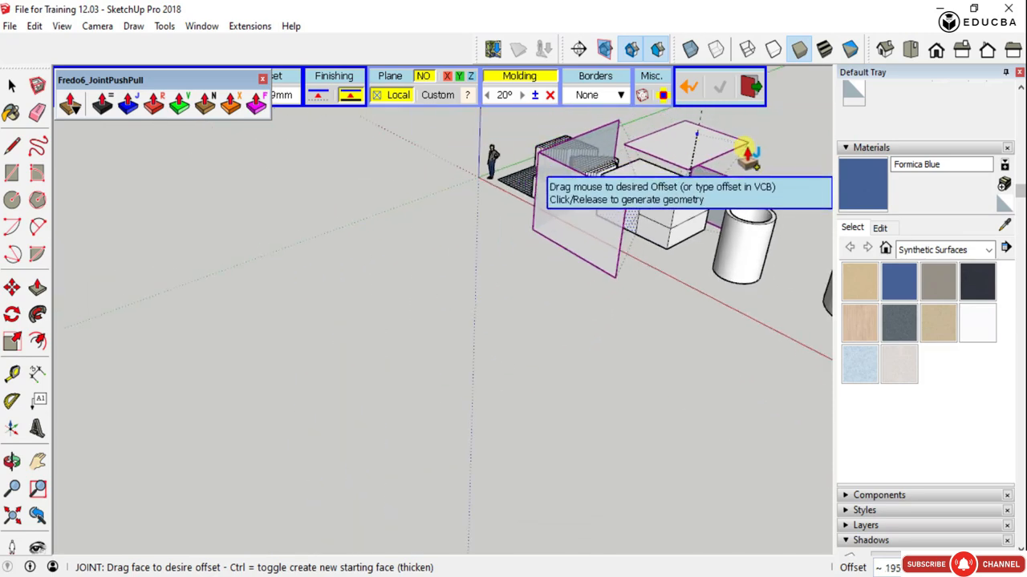
scroll(726, 184, up, 10)
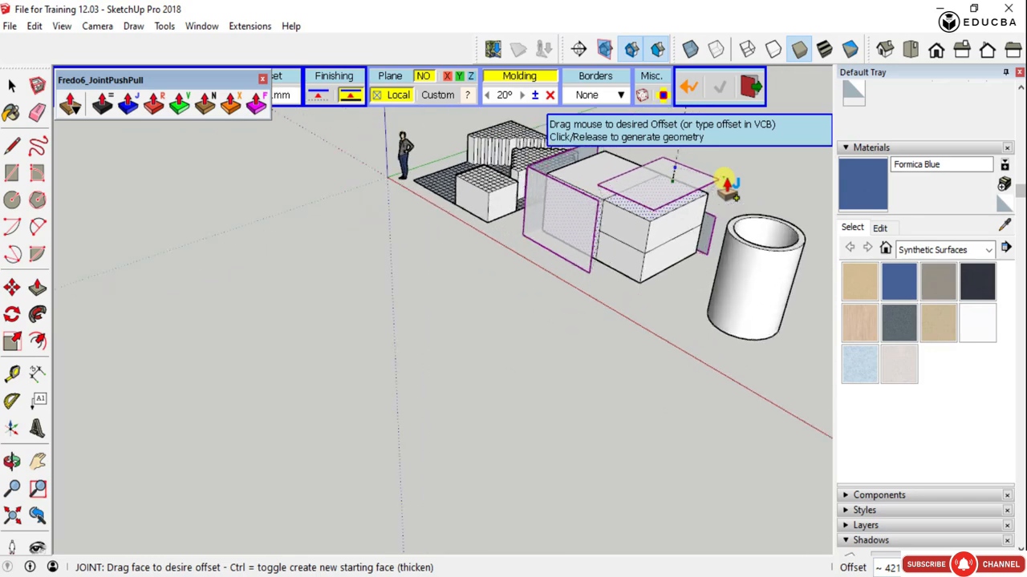
middle_drag(702, 200, 671, 218)
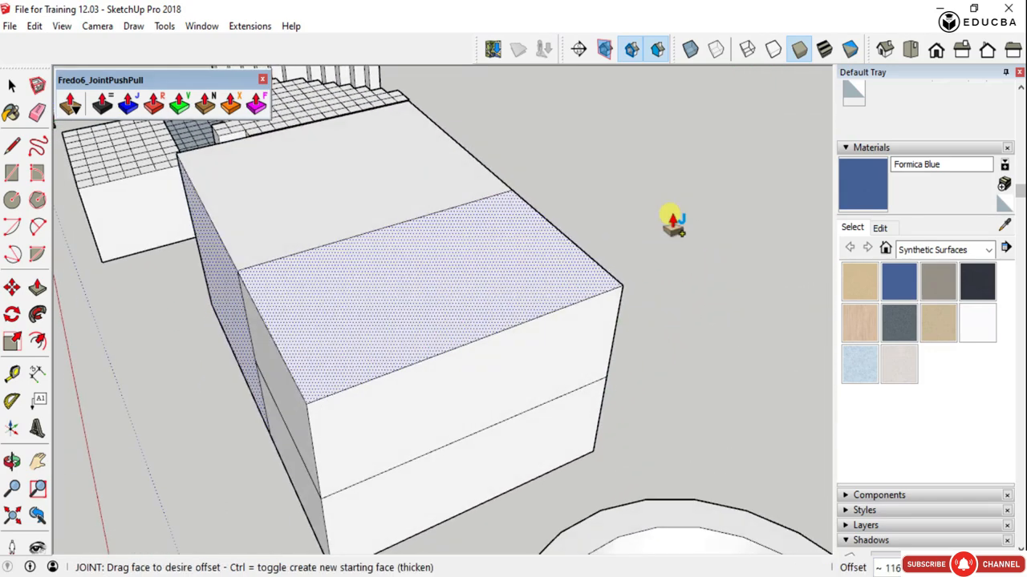
- Thicken the selected box faces outward with Joint Push Pull, using an offset of 200 mm
click(102, 105)
click(328, 302)
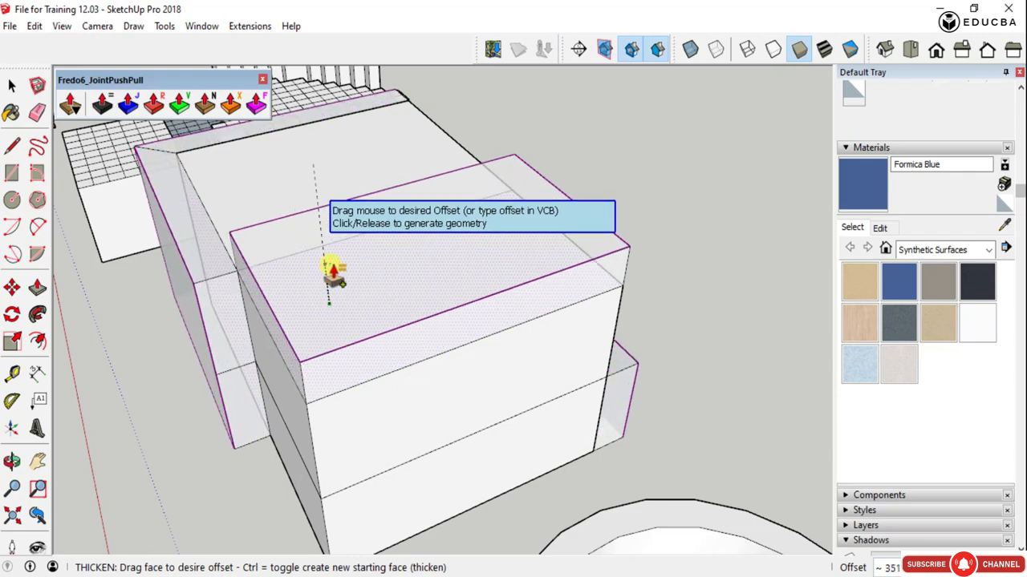
scroll(337, 226, down, 6)
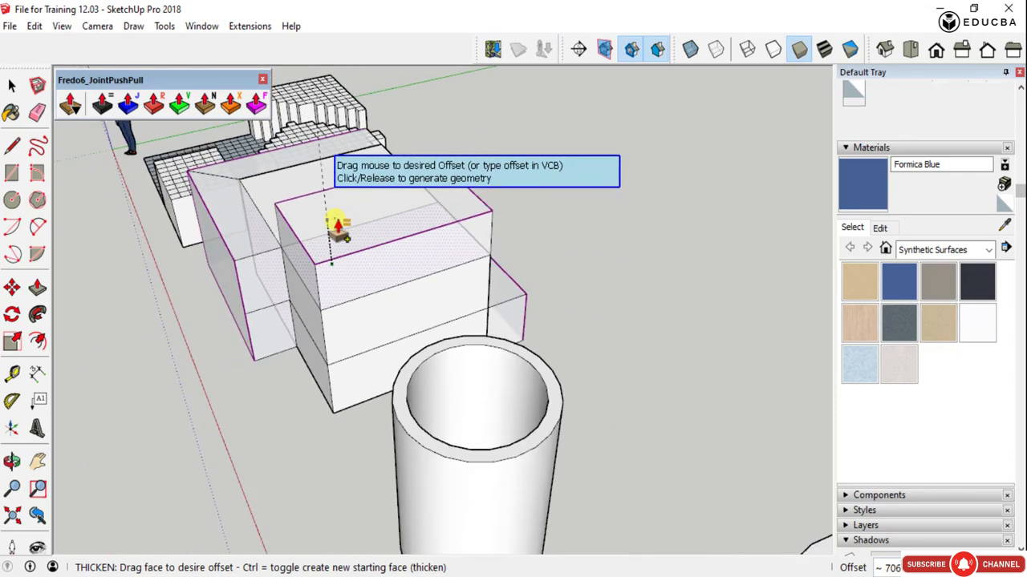
middle_drag(337, 225, 161, 188)
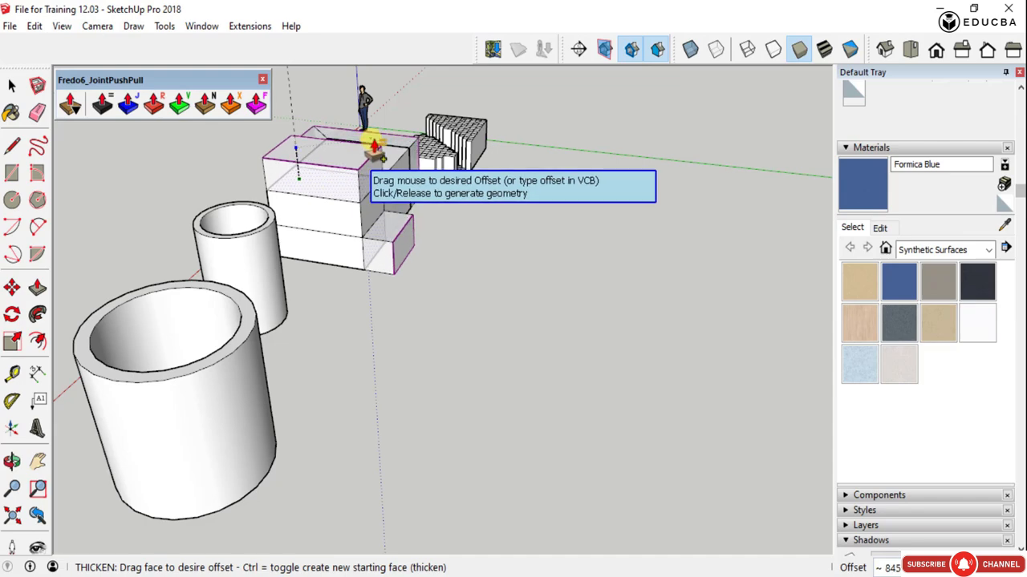
scroll(371, 146, up, 3)
middle_drag(372, 146, 692, 151)
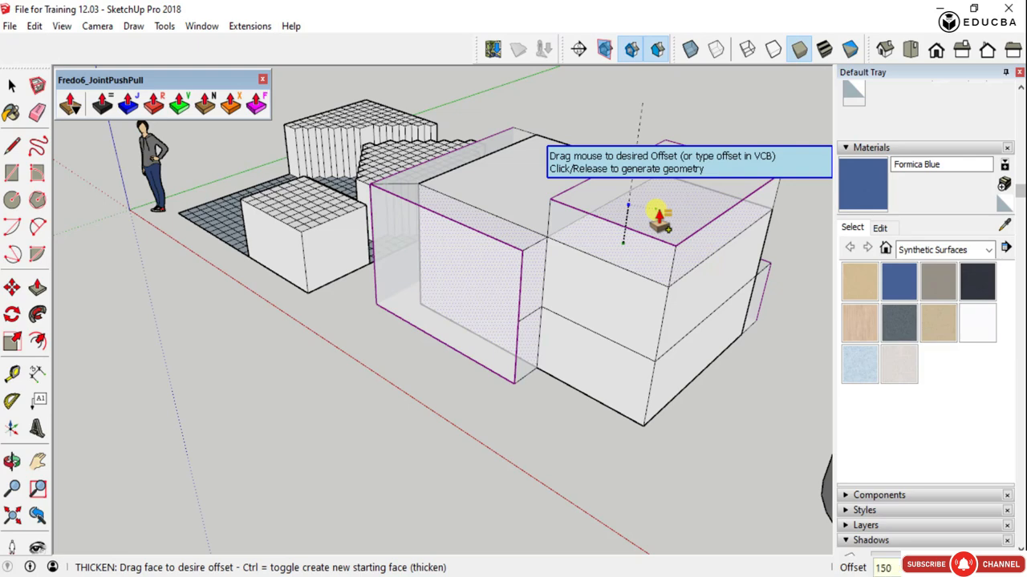
click(658, 215)
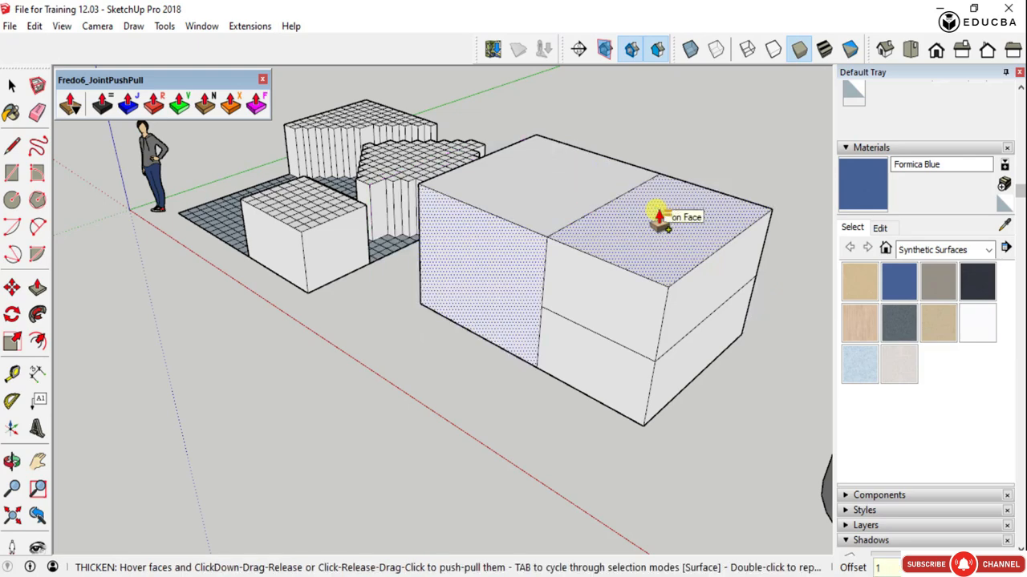
click(676, 262)
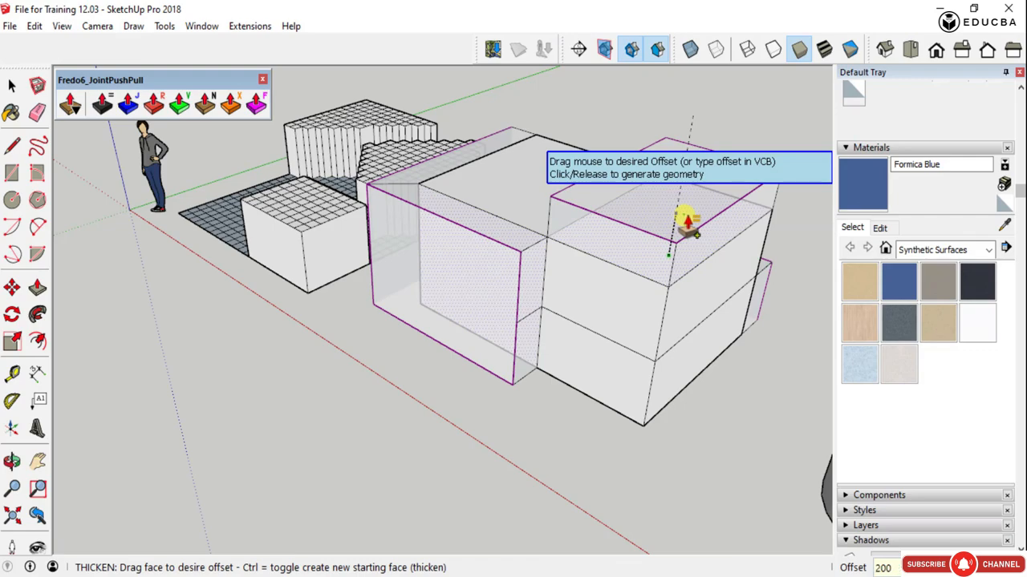
key(Return)
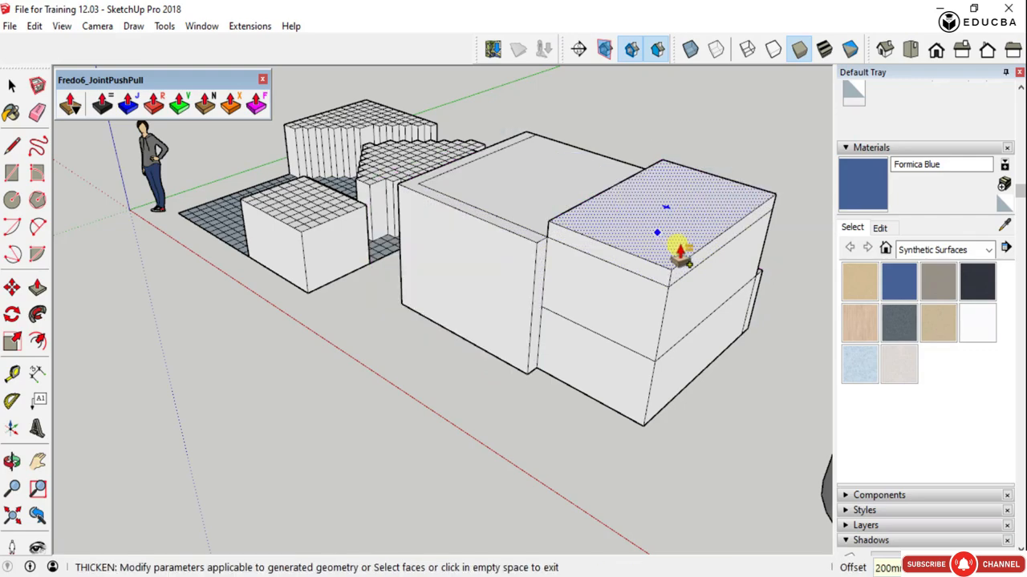
- Examine the corner where the adjacent thickened side and end faces of the box meet, and undo the thickening
middle_drag(654, 253, 318, 327)
scroll(197, 284, up, 3)
scroll(318, 323, down, 3)
scroll(413, 319, up, 6)
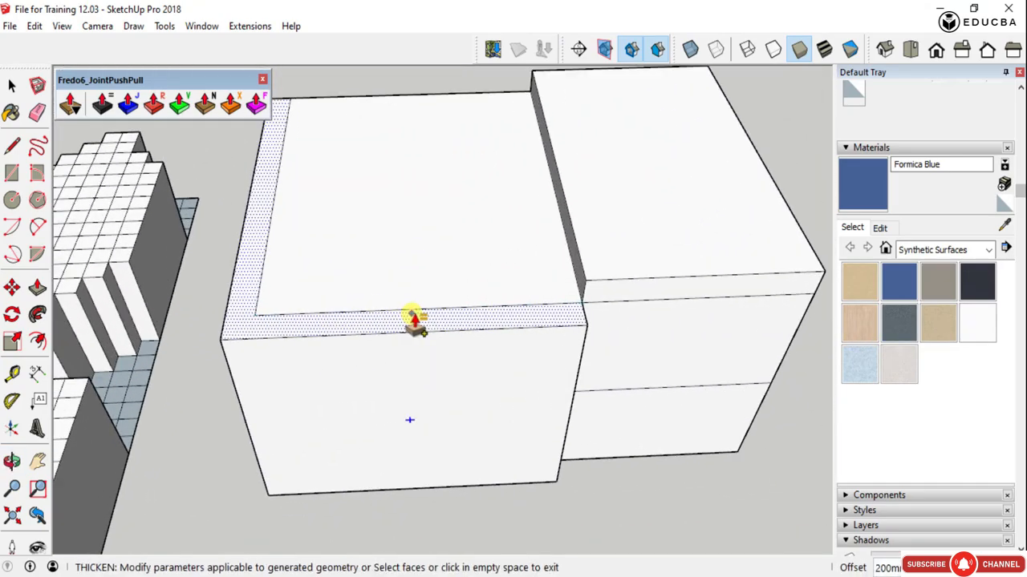
scroll(376, 324, down, 3)
scroll(353, 309, up, 4)
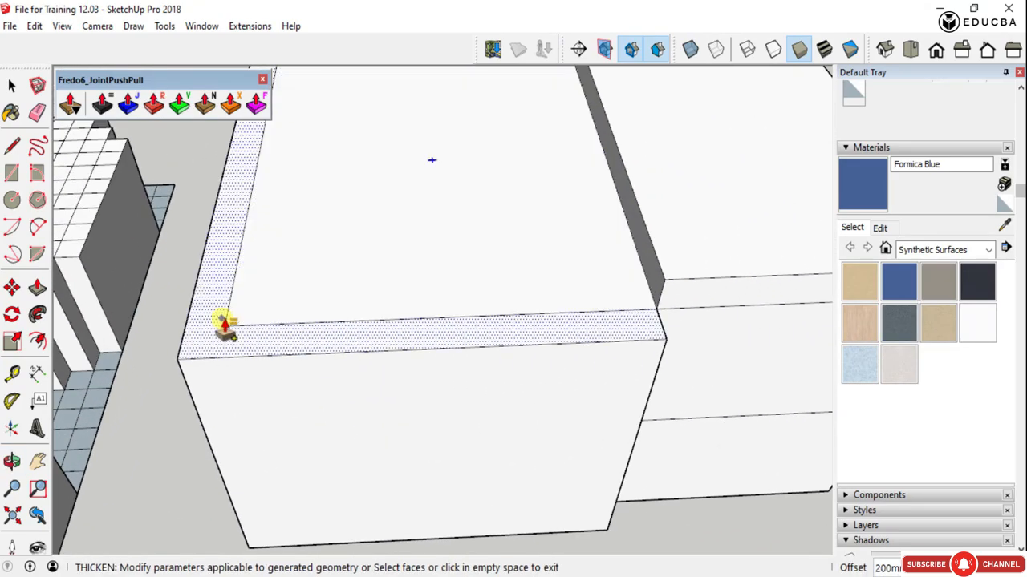
scroll(241, 324, up, 2)
scroll(276, 325, down, 4)
middle_drag(222, 348, 510, 398)
scroll(422, 321, down, 2)
key(space)
scroll(433, 340, up, 4)
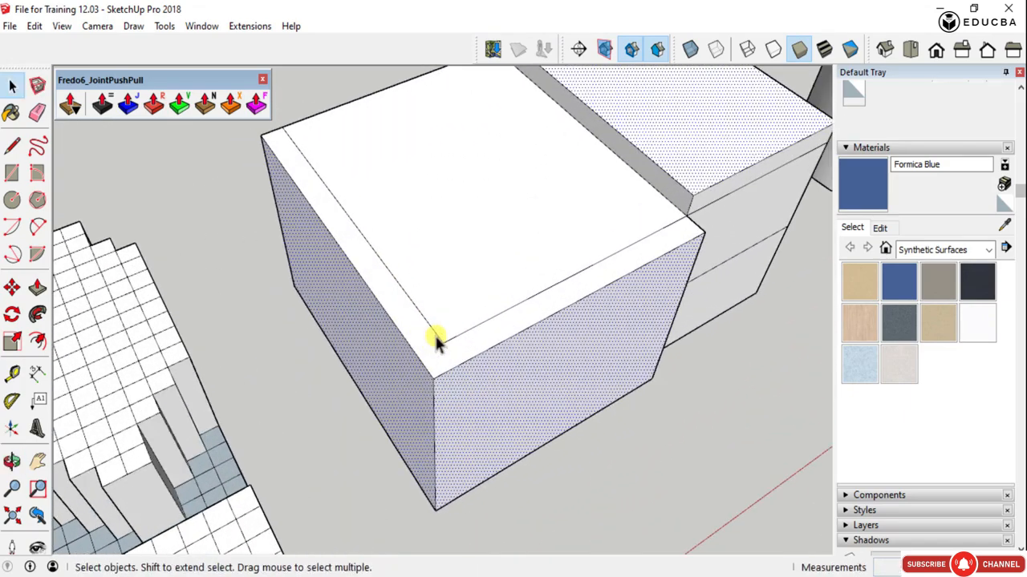
scroll(429, 341, up, 3)
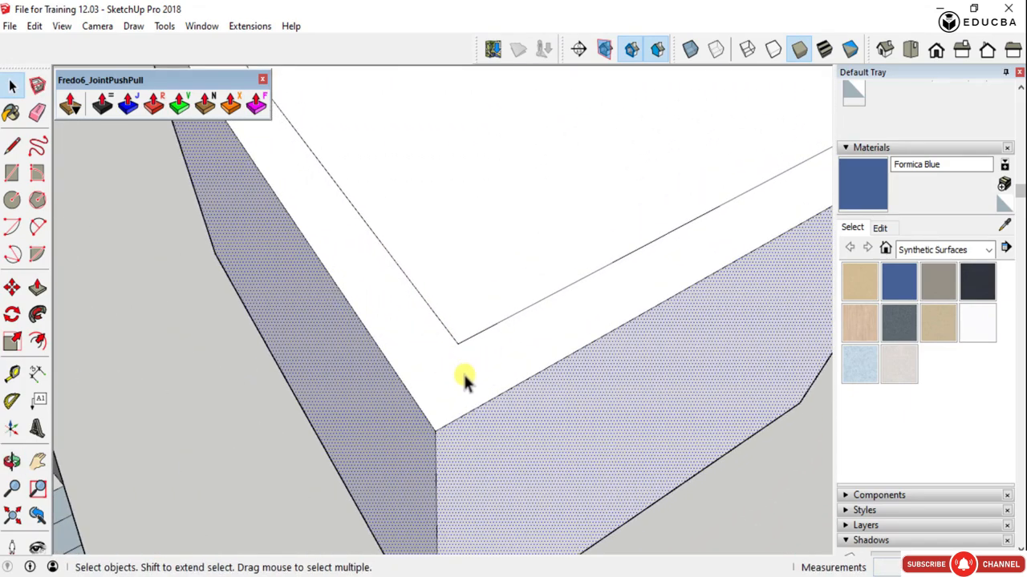
scroll(391, 320, down, 3)
middle_drag(391, 320, 199, 277)
scroll(292, 222, up, 3)
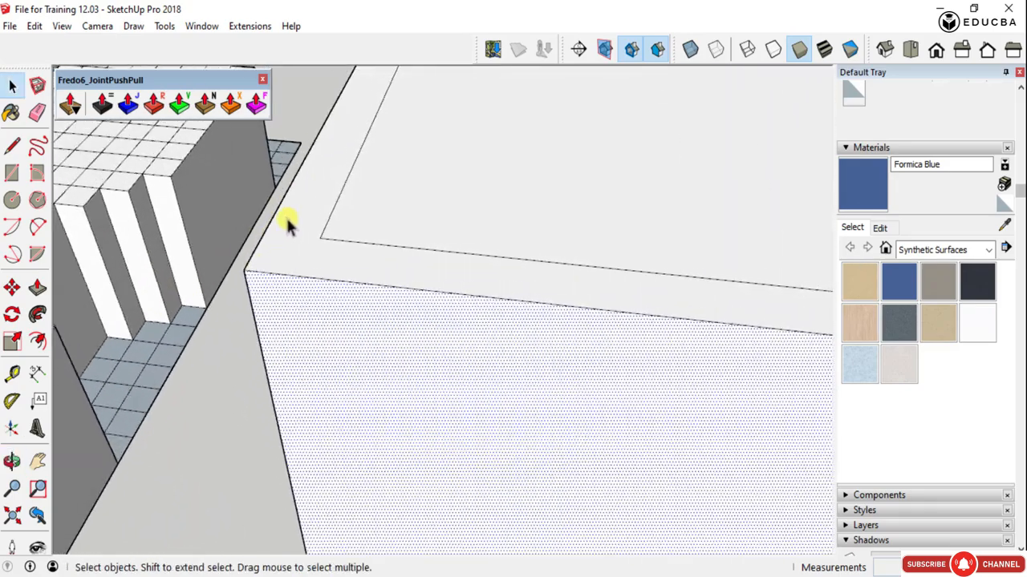
scroll(300, 248, down, 5)
middle_drag(314, 321, 395, 324)
key(ctrl+z)
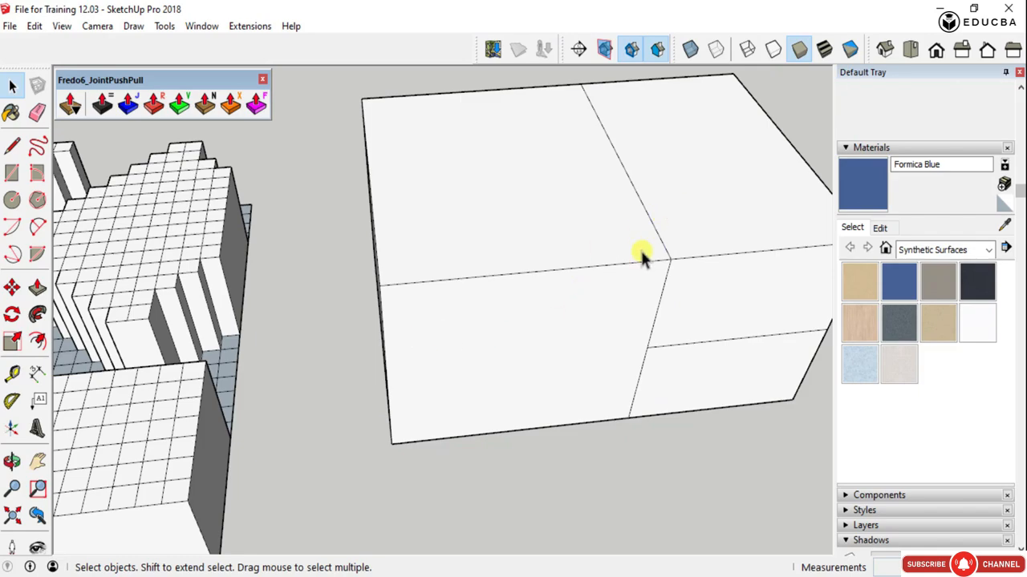
- Select both large side faces of the box, the upper section beside one of them, and the lower section of the divided end
click(413, 355)
middle_drag(403, 275, 235, 429)
scroll(304, 381, down, 5)
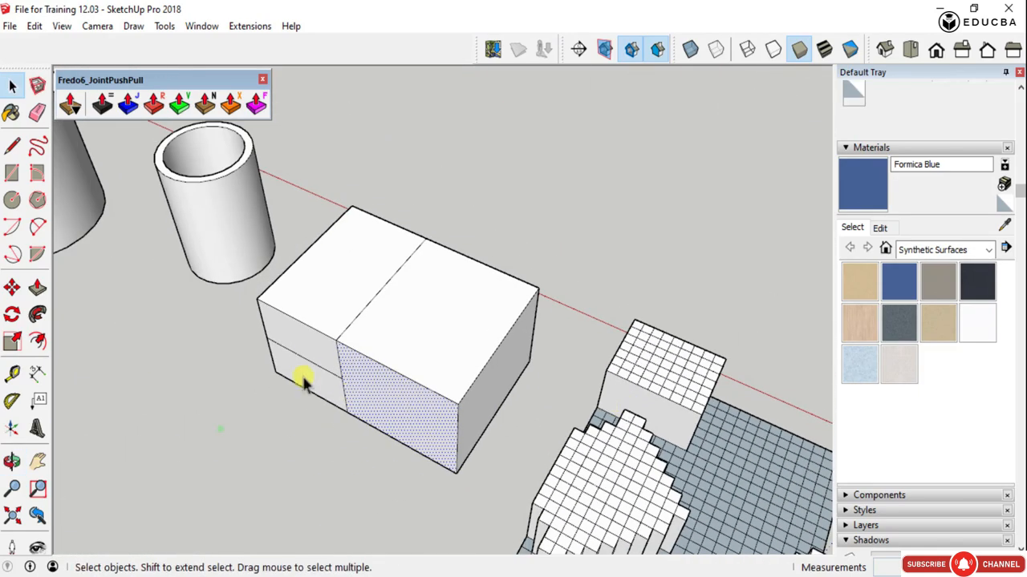
middle_drag(270, 329, 446, 474)
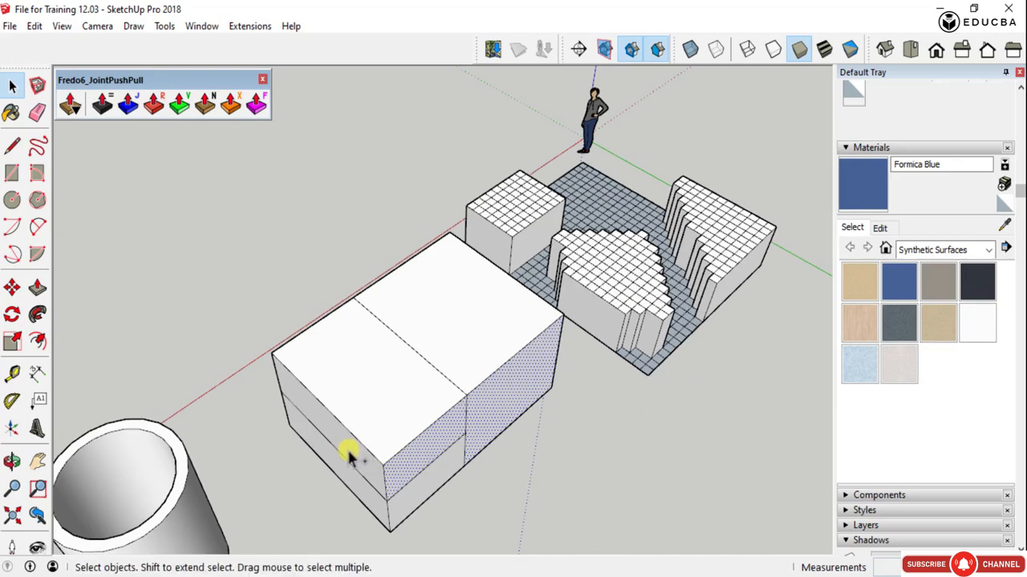
middle_drag(303, 419, 144, 359)
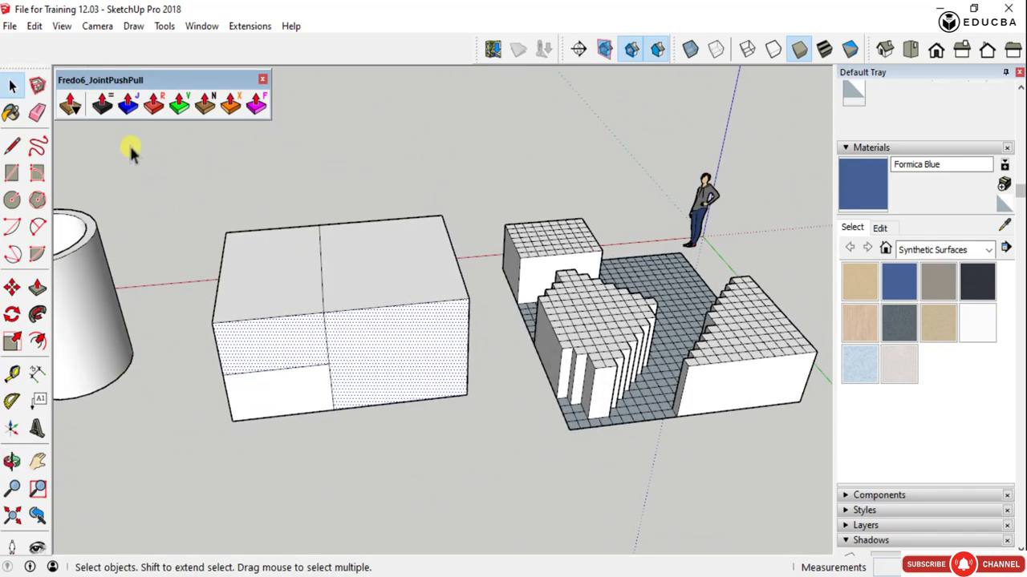
- Thicken the selected box faces by an offset of 500 mm with Joint Push Pull, and undo the thickening
click(103, 104)
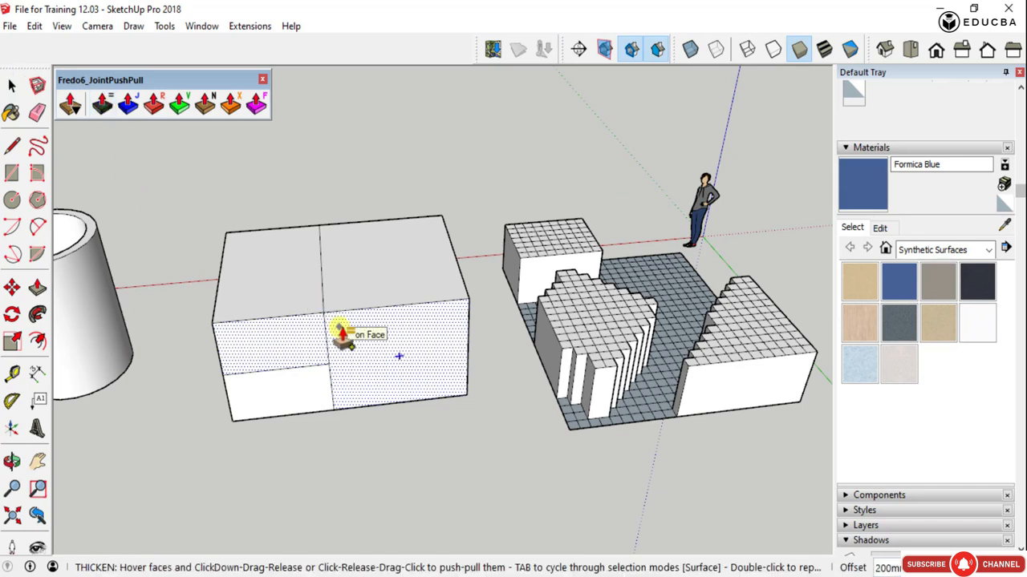
drag(342, 335, 363, 393)
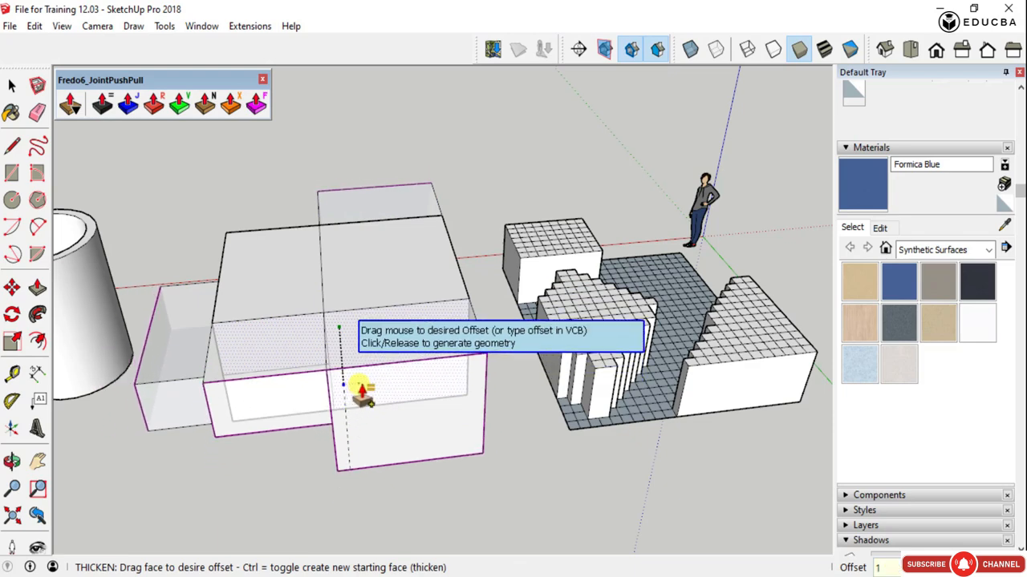
key(Escape)
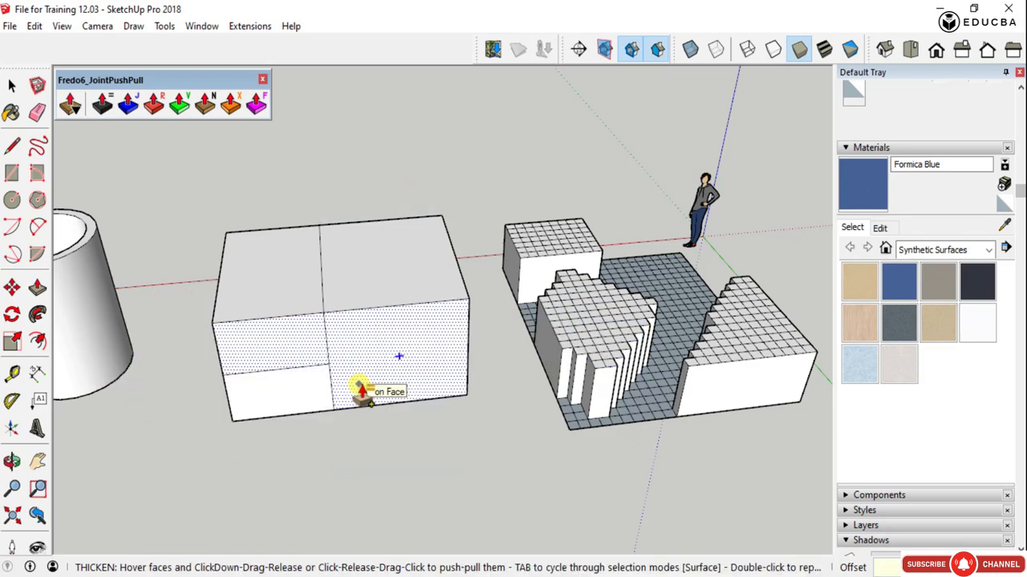
key(Return)
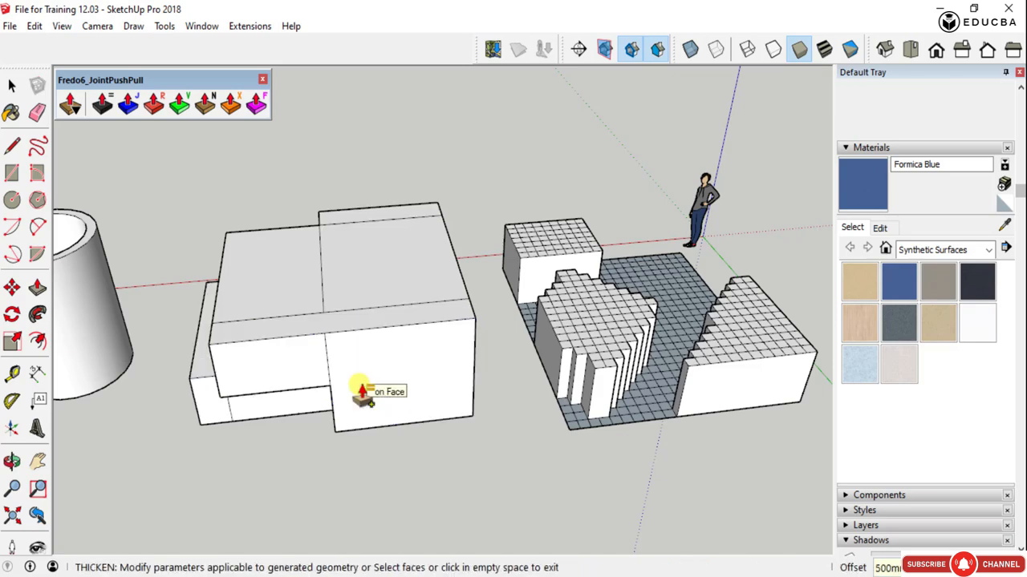
key(ctrl+z)
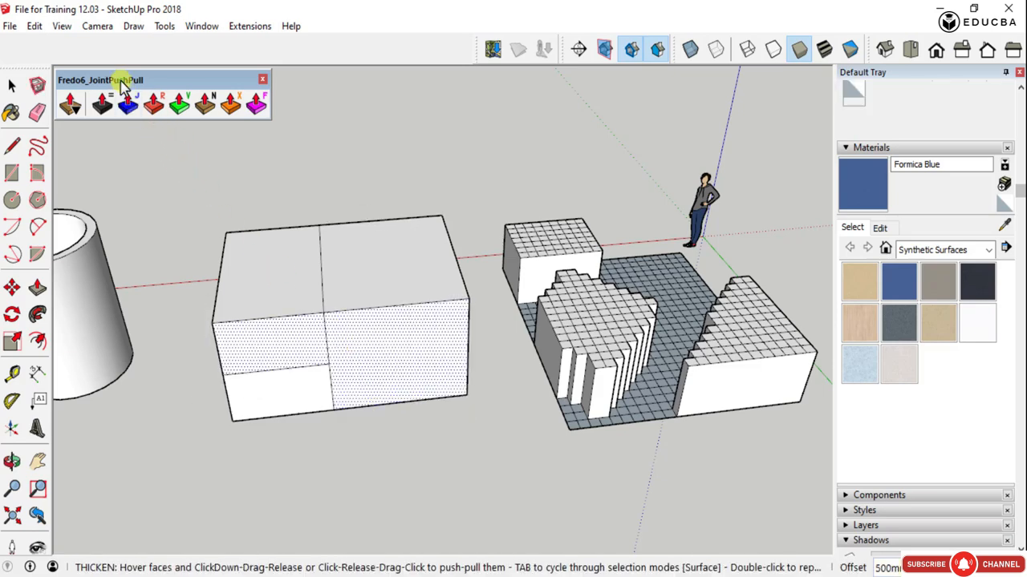
- Move the JointPushPull toolbar clear of the tool options and try a Joint-type push-pull on the selected box faces
drag(121, 80, 135, 125)
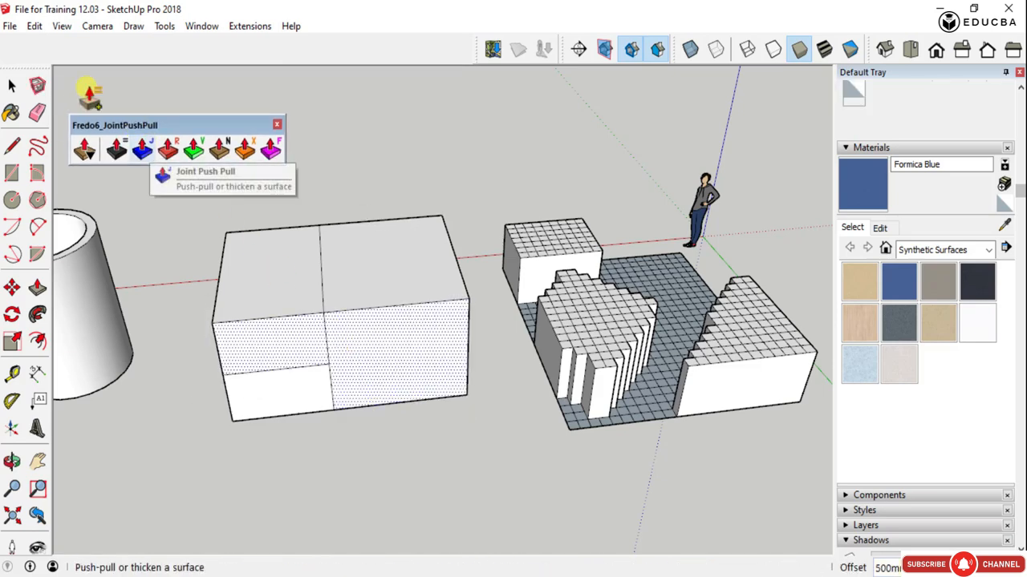
click(141, 146)
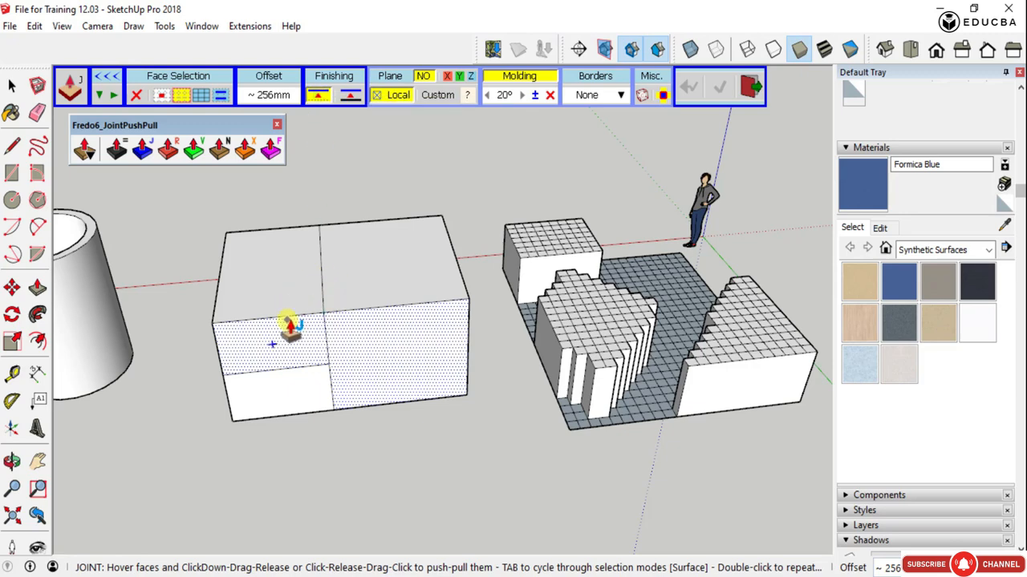
click(272, 344)
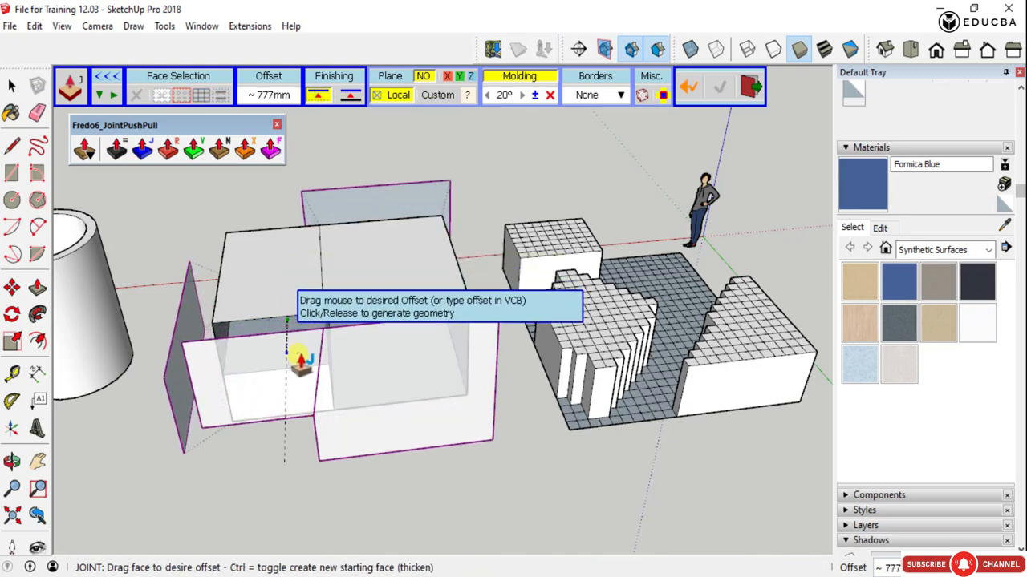
click(293, 361)
middle_drag(287, 362, 390, 390)
- Select three separate box faces: the upper section of the divided side, the lower end section, and the large face on the opposite side
key(space)
click(353, 373)
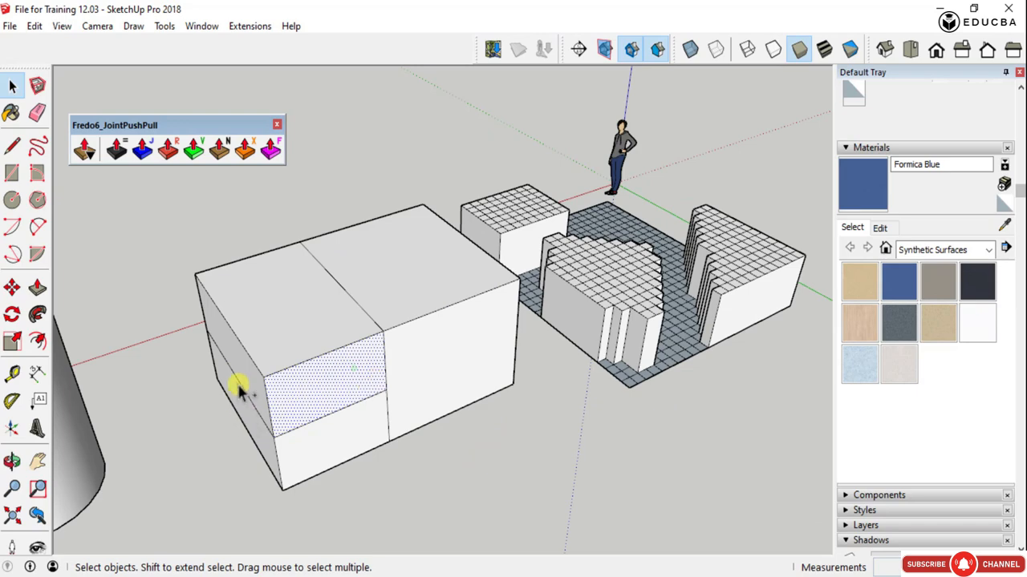
middle_drag(234, 393, 498, 365)
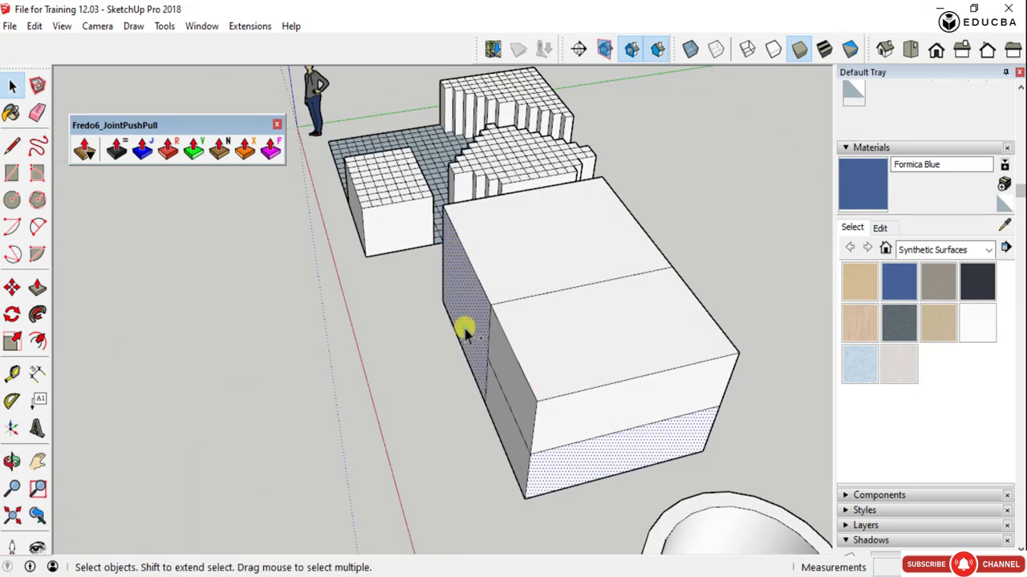
- Try pulling the selected large side face of the box outward with the standard Push/Pull
key(p)
drag(479, 331, 449, 339)
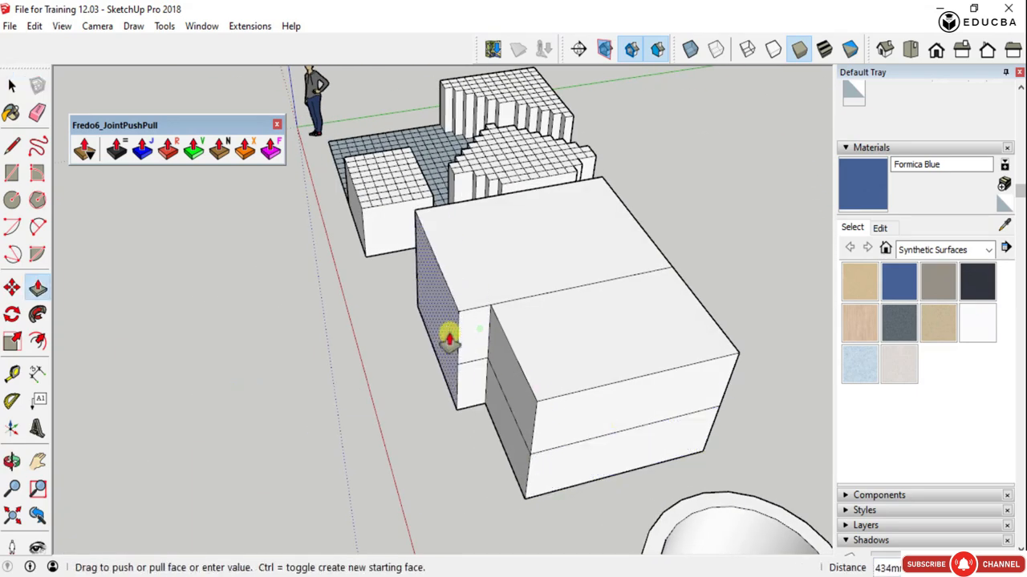
key(j)
key(space)
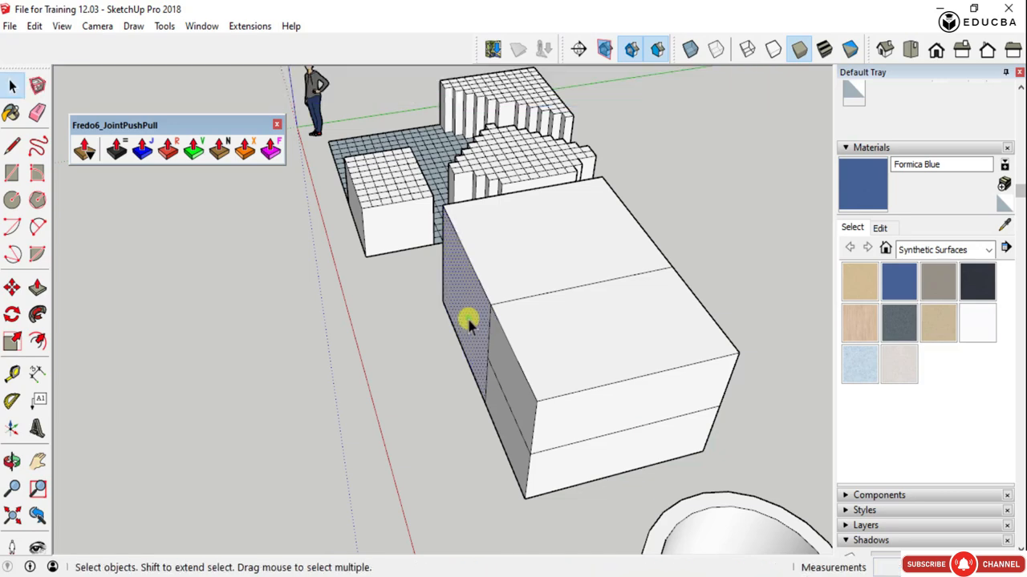
- Add the lower section of the divided side to the face selection, leaving the large face beside it unselected
middle_drag(571, 385, 247, 330)
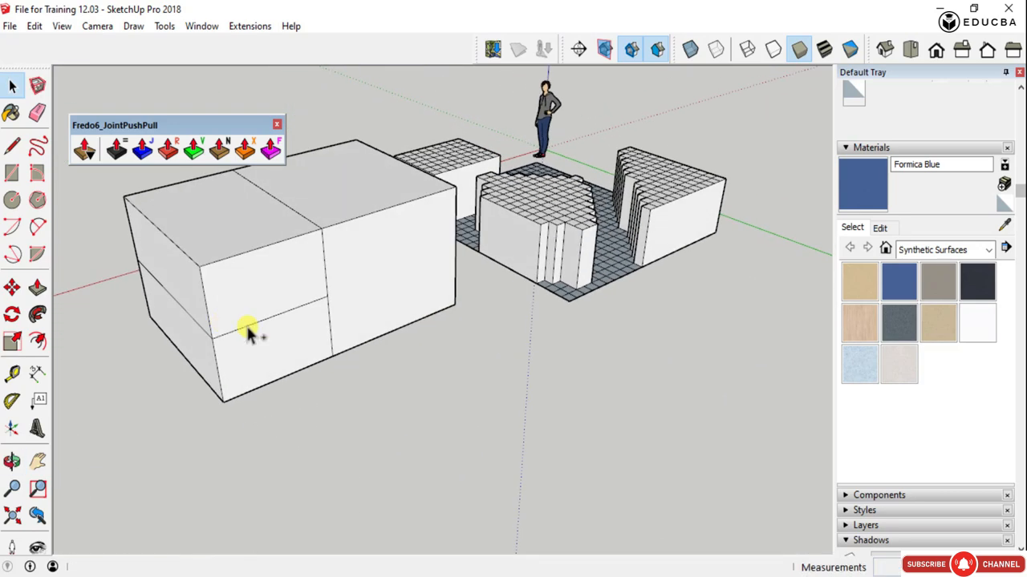
shift+click(310, 348)
shift+click(408, 271)
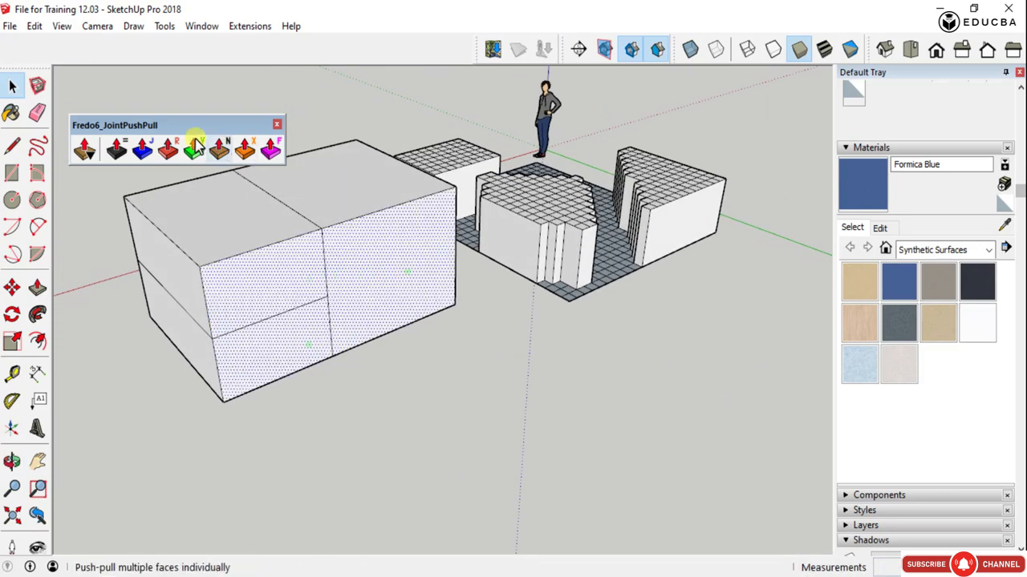
shift+click(365, 273)
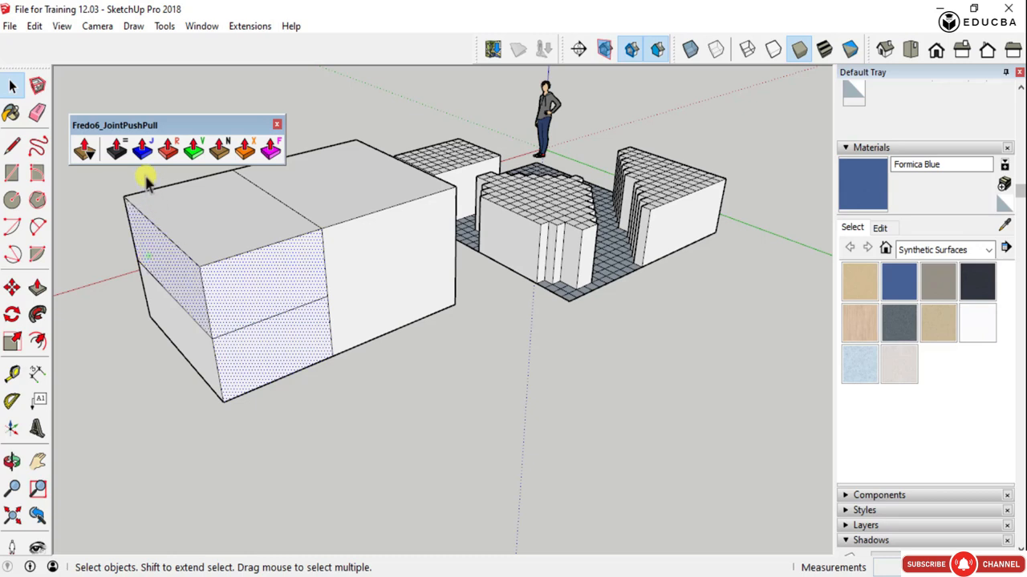
- Push-pull the selected box faces by an offset of 400 mm with Joint Push Pull, and undo the result
click(141, 149)
click(231, 322)
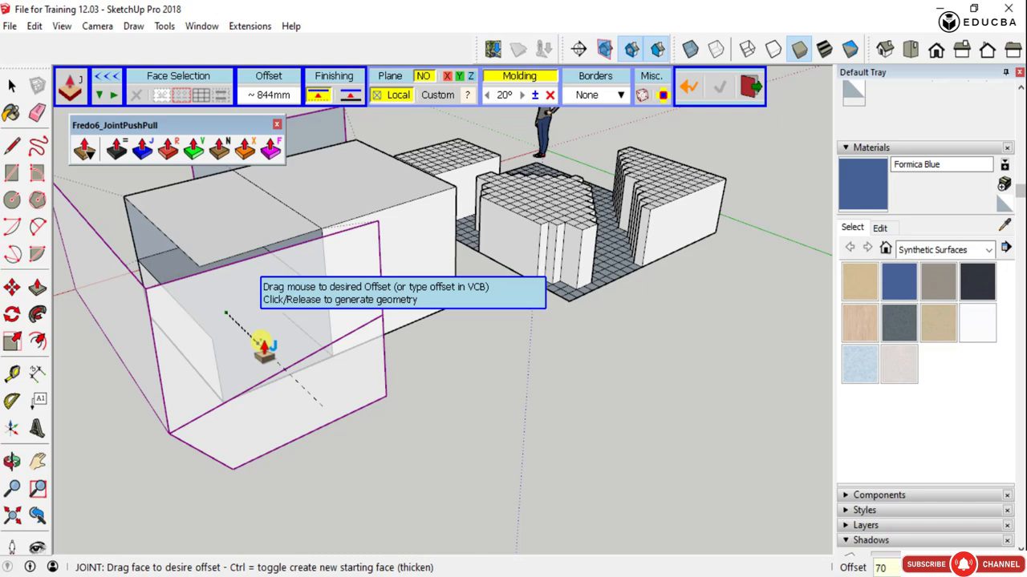
key(Return)
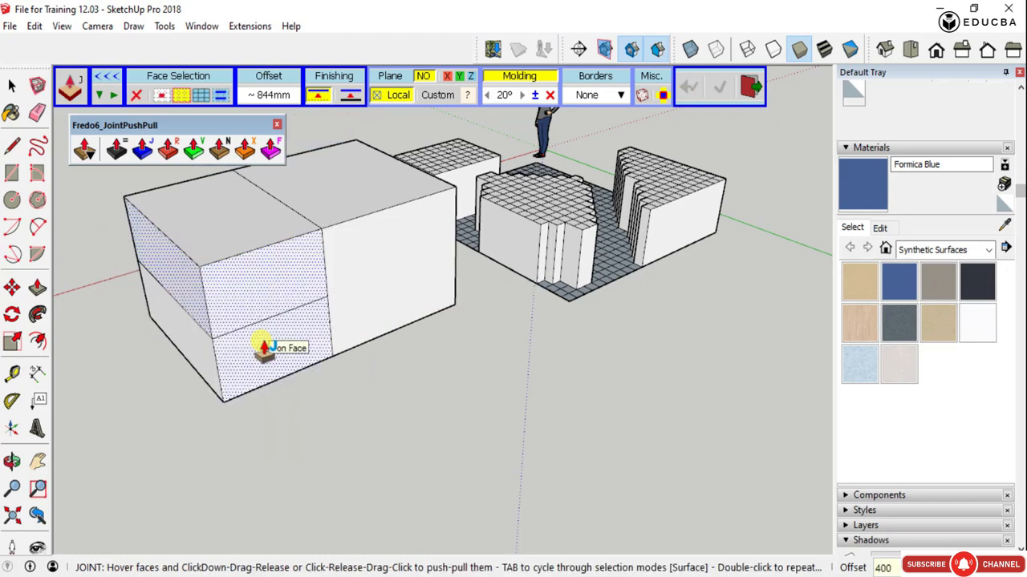
click(264, 347)
text(400)
key(Return)
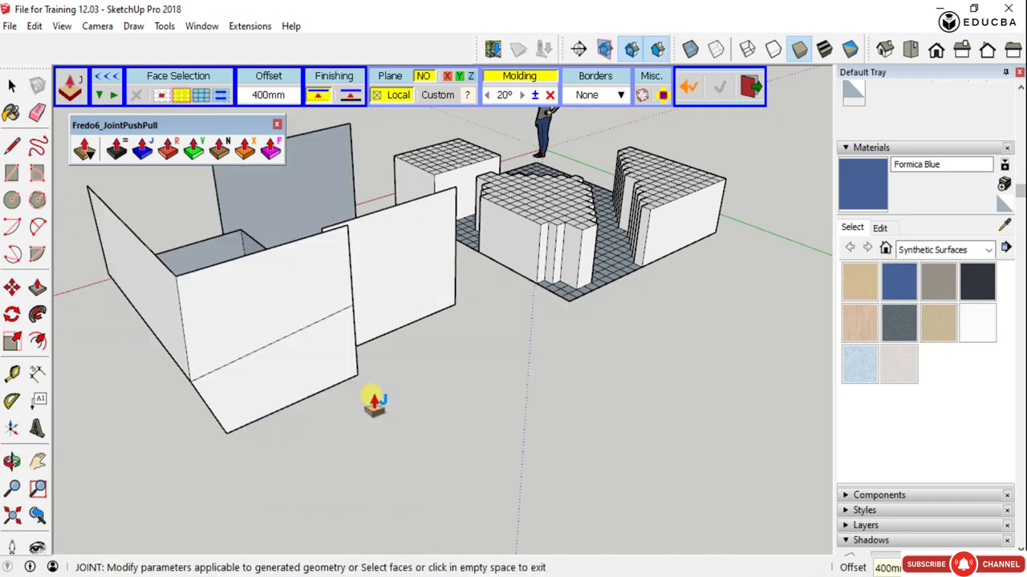
middle_drag(373, 399, 442, 300)
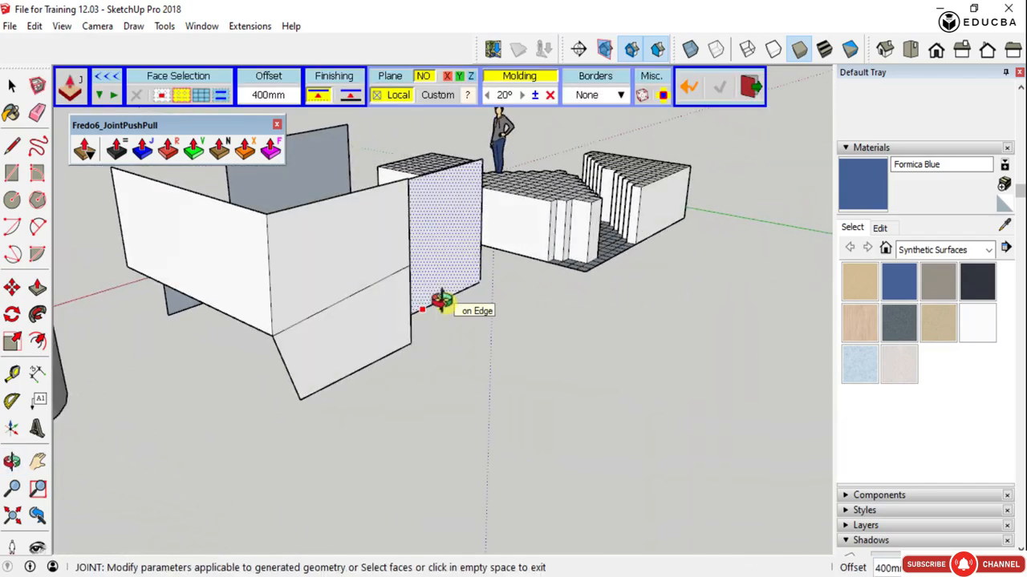
key(ctrl+z)
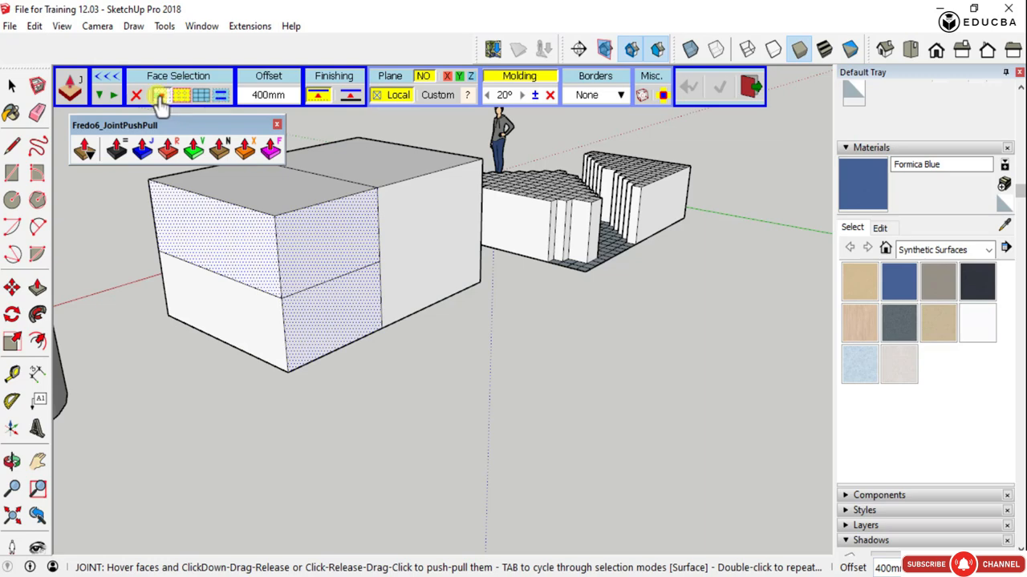
- Try Joint push-pulls on the box faces with different face selection modes, cancel each one and leave the tool
drag(324, 242, 353, 263)
key(Escape)
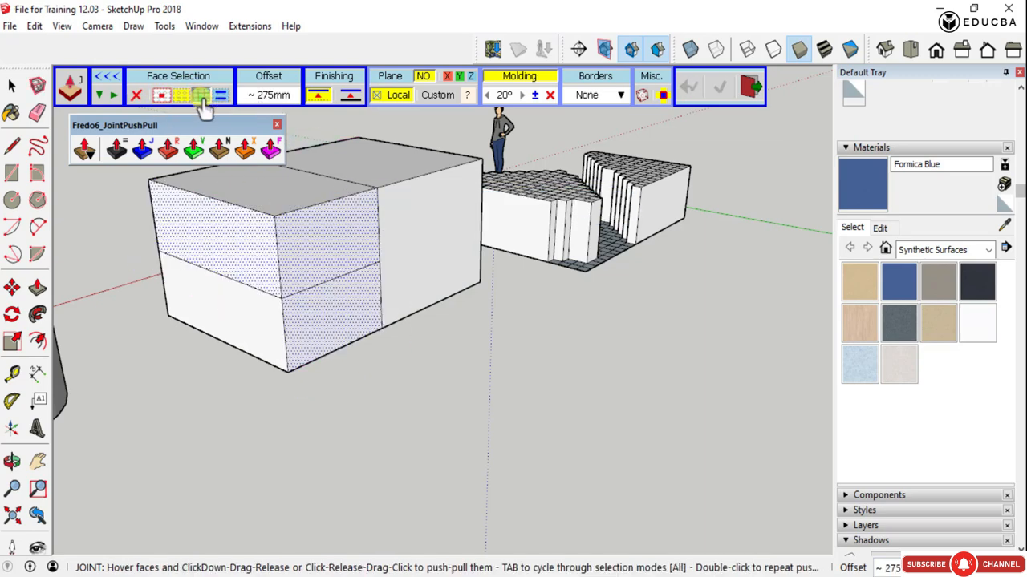
drag(368, 238, 387, 261)
key(Escape)
scroll(403, 351, down, 2)
middle_drag(404, 350, 382, 339)
key(space)
scroll(390, 344, down, 3)
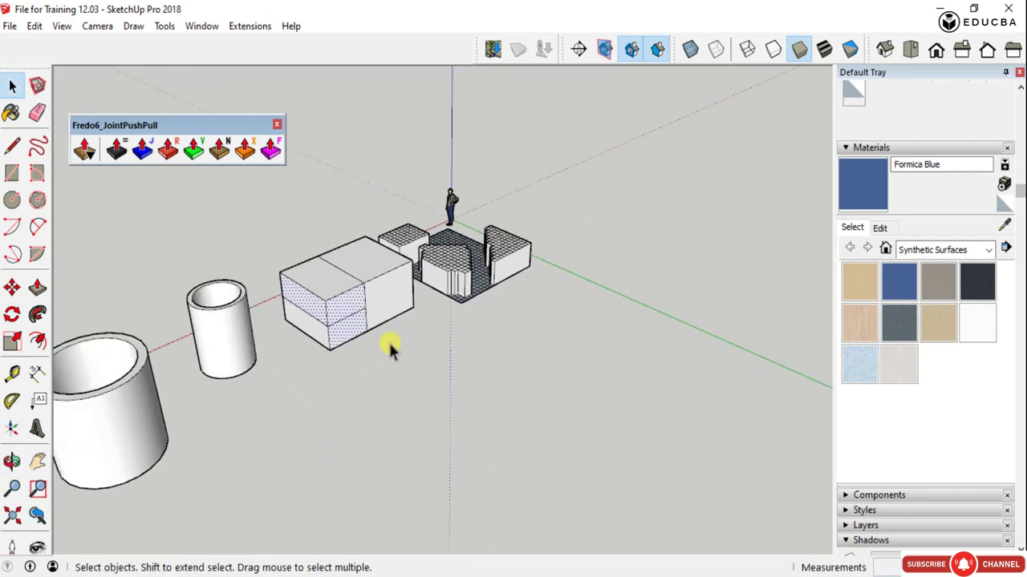
- Thicken the outer face of the hollow cylinder beside the box by 300 mm with Joint Push Pull, keeping the original face
scroll(231, 316, up, 4)
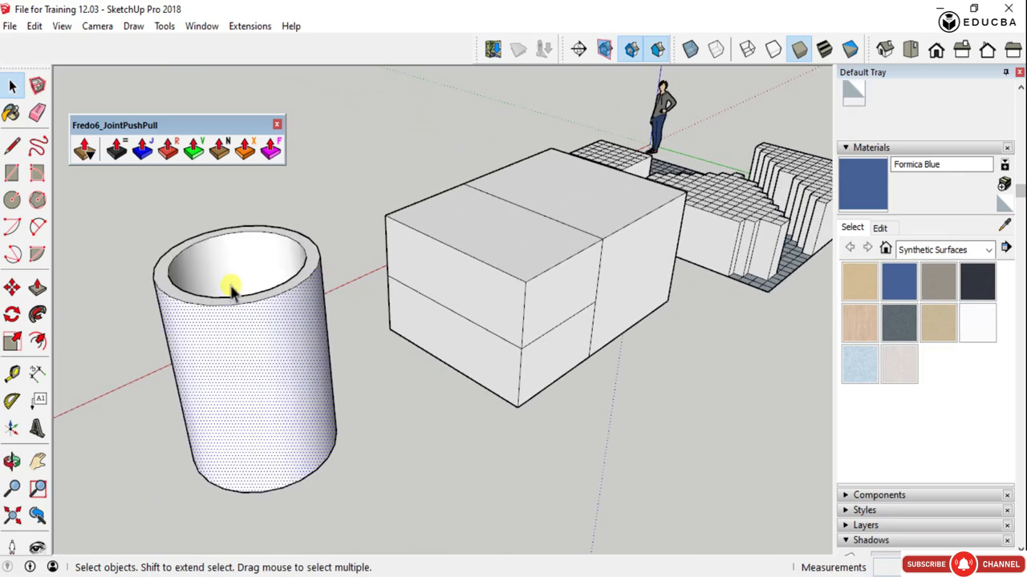
click(142, 148)
click(238, 312)
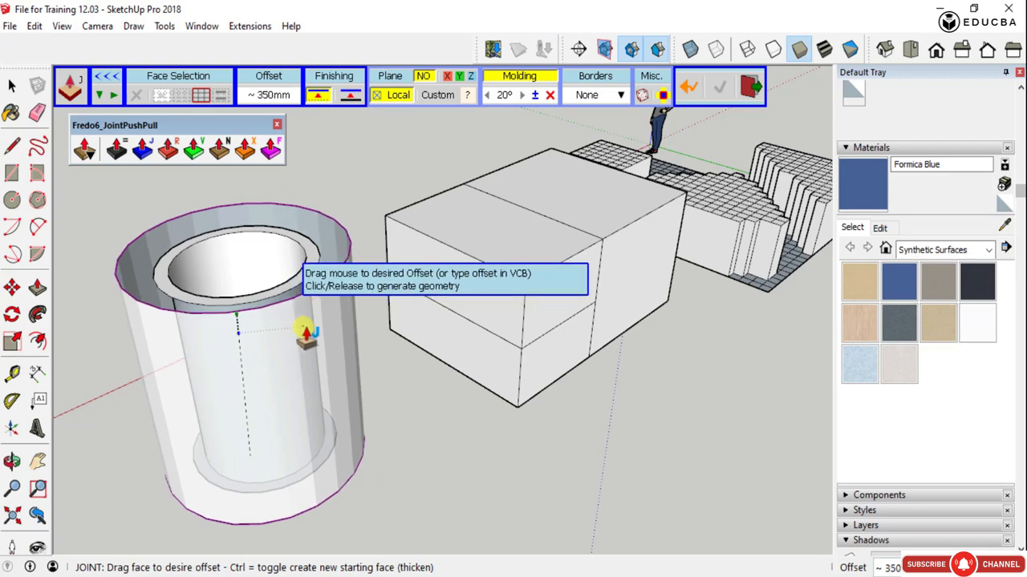
click(346, 103)
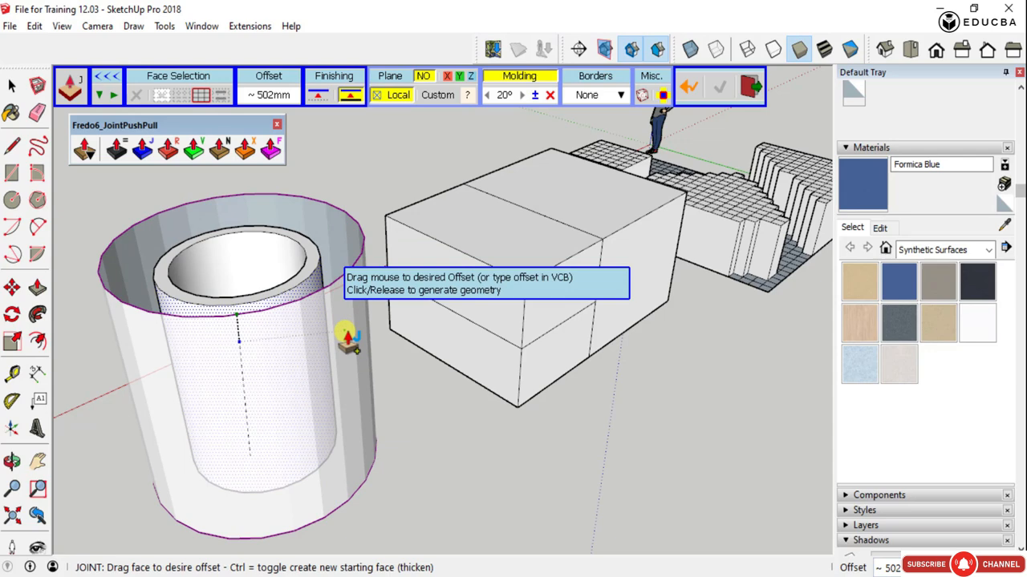
key(Return)
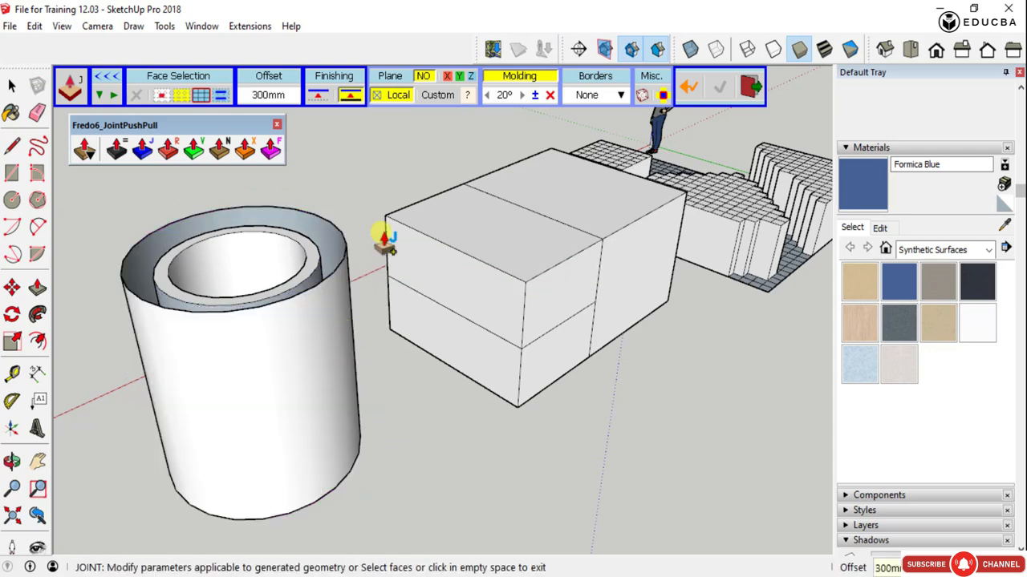
middle_drag(217, 291, 458, 294)
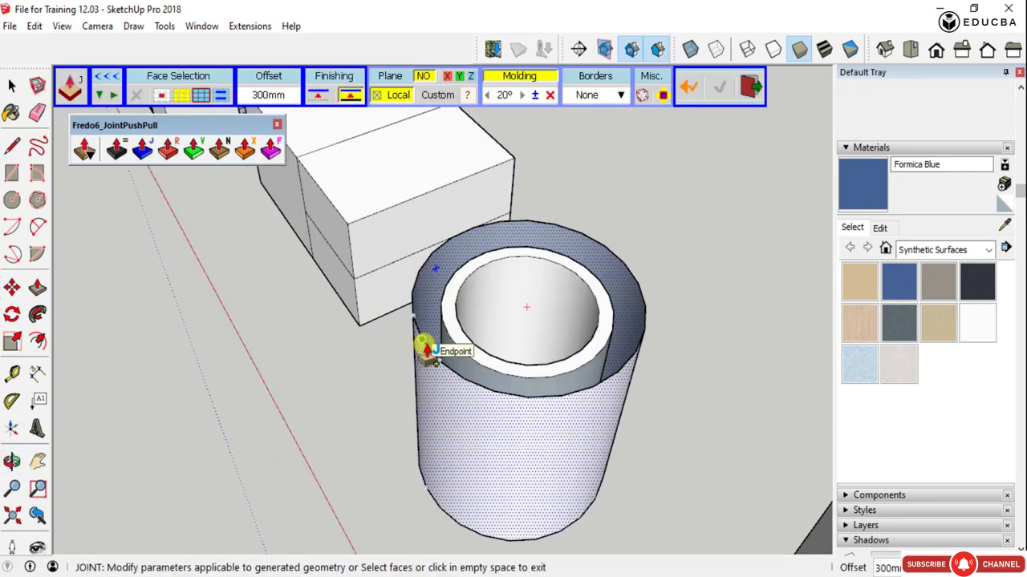
click(329, 391)
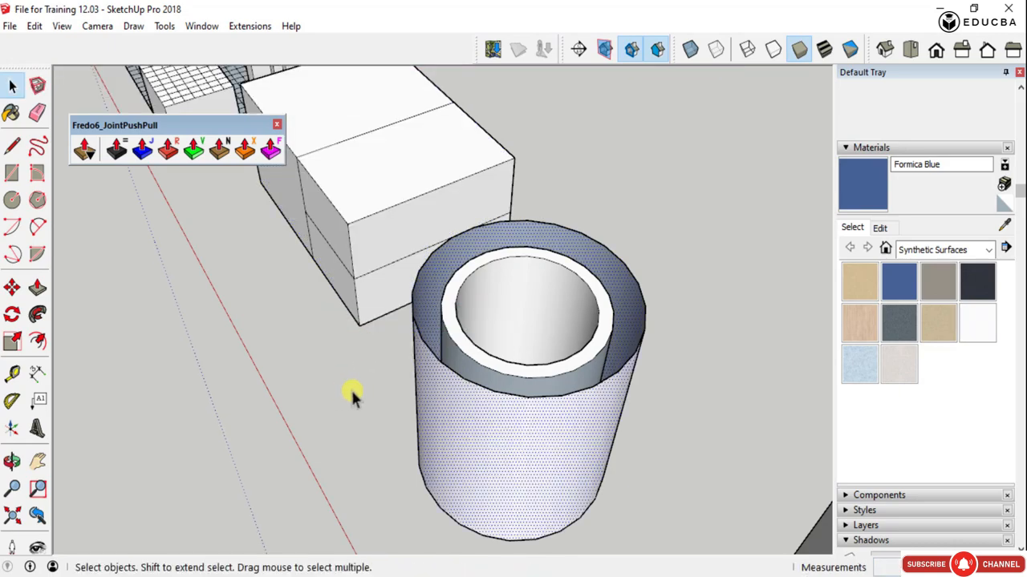
- Select the three adjoining faces of the box's undivided half: its top section, end face and large side face
middle_drag(351, 388, 485, 328)
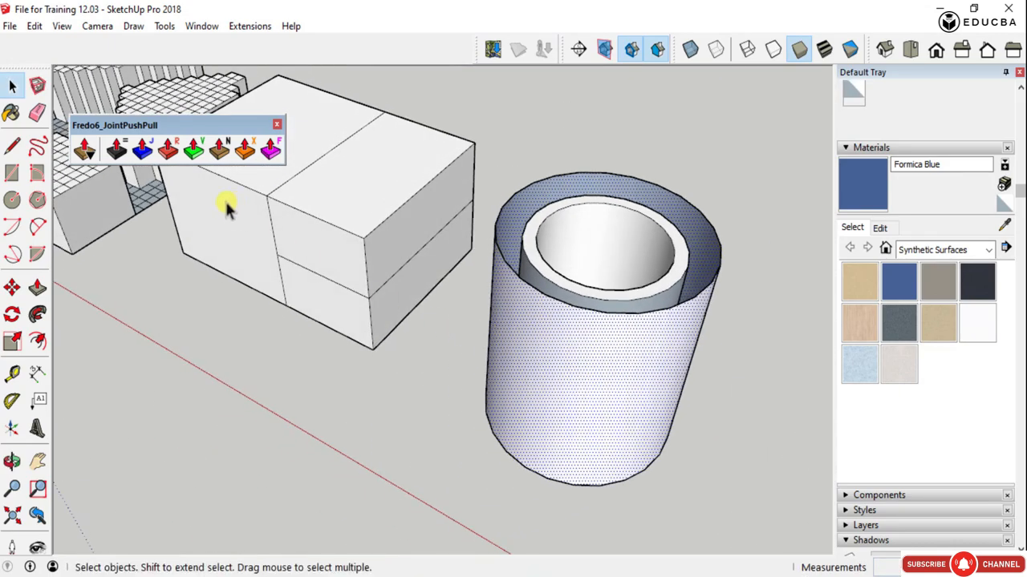
scroll(227, 207, down, 4)
scroll(253, 216, up, 5)
middle_drag(235, 234, 433, 241)
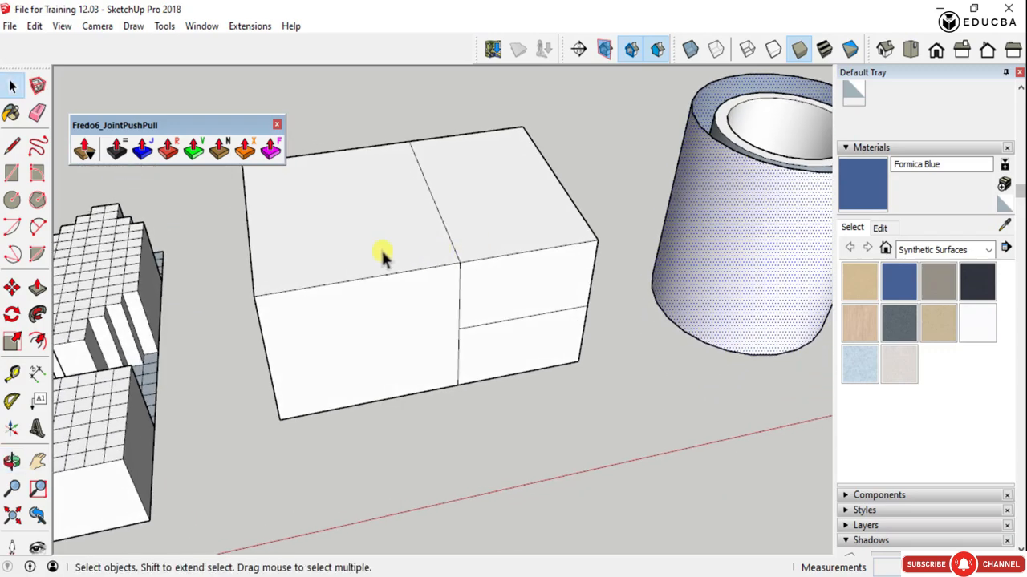
scroll(351, 308, down, 4)
middle_drag(353, 308, 559, 296)
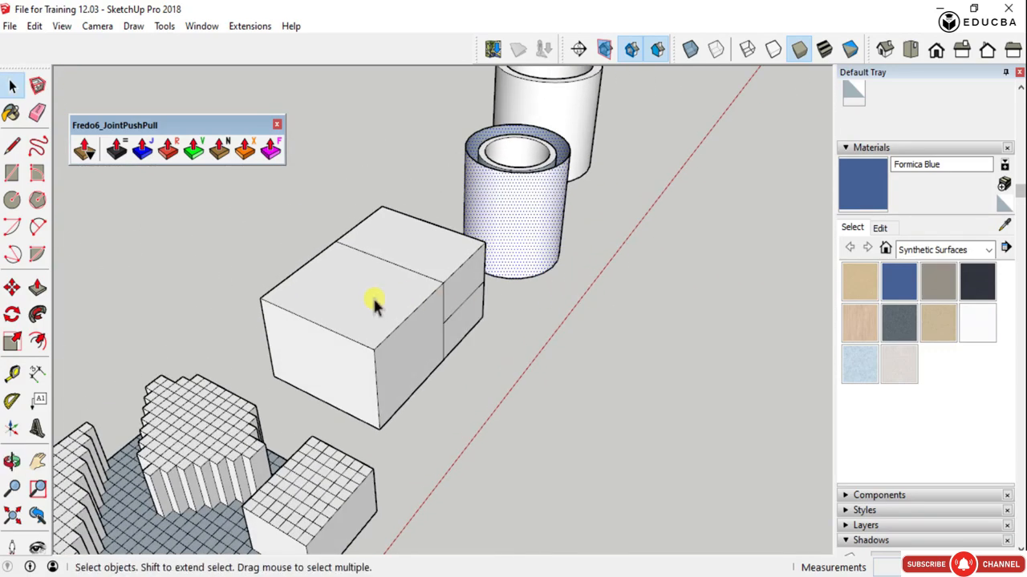
scroll(371, 314, up, 4)
click(369, 321)
ctrl+click(350, 401)
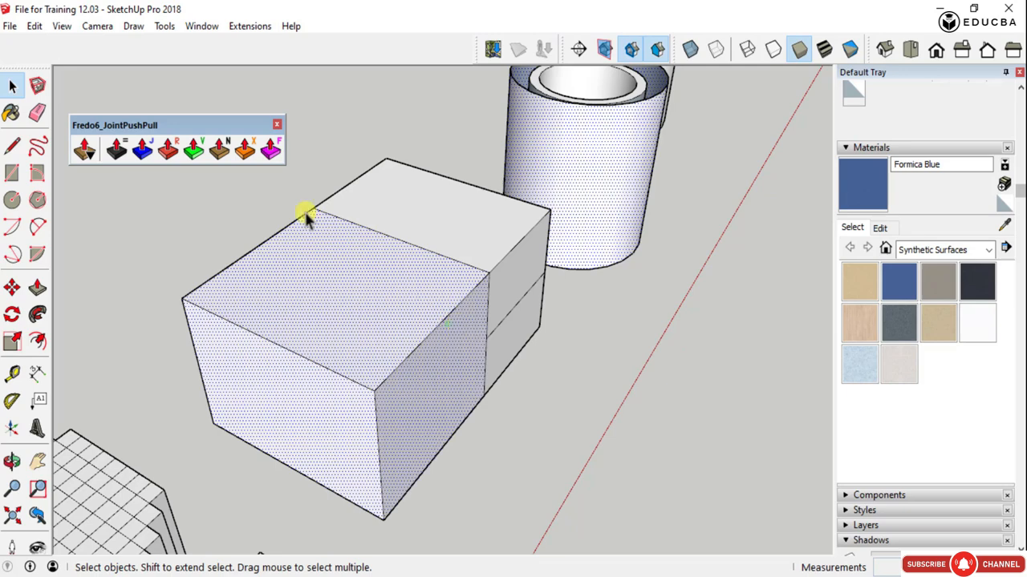
- Start a Round Push Pull on the selected faces of the box
click(168, 150)
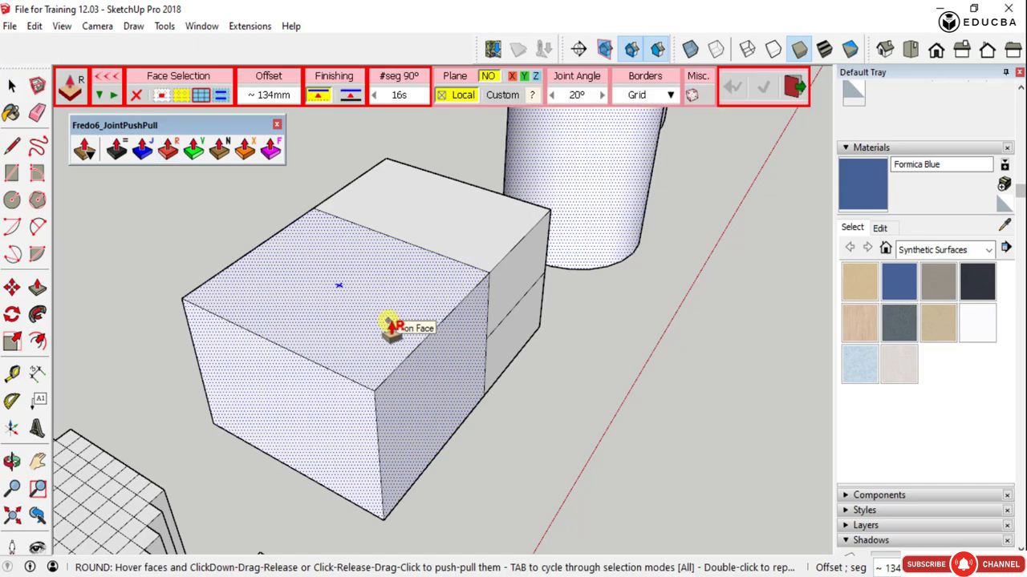
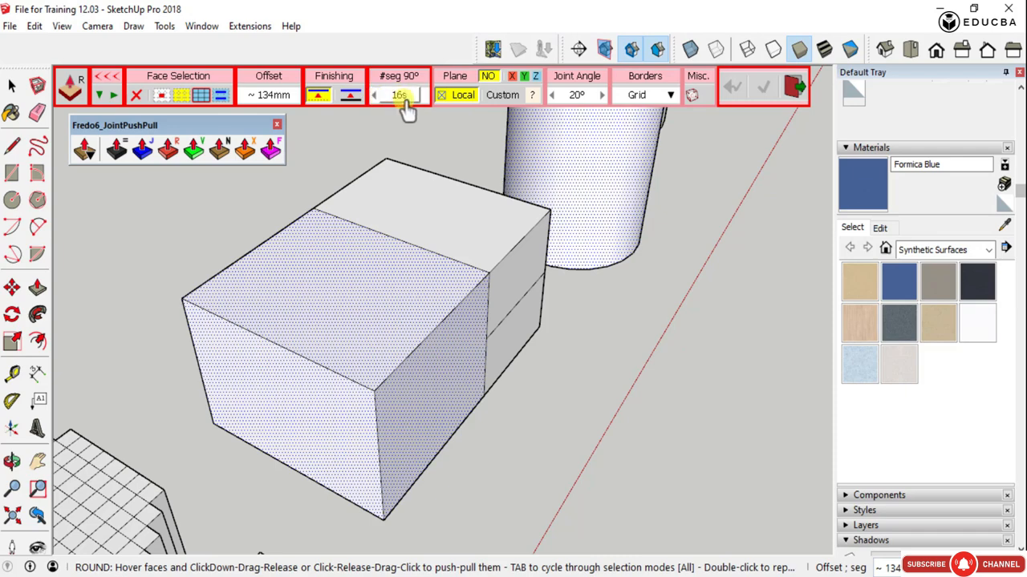
click(406, 107)
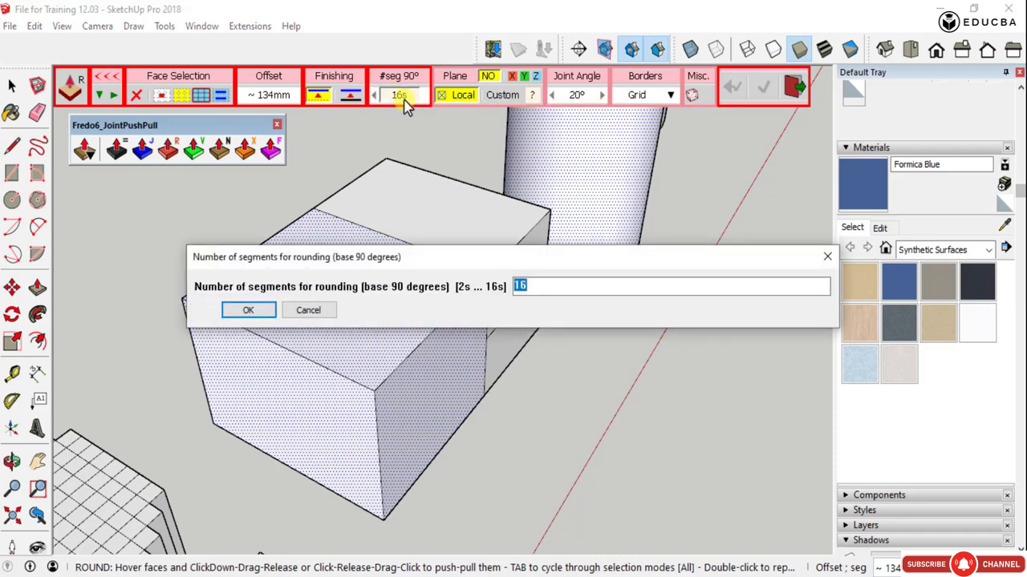
click(241, 310)
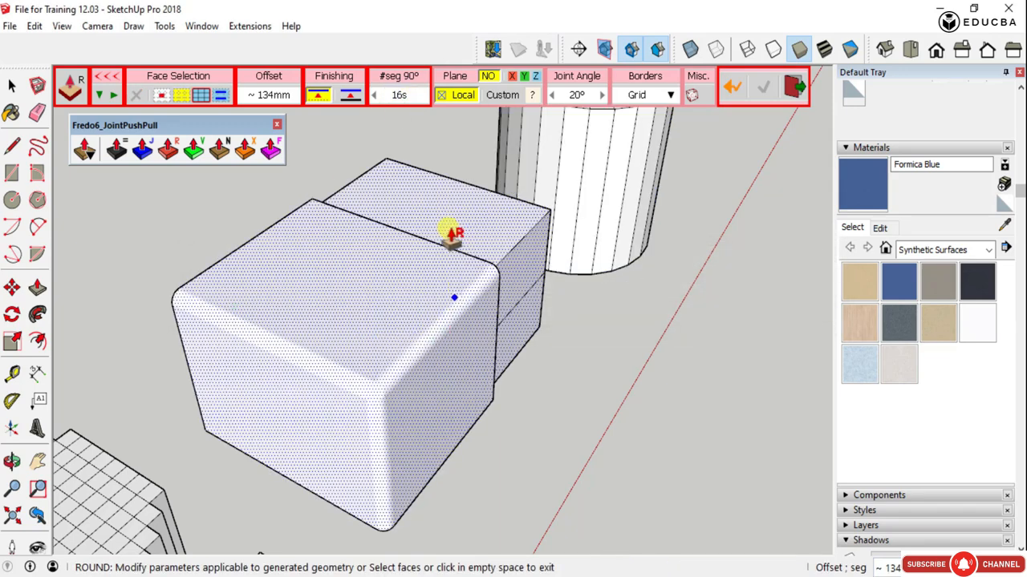
key(ctrl+z)
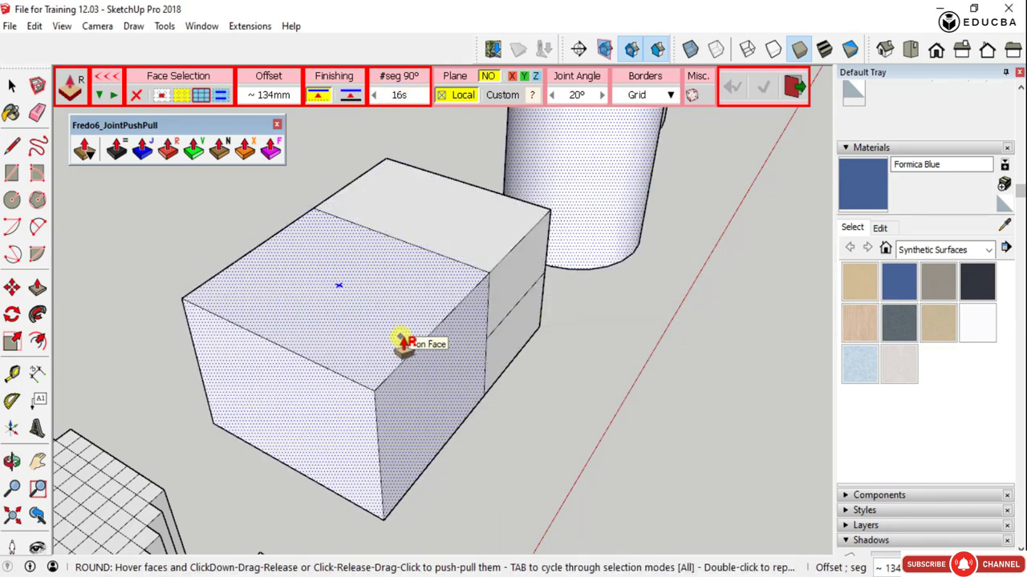
- Round Push Pull the selected box and cylinder faces outward by 200 mm with 16 segments per 90°
click(400, 337)
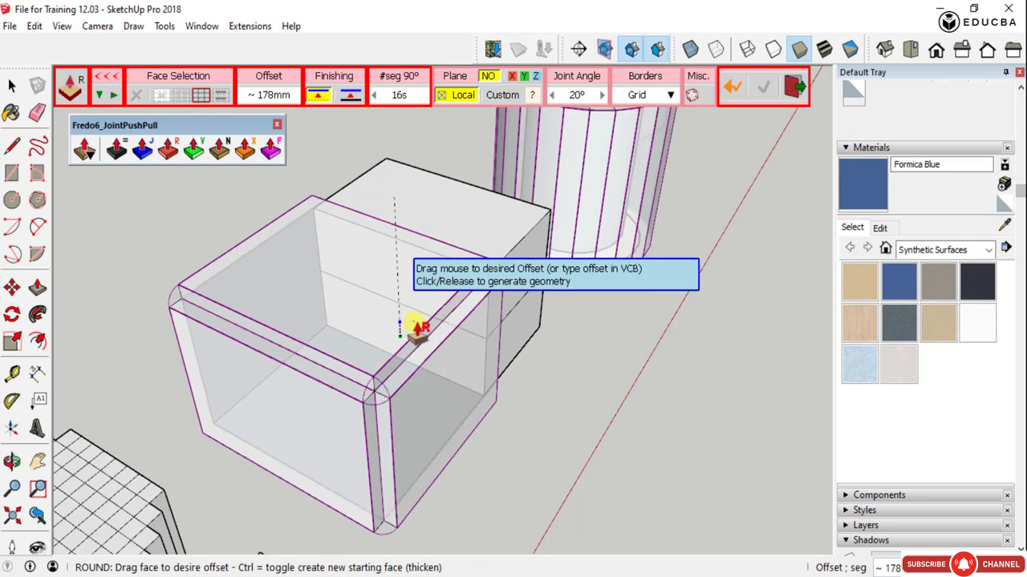
scroll(414, 324, down, 1)
scroll(414, 324, down, 2)
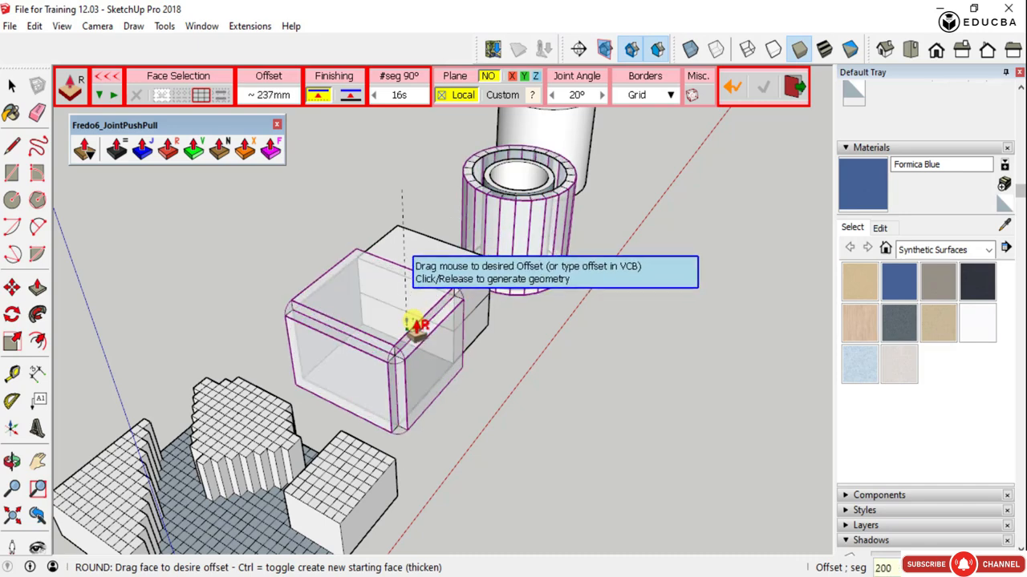
key(Return)
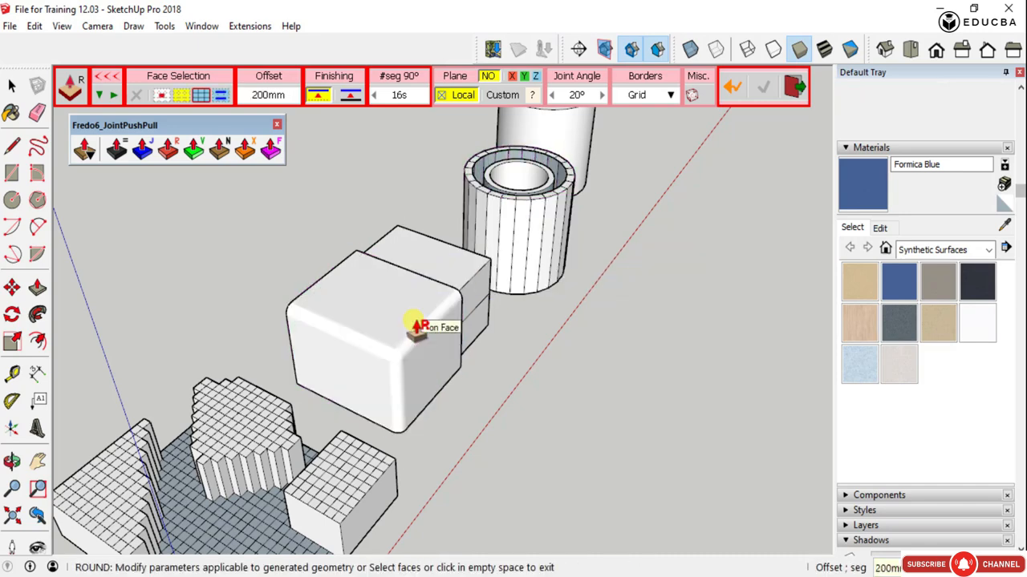
middle_drag(415, 327, 411, 430)
scroll(321, 262, up, 3)
scroll(338, 356, down, 4)
key(space)
- Examine the rounded box half and the thickened hollow cylinder beside it from several angles
scroll(401, 390, up, 3)
scroll(339, 401, down, 5)
scroll(591, 461, up, 4)
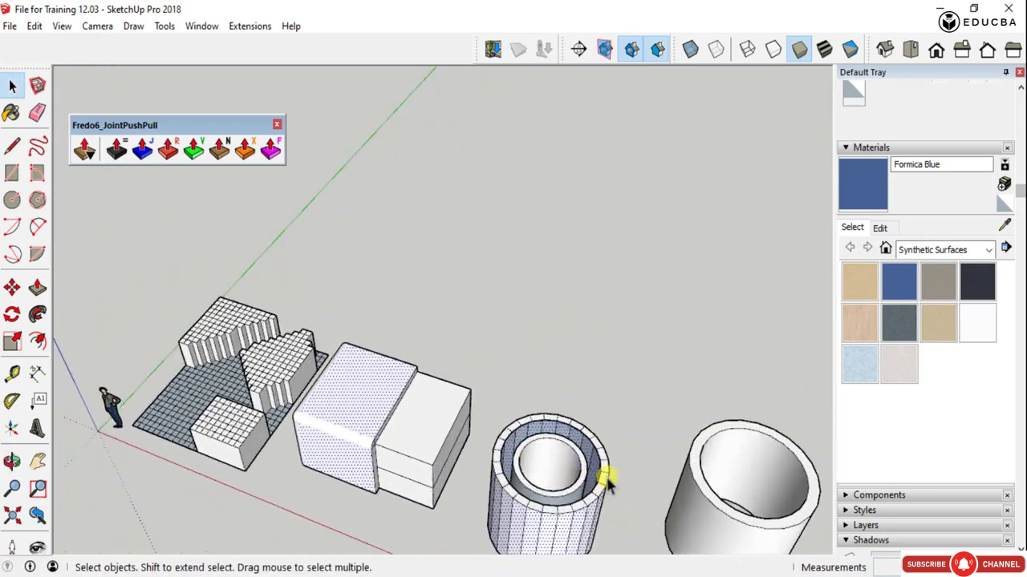
scroll(564, 391, down, 2)
scroll(564, 393, down, 4)
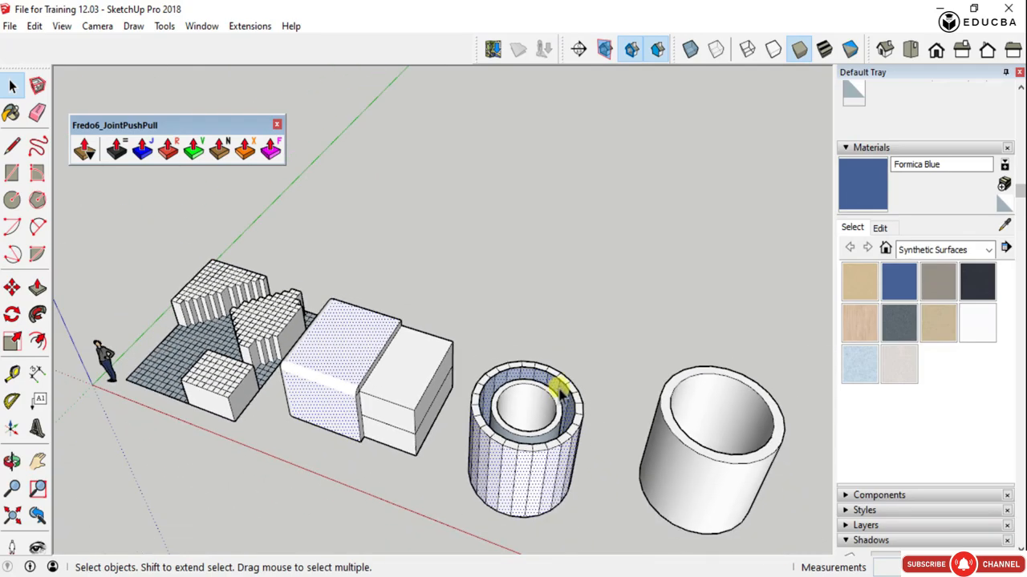
scroll(561, 393, up, 5)
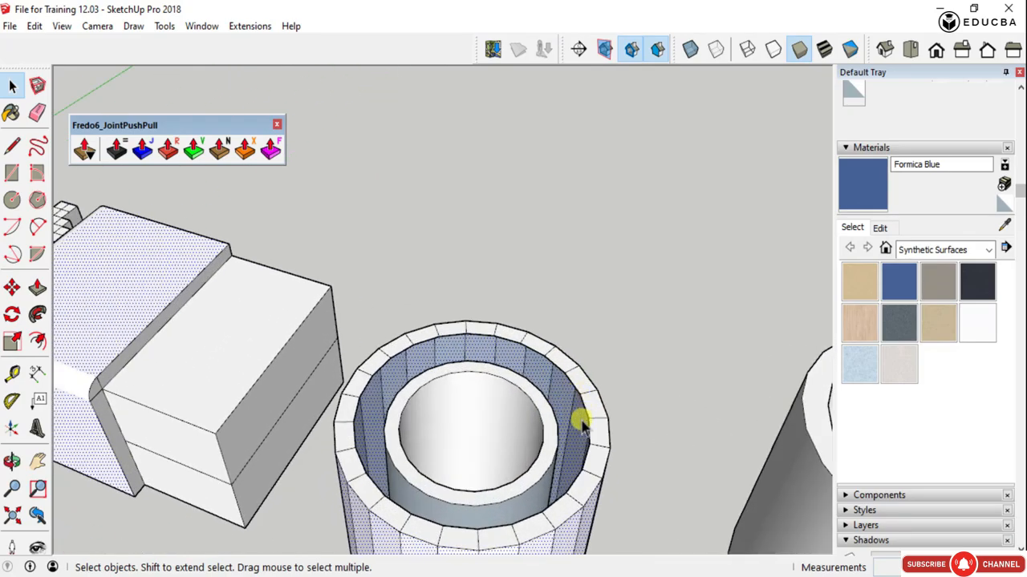
middle_drag(580, 420, 595, 443)
middle_drag(408, 360, 543, 378)
scroll(450, 393, down, 3)
scroll(617, 345, up, 2)
- Select the outer face of the smooth hollow cylinder farthest from the box together with its bounding edges
click(618, 341)
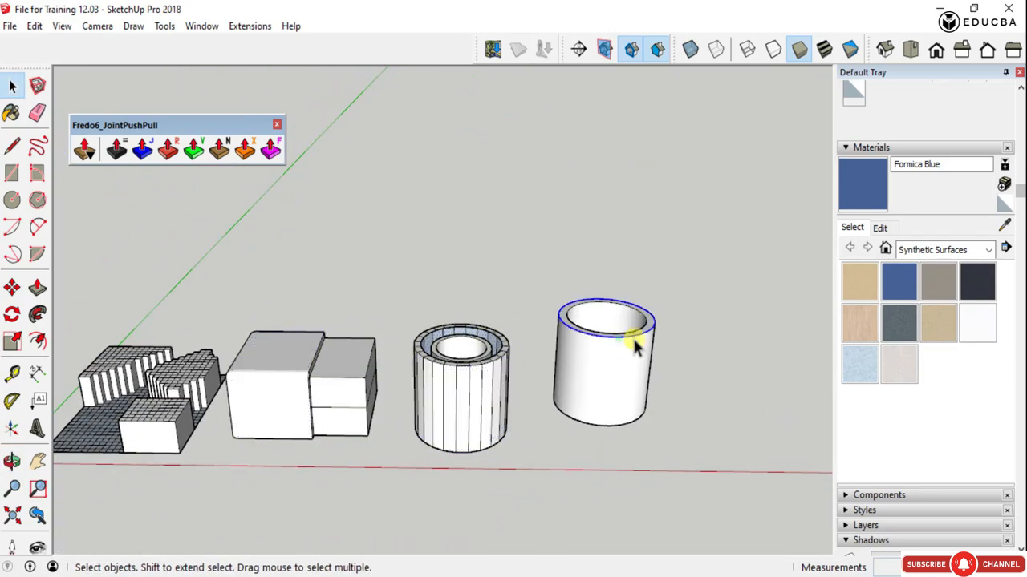
scroll(632, 340, up, 3)
click(625, 369)
scroll(390, 386, down, 4)
scroll(507, 397, up, 3)
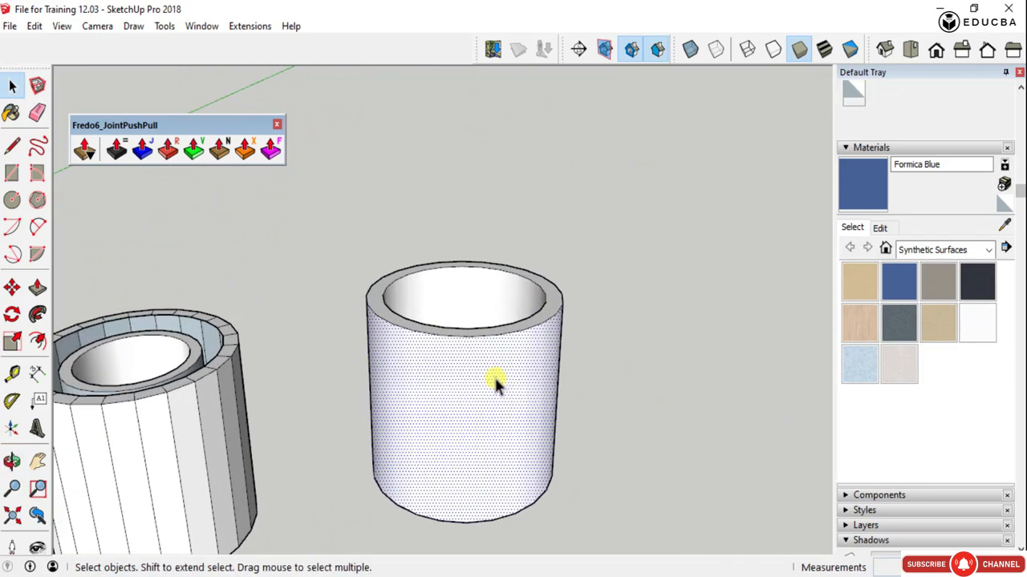
double_click(459, 351)
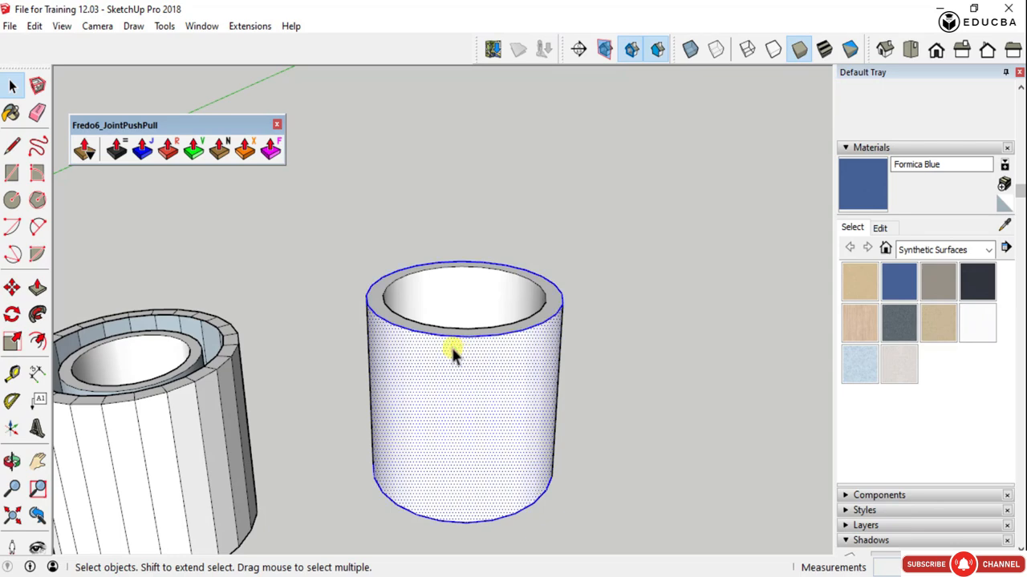
- Thicken the cylinder's outer face by 250 mm with Joint Push Pull, using Contour borders and keeping the original face
click(142, 150)
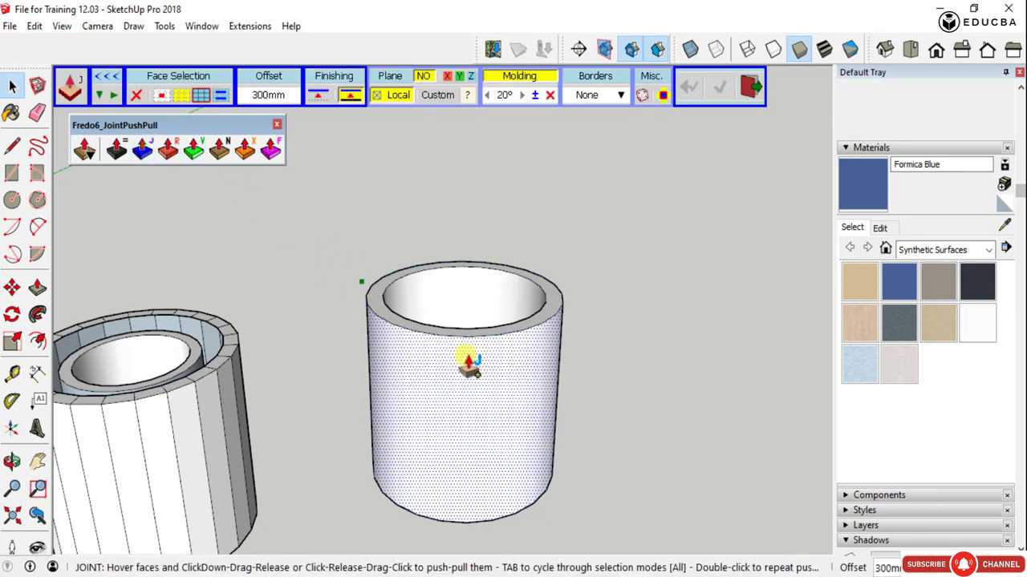
click(592, 96)
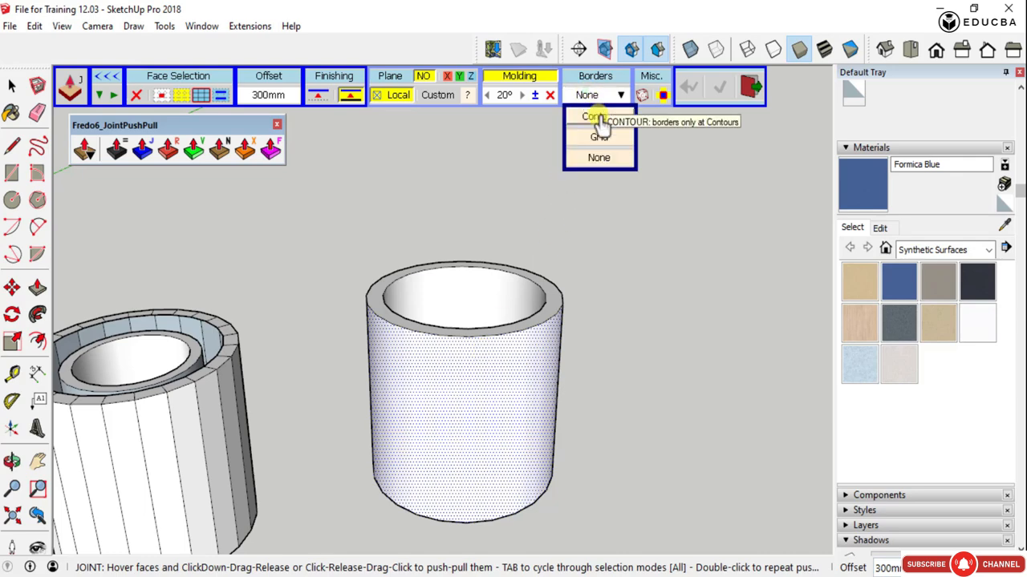
click(598, 118)
drag(508, 356, 534, 382)
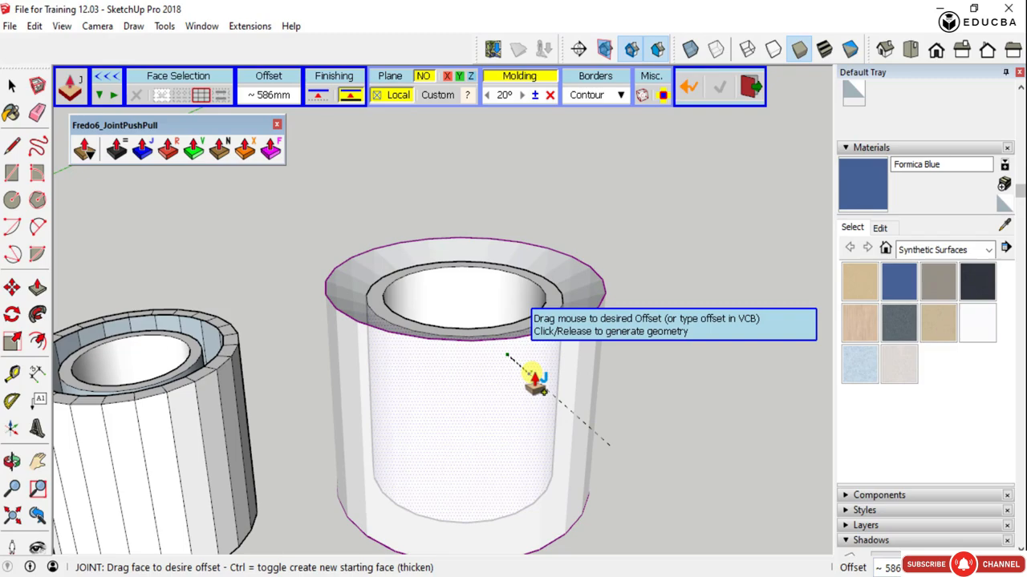
key(Return)
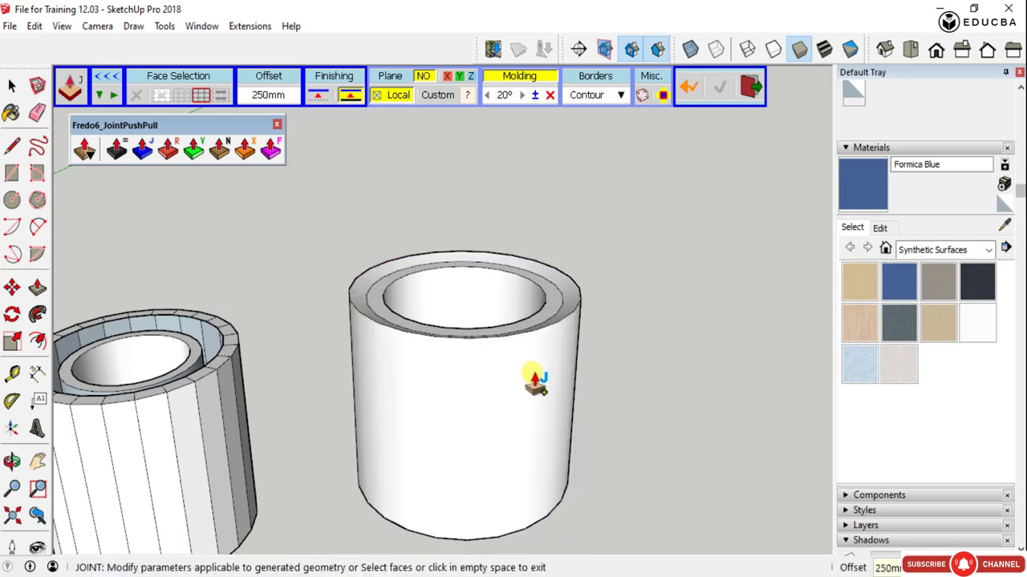
middle_drag(535, 381, 632, 390)
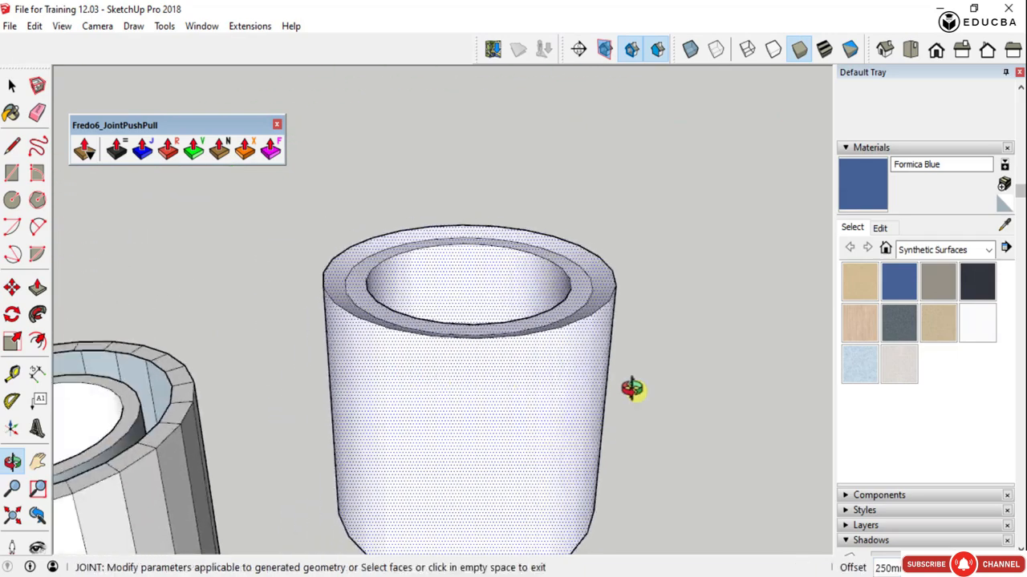
scroll(614, 379, down, 4)
key(space)
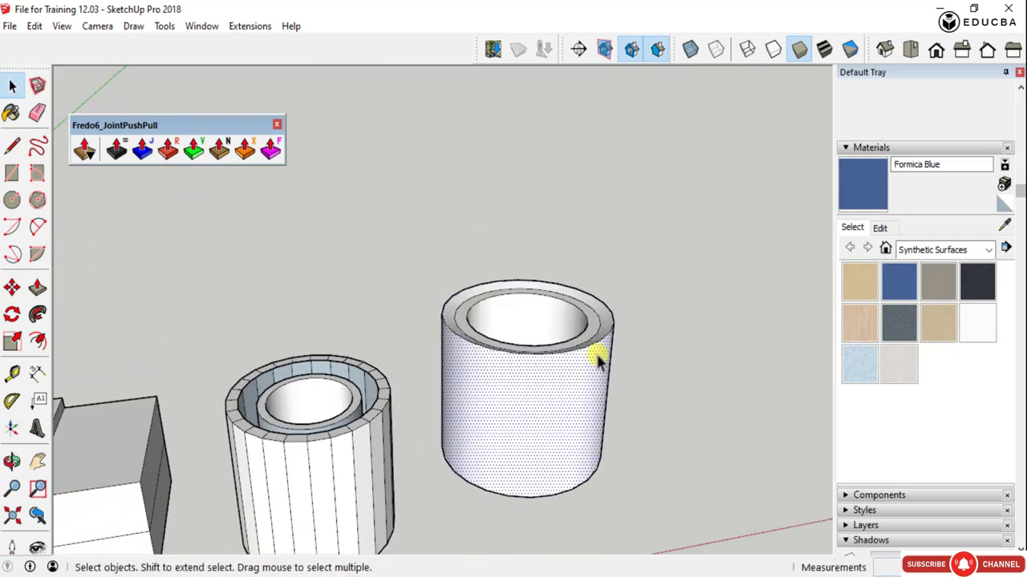
- Examine the stepped grid, the rounded box and both thickened cylinders side by side
scroll(593, 344, down, 3)
middle_drag(580, 323, 297, 361)
scroll(332, 351, up, 4)
scroll(297, 360, down, 5)
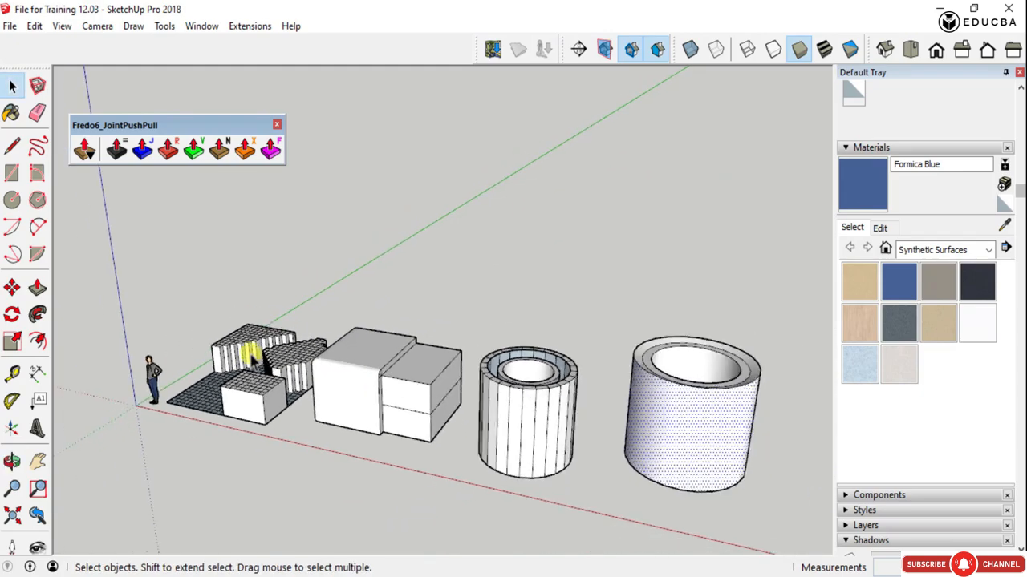
scroll(622, 394, up, 3)
scroll(484, 414, up, 2)
middle_drag(484, 415, 722, 425)
scroll(505, 393, down, 3)
middle_drag(498, 393, 328, 417)
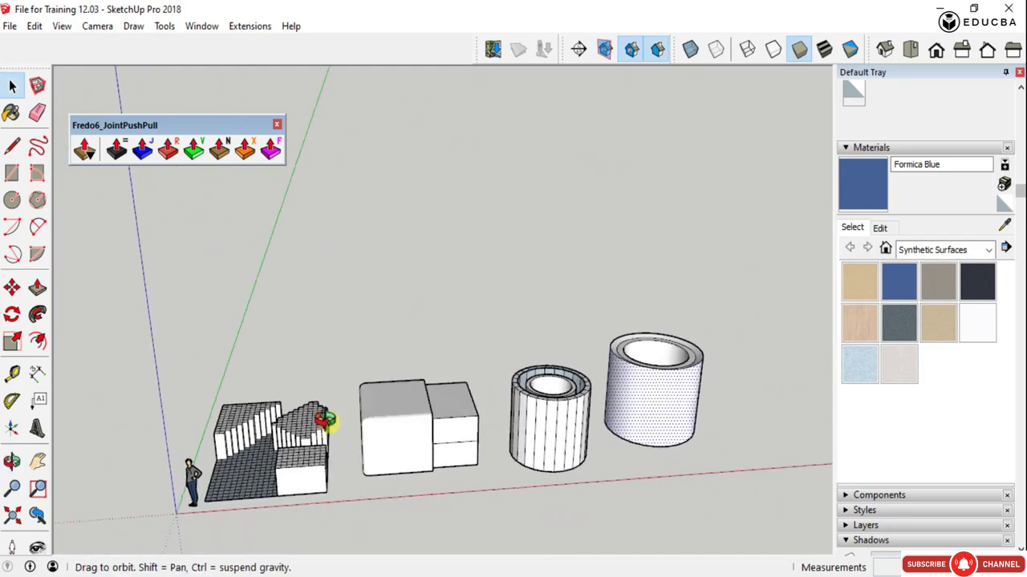
scroll(410, 491, up, 1)
scroll(413, 498, up, 2)
scroll(305, 446, down, 2)
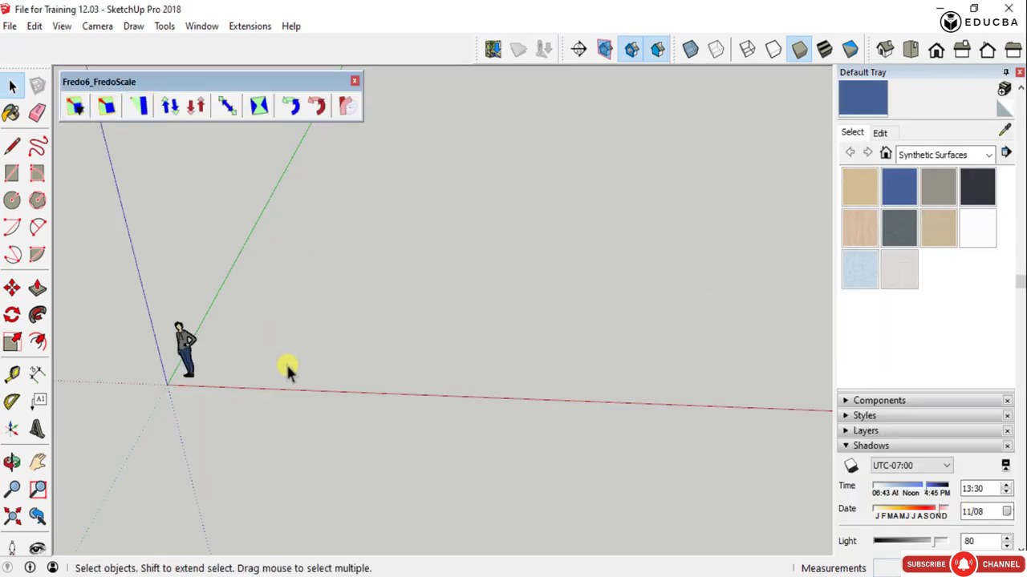
- Draw a ground rectangle with a first dimension of 1500 mm beside the scale figure
scroll(304, 372, up, 2)
key(r)
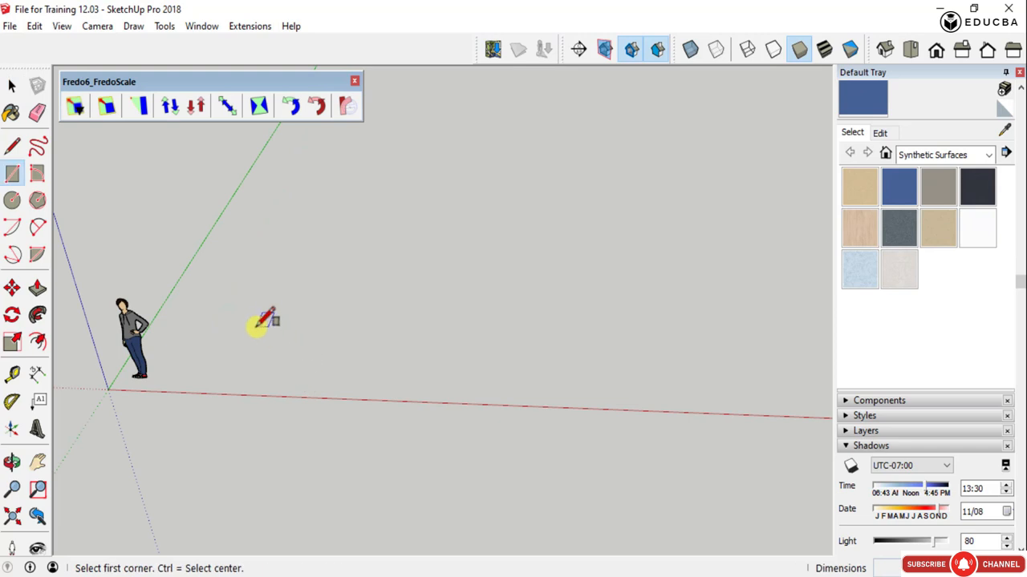
click(255, 327)
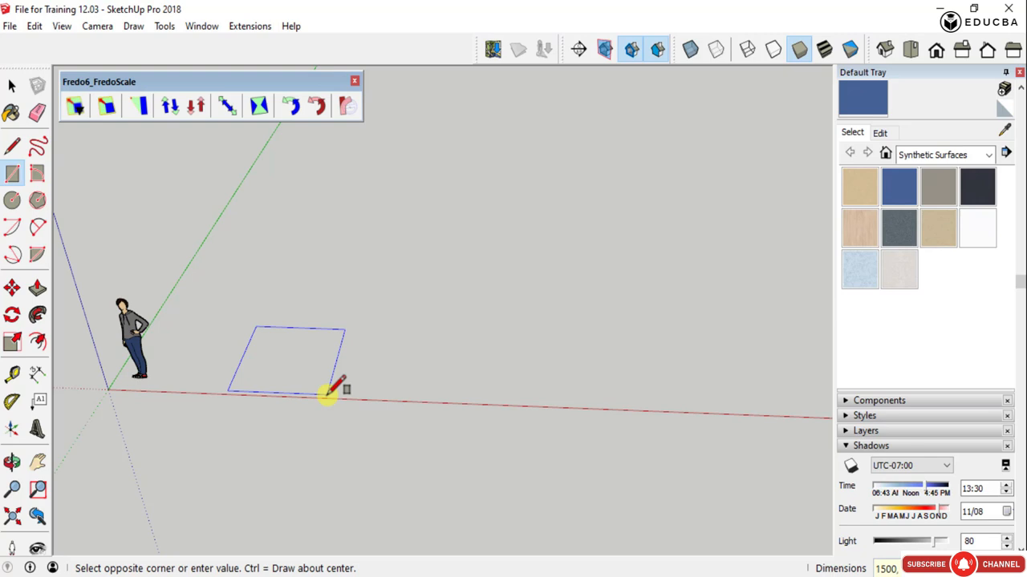
key(Return)
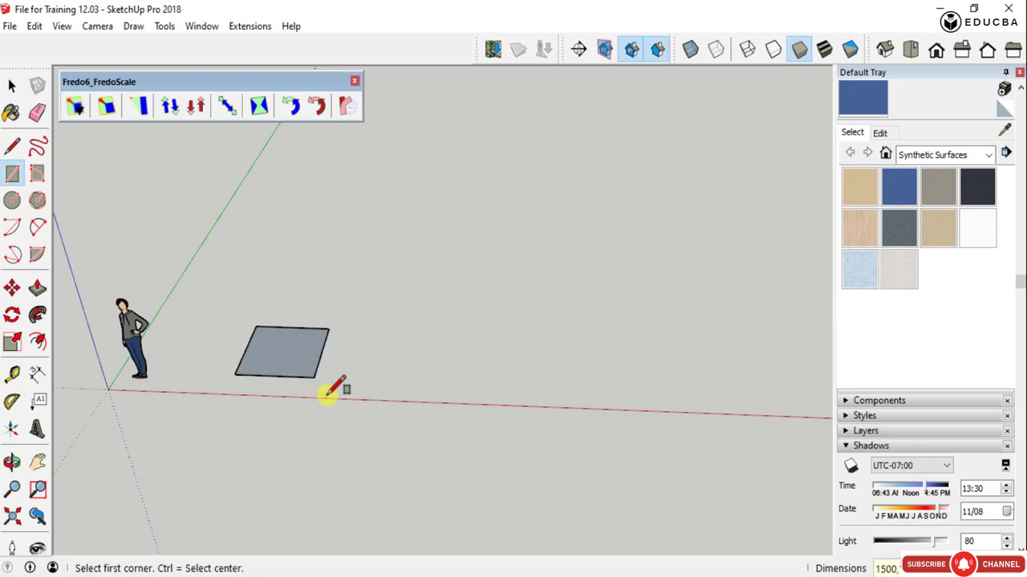
key(space)
scroll(314, 367, down, 2)
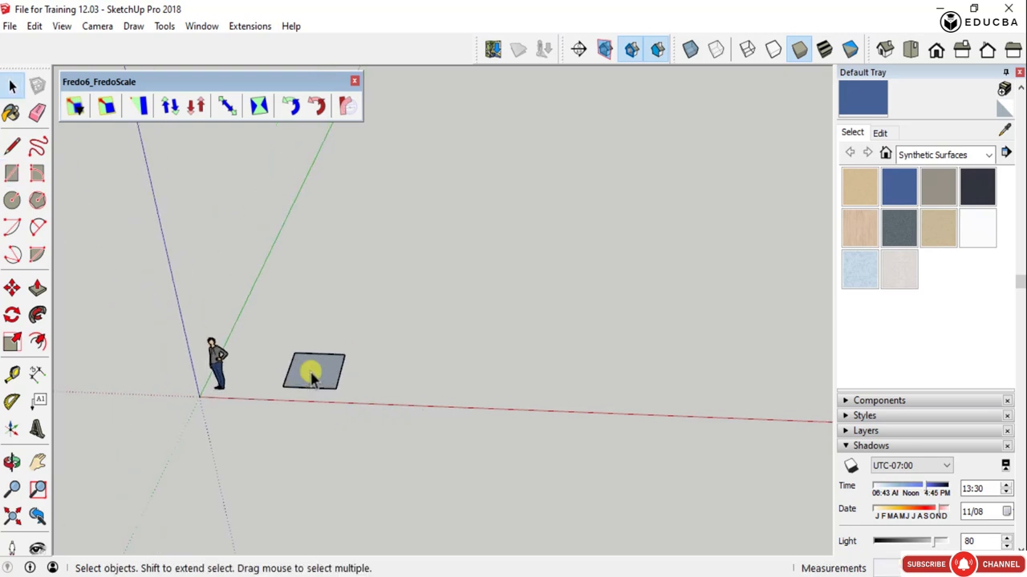
- Push/Pull the rectangle up 5000 mm into a tall column
scroll(312, 368, up, 4)
click(312, 368)
scroll(345, 388, down, 3)
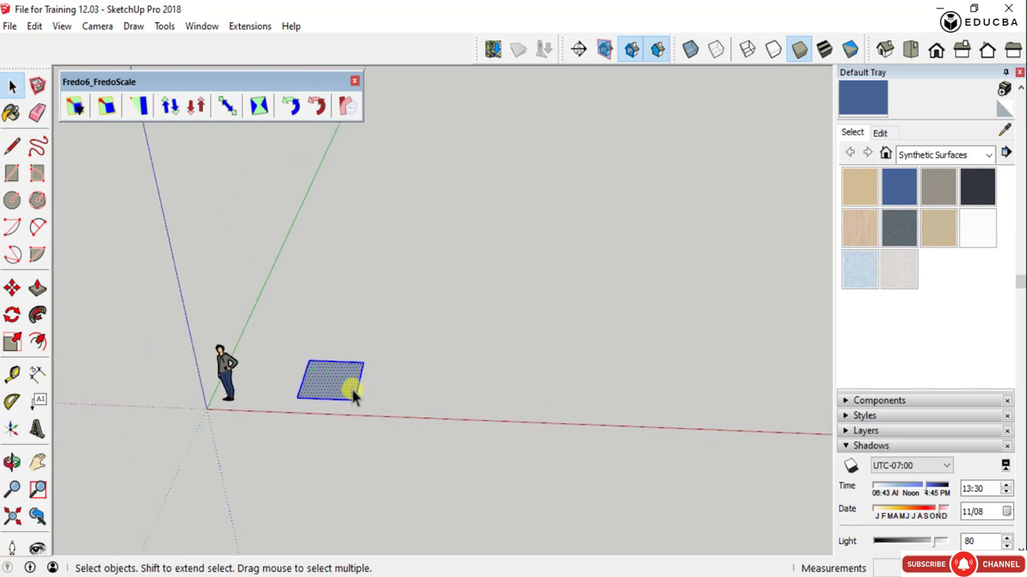
key(p)
drag(350, 385, 352, 225)
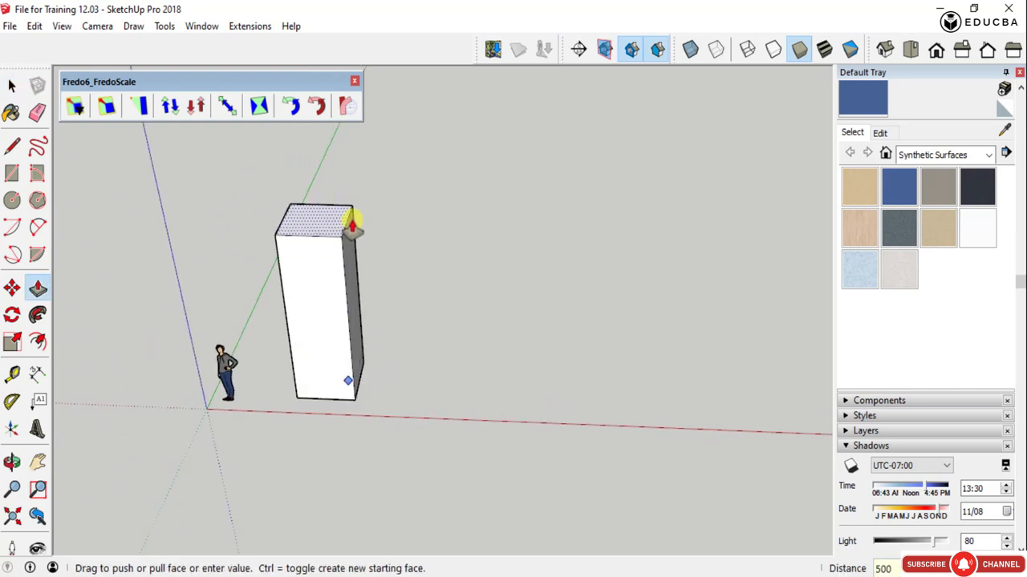
key(Return)
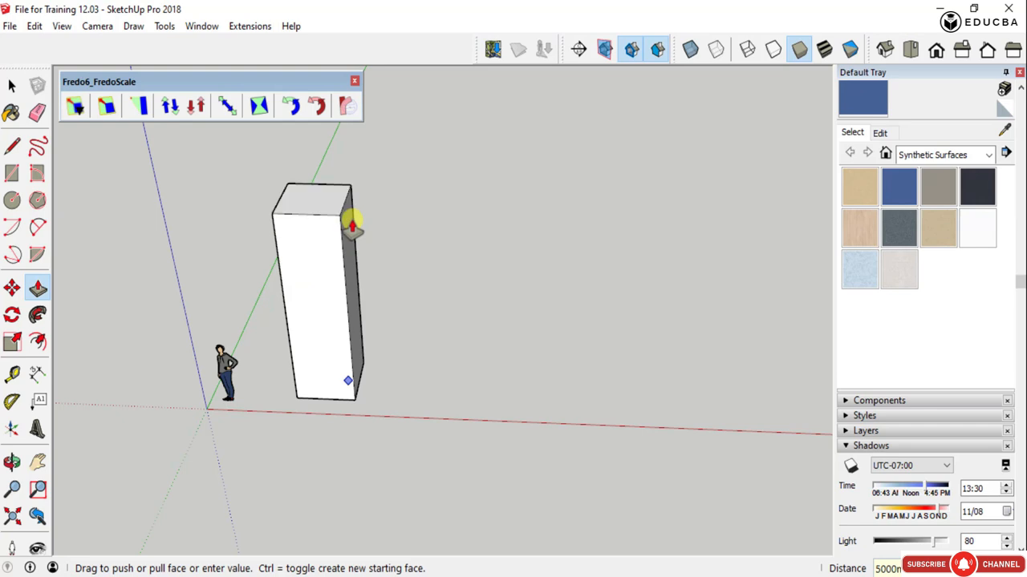
key(space)
scroll(417, 328, down, 3)
- Select the whole column and make it a group
middle_drag(416, 328, 500, 358)
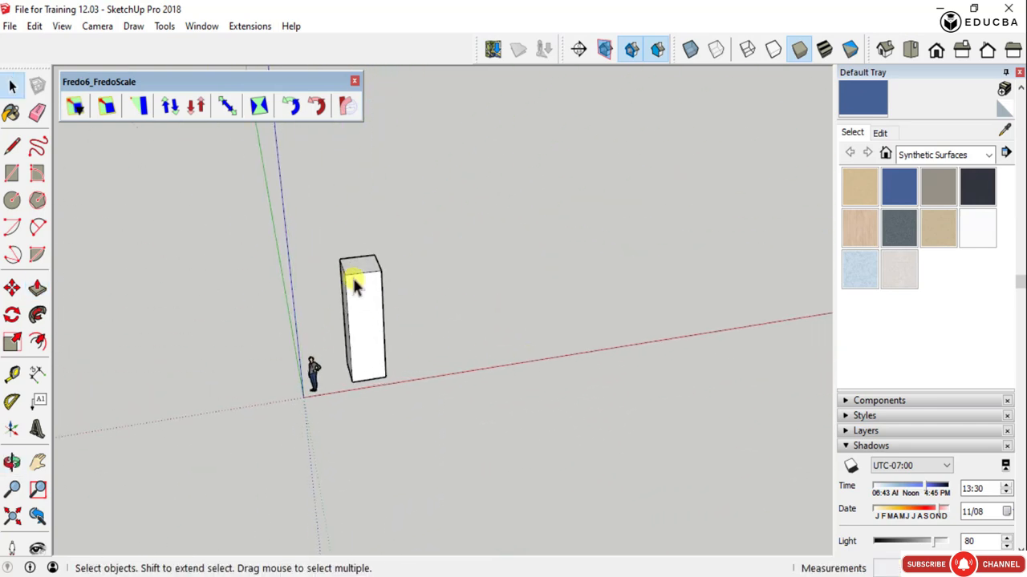
scroll(352, 276, up, 2)
scroll(360, 281, down, 2)
middle_drag(360, 281, 442, 314)
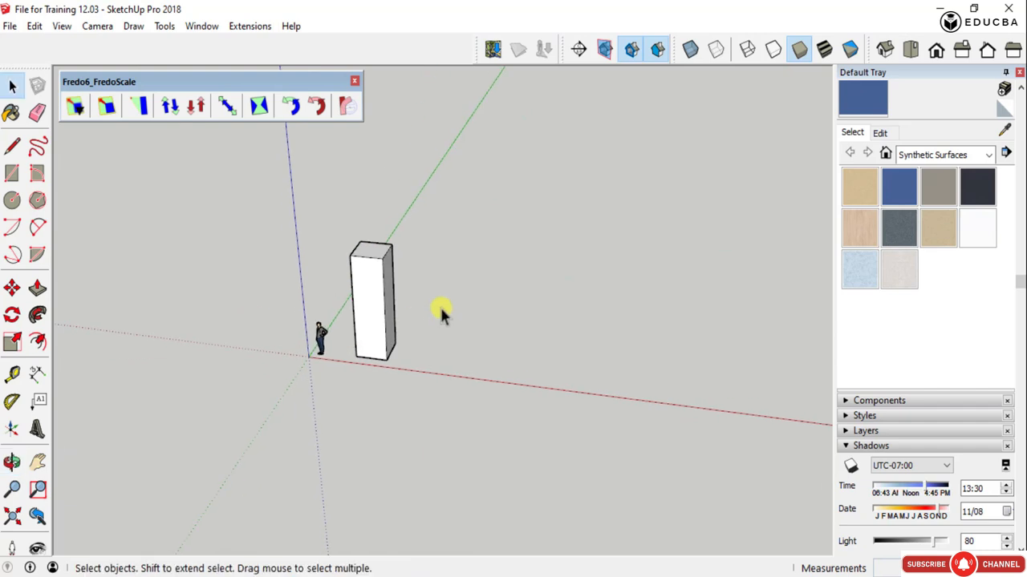
right_click(367, 271)
click(345, 222)
drag(342, 220, 420, 374)
right_click(374, 256)
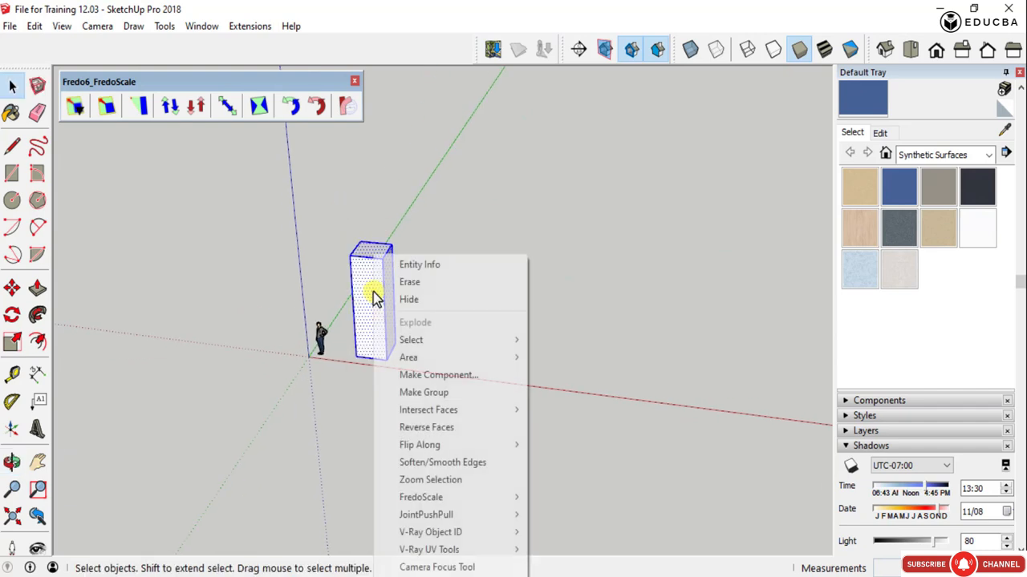
click(447, 394)
scroll(359, 304, up, 2)
scroll(361, 325, down, 2)
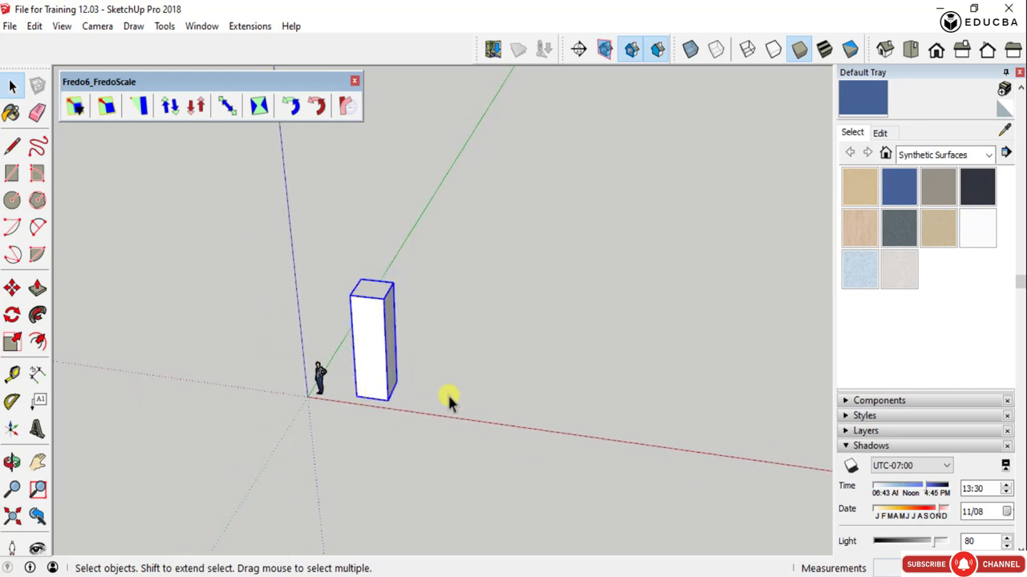
- Copy the column group about 4780 mm along the green axis
middle_drag(447, 401, 58, 384)
scroll(440, 360, up, 2)
key(m)
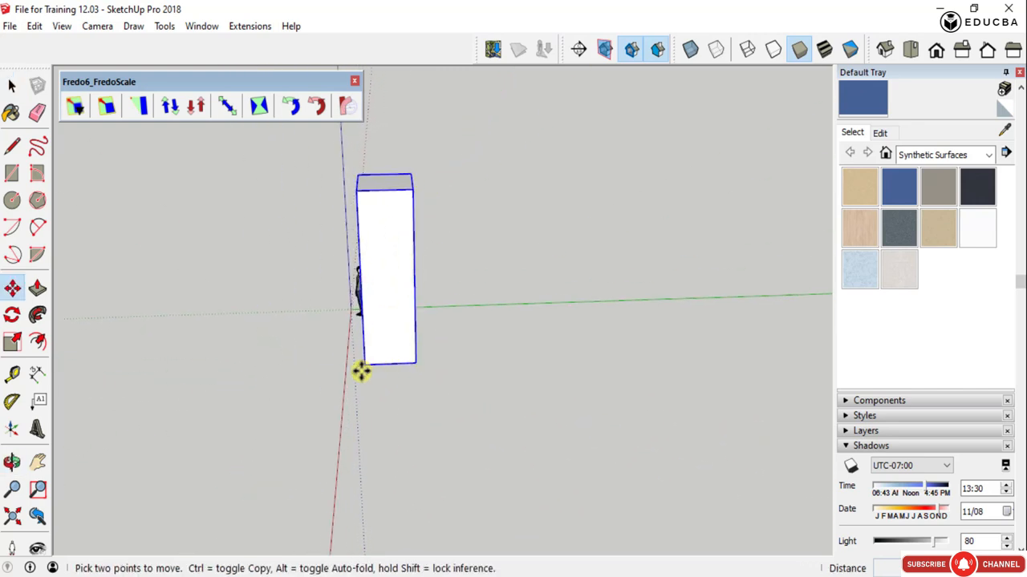
key(ctrl)
click(366, 366)
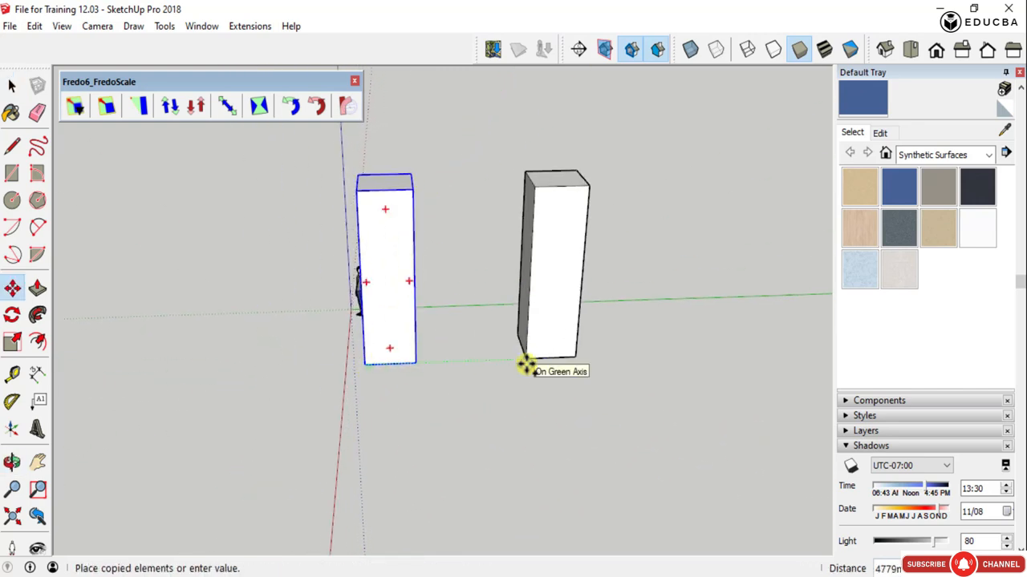
click(525, 362)
scroll(413, 365, down, 2)
middle_drag(412, 365, 781, 440)
key(space)
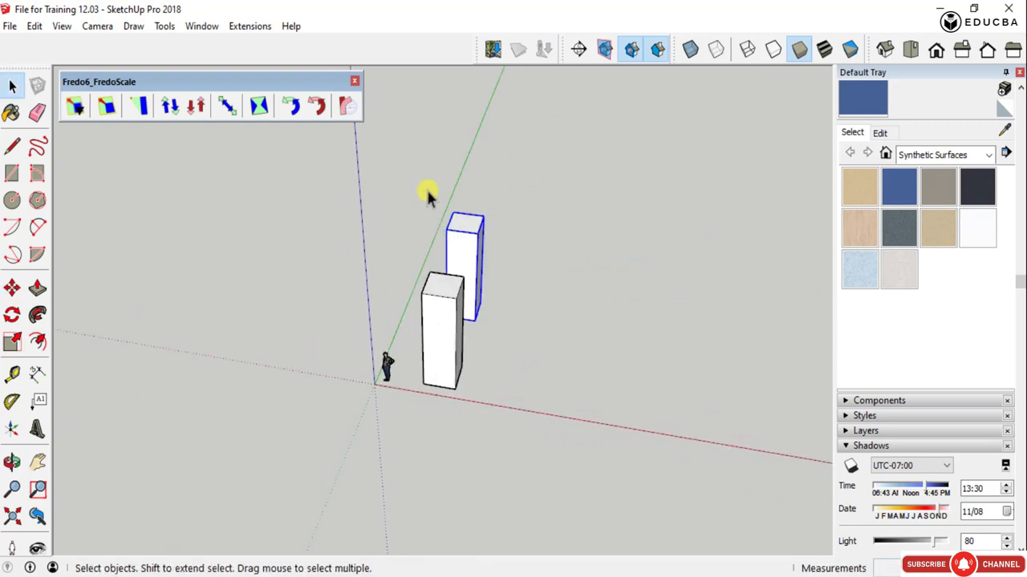
- Copy both column groups together about 4560 mm along the red axis
drag(415, 183, 508, 409)
key(m)
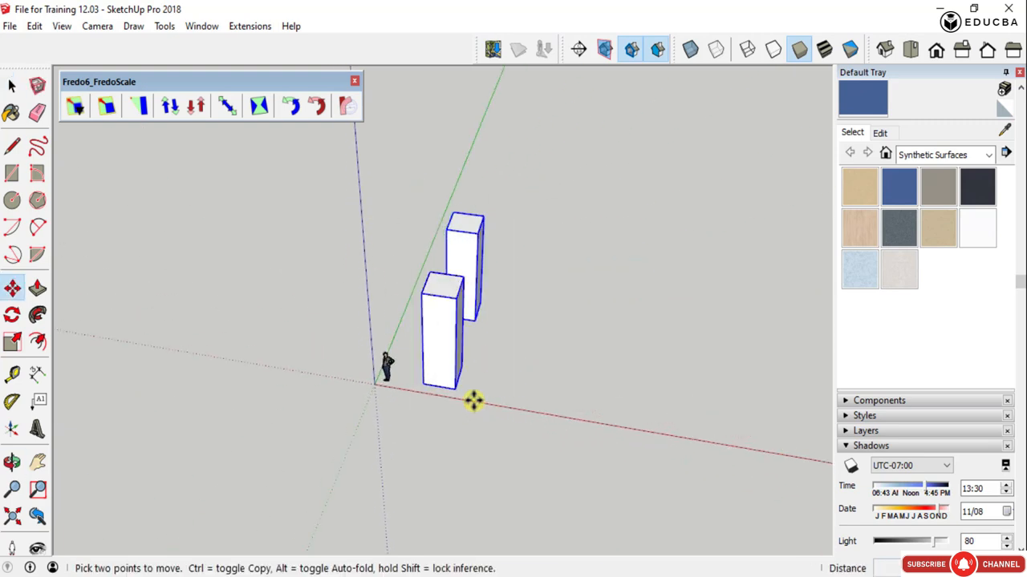
key(ctrl)
click(457, 391)
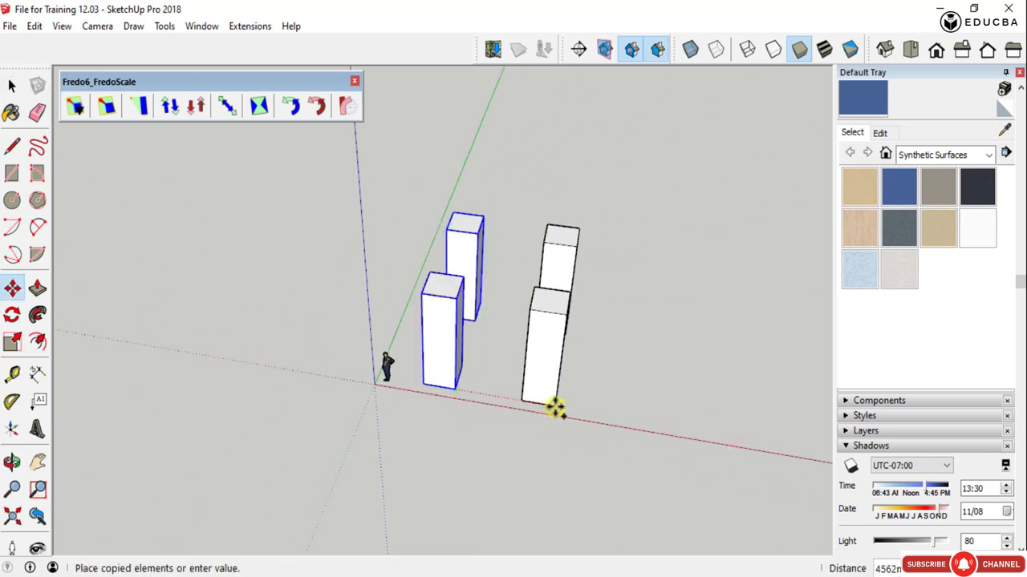
click(553, 406)
key(space)
click(617, 293)
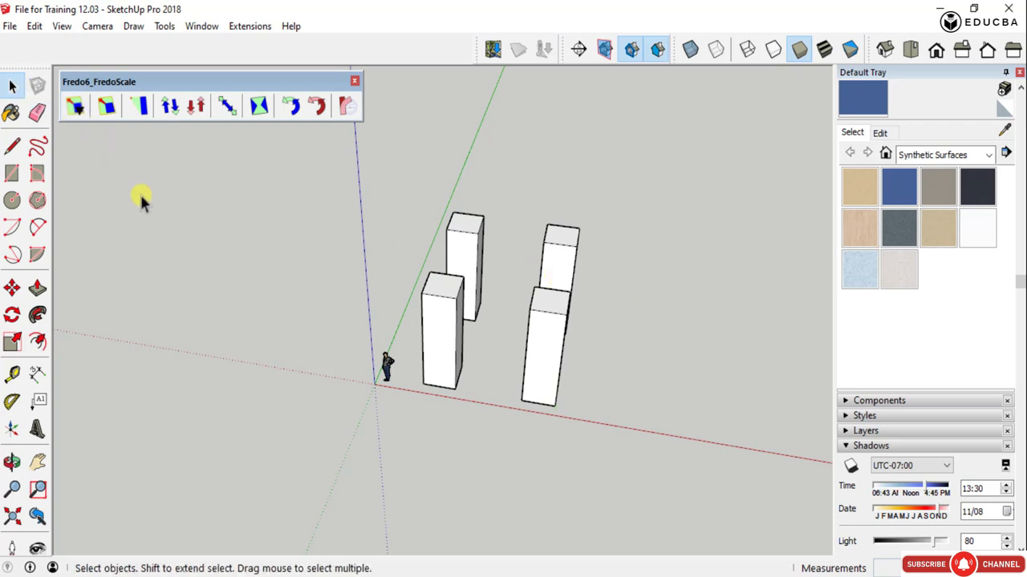
- Try FredoScale Box Scaling on the column nearest the figure, shrinking its height to 0.75 from the top face
click(448, 315)
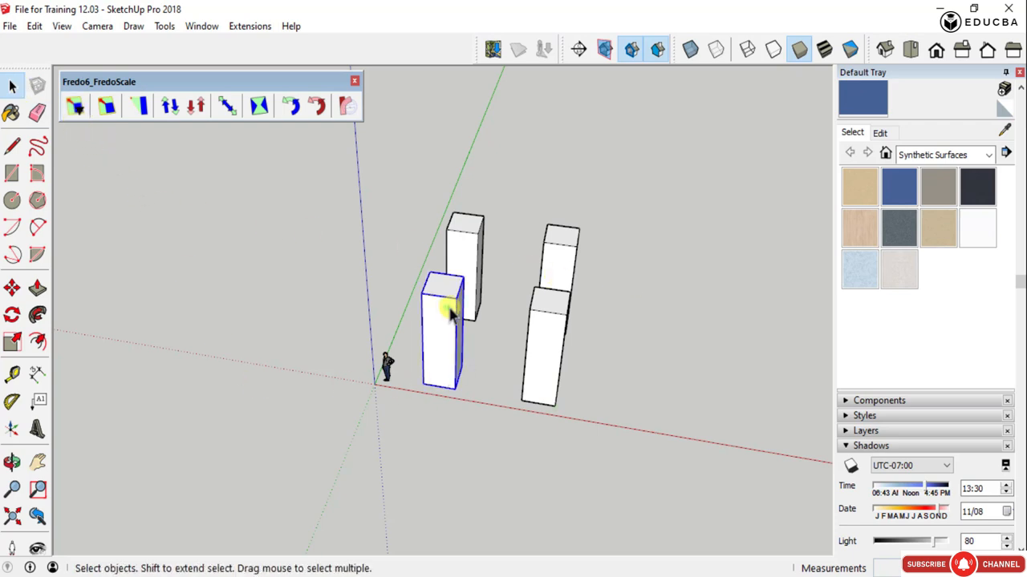
middle_drag(457, 318, 437, 210)
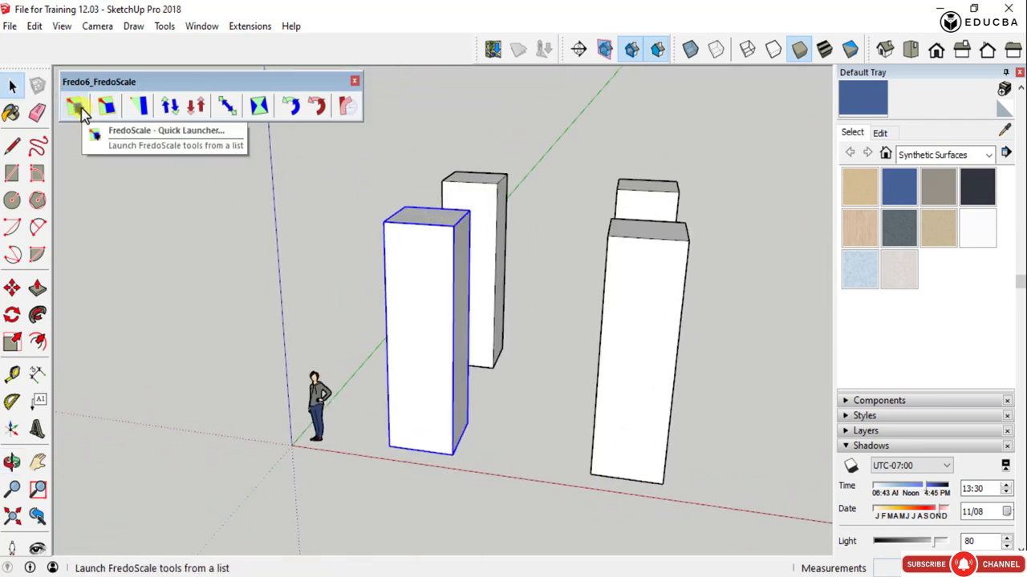
click(106, 105)
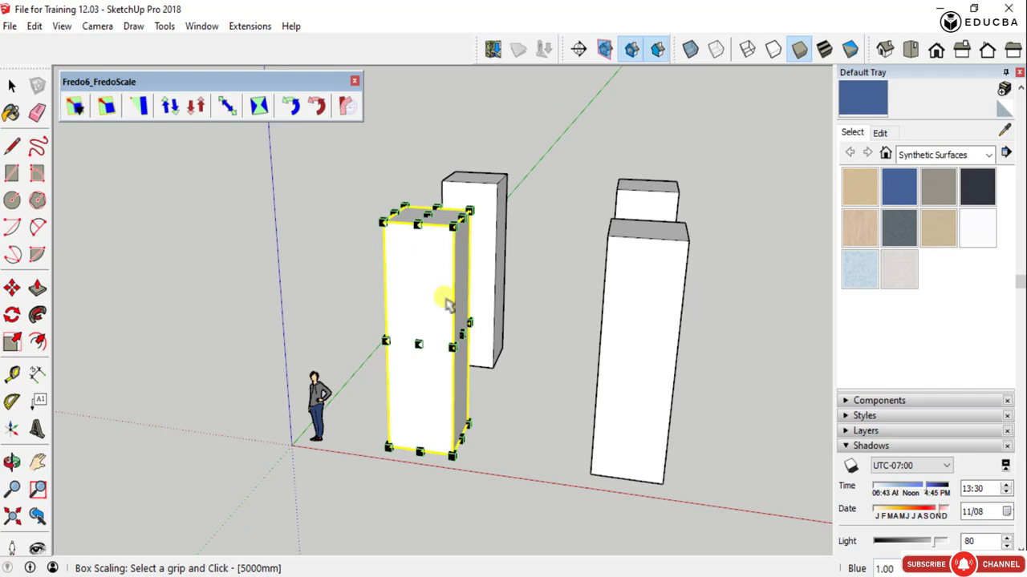
middle_drag(431, 248, 378, 337)
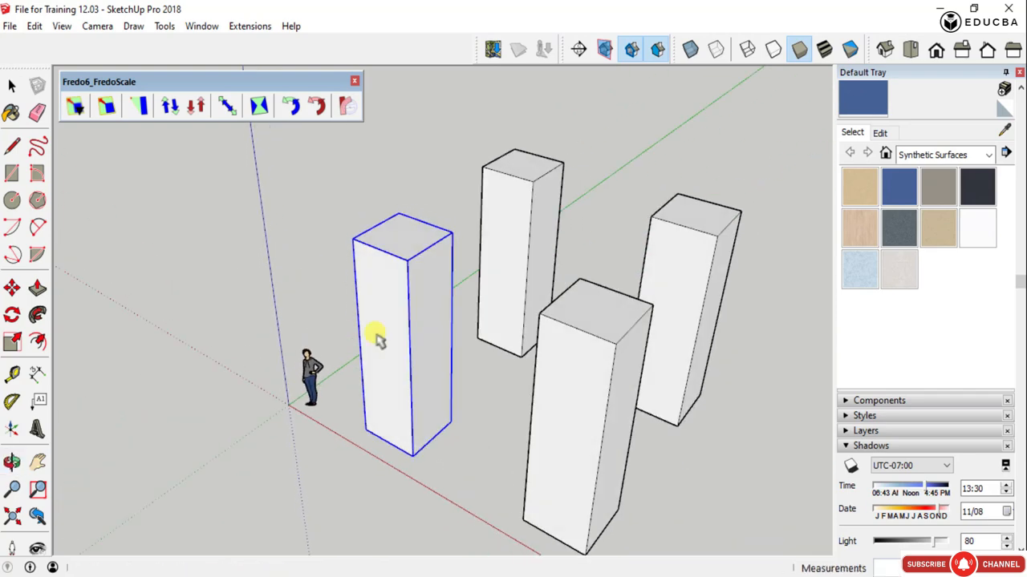
scroll(408, 281, down, 3)
scroll(407, 285, up, 5)
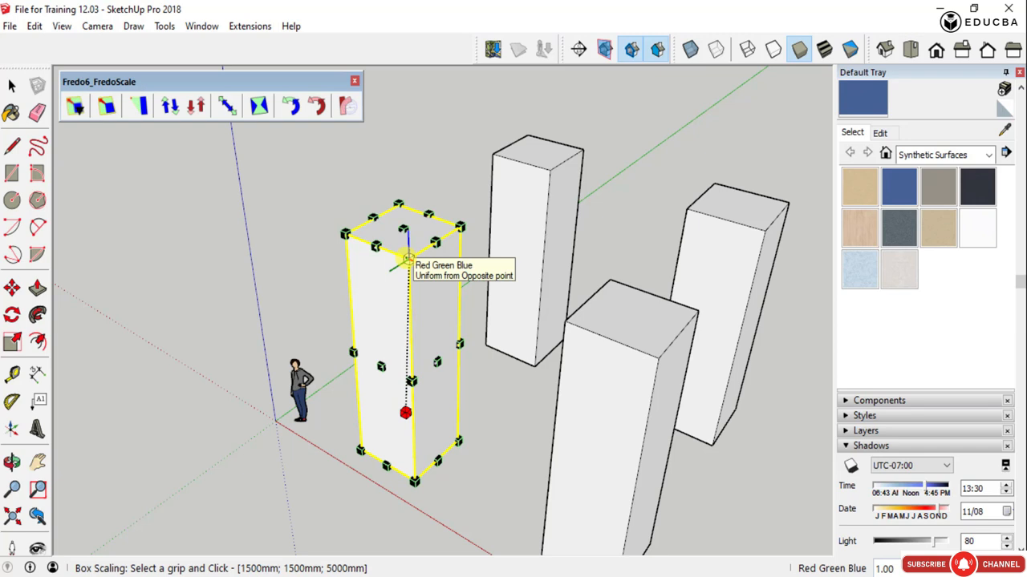
drag(406, 258, 438, 257)
scroll(465, 161, down, 1)
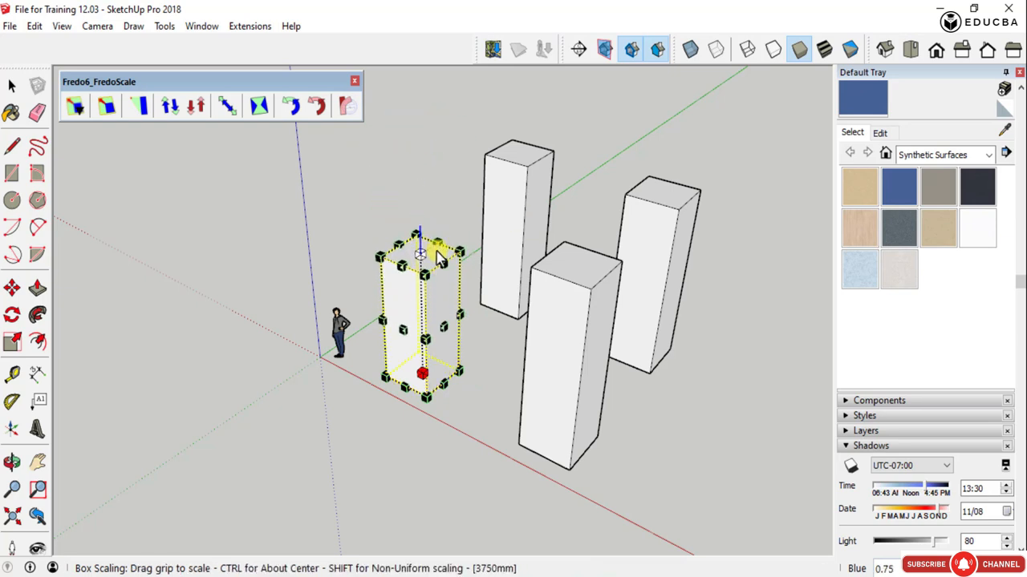
scroll(438, 257, up, 3)
key(Escape)
- Try the Box Scaling grips at the column's top corner and at the centre of its side face
click(312, 164)
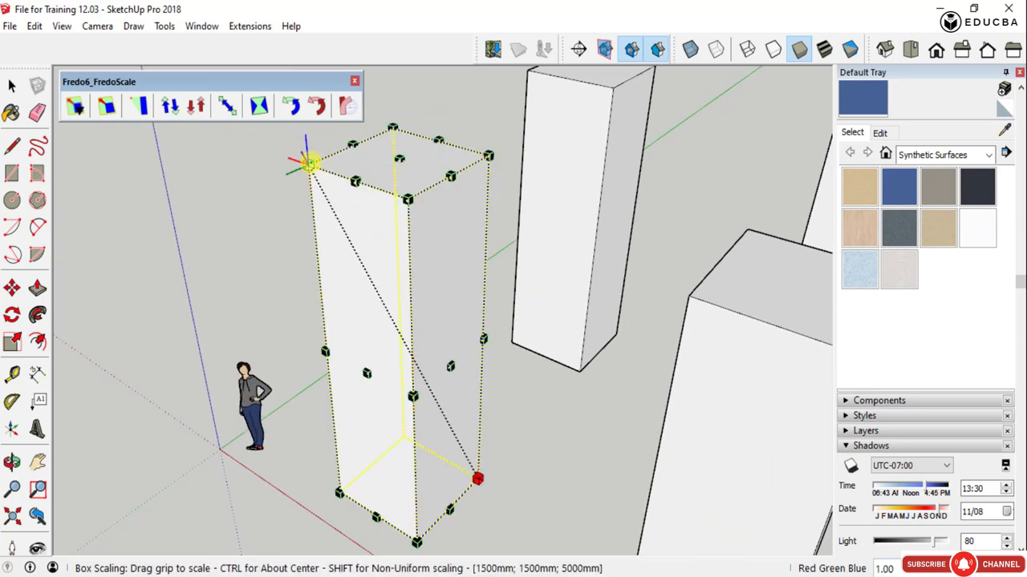
key(Escape)
click(365, 375)
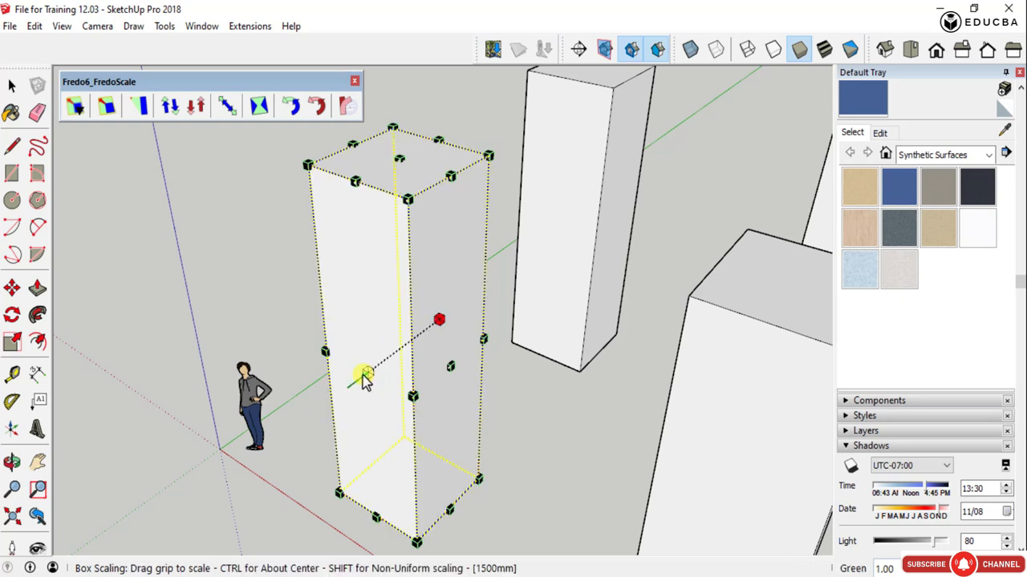
drag(363, 376, 194, 467)
drag(320, 398, 387, 369)
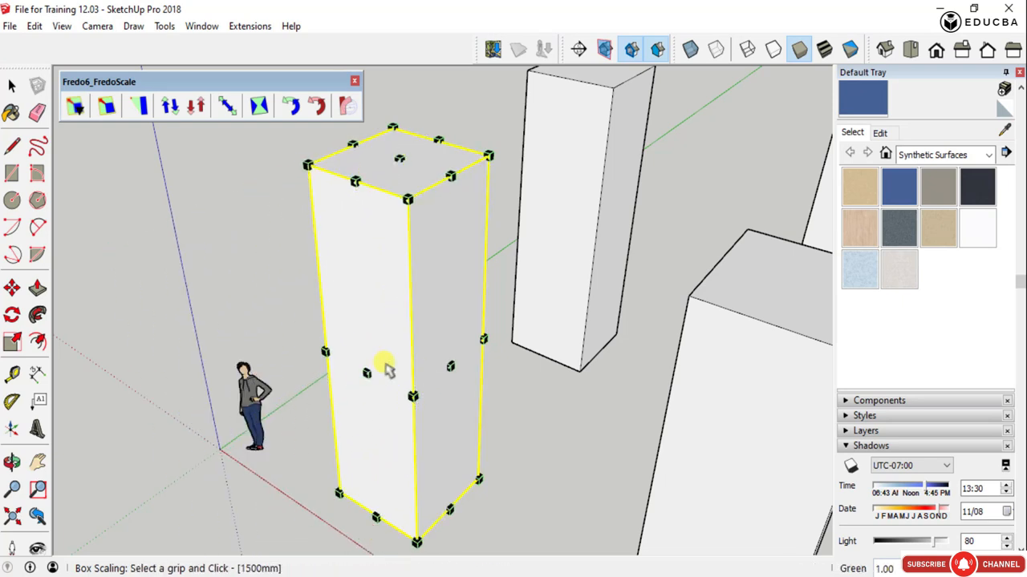
- Try Box Tapering on the selected column, lowering its front top edge from the midpoint grip
click(136, 107)
scroll(321, 295, down, 3)
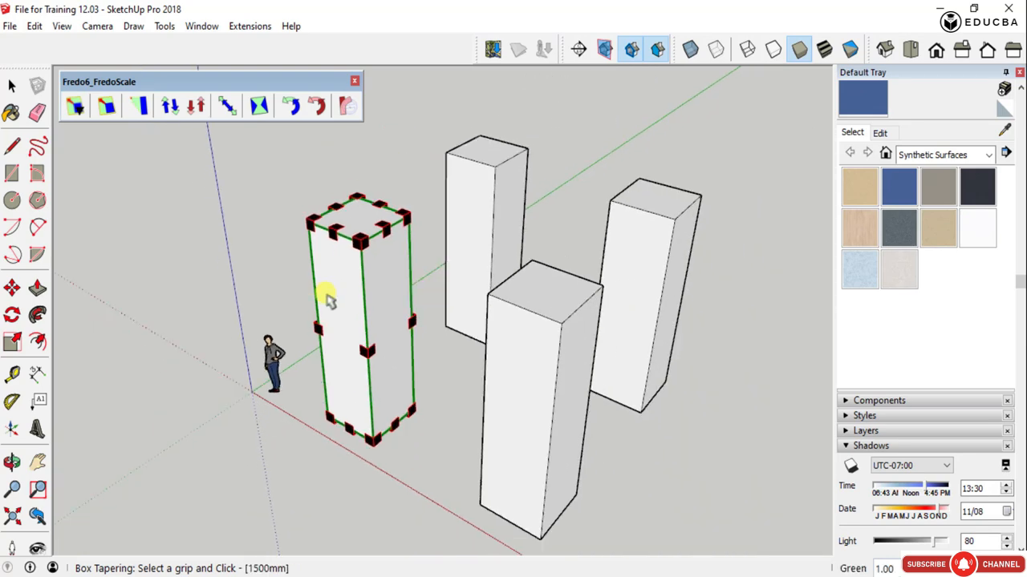
middle_drag(328, 293, 408, 246)
scroll(417, 255, up, 5)
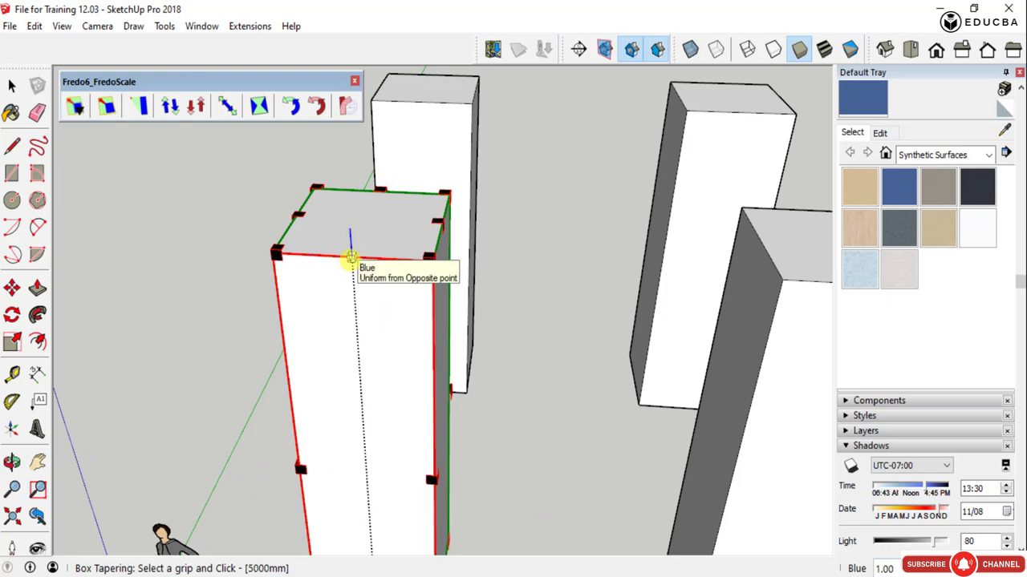
scroll(351, 258, down, 3)
middle_drag(407, 332, 356, 246)
scroll(355, 245, up, 4)
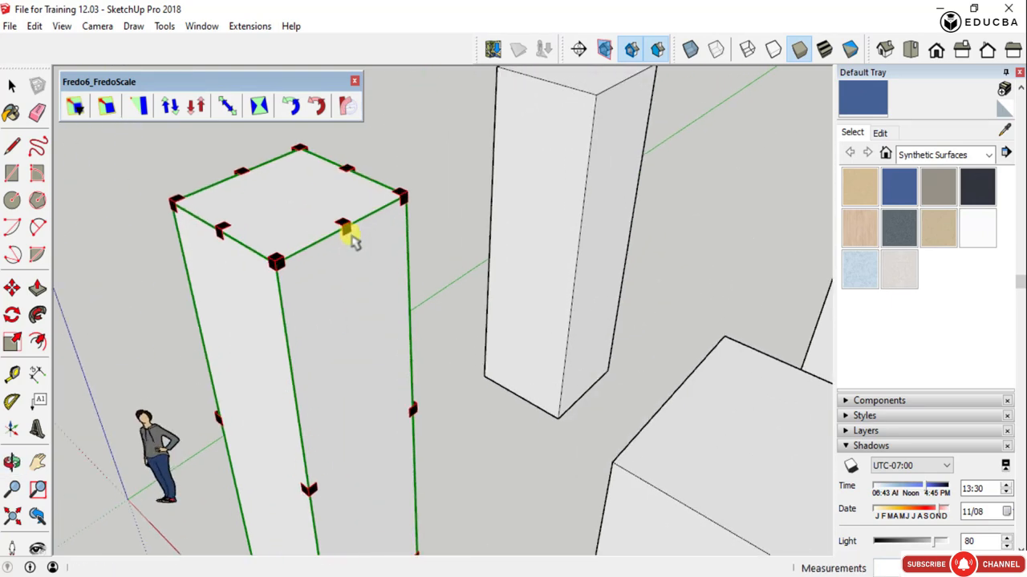
scroll(347, 232, down, 2)
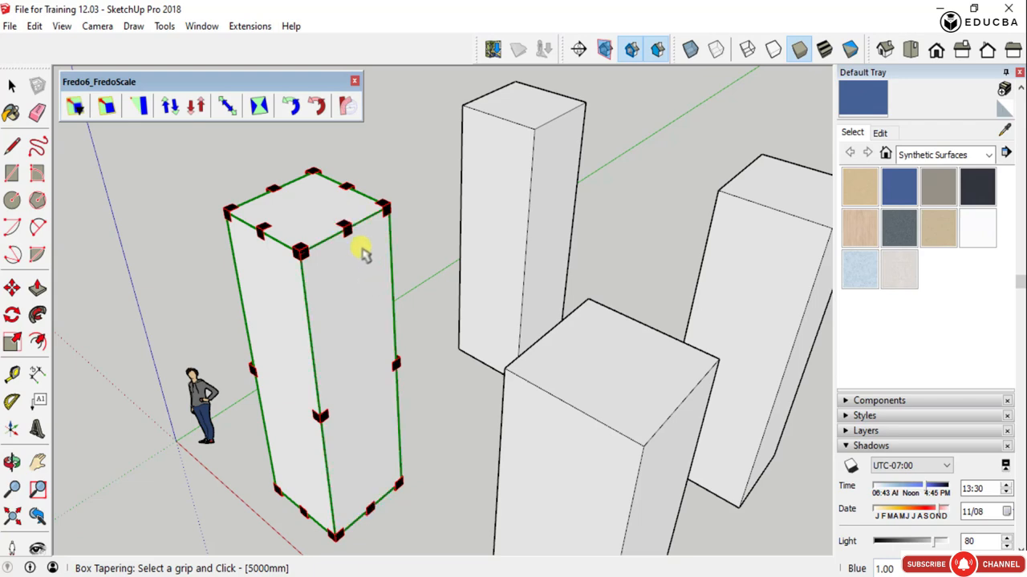
middle_drag(325, 348, 666, 328)
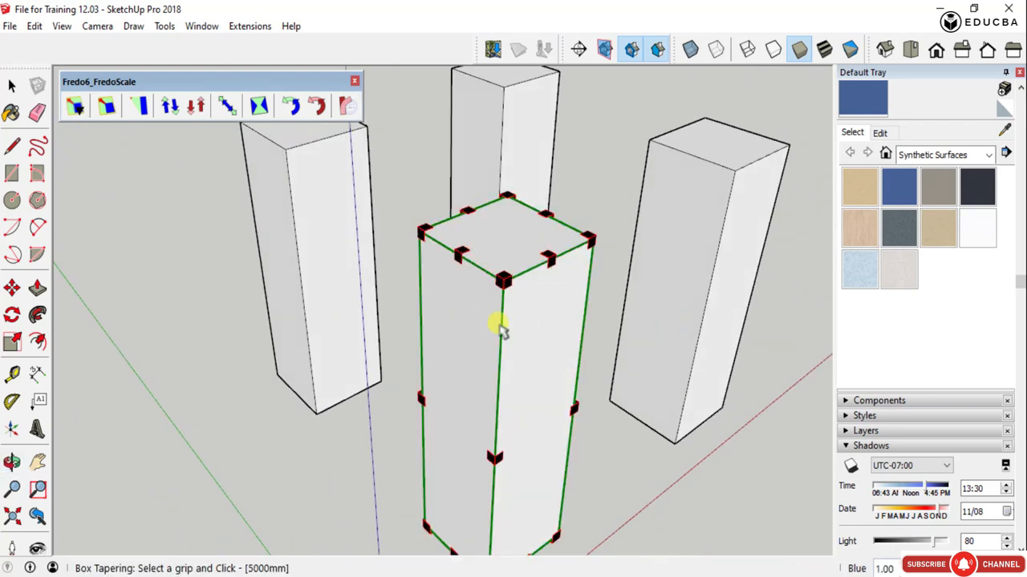
middle_drag(499, 329, 387, 290)
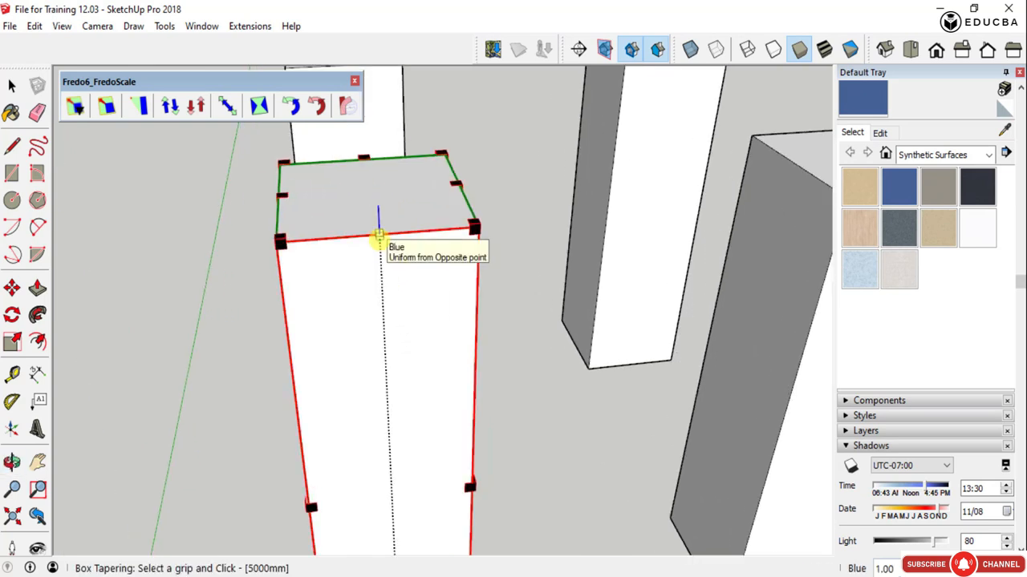
scroll(379, 238, down, 5)
scroll(378, 238, up, 3)
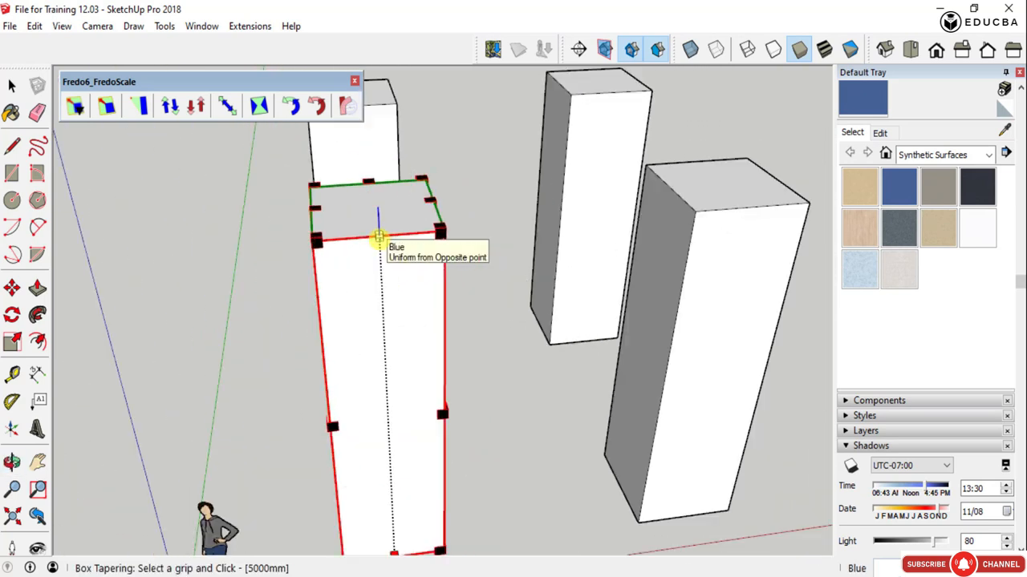
click(378, 238)
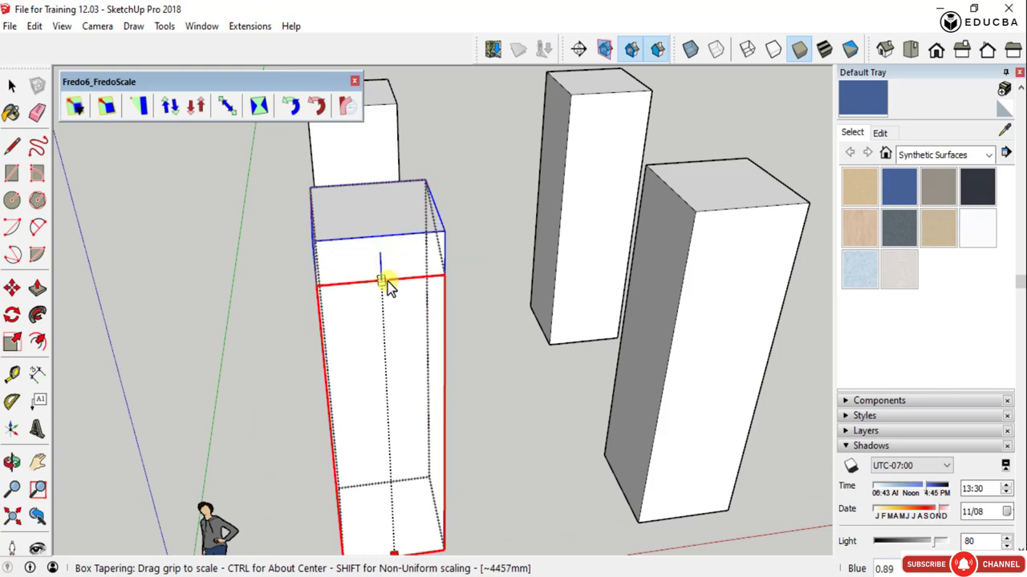
drag(389, 287, 397, 312)
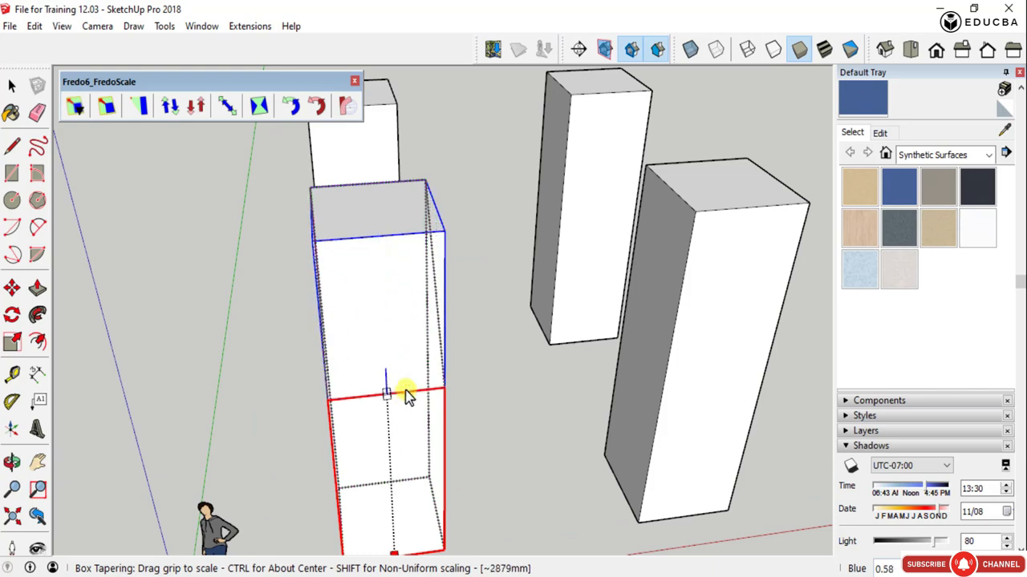
middle_drag(406, 391, 220, 369)
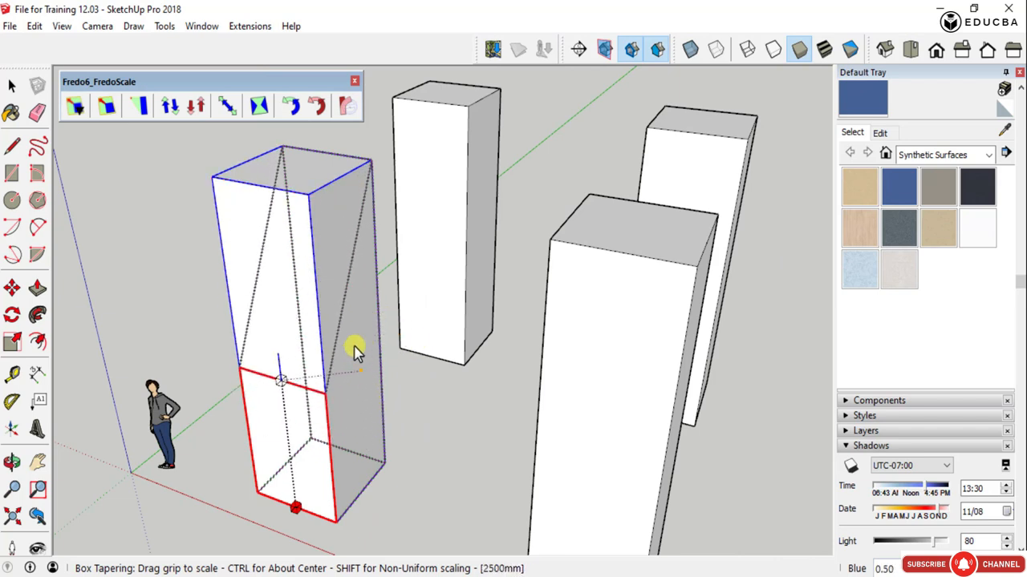
click(313, 210)
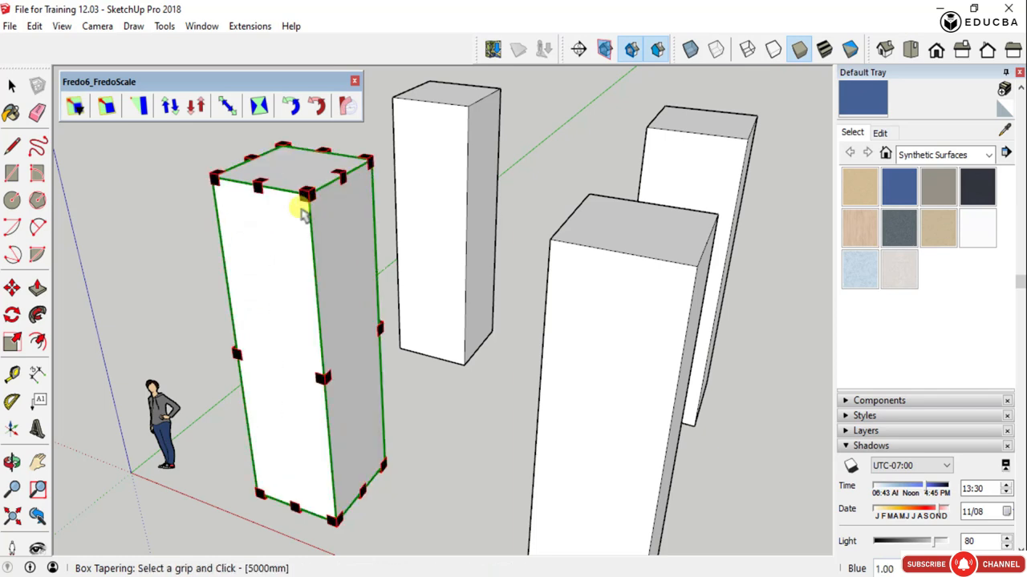
- Taper the column from its front top corner to about 0.83, and undo the deformation
click(307, 197)
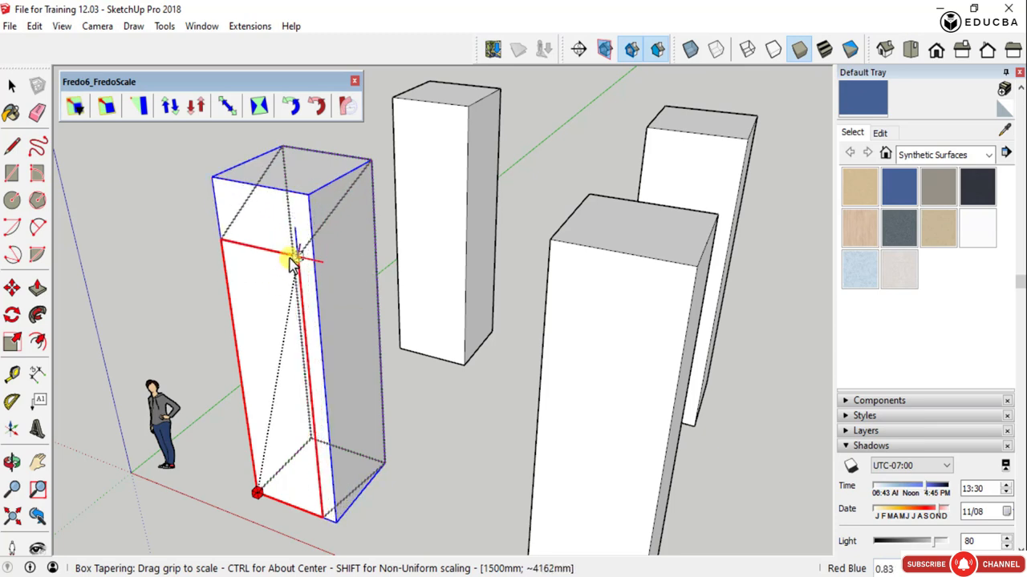
click(293, 266)
middle_drag(295, 262, 452, 264)
key(space)
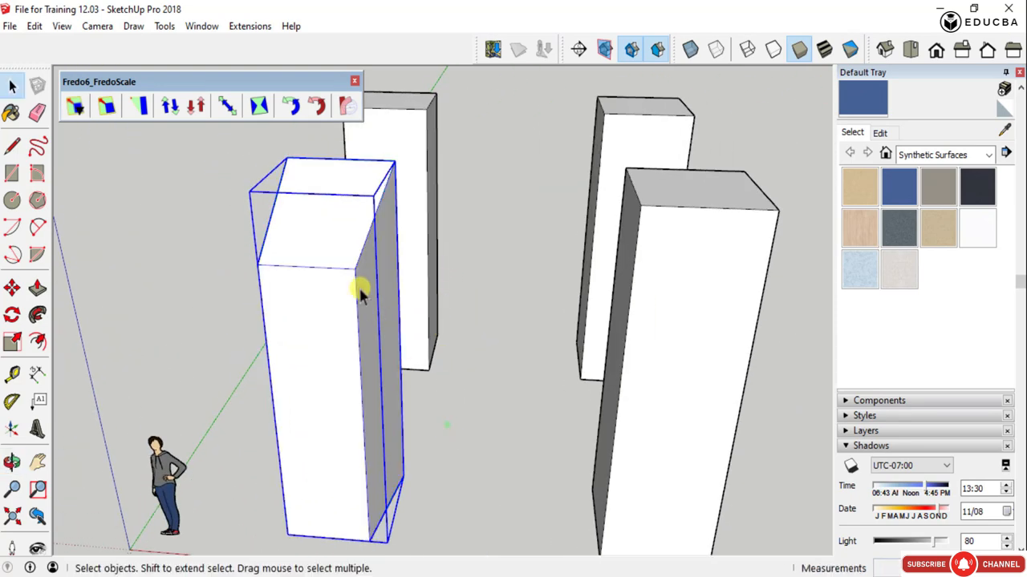
middle_drag(360, 294, 499, 360)
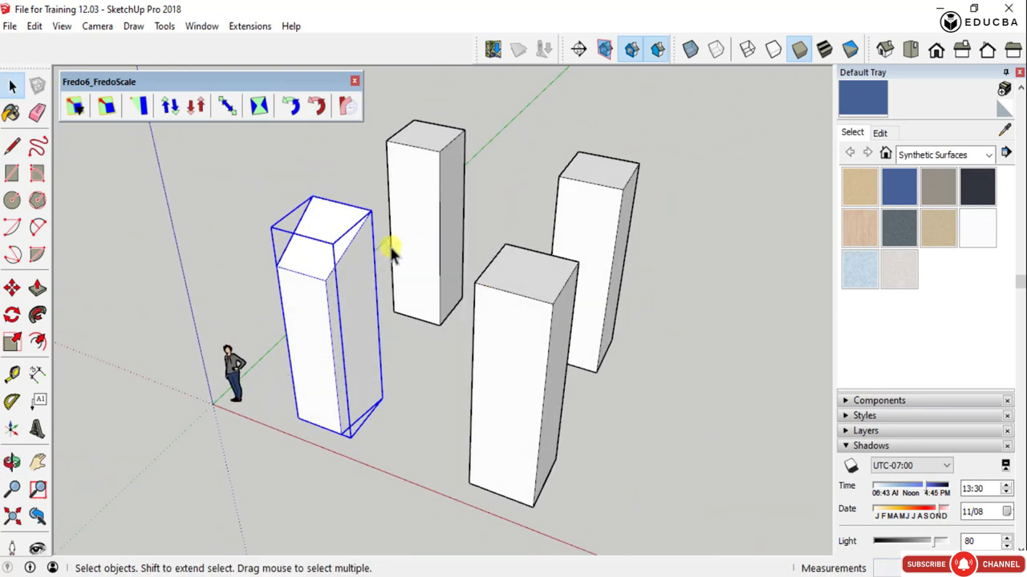
key(ctrl+z)
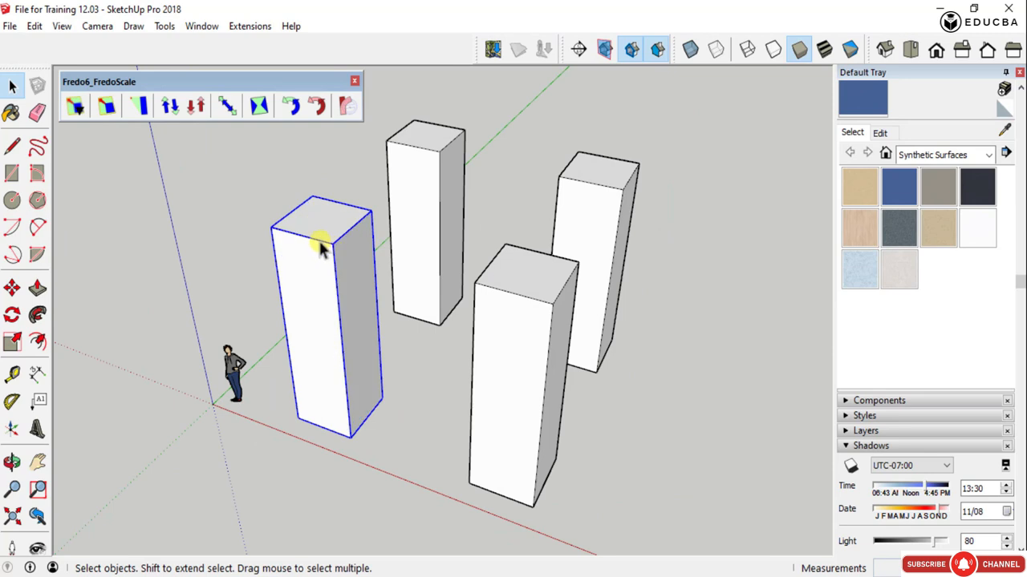
- Use Box Tapering to lower the column's front top edge to a height of about 3186 mm, and deselect the column
scroll(319, 249, up, 2)
click(135, 108)
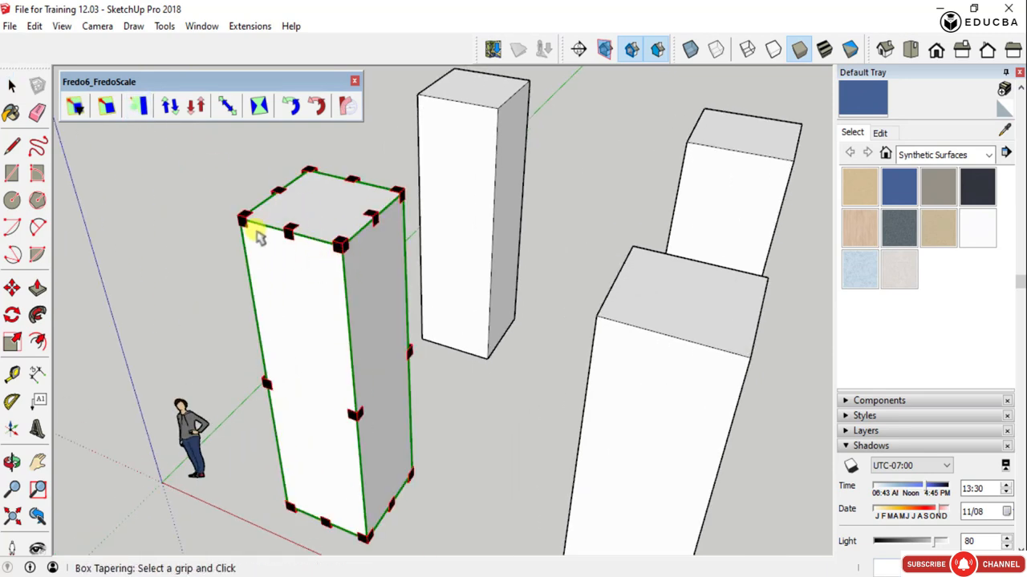
click(288, 231)
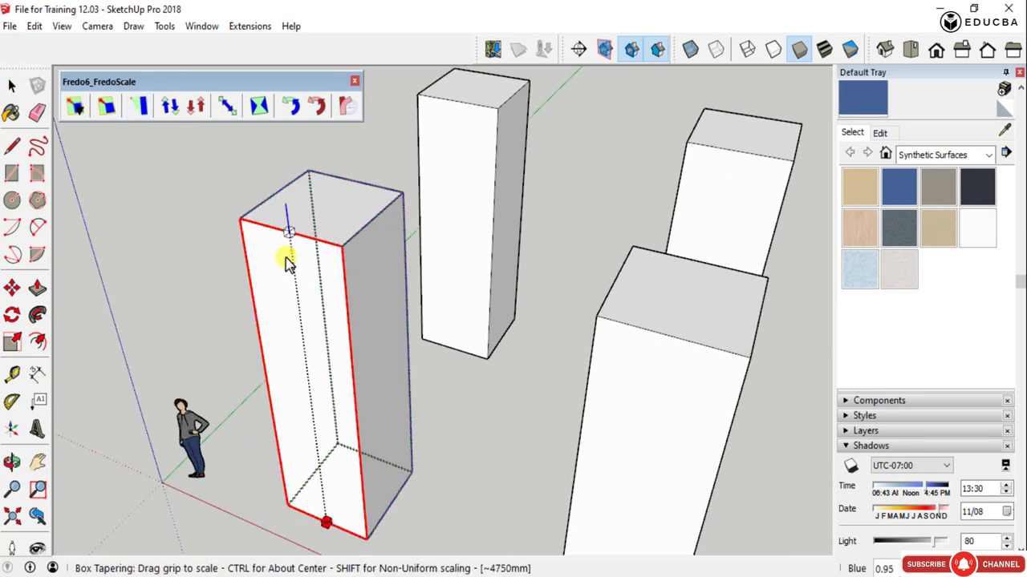
click(304, 359)
middle_drag(375, 391, 348, 351)
scroll(353, 341, up, 3)
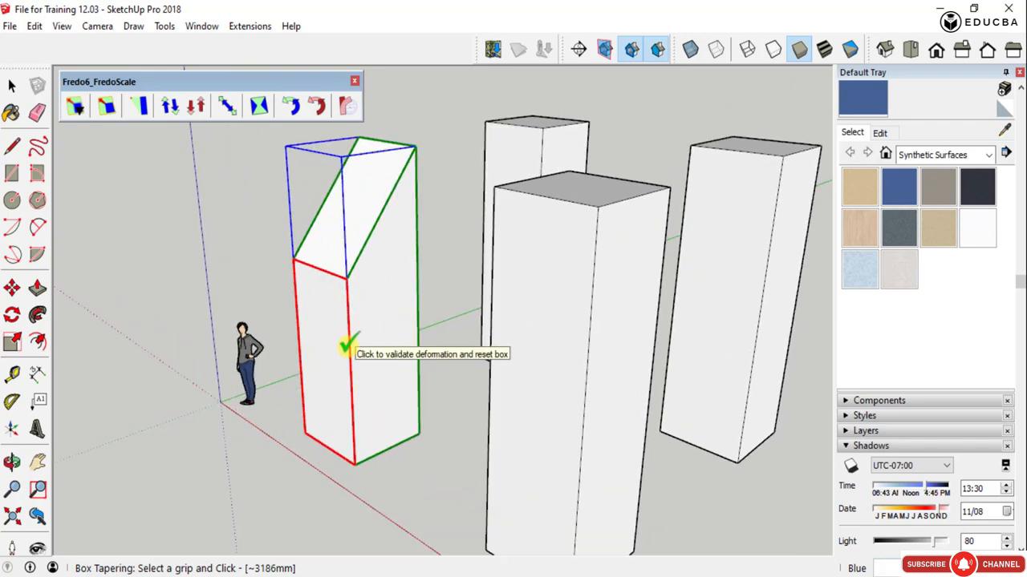
scroll(333, 320, up, 4)
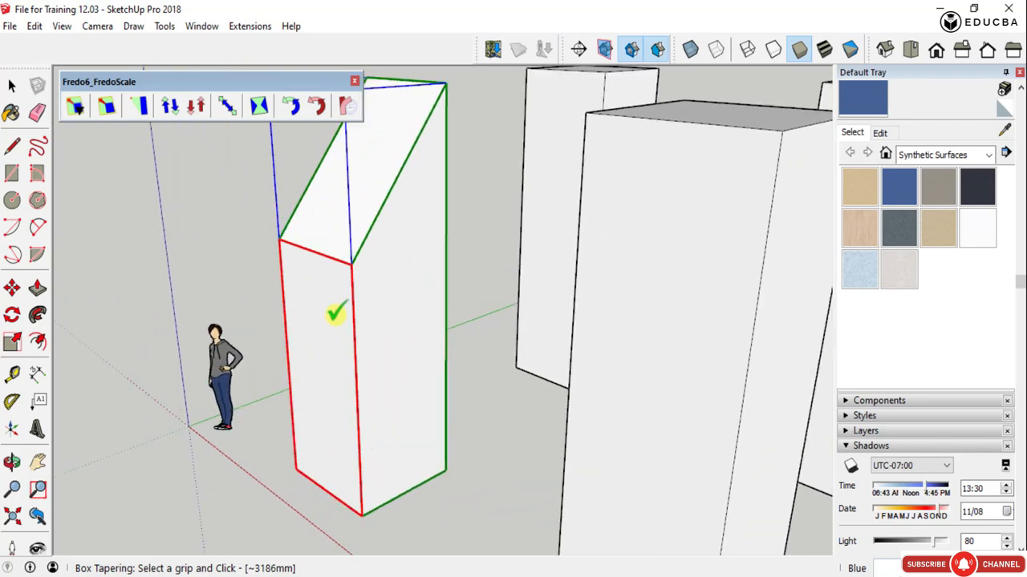
scroll(305, 340, down, 5)
middle_drag(325, 340, 410, 354)
key(space)
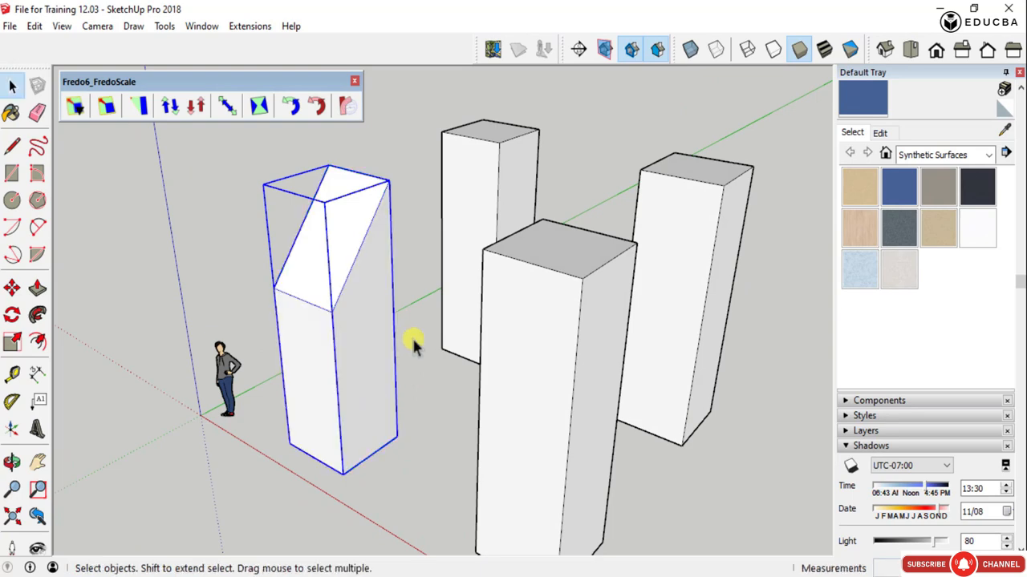
click(268, 348)
middle_drag(268, 348, 418, 412)
- Start Box Planar Shearing on the front upright column and pick a midpoint grip on its top face
scroll(353, 360, down, 3)
scroll(340, 339, up, 4)
scroll(207, 300, down, 3)
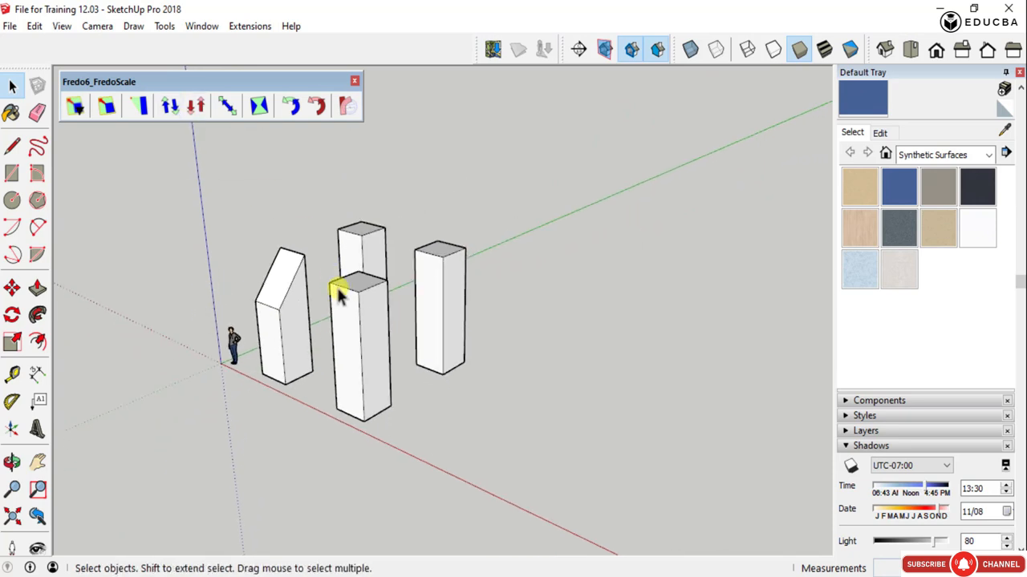
click(170, 107)
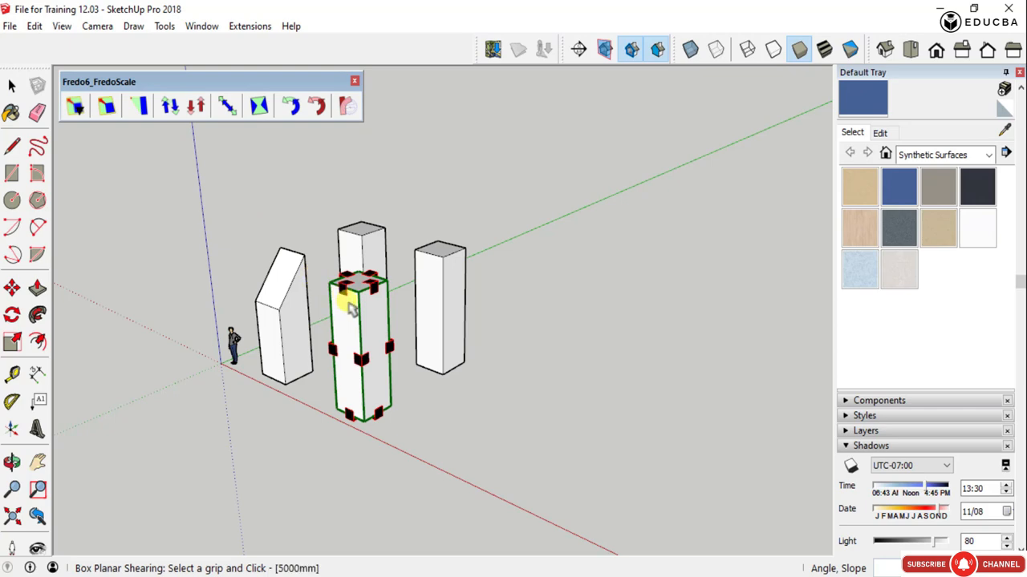
scroll(350, 310, up, 6)
middle_drag(397, 275, 502, 520)
scroll(399, 450, down, 6)
scroll(484, 513, up, 4)
scroll(445, 413, up, 3)
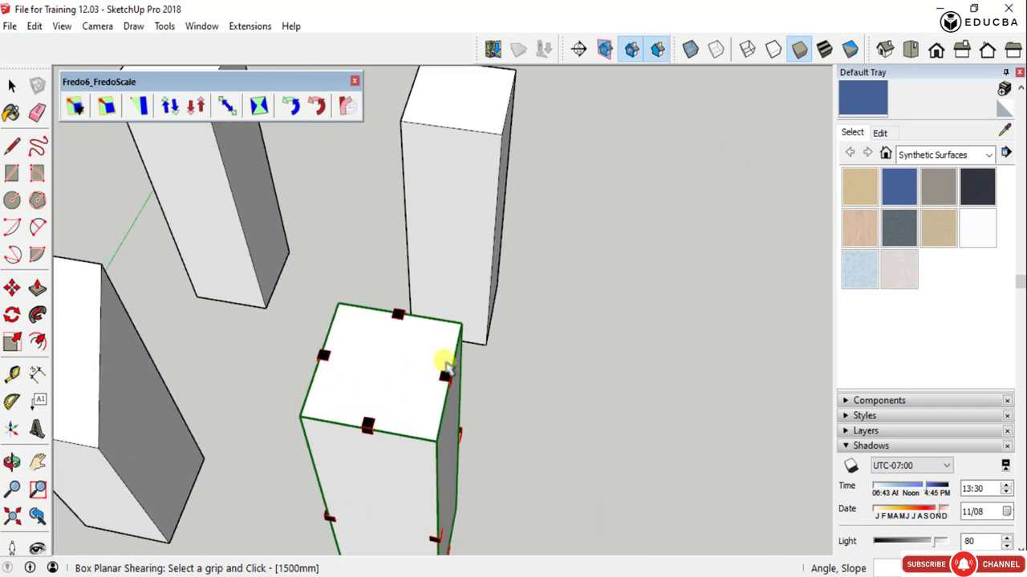
middle_drag(442, 356, 394, 362)
scroll(357, 429, down, 3)
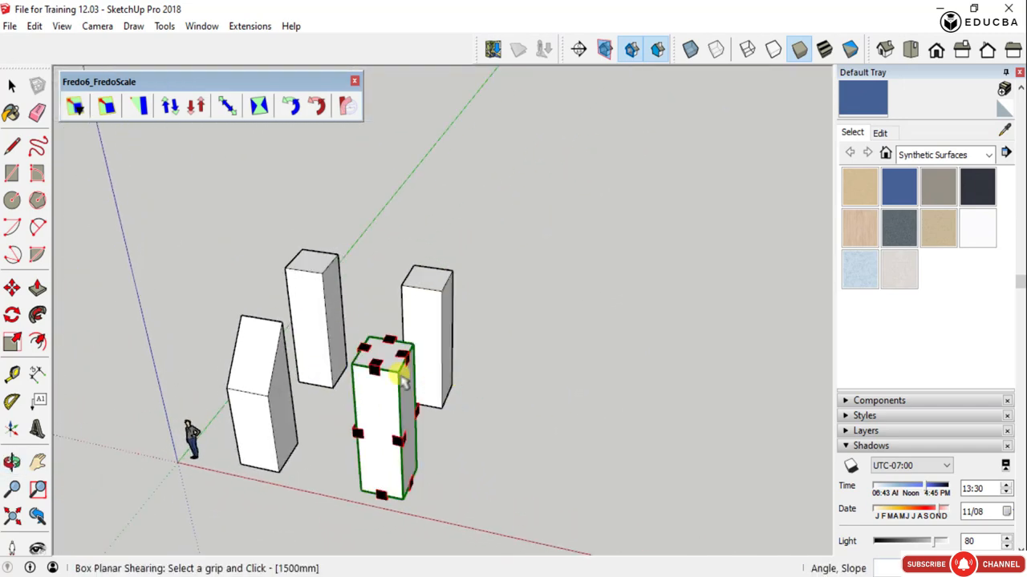
scroll(393, 361, up, 5)
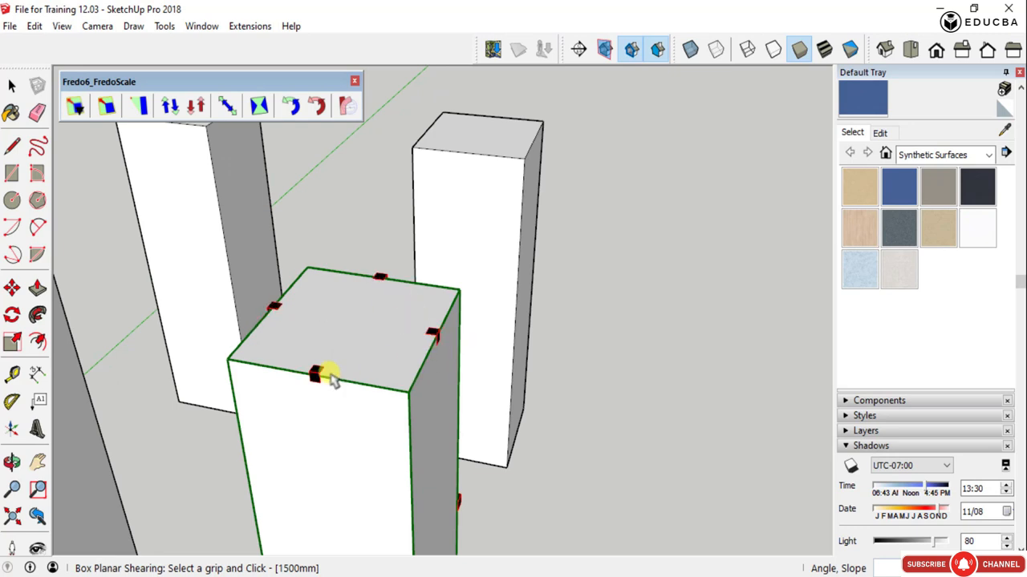
click(271, 308)
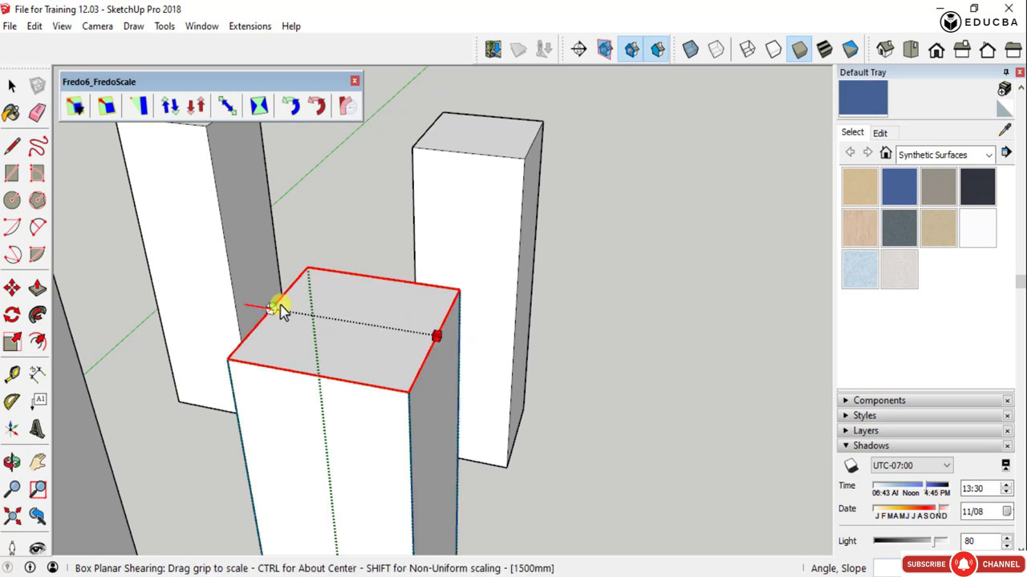
scroll(311, 317, down, 3)
scroll(313, 319, down, 3)
middle_drag(313, 318, 356, 300)
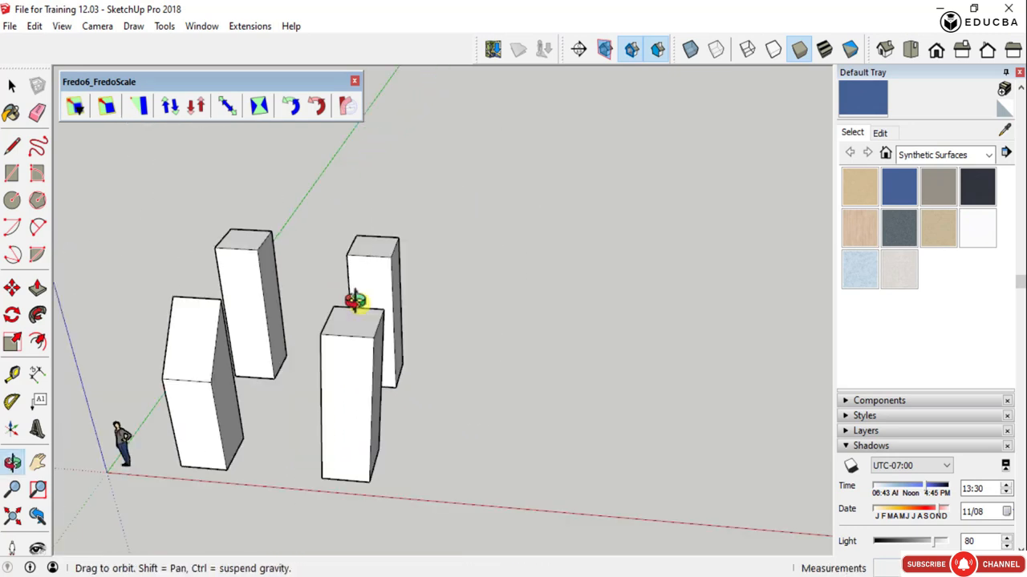
- Try shearing the column horizontally by about -14 degrees from the mid-height side grip of its front face
click(337, 325)
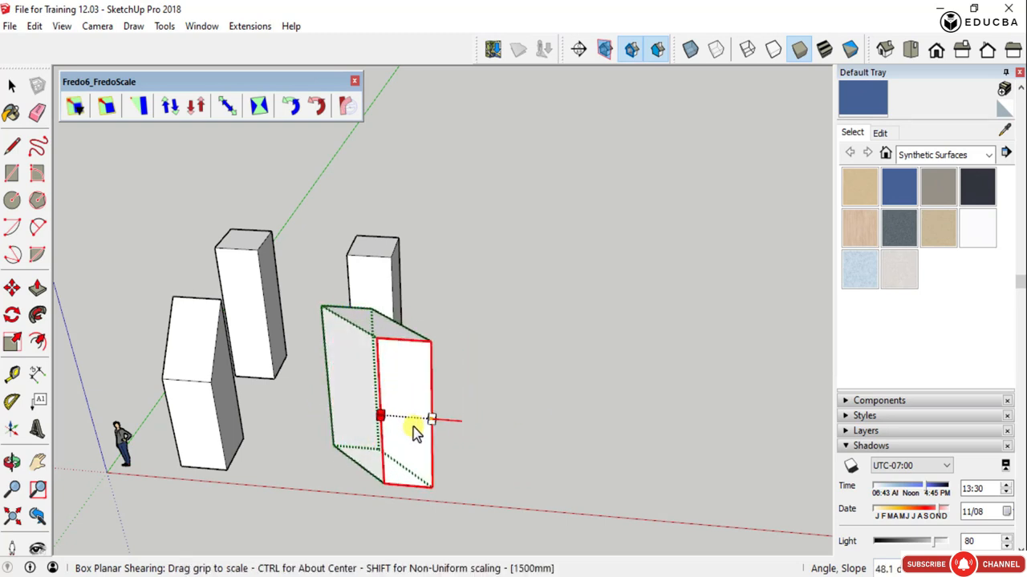
scroll(295, 427, up, 4)
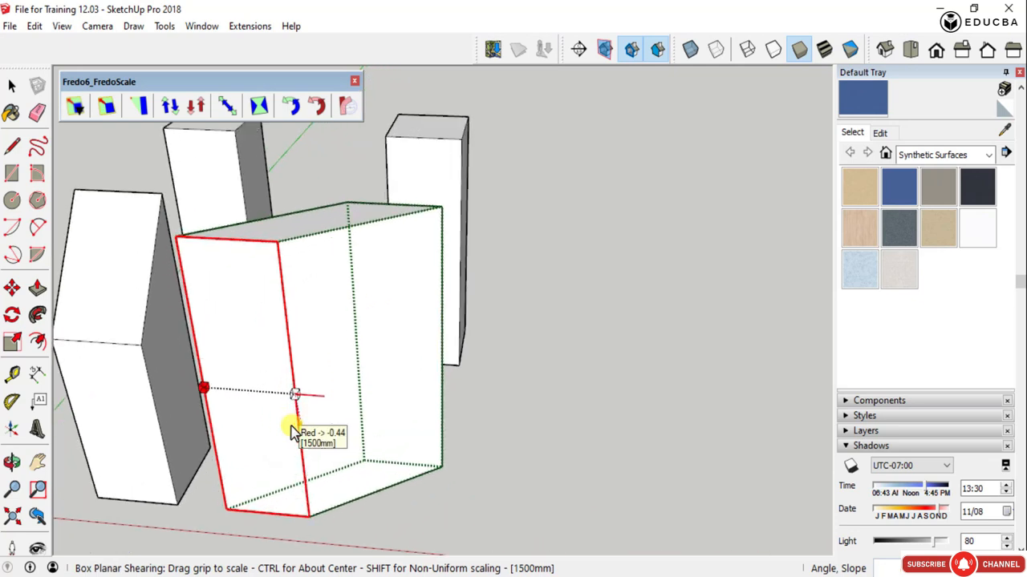
scroll(265, 425, down, 3)
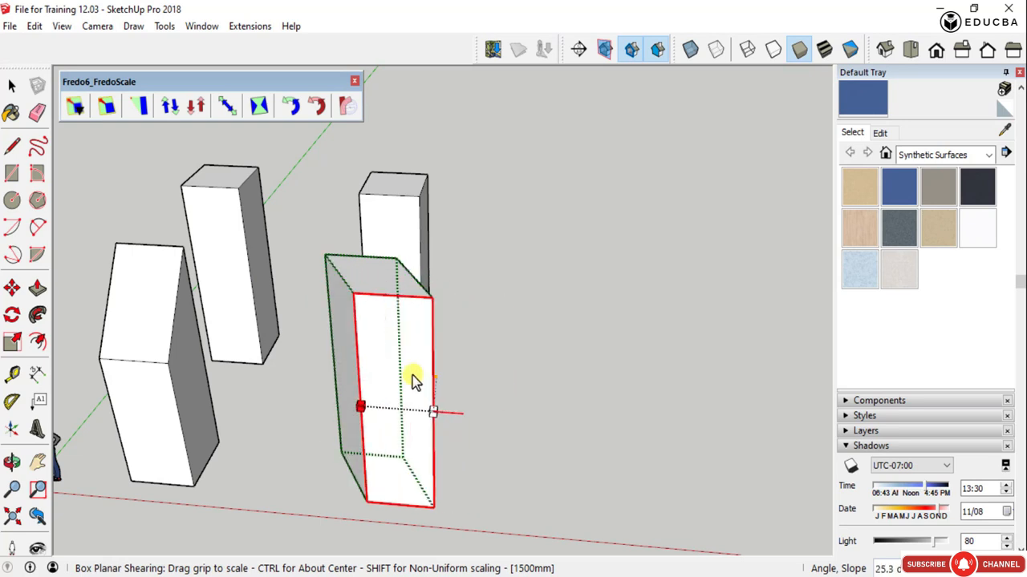
click(375, 369)
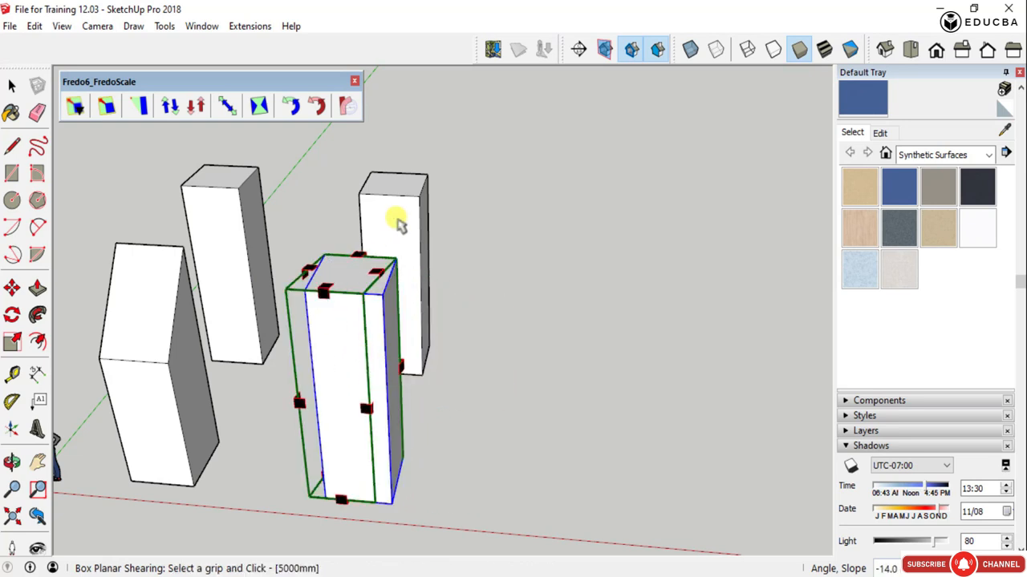
- Try slanting the column along the red axis from the midpoint grip of its top side edge, and undo it
middle_drag(377, 329, 506, 348)
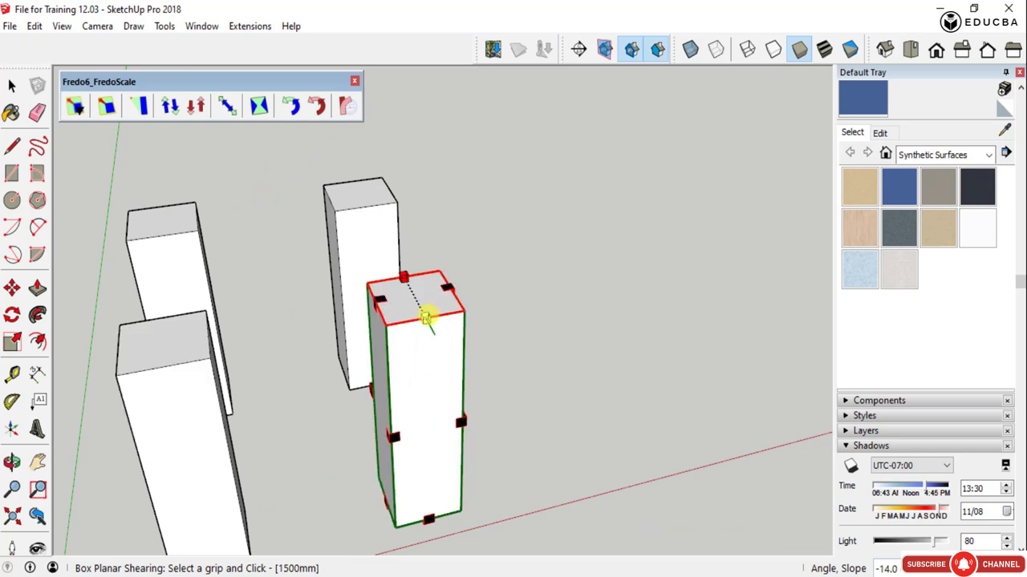
click(451, 289)
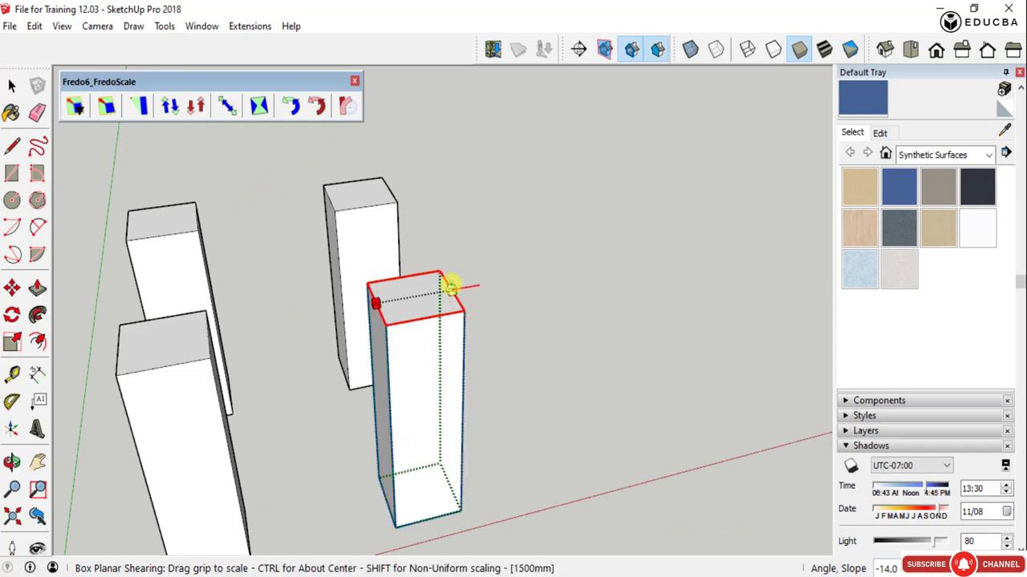
drag(446, 299, 509, 300)
middle_drag(509, 300, 553, 255)
scroll(410, 253, down, 2)
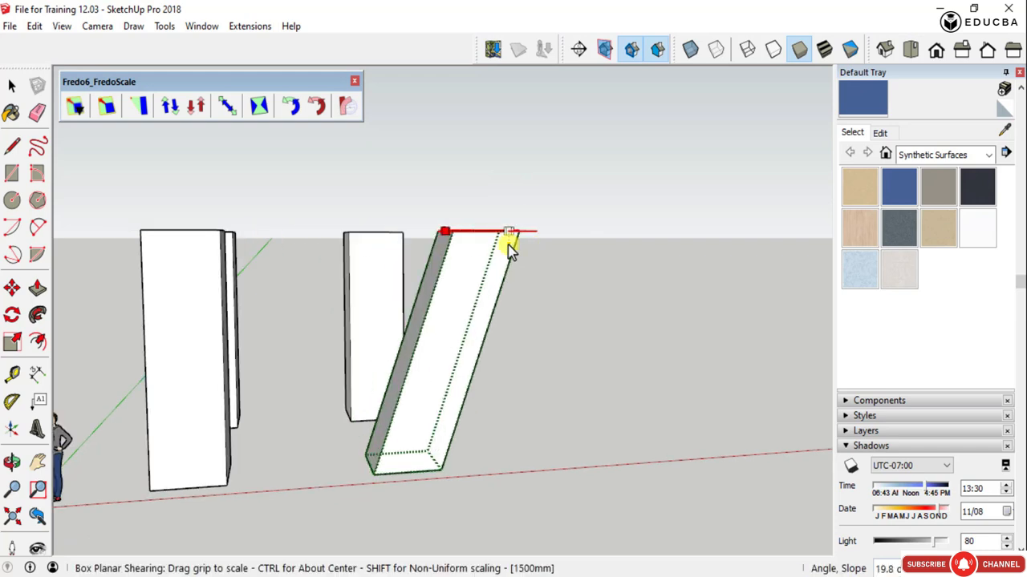
scroll(371, 251, down, 2)
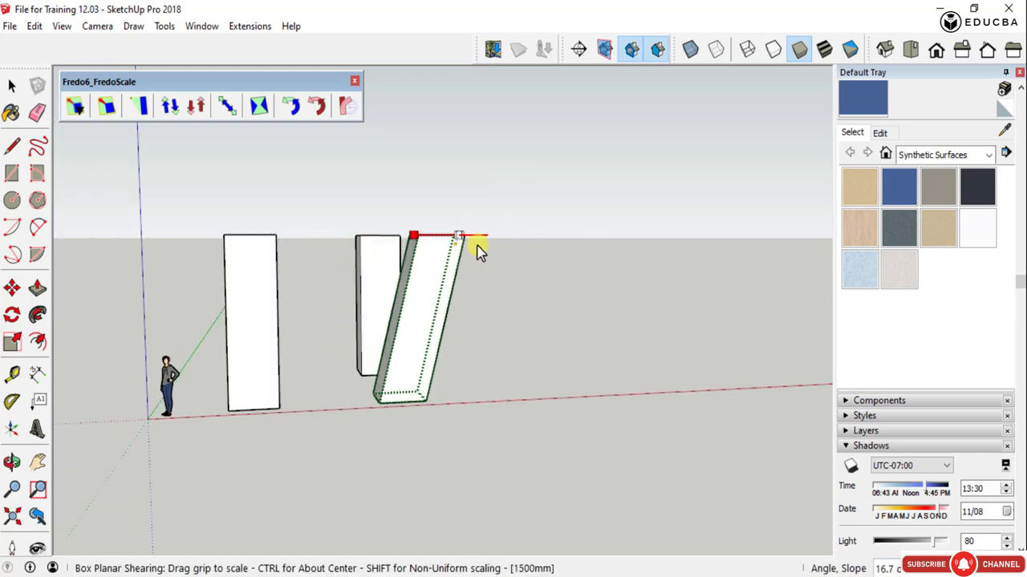
scroll(492, 257, up, 4)
scroll(493, 257, down, 3)
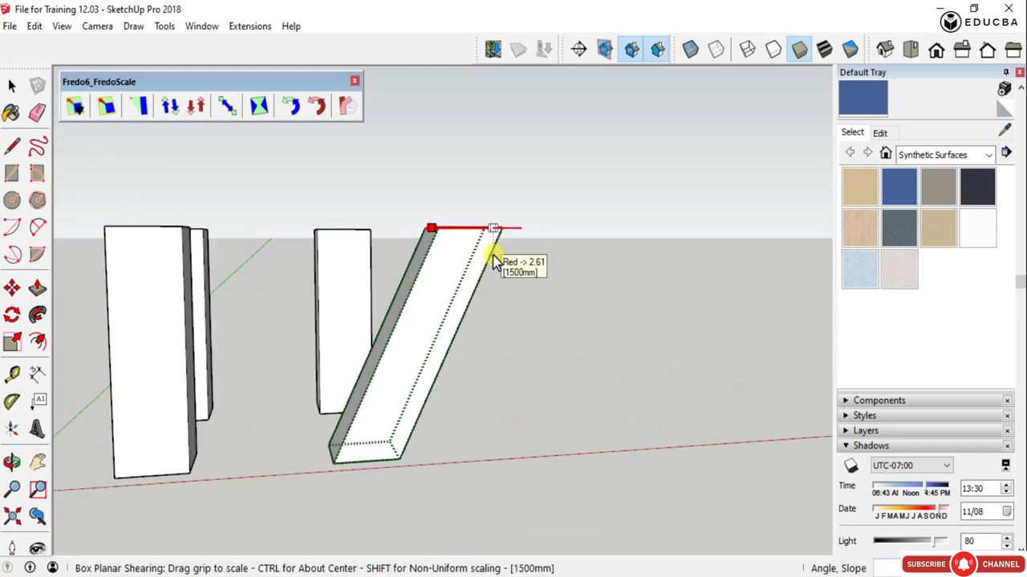
middle_drag(493, 256, 372, 252)
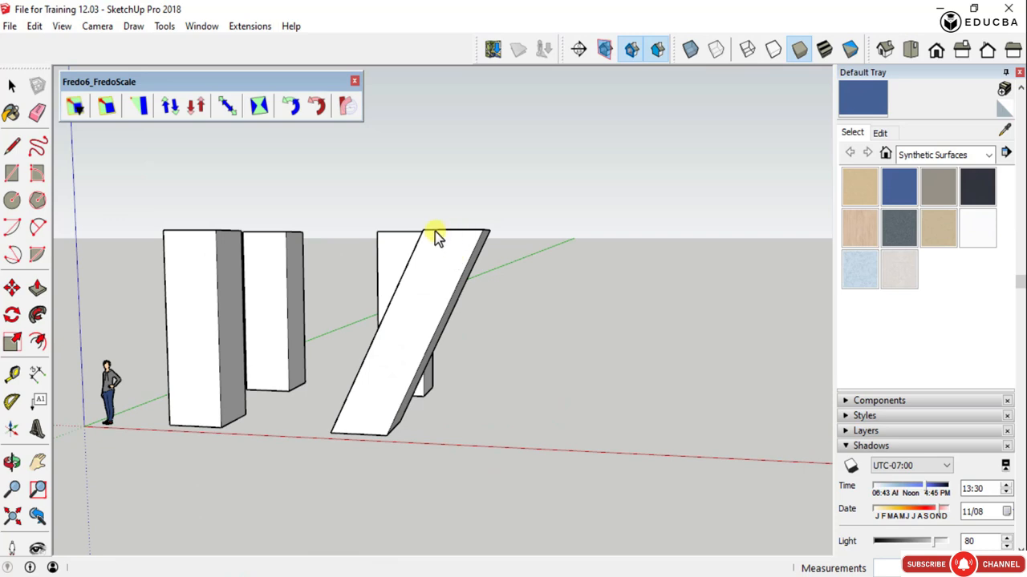
scroll(436, 236, down, 2)
click(459, 245)
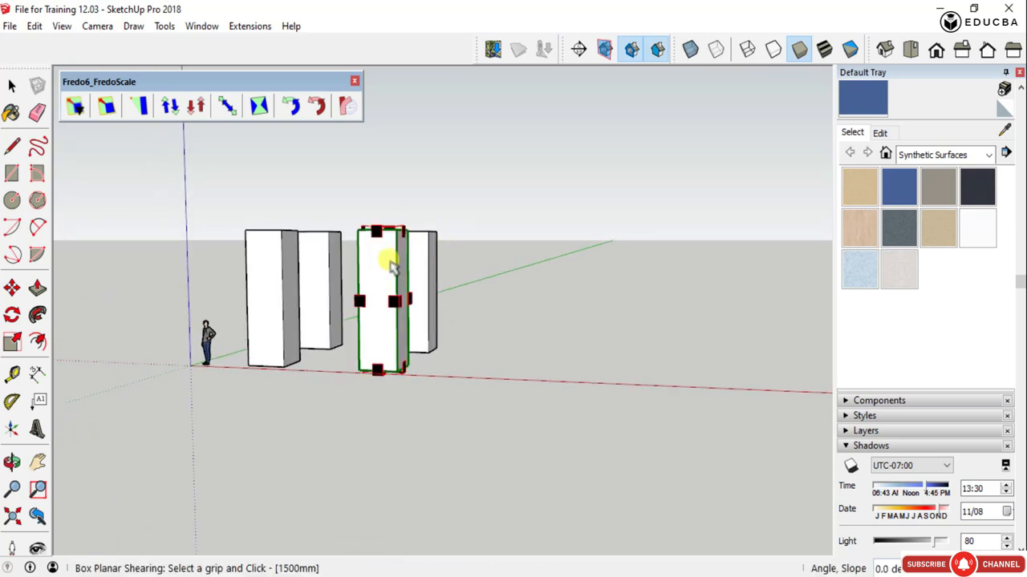
- Shear the front column strongly sideways along the red axis from its top side midpoint grip, away from the other columns
middle_drag(390, 264, 398, 438)
scroll(385, 289, up, 2)
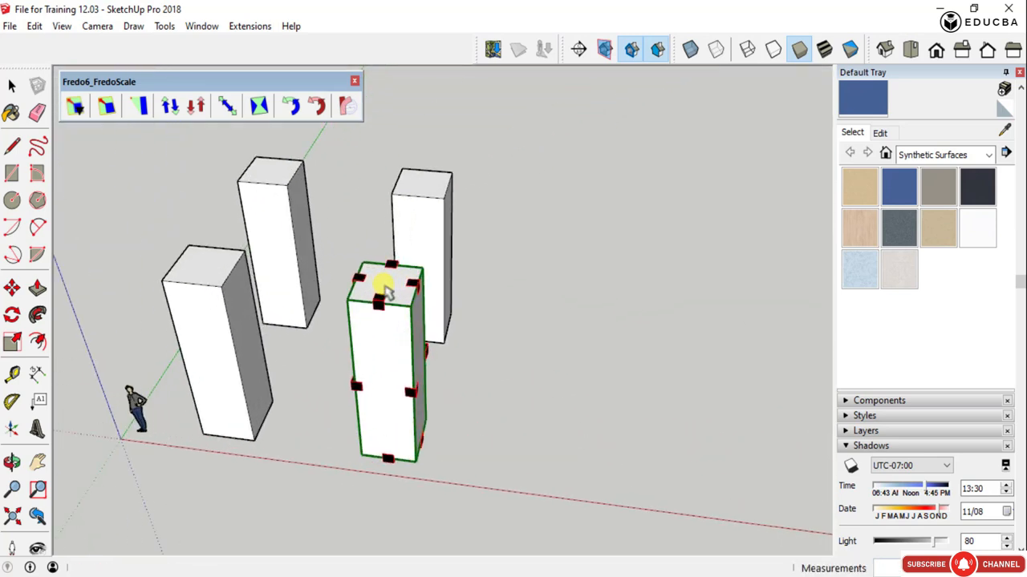
click(410, 285)
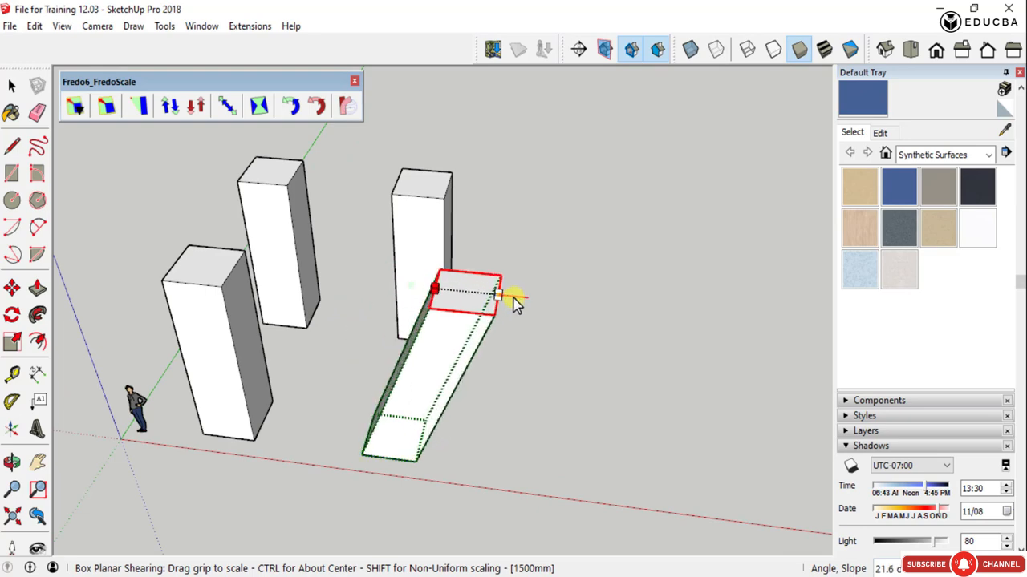
key(space)
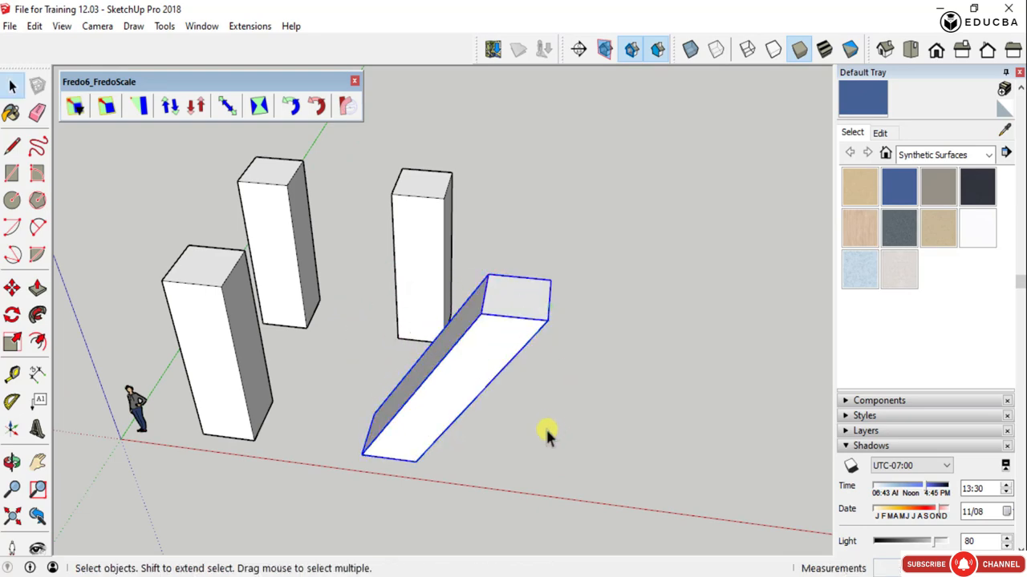
middle_drag(546, 428, 428, 417)
click(198, 108)
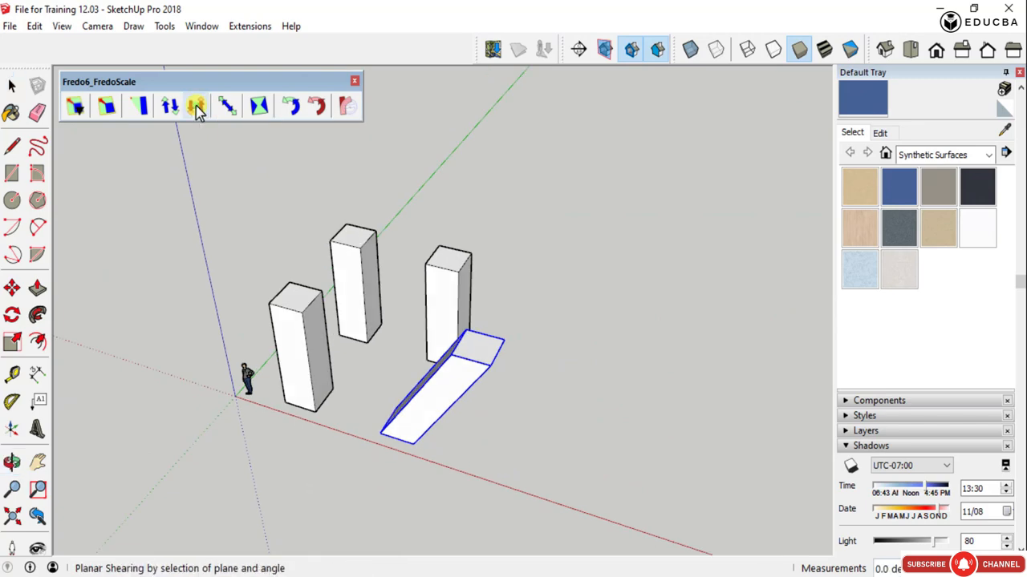
scroll(479, 349, up, 3)
scroll(476, 347, up, 2)
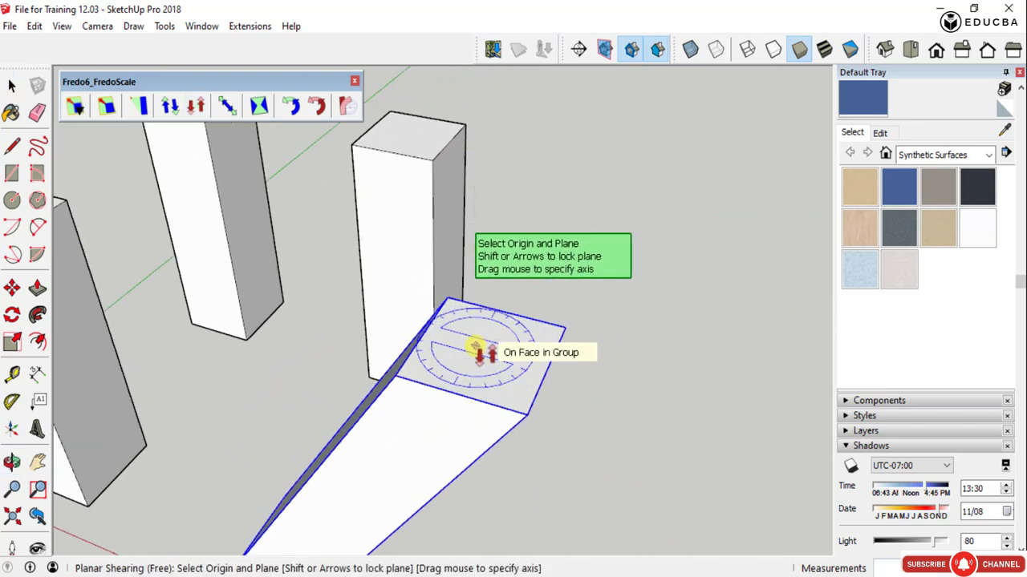
scroll(362, 385, down, 5)
middle_drag(362, 385, 440, 328)
- Select the upright column behind the sheared one and start free Planar Shearing, previewing the plane protractor on its faces
key(space)
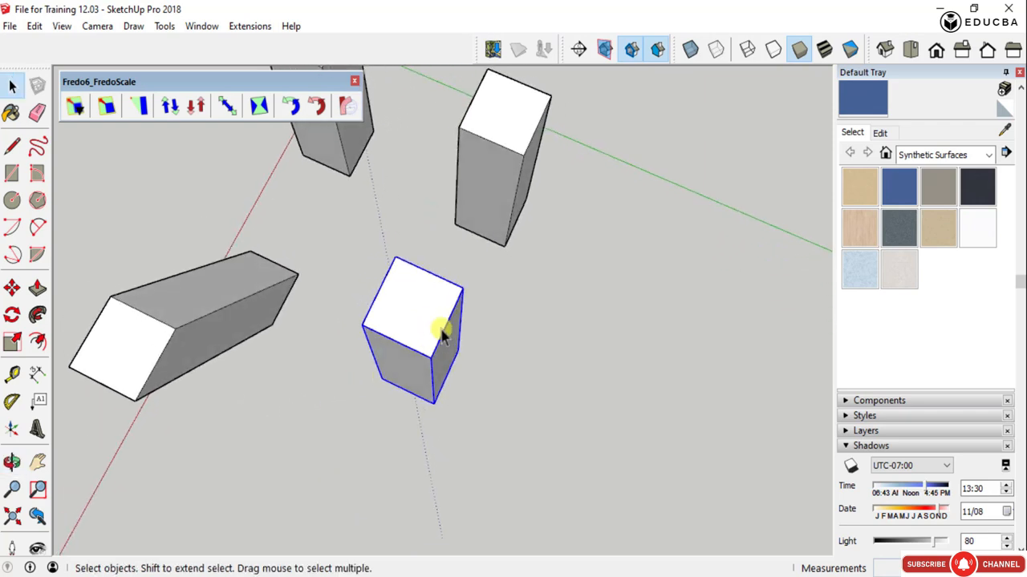
scroll(425, 323, up, 3)
click(195, 107)
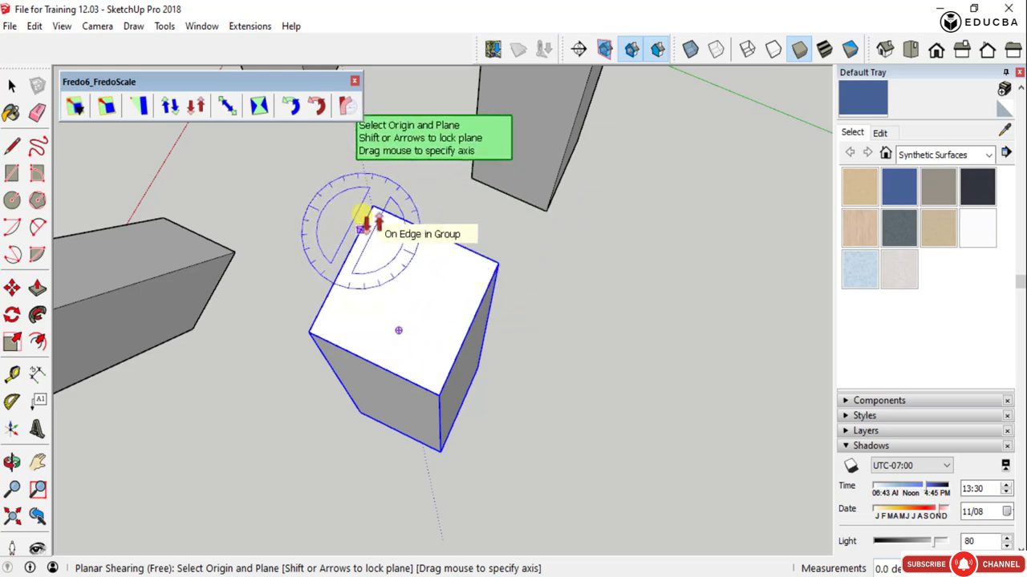
middle_drag(369, 258, 413, 248)
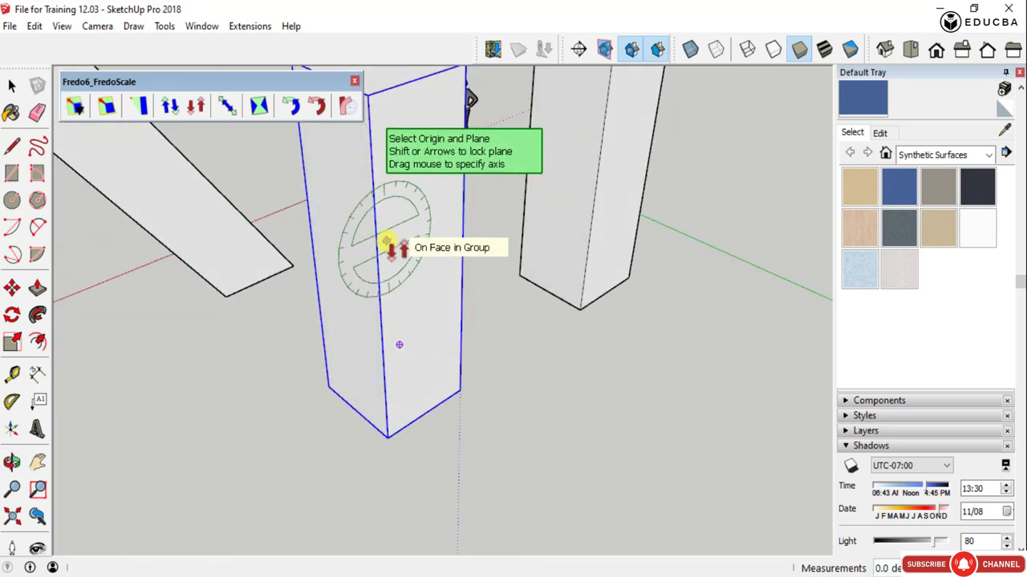
middle_drag(343, 236, 442, 345)
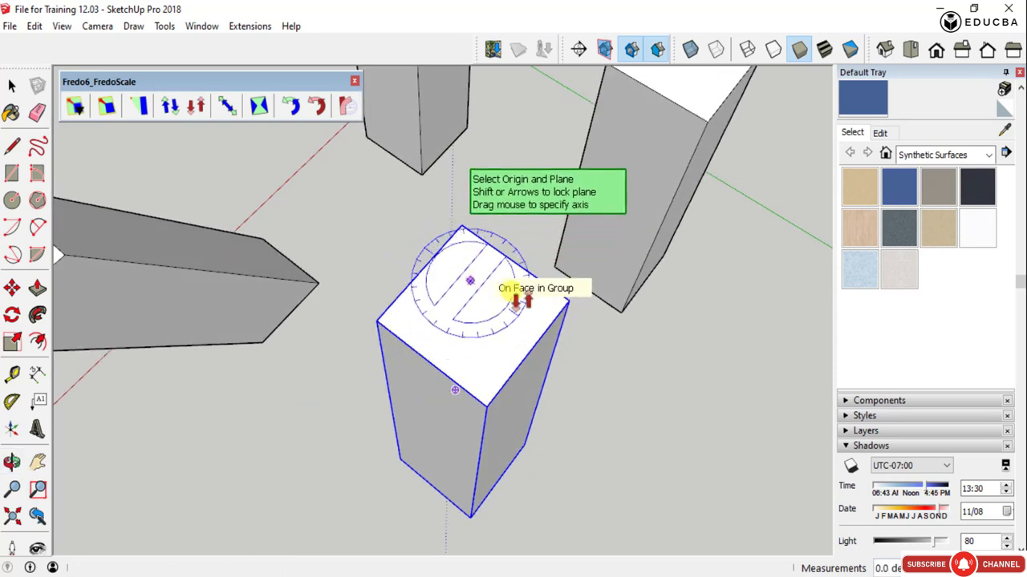
middle_drag(488, 280, 425, 104)
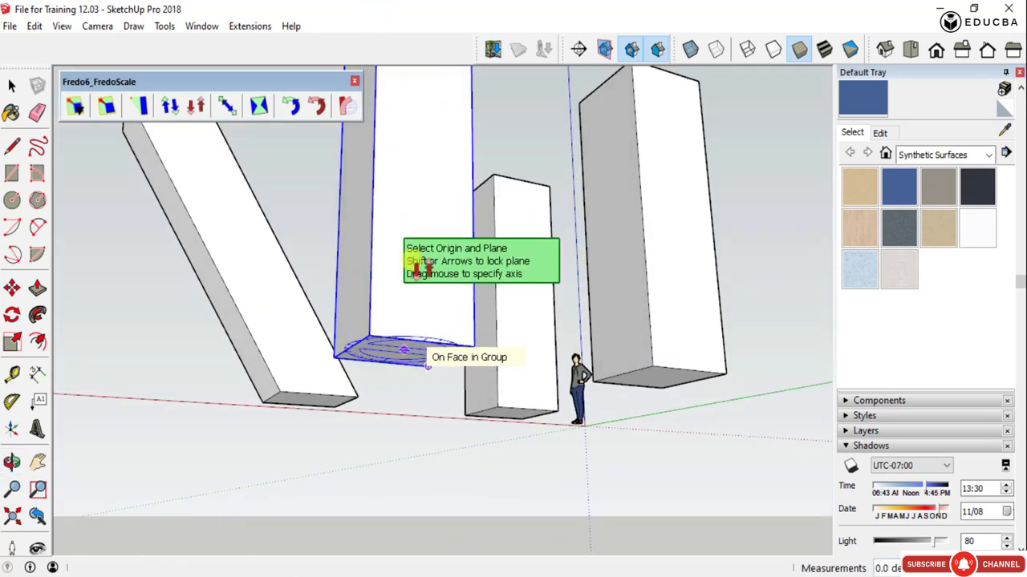
middle_drag(417, 256, 510, 375)
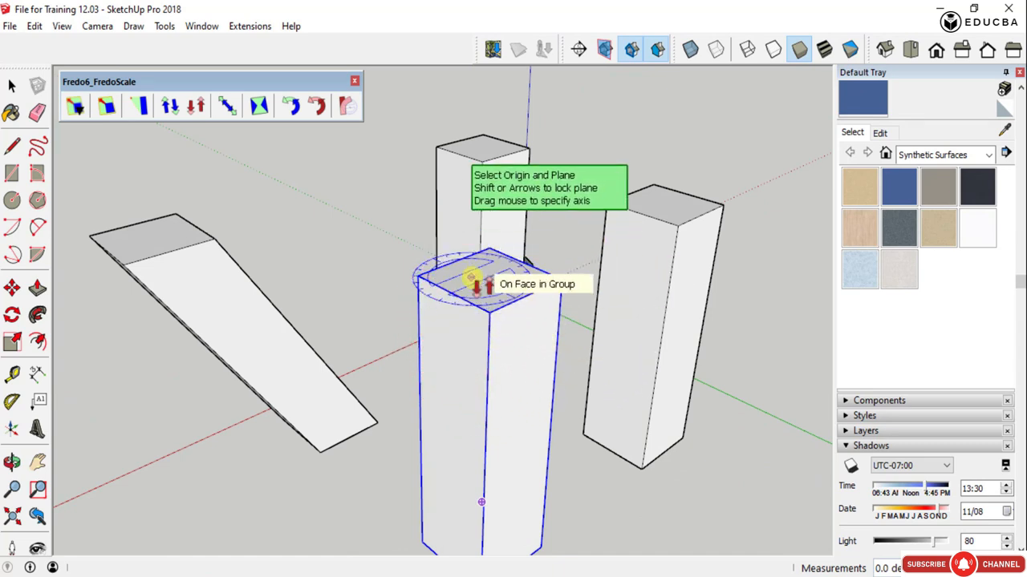
- Set the shearing origin at the column's near top corner, the reference direction to the adjacent corner, and the target at the back corner
scroll(488, 285, up, 1)
middle_drag(488, 286, 475, 380)
scroll(474, 380, up, 3)
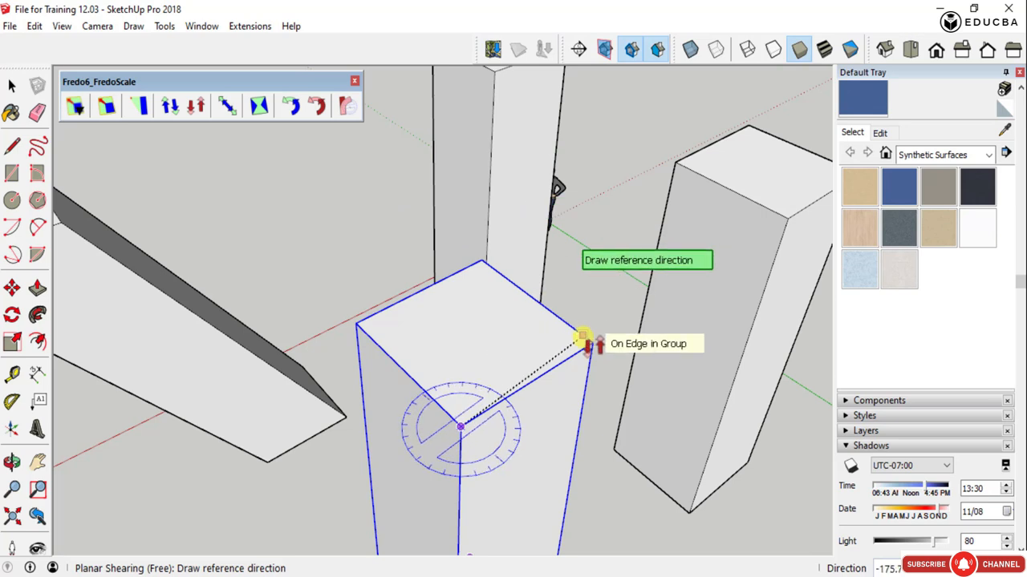
scroll(581, 336, up, 3)
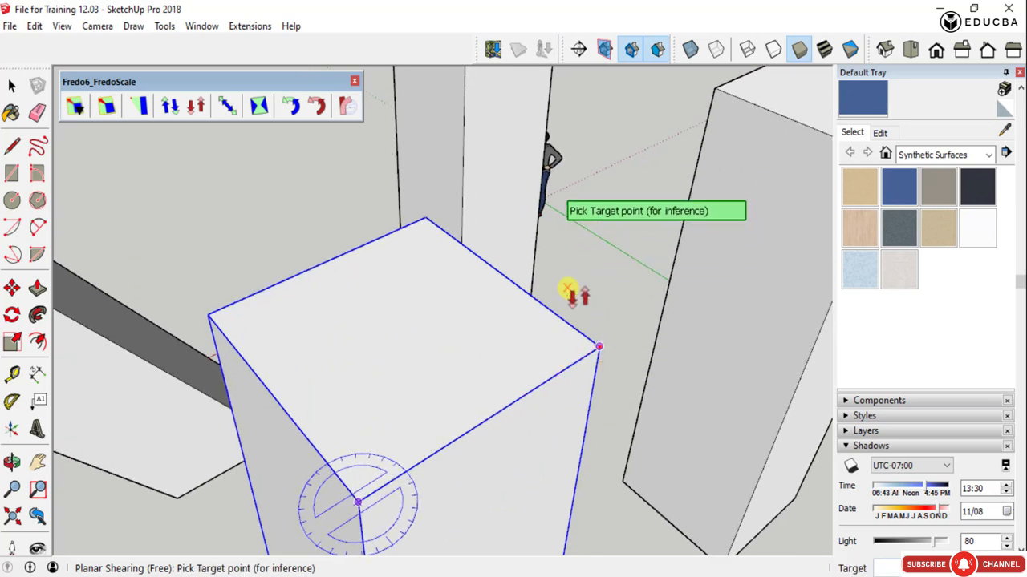
scroll(595, 346, down, 6)
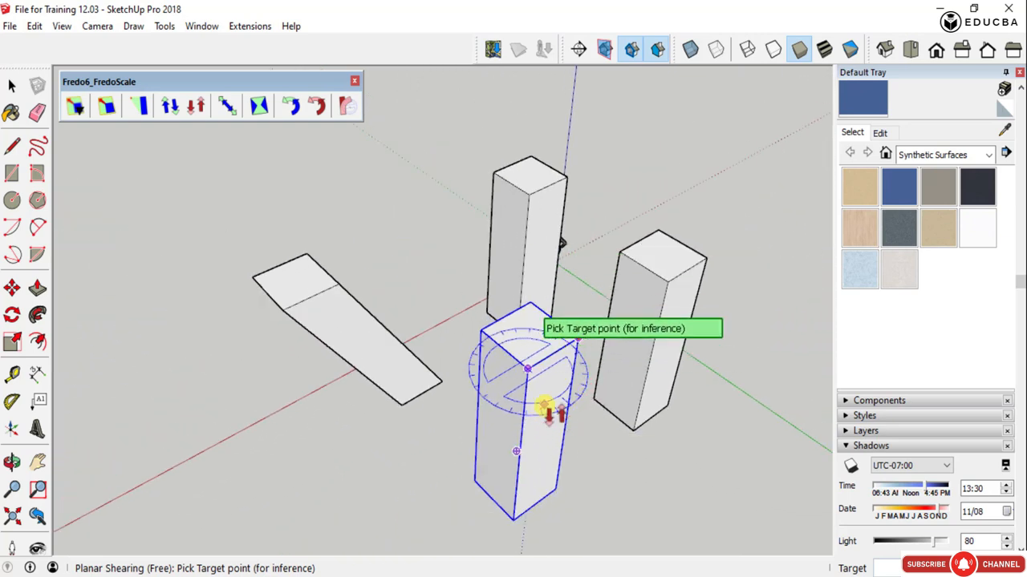
click(530, 304)
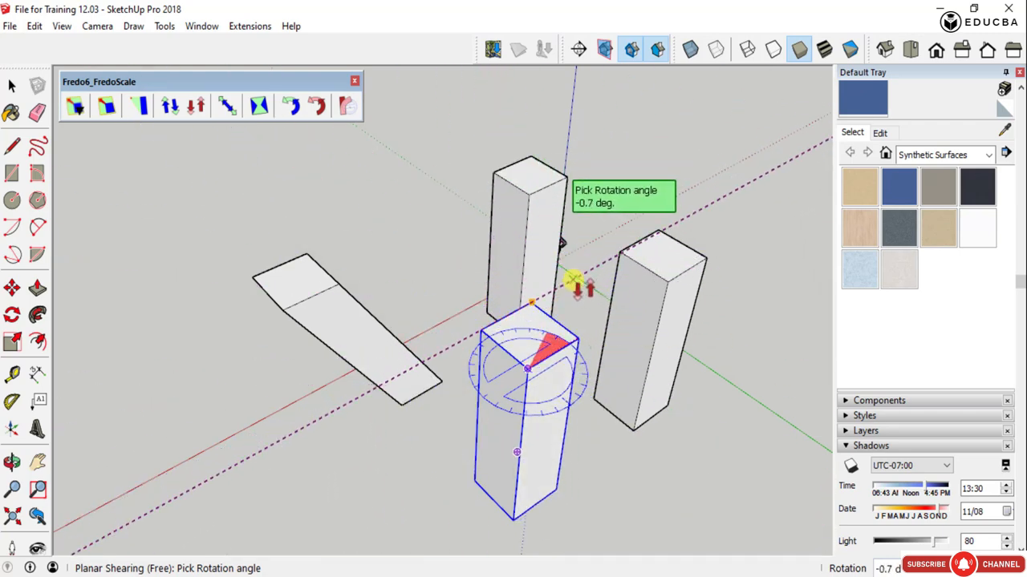
- Shear the column horizontally in the plane of its top face by a rotation angle of about -48 degrees
scroll(573, 286, up, 3)
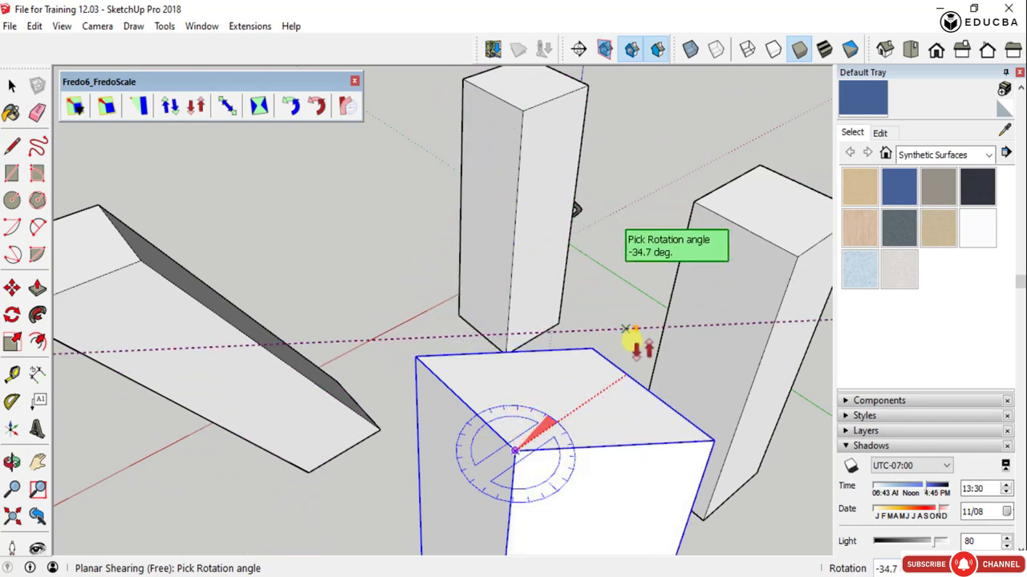
scroll(499, 267, down, 3)
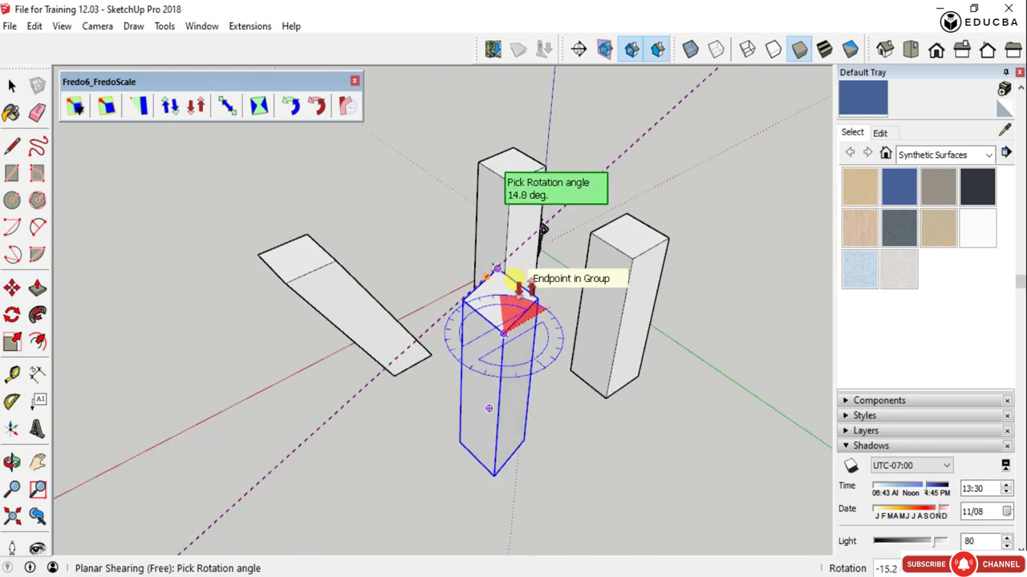
scroll(565, 309, up, 3)
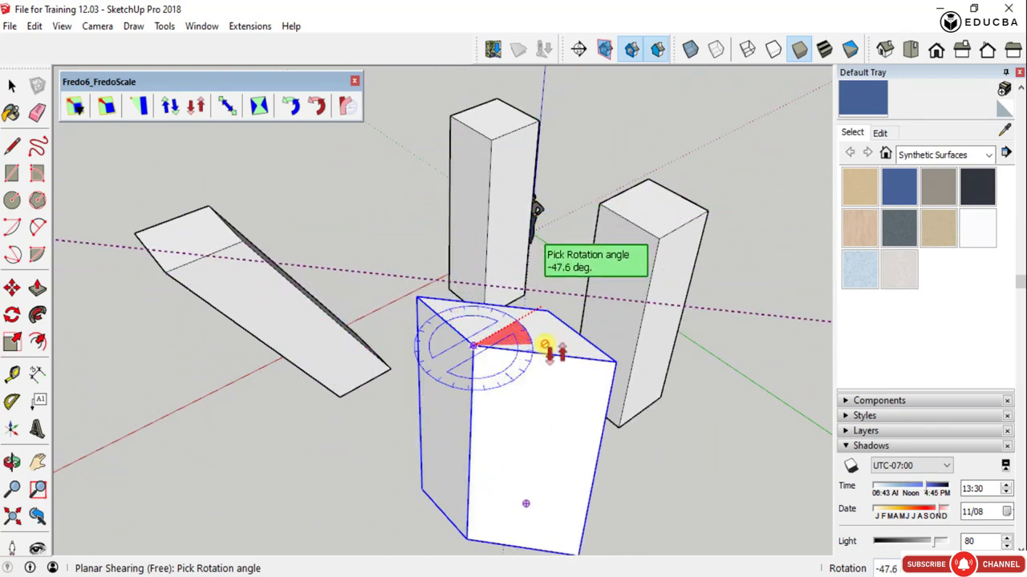
click(547, 345)
key(space)
- Examine the freely sheared column and its neighbours from several sides
scroll(473, 369, down, 3)
middle_drag(540, 437, 245, 402)
scroll(304, 289, up, 2)
scroll(294, 317, down, 3)
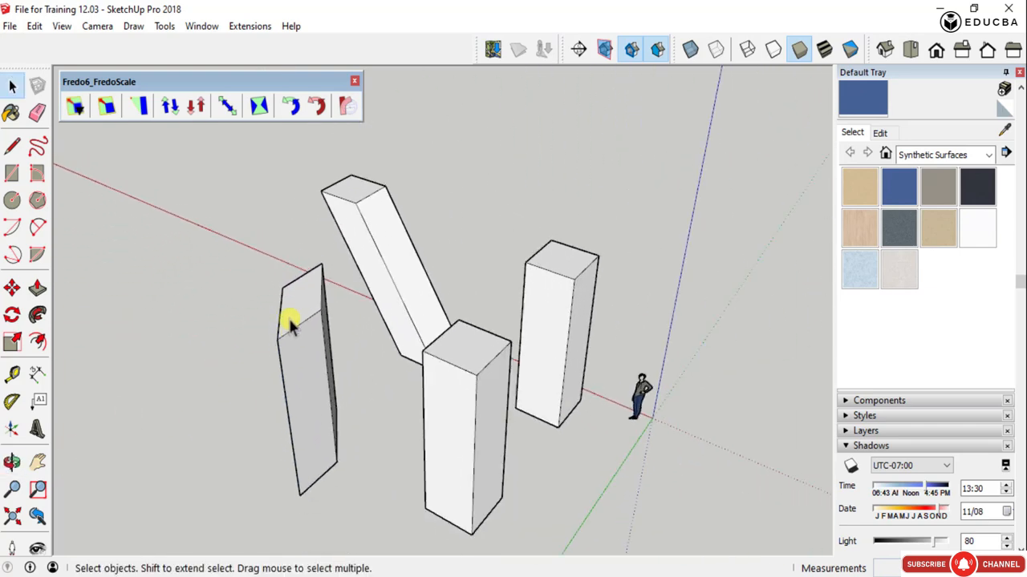
scroll(291, 321, up, 3)
scroll(289, 329, down, 2)
middle_drag(285, 339, 409, 399)
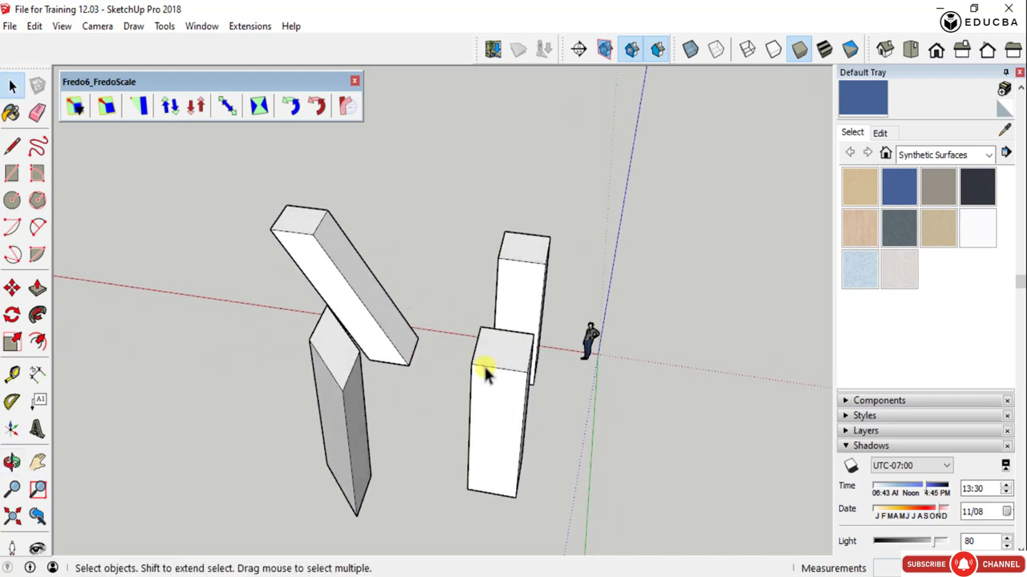
middle_drag(530, 399, 470, 451)
scroll(437, 340, up, 3)
scroll(437, 341, down, 4)
- Select the upright column nearest the green axis and start Box Stretching, previewing the section planes of its face grips
middle_drag(390, 367, 702, 443)
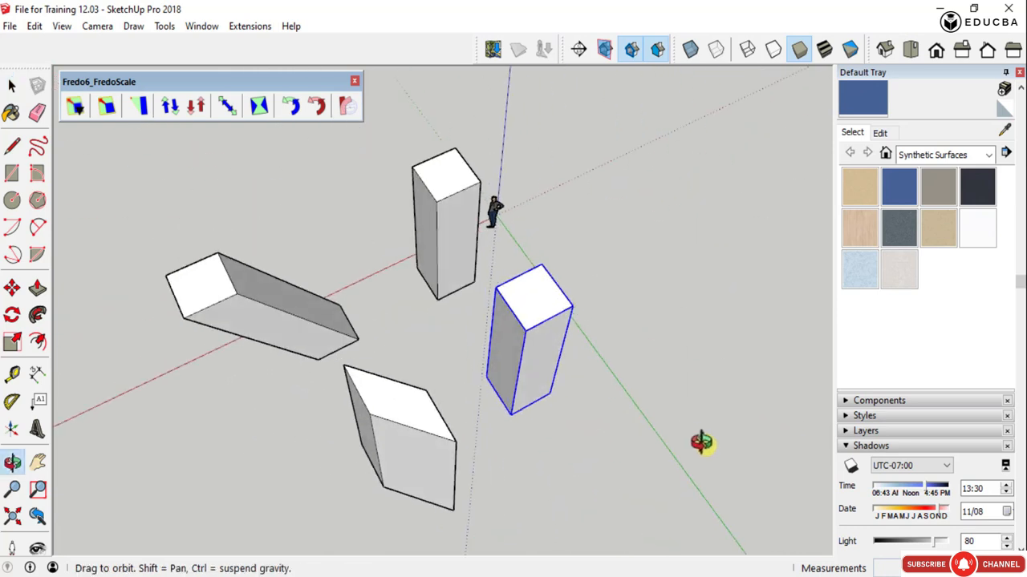
click(228, 111)
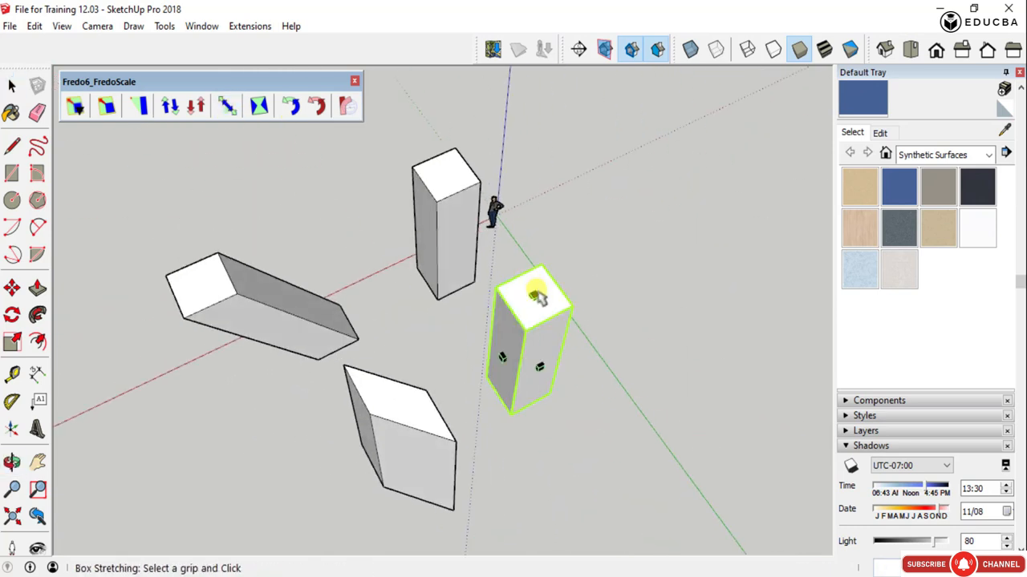
scroll(544, 335, up, 1)
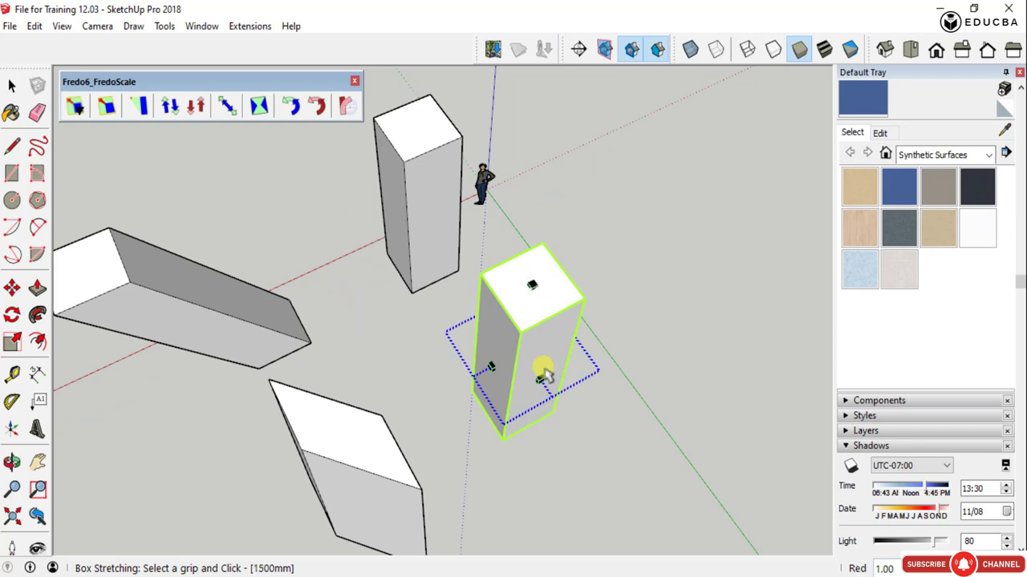
middle_drag(544, 373, 463, 353)
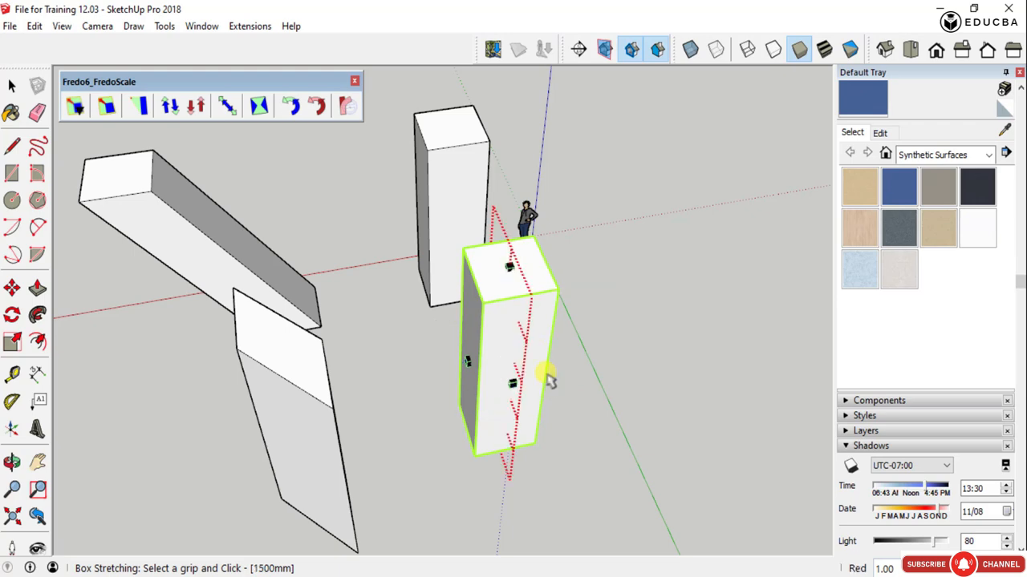
middle_drag(547, 380, 313, 295)
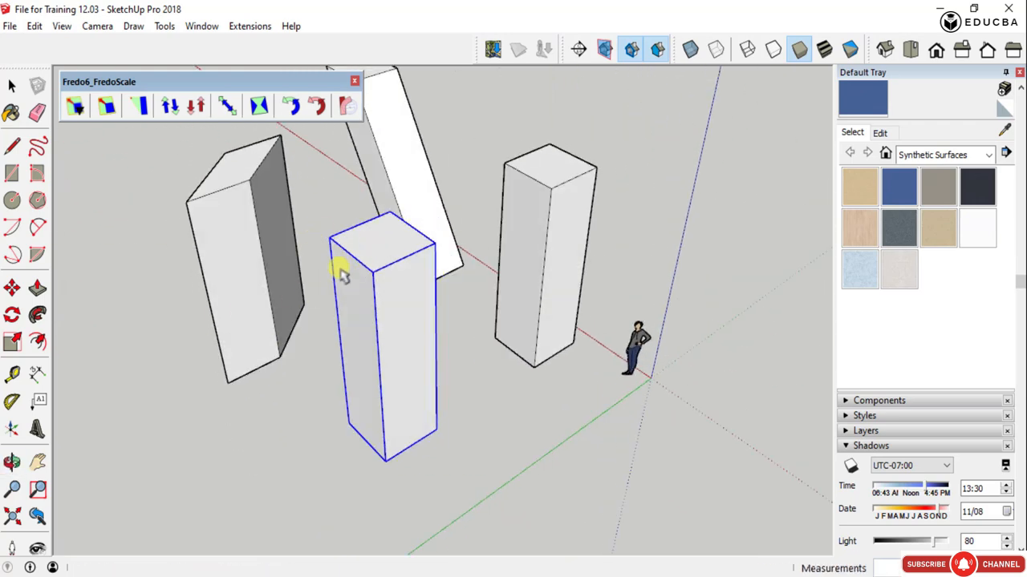
scroll(385, 355, down, 3)
scroll(384, 355, up, 3)
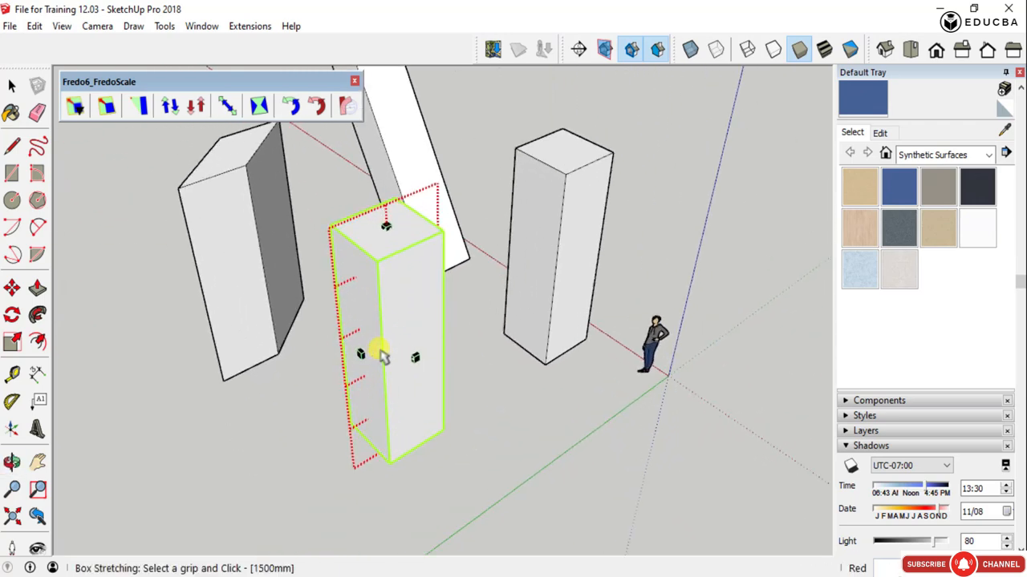
middle_drag(363, 353, 660, 399)
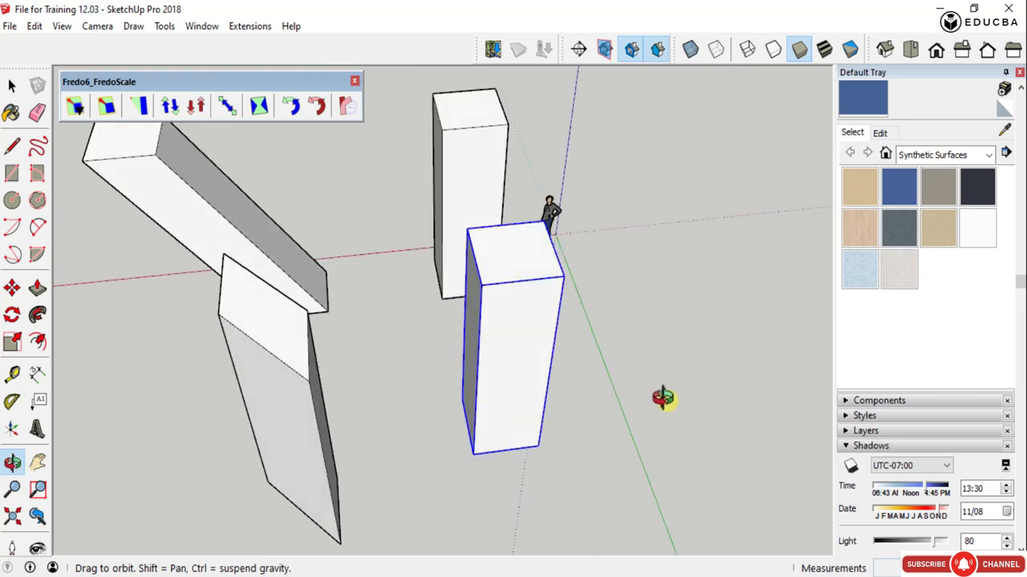
- Try stretching the column along the green axis from its front face grip by a factor of about 2.8
click(513, 375)
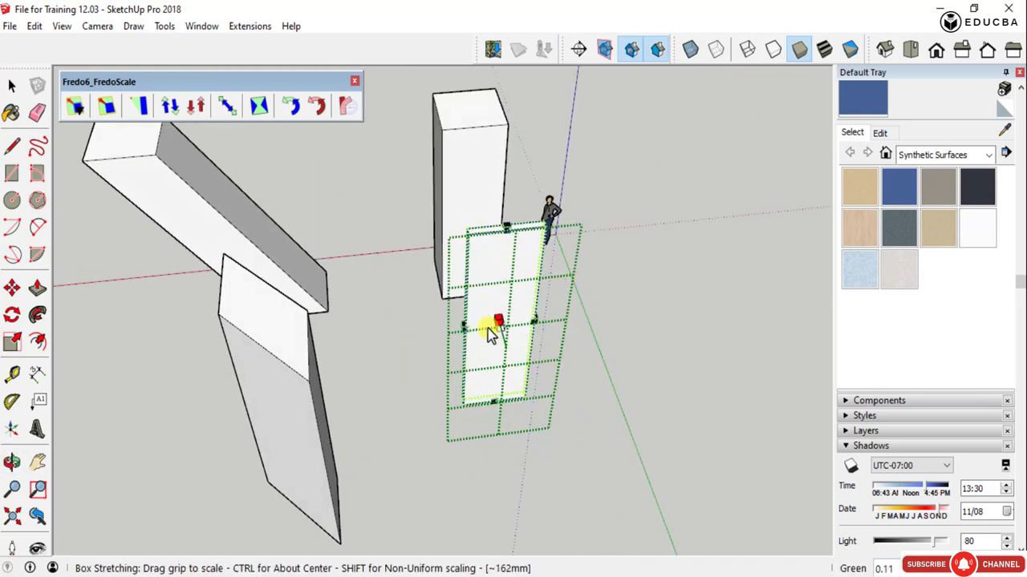
scroll(483, 267, down, 2)
scroll(475, 209, down, 2)
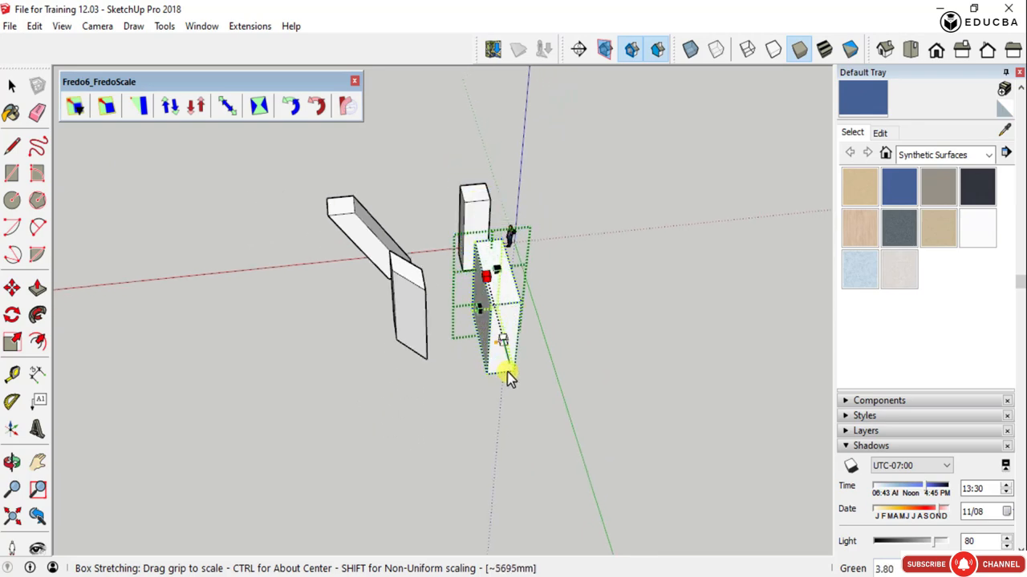
scroll(514, 414, up, 5)
middle_drag(514, 415, 433, 372)
scroll(474, 279, down, 3)
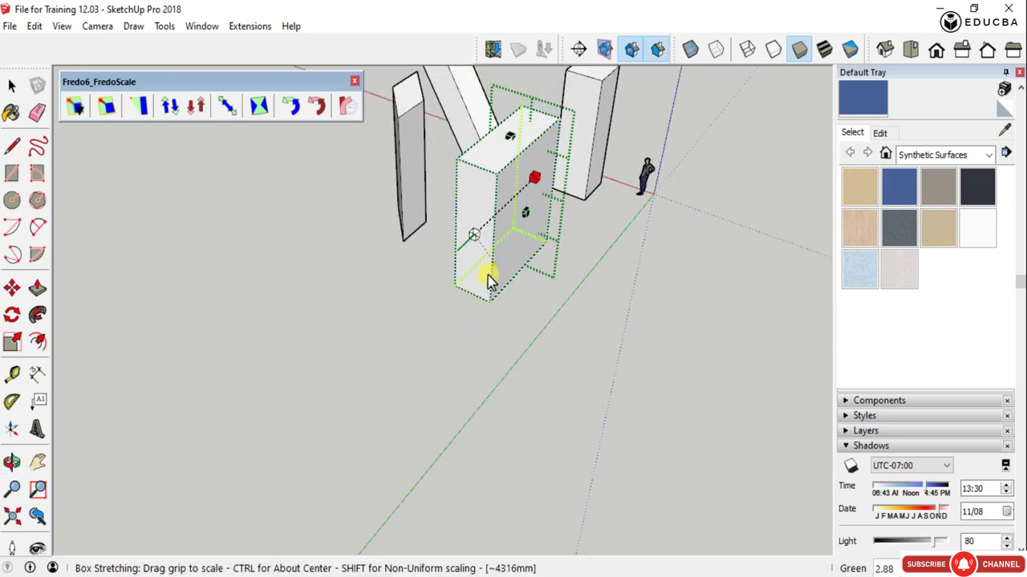
scroll(453, 291, down, 2)
scroll(481, 273, up, 2)
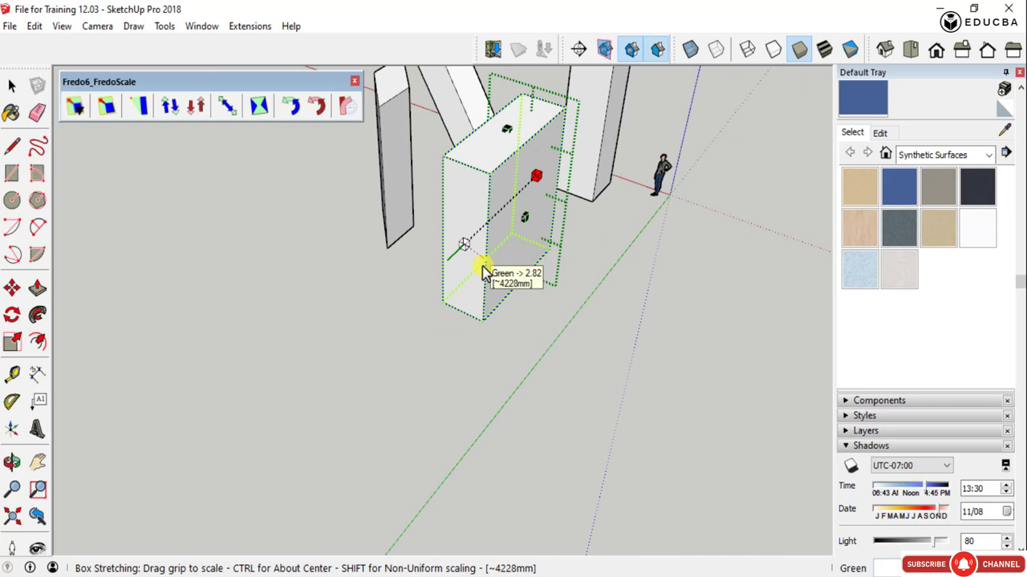
key(Escape)
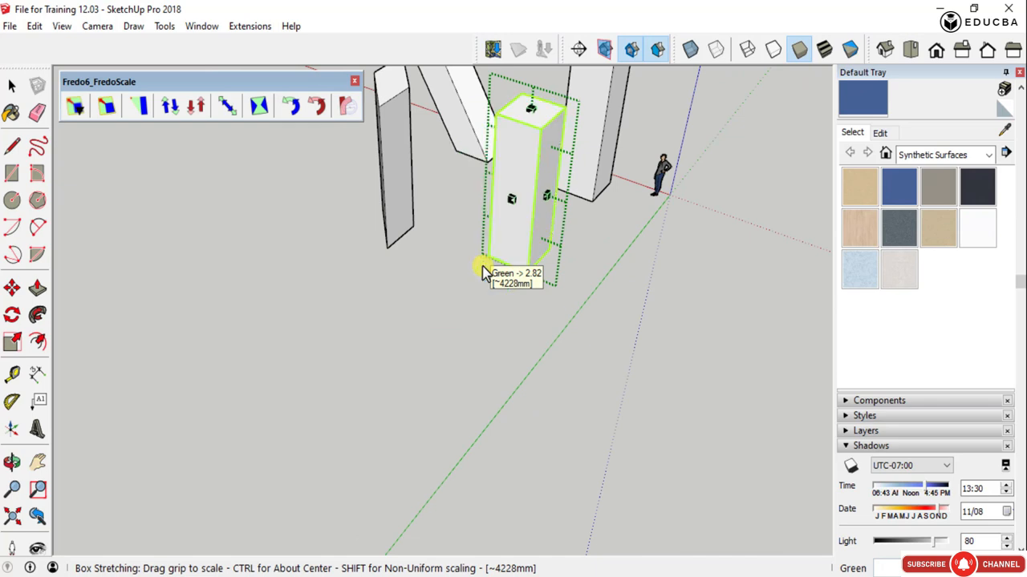
- Try stretching the column upward along the blue axis from its top grip by a factor of about 1.77
drag(545, 196, 619, 102)
drag(633, 193, 625, 114)
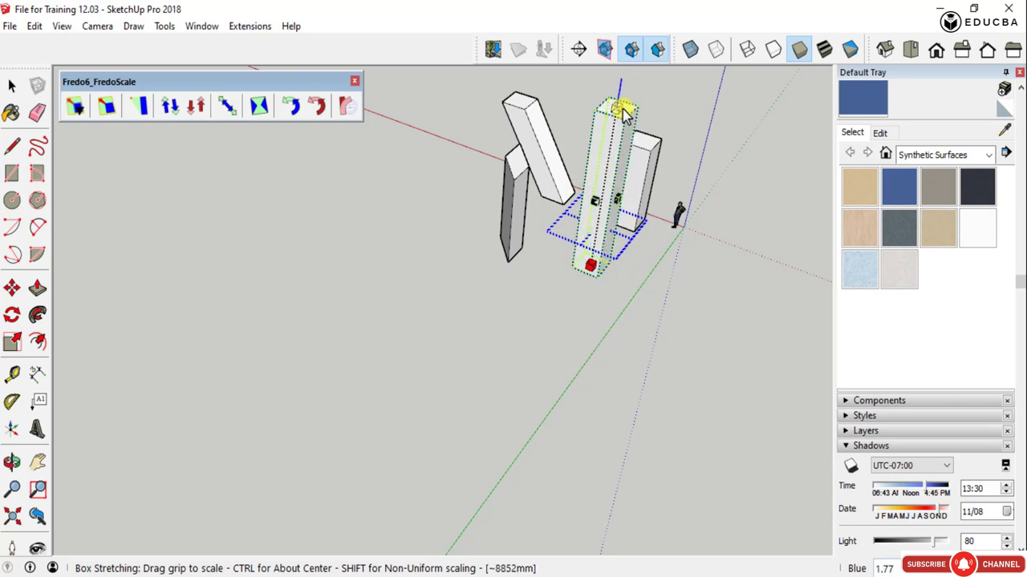
key(Escape)
key(space)
- Look over the four columns and compare the sheared ones with the upright ones
middle_drag(708, 259, 540, 307)
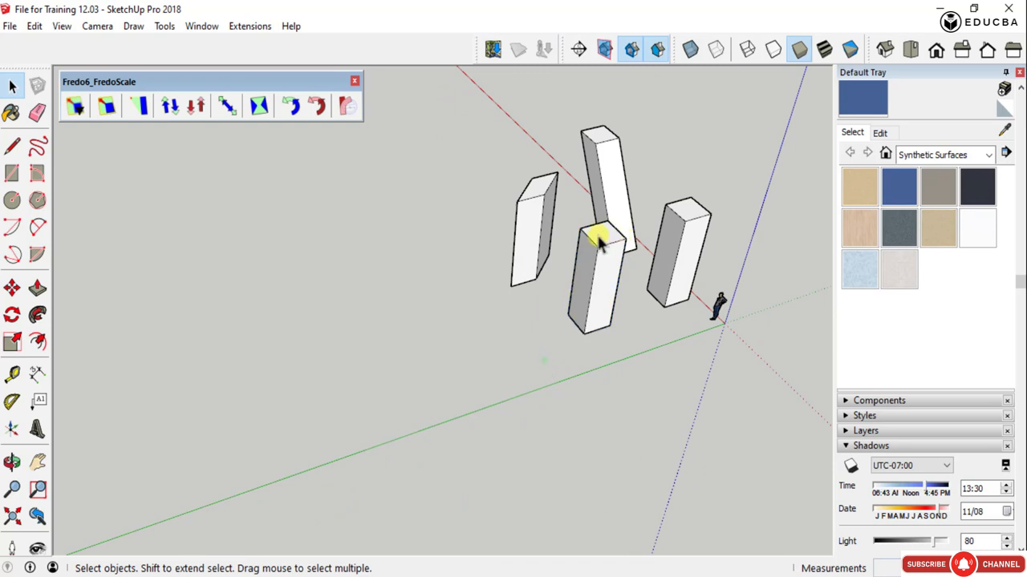
scroll(600, 245, up, 3)
scroll(493, 332, down, 5)
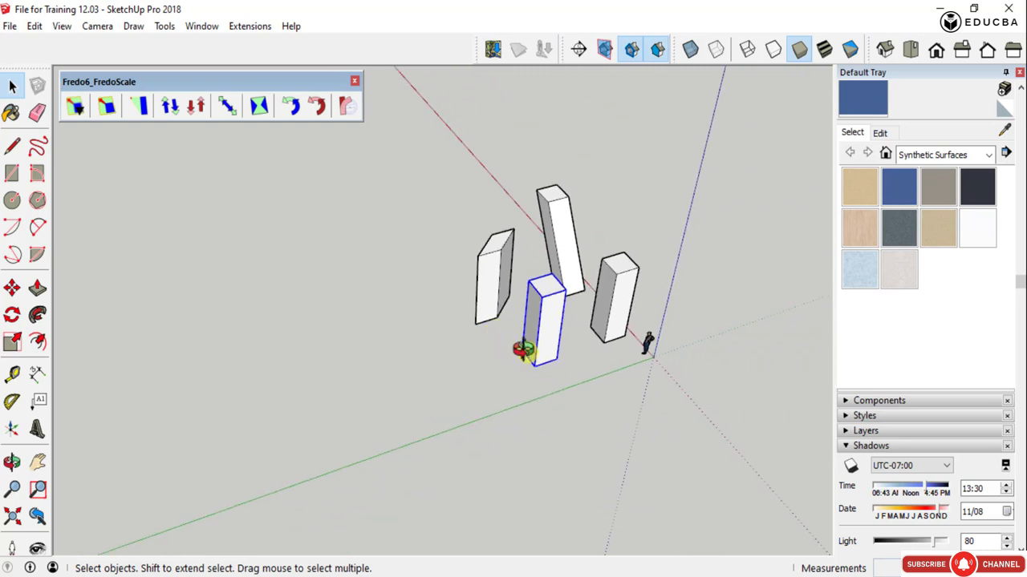
middle_drag(522, 351, 506, 393)
scroll(557, 327, up, 3)
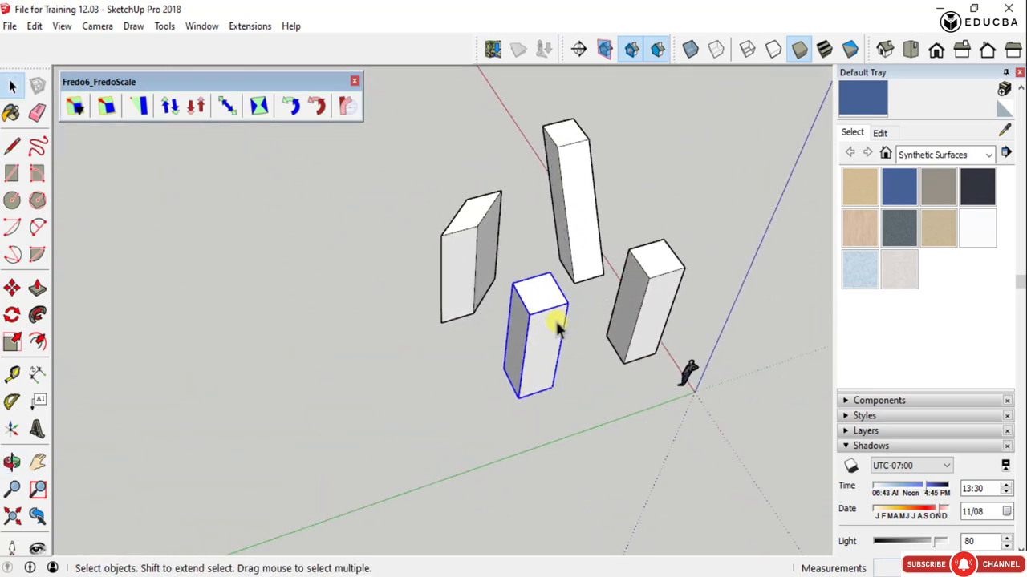
scroll(496, 334, down, 3)
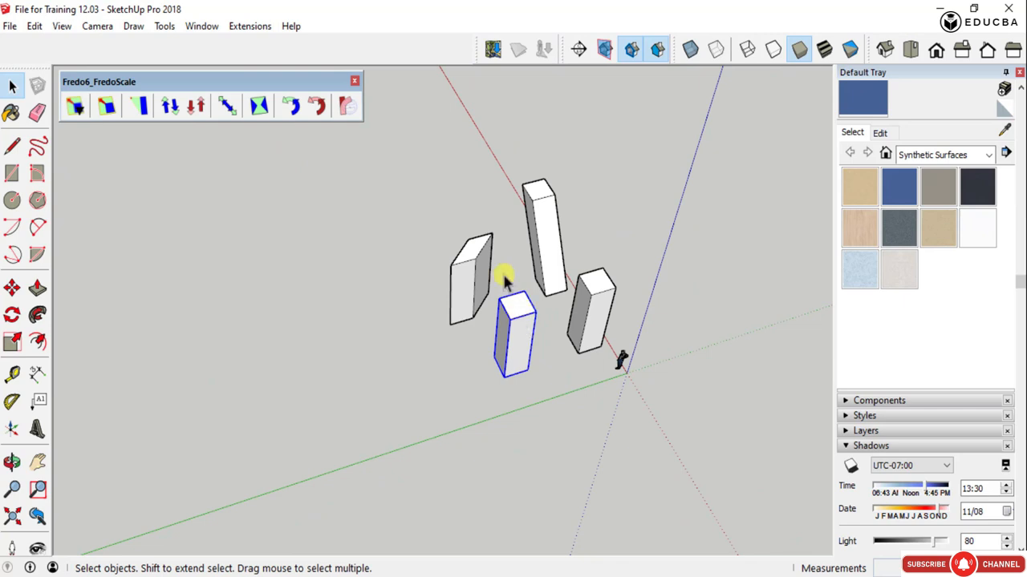
scroll(594, 304, up, 4)
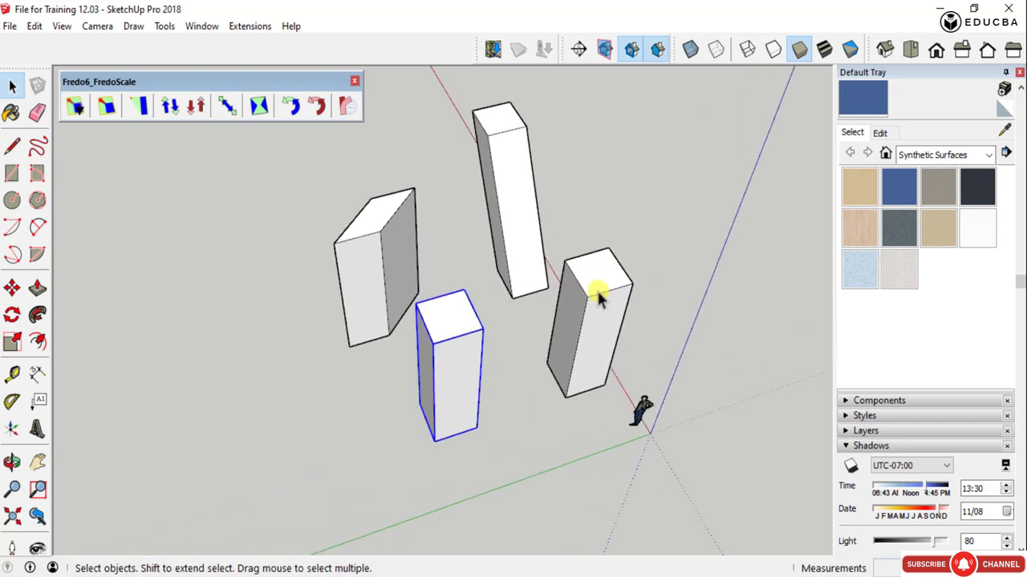
scroll(596, 294, down, 3)
scroll(607, 297, up, 3)
scroll(611, 304, up, 3)
- Select the upright column in front and start Box Twisting on it, previewing its face grips
click(574, 273)
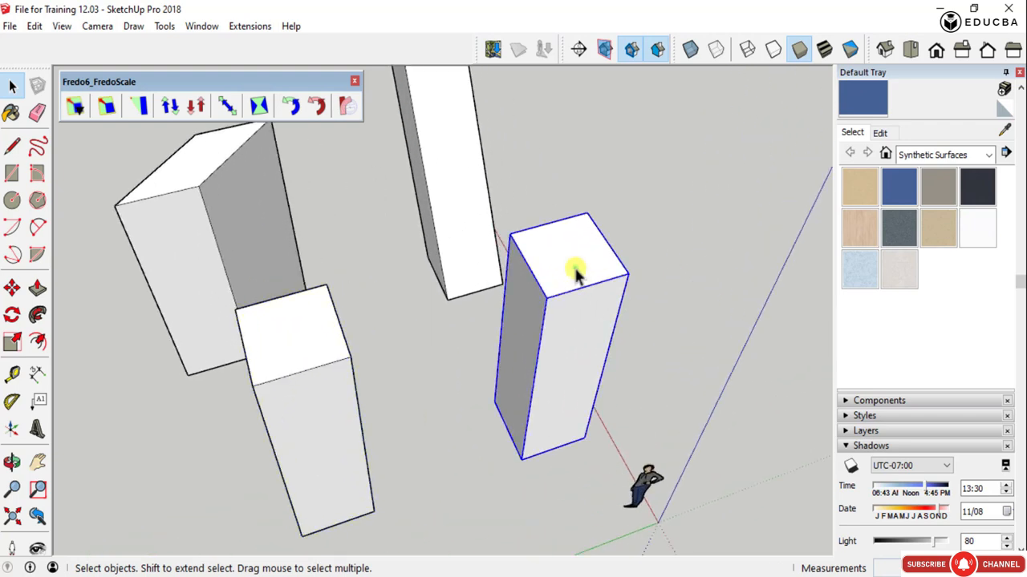
scroll(580, 287, down, 3)
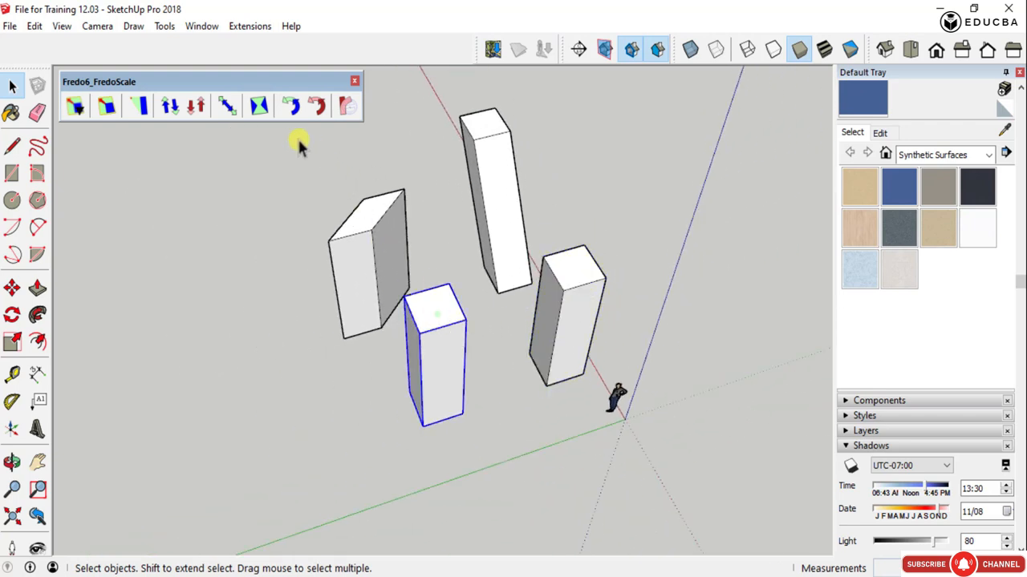
click(260, 106)
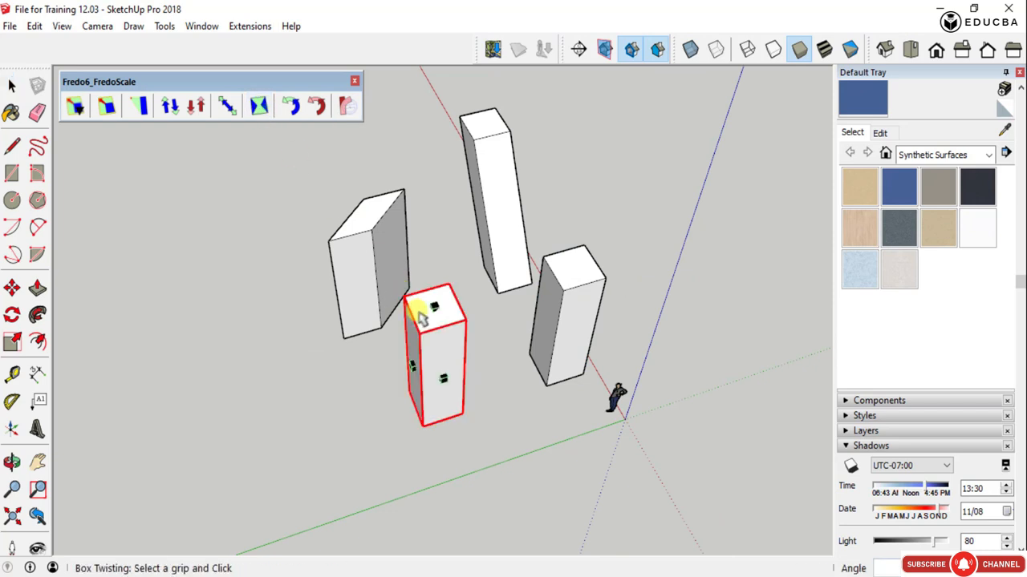
scroll(422, 318, up, 2)
scroll(414, 310, down, 3)
middle_drag(412, 362, 486, 347)
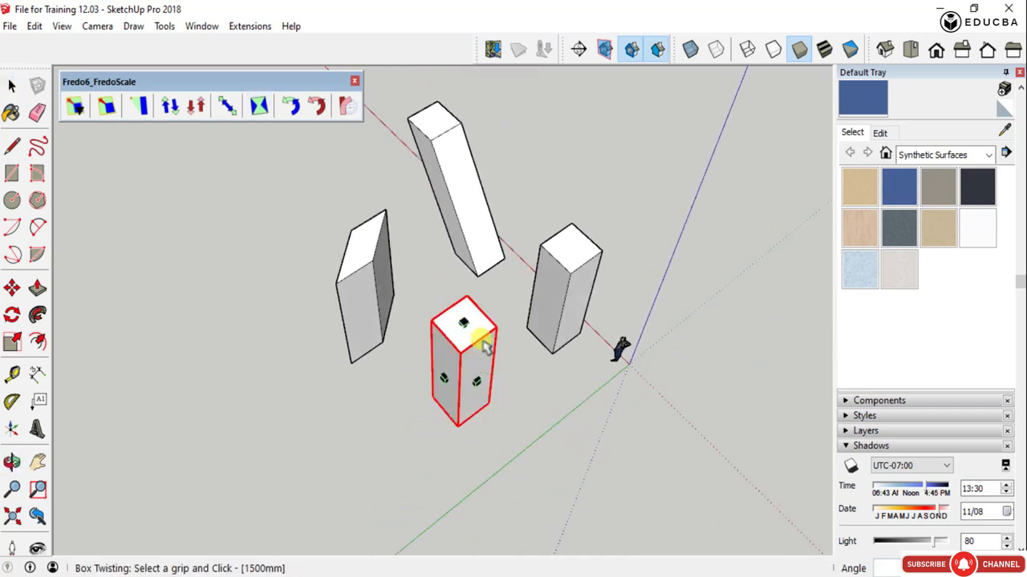
scroll(480, 341, up, 2)
middle_drag(450, 315, 405, 225)
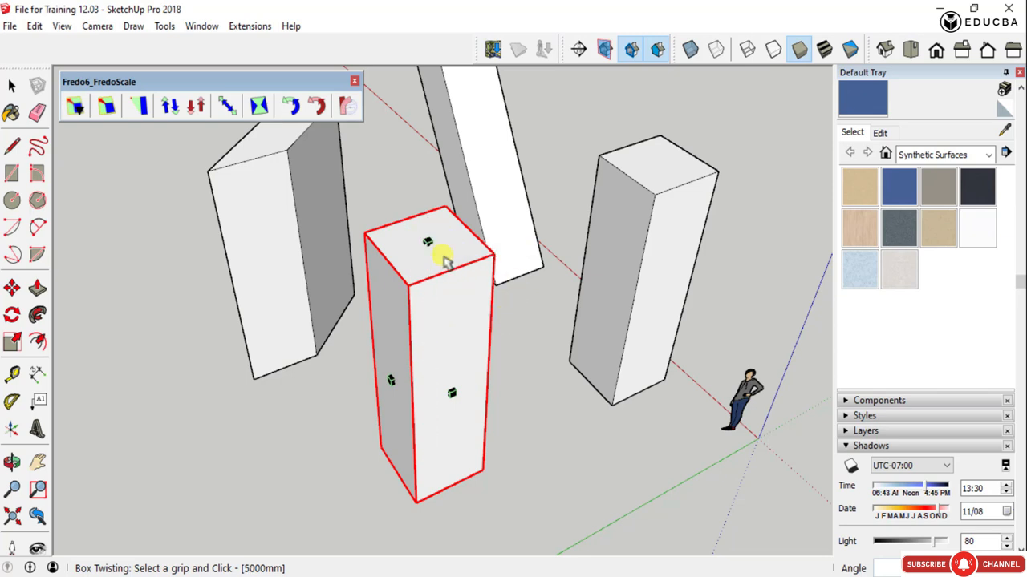
- Twist the front upright column around its vertical axis by 60° from its top face grip
click(426, 240)
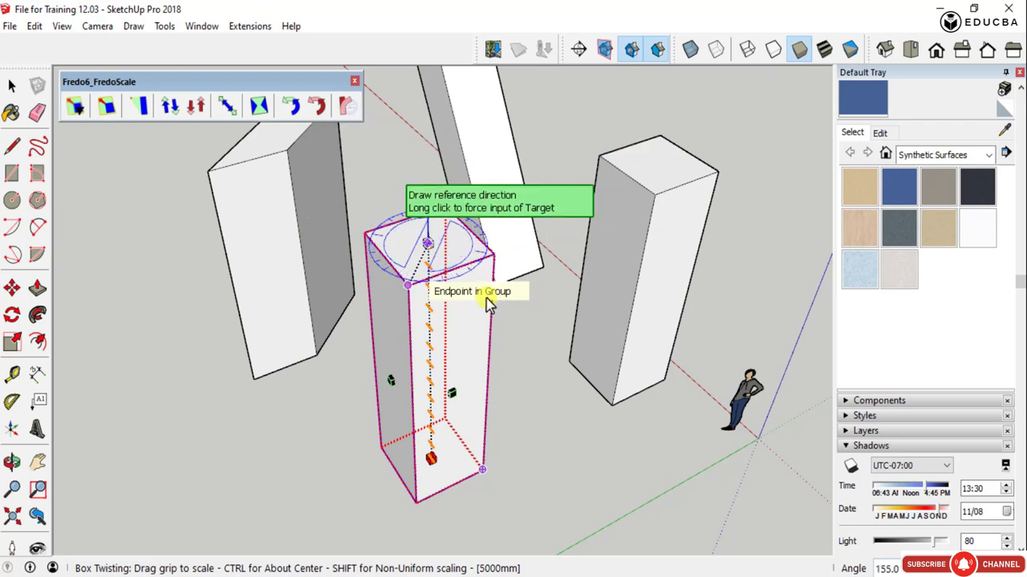
scroll(418, 202, up, 3)
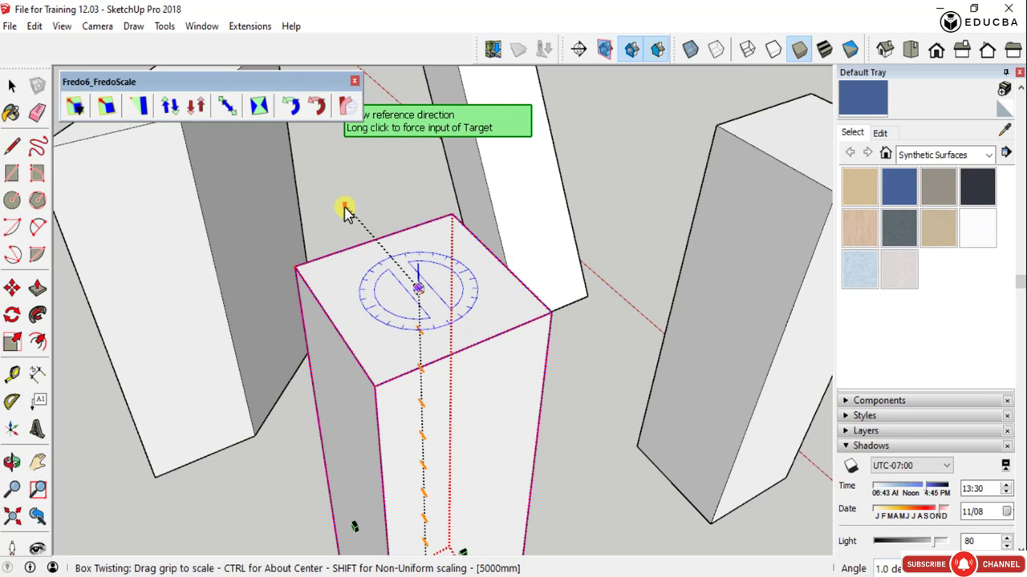
scroll(343, 210, down, 4)
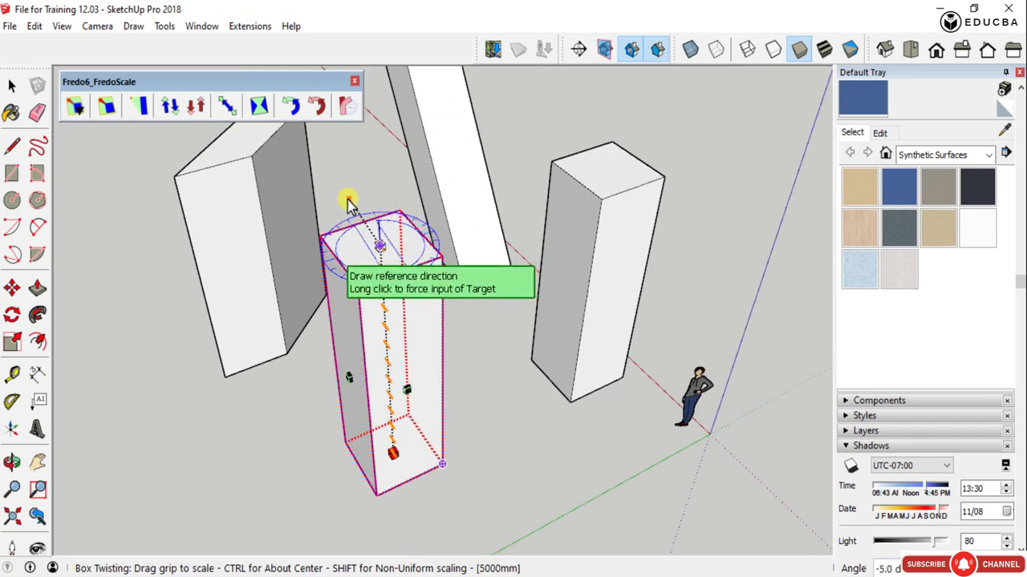
click(342, 199)
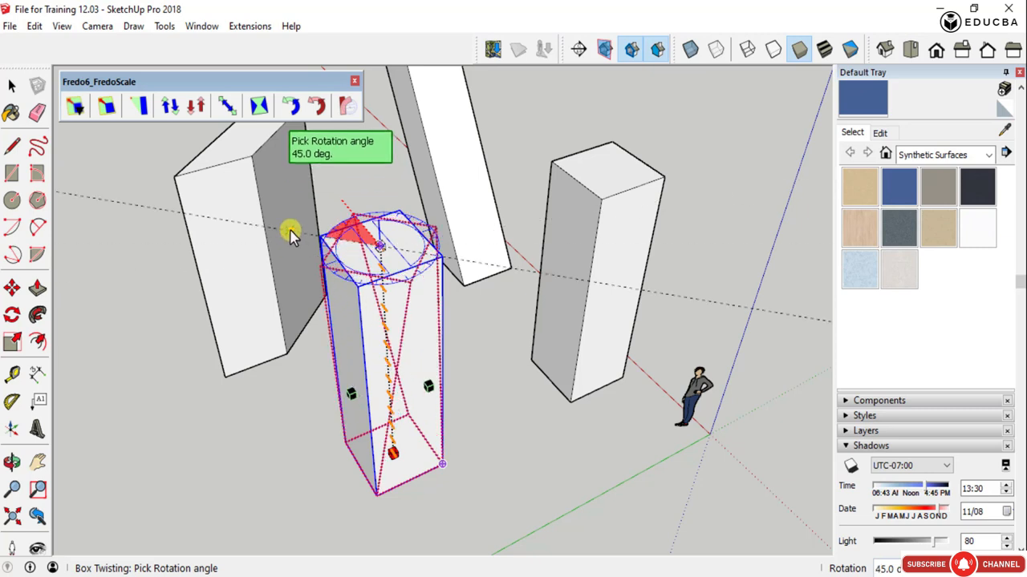
click(290, 233)
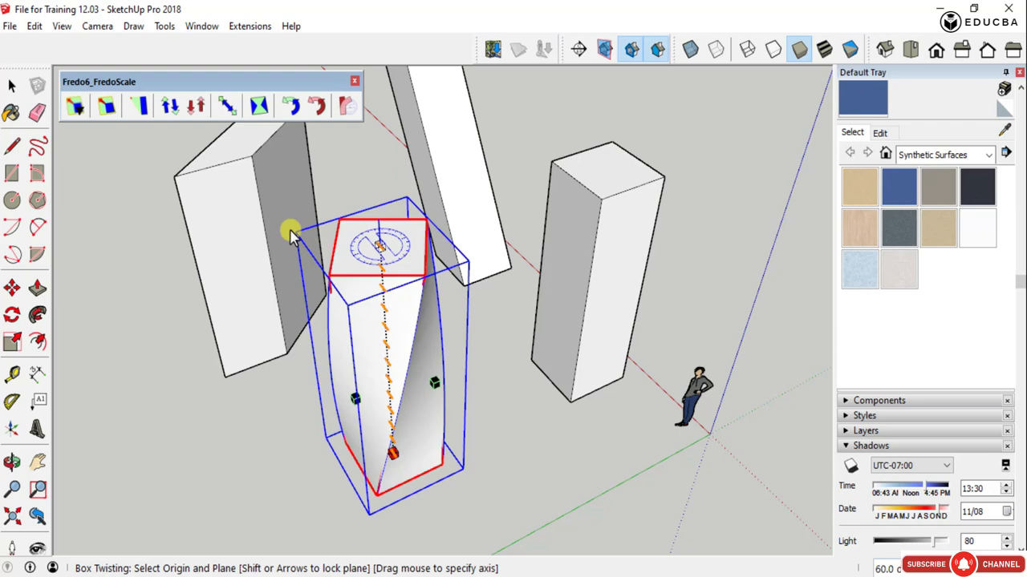
- Leave Box Twisting and examine the twisted column's curved faces from above and from the sides
click(417, 263)
scroll(408, 355, down, 4)
middle_drag(401, 355, 546, 385)
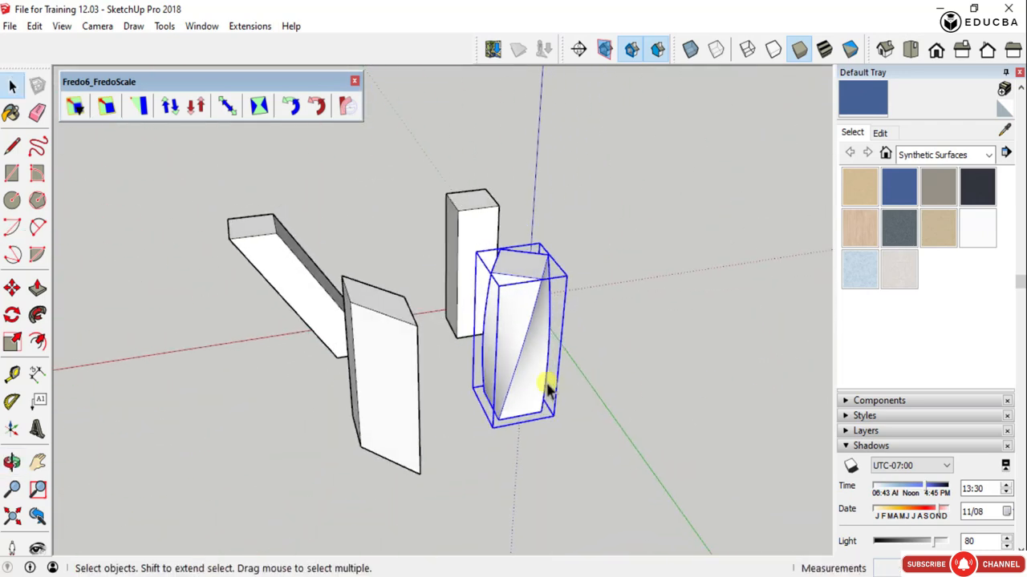
scroll(525, 321, up, 3)
scroll(523, 317, up, 2)
middle_drag(538, 252, 574, 420)
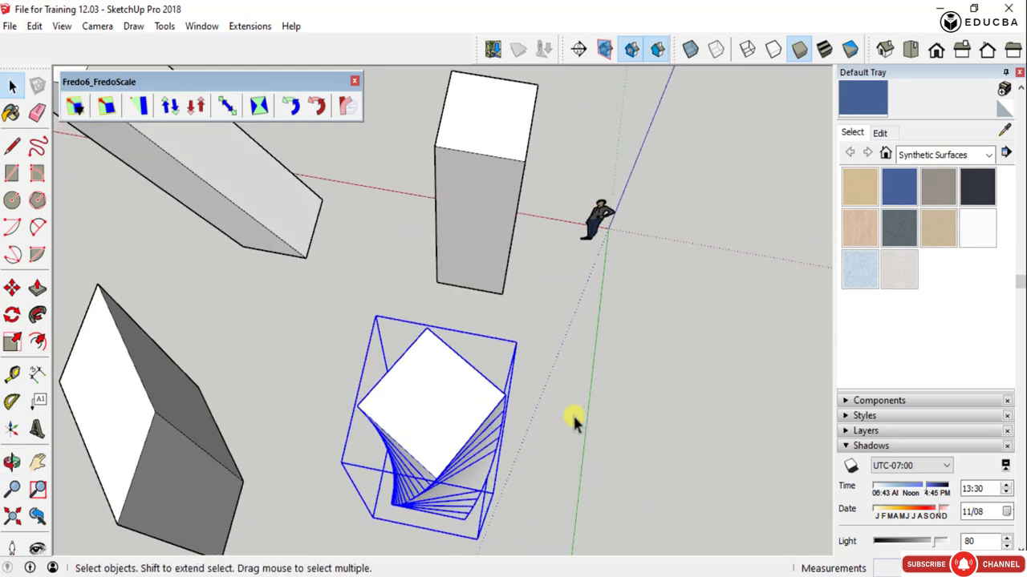
click(575, 422)
scroll(461, 486, up, 4)
middle_drag(459, 483, 454, 330)
scroll(464, 421, down, 3)
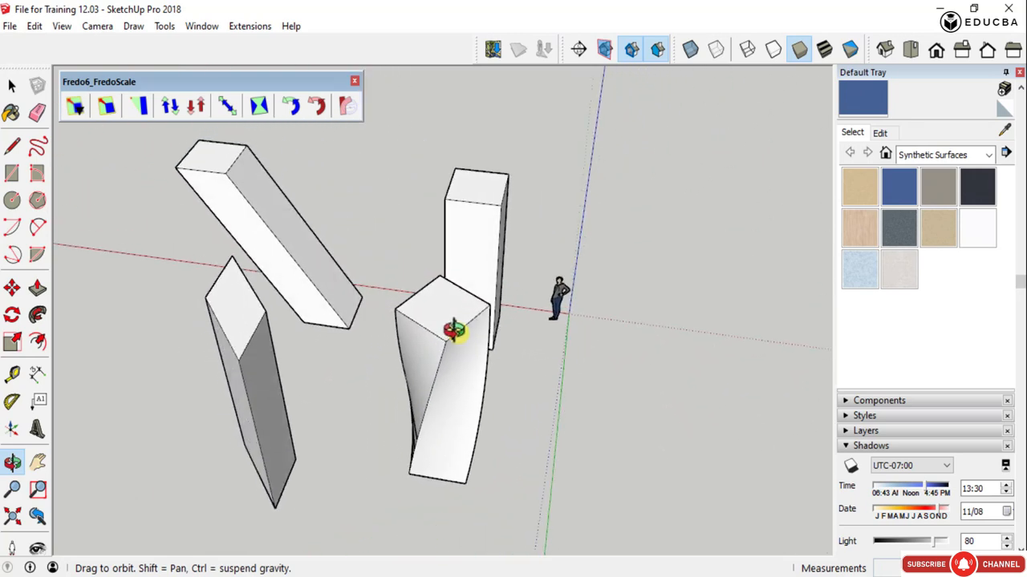
- Rotate the remaining upright column horizontally by 40° with Box Rotation, using the grip on its side edge
click(290, 107)
middle_drag(557, 286, 495, 317)
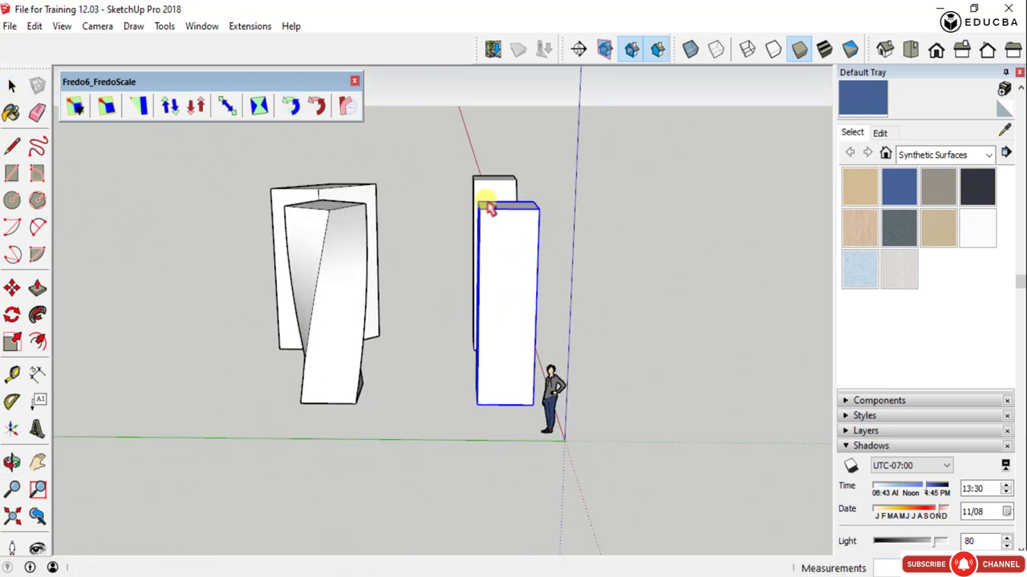
middle_drag(490, 208, 496, 243)
scroll(481, 241, up, 3)
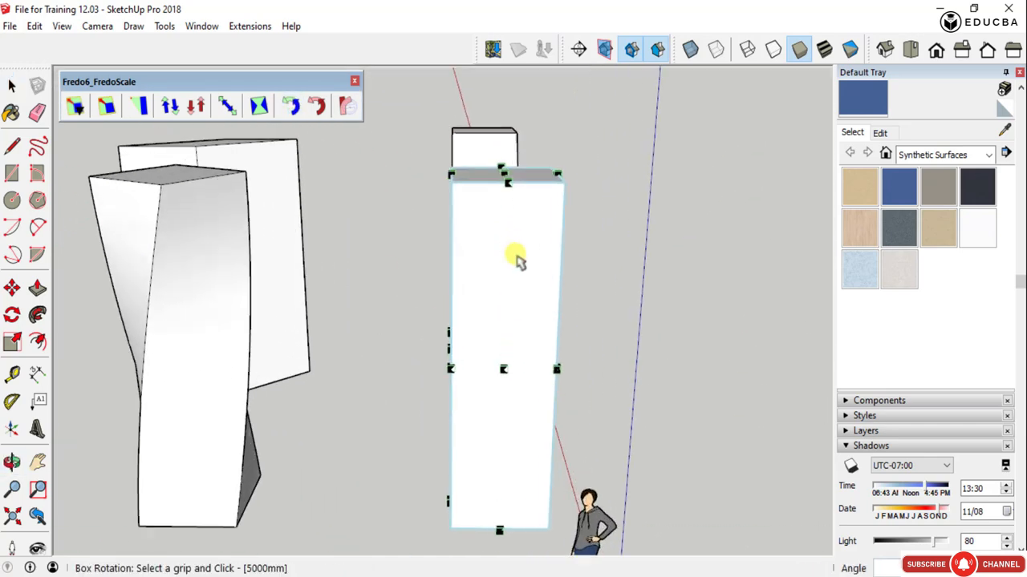
click(555, 369)
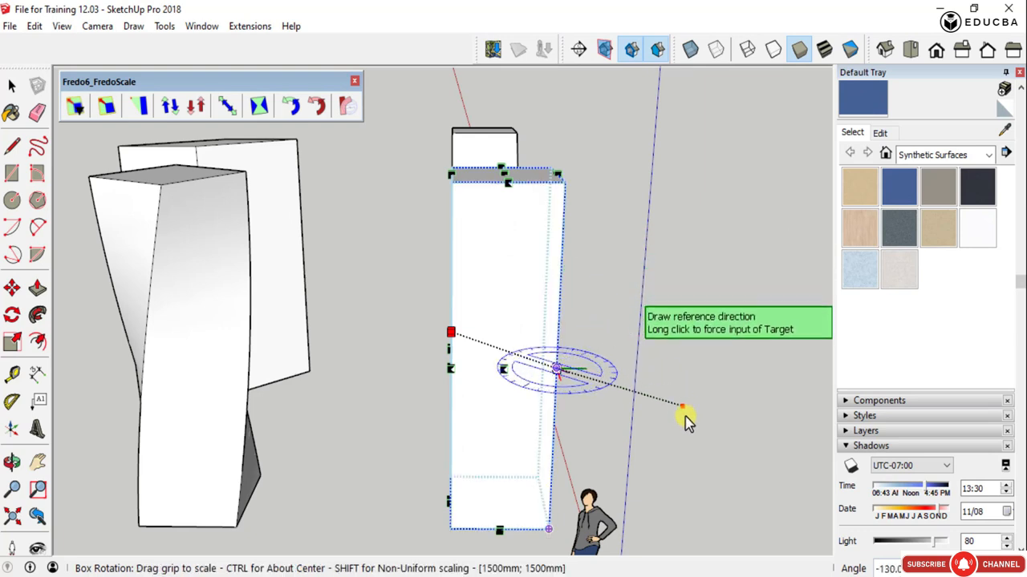
scroll(648, 470, down, 3)
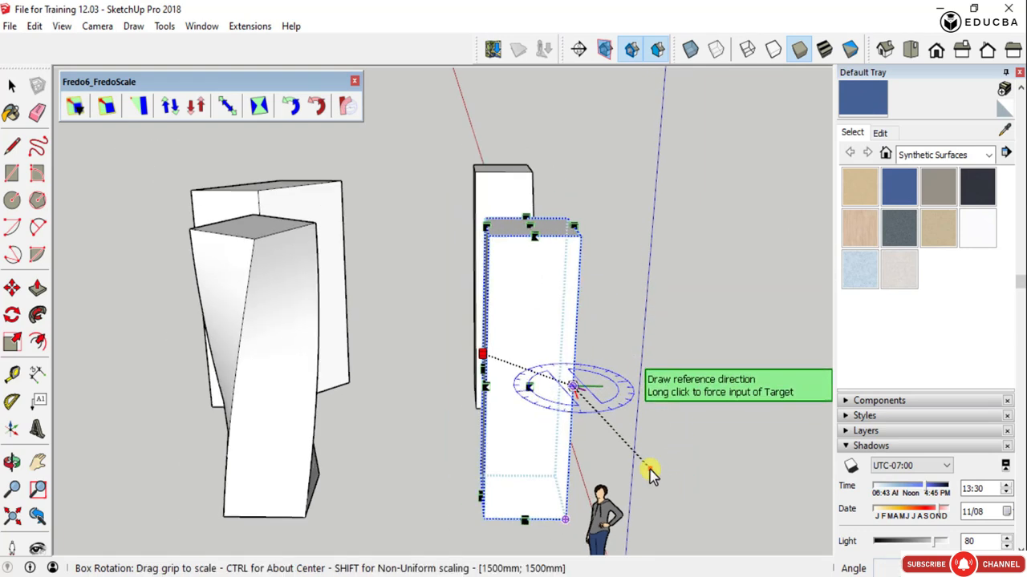
middle_drag(648, 470, 695, 507)
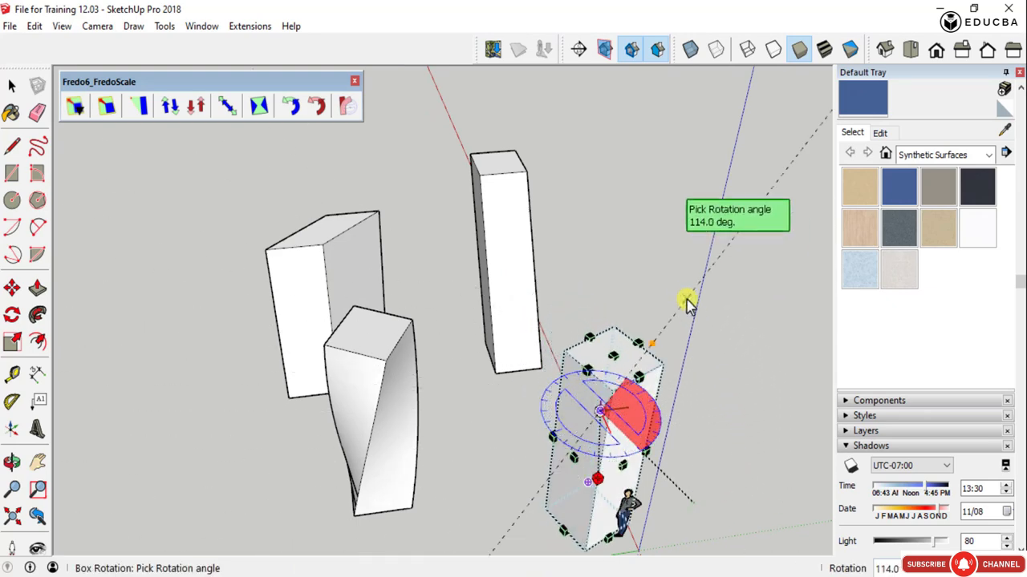
click(724, 447)
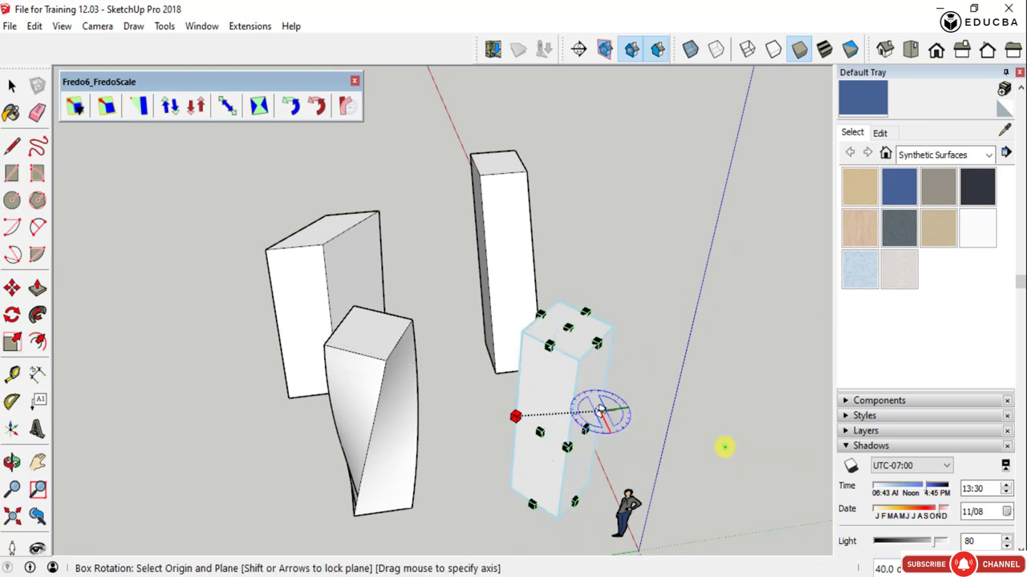
- Rotate the same column about its vertical axis by about 71.2° from its top face grip
middle_drag(704, 451, 469, 433)
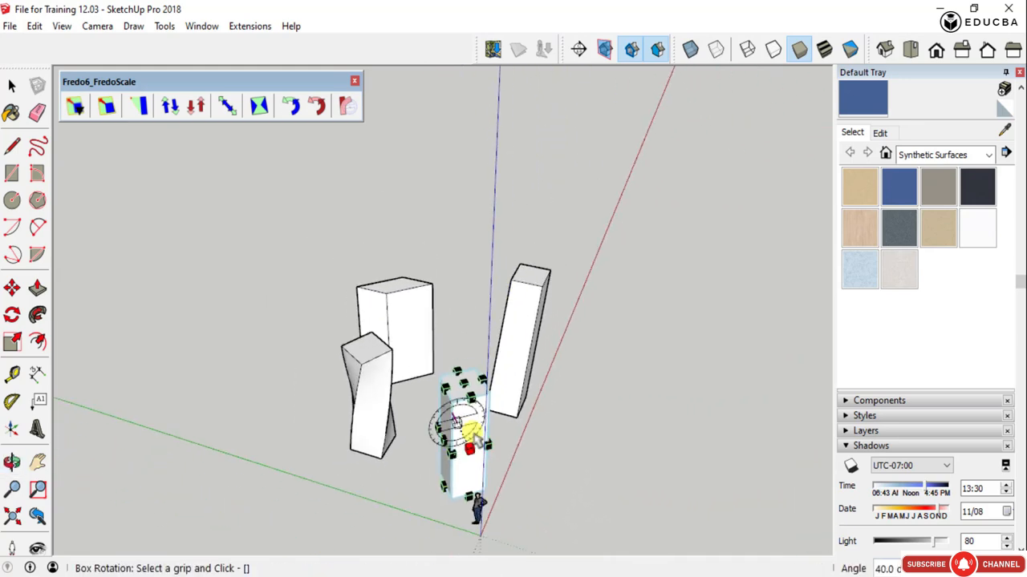
scroll(488, 443, up, 3)
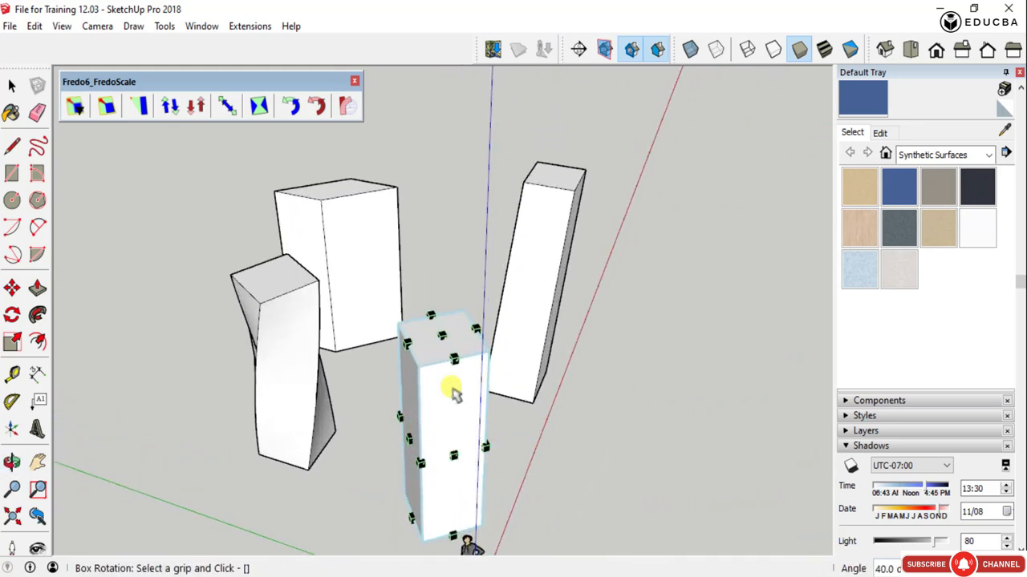
click(476, 268)
click(323, 306)
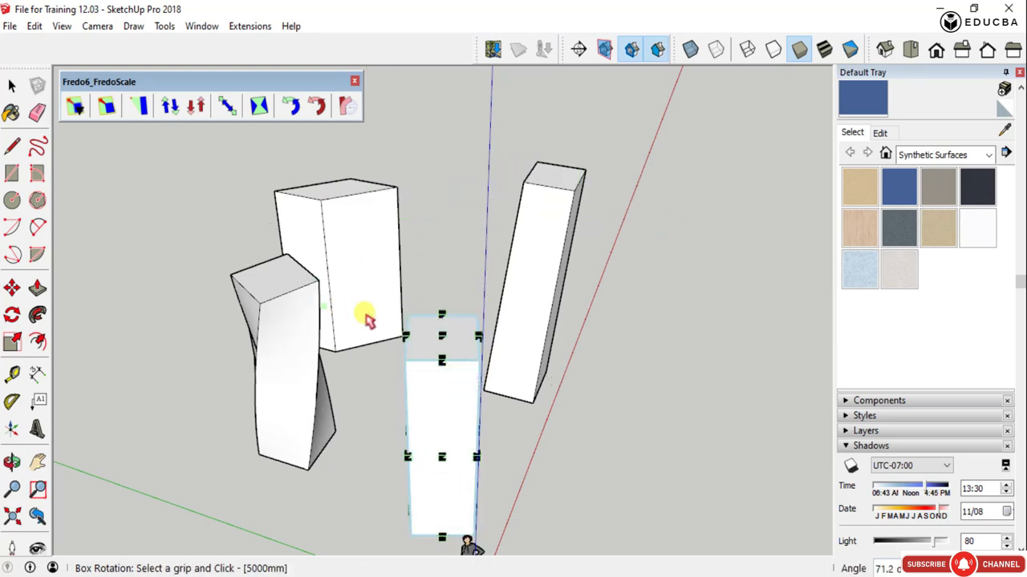
middle_drag(496, 419, 353, 333)
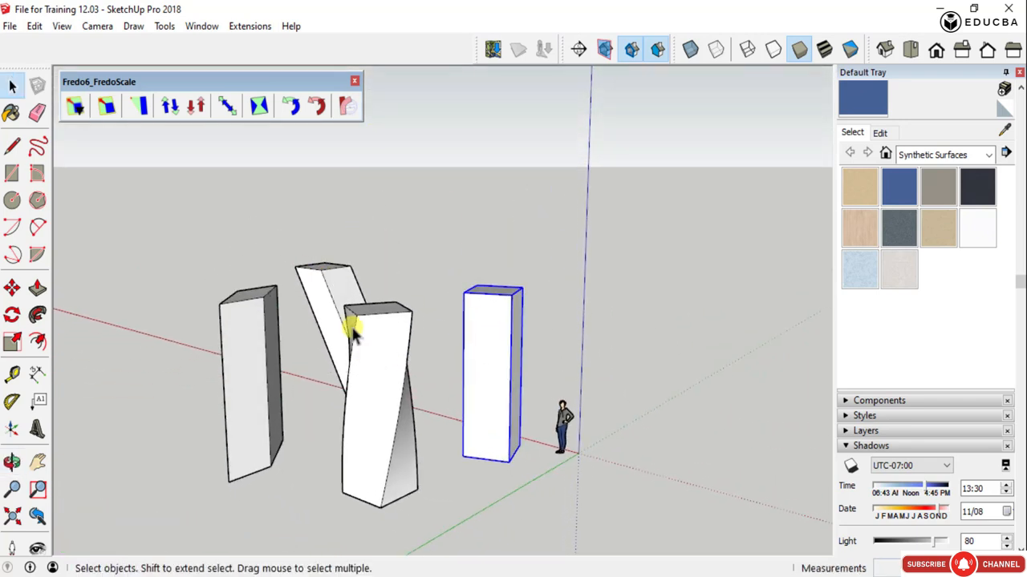
- Try Radial Bending on the upright column by about 30° from an origin on its front face, and undo it
click(345, 105)
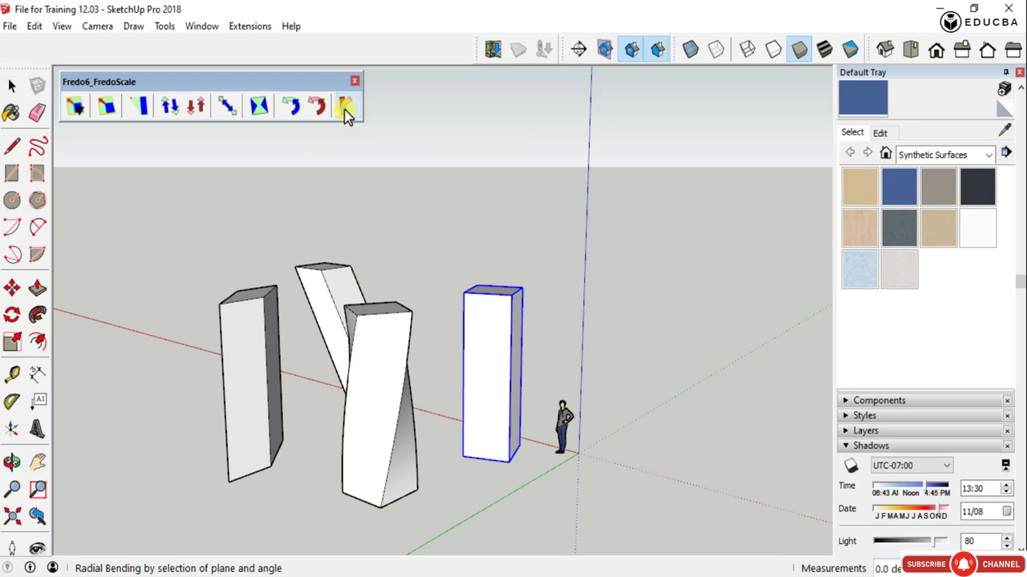
scroll(506, 345, up, 2)
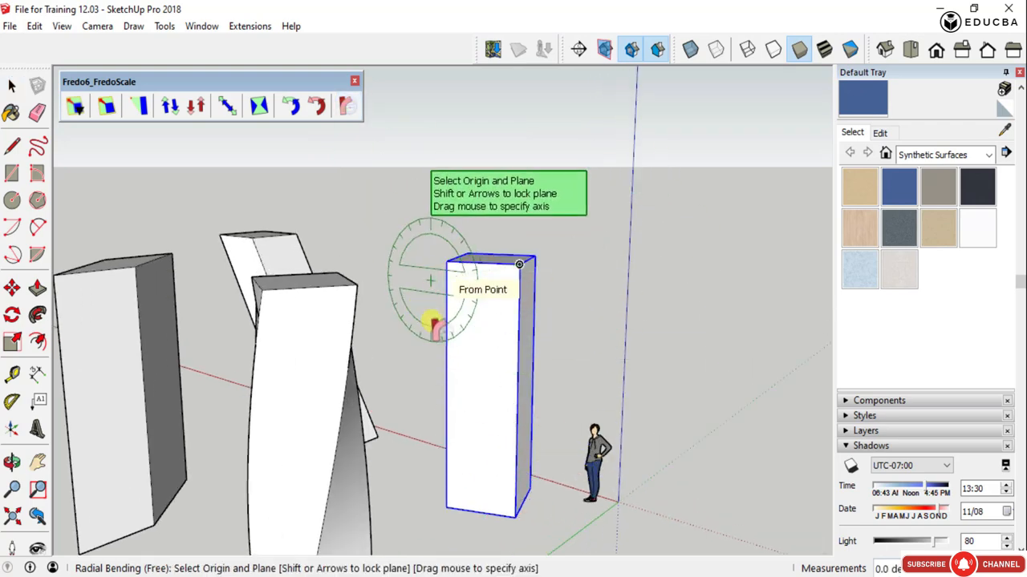
middle_drag(513, 341, 133, 385)
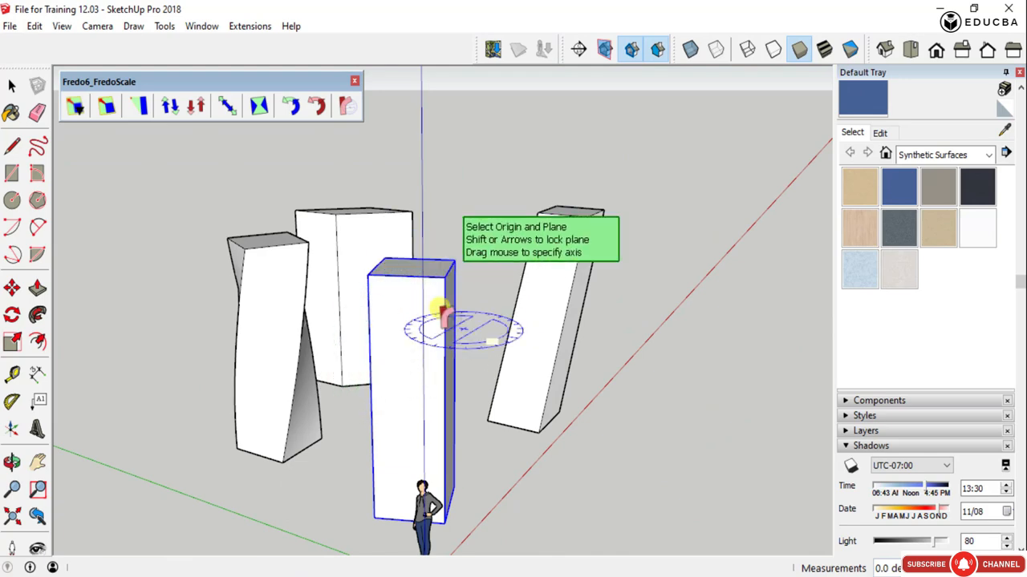
middle_drag(441, 305, 629, 277)
scroll(555, 329, down, 2)
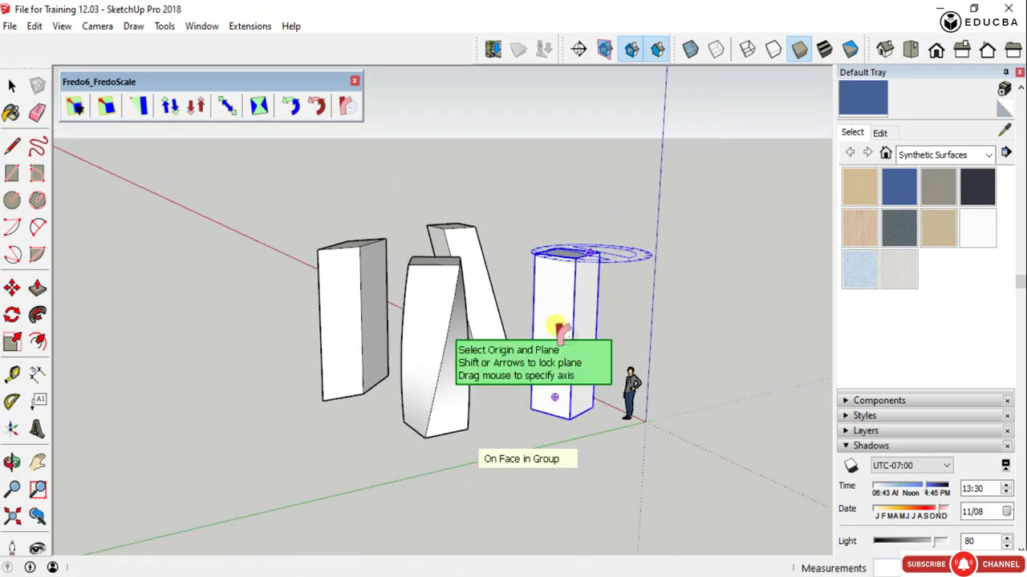
scroll(559, 328, up, 3)
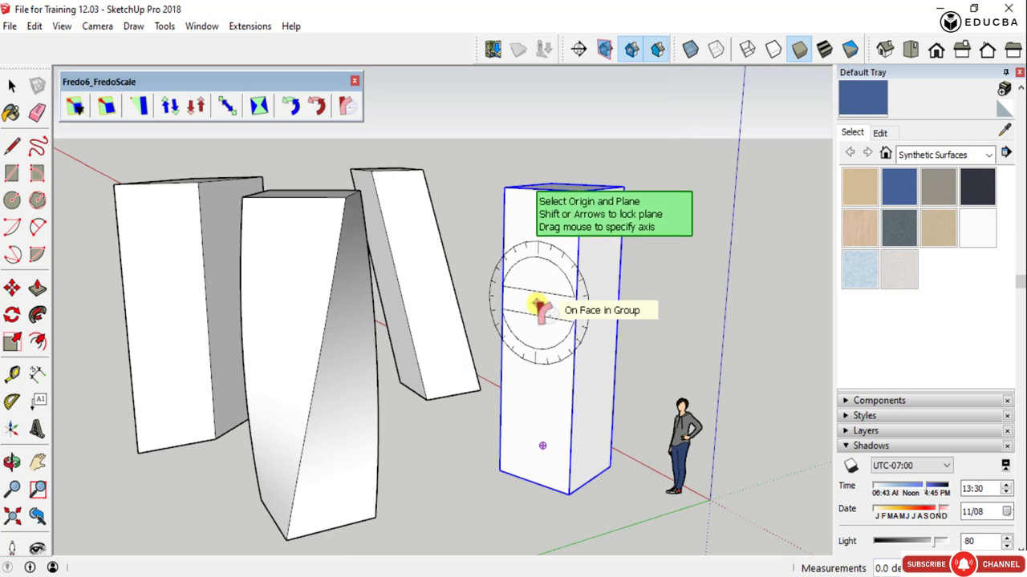
click(541, 310)
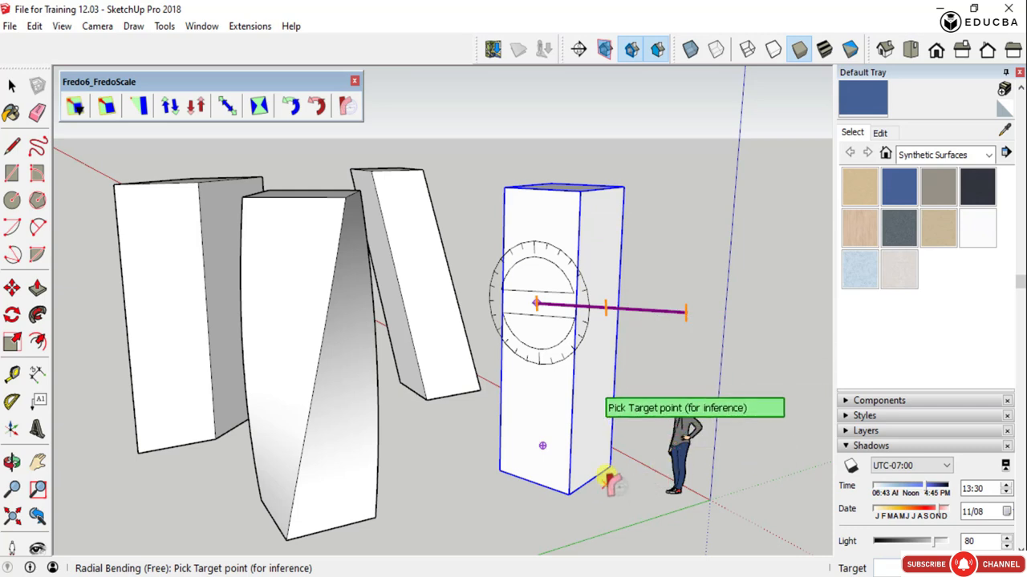
click(568, 499)
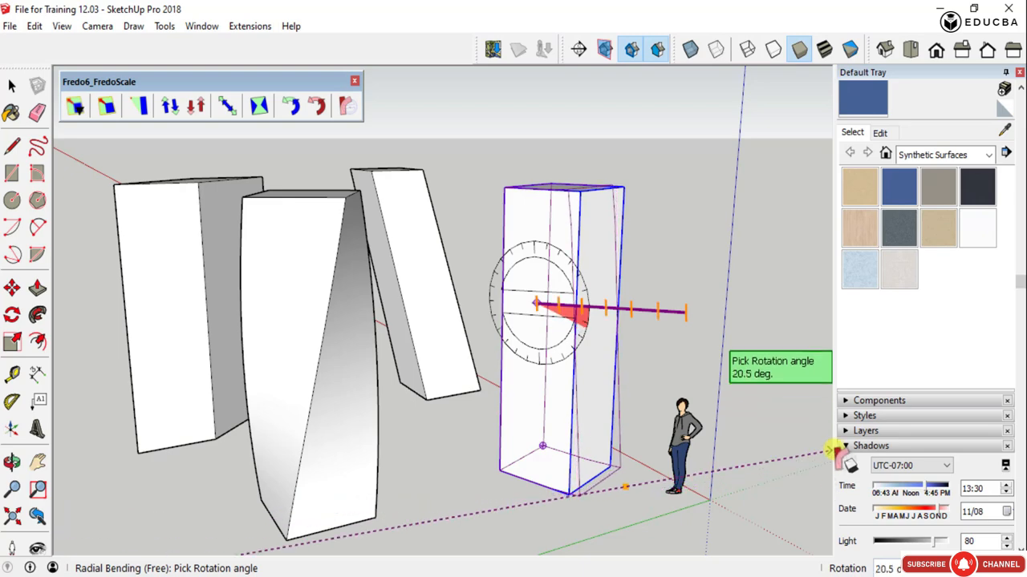
click(807, 414)
middle_drag(593, 381, 44, 405)
key(ctrl+z)
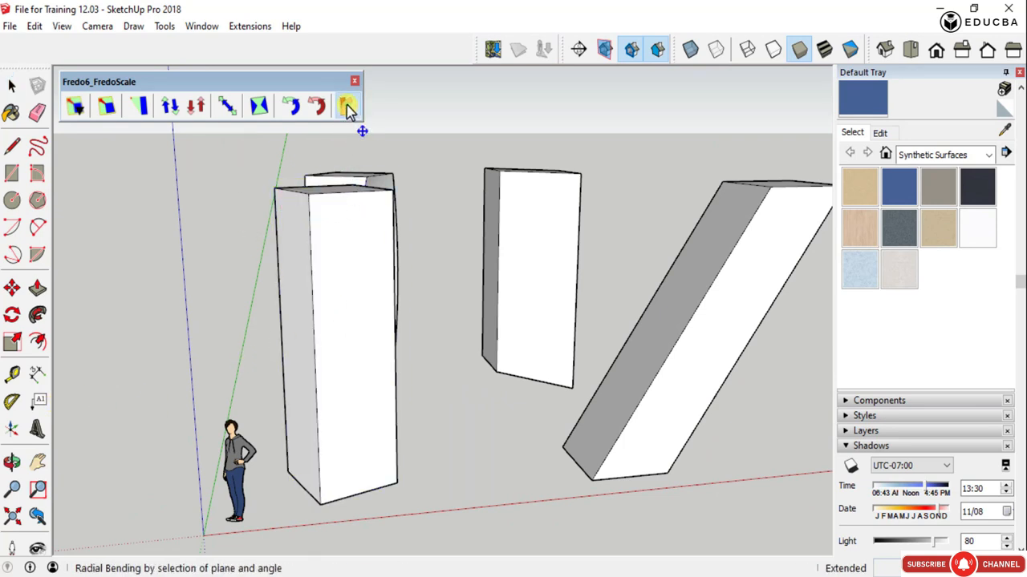
- Bend the upright column by about 31.9° with Radial Bending, using the midpoint of its top front edge as the origin
middle_drag(323, 198, 586, 331)
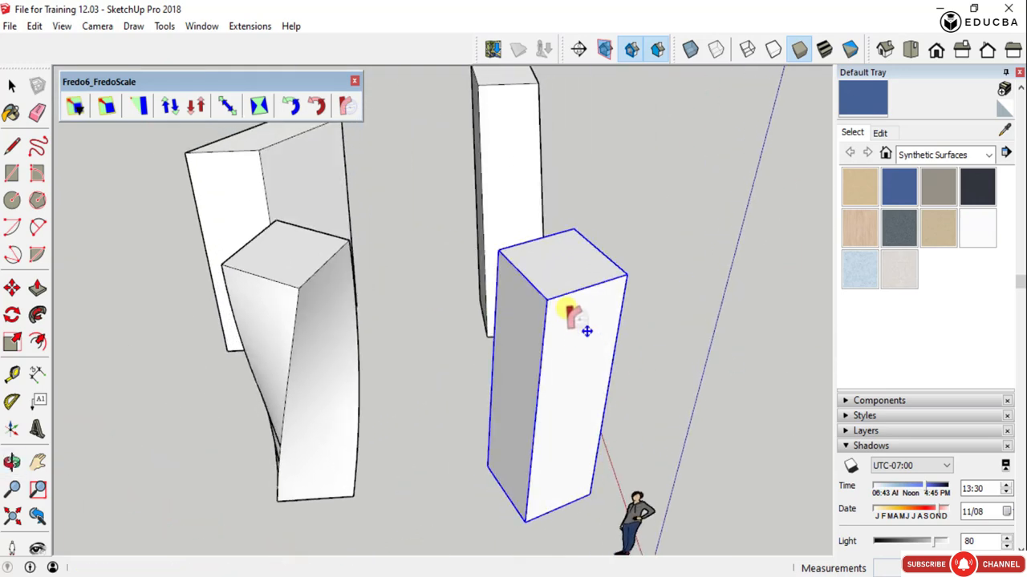
scroll(566, 283, up, 3)
scroll(566, 389, down, 6)
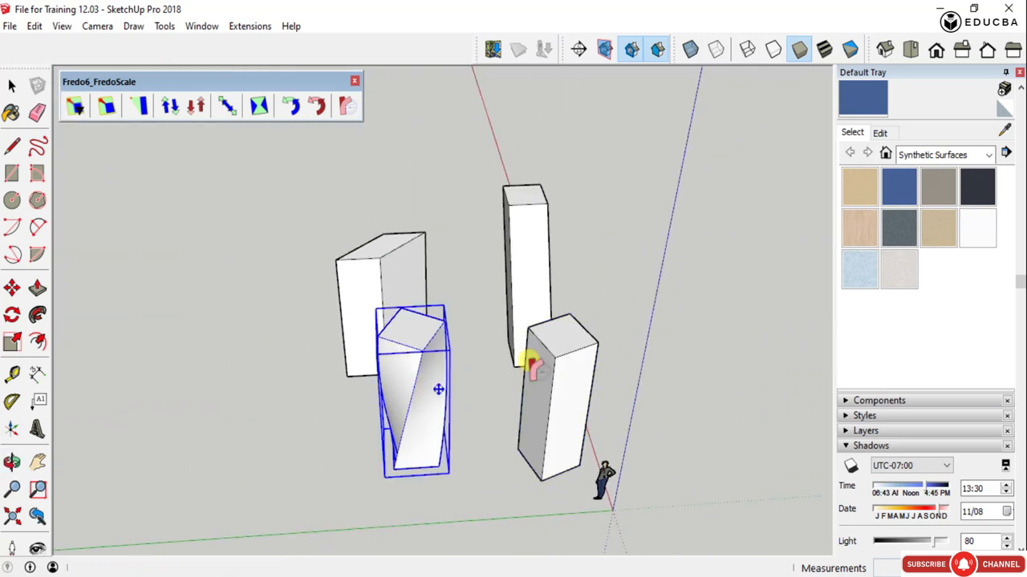
middle_drag(548, 362, 469, 193)
scroll(531, 299, up, 3)
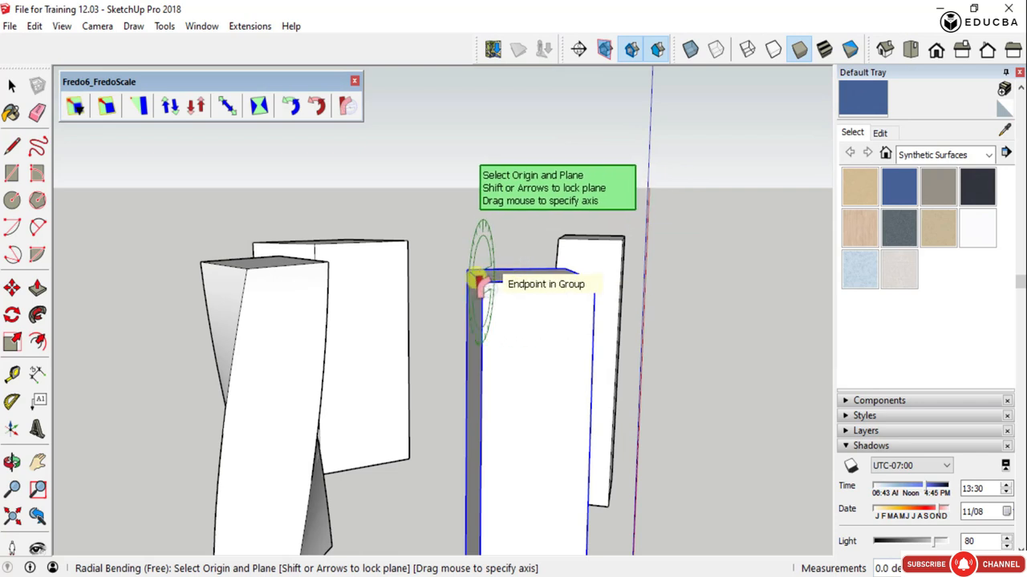
middle_drag(550, 294, 645, 405)
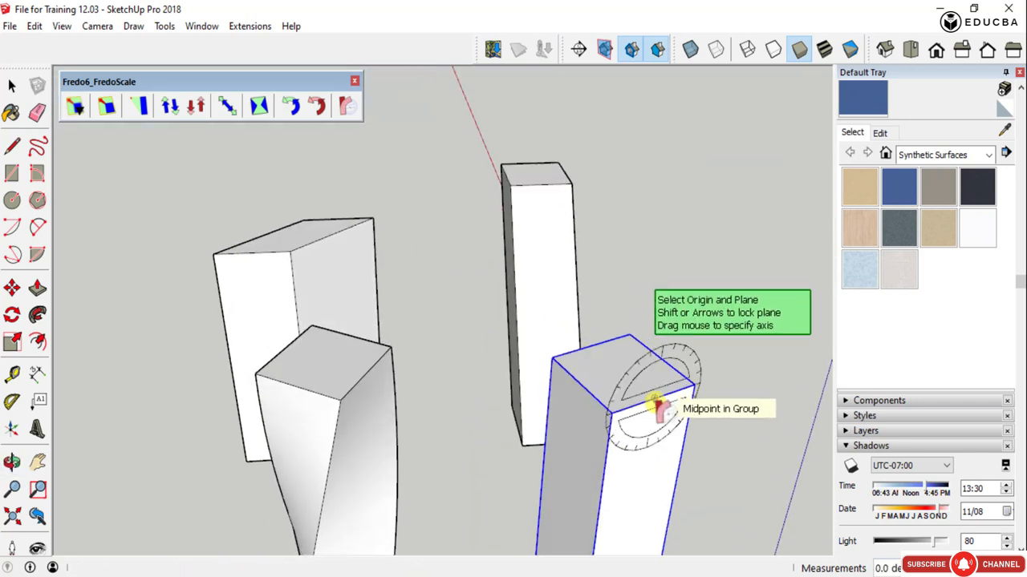
click(650, 405)
scroll(691, 385, down, 3)
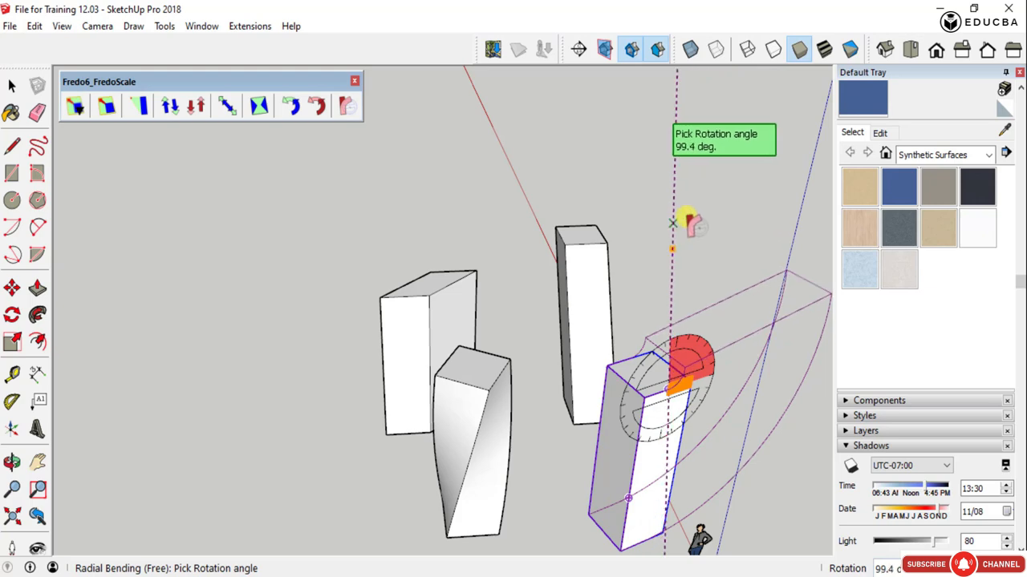
click(796, 273)
key(space)
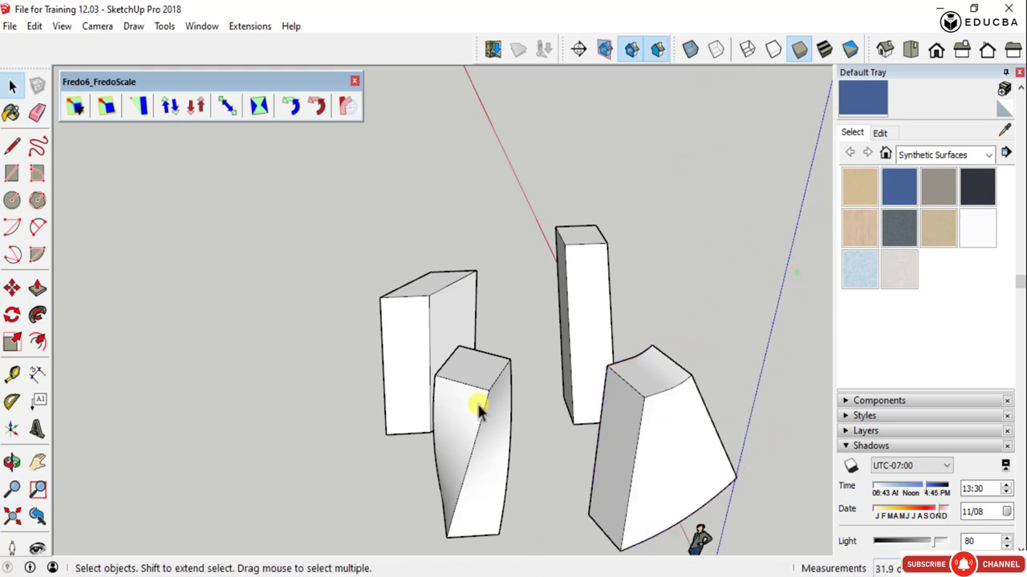
- Examine the bent, twisted and sheared columns from several sides to compare their shapes
scroll(481, 407, down, 3)
middle_drag(636, 448, 251, 427)
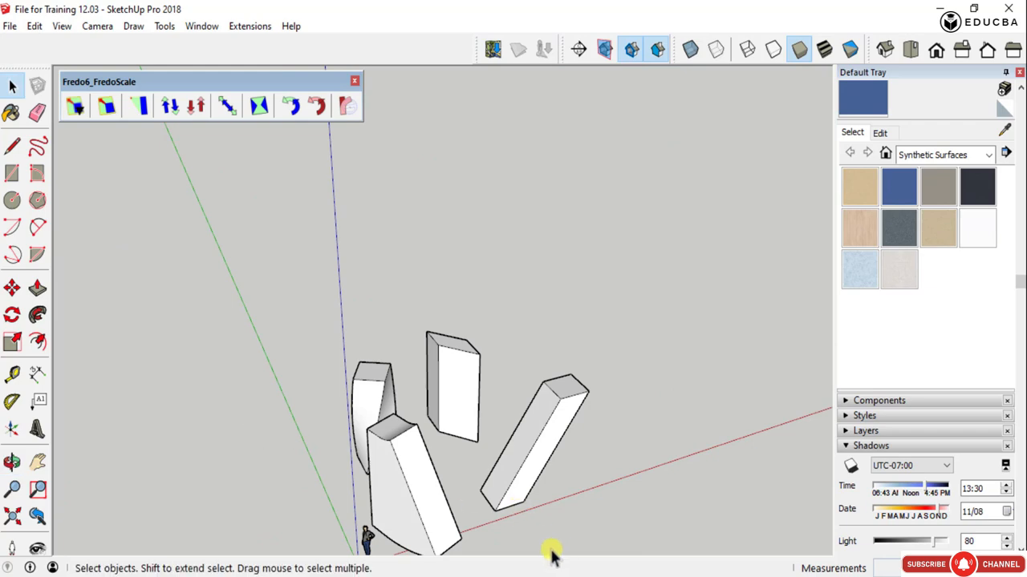
scroll(384, 461, up, 2)
scroll(466, 276, down, 6)
middle_drag(533, 369, 222, 422)
scroll(442, 321, up, 5)
scroll(414, 374, down, 3)
middle_drag(415, 374, 707, 366)
scroll(310, 394, down, 3)
middle_drag(310, 394, 495, 351)
scroll(489, 326, up, 4)
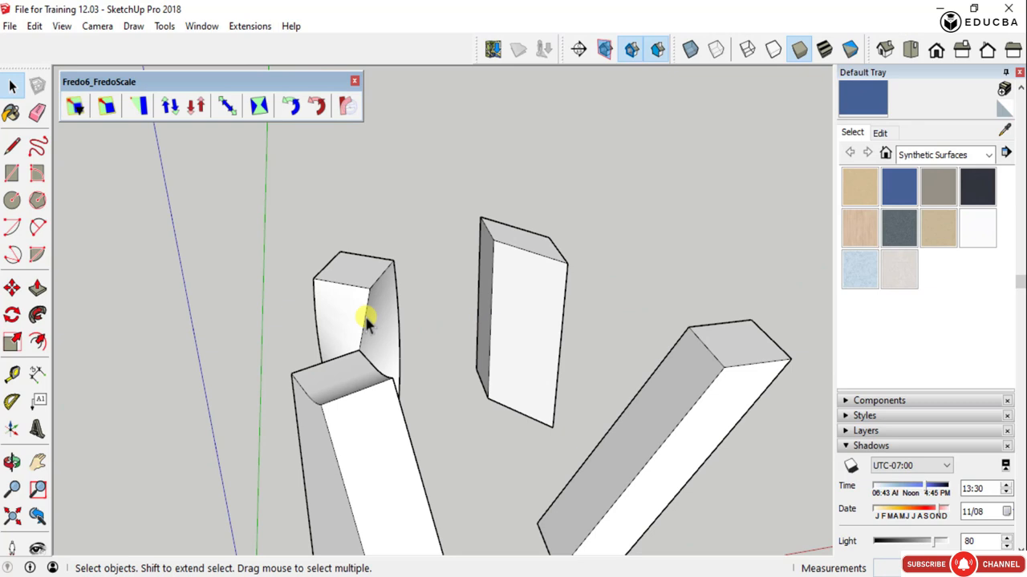
scroll(366, 302, down, 3)
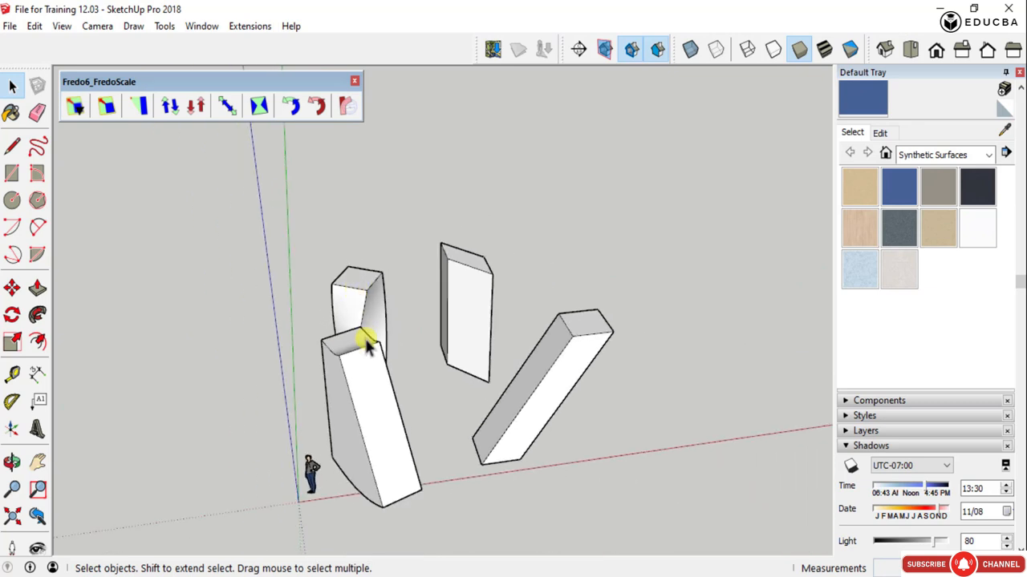